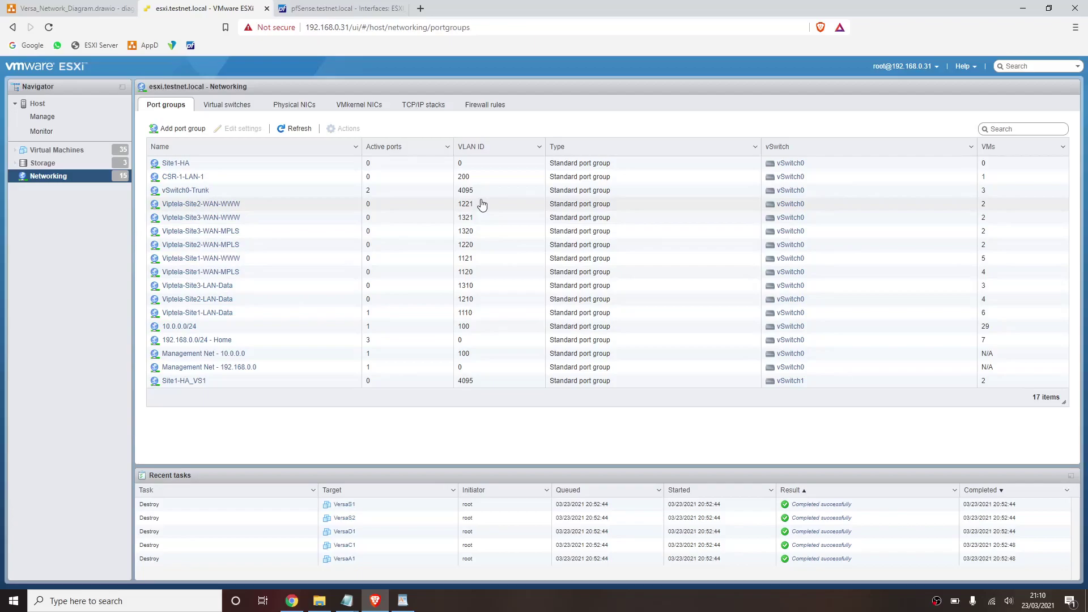
- Check the Site1 WAN_WWW interface's IPv4 address, 172.30.1.1, in pfSense
click(350, 6)
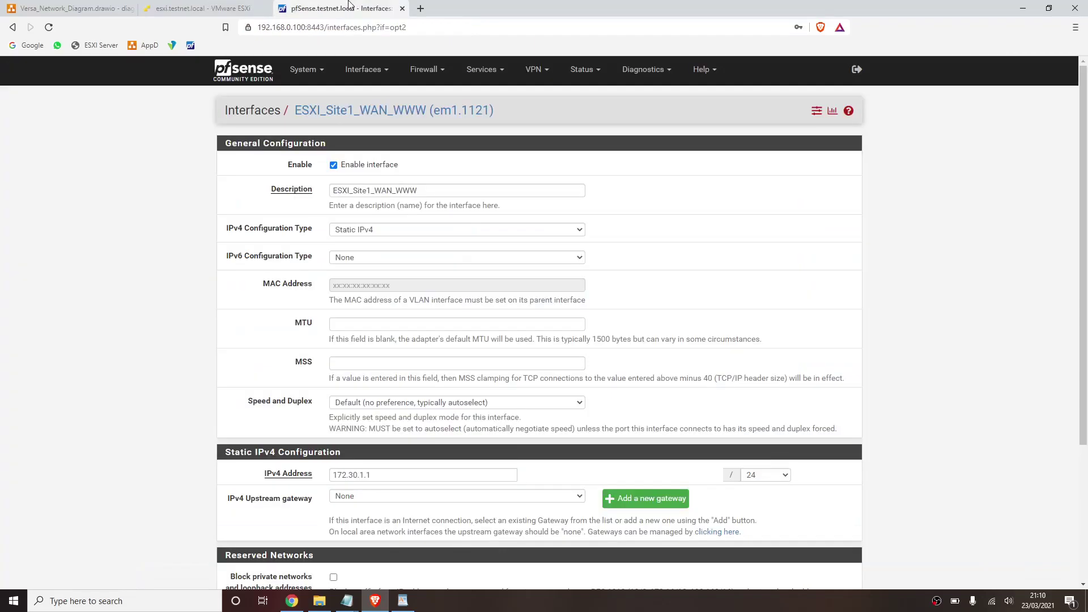
click(363, 79)
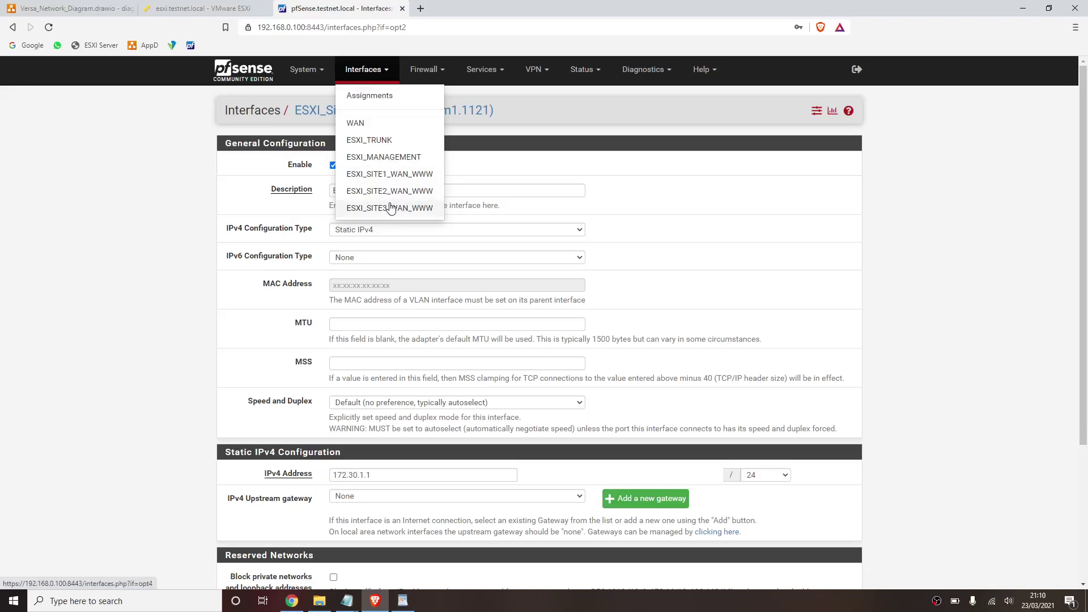
click(659, 187)
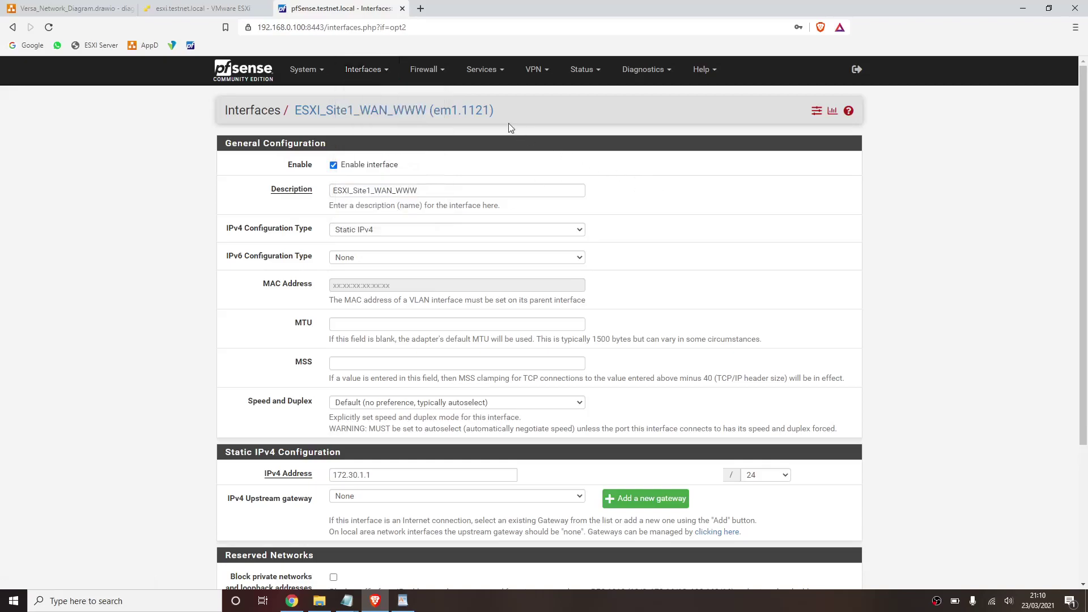
drag(501, 119, 462, 117)
click(375, 475)
double_click(376, 475)
scroll(628, 391, down, 3)
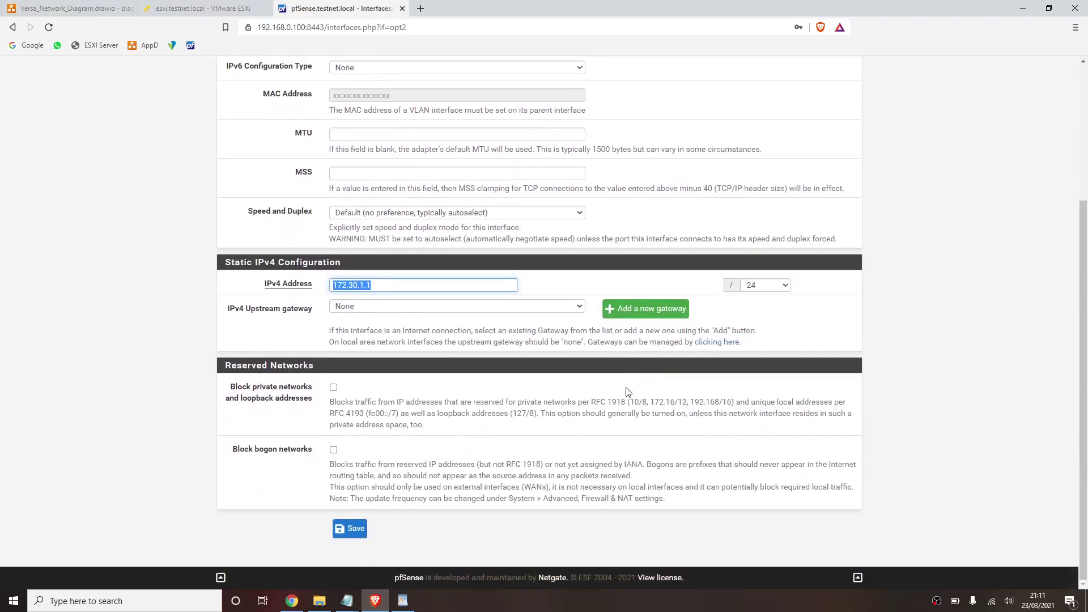
scroll(628, 391, up, 3)
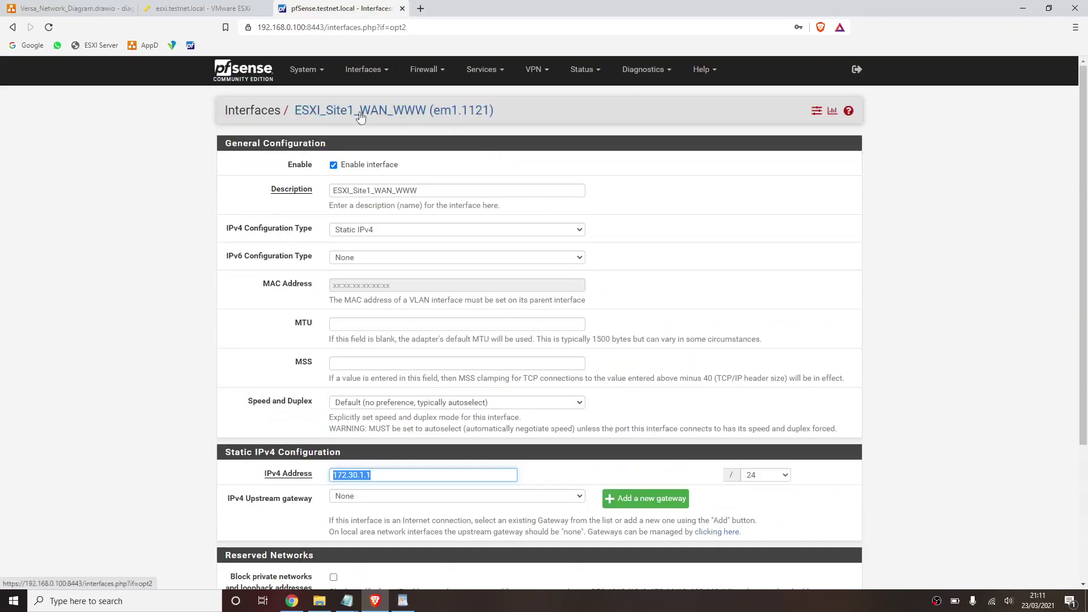
- Review the ESXI_SITE2_WAN_WWW (172.30.2.1) and ESXI_SITE3_WAN_WWW interface addresses
click(375, 71)
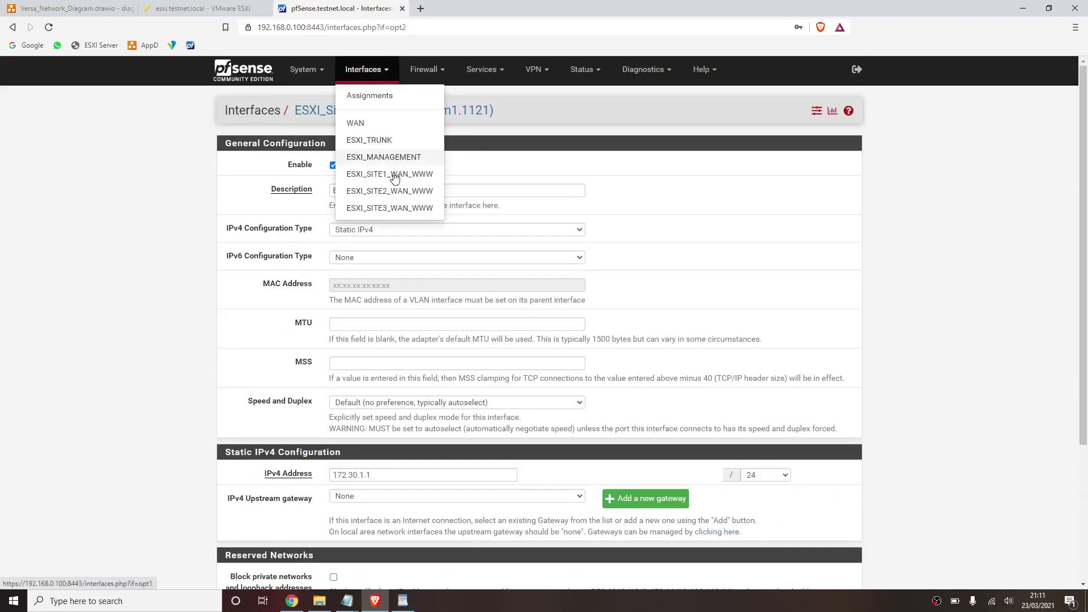
click(394, 193)
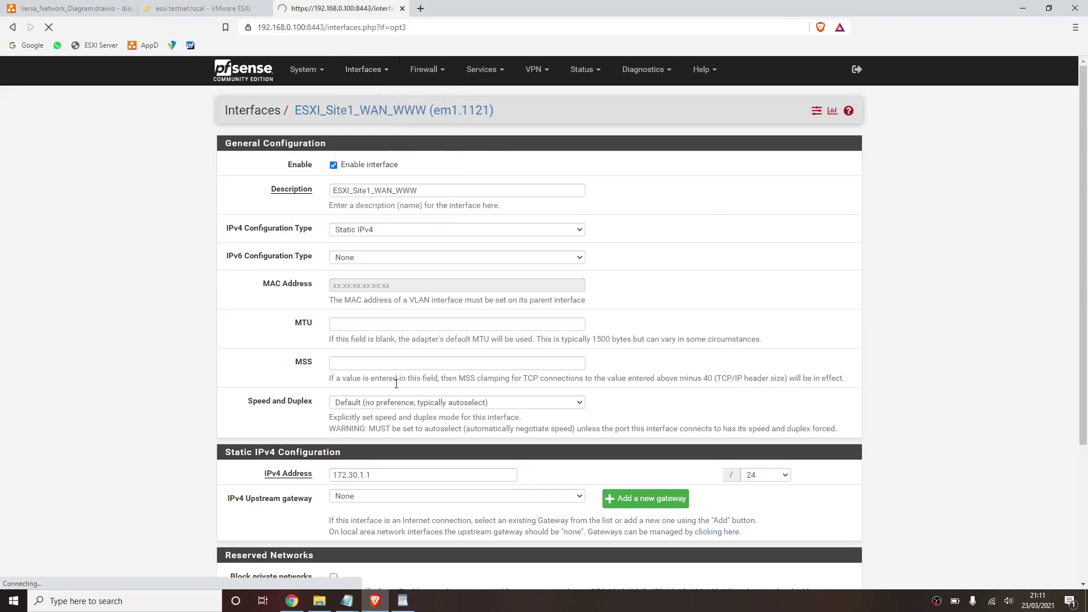
double_click(394, 474)
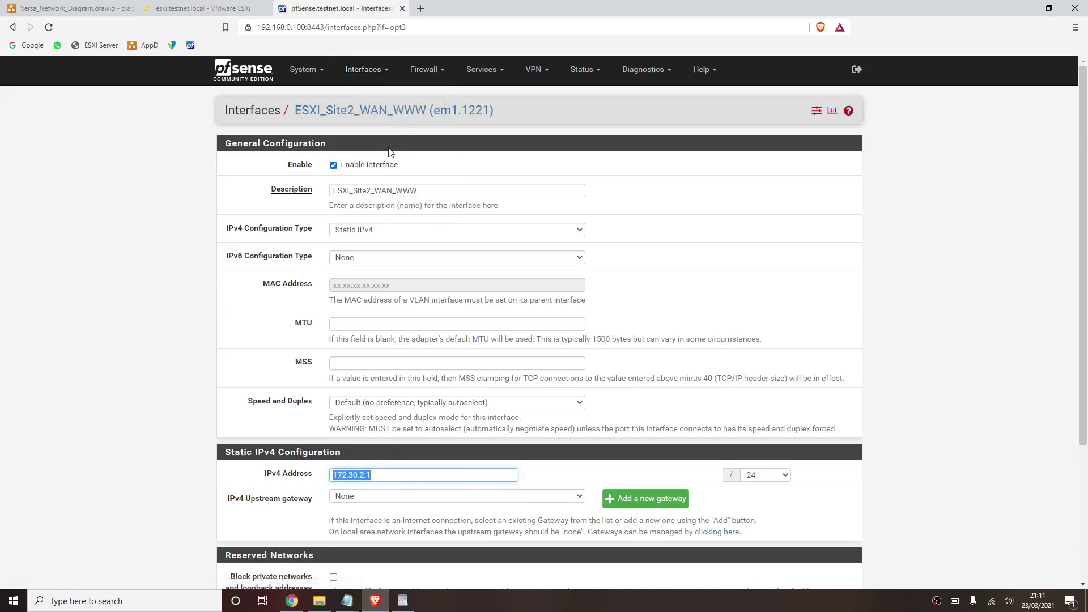
click(388, 75)
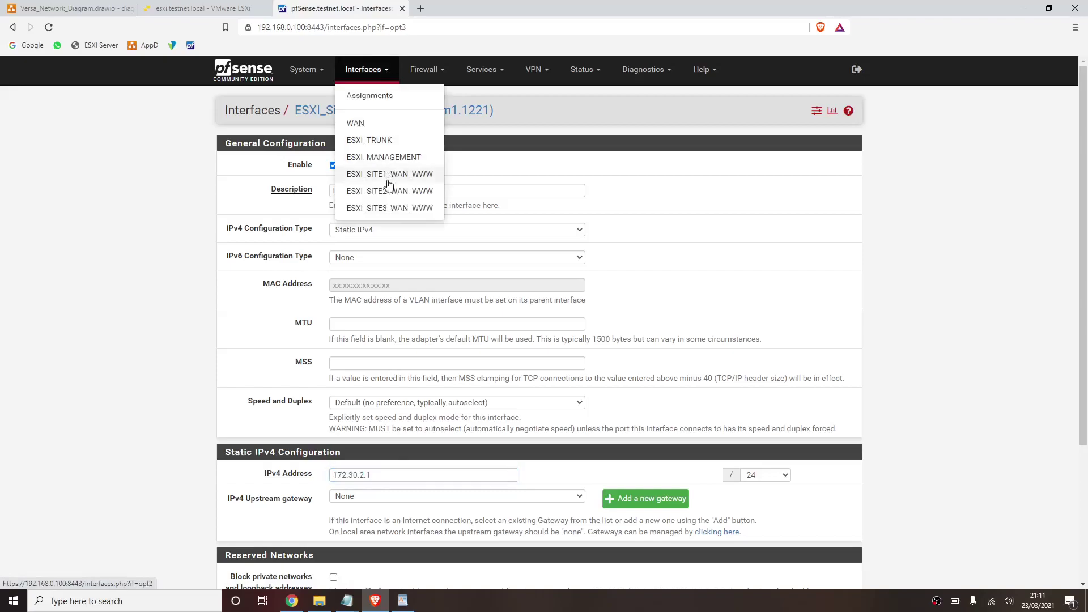
click(381, 208)
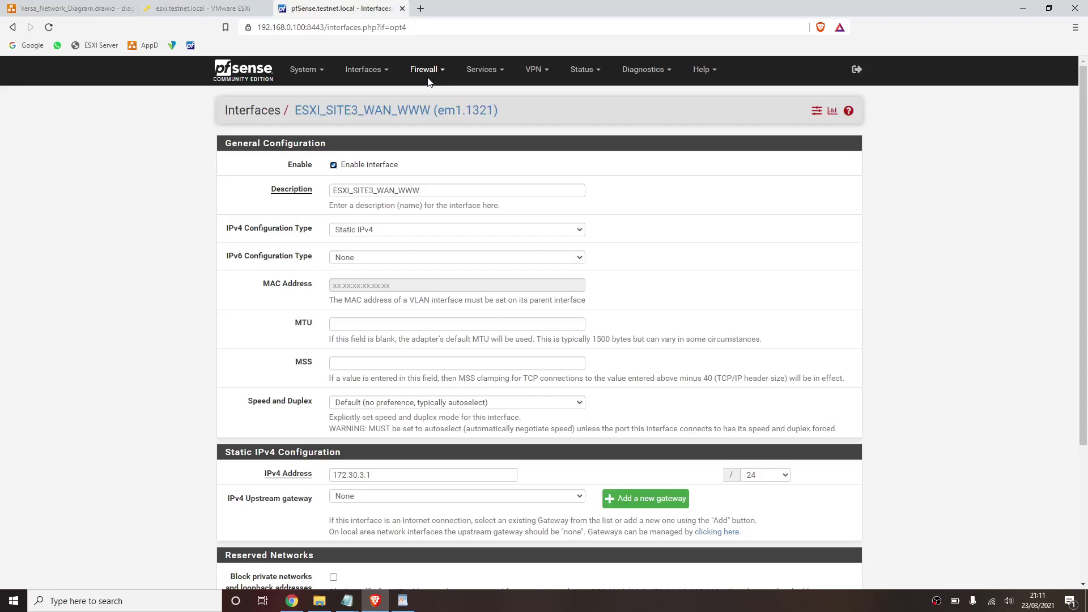
- Consult the Versa network diagram, then return to the ESXi port groups list
key(ctrl+Tab)
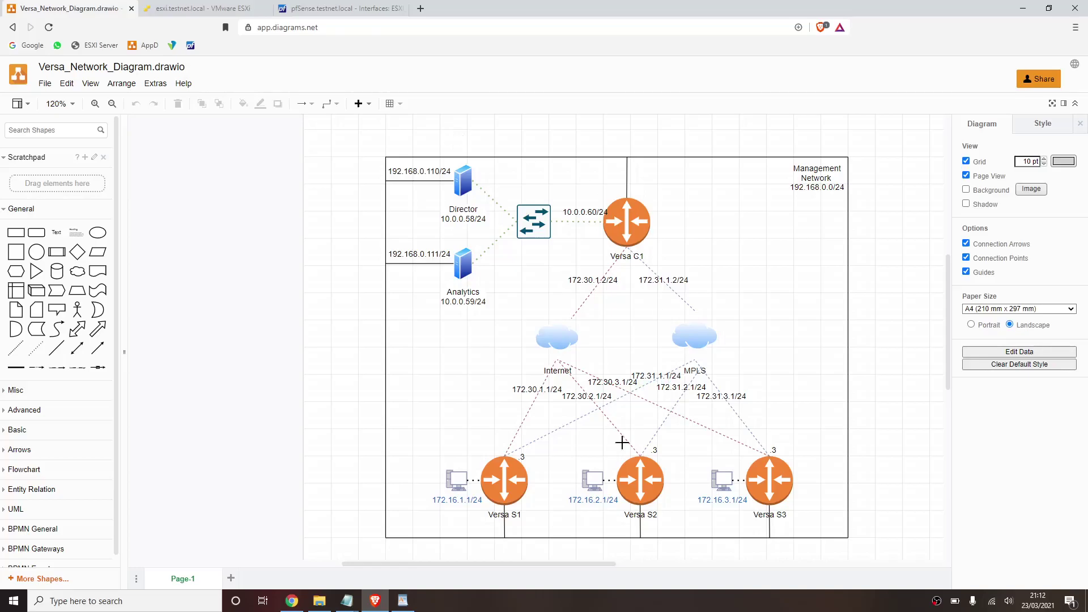
click(554, 602)
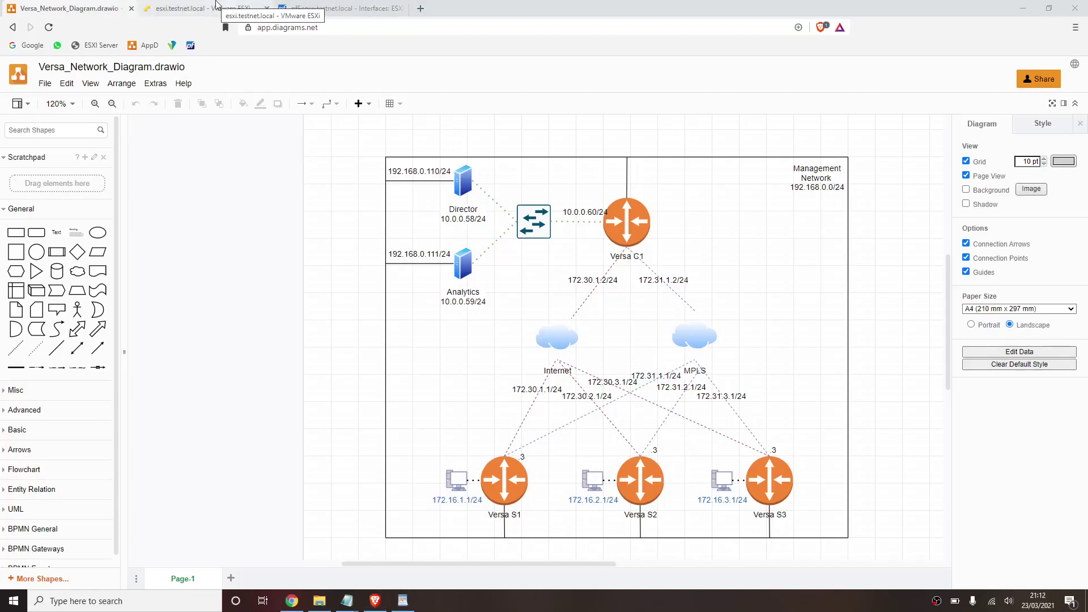
click(216, 7)
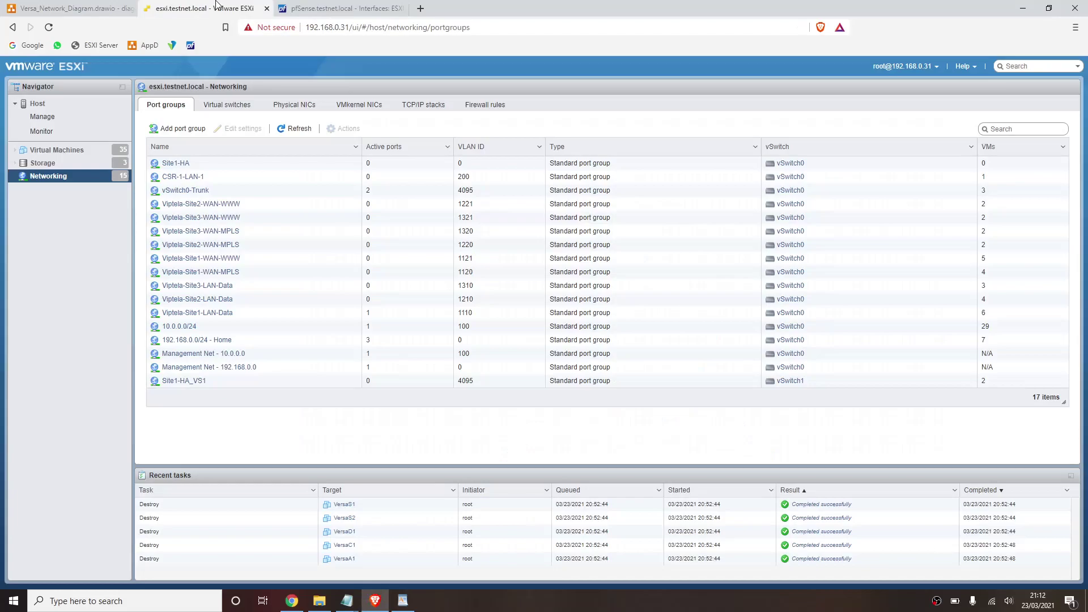
- Start an OVF/OVA deployment named VersaC1 using the versa-flexvnf OVA file
click(73, 152)
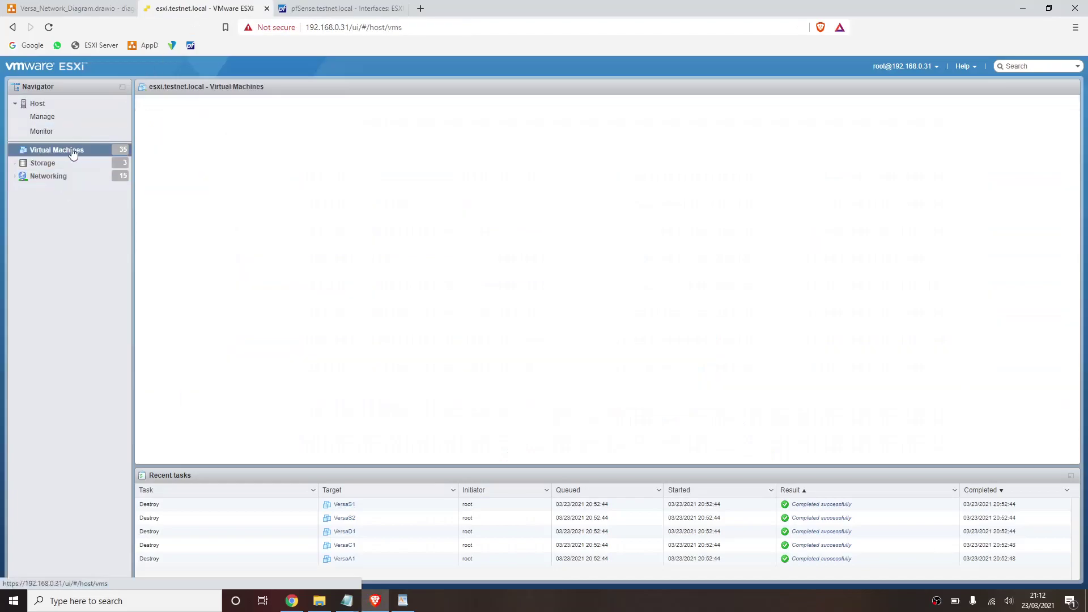
right_click(73, 152)
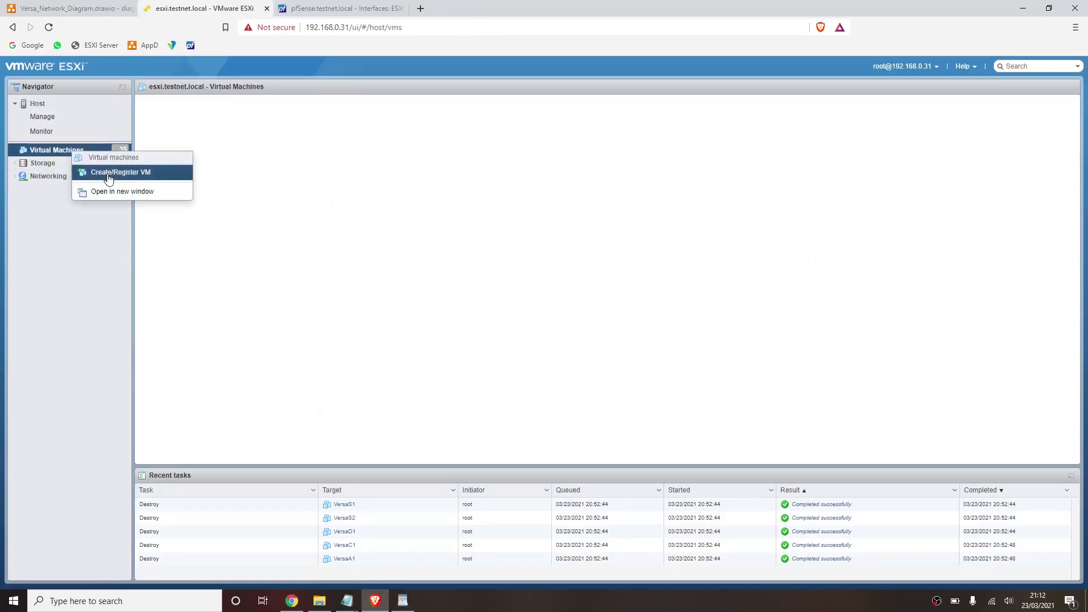
click(108, 175)
click(460, 240)
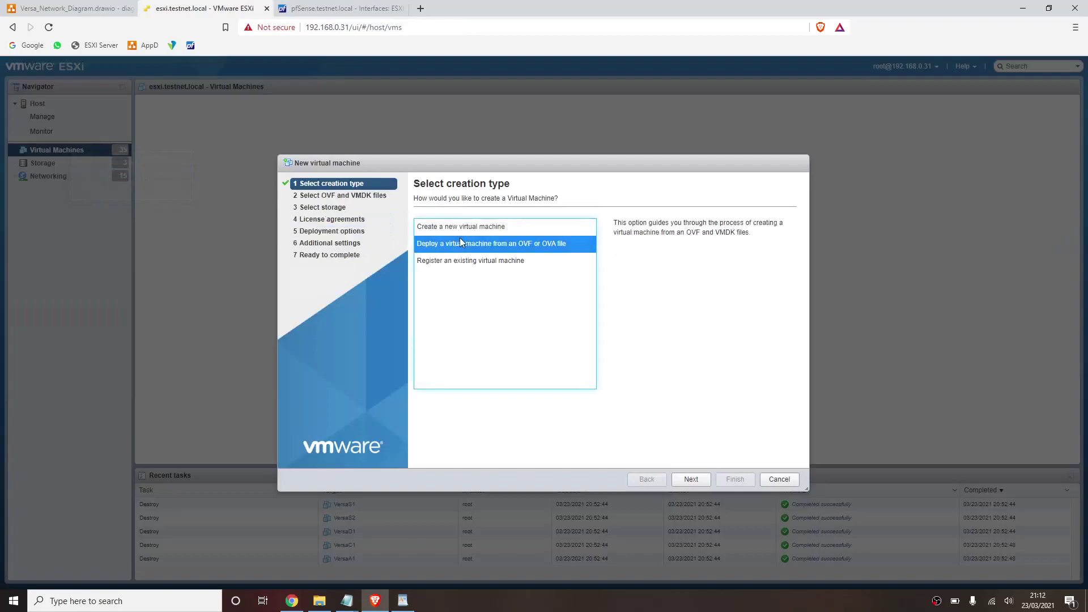
click(694, 482)
click(522, 235)
text(VersaC1)
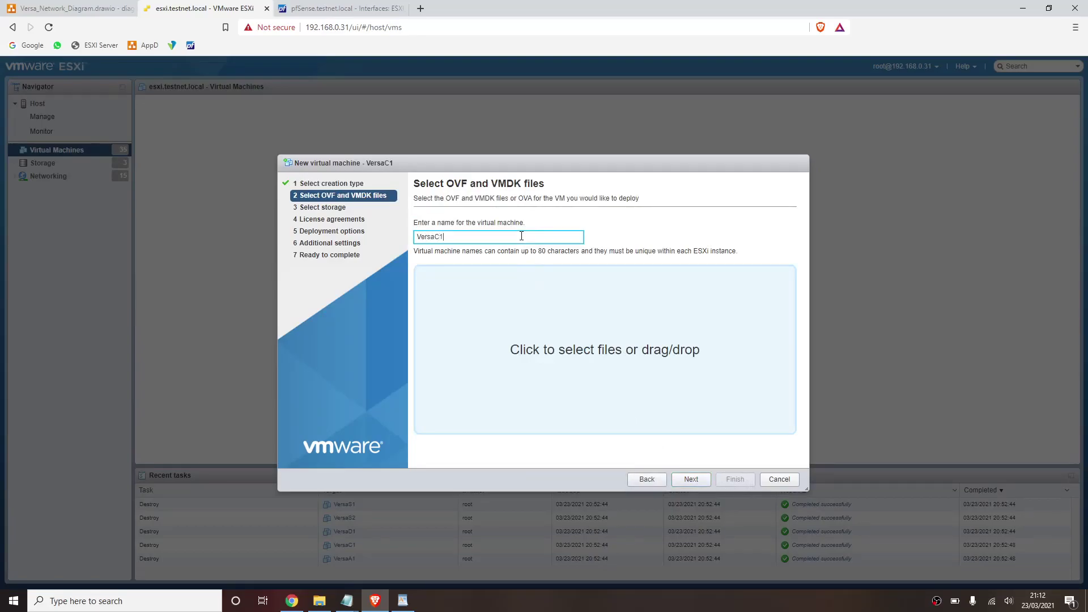
click(531, 306)
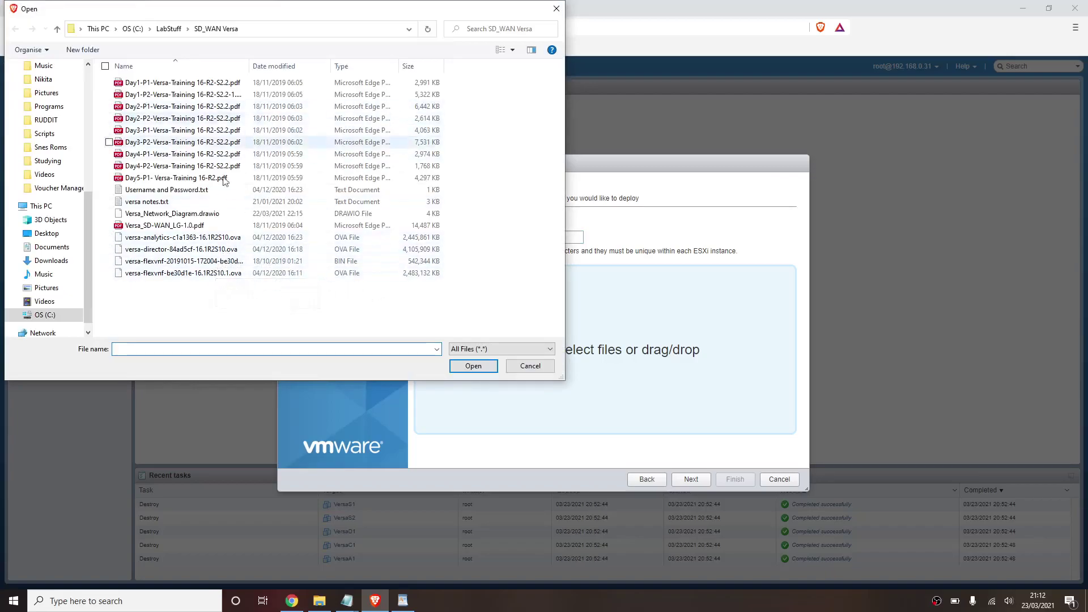
click(195, 272)
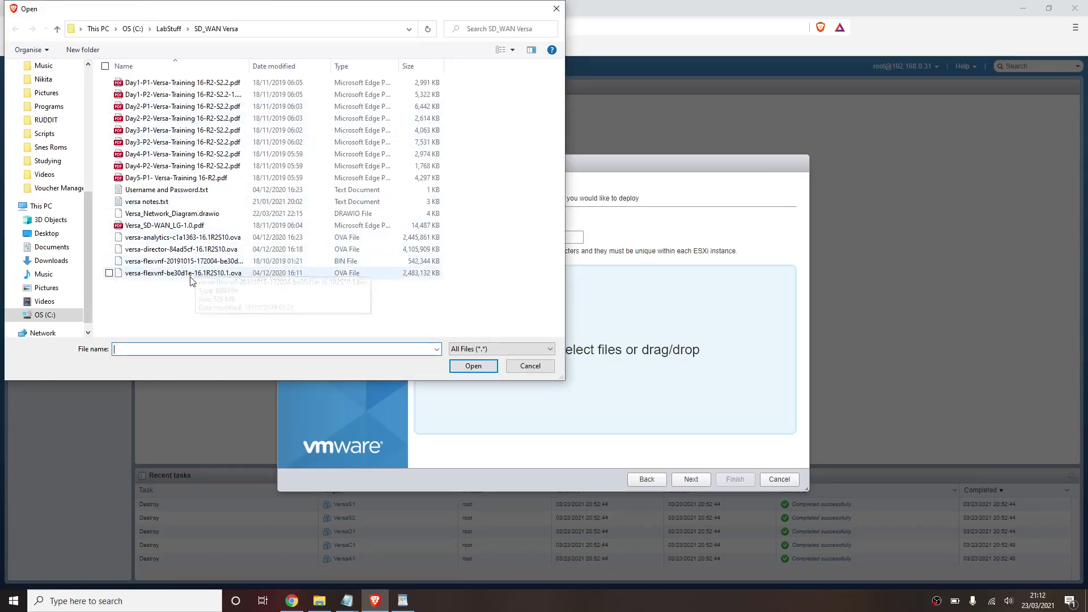
double_click(193, 273)
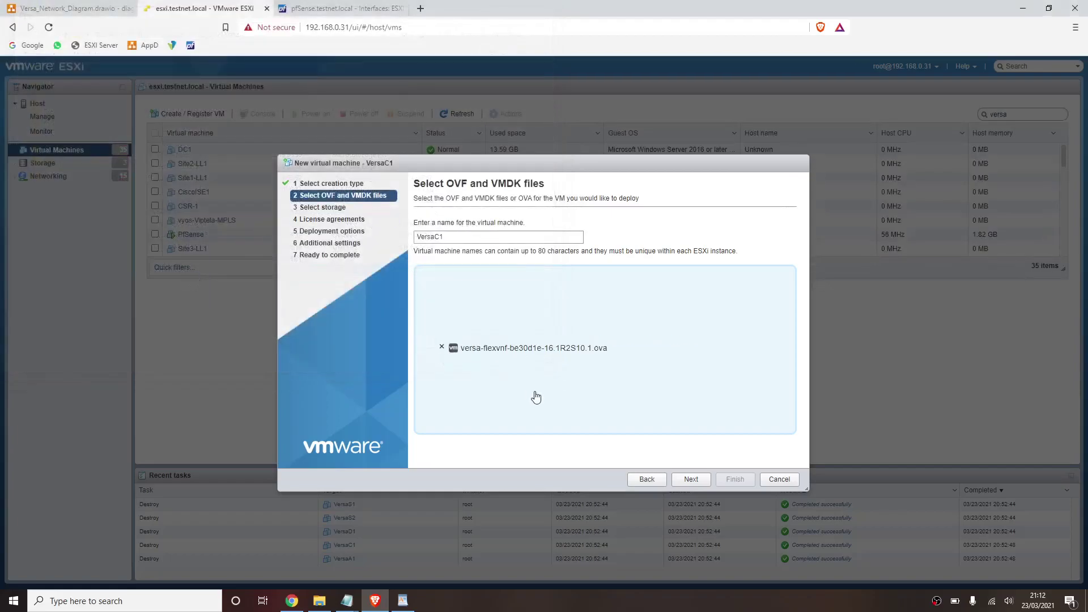
- Place it on Datastore-2TB_7.2K without power-on, map it to 192.168.0.0/24 - Home, and finish
click(692, 481)
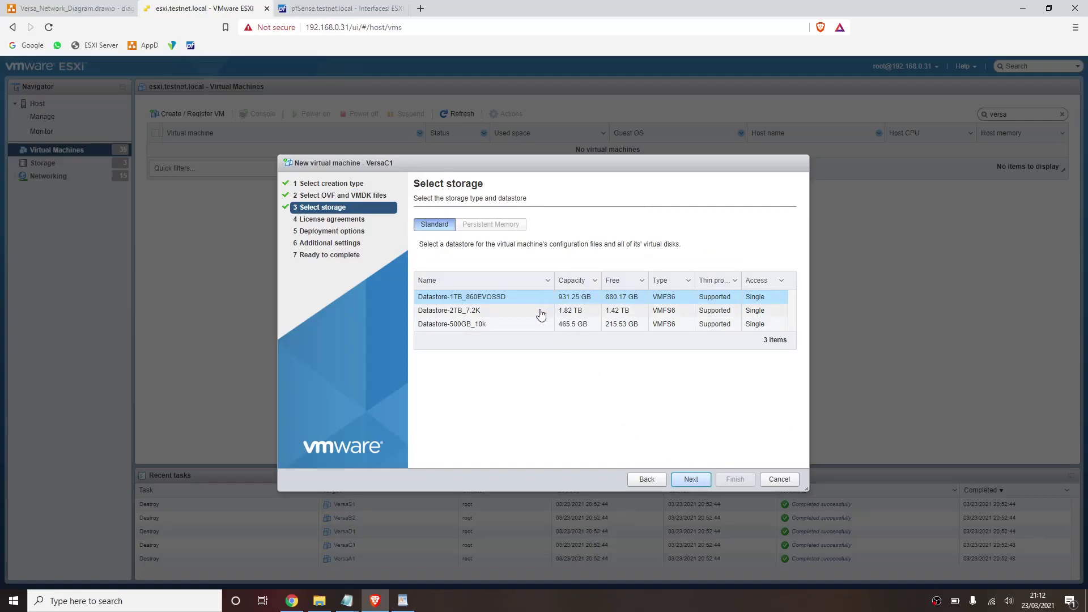
click(539, 312)
click(695, 488)
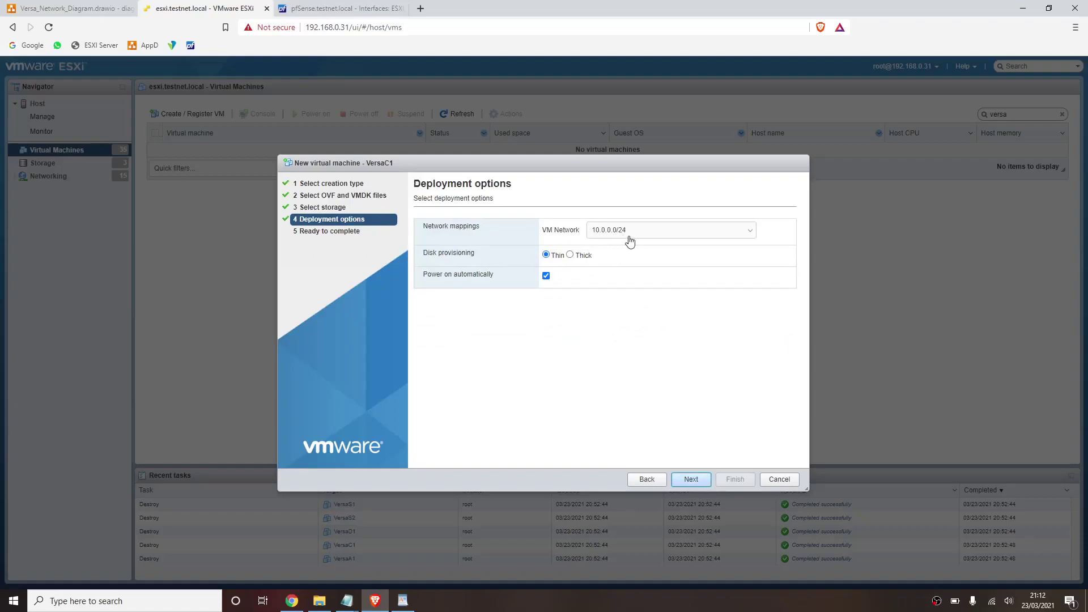
click(547, 276)
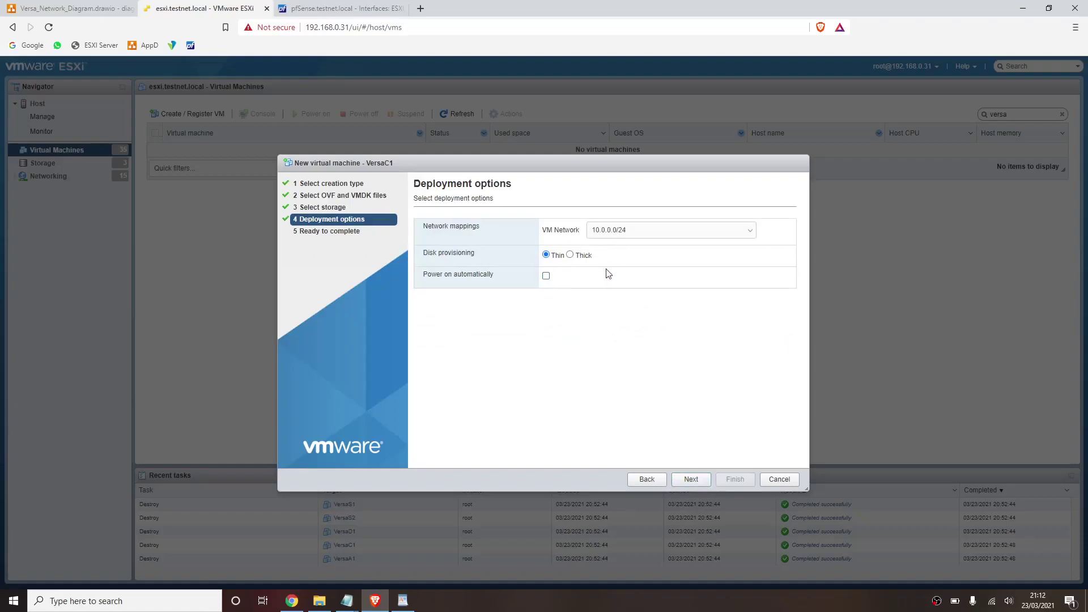
click(656, 230)
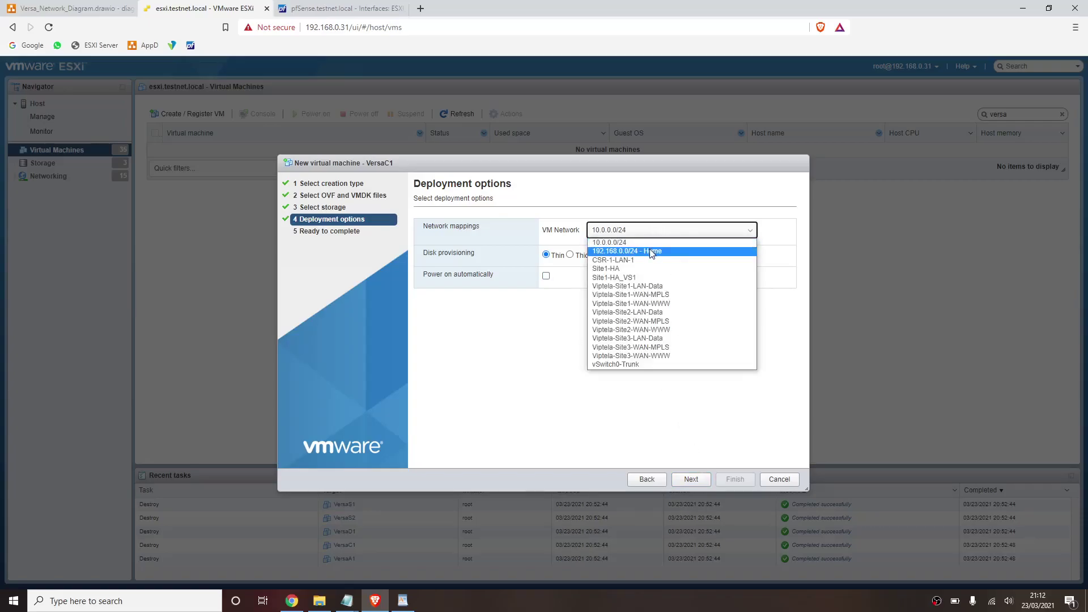
click(652, 252)
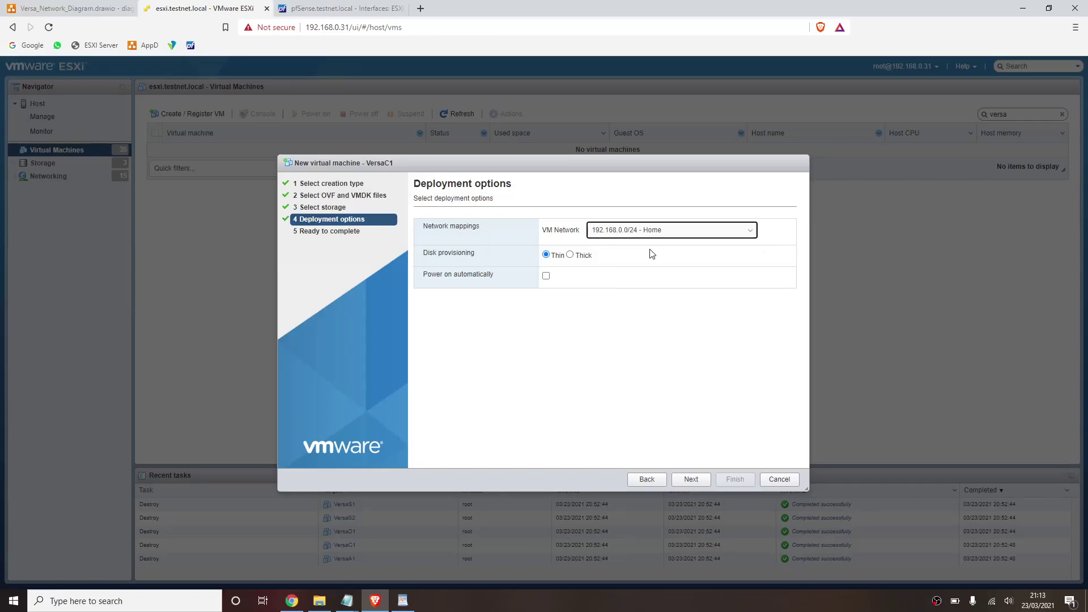
click(688, 479)
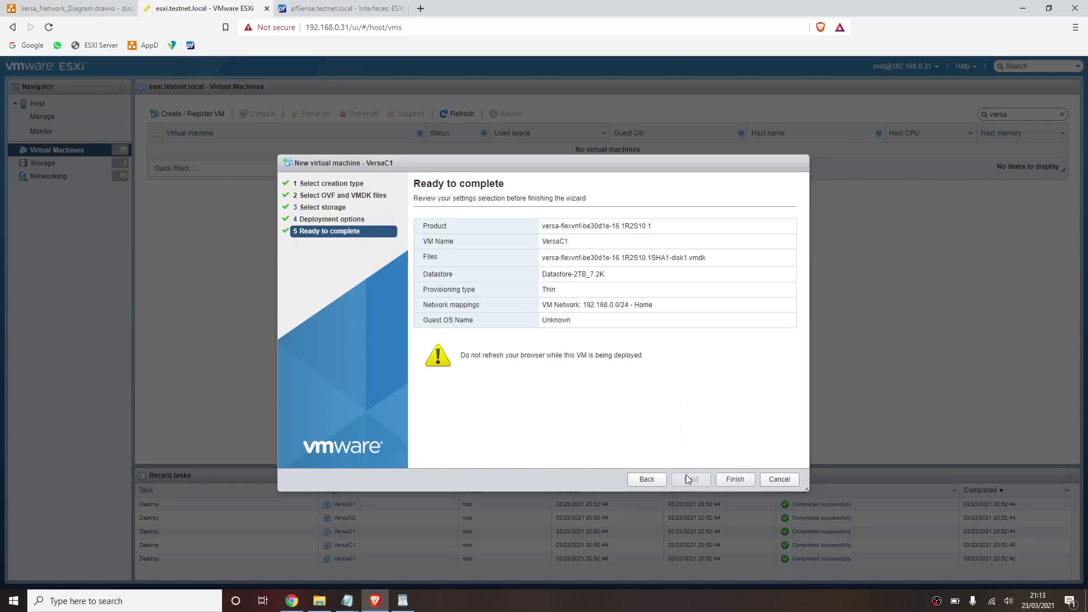
click(729, 480)
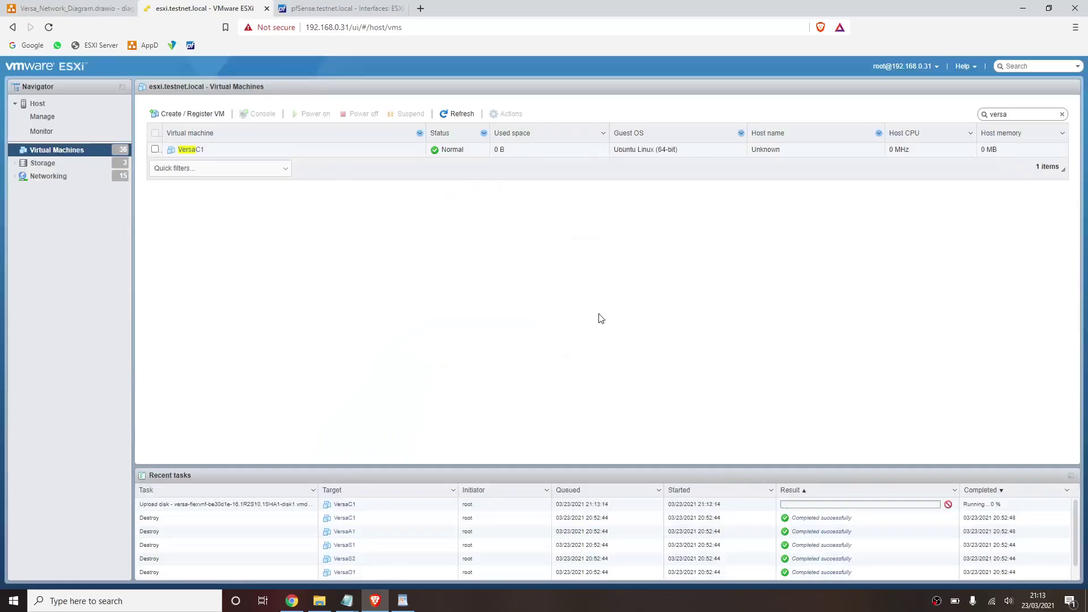
- Start a VersaD1 OVF/OVA deployment with the Versa director OVA file
click(208, 114)
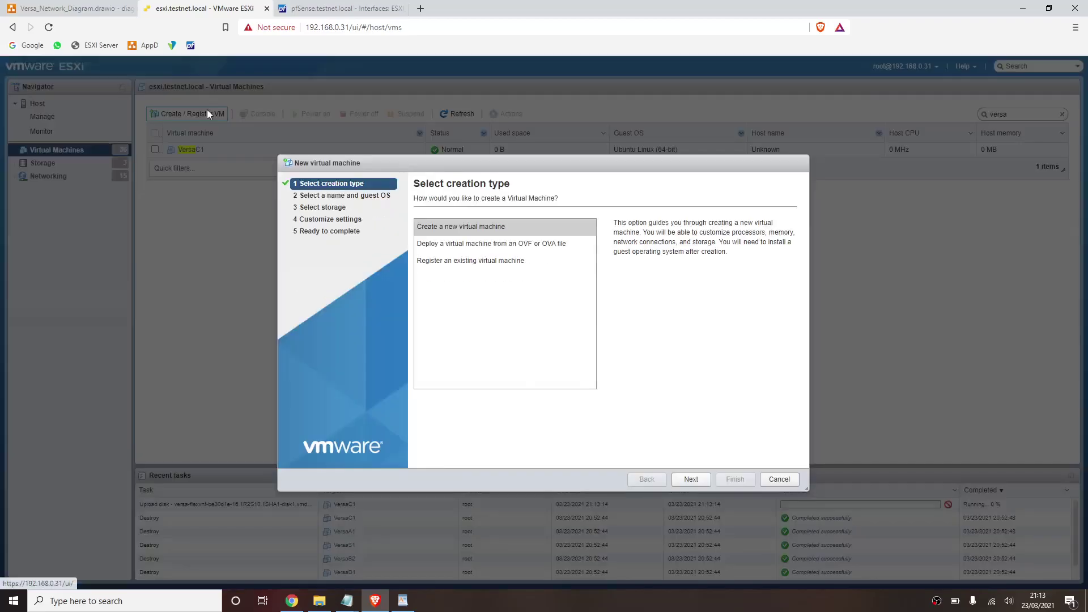
click(539, 244)
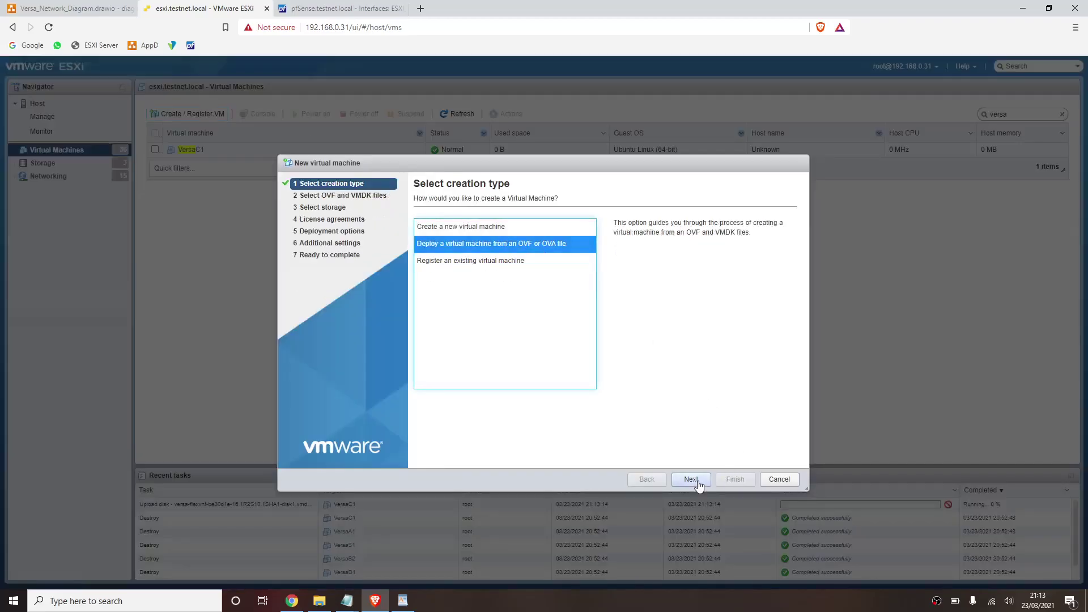
click(692, 480)
click(520, 235)
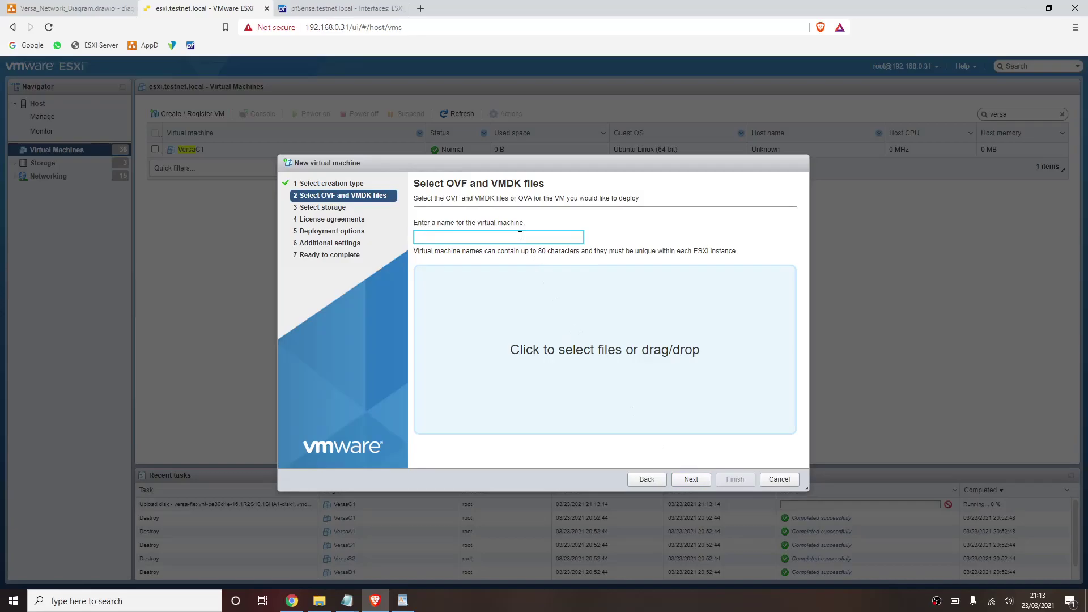
text(VersaD1)
click(540, 332)
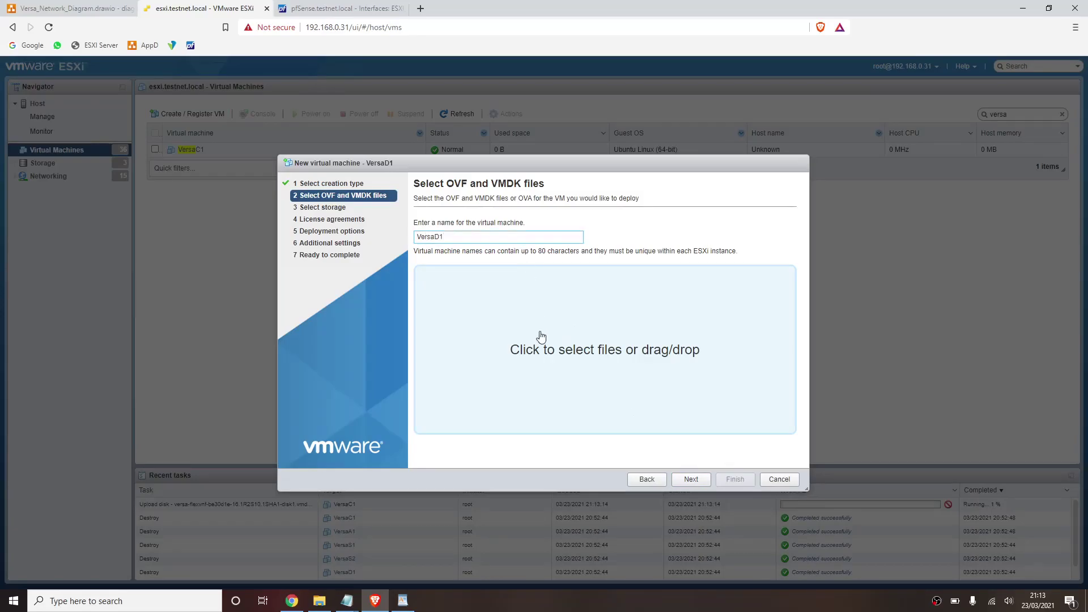
double_click(261, 249)
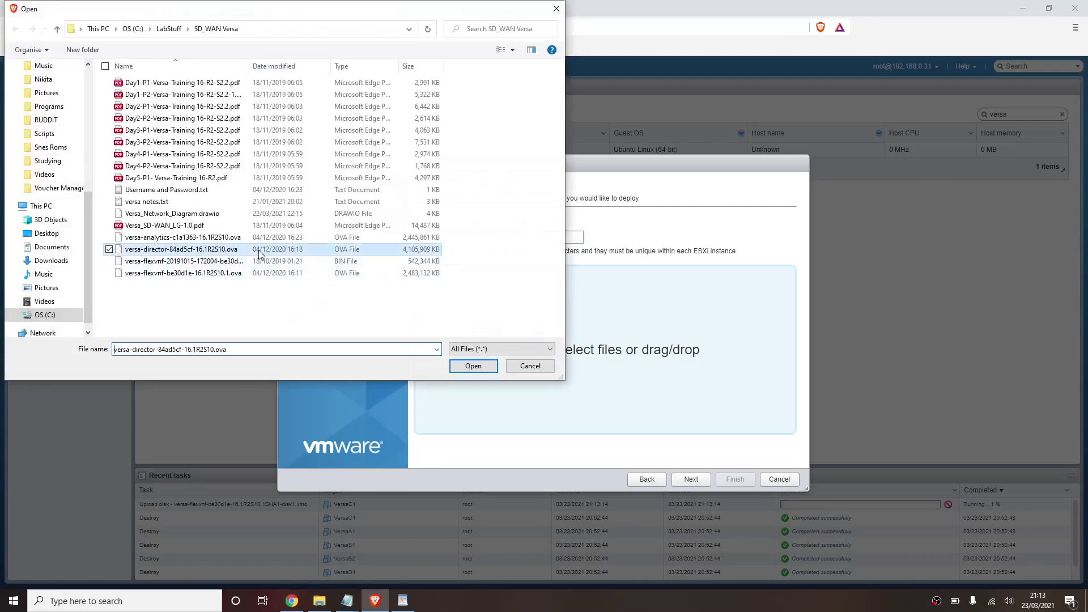
- Keep the 1TB SSD datastore, disable power-on, map to 192.168.0.0/24 - Home, and finish
click(682, 478)
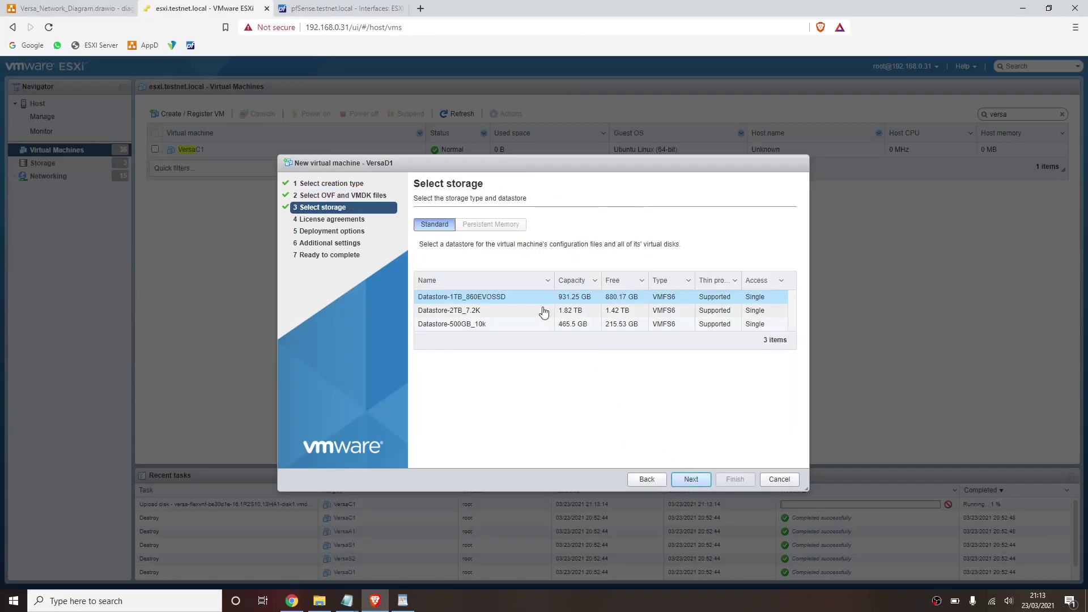
click(524, 303)
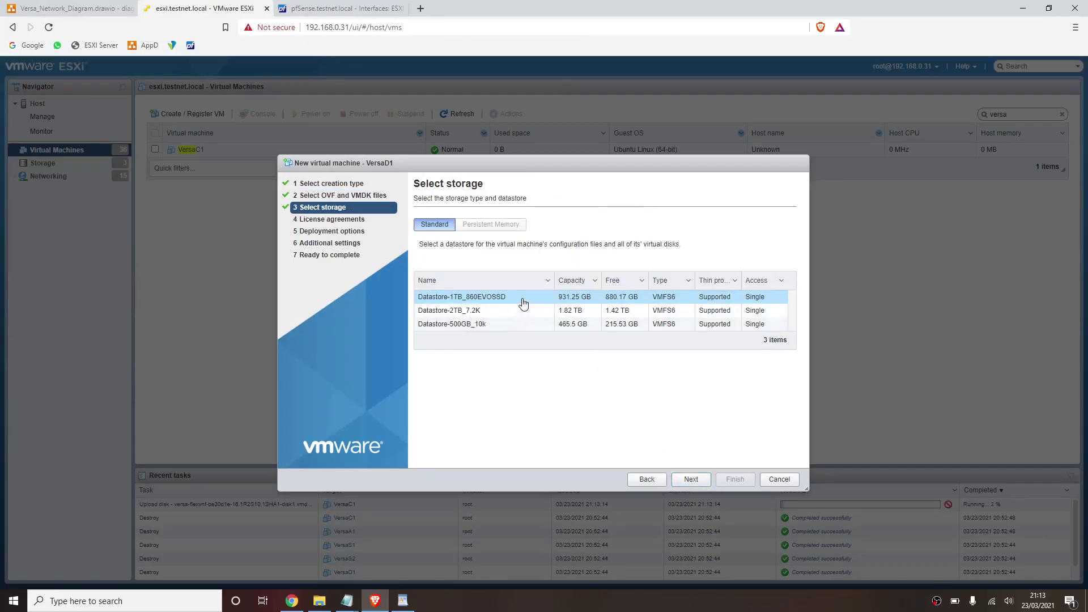
click(686, 479)
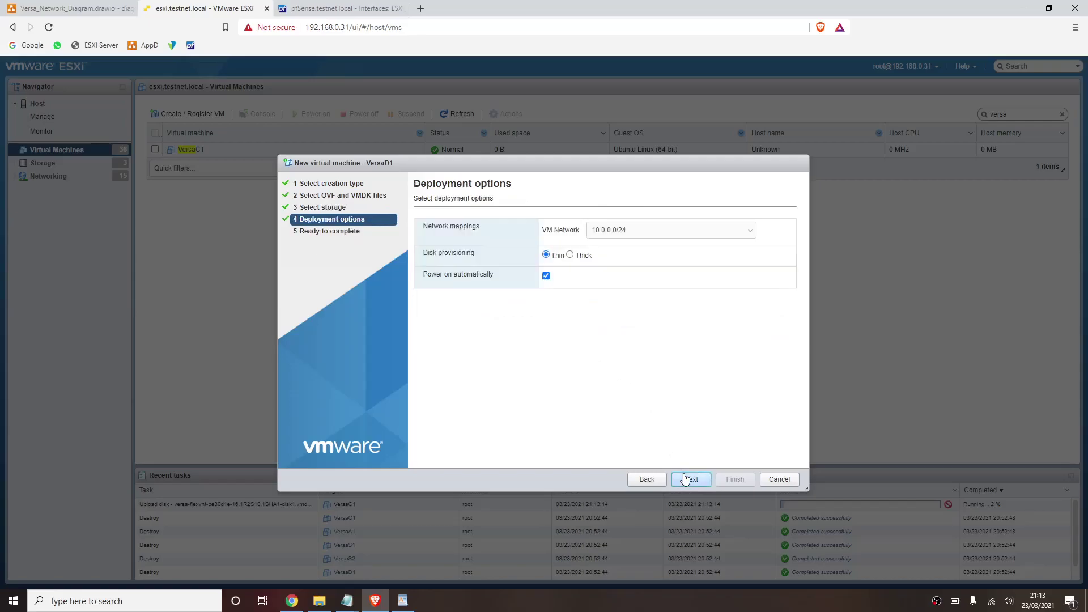
click(686, 479)
click(646, 479)
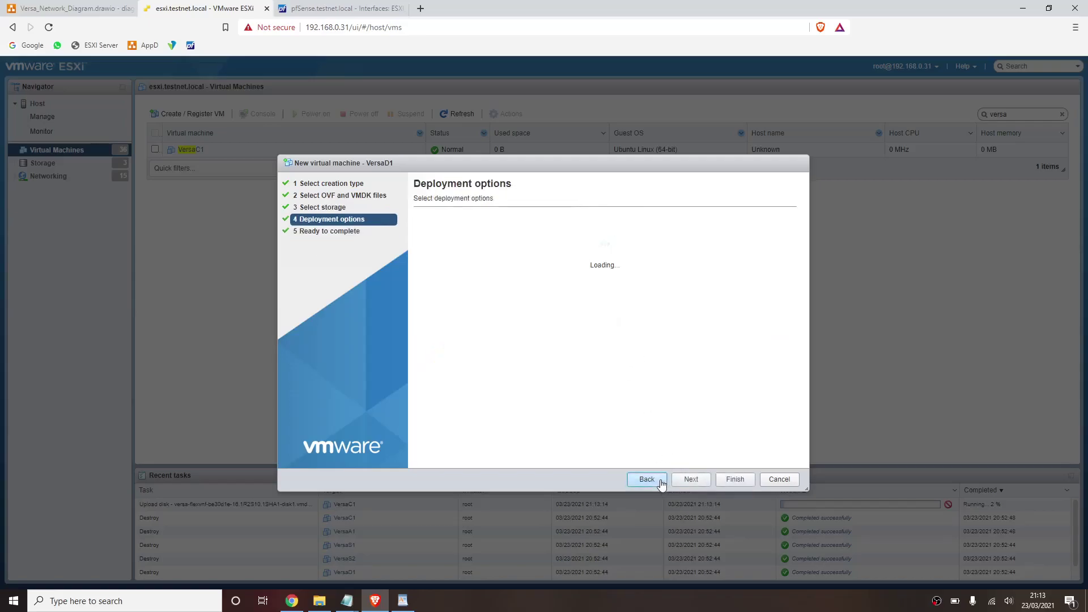
click(546, 276)
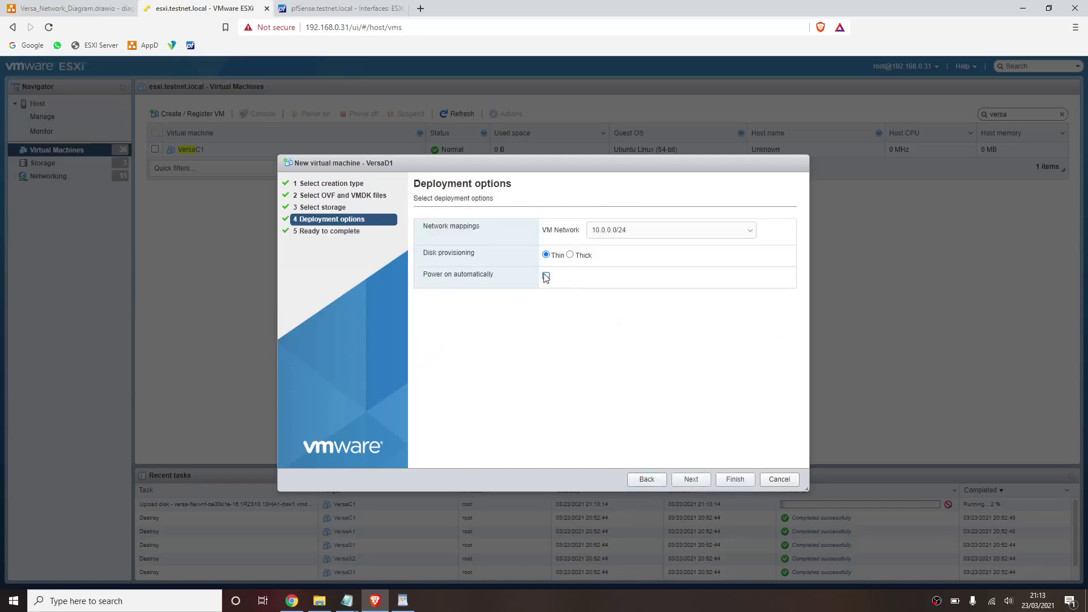
click(617, 233)
click(627, 250)
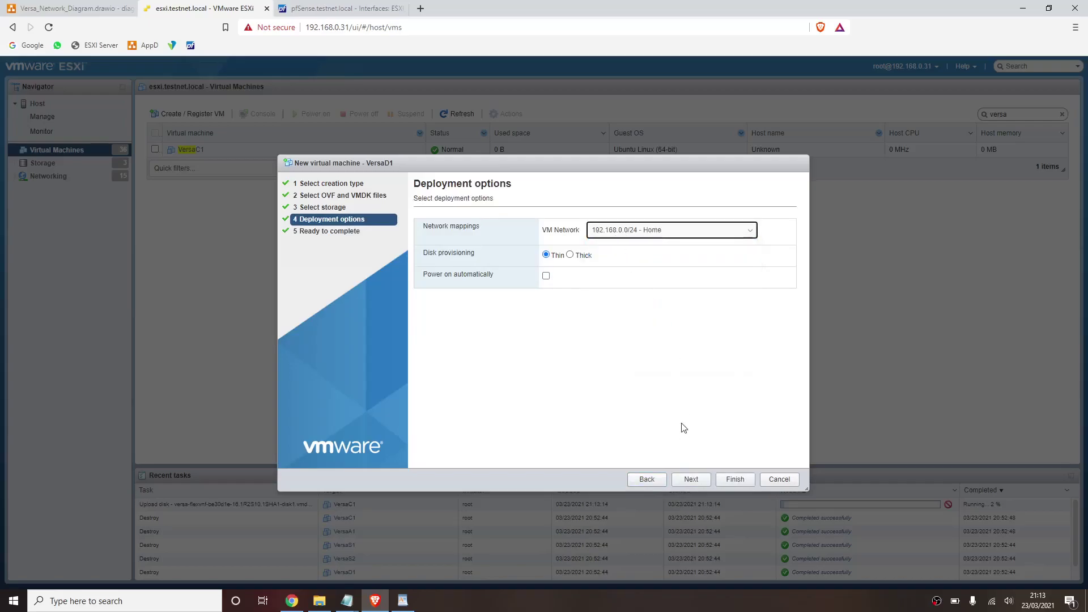
click(692, 478)
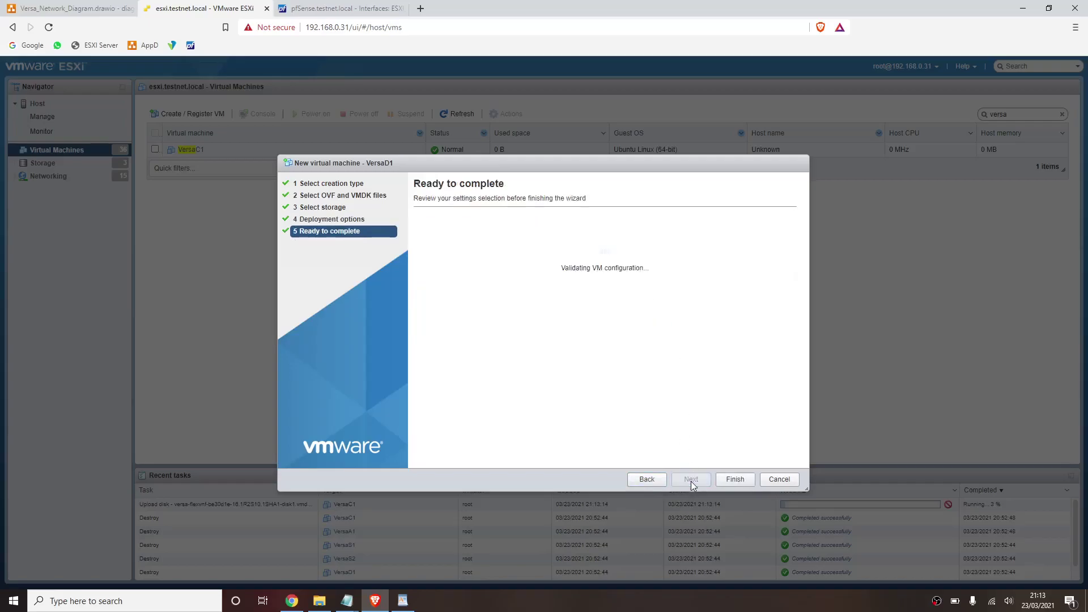
click(732, 480)
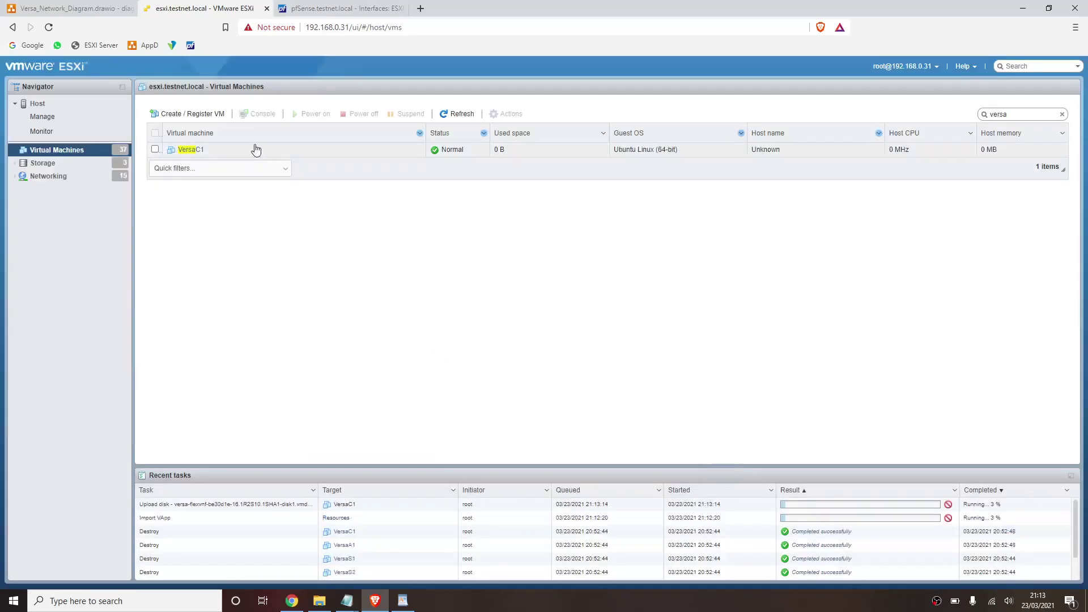
- Begin another OVA deployment named VersaA1, checking VM names in the network diagram
click(193, 114)
click(487, 244)
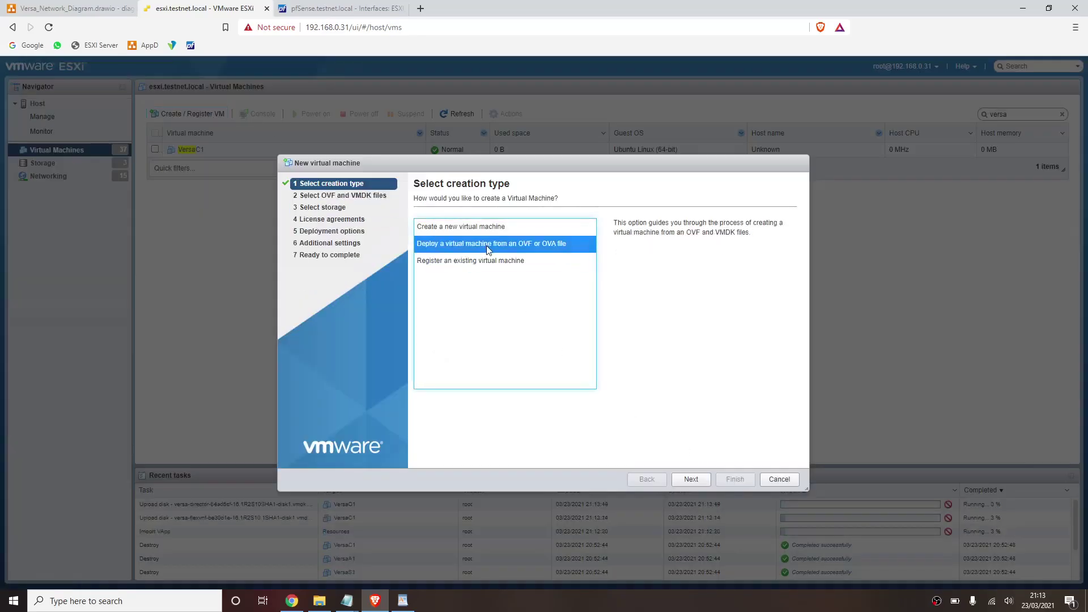
click(692, 479)
click(540, 238)
text(Versa)
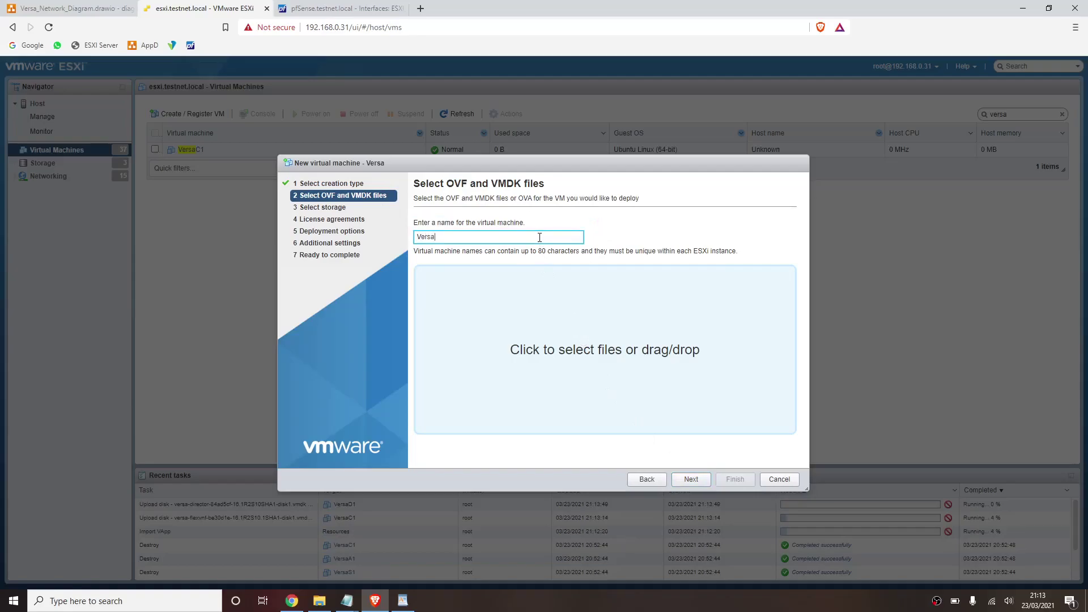
text(A1)
click(90, 8)
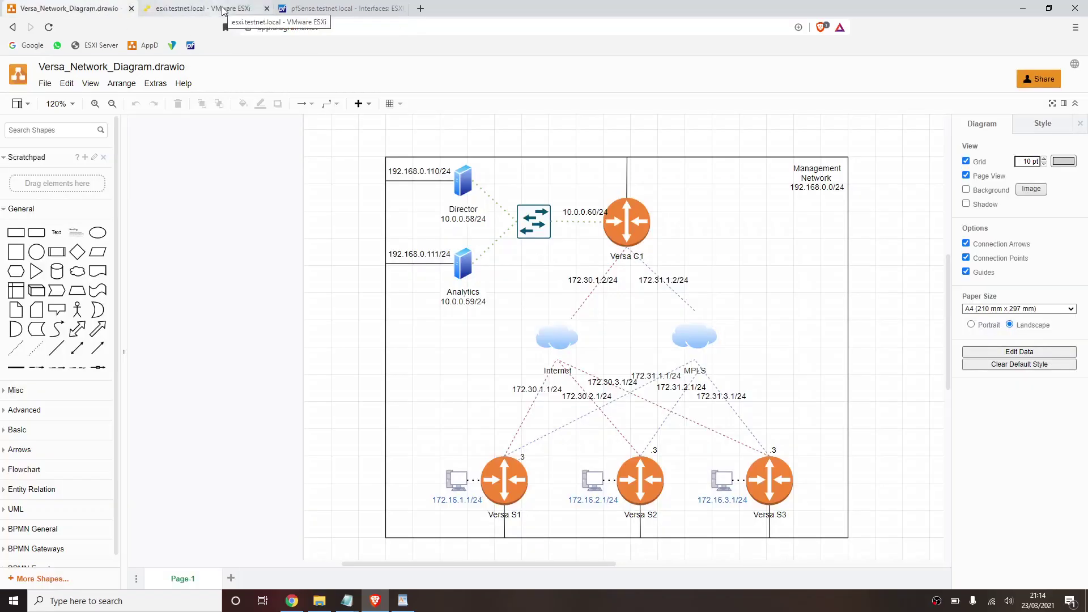
click(222, 10)
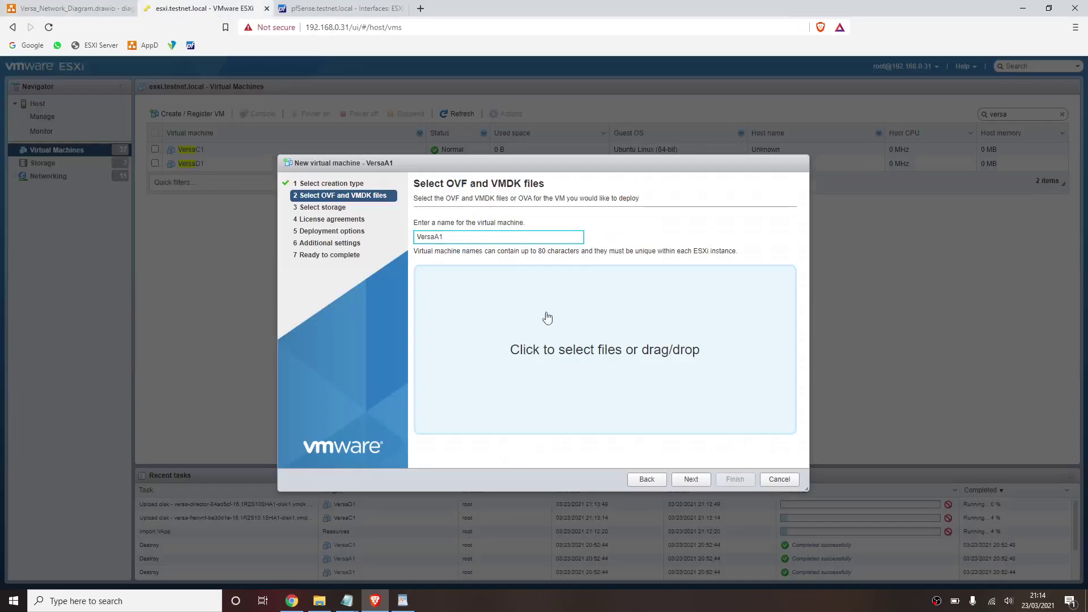
- Deploy VersaA1 from the versa-analytics OVA to Datastore-500GB_10k on 192.168.0.0/24 - Home, without power-on
click(569, 323)
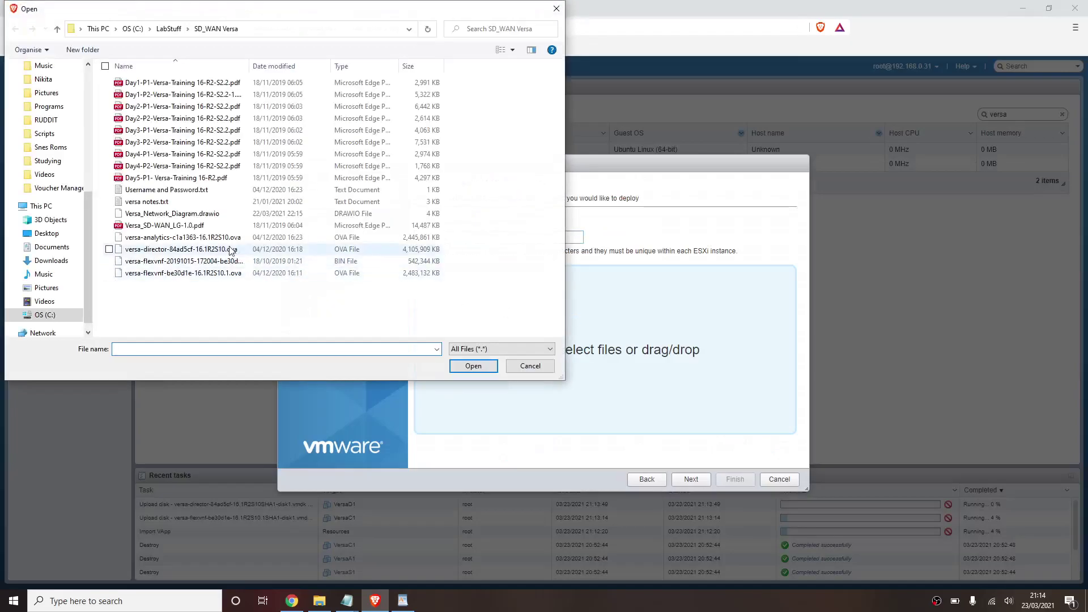
click(216, 238)
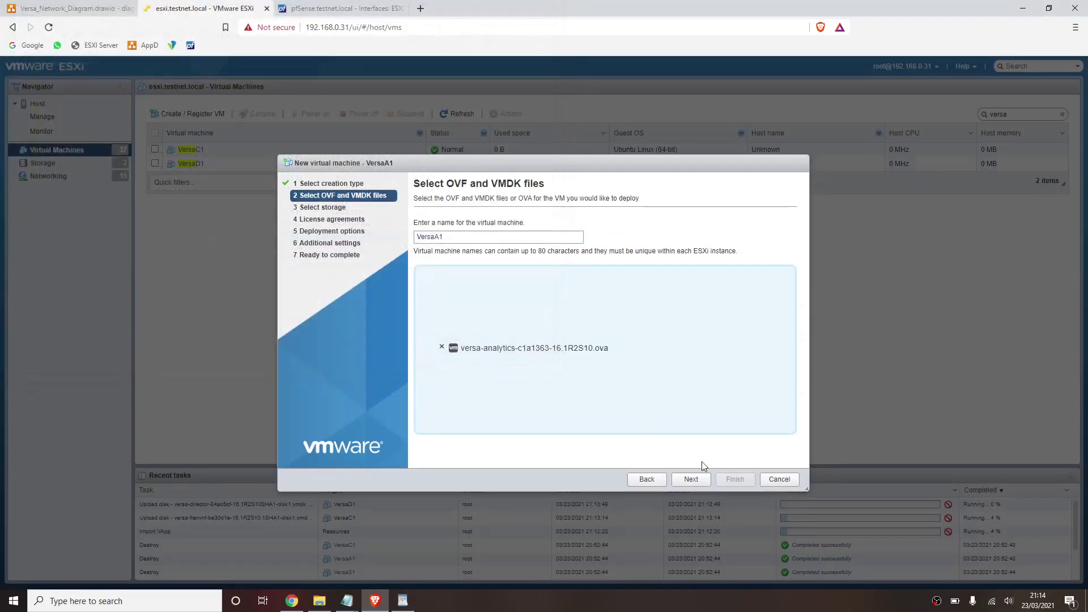
click(691, 479)
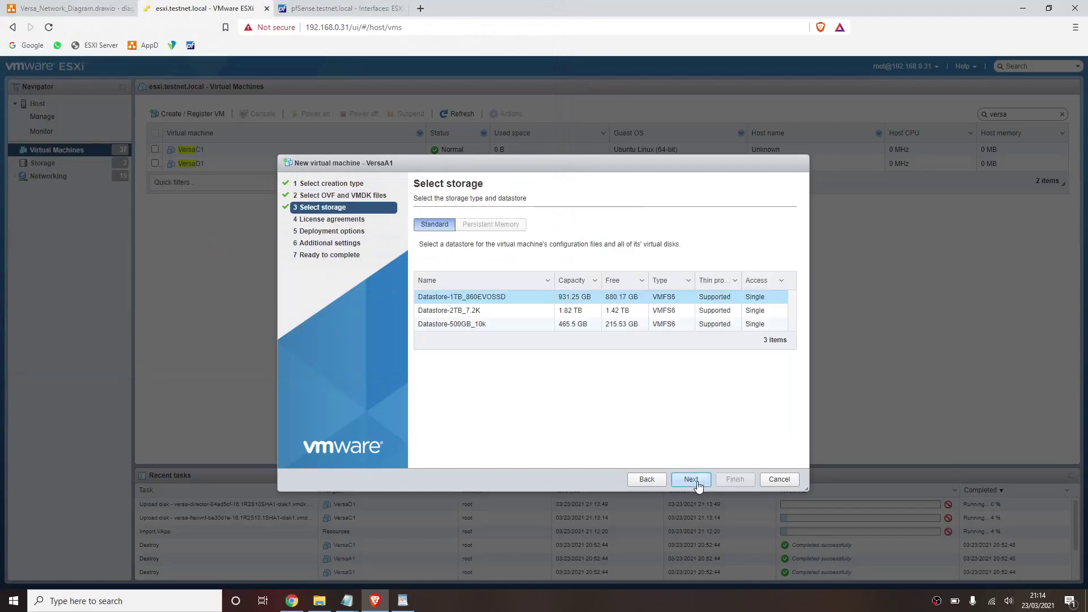
click(613, 328)
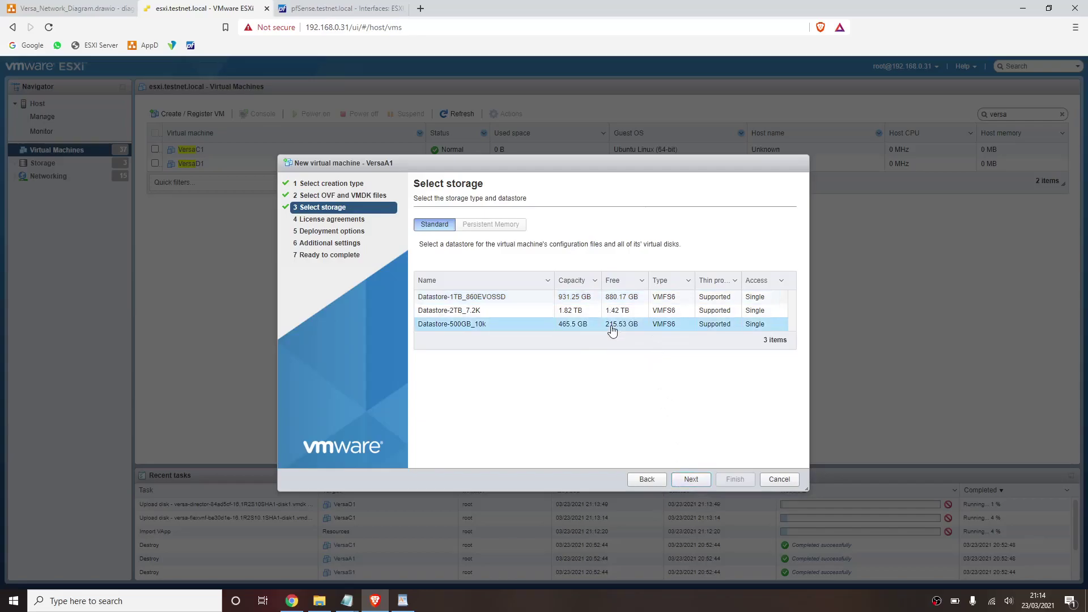
click(699, 481)
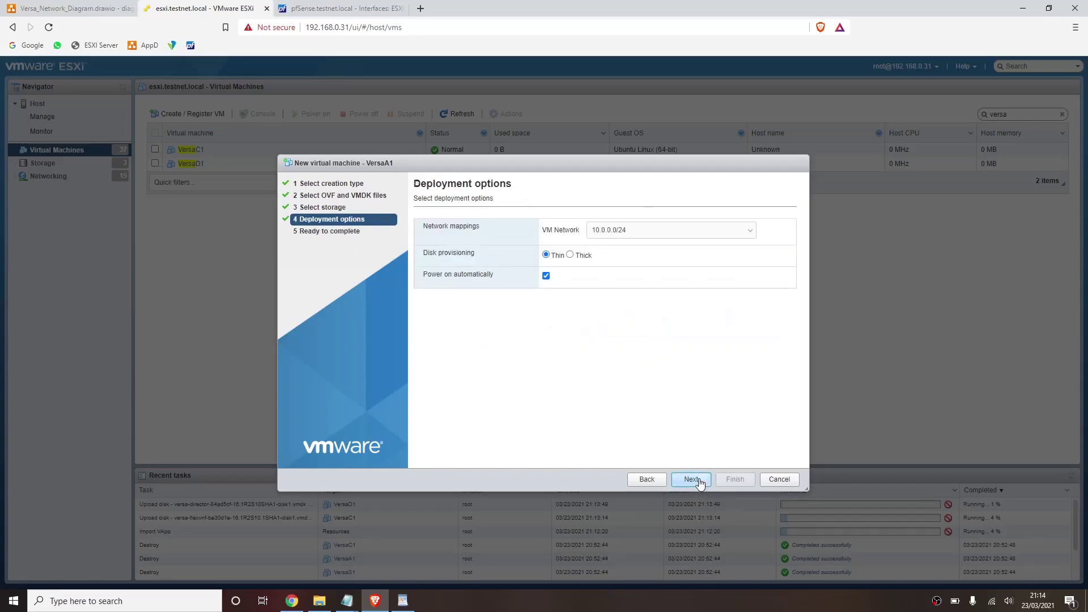
click(546, 276)
click(612, 235)
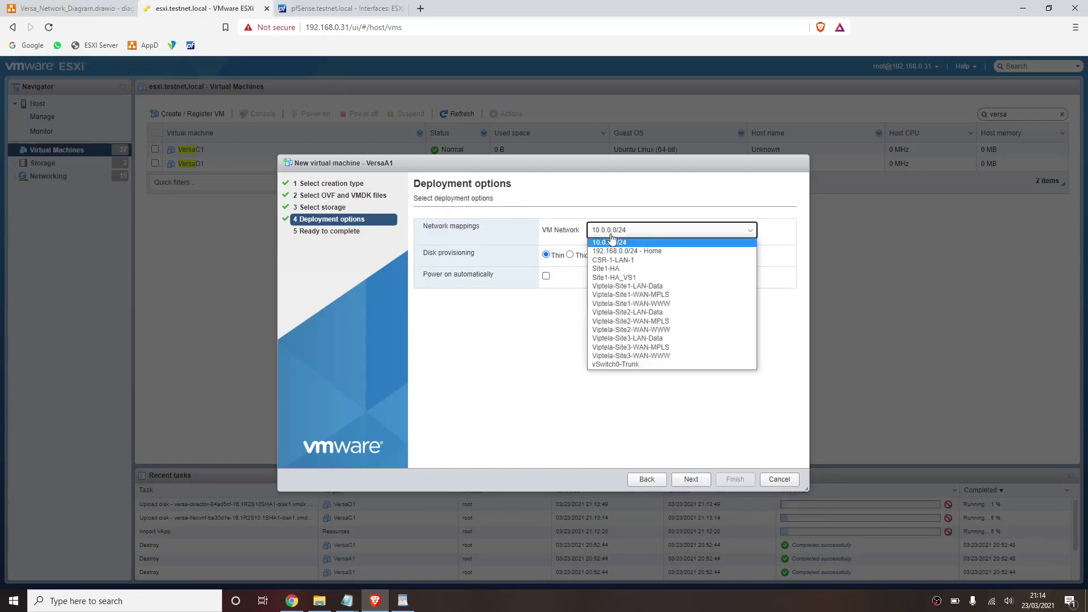
click(612, 251)
click(684, 479)
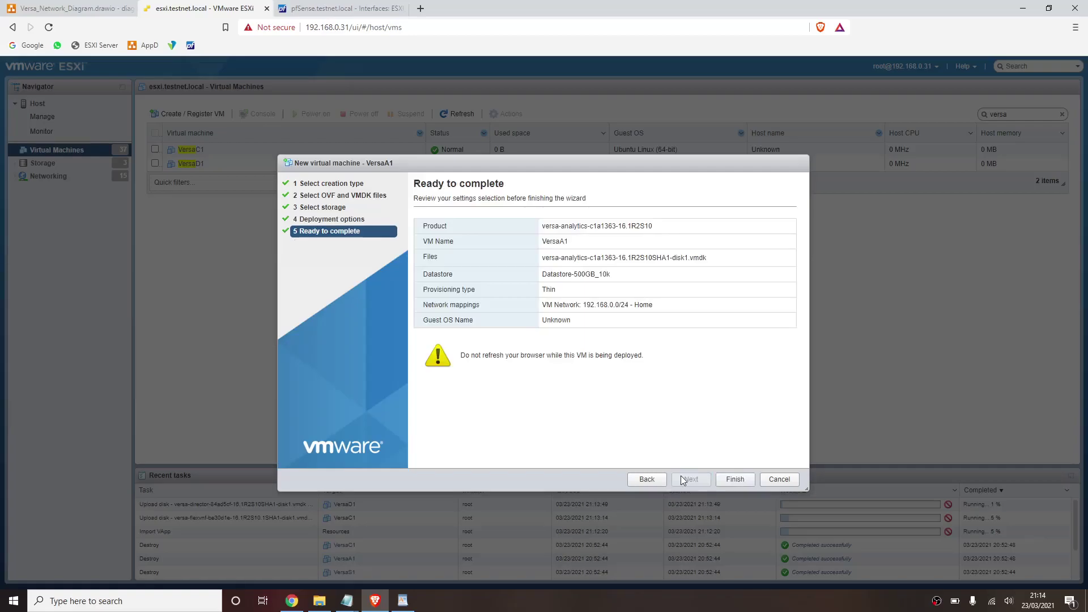
click(736, 480)
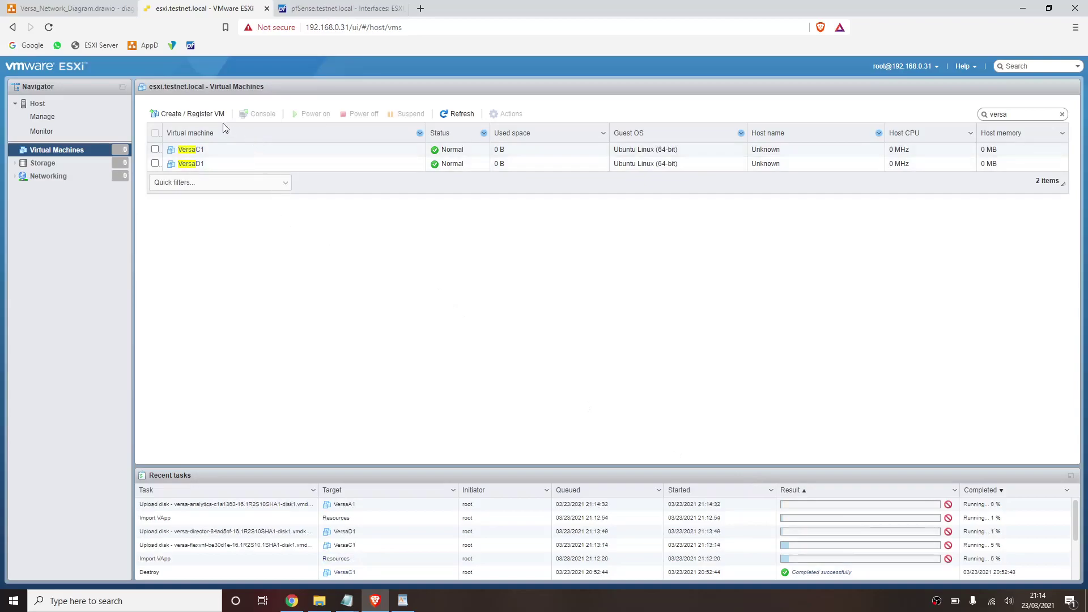
- Start the VersaS1 OVF/OVA deployment with the versa-flexvnf-be30d1e-16.1R2S10.1.ova file
click(209, 113)
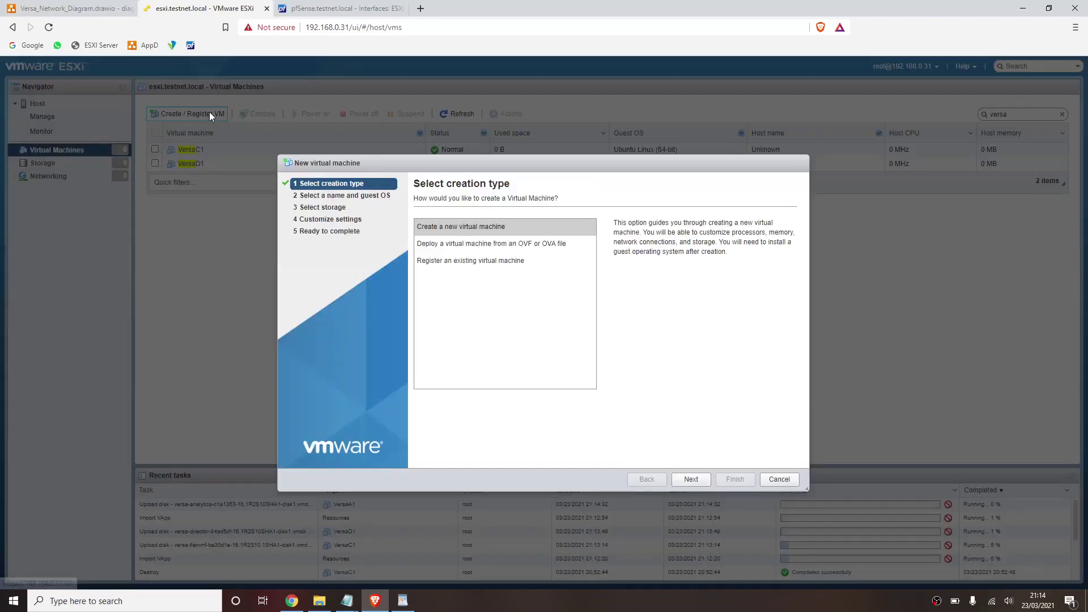
click(495, 248)
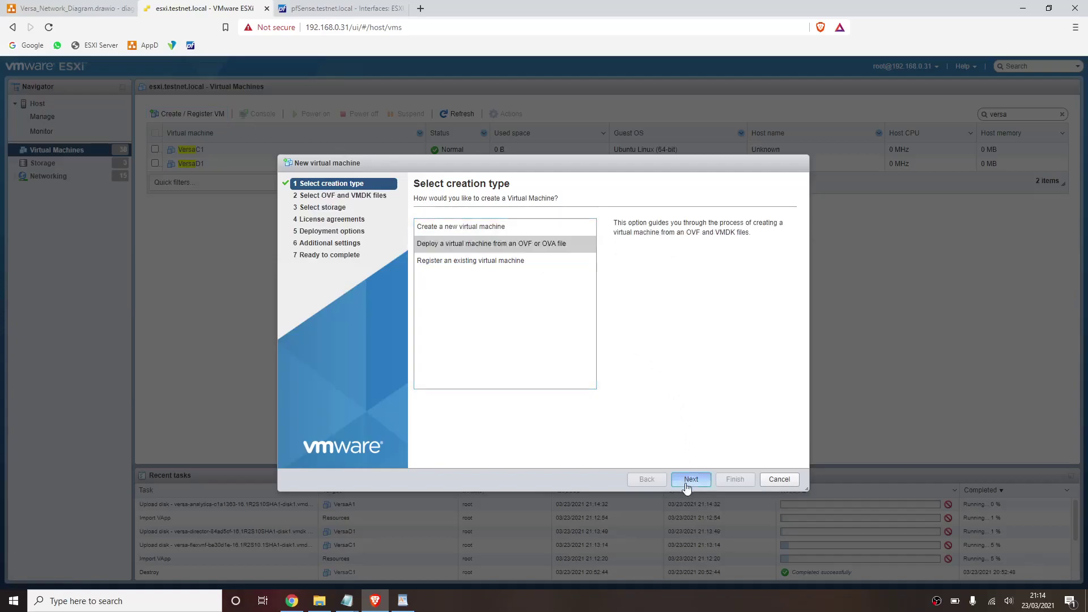
click(687, 482)
click(505, 231)
text(VersaA)
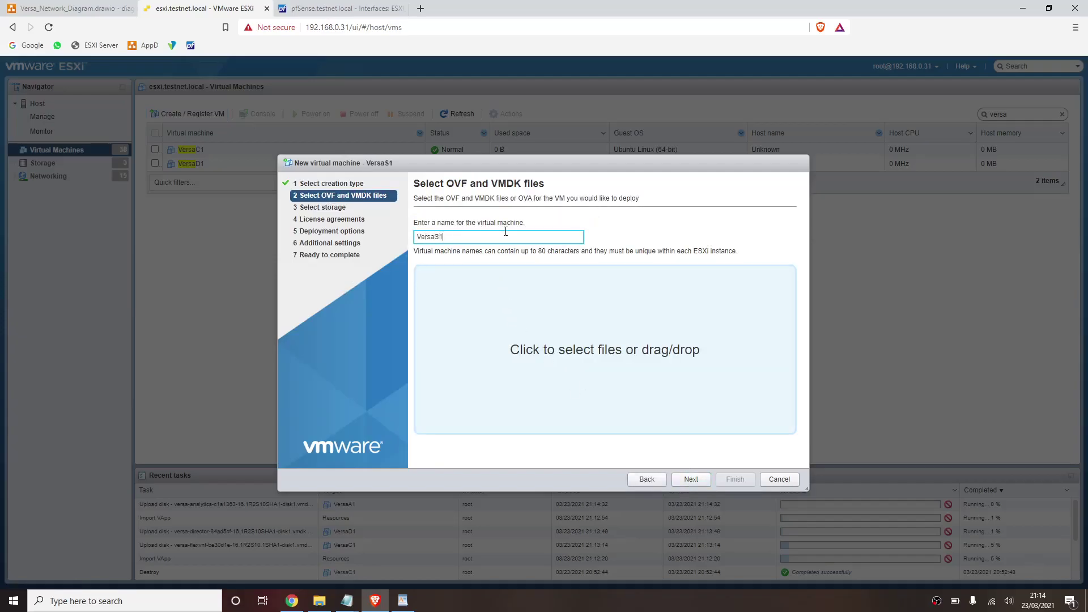
click(536, 301)
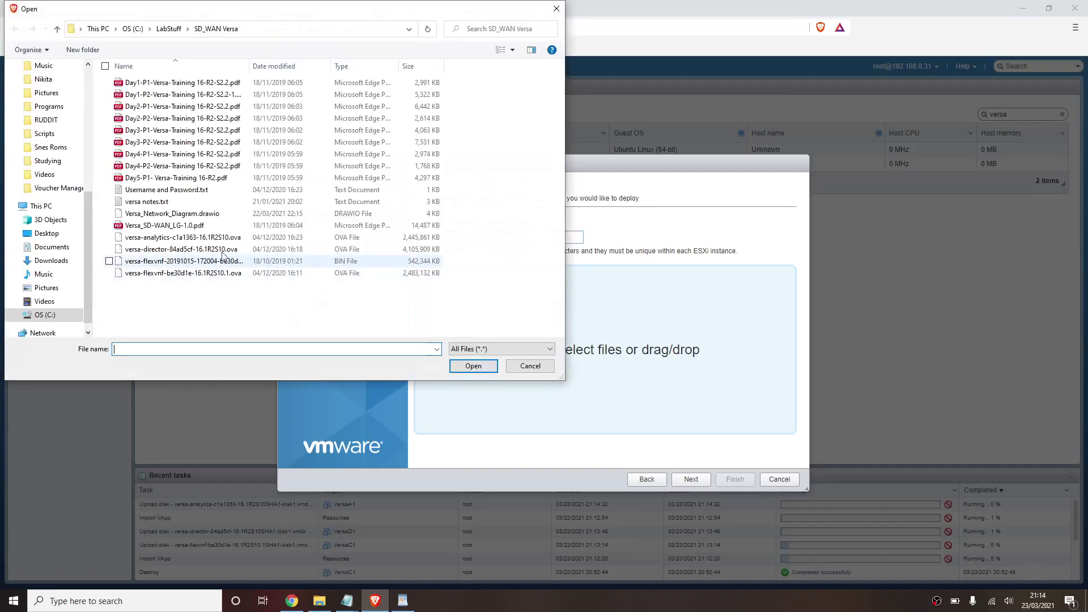
double_click(203, 274)
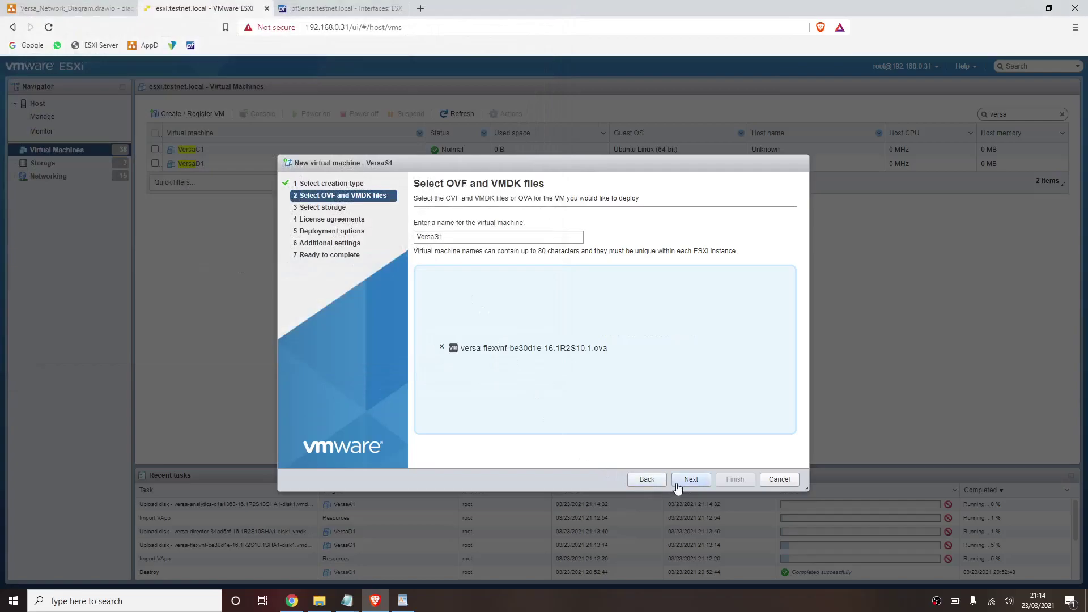
- Keep the default datastore, disable power-on, map to 192.168.0.0/24 - Home, finish, and collapse Recent tasks
click(691, 479)
click(691, 479)
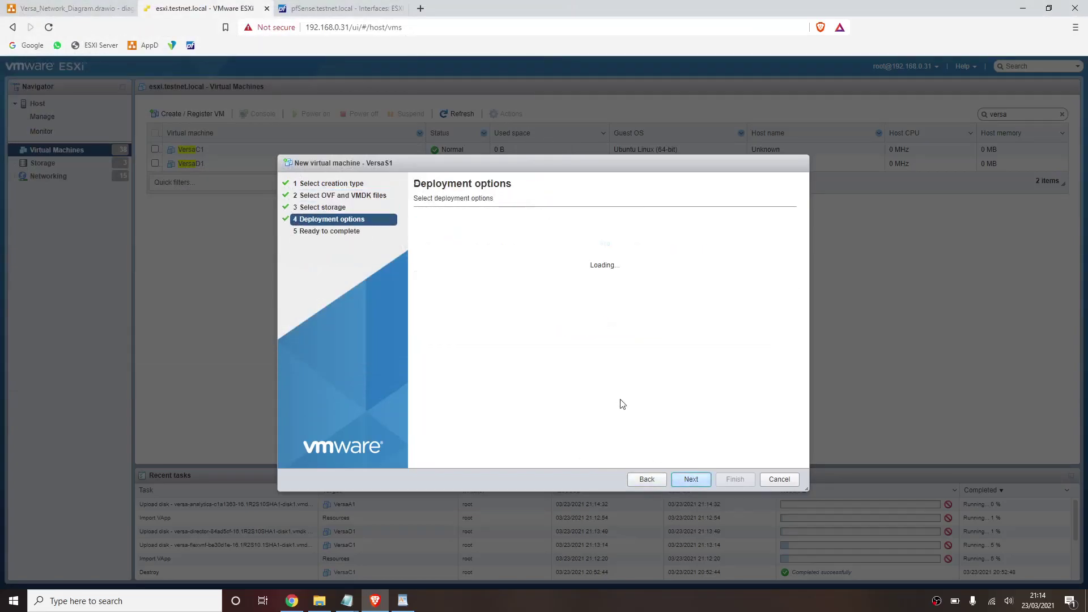
click(636, 485)
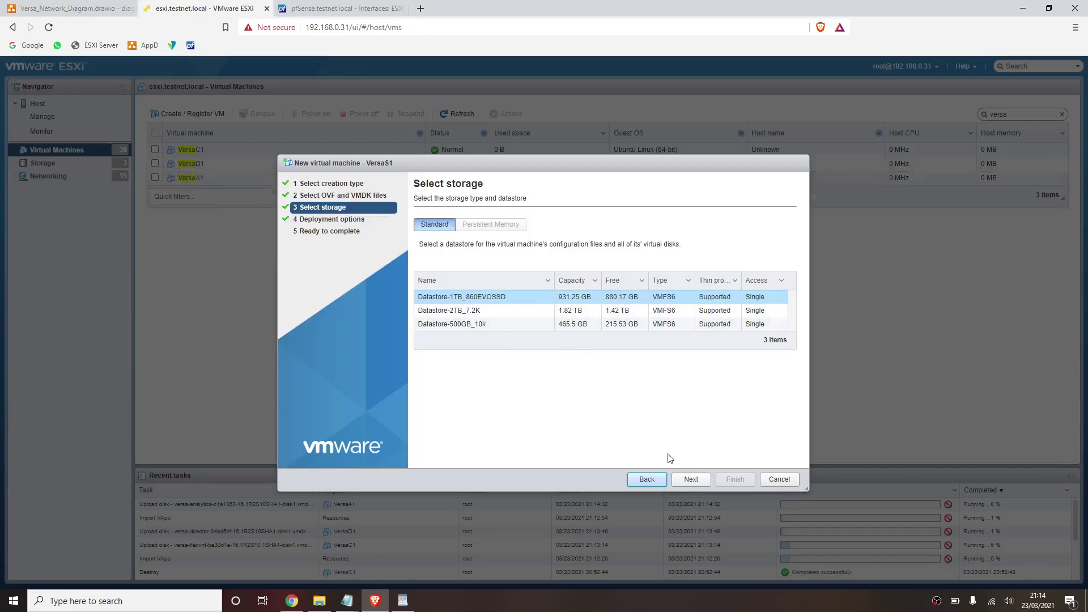
click(693, 480)
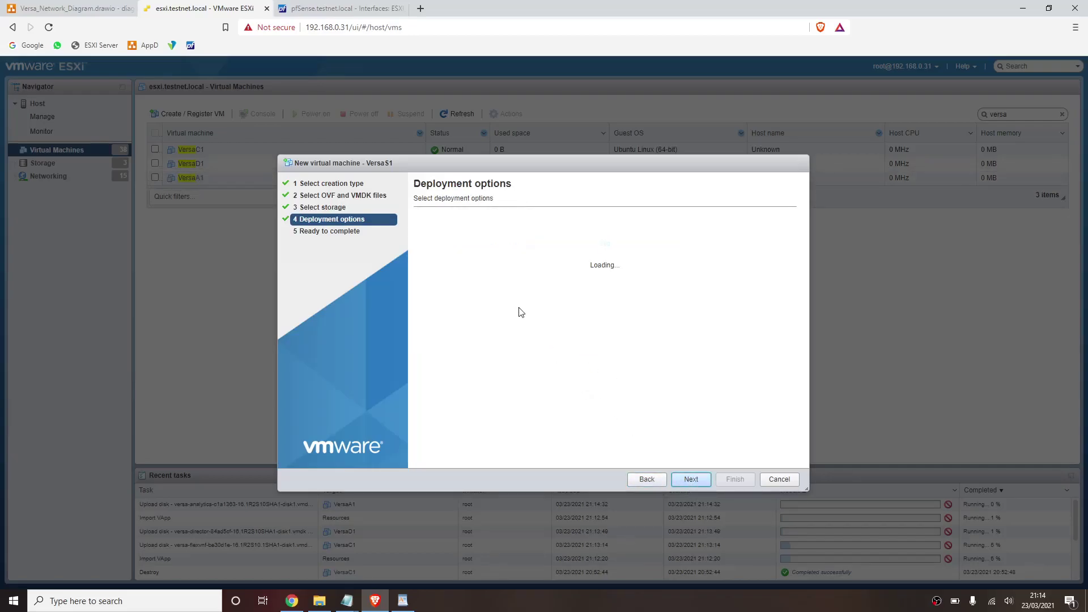
click(545, 276)
click(644, 235)
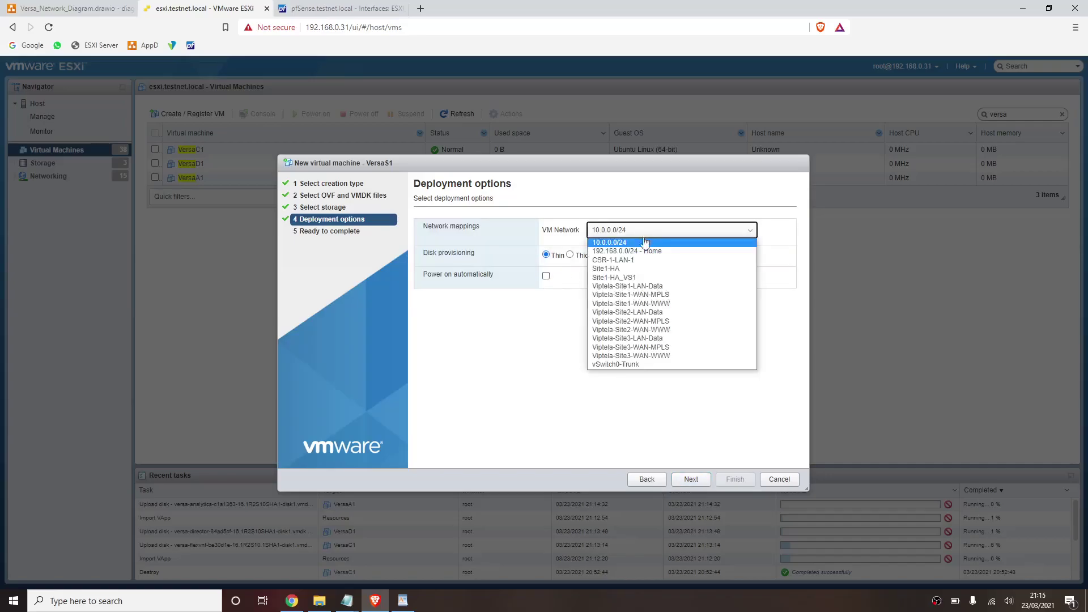
click(639, 251)
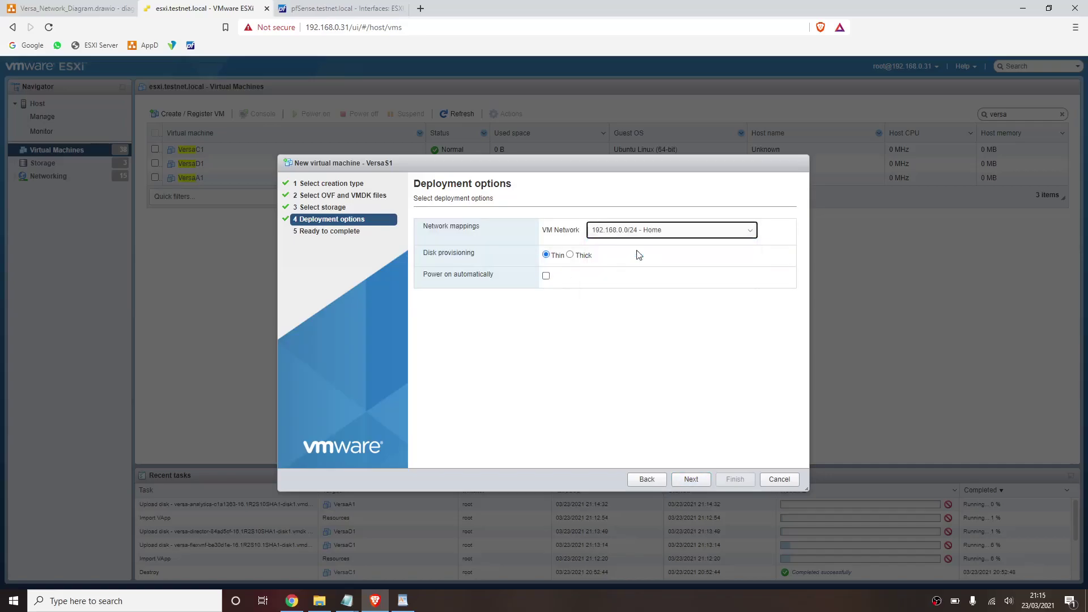
click(693, 479)
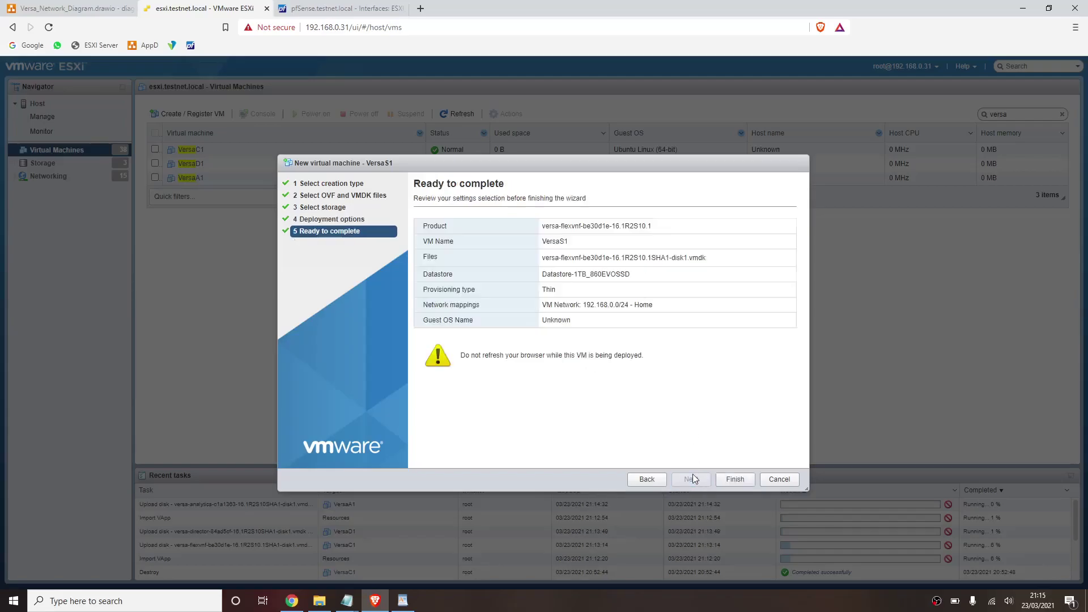
click(730, 479)
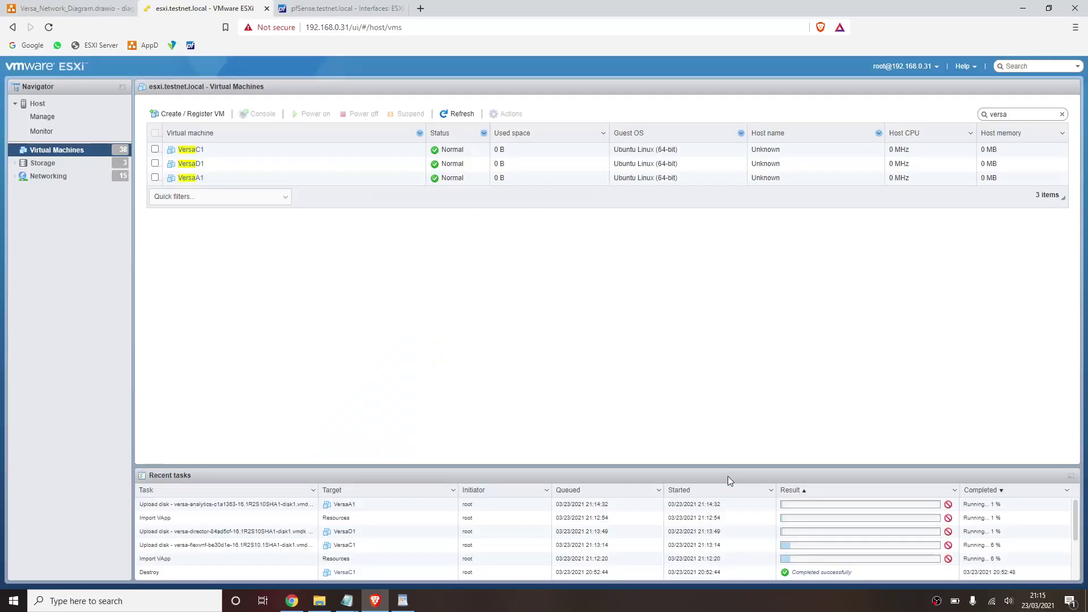
click(728, 476)
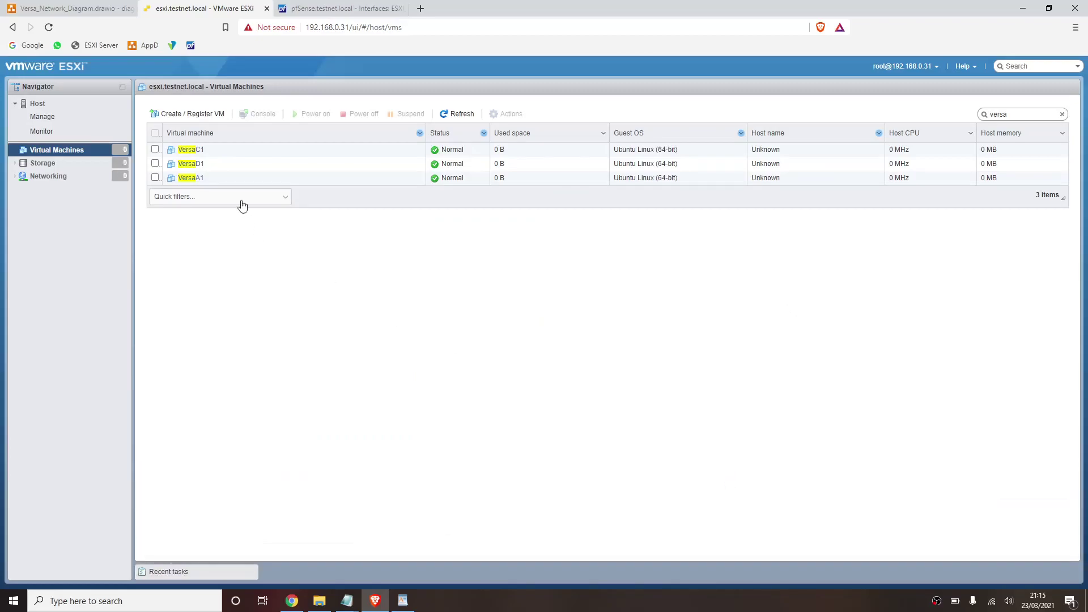
- Start a VersaS2 OVF/OVA deployment with the versa-flexvnf OVA file
click(170, 572)
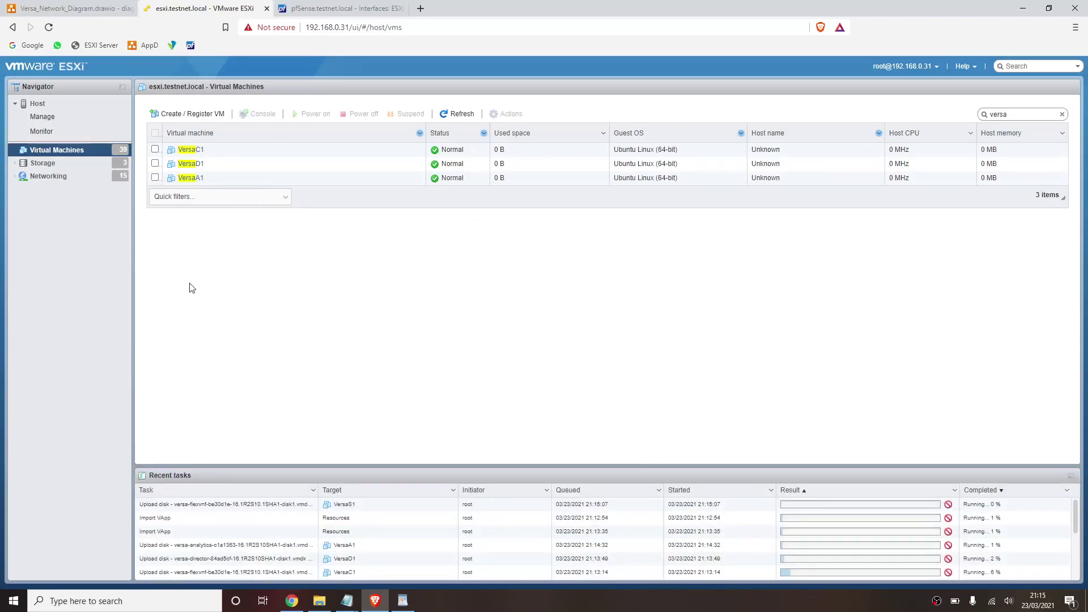
click(204, 113)
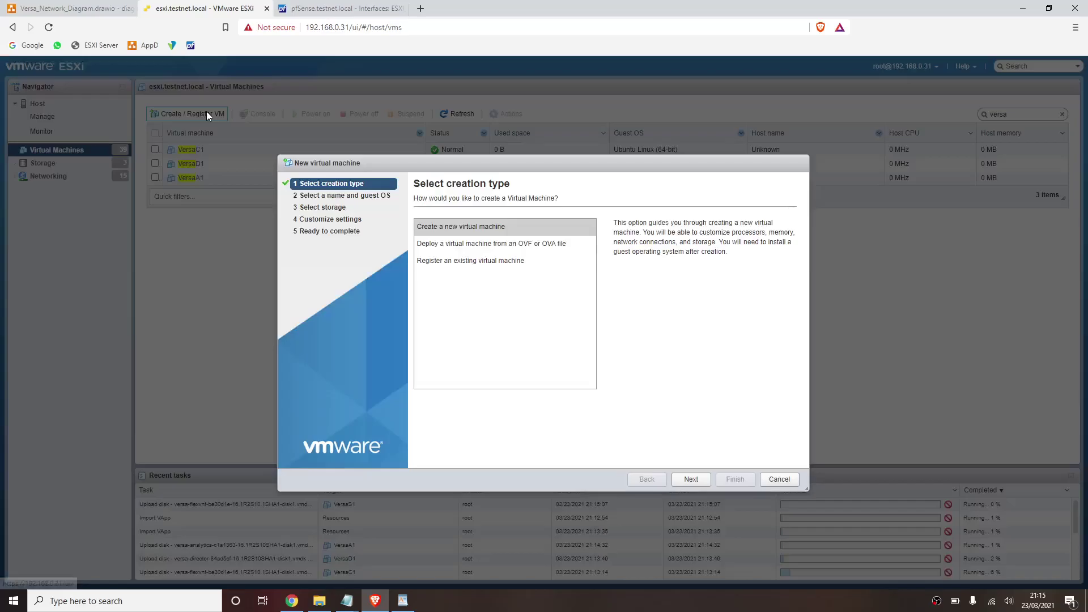
click(463, 245)
click(692, 480)
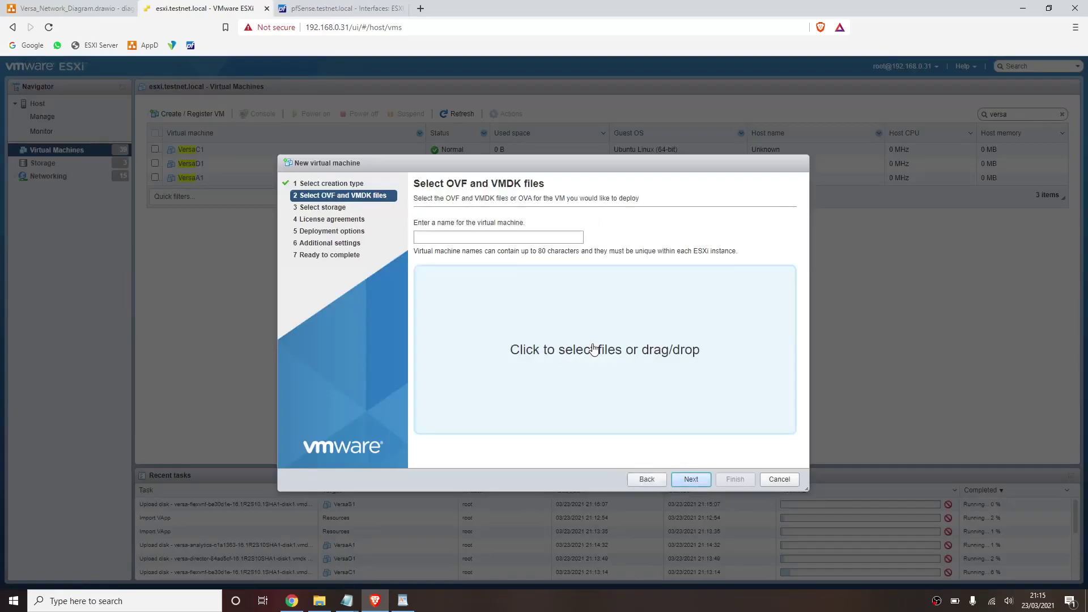
click(528, 233)
text(VersaS2)
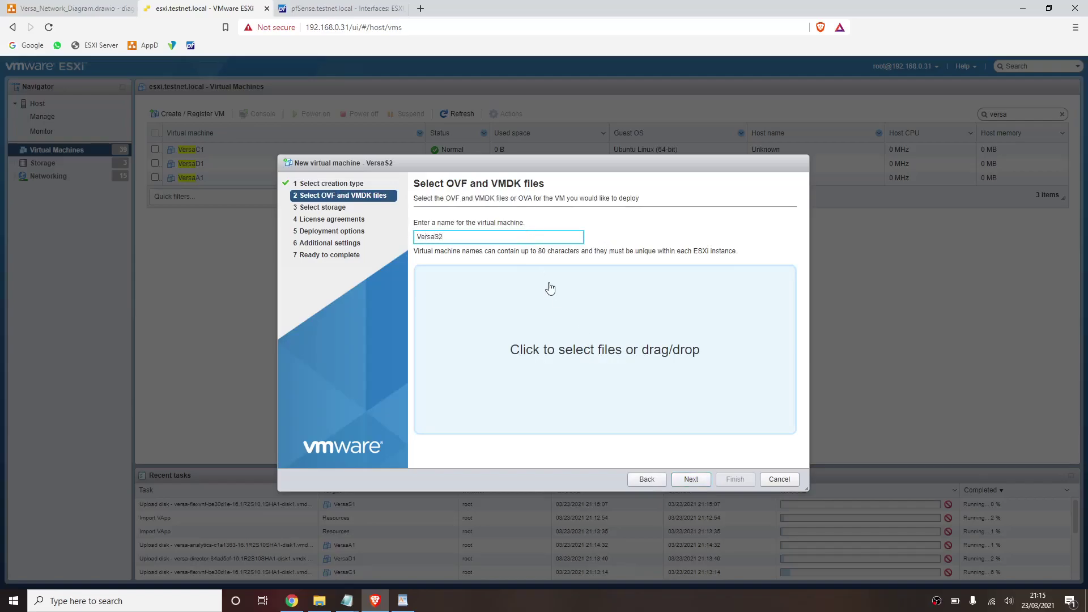
click(559, 318)
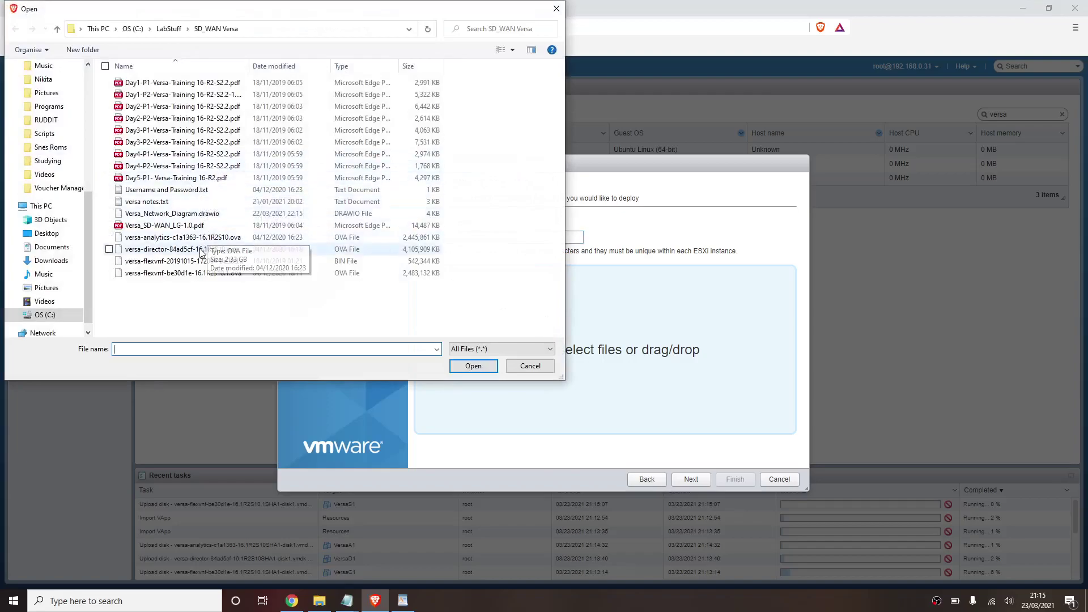
double_click(181, 272)
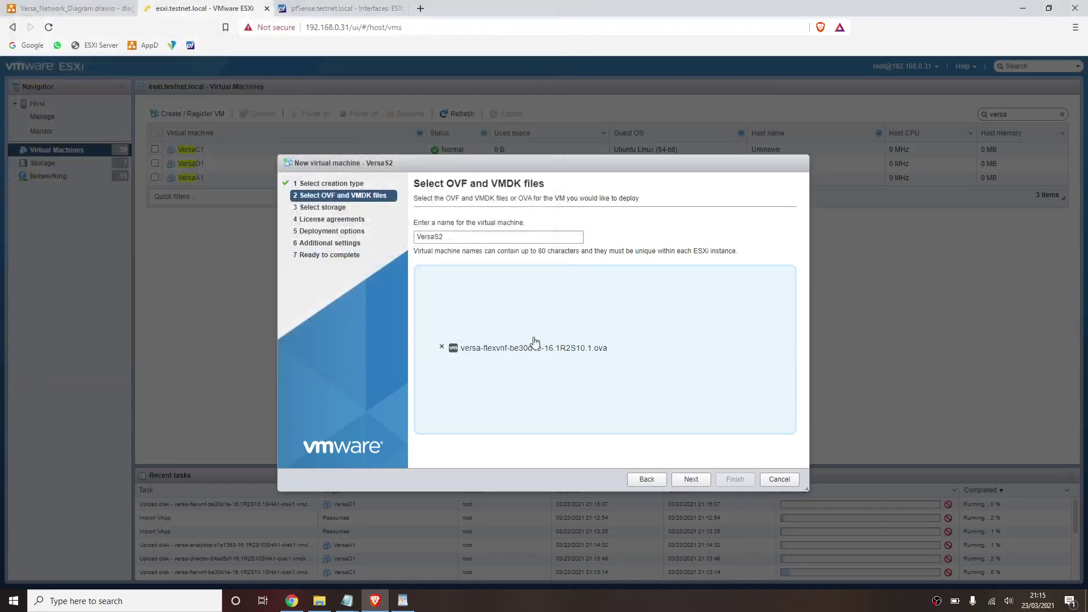
- Store it on Datastore-2TB_7.2K, turn off automatic power-on, map its network, and finish
click(698, 480)
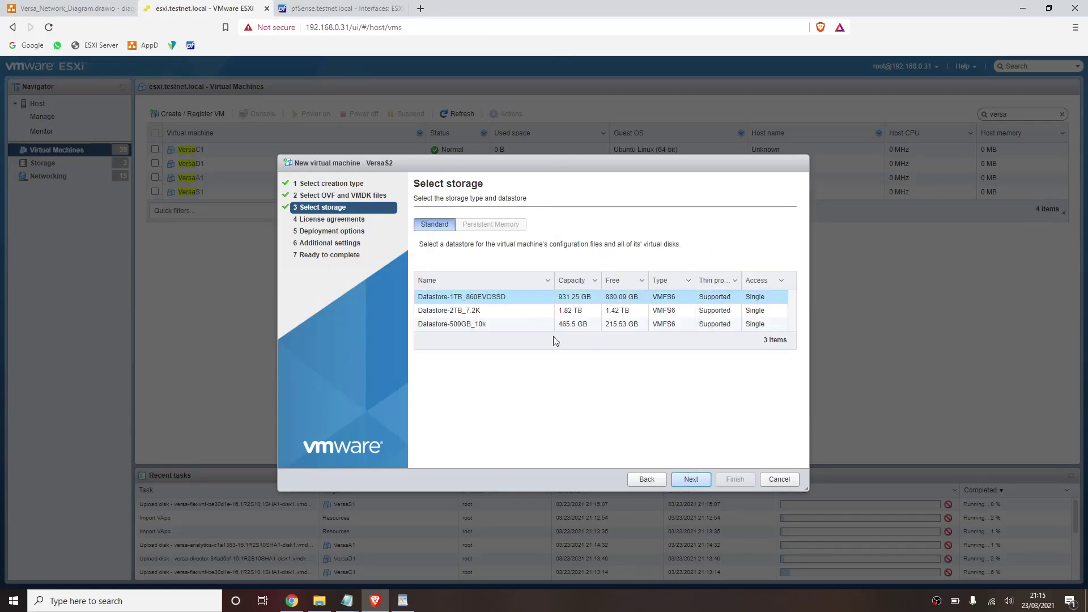
click(516, 311)
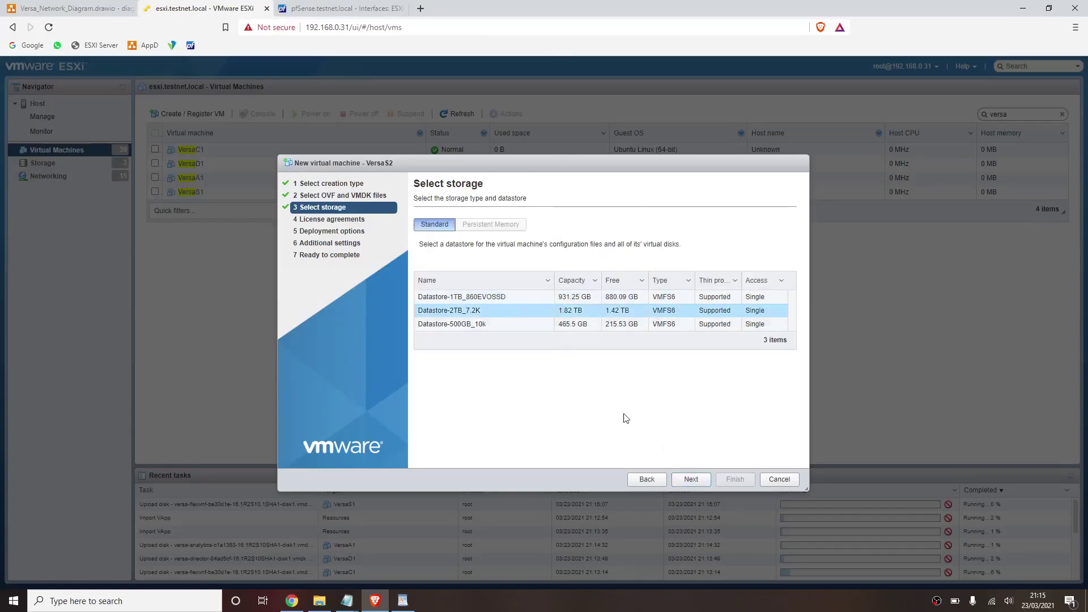
click(695, 485)
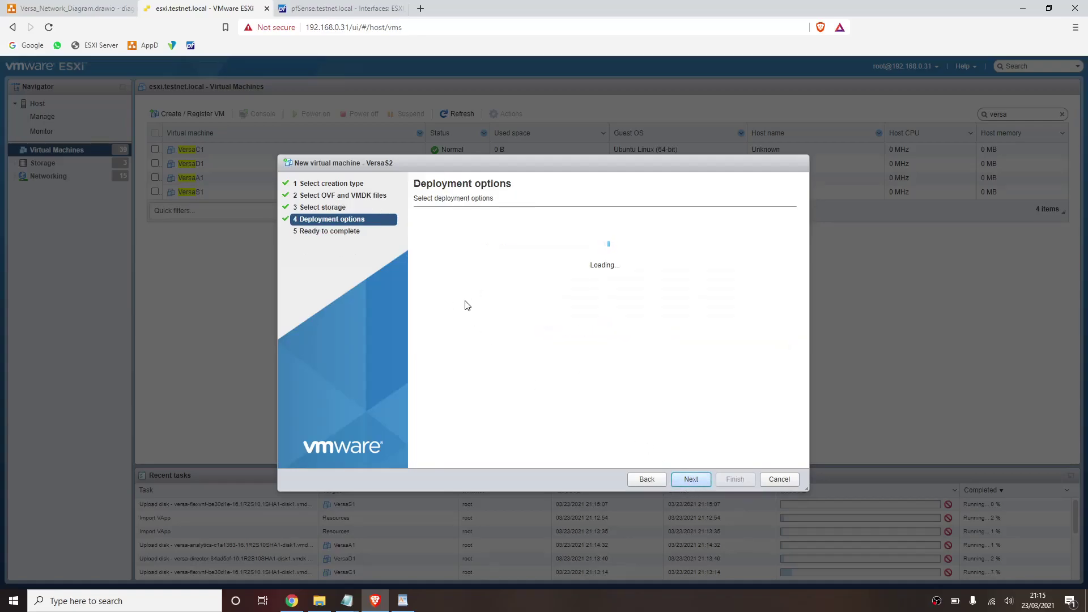
click(546, 276)
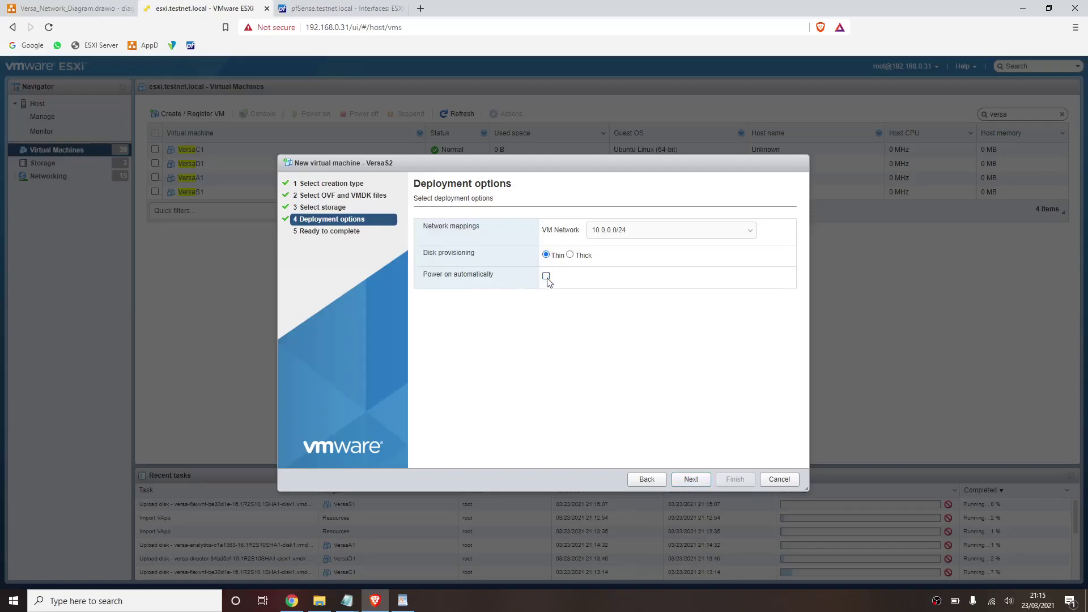
click(645, 231)
click(639, 251)
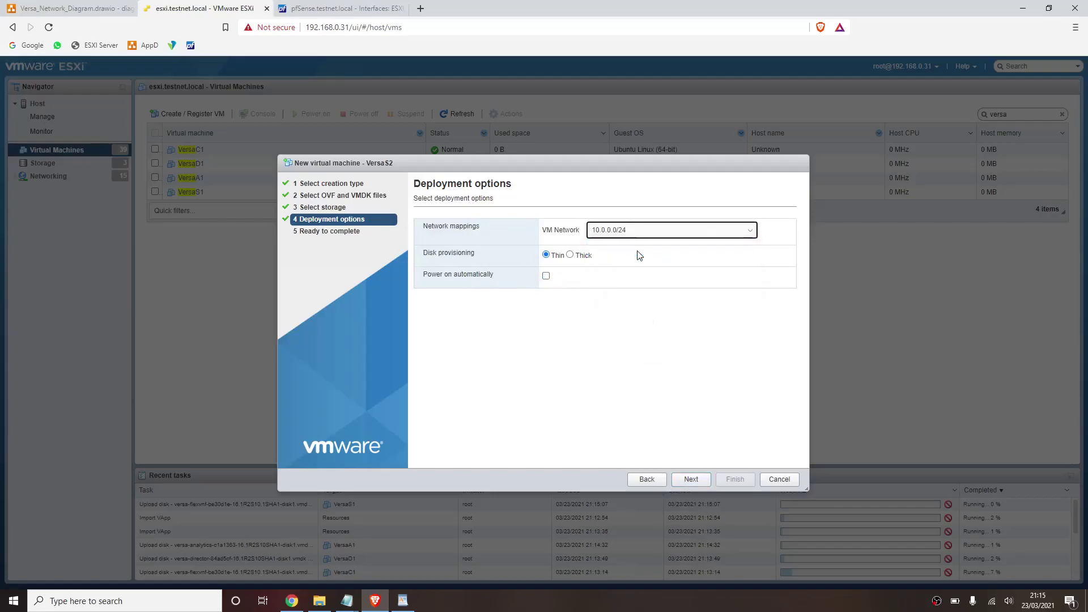
click(691, 480)
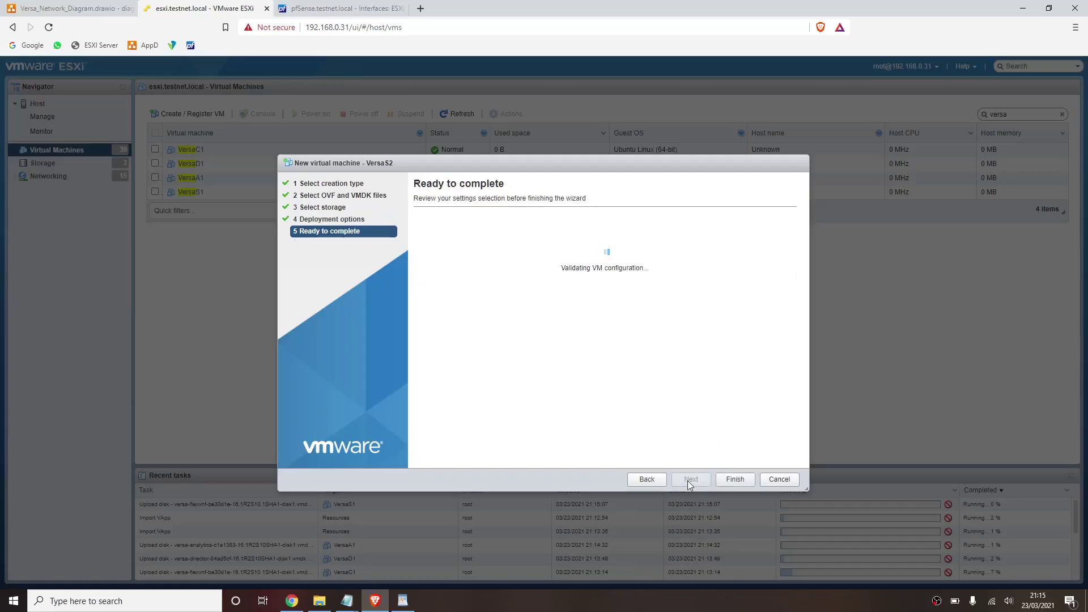
click(735, 480)
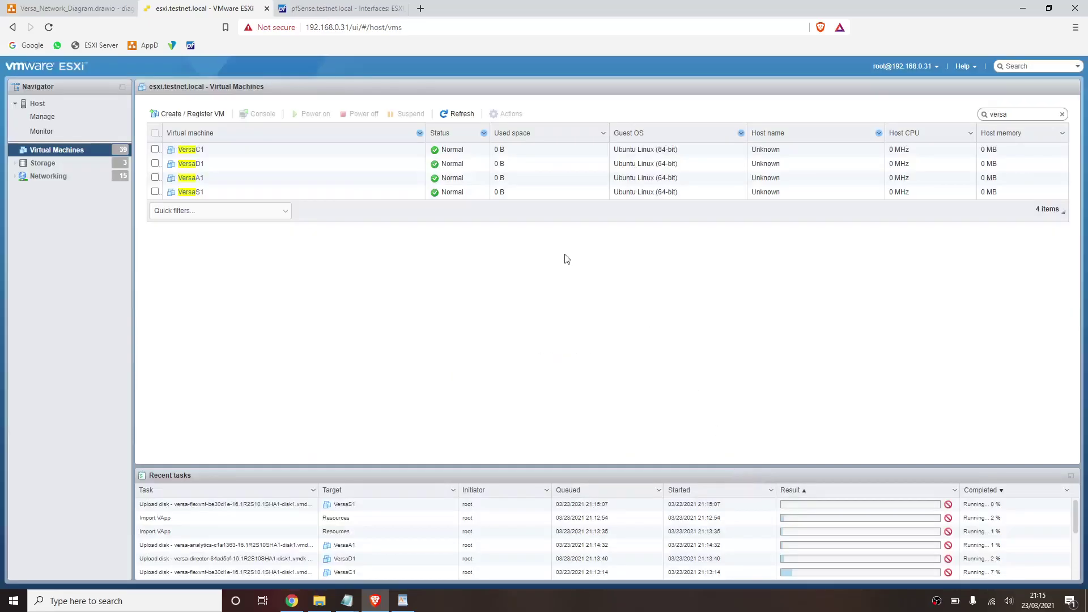
- Name the new OVA deployment VersaS3 and load the versa-flexvnf-be30d1e-16.1R2S10.1.ova image
click(209, 116)
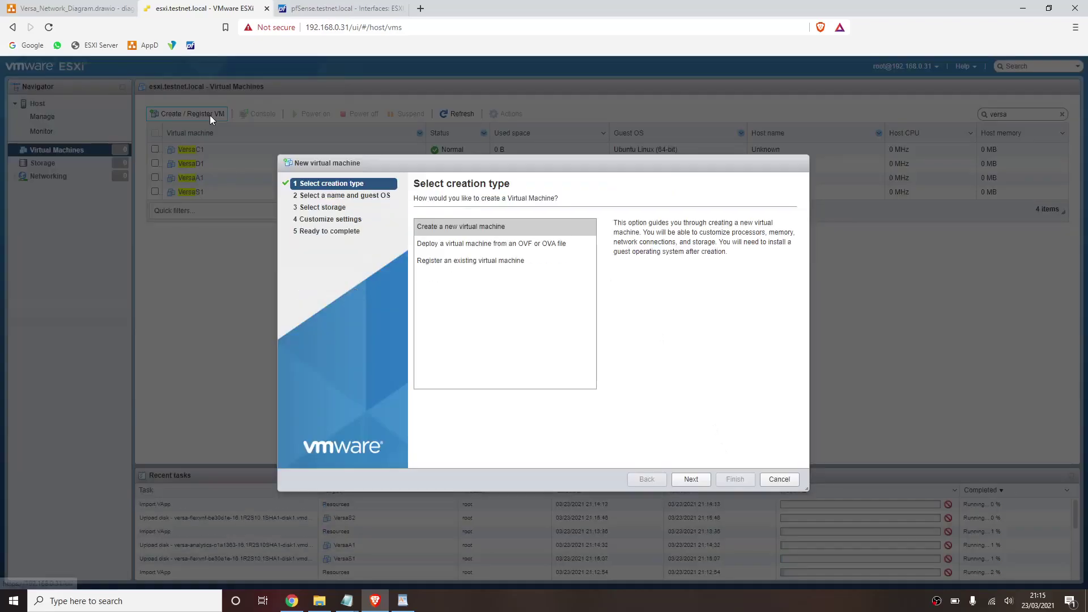
click(465, 241)
click(691, 480)
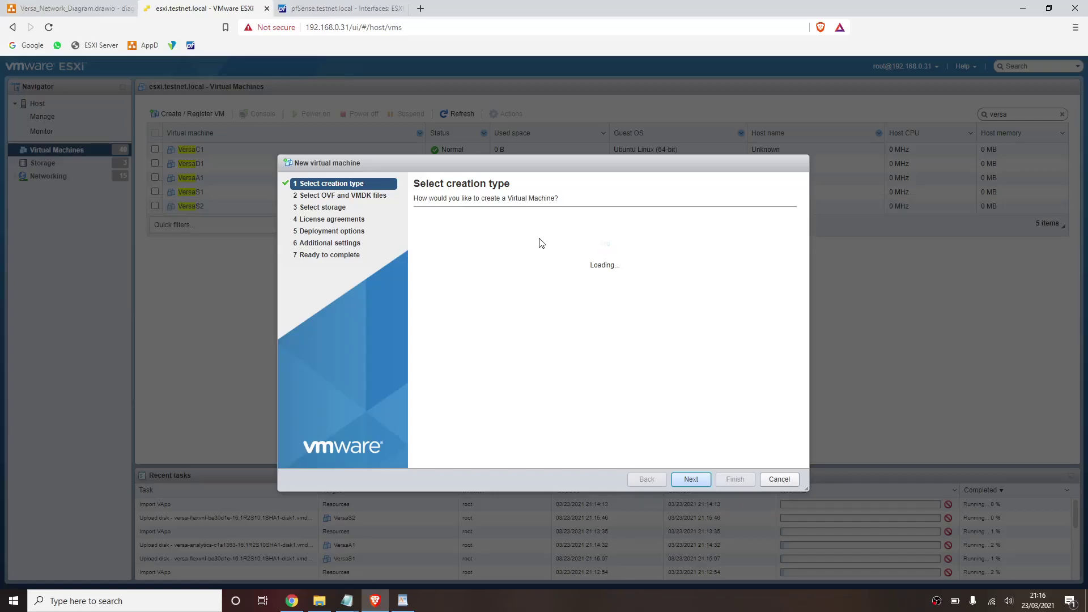
click(541, 239)
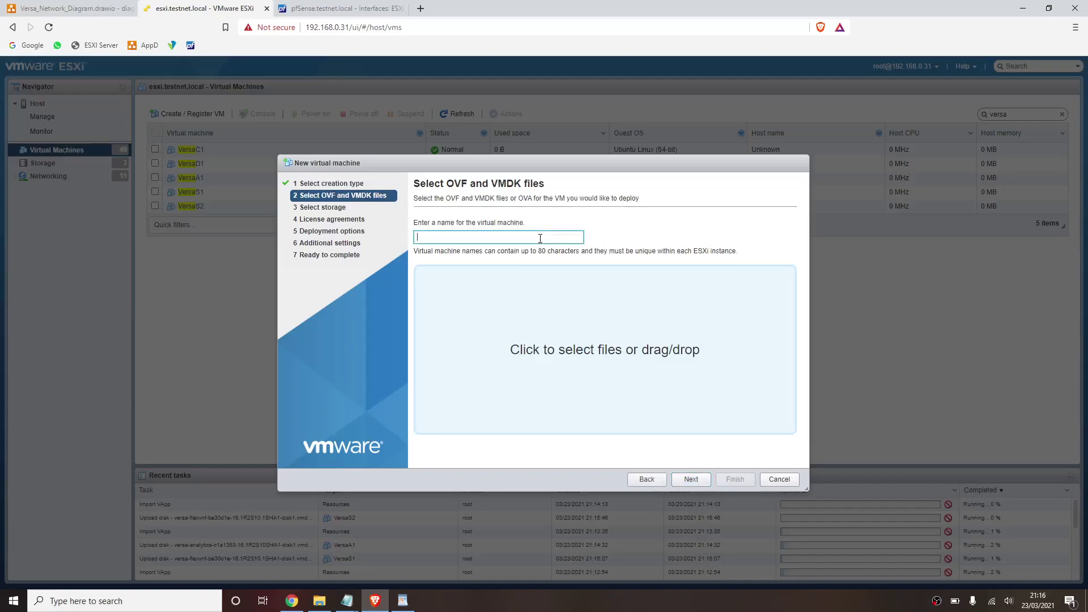
text(VersaS3)
click(544, 323)
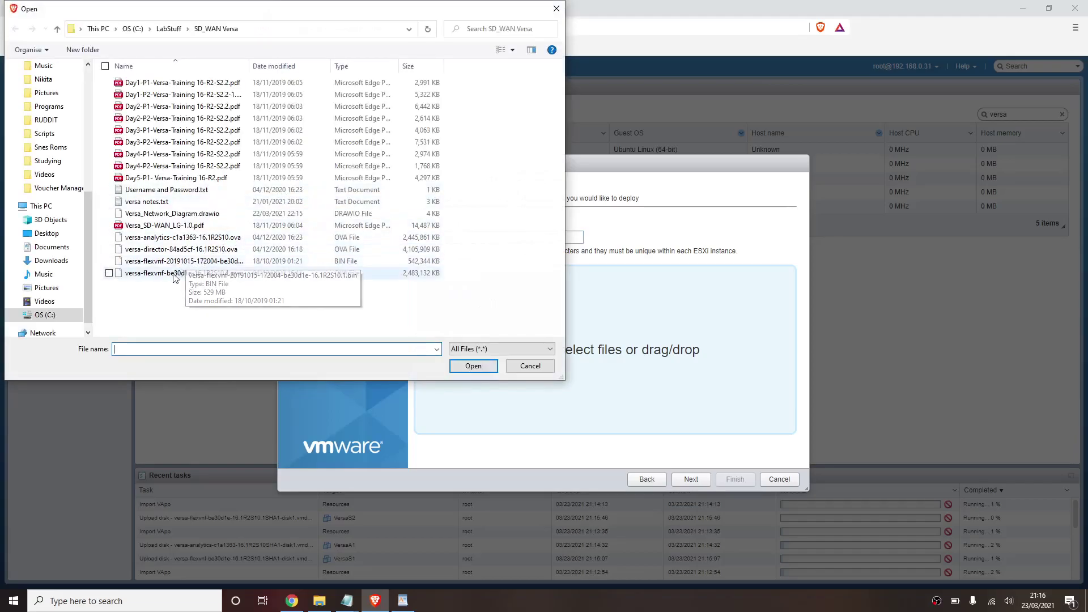
double_click(171, 273)
click(692, 480)
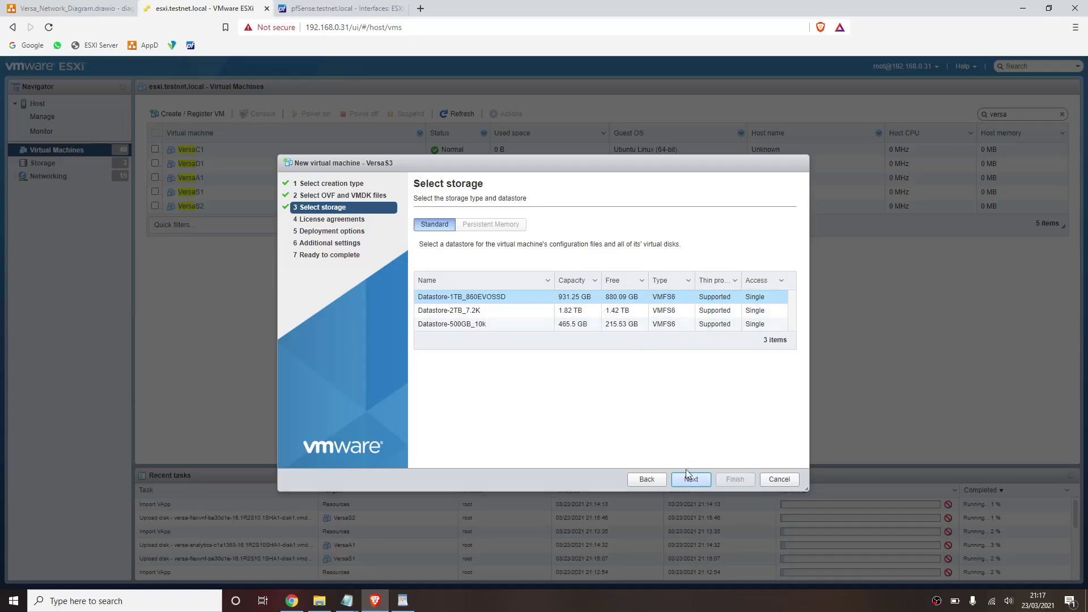
- Keep Datastore-1TB_860EVOSSD, map VersaS3 to 192.168.0.0/24 - Home, and turn off automatic power-on
click(690, 480)
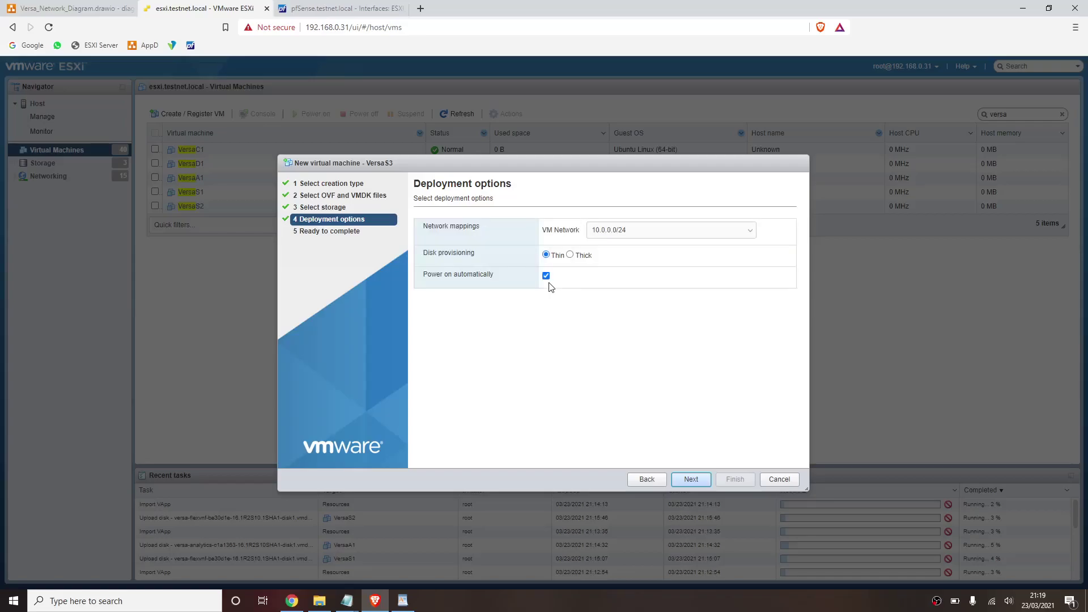
click(629, 230)
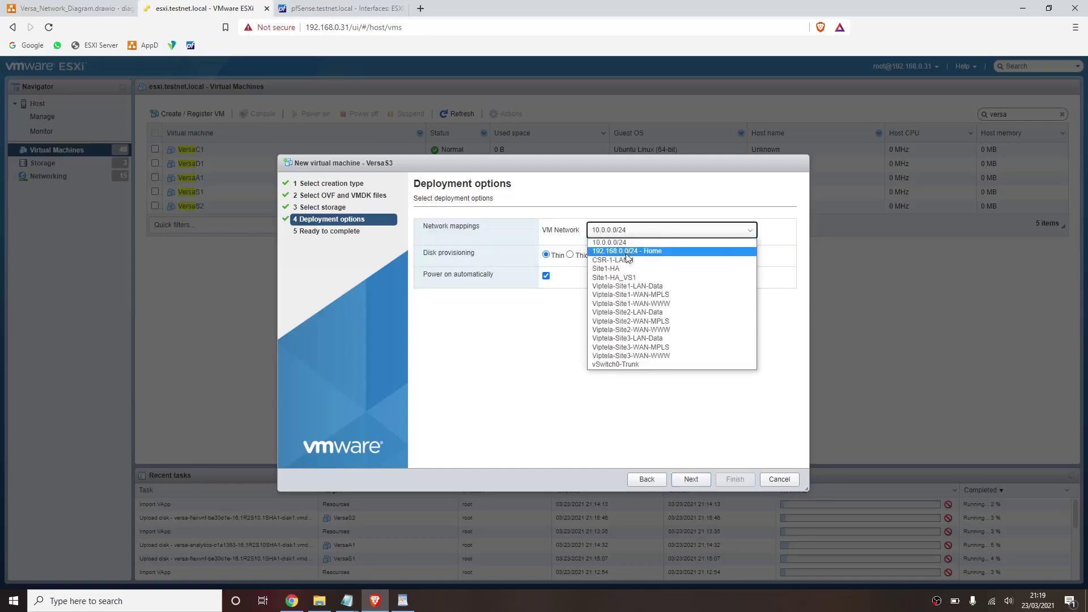
click(630, 257)
click(546, 276)
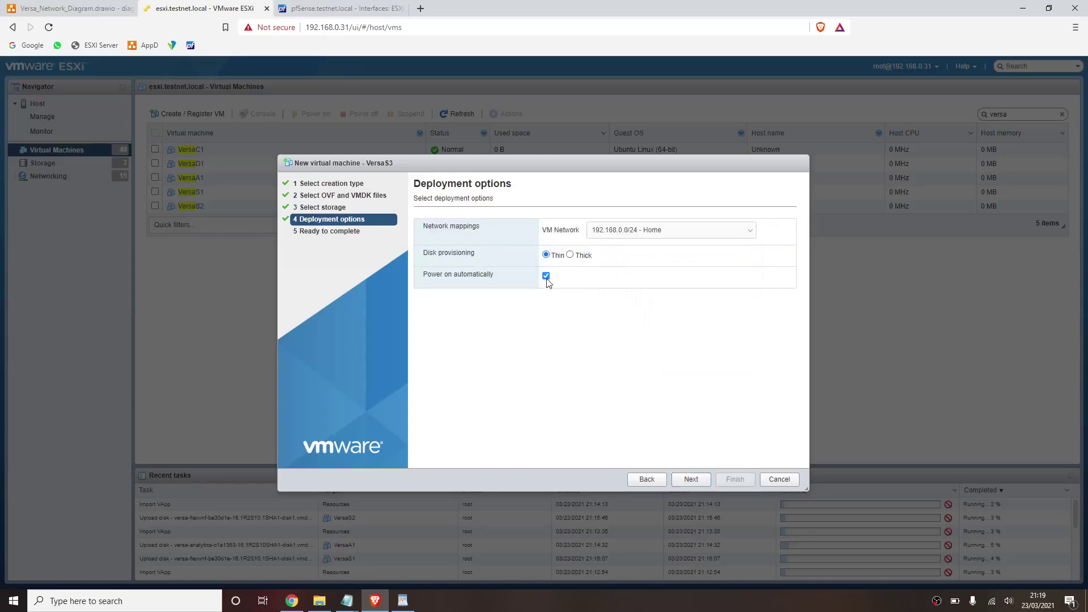
click(693, 479)
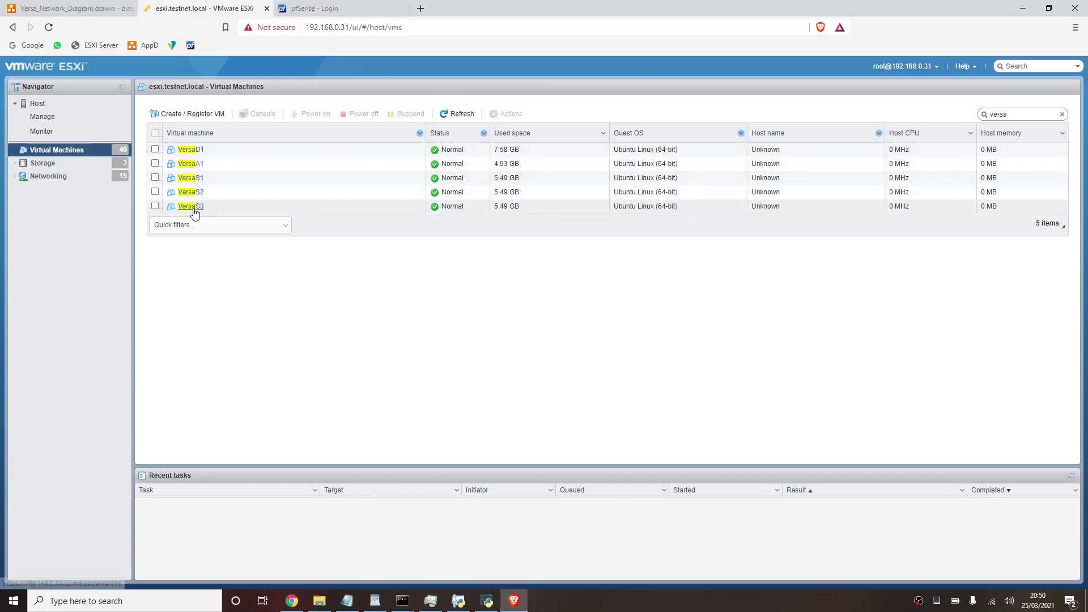
- Open VersaD1's Edit settings (4 CPUs, 4096 MB, 80 GB) and consult the network diagram's addressing
click(193, 153)
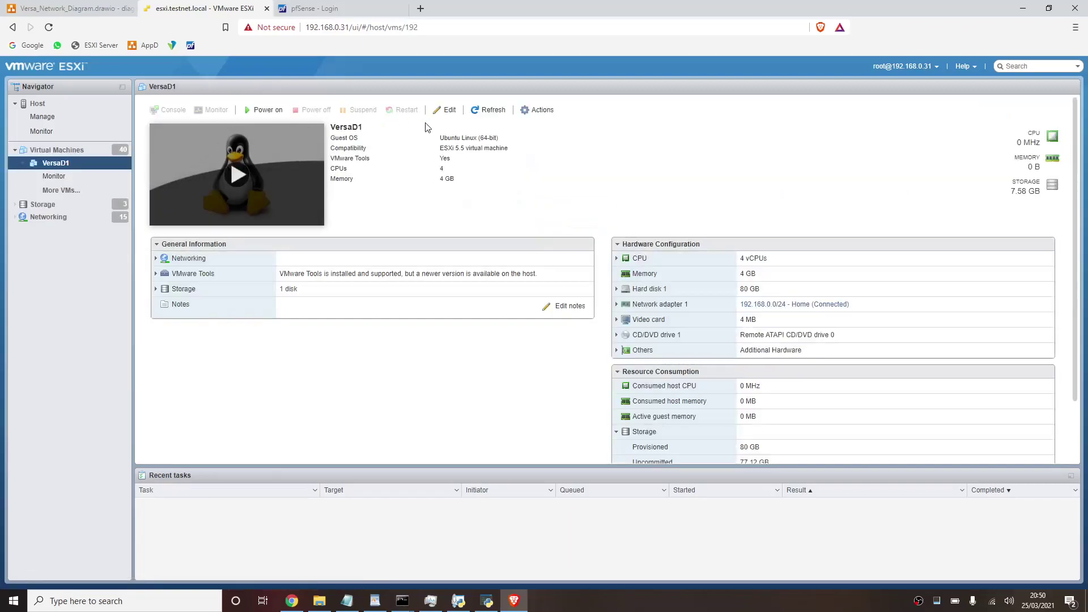
click(450, 114)
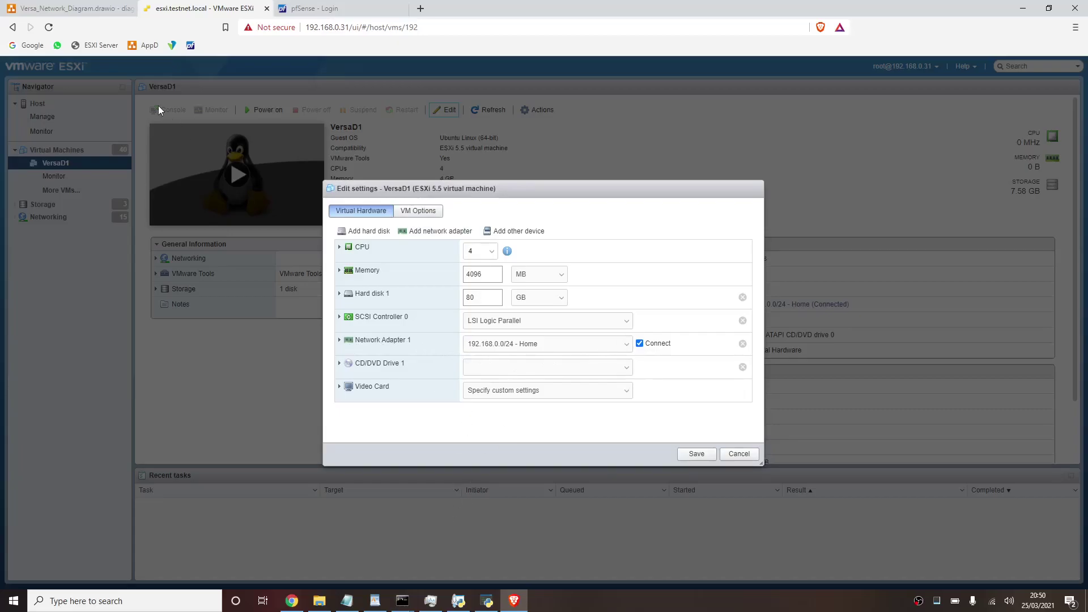
click(101, 8)
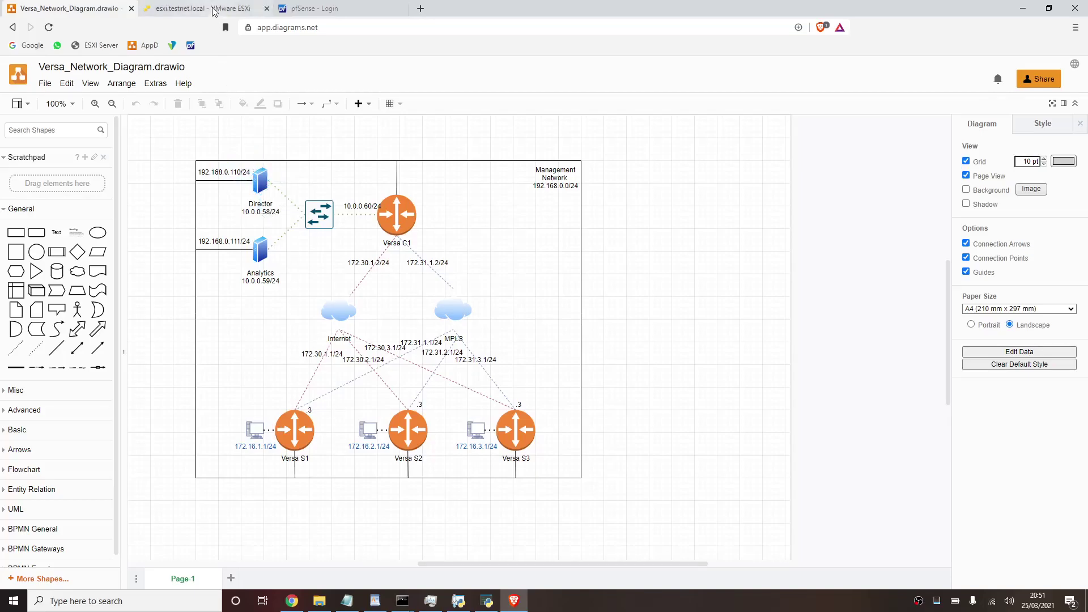
click(213, 12)
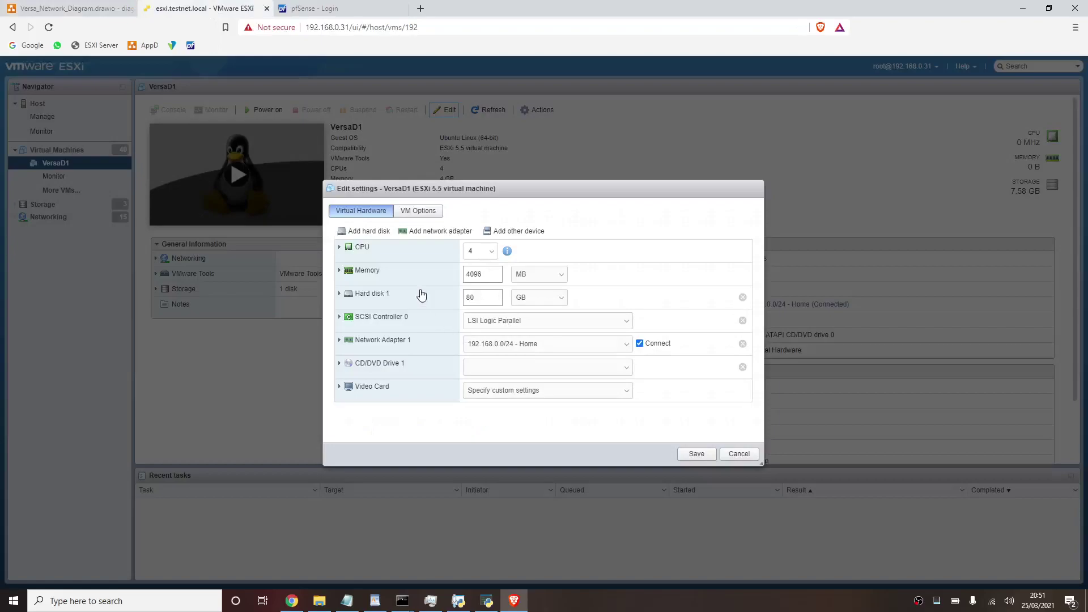
- Confirm the first network adapter's type stays E1000
click(339, 341)
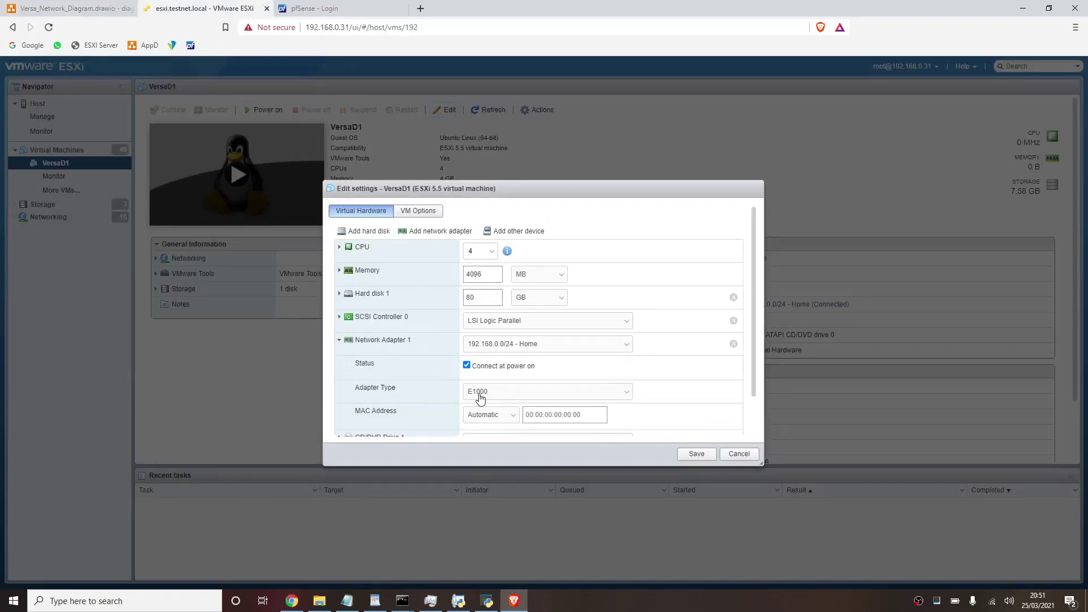
scroll(479, 397, down, 2)
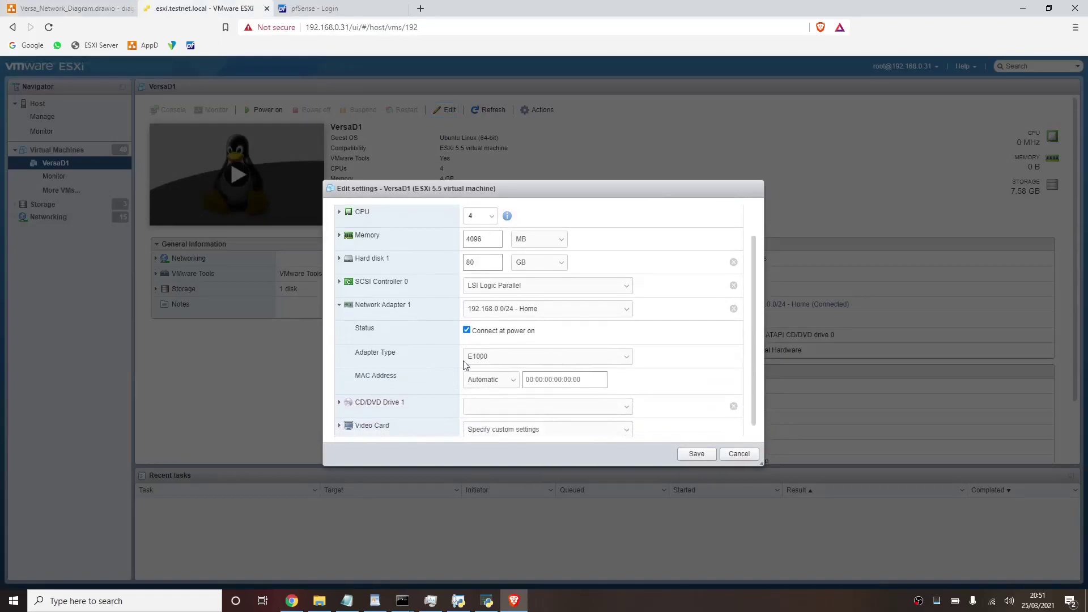
click(504, 364)
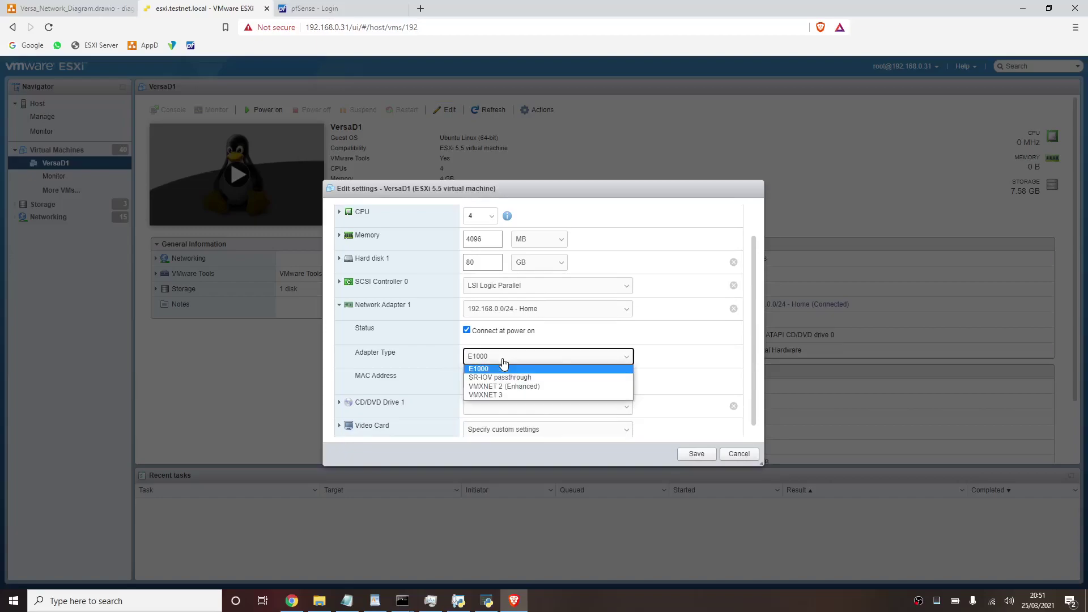
click(504, 363)
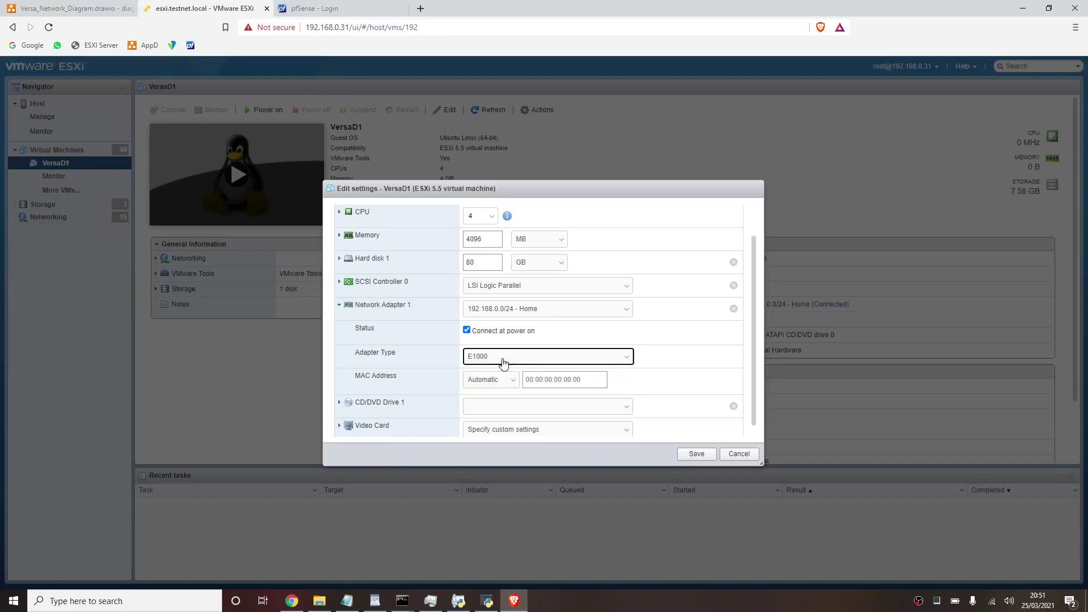
scroll(504, 363, up, 1)
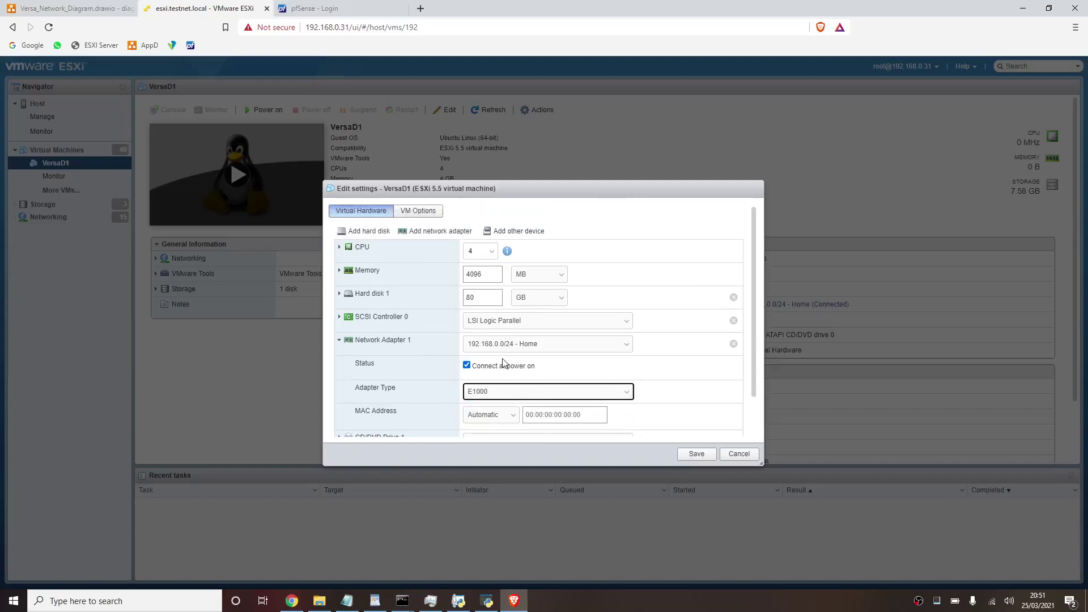
- Add a new E1000 network adapter on 10.0.0.0/24 and save VersaD1
click(431, 232)
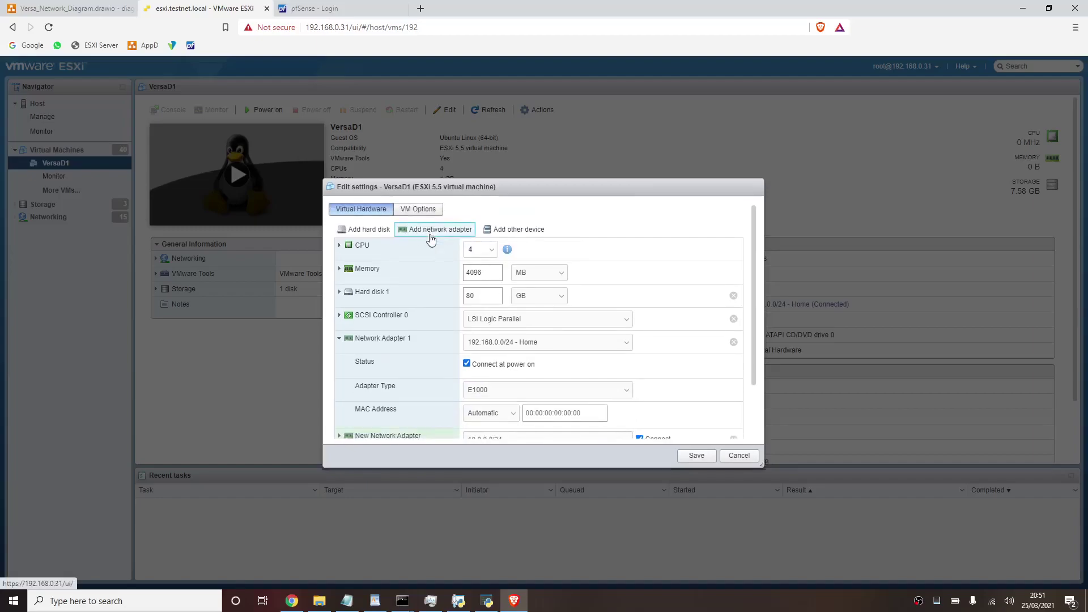
scroll(492, 340, down, 2)
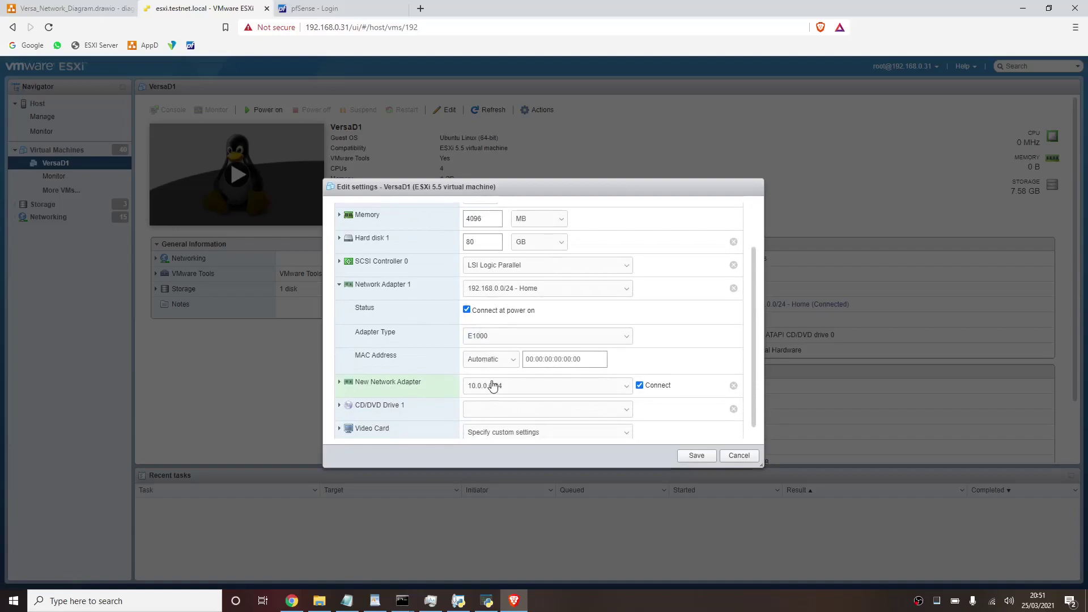
scroll(515, 325, down, 1)
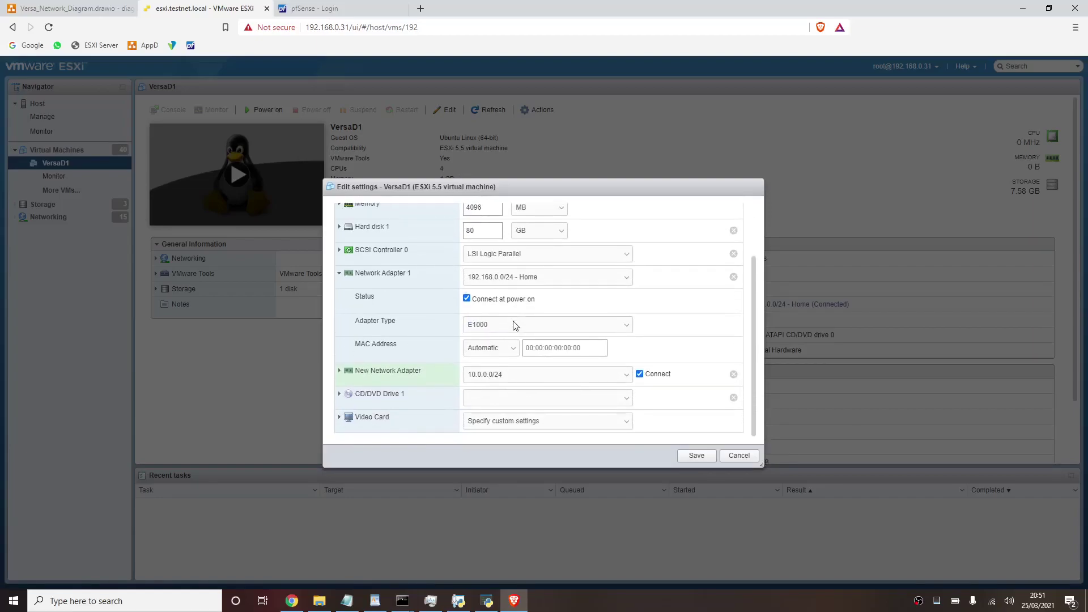
click(340, 372)
click(525, 424)
click(526, 434)
click(697, 456)
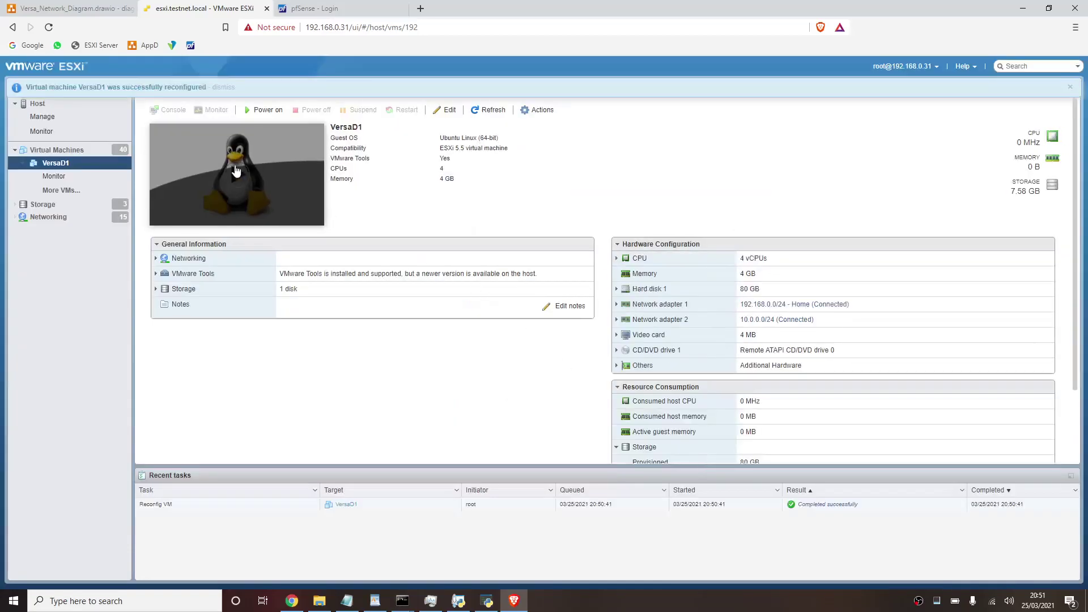
- Go to the full virtual machine list and filter it for 'versa'
click(76, 190)
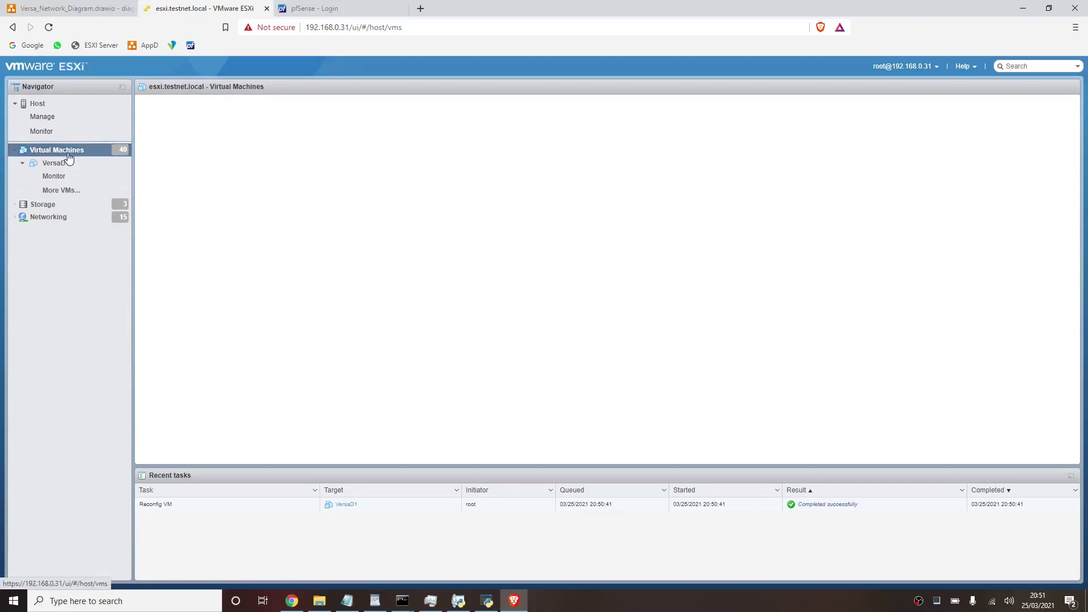
click(57, 122)
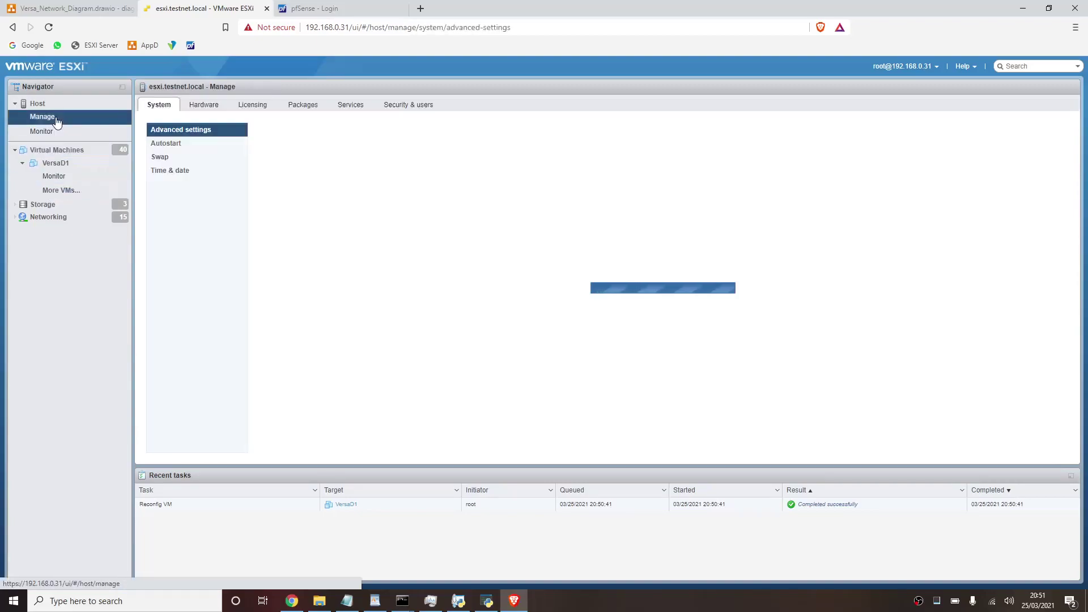
click(48, 193)
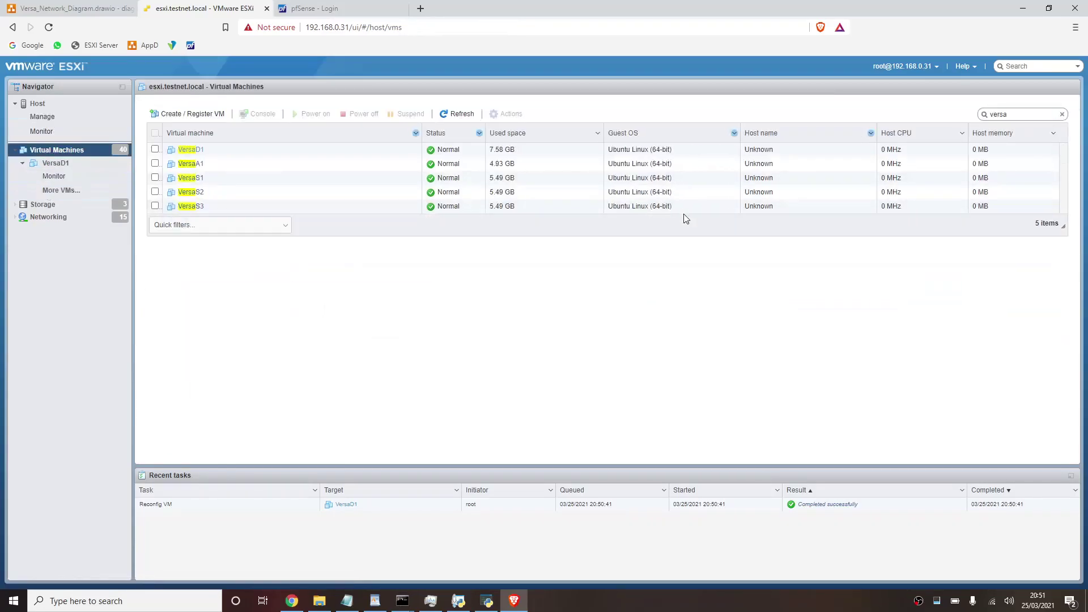
click(176, 164)
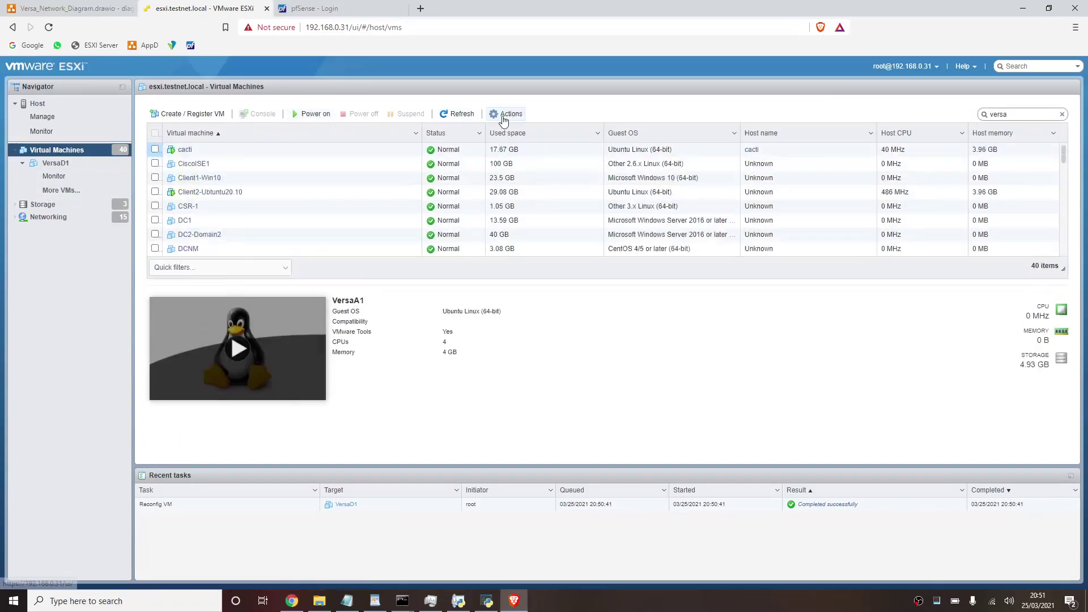
click(1019, 115)
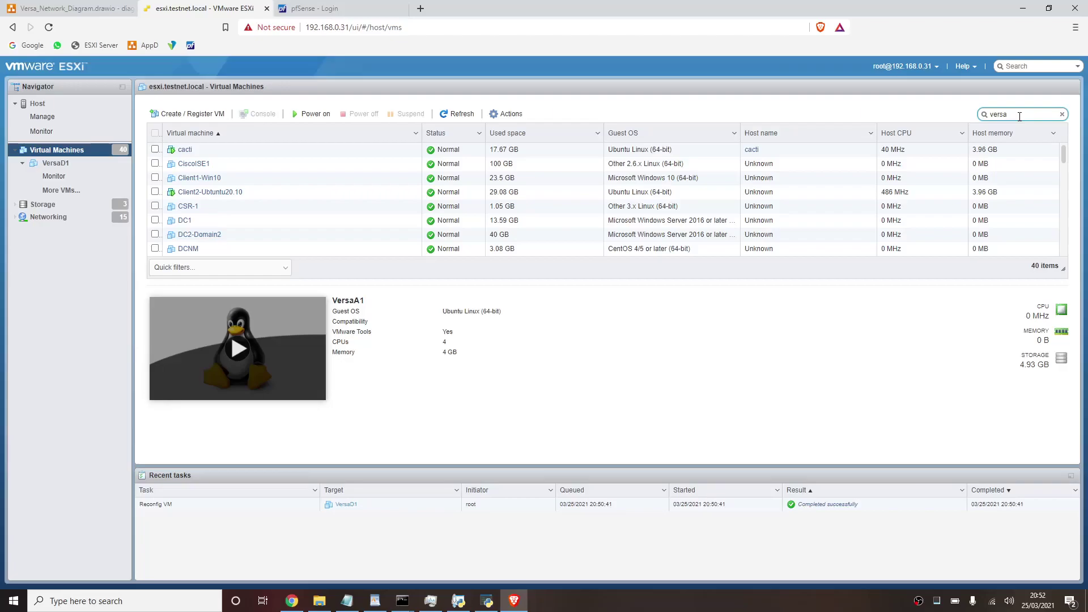
key(BackSpace)
key(BackSpace)
text(sa)
click(60, 195)
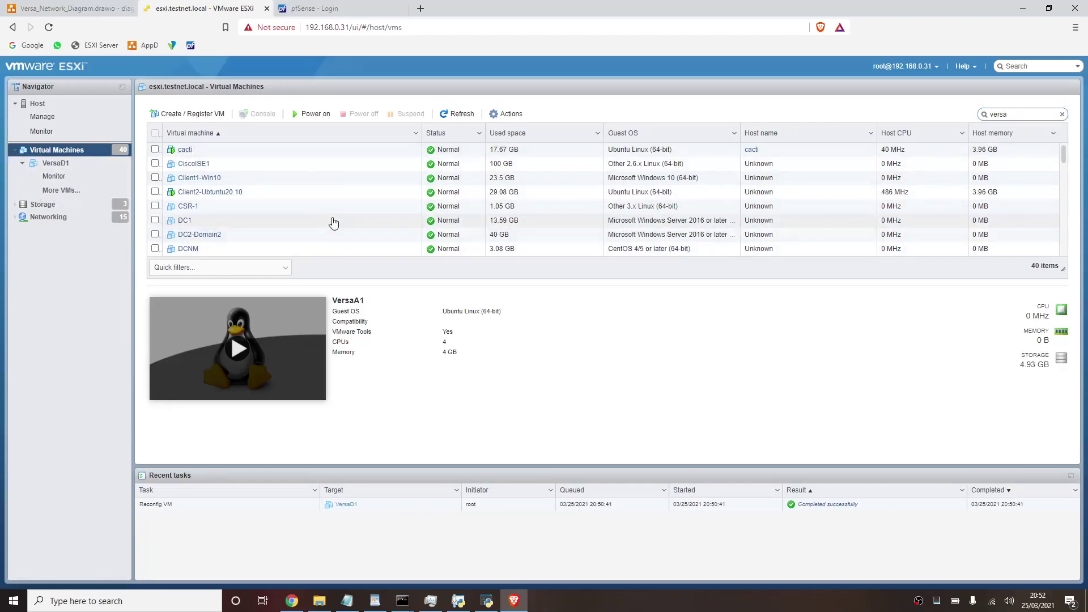
- Sort the filtered list by name and open VersaA1's details page
click(218, 135)
click(217, 137)
click(218, 137)
click(218, 137)
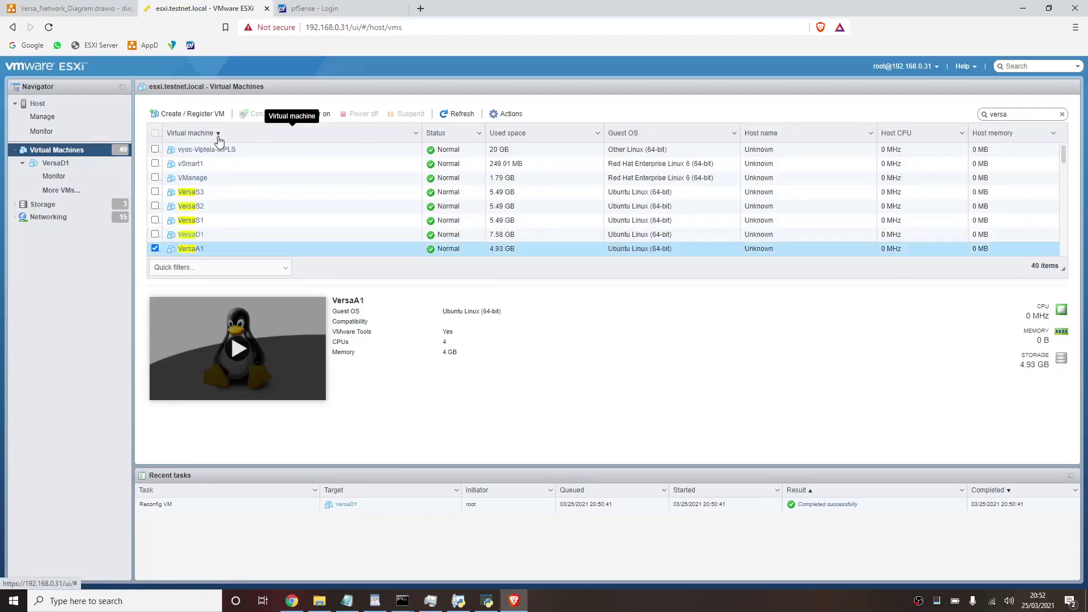
click(190, 251)
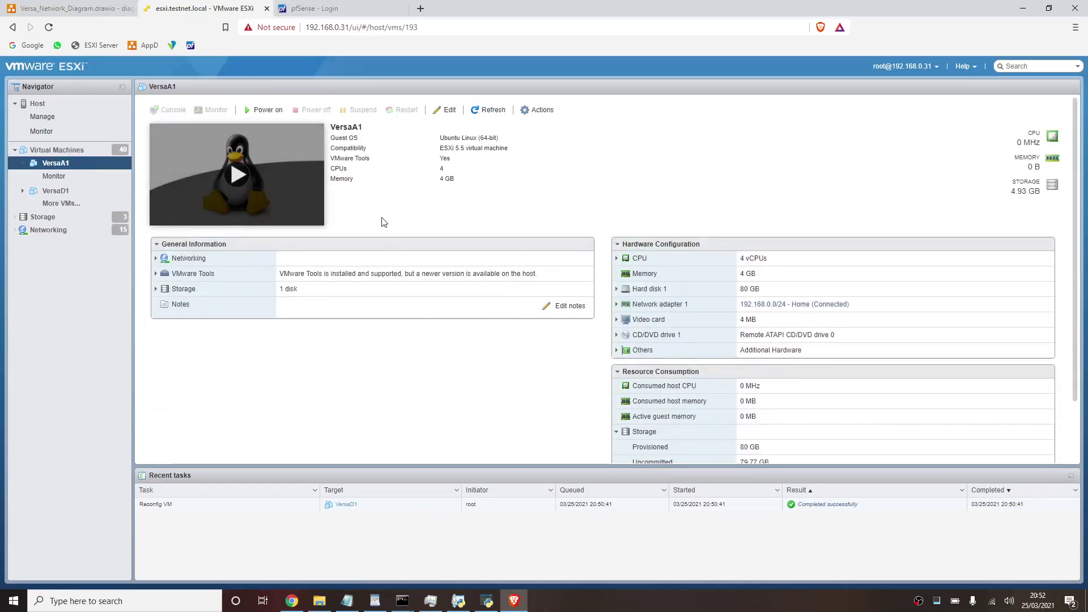
- Open VersaA1's Edit settings editor, checking the ping window along the way
click(447, 110)
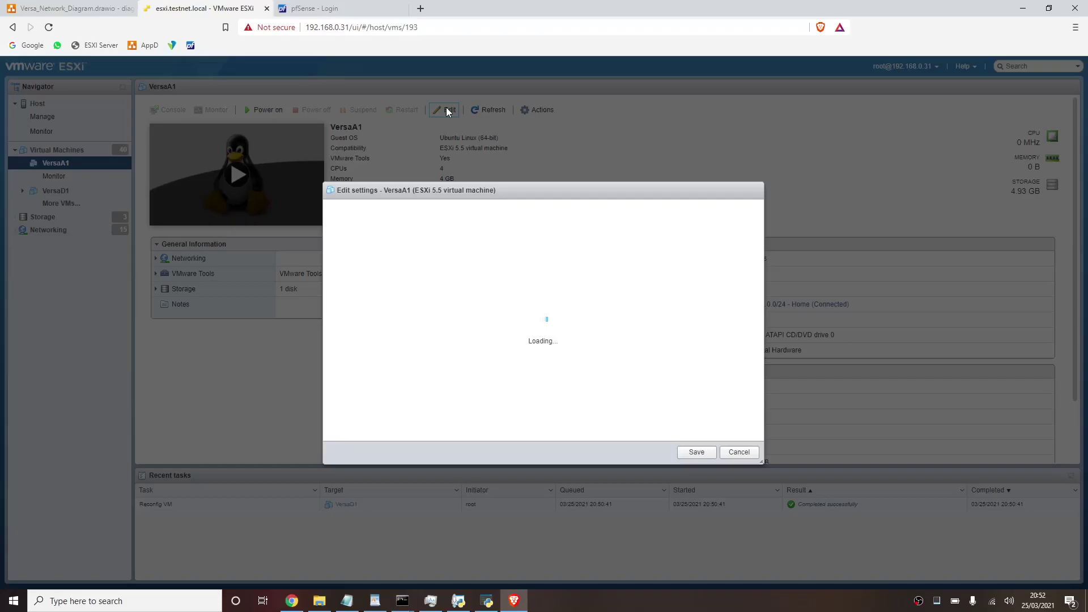
key(alt+Tab)
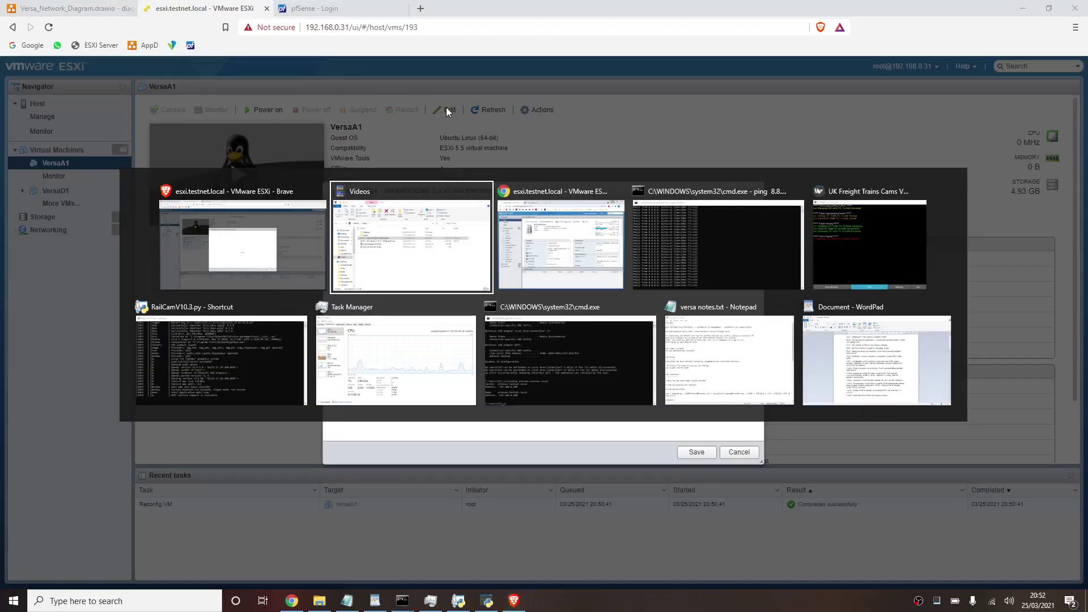
key(alt+Tab)
key(alt+Tab)
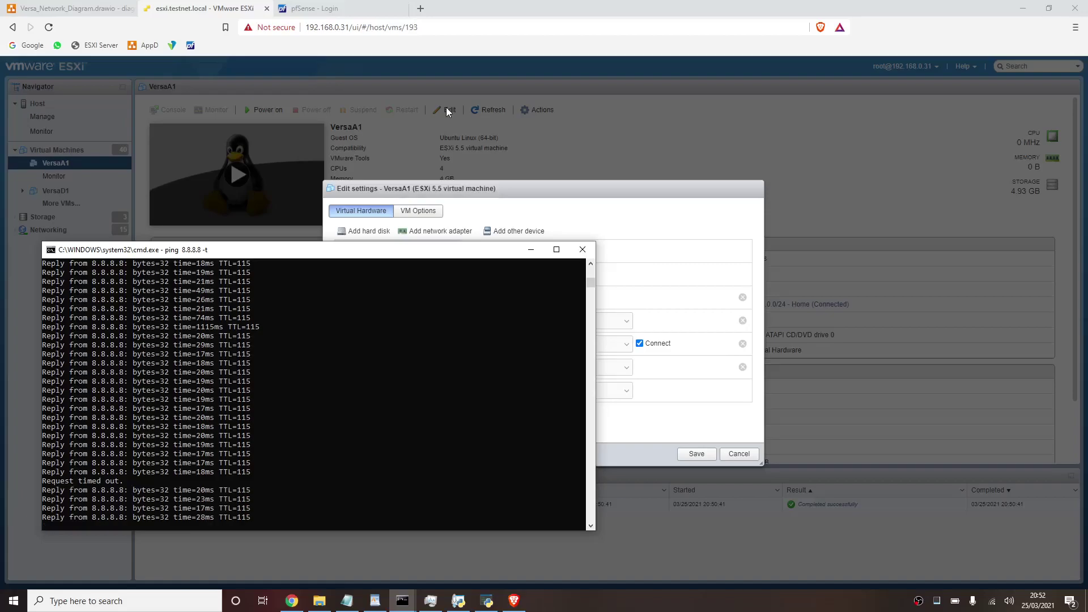
click(447, 110)
- Highlight the slow 1115 ms ping reply in the ping window, then clear the selection
key(alt+Tab)
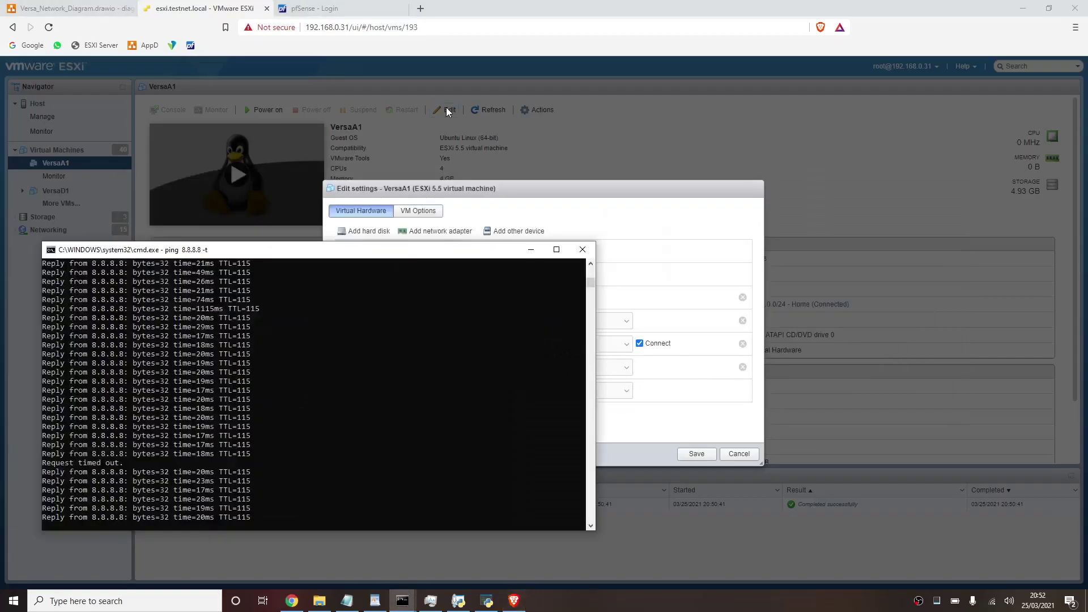
drag(263, 300, 161, 304)
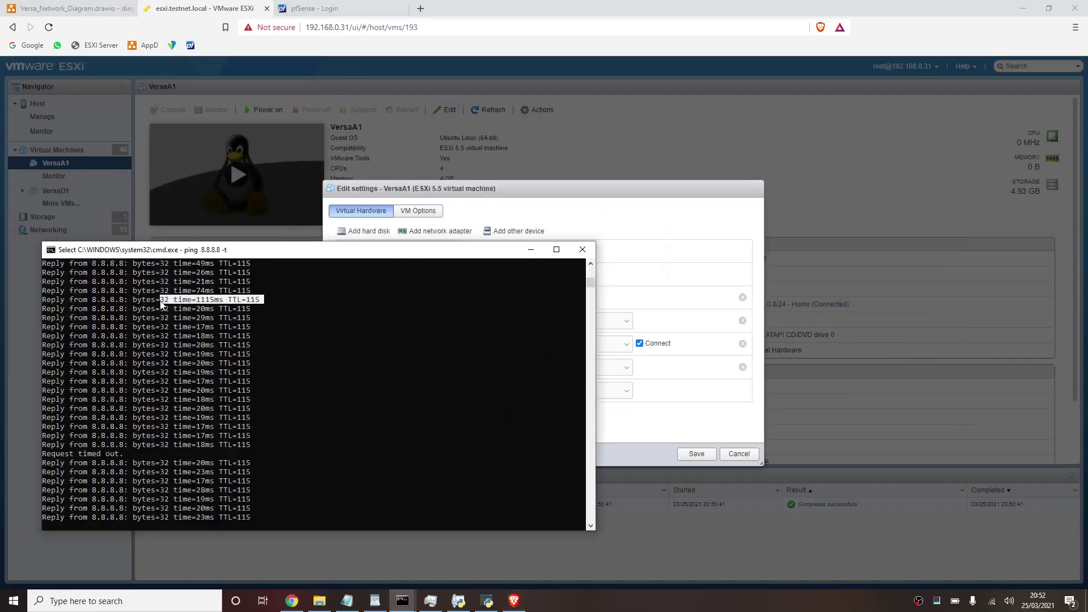
right_click(161, 302)
- Add a second VersaA1 network adapter on 10.0.0.0/24 with adapter type E1000 and save
click(540, 186)
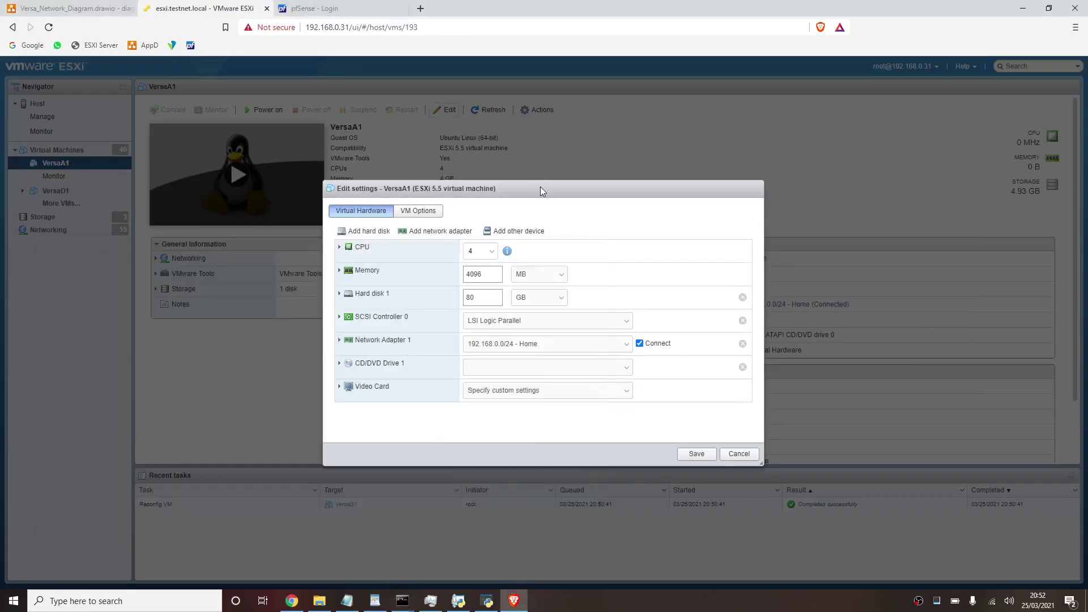
click(423, 235)
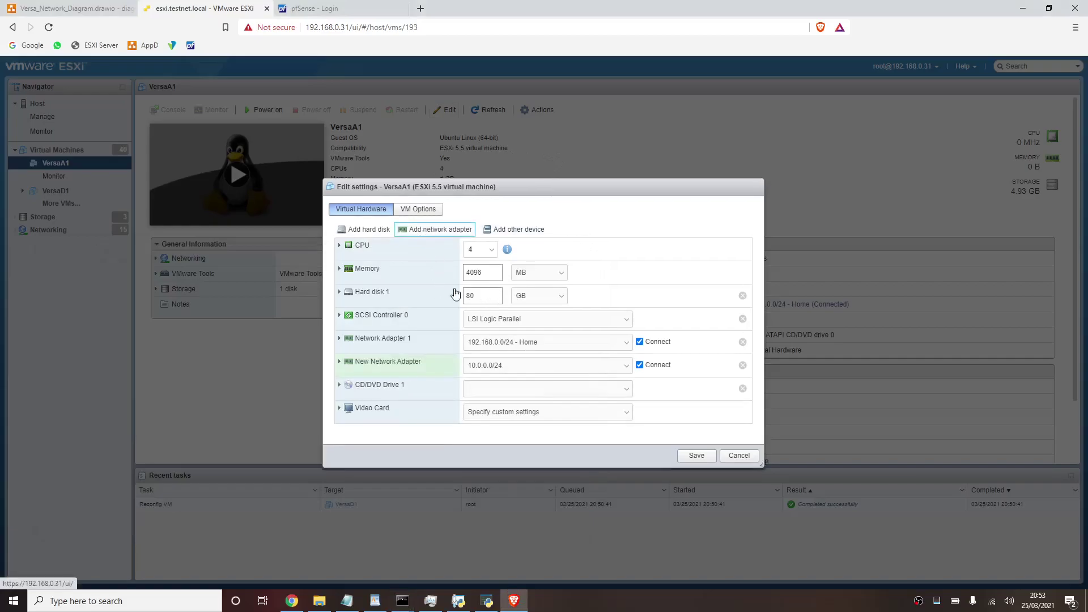
click(517, 367)
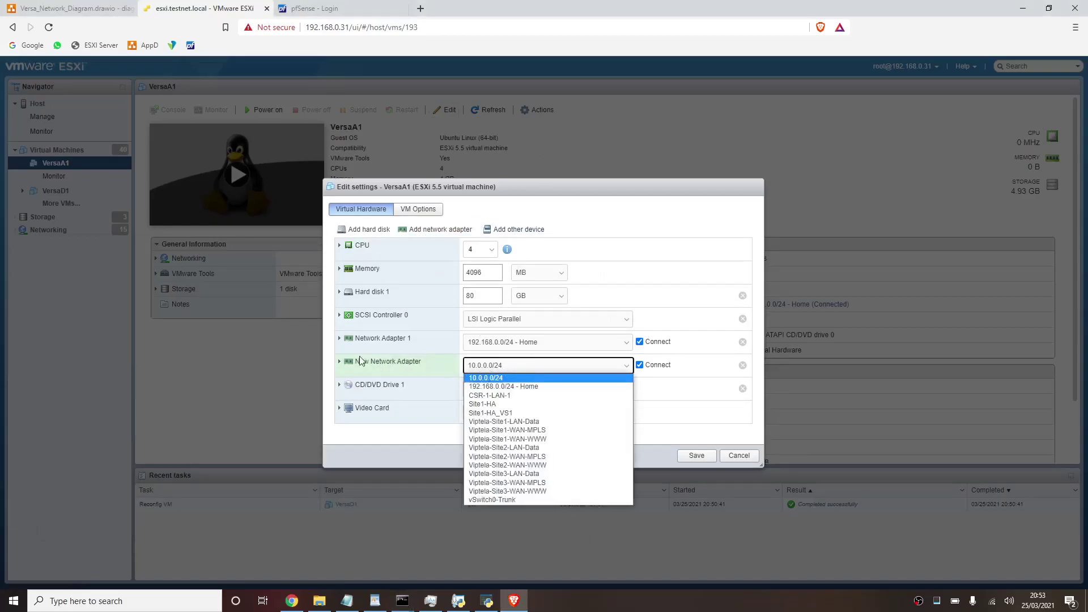
click(340, 363)
click(340, 362)
click(499, 419)
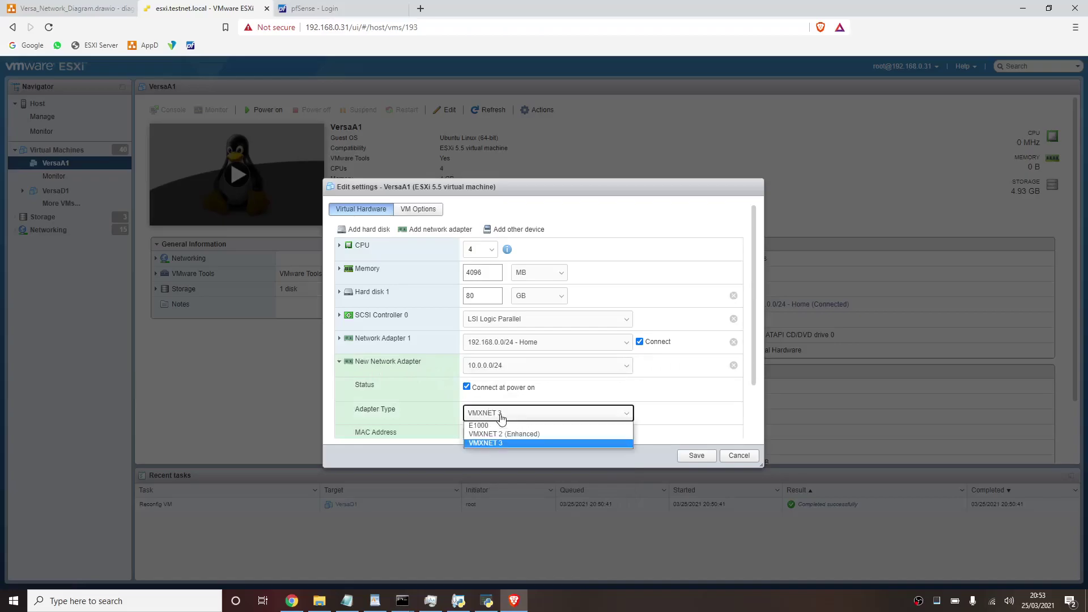
click(538, 427)
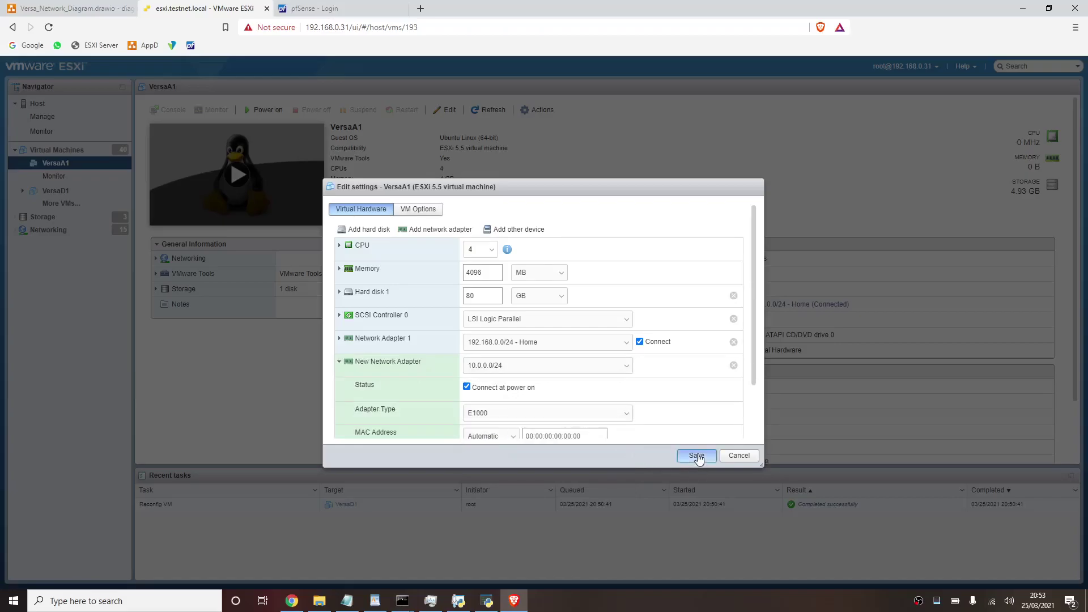
click(697, 456)
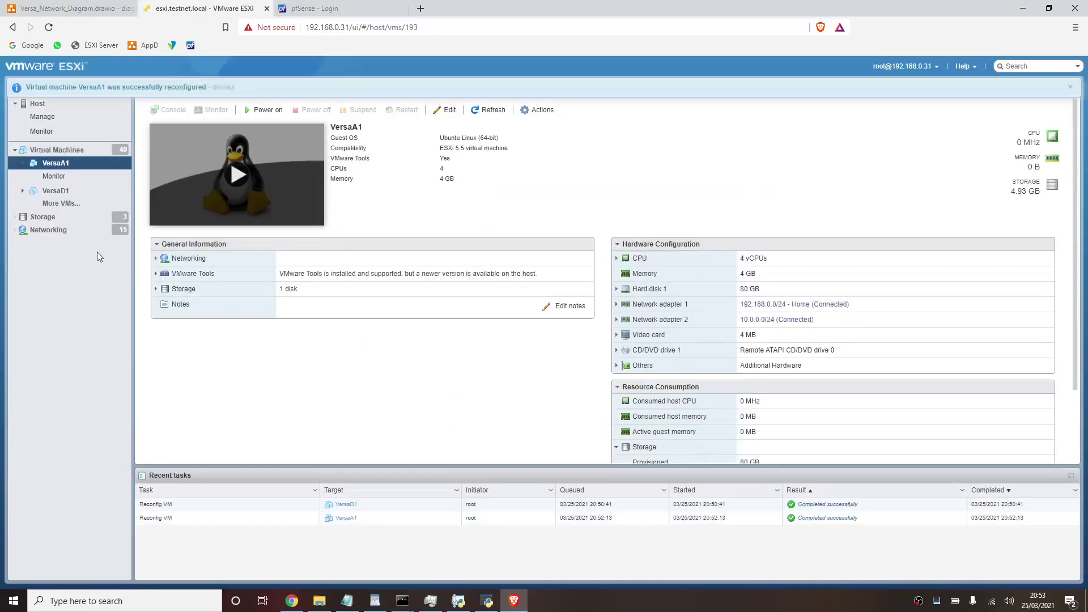
- Dismiss the VersaA1 success banner, reload the VM list, and open VersaS1's details
click(68, 207)
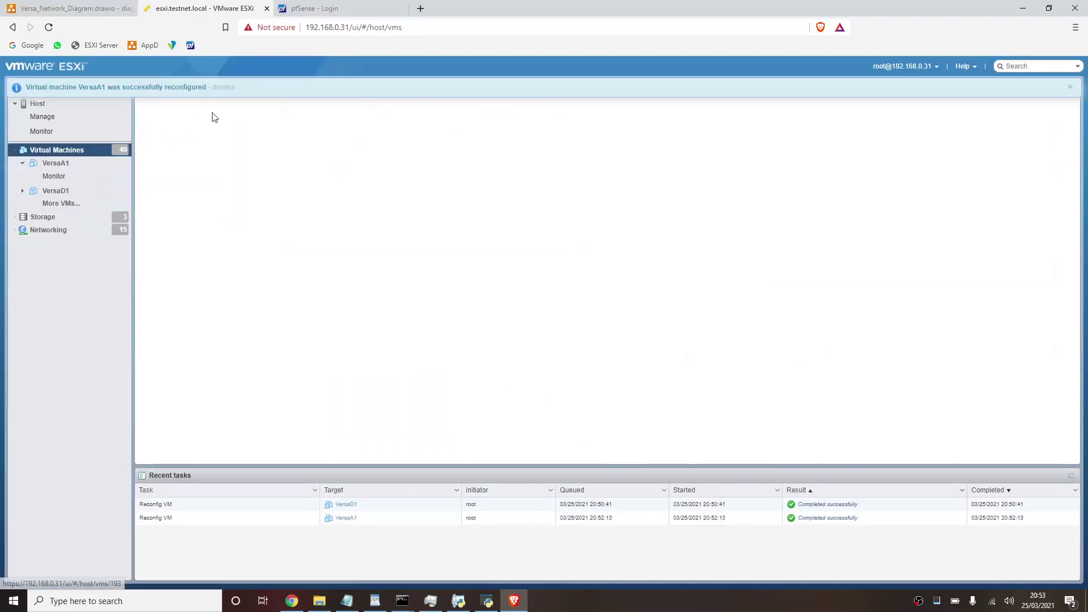
click(223, 88)
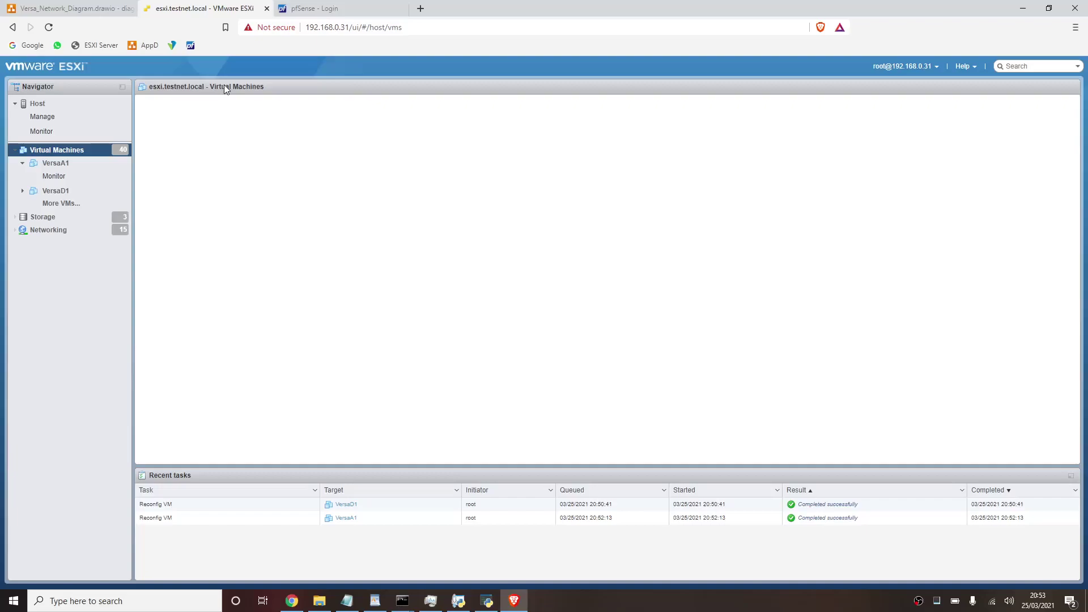
key(F5)
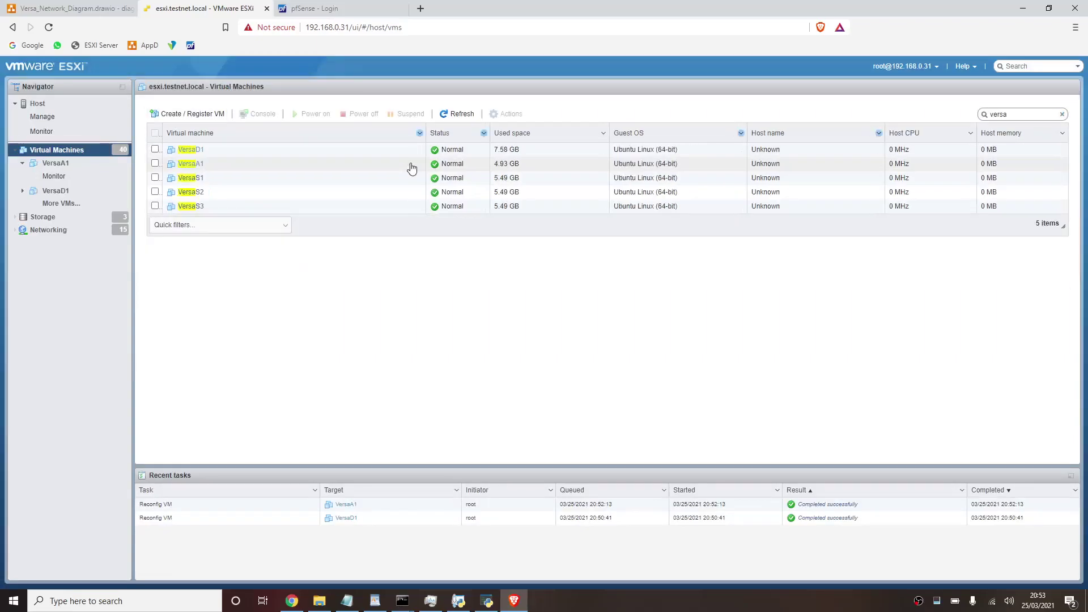
click(198, 178)
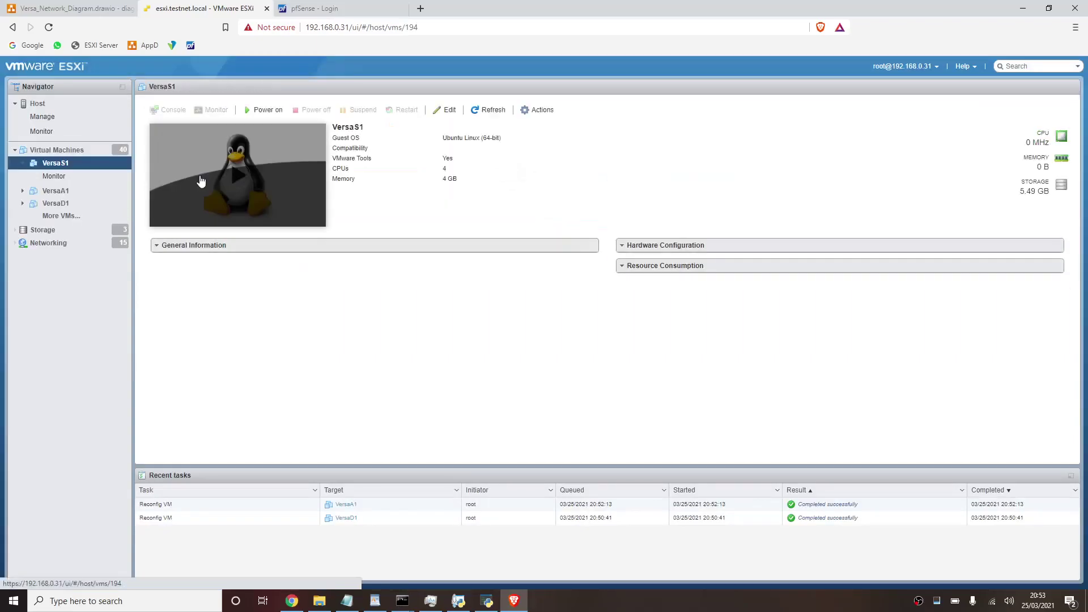
- In VersaS1's Edit settings, add an adapter left on 10.0.0.0/24, then view the Versa network diagram
click(449, 111)
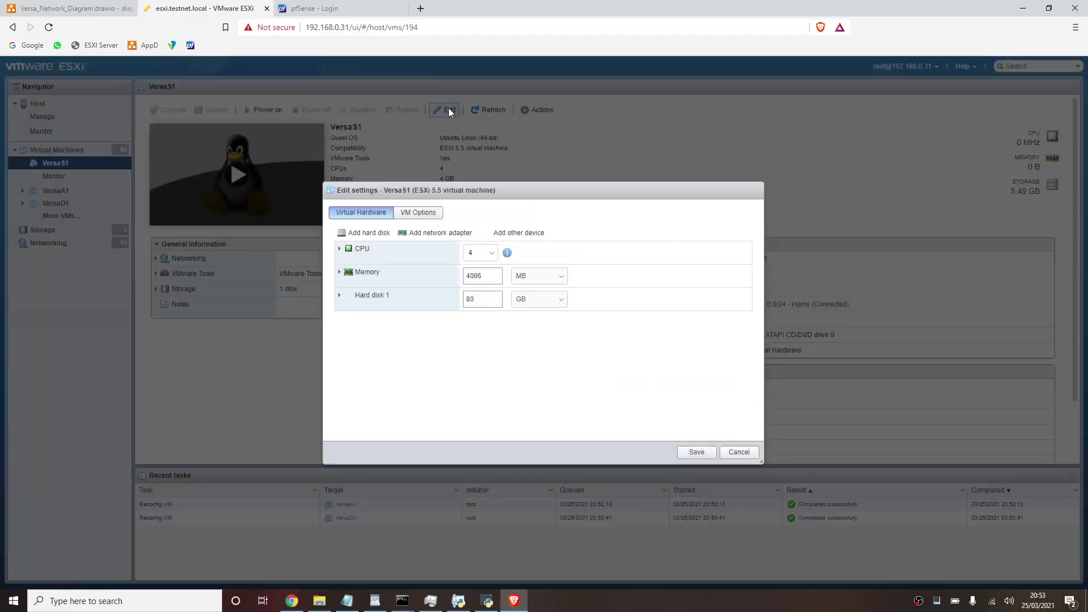
click(426, 232)
click(497, 367)
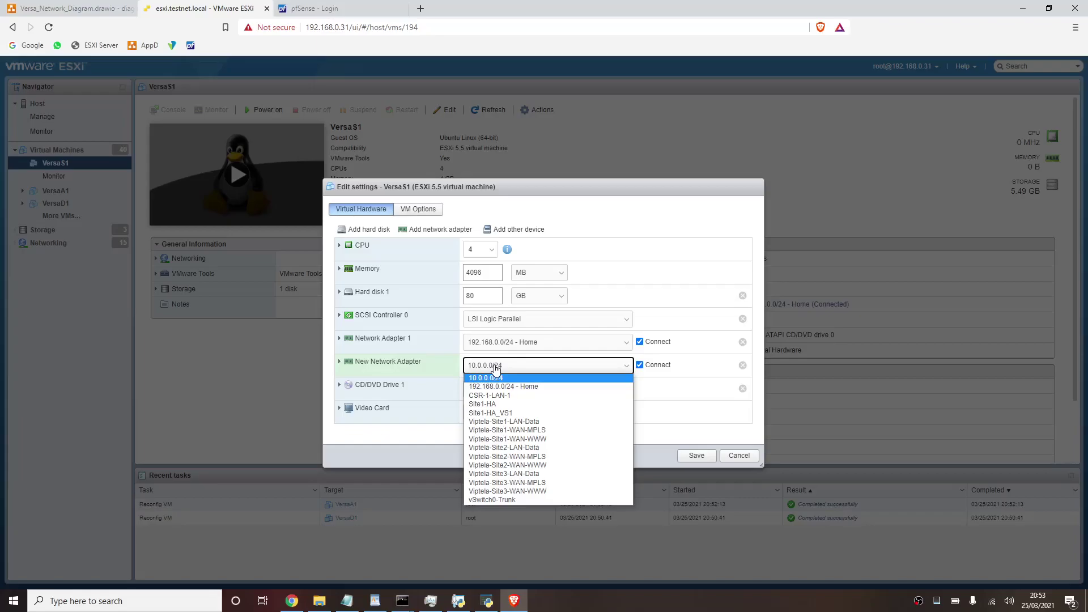
click(497, 368)
click(87, 10)
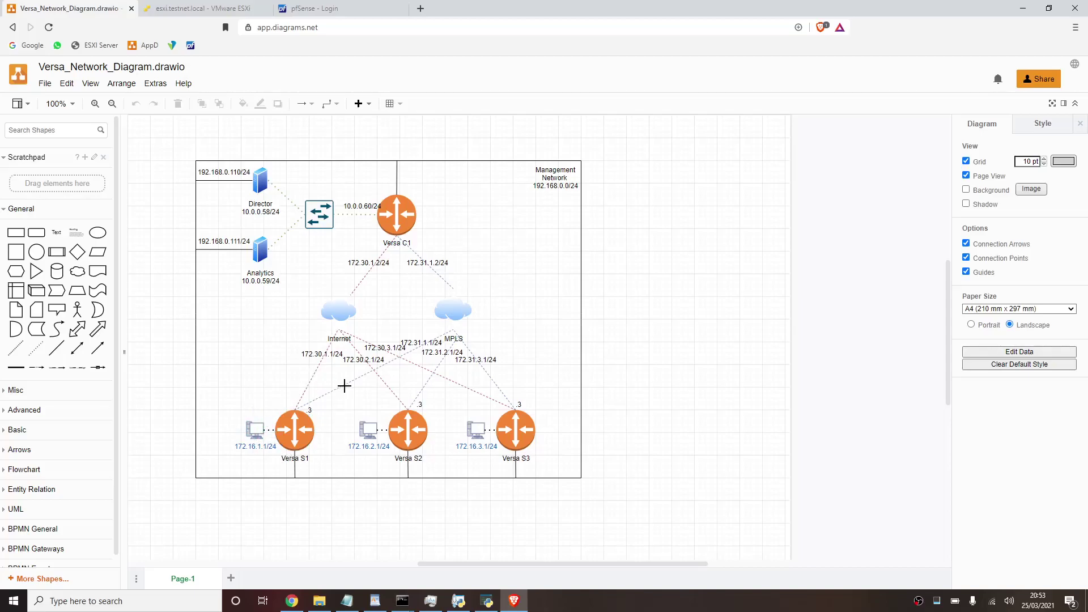
- Return from the draw.io diagram to VersaS1's Edit settings in the ESXi tab
click(216, 10)
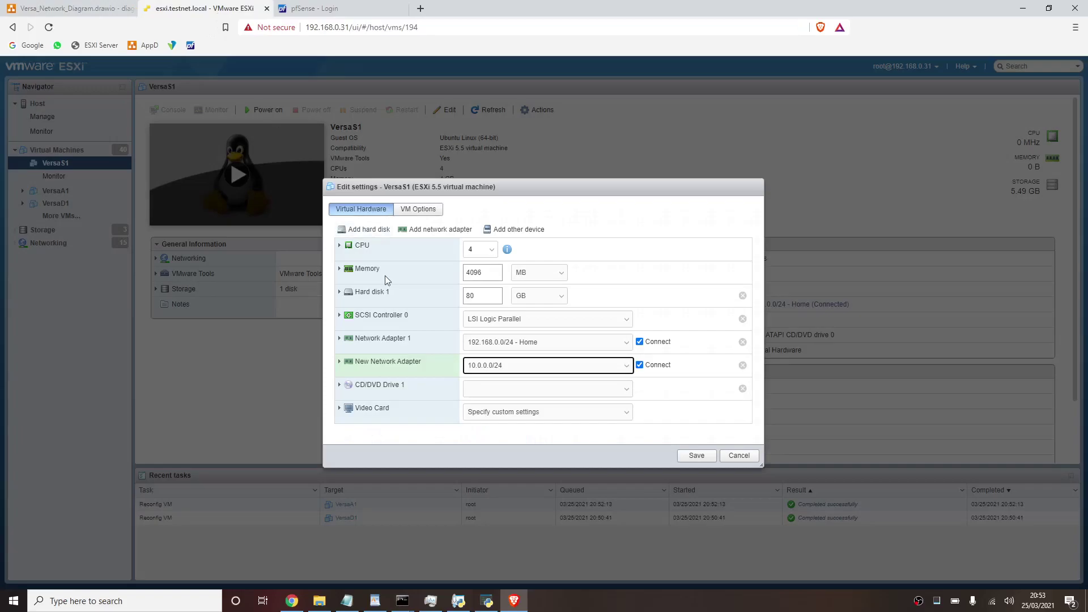
- Connect the first new adapter to Viptela-Site1-WAN-WWW and add two more adapters
click(494, 371)
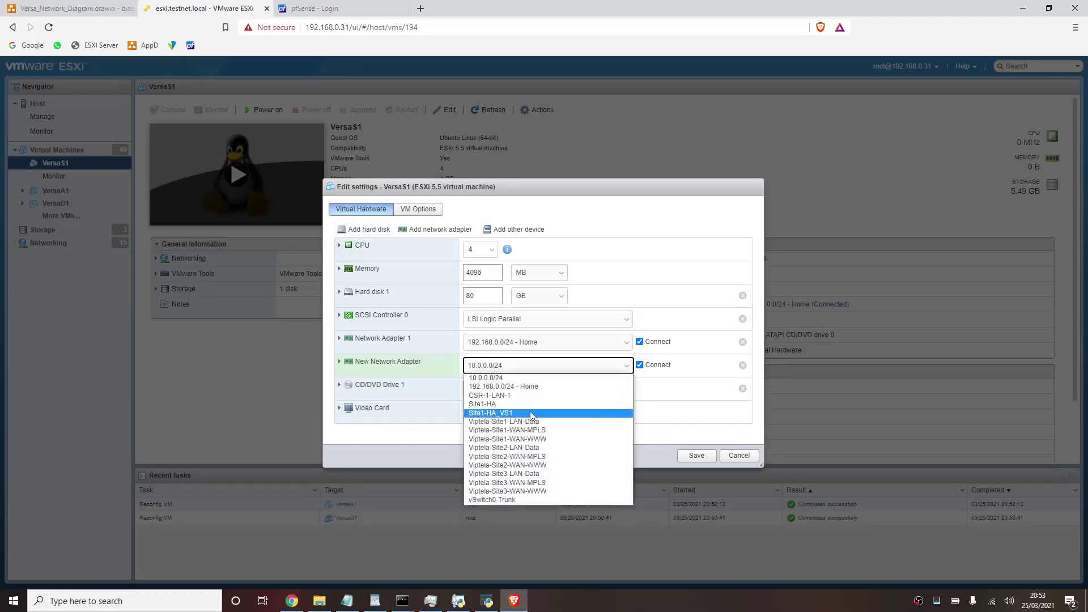
click(545, 438)
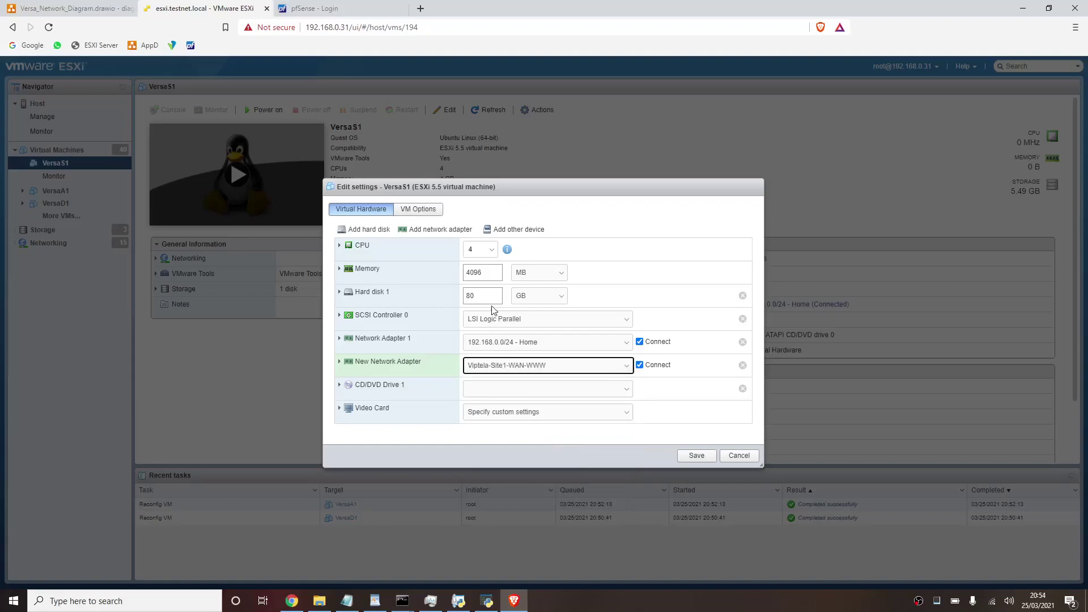
click(454, 231)
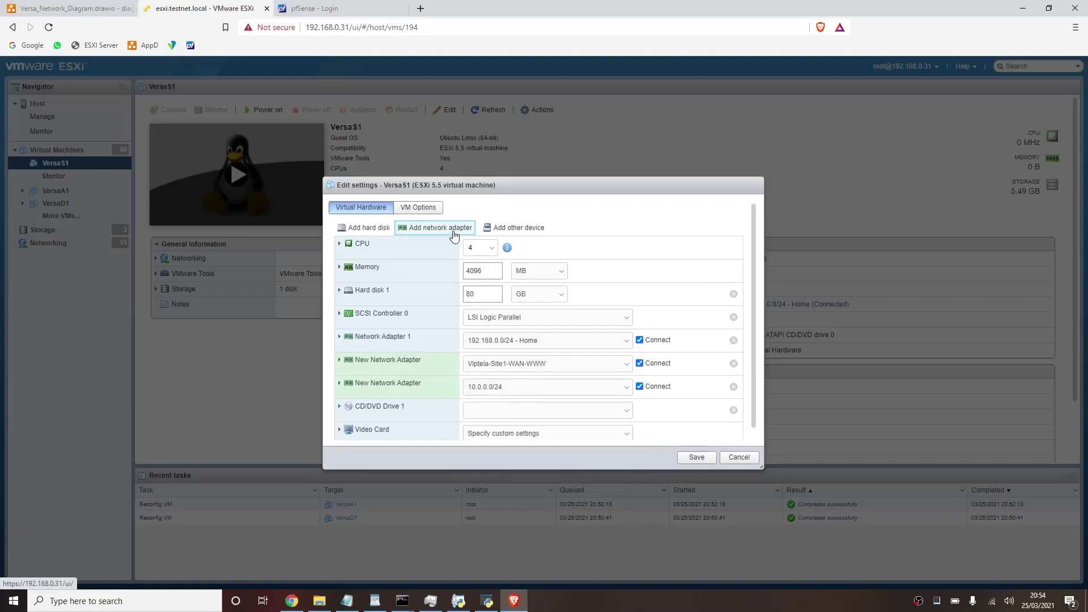
click(453, 233)
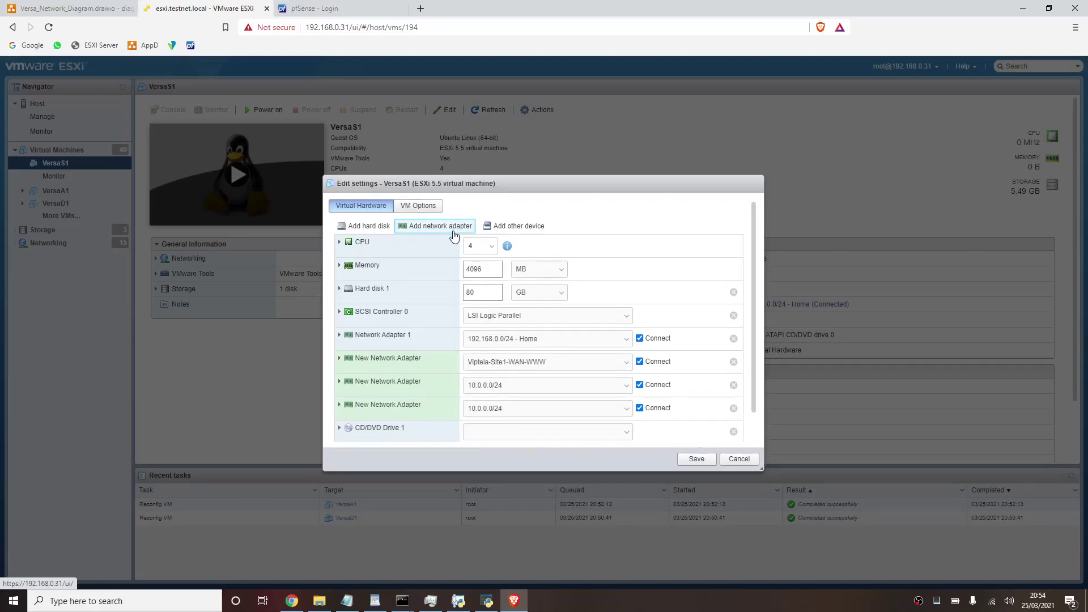
- Put the second adapter on Viptela-Site1-WAN-MPLS and the third on Viptela-Site1-LAN-Data
click(528, 385)
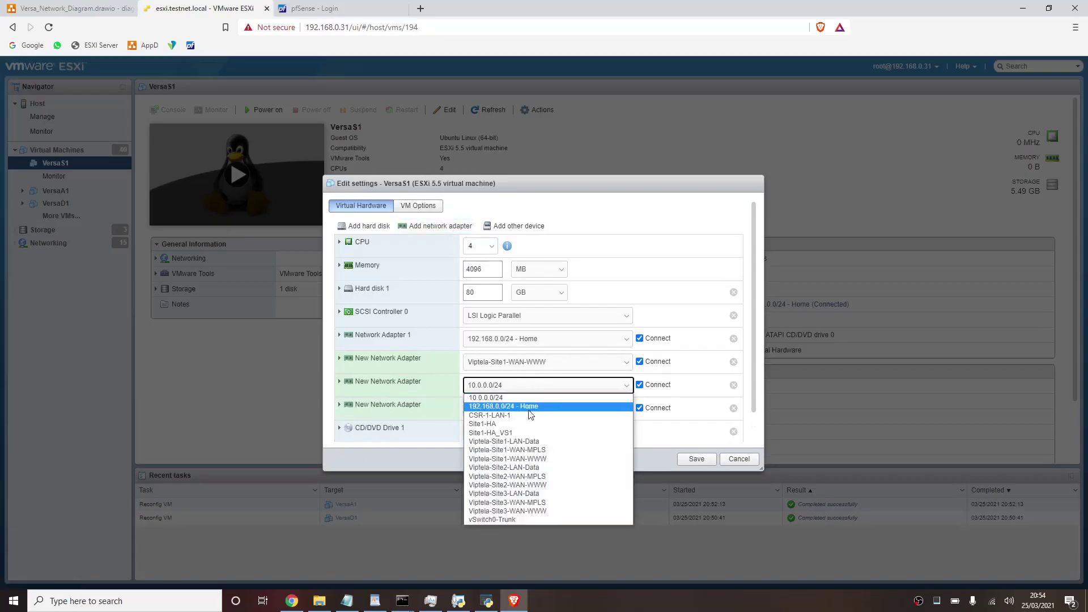
click(519, 450)
click(523, 409)
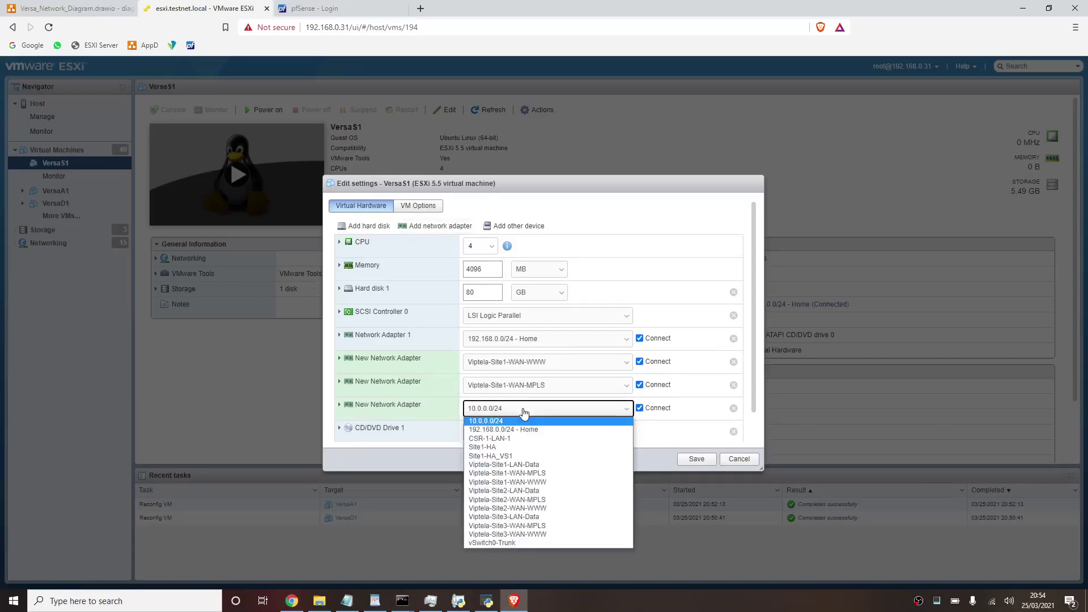
click(523, 466)
click(340, 405)
click(341, 383)
- Change the first two new VersaS1 adapters from VMXNET 3 to E1000
click(340, 358)
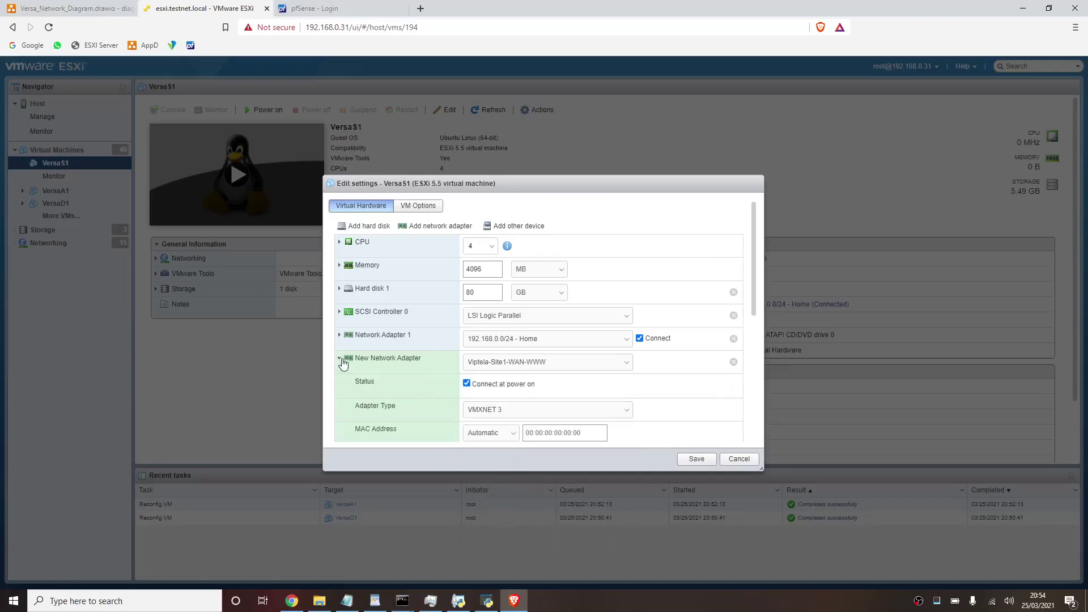
scroll(395, 351, down, 2)
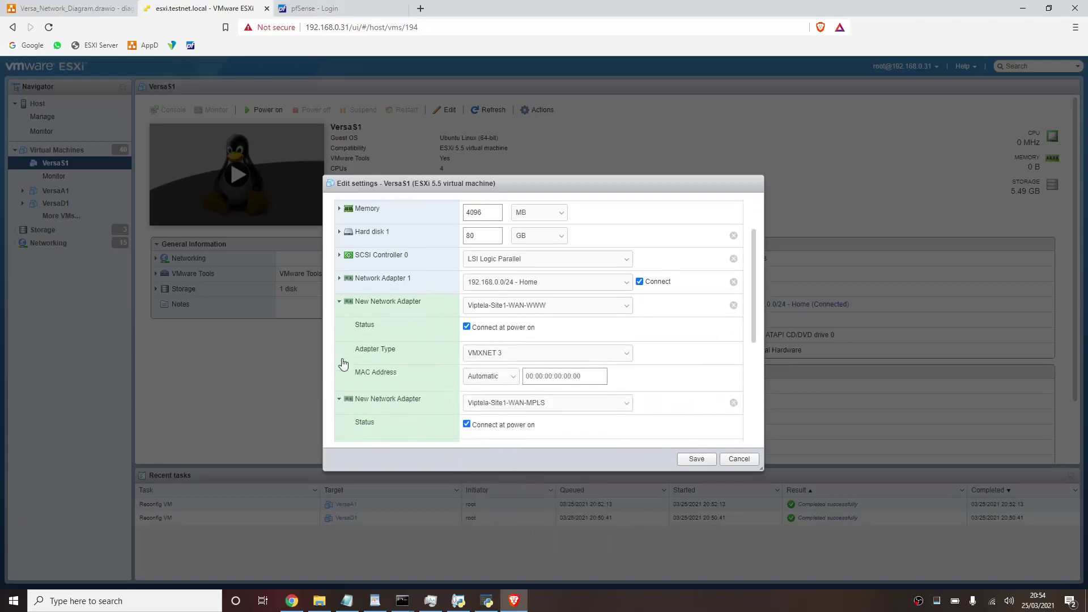
click(505, 339)
click(500, 348)
click(497, 391)
click(498, 390)
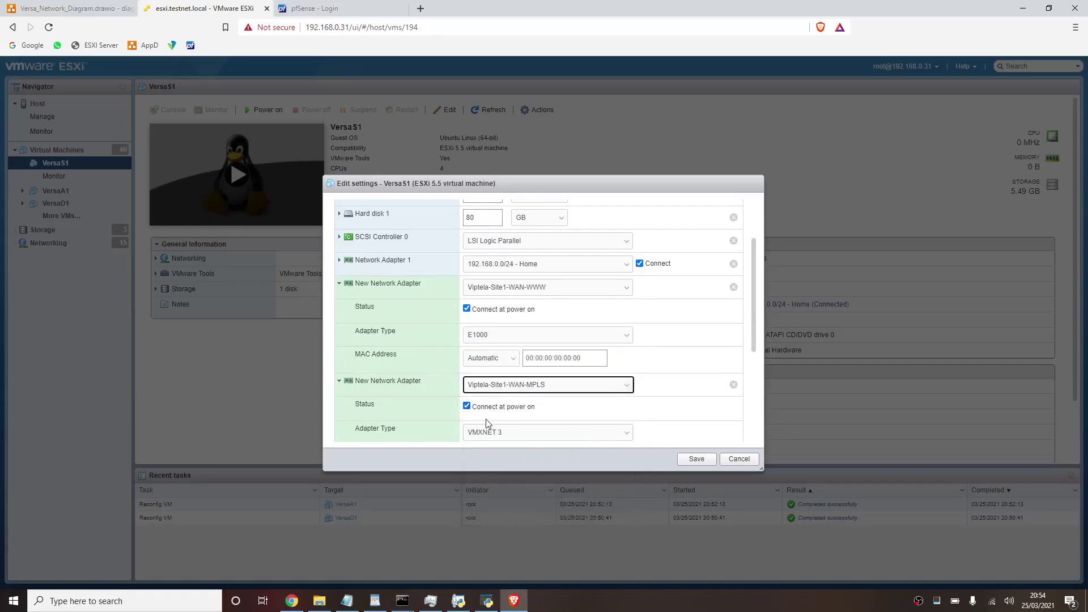
scroll(487, 422, down, 2)
click(516, 370)
click(499, 384)
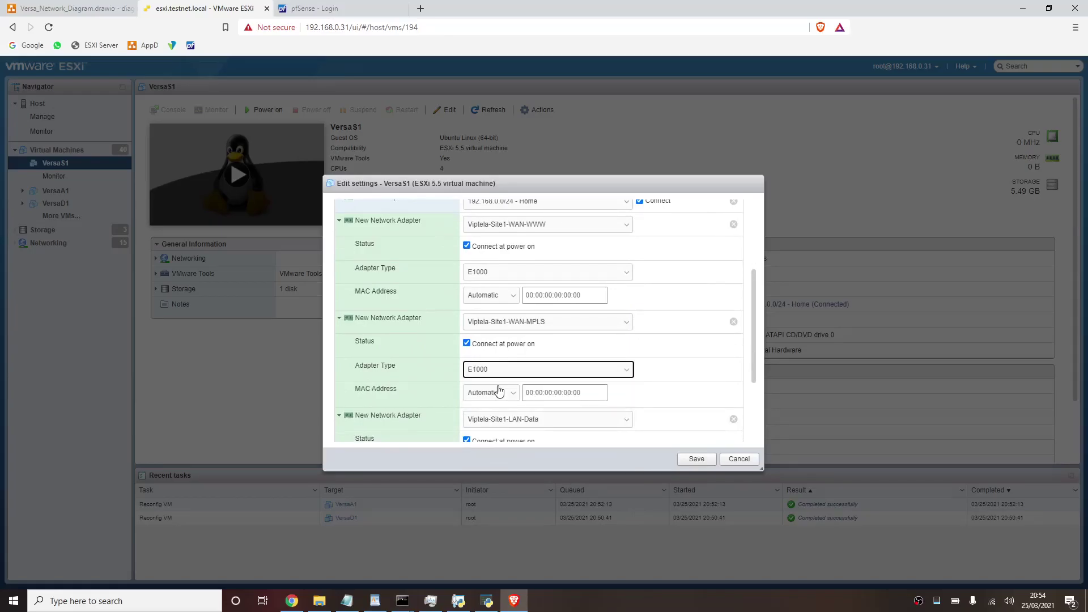
- Set the third new adapter to E1000 and save VersaS1's configuration
scroll(498, 391, down, 2)
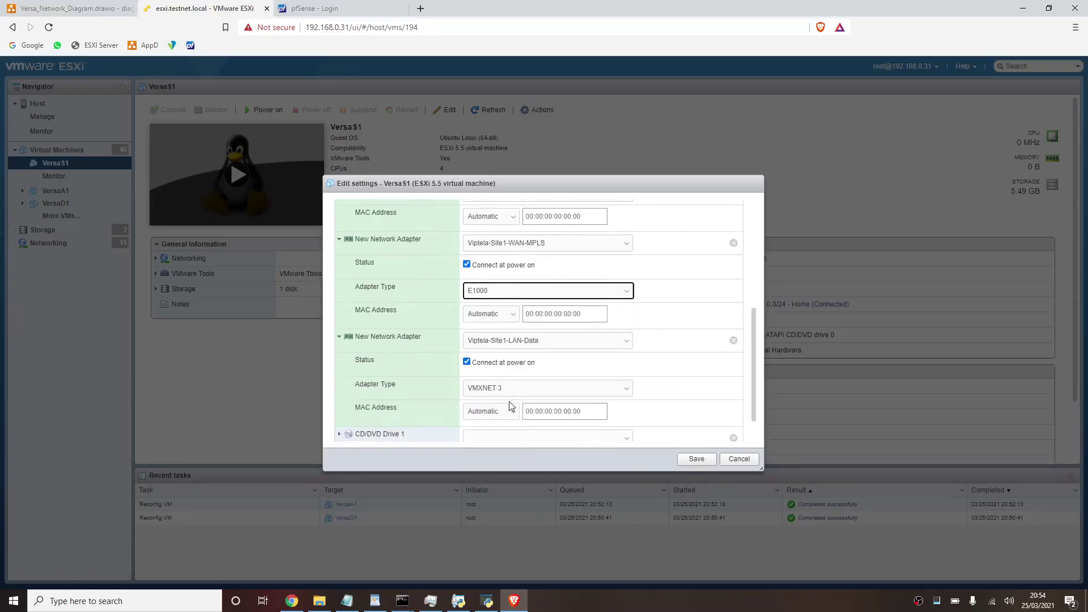
click(513, 395)
click(505, 403)
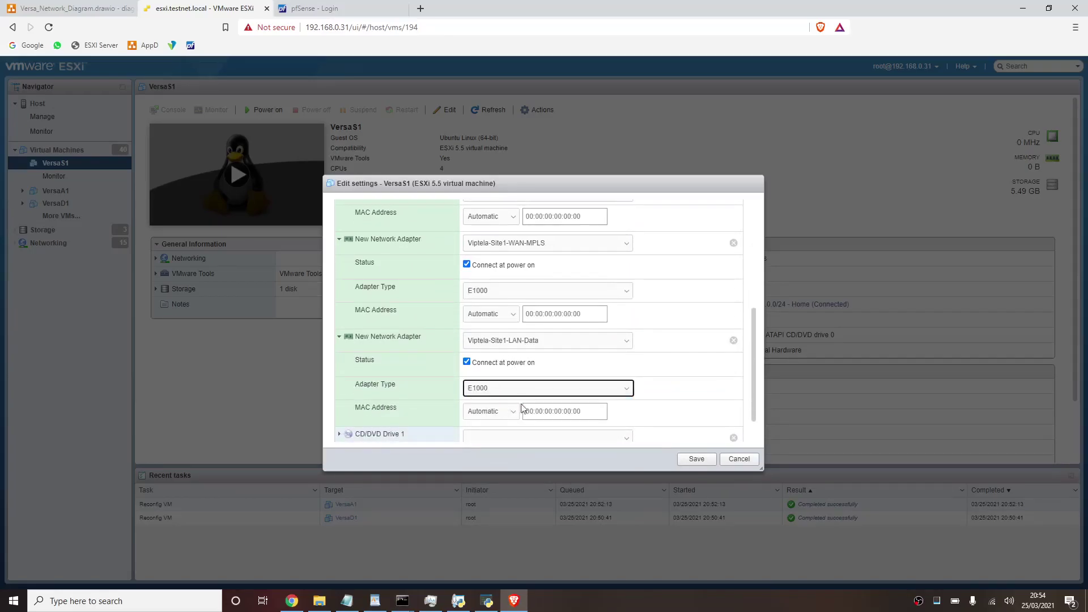
scroll(600, 416, up, 4)
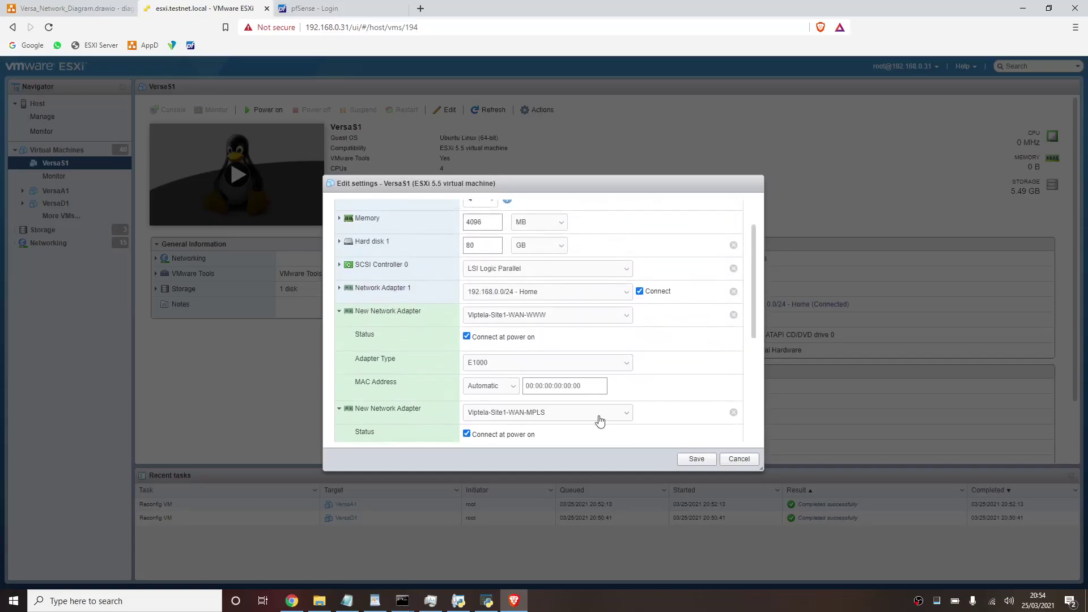
scroll(520, 336, down, 2)
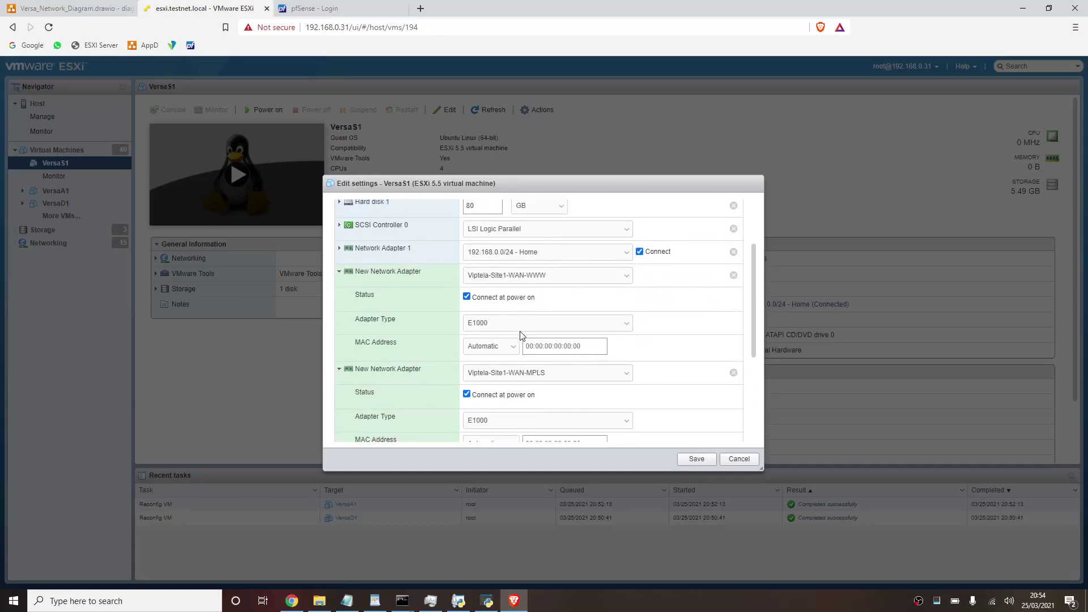
scroll(522, 335, up, 3)
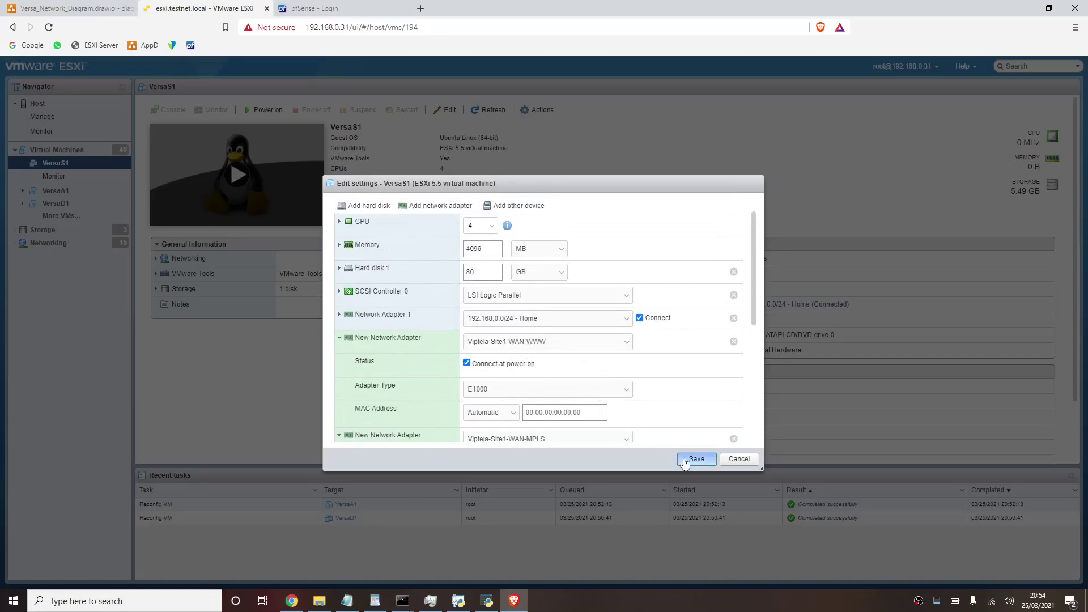
click(685, 458)
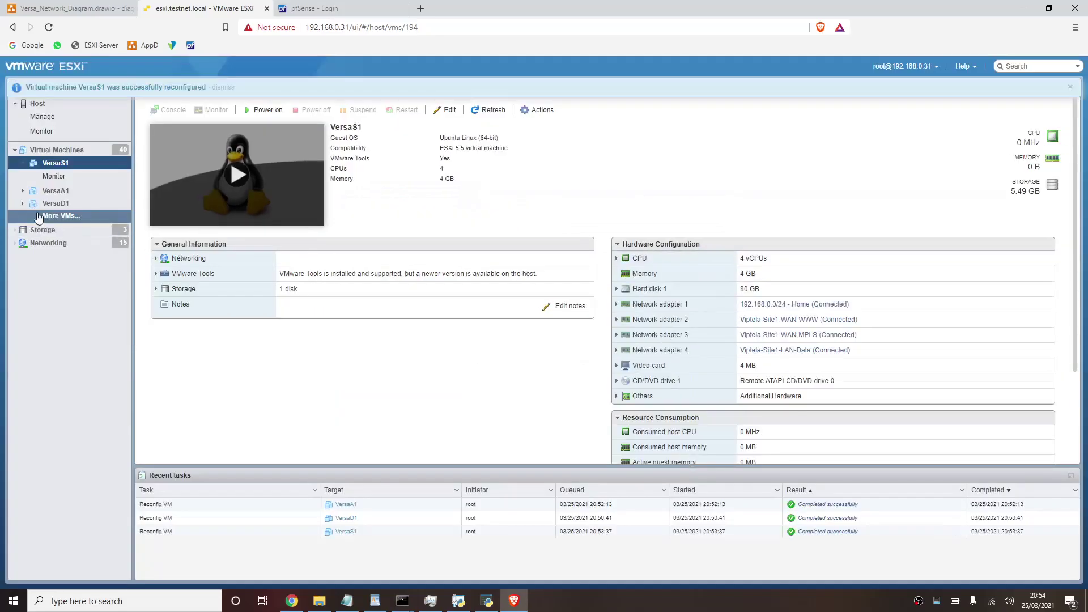
- Dismiss the VersaS1 success notice, reload the VM list, and open VersaS2's Edit settings
click(69, 219)
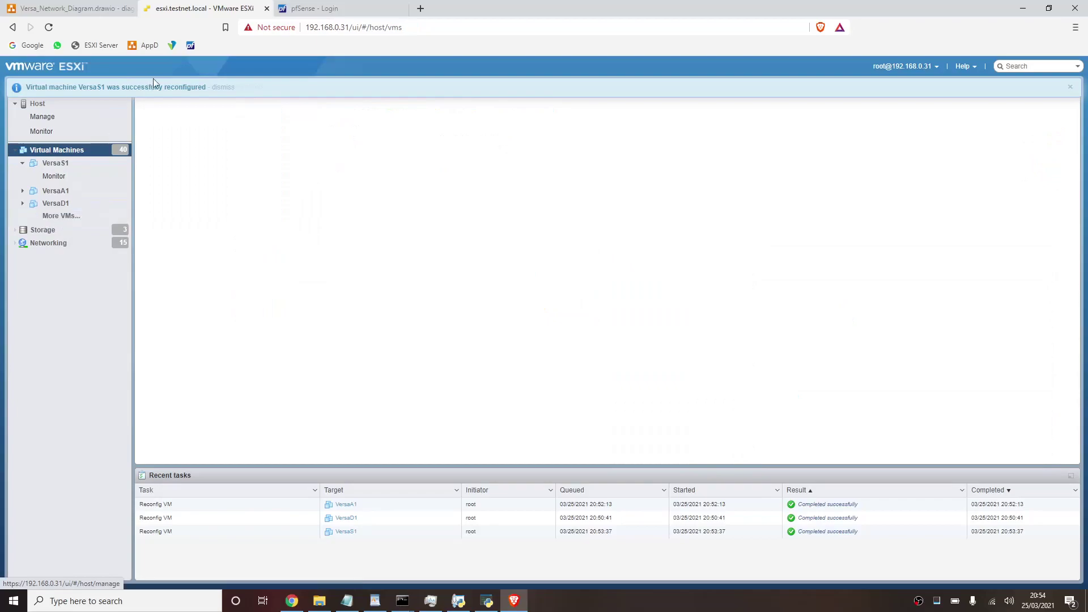
click(227, 89)
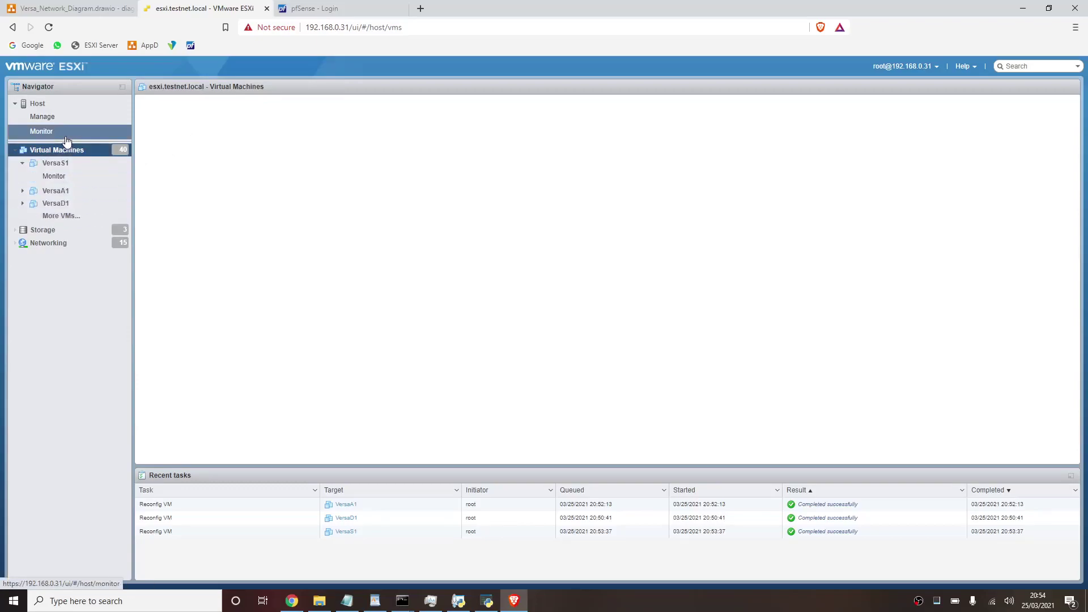
key(F5)
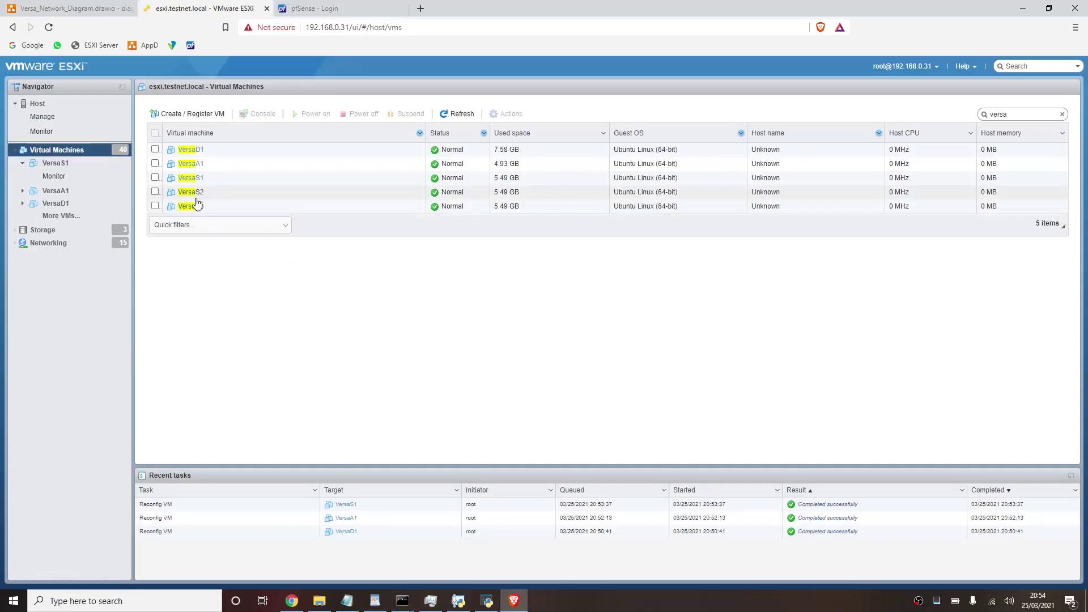
click(201, 195)
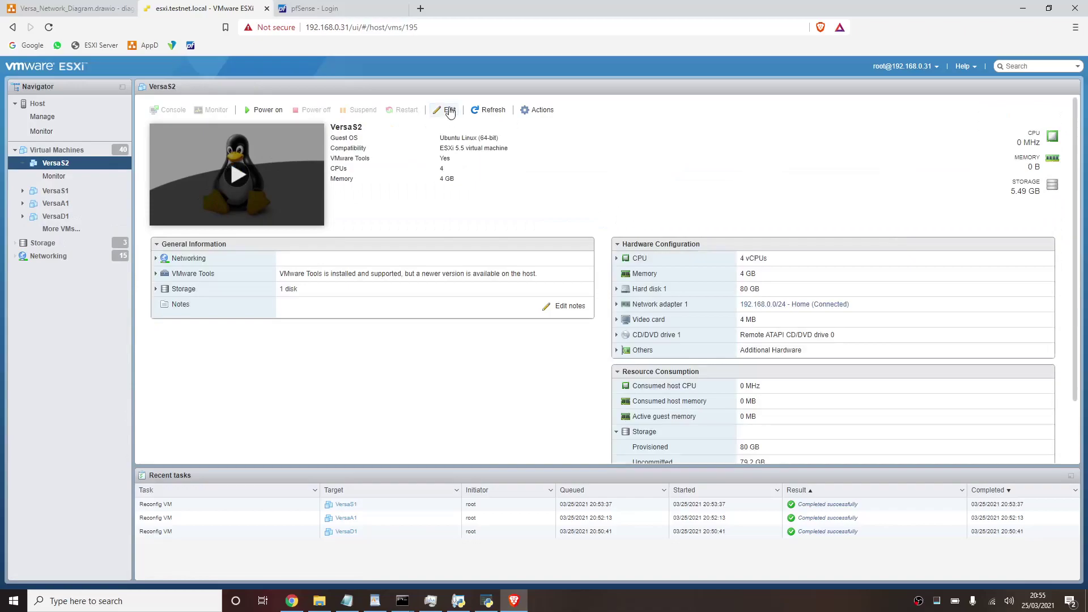
click(449, 112)
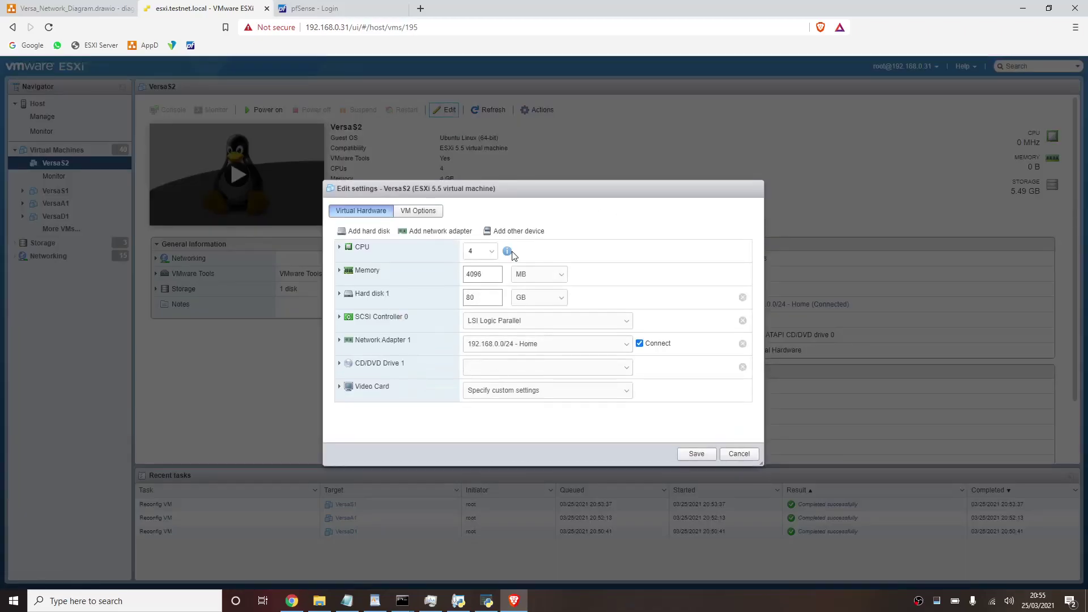
- Add three network adapters to VersaS2 and set the first one's type to E1000
click(438, 230)
click(438, 231)
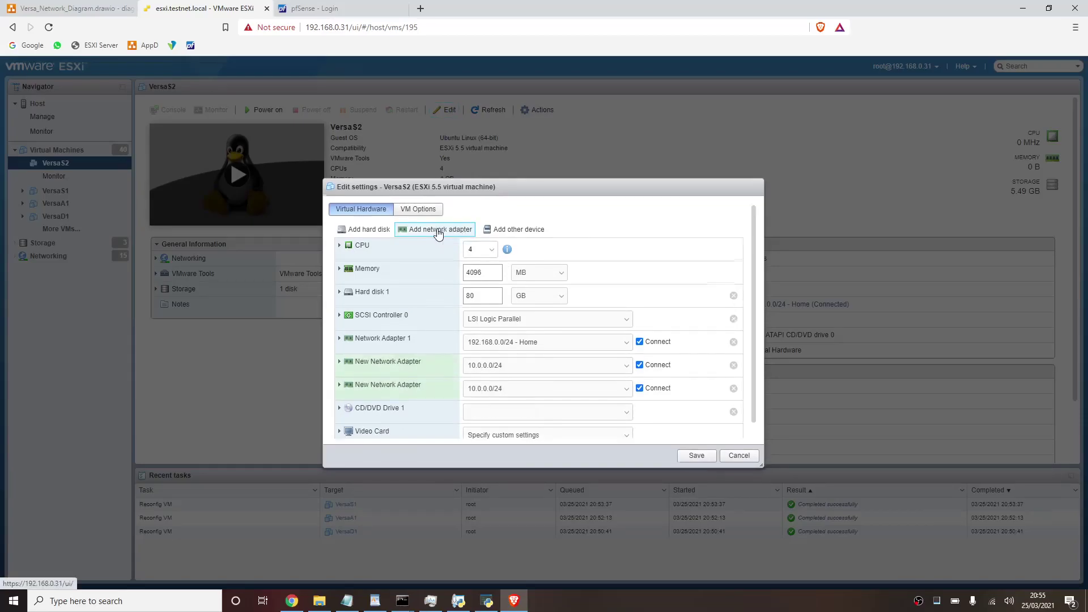
click(438, 231)
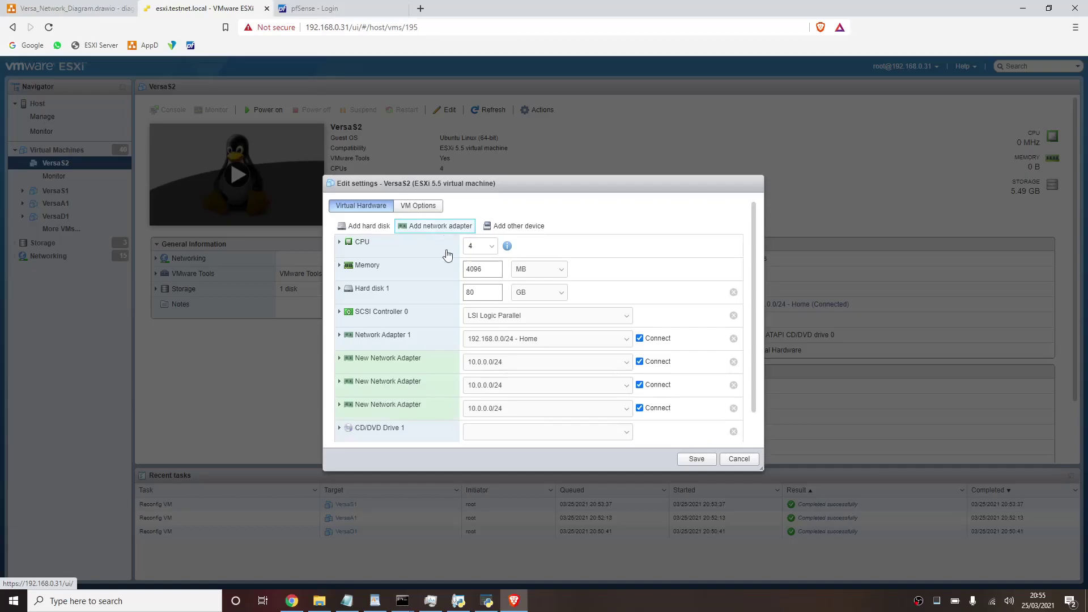
click(413, 360)
scroll(425, 359, down, 1)
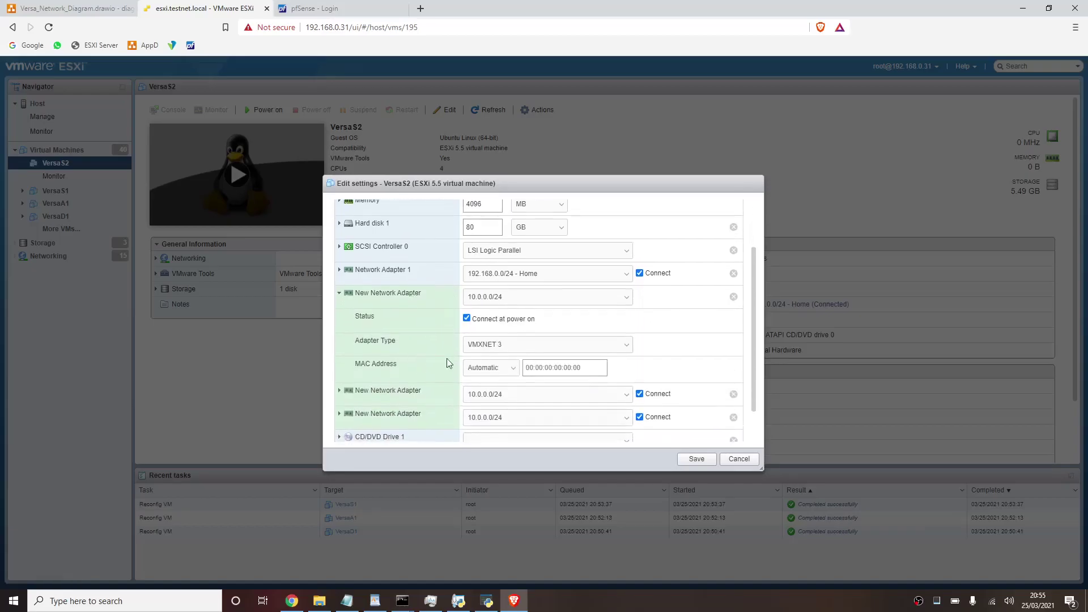
click(500, 348)
click(479, 357)
- Set the second new adapter's type to E1000
click(423, 391)
scroll(410, 390, down, 1)
click(488, 372)
click(483, 384)
key(super+Tab)
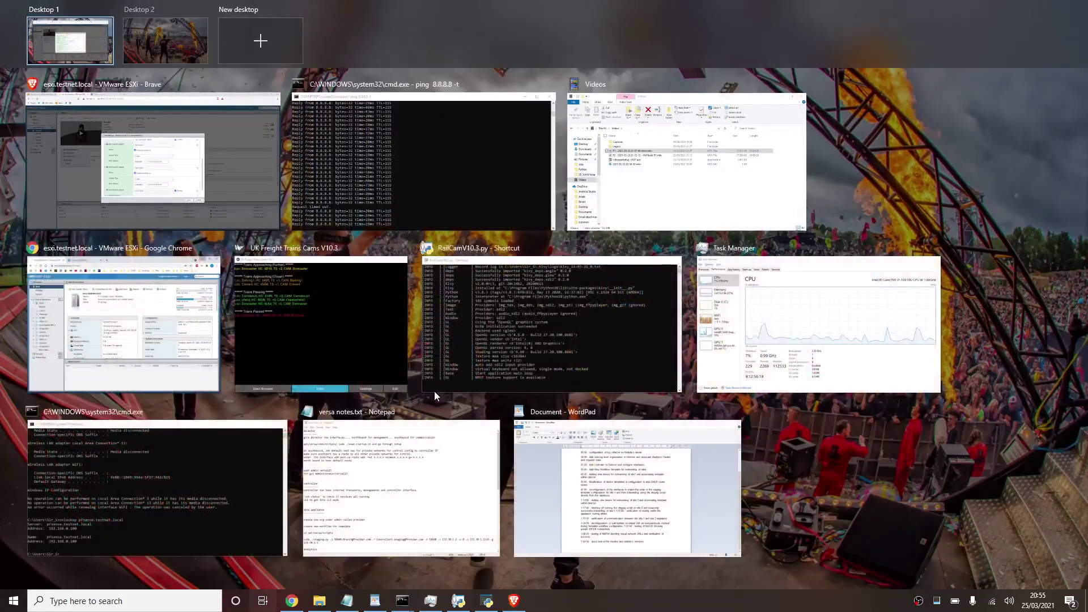
key(Escape)
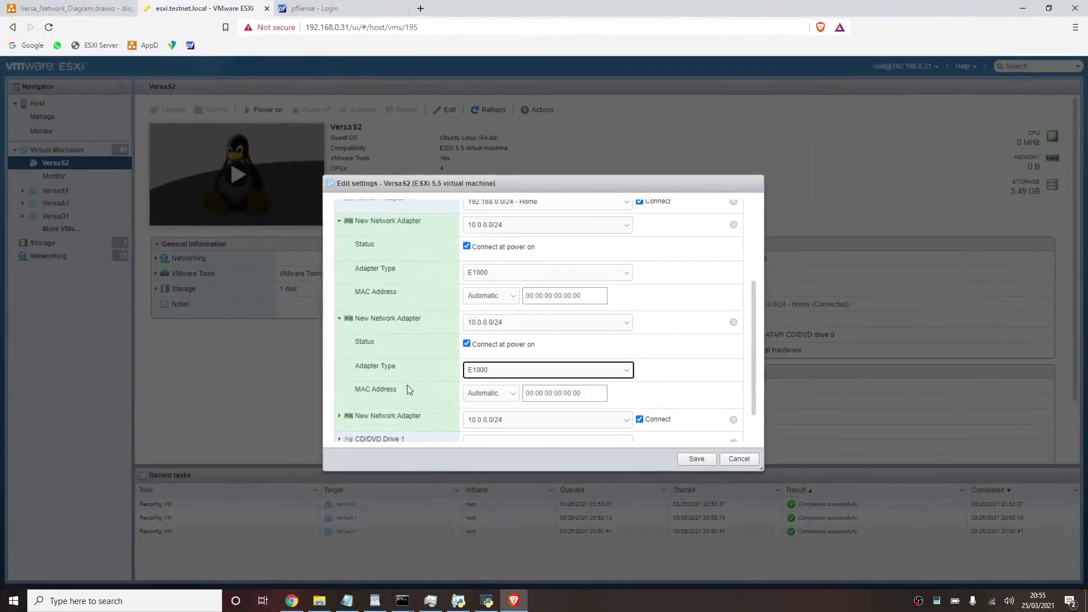
- Set the third new adapter's type to E1000
click(388, 416)
scroll(387, 416, down, 3)
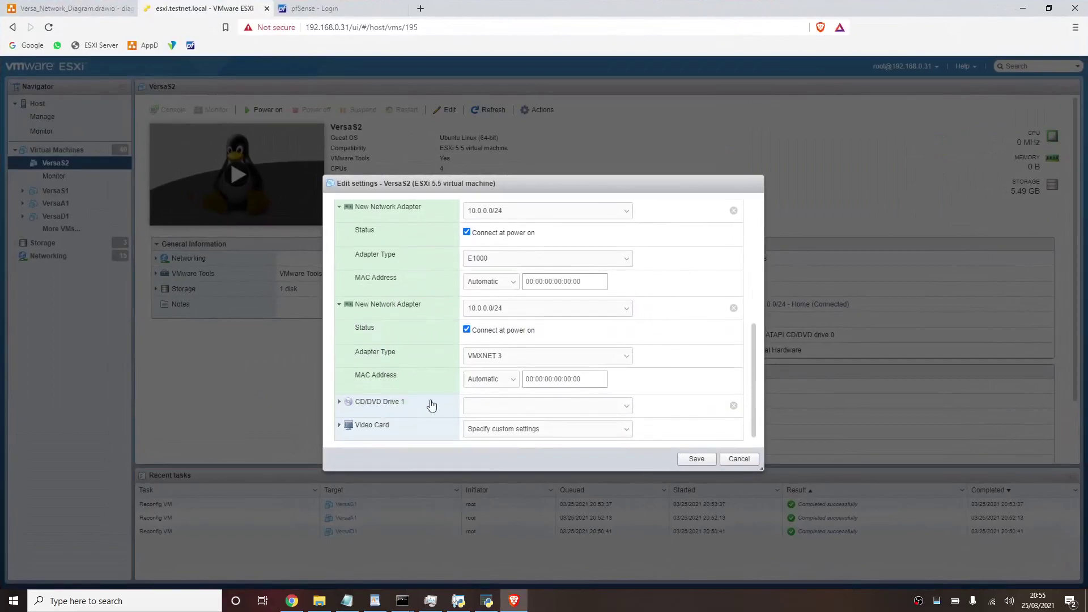
click(504, 357)
click(493, 368)
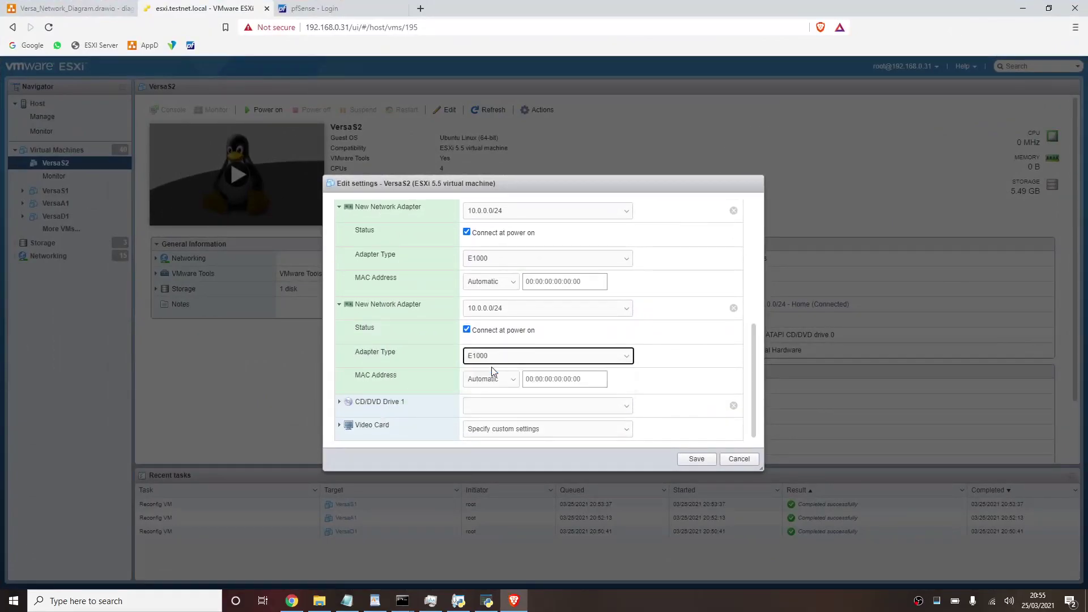
scroll(504, 307, up, 2)
scroll(504, 307, up, 2)
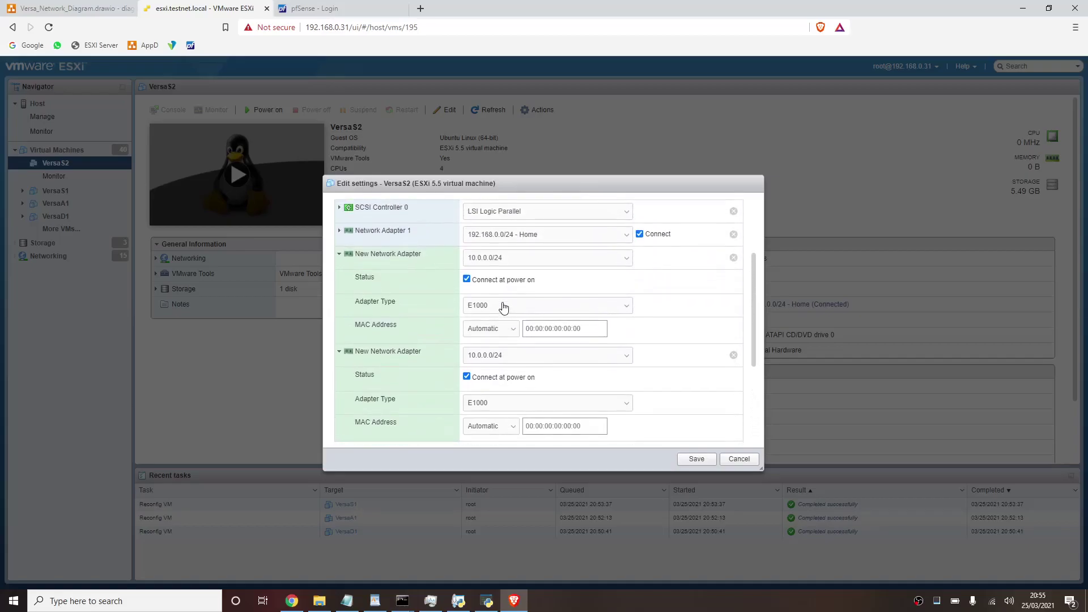
mouse_move(754, 285)
mouse_down()
mouse_move(753, 257)
mouse_move(753, 294)
mouse_up()
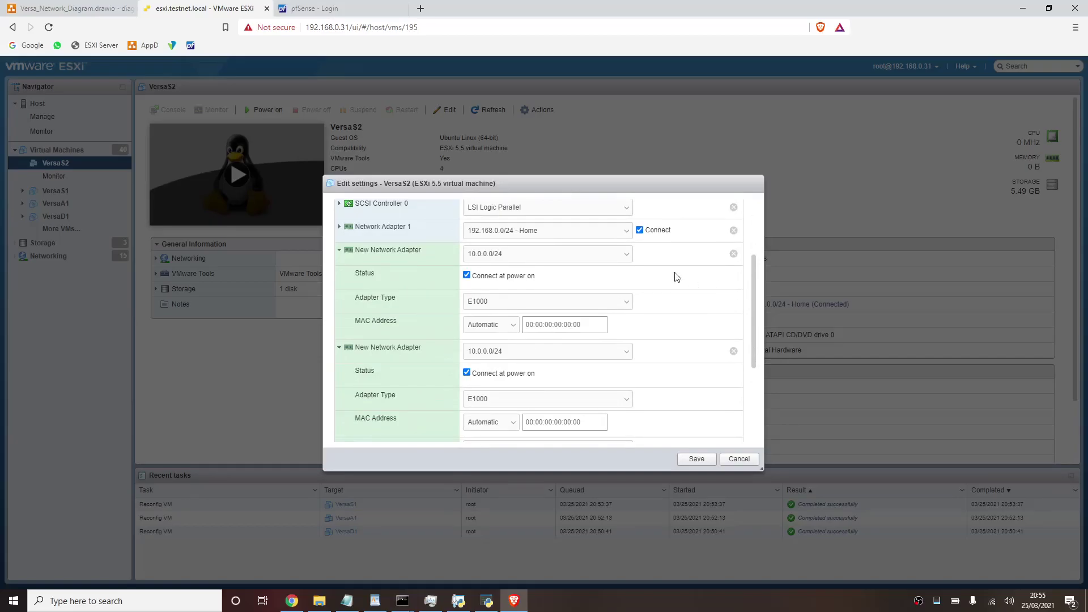
- Connect VersaS2's new E1000 adapters to Viptela-Site2-WAN-WWW, WAN-MPLS and LAN-Data, and save
click(612, 260)
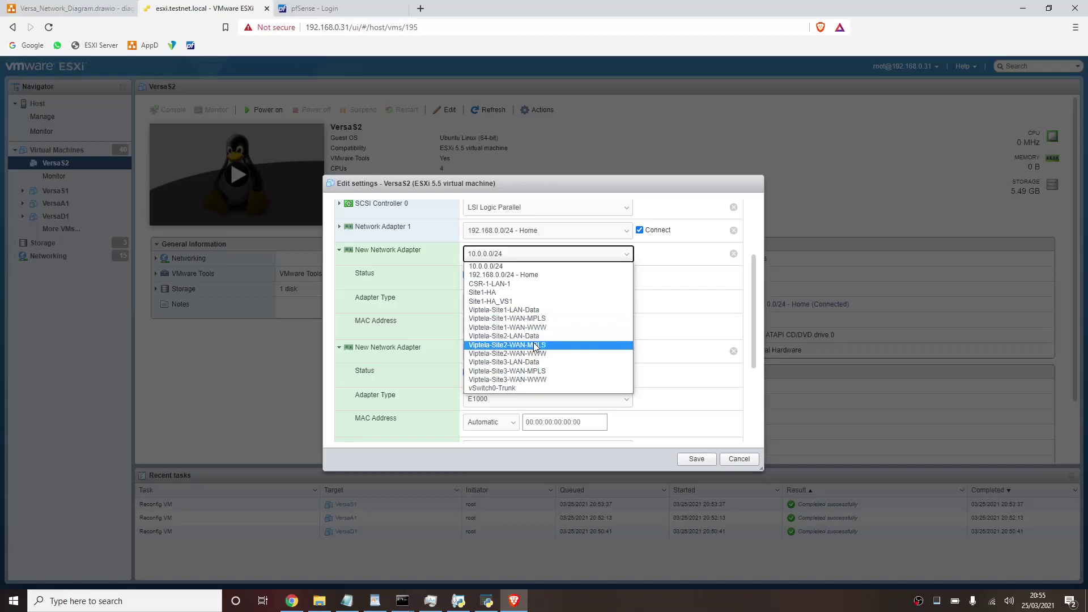
click(527, 353)
click(550, 312)
click(549, 313)
click(528, 353)
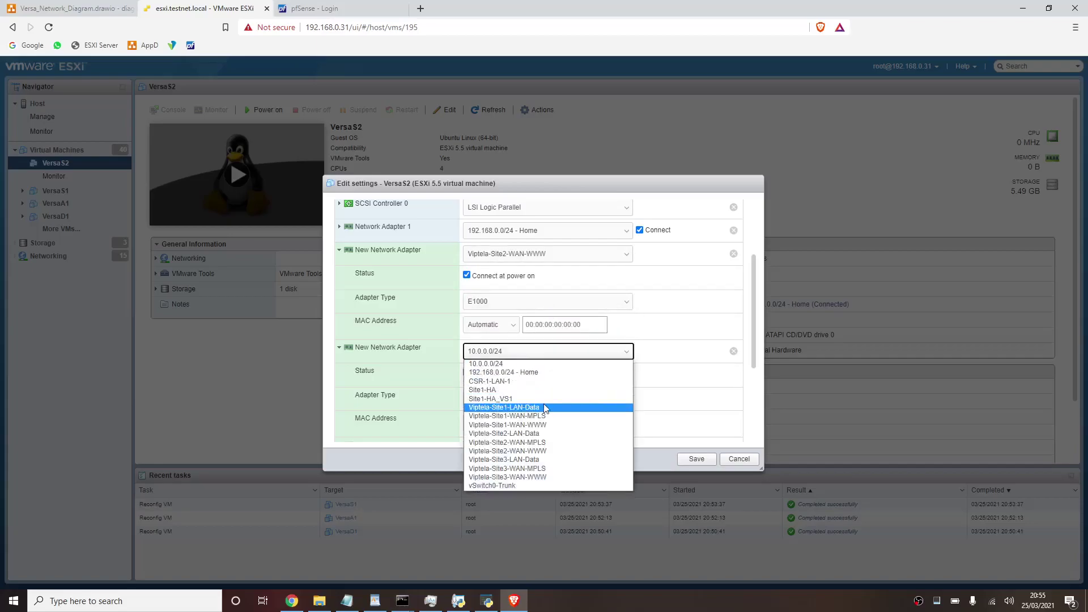
click(536, 443)
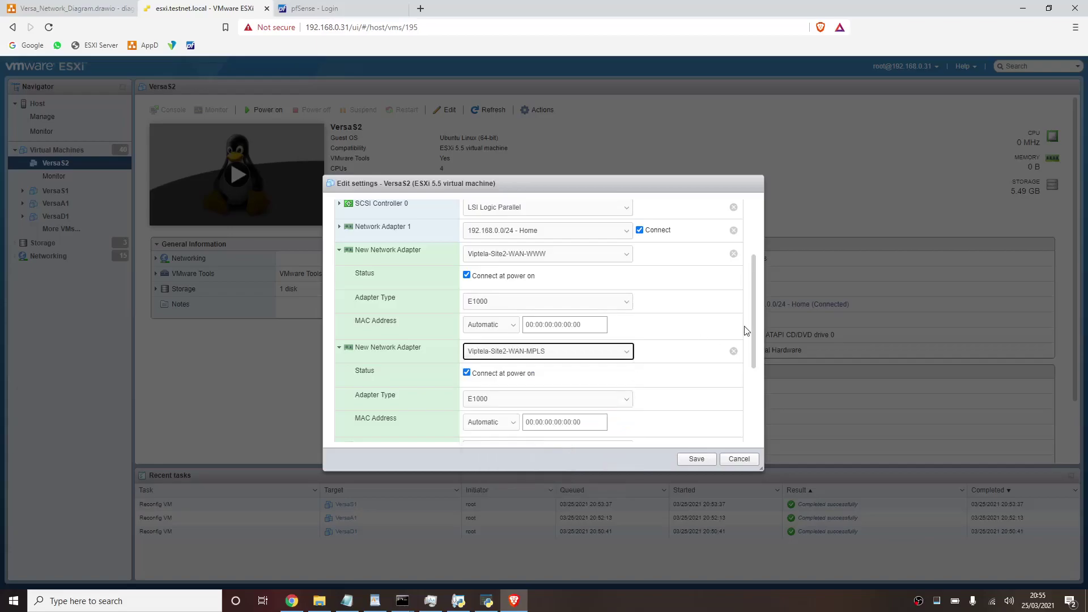
drag(753, 335, 745, 400)
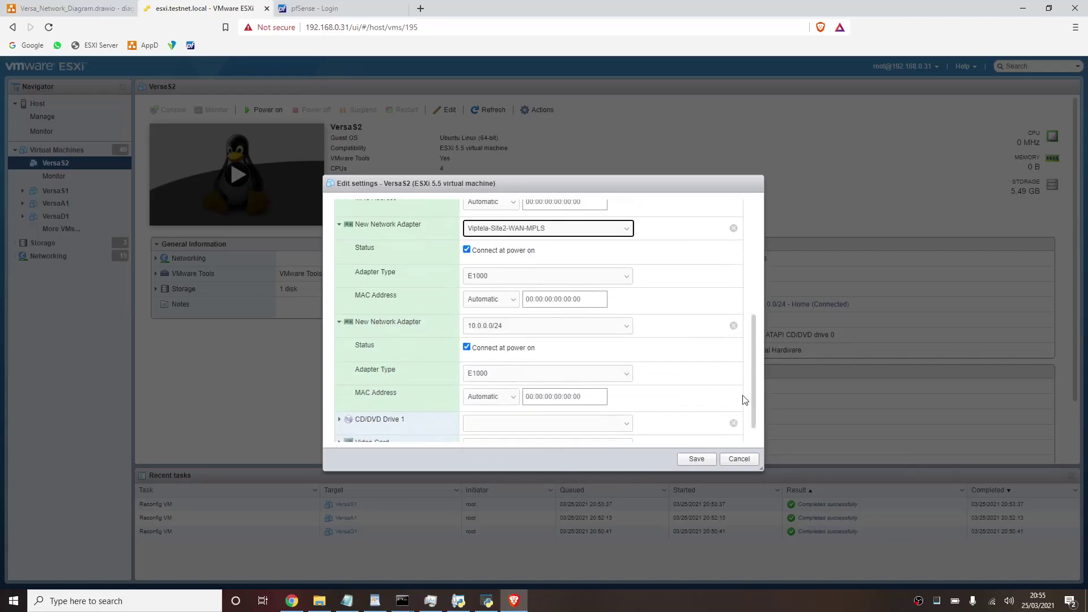
click(575, 334)
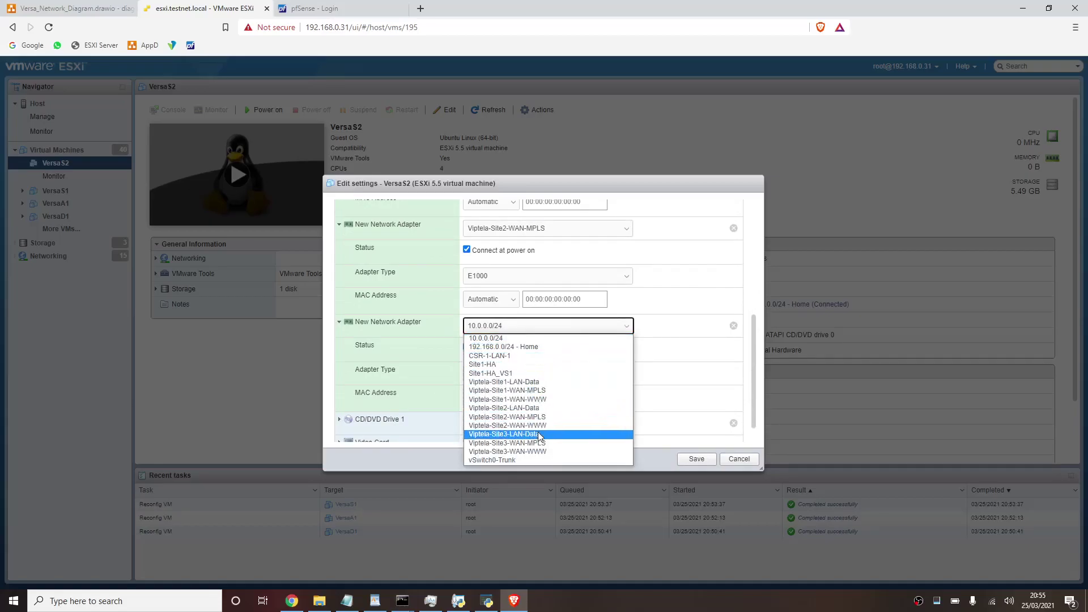
click(543, 409)
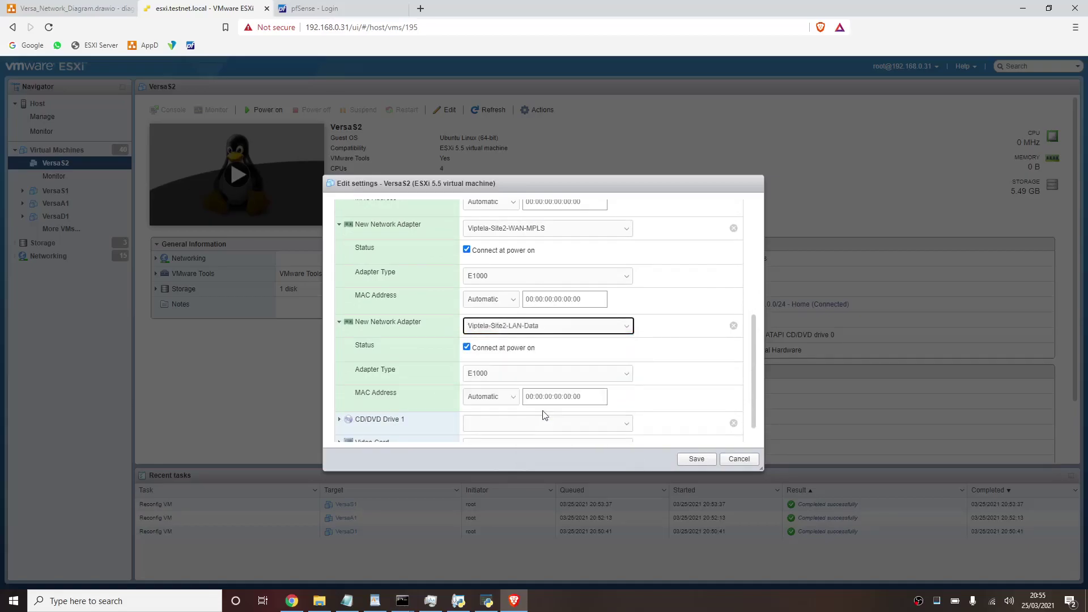
drag(752, 376, 764, 326)
scroll(693, 441, down, 1)
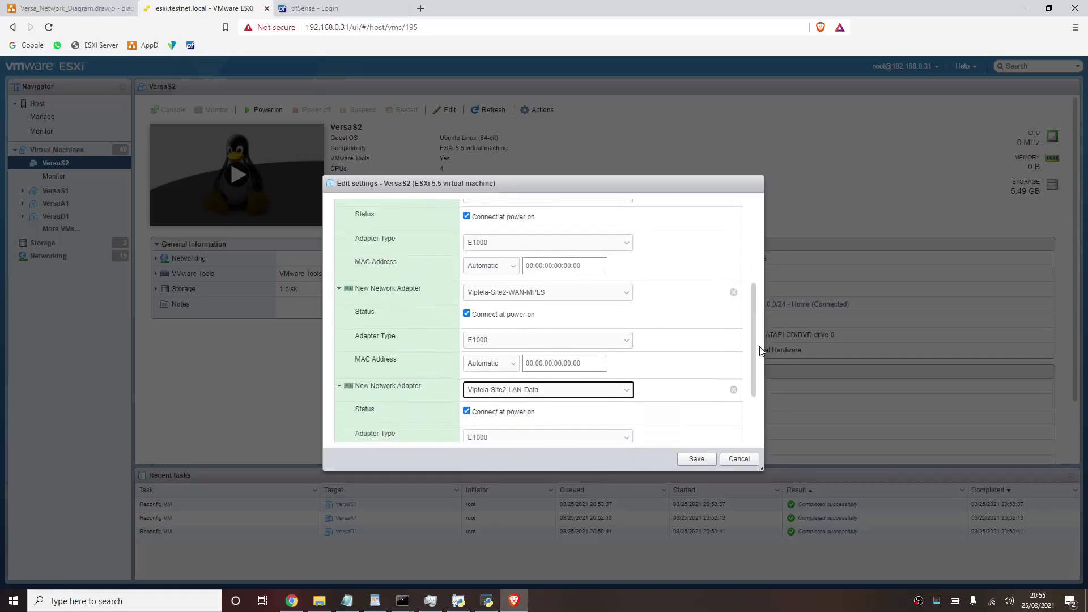
click(693, 459)
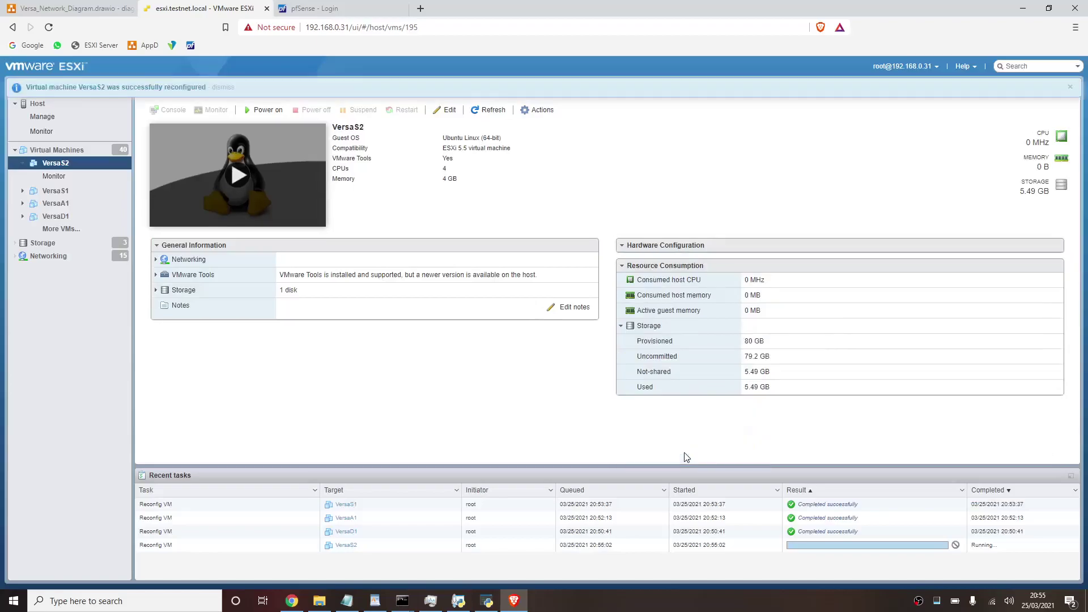
- Edit VersaS3's hardware and add three new network adapters
click(79, 151)
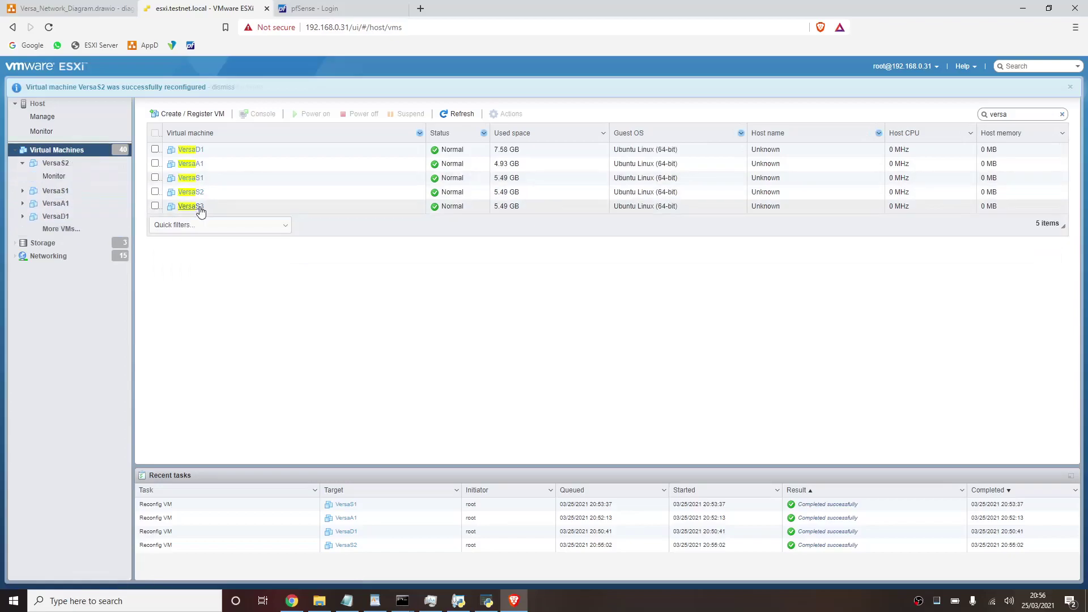
click(199, 207)
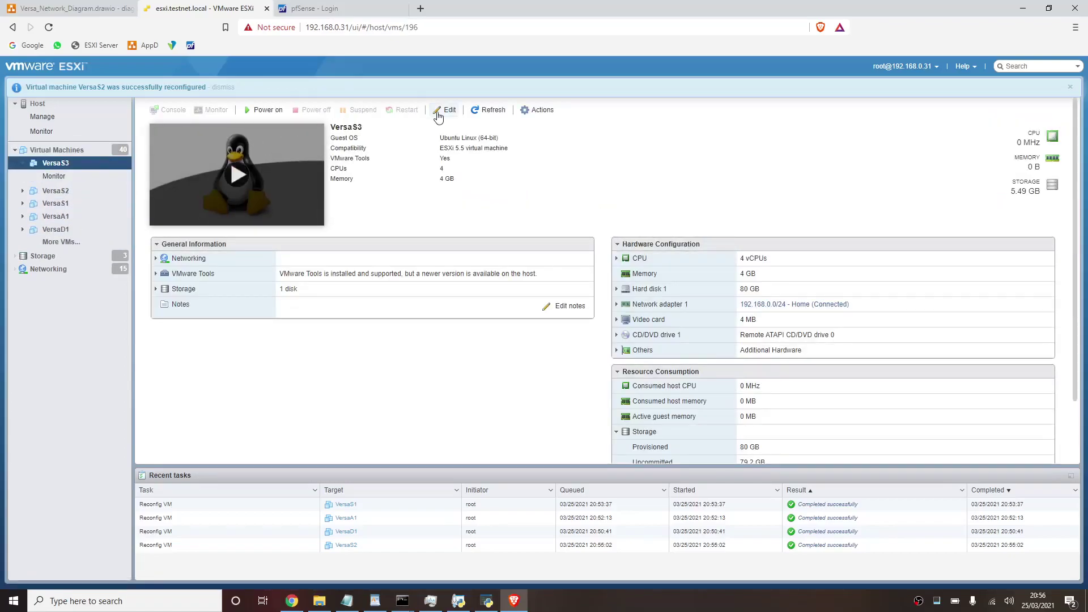
click(445, 110)
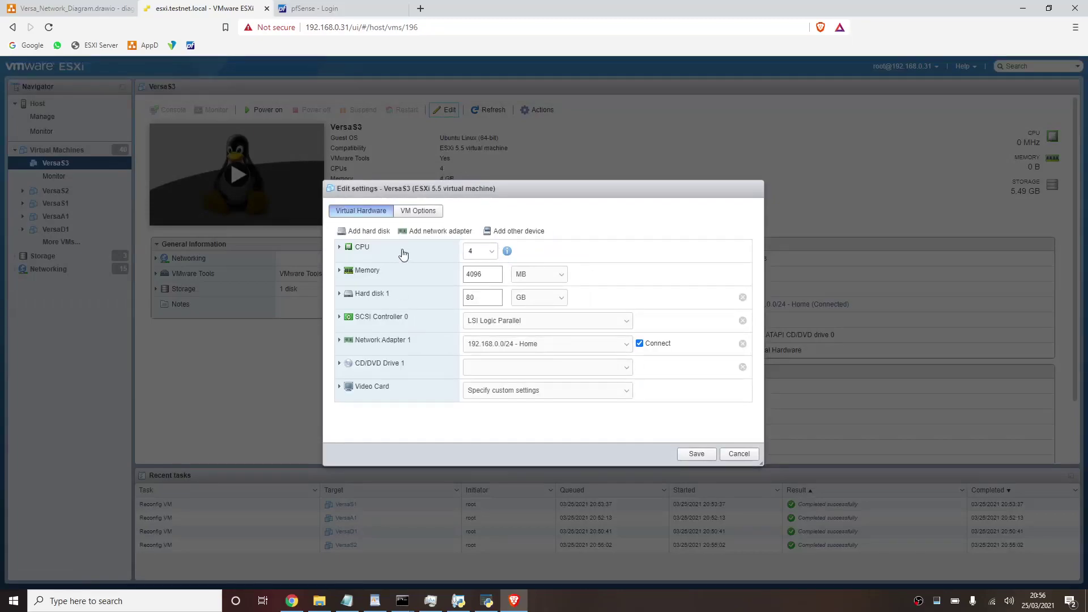
click(428, 232)
click(428, 233)
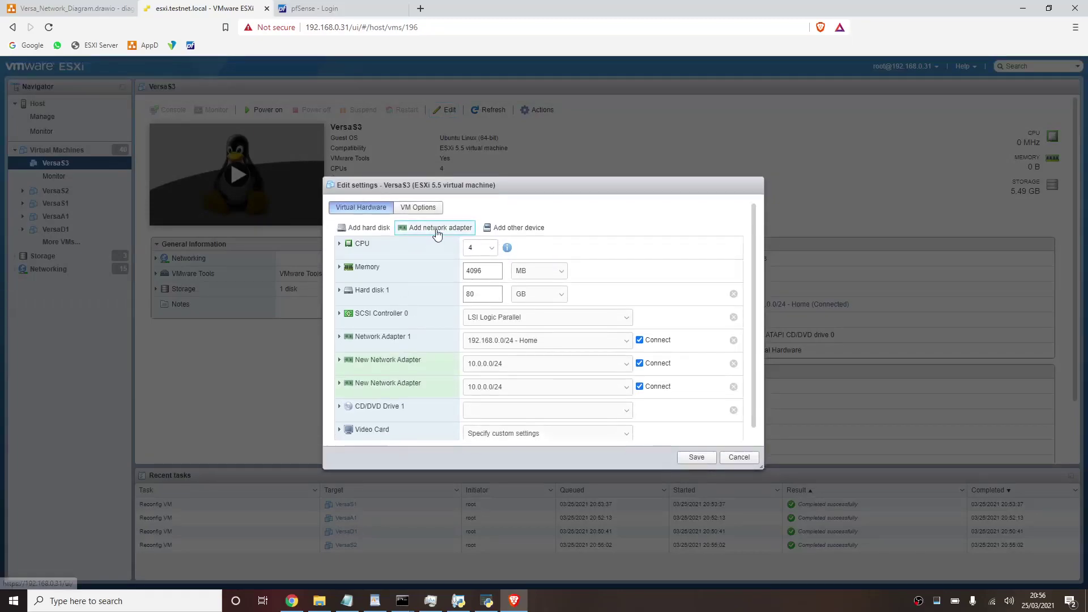
click(430, 230)
- Connect the three new adapters to Viptela-Site3-WAN-WWW, Viptela-Site3-WAN-MPLS and Viptela-Site3-LAN-Data
click(491, 363)
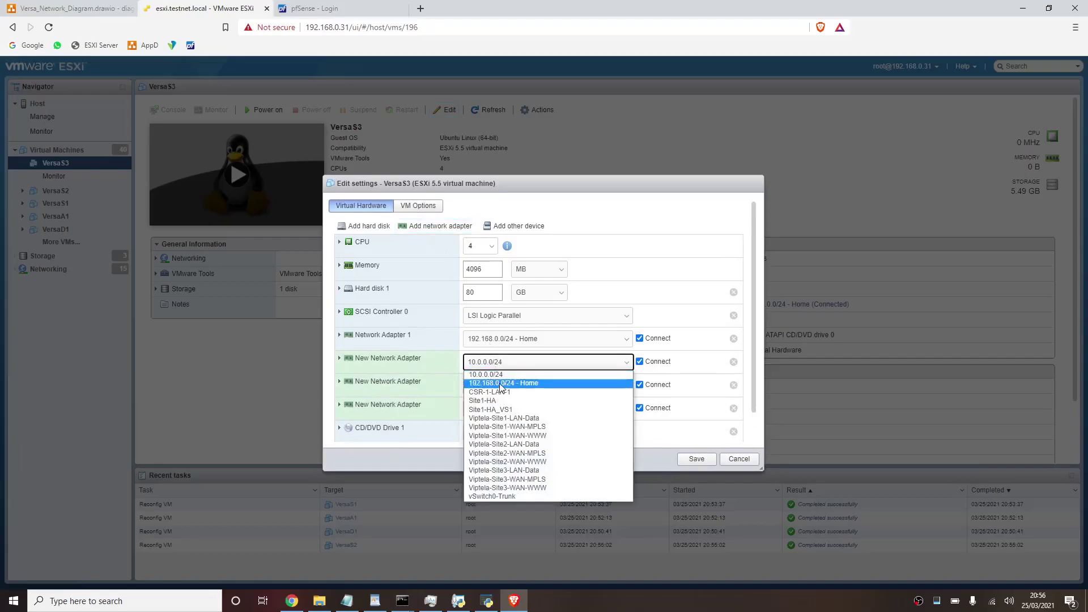
click(522, 491)
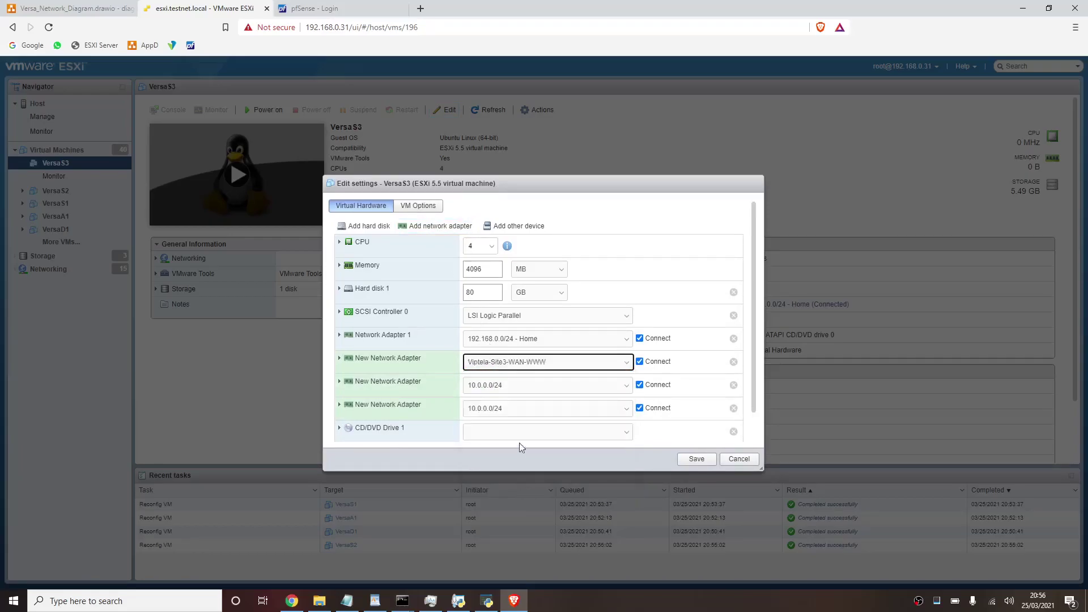
click(519, 386)
click(518, 503)
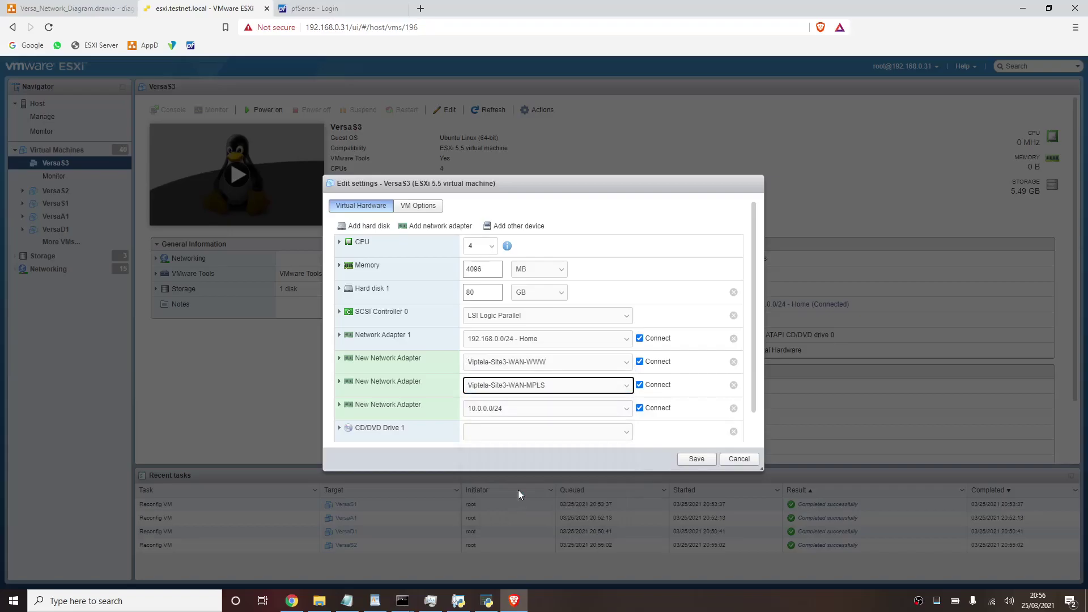
click(544, 420)
click(538, 515)
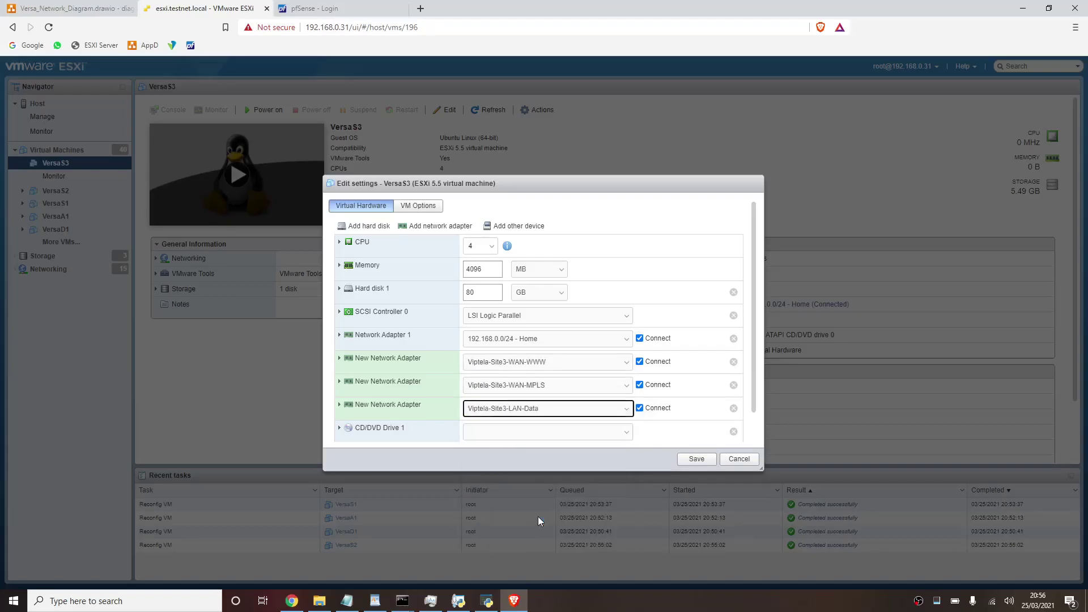
- Set the adapter type of the WWW, MPLS and LAN-Data adapters to E1000
click(339, 404)
click(339, 381)
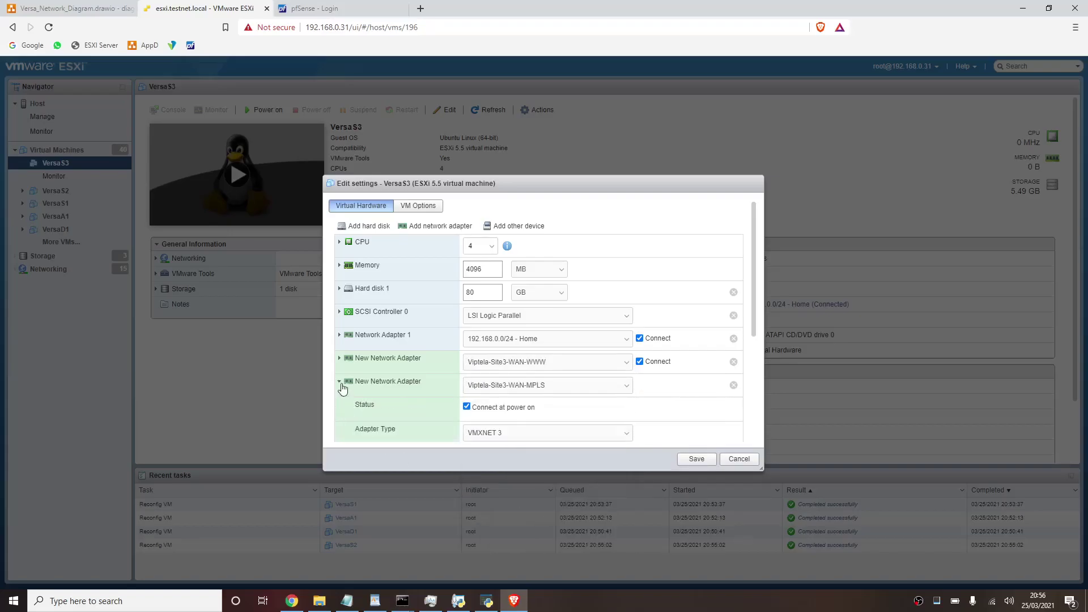
click(341, 360)
scroll(442, 369, down, 2)
click(526, 307)
click(526, 316)
click(498, 401)
click(491, 409)
scroll(491, 410, down, 2)
click(501, 386)
click(501, 399)
- Save VersaS3's adapter settings and return to the virtual machine list
scroll(501, 399, down, 1)
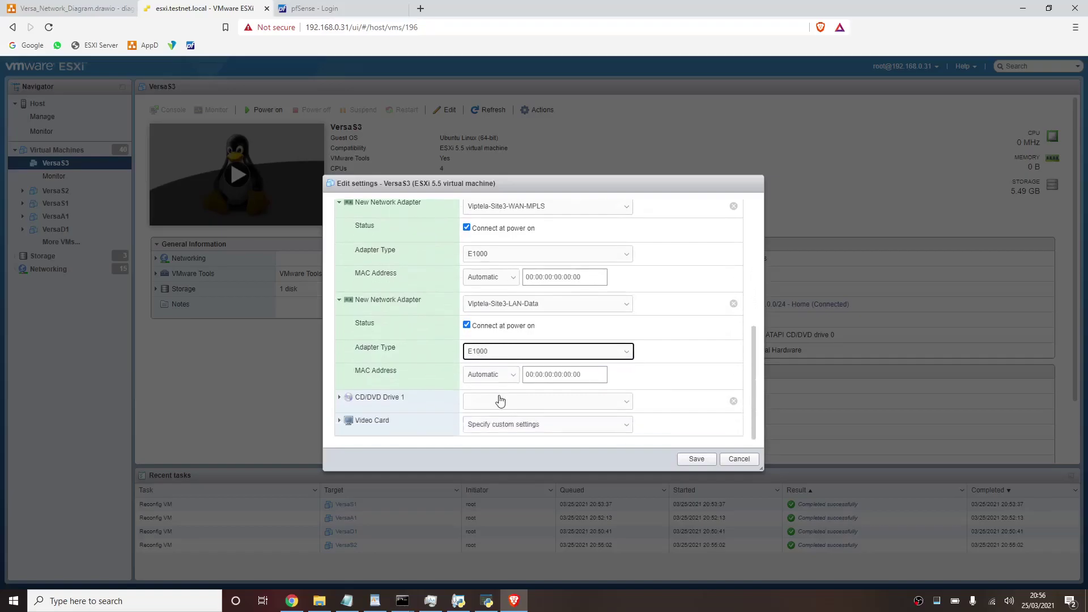
click(693, 460)
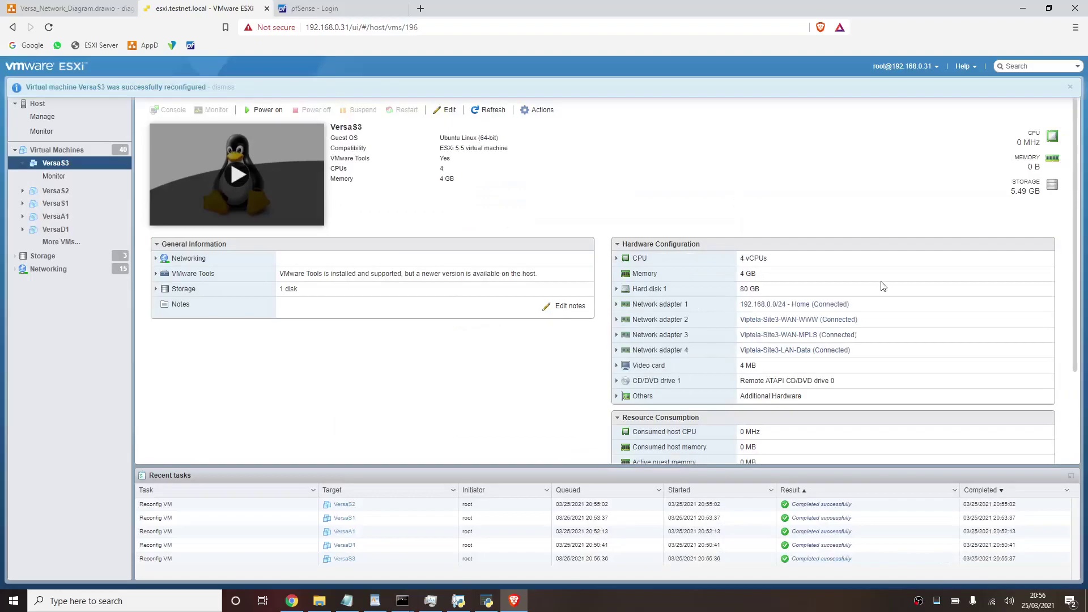
click(1071, 88)
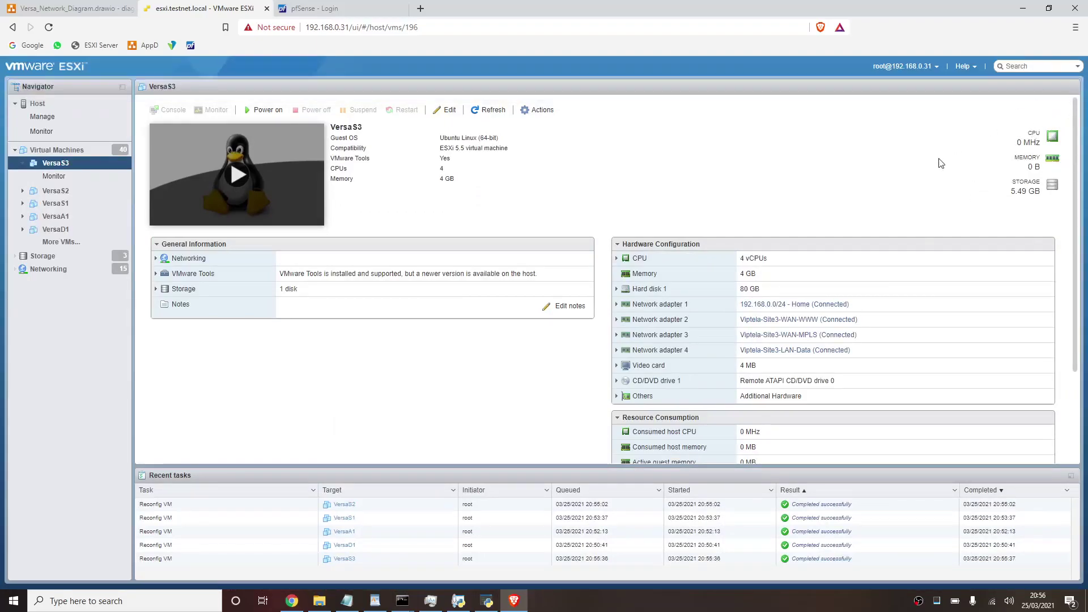
click(84, 248)
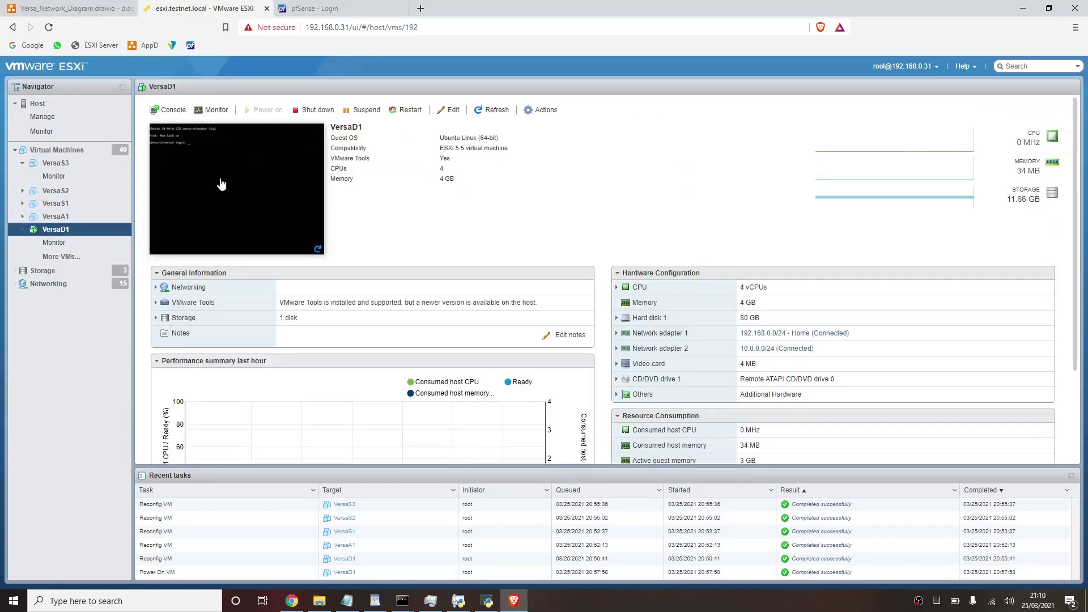
- Open VersaD1's console and log in with the admin account
click(219, 182)
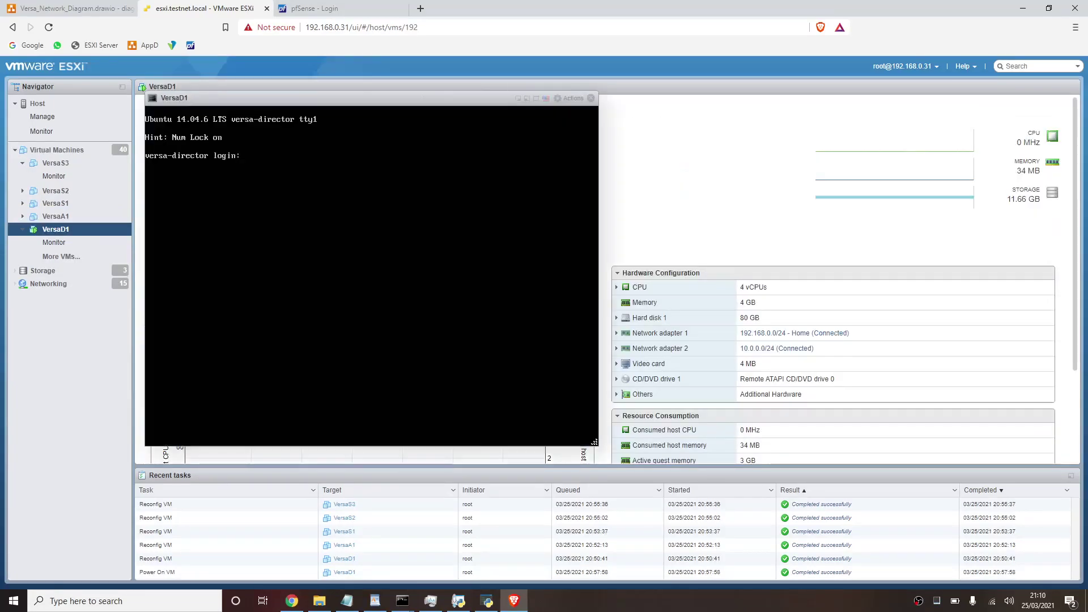
text(admin)
key(Return)
key(Return)
text(cd ..)
- Open etc/network/interfaces in vi with sudo, entering the sudo password
key(Return)
text(cd ..)
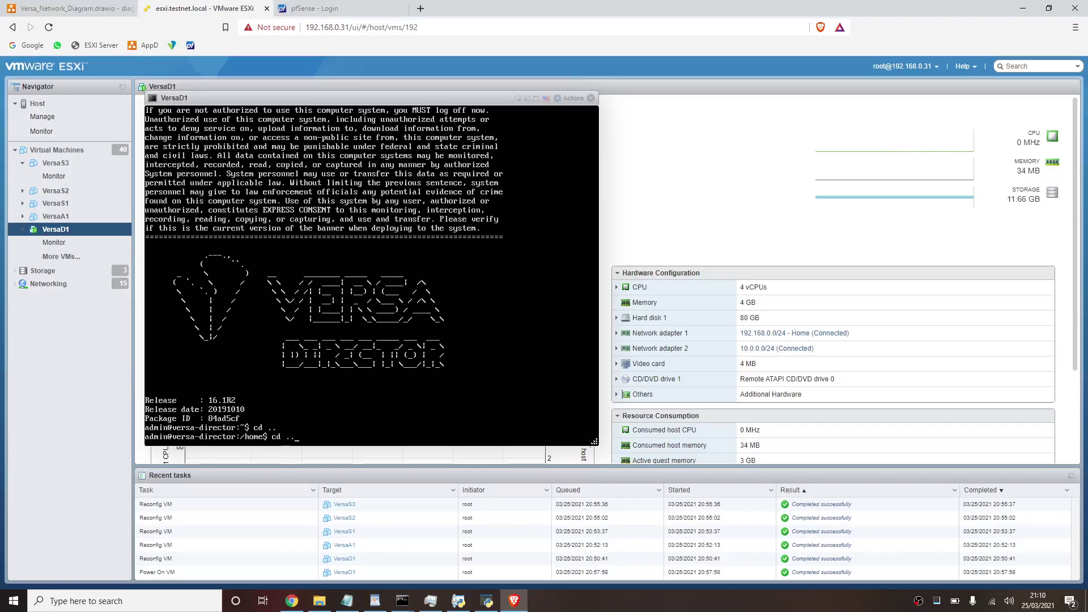
key(Return)
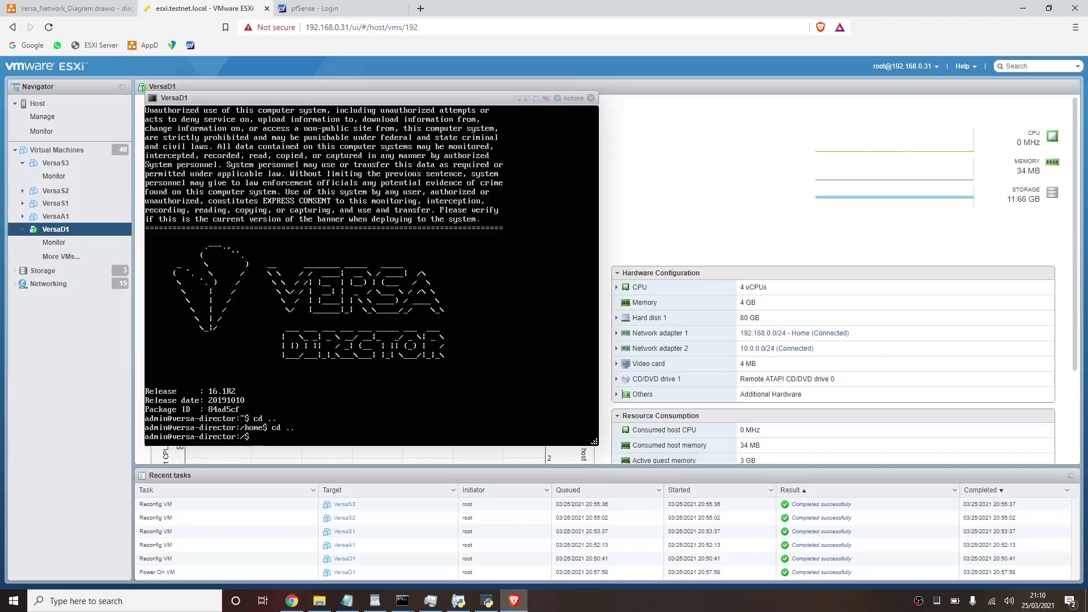
text(sudo vi)
text( etc/nte)
text(network)
text(/interfaces)
key(Return)
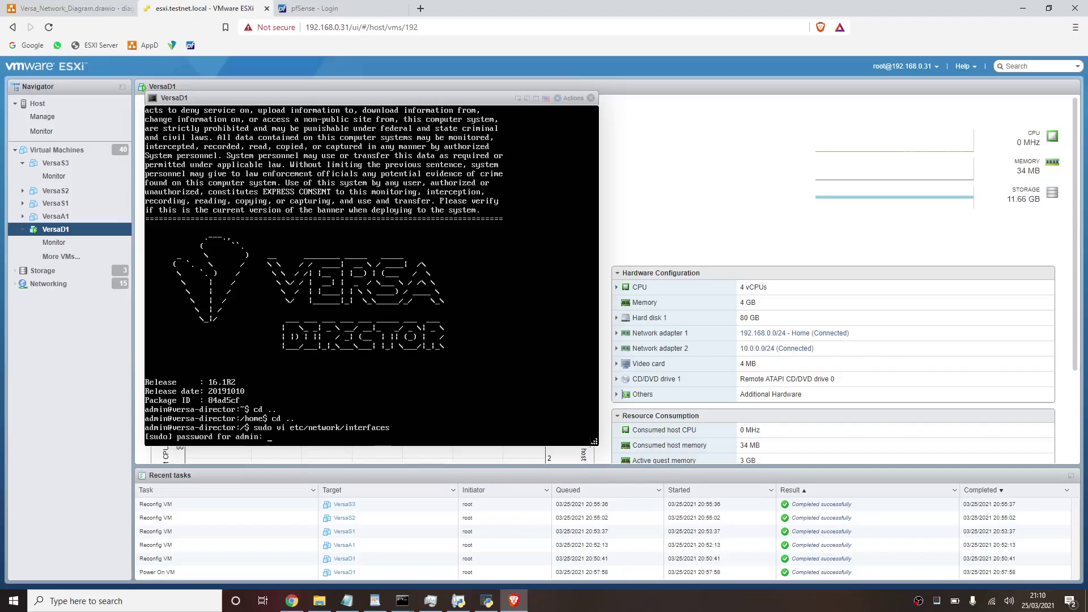
key(Return)
- Change the eth0 line from dhcp to static and start a new line beneath it
key(Down)
key(Down)
key(Down)
key(Down)
key(Down)
key(Down)
key(Down)
key(Down)
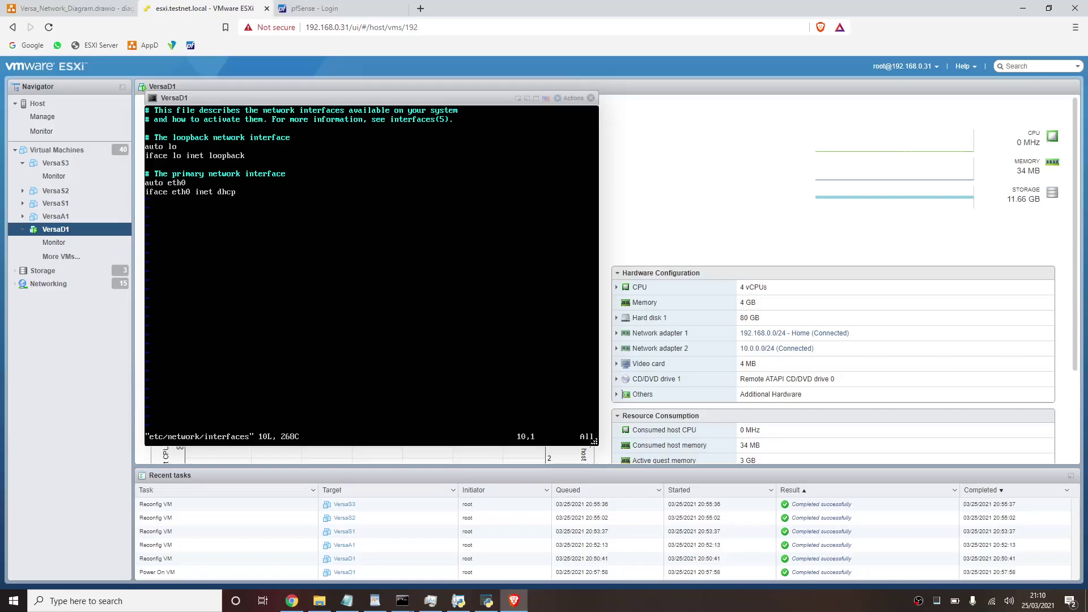
key(Right)
key(Right)
key(Right)
key(Right)
key(Right)
key(Right)
key(Right)
key(Right)
key(Right)
key(Right)
key(Right)
key(Right)
key(Right)
key(Right)
key(i)
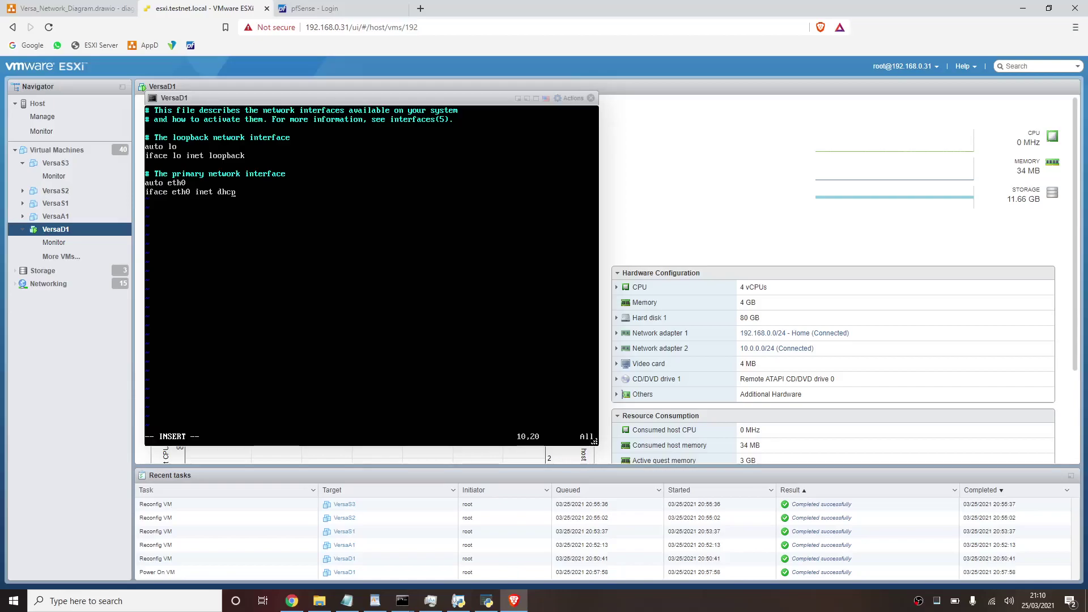
key(BackSpace)
key(BackSpace)
key(BackSpace)
key(BackSpace)
text(ststtic)
key(BackSpace)
key(BackSpace)
key(BackSpace)
key(BackSpace)
key(BackSpace)
text(atic)
key(Return)
click(89, 13)
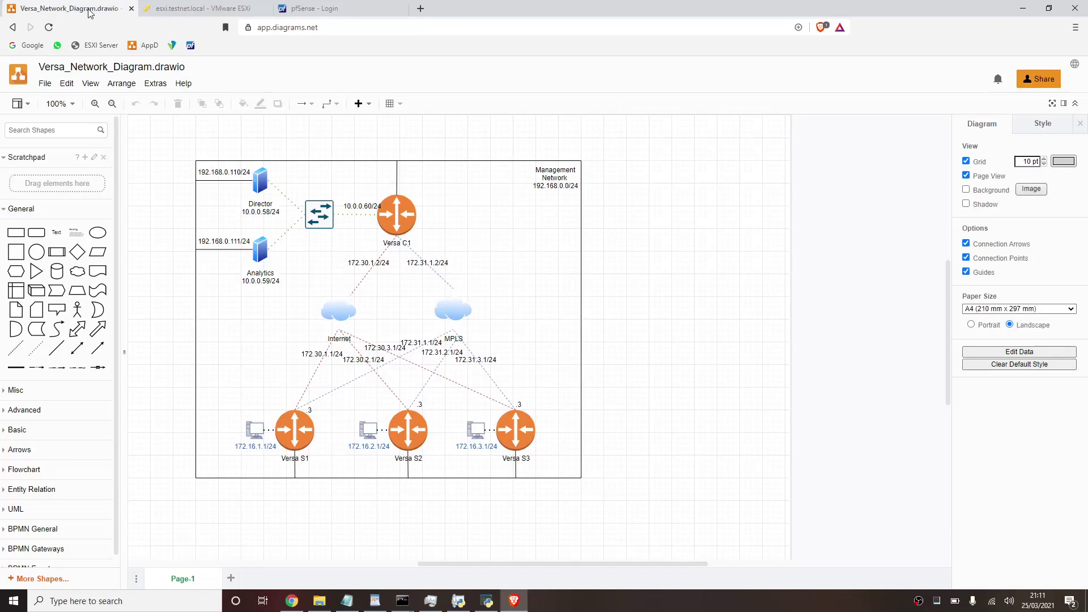
click(182, 8)
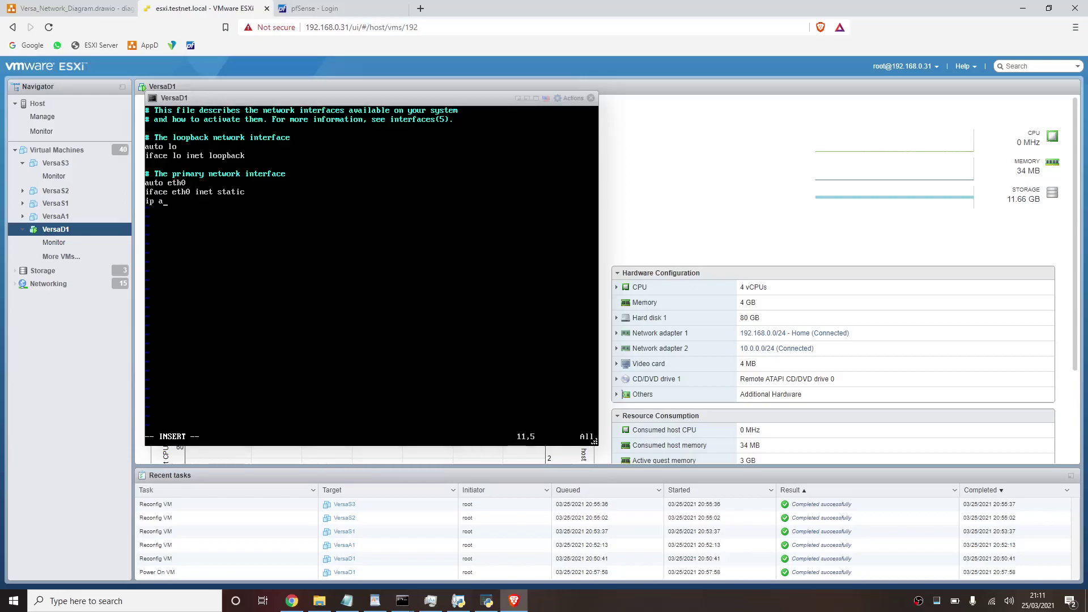
- Add eth0 address 10.0.0.50, netmask 255.255.255.0, and a post-up route to 10.0.0.0/8 via 10.0.0.60
key(BackSpace)
key(BackSpace)
key(BackSpace)
text(address)
text( 10.0.)
text(0.50 )
text(network)
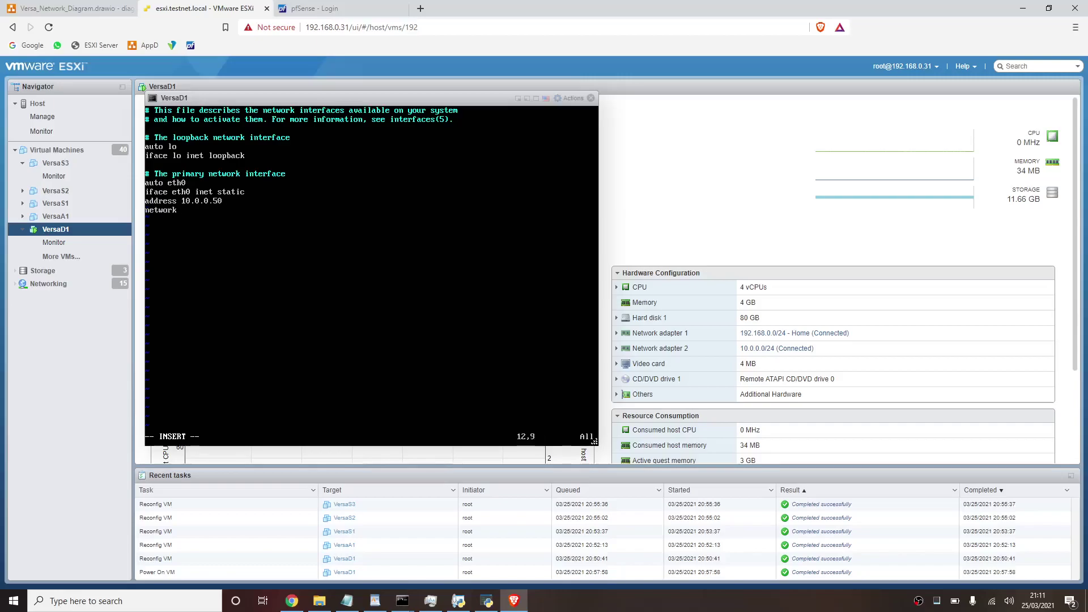
key(BackSpace)
key(BackSpace)
key(BackSpace)
text(mask 255.)
text(255.255.0 )
text(po)
text(st-up route)
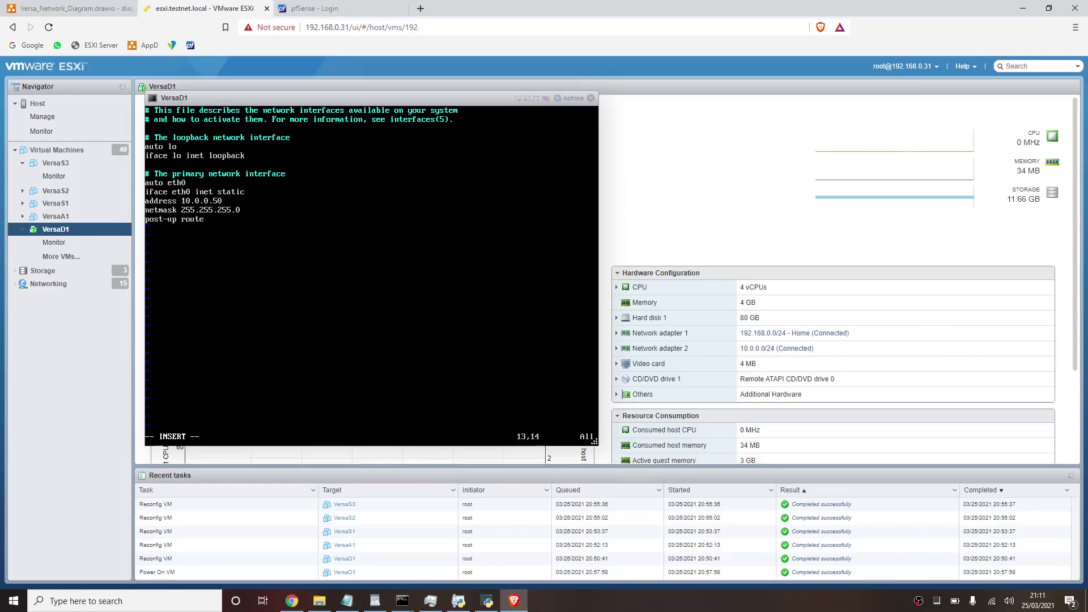
text( add -net 10.0.0.0 netmask 255)
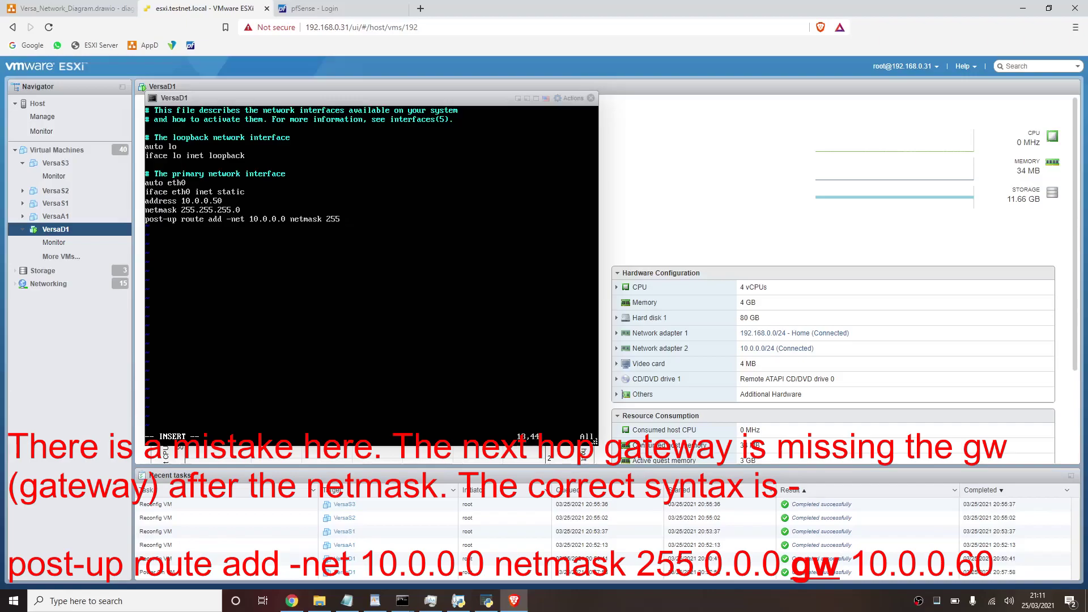
text(.0.0.0.)
key(BackSpace)
text(10.0.0.60)
click(46, 8)
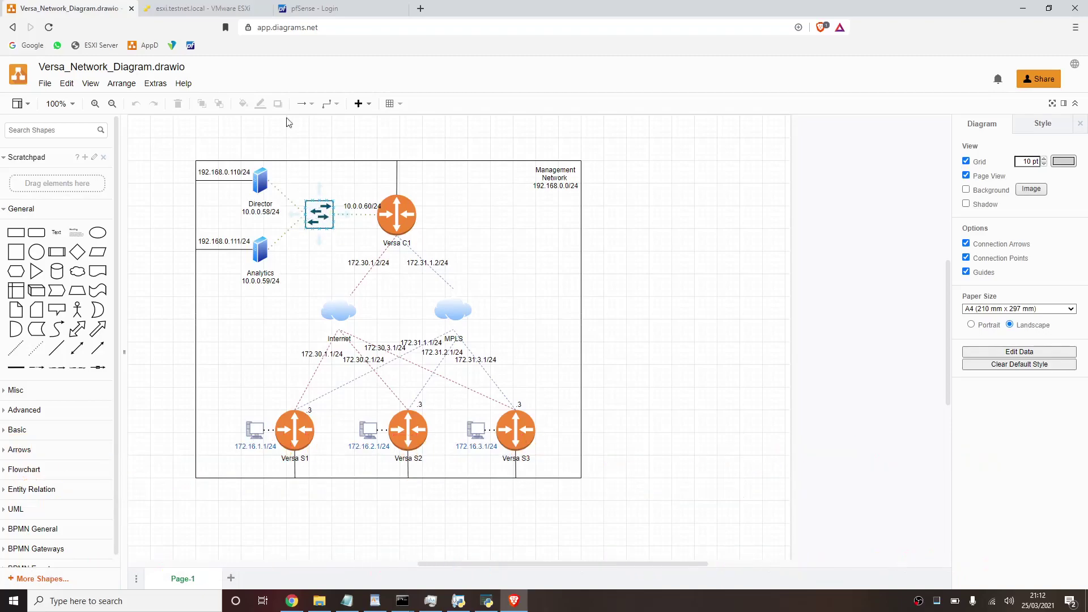
click(235, 7)
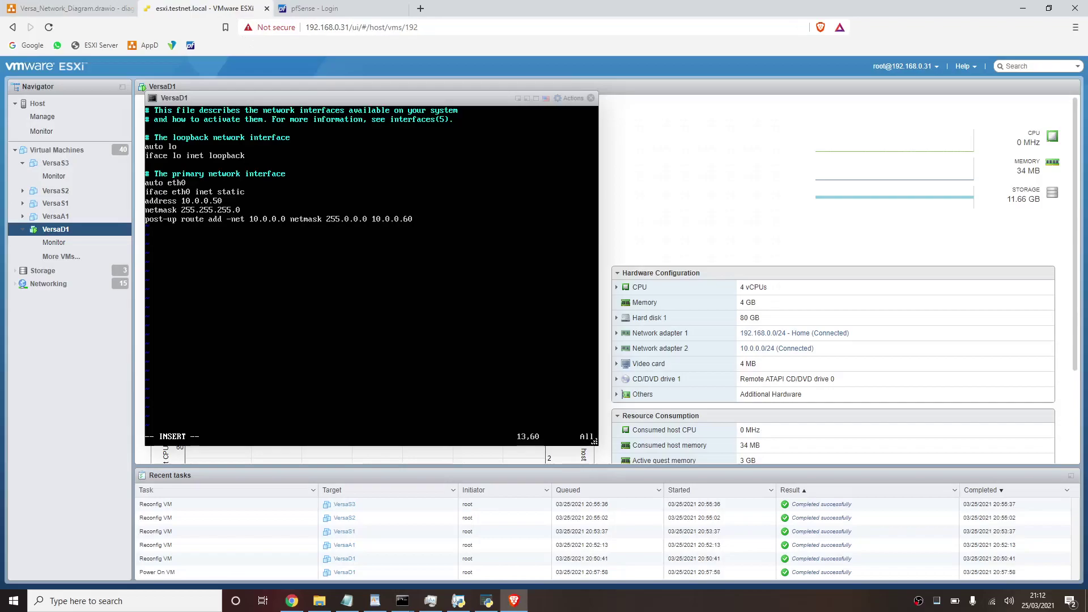
- Add a static eth1 entry: 192.168.0.110, netmask 255.255.255.0, gateway 192.168.0.1, then enter :wq
key(Return)
text(auto eth1)
key(Return)
text(iface eth1 inet static)
key(Return)
text(address )
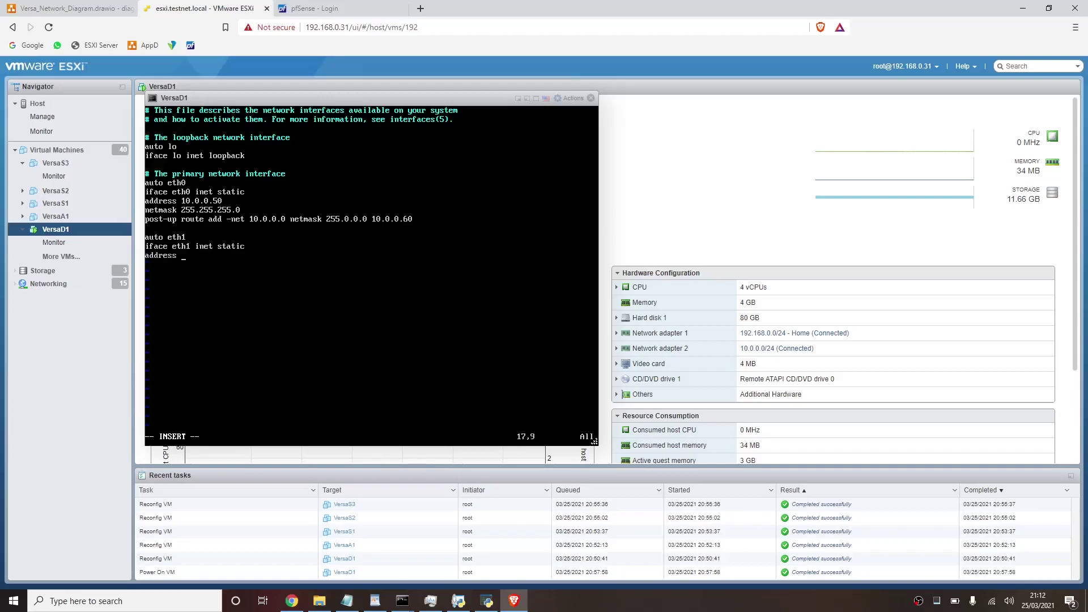
text(192.168.0.110 )
text(netm)
text(ask 255.255.2)
text(55.0 )
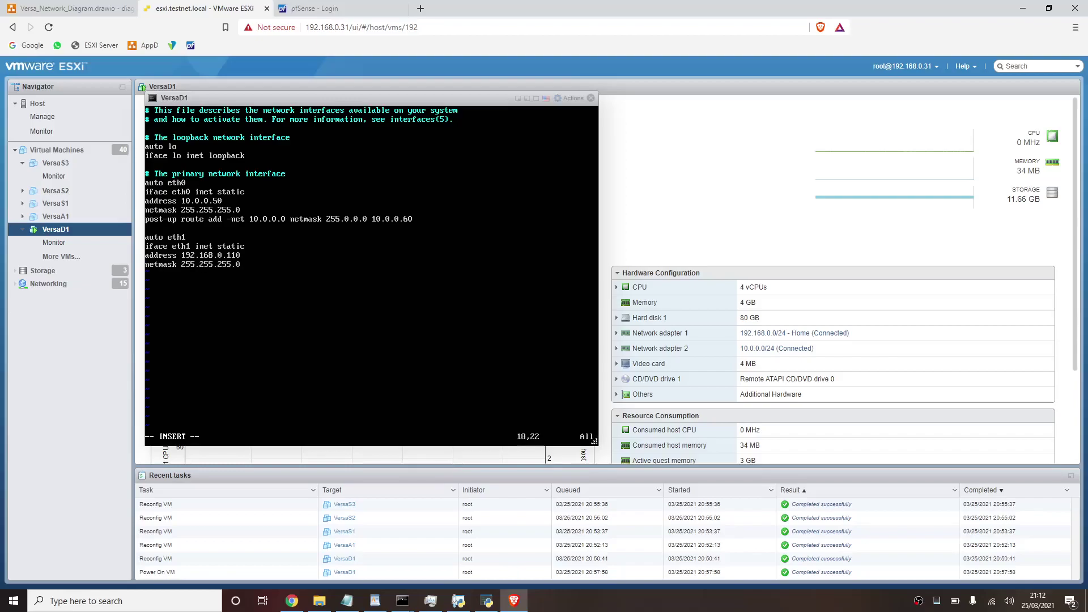
text(gateway 192.168.0.1)
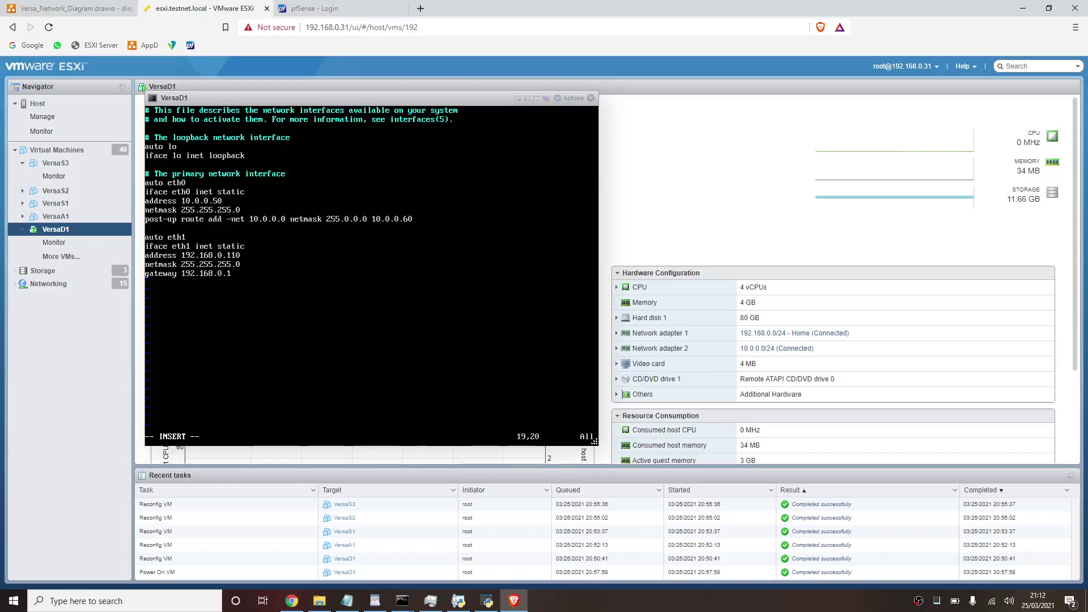
click(50, 9)
key(Escape)
text(:wq!)
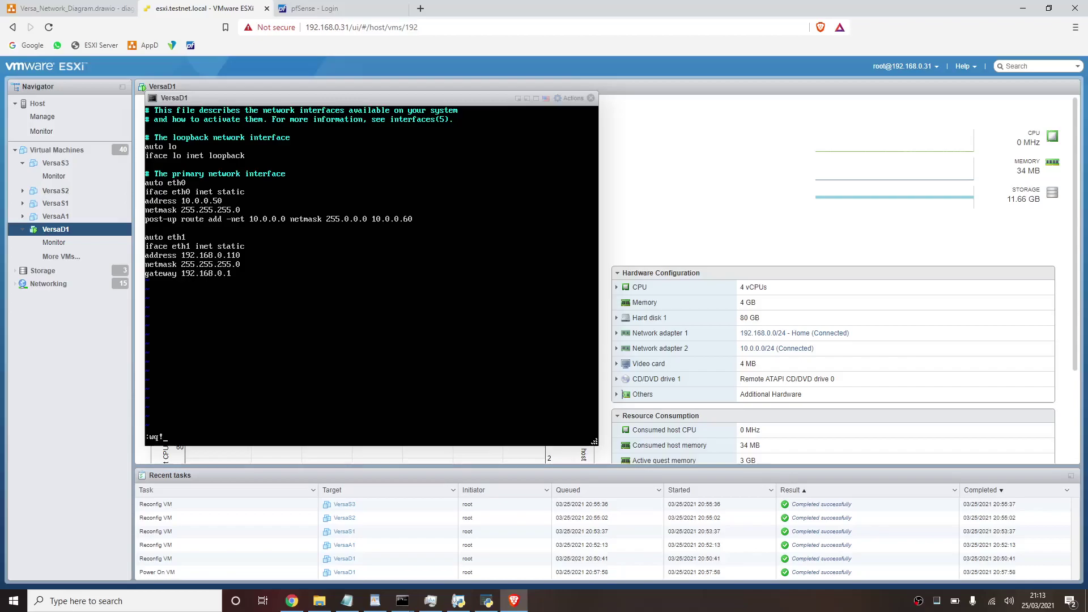
- Save the interfaces file, check ifconfig, and take eth0 and eth1 down with sudo ifdown
key(Return)
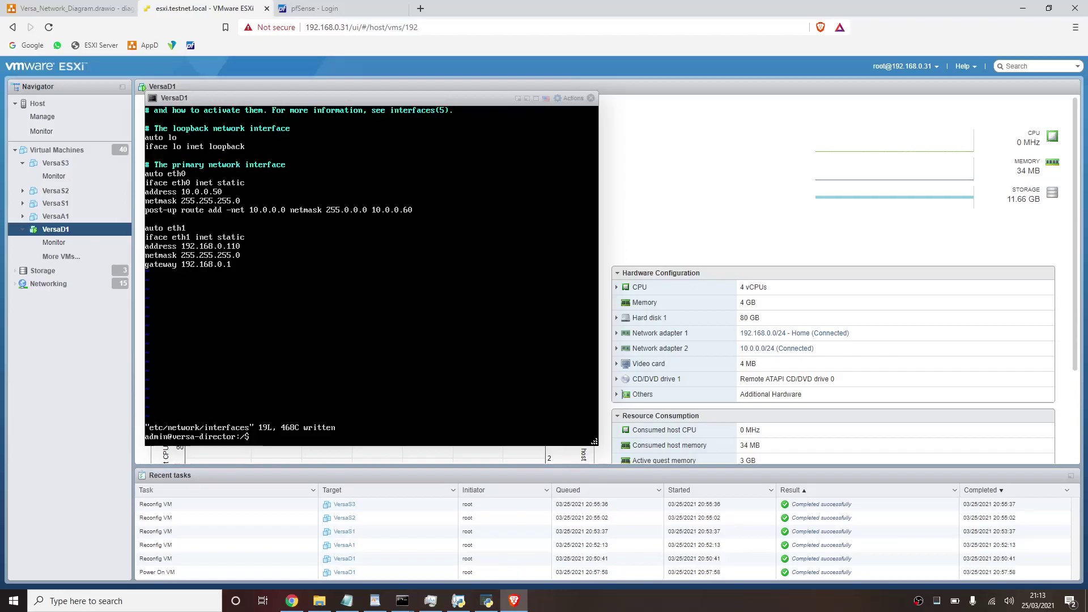
text(ifconfig)
key(Return)
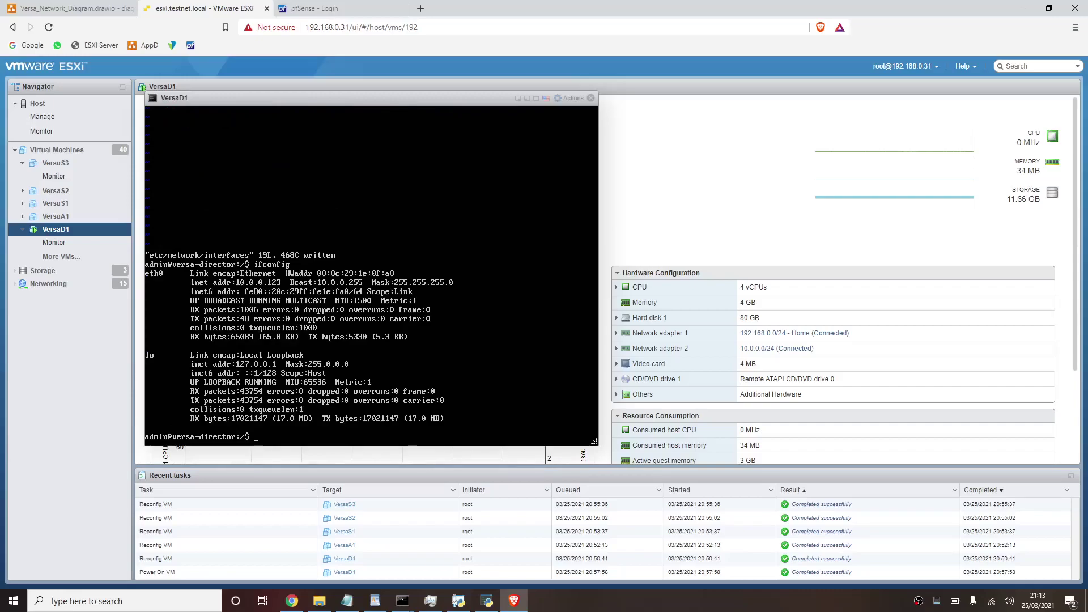
text(sudo ifdown eth0)
key(Return)
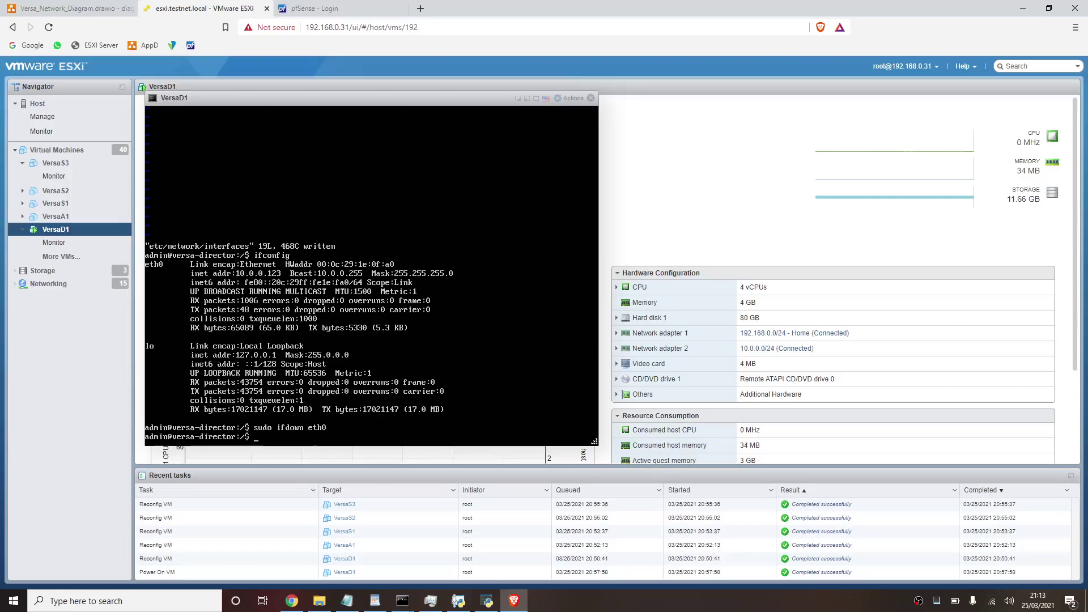
key(Up)
key(BackSpace)
text(1)
key(Return)
- Bring eth1 and eth0 back up and verify the new addresses with ifconfig
key(Up)
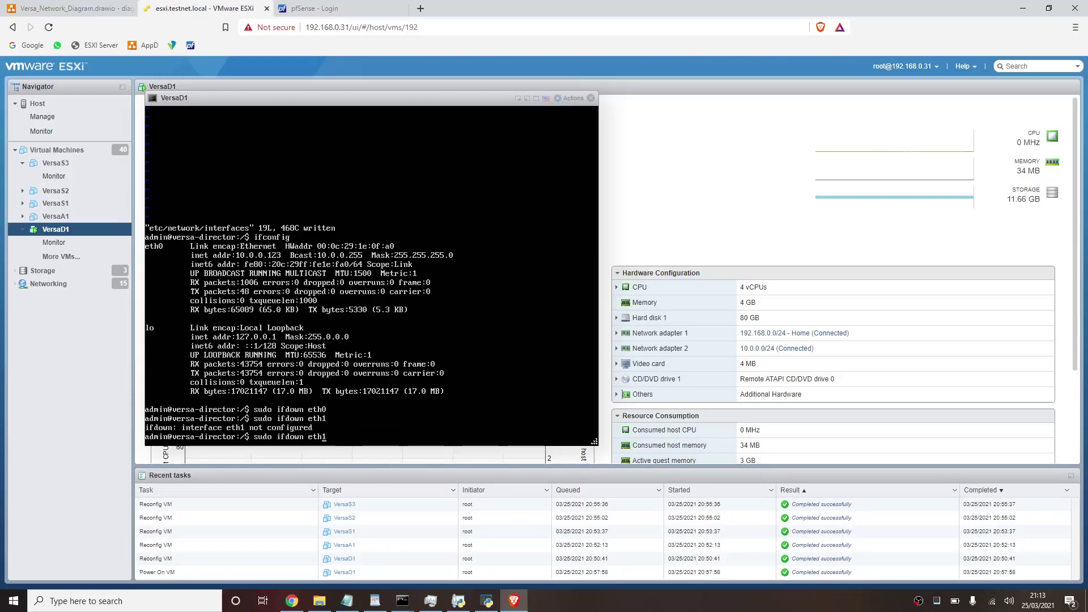
key(Left)
key(BackSpace)
key(BackSpace)
key(BackSpace)
key(BackSpace)
text(up)
key(Return)
key(Up)
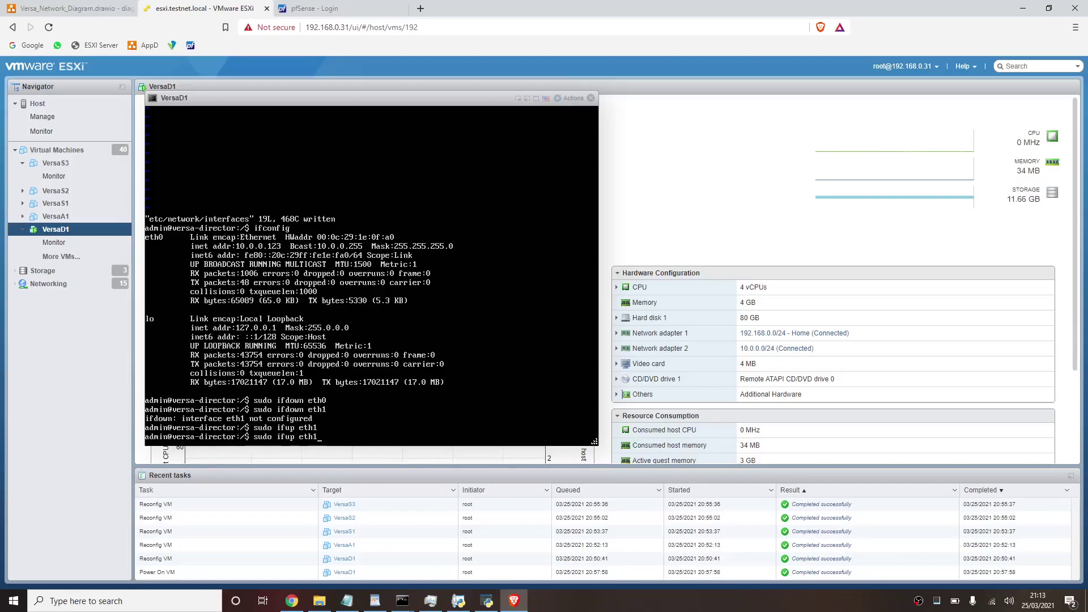
text(0)
key(Return)
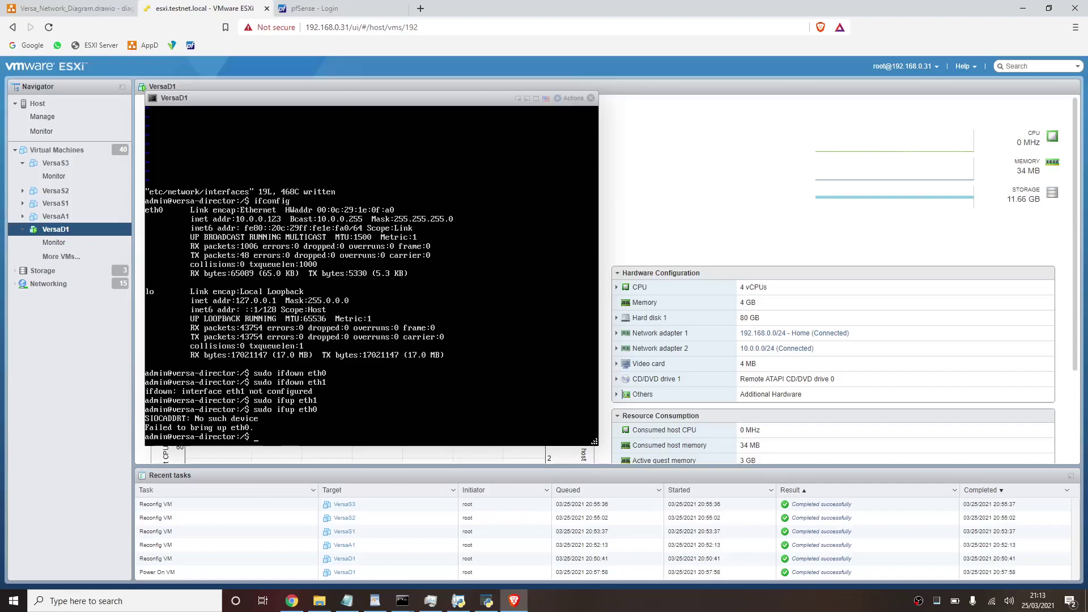
text(ifconfig)
key(Return)
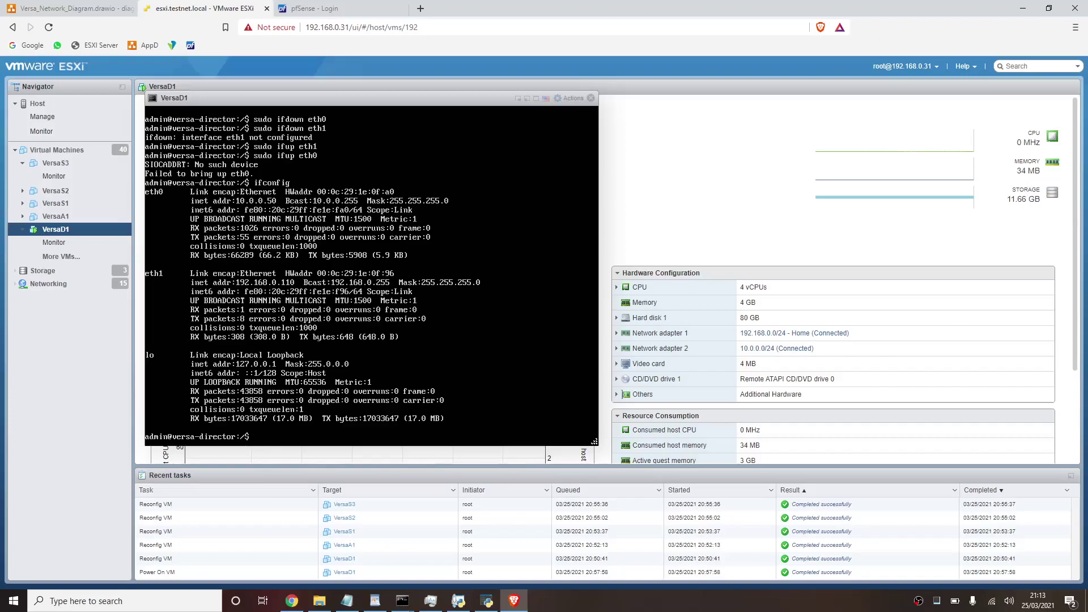
- Browse to 192.168.0.110 in a new browser tab
click(424, 9)
text(192.168.0.11)
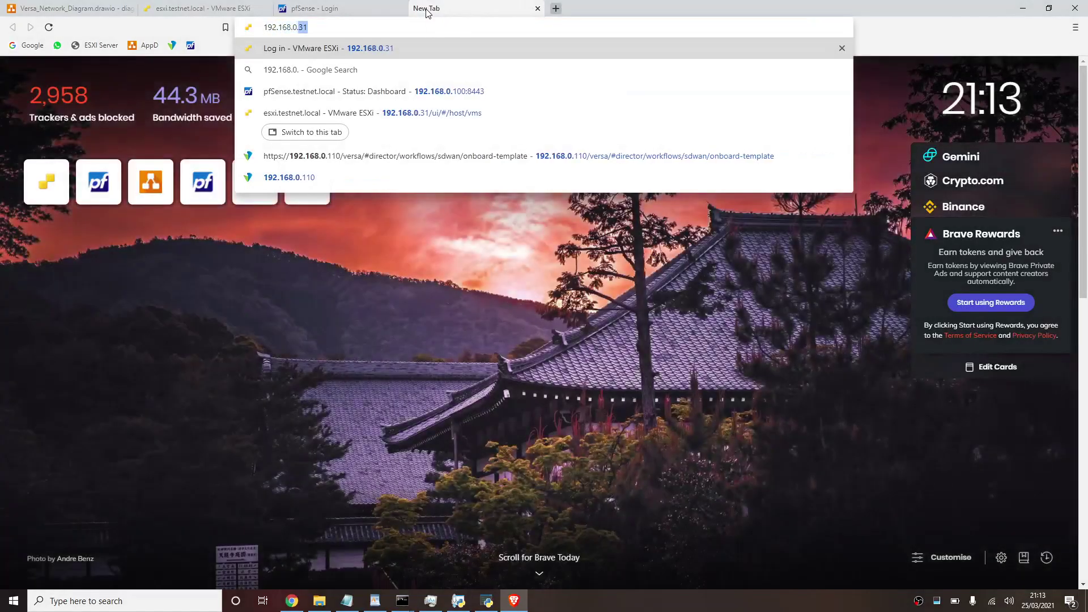
text(0)
key(Return)
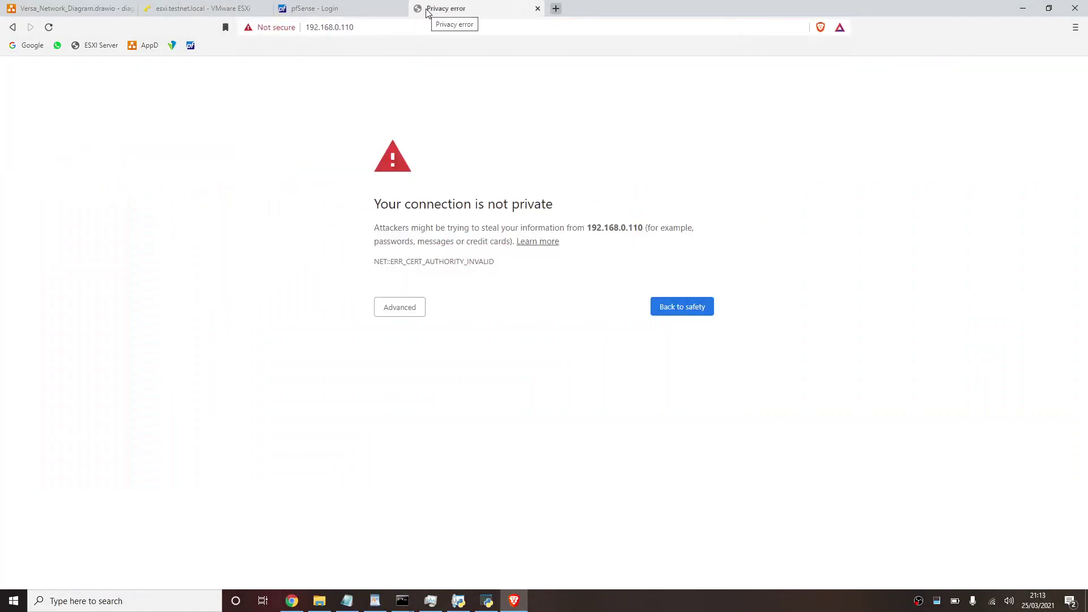
- Proceed past the certificate warning to the Versa Director login page, then close that tab
click(397, 309)
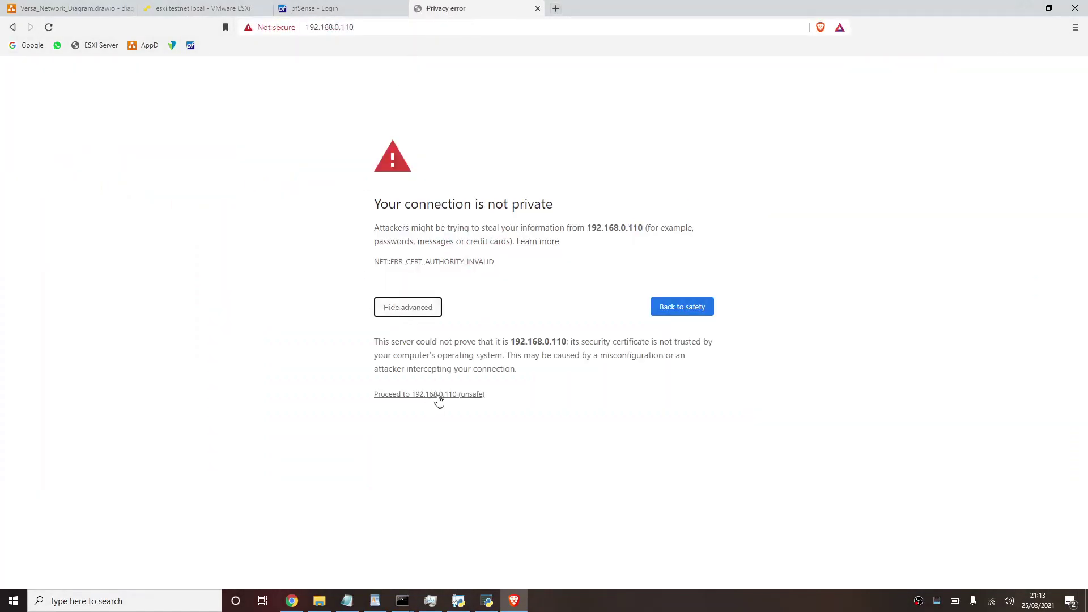
click(440, 397)
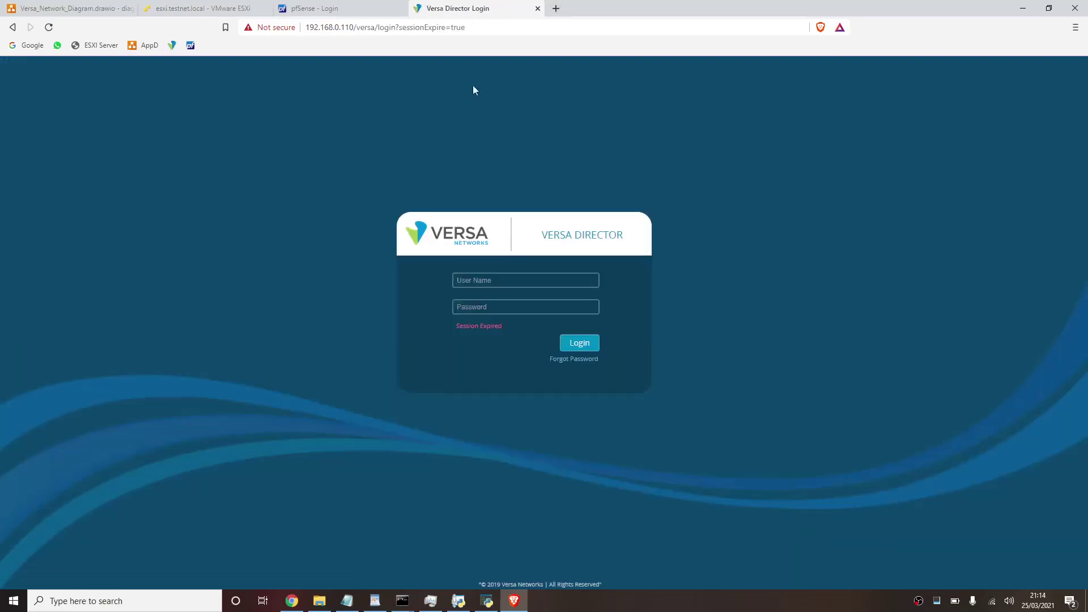
click(536, 9)
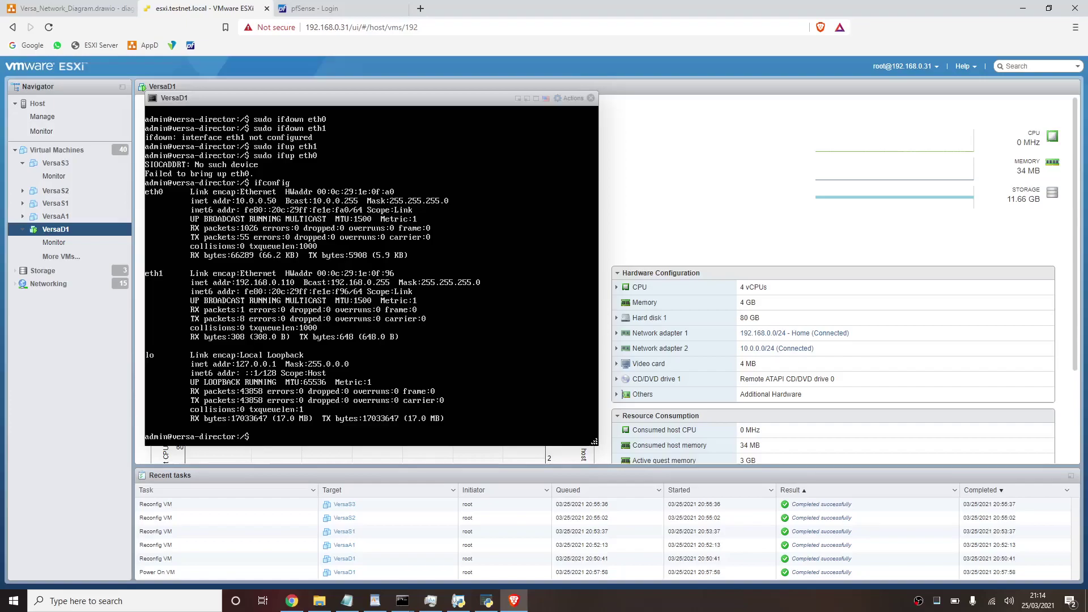
- List the root directory and change into /opt
text(cd)
key(BackSpace)
key(BackSpace)
key(BackSpace)
text(ls)
key(Return)
text(cd opy)
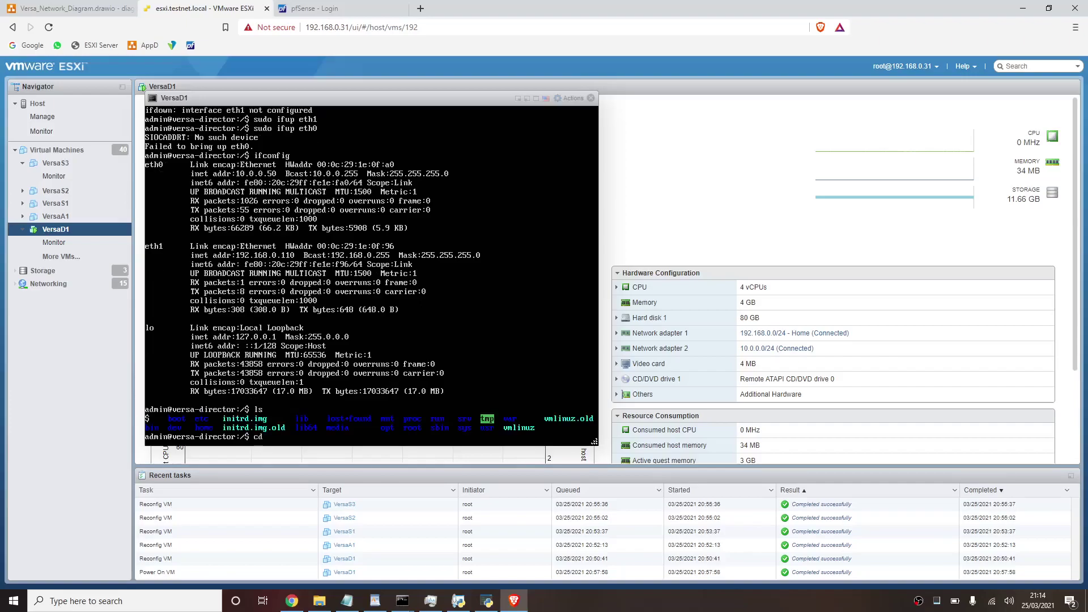
key(BackSpace)
text(t)
key(Return)
- Move into /opt/versa/vnms/scripts and list its scripts
text(cd)
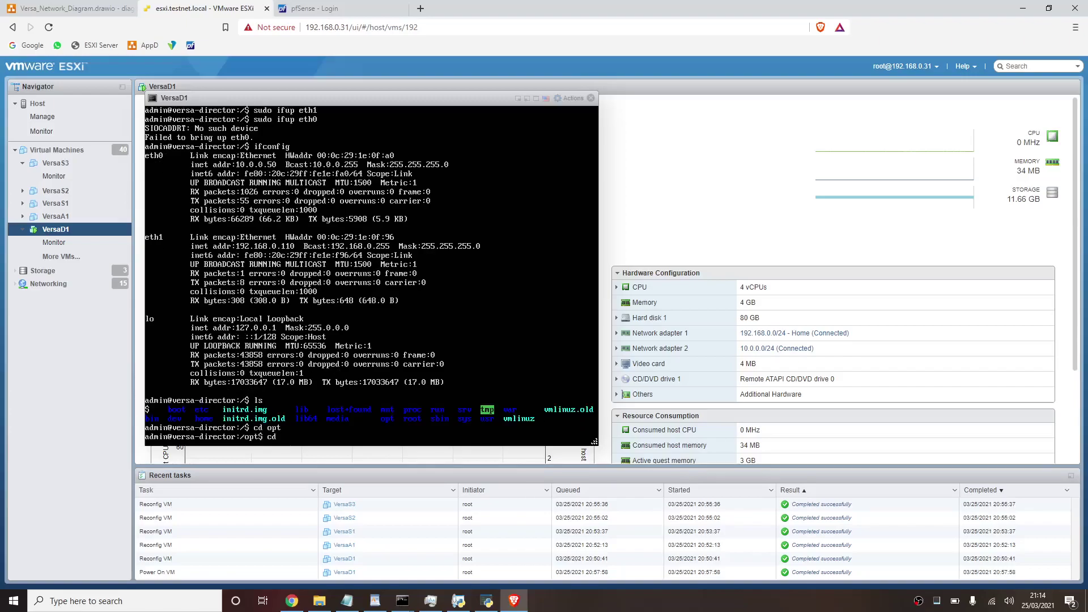
text(s)
key(Return)
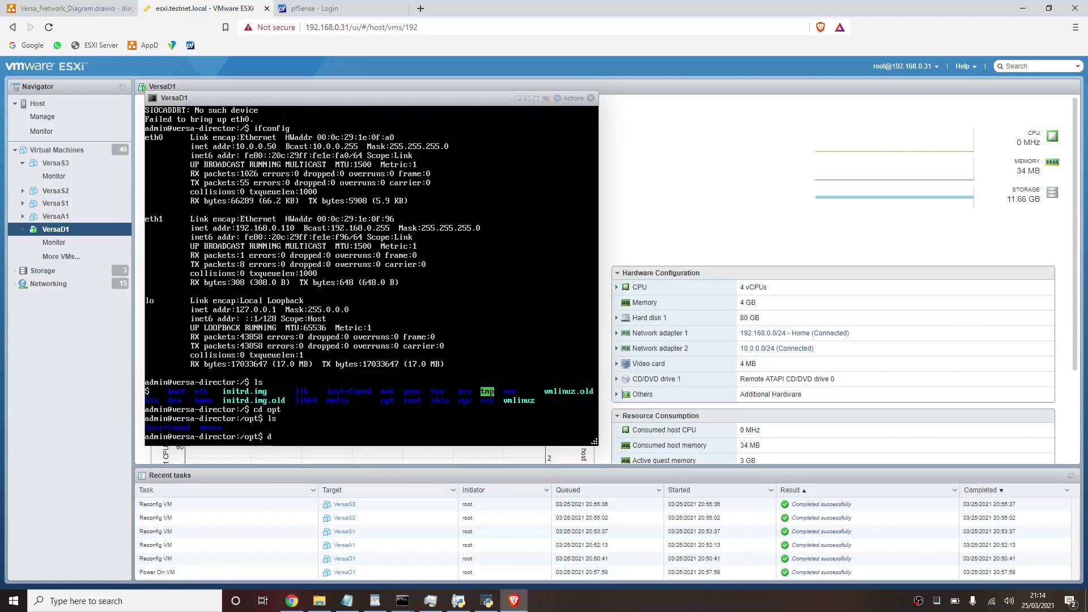
text(cd versa)
key(Return)
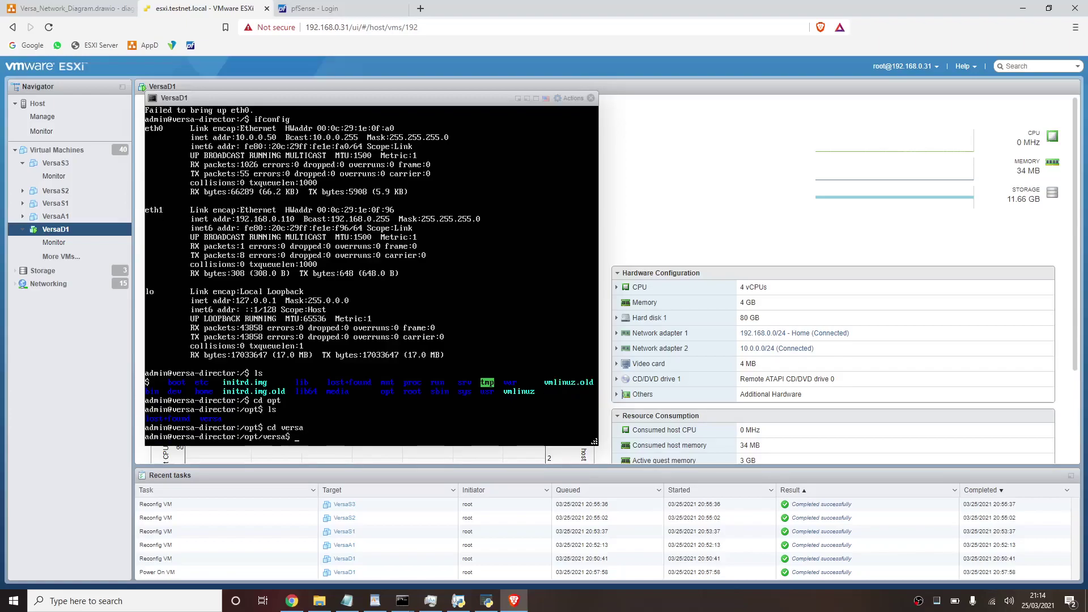
text(cd v)
key(Tab)
key(Return)
text(cd s)
key(Tab)
key(Return)
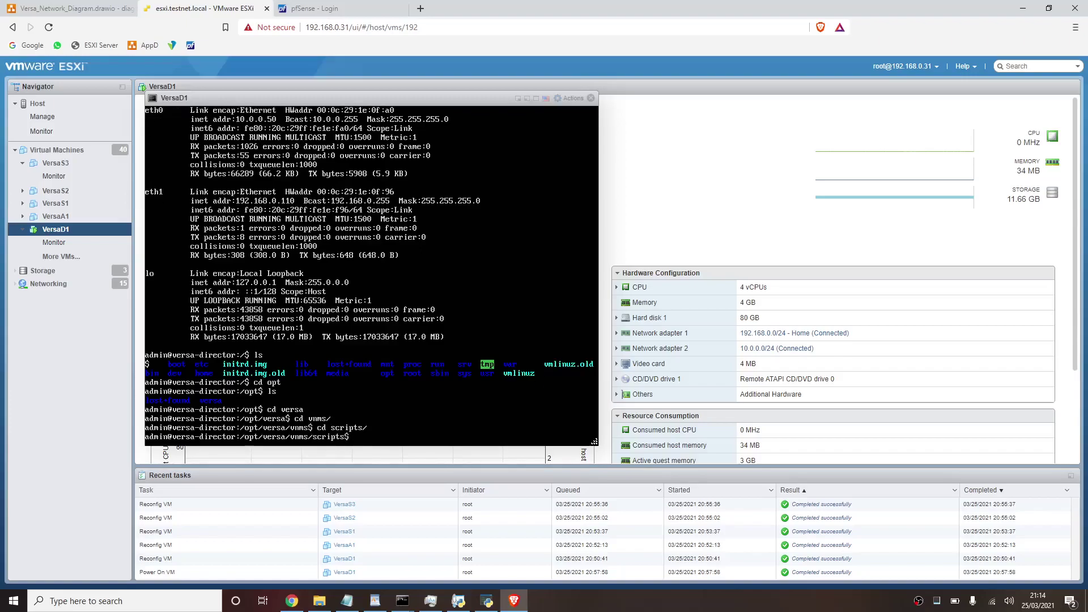
text(ls)
key(Return)
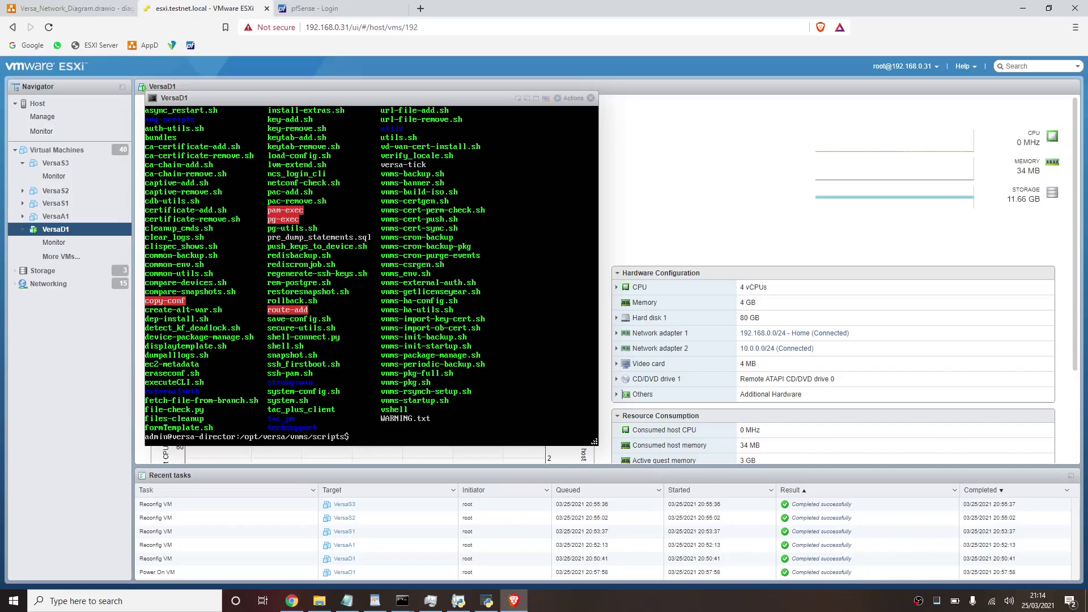
- Run sudo ./vnms-startup.sh and answer y to enter setup
text(set)
key(Tab)
key(Tab)
key(Tab)
key(Tab)
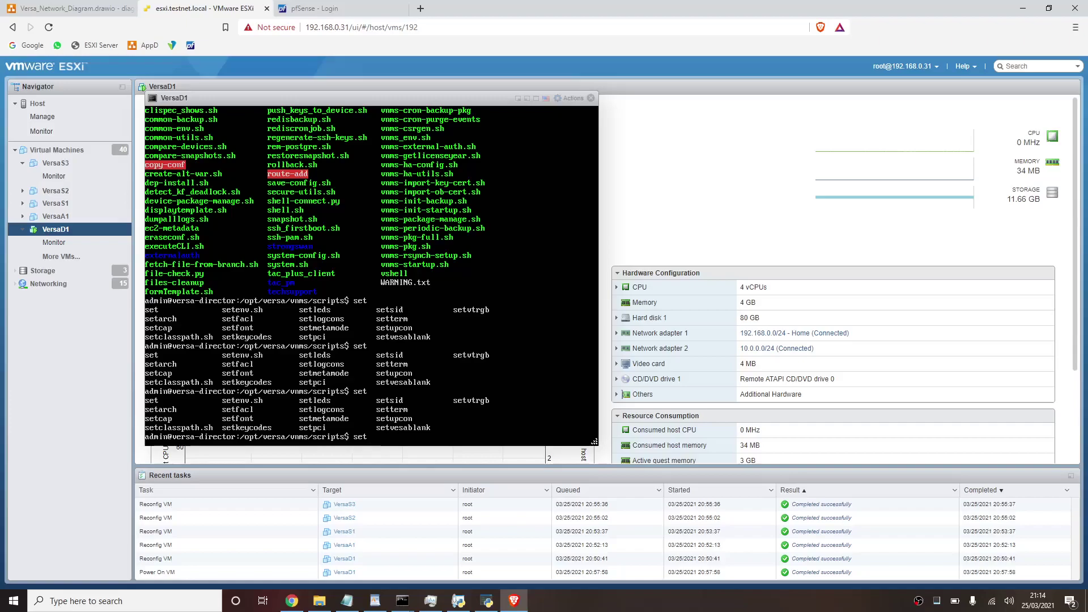
key(BackSpace)
key(BackSpace)
key(BackSpace)
text(sudo ./vnms)
key(Tab)
key(Tab)
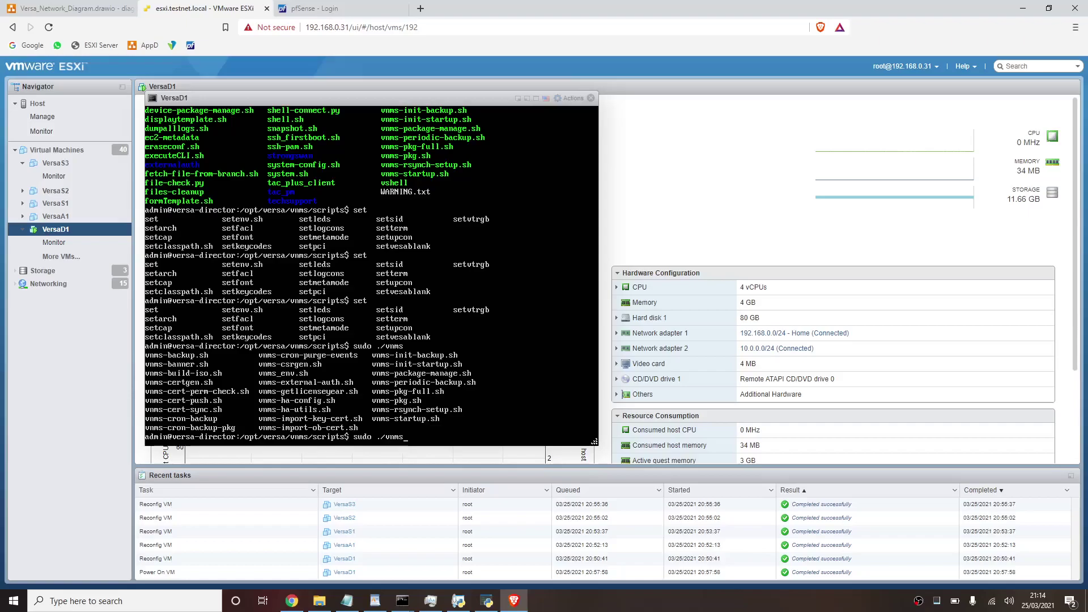
text(-s)
key(Tab)
key(Return)
text(y)
key(Return)
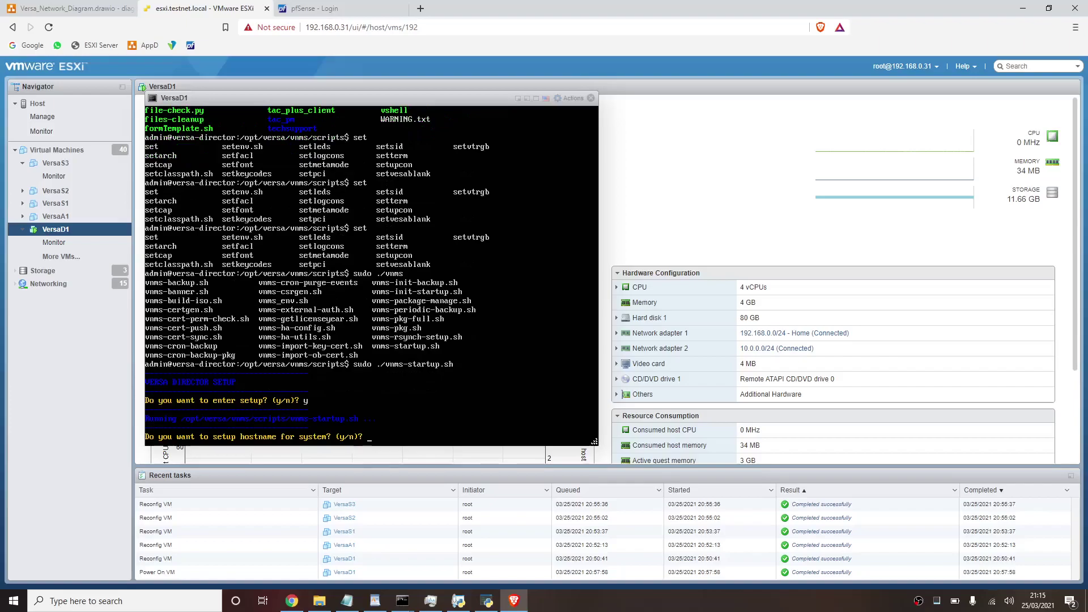
- Confirm hostname setup and set the director's hostname to versad1
text(y)
key(Return)
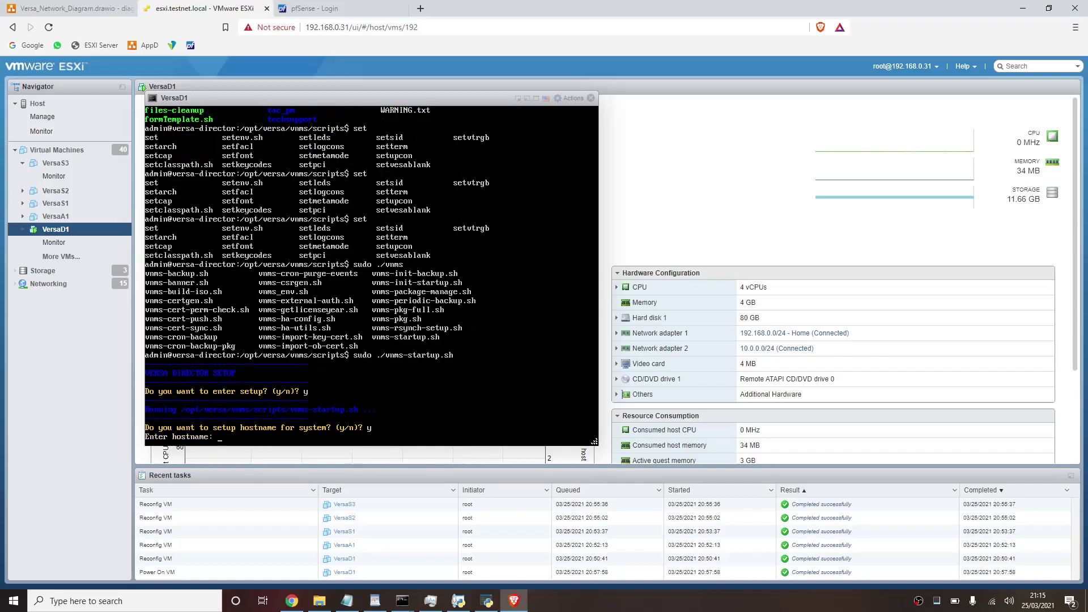
text(versad1)
key(Return)
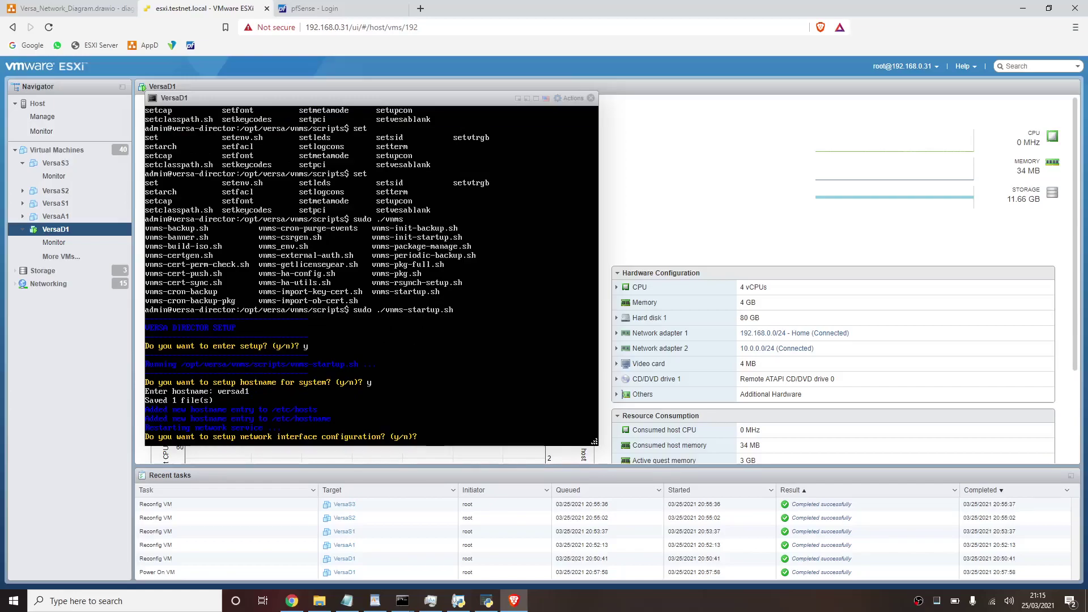
- Go through interface setup for eth0 and eth1, keeping both existing configurations, then finish
key(Return)
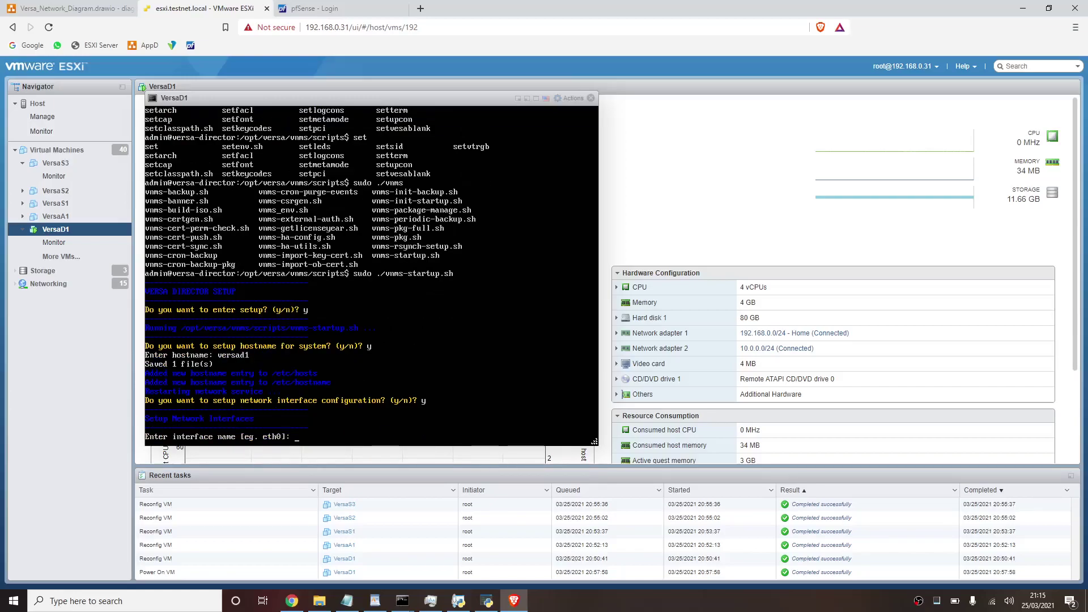
text(eth0)
key(Return)
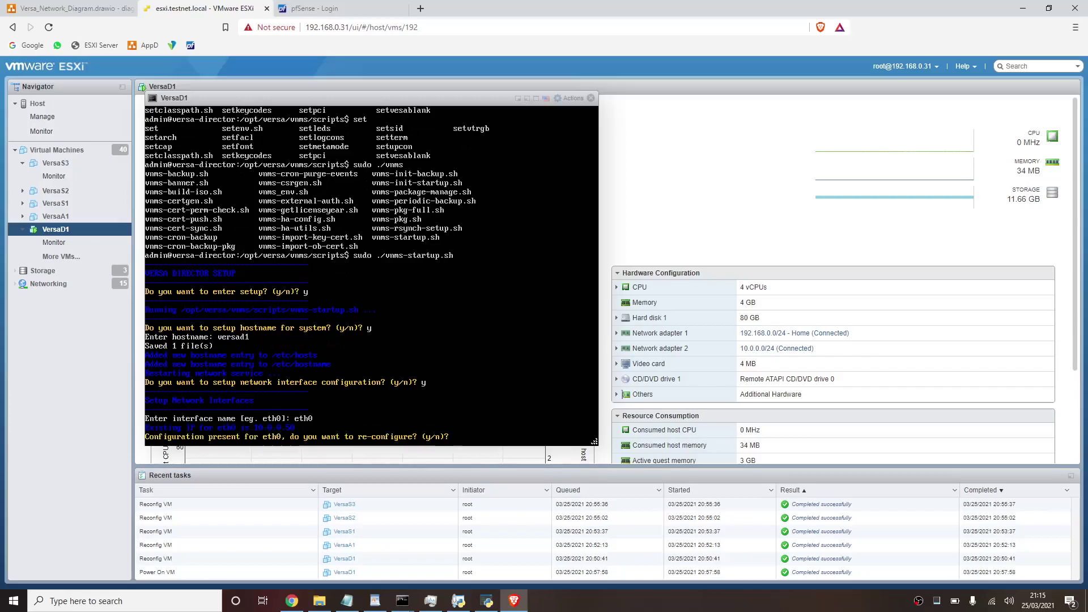
text(n)
key(Return)
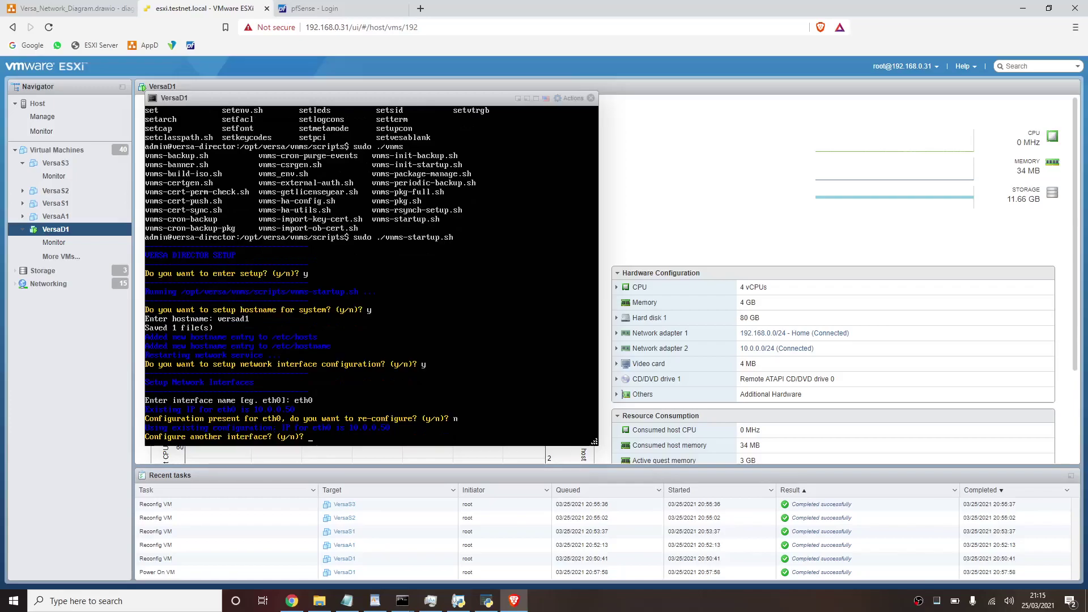
text(y)
key(Return)
text(eth1)
key(Return)
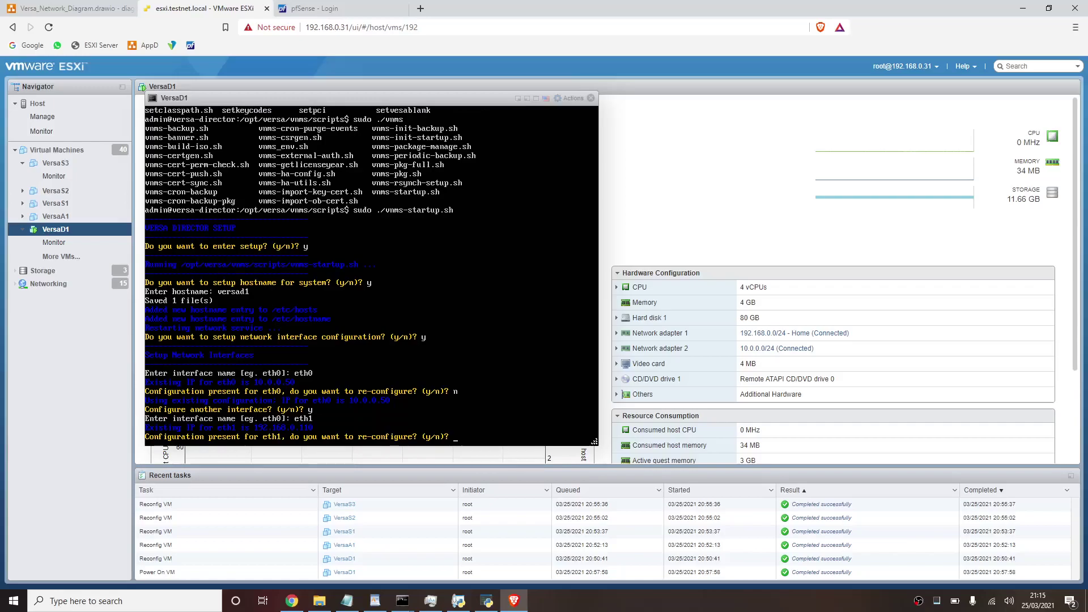
text(n)
key(Return)
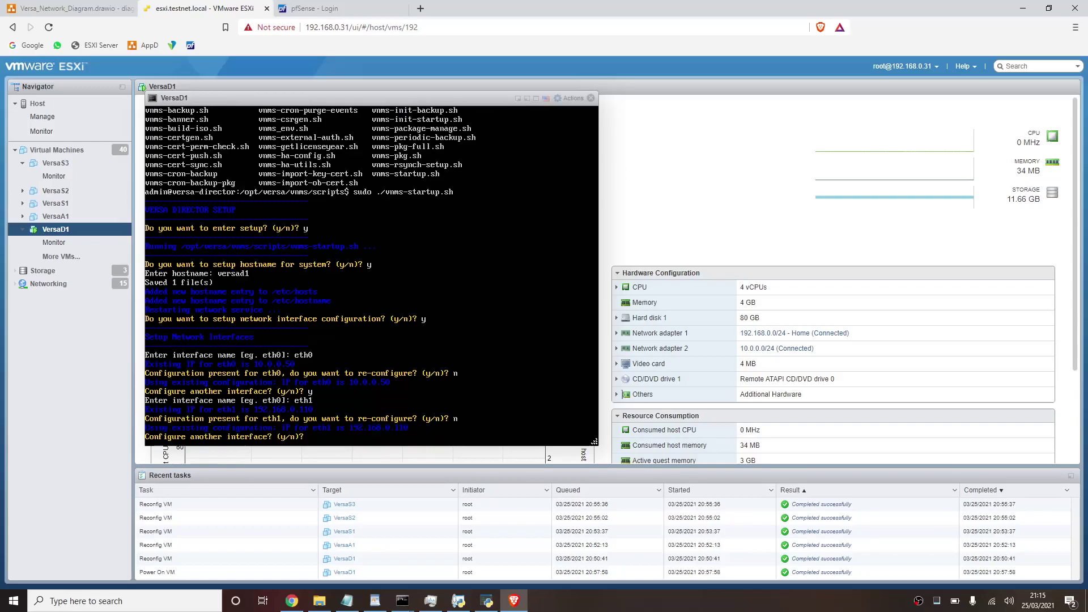
text(n)
key(Return)
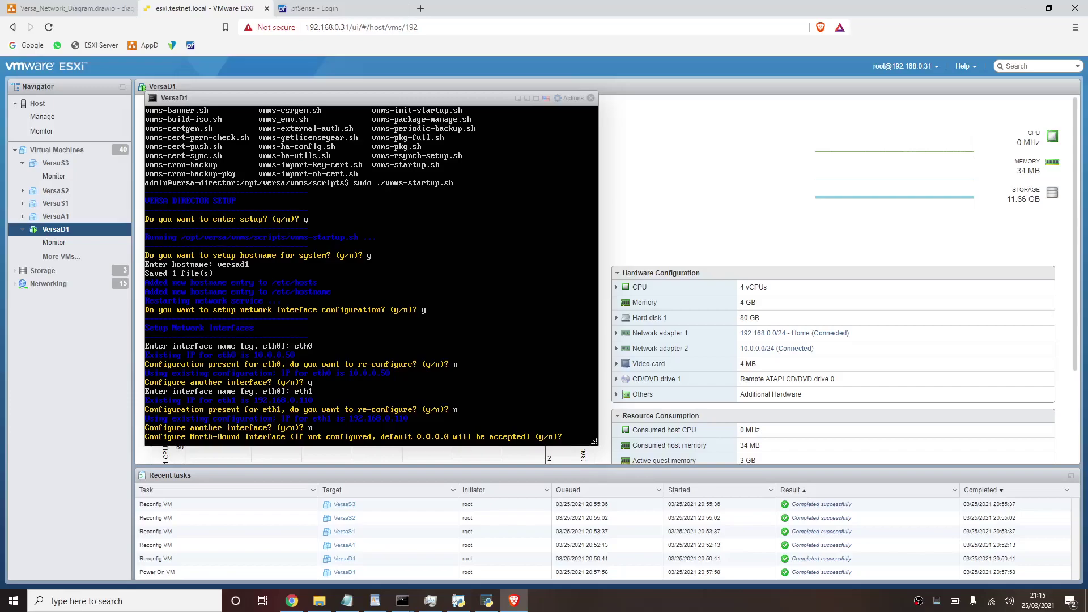
- Check the Director's 192.168.0.110/24 and 10.0.0.58/24 addresses in the Versa network diagram
click(65, 8)
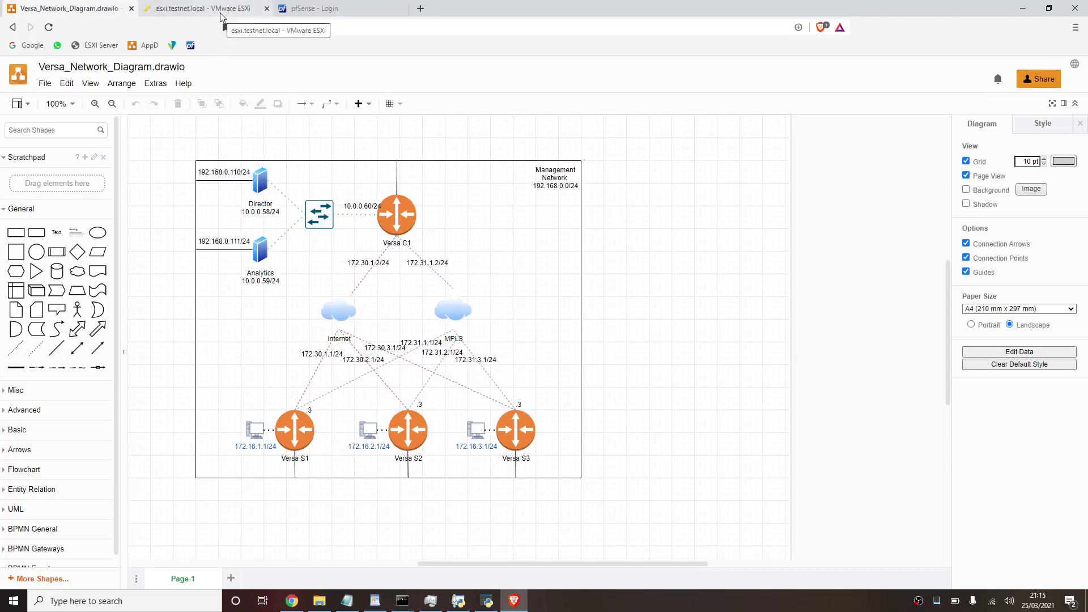
click(222, 17)
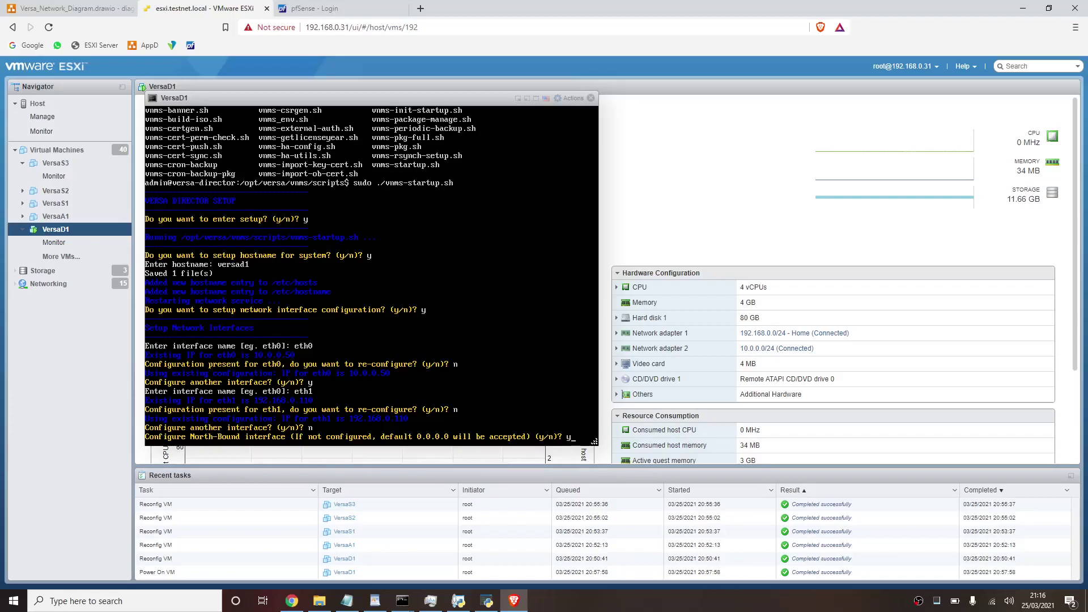
- Assign eth1 as the North-Bound interface and eth0 as the only South-Bound interface
key(Return)
text(eth1)
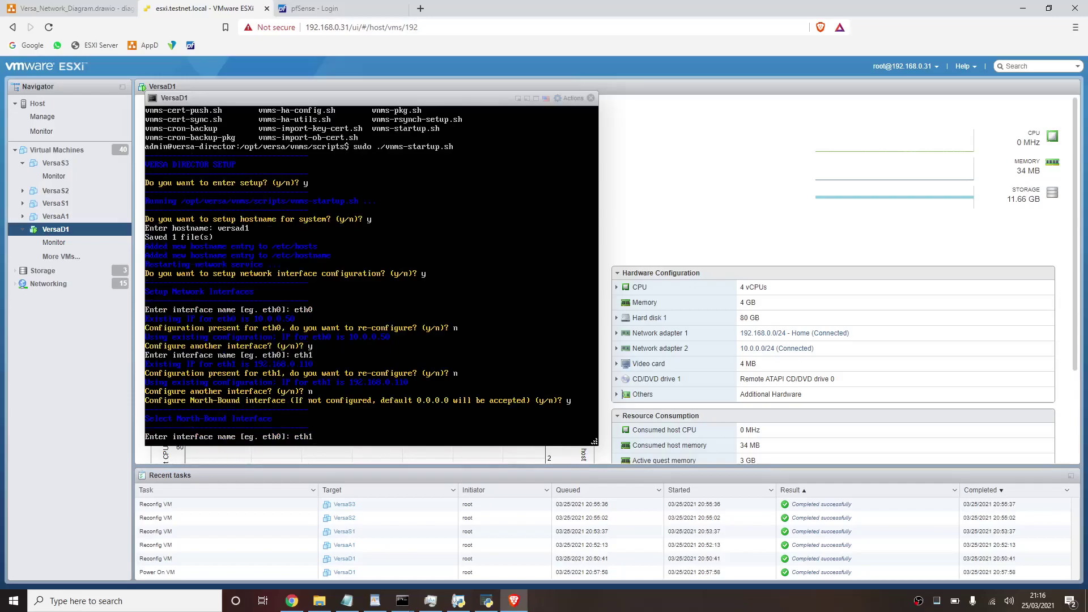
key(Return)
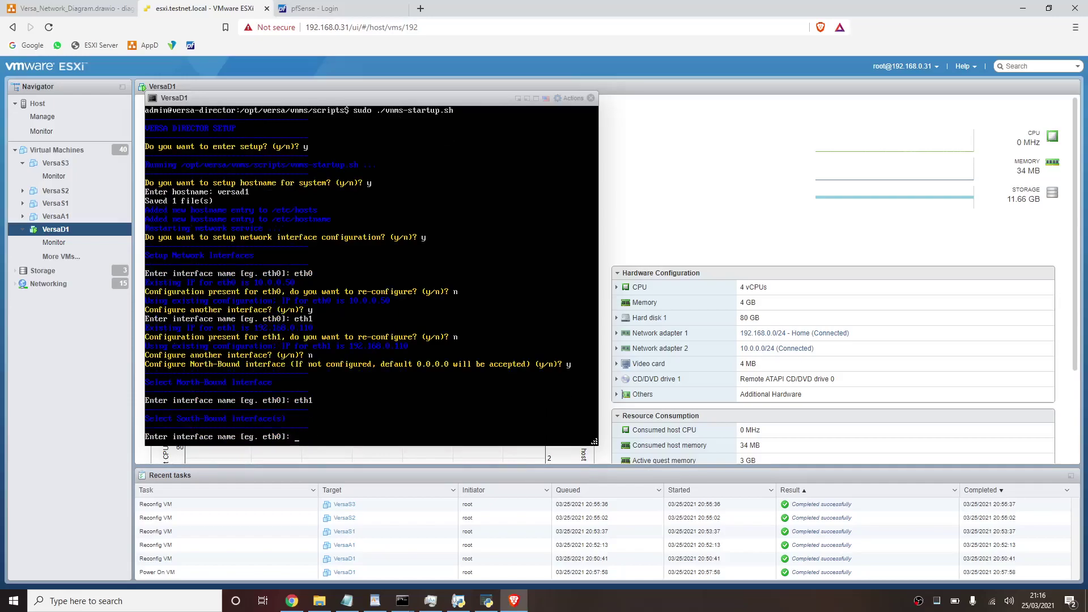
text(eth0)
key(Return)
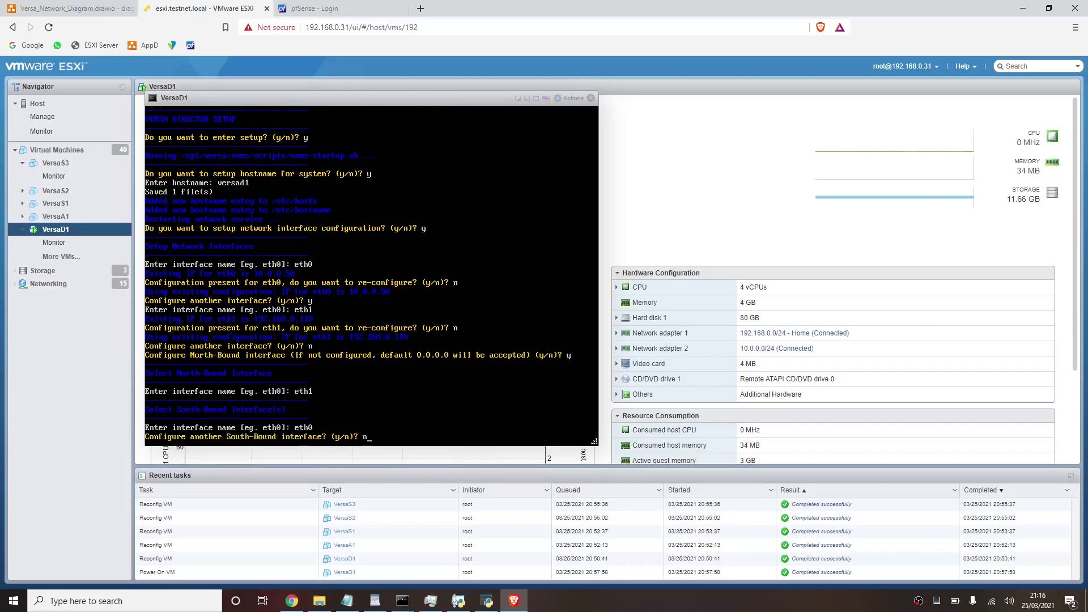
key(Return)
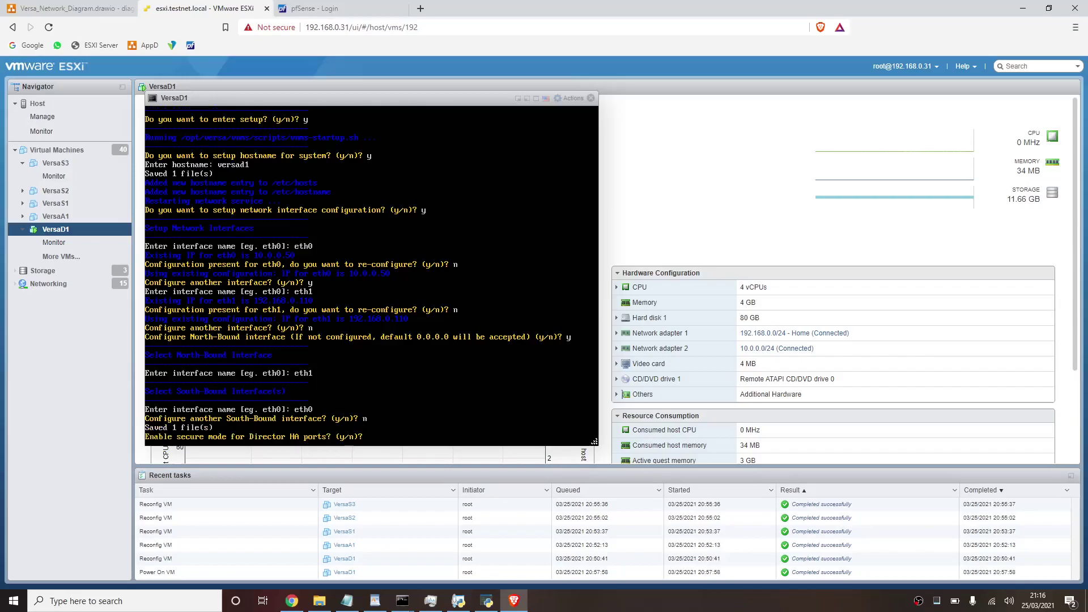
- Decline HA port security, HA communication security and the password prompt, restarting director services
text(n)
key(Return)
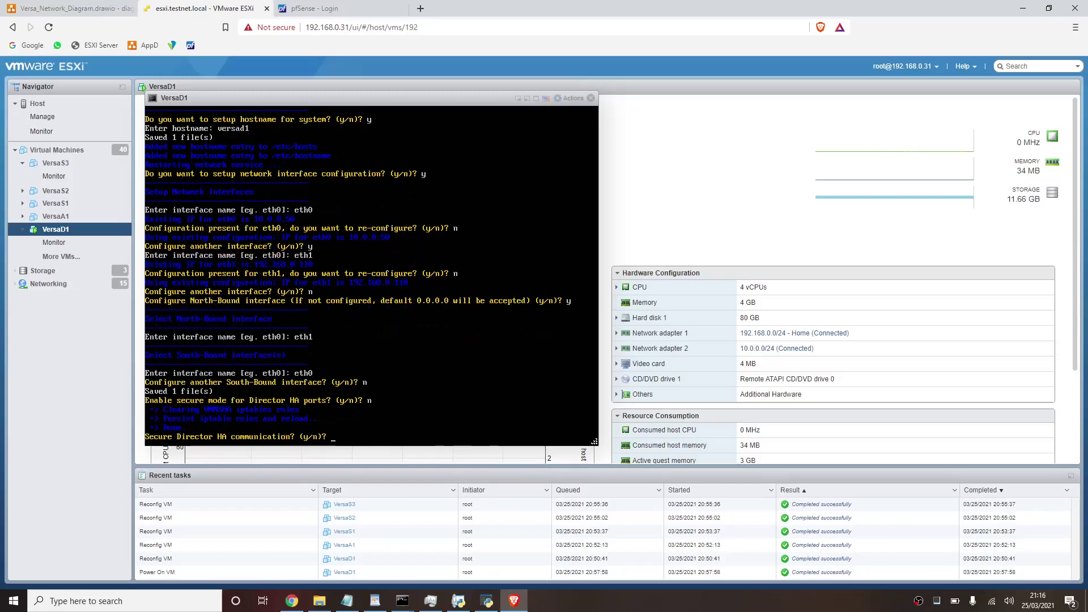
text(n)
key(Return)
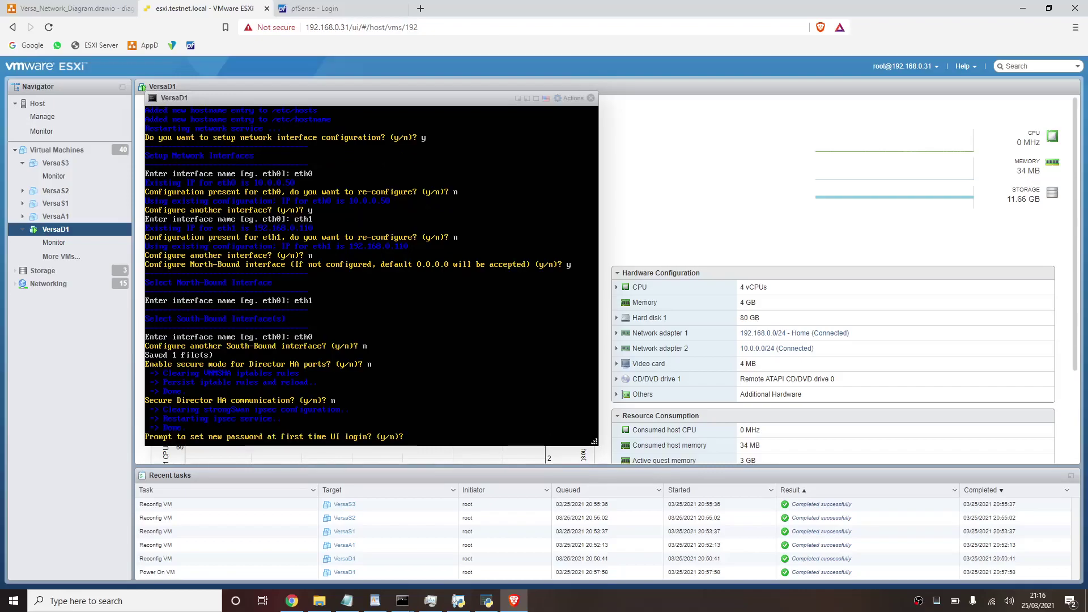
text(n)
key(Return)
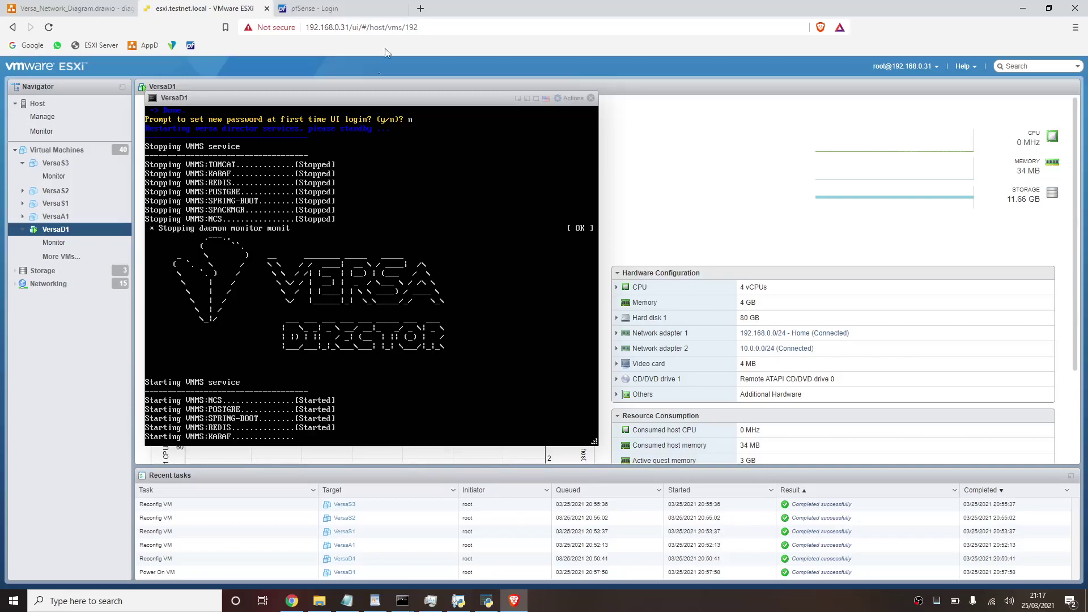
- Watch VersaD1's Monitor performance chart until KARAF and TOMCAT start, then return to the scripts prompt
drag(314, 96, 632, 148)
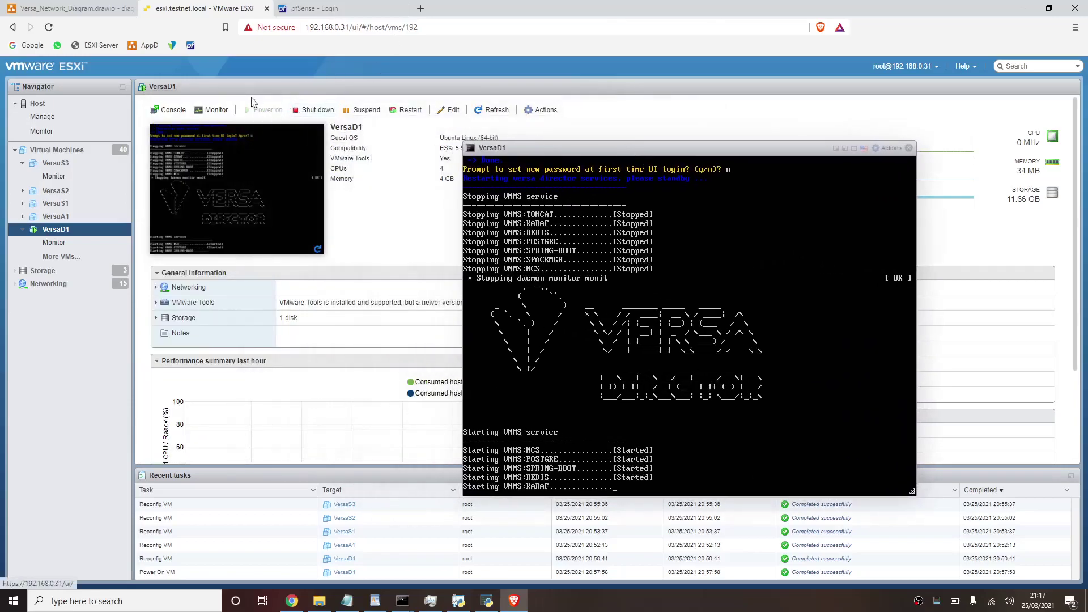
click(215, 109)
drag(530, 150, 336, 183)
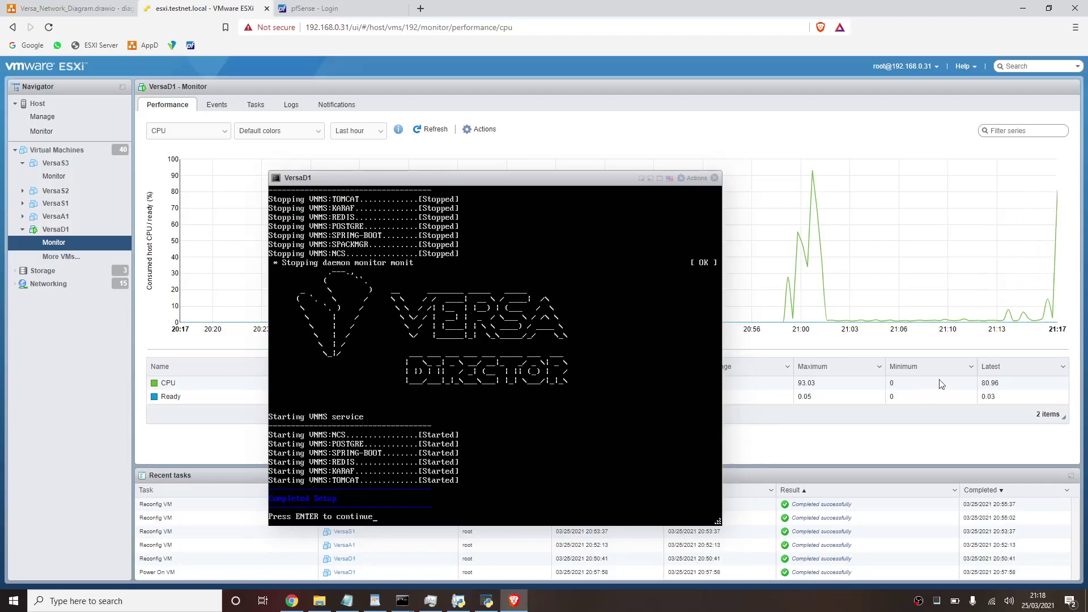
key(Return)
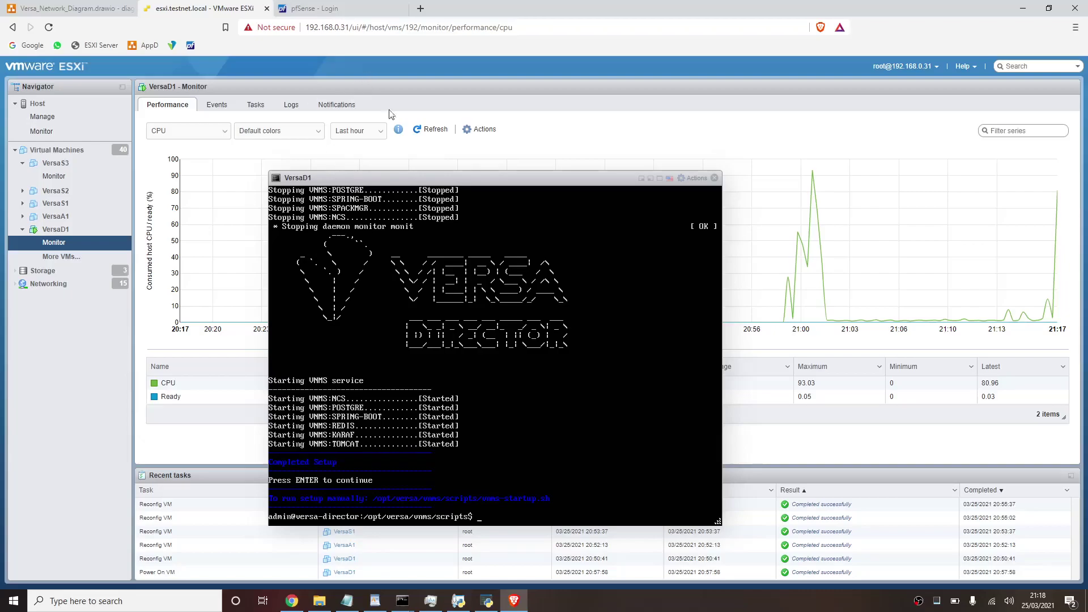
- Load the Versa Director login page at 192.168.0.110 in a new tab
click(421, 8)
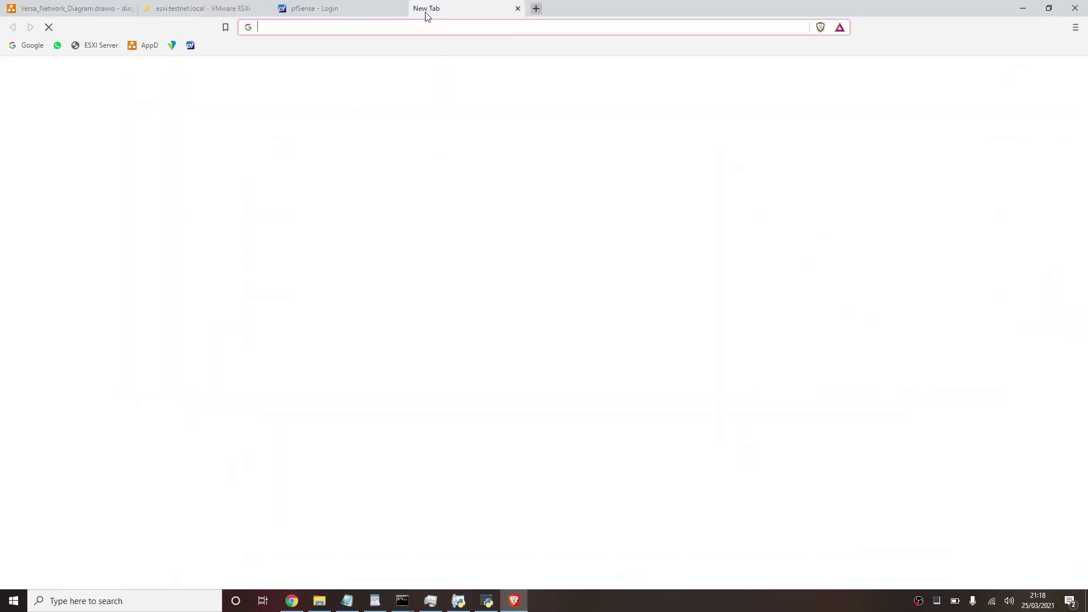
text(192.168.0.1)
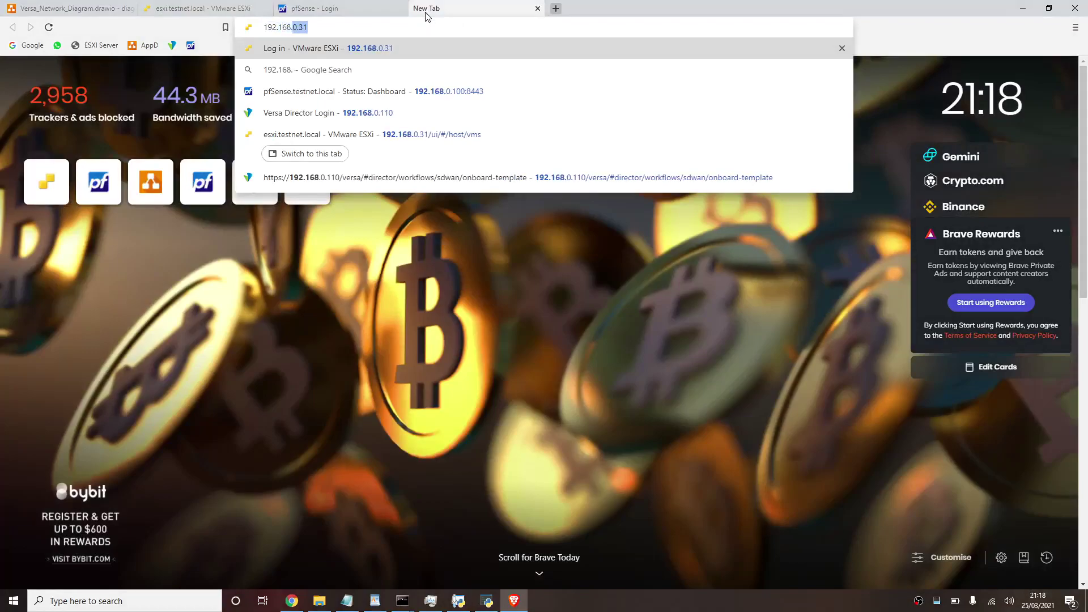
text(10)
key(Return)
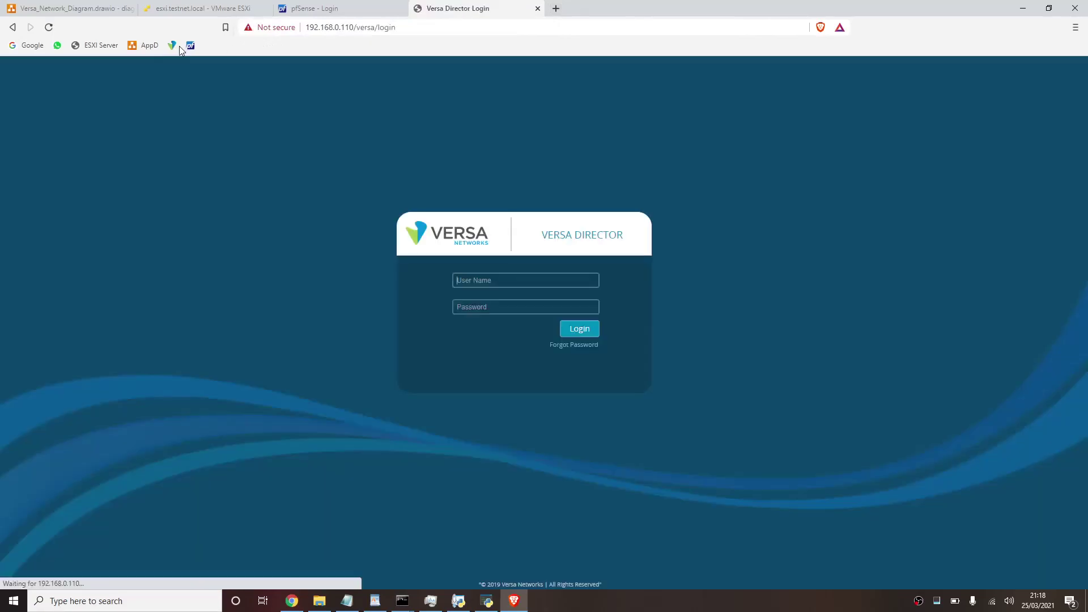
- Enter the admin user name and password to attempt signing in
text(adminv)
key(Return)
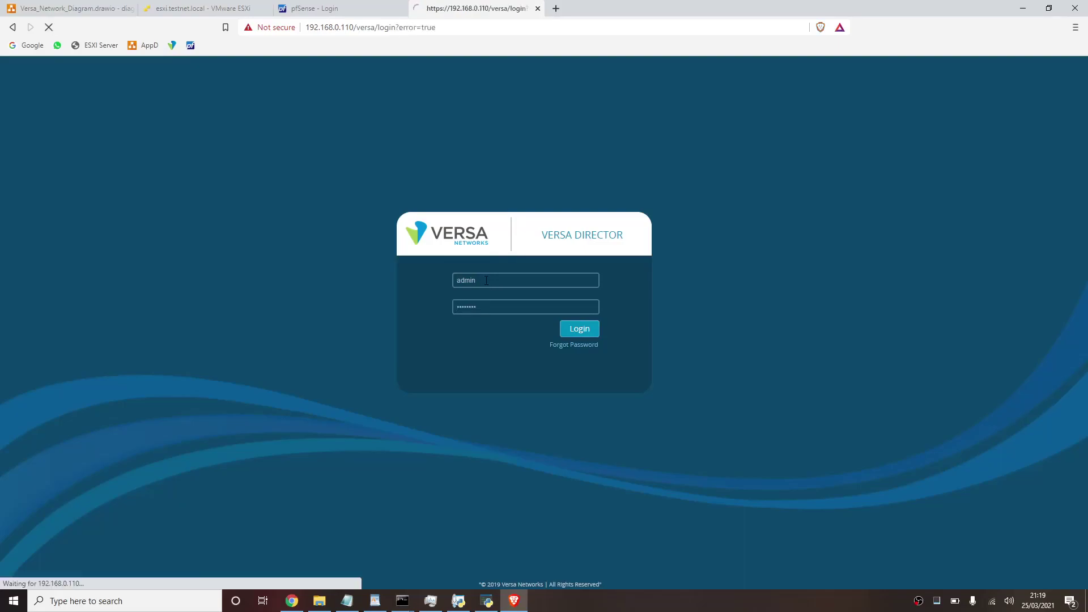
text(Administrator)
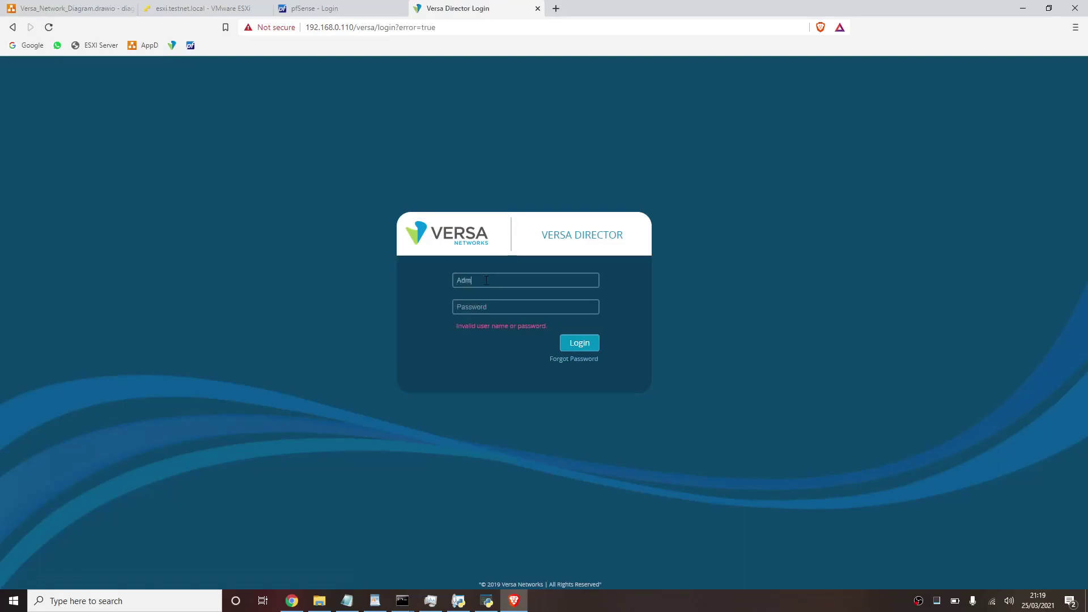
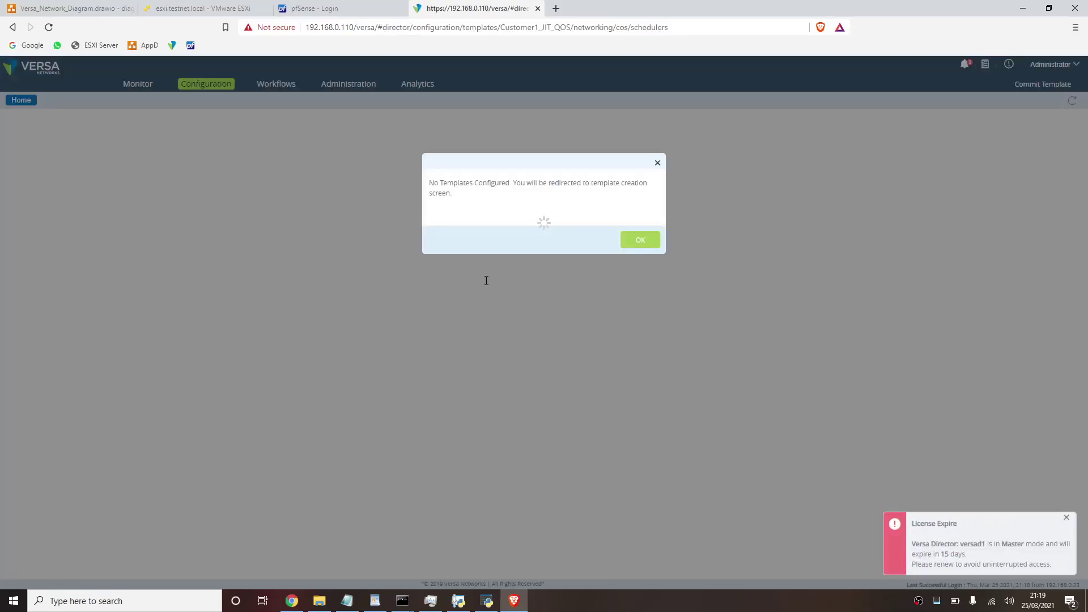
- Dismiss the No Templates notice, browse Configuration, Monitor, Administration and Workflows, and return to Configuration
click(642, 240)
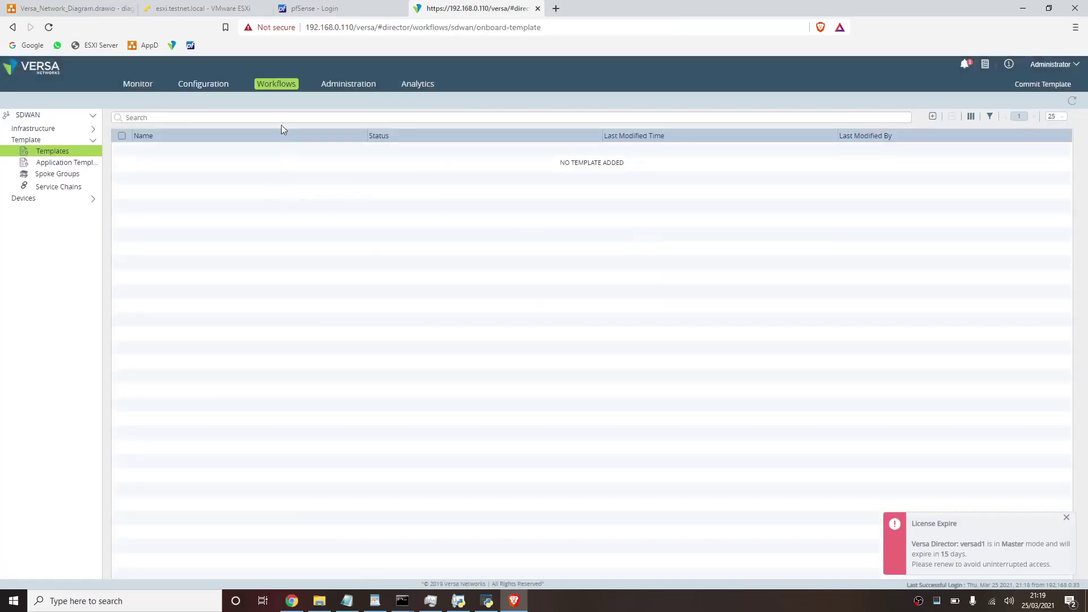
click(203, 85)
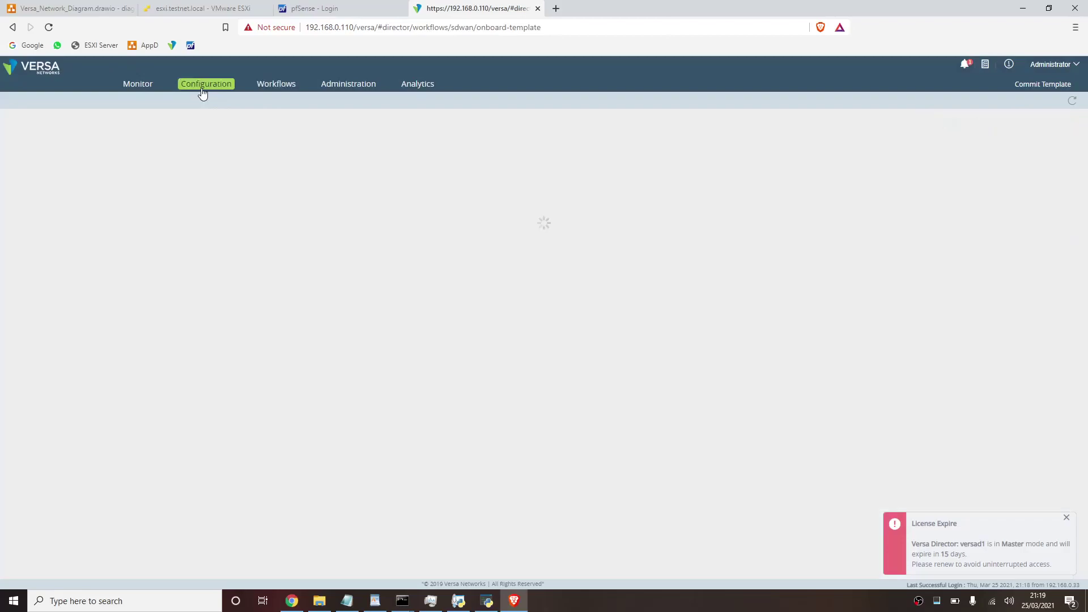
click(144, 85)
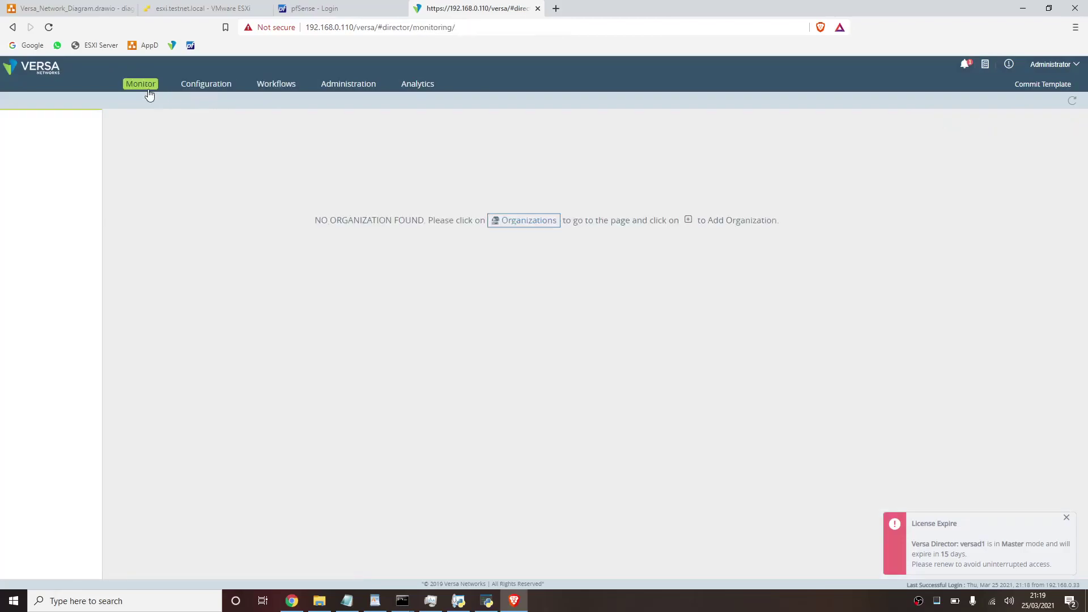
click(328, 86)
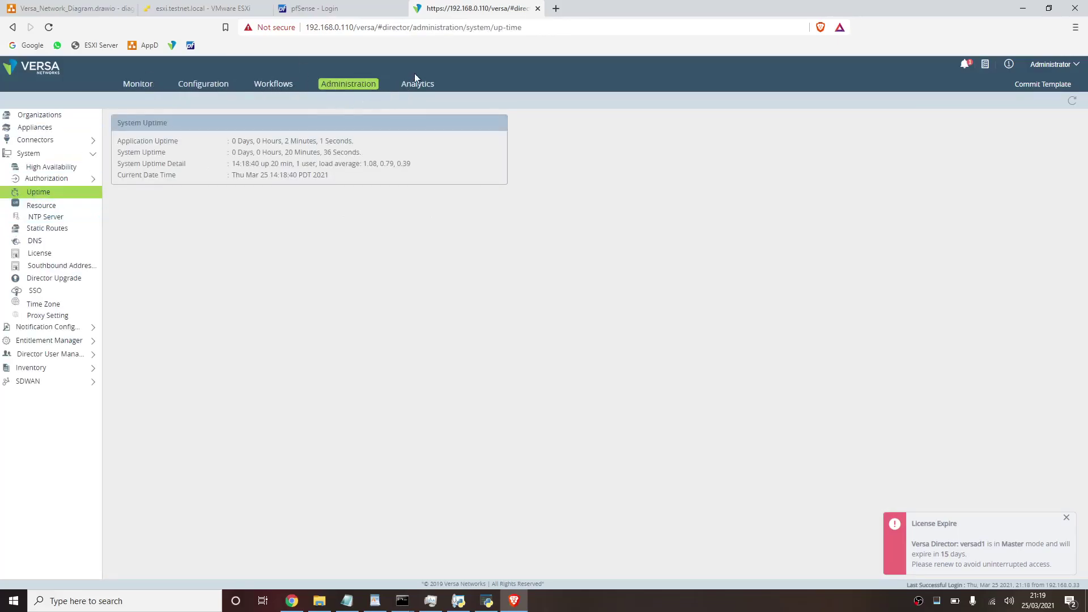
click(275, 85)
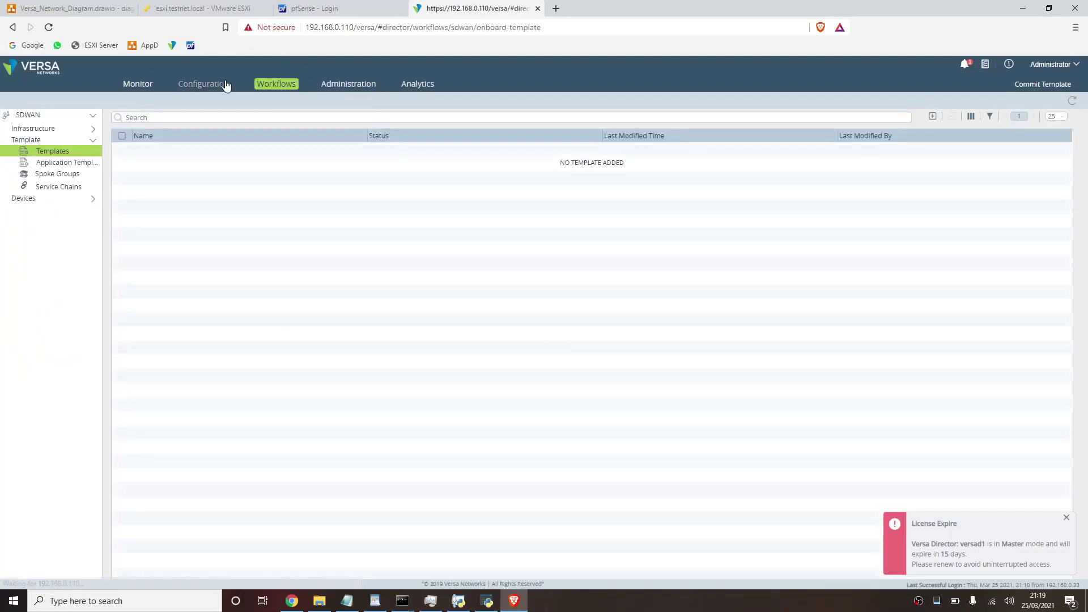
click(200, 88)
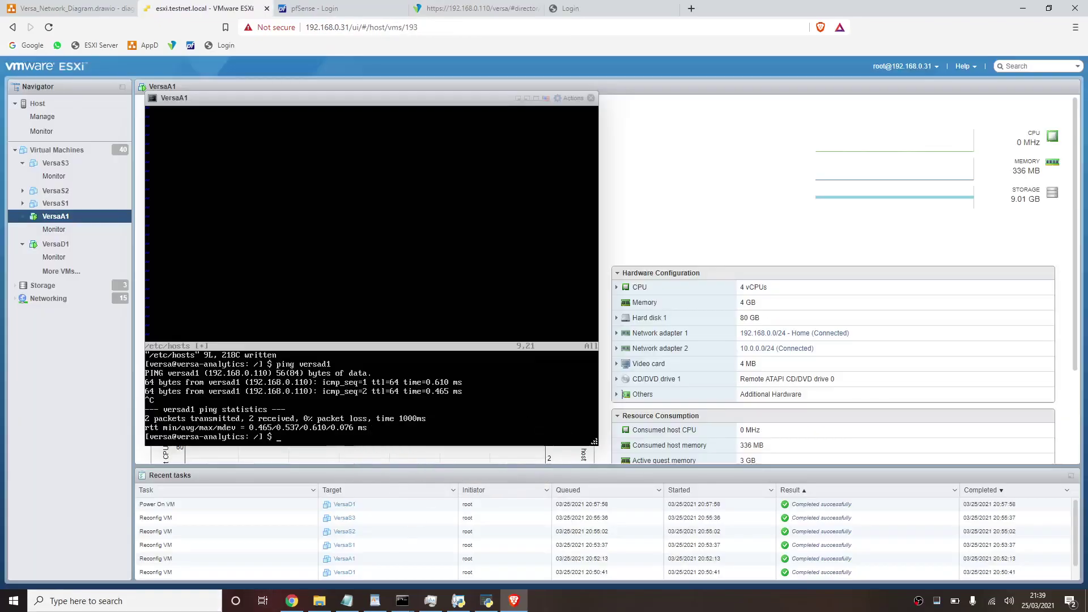
- Climb up two directories to the root, enter opt and list its contents
key(Return)
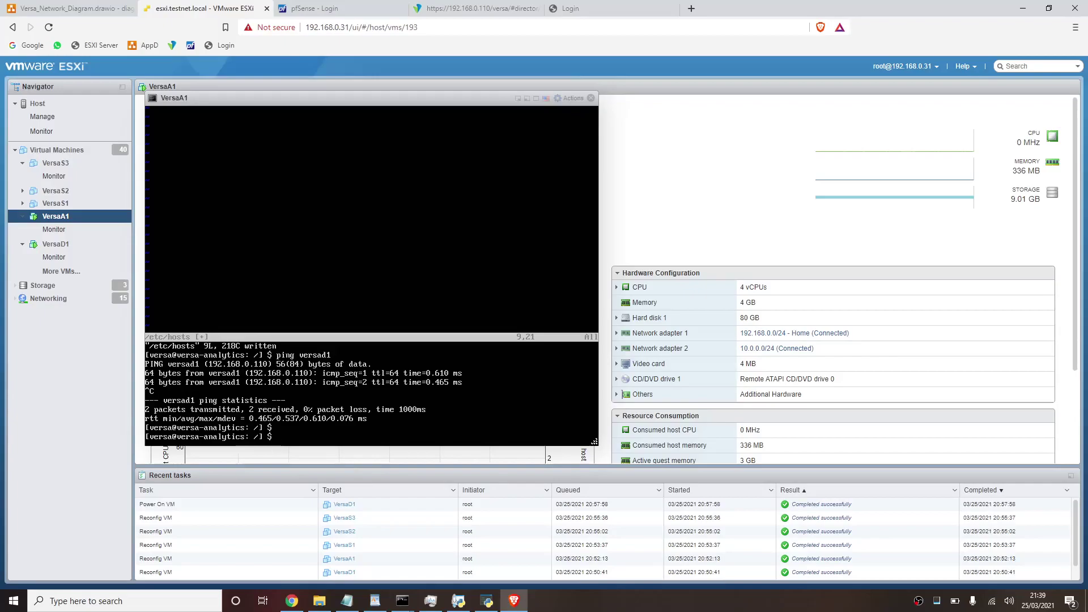
key(Return)
text(cd ..)
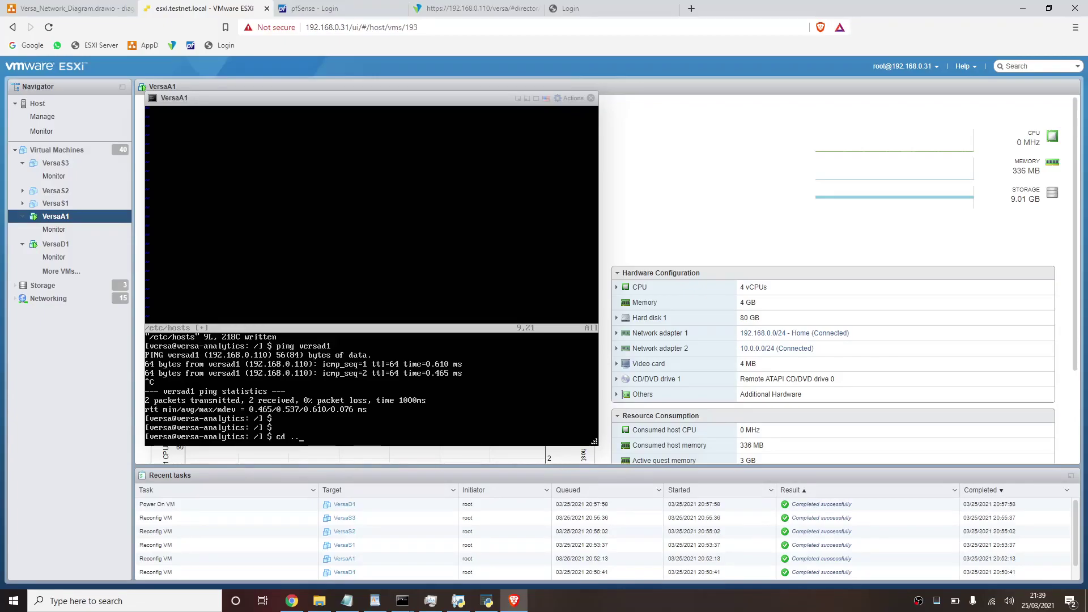
key(Return)
text(cd ..)
key(Return)
text(c)
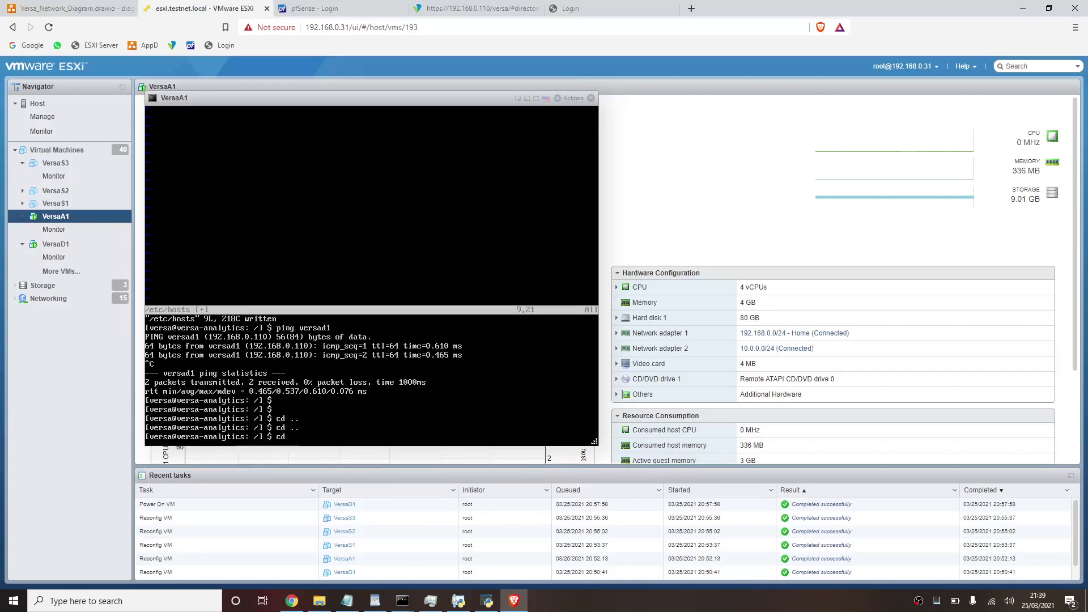
key(Return)
text(ls)
key(Return)
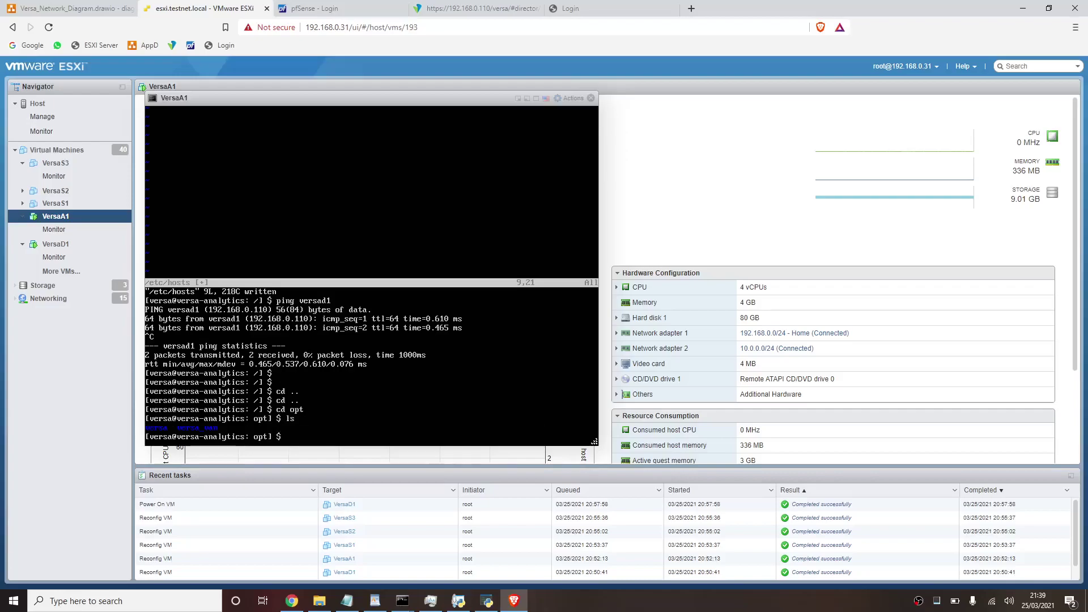
- Move into /opt/versa/scripts, listing the versa and scripts folders along the way
text(cd versa)
key(Return)
text(ls)
key(Return)
text(cd )
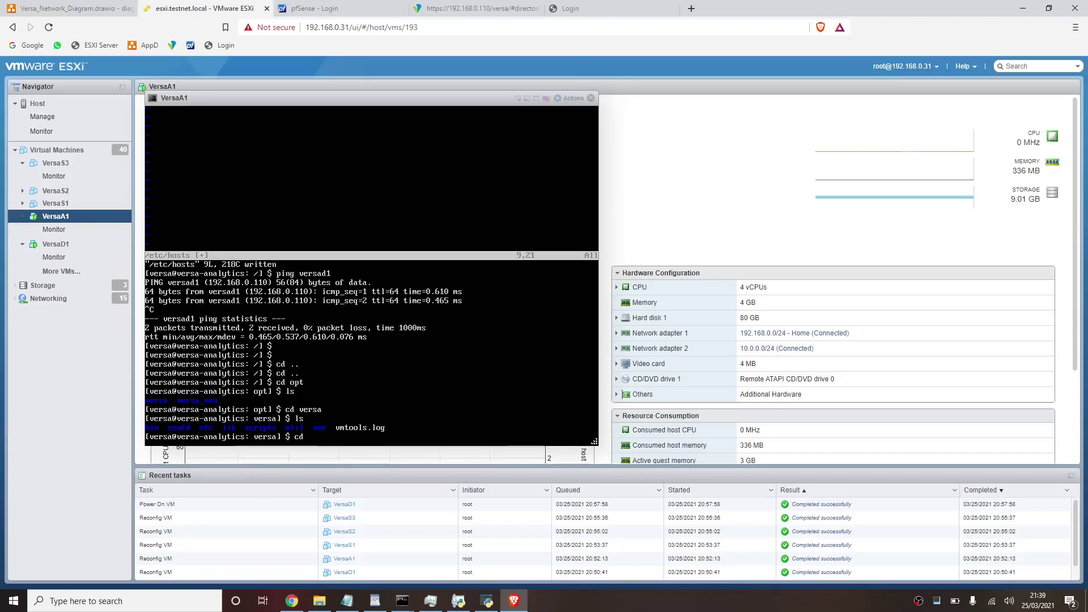
text(scripts/)
key(Return)
text(ls)
key(Return)
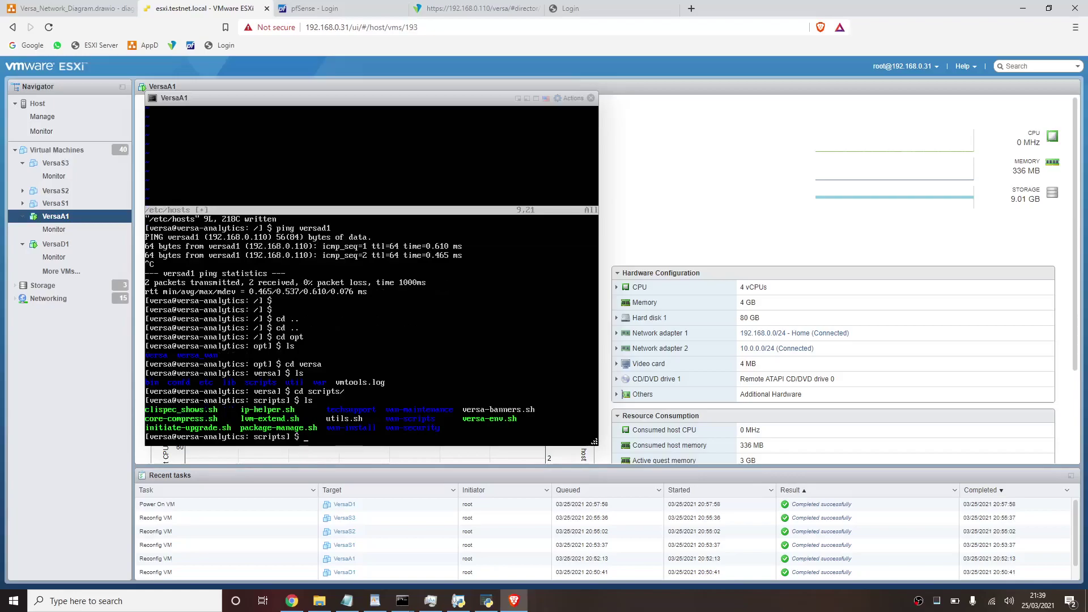
- Enter the van-scripts folder and list its files
text(cd van-s)
key(Tab)
key(Tab)
key(Tab)
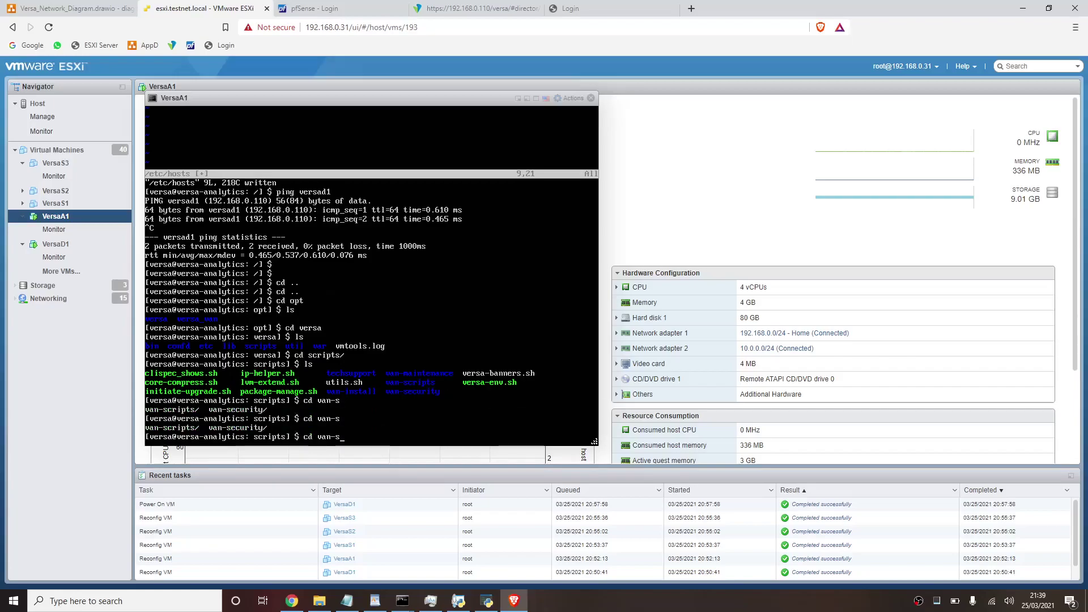
text(c)
key(Tab)
key(Return)
text(ls)
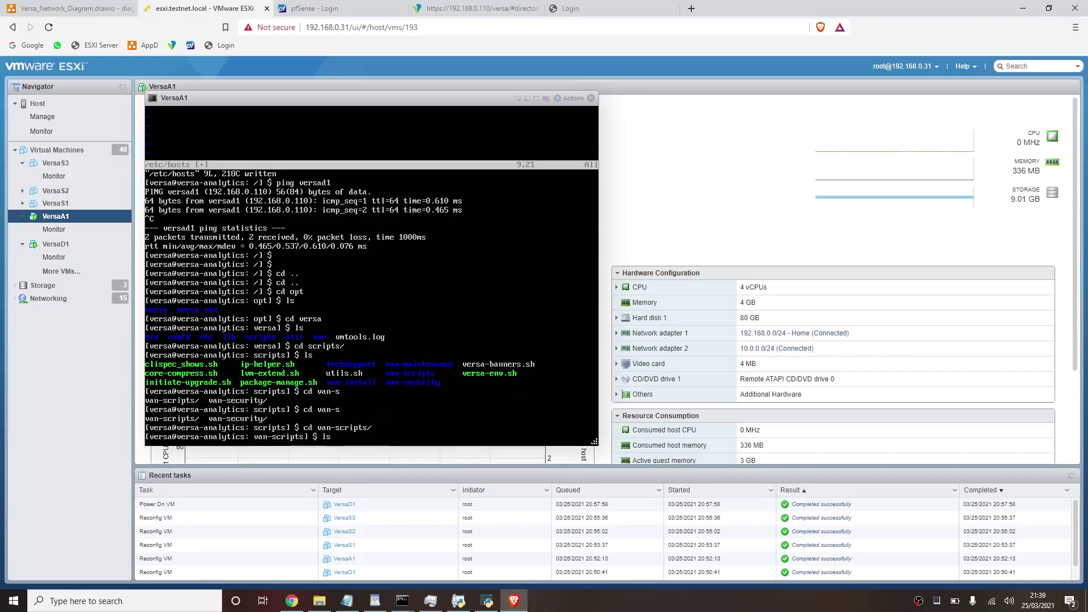
key(Return)
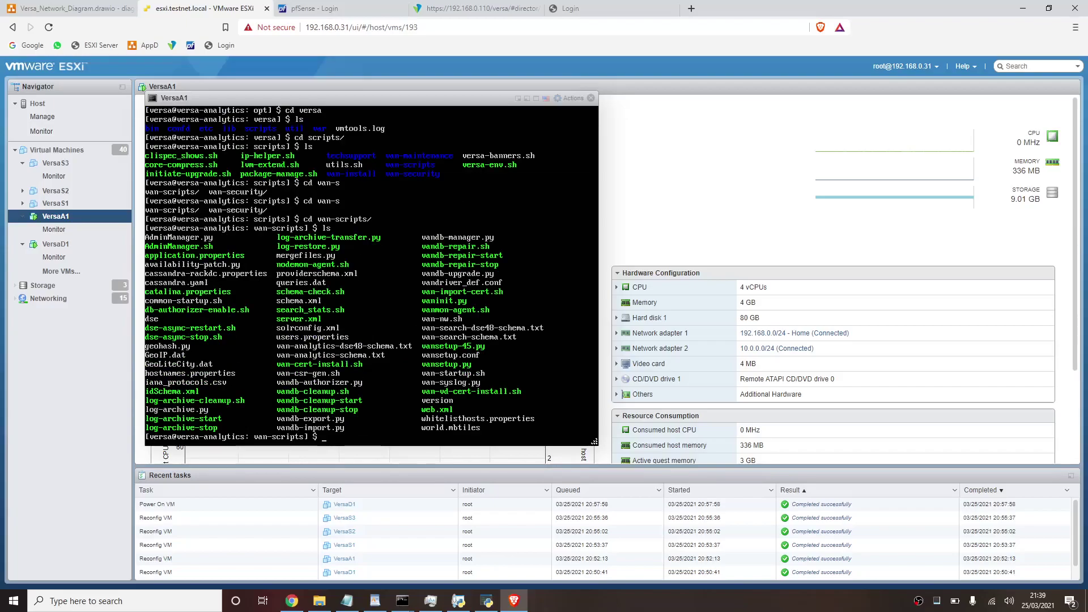
- Run sudo ./vansetup.py from van-scripts and wait for the Delete the database? prompt
text(sudo vani)
key(Tab)
key(BackSpace)
key(BackSpace)
key(BackSpace)
key(BackSpace)
key(BackSpace)
key(BackSpace)
key(BackSpace)
key(BackSpace)
text(s)
key(BackSpace)
key(BackSpace)
key(BackSpace)
key(BackSpace)
text(./van)
key(Tab)
key(Tab)
text(s)
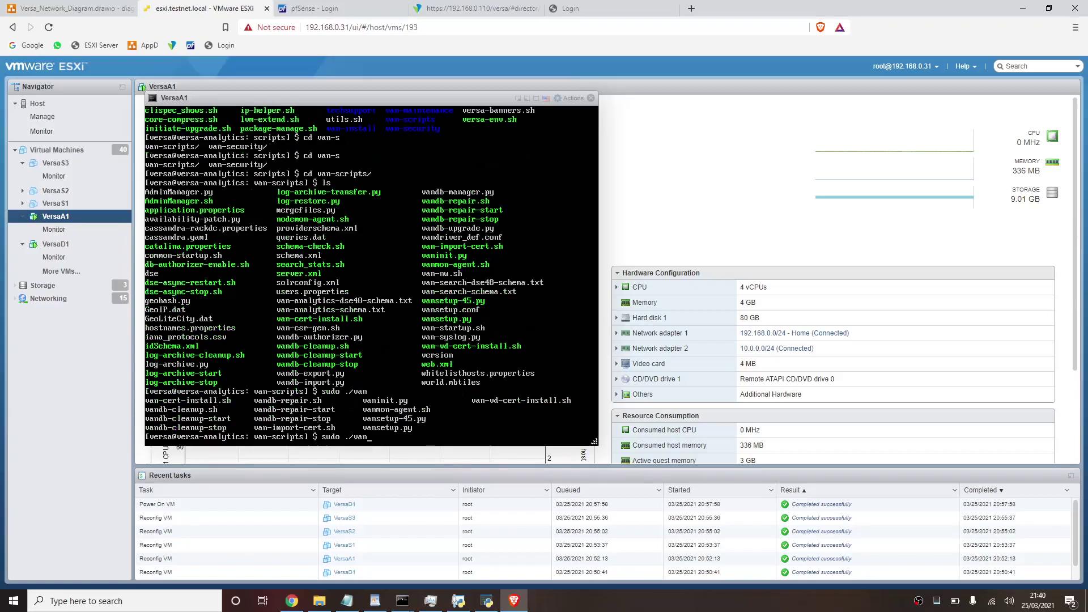
text(etup.py)
key(Return)
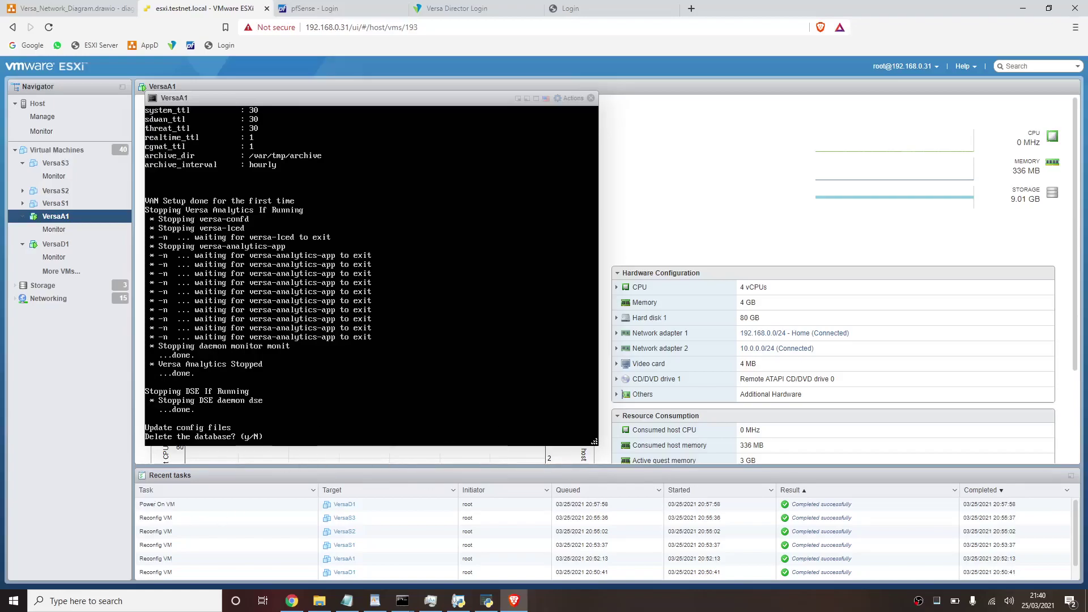
- Answer y to delete the analytics database so DSE restarts and rebuilds the van_analytics tables
text(y)
key(Return)
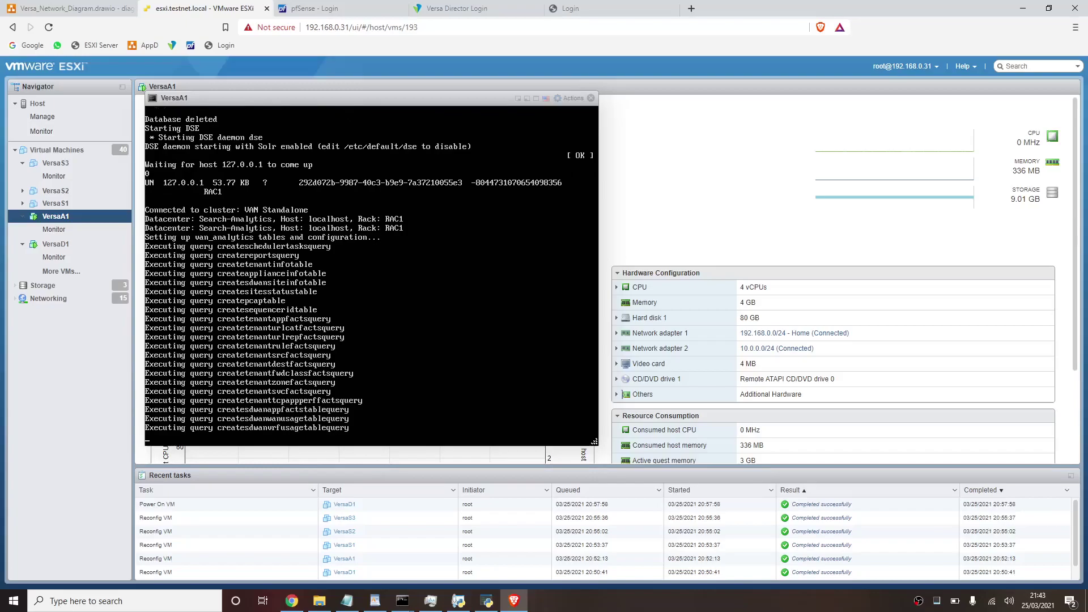
- On the VersaD1 console, run sudo ./vnms-certgen.sh and enter the admin password
click(518, 99)
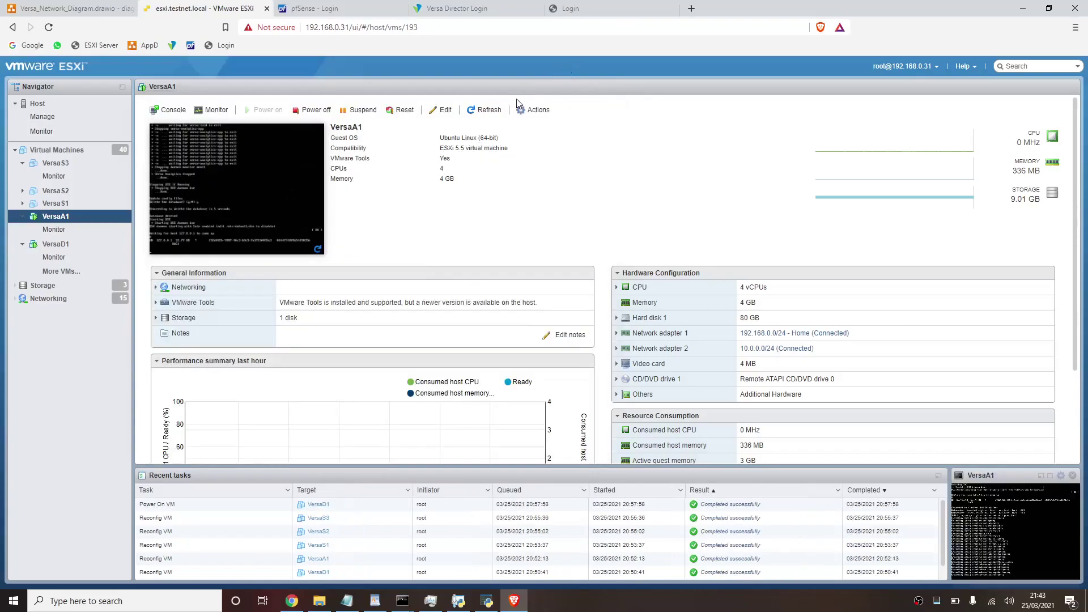
click(64, 246)
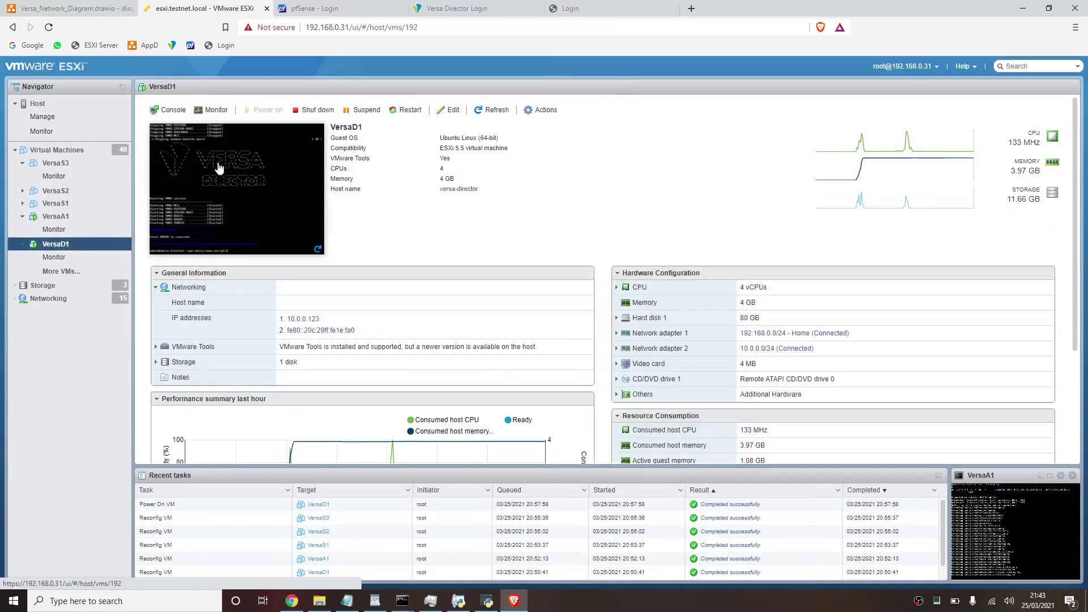
click(220, 168)
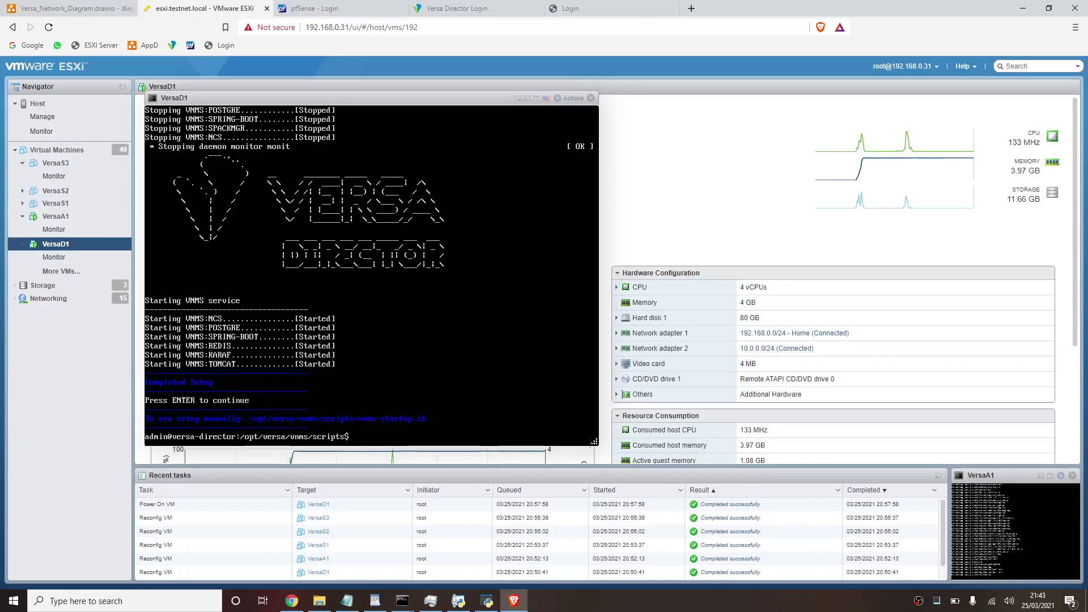
text(sudo ./)
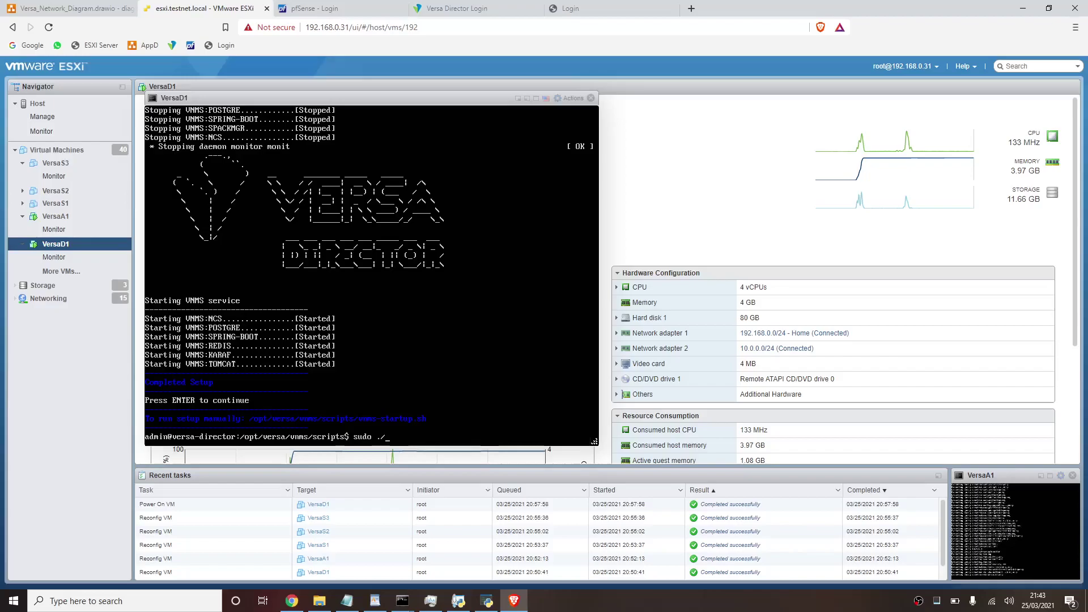
text(vn)
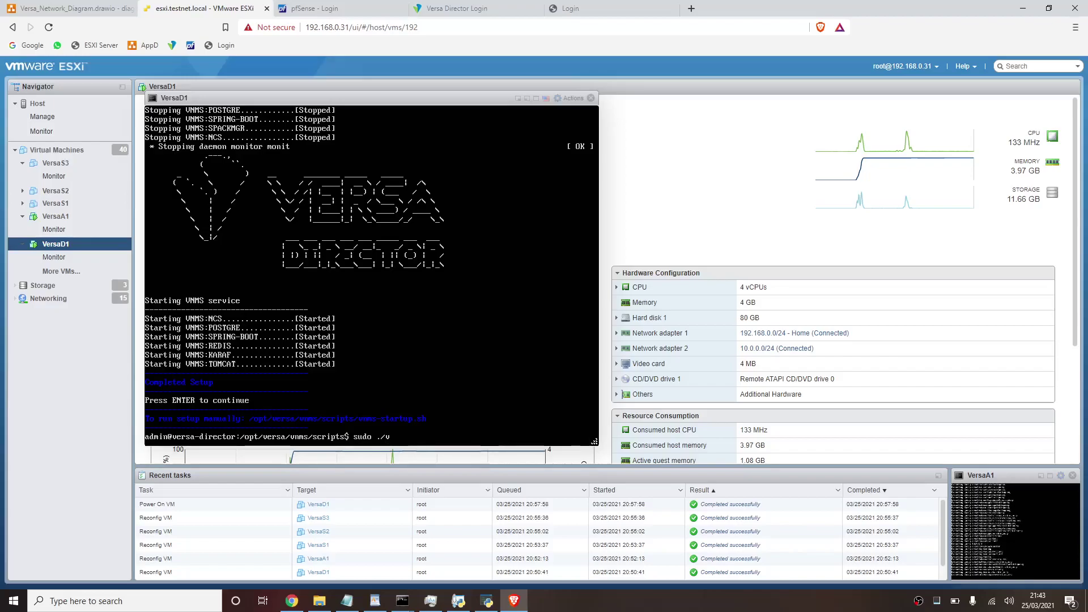
text(ms-)
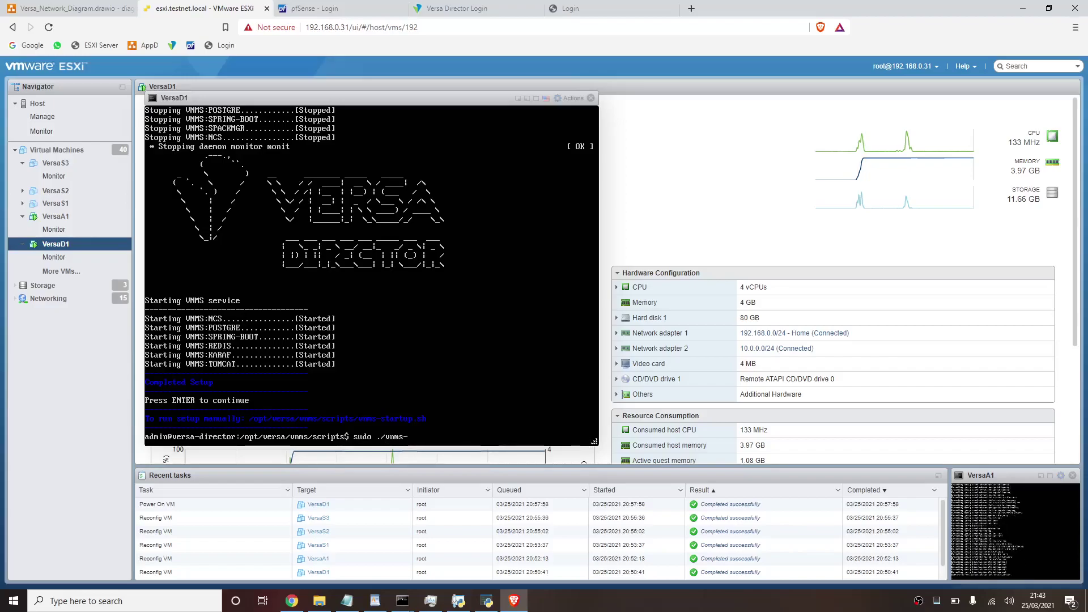
text(c)
key(Tab)
key(Tab)
key(Tab)
key(Tab)
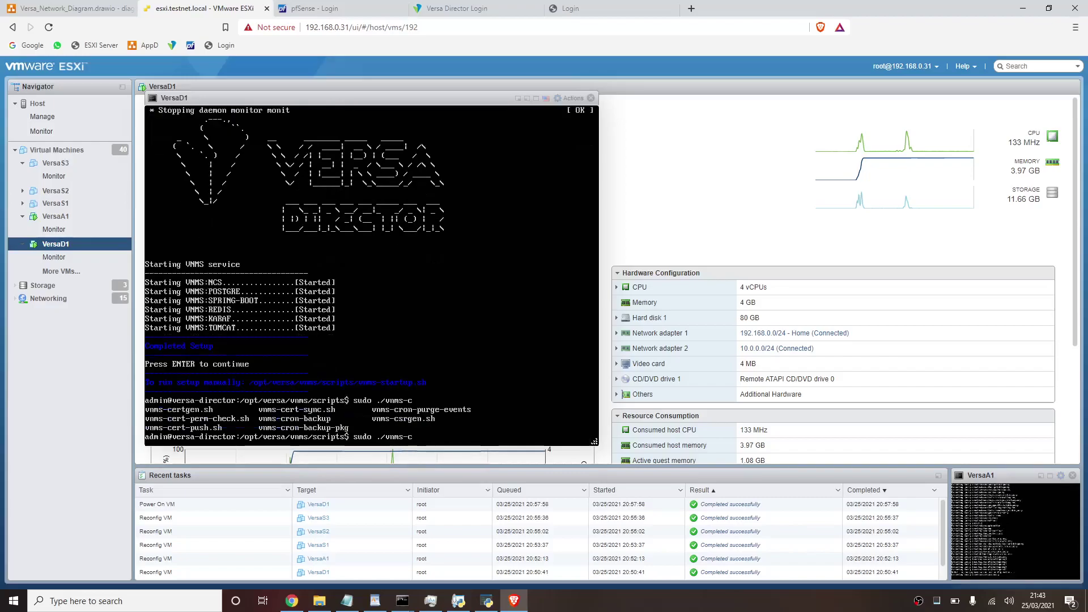
text(ert)
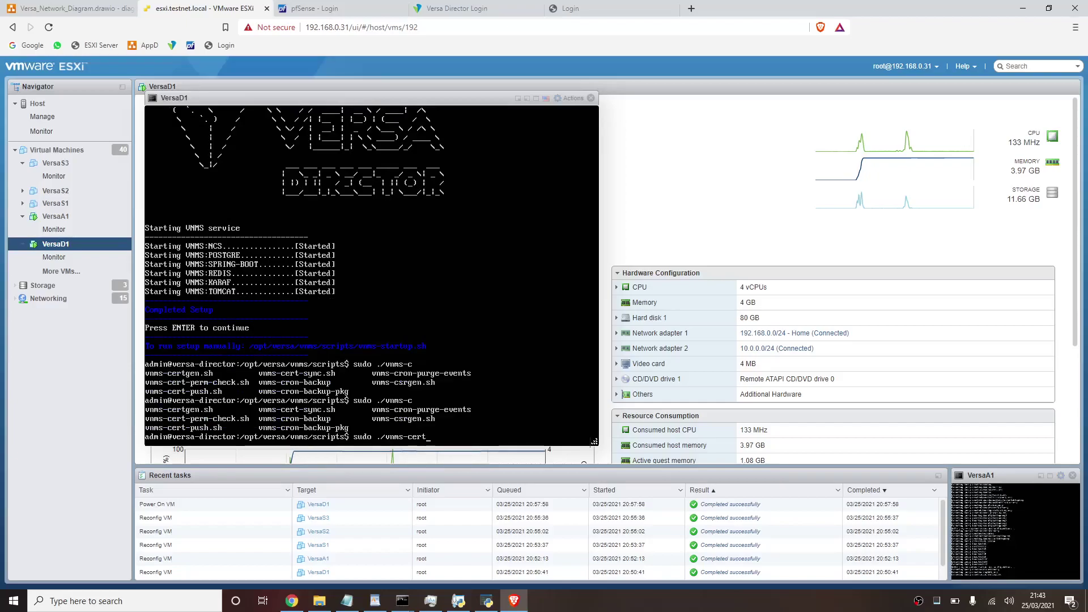
text(g)
key(Tab)
text(?)
key(BackSpace)
key(Return)
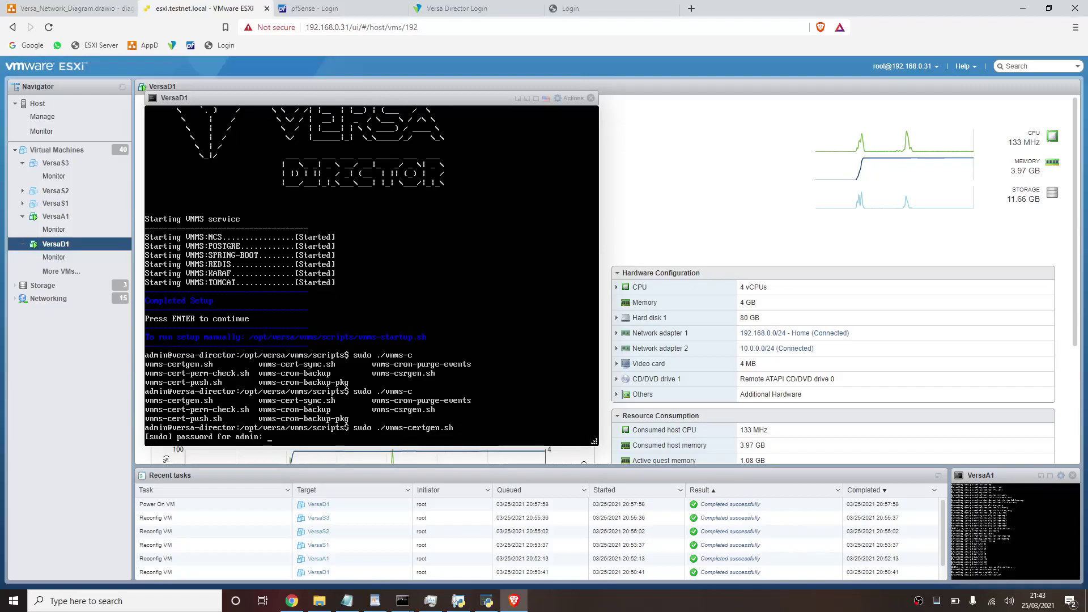
key(Return)
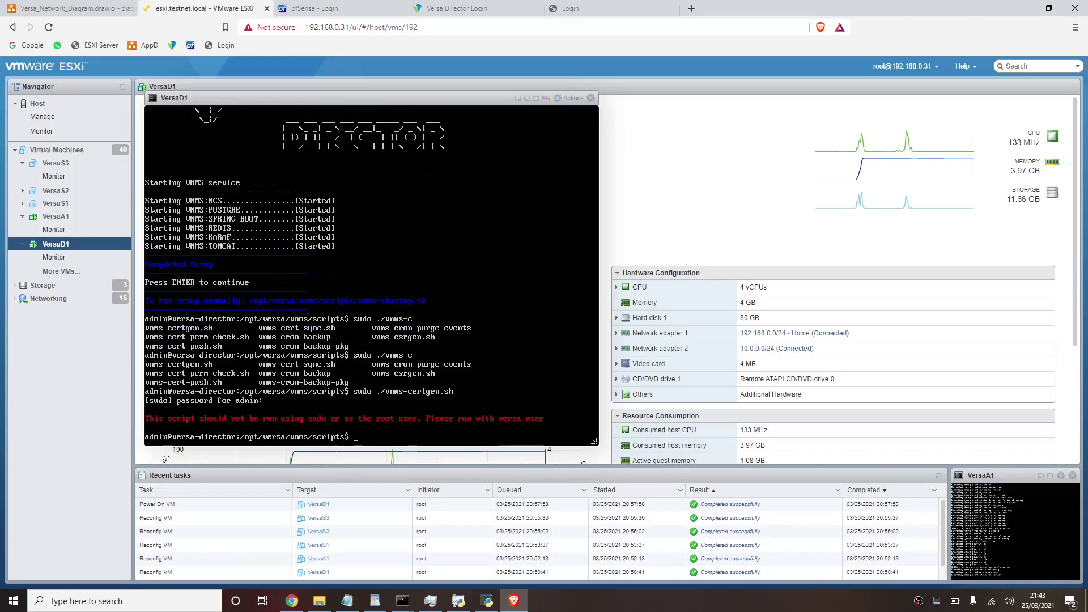
- Rerun ./vnms-certgen.sh without sudo
key(Up)
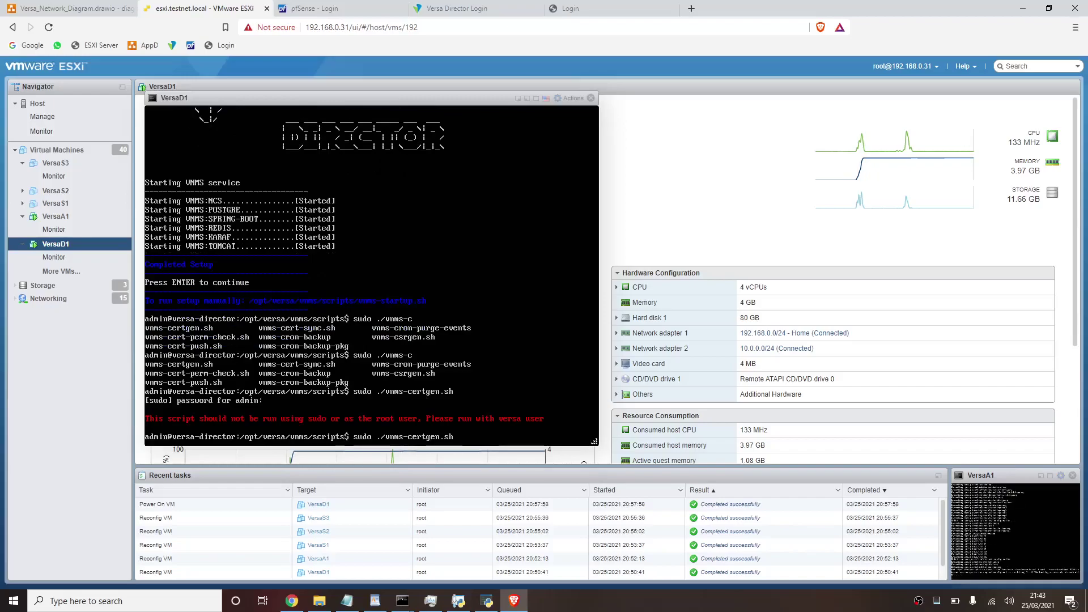
key(Left)
key(Left)
key(Left)
key(Left)
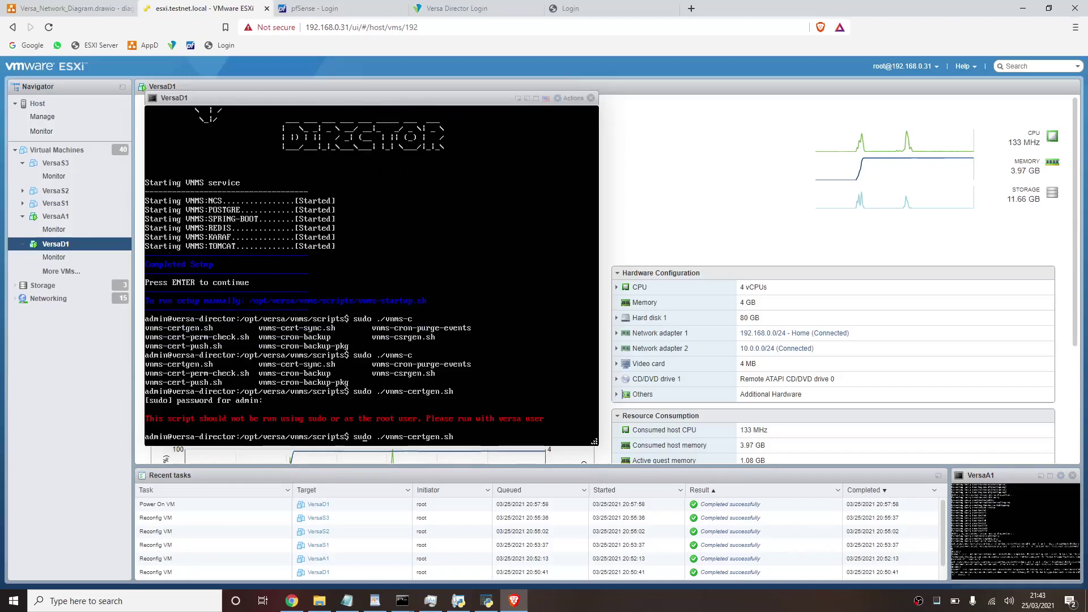
key(Delete)
key(Delete)
key(Delete)
key(Delete)
key(BackSpace)
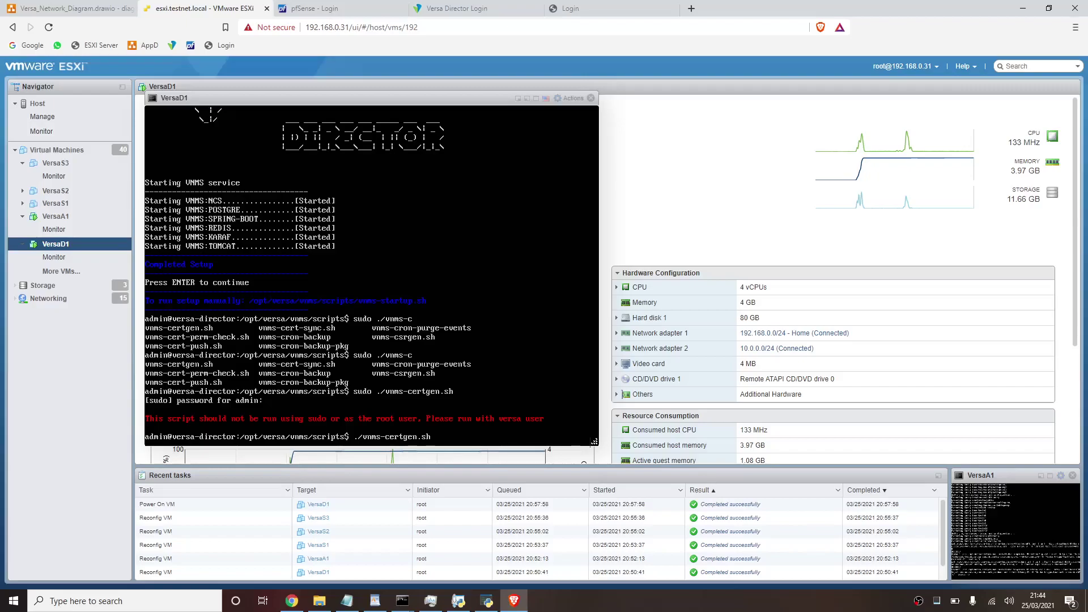
key(Return)
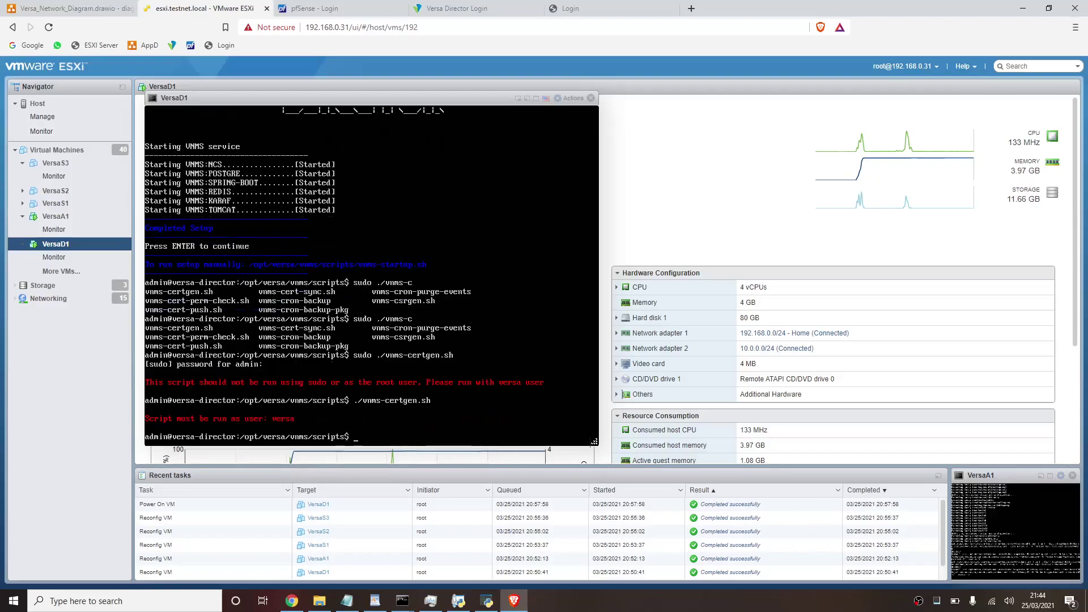
- Rerun the certgen script prefixed with sudo su versa, showing its usage and storepass error
key(Up)
key(BackSpace)
key(Home)
text(sudo su versa)
key(Return)
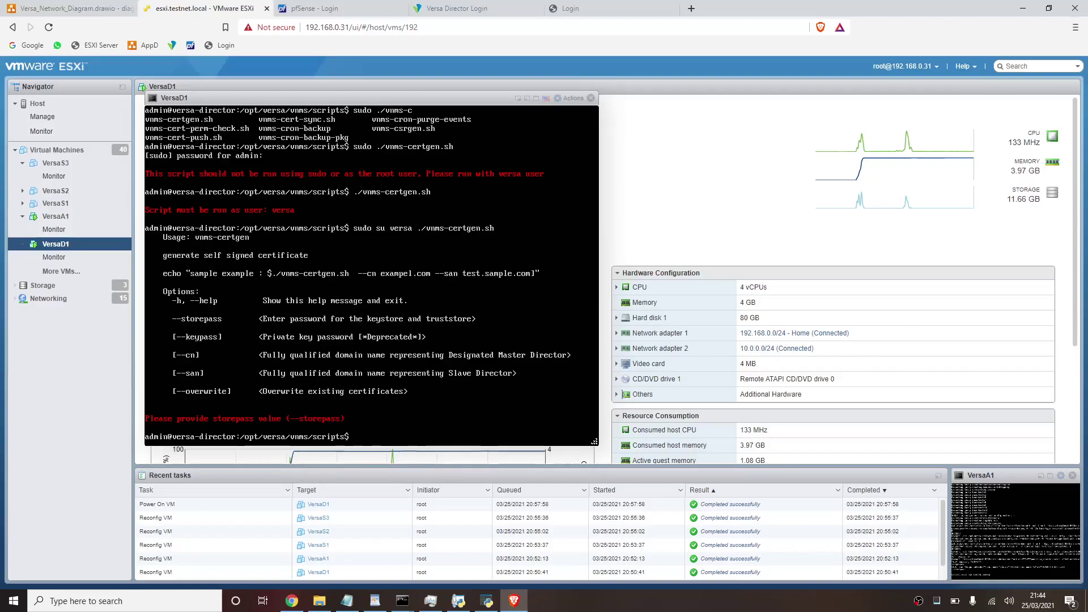
- Run the certgen via su twice with --cn versad1, --san versad1.testnet.local, a storepass and --overwrite
key(Up)
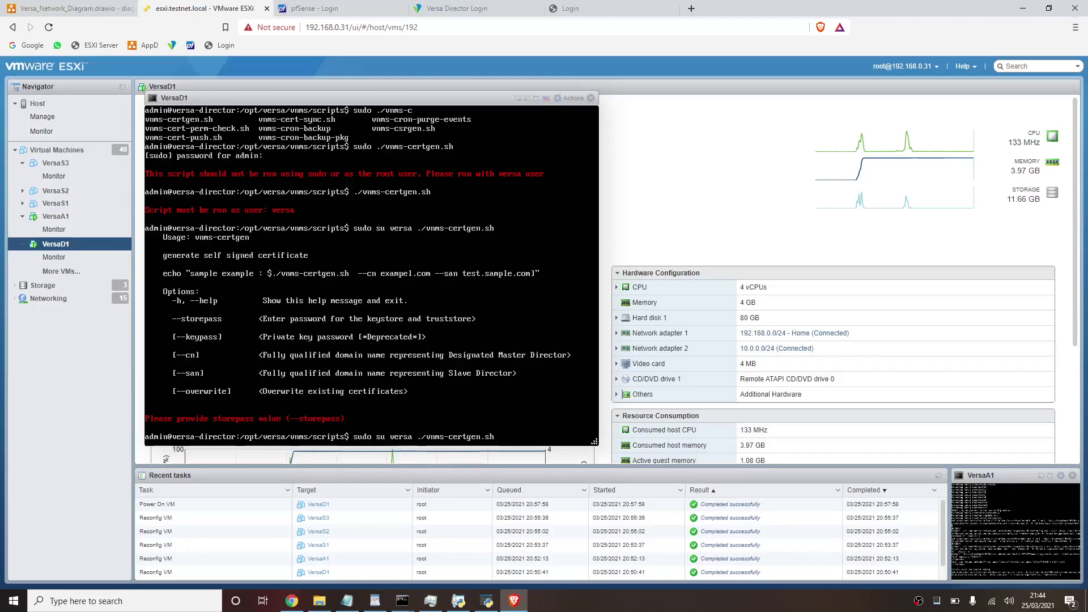
text(--)
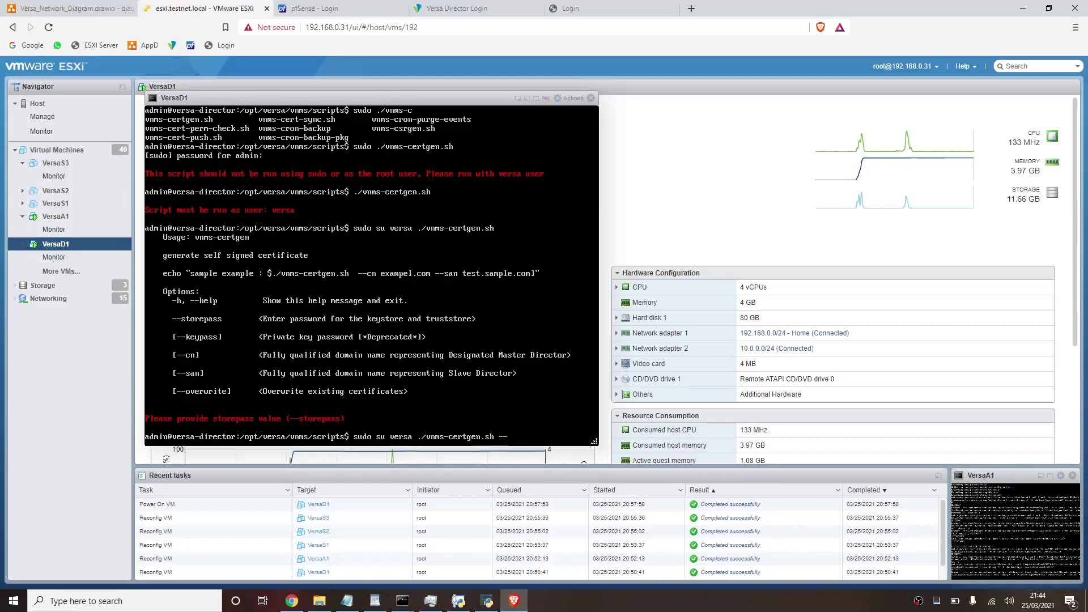
text(cn versad1 --san versad1.testnet.)
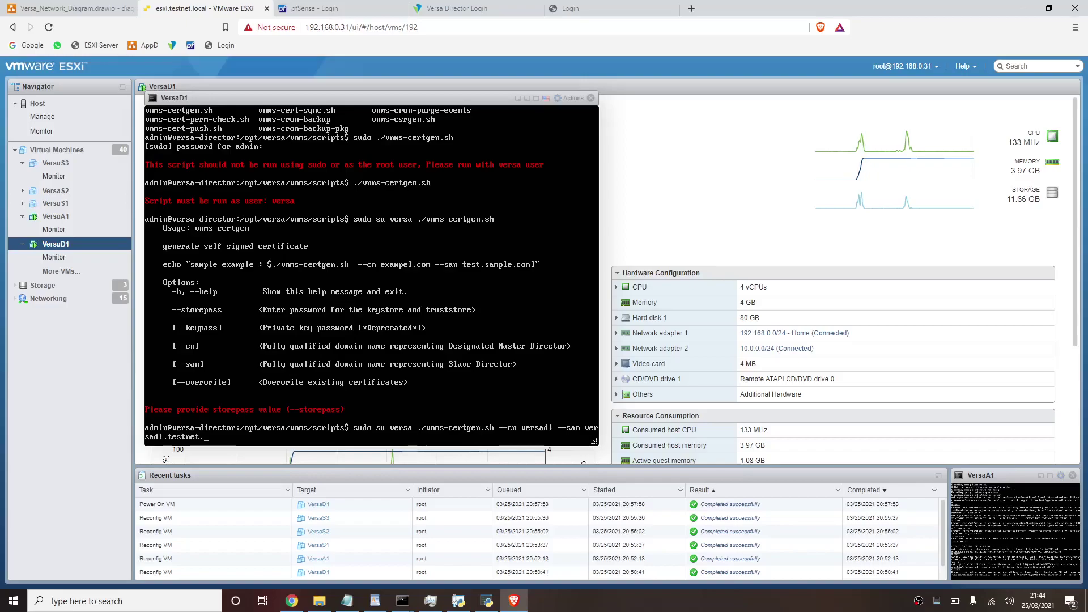
text(local --storepass secret1234 --)
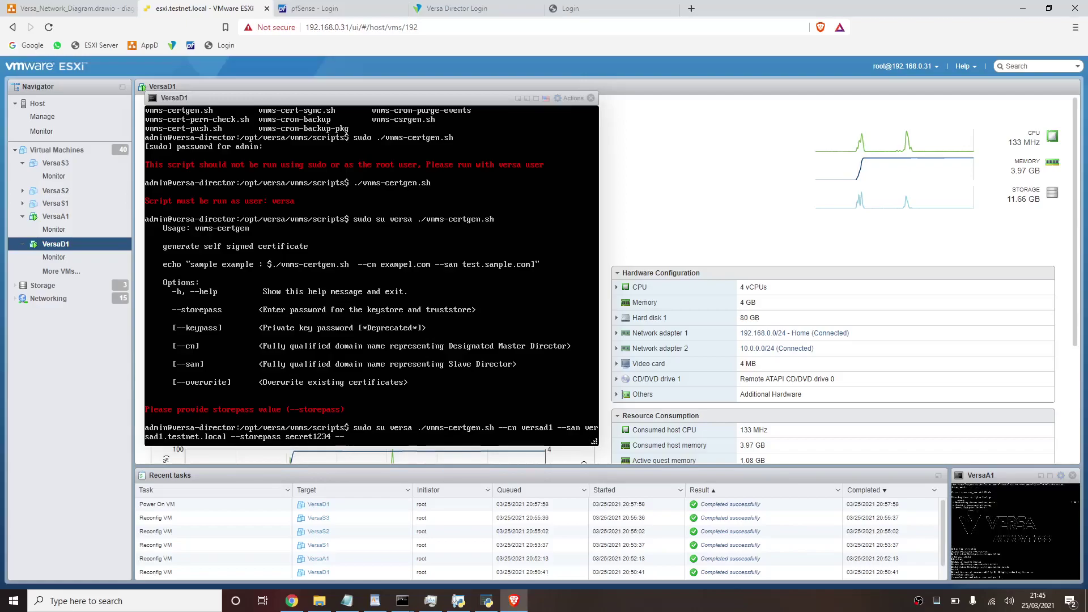
text(verwrite)
key(Return)
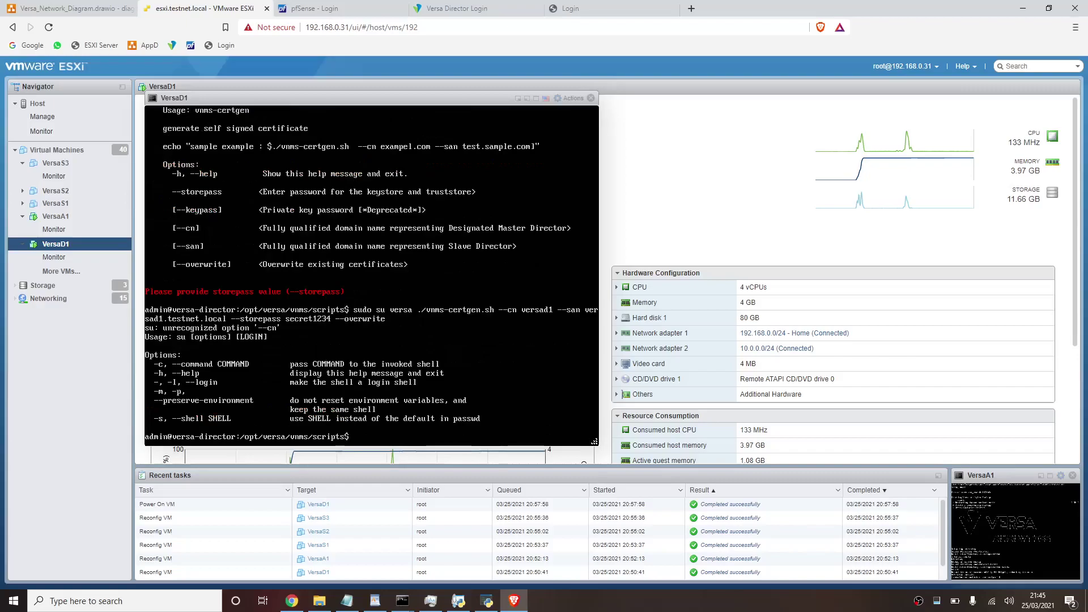
key(Up)
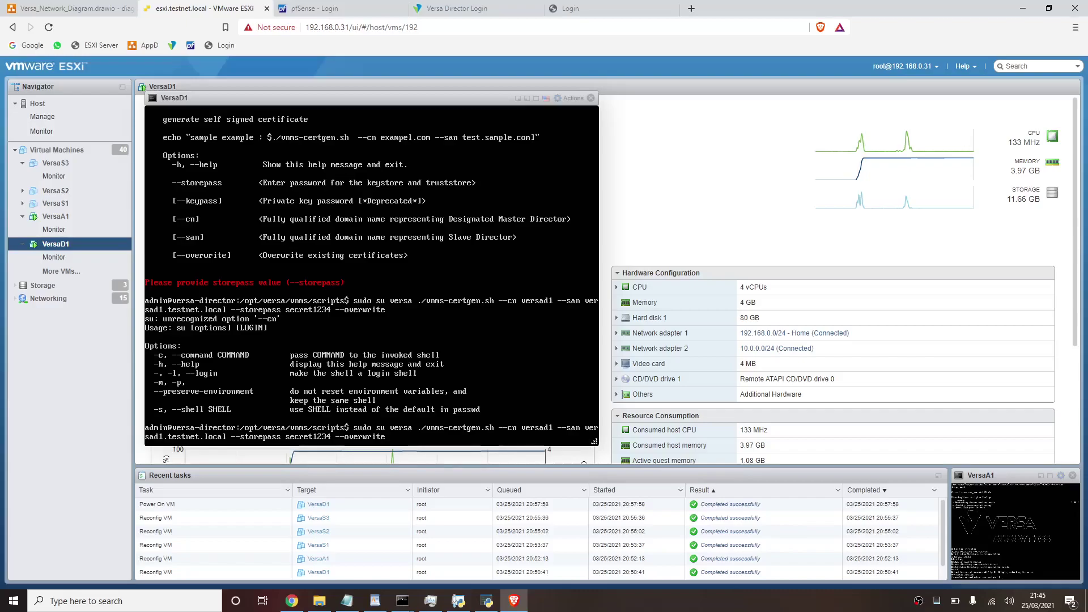
key(Return)
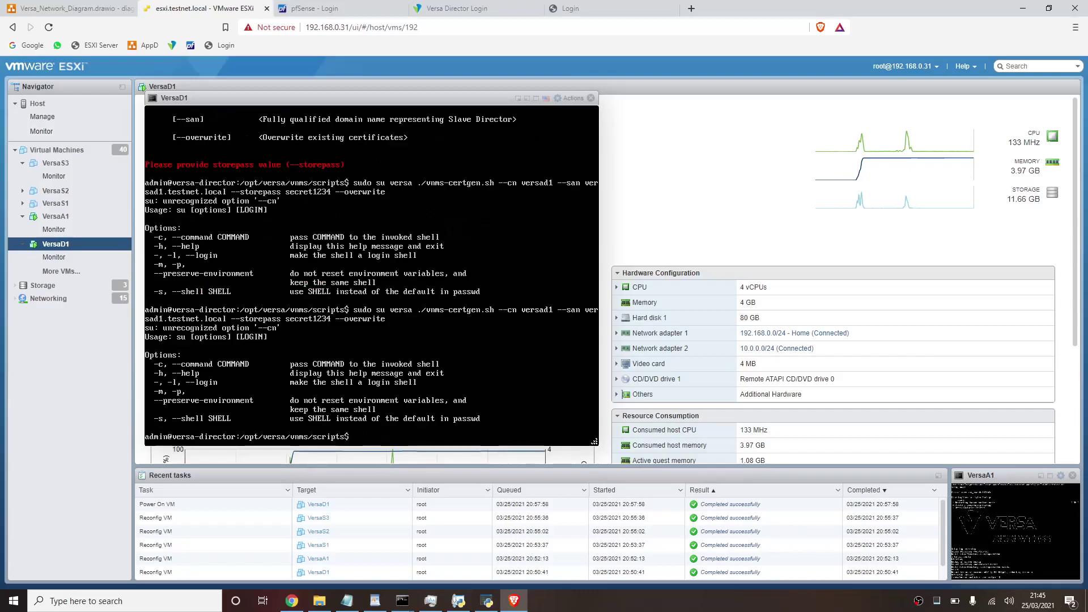
- Check the current user with whoami and switch to the versa user with sudo su versa
text(whoami)
key(Return)
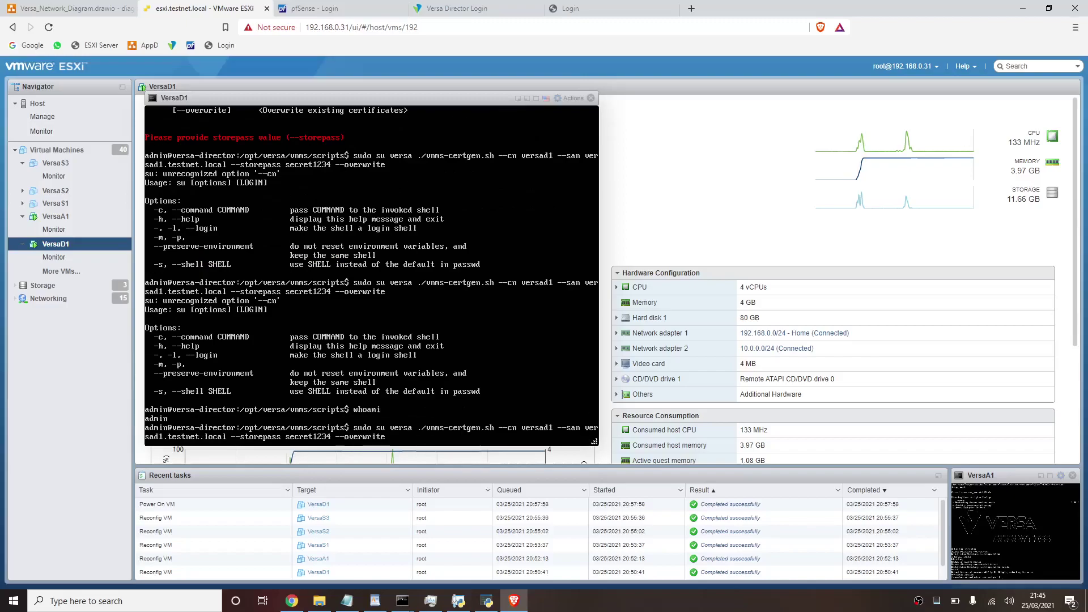
text(sudo su versa)
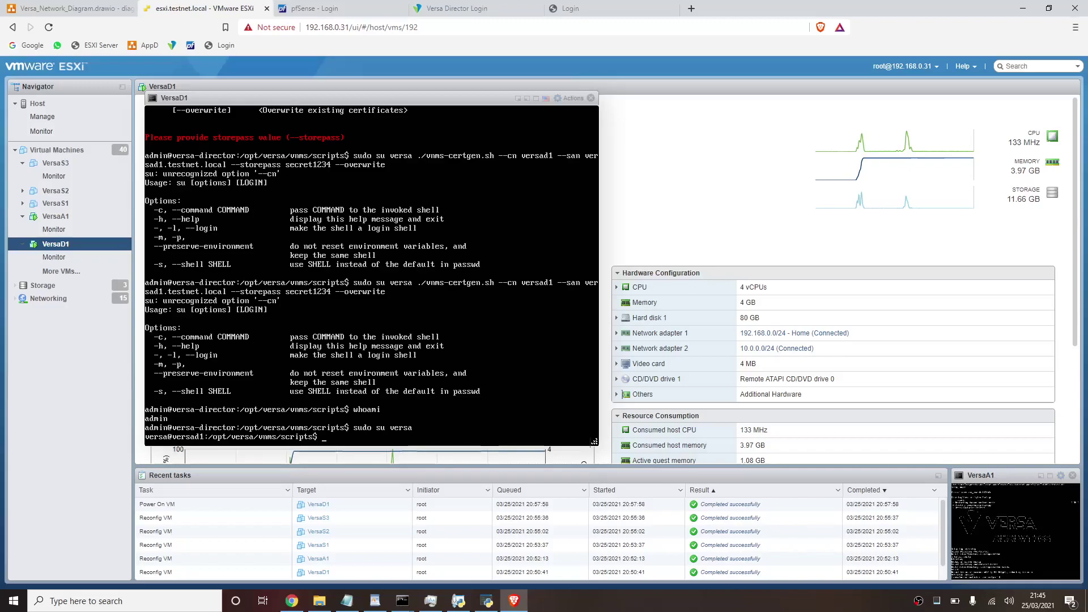
- Run ./vnms-certgen.sh with cn versad1, --san versad1.testnet.local, a storepass and --overwrite
text(ls)
key(BackSpace)
key(BackSpace)
key(BackSpace)
text(./vnms)
text(ert)
key(Tab)
text(00cn versad1 --san vers)
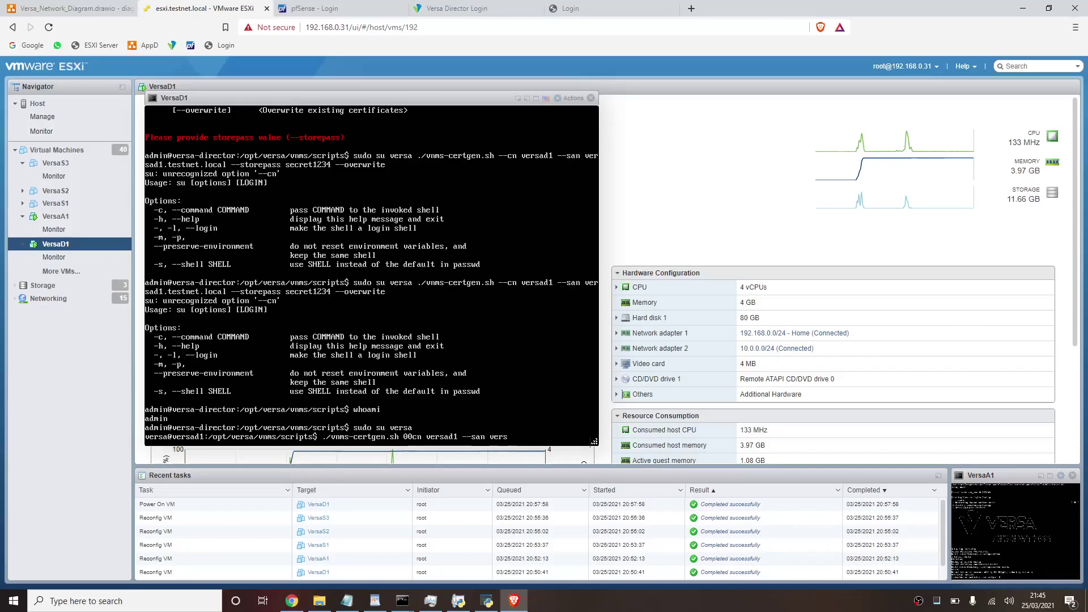
text(ad1.testnet.local --stor)
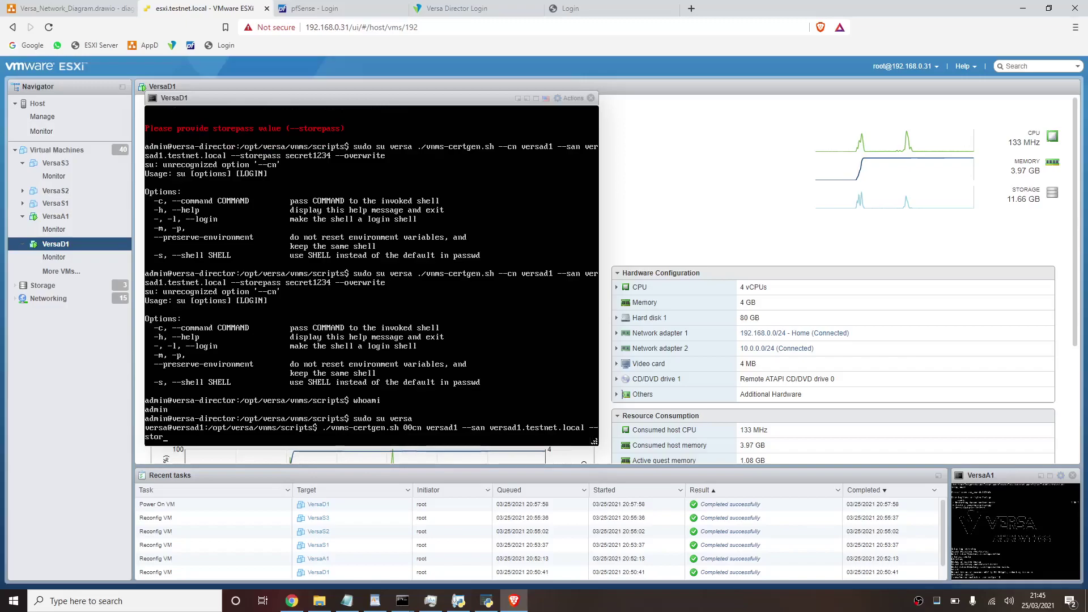
text(epasss secret1234 )
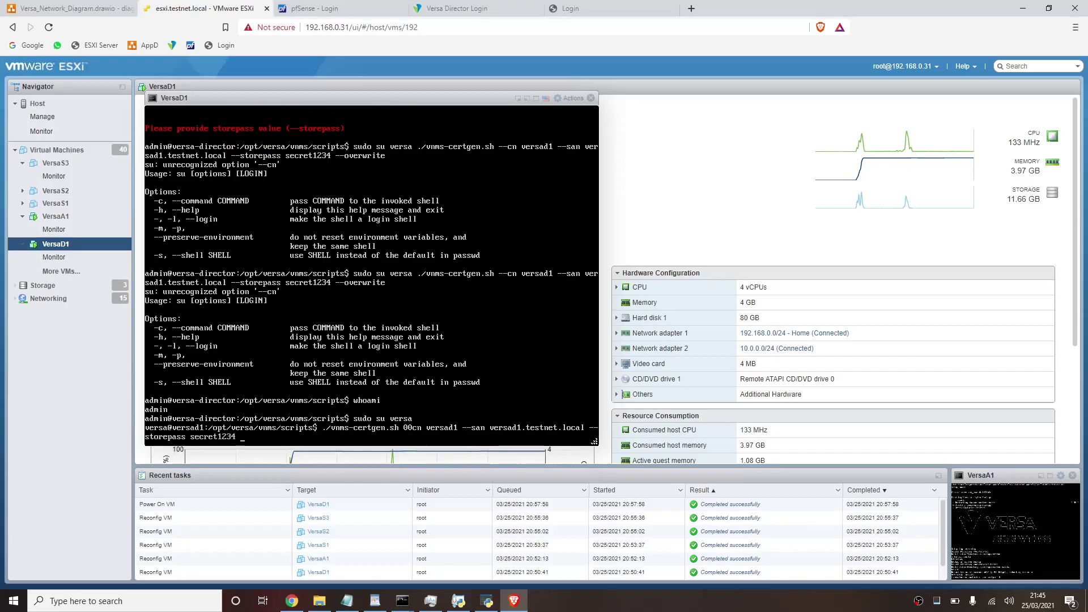
text(--overwrite)
key(Return)
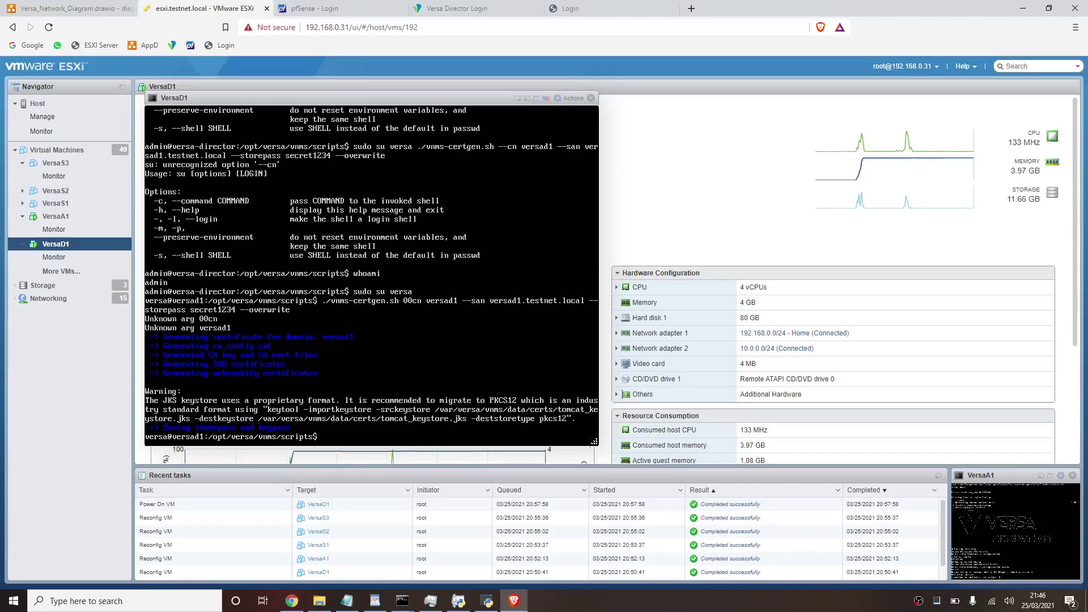
key(Up)
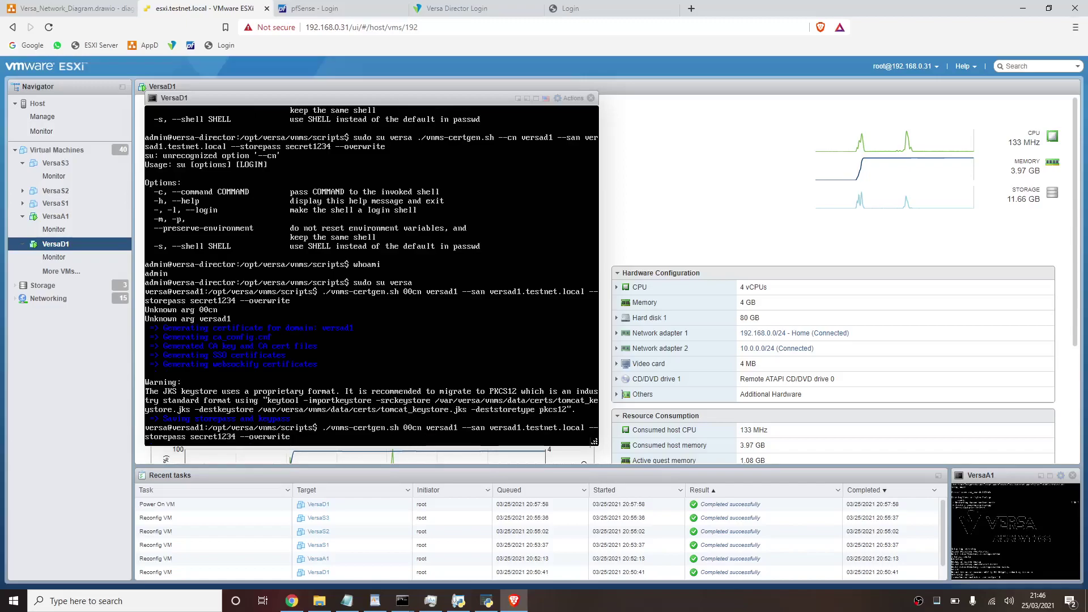
key(Down)
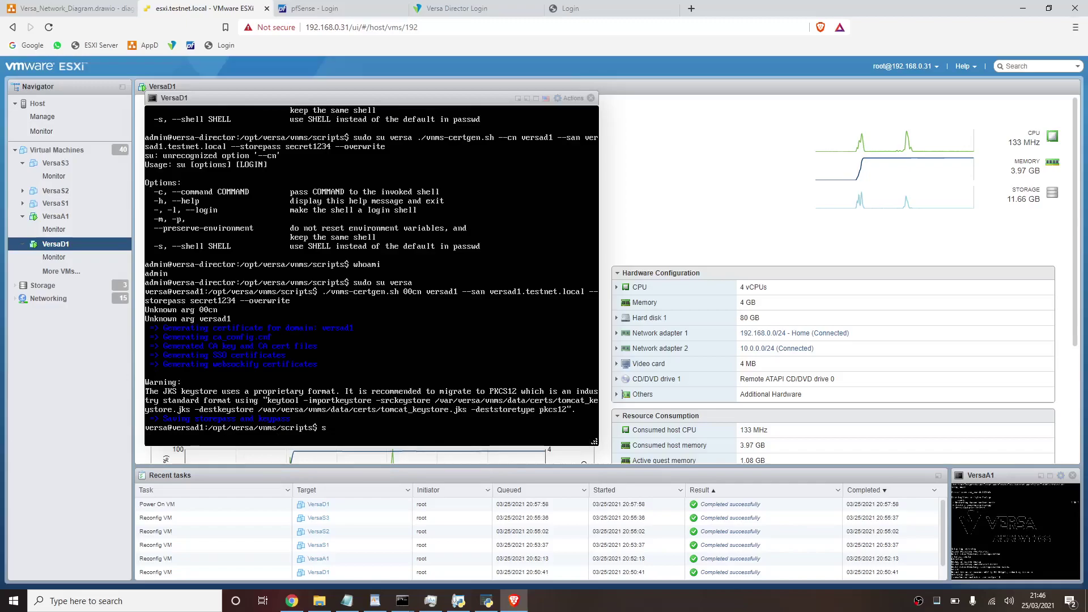
- Switch to the admin user and try running sudo ./vnms-cert-sync.sh
text(udo su admin)
key(Return)
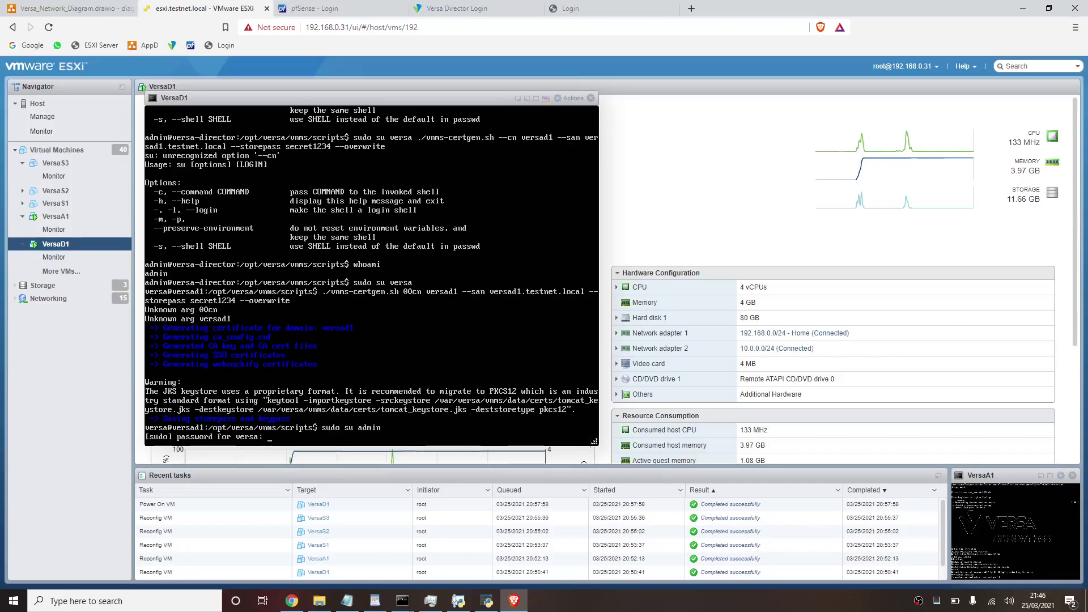
key(Return)
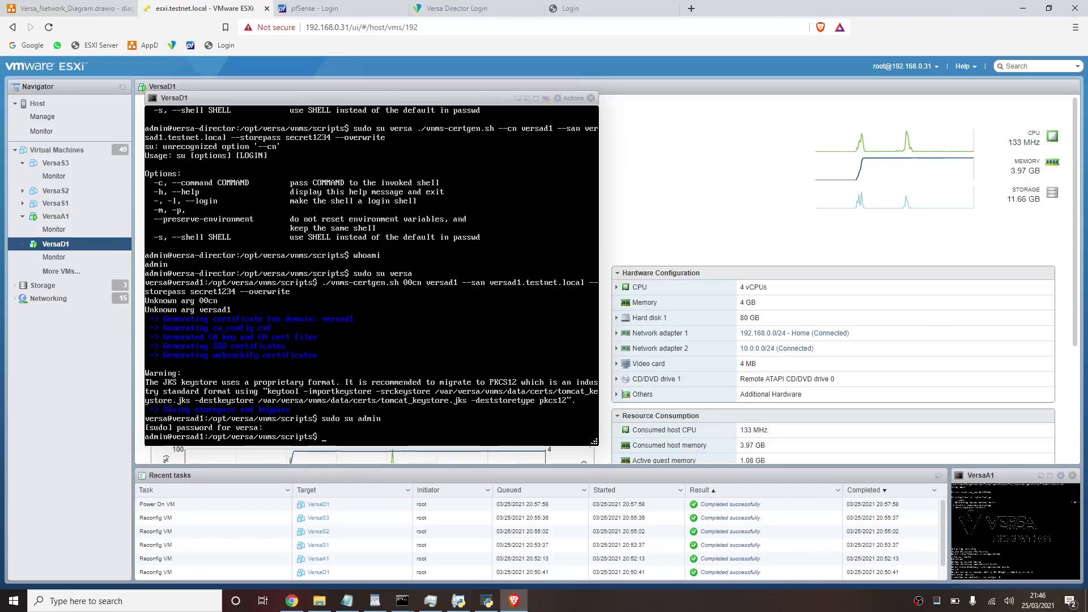
text(sudo)
text( ./vnms)
text(-ser)
key(BackSpace)
key(BackSpace)
key(BackSpace)
text(cert-sync.sh)
key(Return)
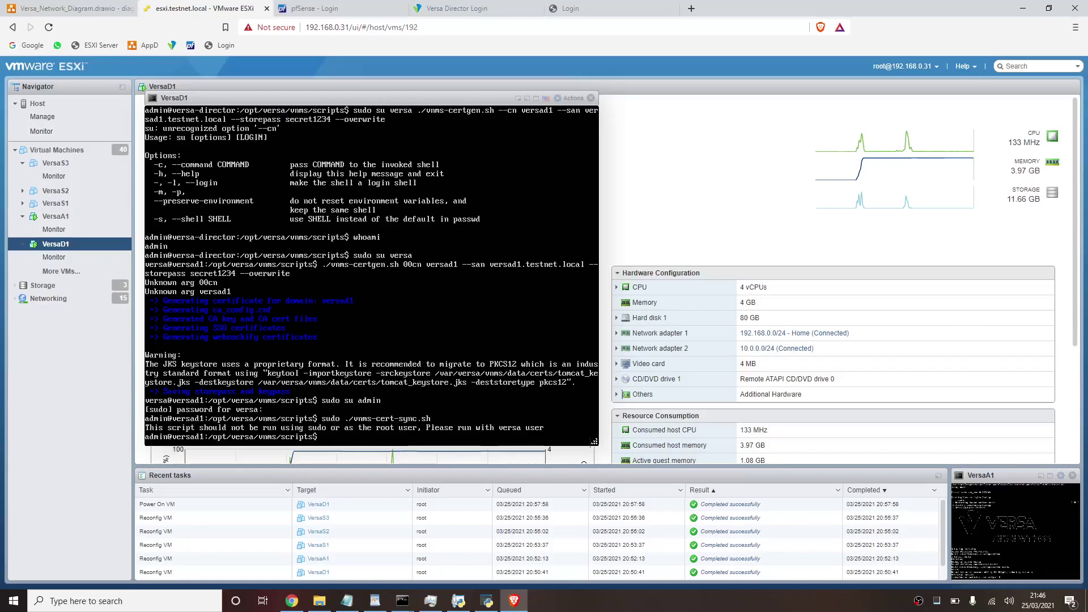
- As the versa user, run ./vnms-cert-sync.sh --sync with VAN cluster name versaa1
key(Up)
key(Down)
text(sudo su versa)
key(Return)
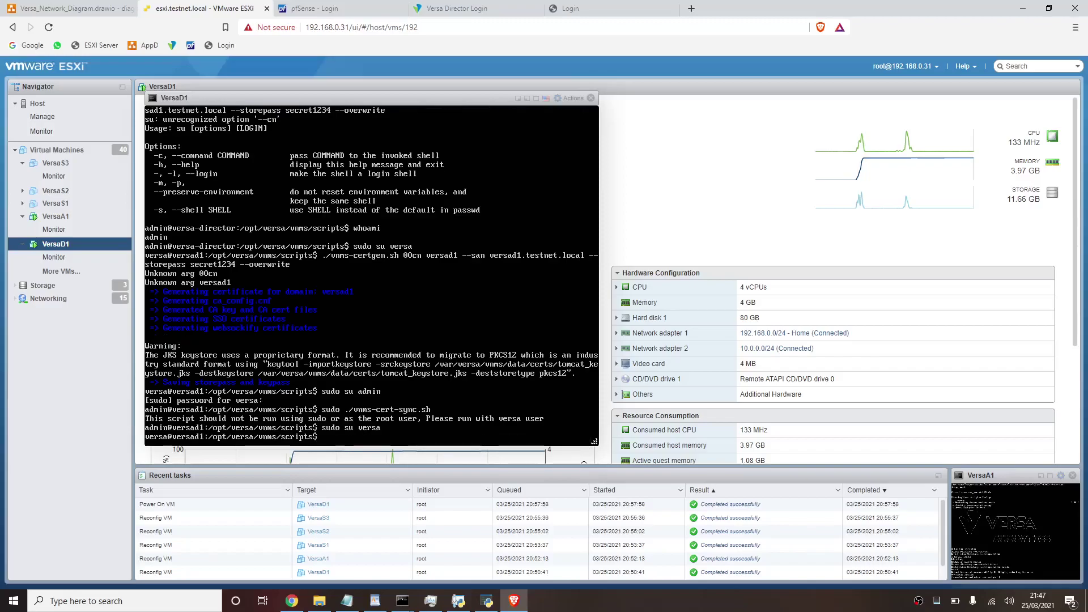
text(./vnms-cert-sync.sh)
key(Return)
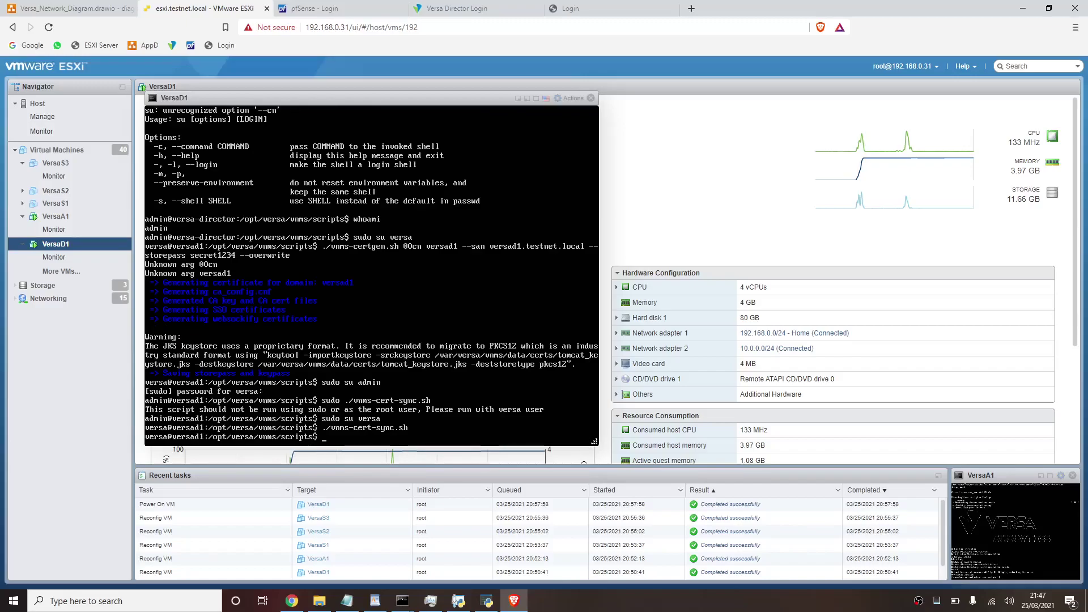
key(Up)
text(-)
text(-sync.sh  --syn)
key(Return)
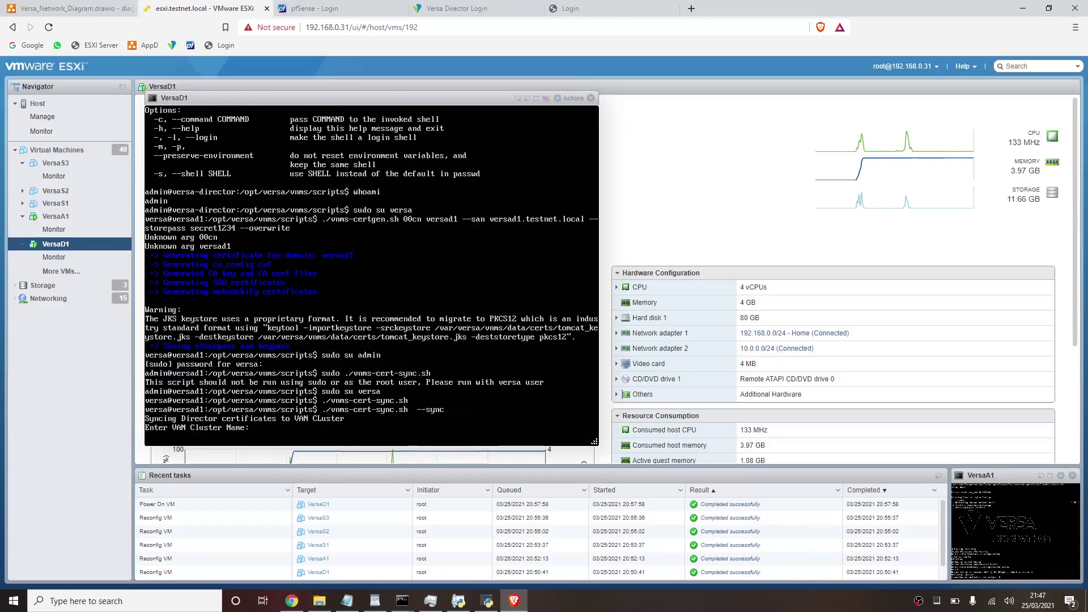
text(versaa1)
key(Return)
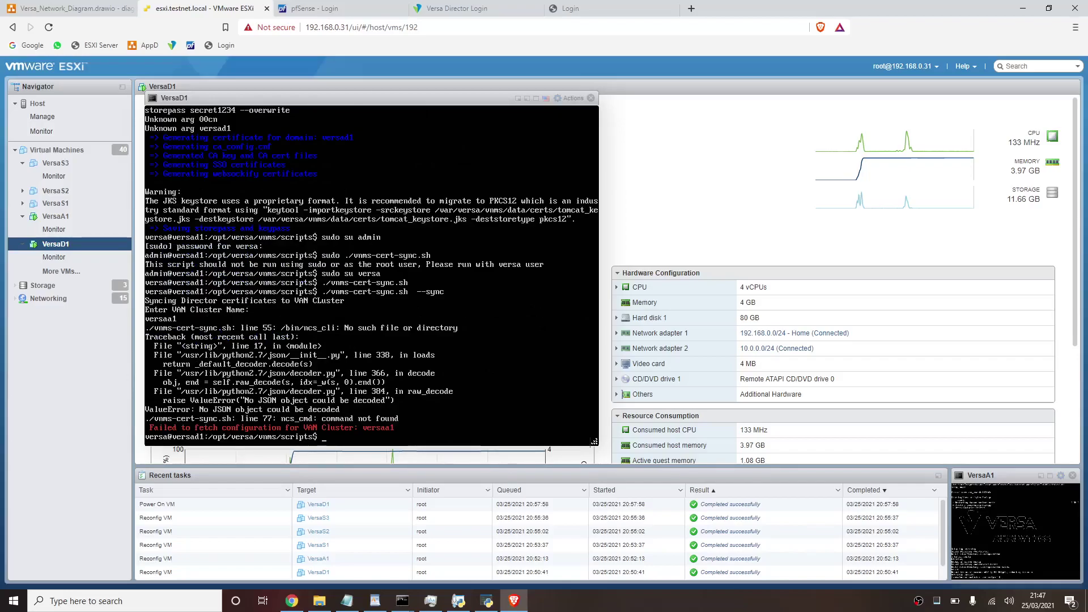
- On the Versa Director login tab, submit credentials, then re-enter user name admin and its password
click(491, 14)
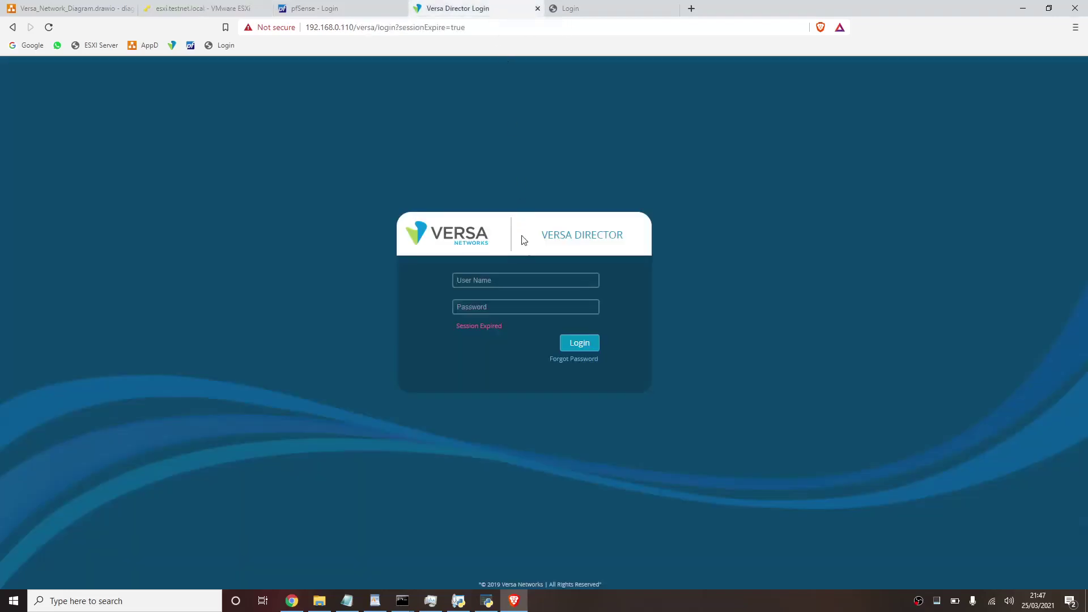
text(Adminis********)
key(Return)
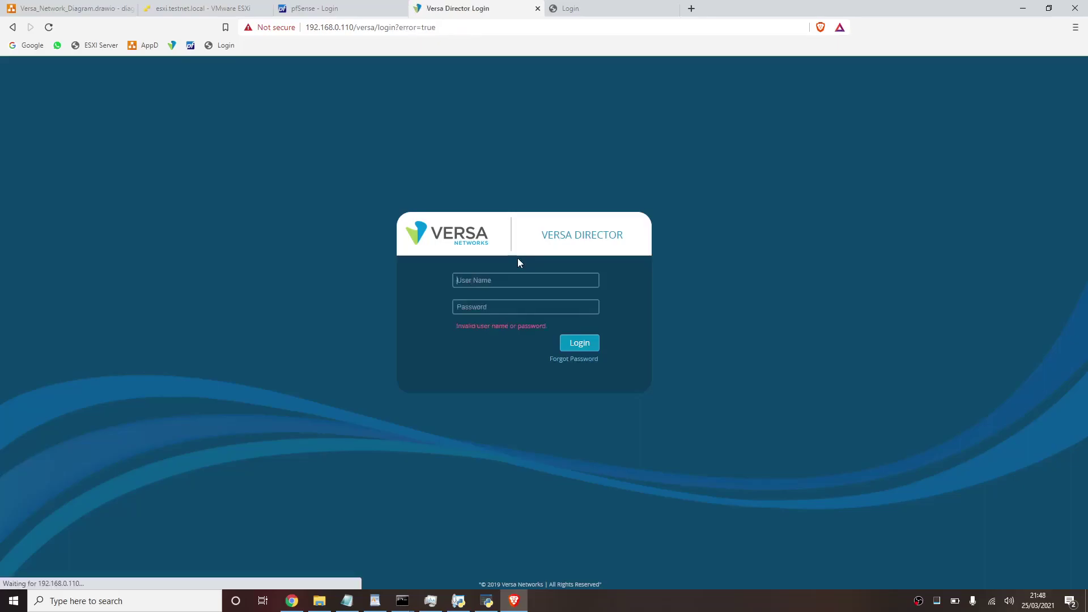
text(admin)
key(Tab)
text(******)
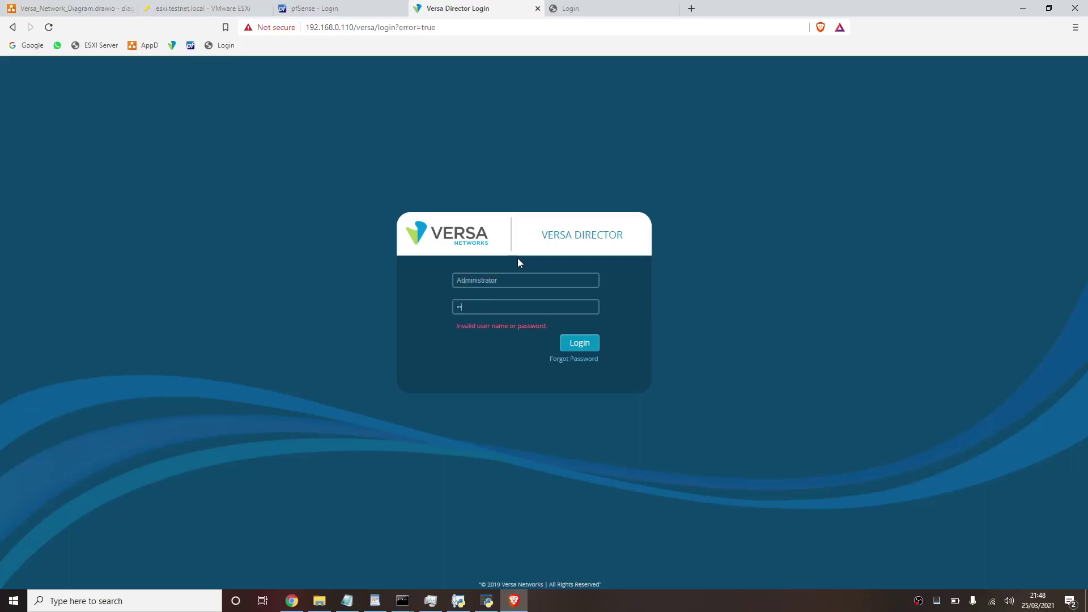
- Replace the expired admin password by entering the current password and a new strong one
key(Return)
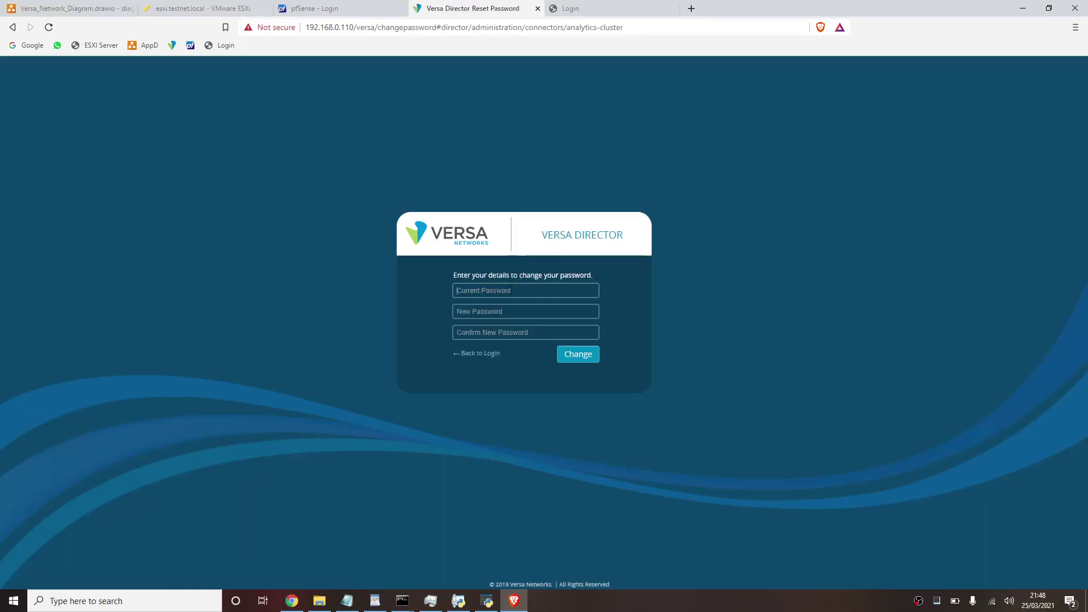
click(512, 291)
text(••••••••)
key(Tab)
text(••••••••••)
key(Tab)
text(•)
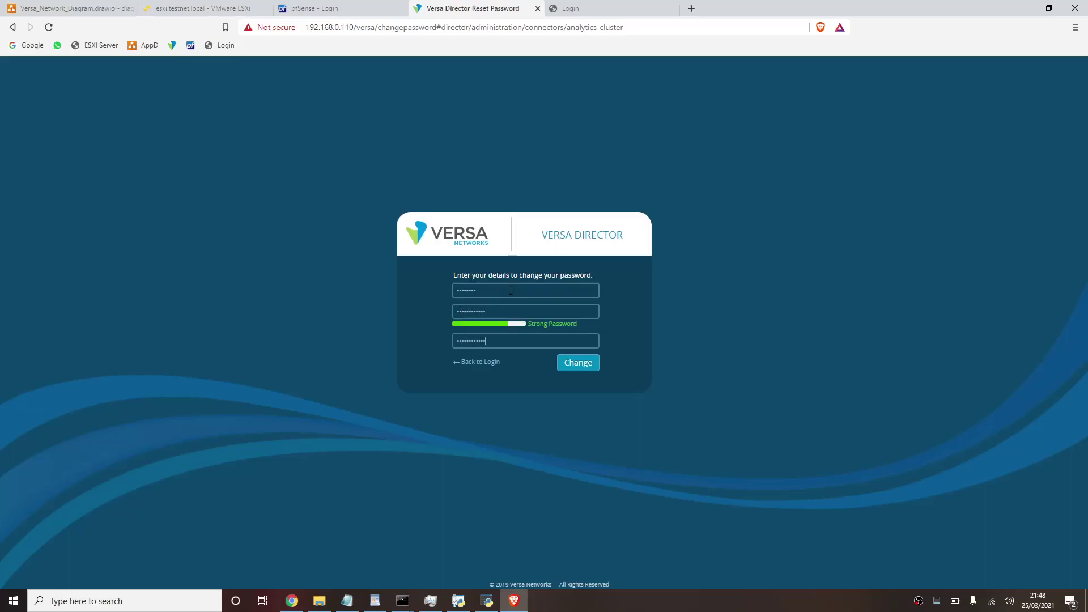
click(564, 362)
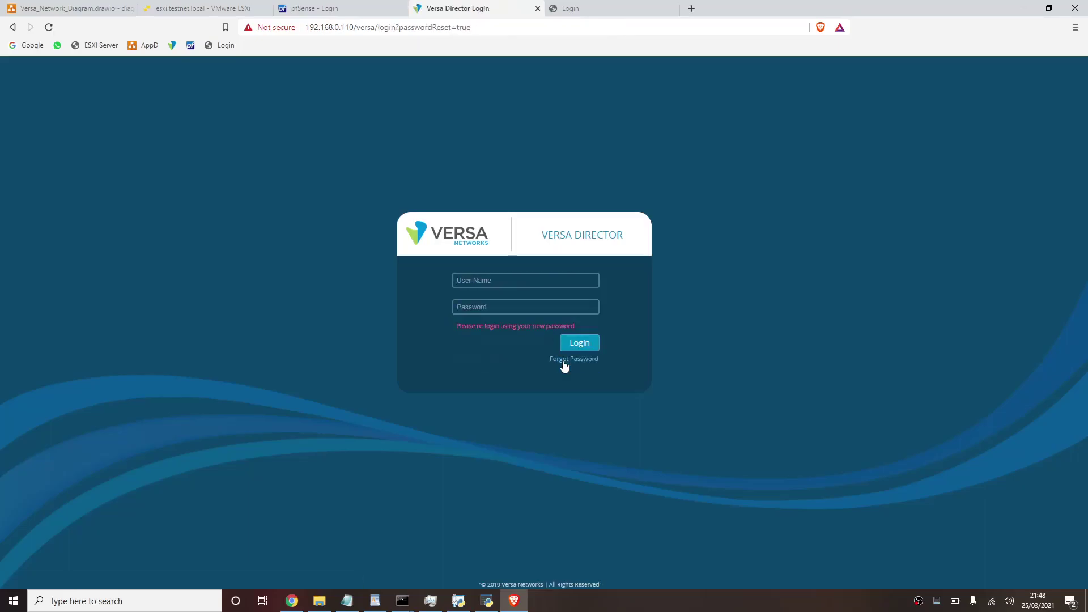
- Sign back in to Versa Director with the admin account and the new password
text(Administrator)
key(Tab)
text(*********)
key(Return)
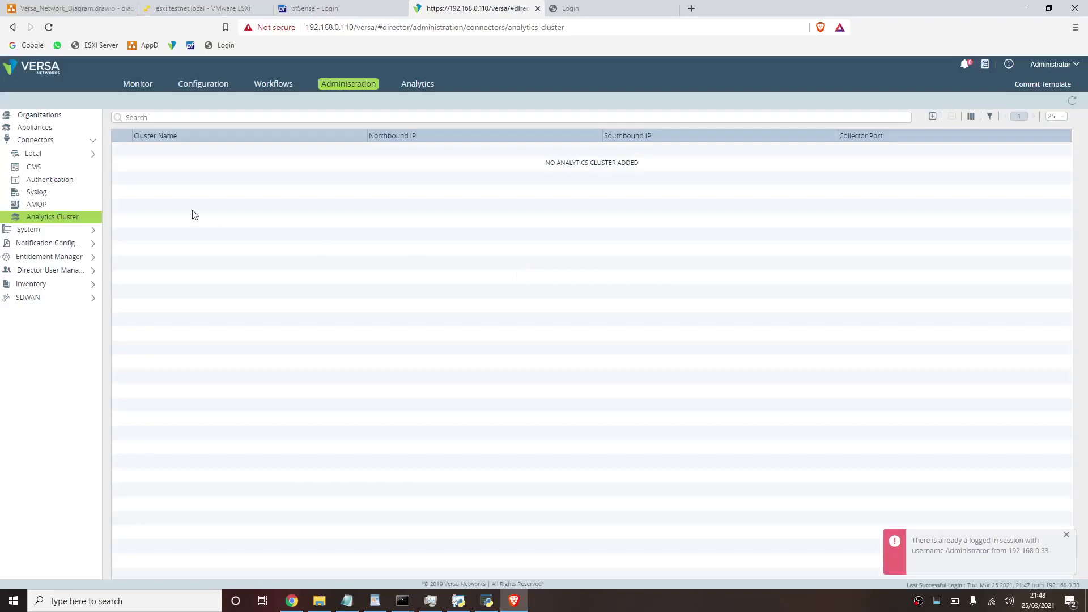
- Create cluster analytics1: northbound versaa1 at 192.168.0.111, collector port 1234, southbound 10.0.0.59
click(932, 116)
click(527, 194)
text(V)
text(ana)
text(lytics1)
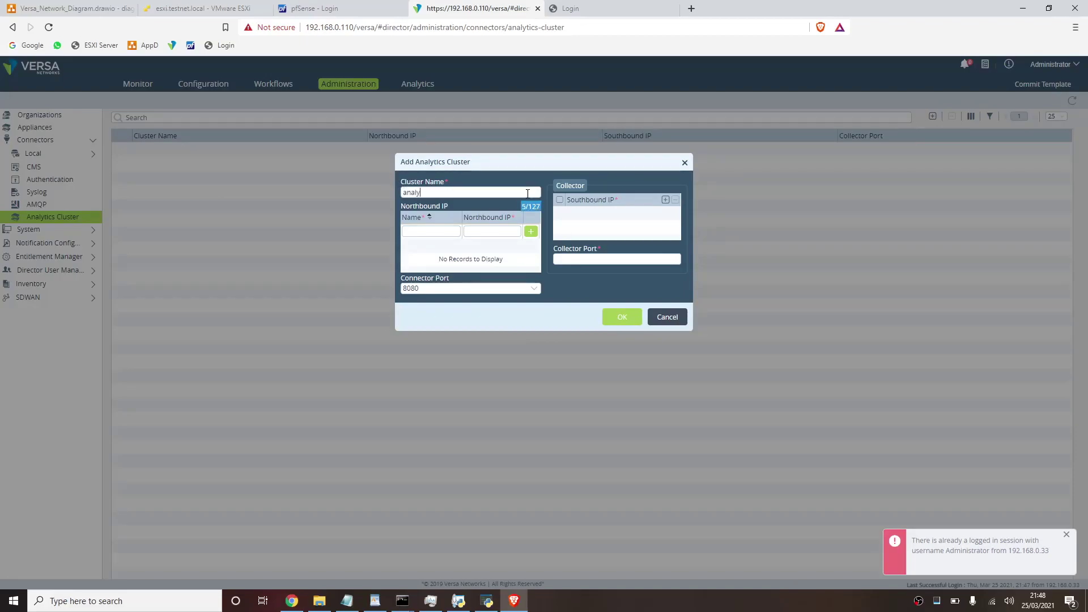
click(438, 232)
text(versaa1)
text(2.168.0)
text(0.111)
click(530, 233)
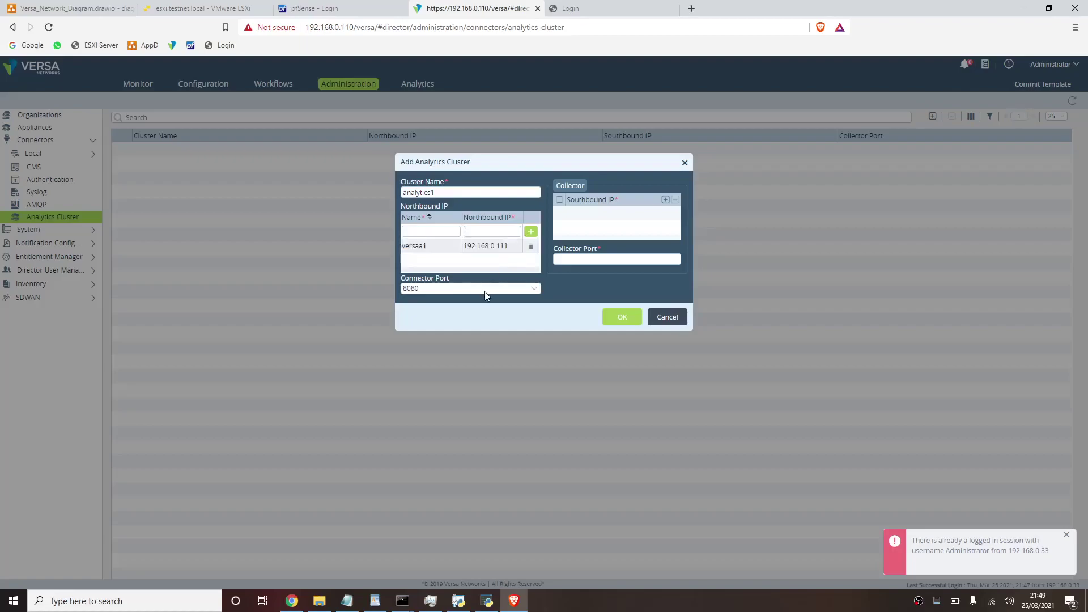
text(1234)
click(670, 200)
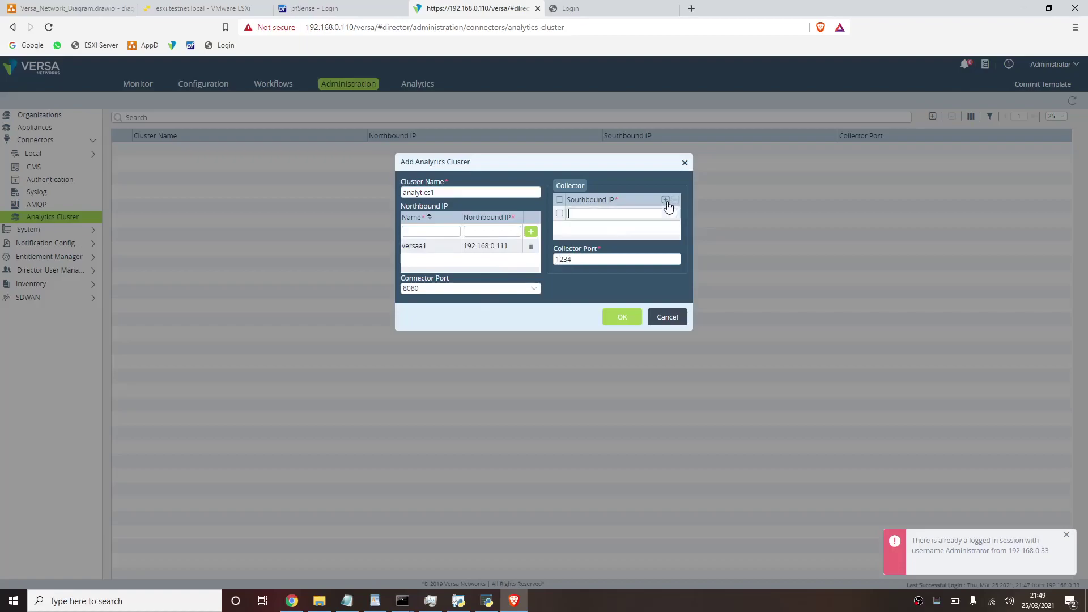
text(10.0.0.59)
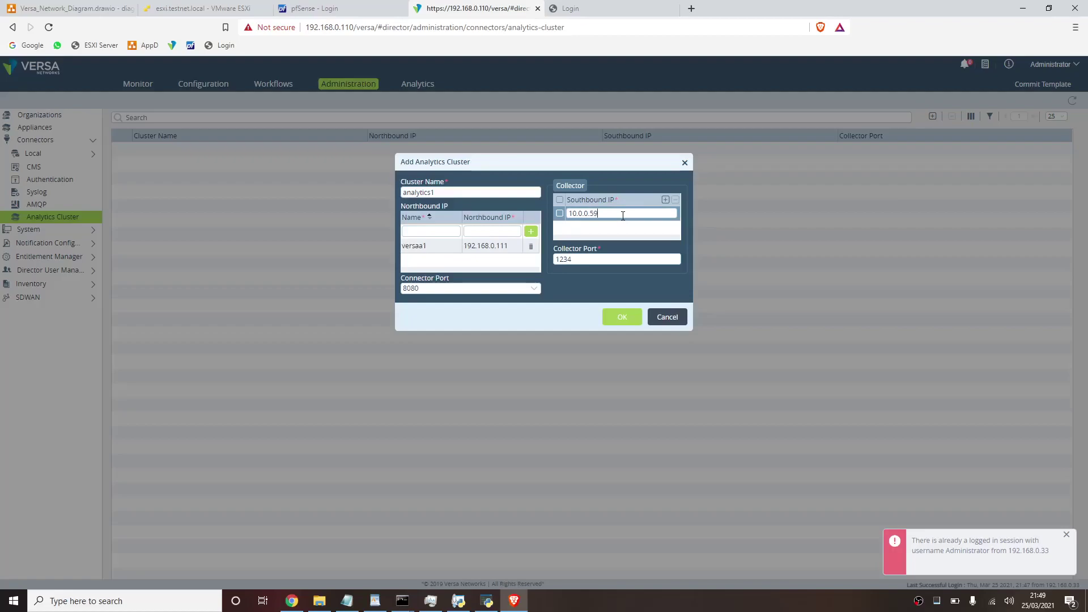
click(627, 315)
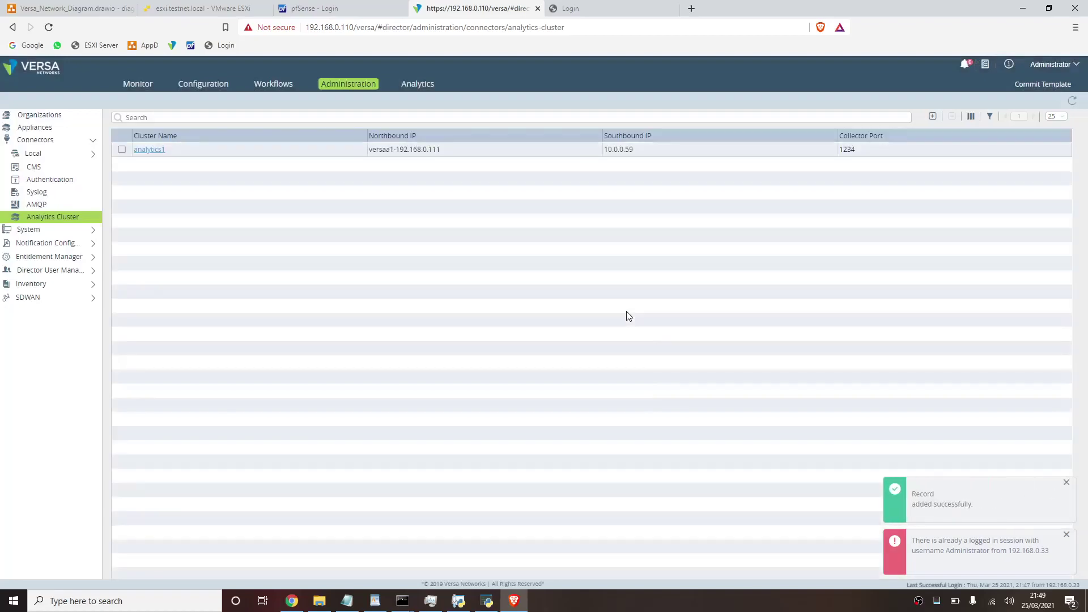
- Rerun the certificate sync on the VersaD1 console with cluster name analytics1
click(217, 9)
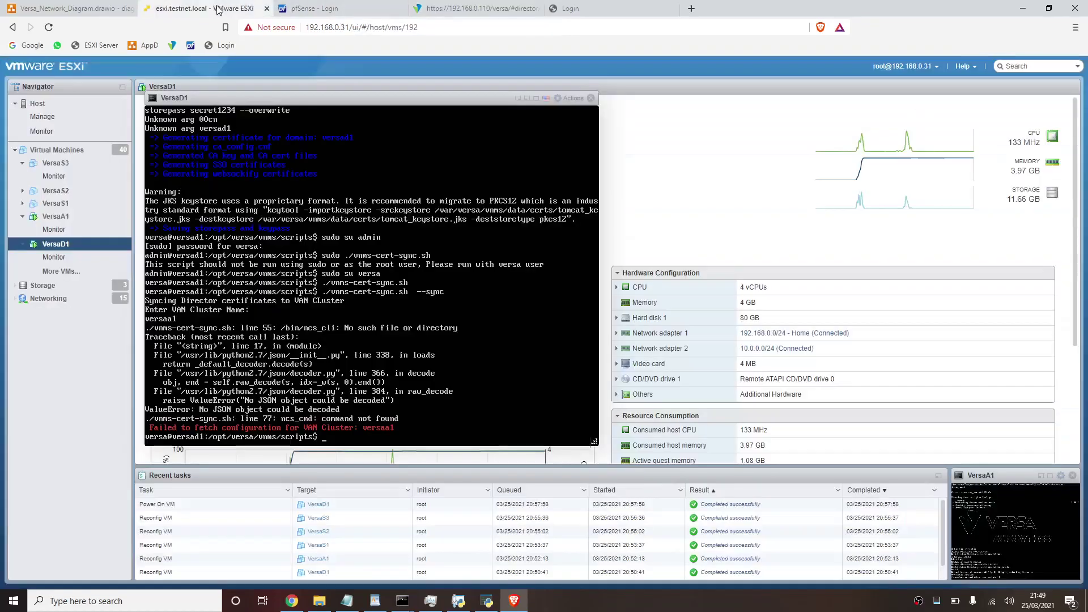
key(Up)
key(Return)
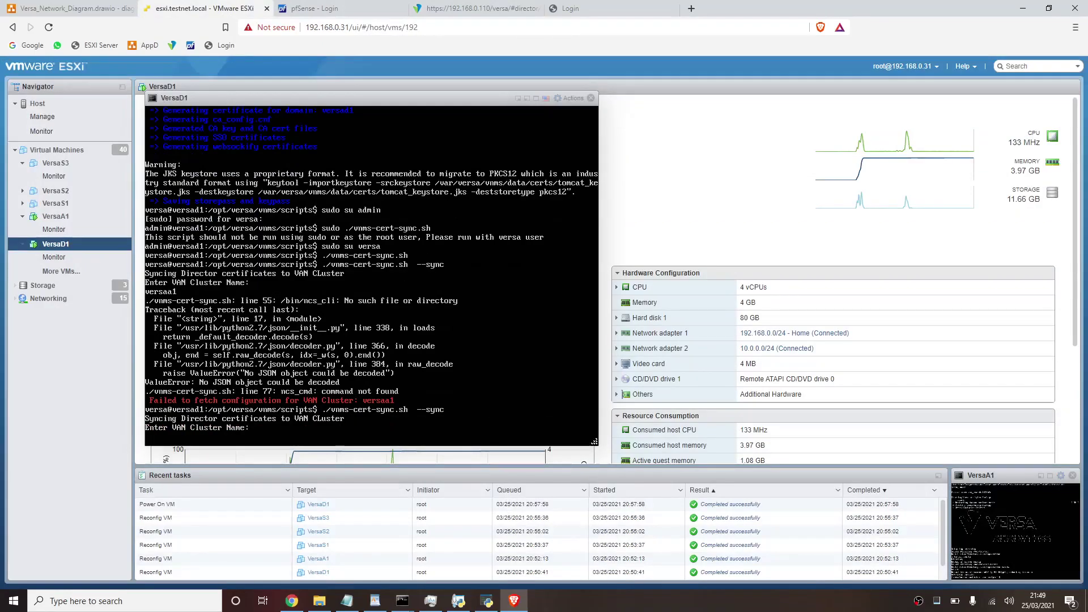
text(analytics1)
key(Return)
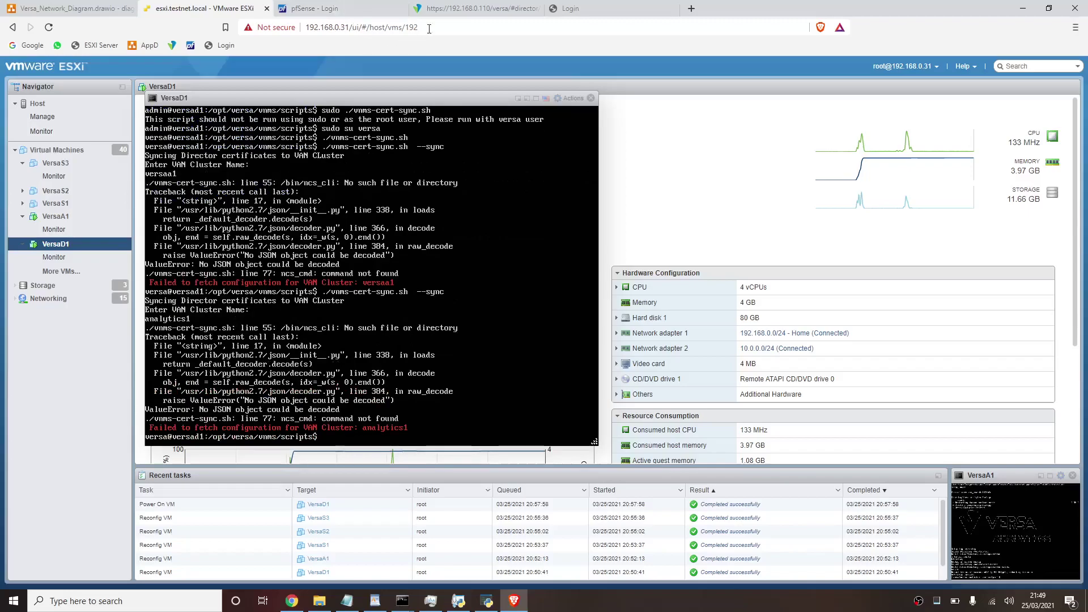
- Glance at the Director cluster list, then retry the sync with analytics1 again
click(482, 7)
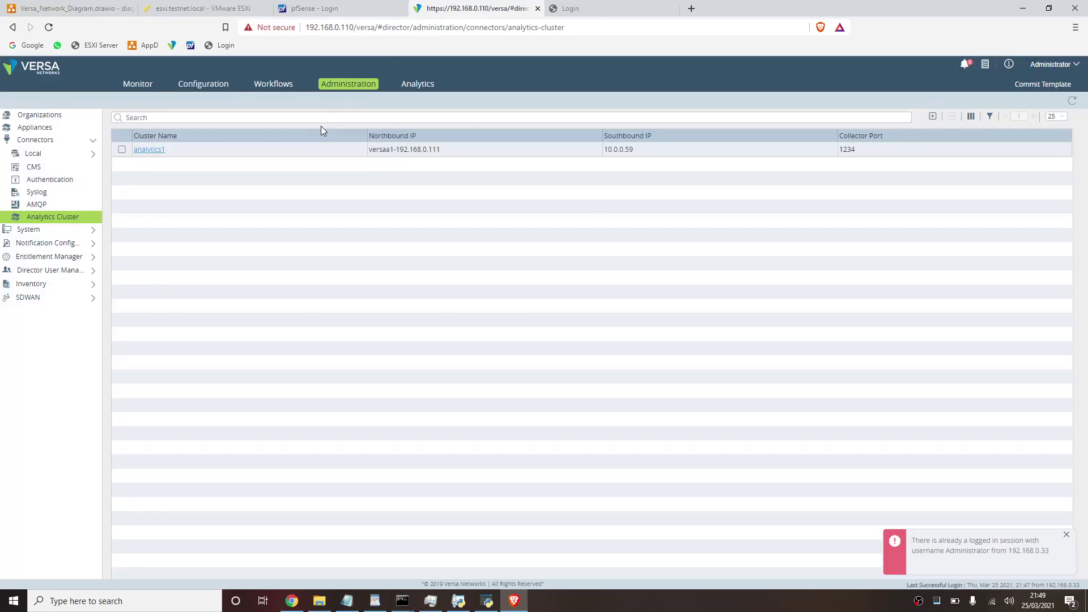
key(alt+Tab)
key(alt+Tab)
click(227, 8)
key(Up)
key(Return)
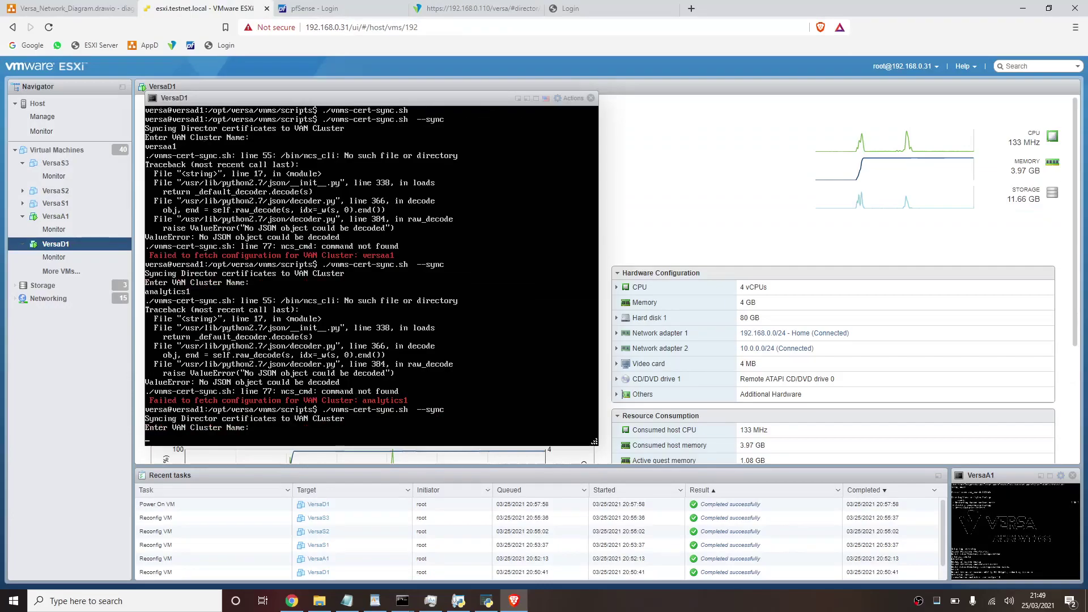
text(analytics1)
key(Return)
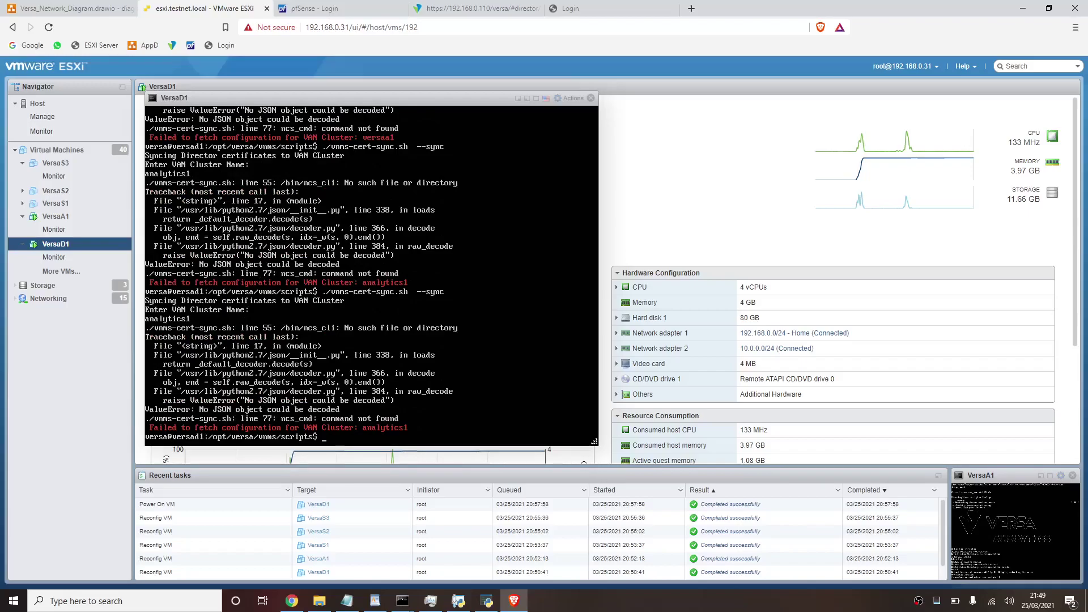
- Run the sync command with sudo, then once more without sudo
key(Up)
key(Home)
text(sudo)
key(Return)
key(Up)
key(Up)
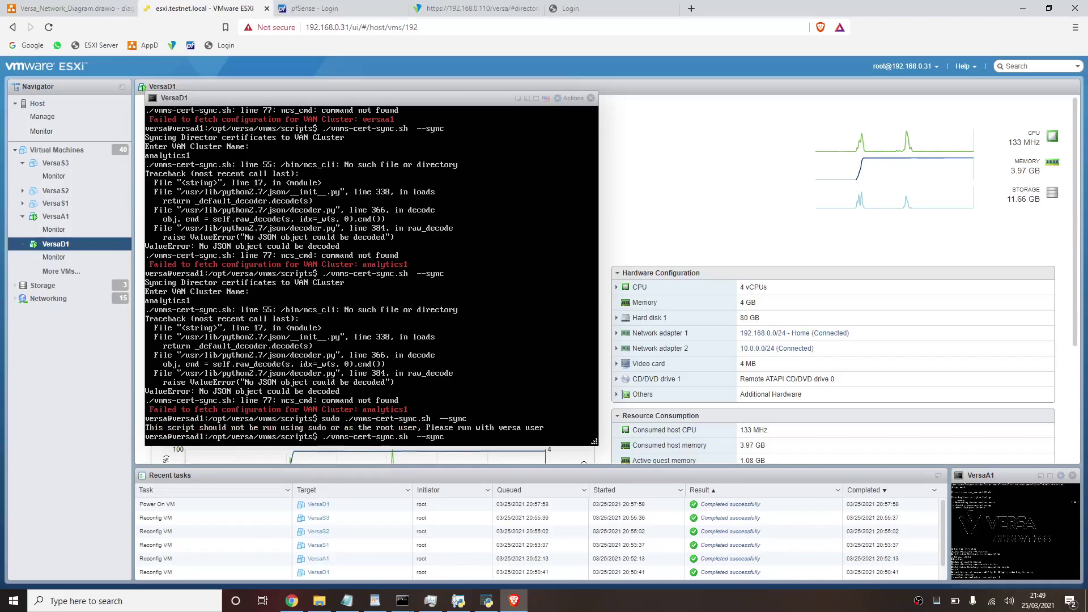
key(Return)
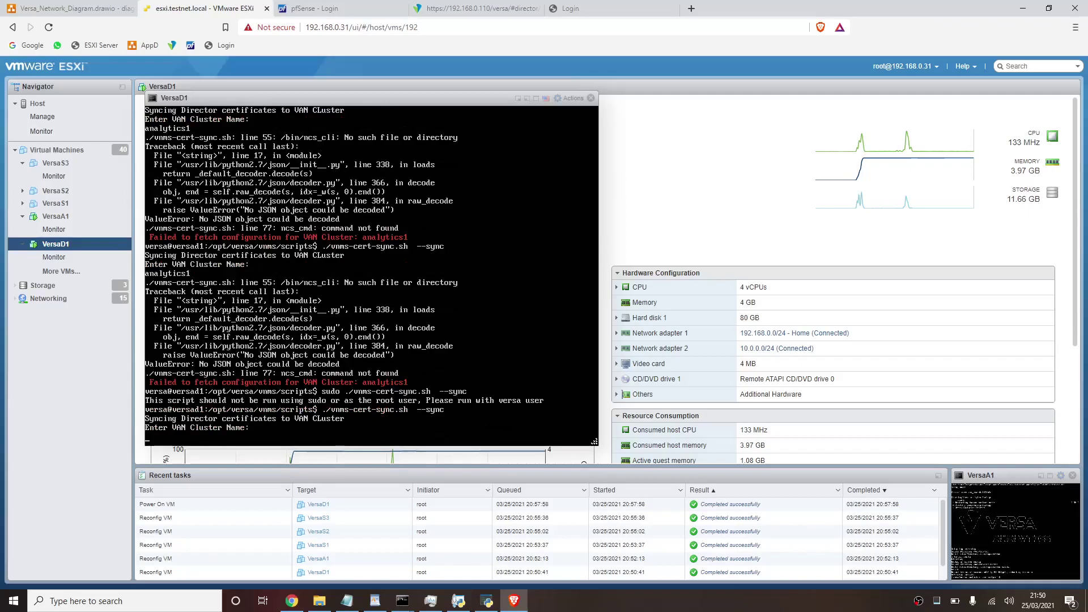
- Open the analytics1 cluster's Edit dialog in Versa Director to review its settings
click(481, 7)
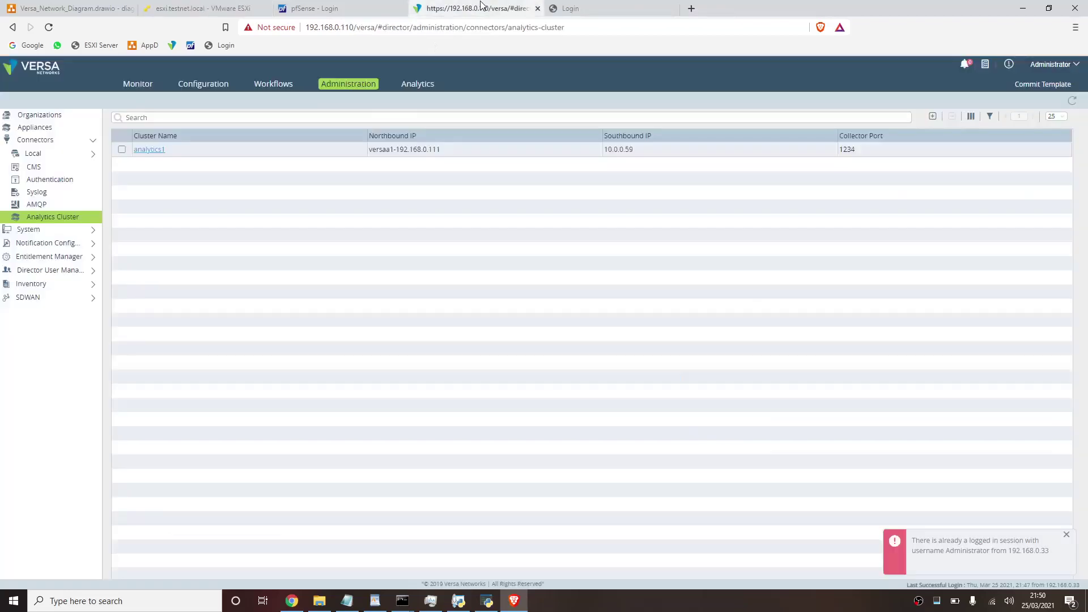
click(156, 153)
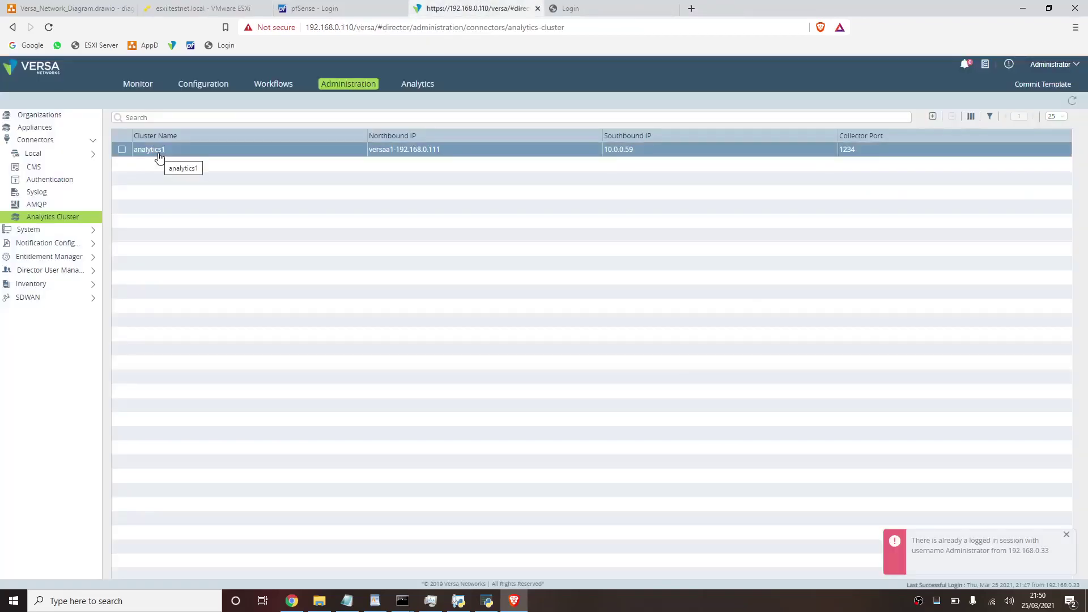
click(158, 152)
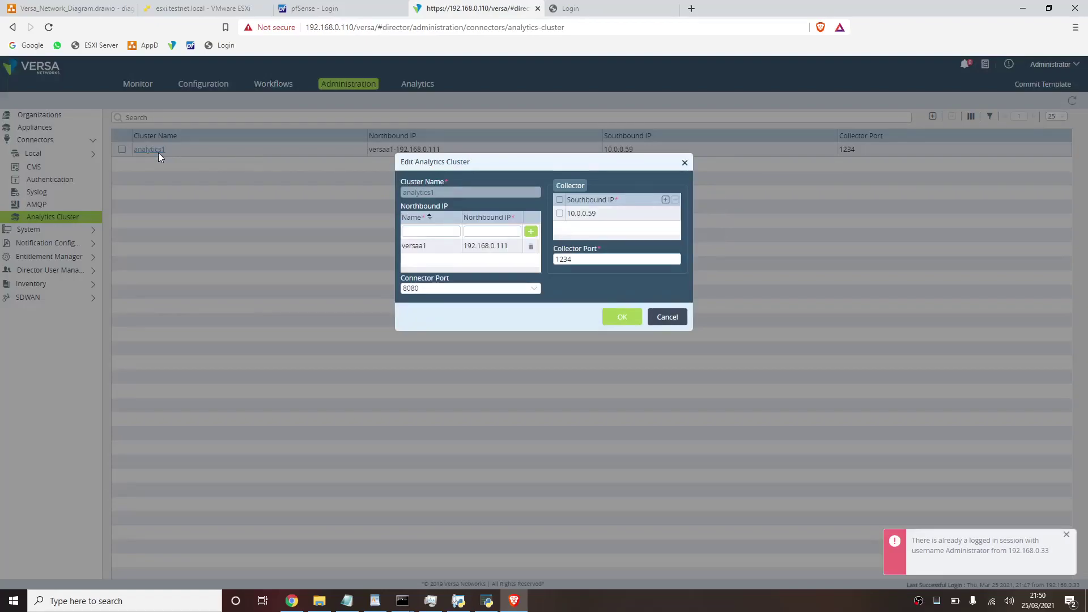
- Enter analytics1 as the cluster name at the VersaD1 sync prompt, rechecking the settings
click(209, 8)
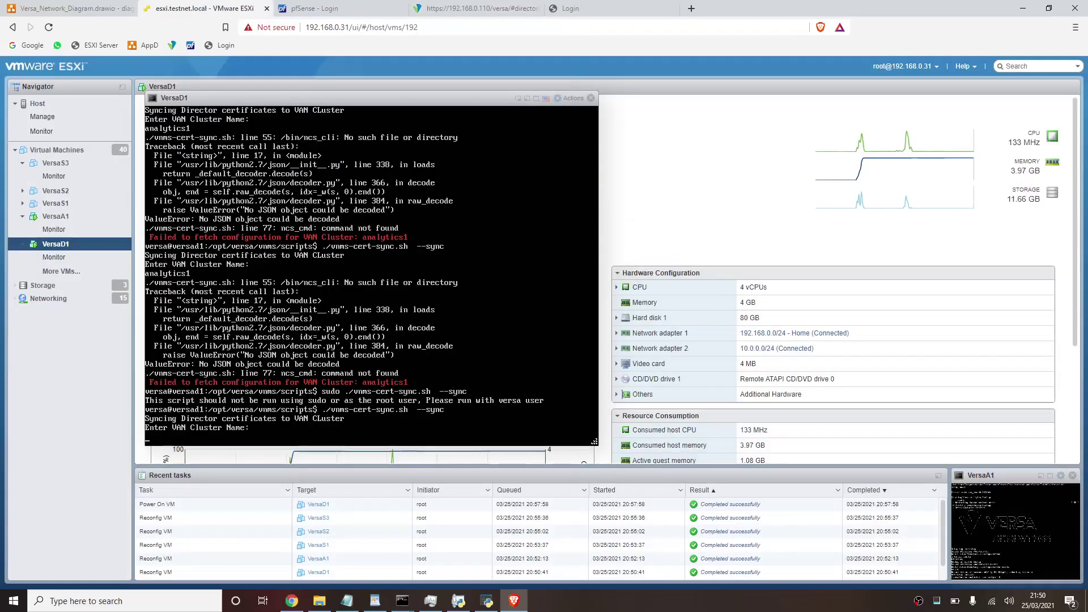
text(analytics1)
click(475, 9)
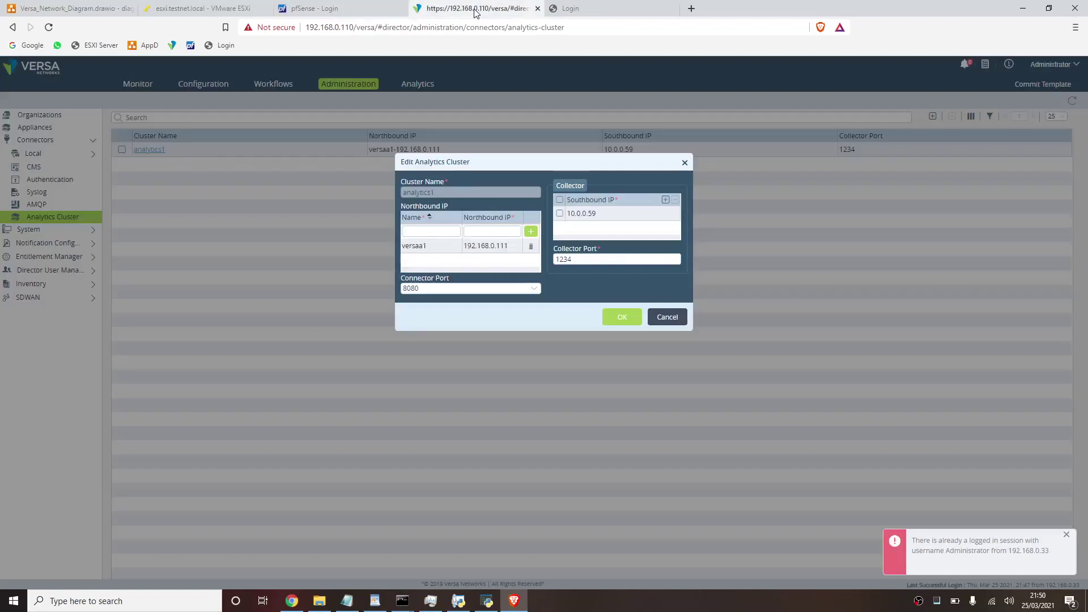
click(230, 8)
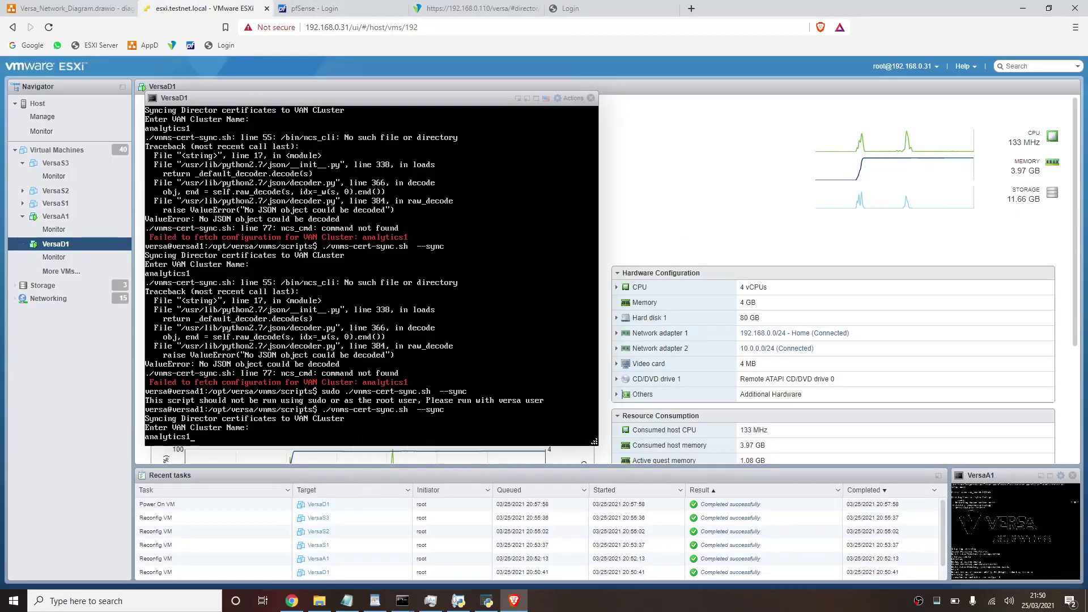
key(Return)
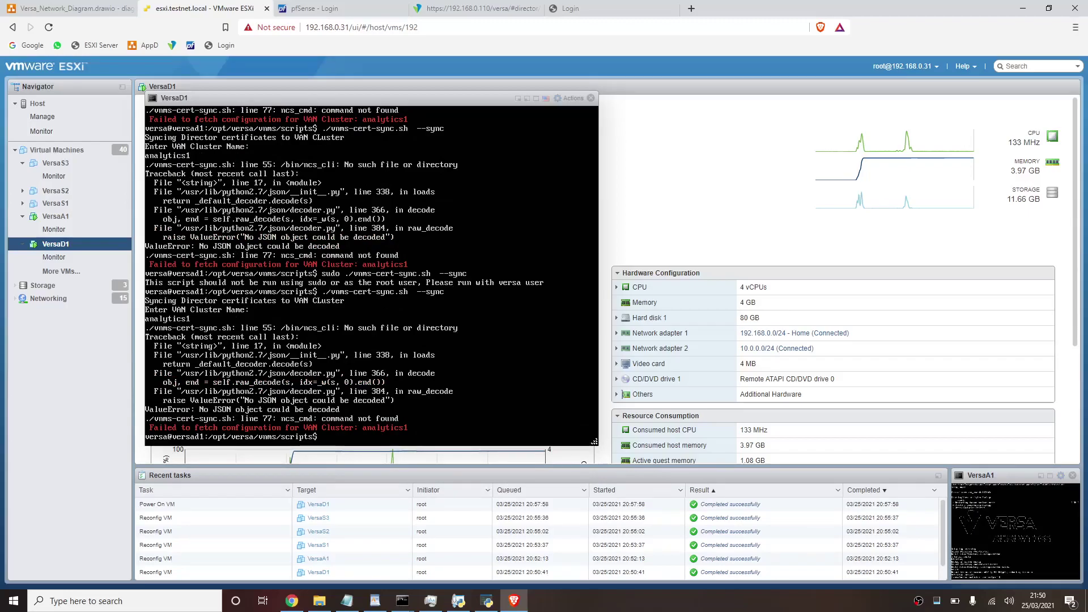
- Exit to the admin shell and run sudo ./vnms-cert-sync.sh --sync, which the script refuses
text(exit)
key(Return)
text(sudo ./vnms-cert-sync.sh)
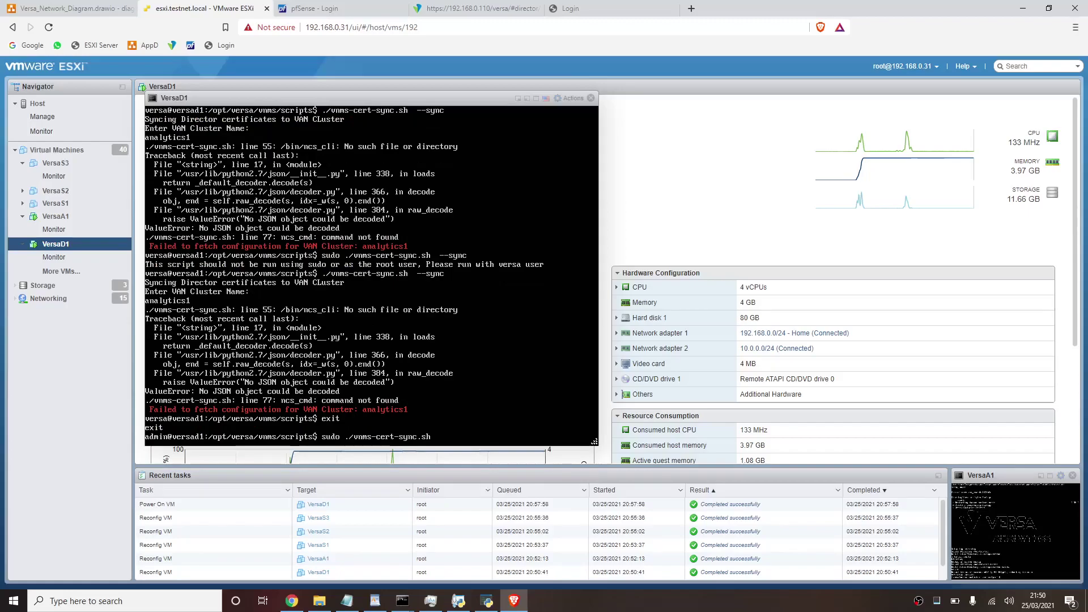
key(Return)
key(Up)
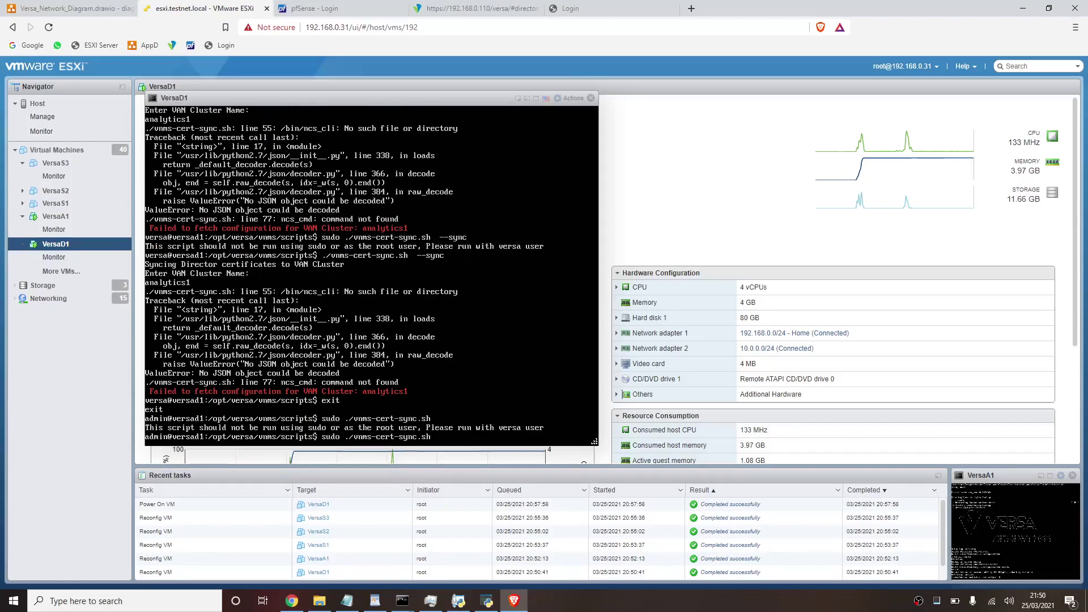
text(--sync)
key(Return)
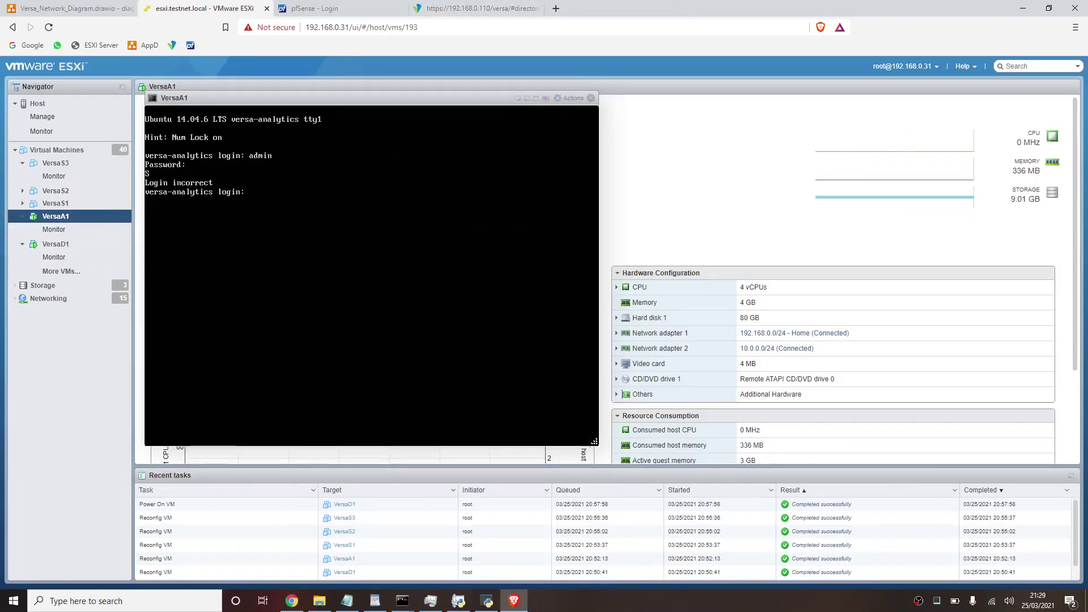
- Log in to the VersaA1 console as versa and run ifconfig, showing eth0 at 10.0.0.105
text(er)
key(BackSpace)
key(BackSpace)
text(versa)
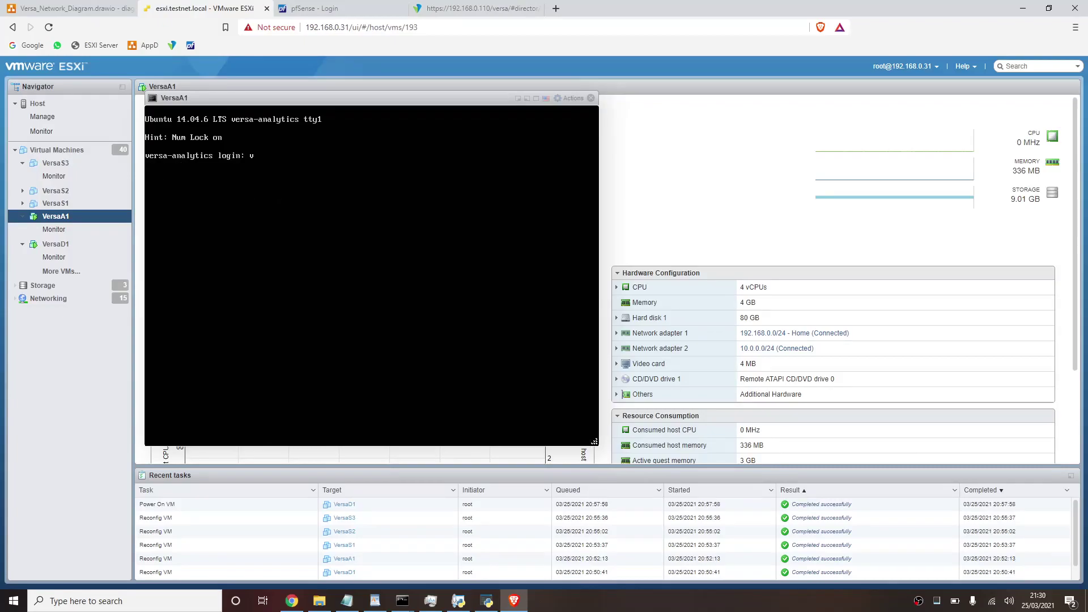
key(Return)
key(Return)
text(ifcgon)
key(BackSpace)
key(BackSpace)
key(BackSpace)
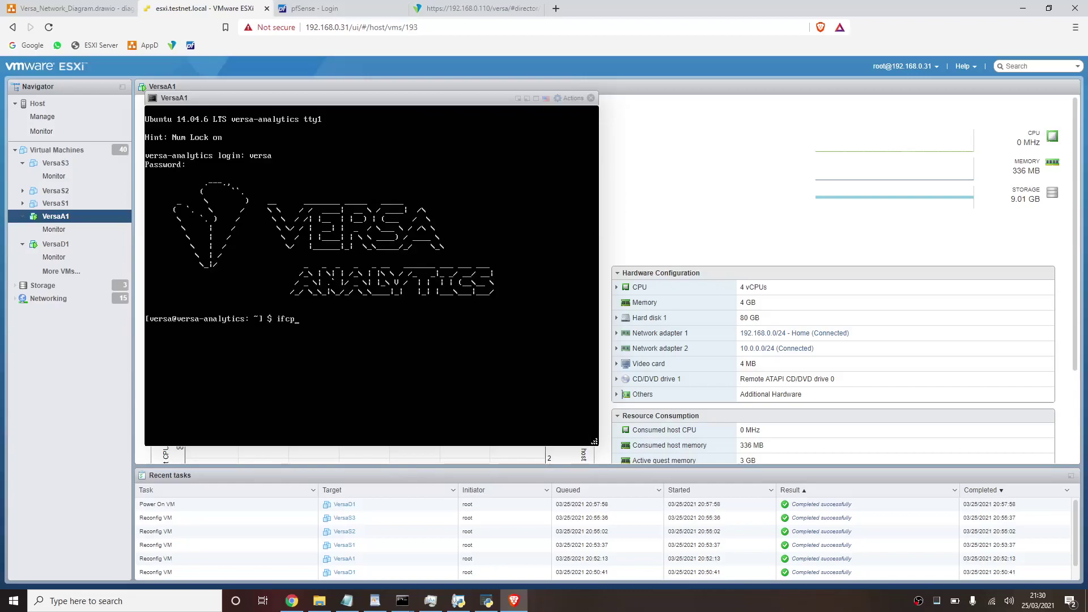
text(onfig)
key(Return)
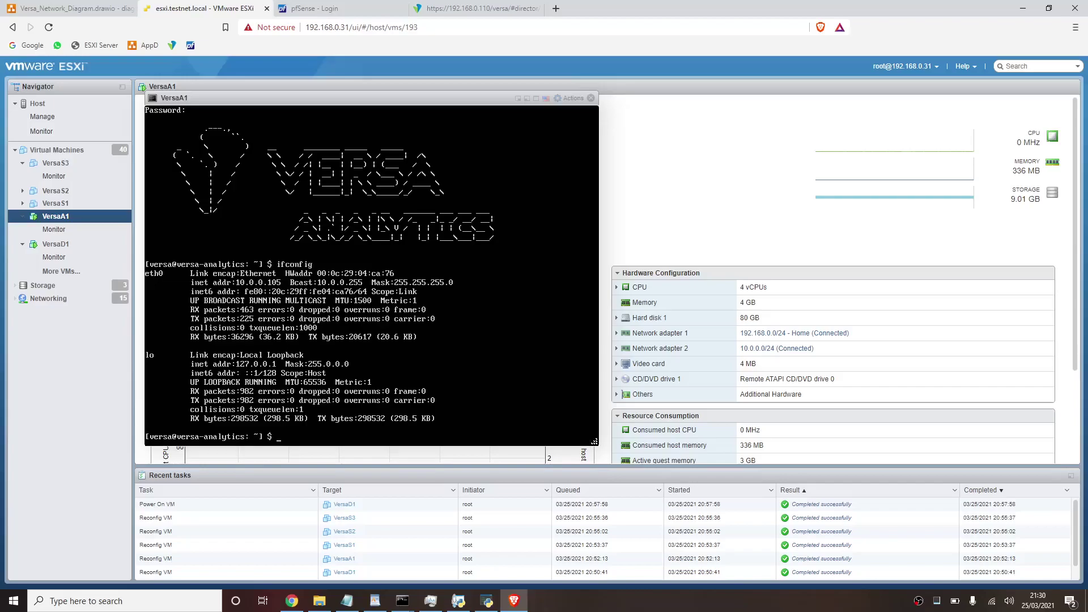
- Go to the filesystem root and run sudo vi /etc/network/interfaces
text(cd ..)
key(Return)
text(cd ..)
key(Return)
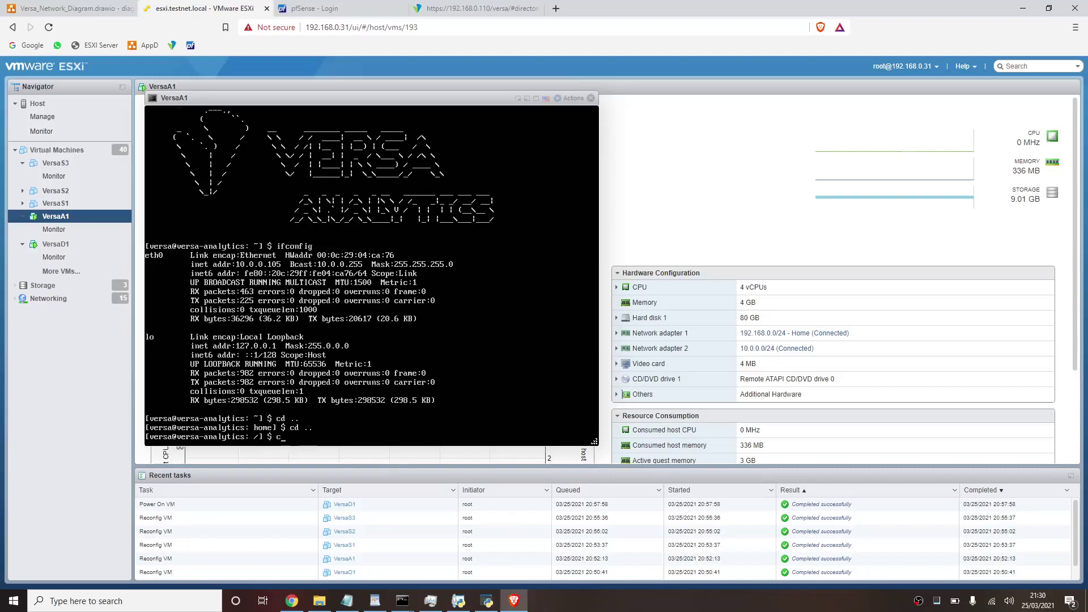
key(BackSpace)
key(BackSpace)
key(BackSpace)
text(sudo vi )
text(/net.)
key(BackSpace)
key(BackSpace)
text(etc/network/)
text(inf)
text(erfaces)
key(Return)
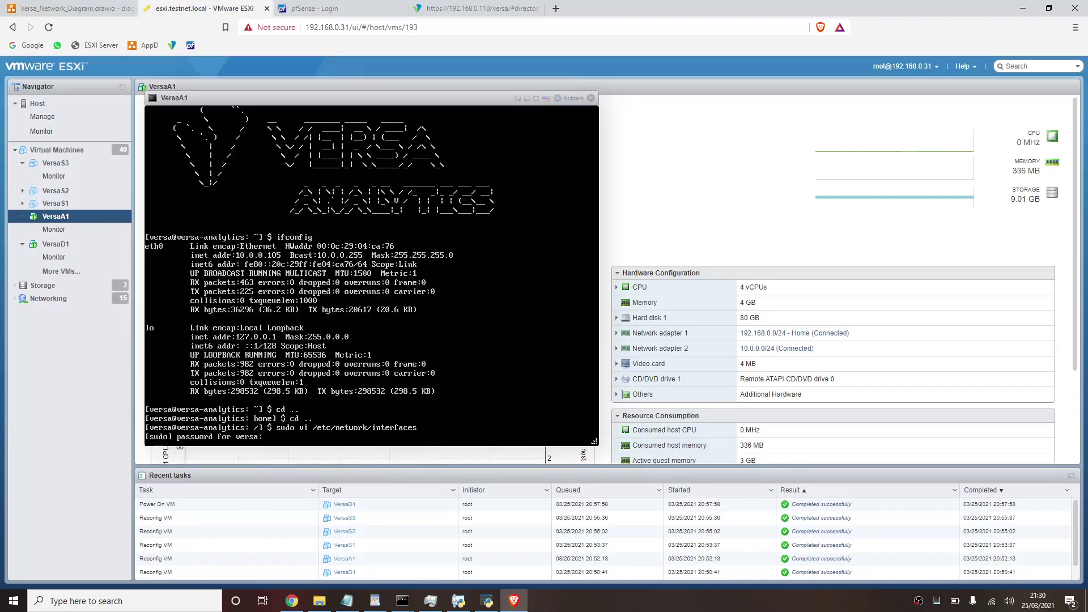
- Enter the sudo password and change eth0 from dhcp to static in the interfaces file
key(Return)
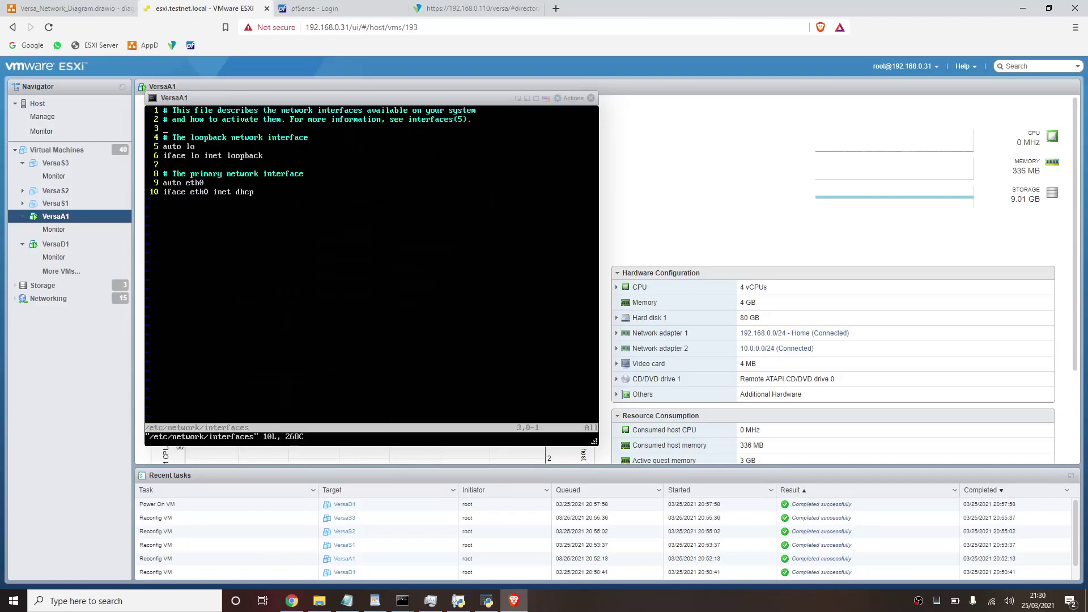
key(Down)
key(Down)
key(Right)
key(Right)
key(Right)
key(Right)
key(Right)
key(Right)
key(Right)
key(Right)
key(Right)
key(Right)
key(Right)
key(Right)
key(Right)
key(Right)
key(Right)
key(Right)
key(Right)
key(i)
key(BackSpace)
key(BackSpace)
key(BackSpace)
key(BackSpace)
text(stst)
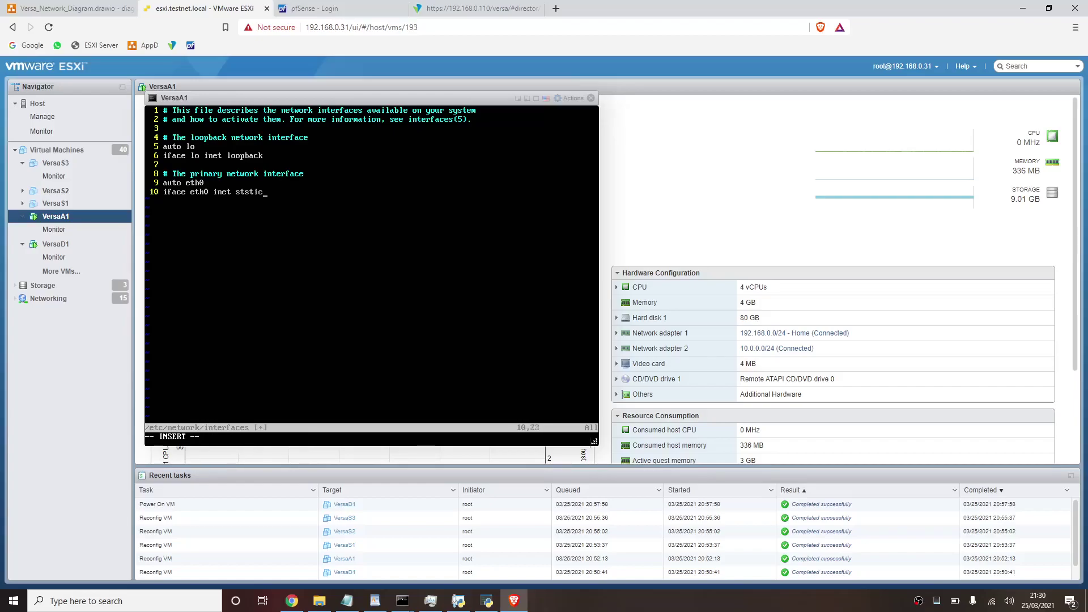
text(tic)
key(Return)
- Add address 10.0.0.59, netmask 255.255.255.0 and a post-up route to 10.0.0.0 via 10.0.0.60
text(address 10.0.0.59)
key(Return)
text(netmask 255.255.255.0)
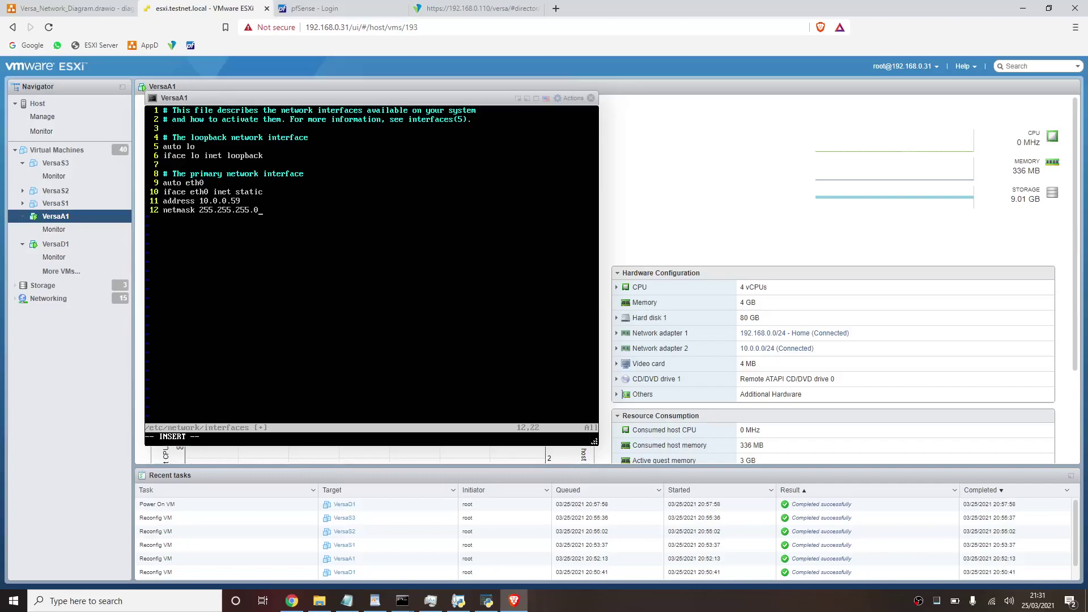
key(Return)
text(post-up route add -net 10.0.0.0 netmask )
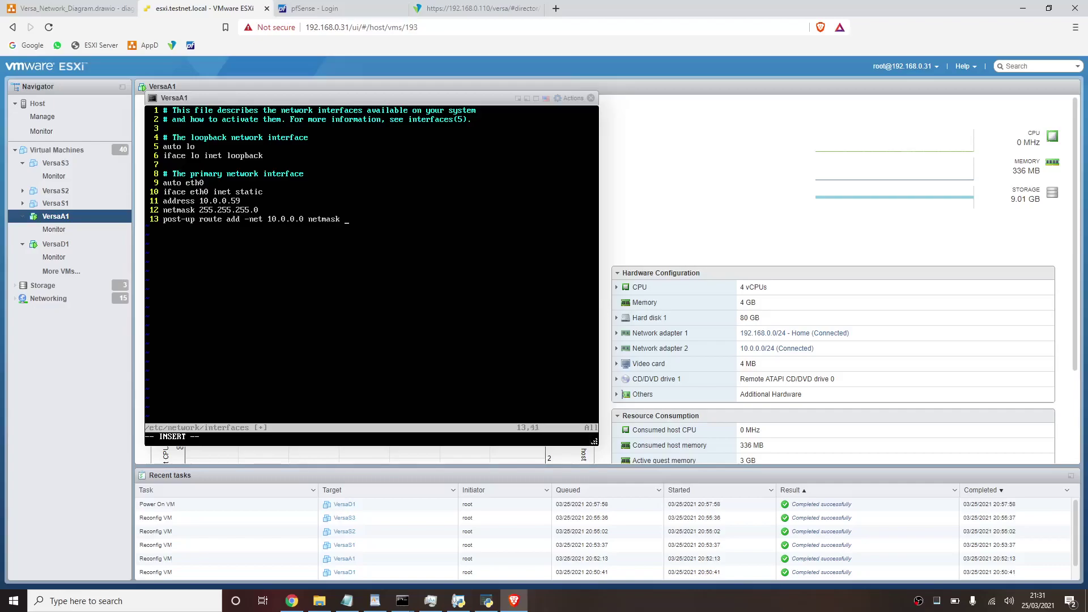
text(255.0.0.0 gw 10.0.0.60)
- Add an 'auto eth1' section with 'iface eth1 inet static' and address 192.168.0.111
key(Return)
key(Return)
text(auto eth1)
key(Return)
text(iface )
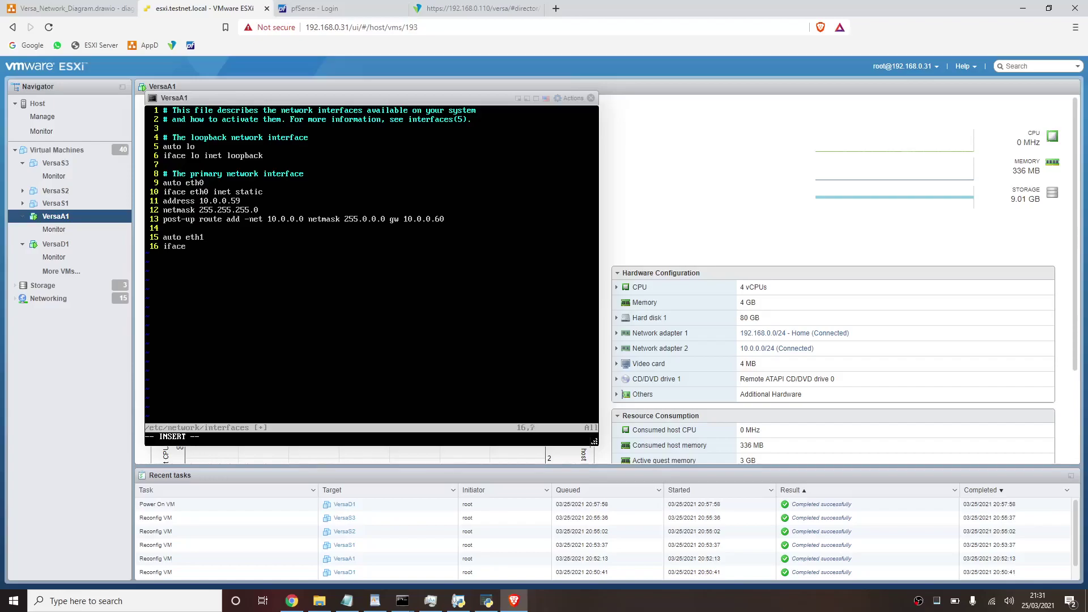
text(eth1 inet static)
key(Return)
text(address 10.)
text(0.0.)
key(BackSpace)
key(BackSpace)
key(BackSpace)
key(BackSpace)
key(BackSpace)
key(BackSpace)
text(92.168.0.)
key(BackSpace)
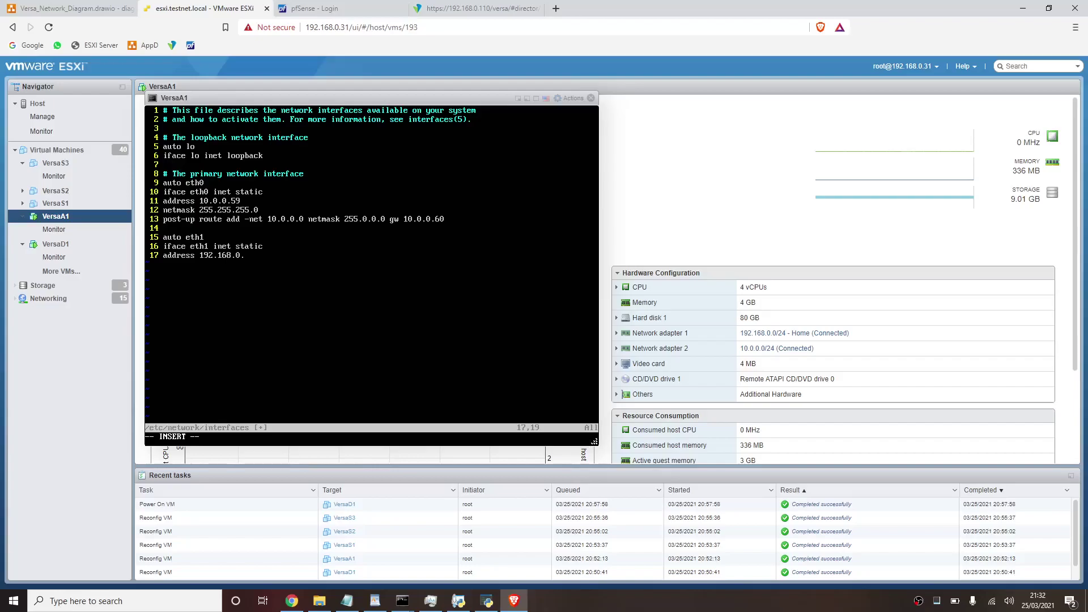
text(111)
key(Return)
- Add netmask 255.255.255.0 and gateway 192.168.0.1 for eth1, then save with :wq!
text(network)
key(BackSpace)
key(BackSpace)
key(BackSpace)
key(BackSpace)
key(BackSpace)
text(mask 255.255.255.0)
key(Return)
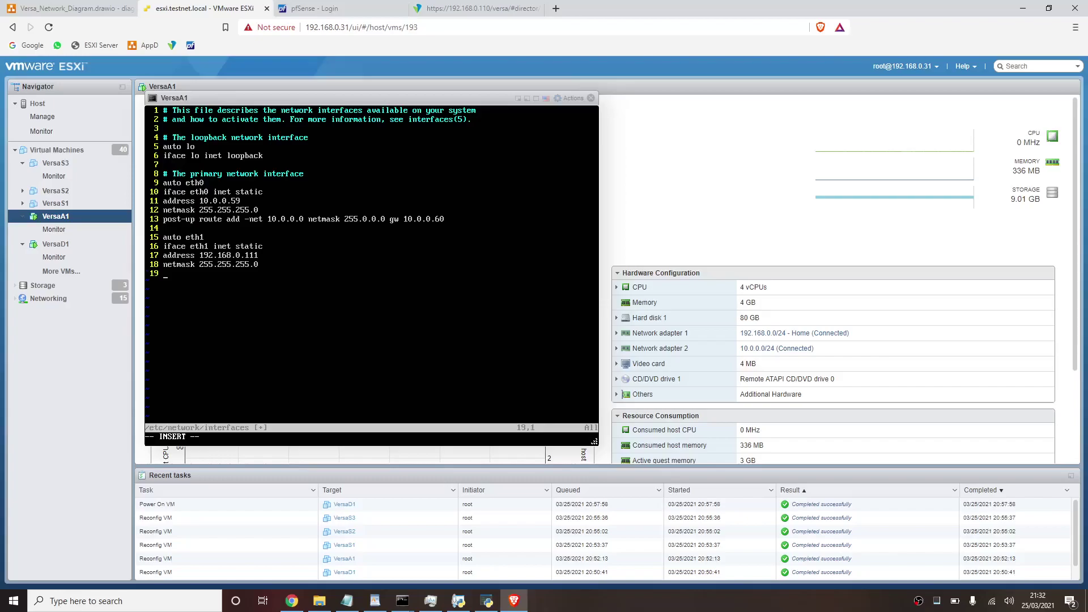
text(gateway 192.168.0.1)
key(Escape)
text(wq!)
key(Return)
key(Return)
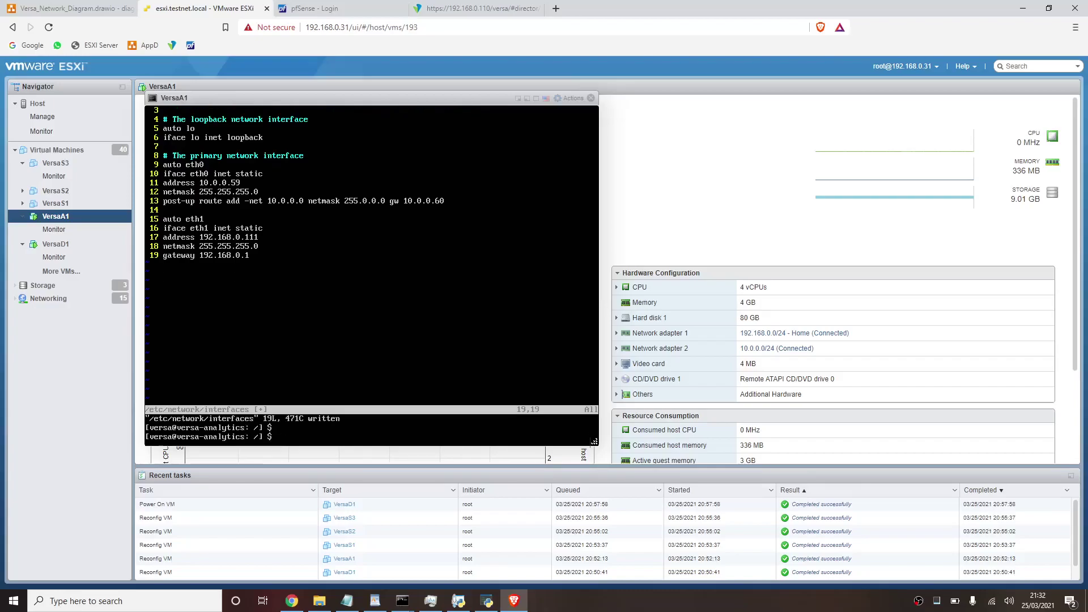
- Run sudo ifdown eth0, sudo ifup eth0 and sudo ifup eth1, then check ifconfig
text(sudo ifdown eth0)
key(Return)
key(Up)
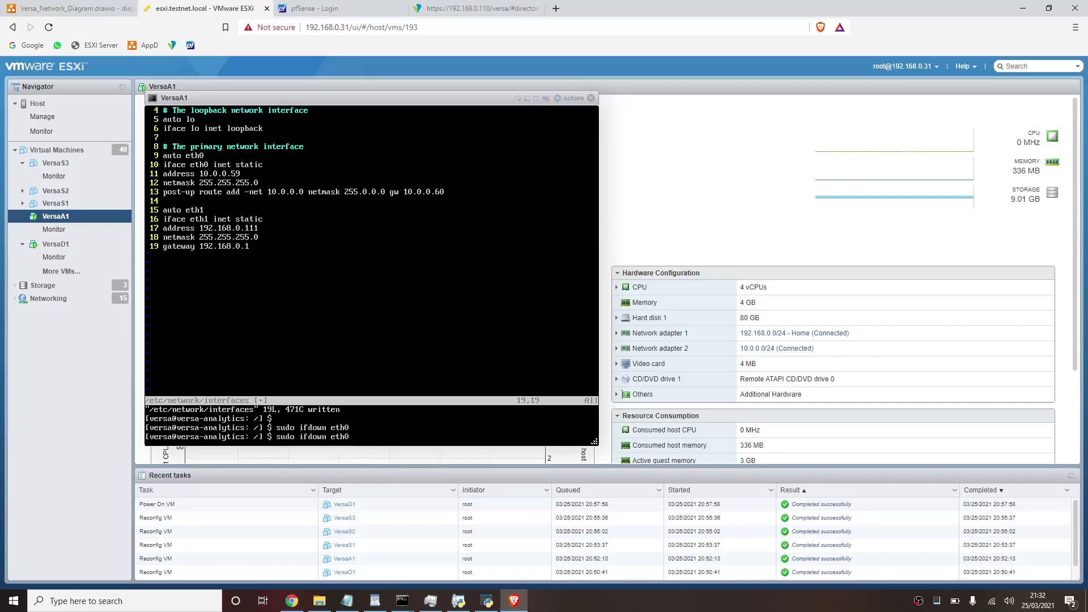
key(BackSpace)
key(BackSpace)
key(BackSpace)
key(BackSpace)
key(BackSpace)
key(BackSpace)
key(BackSpace)
key(BackSpace)
key(BackSpace)
text(up eth0)
key(Return)
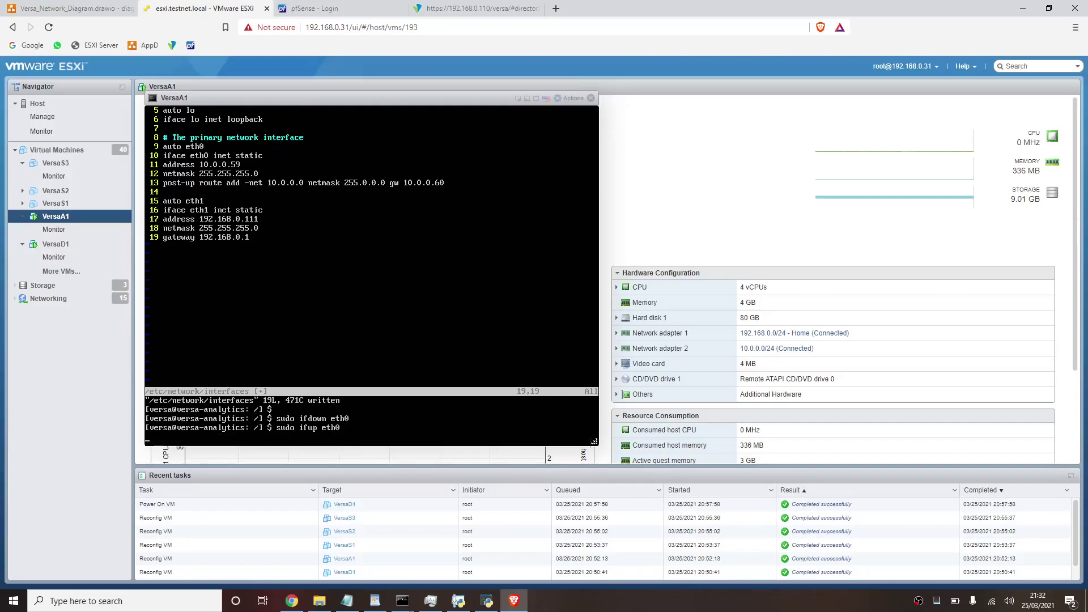
key(Up)
key(BackSpace)
text(1)
key(Return)
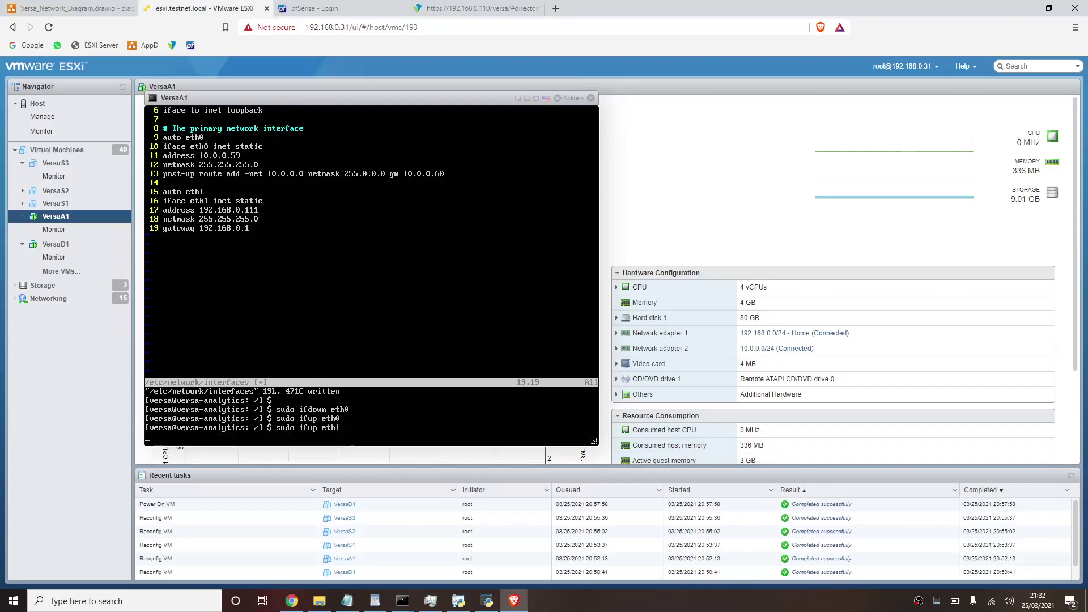
text(i)
text(fconfig)
key(Return)
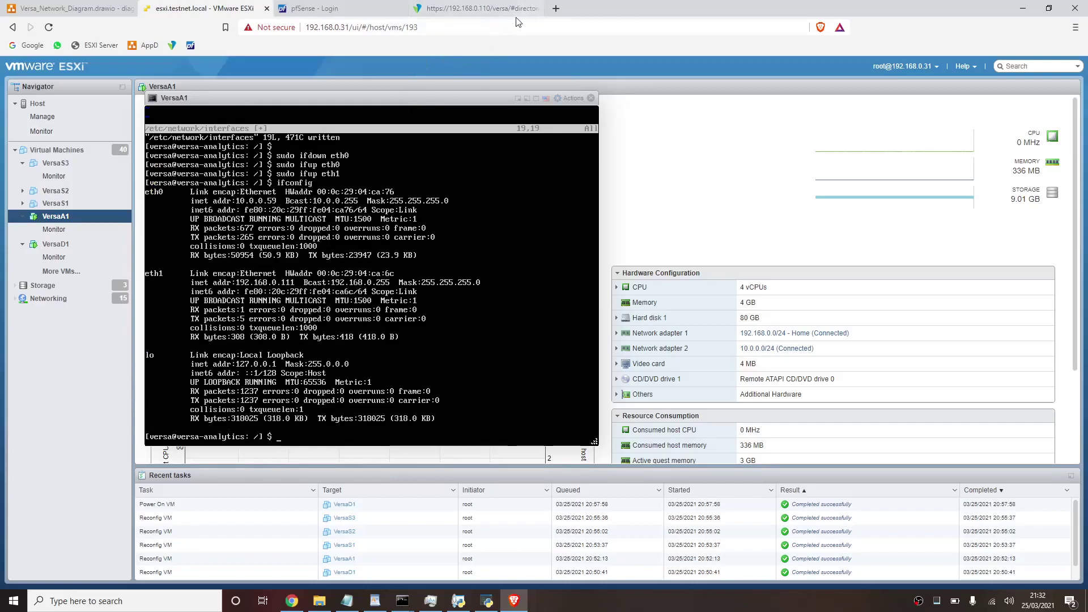
click(557, 8)
text(192.1)
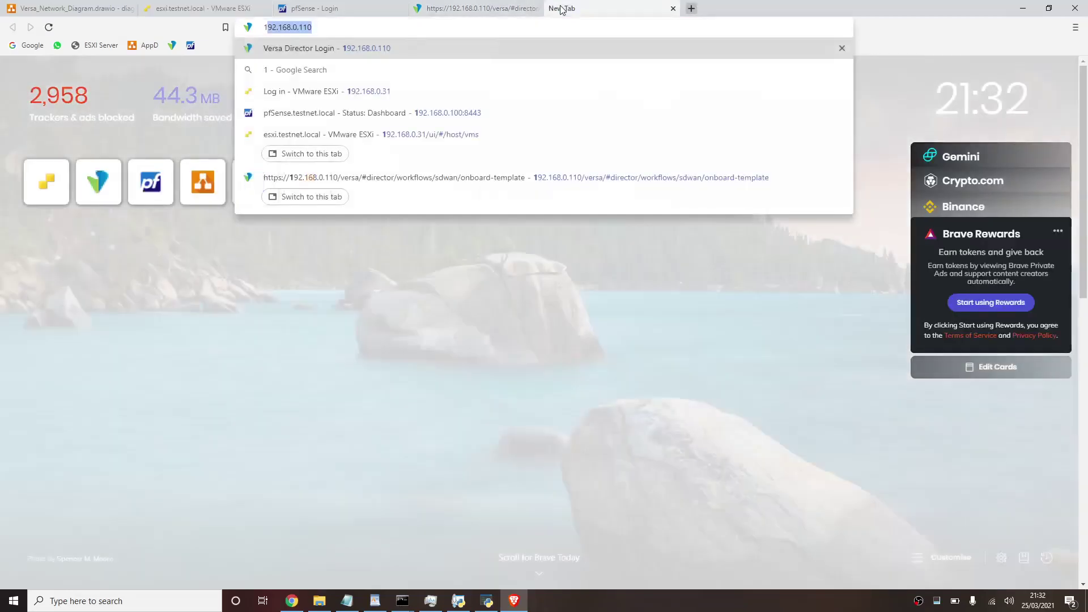
text(68.0.111)
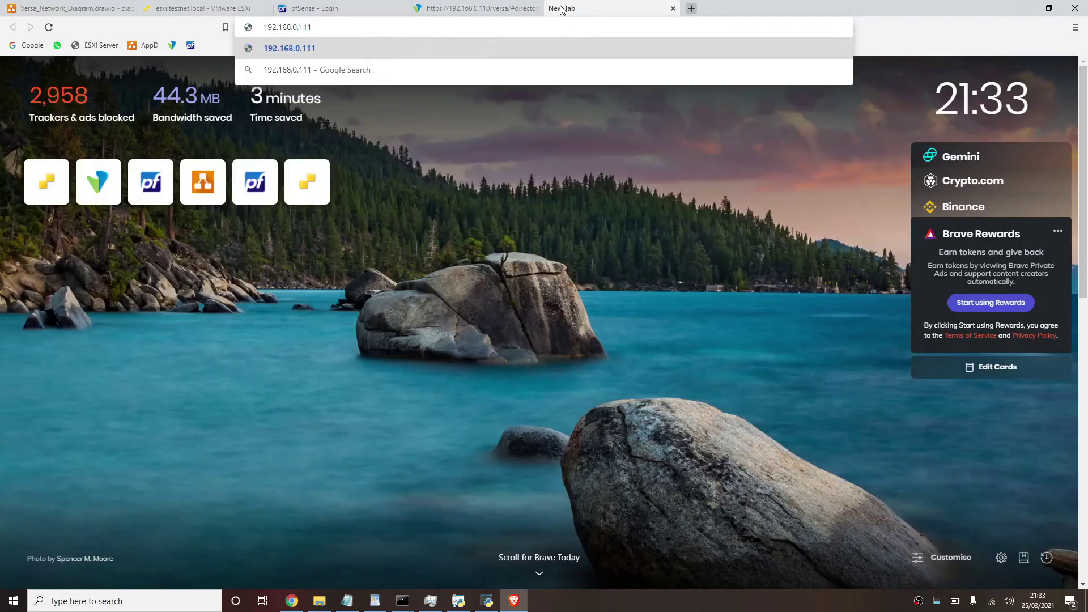
key(Return)
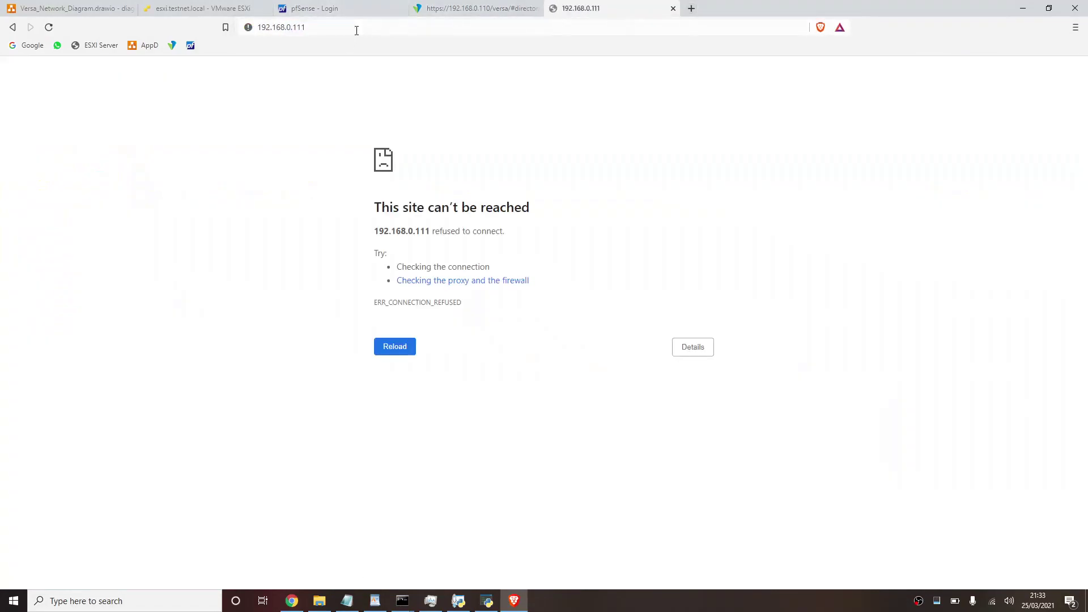
click(356, 27)
key(Home)
text(https:/)
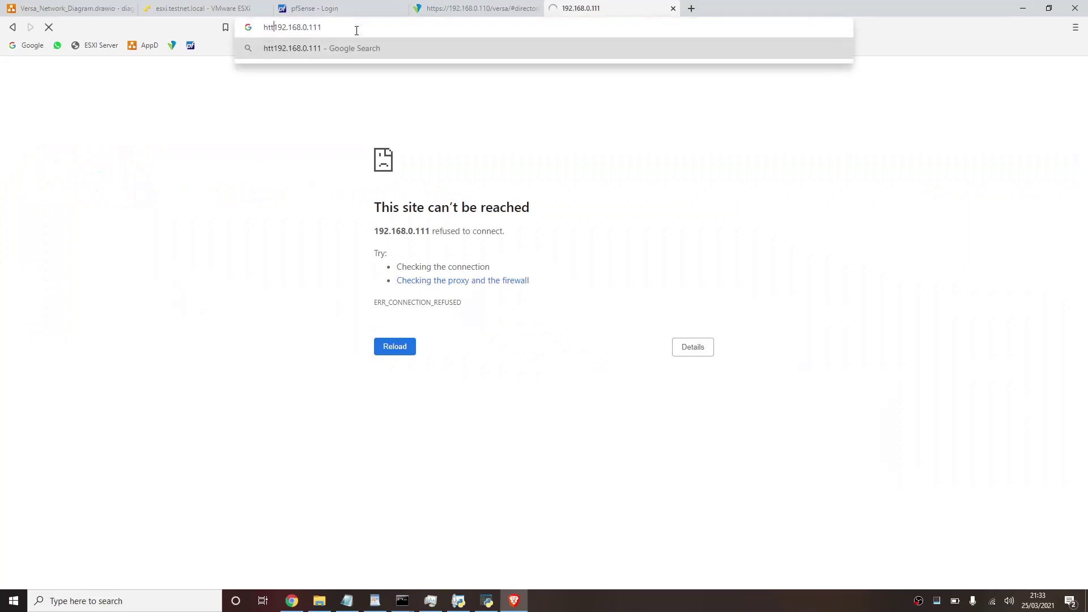
text(/)
key(Return)
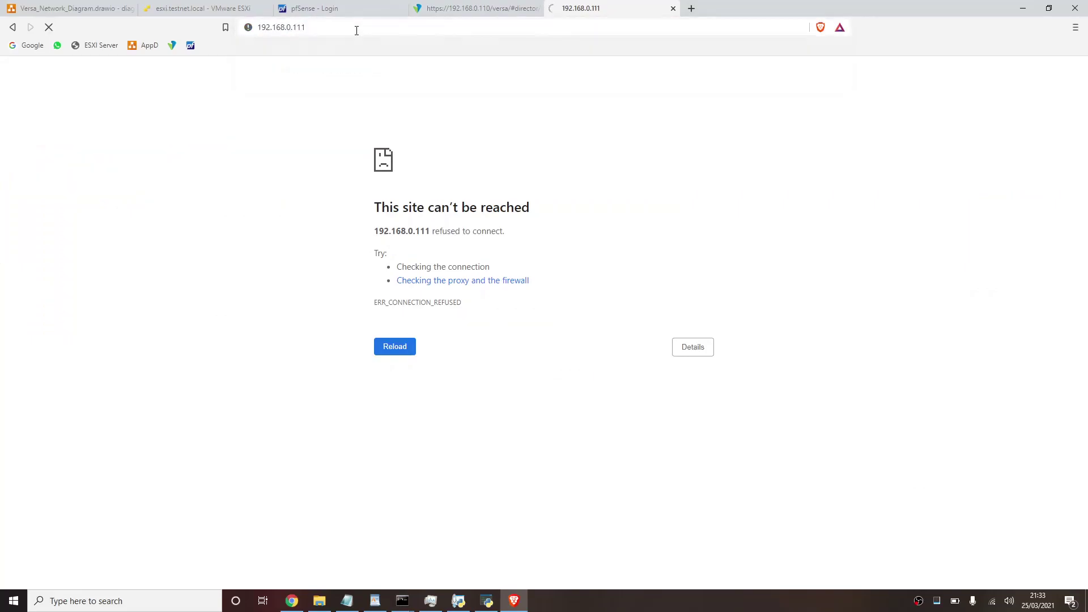
click(357, 27)
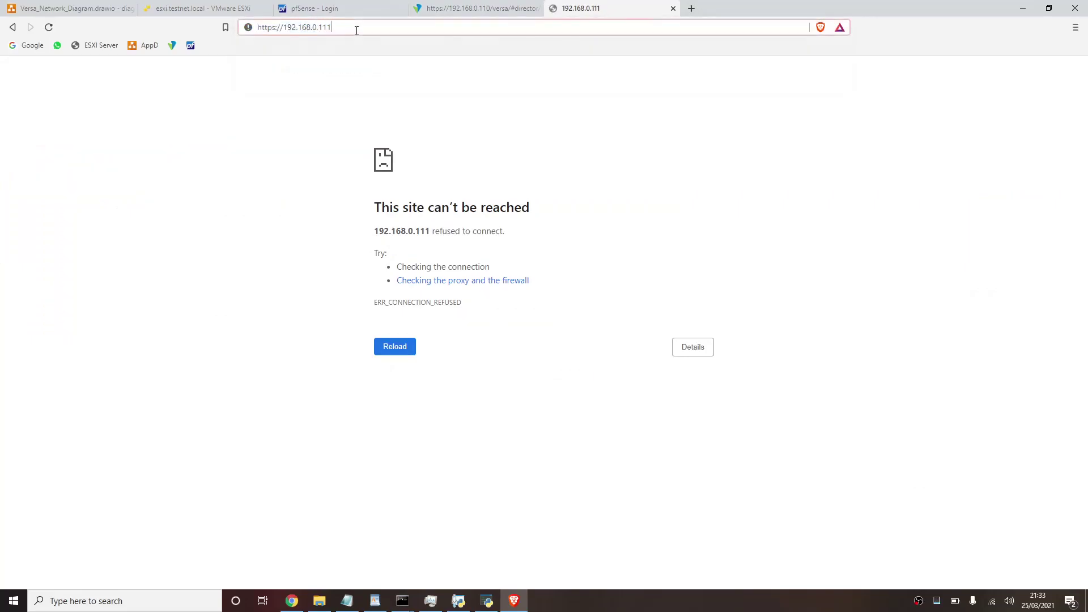
key(Return)
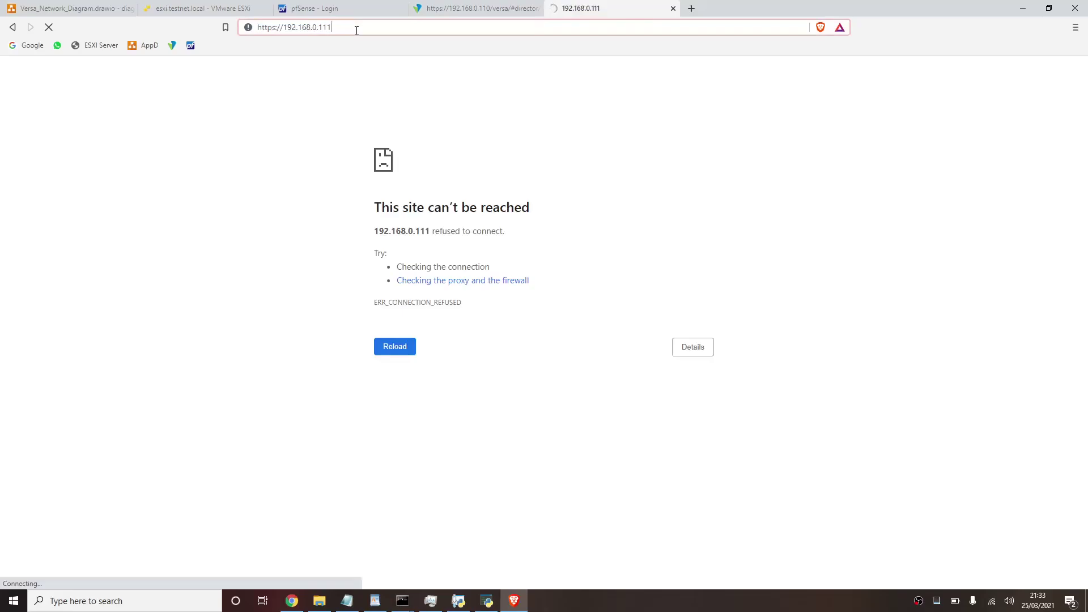
text(:8443)
key(Return)
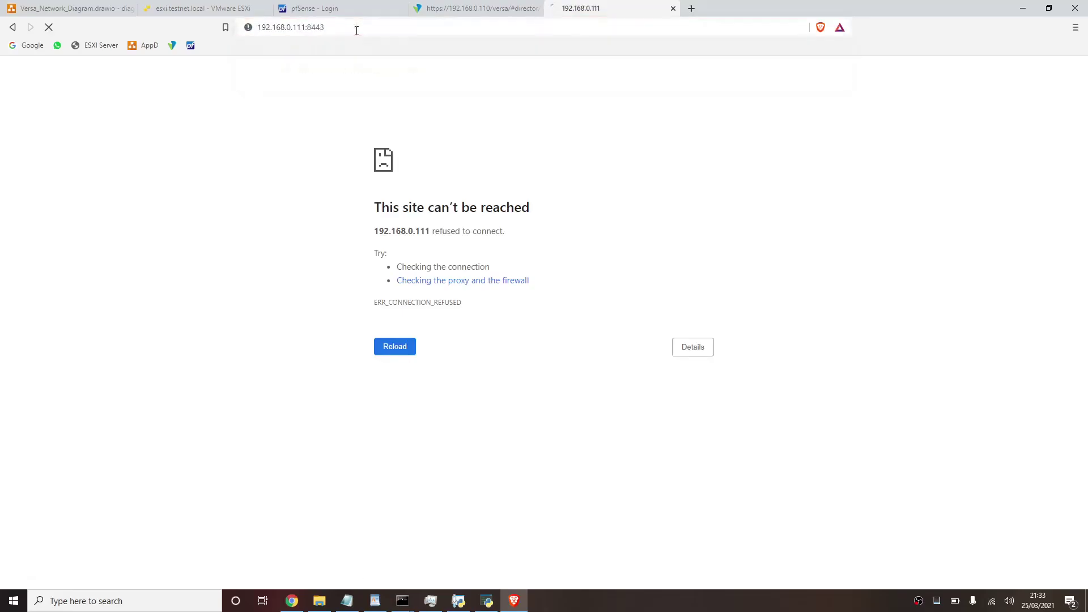
- Proceed past the certificate warning and bookmark the Versa Analytics login page
click(400, 306)
click(404, 394)
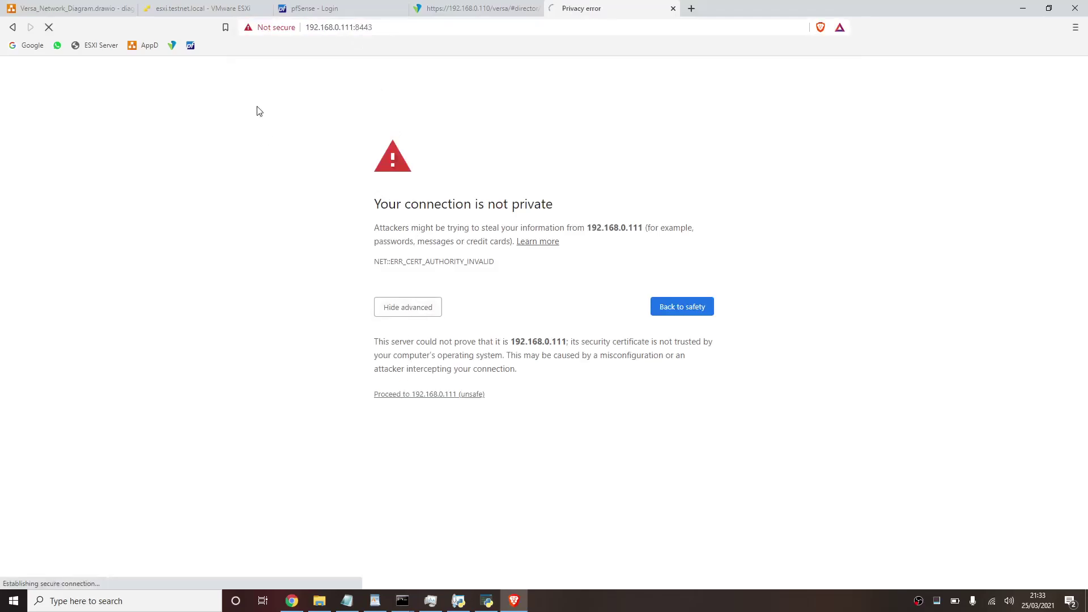
drag(248, 27, 229, 50)
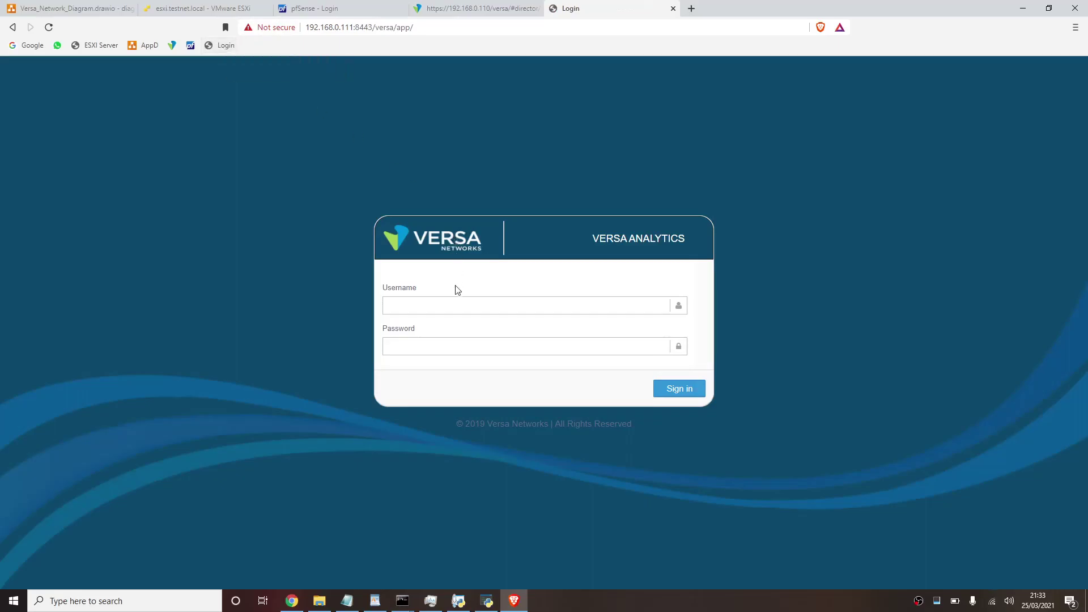
triple_click(686, 239)
key(alt+Tab)
key(alt+Tab)
key(alt+Tab)
key(alt+Tab)
key(alt+Tab)
key(alt+Tab)
key(alt+Tab)
key(alt+Tab)
key(alt+Tab)
key(alt+shift+Tab)
key(alt+shift+Tab)
key(alt+shift+Tab)
key(alt+shift+Tab)
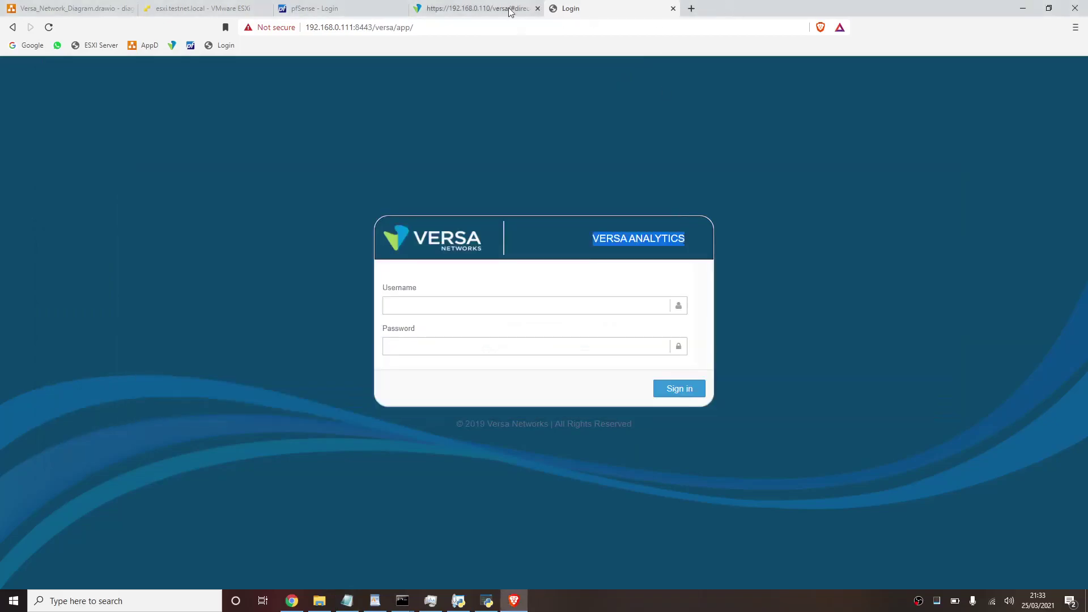
click(496, 8)
- On the VersaA1 console, open /etc/hosts with sudo vi
click(202, 10)
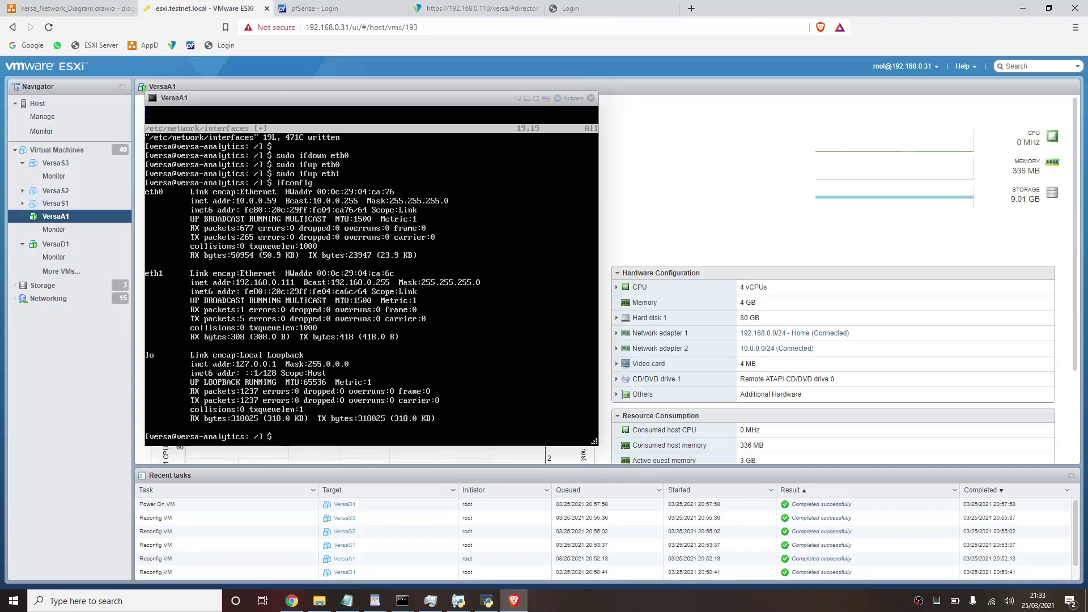
text(sudo vi /etc/hosts)
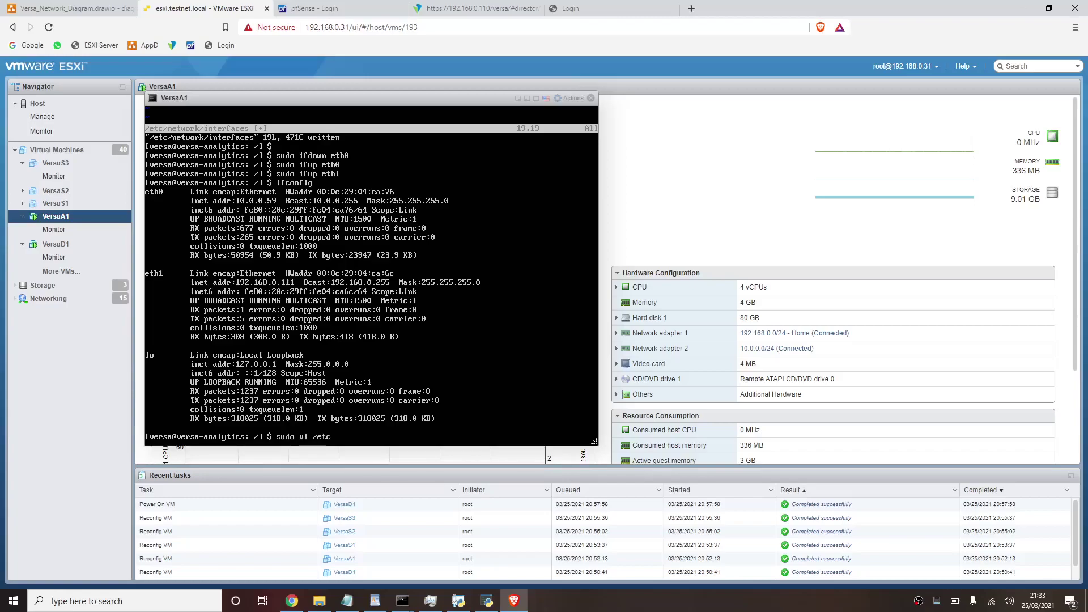
key(Return)
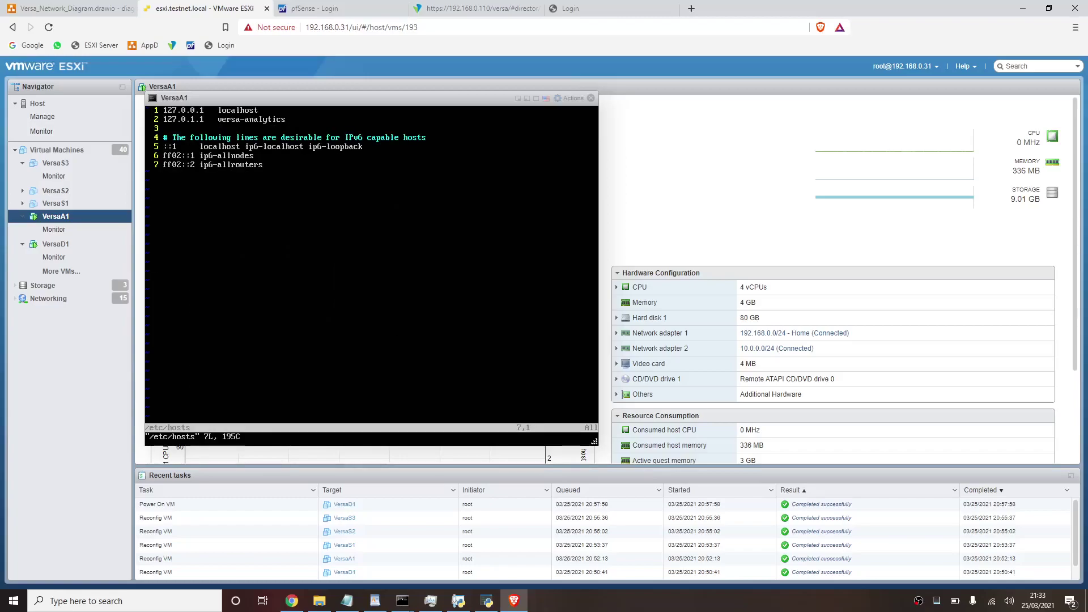
- Insert a new line 9 below the IPv6 entries and begin a 10.0.0. address
key(Right)
key(Right)
key(Right)
key(Right)
key(Right)
key(Right)
key(Right)
key(Right)
key(Right)
key(Right)
key(Right)
key(Right)
key(Right)
key(Right)
key(Right)
key(Right)
key(Right)
key(Right)
key(Right)
key(Right)
key(i)
key(Return)
text(192.168.0.)
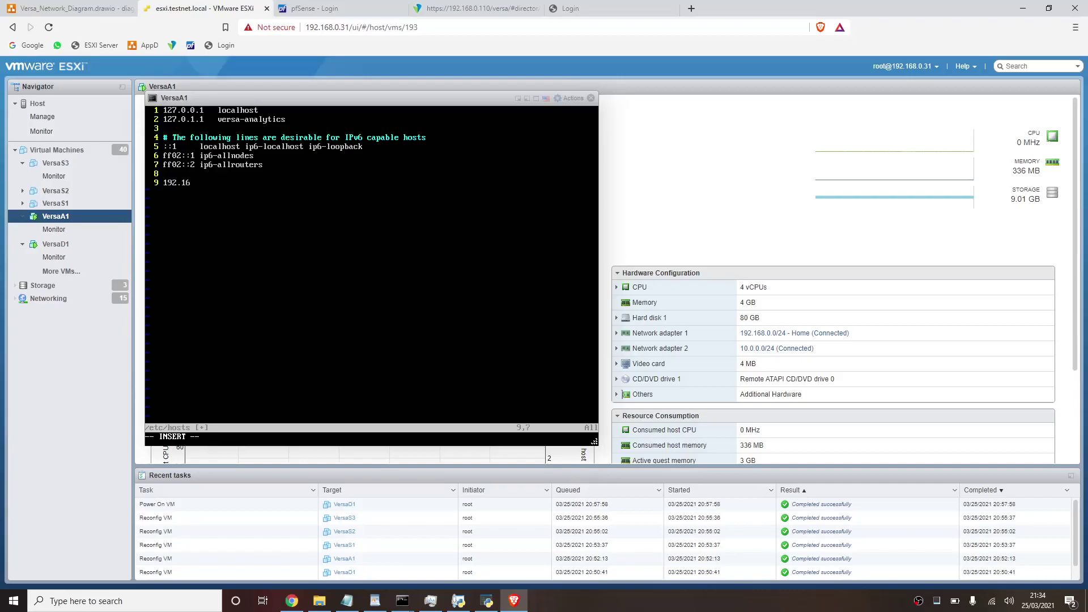
key(BackSpace)
key(BackSpace)
key(BackSpace)
key(BackSpace)
key(BackSpace)
key(BackSpace)
key(BackSpace)
key(BackSpace)
key(BackSpace)
text(0.0.0.)
- Skim the versa notes.txt setup notes in Notepad, then return to the VersaA1 console
key(alt+Tab)
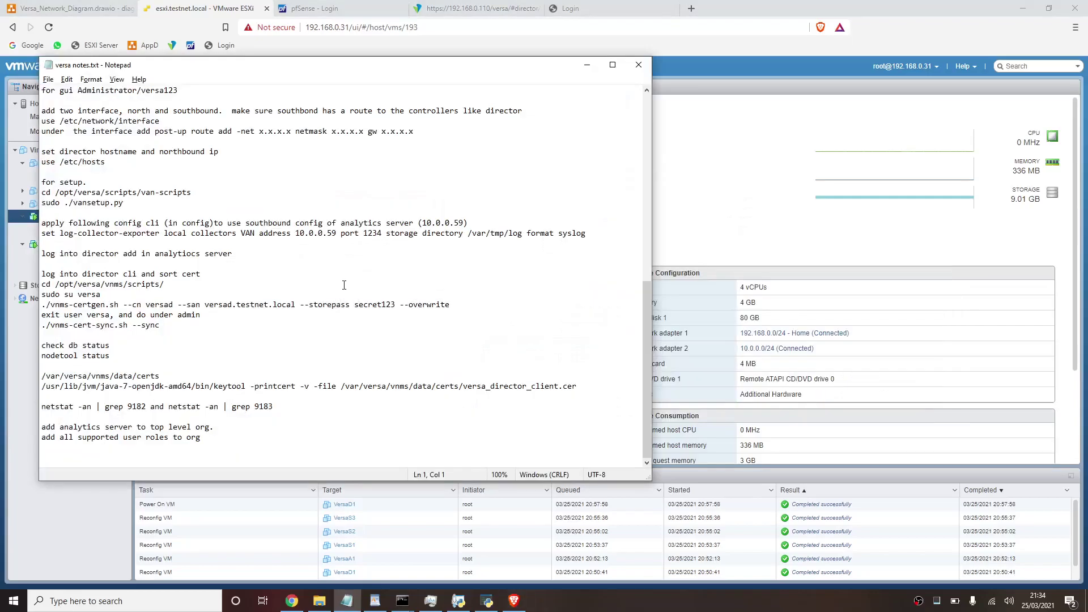
scroll(344, 285, up, 5)
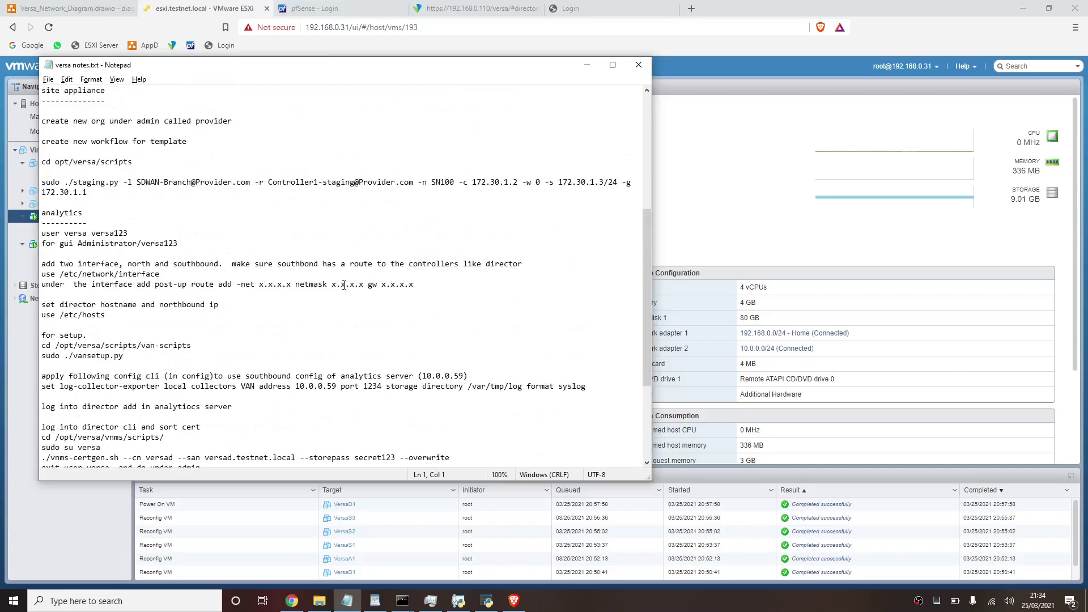
scroll(344, 285, down, 2)
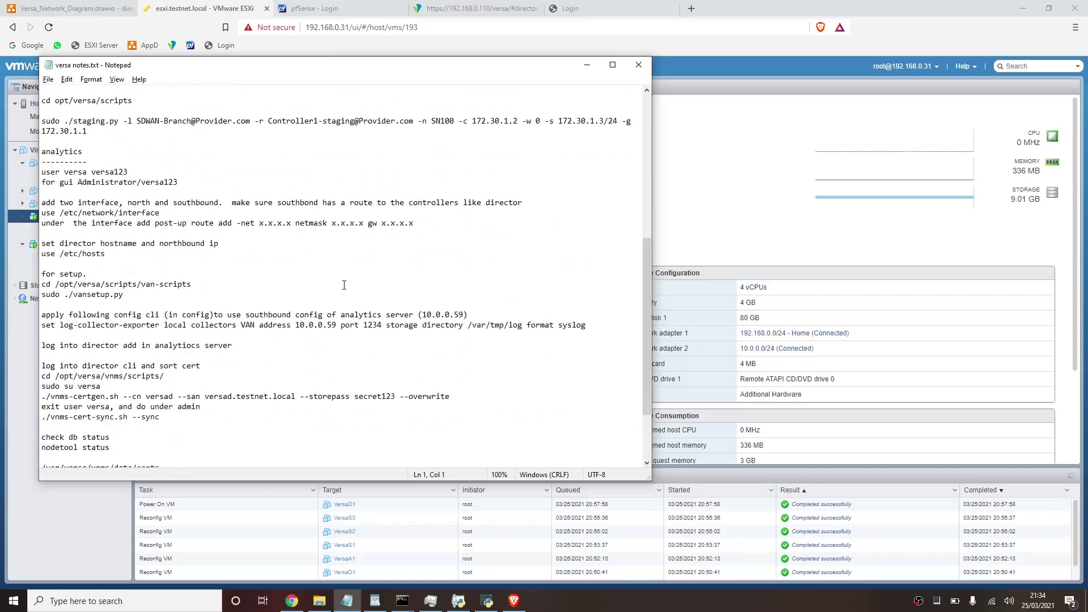
scroll(344, 285, down, 3)
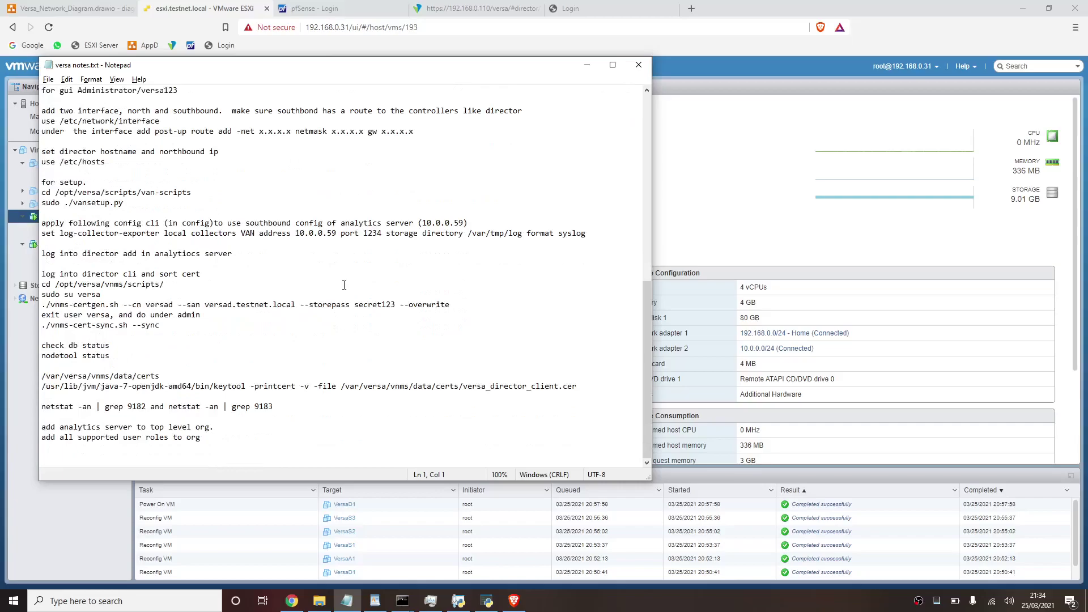
key(alt+Tab)
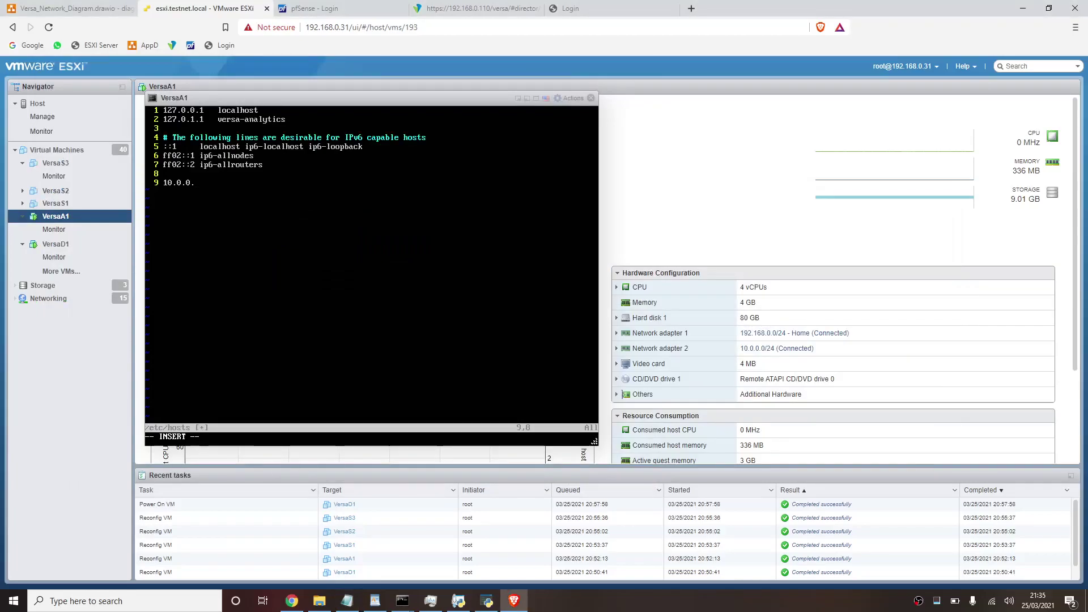
- Change line 9 to '192.168.0.110 versad1' and save the hosts file with :wq!
key(BackSpace)
key(BackSpace)
key(BackSpace)
key(BackSpace)
key(BackSpace)
key(BackSpace)
text(92.168.0.)
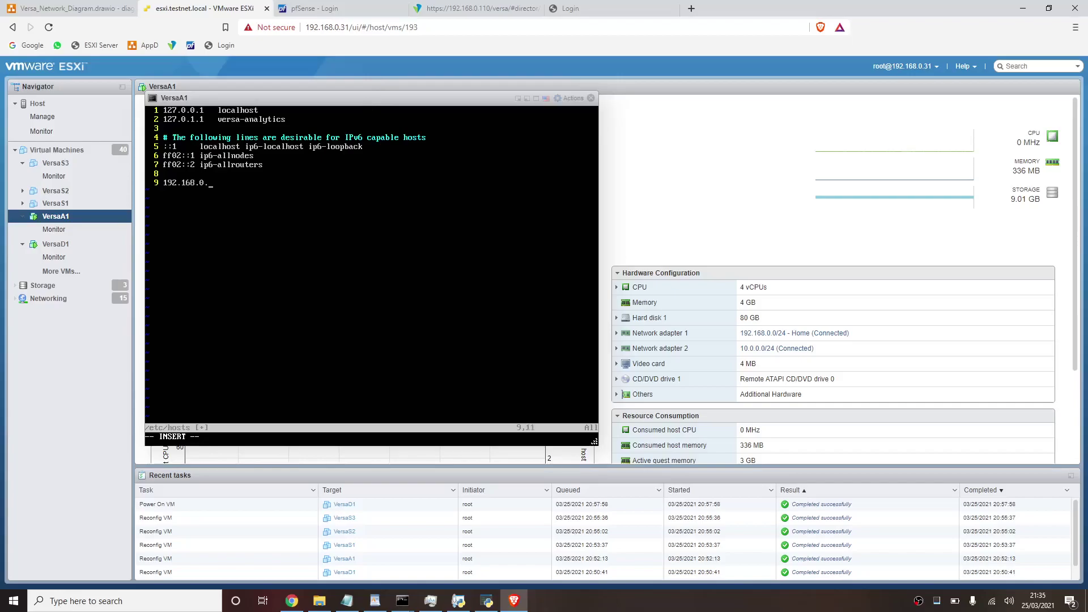
text(110 versad1)
key(Escape)
text(:wq!)
key(Return)
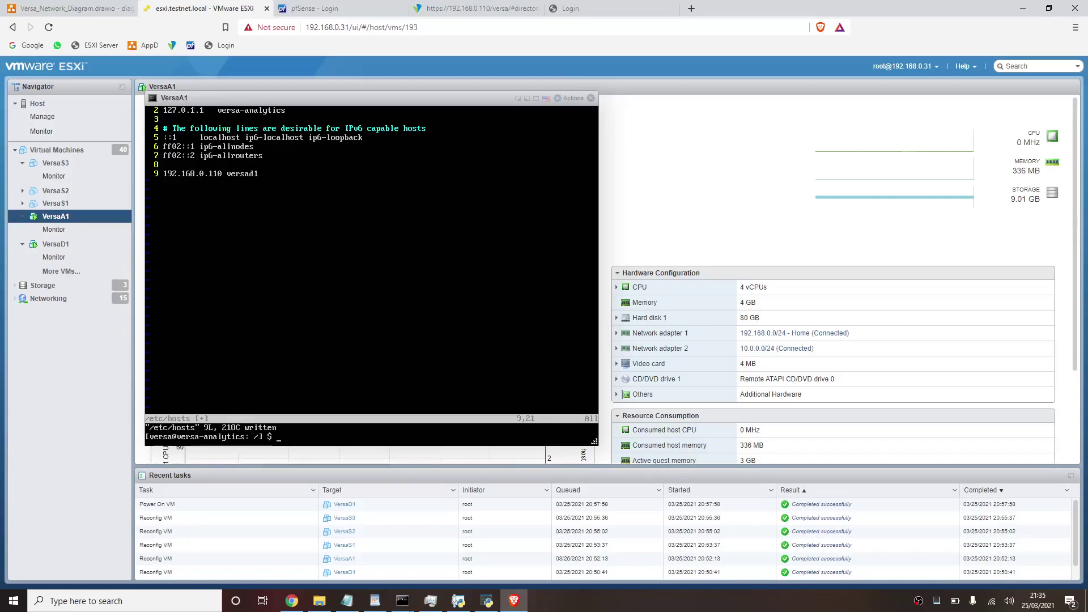
- Ping versad1 to confirm it replies, then stop the ping
text(ping versad1)
key(Return)
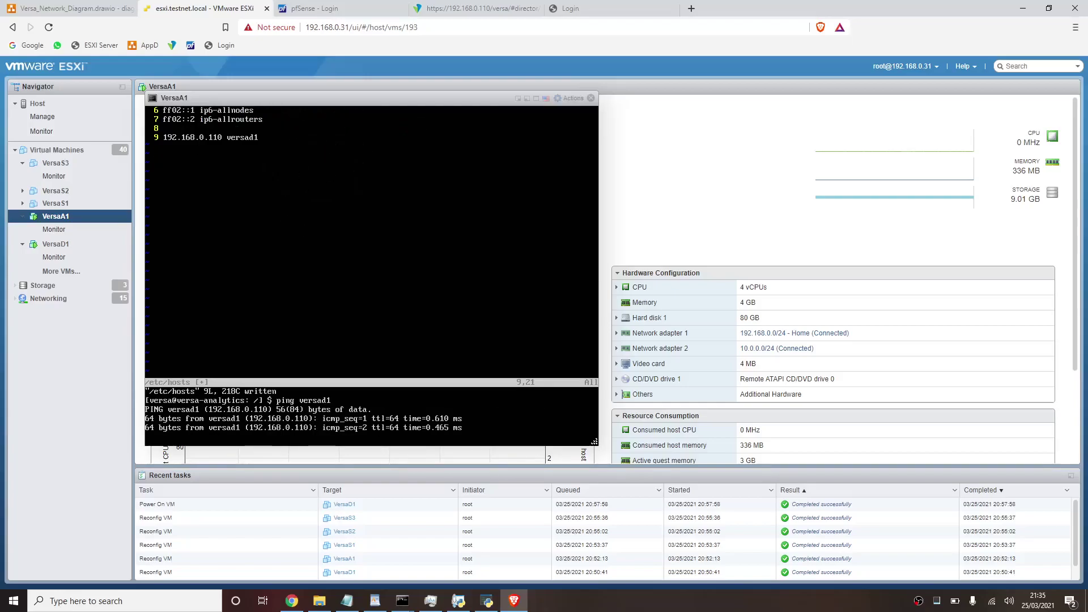
key(ctrl+c)
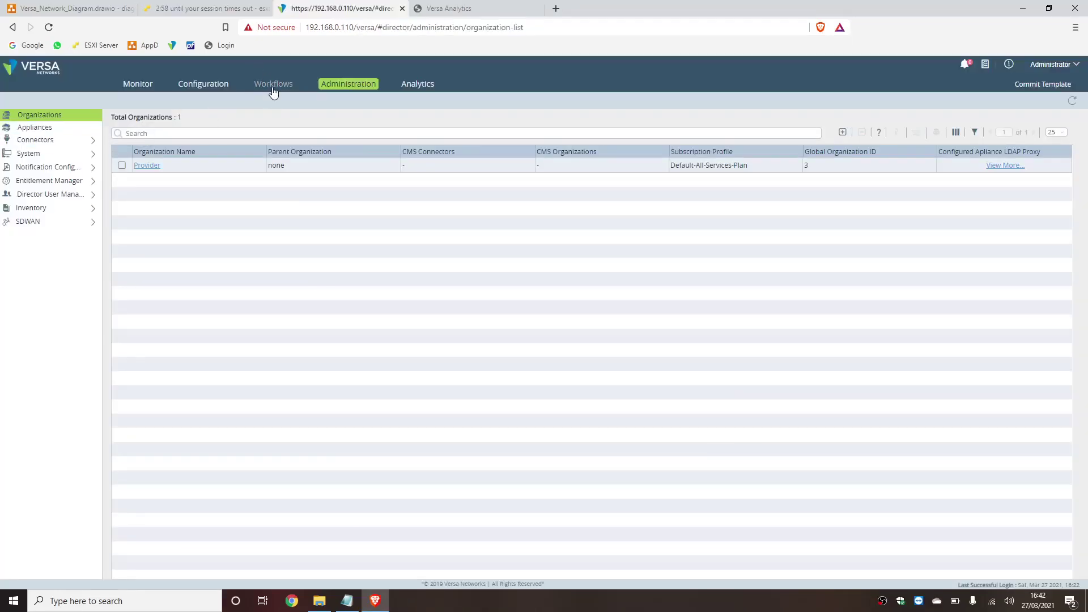
- From the ESXi Virtual Machines list, start Create / Register VM to open the New virtual machine wizard
click(224, 12)
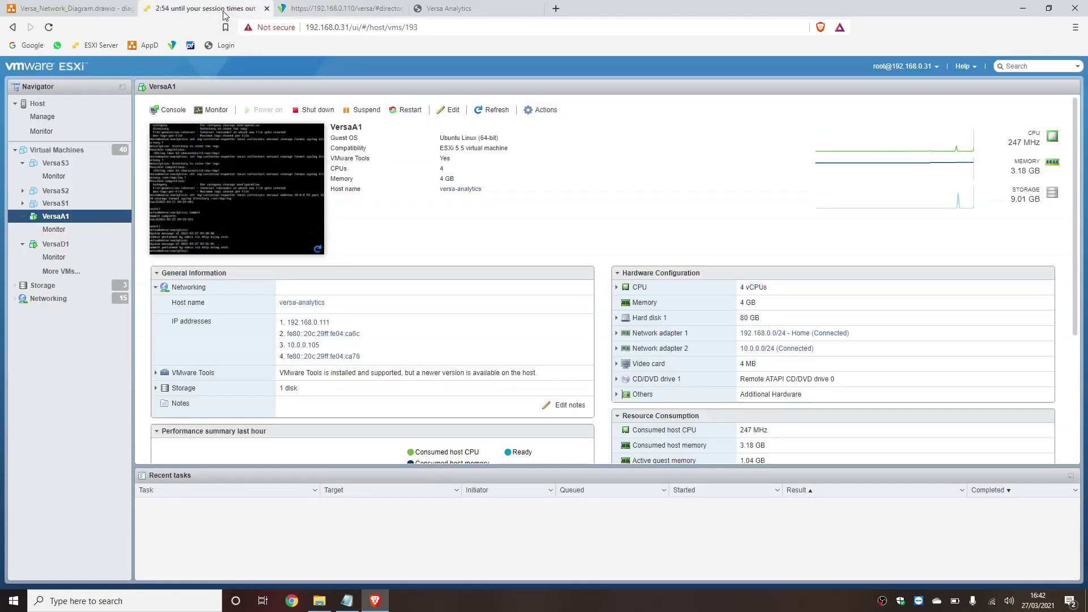
click(67, 273)
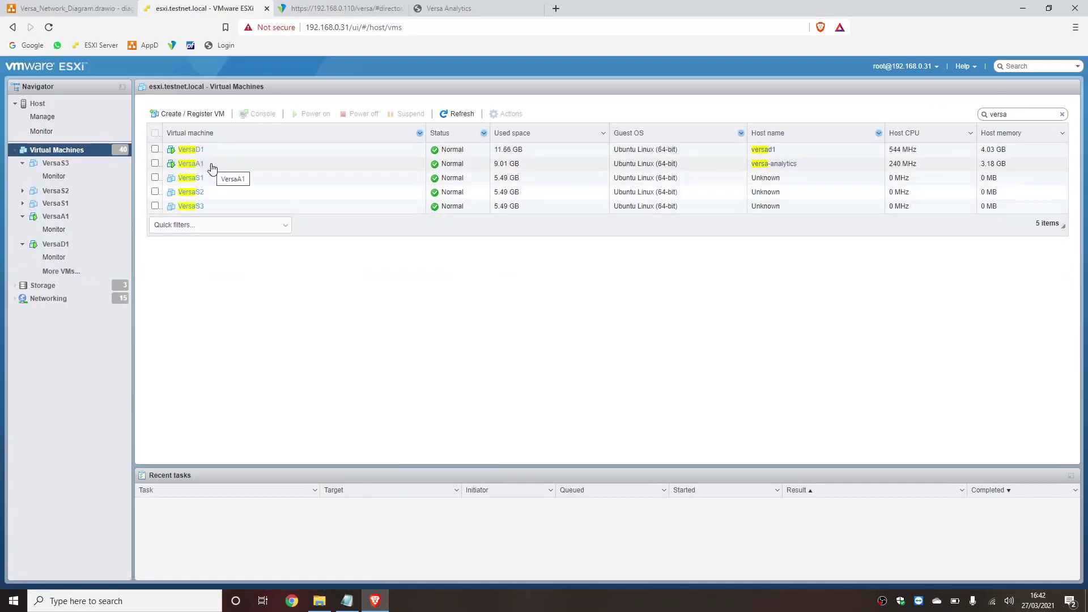
click(207, 113)
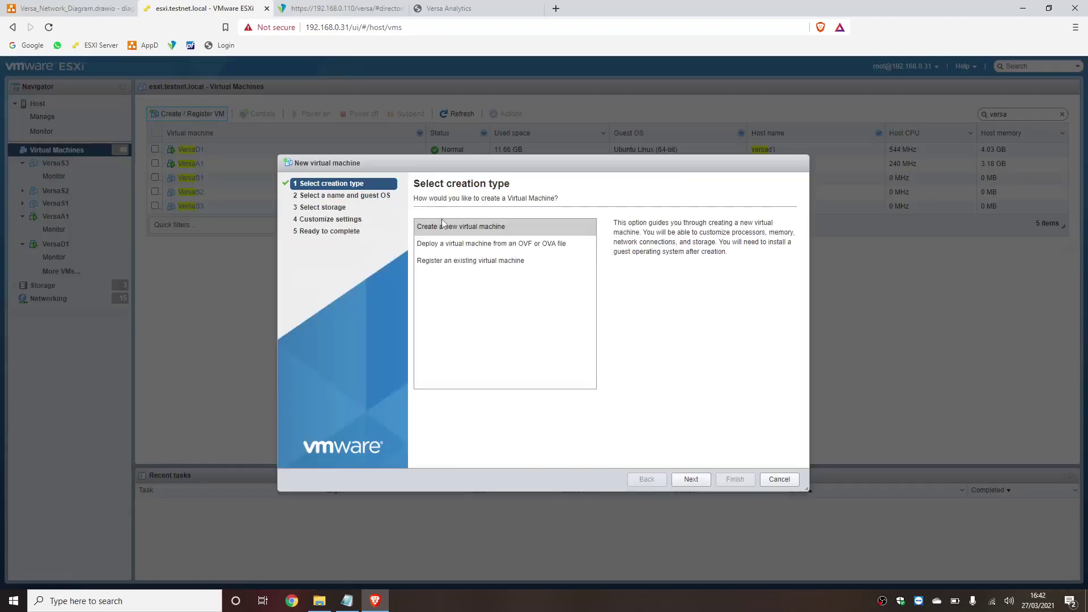
- Choose Deploy from OVF/OVA, name the VM VersaC1, and select the versa-flexvnf OVA
click(446, 244)
click(696, 479)
click(535, 237)
text(VersaC1)
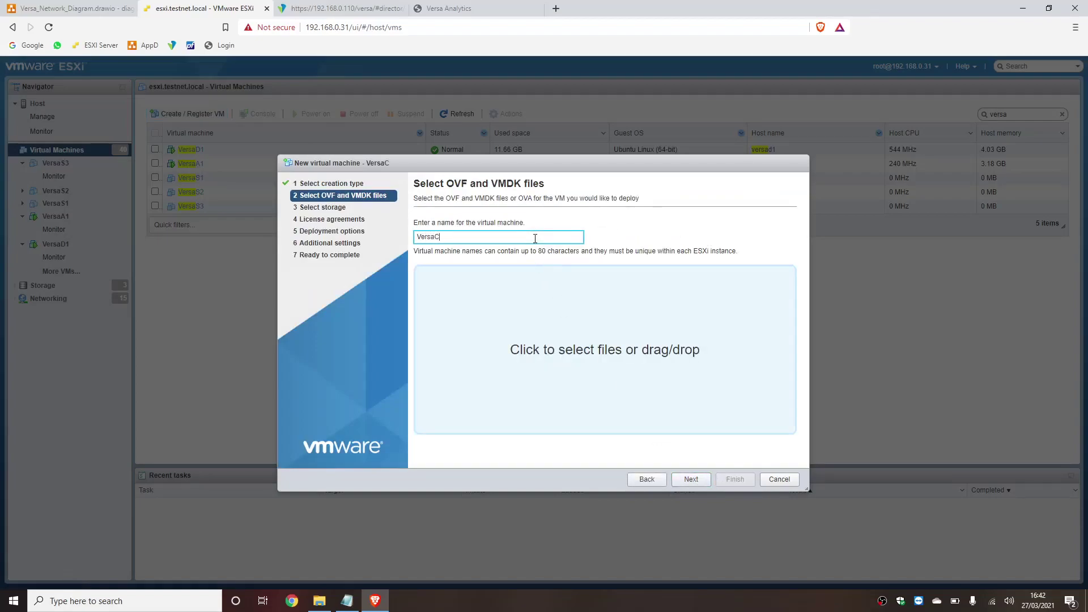
click(549, 335)
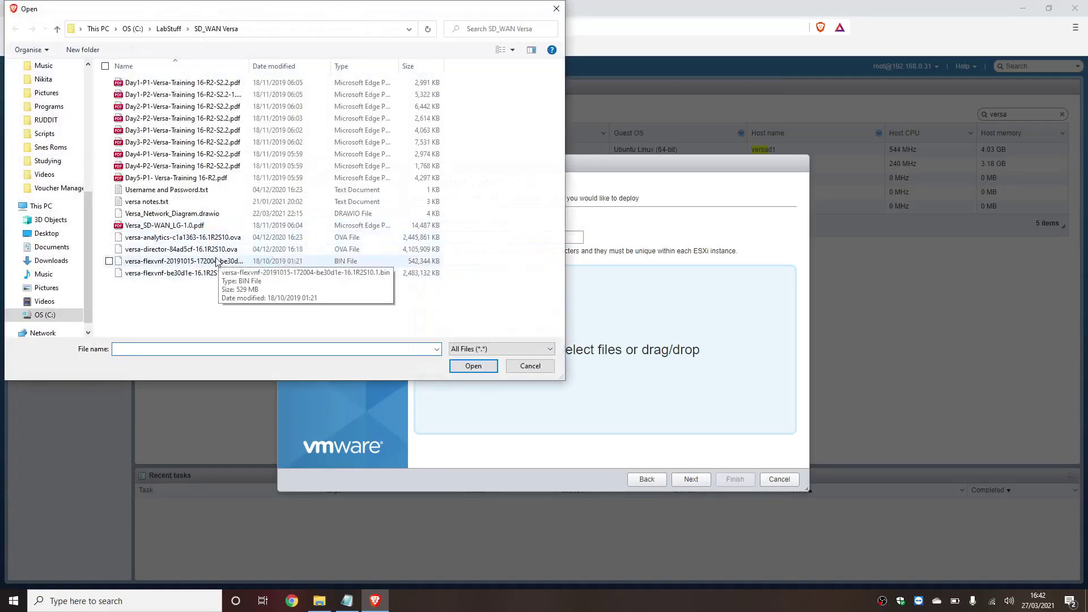
double_click(207, 273)
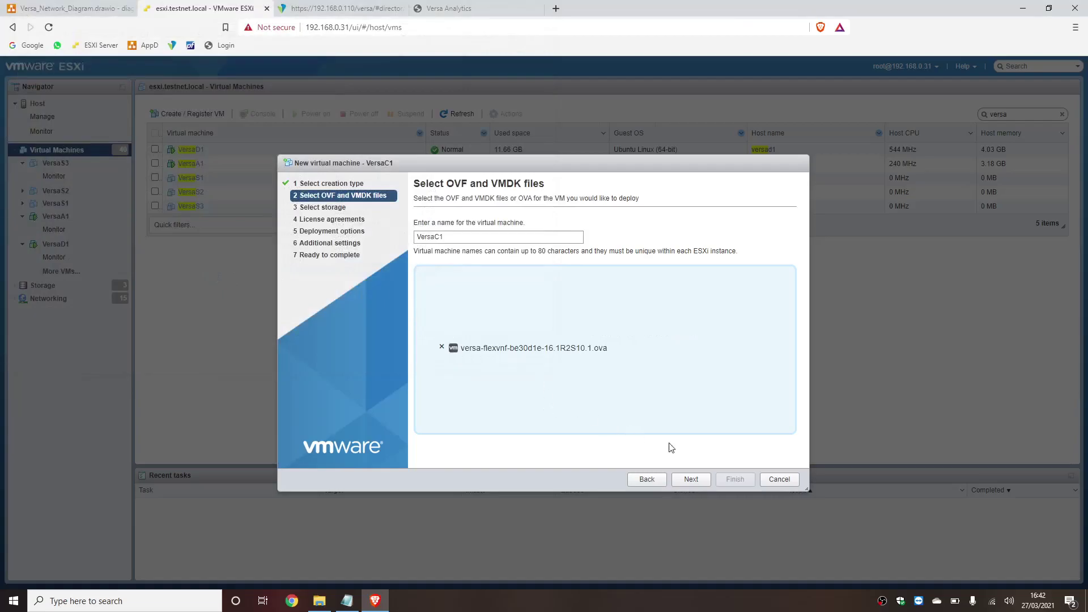
- Keep Datastore-1TB_860EVOSSD, disable auto power-on, map the network to 192.168.0.0/24 - Home, and finish
click(689, 481)
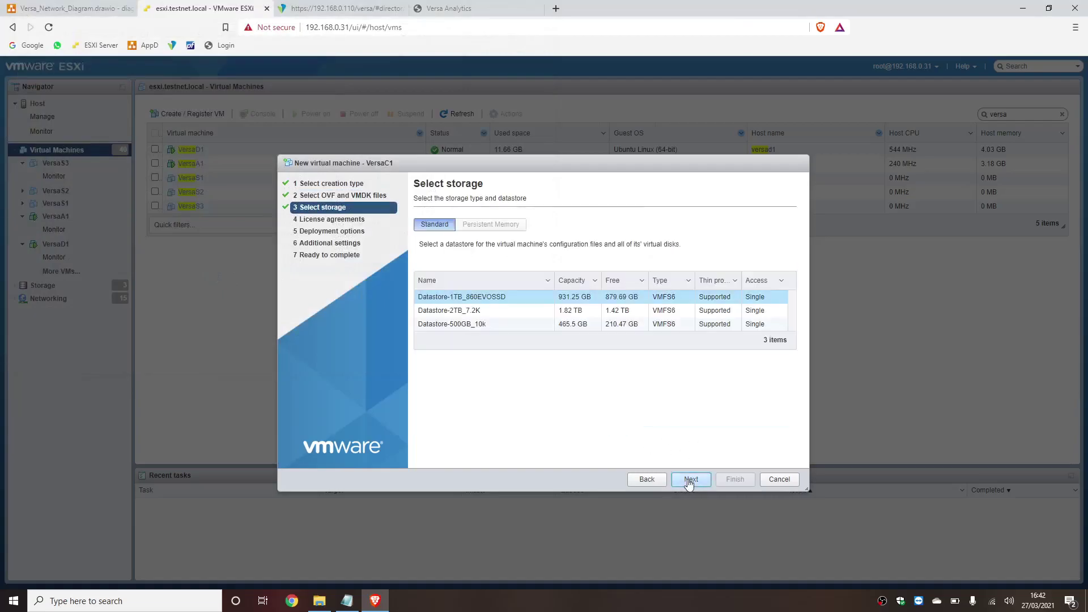
click(685, 480)
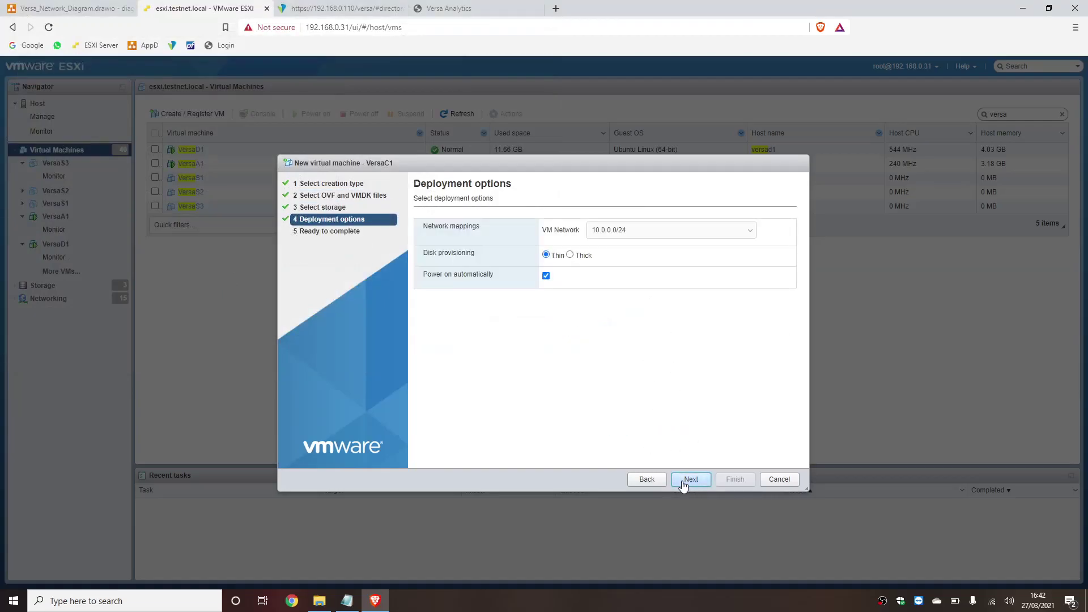
click(546, 276)
click(606, 231)
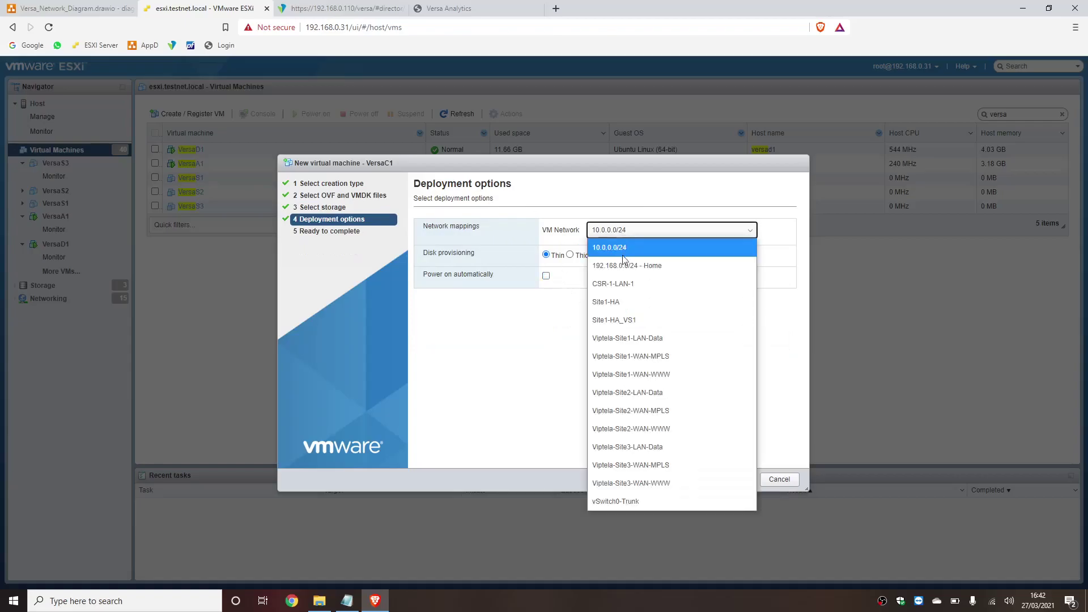
click(624, 264)
click(694, 479)
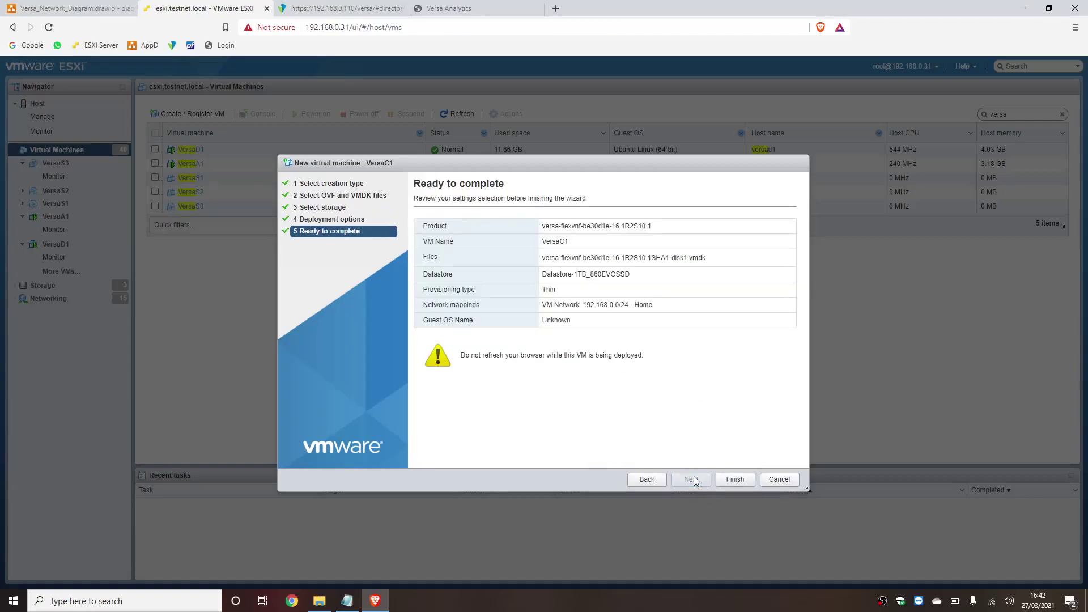
click(750, 479)
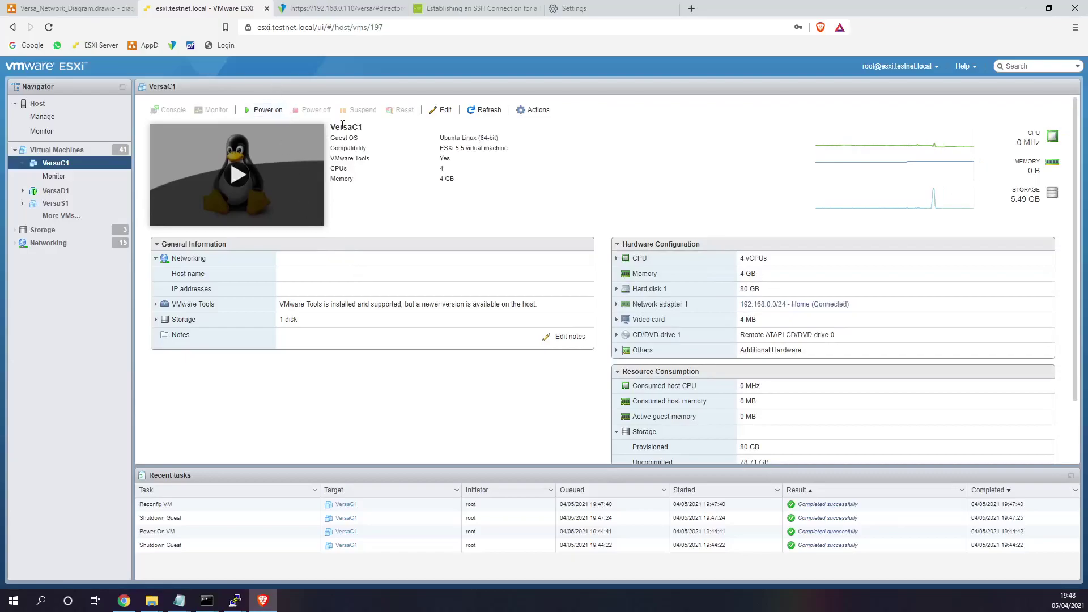
- Edit VersaC1's hardware and add three more network adapters
click(441, 110)
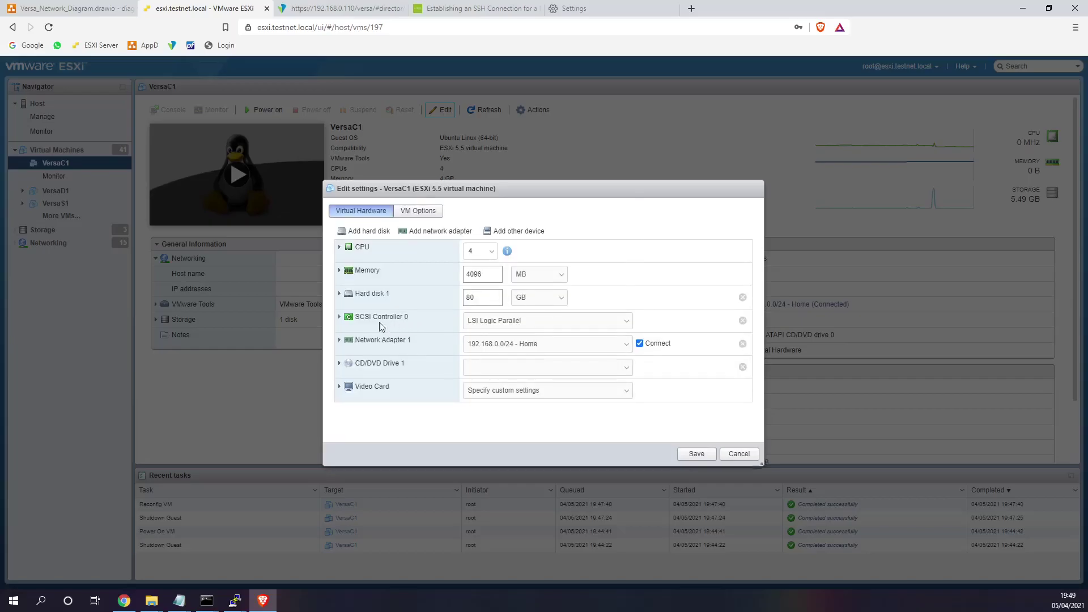
click(441, 231)
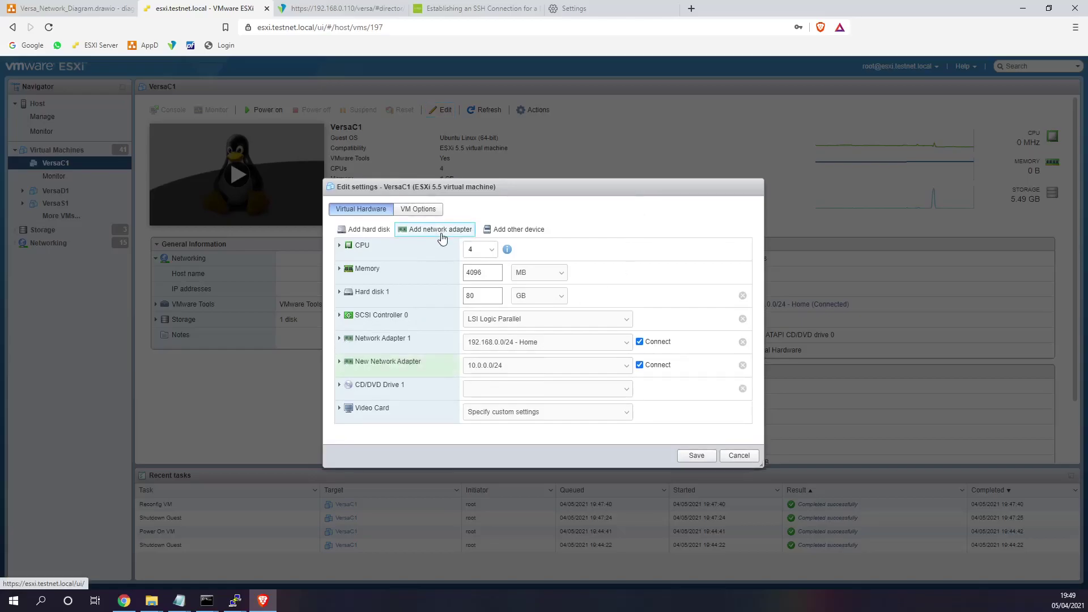
click(442, 231)
click(443, 238)
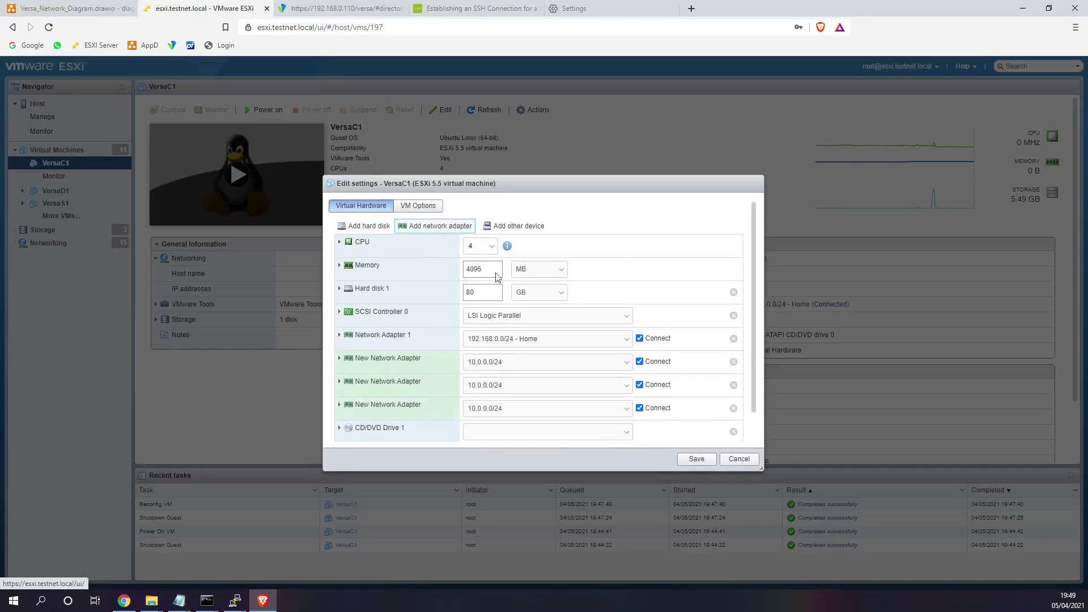
- Assign the four adapters to 10.0.0.0/24, 192.168.0.0/24 - Home, Viptela-Site1-WAN-WWW and Viptela-Site1-WAN-MPLS
click(529, 342)
key(Up)
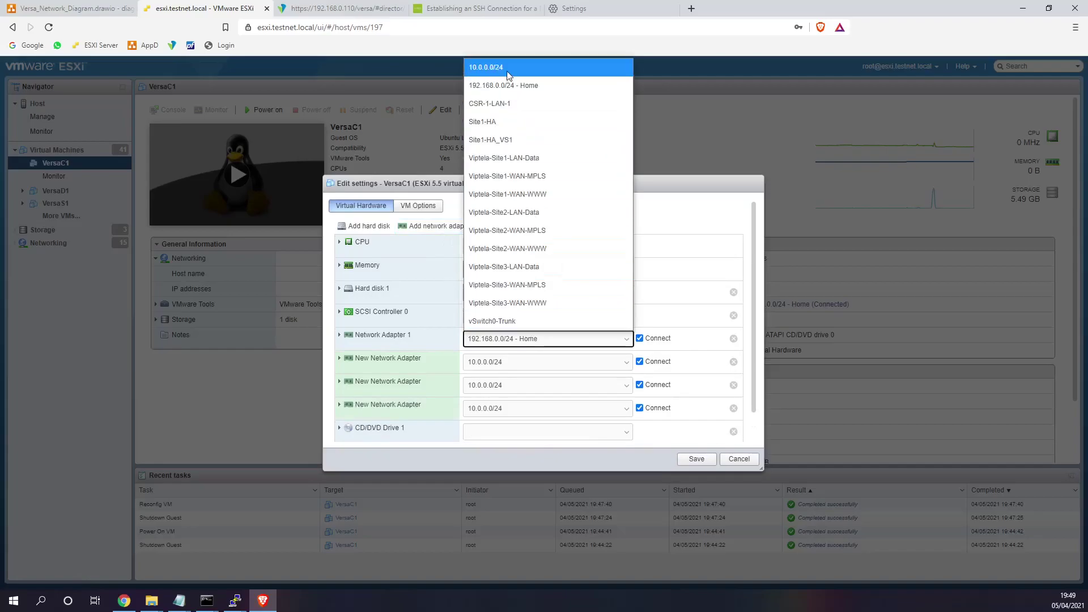
key(Return)
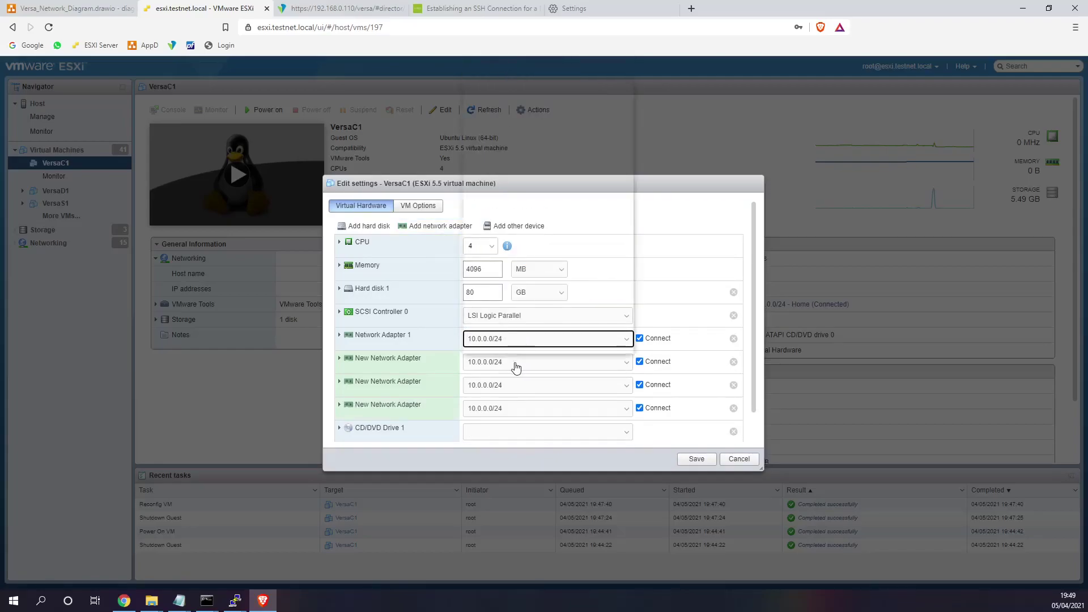
click(516, 366)
click(518, 109)
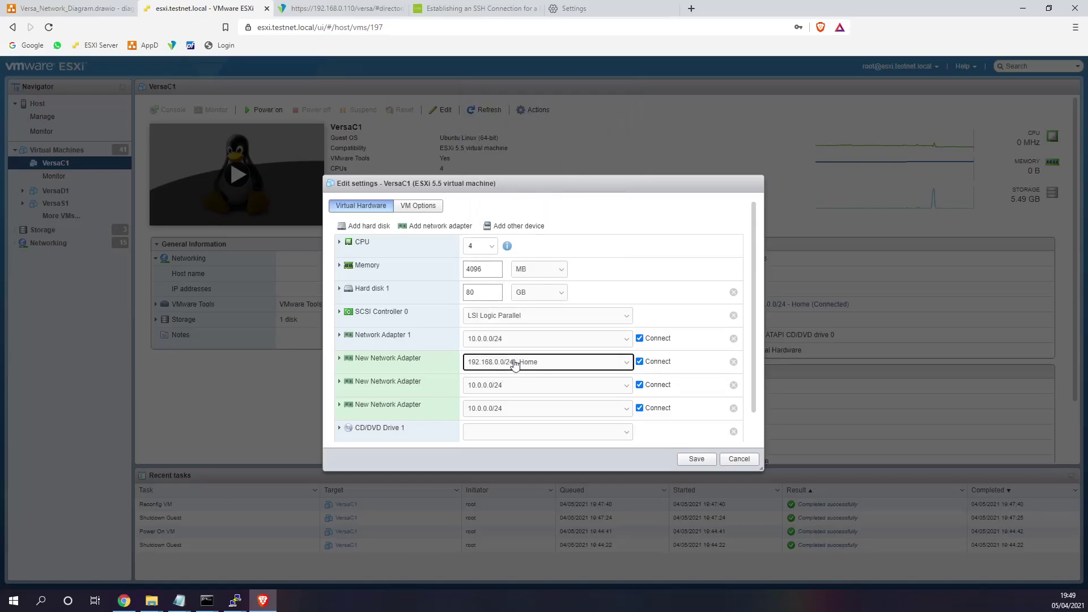
click(506, 389)
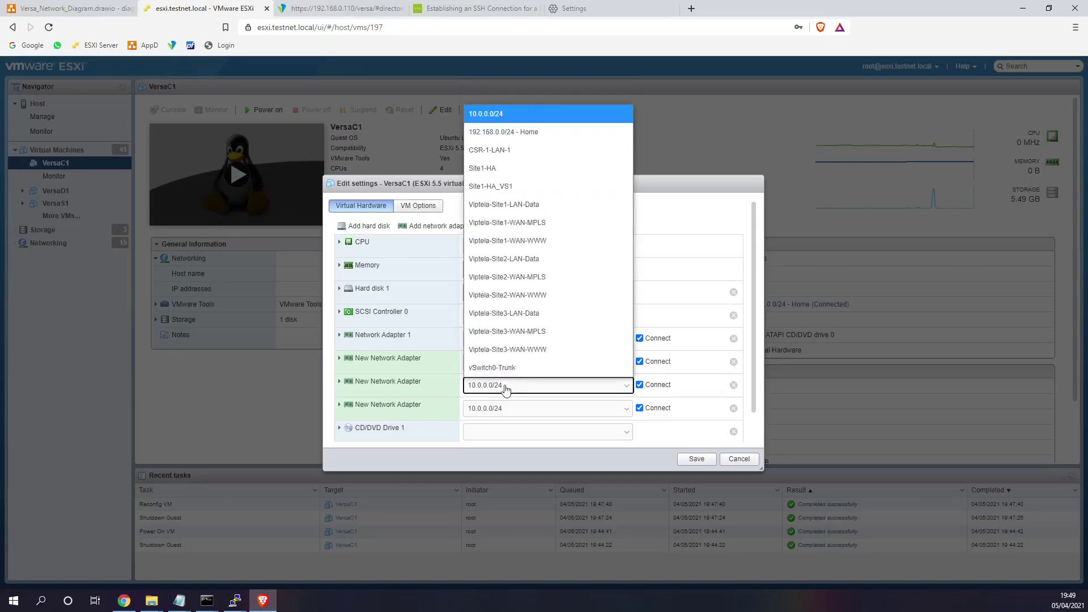
click(544, 240)
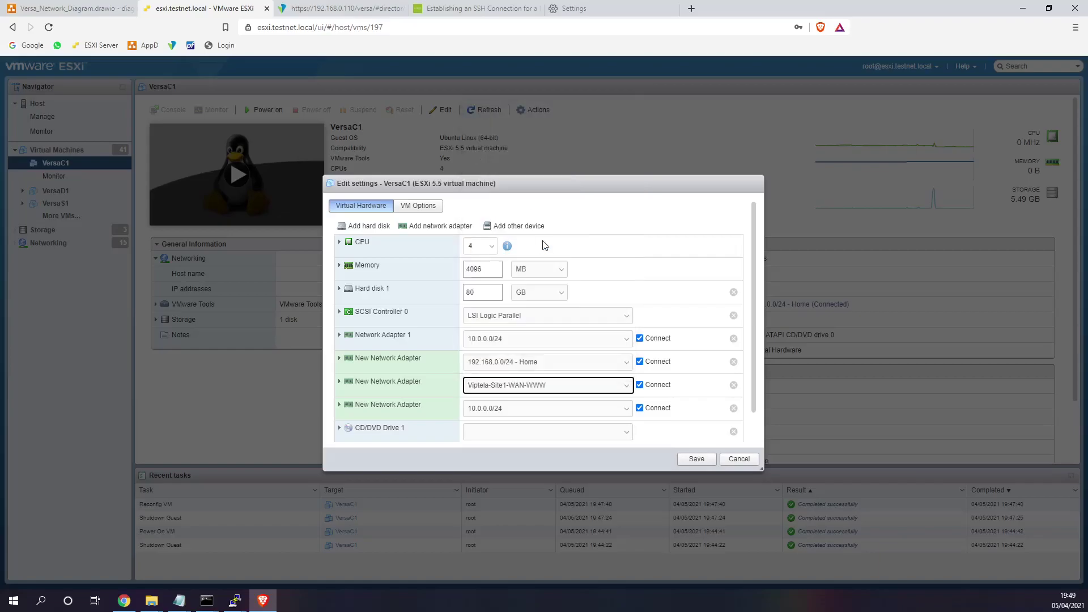
click(524, 409)
click(530, 246)
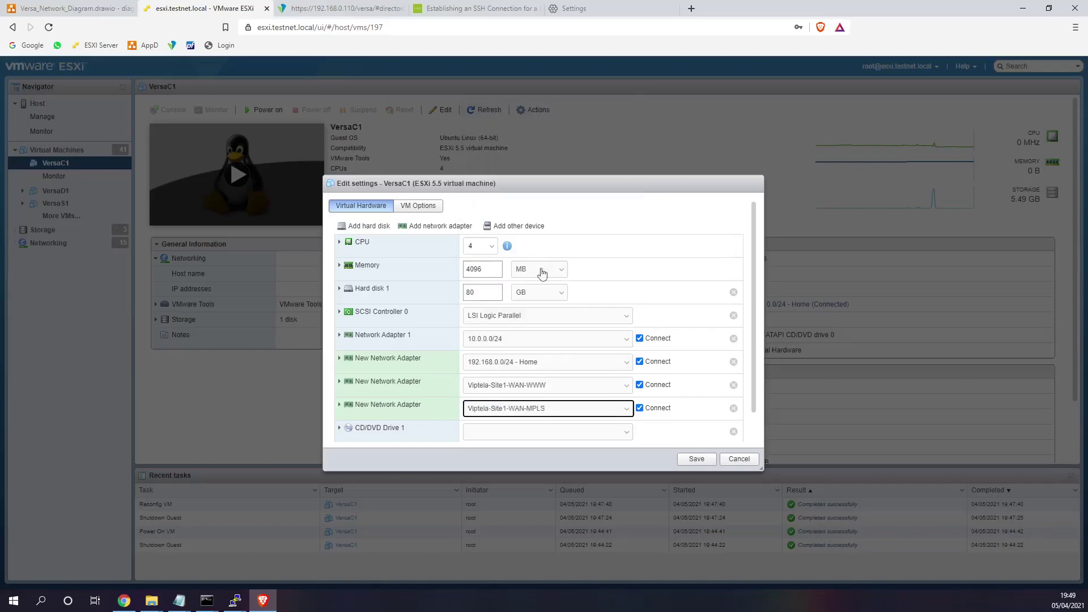
- Set the Home, WWW and MPLS adapters' type to E1000 and save the configuration
click(340, 385)
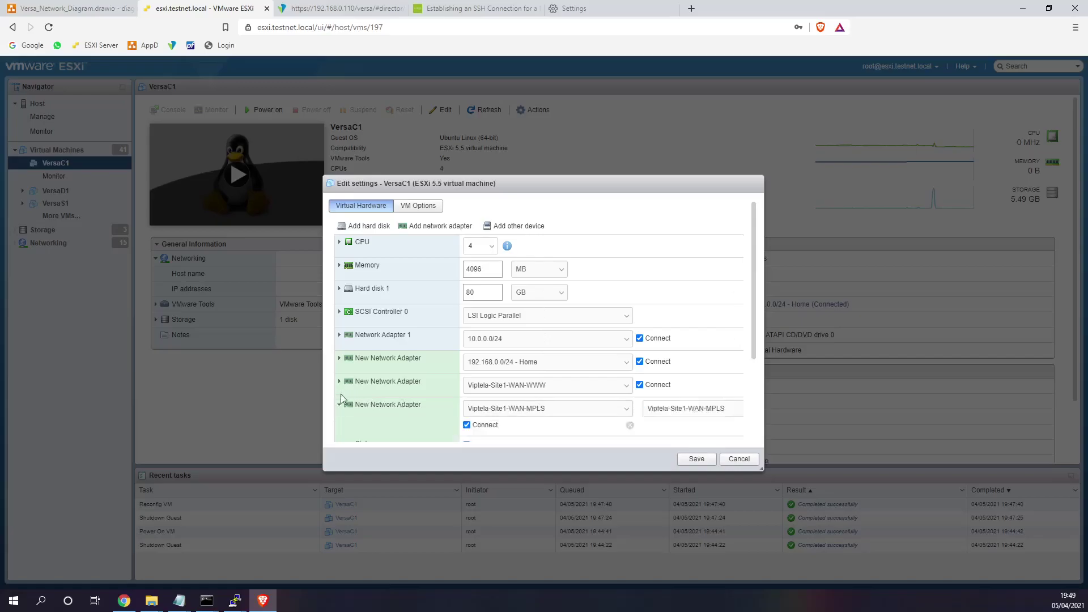
click(339, 365)
scroll(488, 372, down, 1)
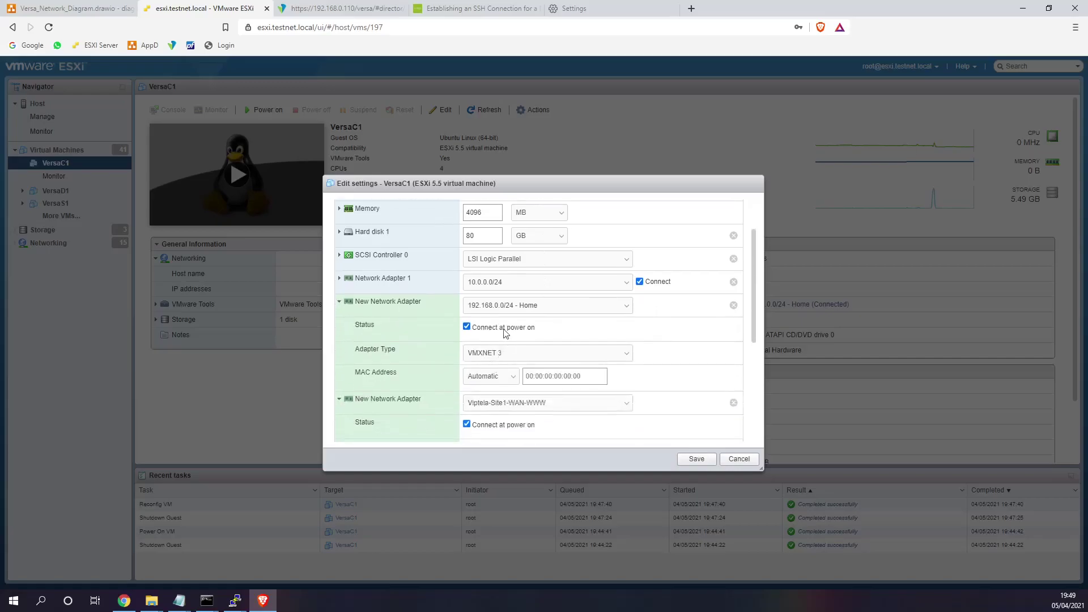
click(339, 279)
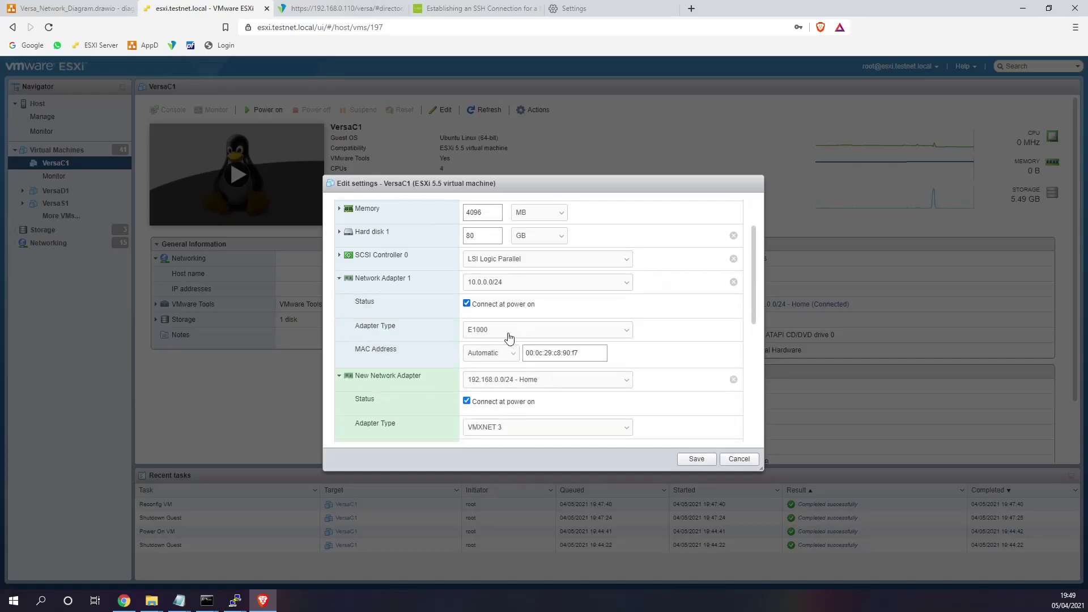
scroll(513, 357, down, 1)
click(503, 371)
click(528, 390)
scroll(513, 374, down, 2)
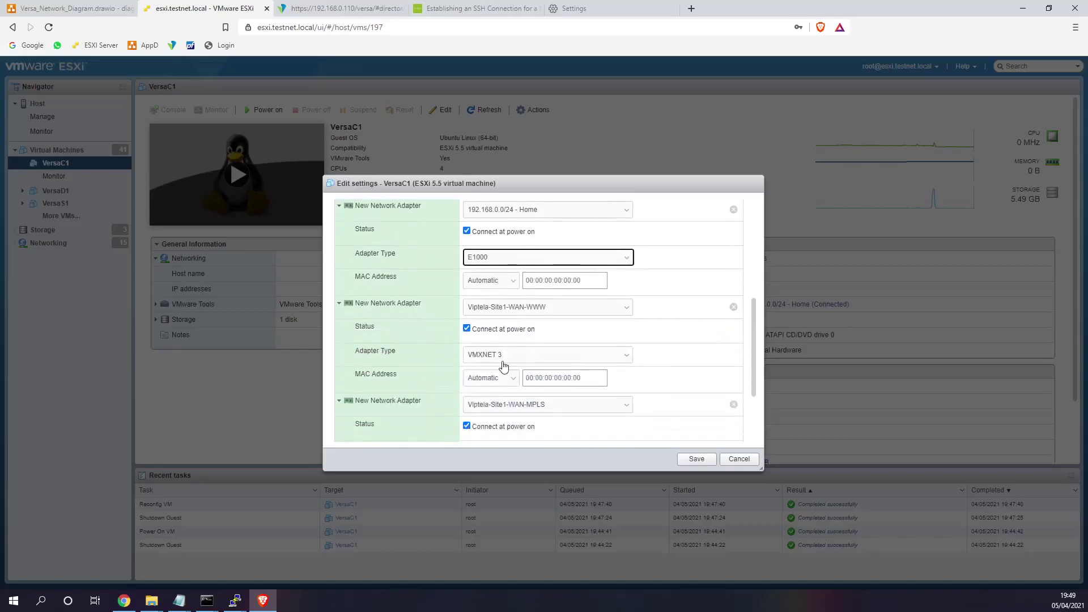
click(503, 353)
click(501, 372)
scroll(516, 398, down, 1)
scroll(516, 398, down, 1)
click(506, 354)
click(505, 367)
click(696, 459)
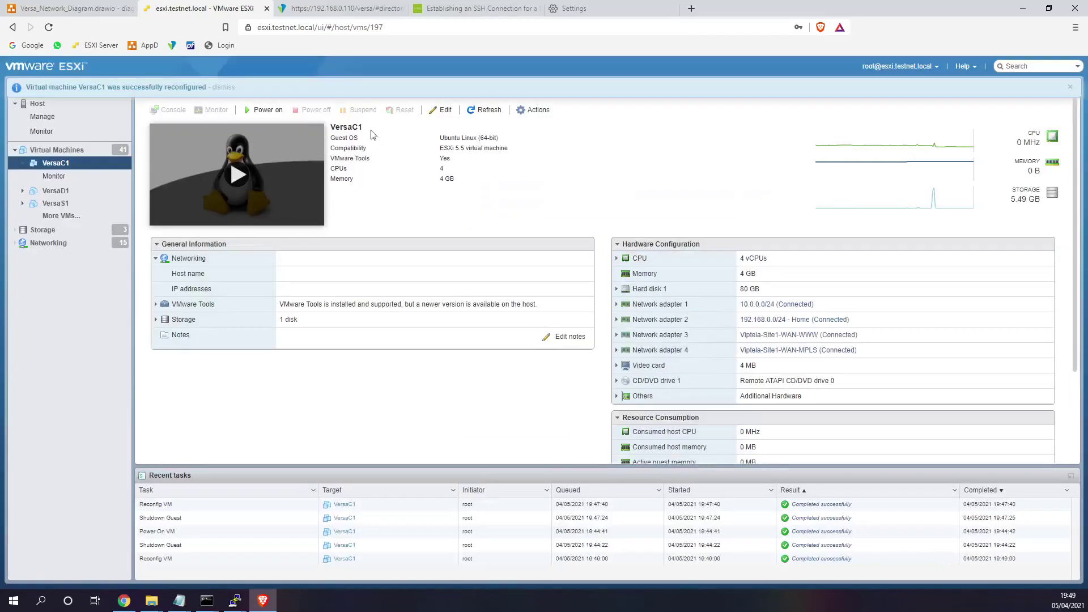
- Dismiss the reconfiguration notice and power on VersaC1
click(222, 87)
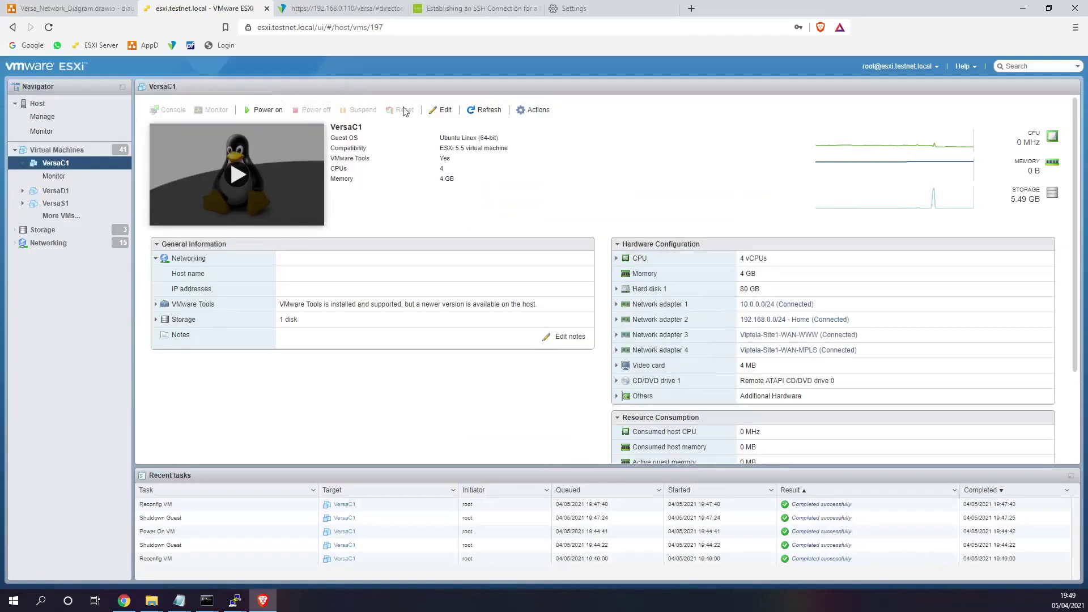
click(258, 112)
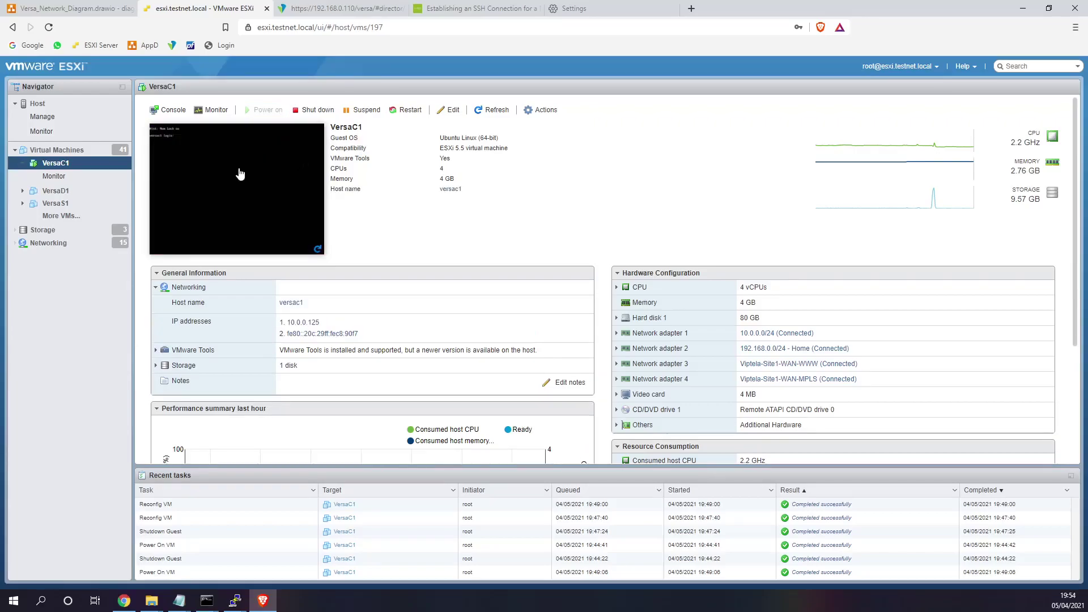
- Log into the VersaC1 console as admin and run ifconfig
click(240, 174)
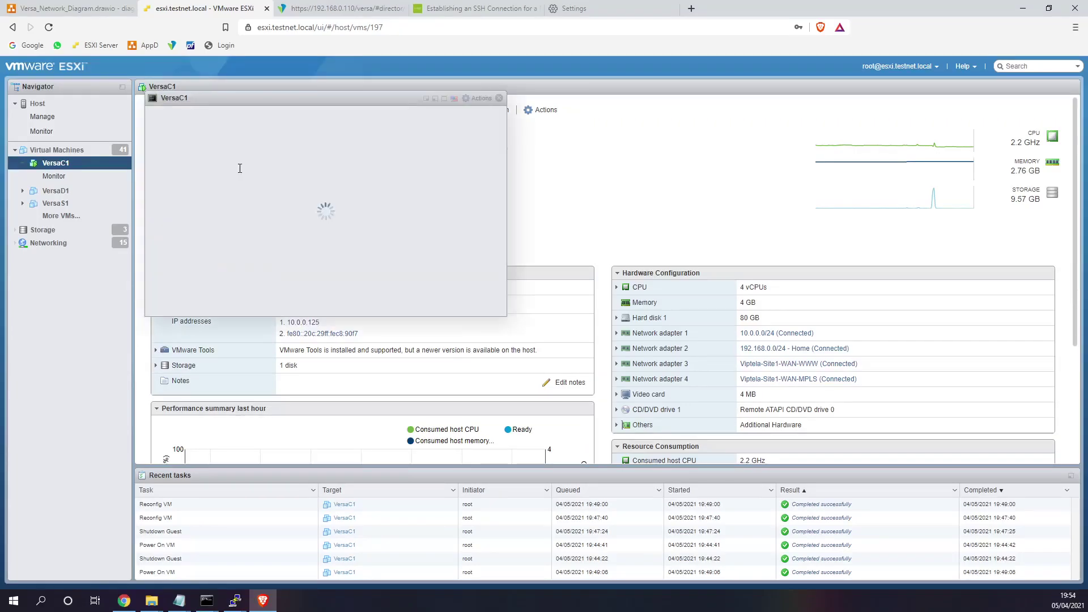
text(admin)
key(Return)
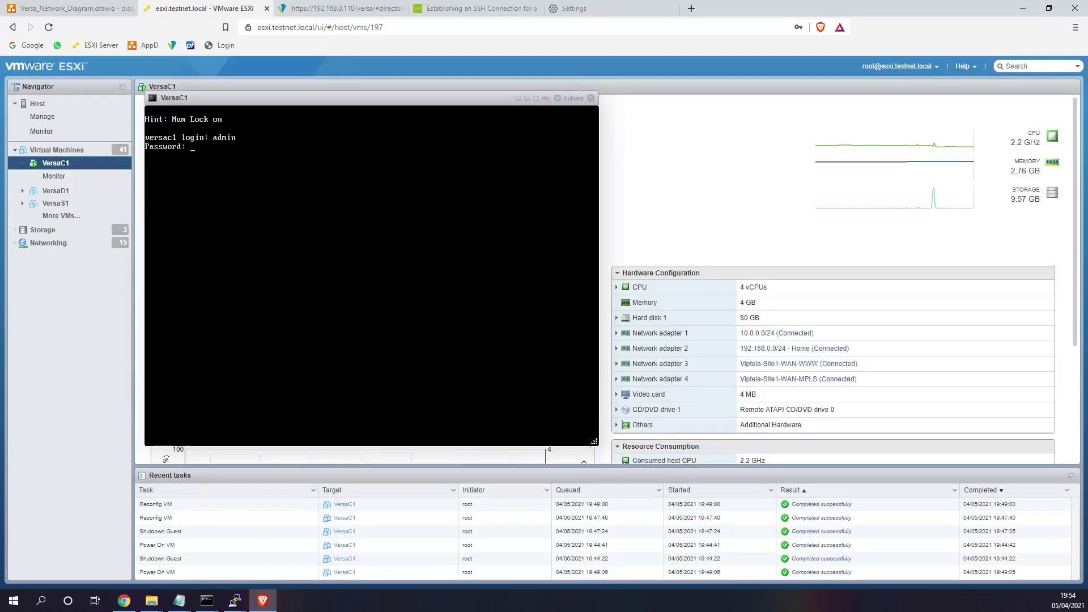
key(Return)
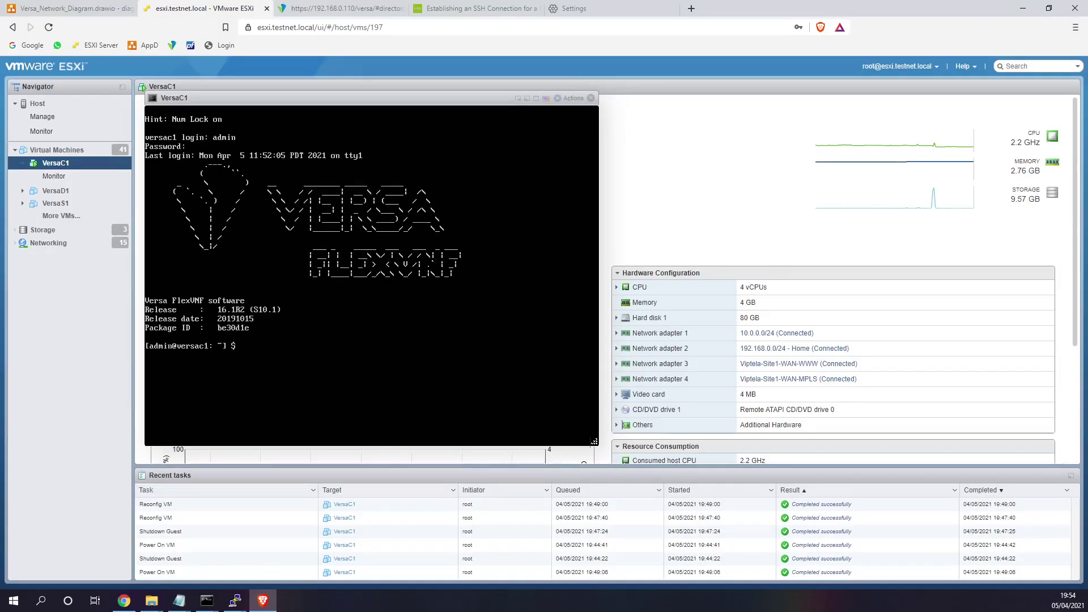
text(ifconfig)
key(Return)
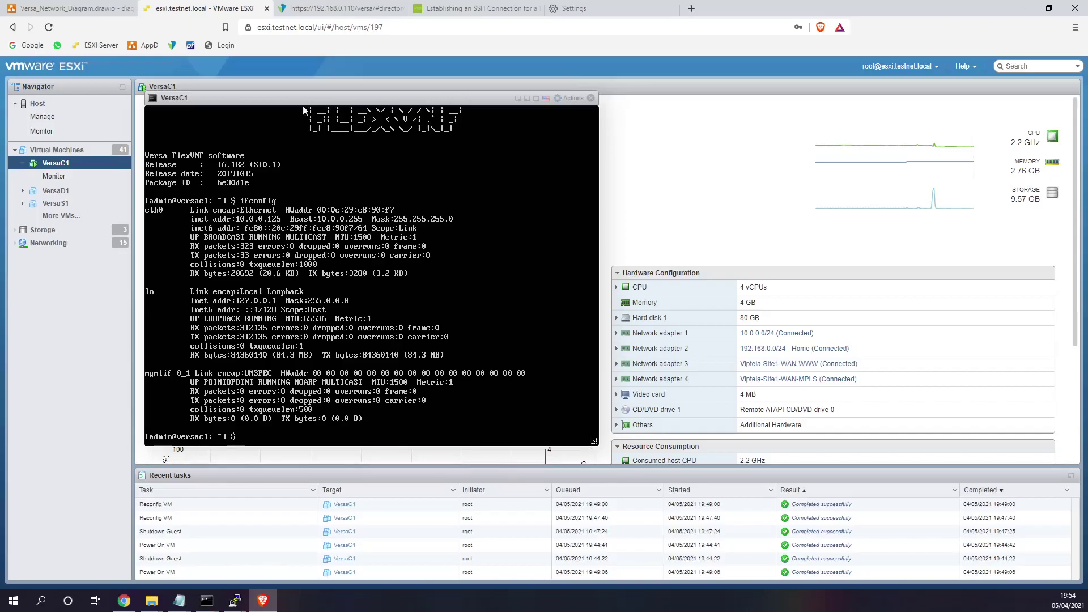
- Compare network adapter 1 and 2 MAC addresses with eth0 (10.0.0.125) in Hardware Configuration
click(619, 350)
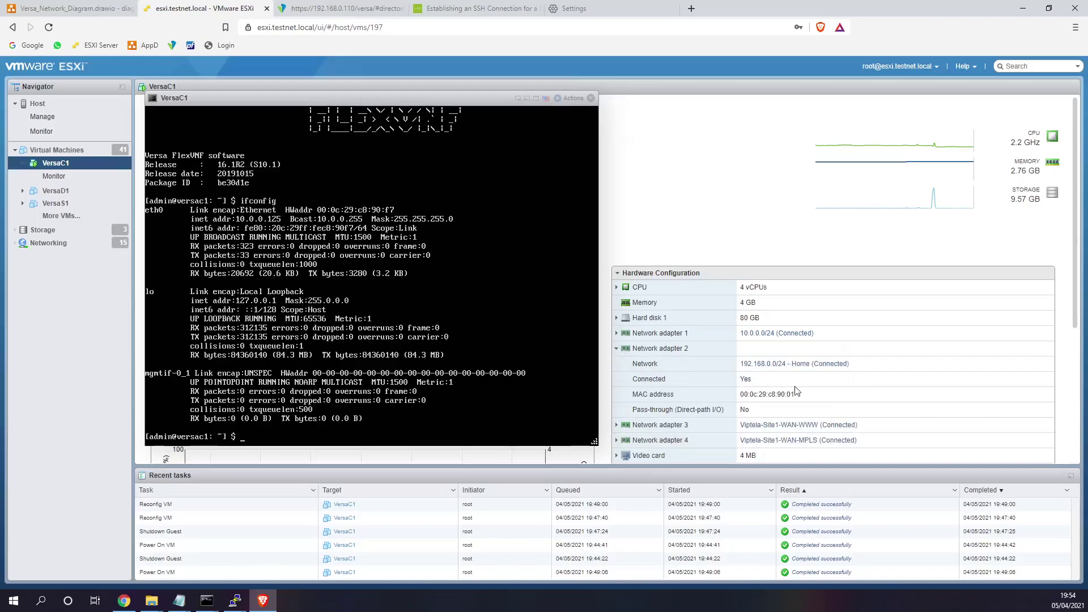
drag(795, 394, 756, 394)
click(617, 334)
mouse_move(796, 380)
mouse_down()
mouse_move(754, 379)
mouse_move(793, 380)
mouse_up()
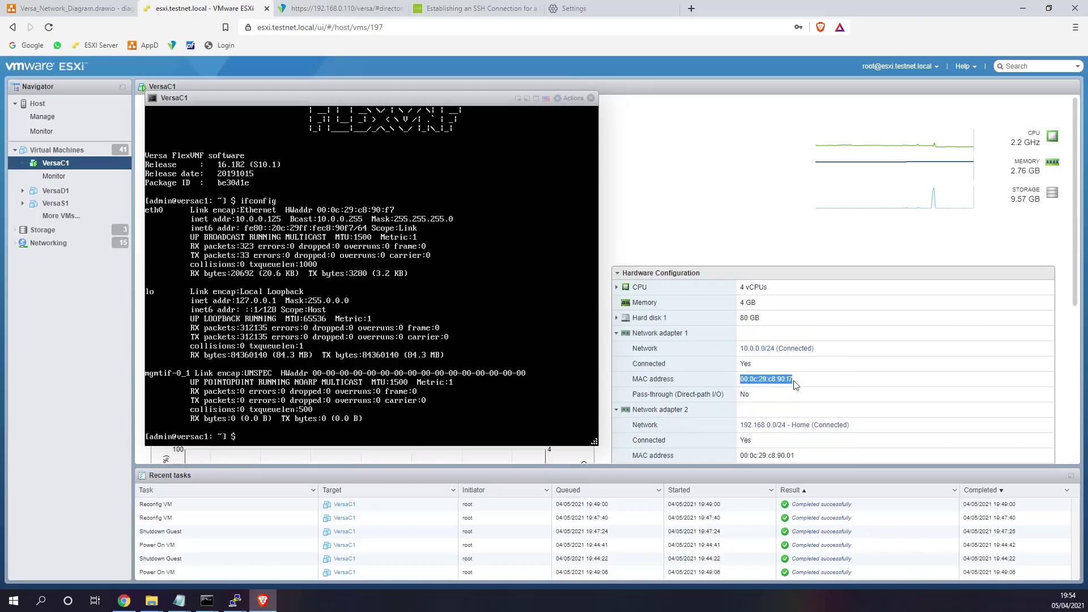
scroll(792, 383, down, 1)
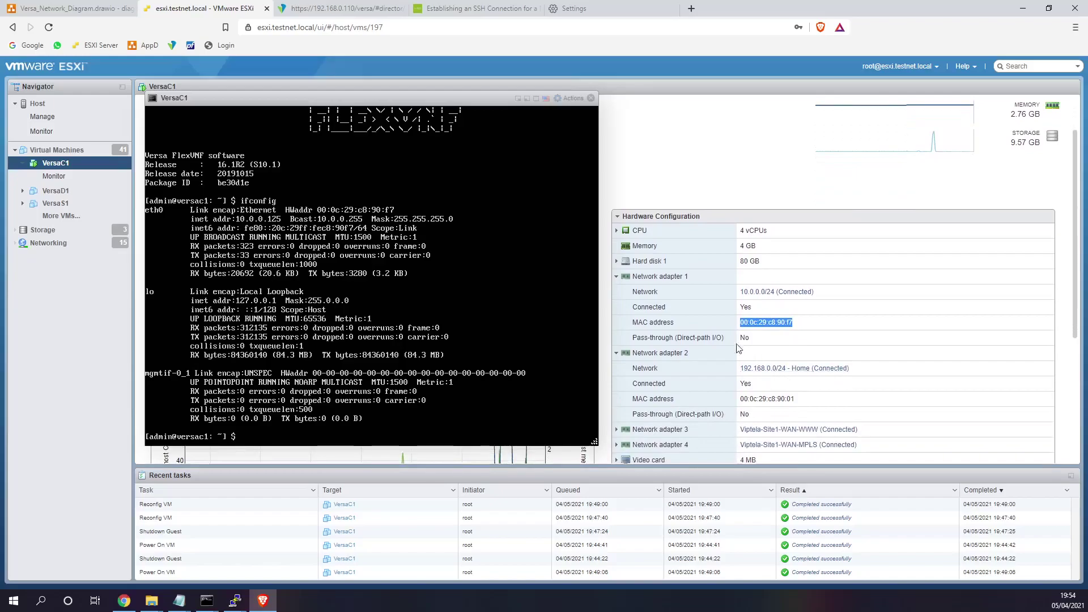
drag(273, 94, 217, 151)
drag(461, 151, 403, 154)
scroll(782, 175, up, 1)
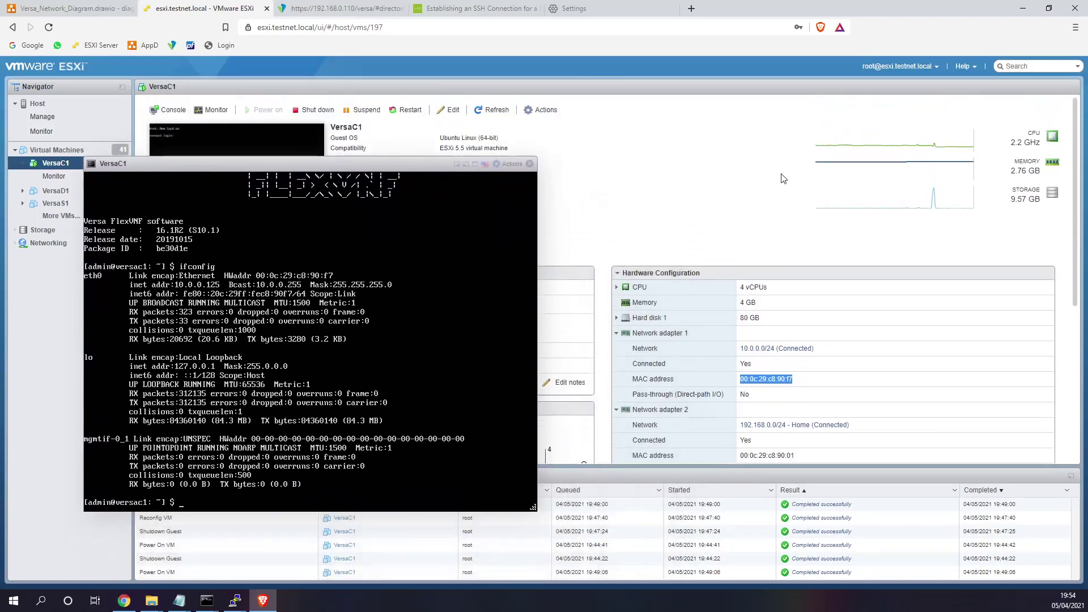
- Shut down VersaC1, then put adapter 1 on 192.168.0.0/24 - Home and adapter 2 on 10.0.0.0/24
click(317, 112)
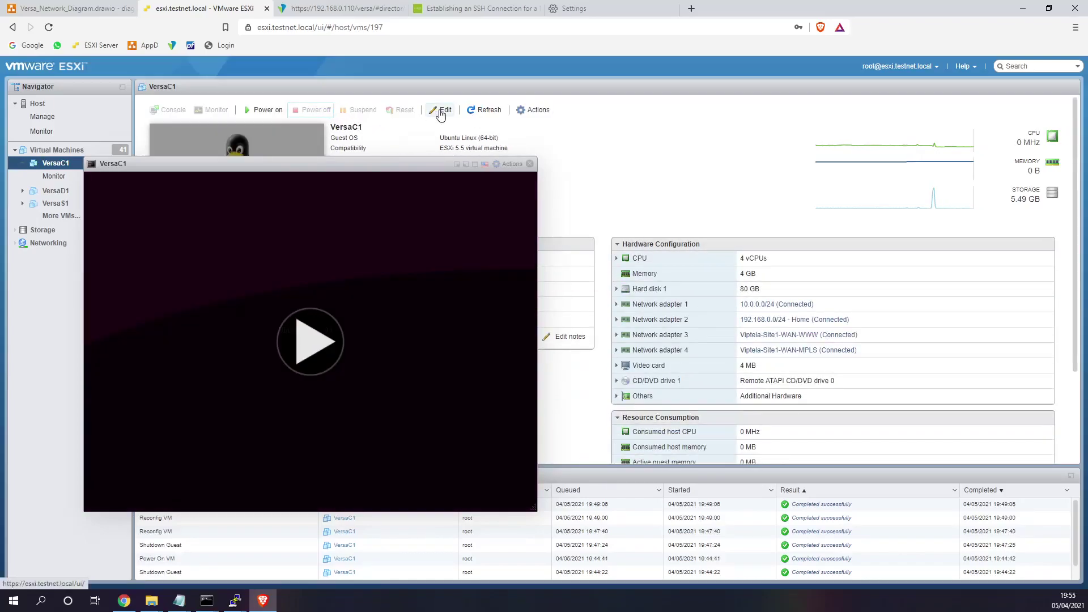
click(441, 113)
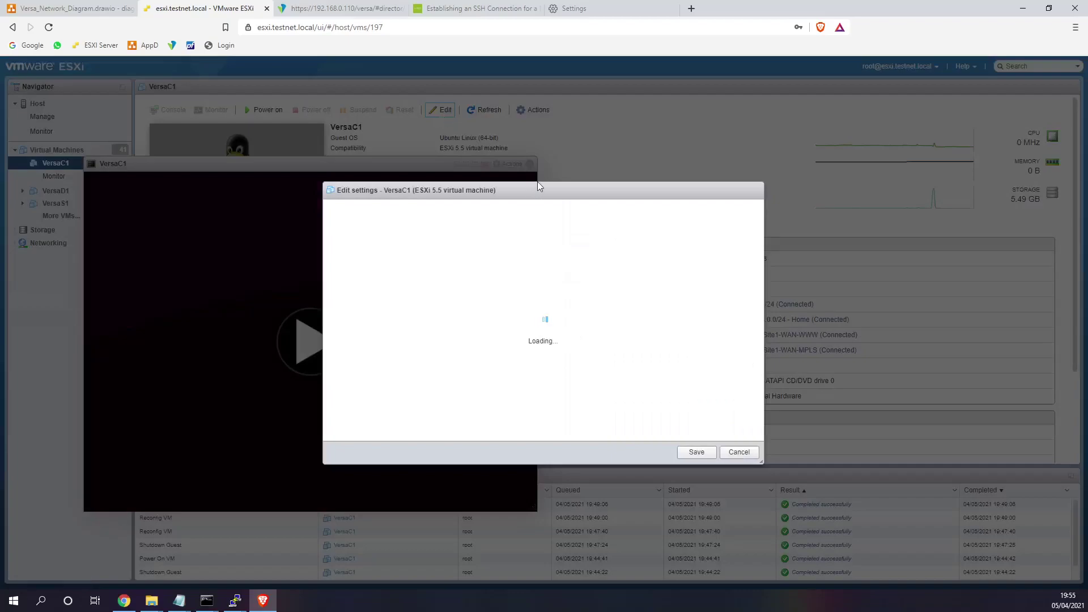
drag(533, 191, 364, 172)
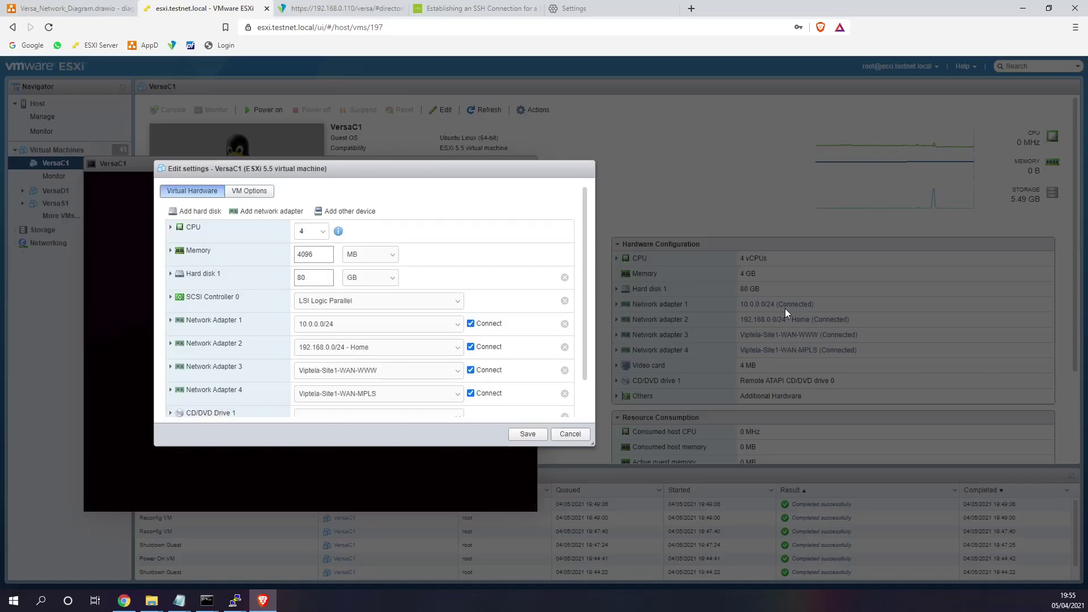
click(372, 329)
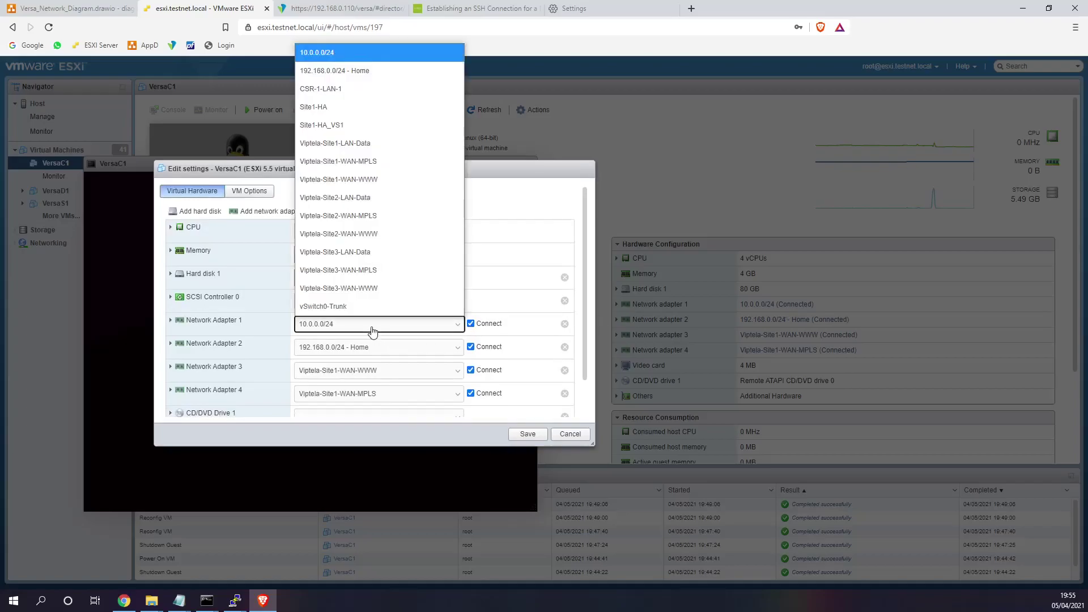
click(371, 73)
click(363, 351)
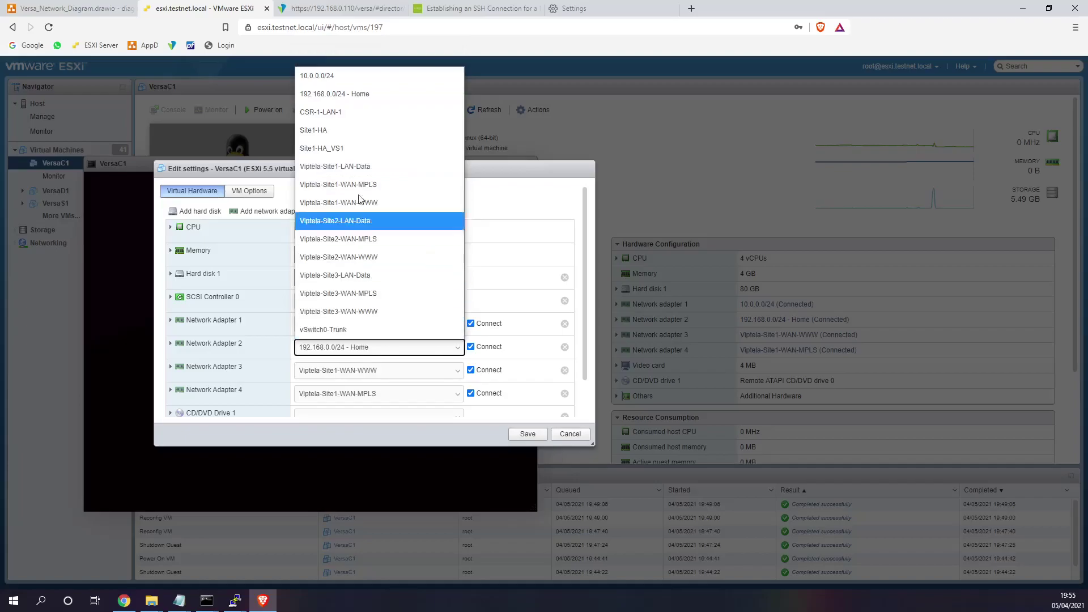
click(348, 75)
click(528, 435)
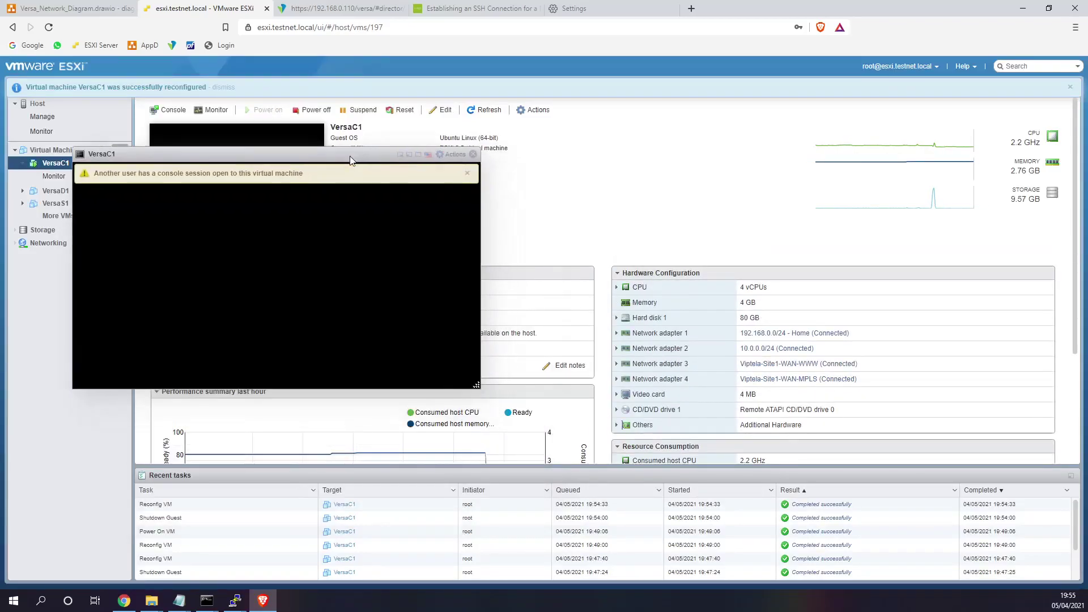
- Dismiss the warnings, log in as admin, and confirm eth0 at 192.168.0.22 matches adapter 1's MAC
click(468, 176)
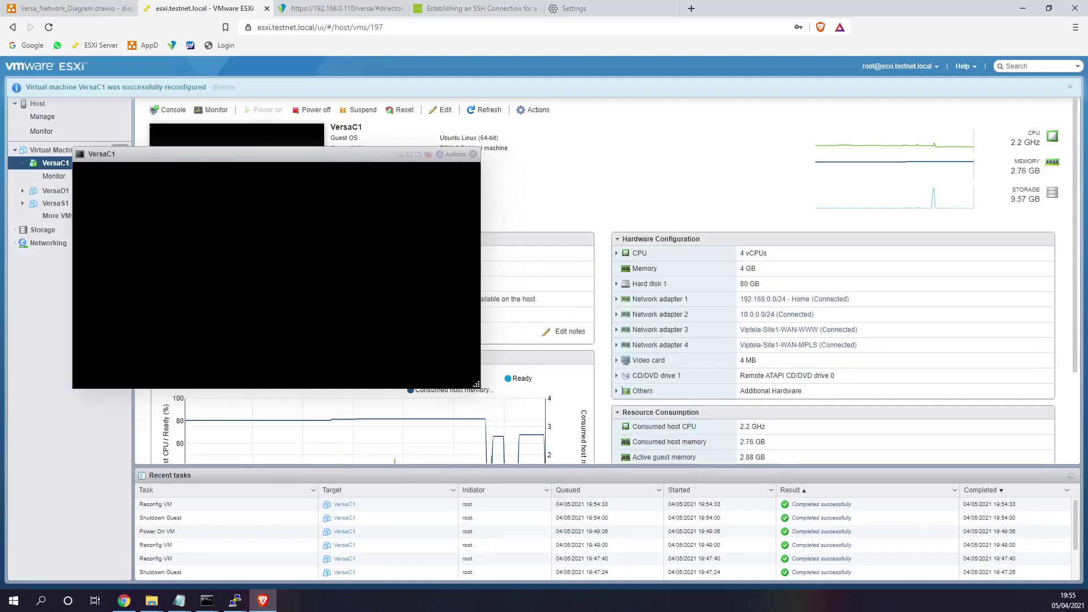
click(224, 88)
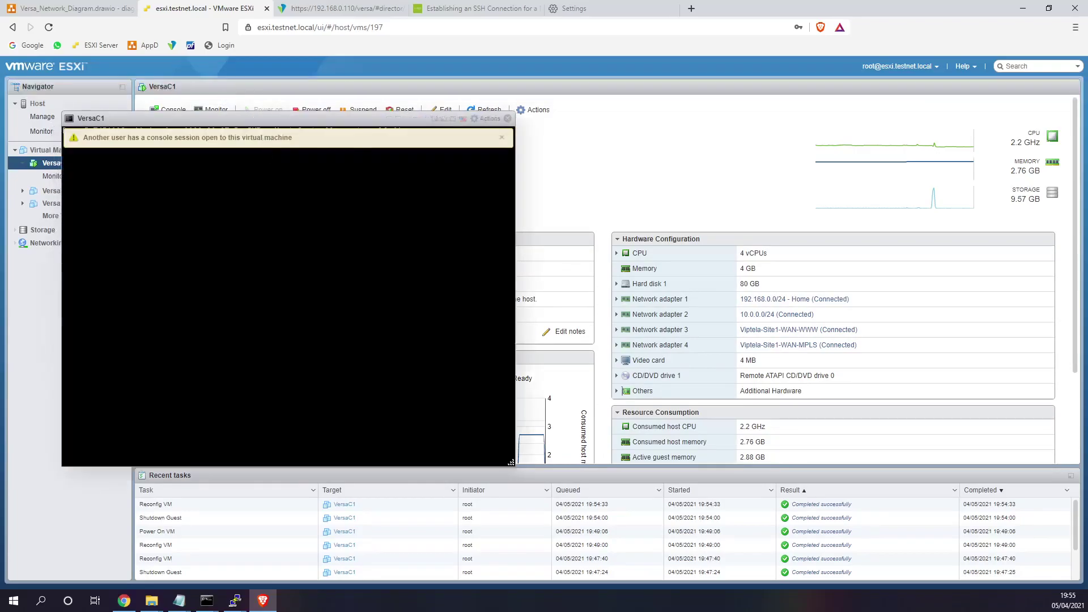
click(503, 138)
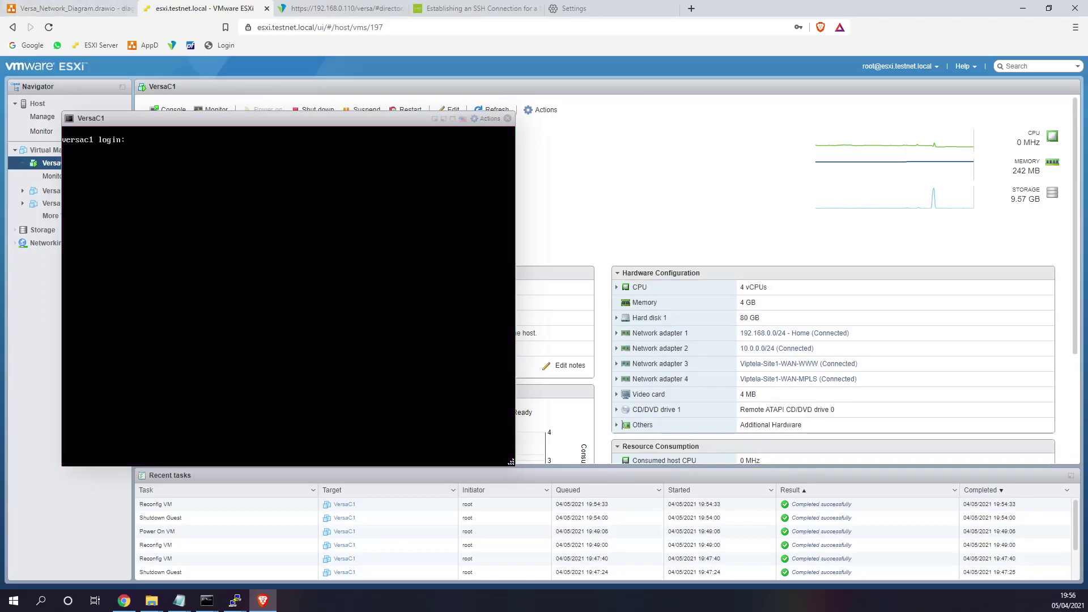
text(adi)
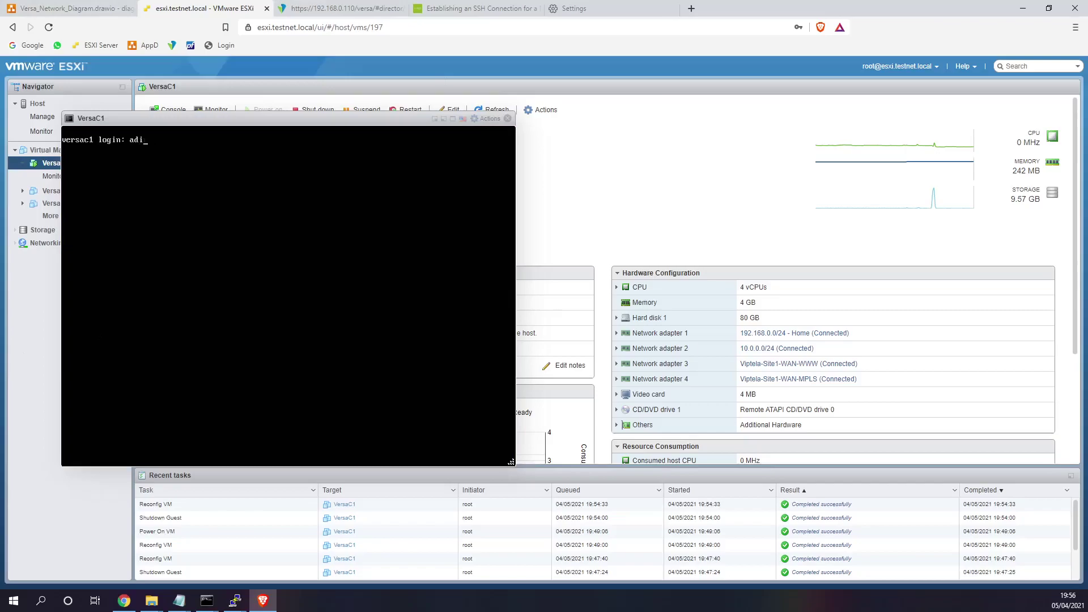
text(in)
key(Return)
key(Return)
text(ifconfig)
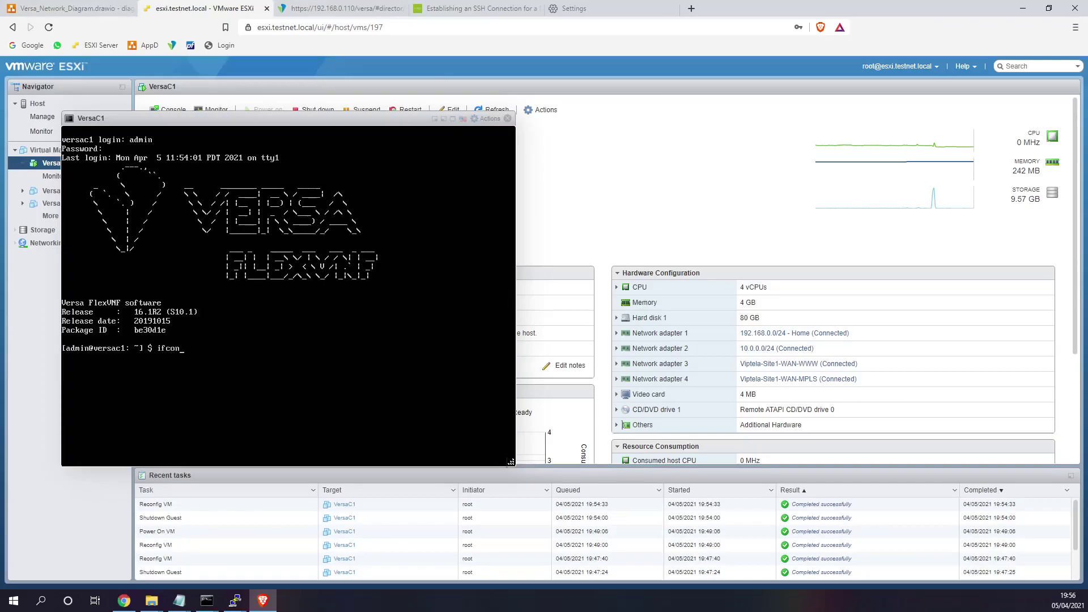
key(Return)
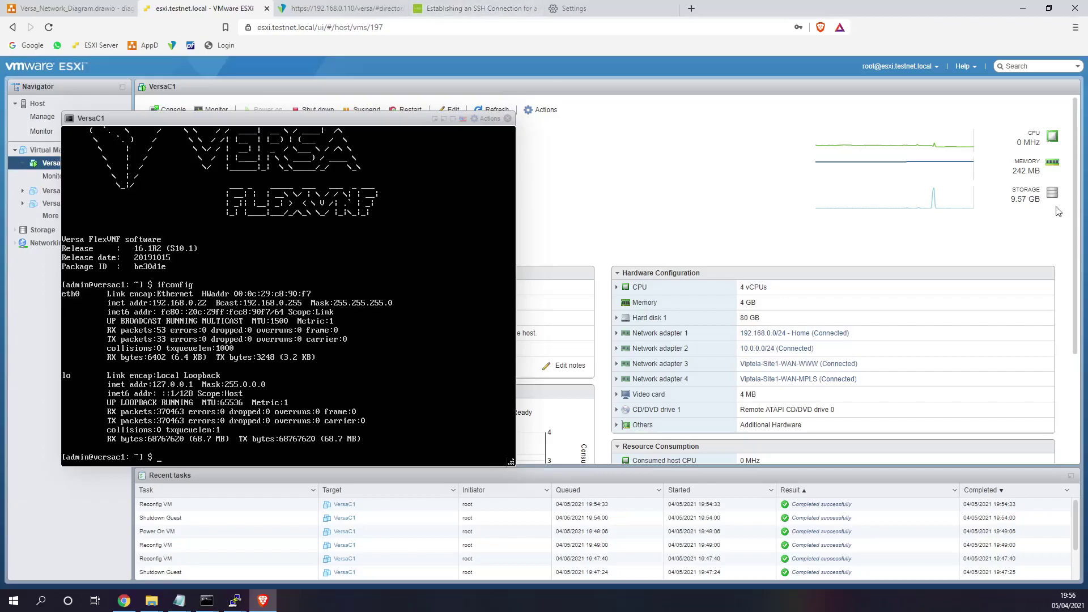
click(616, 333)
drag(794, 380, 753, 379)
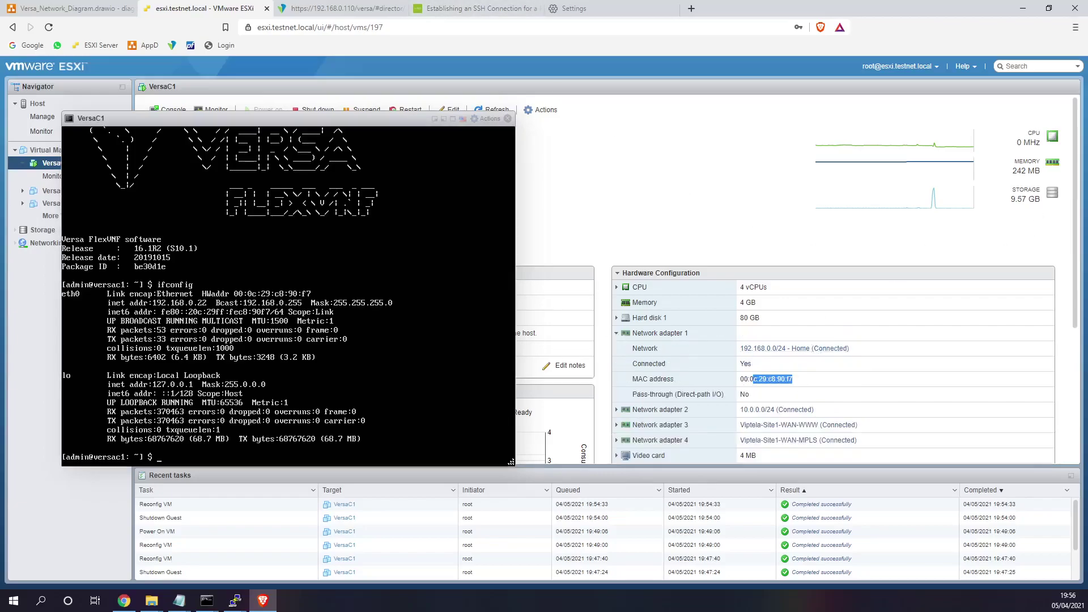
- From the root directory, open /etc/network/interfaces with sudo vi and submit the password
click(391, 275)
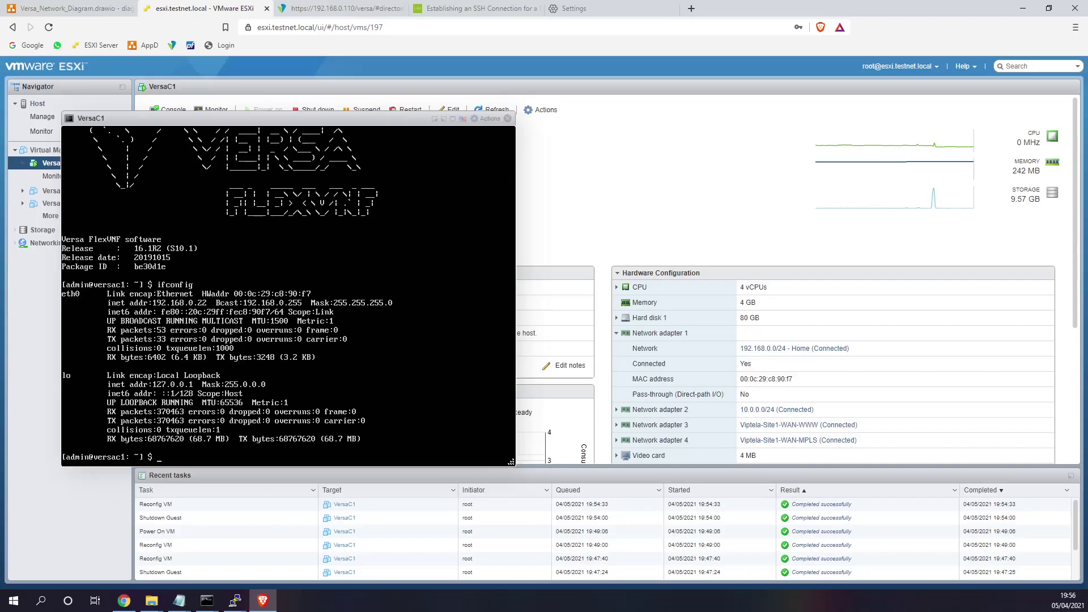
text(cd ..)
key(Return)
text(cd ..)
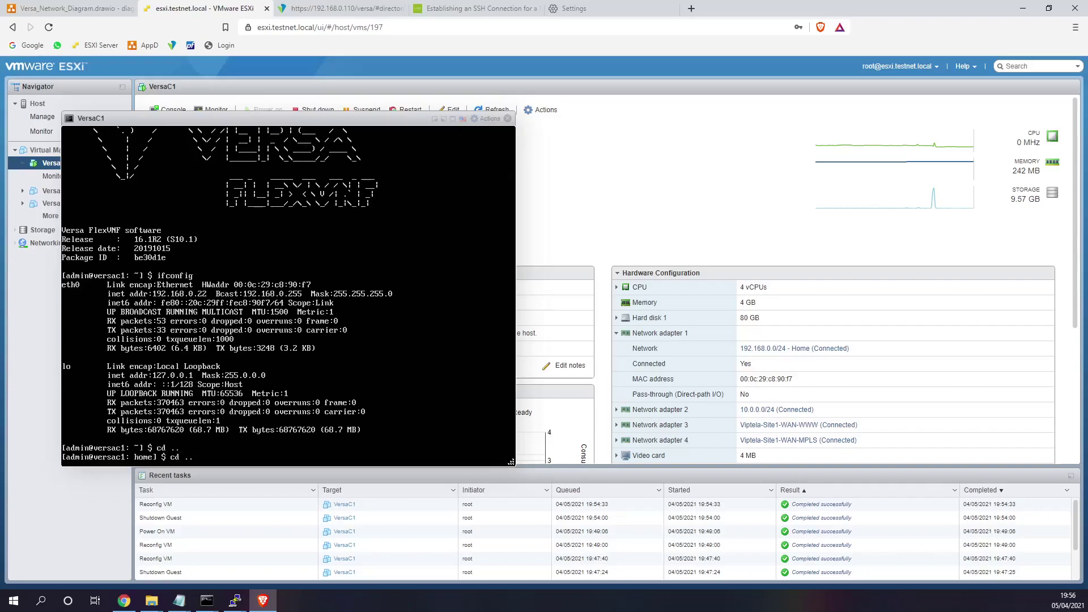
key(Return)
text(su)
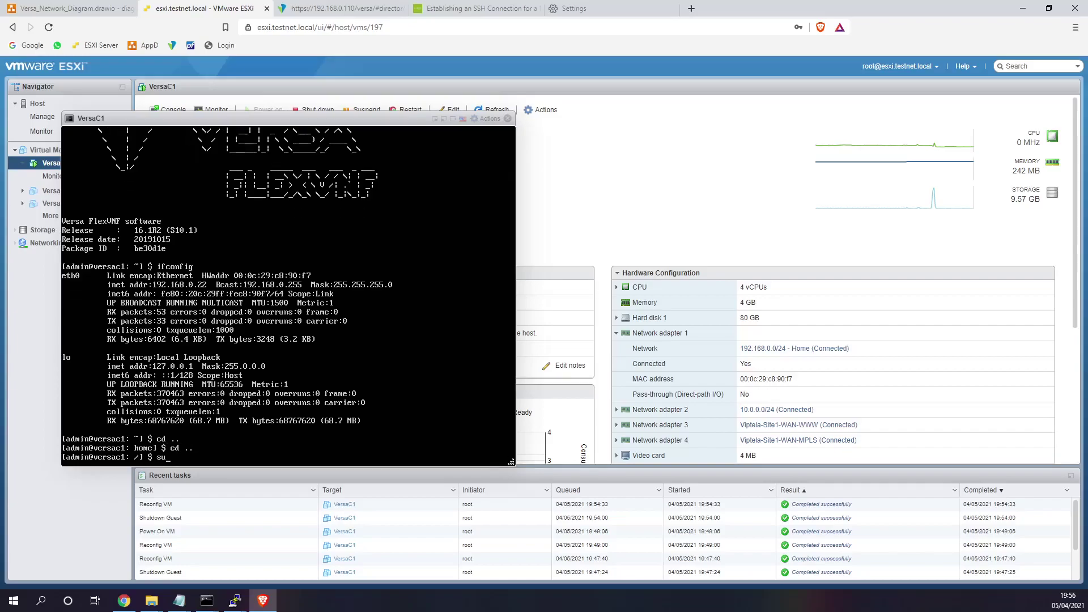
text(do vi /etc/network/interfaces)
key(Return)
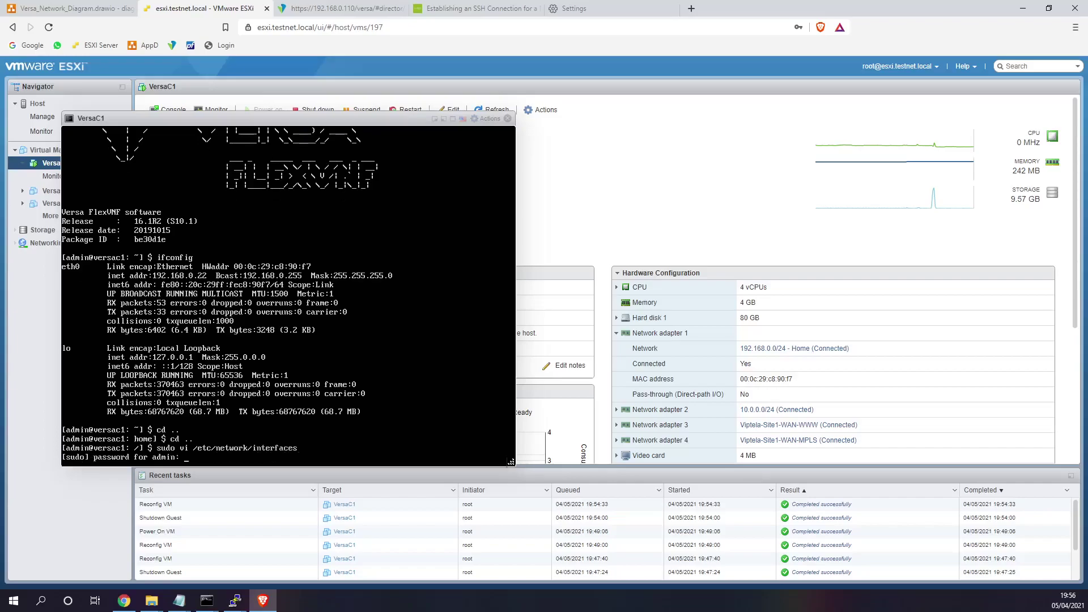
key(Return)
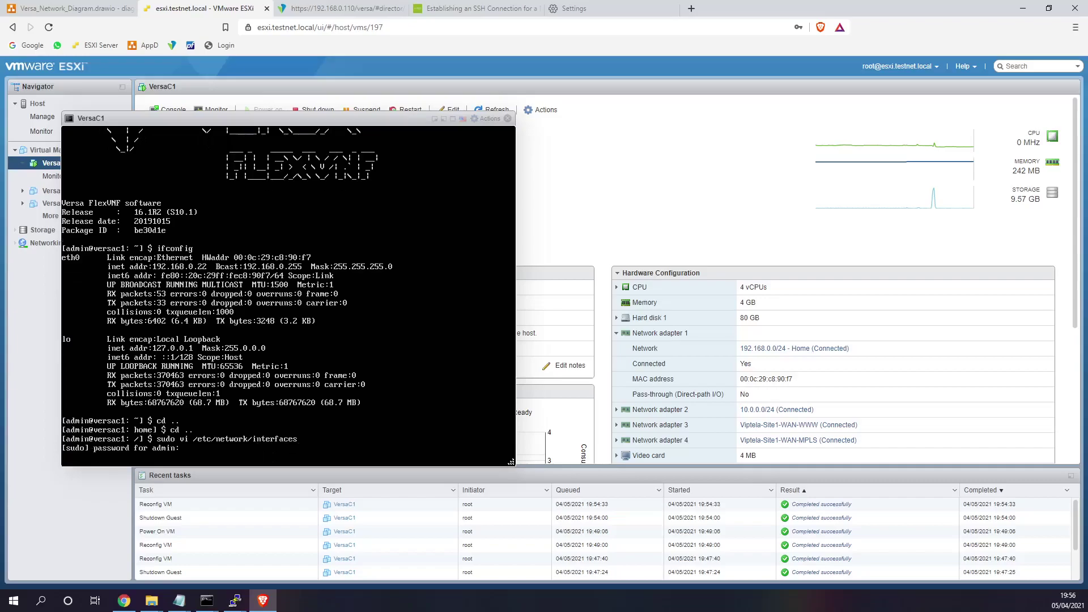
click(85, 7)
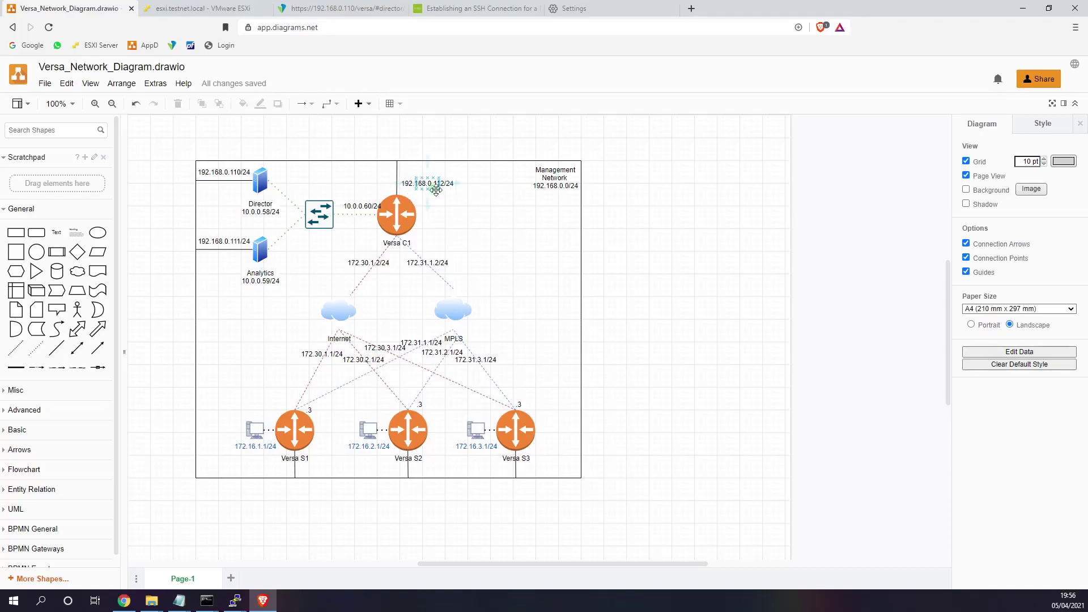
click(193, 15)
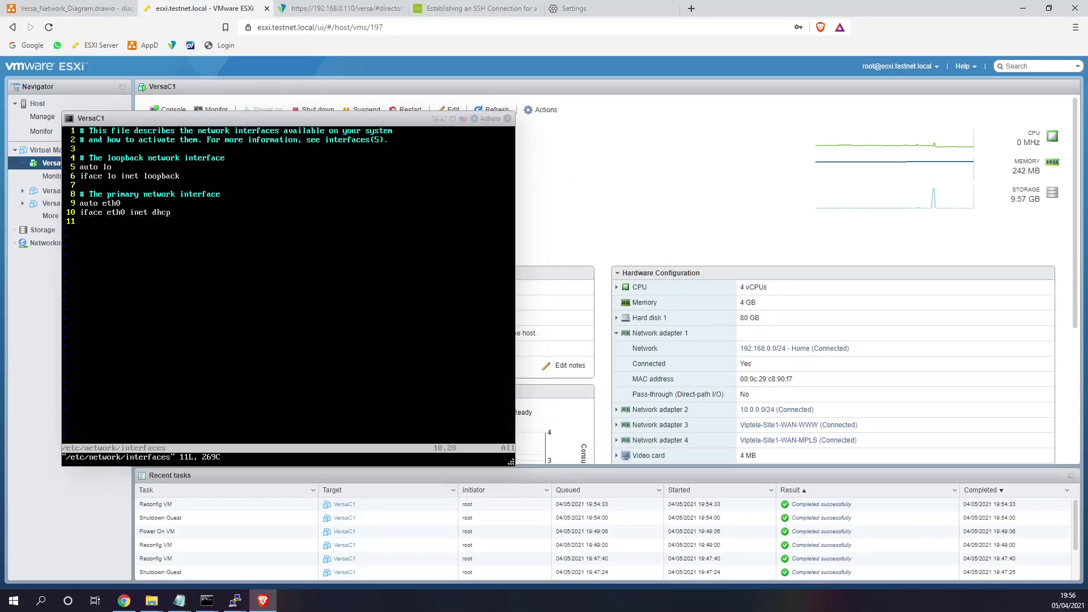
- Change eth0 from dhcp to static with address 192.168.0.112 and netmask 255.255.255.0
key(i)
key(BackSpace)
key(BackSpace)
key(BackSpace)
key(BackSpace)
text(statc)
key(BackSpace)
text(ic)
key(Return)
text(address 192.167)
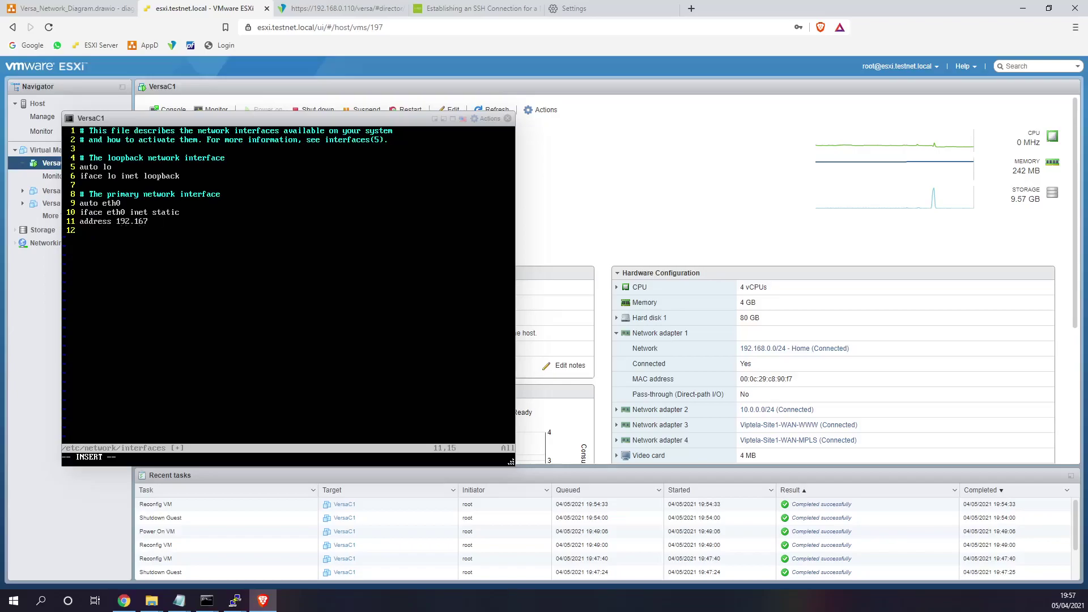
key(BackSpace)
text(8.0.112)
key(Return)
text(netmask 255.255.255.0)
key(Return)
- Leave insert mode and clear the mistyped :qw! to begin a new editor command
key(Escape)
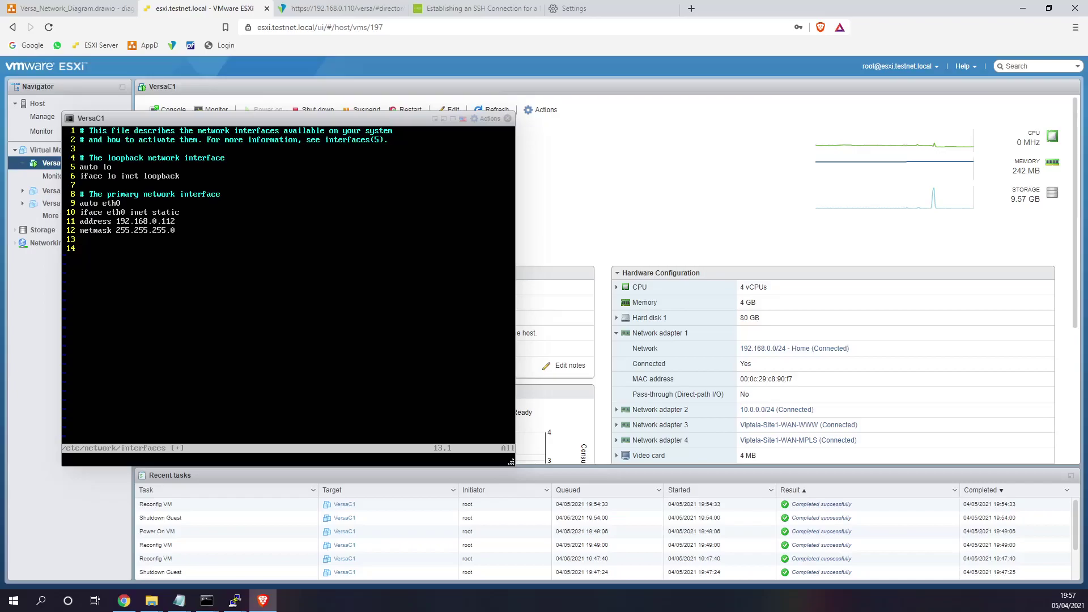
key(BackSpace)
key(BackSpace)
key(Return)
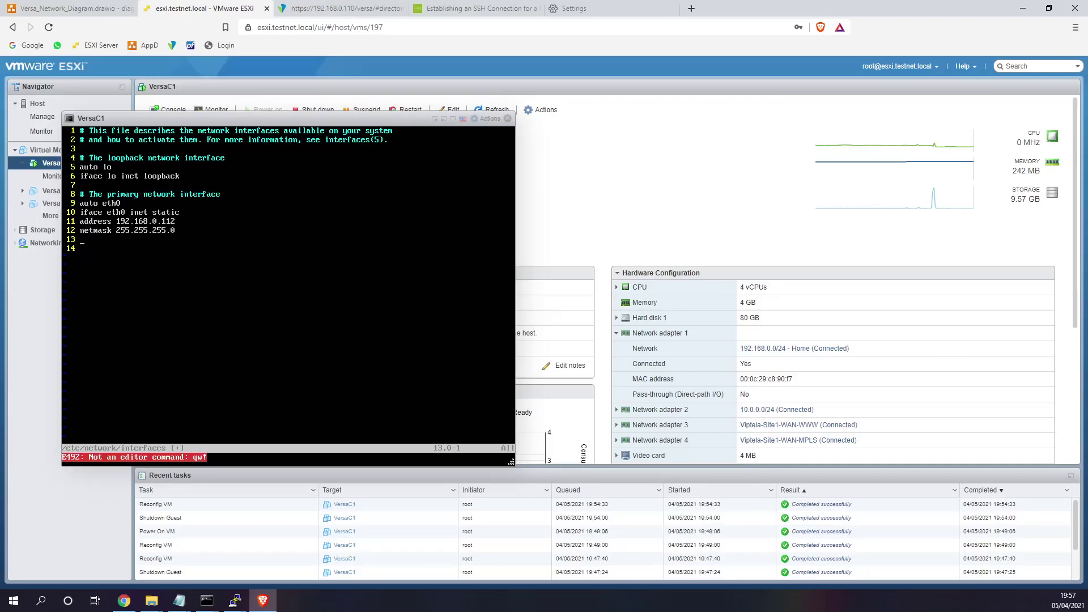
key(shift+semicolon)
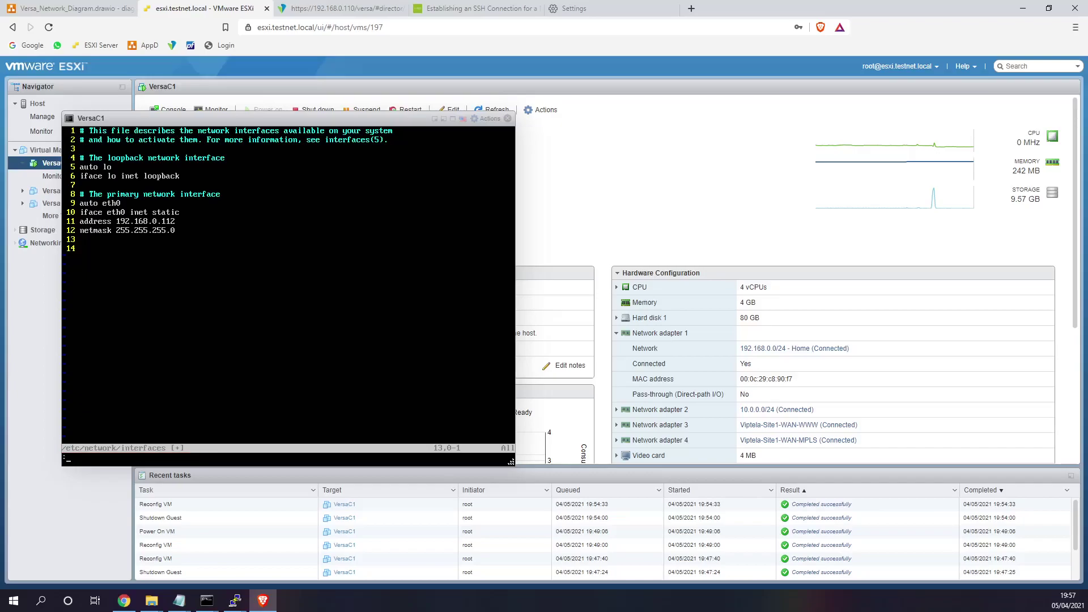
- Write the interfaces file with :wq and return to the shell prompt
text(wq!)
key(Return)
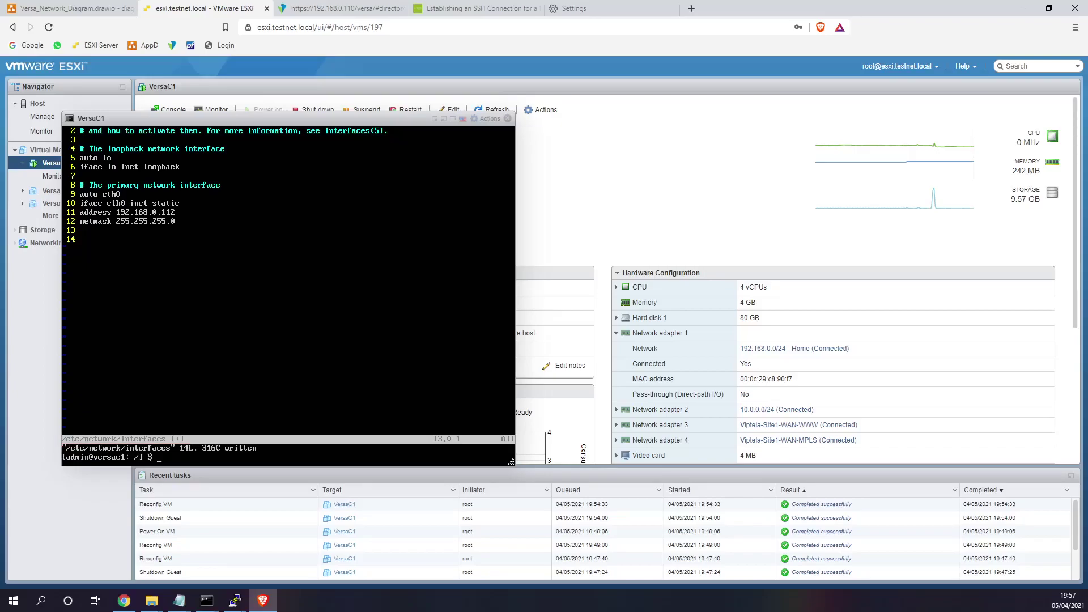
key(Return)
key(Return)
- Restart eth0 with sudo ifdown/ifup and confirm its 192.168.0.112 address with ifconfig
text(sudo ifc)
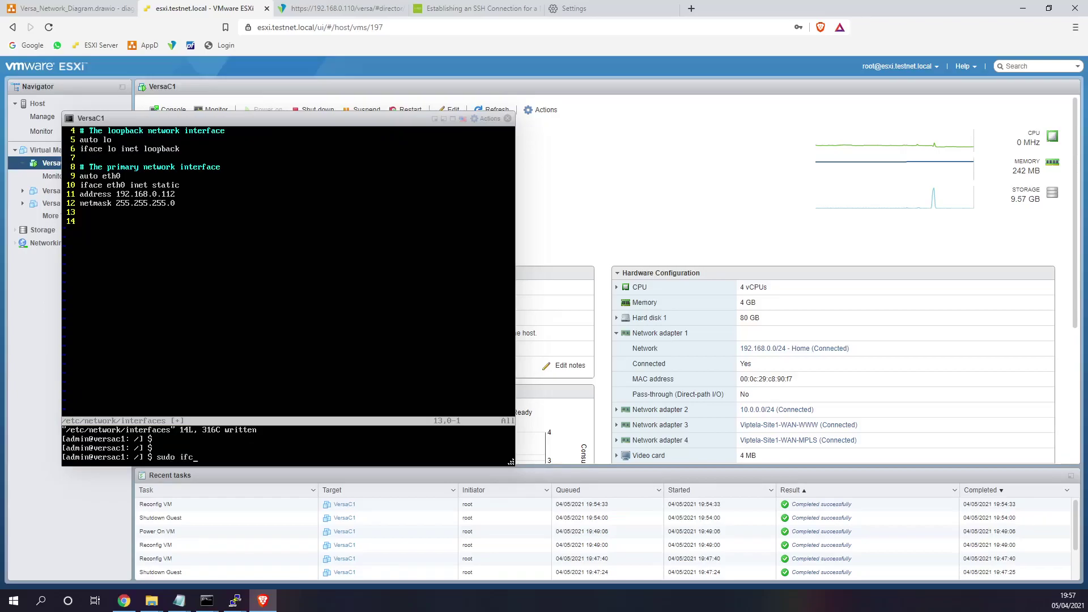
text(down eth0)
key(Return)
key(Up)
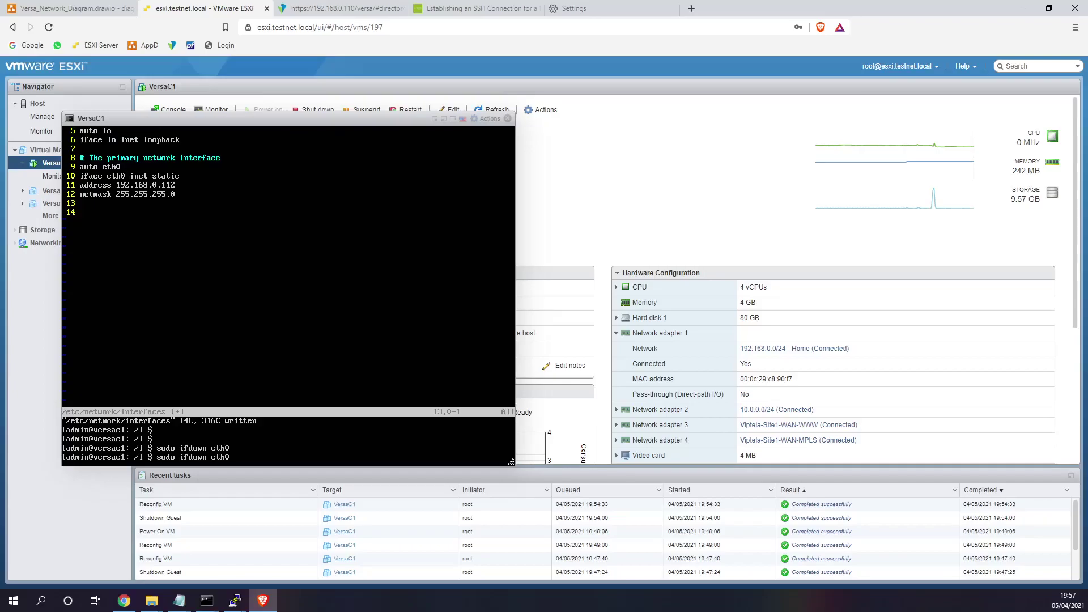
key(BackSpace)
key(BackSpace)
key(BackSpace)
key(BackSpace)
text(up)
key(Return)
text(ifconfig)
key(Return)
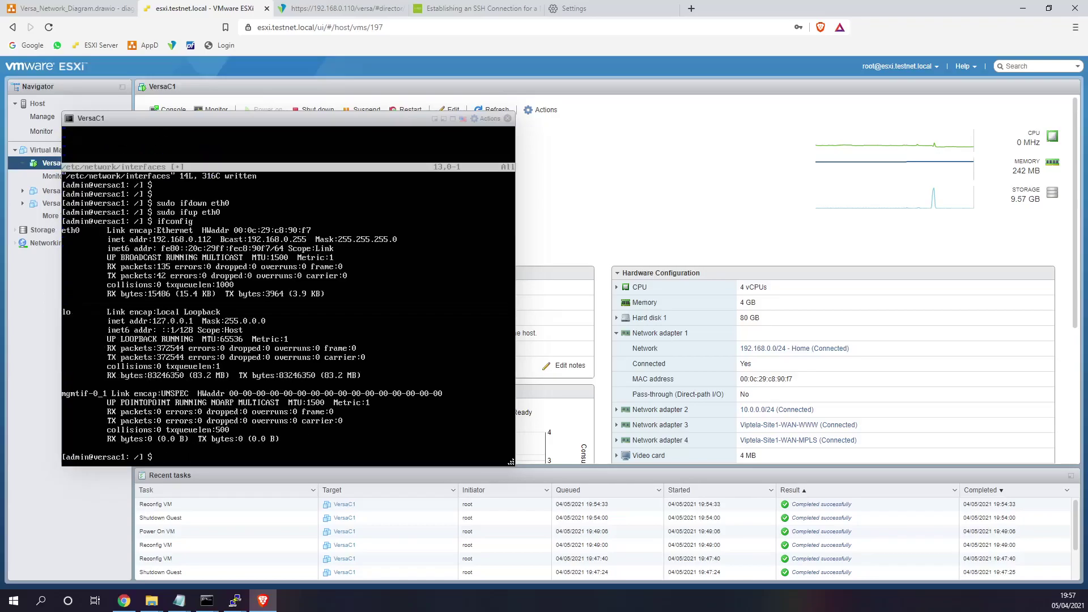
- Ping the gateway 192.168.0.1 and the Director at 192.168.0.110, then exit the shell
text(ping 192.168.0.1)
key(Return)
key(ctrl+c)
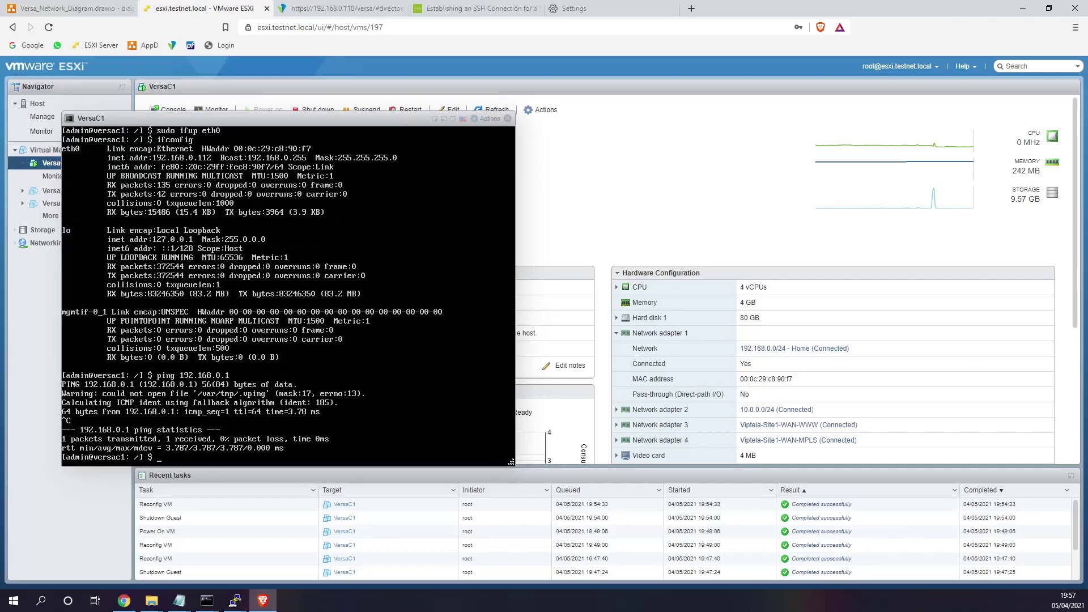
key(Up)
text(10)
key(Return)
key(ctrl+c)
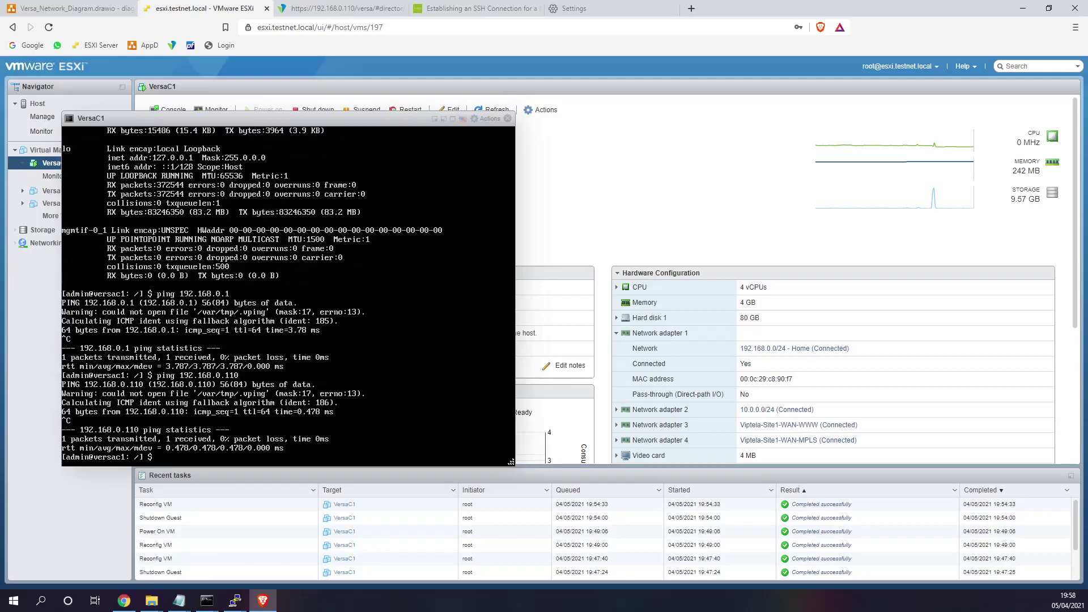
text(exit)
key(Return)
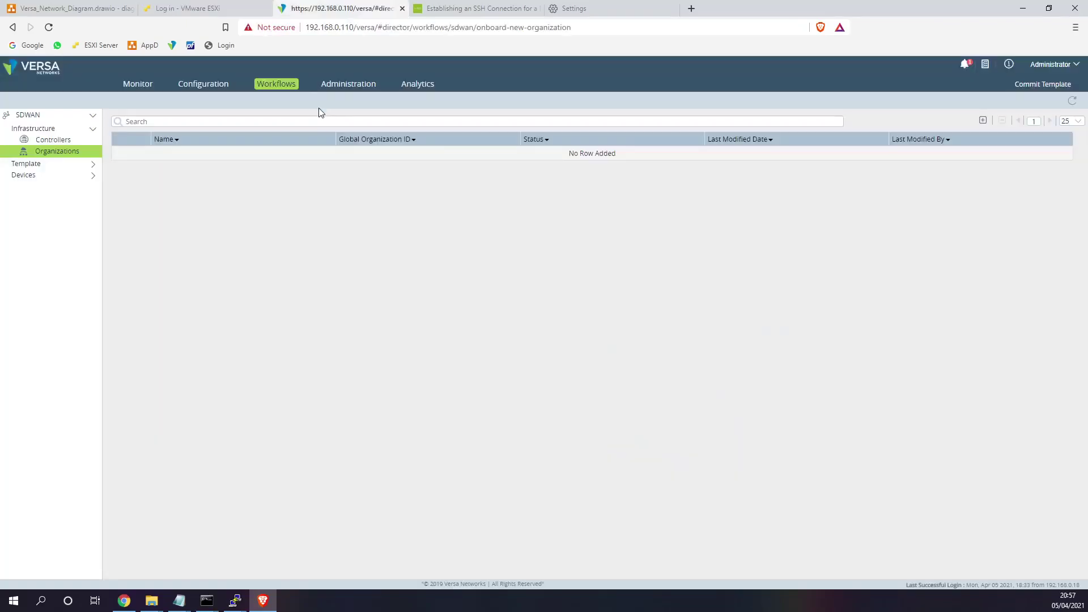
- Start deploying a new controller from the Controllers list, named Controller1
click(73, 141)
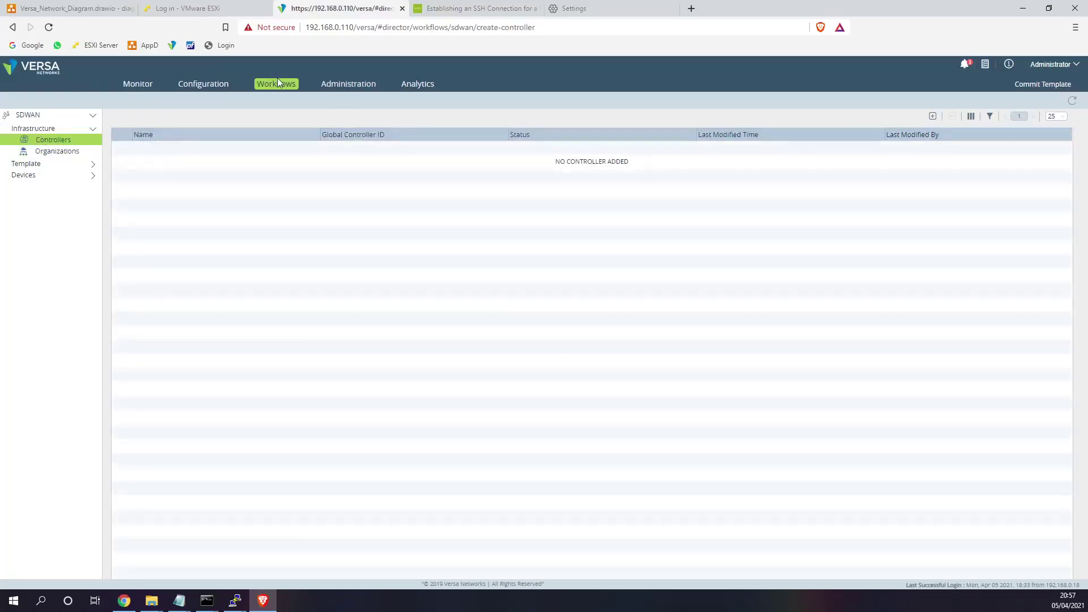
click(932, 116)
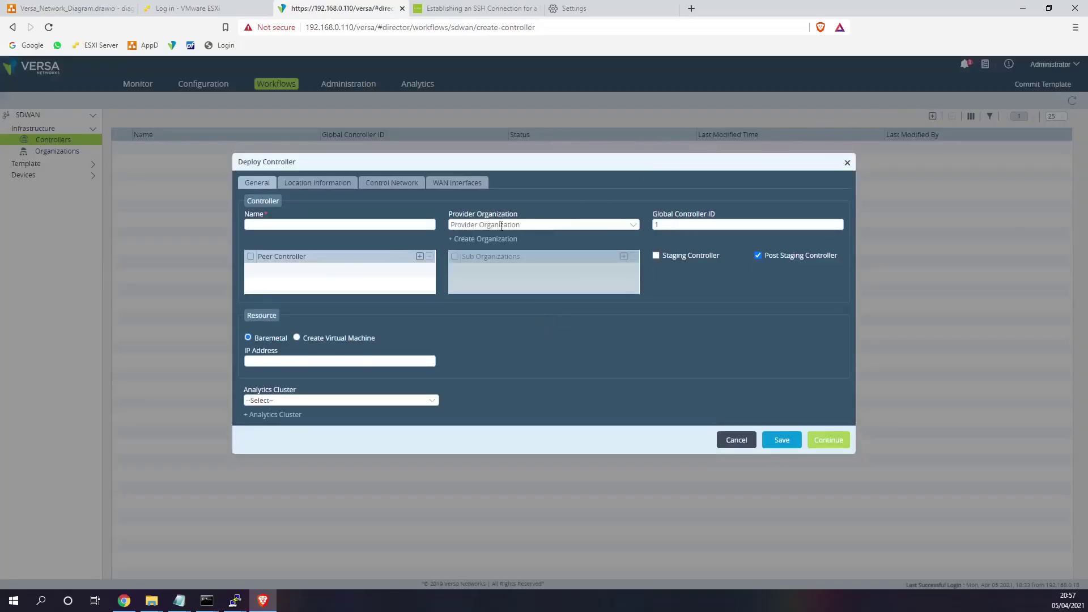
click(376, 226)
text(Contro)
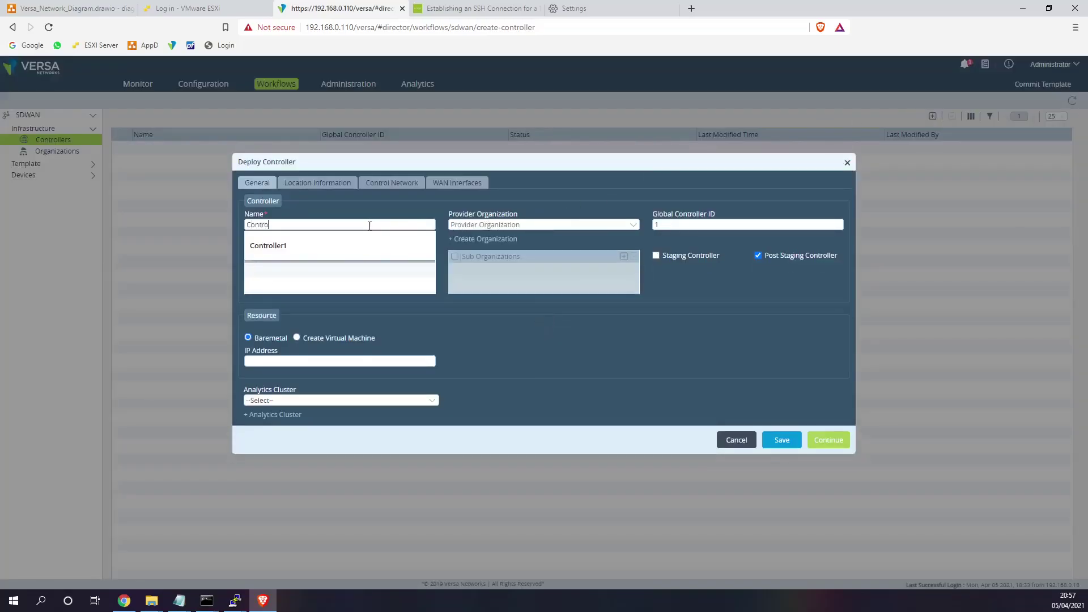
text(ller1)
click(518, 226)
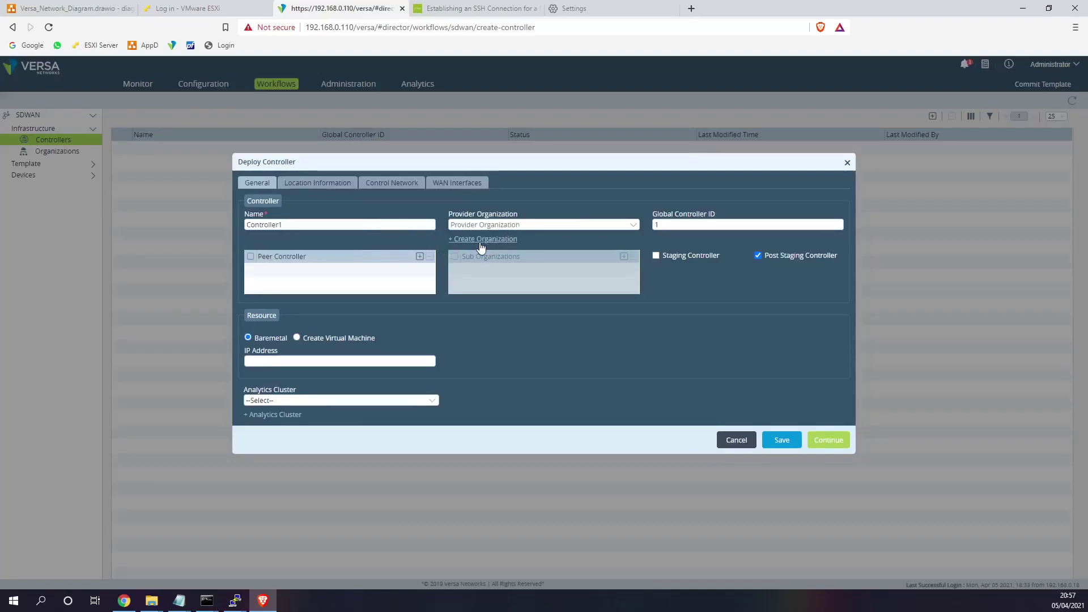
- Create organization Provider1 with analytics cluster analytics1
click(482, 240)
click(486, 200)
text(Provider1)
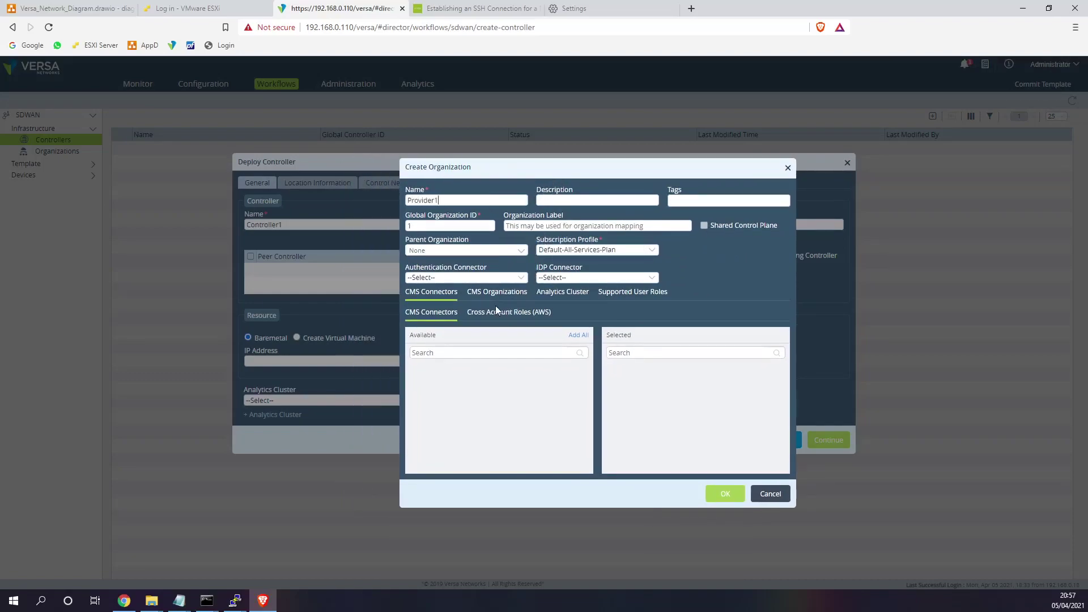
click(563, 292)
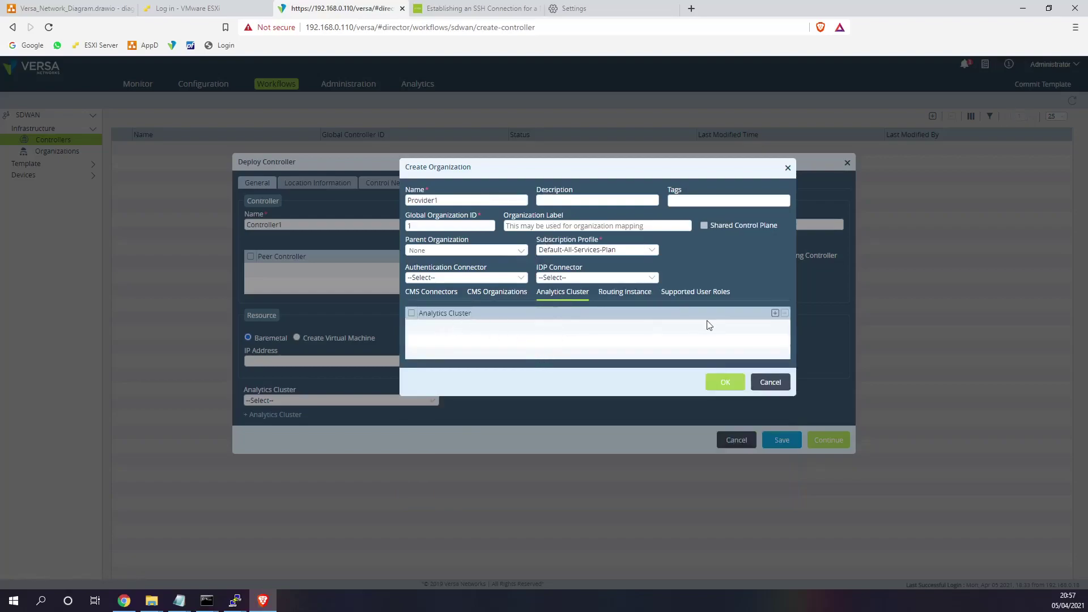
click(775, 313)
click(558, 344)
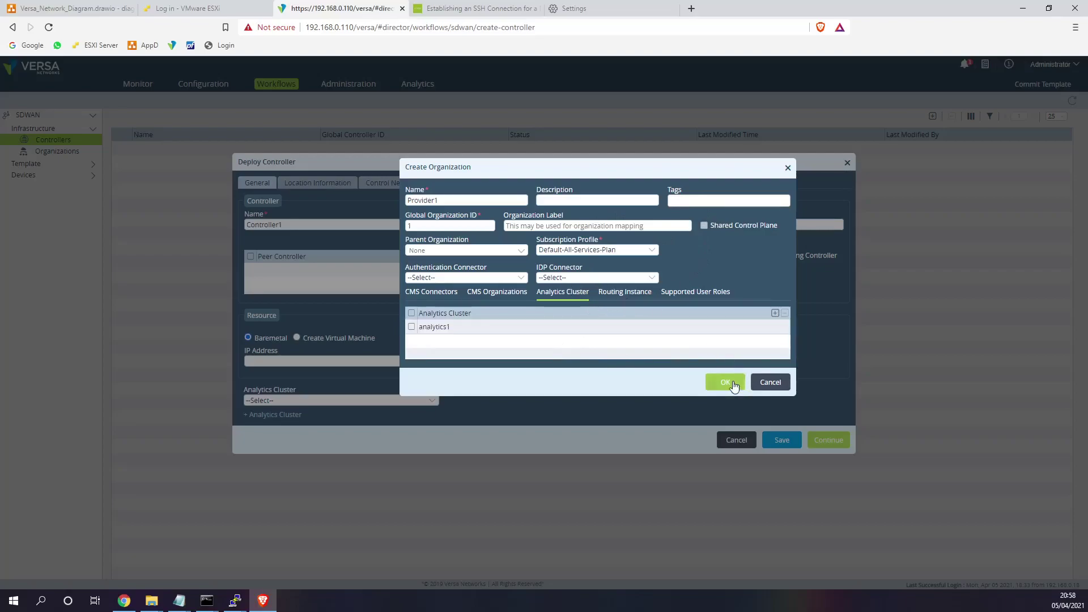
click(726, 383)
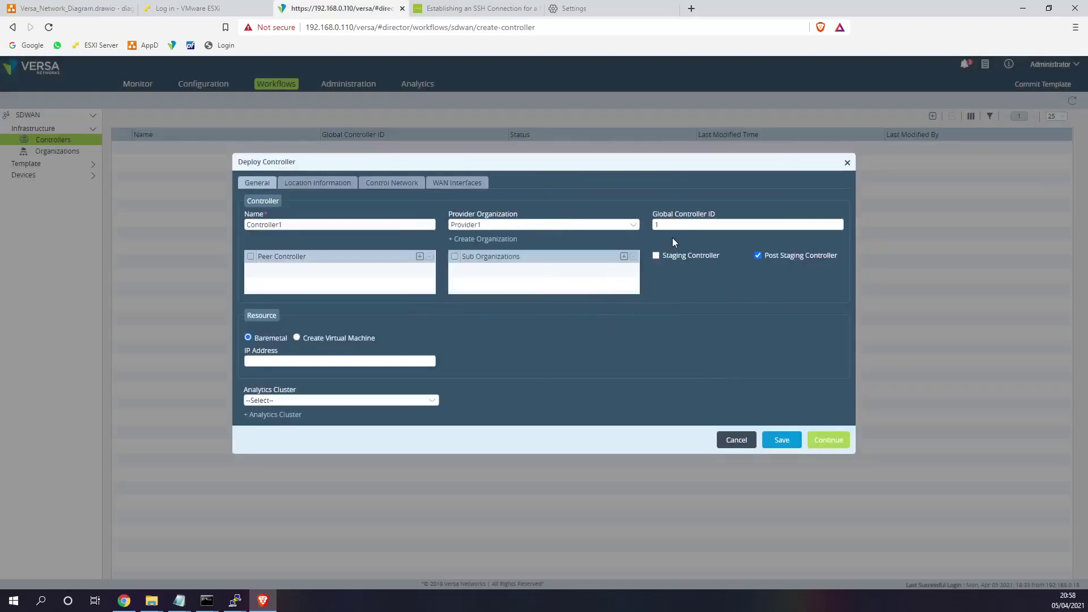
- Mark Controller1 as a staging controller with IP address 192.168.0.112
click(667, 258)
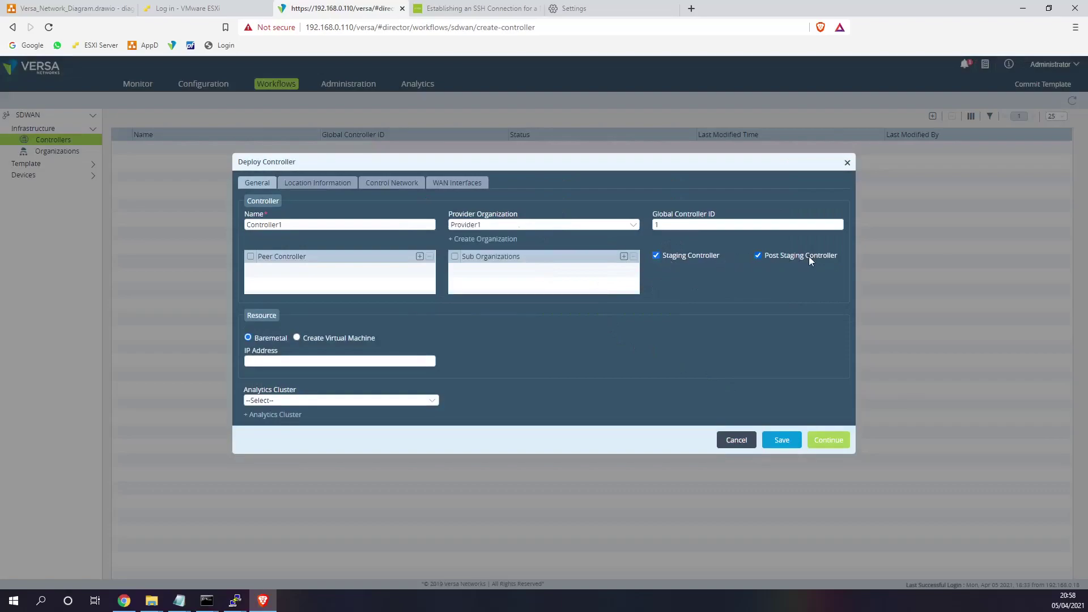
click(320, 357)
click(308, 377)
double_click(299, 363)
drag(301, 364, 209, 361)
click(288, 362)
click(284, 363)
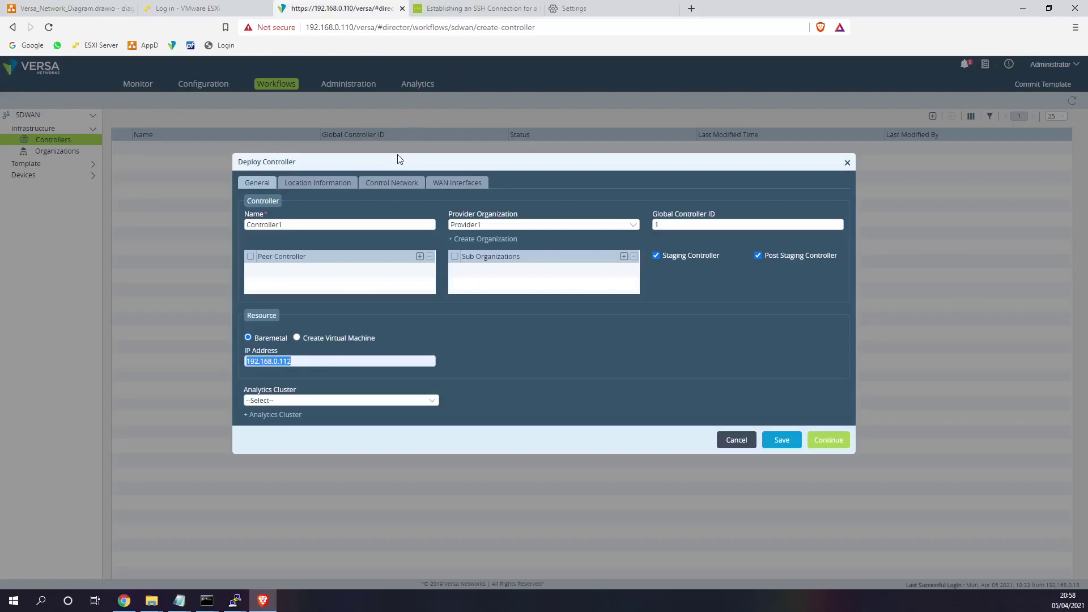
click(85, 8)
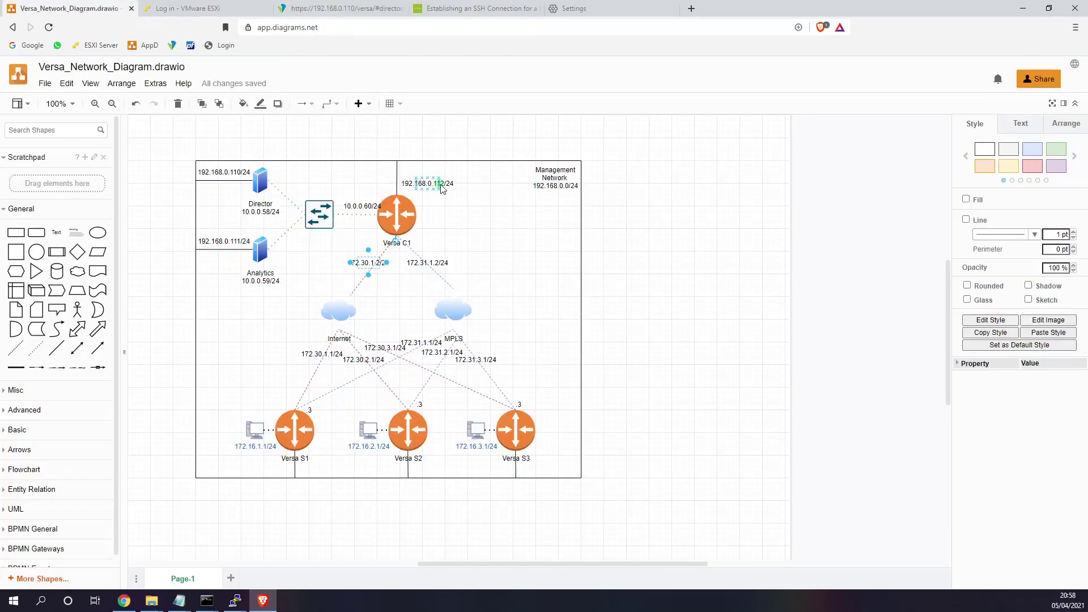
click(345, 8)
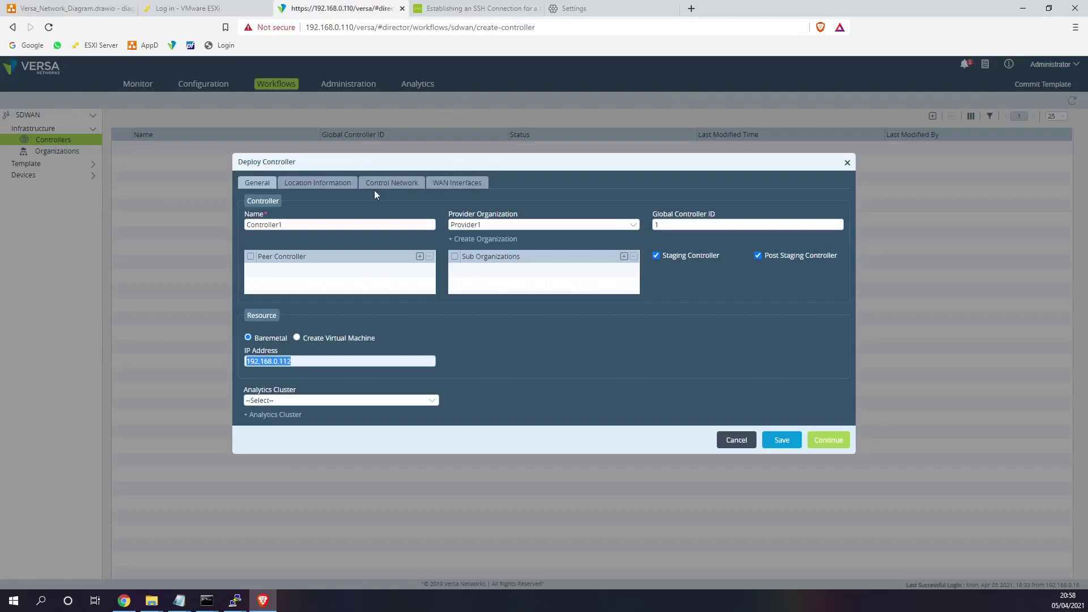
- Set the location country to UK and fetch its coordinates
click(318, 182)
click(570, 250)
text(UK)
click(652, 273)
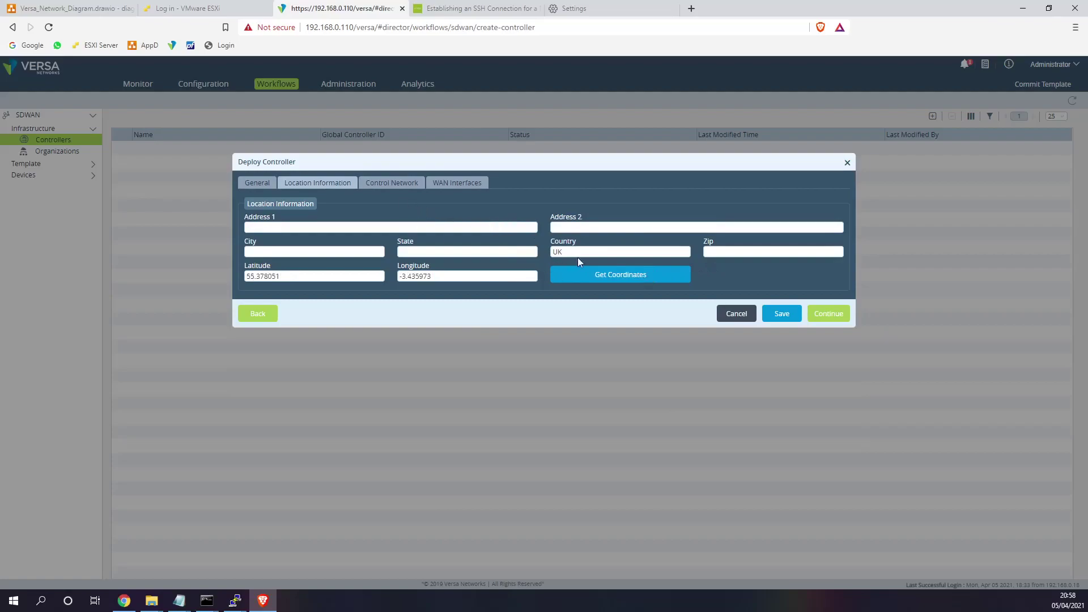
- Name the control network Control in the Deploy Controller form
drag(280, 276, 221, 284)
click(296, 279)
click(379, 180)
click(352, 230)
click(316, 251)
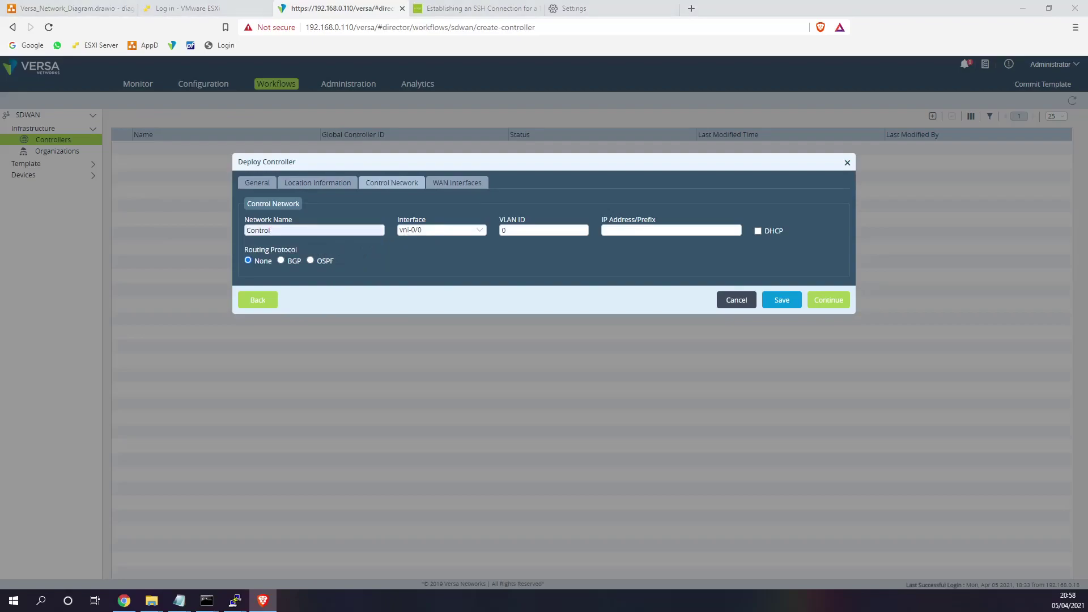
- Log in to the ESXi host client with the saved credentials
key(super+d)
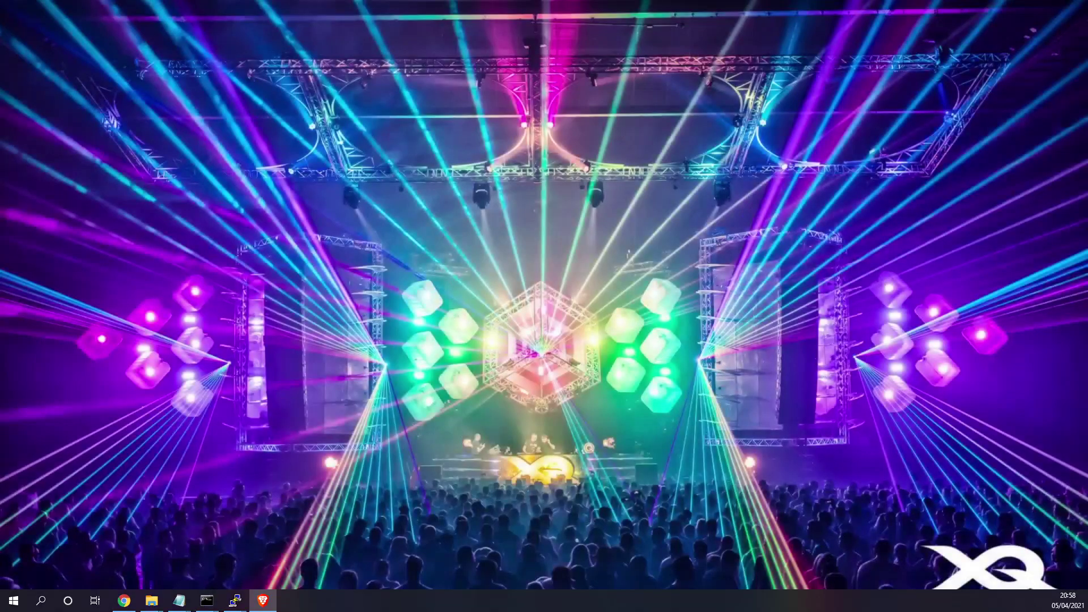
key(super+d)
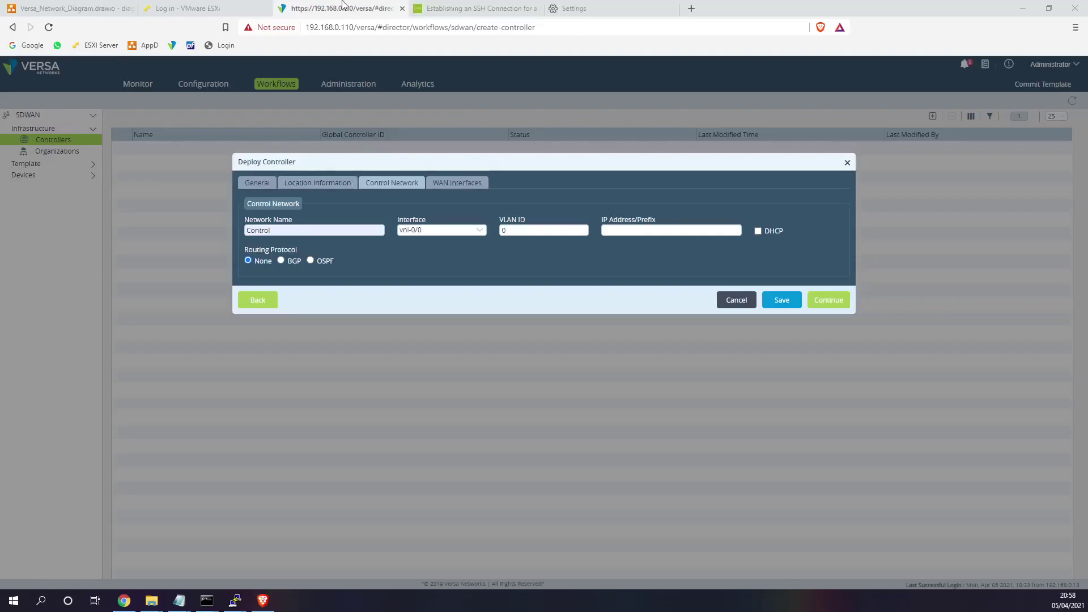
click(182, 8)
click(159, 251)
click(152, 274)
click(170, 302)
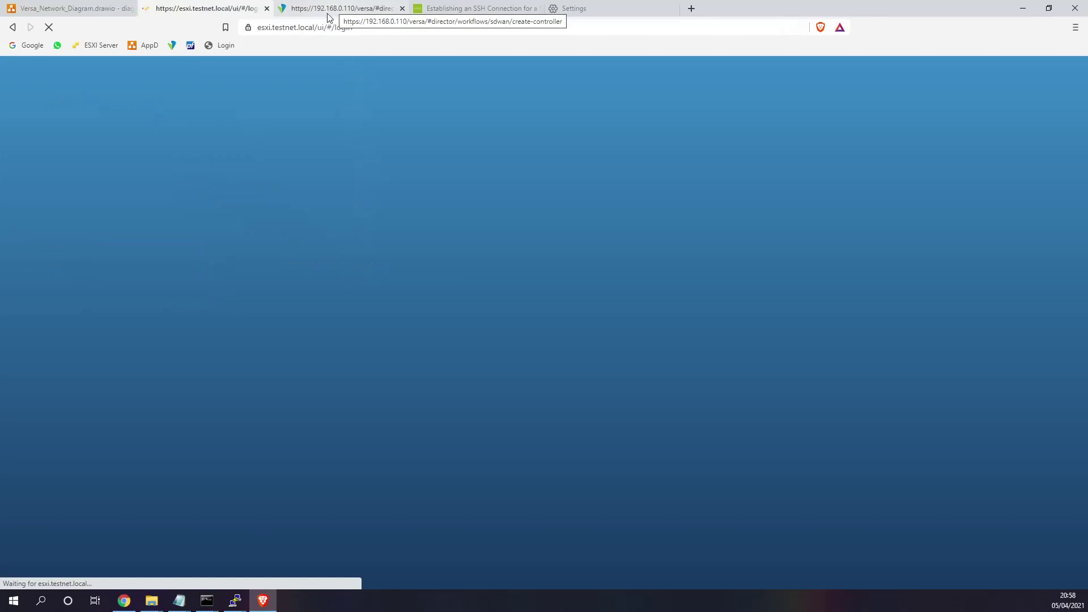
- Check the Control network's interface options, then open VersaC1 in the ESXi Navigator
click(328, 17)
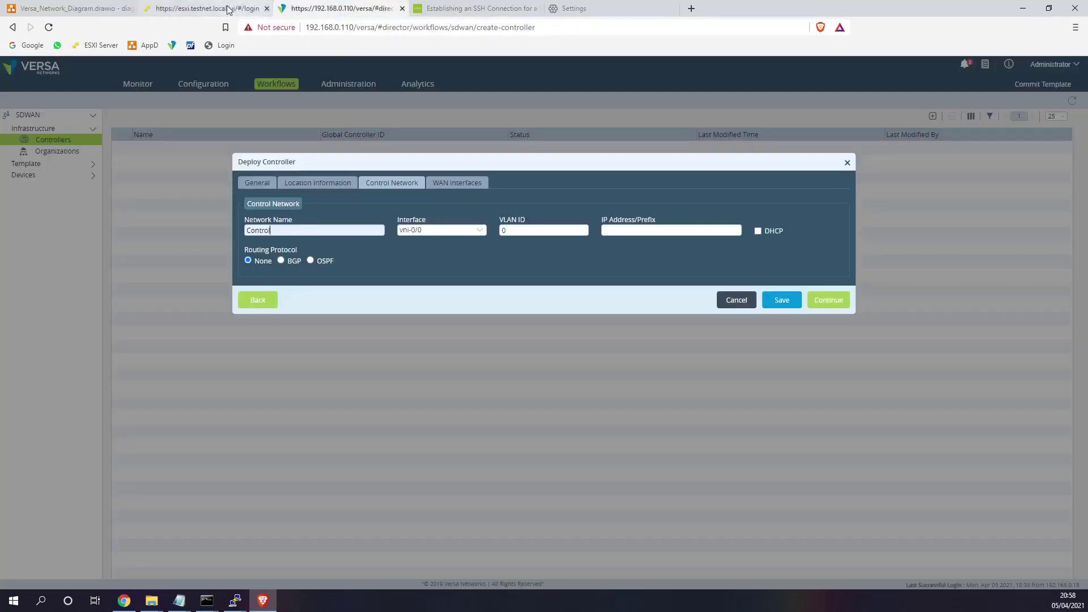
click(228, 9)
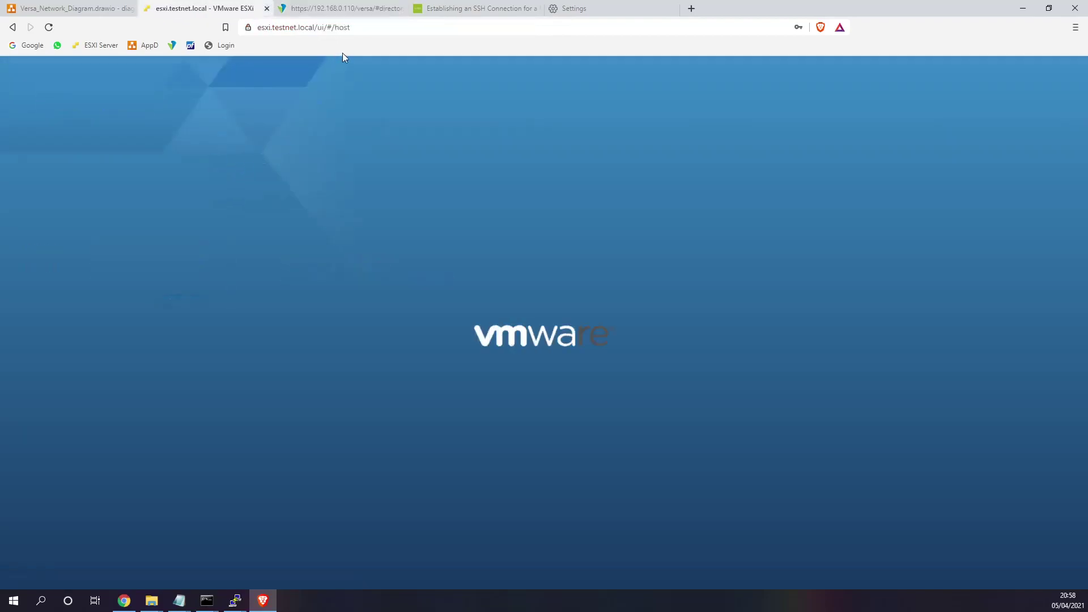
click(352, 13)
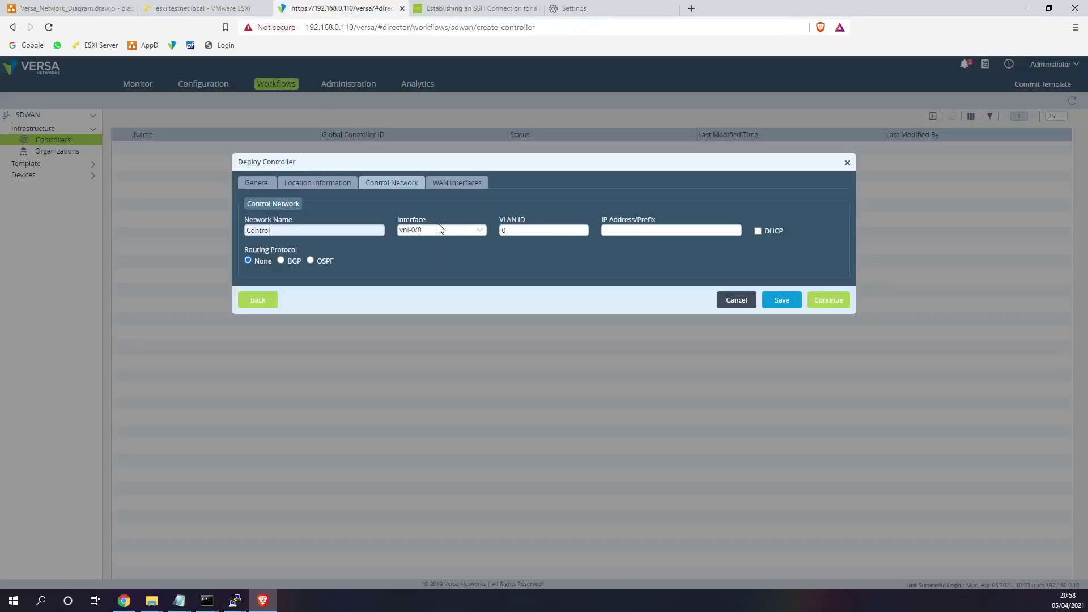
click(406, 231)
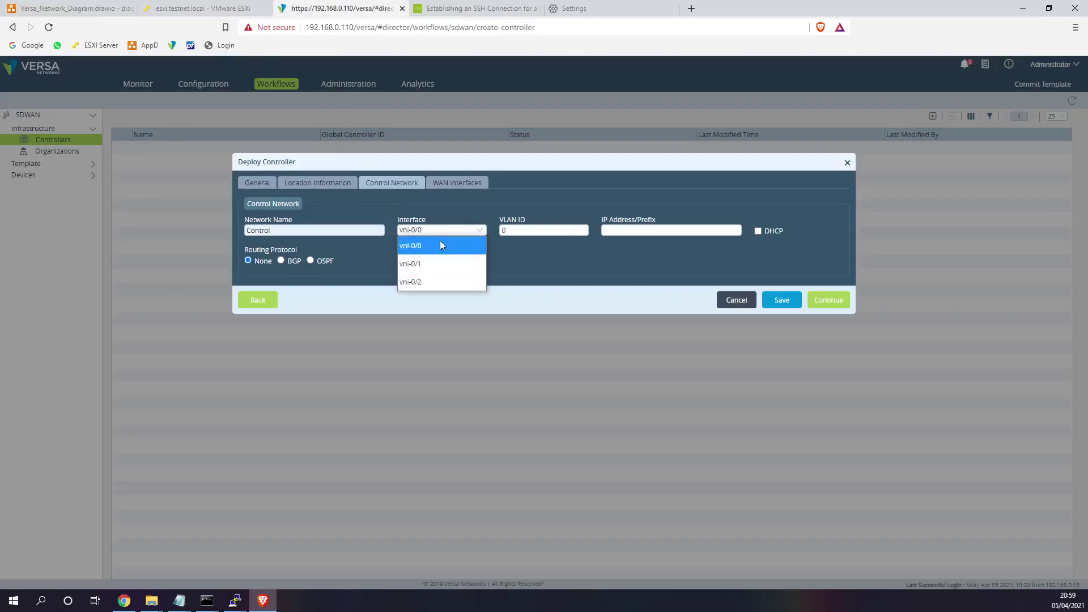
click(184, 19)
click(67, 163)
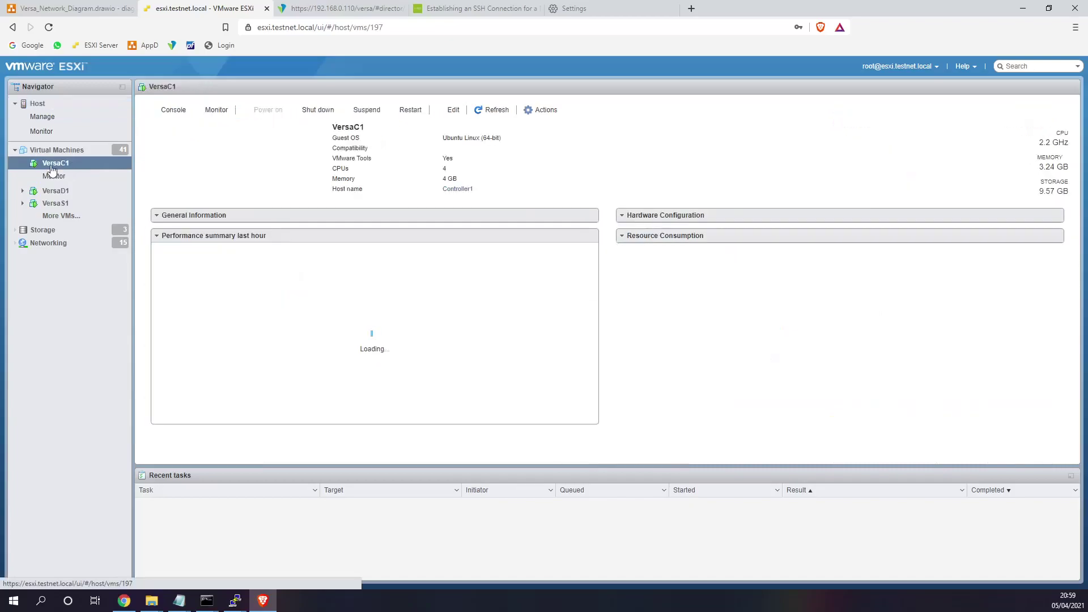
- In VersaC1's console, enter the Versa CLI and run show interfaces br
click(222, 170)
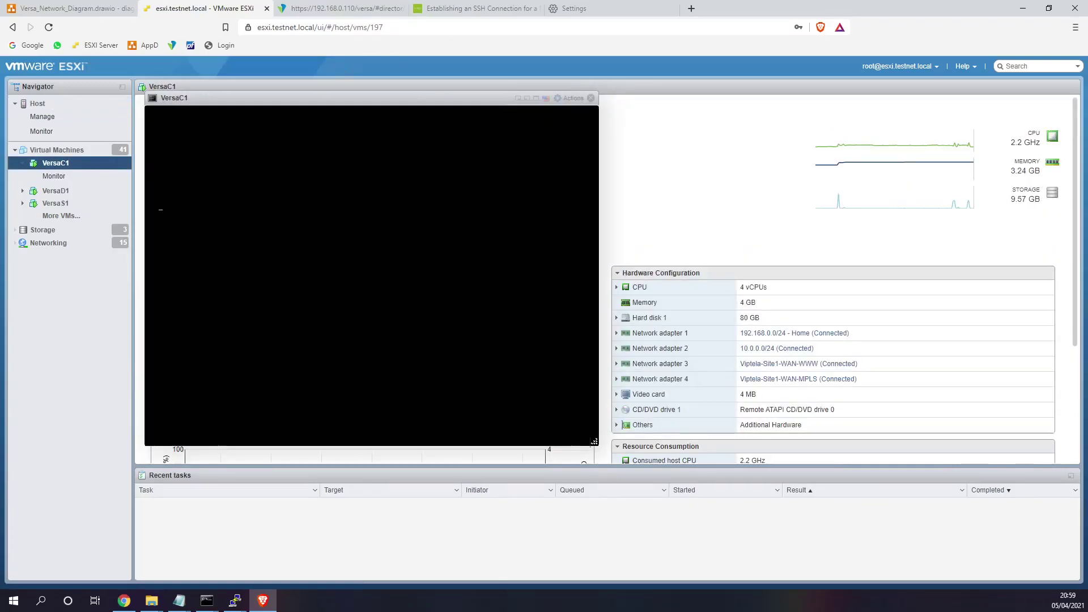
key(Return)
key(Return)
key(Return)
key(Return)
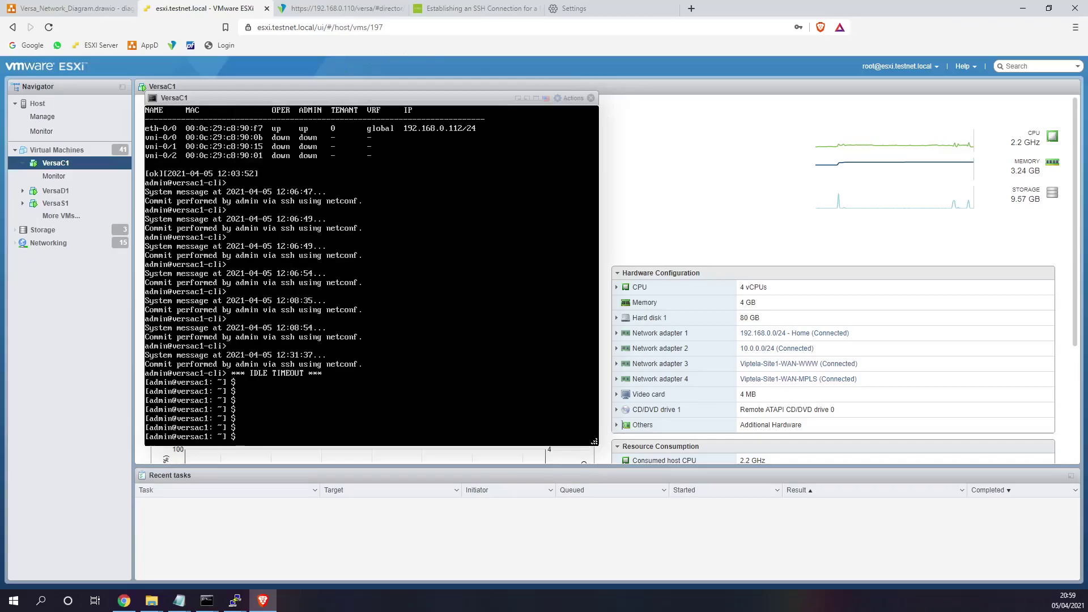
text(cli)
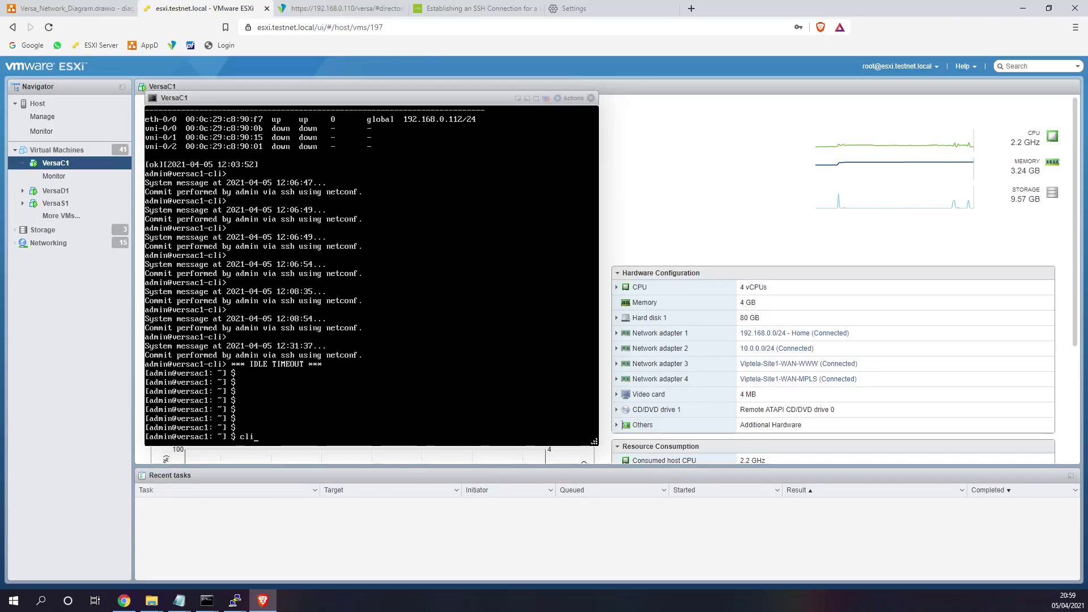
key(Return)
text(show interfaces br)
key(Return)
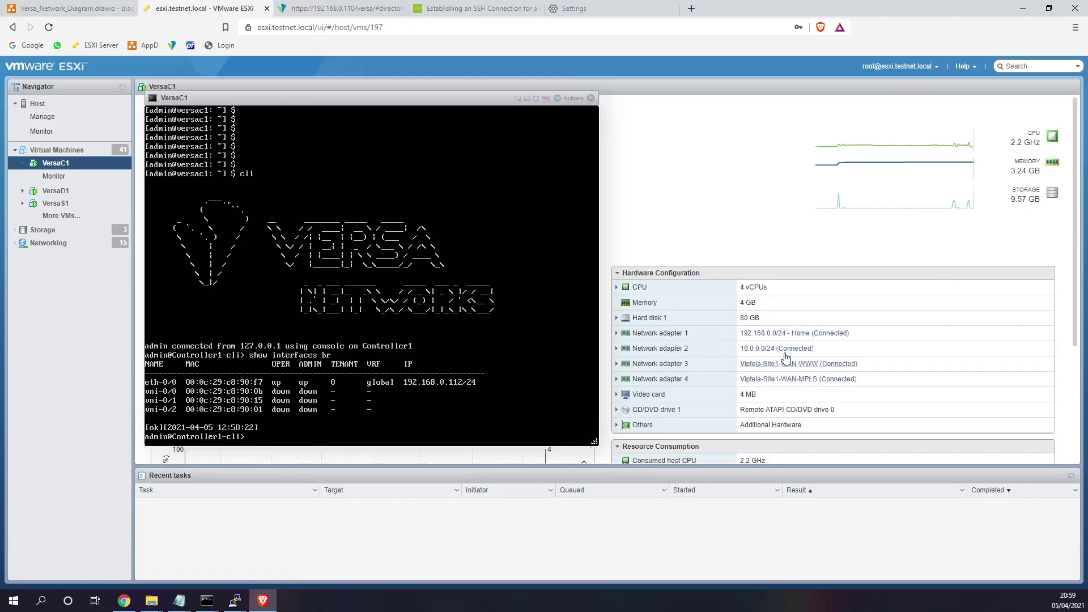
- Compare the MAC addresses of network adapters 2, 3 and 4 against the vni interfaces
click(618, 349)
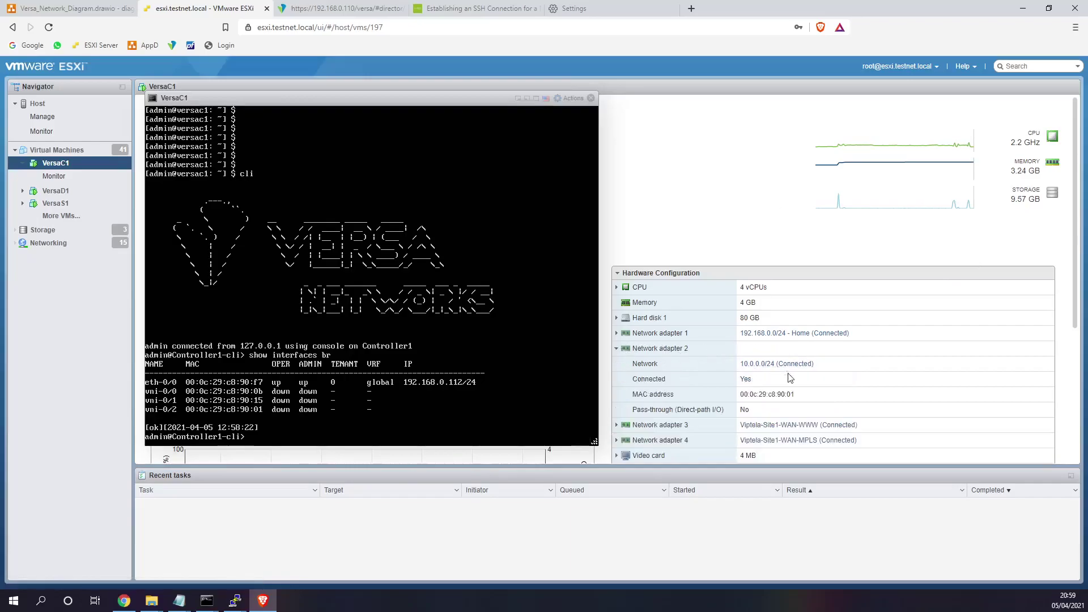
scroll(802, 391, down, 1)
click(617, 384)
click(616, 369)
scroll(715, 369, down, 2)
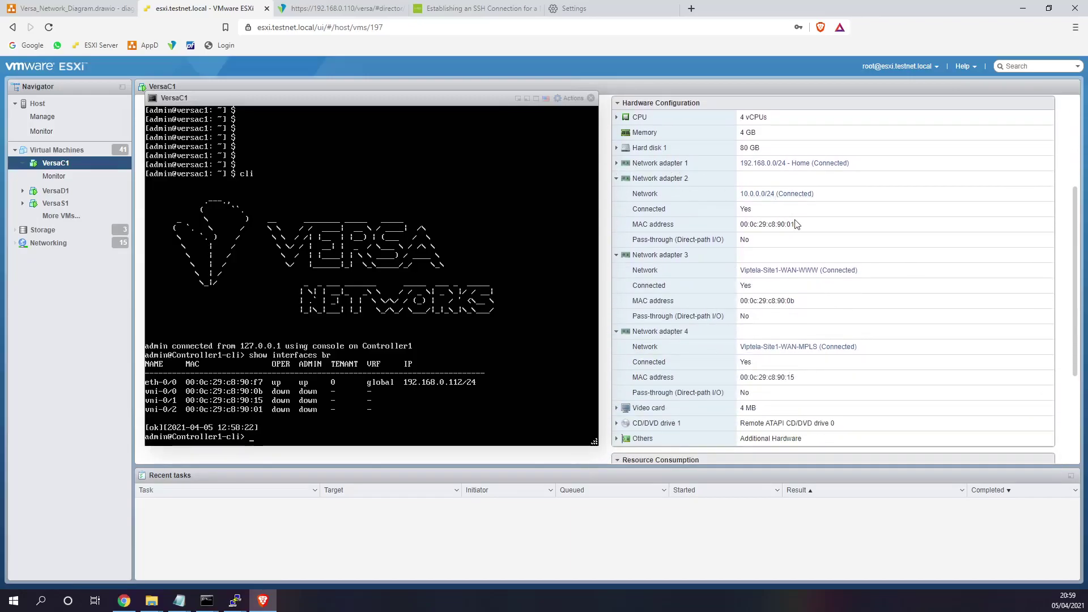
drag(798, 301, 782, 301)
drag(796, 378, 783, 379)
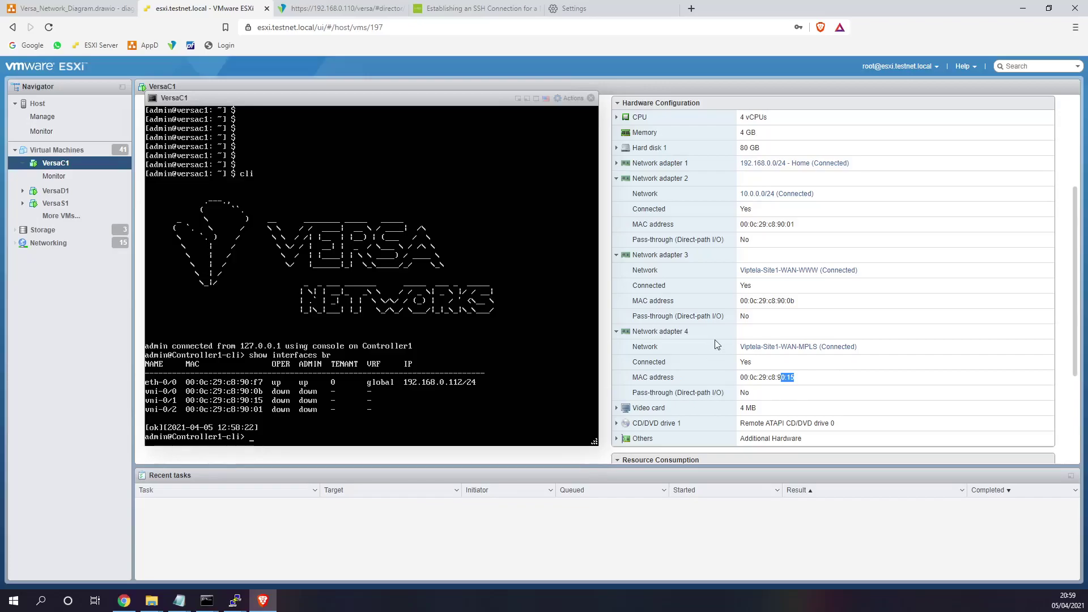
click(800, 236)
drag(795, 225, 787, 225)
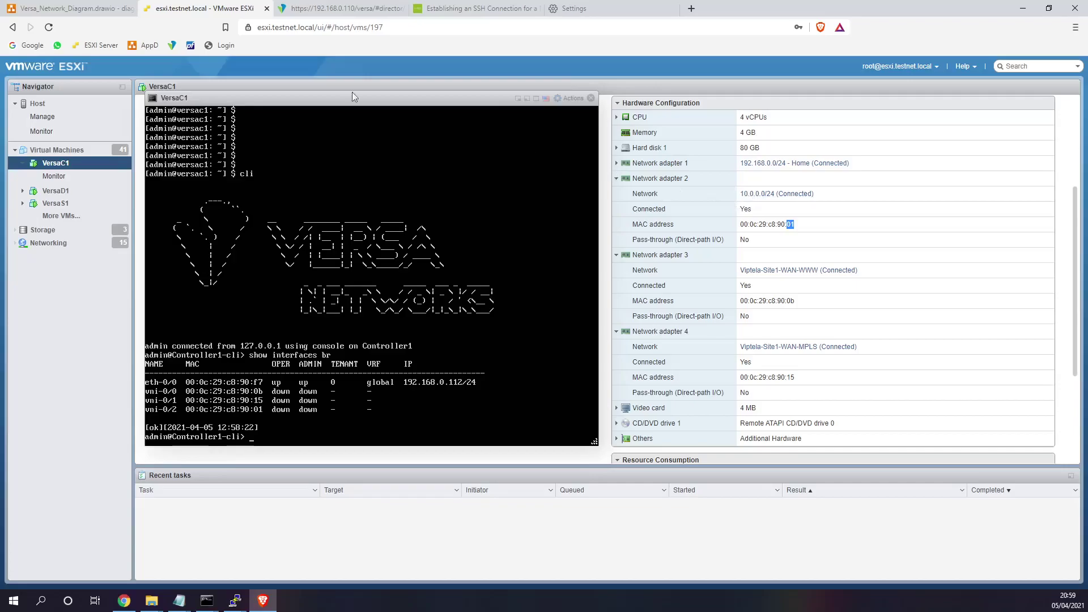
- Set the Control network to interface vni-0/2 with address 10.0.0.60/24
click(336, 9)
click(451, 231)
click(419, 281)
click(628, 231)
click(631, 247)
- Check the addressing plan on the network diagram and continue to WAN interfaces
drag(648, 230, 564, 232)
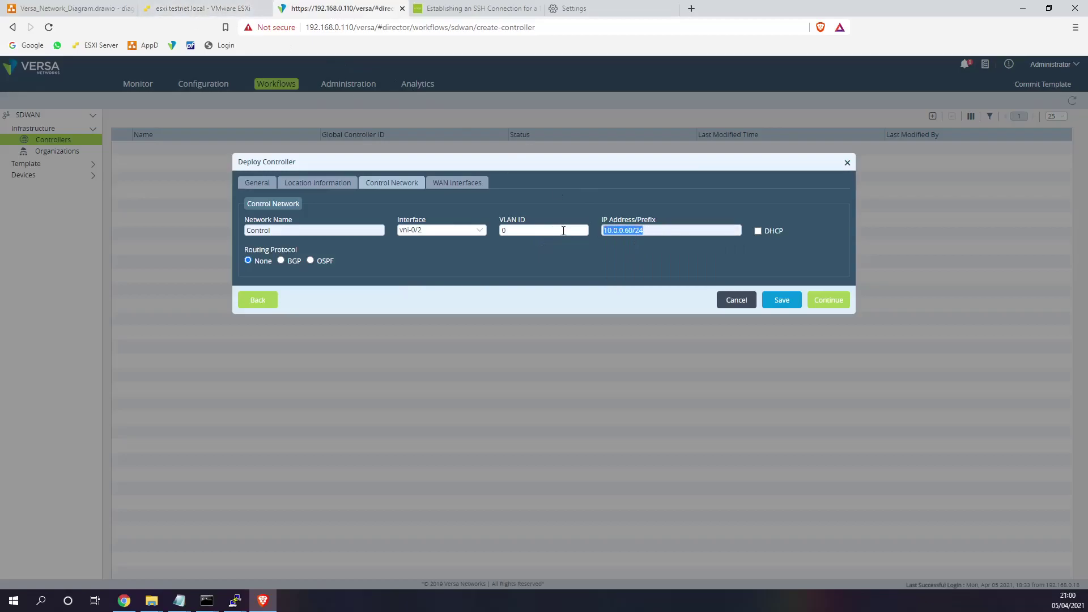
click(85, 8)
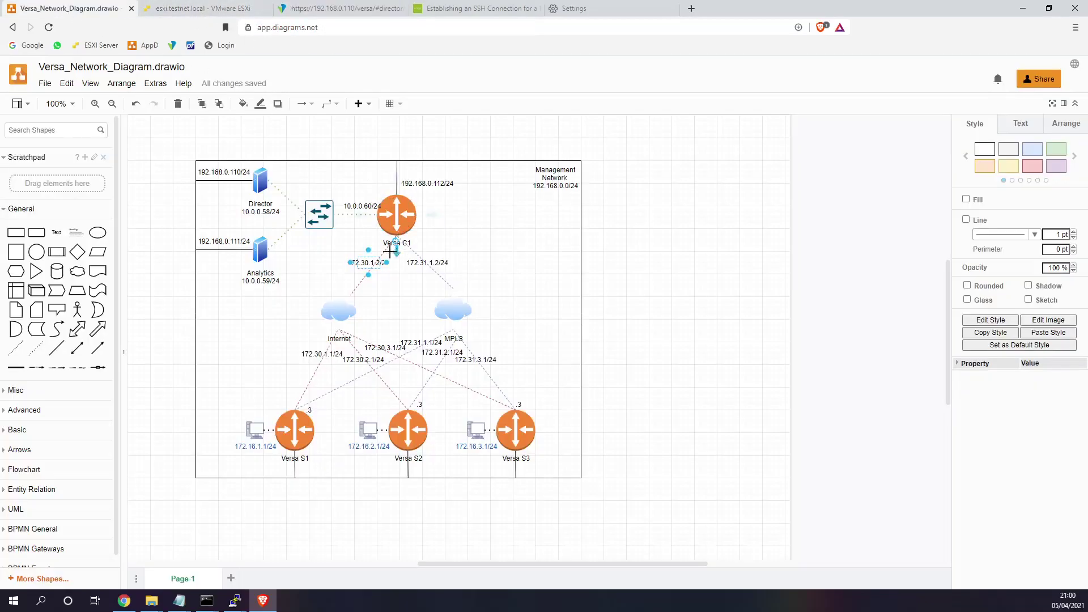
click(371, 10)
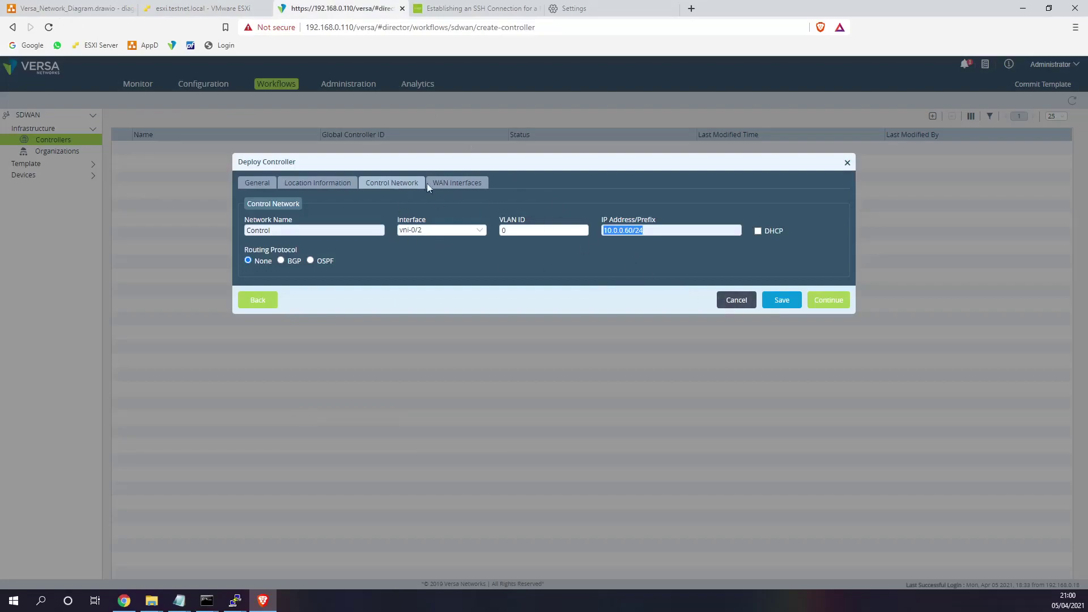
click(818, 302)
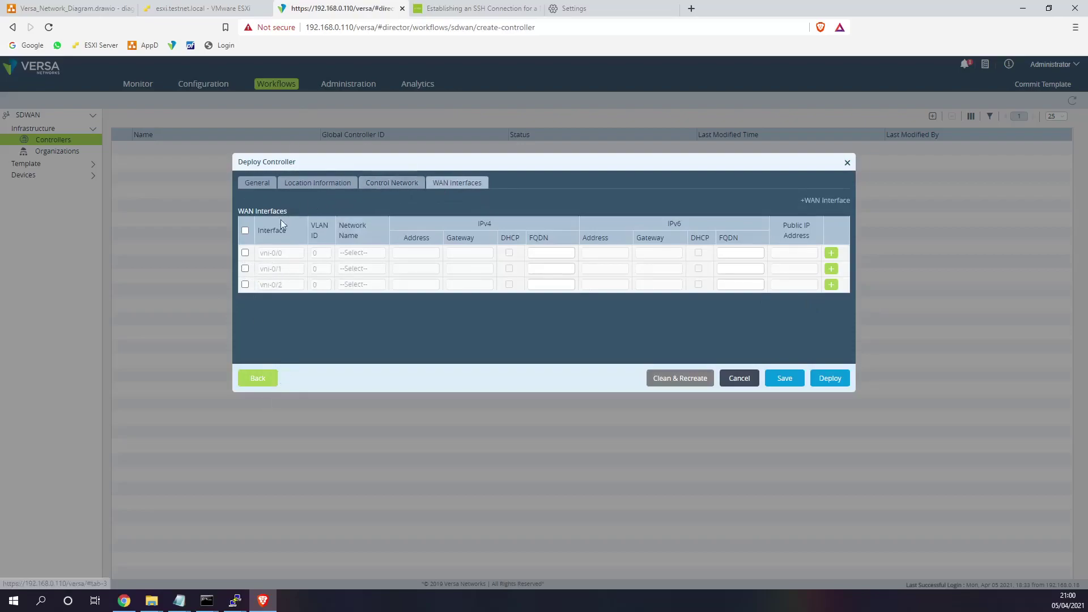
- Enable vni-0/0 and create WAN network Internet with the Internet transport domain
click(245, 254)
click(464, 231)
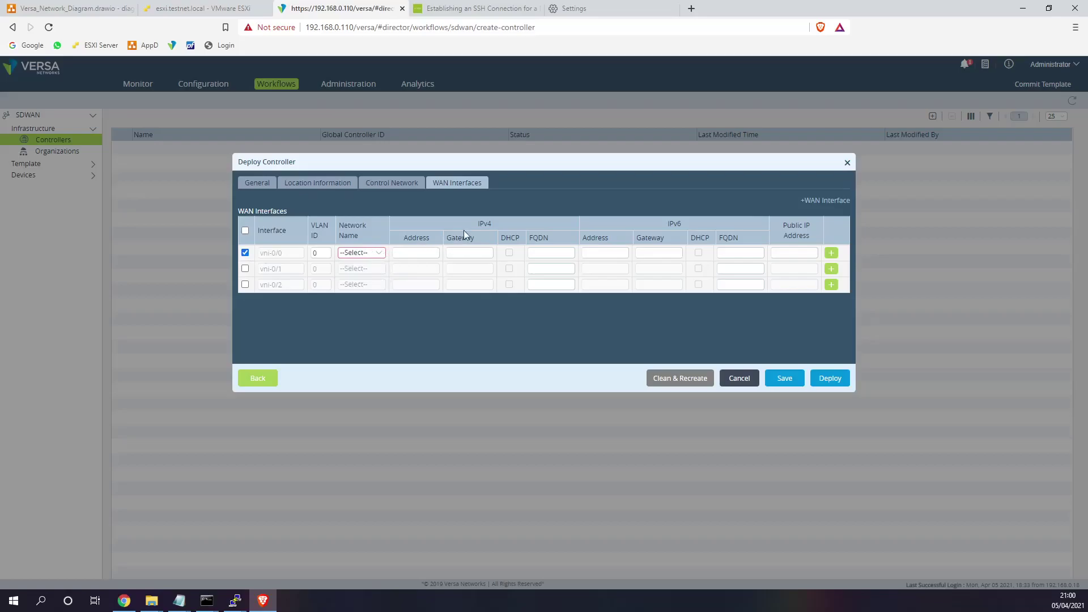
click(829, 202)
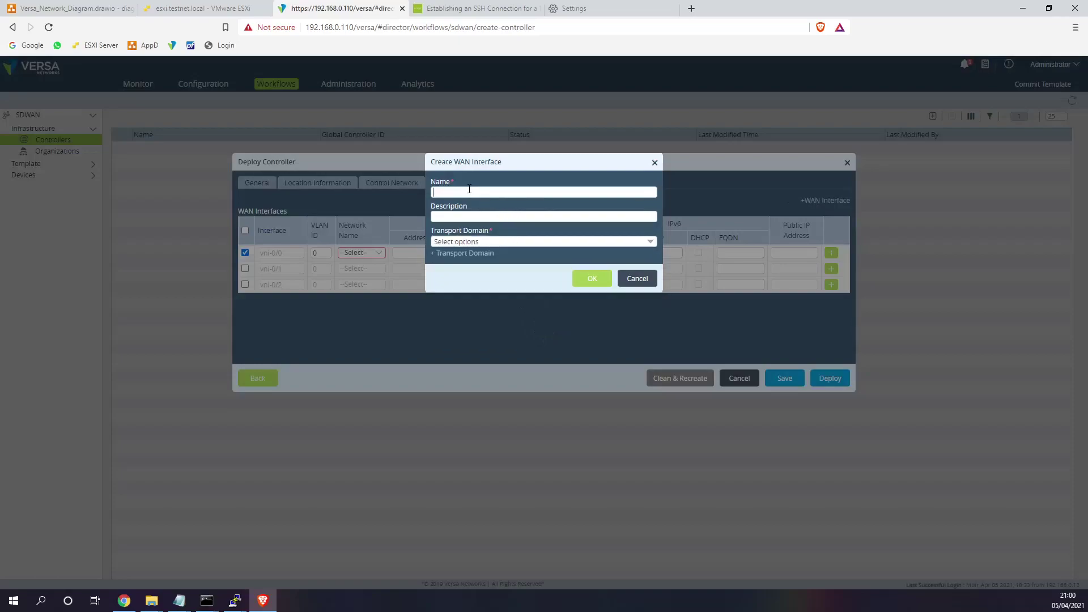
text(Internet)
click(496, 242)
click(454, 287)
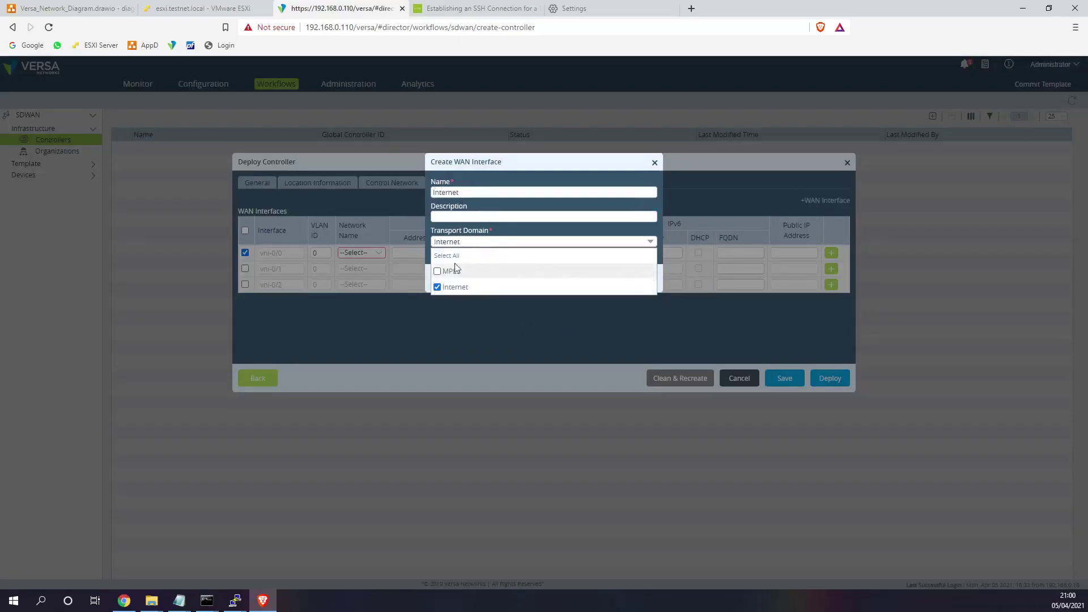
click(592, 279)
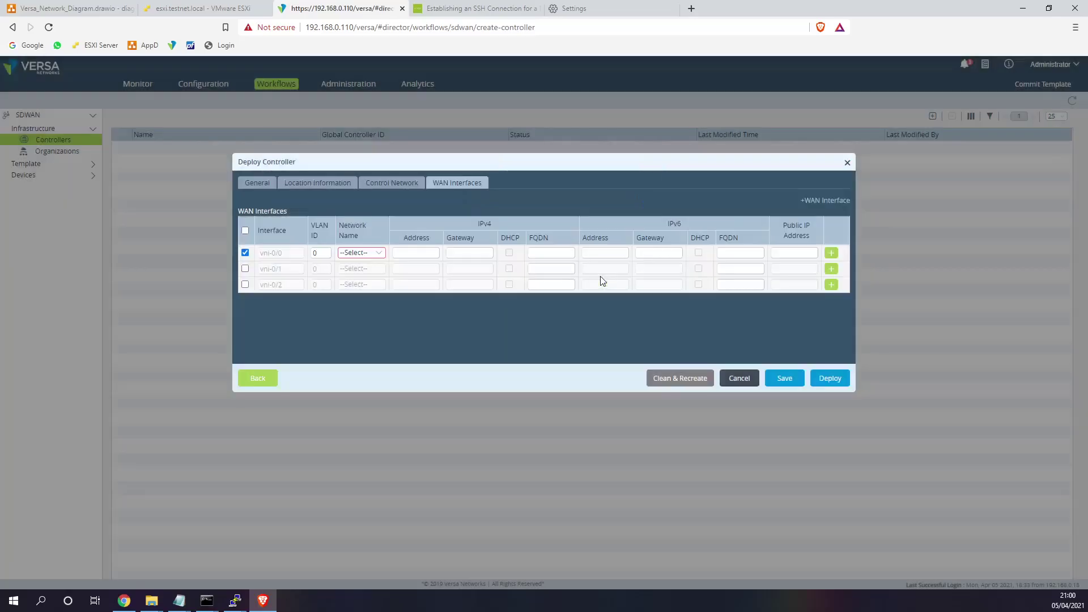
- Create WAN network MPLS with the MPLS transport domain
click(824, 201)
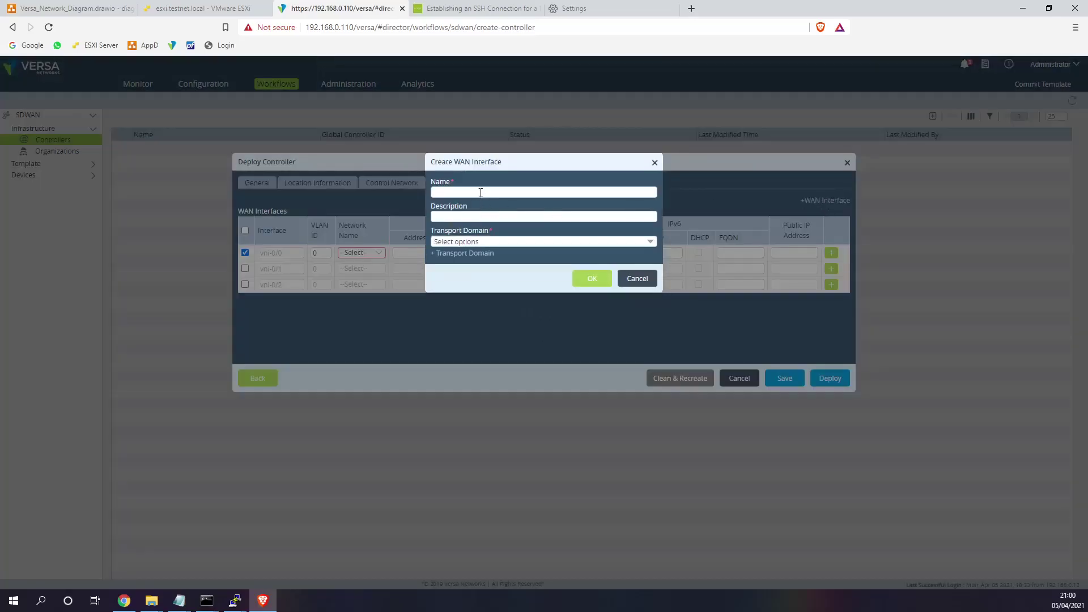
text(MPLS)
click(476, 242)
click(438, 271)
click(588, 280)
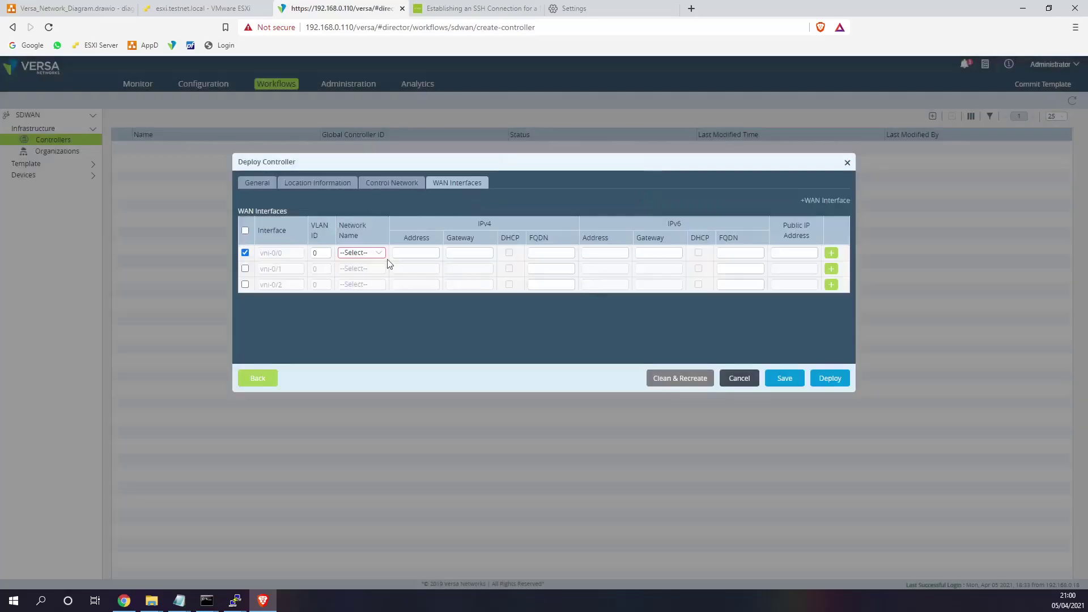
- Assign Internet to vni-0/0 and enable vni-0/1 with MPLS
click(376, 252)
click(369, 279)
click(245, 268)
click(353, 269)
click(362, 319)
- Give vni-0/0 172.30.1.2/24 via 172.30.1.1 and vni-0/1 172.31.1.2/24 via 172.31.1.1, then deploy
click(419, 253)
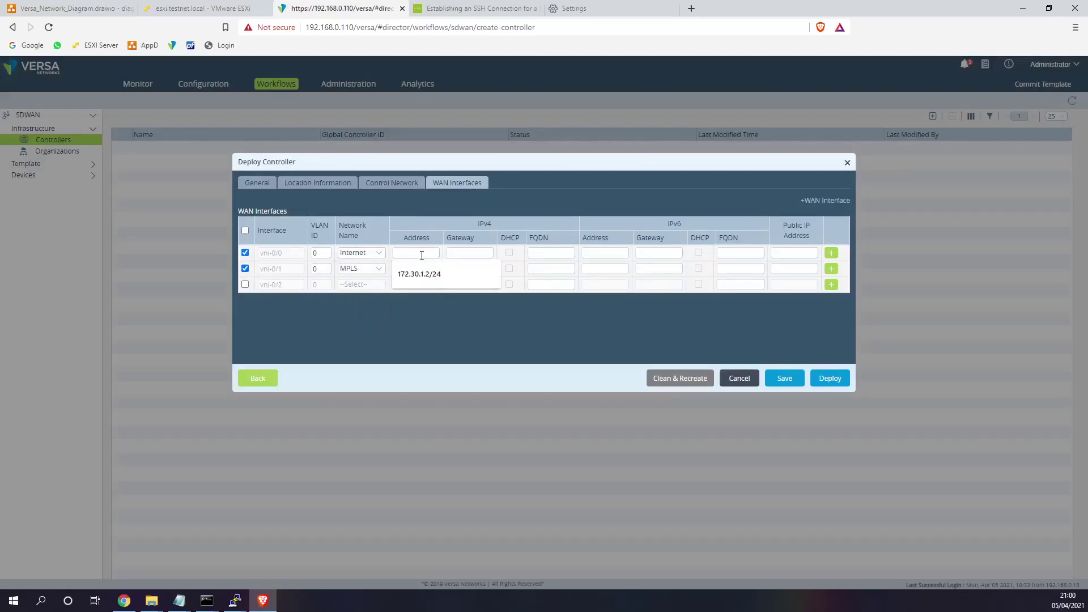
click(419, 274)
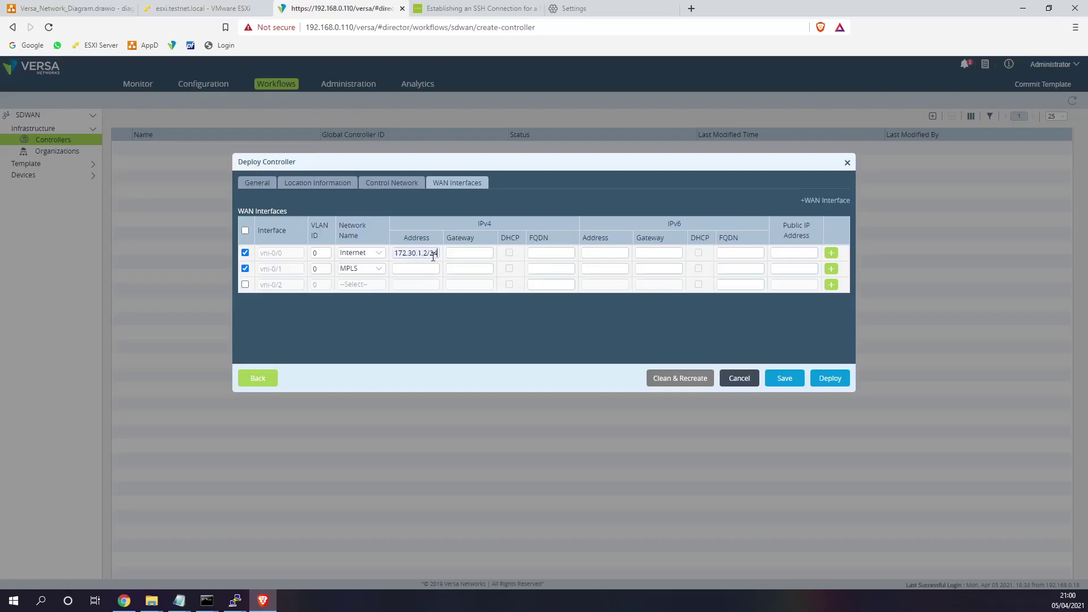
click(462, 253)
click(466, 273)
click(416, 269)
click(464, 284)
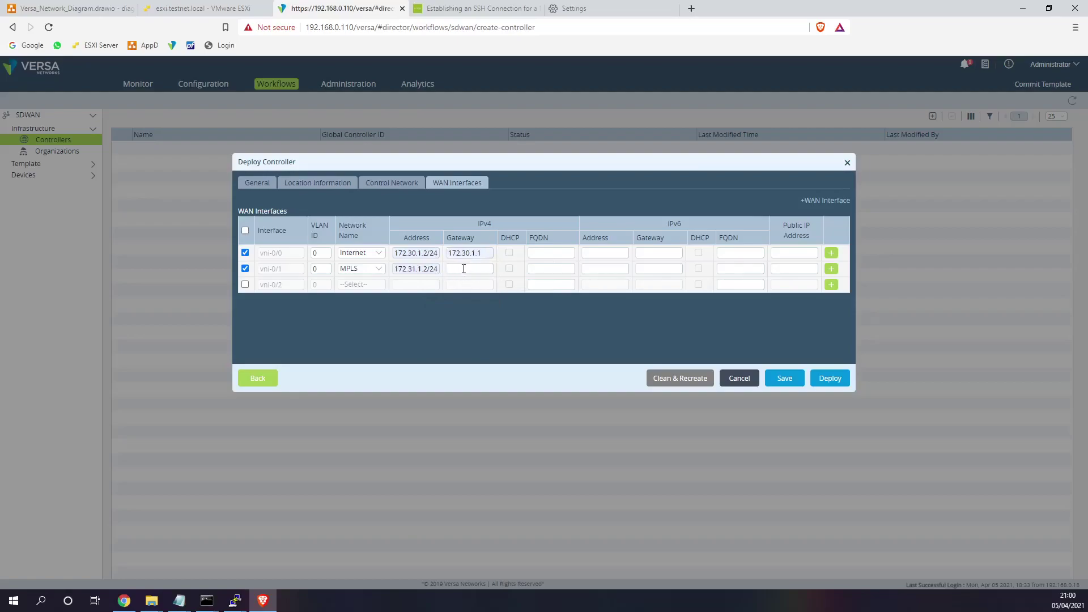
click(464, 269)
click(473, 287)
click(823, 379)
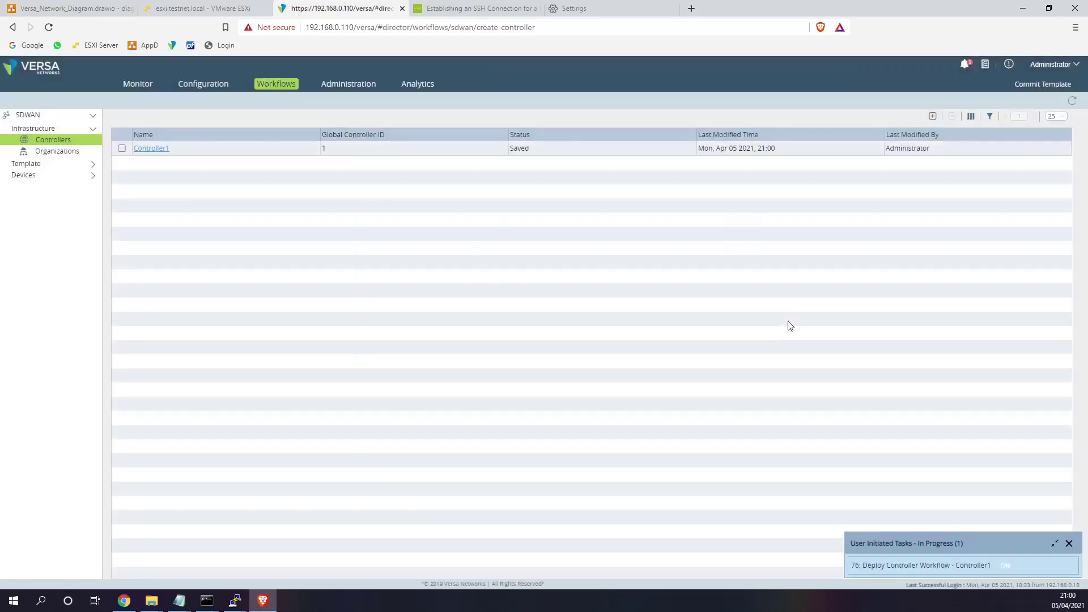
- Refresh the Tasks panel to confirm Controller1's deployment task completed
click(981, 565)
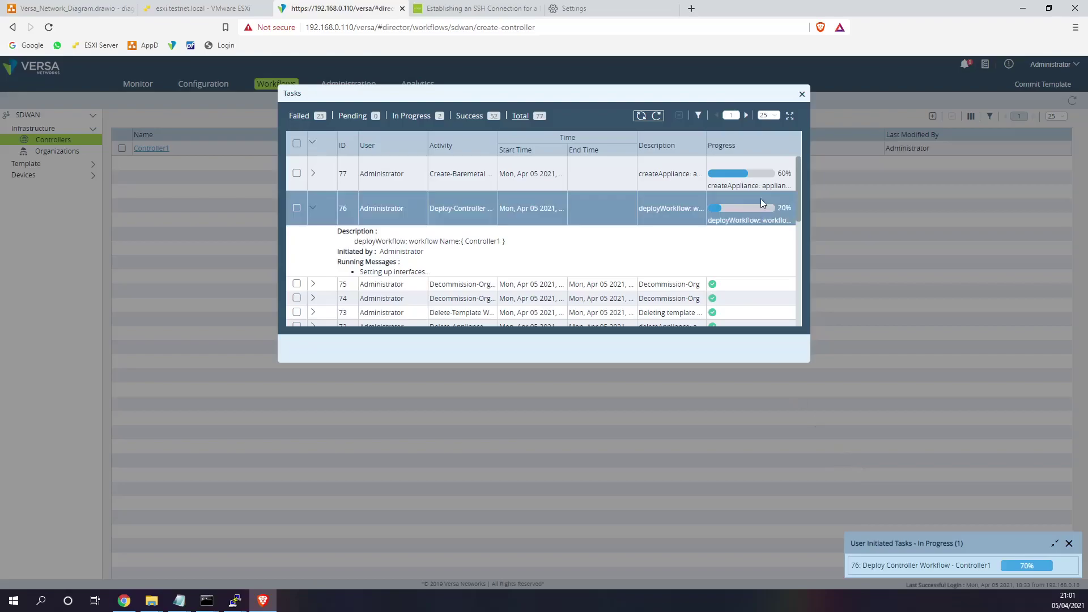
click(314, 174)
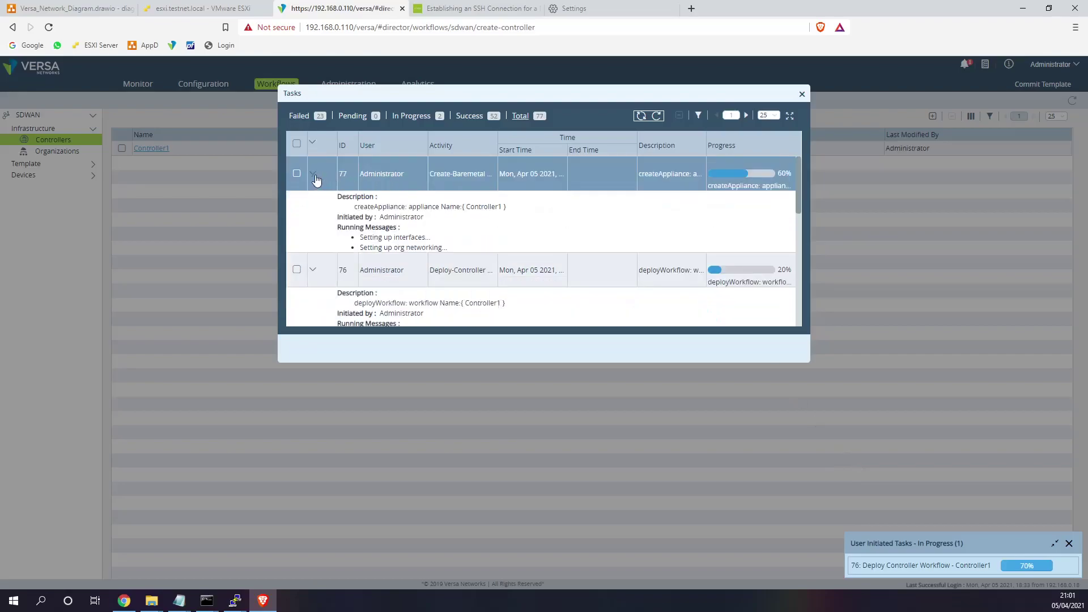
click(658, 116)
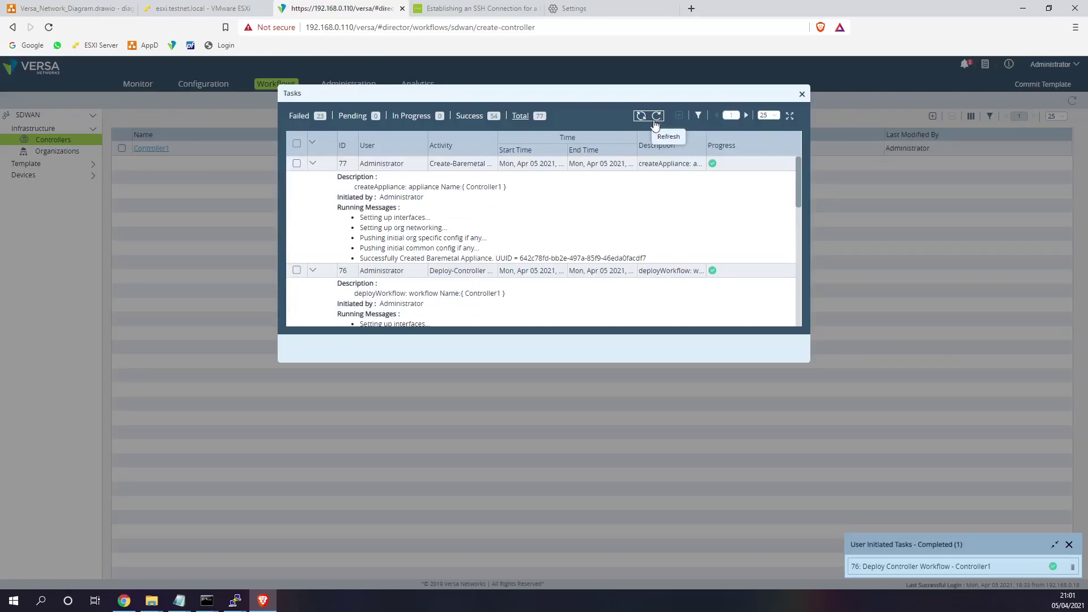
click(802, 94)
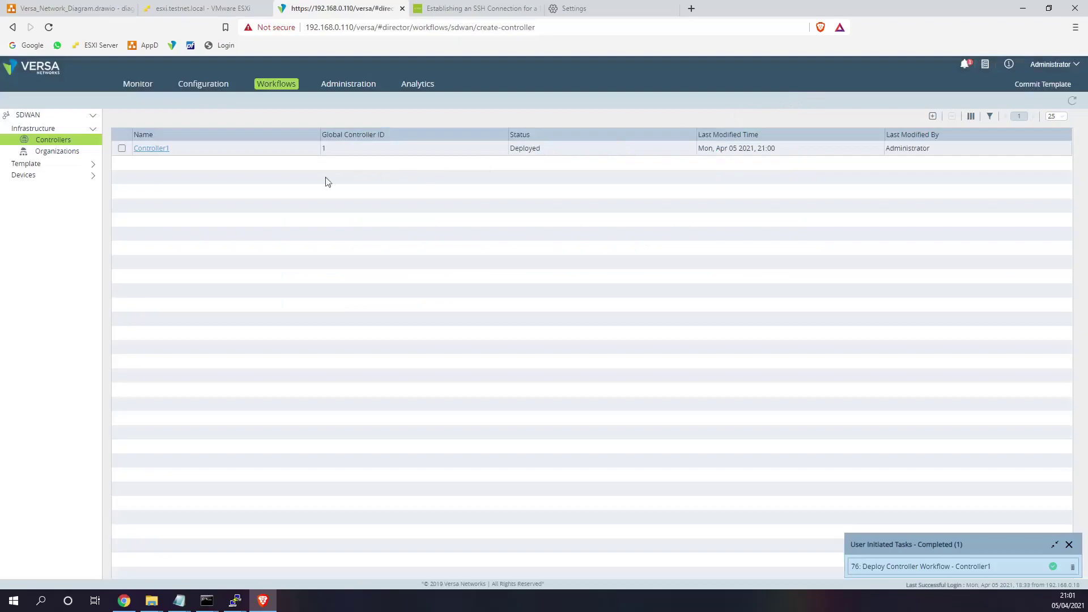
- View Provider1's devices in Monitor, showing Controller1 synchronized, reachable and Up
click(140, 85)
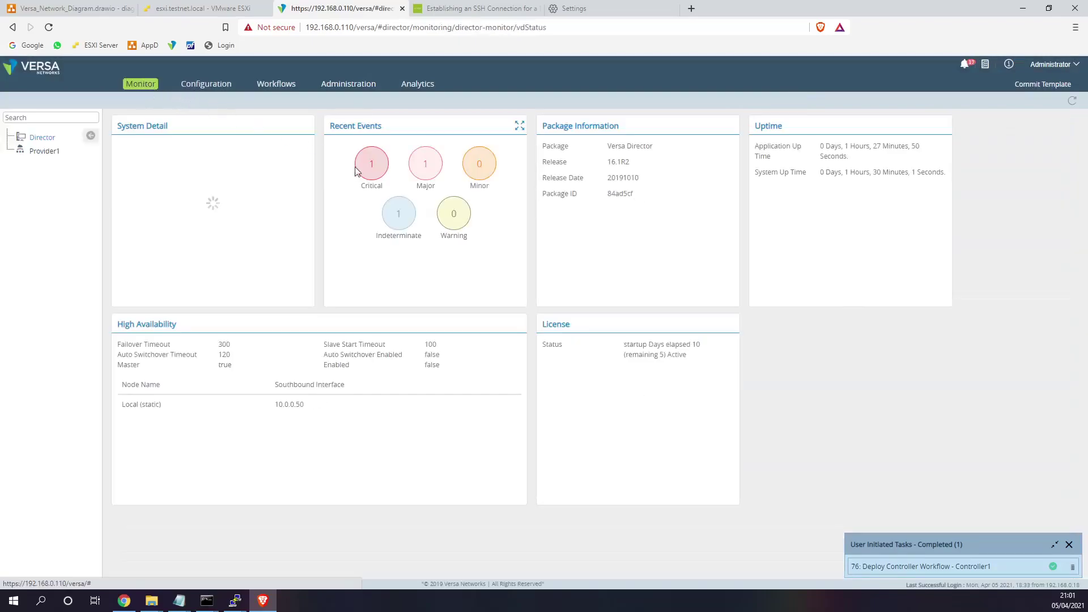
click(44, 152)
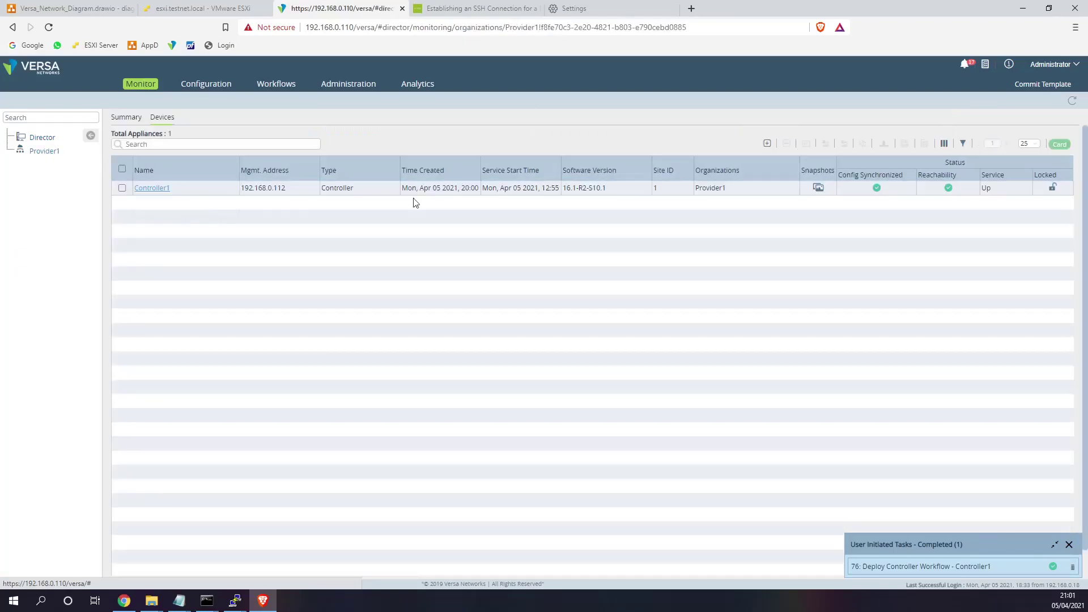
drag(839, 176, 900, 179)
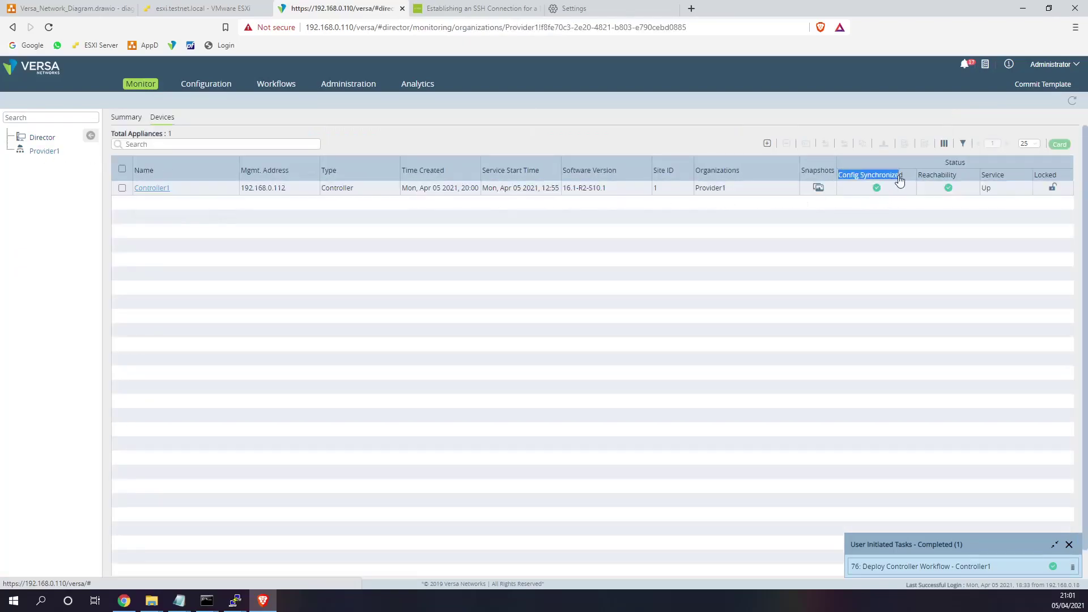
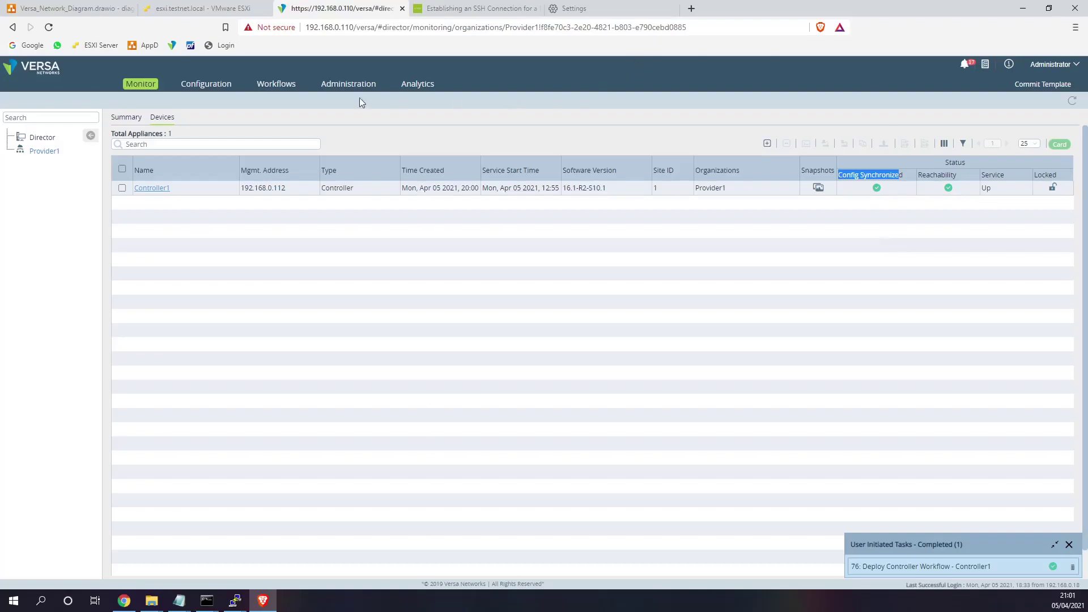
- Open the SD-WAN Templates list under Workflows
click(281, 86)
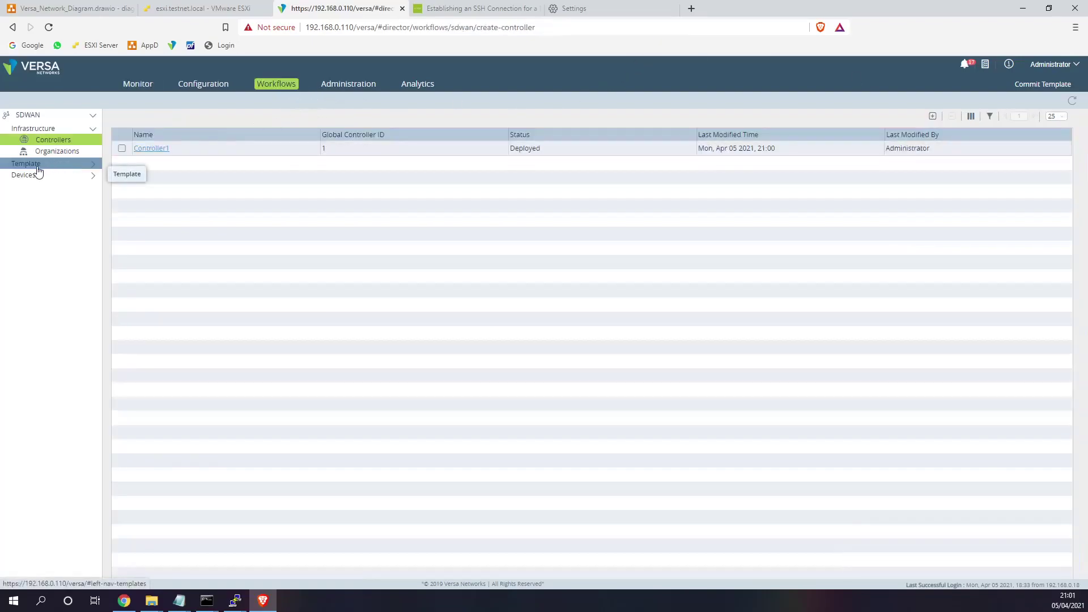
click(37, 168)
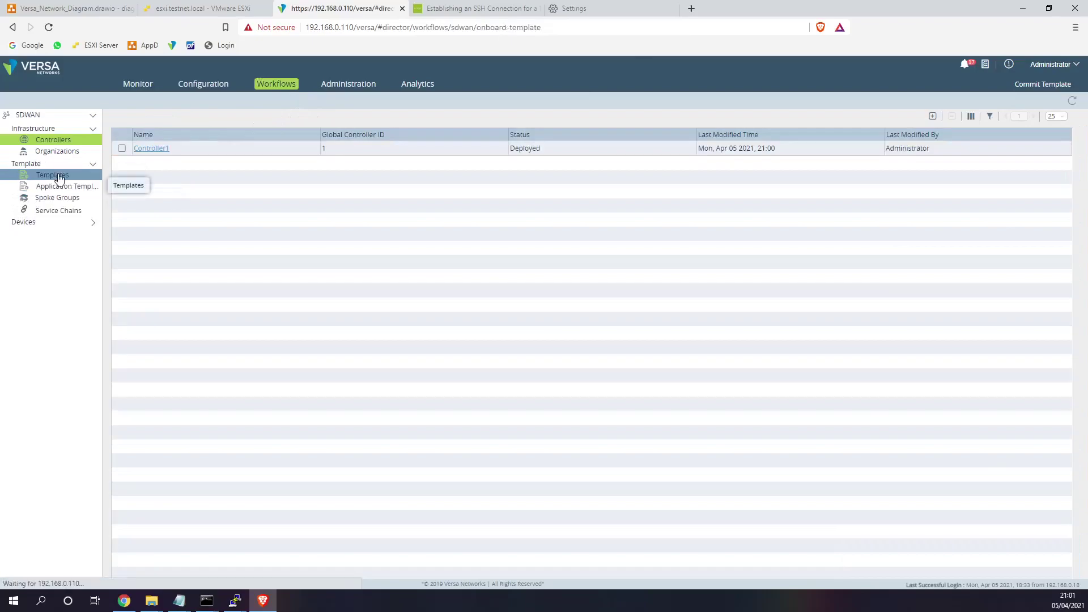
click(59, 176)
click(46, 224)
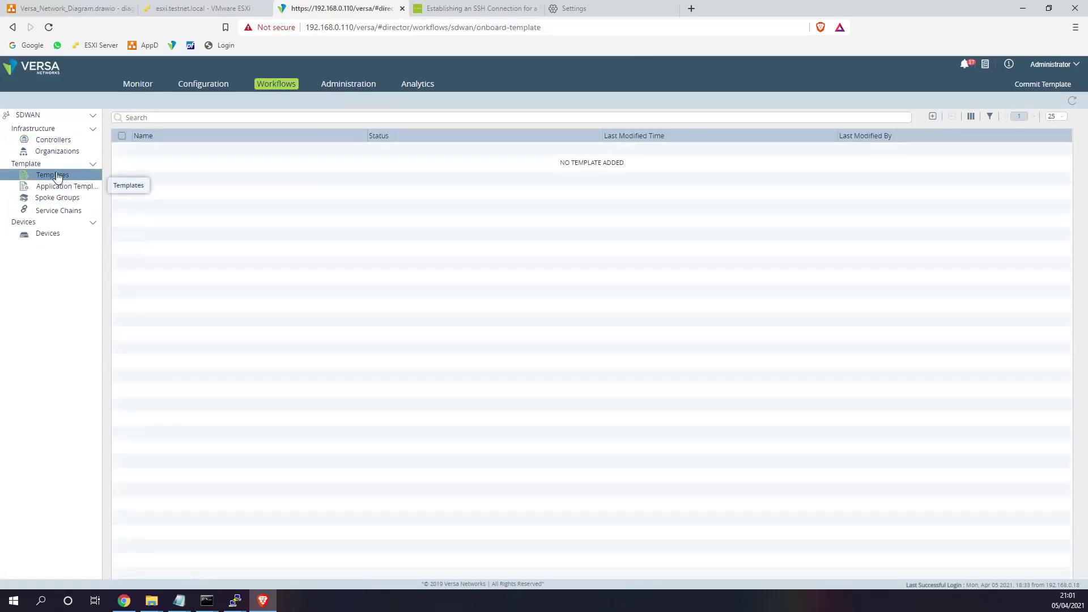
- Start a Customer1_WWW_MPLS_Data template for Provider1, then cancel and discard it
click(932, 116)
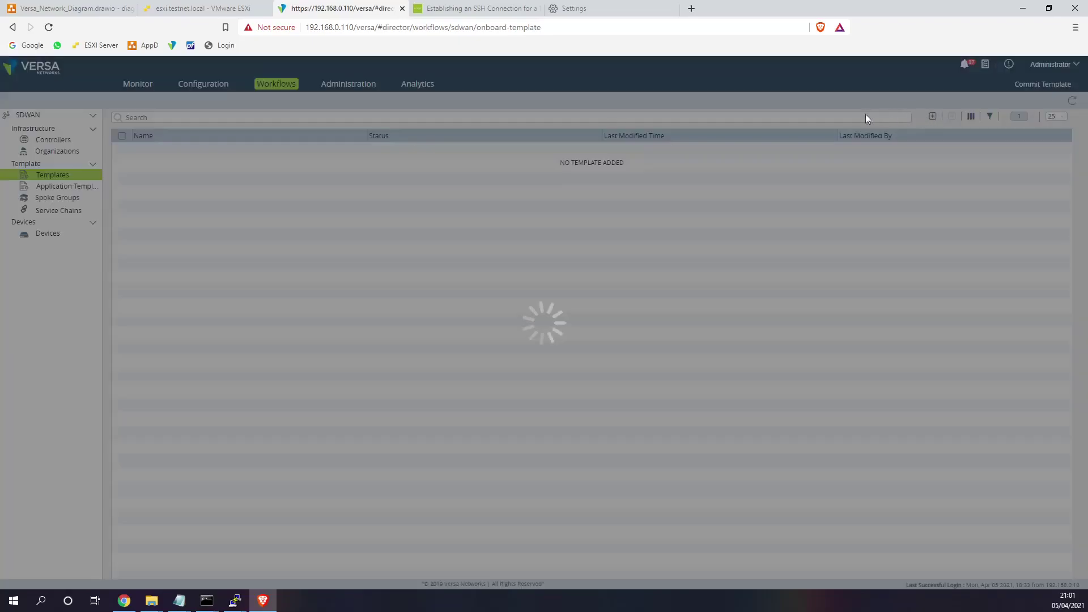
click(332, 210)
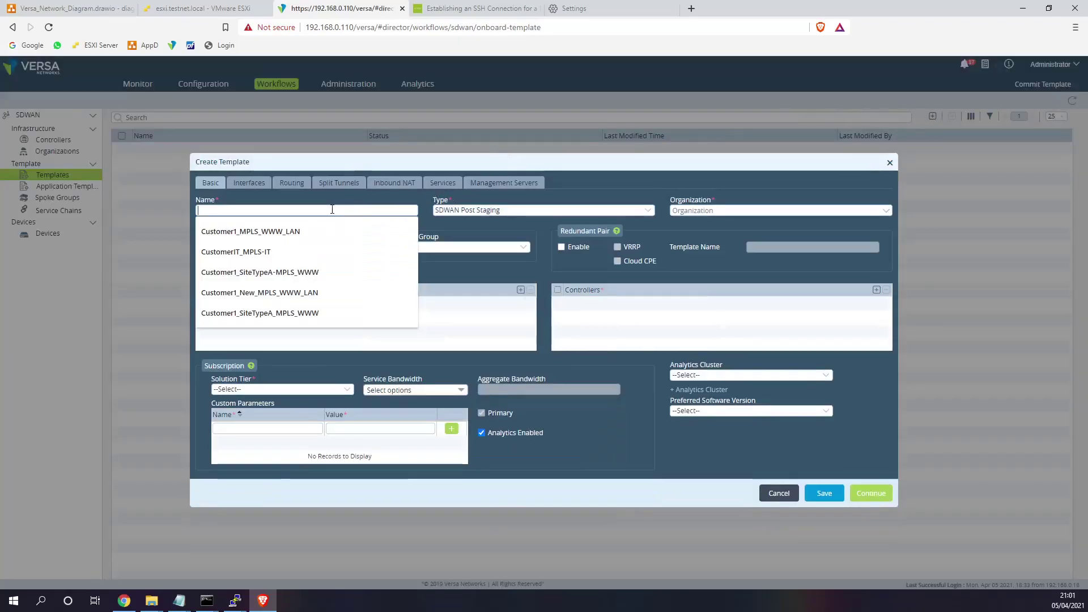
text(Customer1)
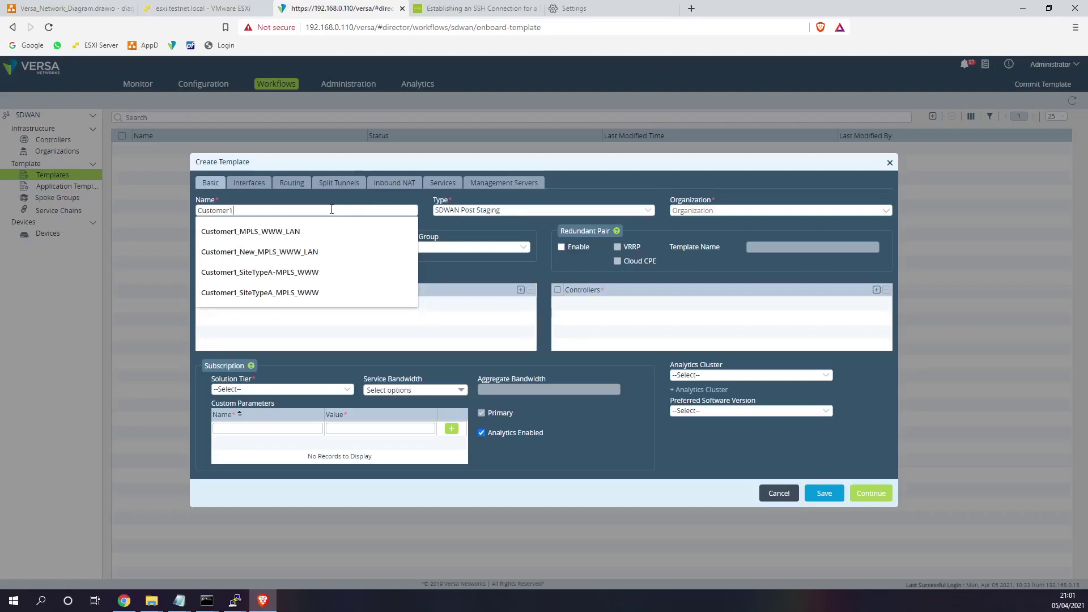
text(_WW)
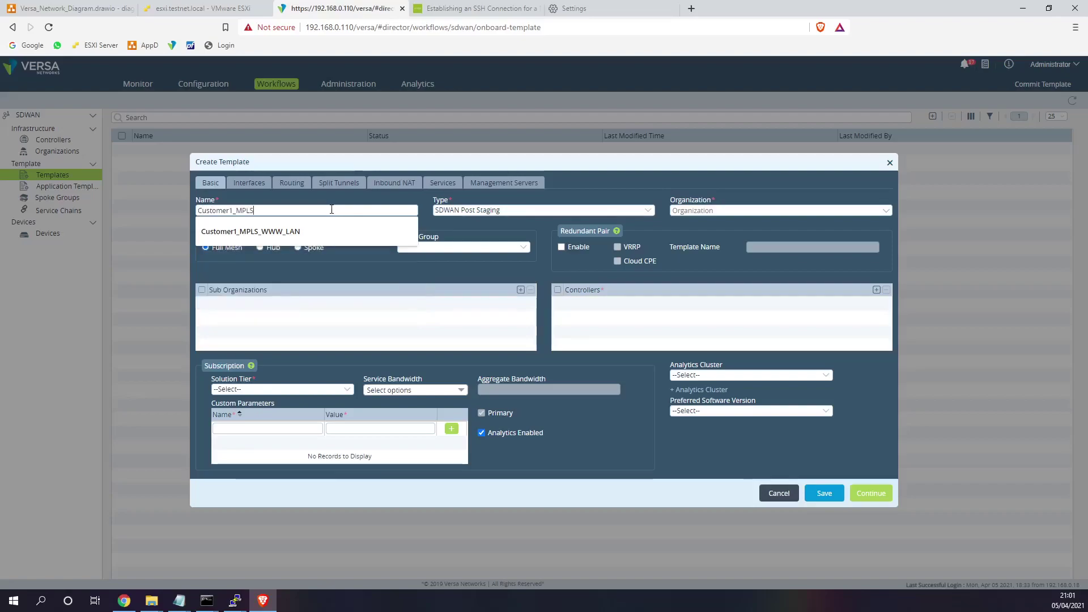
text(W_MP)
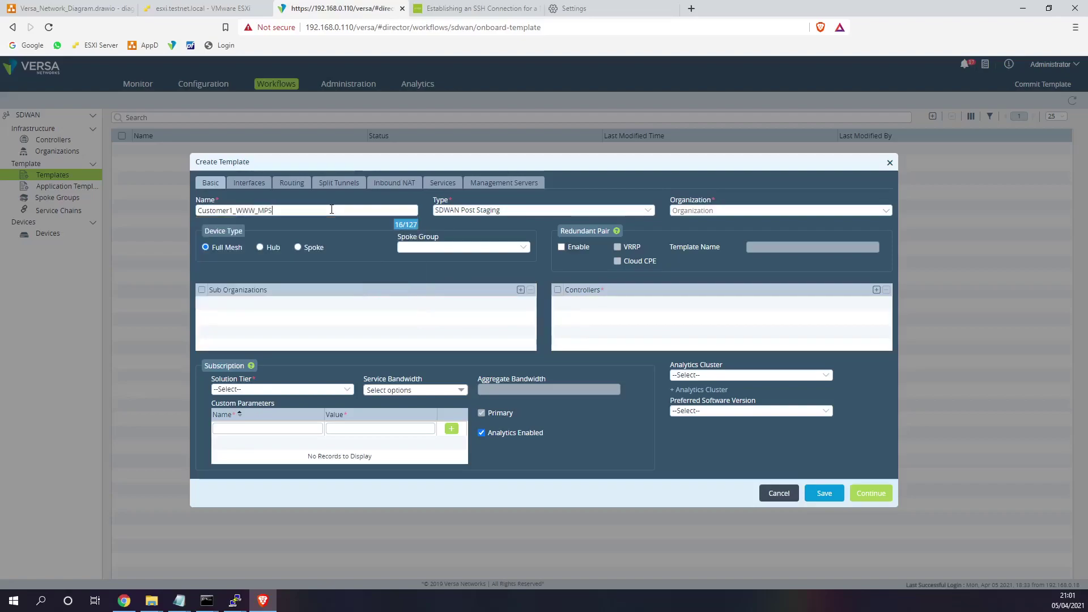
text(LS_Data)
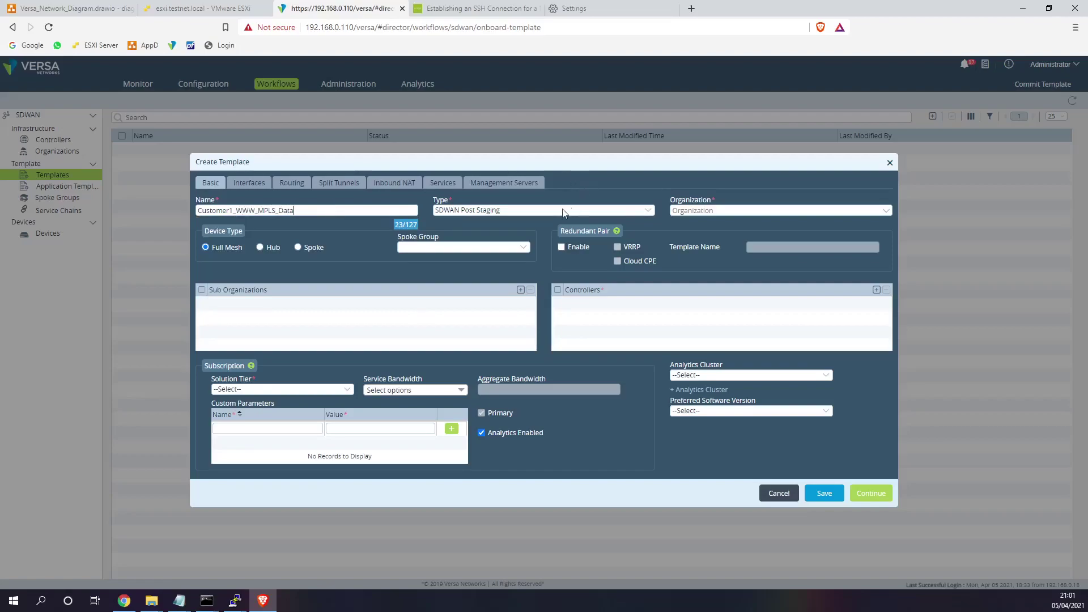
click(683, 211)
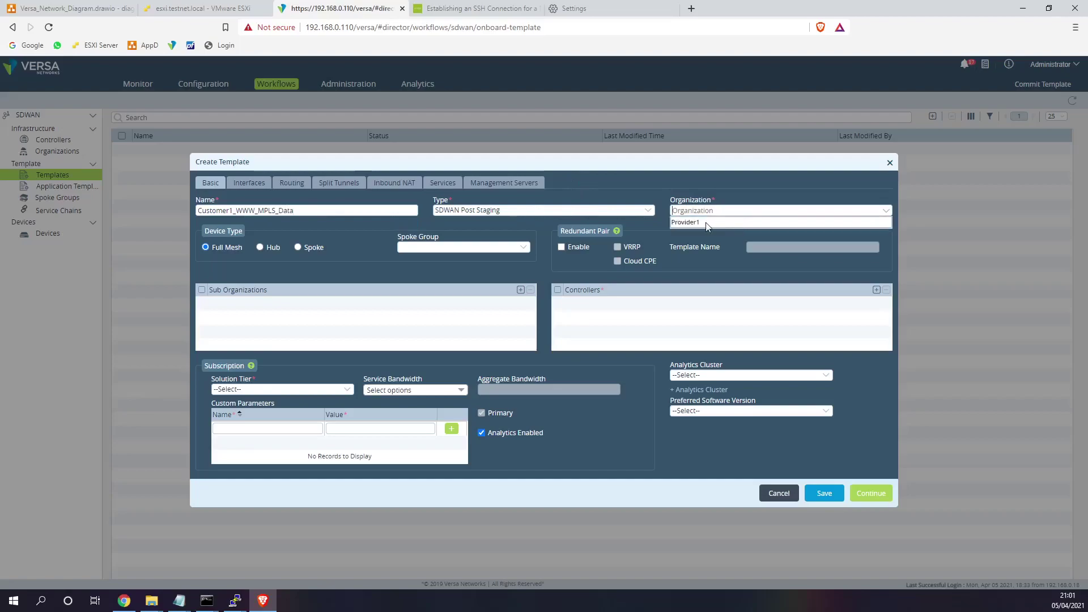
click(707, 221)
click(521, 289)
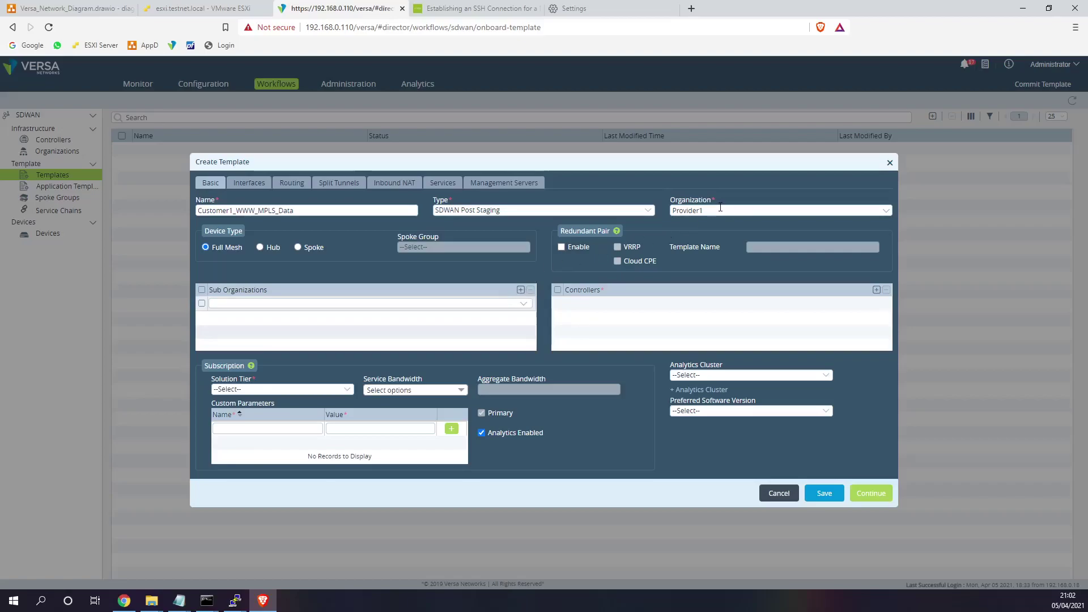
click(782, 495)
click(595, 244)
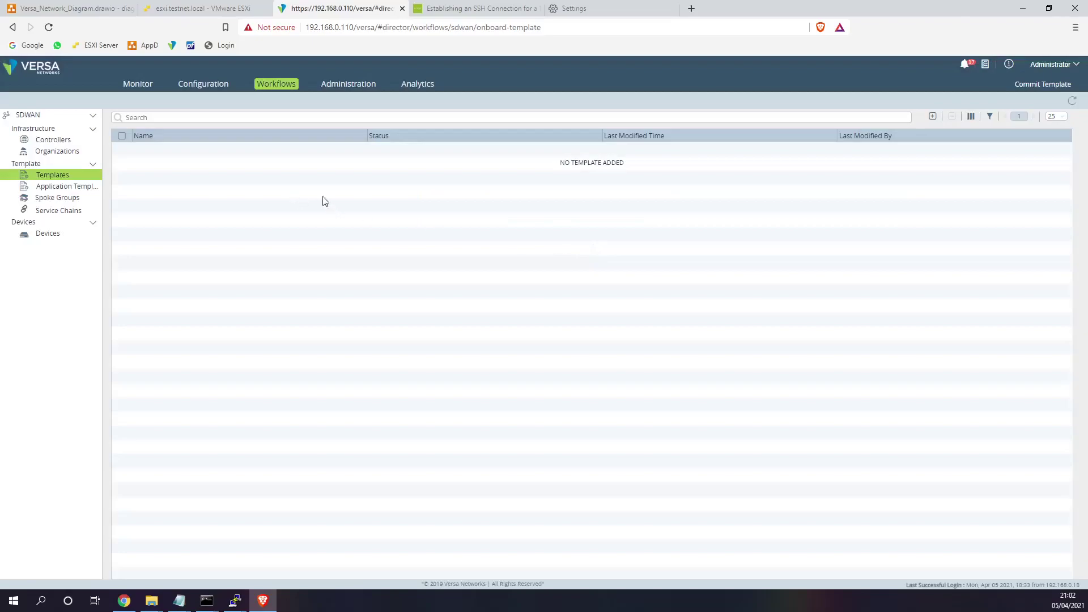
- Create and deploy organization Customer1 under Provider1 with Controller1 and the analytics1 cluster
click(57, 151)
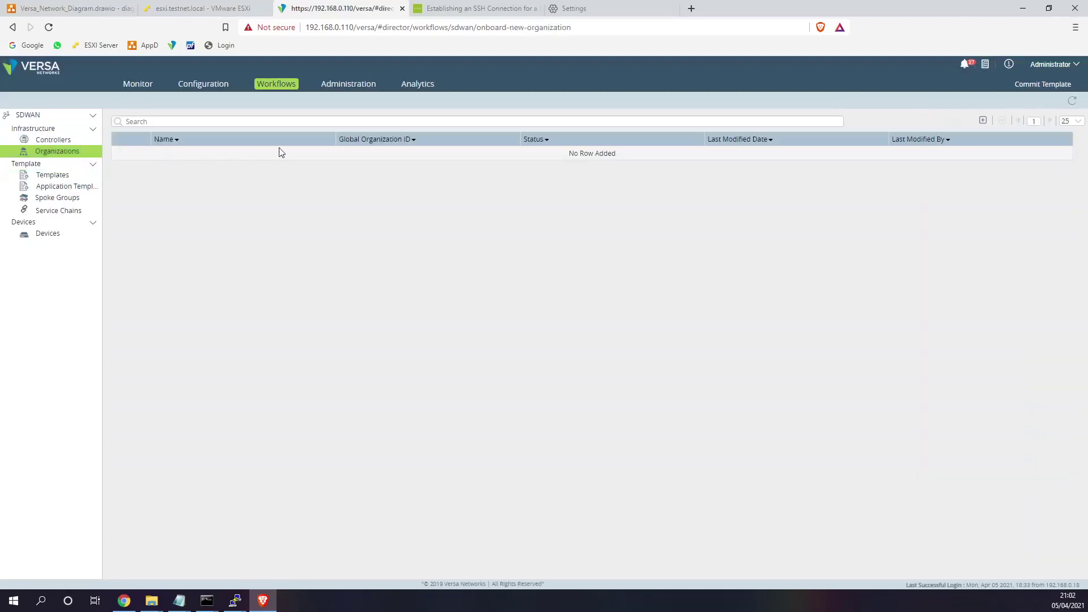
click(983, 120)
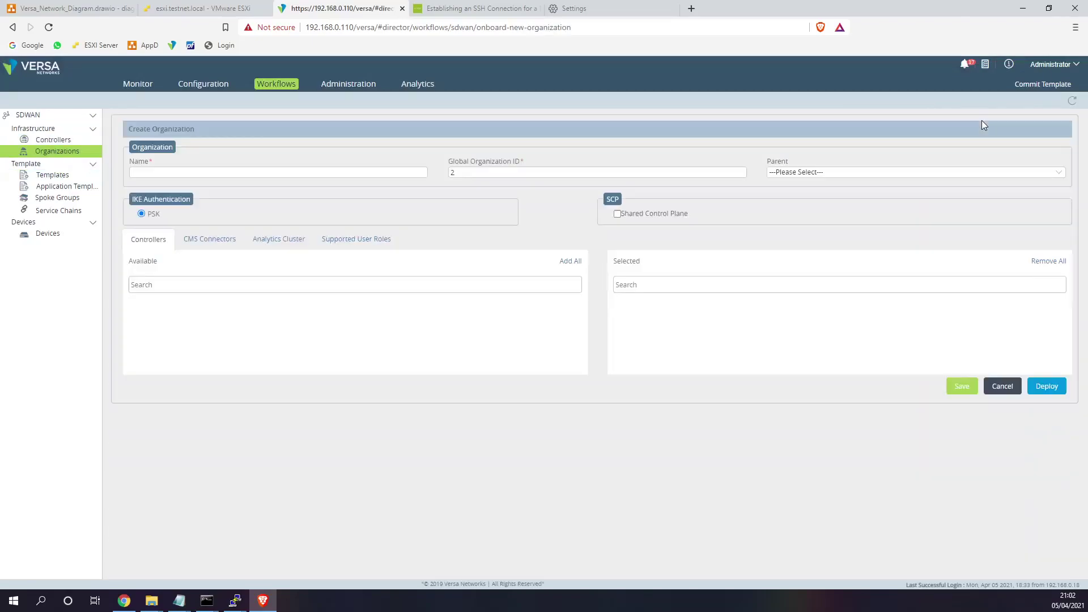
text(Customer1)
click(781, 177)
click(789, 201)
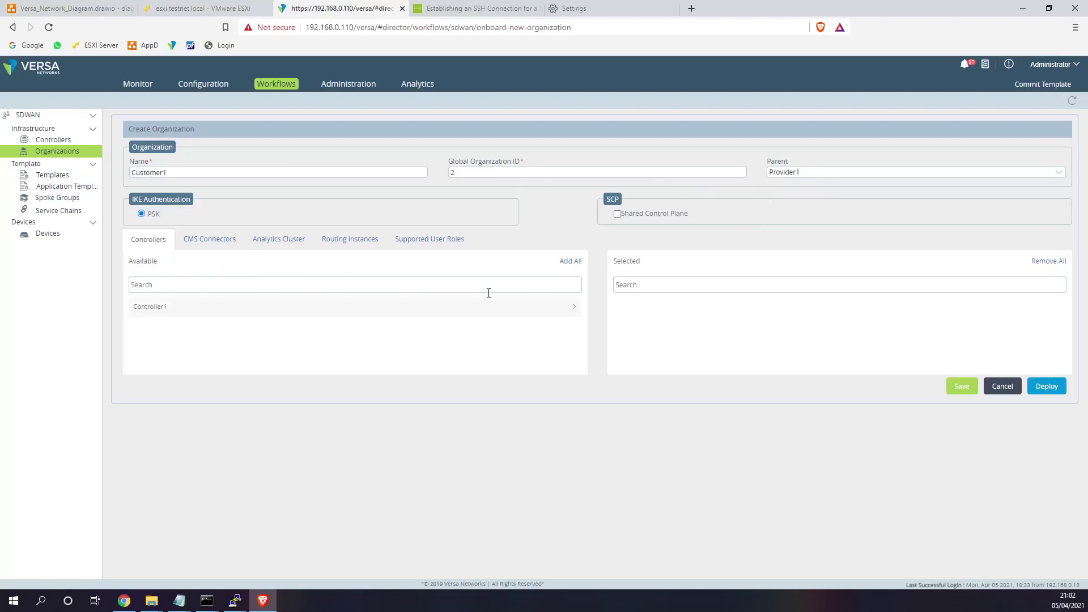
click(571, 261)
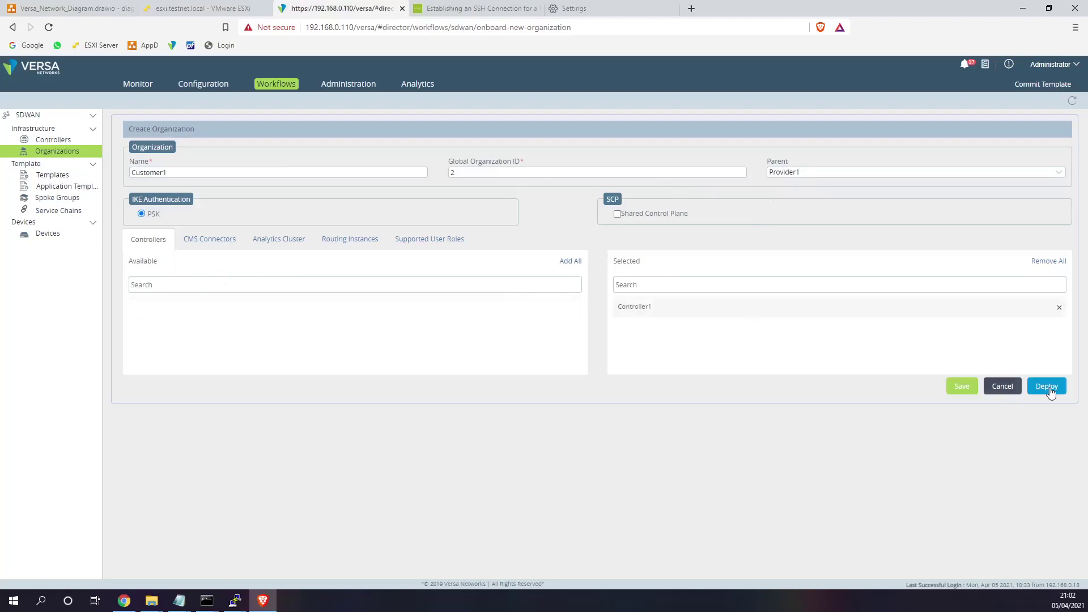
click(274, 239)
click(1058, 265)
click(257, 286)
click(171, 319)
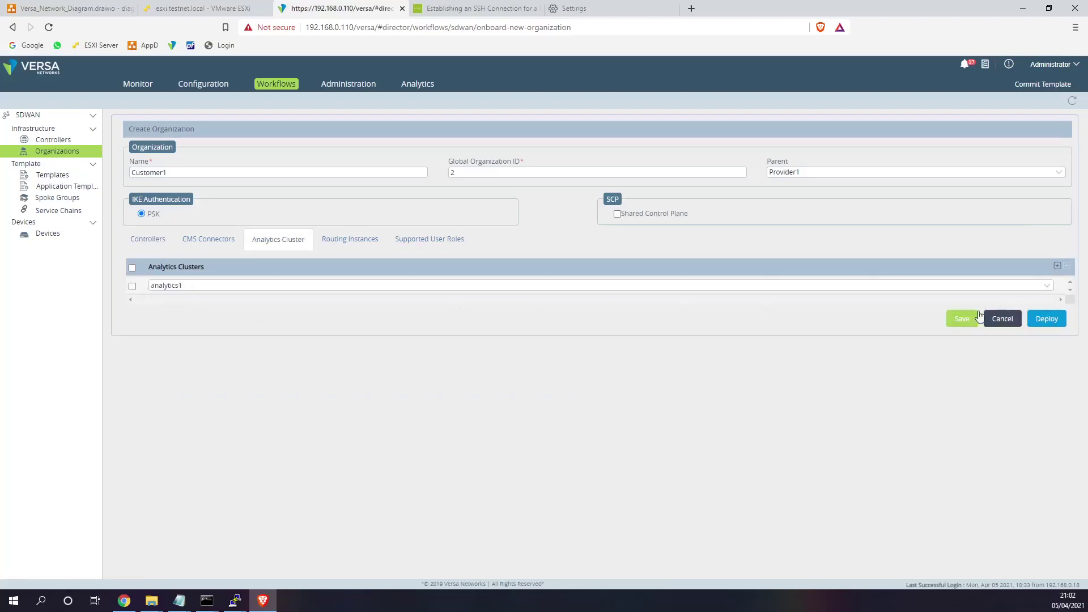
click(1047, 319)
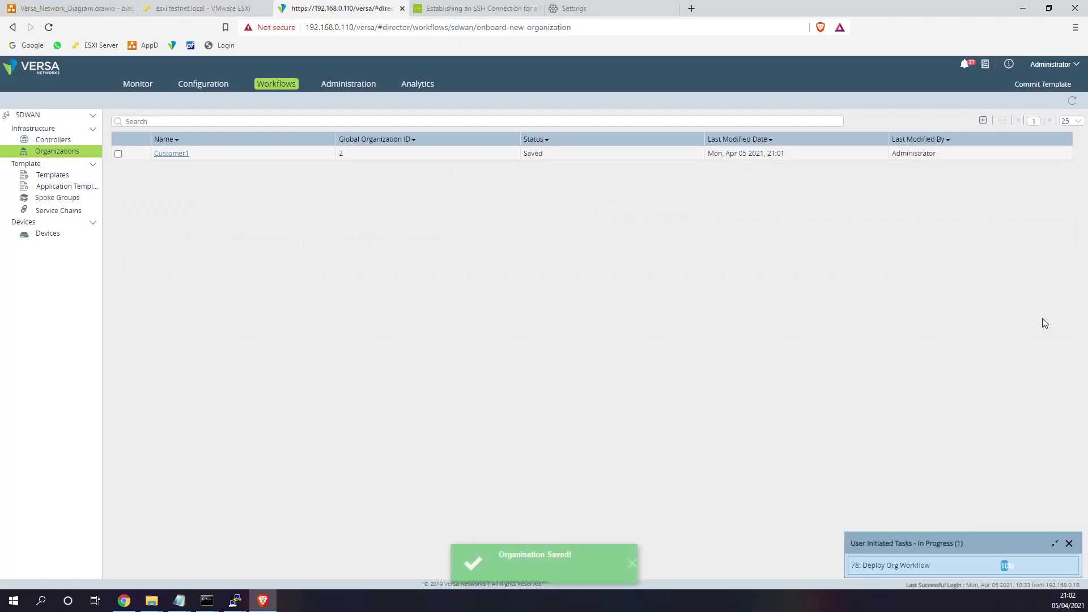
- Create and deploy Customer2 the same way: parent Provider1, Controller1, analytics1 cluster
click(972, 121)
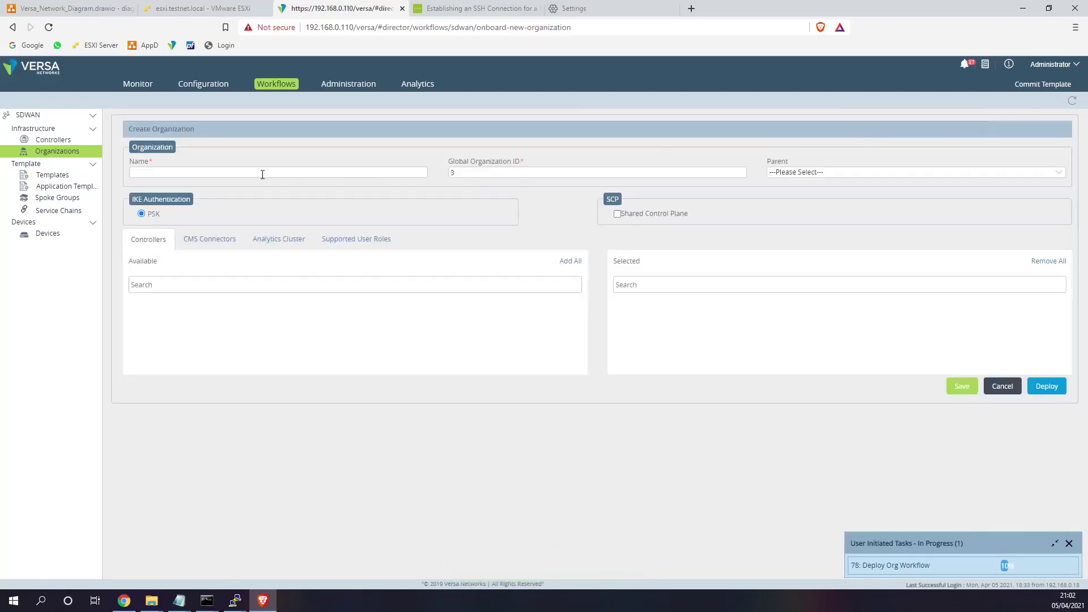
text(Customer2)
click(811, 172)
click(788, 202)
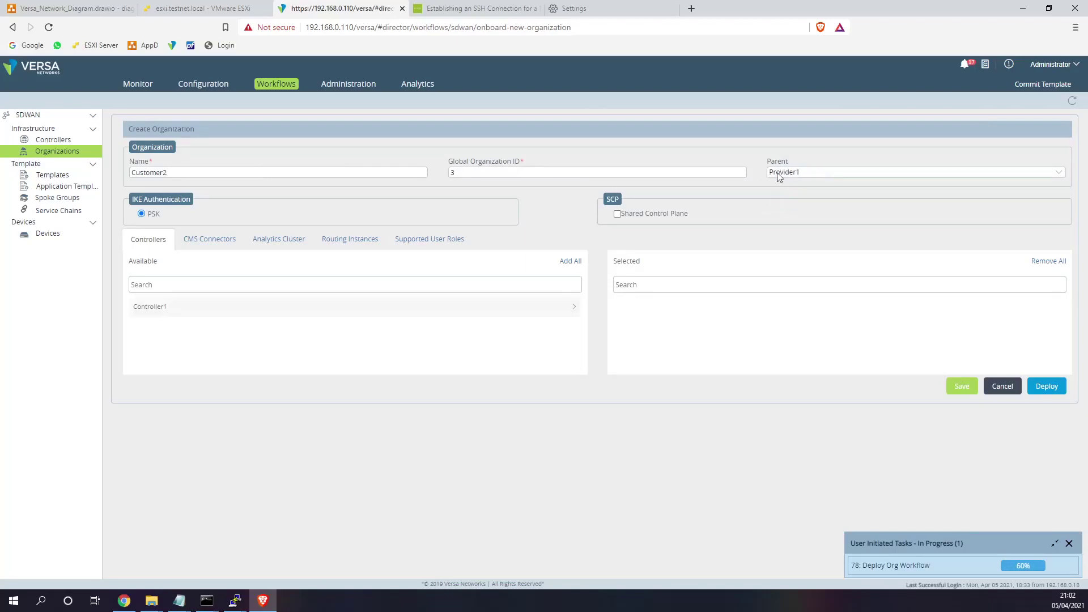
click(571, 262)
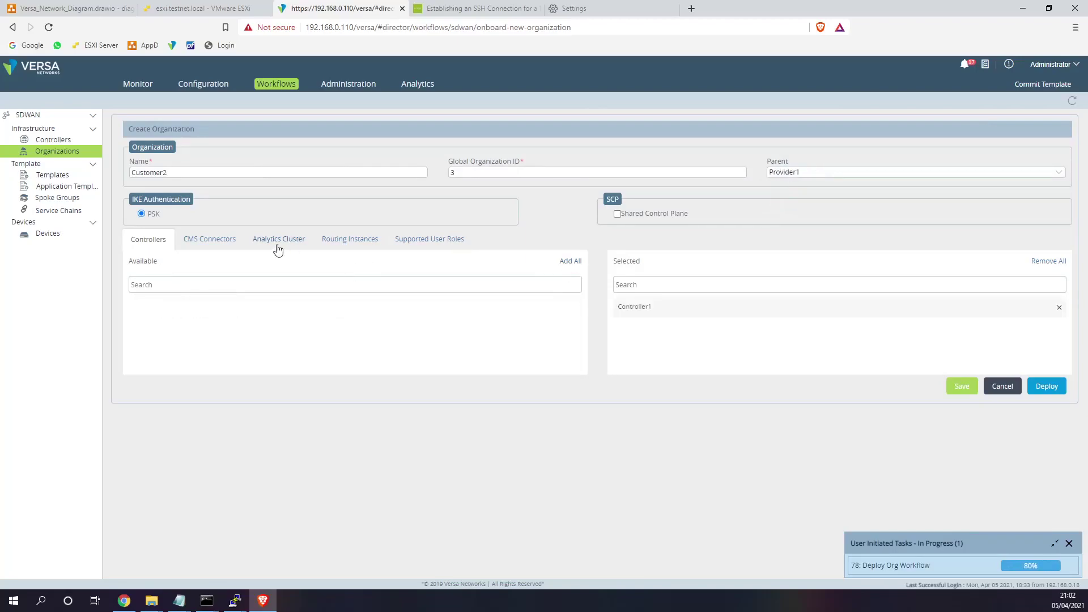
click(278, 241)
click(1058, 265)
click(818, 286)
click(205, 320)
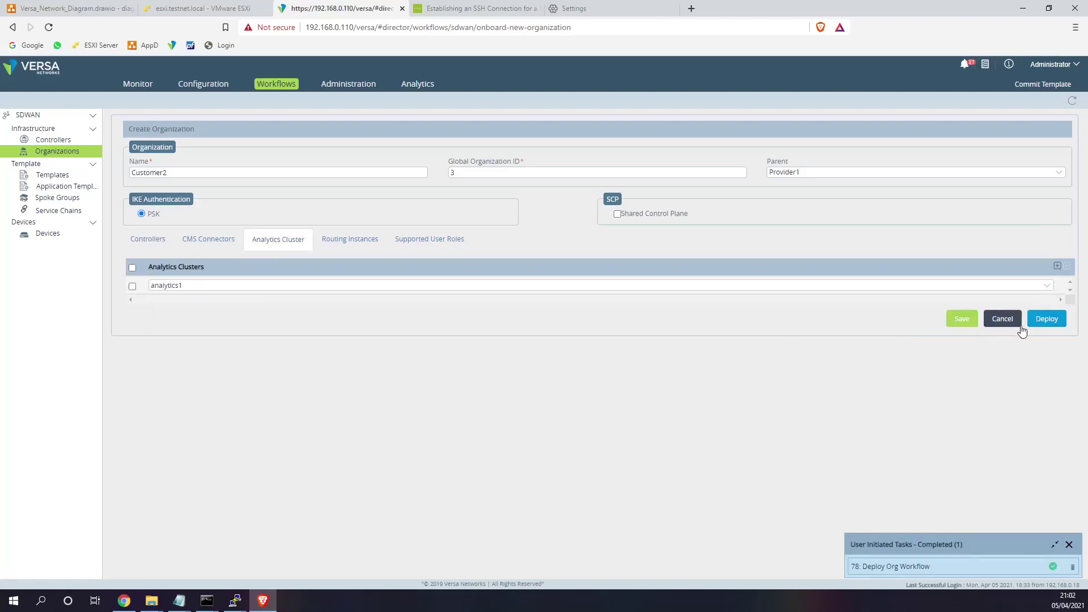
click(1047, 319)
click(64, 177)
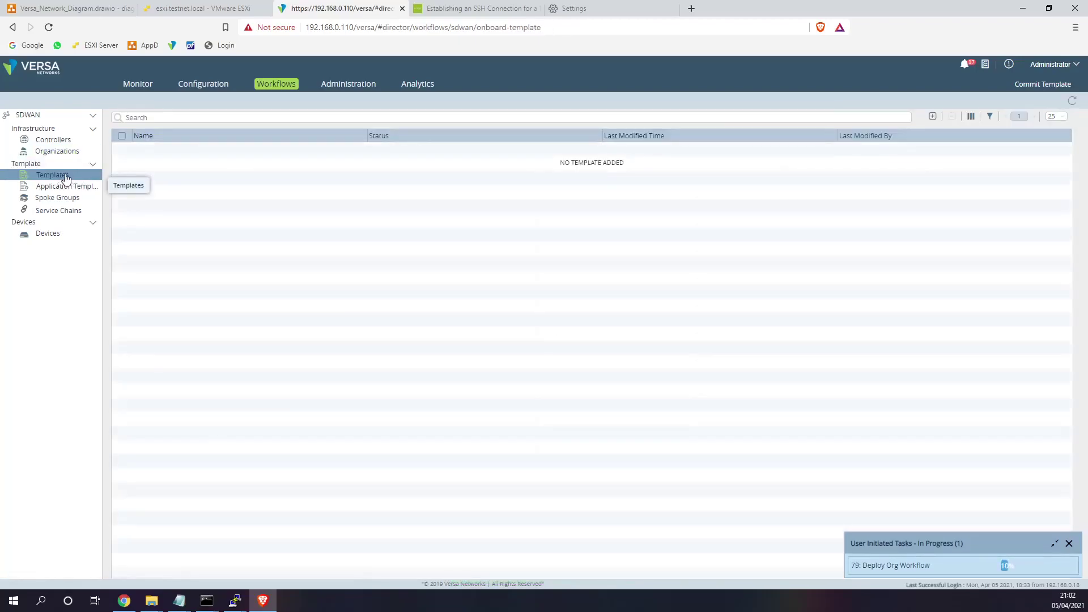
- Start template Customer1_WWW_MPLS_Data for Provider1 with sub-organization Customer1 and Controller1
click(932, 117)
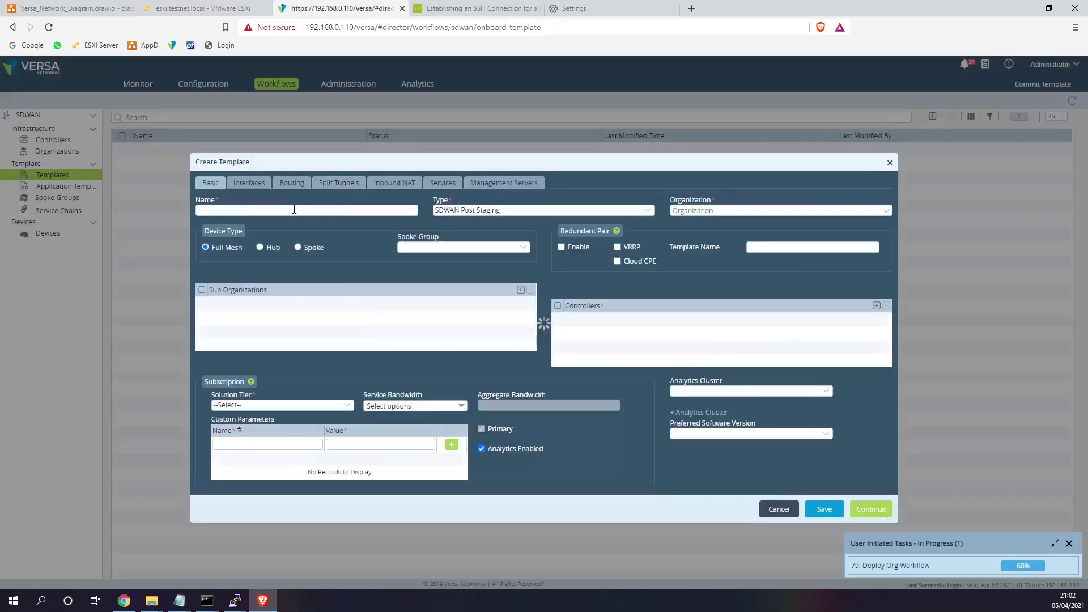
click(295, 209)
text(Customer1)
text(_)
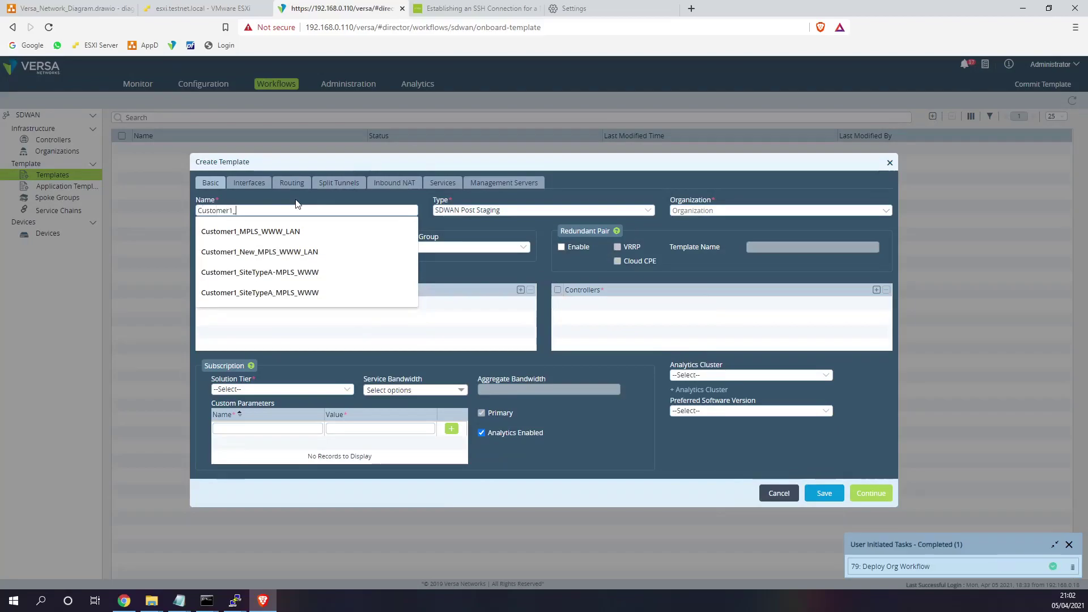
text(WWW_)
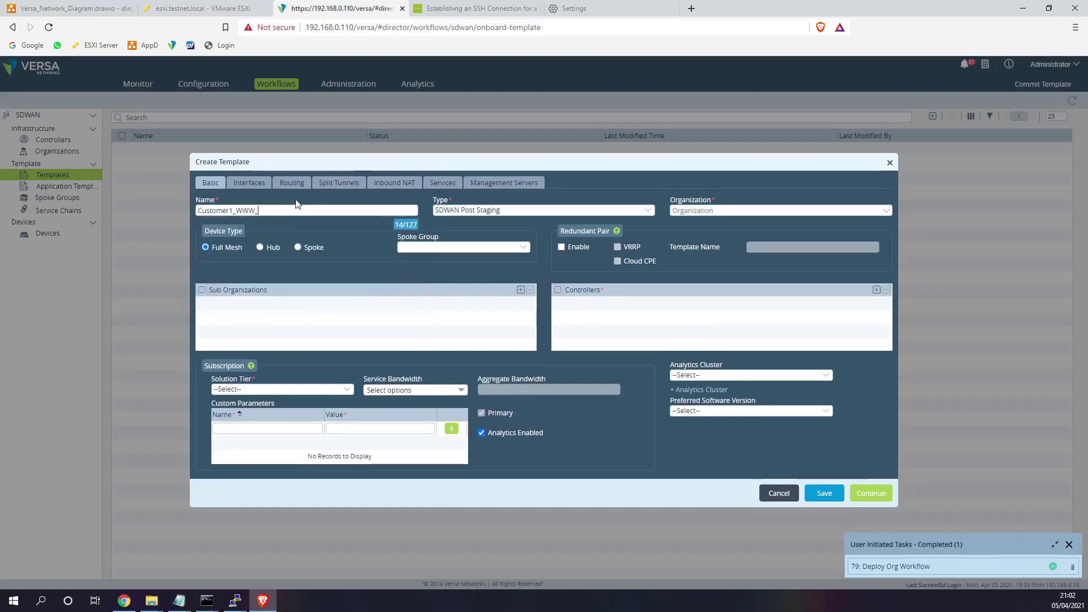
text(MPLS_Data)
click(700, 211)
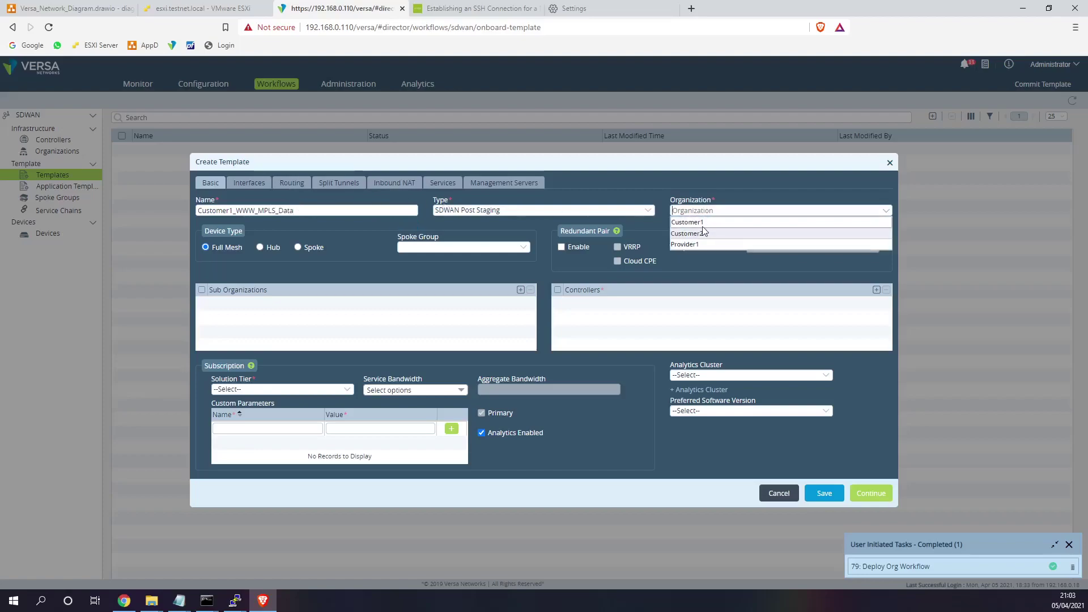
click(700, 242)
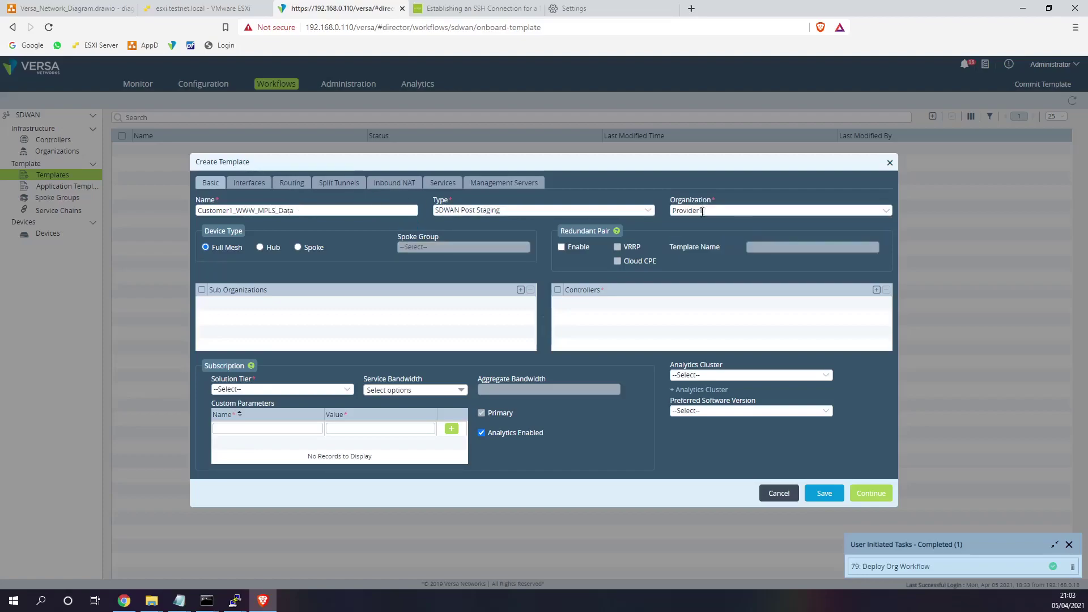
click(520, 290)
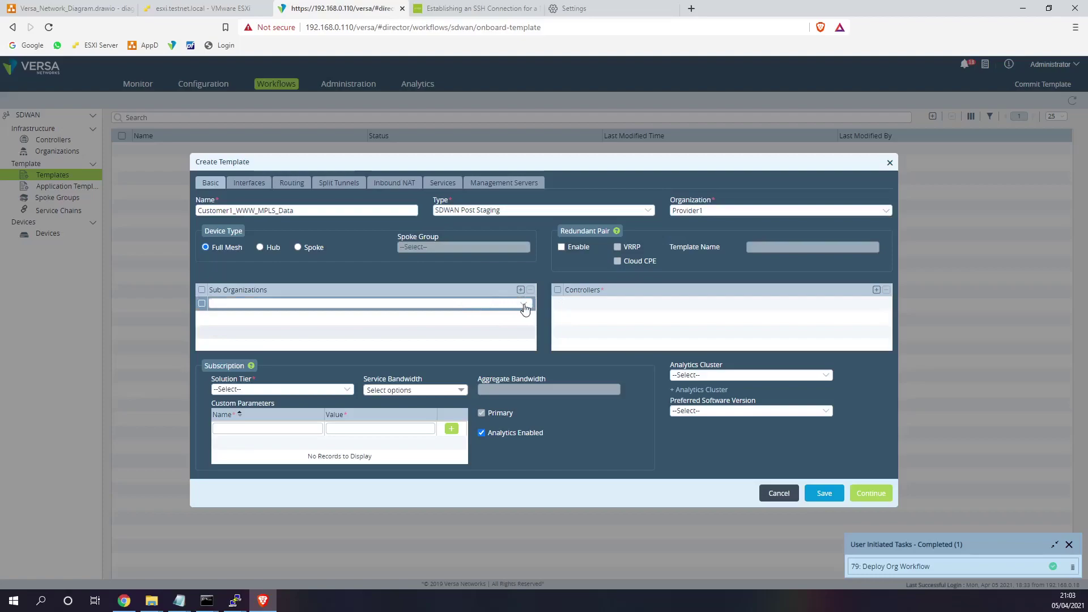
click(524, 304)
click(293, 316)
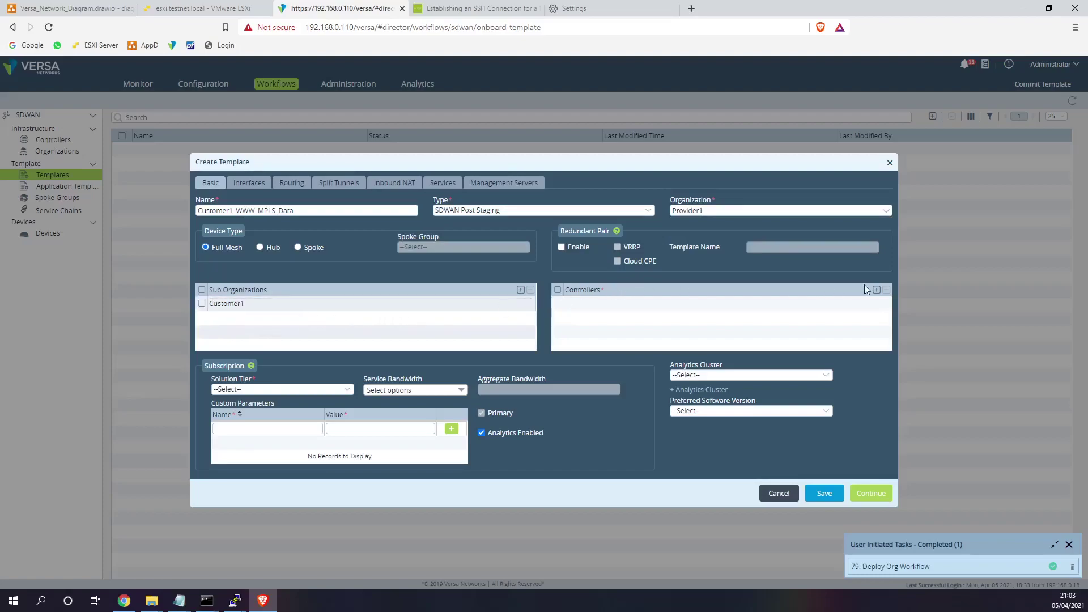
click(877, 289)
click(878, 304)
click(586, 316)
- Choose Advanced SDWAN and NGFW tier, 25 Mbps service bandwidth and analytics1 cluster
click(282, 390)
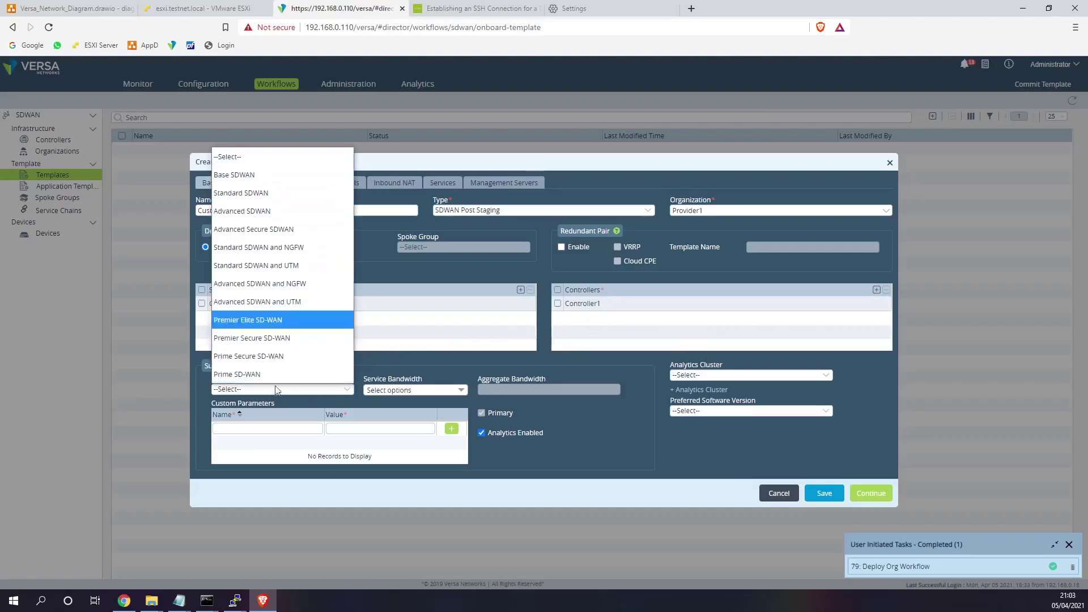
click(287, 283)
click(440, 391)
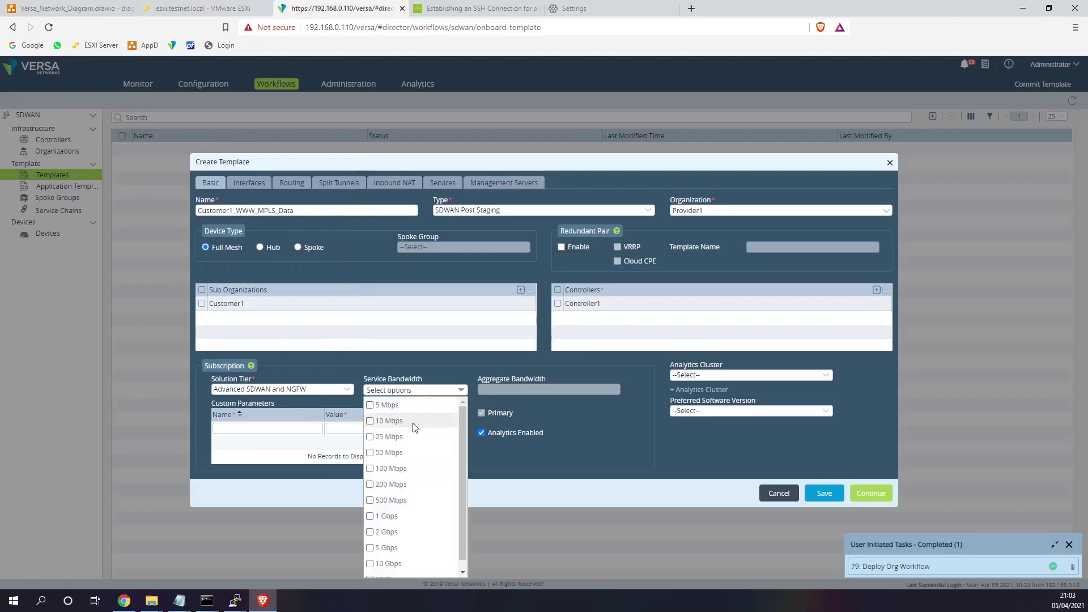
click(370, 437)
click(491, 377)
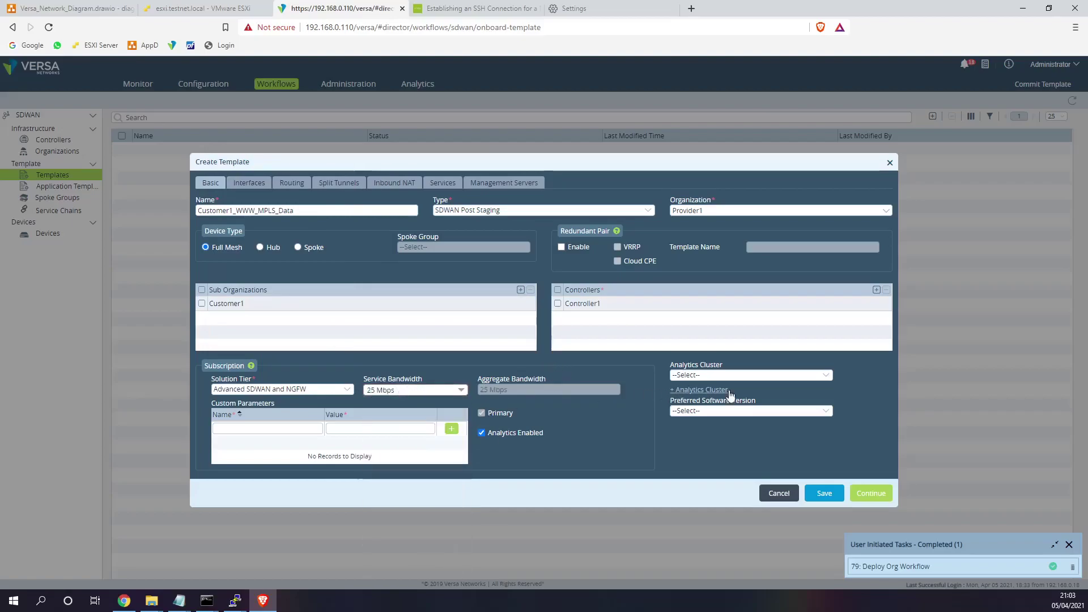
click(746, 376)
click(694, 410)
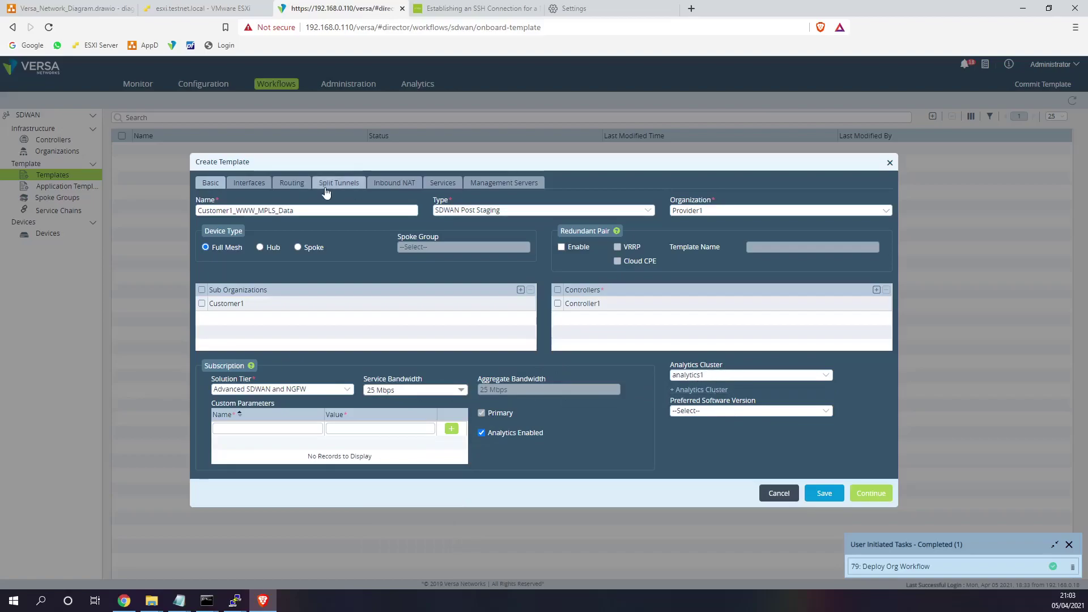
- Make ports 1 and 2 WAN (vni-0/0, vni-0/1) and port 3 LAN (vni-0/2)
click(248, 185)
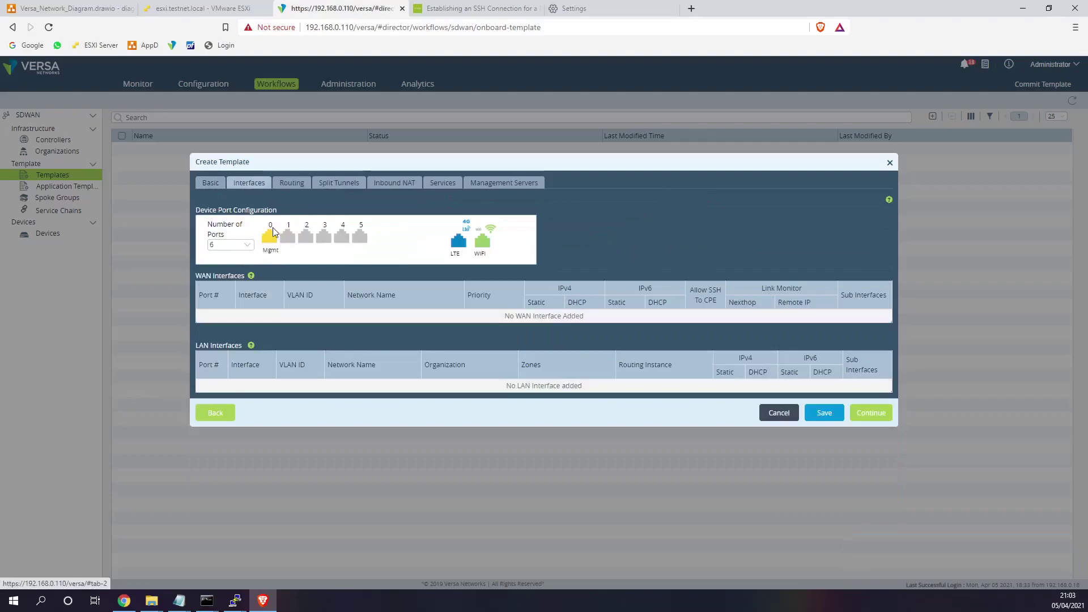
click(294, 241)
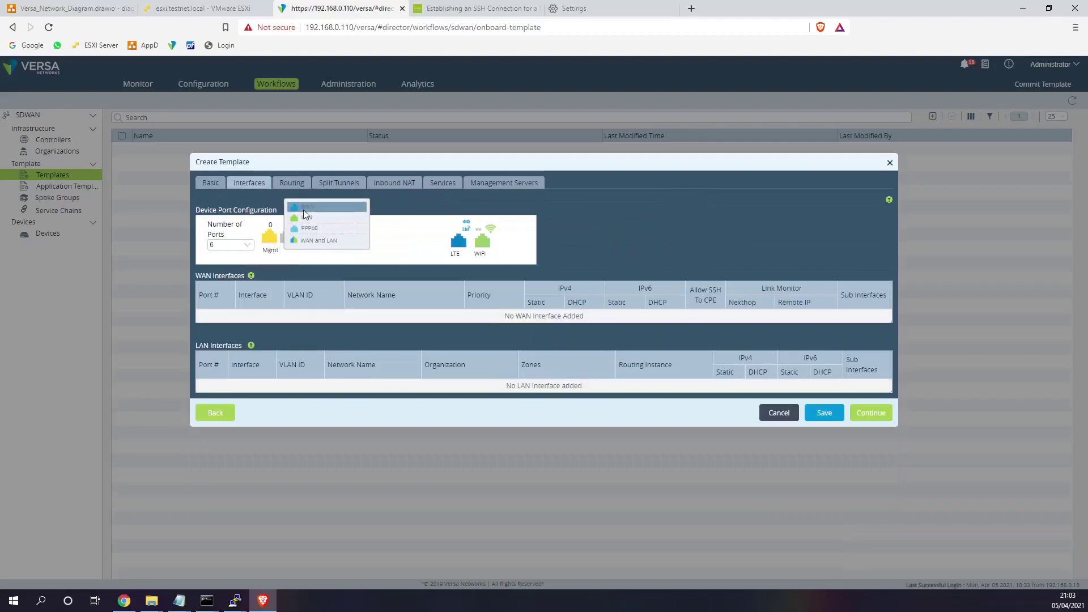
click(305, 208)
click(306, 238)
click(332, 209)
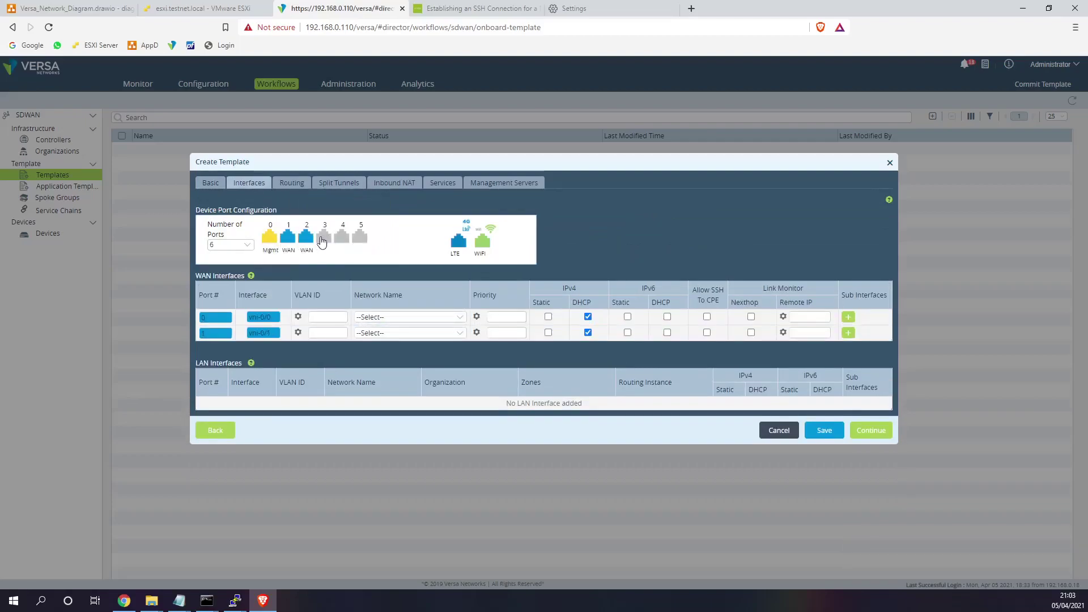
click(321, 237)
click(344, 217)
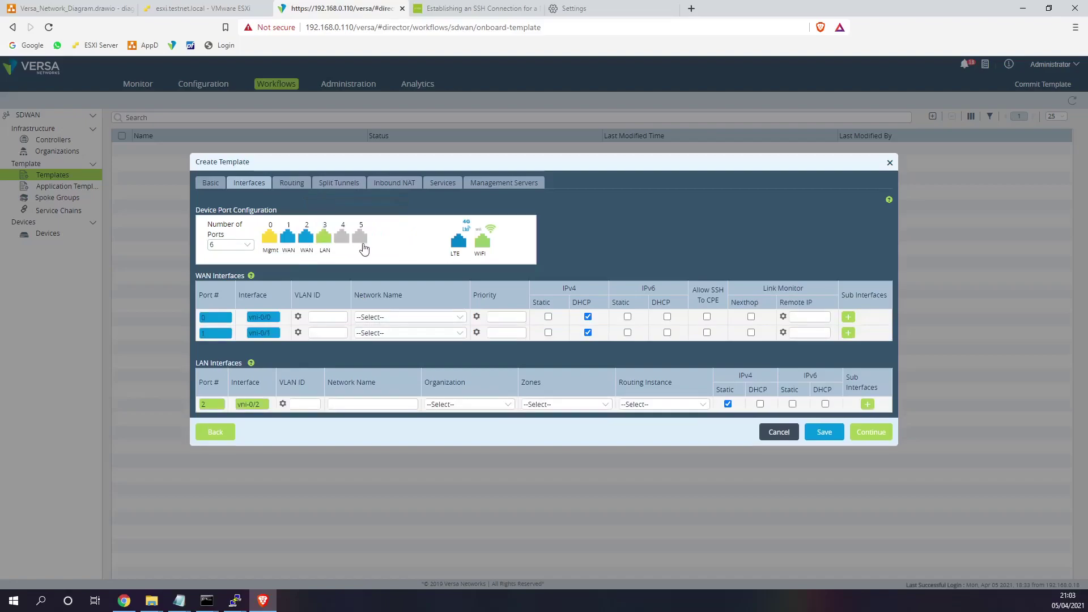
click(389, 317)
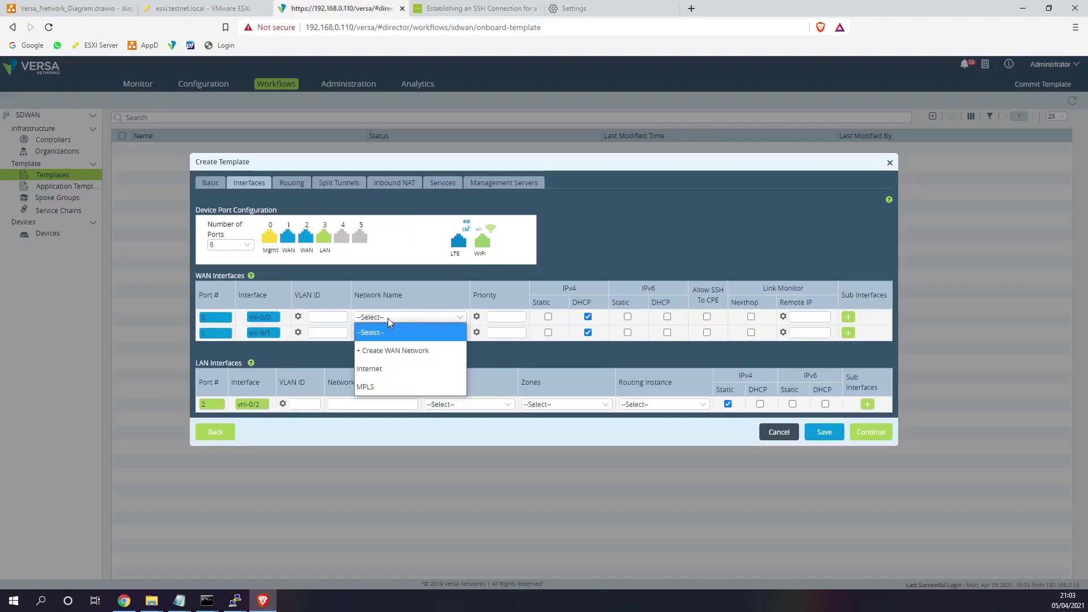
click(309, 317)
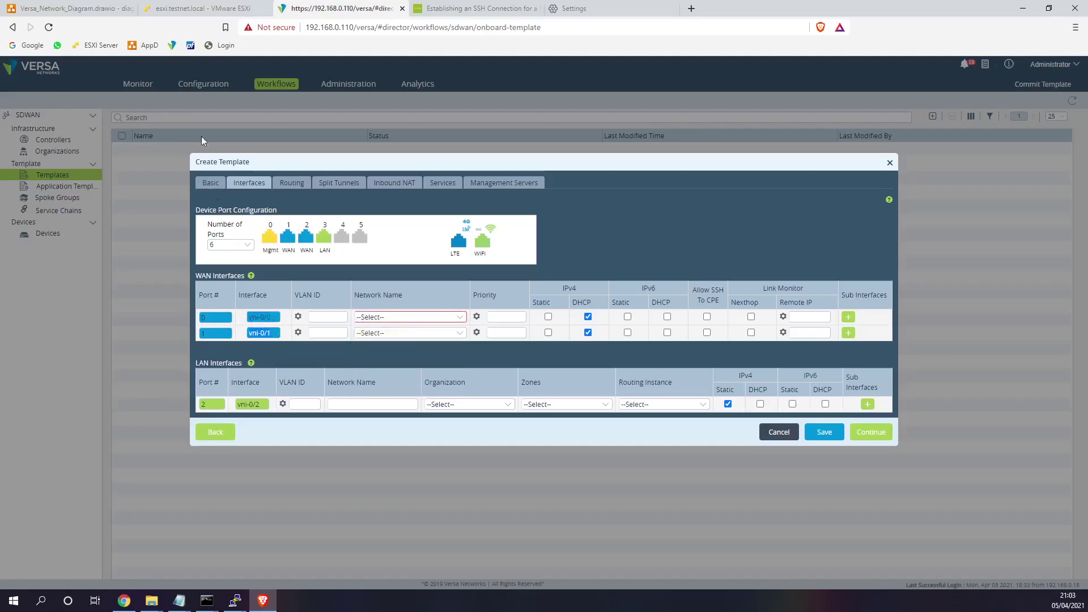
- In VersaS1's console, enter cli and run 'show interfaces brief' to list vni-0/0 to vni-0/2
click(196, 9)
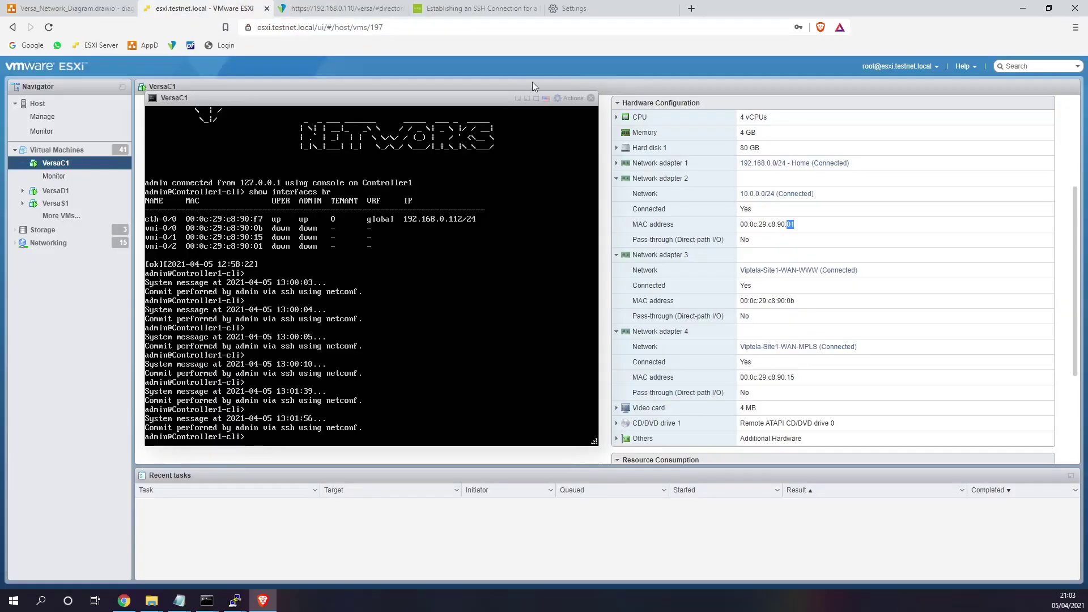
click(591, 97)
click(55, 203)
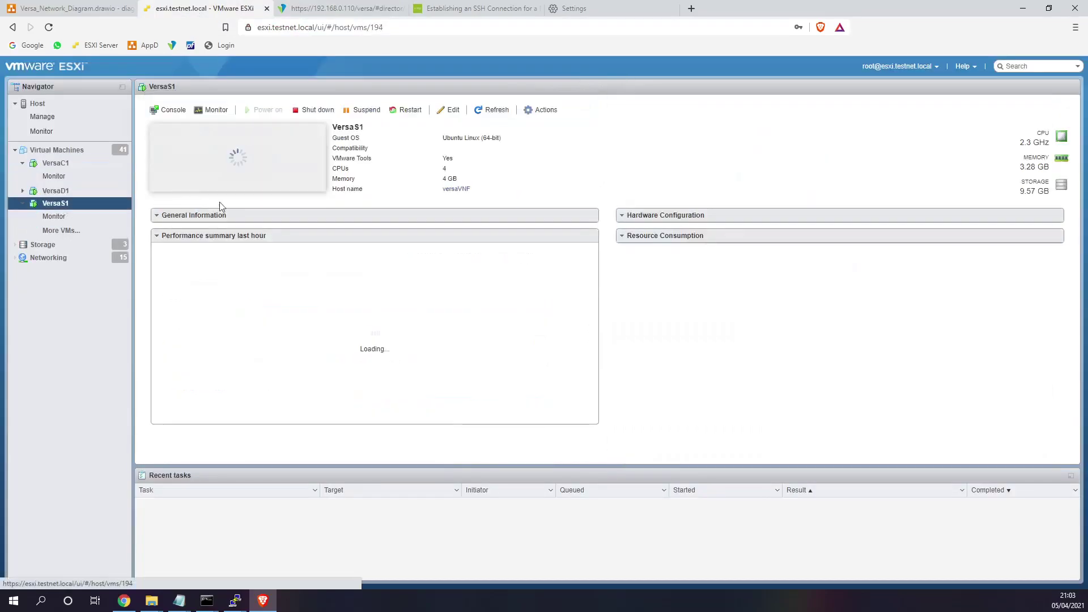
click(246, 159)
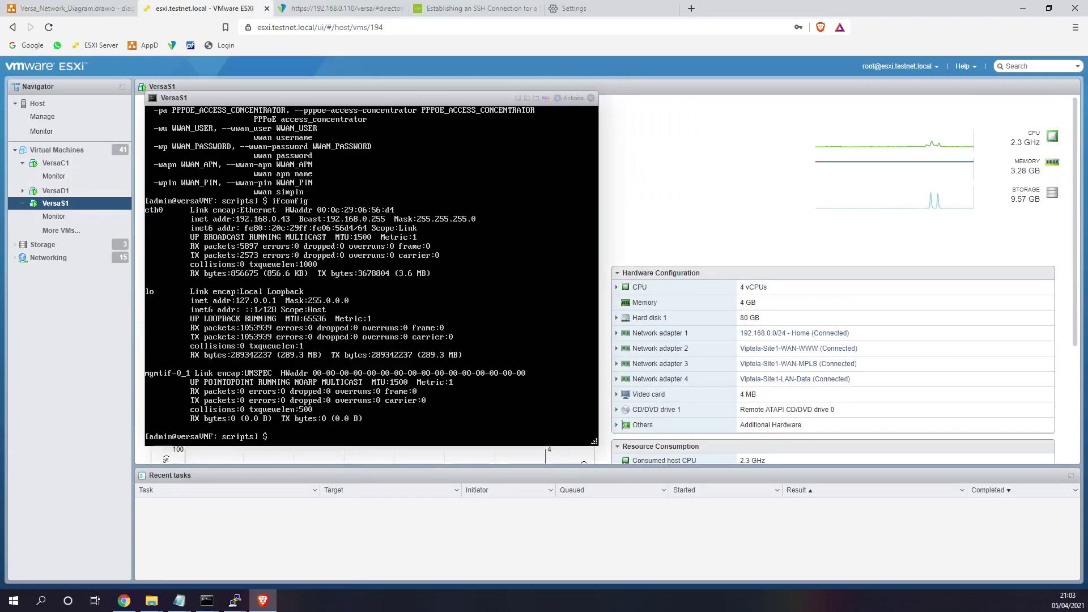
key(Return)
key(Return)
key(Return)
key(Return)
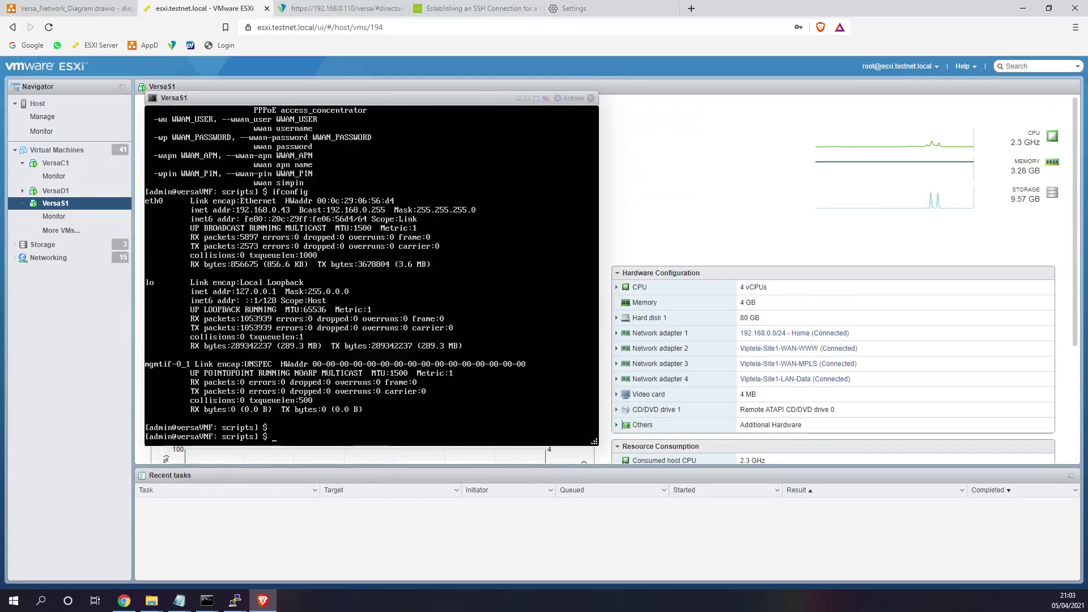
key(Return)
key(Return)
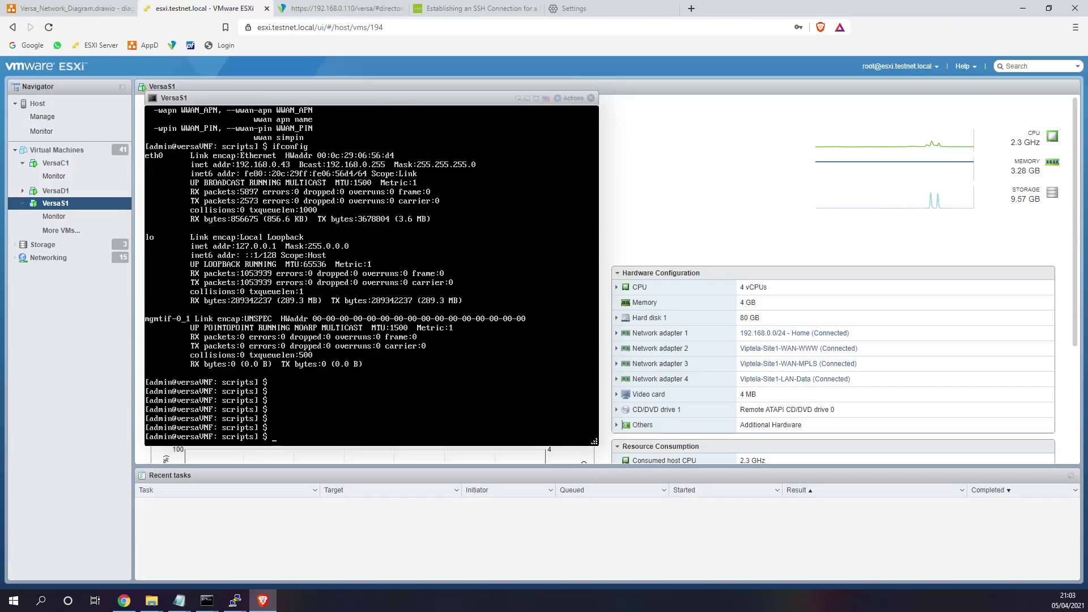
text(cli)
key(Return)
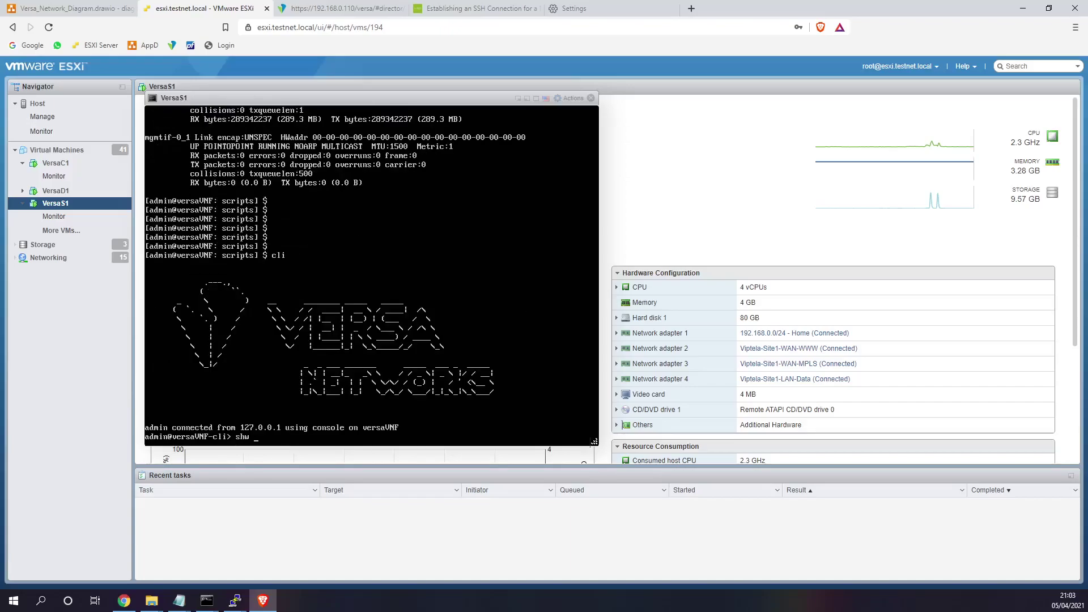
text(show in)
key(Tab)
text(brief)
key(Return)
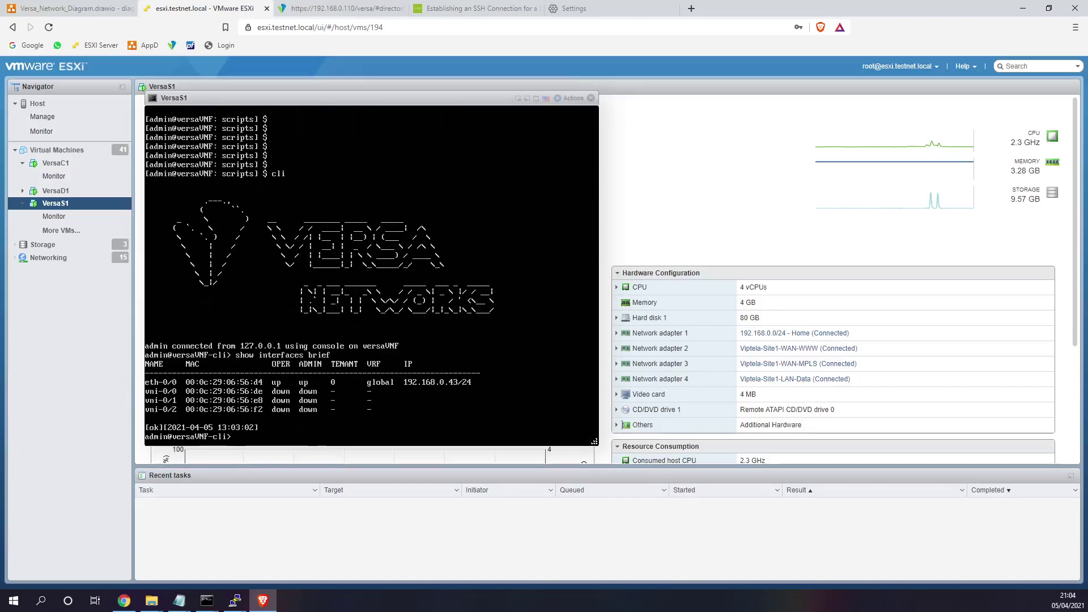
- Expand network adapters 2, 3 and 4 to read their MAC addresses
click(617, 348)
drag(799, 395, 778, 395)
scroll(731, 369, down, 1)
click(616, 370)
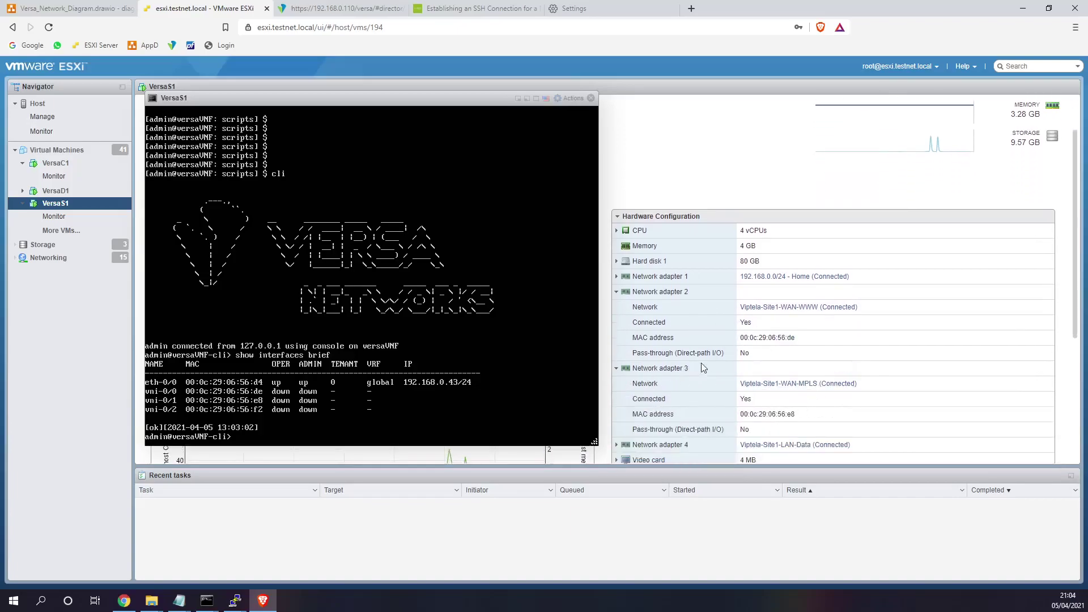
scroll(731, 365, down, 1)
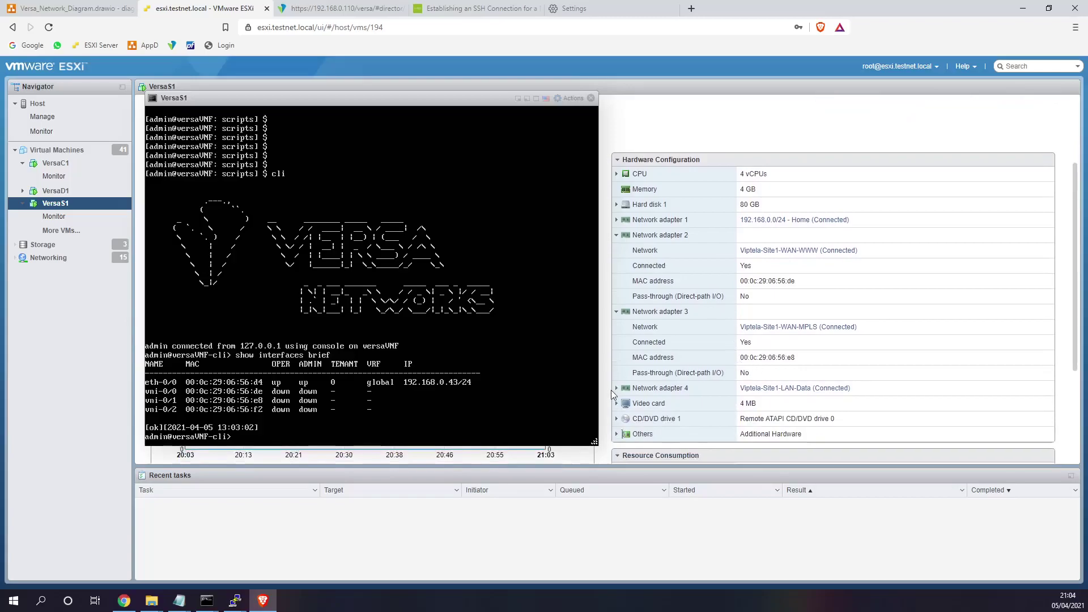
click(615, 388)
drag(796, 434, 784, 435)
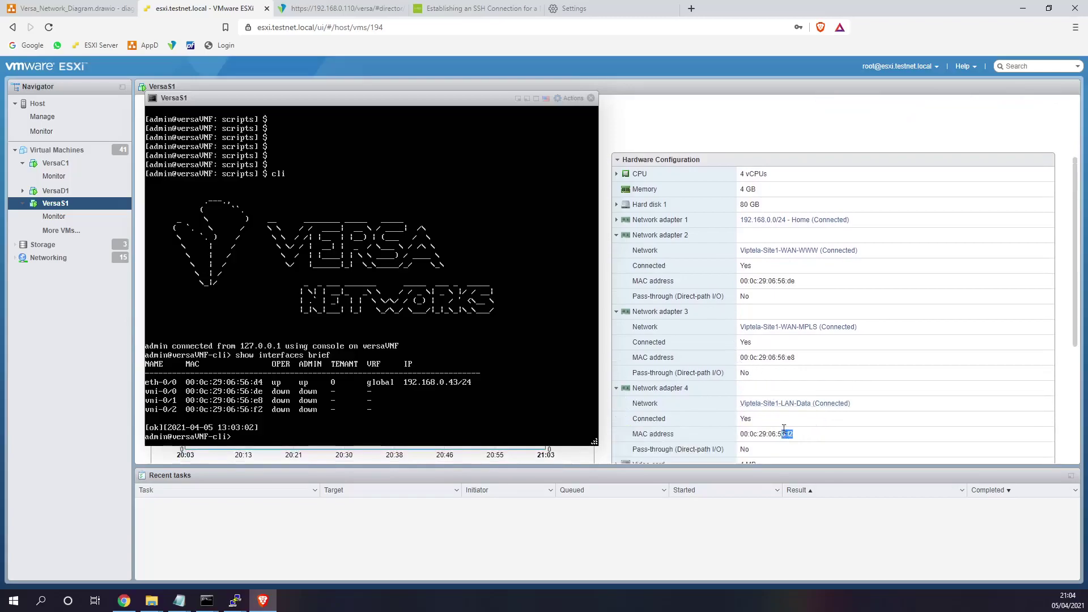
- Set the two WAN network names to Internet and MPLS
click(349, 11)
click(405, 317)
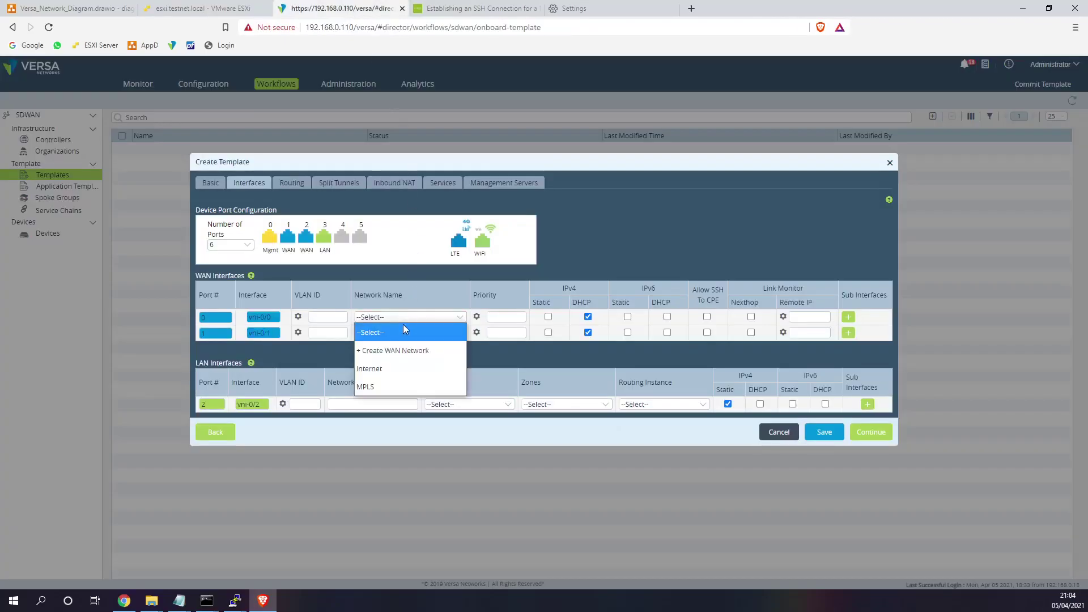
click(386, 369)
click(389, 333)
click(380, 401)
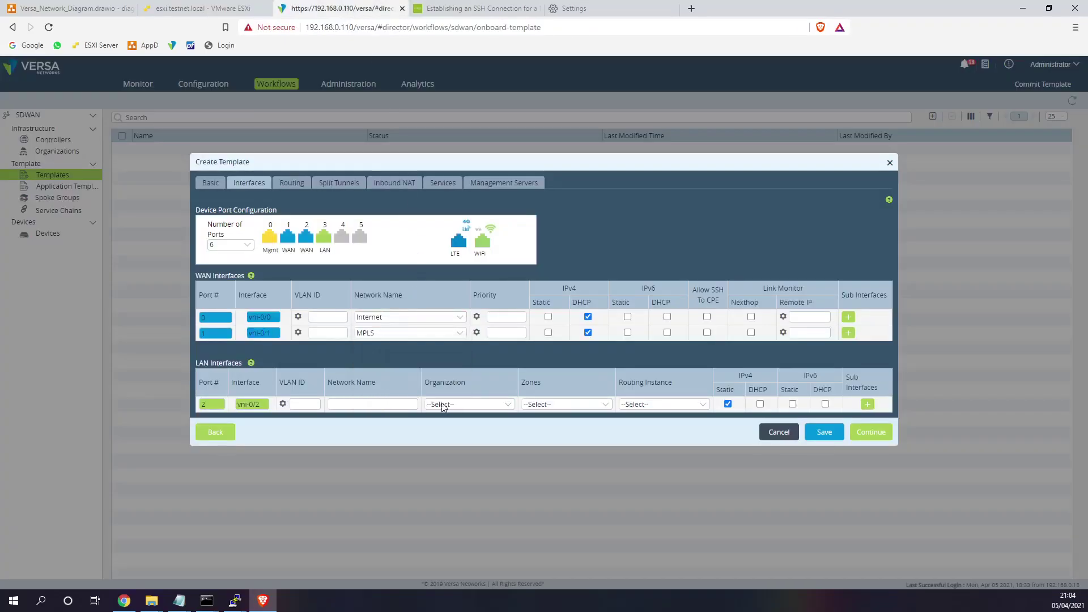
- Name the LAN network Data under Customer1 and make the Internet link static IPv4
click(457, 404)
click(354, 404)
click(462, 405)
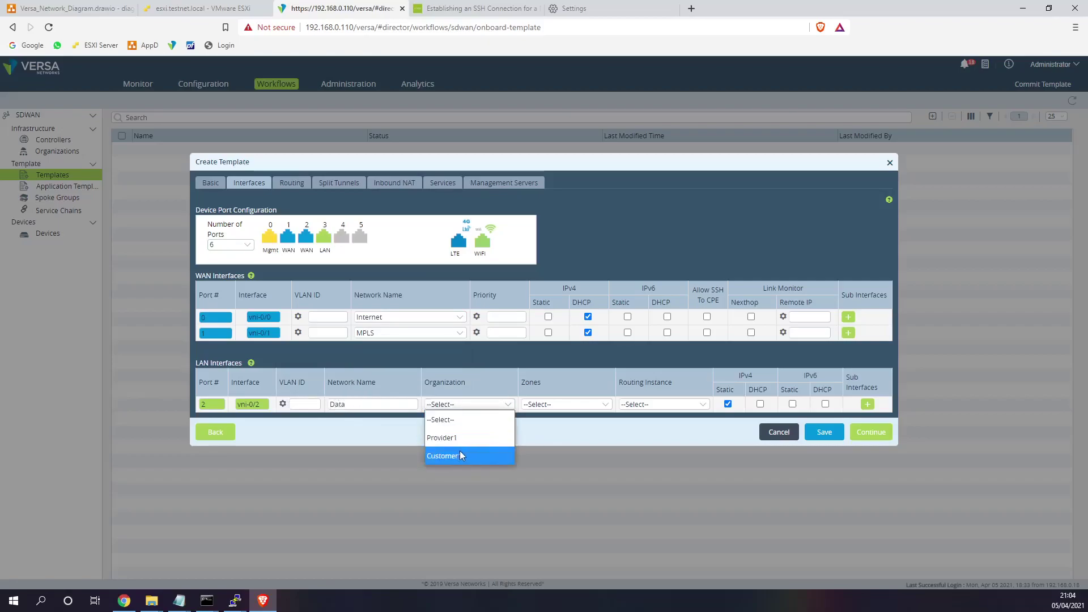
click(461, 457)
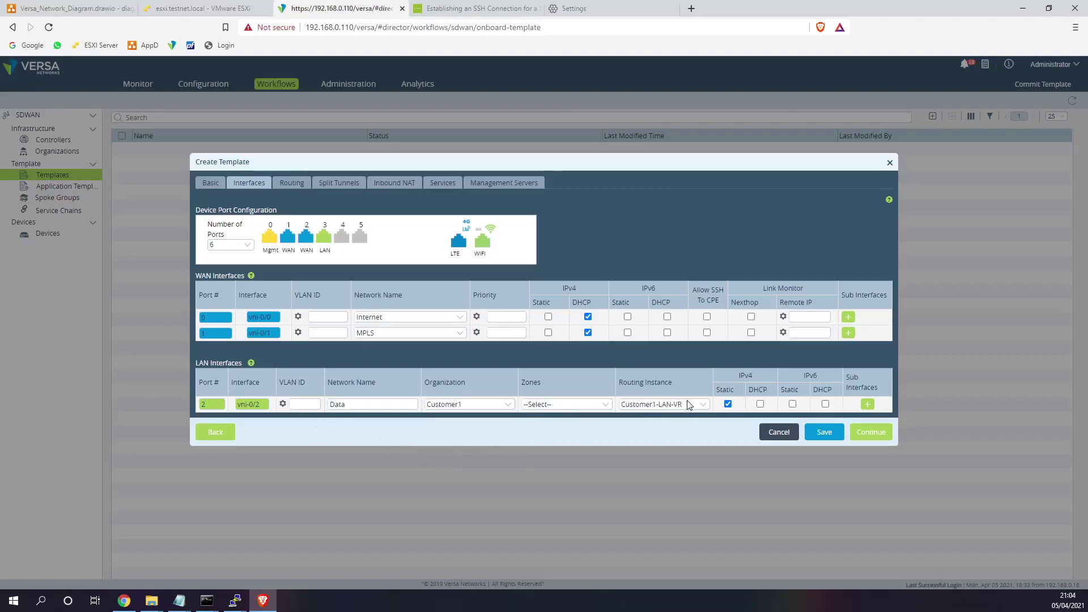
click(549, 317)
click(291, 182)
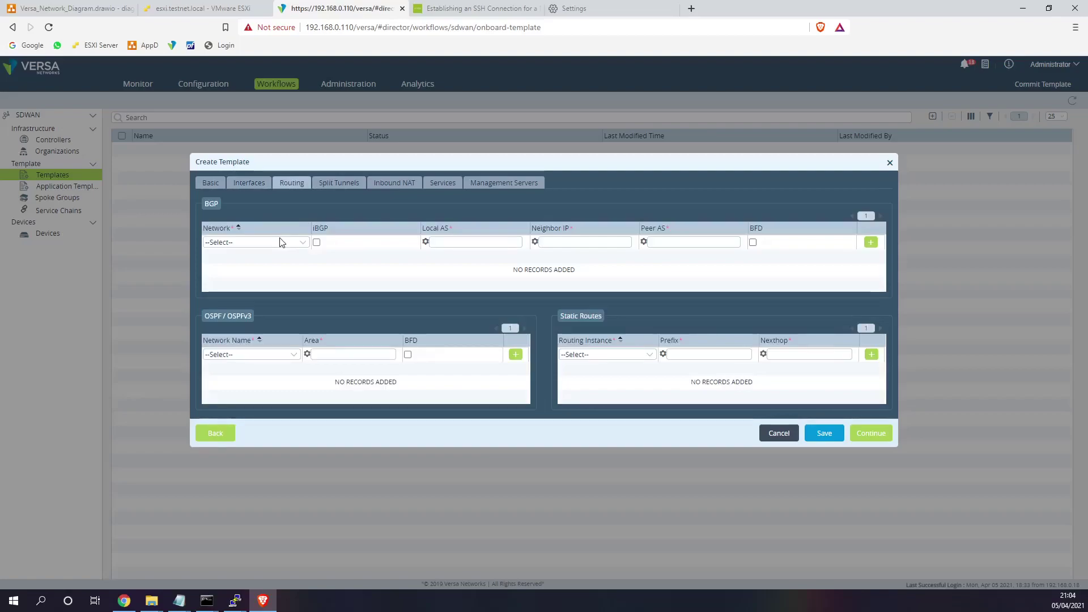
- Add a split tunnel for VRF Customer1-LAN-VR over Internet with DIA enabled
click(339, 182)
click(396, 229)
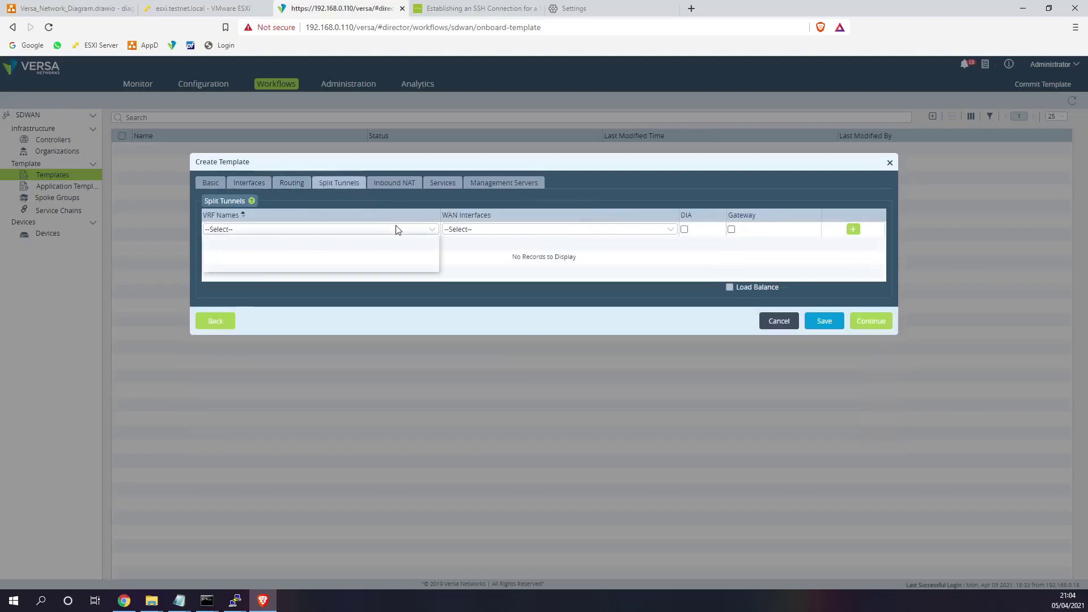
click(363, 262)
click(490, 229)
click(456, 262)
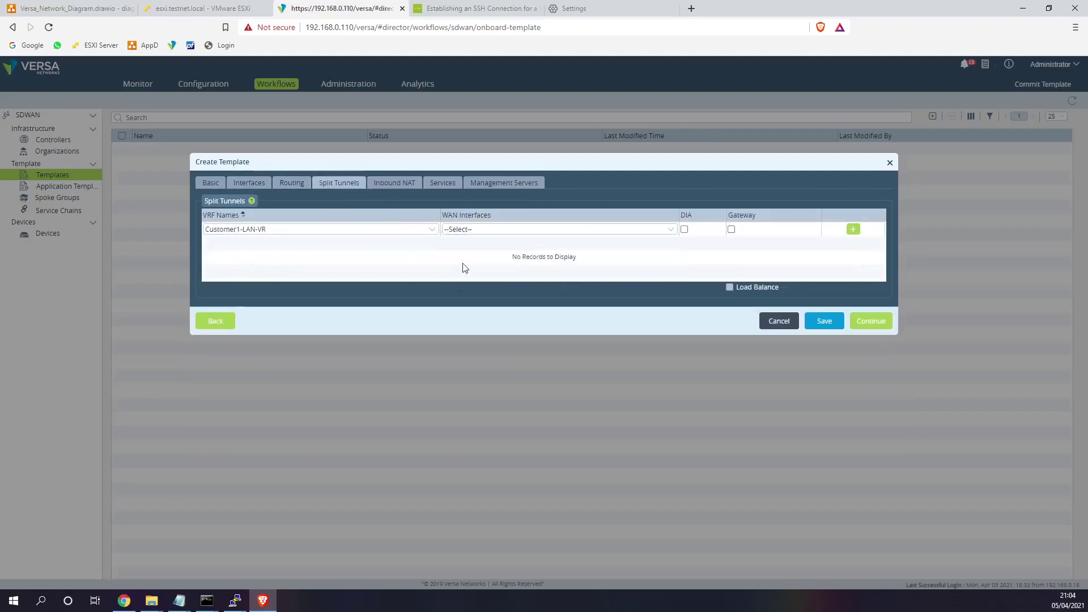
click(684, 229)
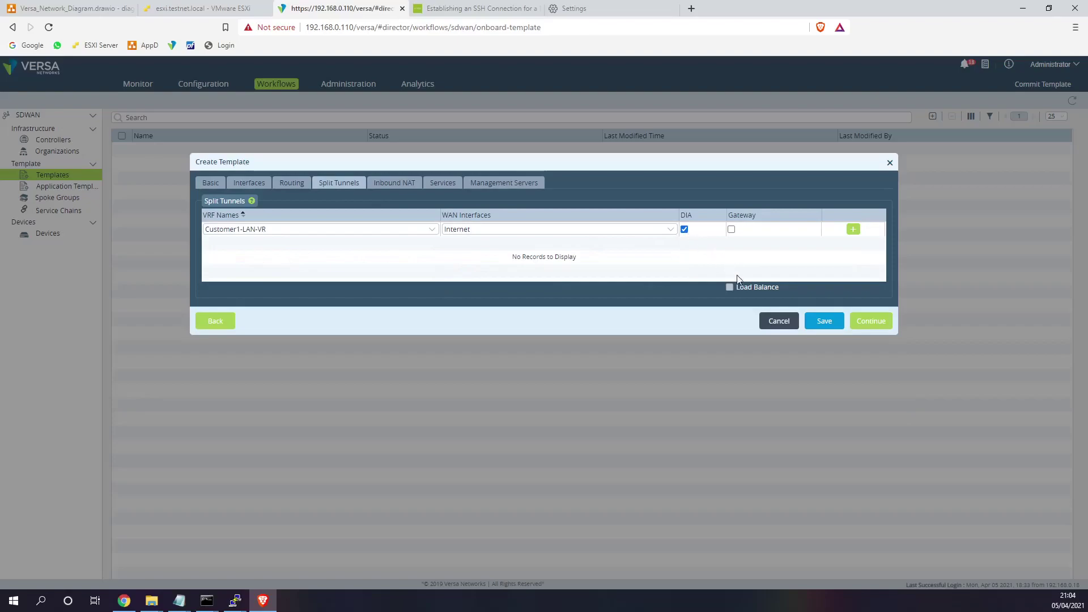
click(853, 229)
- Set Customer1's service security level to NGFW and create the template
click(413, 190)
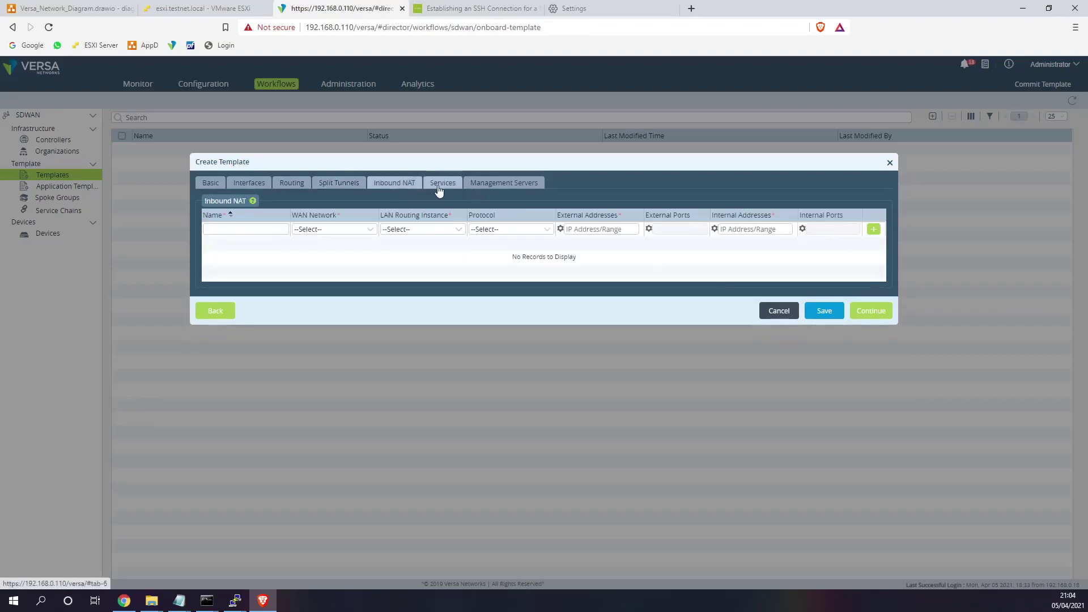
click(440, 188)
click(278, 229)
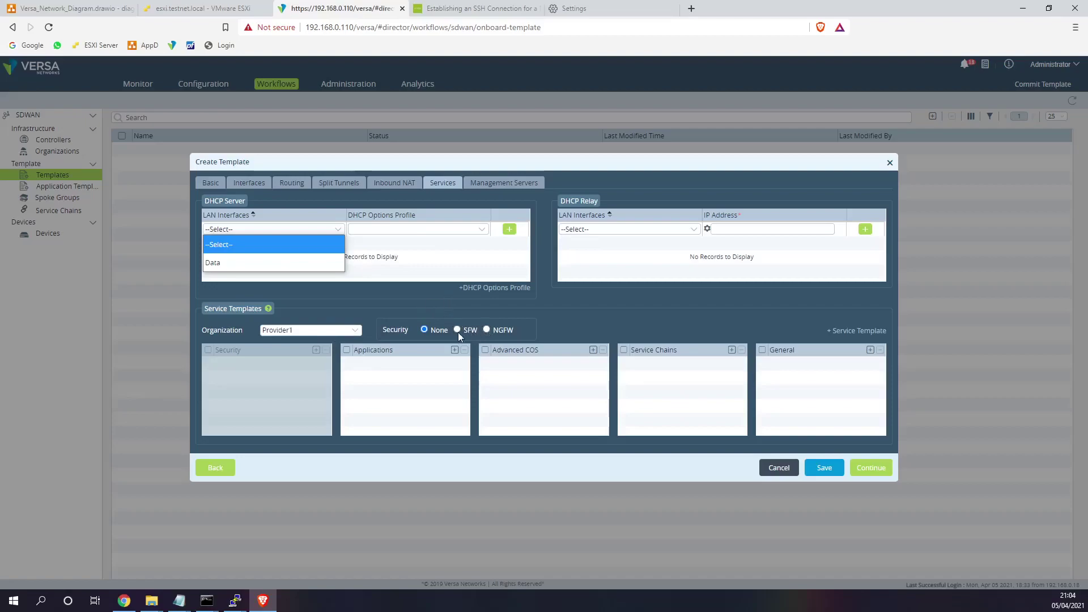
click(352, 330)
click(294, 363)
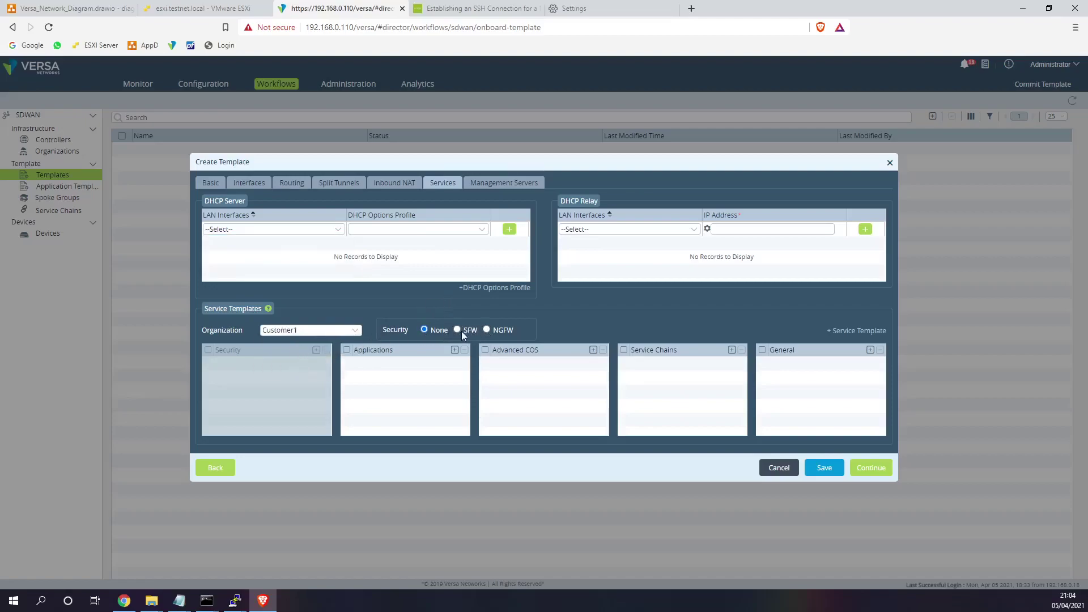
click(486, 330)
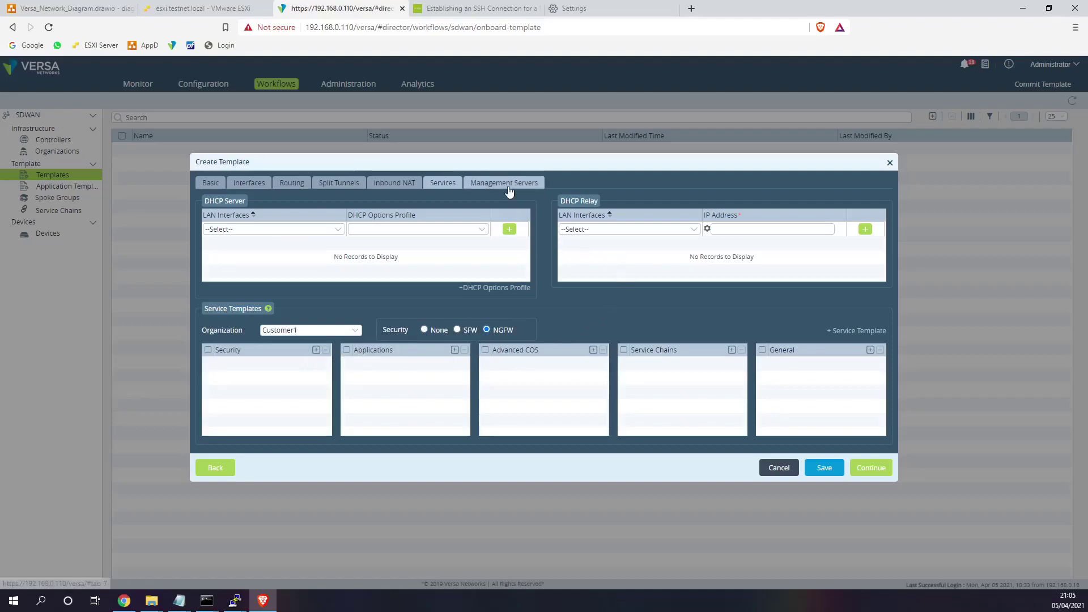
click(873, 471)
click(872, 367)
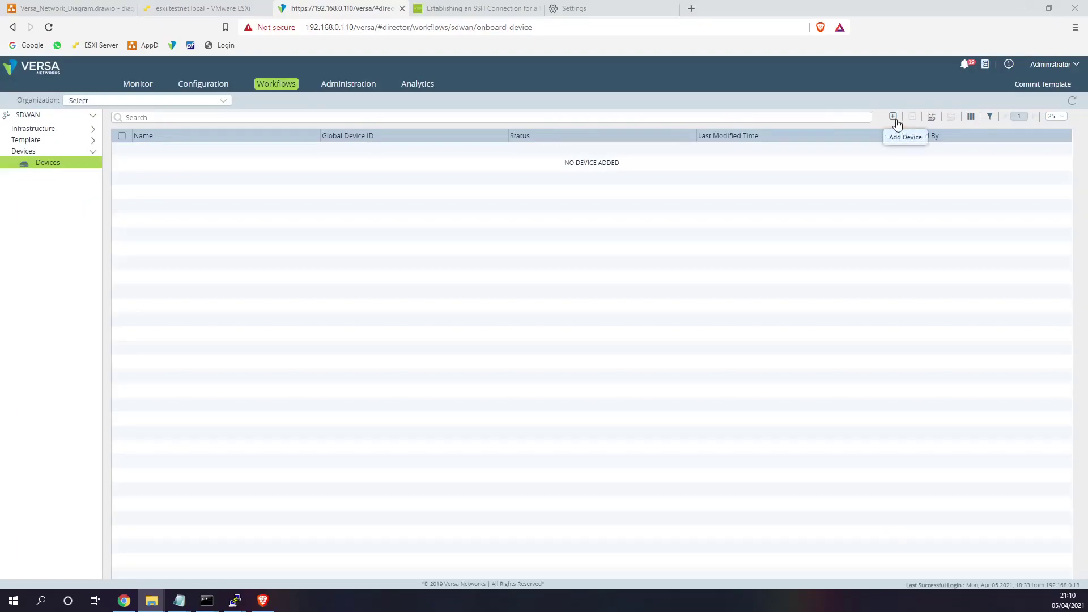
- Add device Site1 with serial SN100 in organization Customer1
click(893, 117)
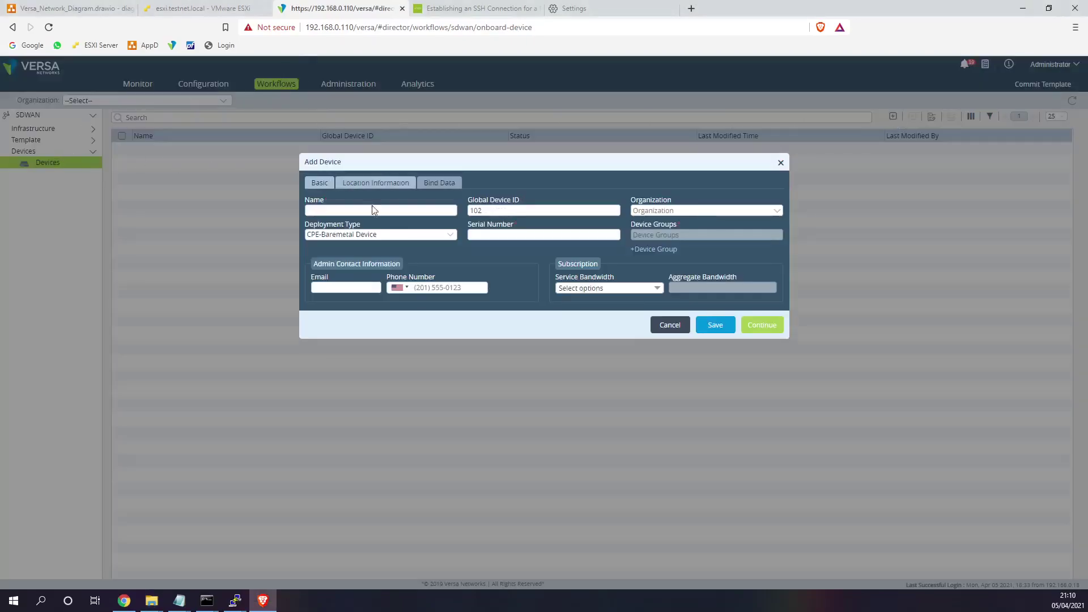
click(375, 211)
text(Site1)
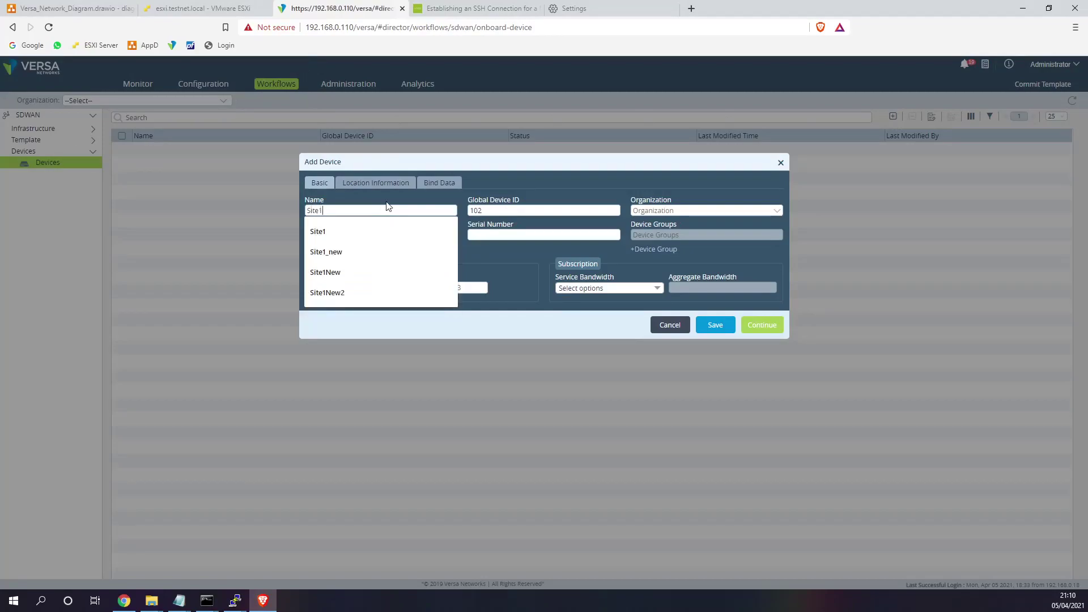
click(567, 234)
click(518, 251)
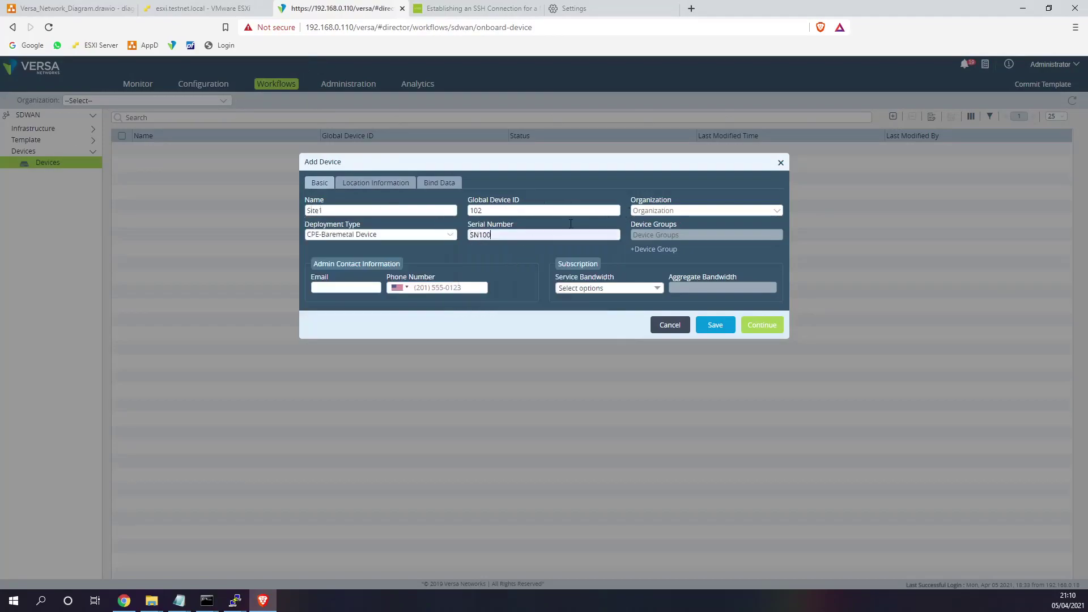
click(664, 211)
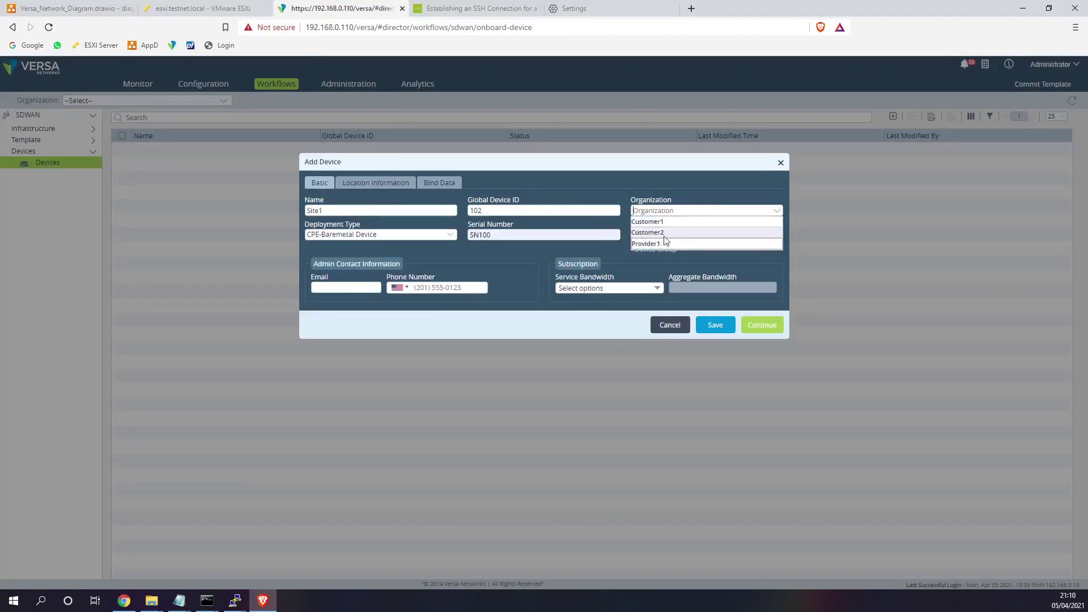
click(669, 222)
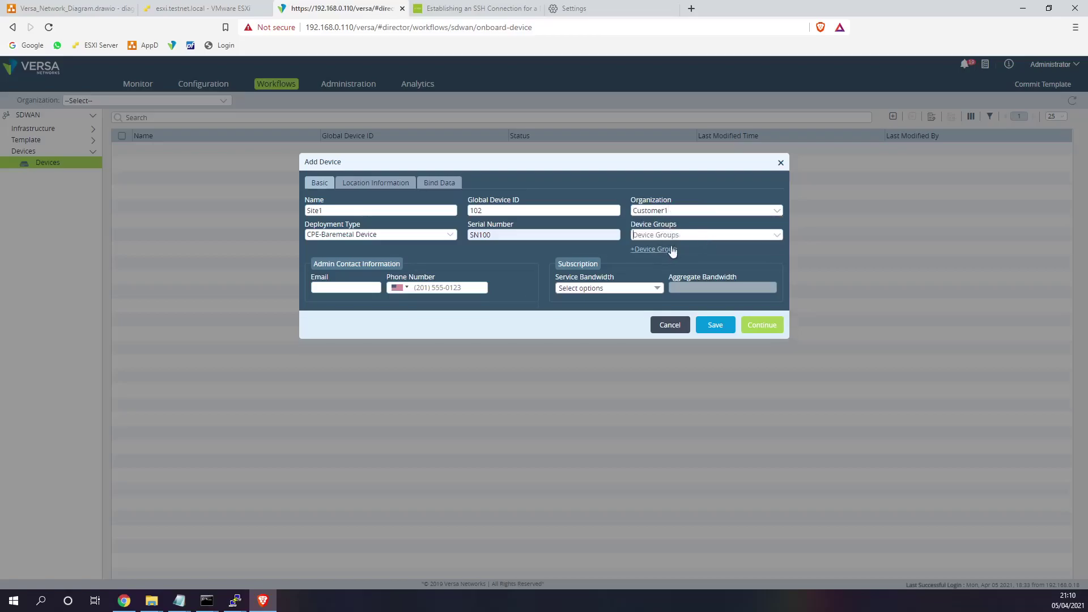
- Create device group DG_Customer1 with post-staging template Customer1_WWW_MPLS_Data
click(669, 251)
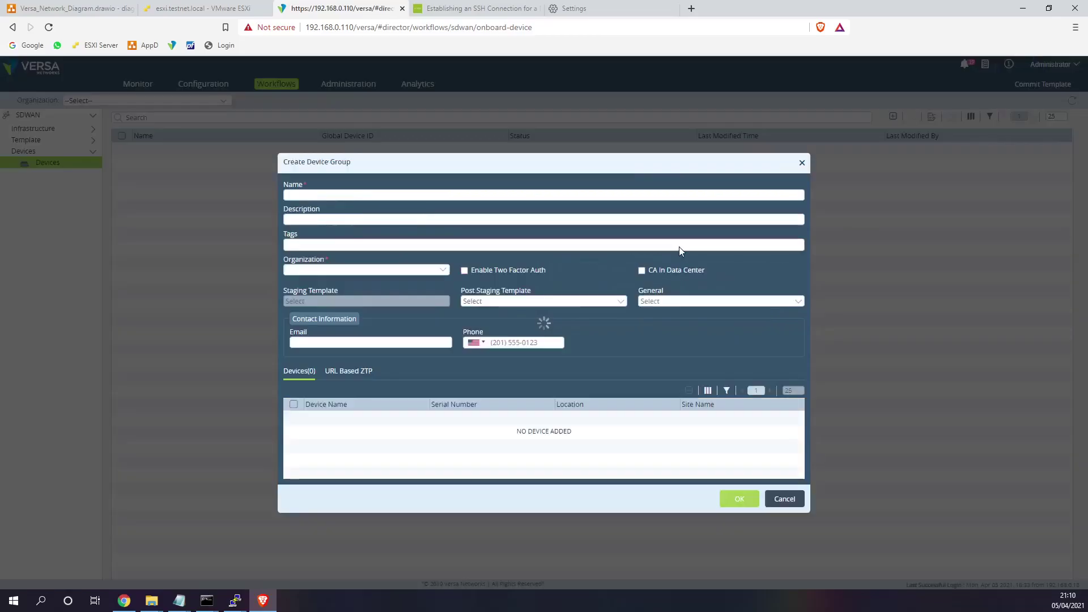
click(381, 193)
text(DG_Cistomer1)
key(BackSpace)
text(u)
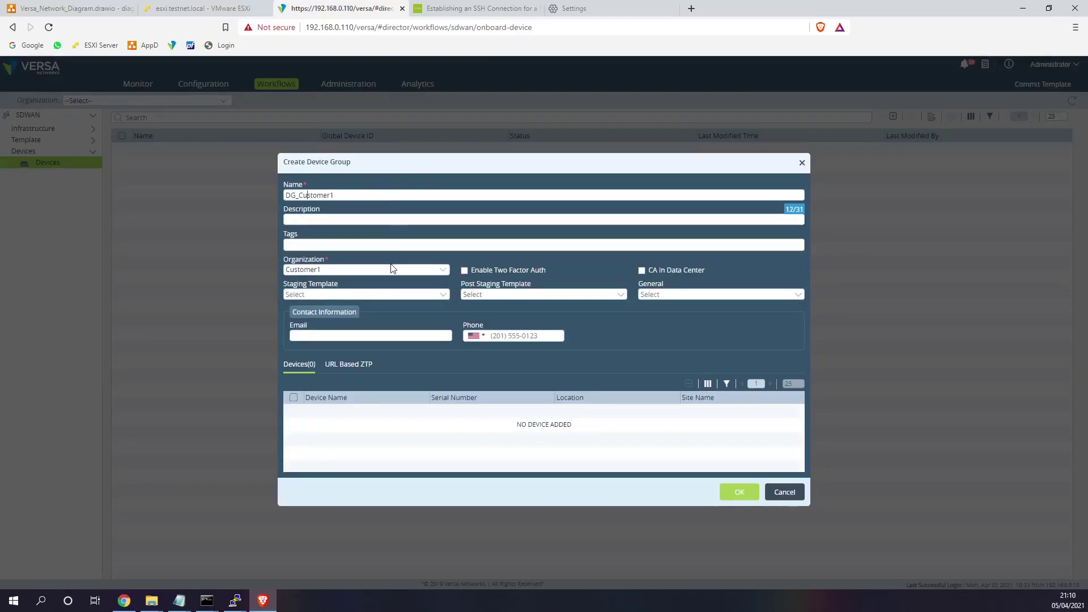
click(491, 294)
click(522, 303)
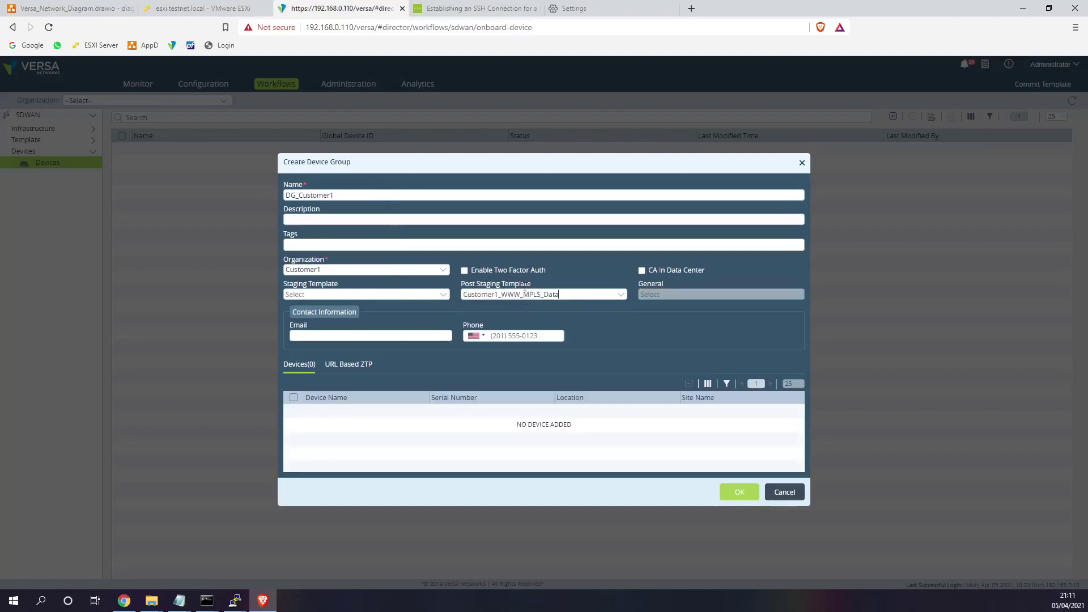
click(740, 491)
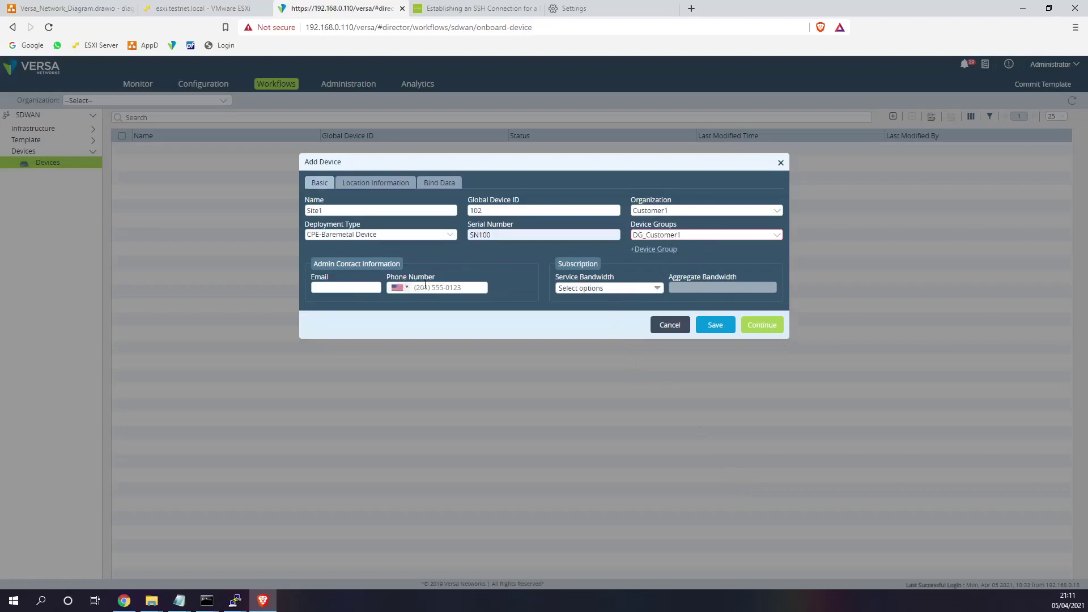
- Set Site1's location country to UK, fetch its coordinates, and move to Bind Data
click(377, 183)
click(577, 252)
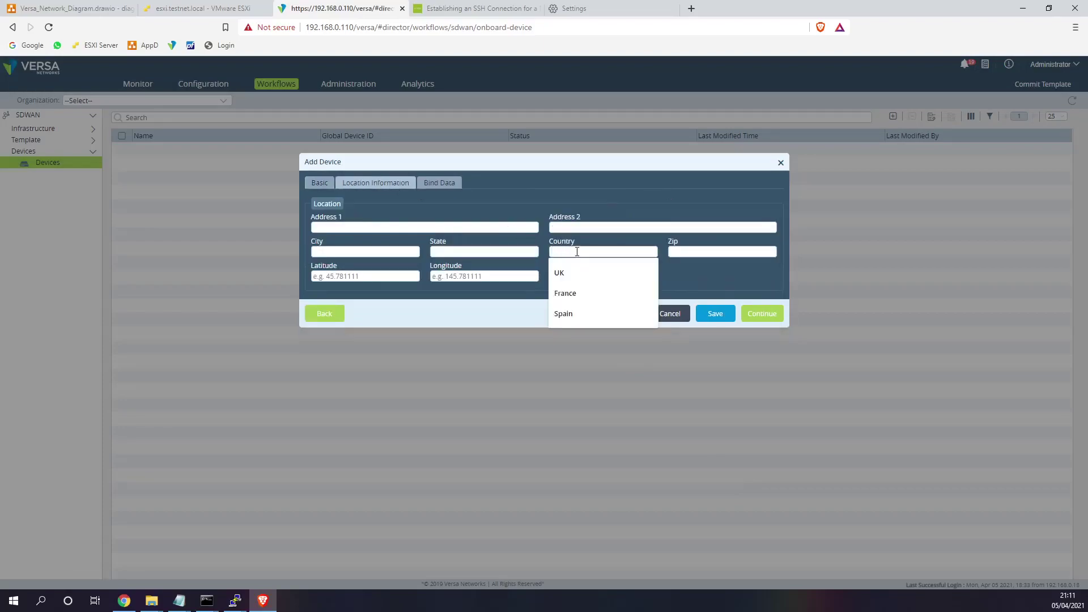
text(UK)
click(606, 275)
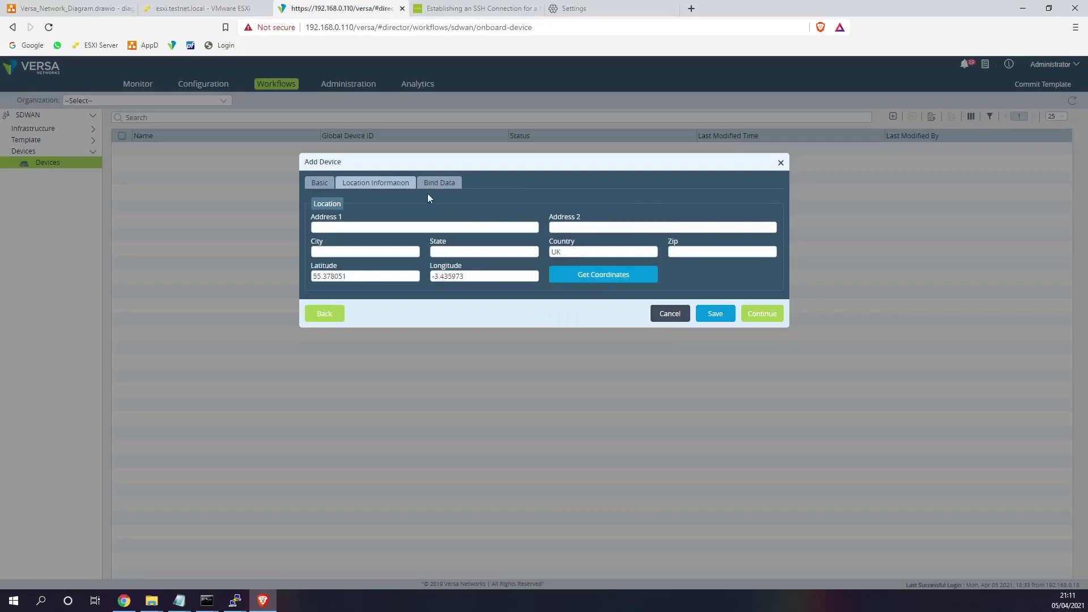
click(433, 189)
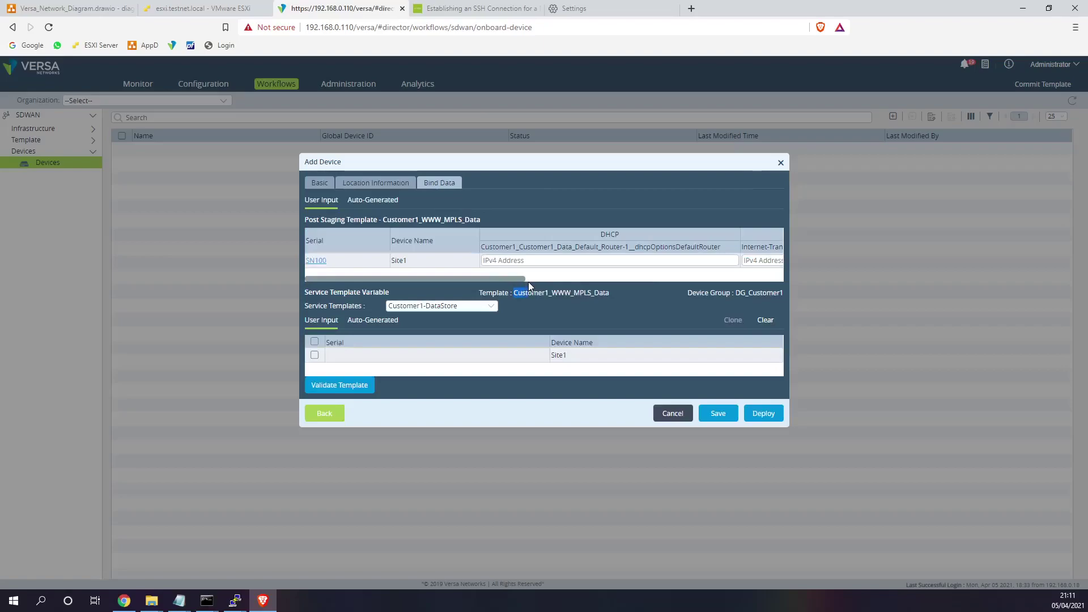
- Fill Site1's DHCP default router, Internet gateway 172.30.1.1 and MPLS gateway 172.31.1.1
mouse_move(526, 280)
mouse_down()
mouse_move(748, 282)
mouse_move(524, 282)
mouse_up()
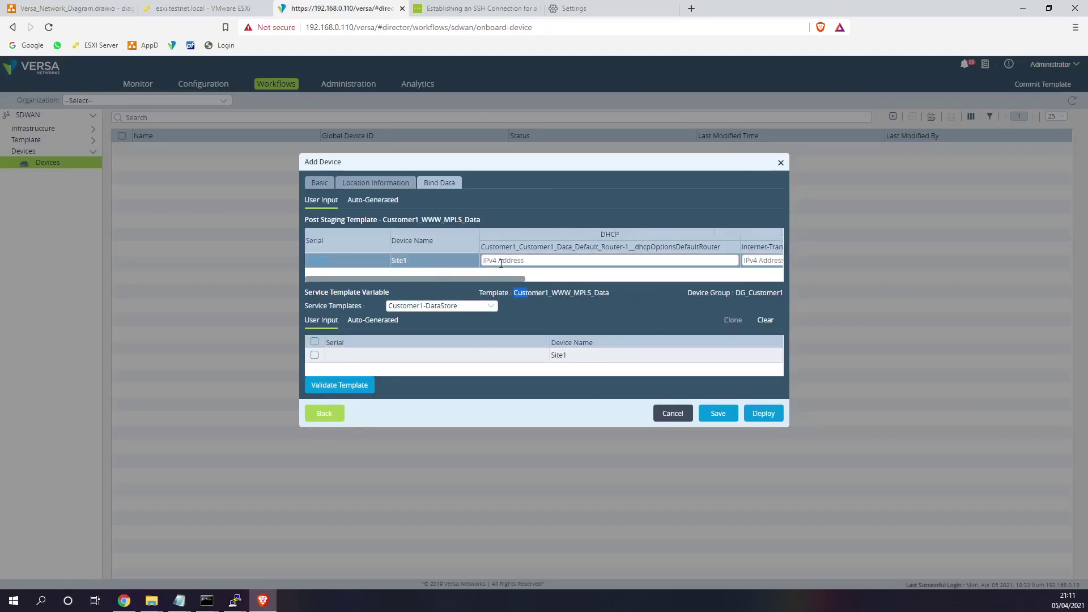
click(524, 260)
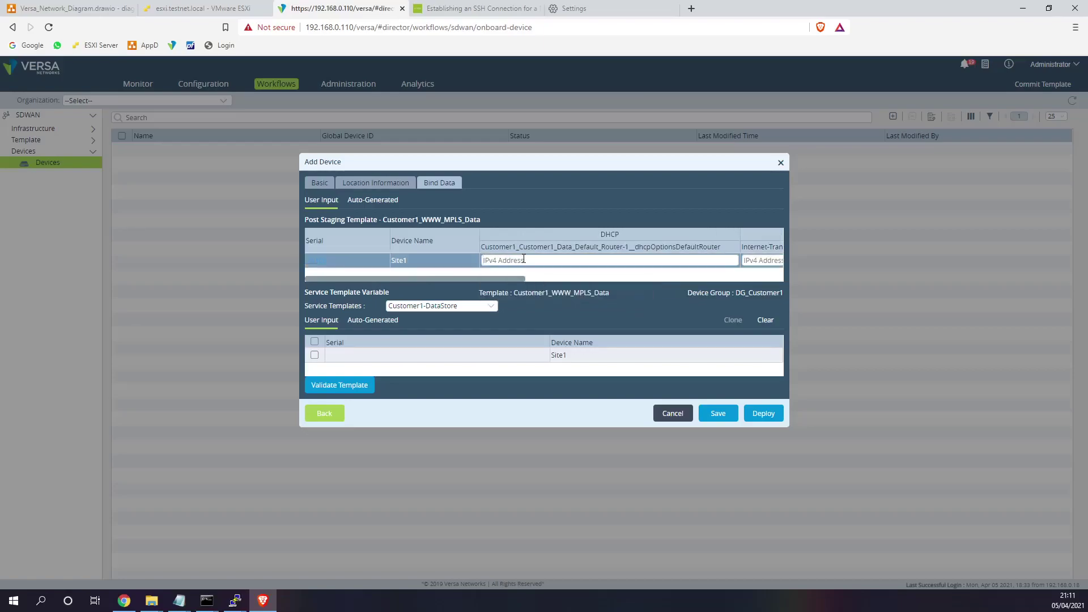
text(172.16.1.1/24)
drag(505, 279, 600, 283)
click(508, 261)
key(BackSpace)
click(586, 261)
click(560, 281)
drag(562, 282, 636, 284)
click(584, 261)
click(573, 281)
- Set the Data, Internet (172.30.1.3/24) and MPLS (172.31.1.3/24) interface addresses and deploy Site1
click(611, 262)
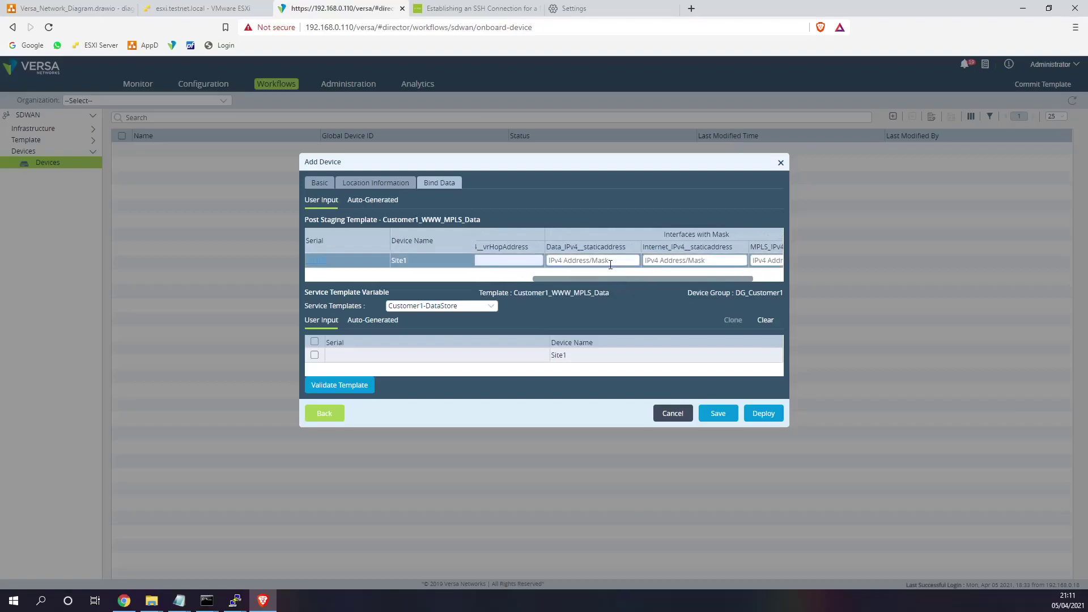
drag(594, 285, 635, 282)
click(631, 259)
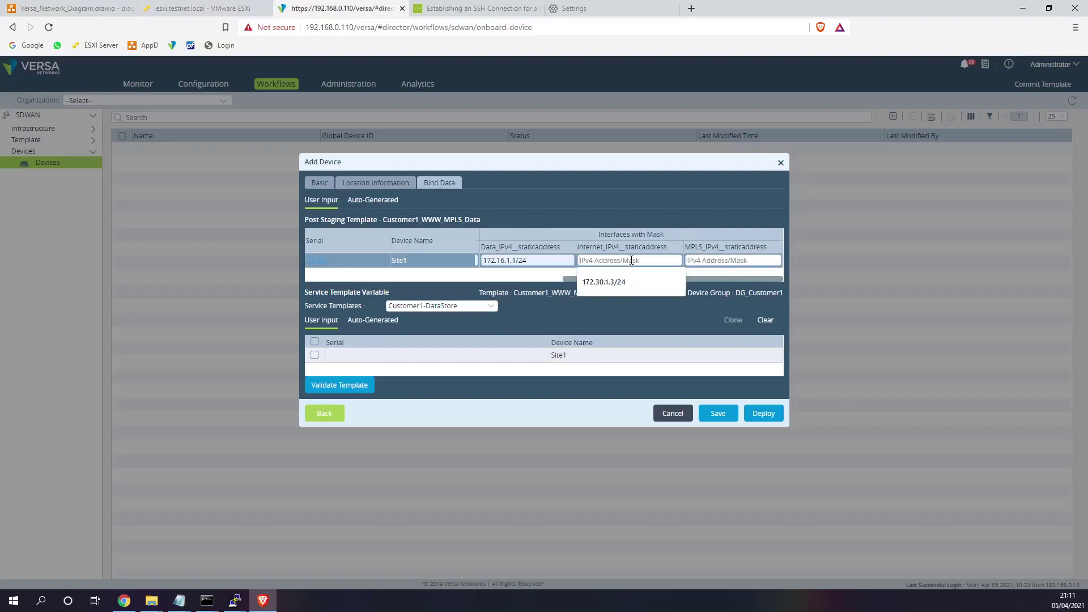
click(625, 281)
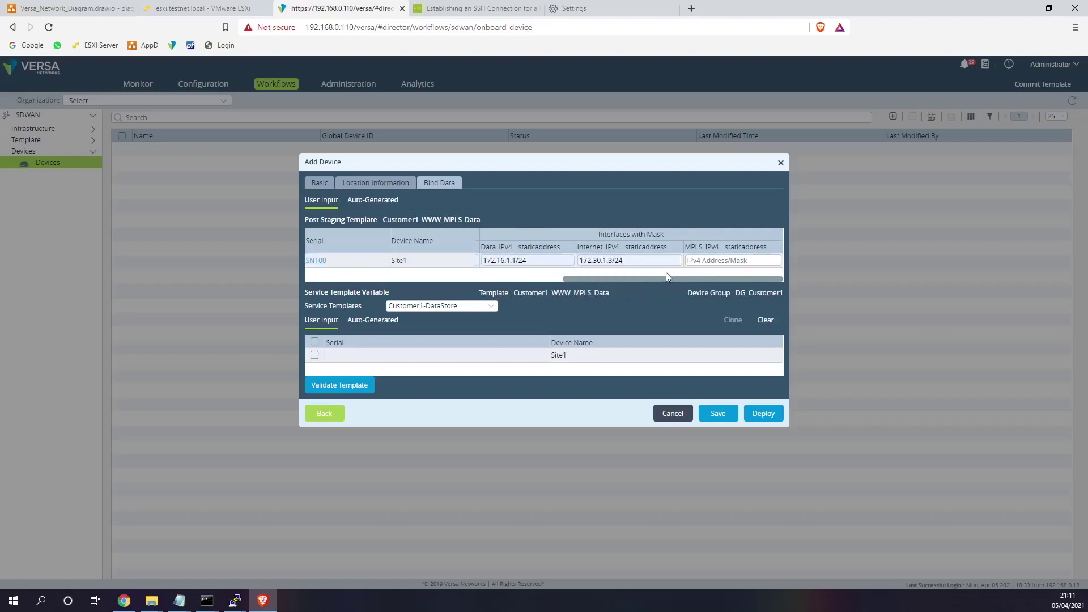
click(705, 262)
click(702, 283)
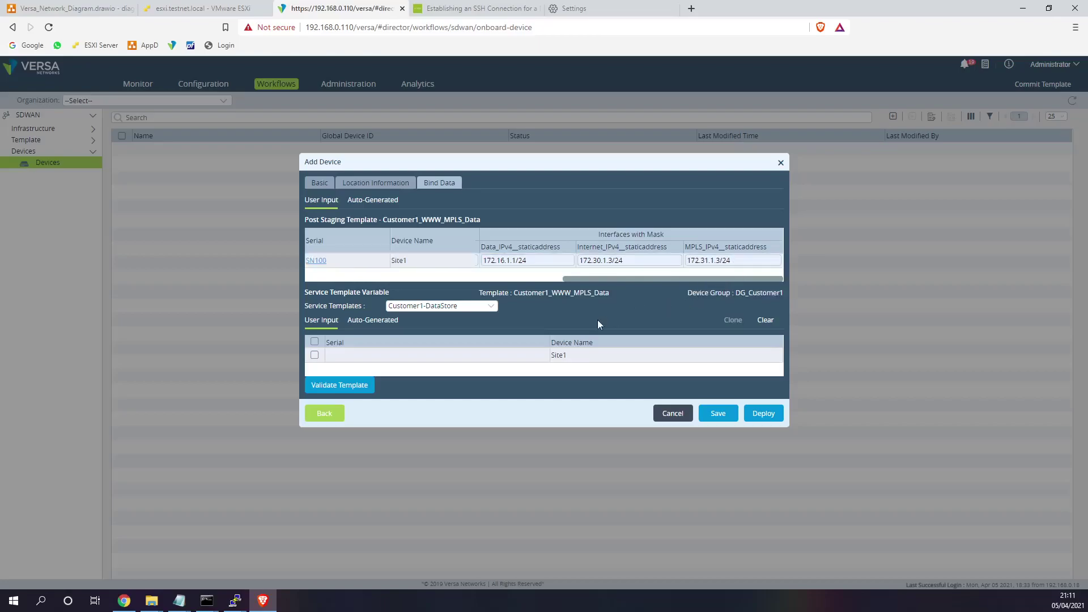
click(767, 414)
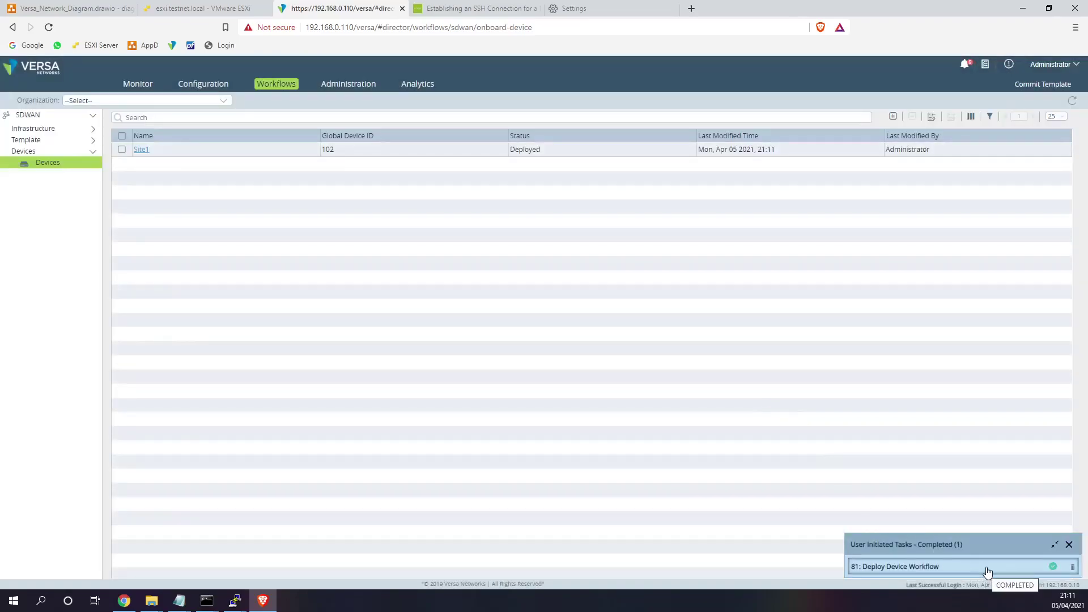
- Confirm Site1 (serial SN100) shows as shipped in Administration > Inventory > Hardware, then return to ESXi
click(339, 86)
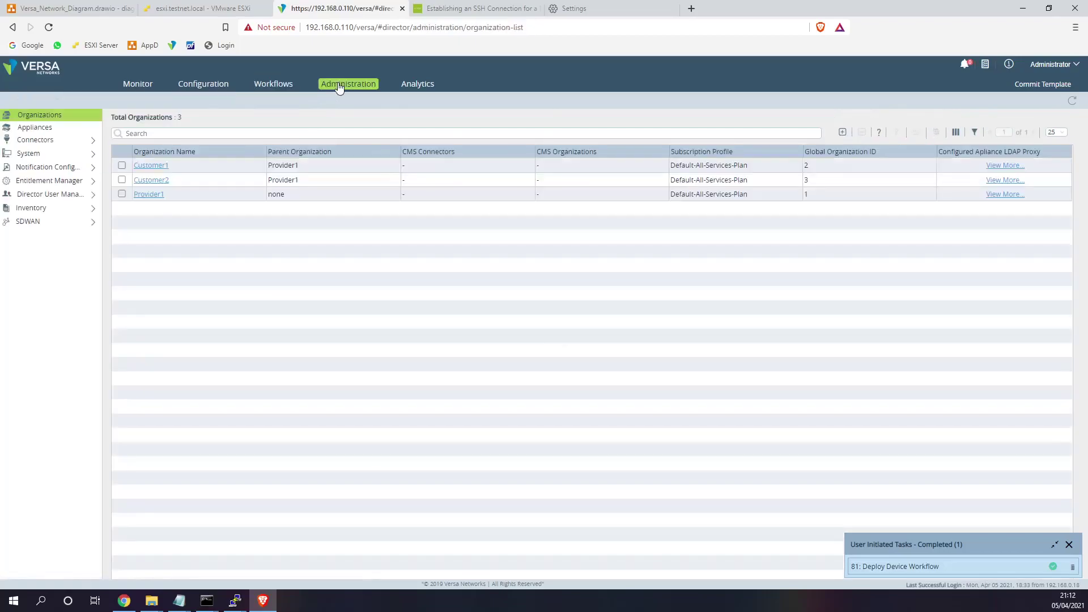
click(34, 208)
click(47, 235)
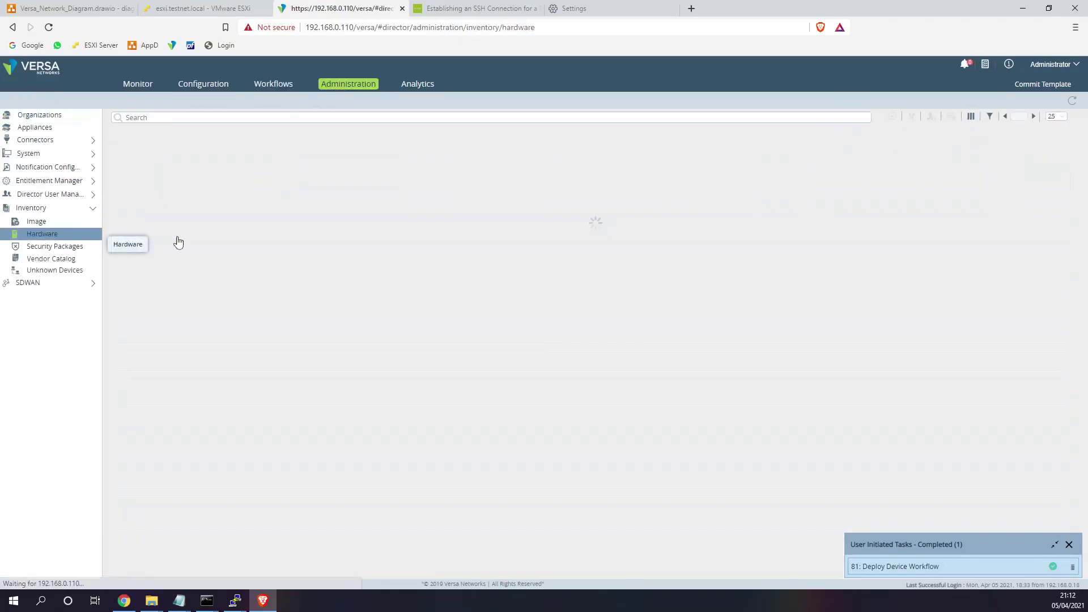
drag(1047, 164, 1018, 173)
click(1016, 168)
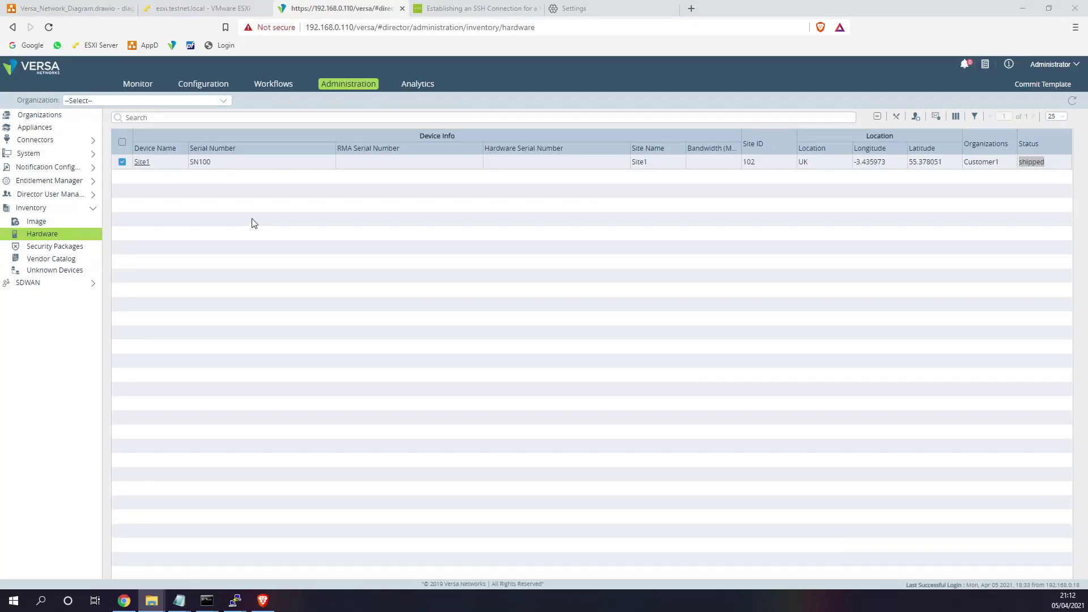
click(215, 9)
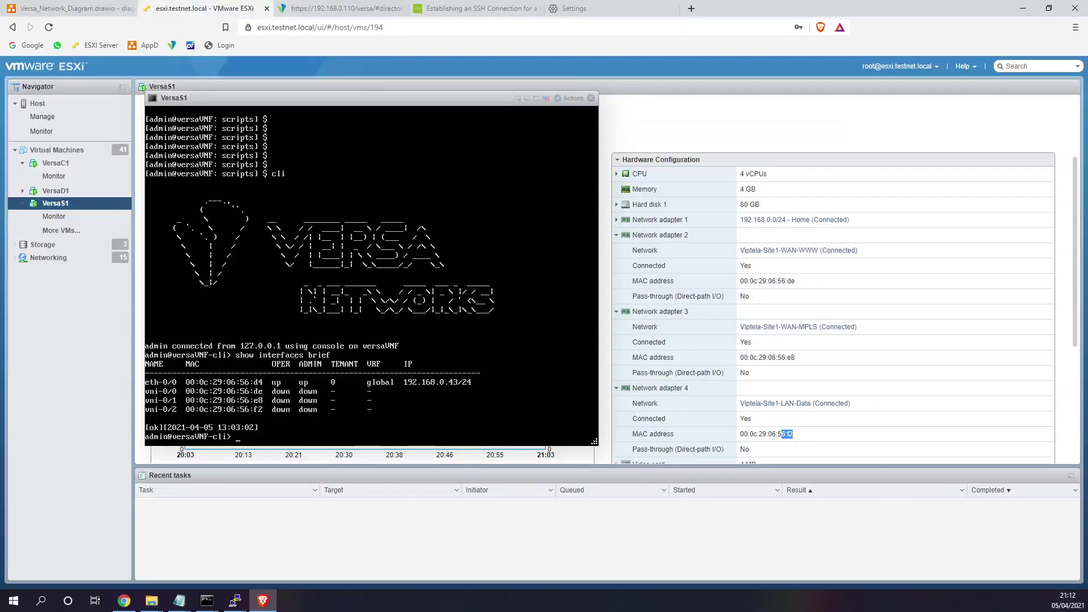
- Exit the Versa CLI on the VersaS1 console and bring up PuTTY for a new session
click(371, 317)
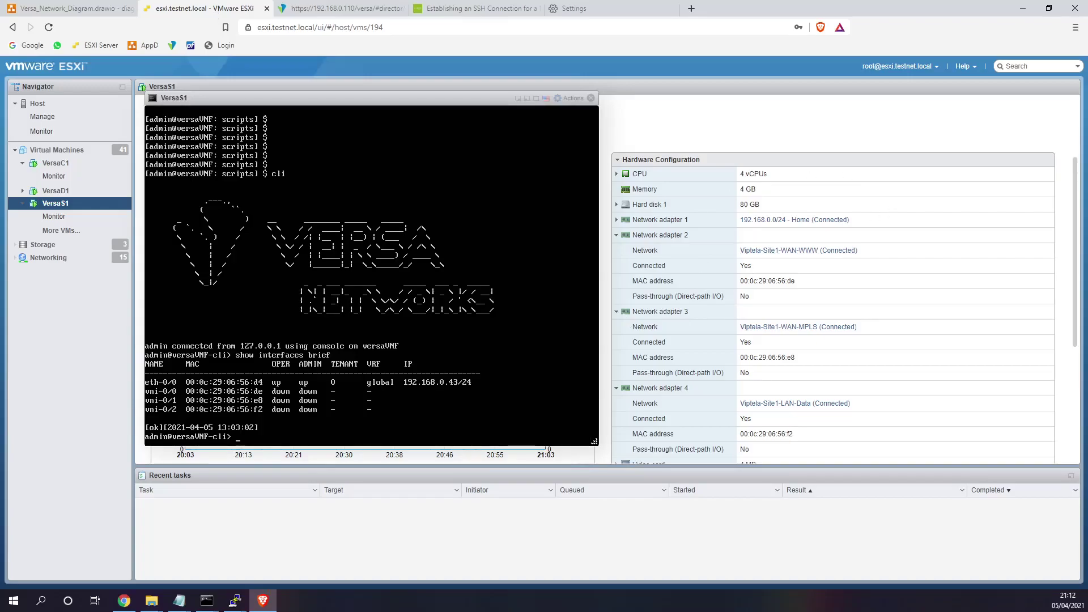
text(exit)
key(Return)
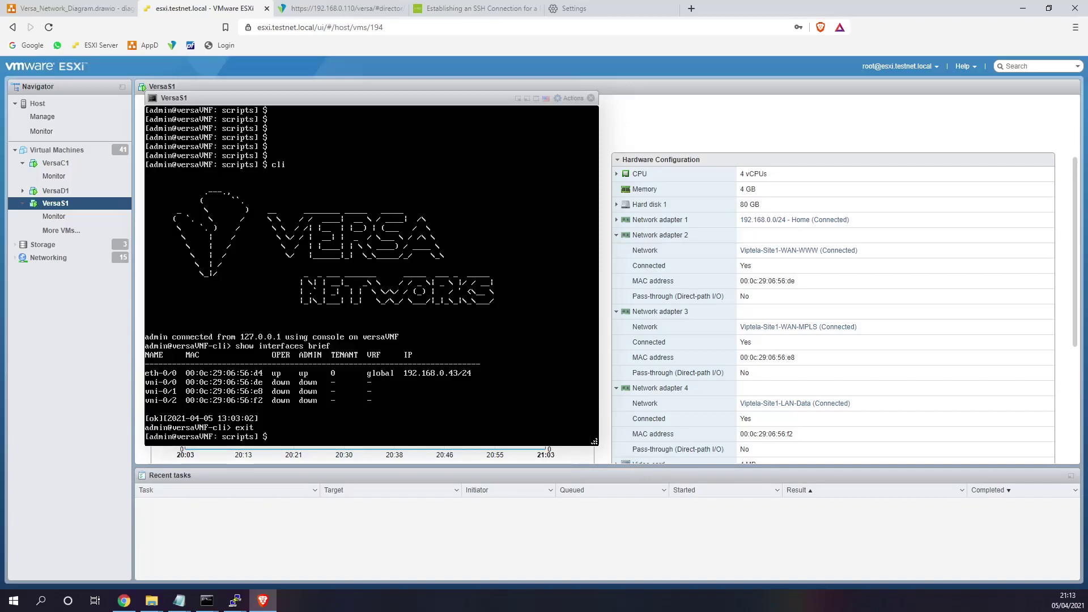
key(alt+Tab)
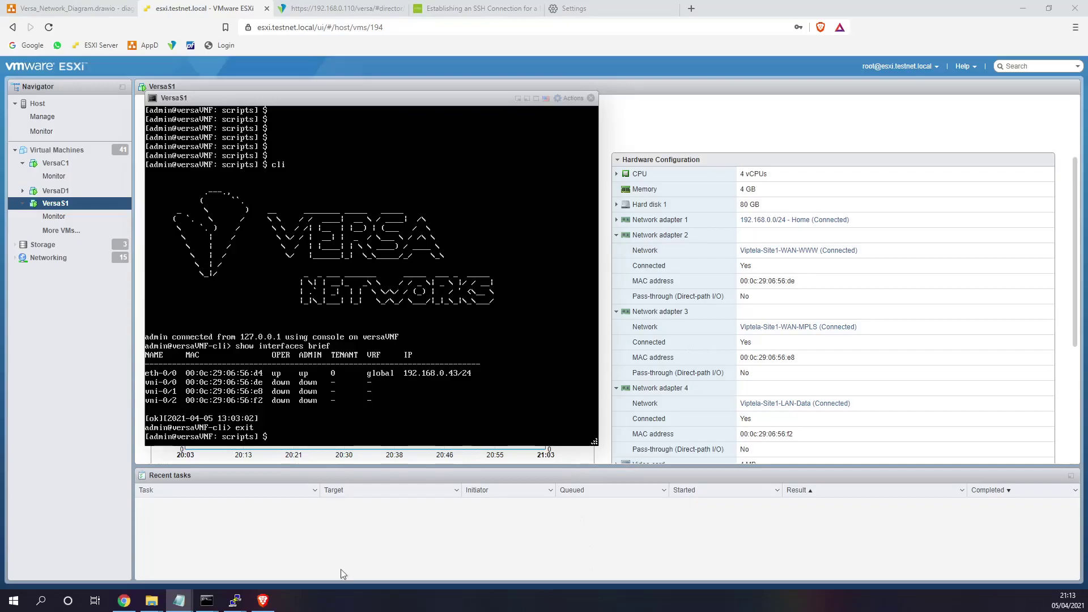
mouse_move(245, 606)
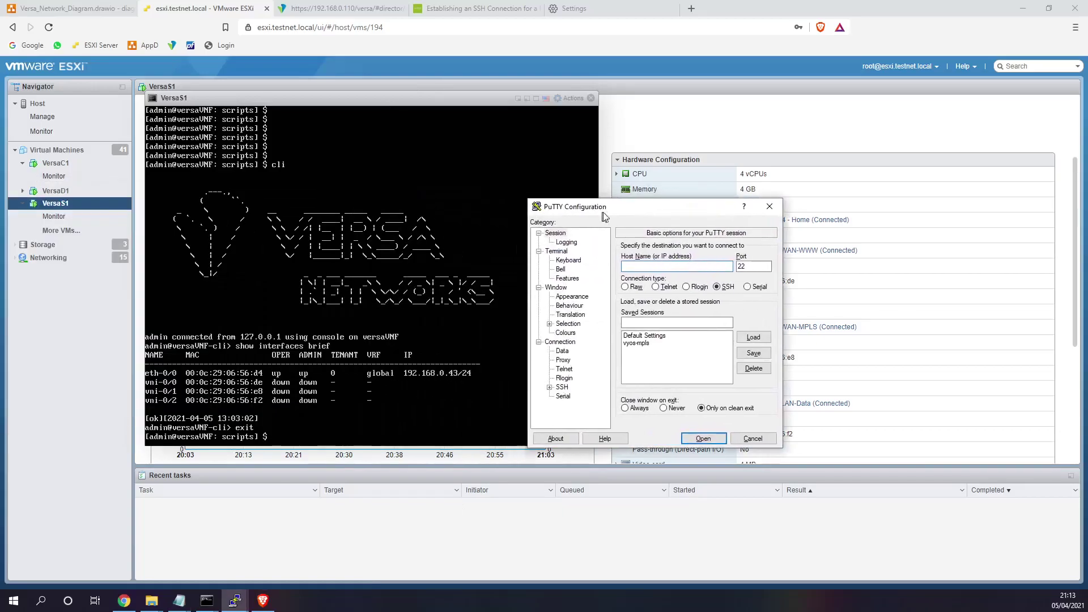
- Open an SSH session to 192.168.0.43 and place it beside the console
text(192.168.0.43)
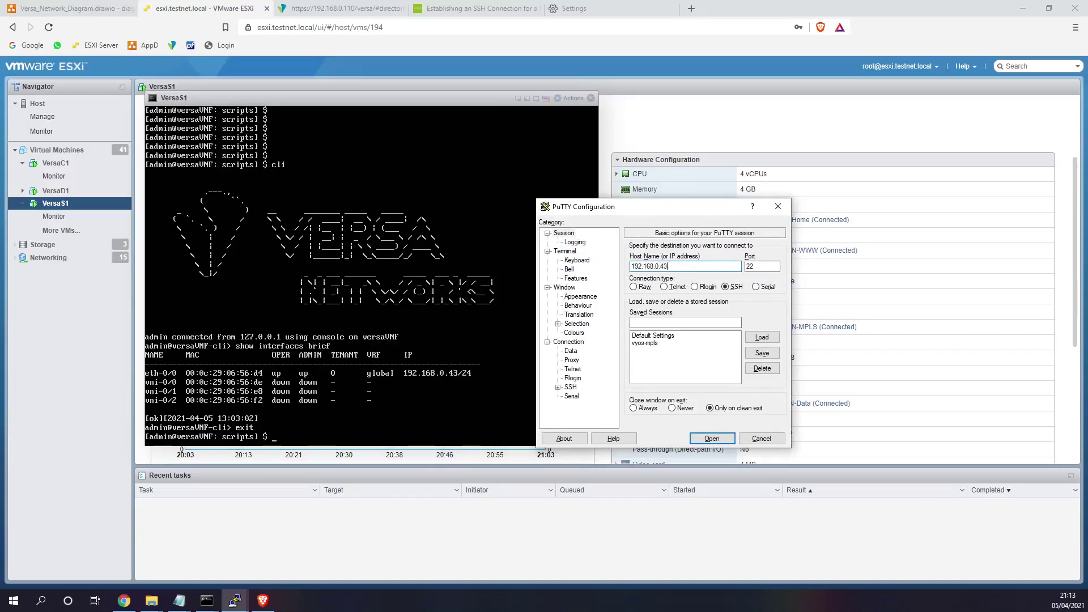
key(Return)
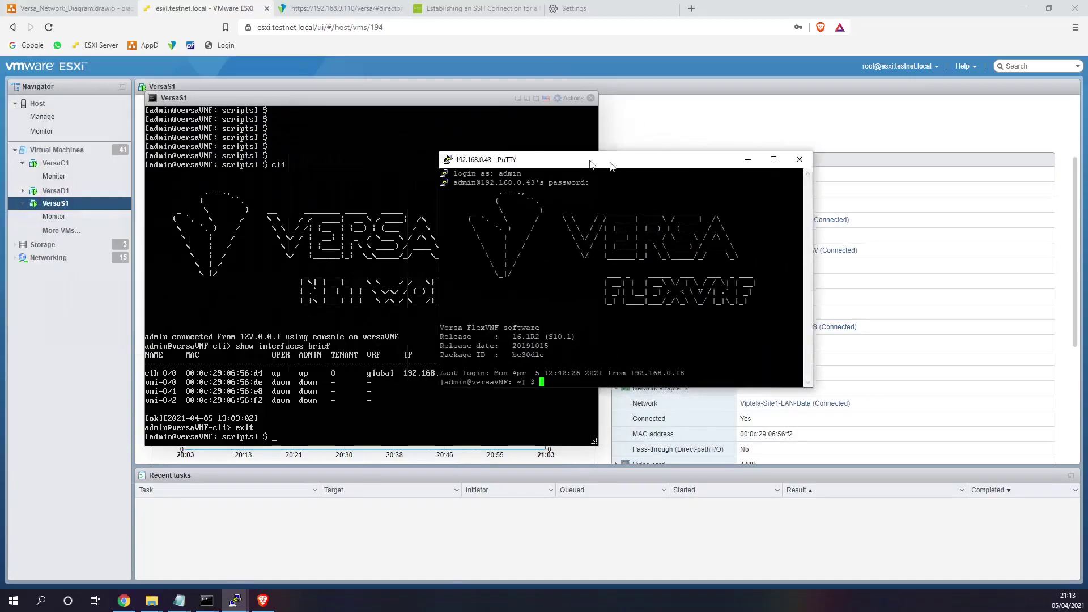
drag(591, 164, 767, 201)
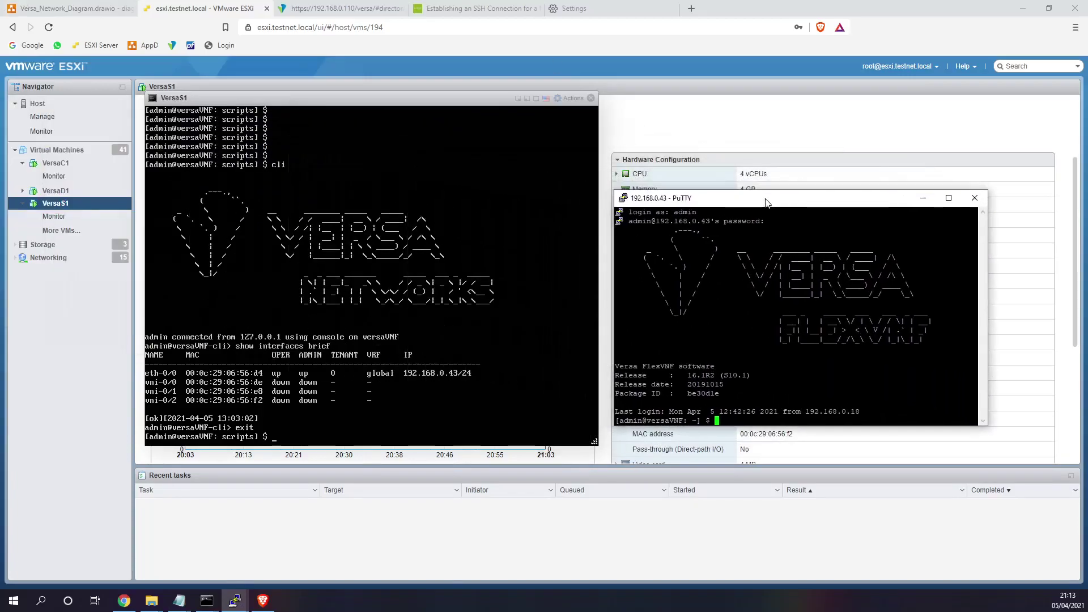
- Run show interfaces brief in the Versa CLI, then exit back to the shell
text(cli)
key(Return)
text(shp)
key(BackSpace)
text(ow int)
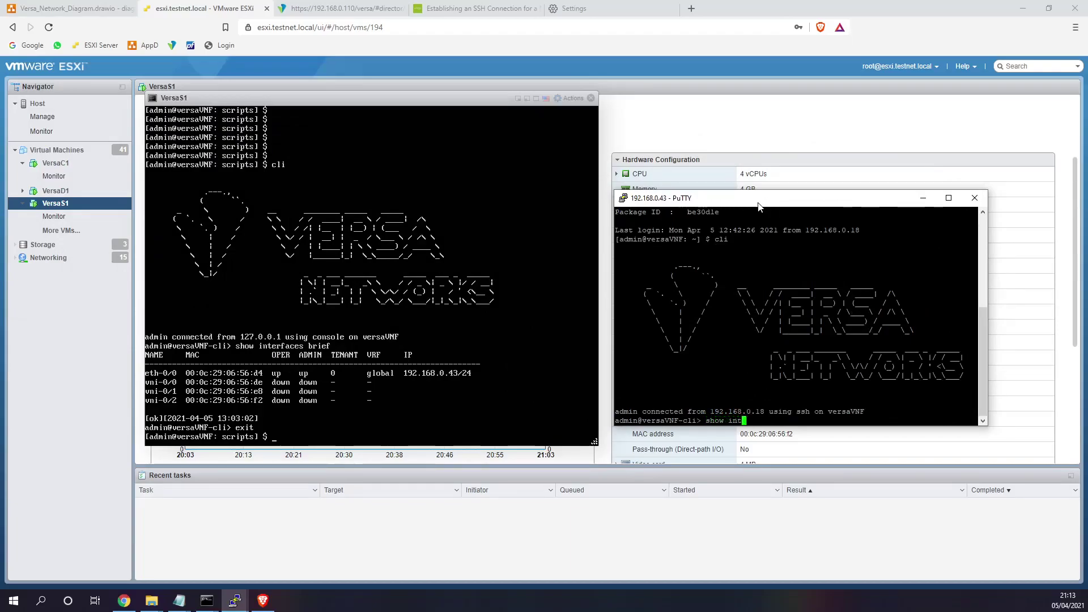
text(erfaces brief)
key(Return)
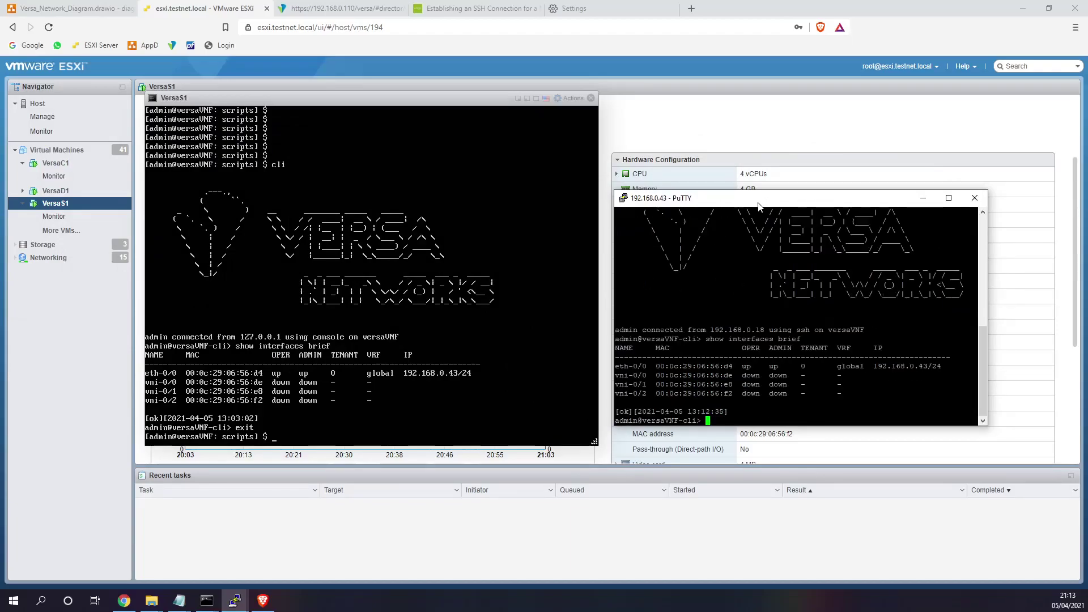
text(exit)
key(Return)
- Go up to the root directory and change into /opt/versa/scripts
text(cd ..)
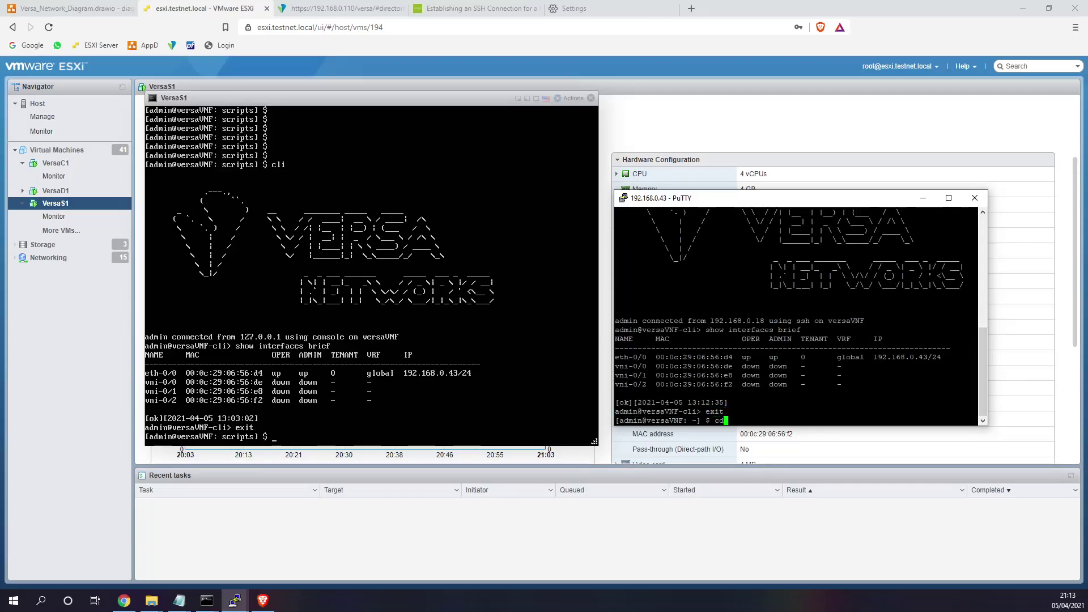
key(Return)
text(cd ..)
key(Return)
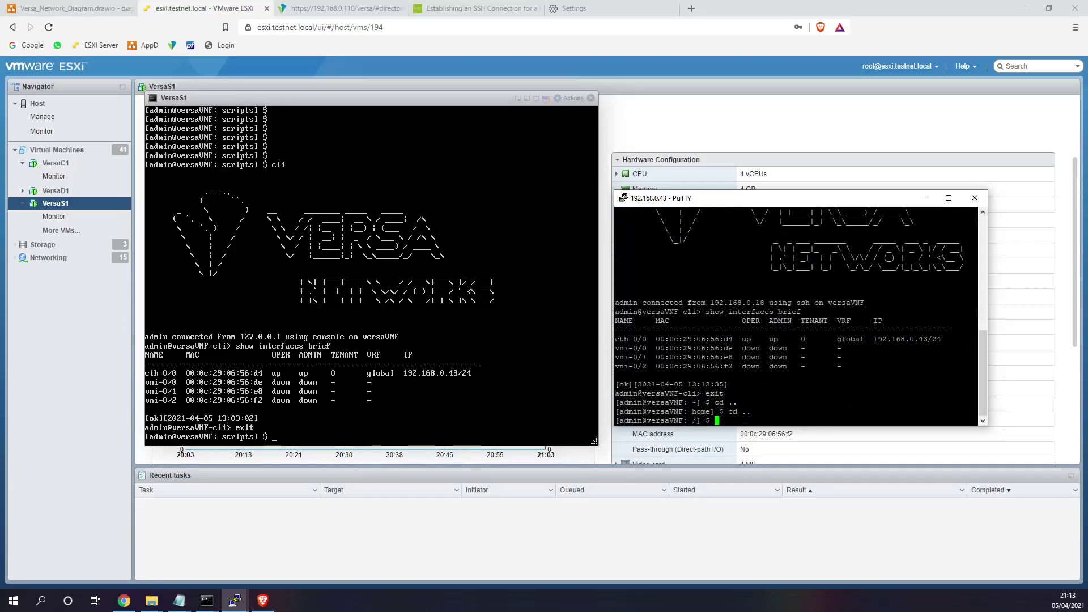
text(cd opt/versa/scripts)
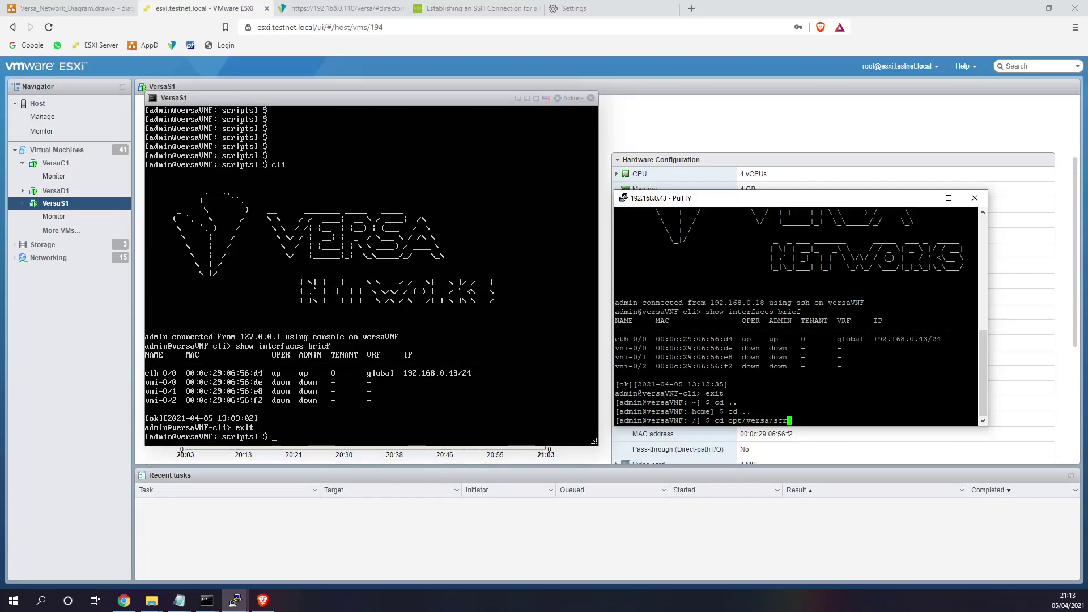
key(Return)
- List the scripts folder with ls and locate staging.py
text(ls)
key(Return)
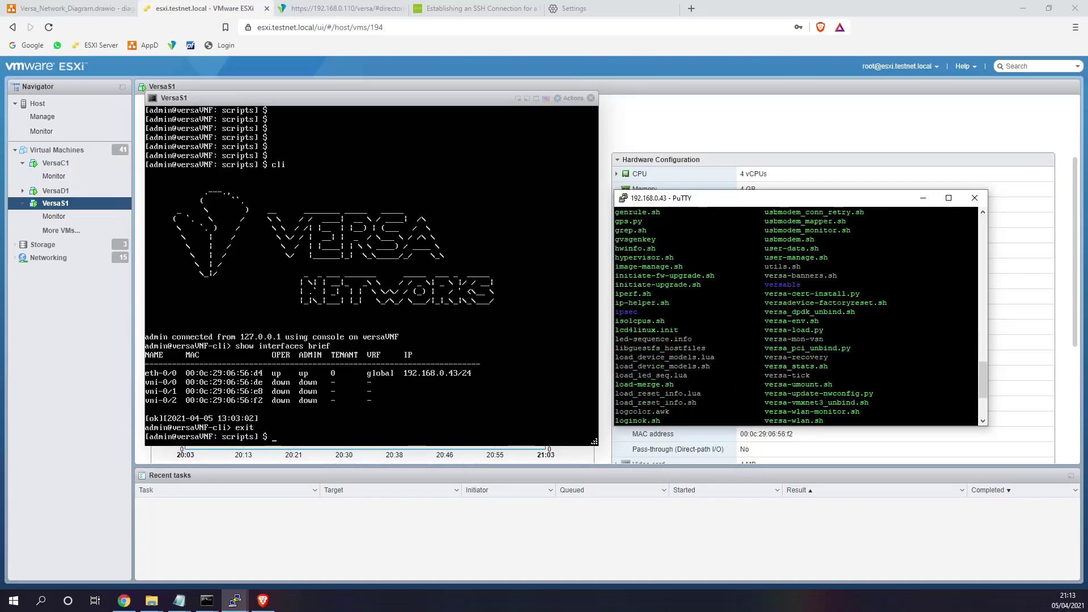
scroll(796, 315, up, 4)
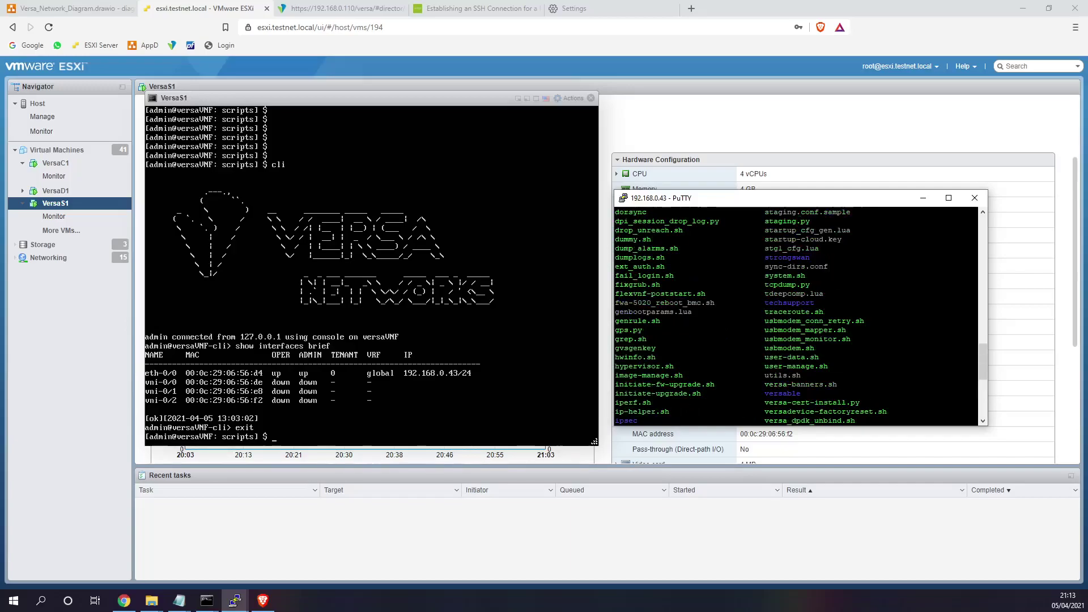
scroll(797, 316, up, 4)
double_click(787, 330)
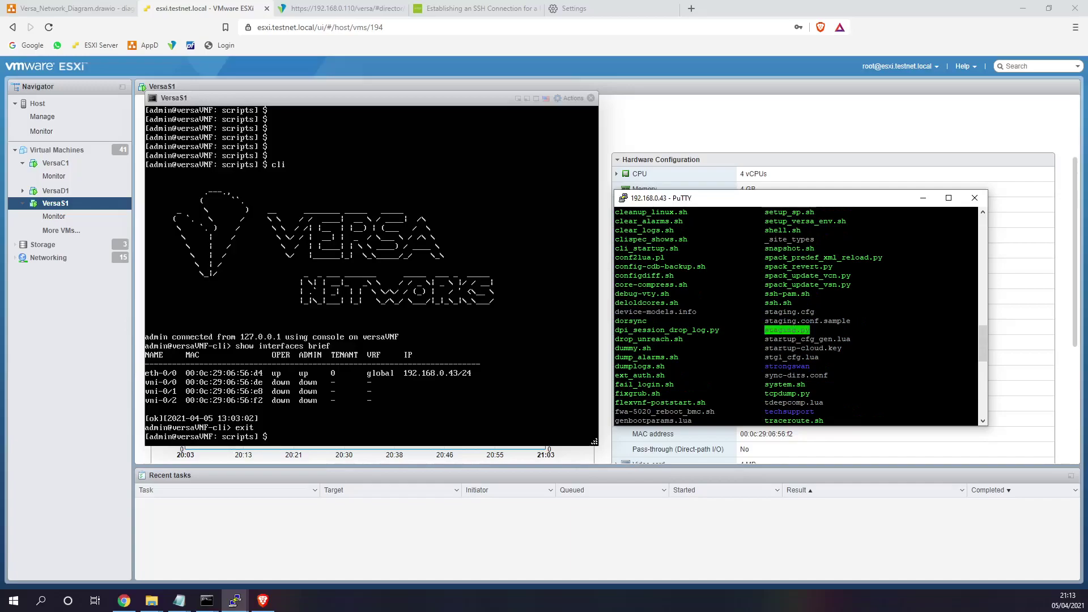
scroll(788, 330, down, 3)
- Run sudo ./staging.py, entering the admin password
text(sudo ./)
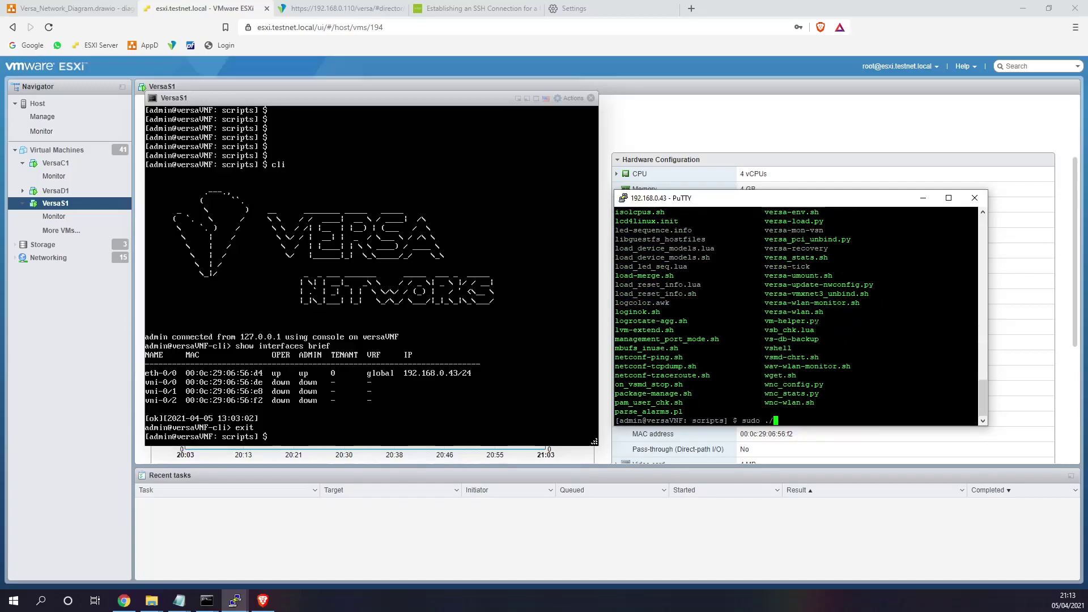
text(stag)
key(Tab)
key(Return)
key(BackSpace)
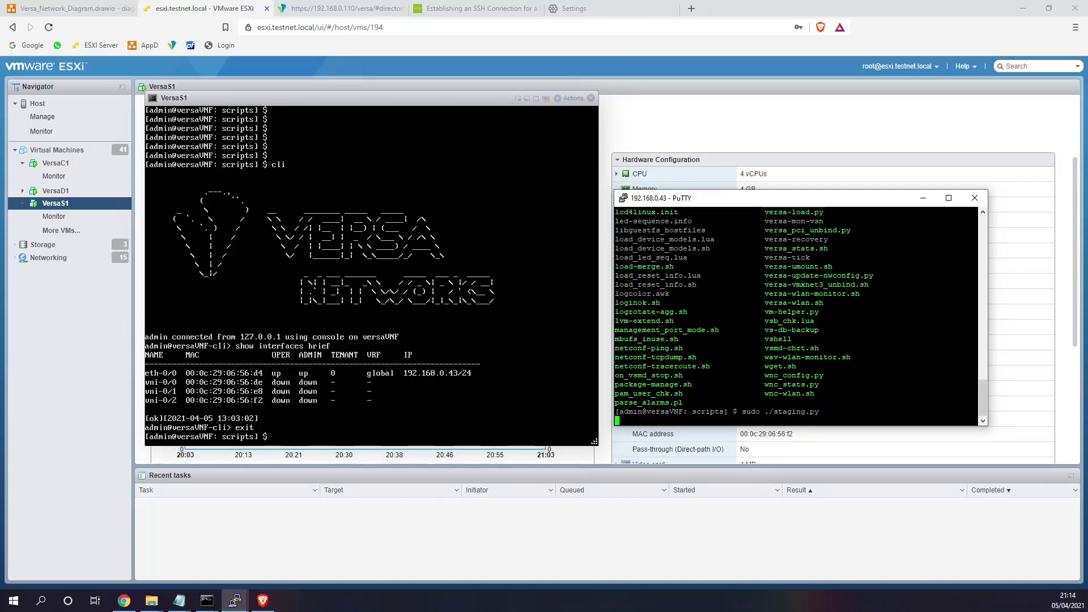
key(Return)
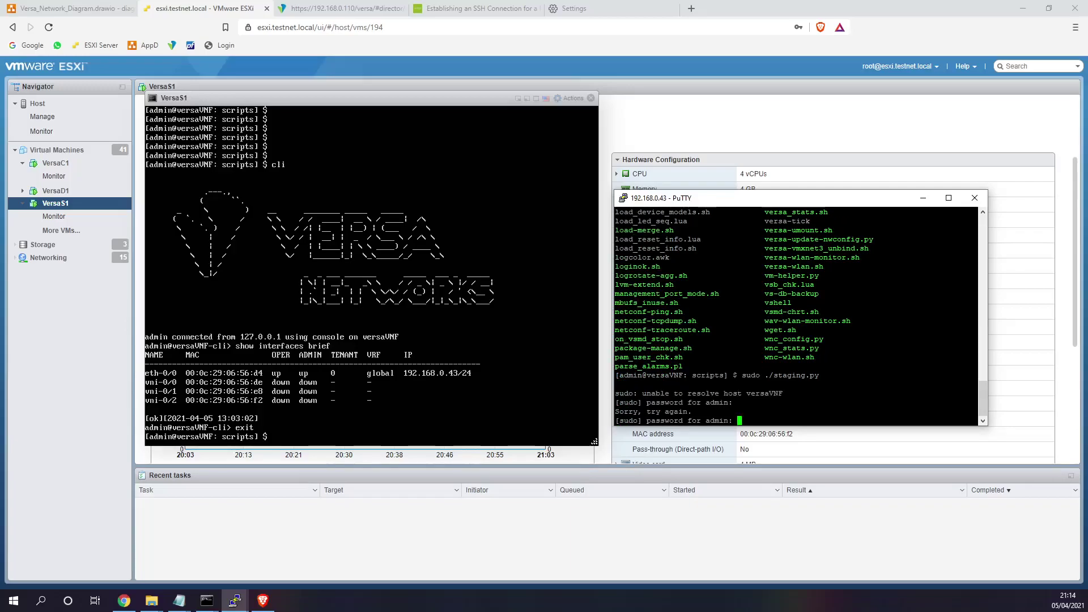
key(Return)
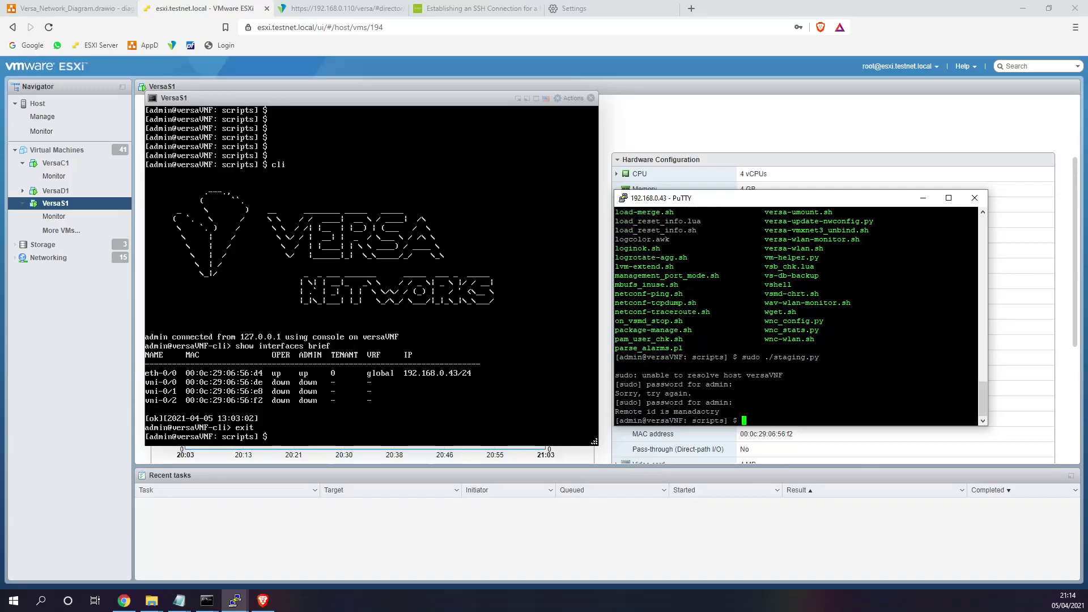
- Run sudo ./staging.py --help to display its options
key(Up)
text(--help)
key(Return)
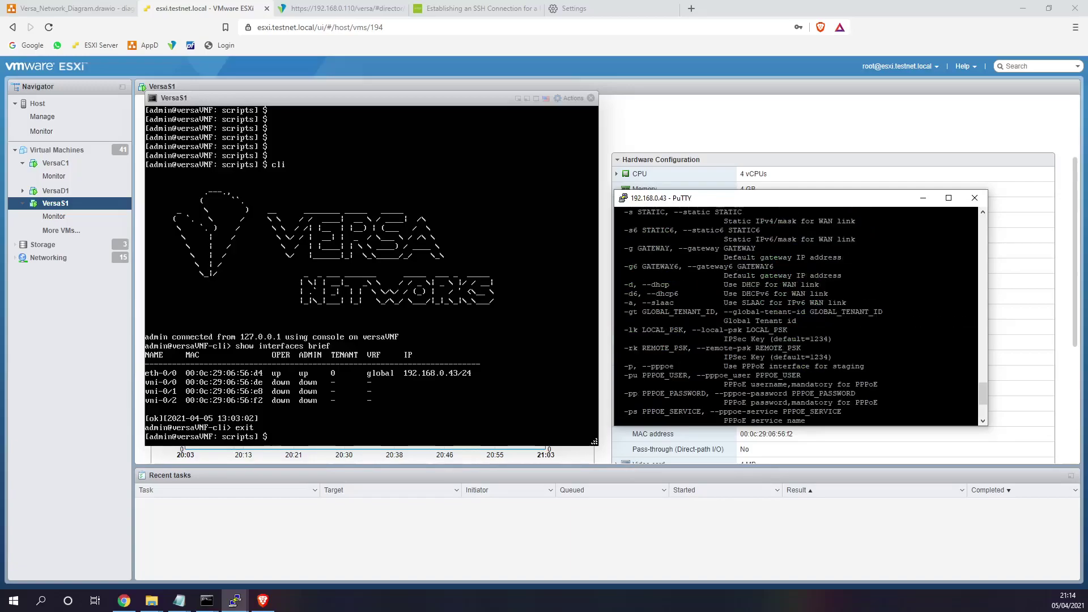
- Review the local ID, remote ID, serial, controller, WAN port and static address options
key(shift+Page_Up)
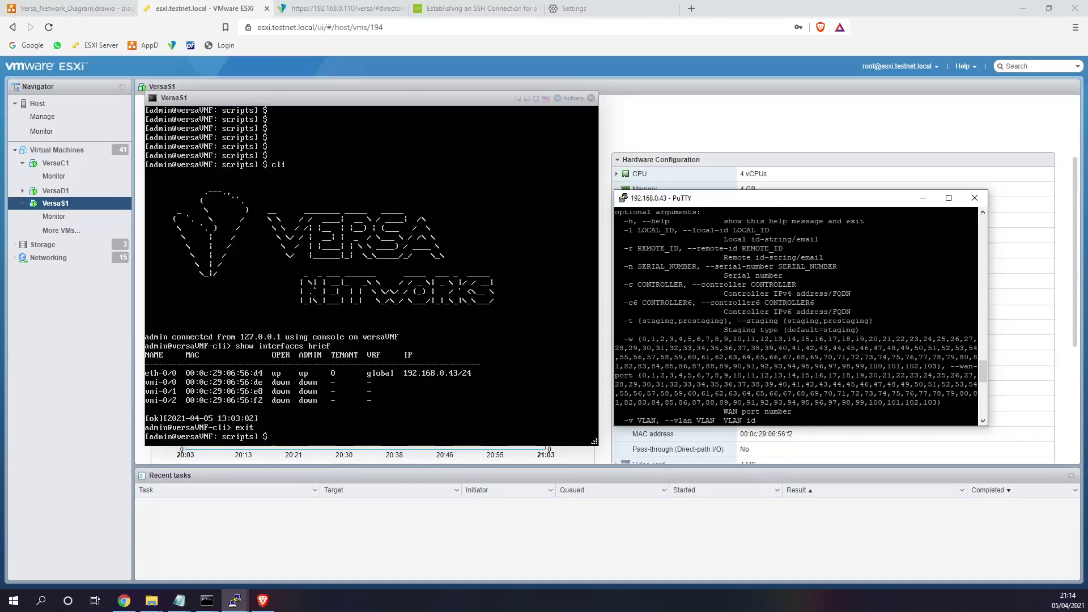
drag(624, 230, 781, 231)
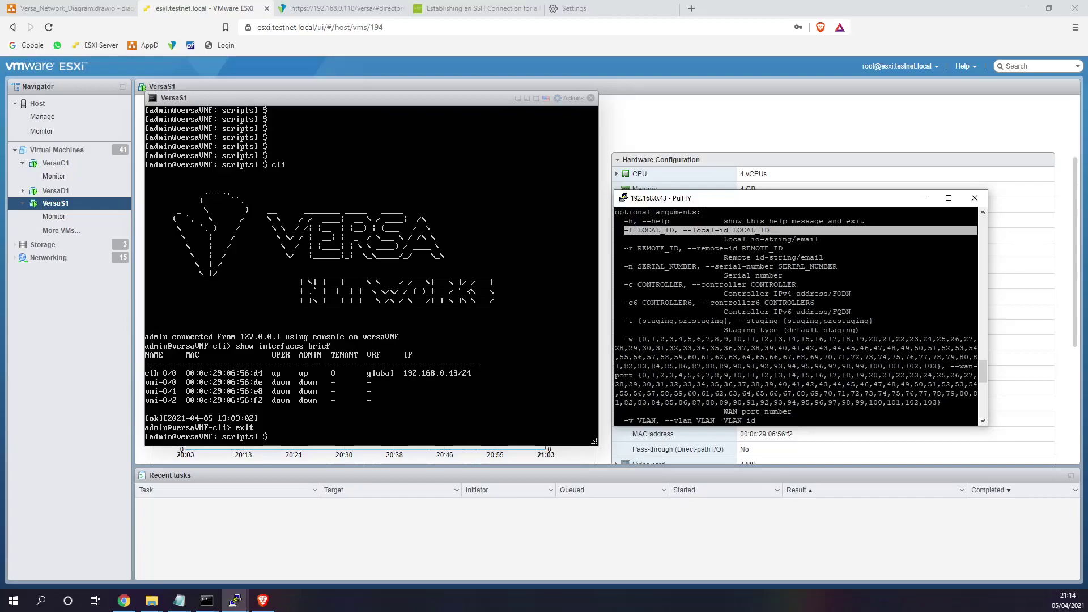
drag(625, 248, 809, 248)
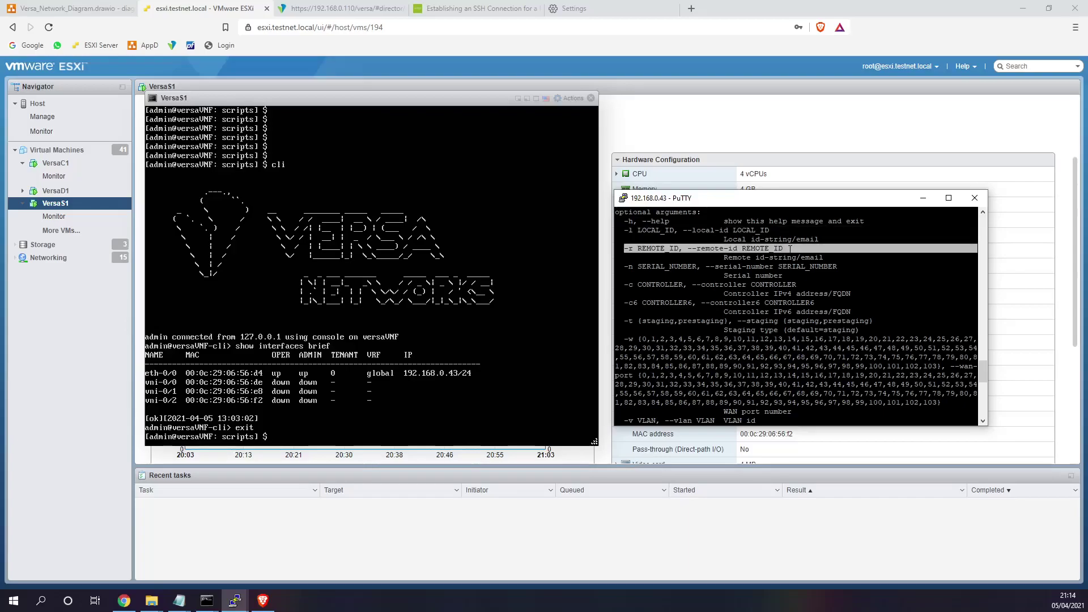
drag(621, 266, 733, 266)
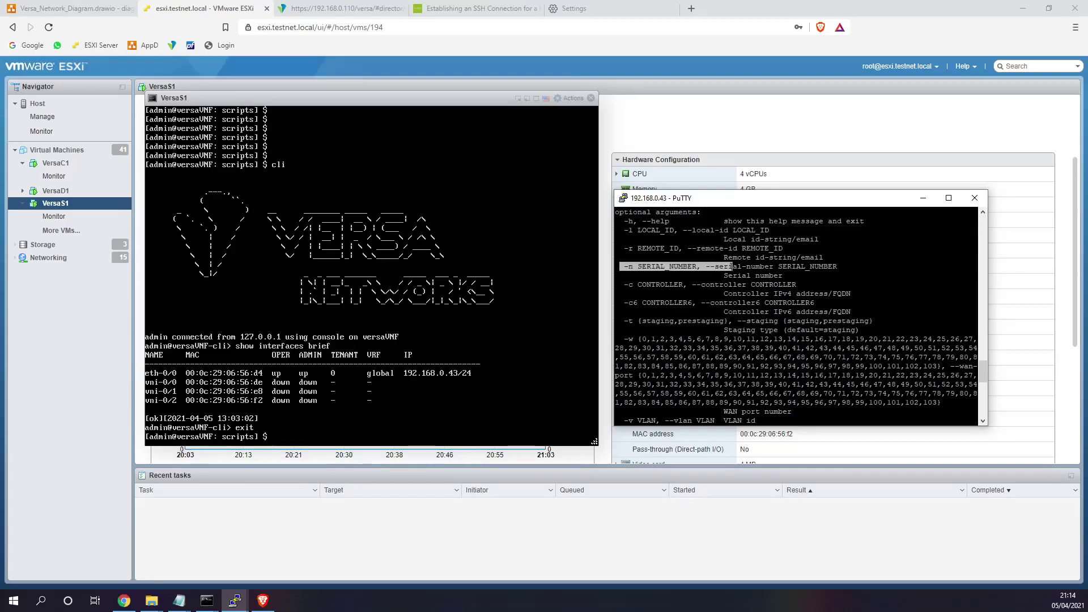
drag(621, 284, 686, 284)
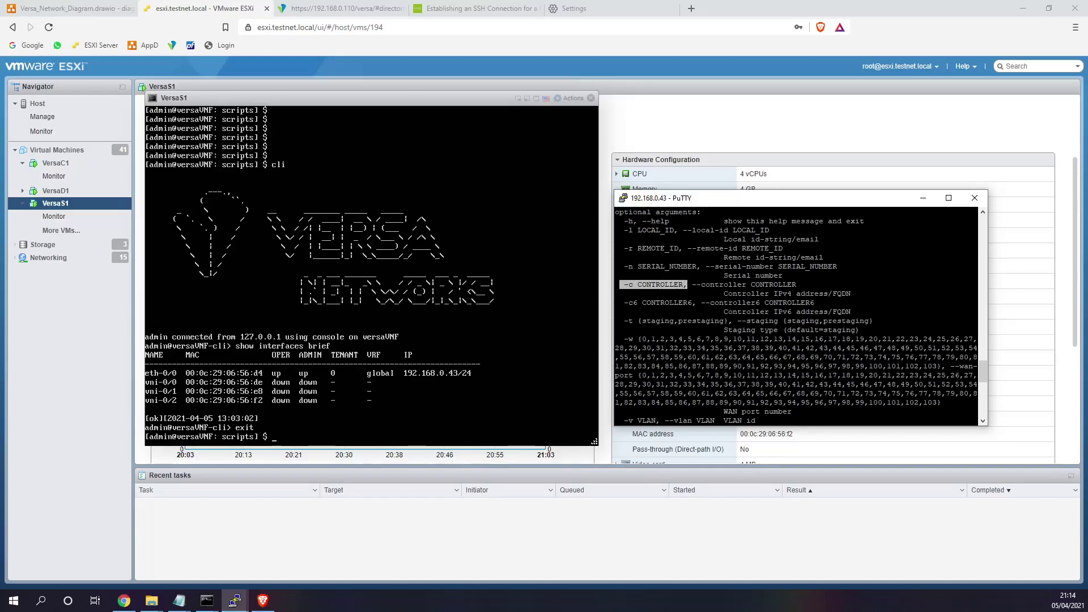
click(627, 339)
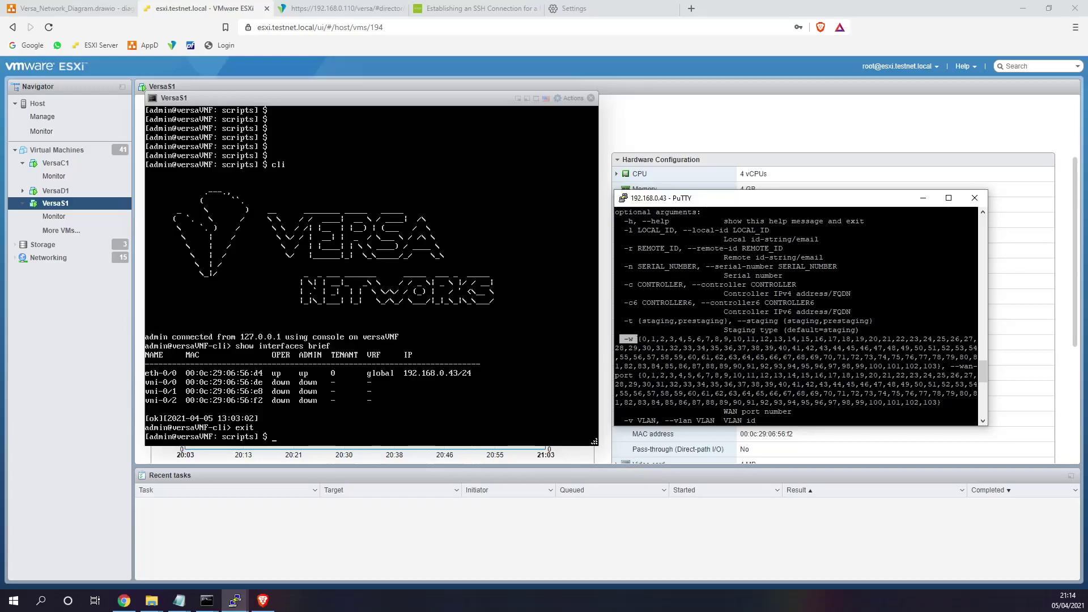
drag(641, 339, 646, 339)
scroll(797, 316, down, 4)
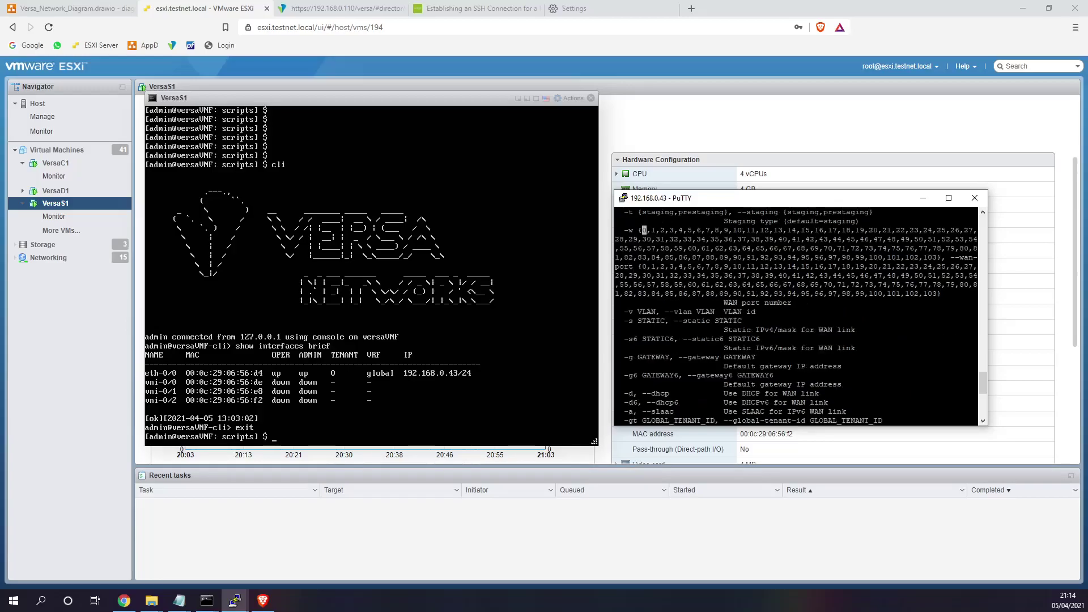
drag(625, 321, 678, 321)
drag(624, 357, 664, 357)
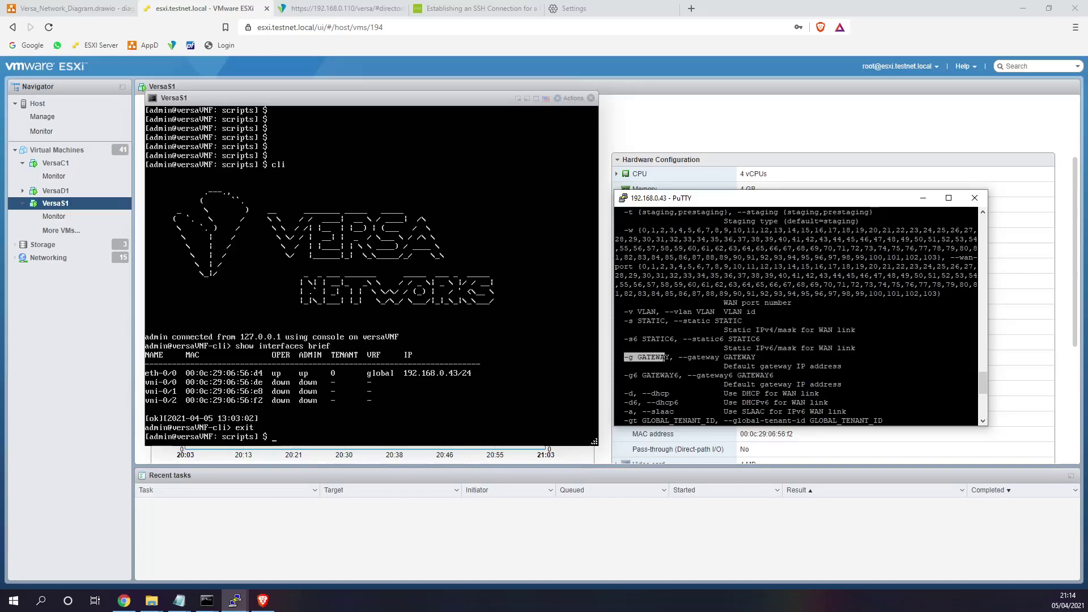
scroll(664, 357, down, 4)
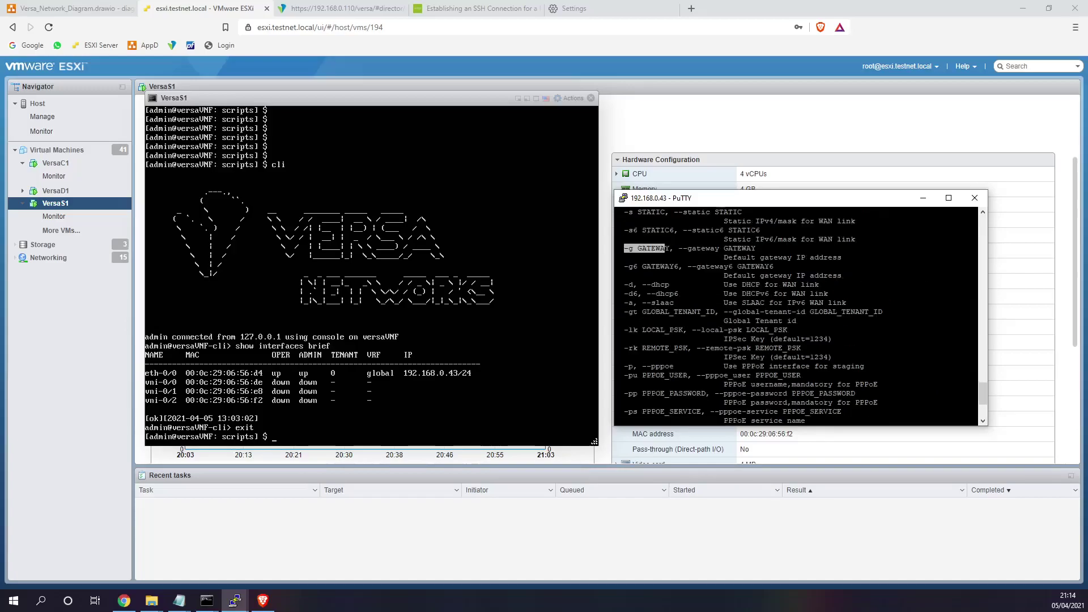
scroll(793, 317, down, 4)
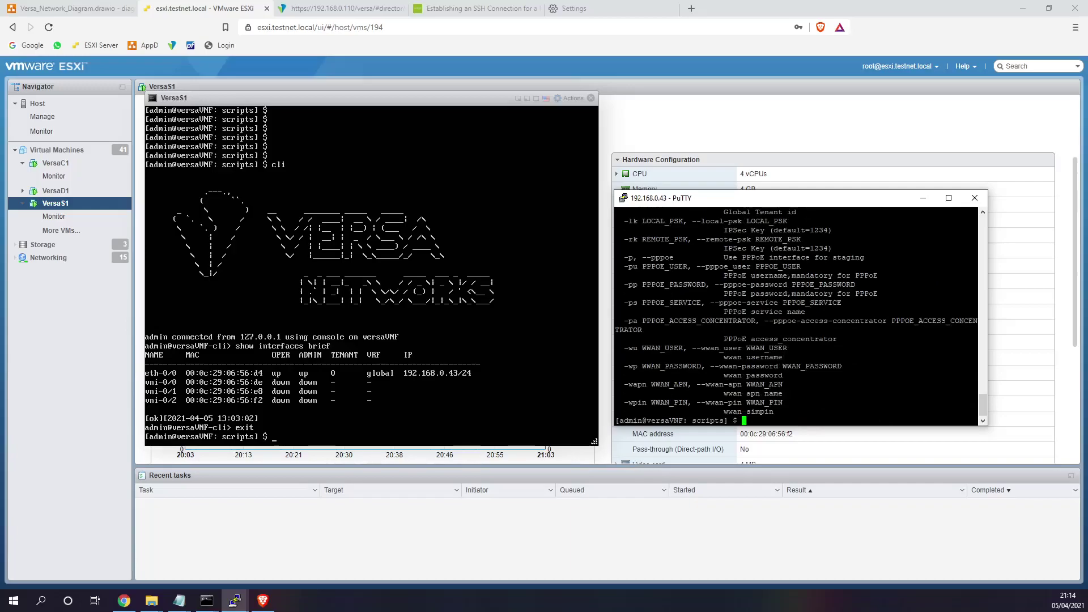
- Check the Notepad notes, then recall the staging command without the --help flag
key(alt+Tab)
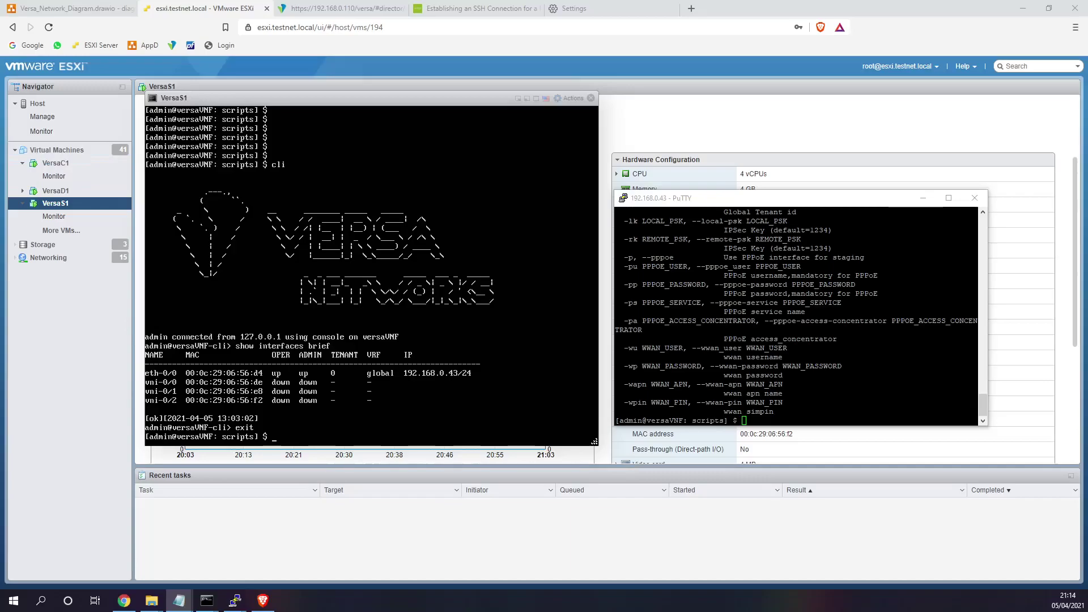
key(alt+Tab)
text(sudo ./staging.py  --help)
key(BackSpace)
key(BackSpace)
key(BackSpace)
key(BackSpace)
key(BackSpace)
key(BackSpace)
key(BackSpace)
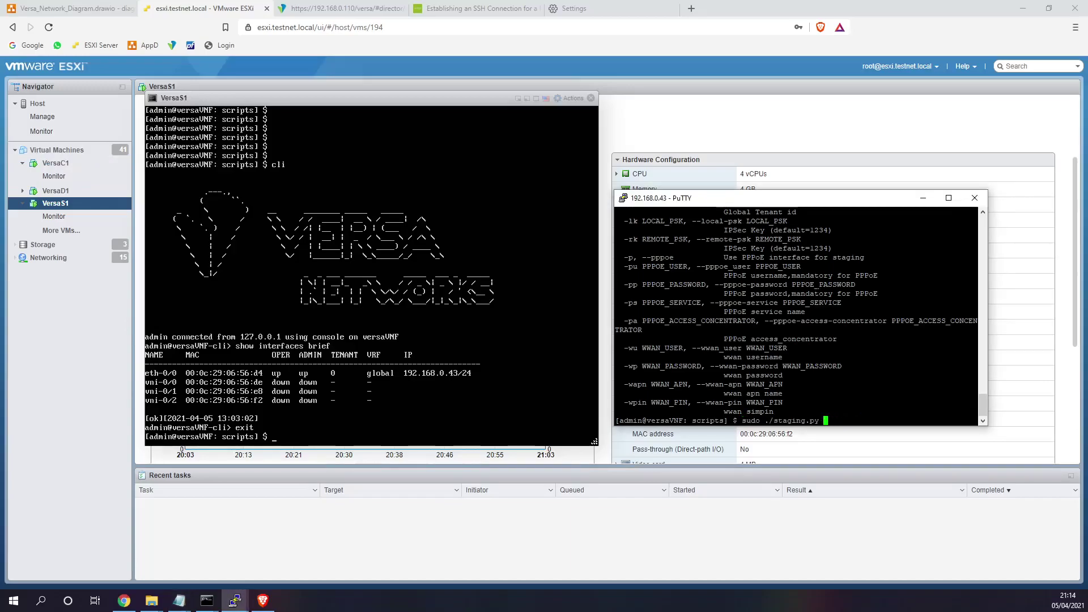
- Add -l to the staging command, then edit Controller1's Provider1 Internet-Controller1-StagingIpsec VPN profile
text(-l)
click(340, 9)
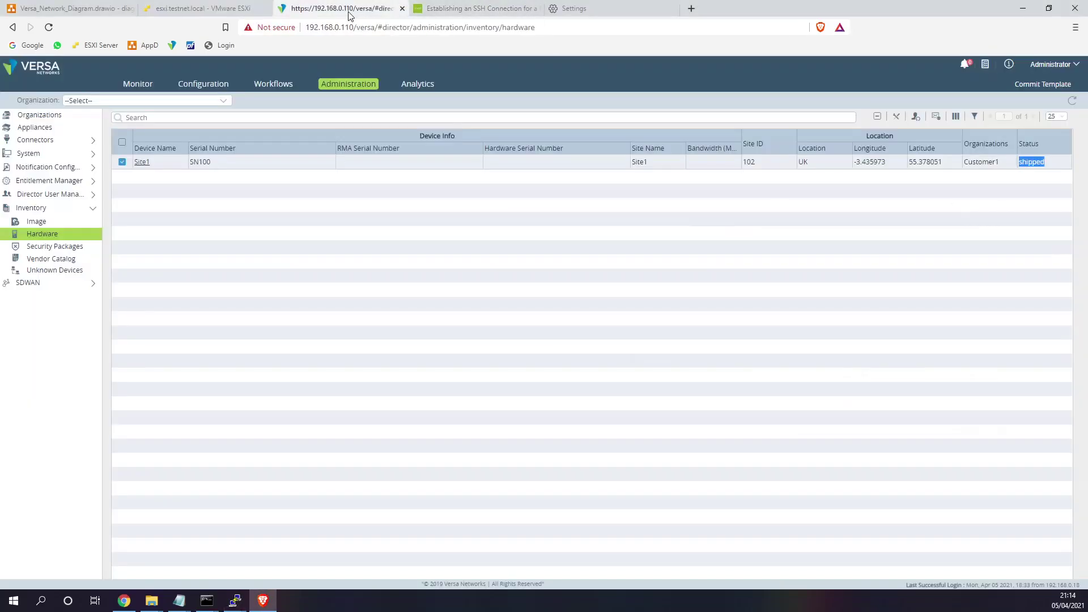
click(211, 86)
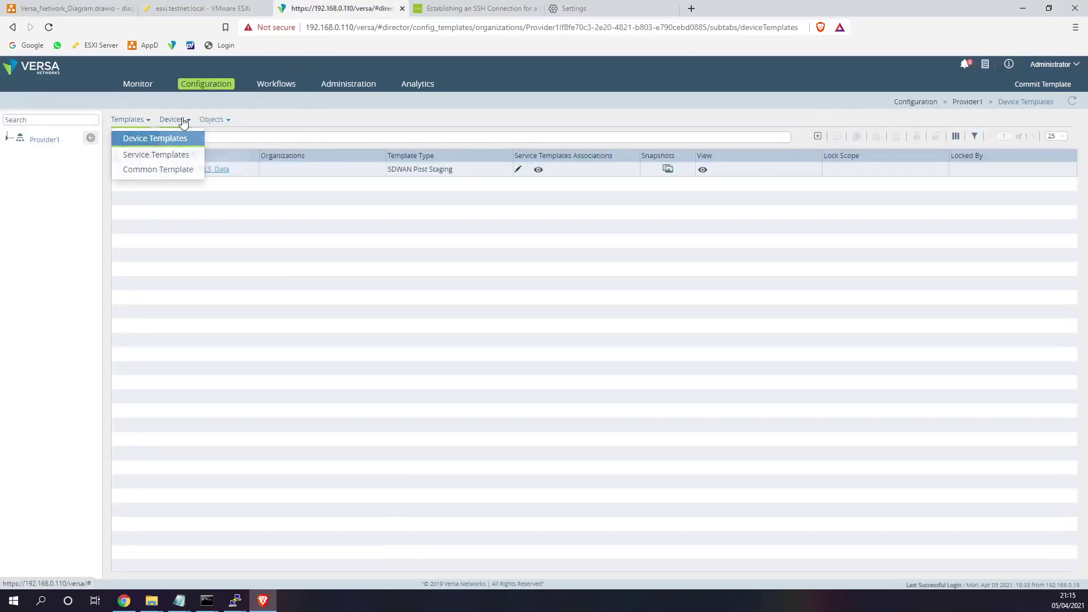
click(183, 139)
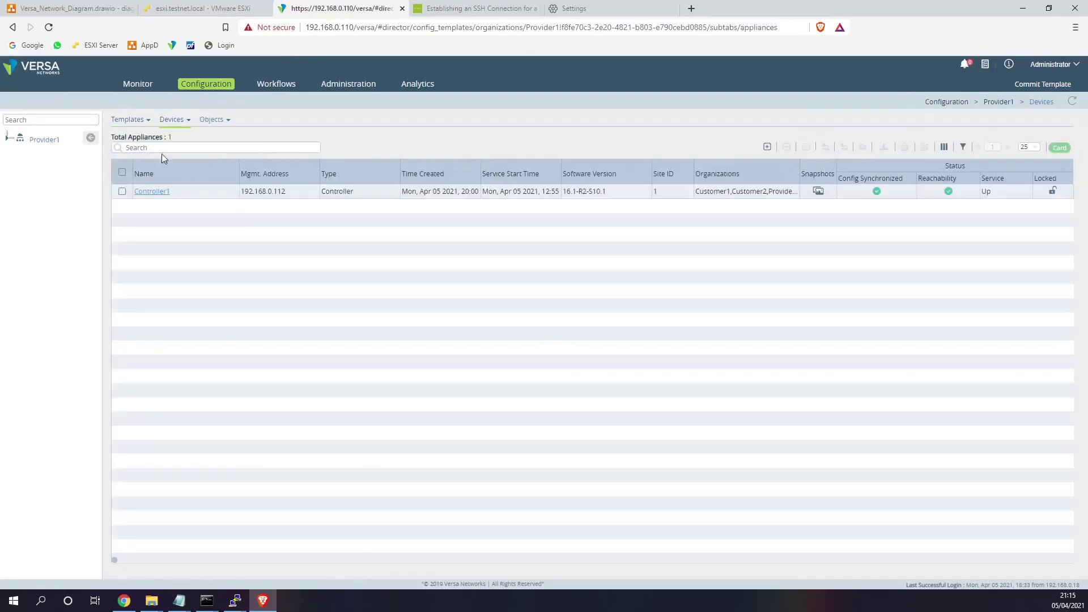
click(156, 187)
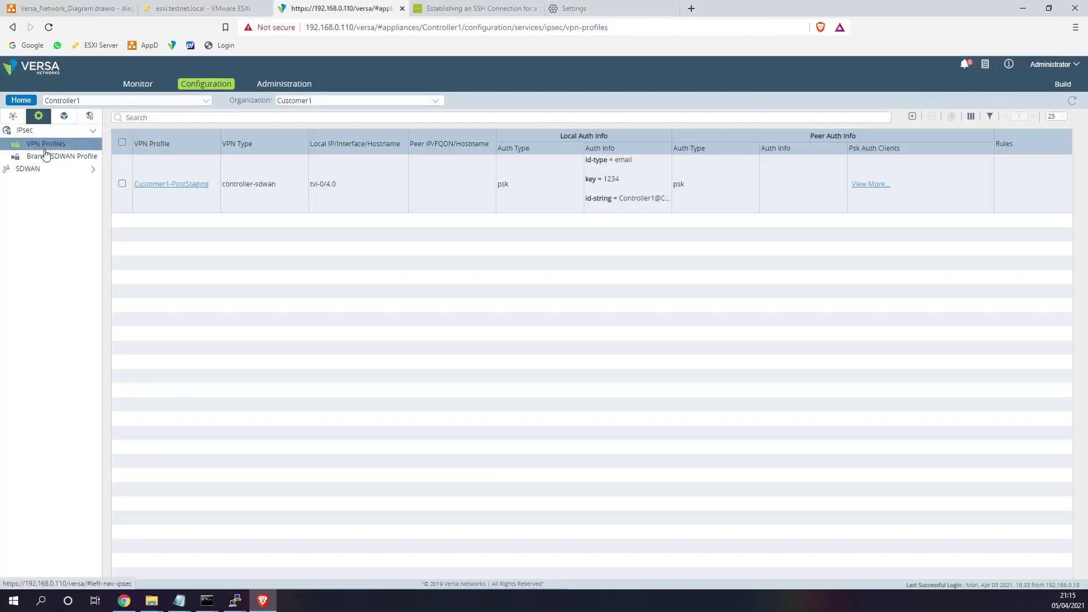
click(48, 147)
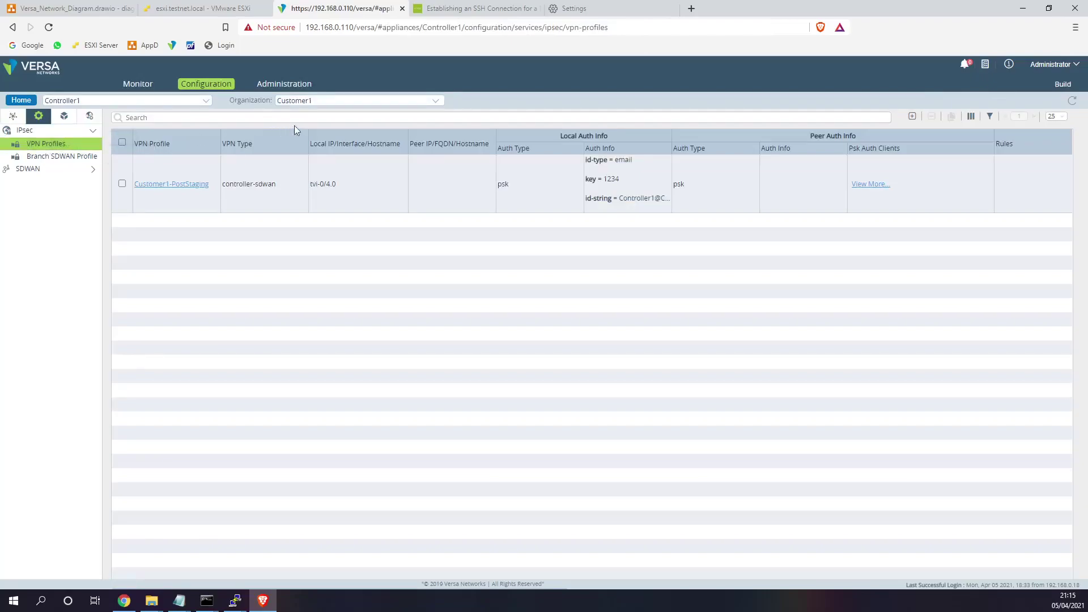
click(323, 103)
click(301, 135)
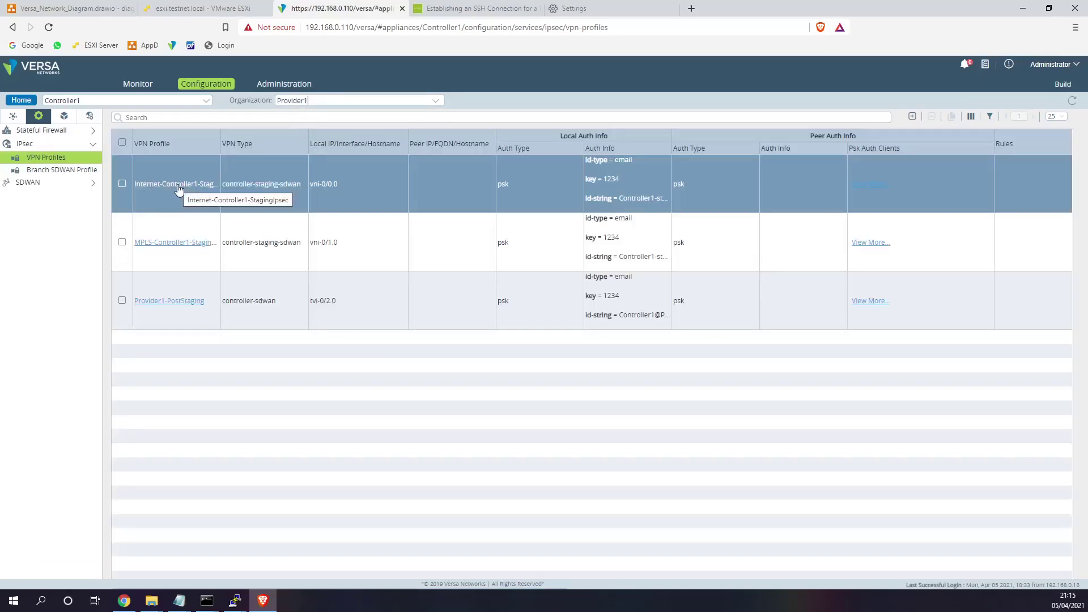
click(178, 184)
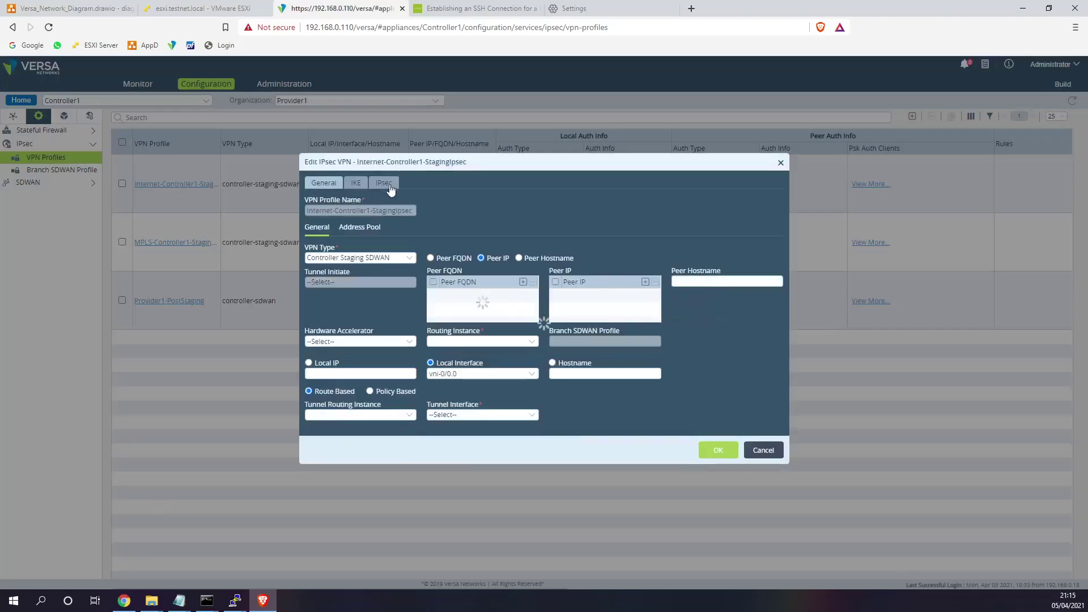
- Inspect the profile's IKE local and remote identity values, then bring the 192.168.0.43 PuTTY session forward
click(357, 184)
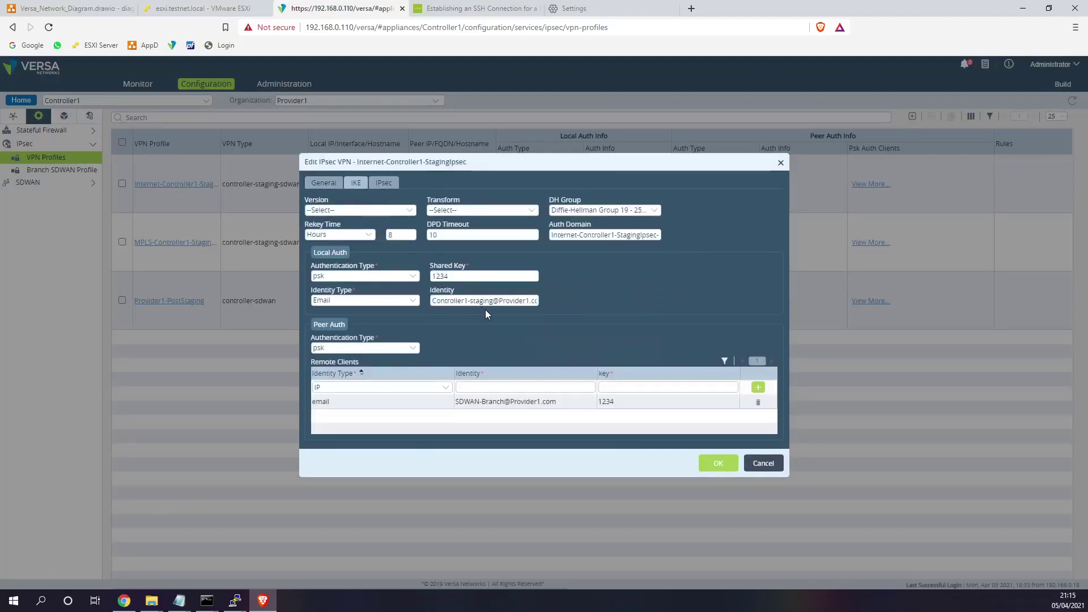
drag(560, 401, 454, 402)
click(454, 403)
drag(559, 401, 458, 401)
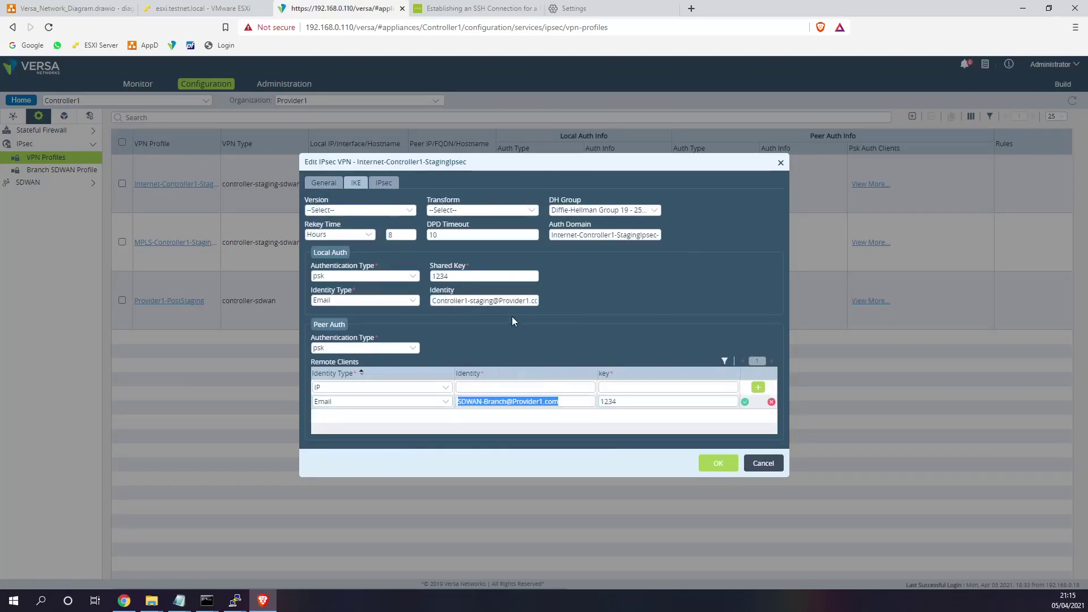
drag(524, 301, 478, 302)
drag(439, 302, 573, 306)
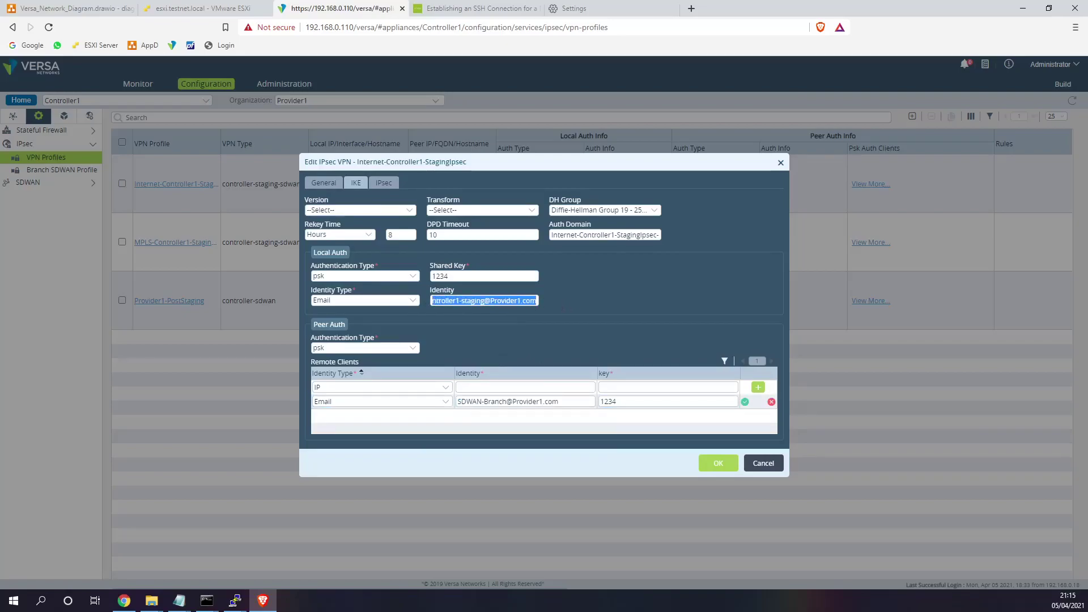
click(235, 601)
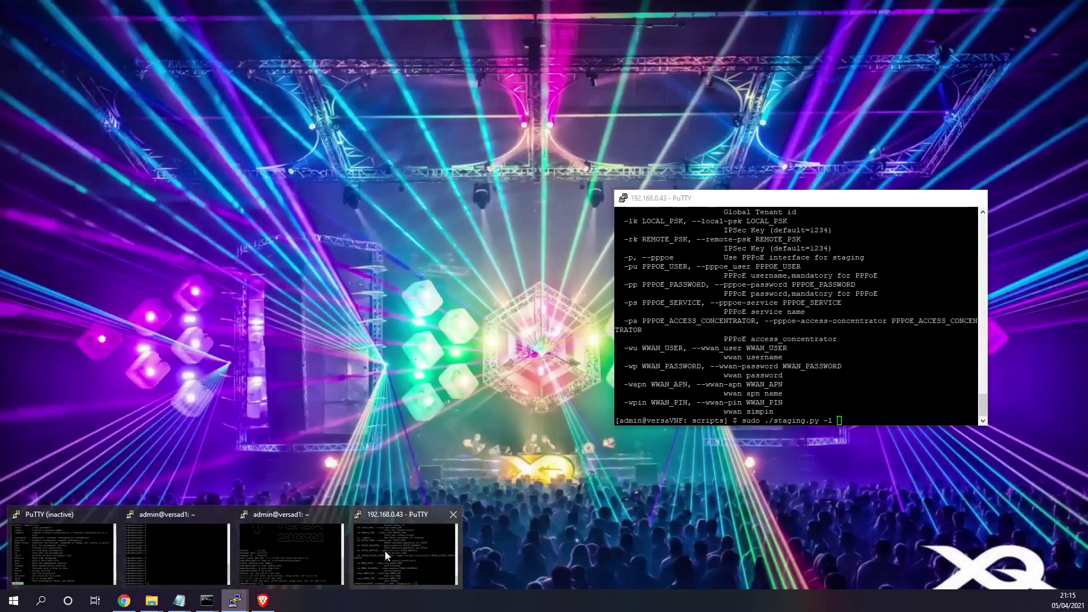
click(386, 552)
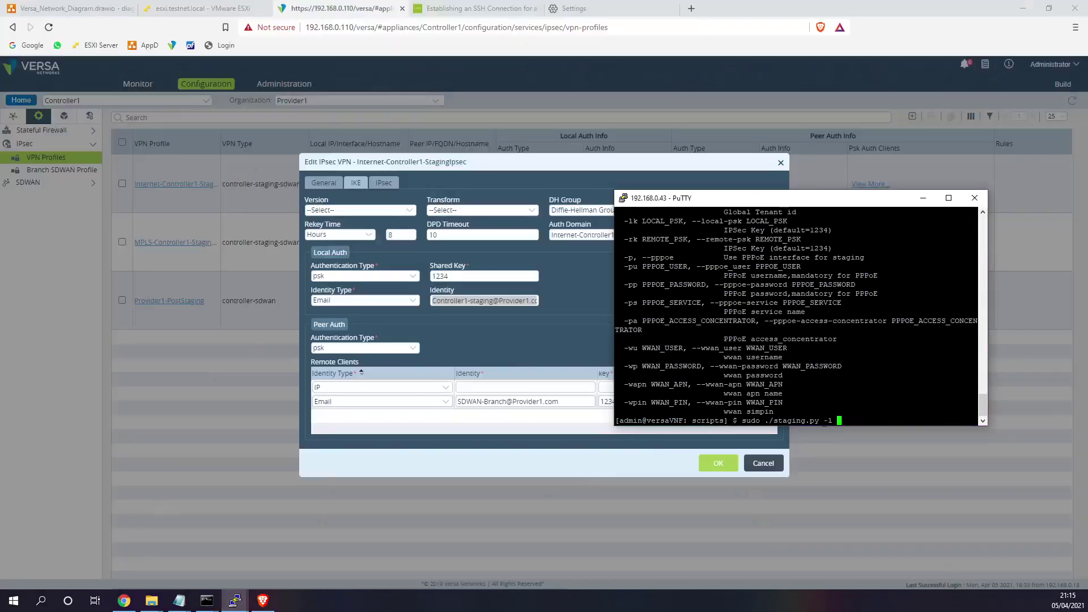
- Paste the branch identity after -l and the controller identity after -r in the staging command
drag(576, 403, 448, 403)
key(alt+Tab)
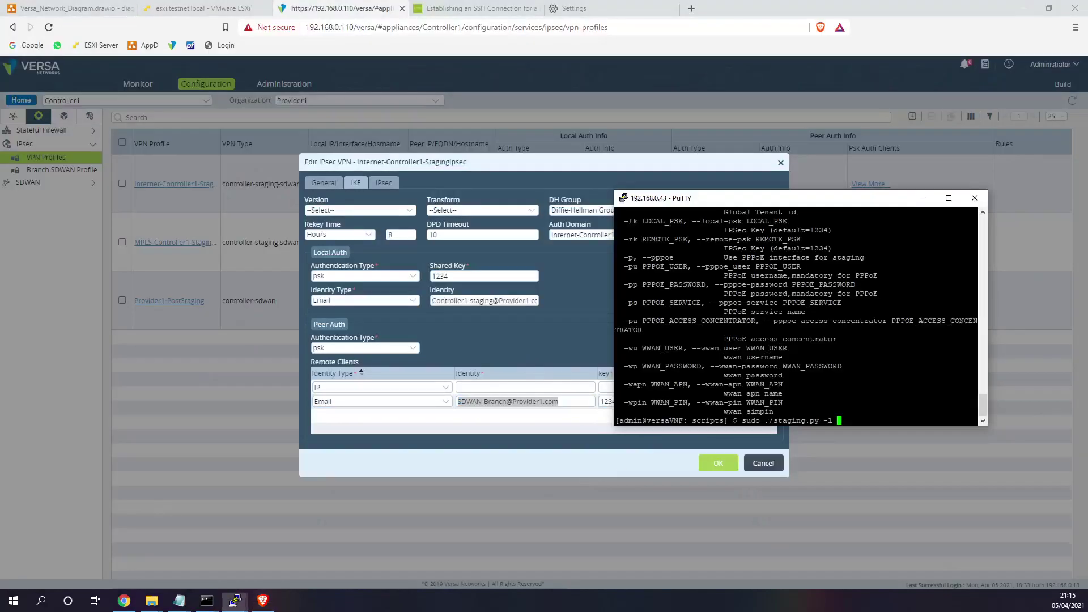
key(shift+Insert)
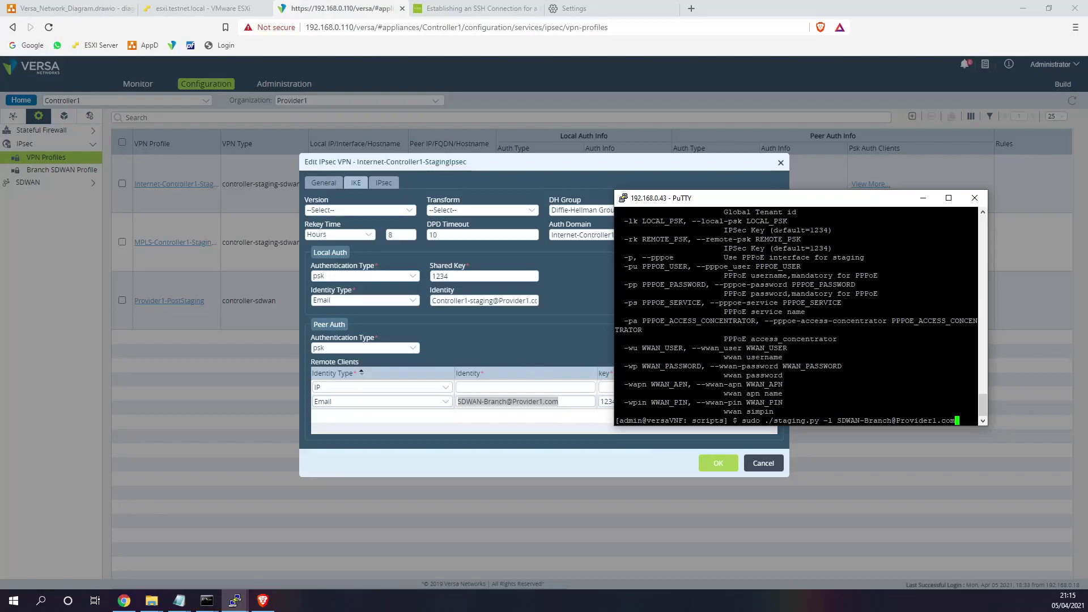
mouse_move(726, 230)
mouse_down()
mouse_move(831, 230)
mouse_move(782, 248)
mouse_move(726, 249)
mouse_up()
text(-)
scroll(799, 315, up, 4)
scroll(799, 315, up, 8)
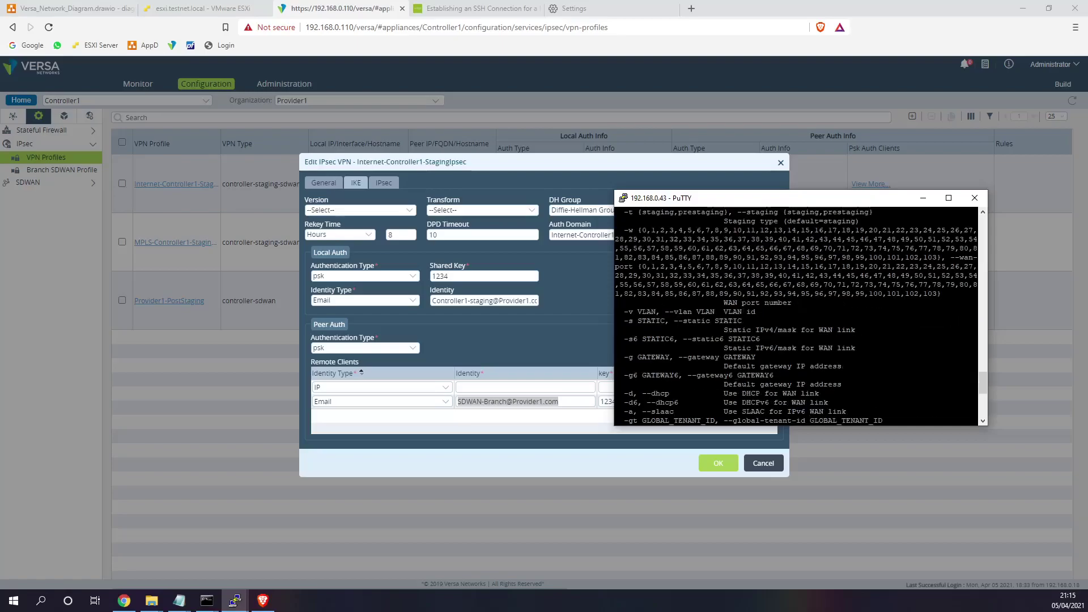
text(r)
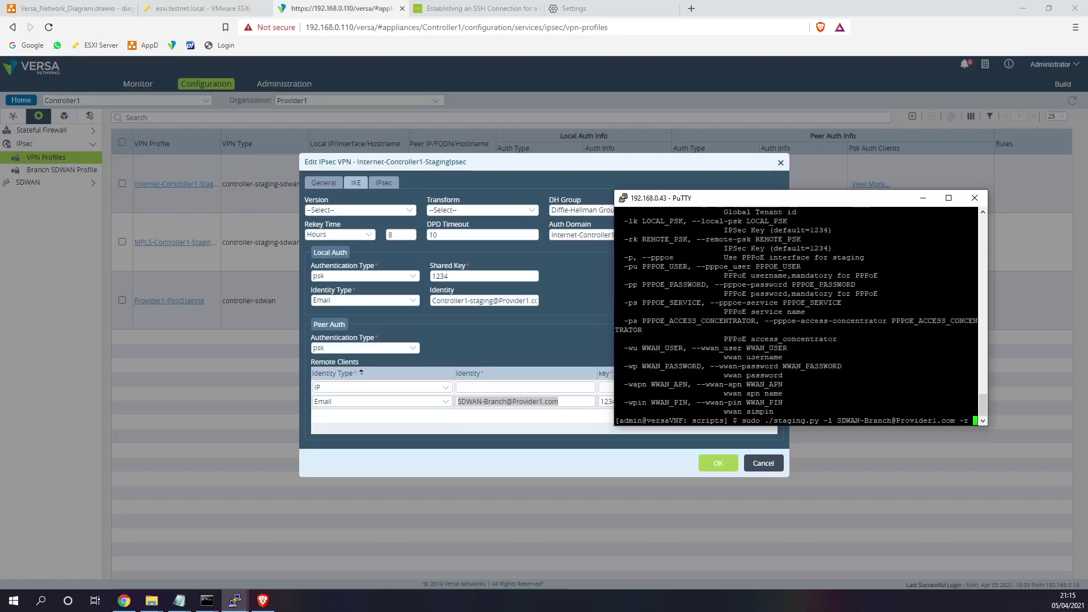
triple_click(489, 302)
key(ctrl+c)
key(alt+Tab)
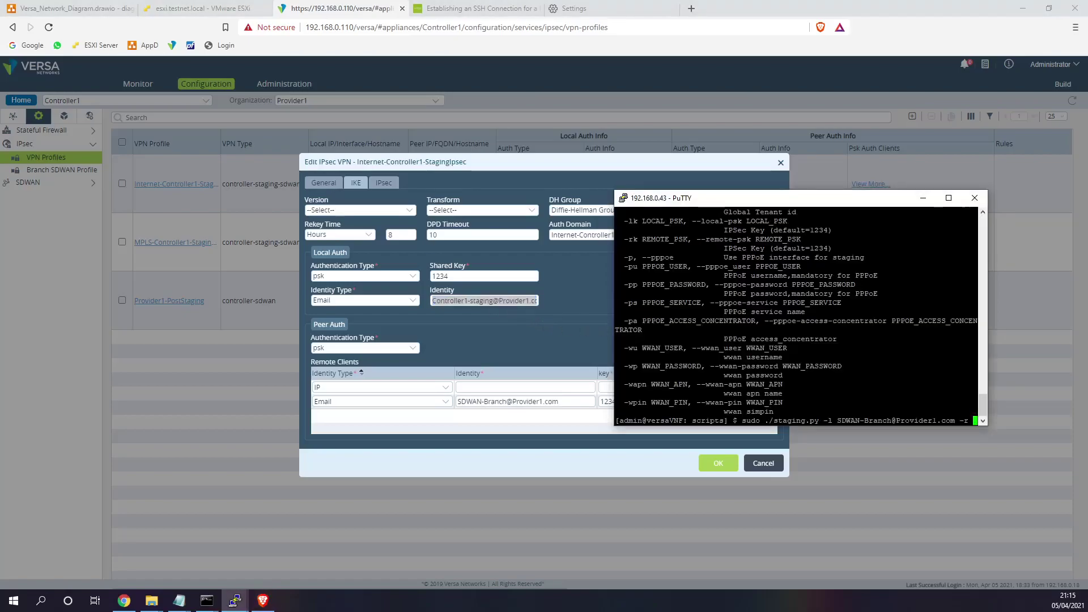
key(shift+Insert)
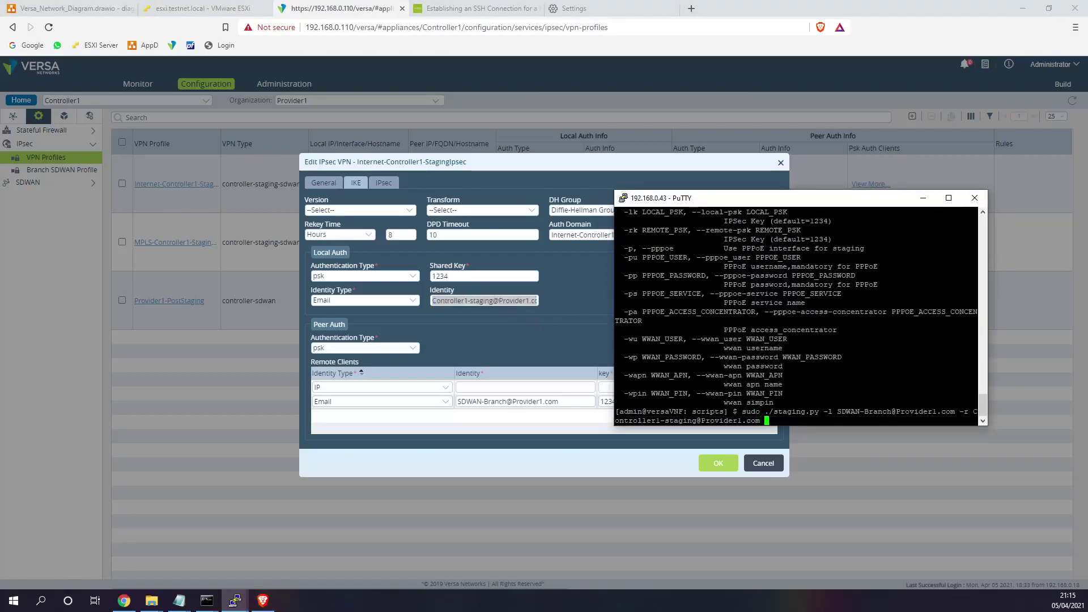
- Append -w 0 -s 172.30.1.3/24 -g 172.30.1.1 -c 172.30.1.2 -n to the command
text(-w)
scroll(797, 314, up, 10)
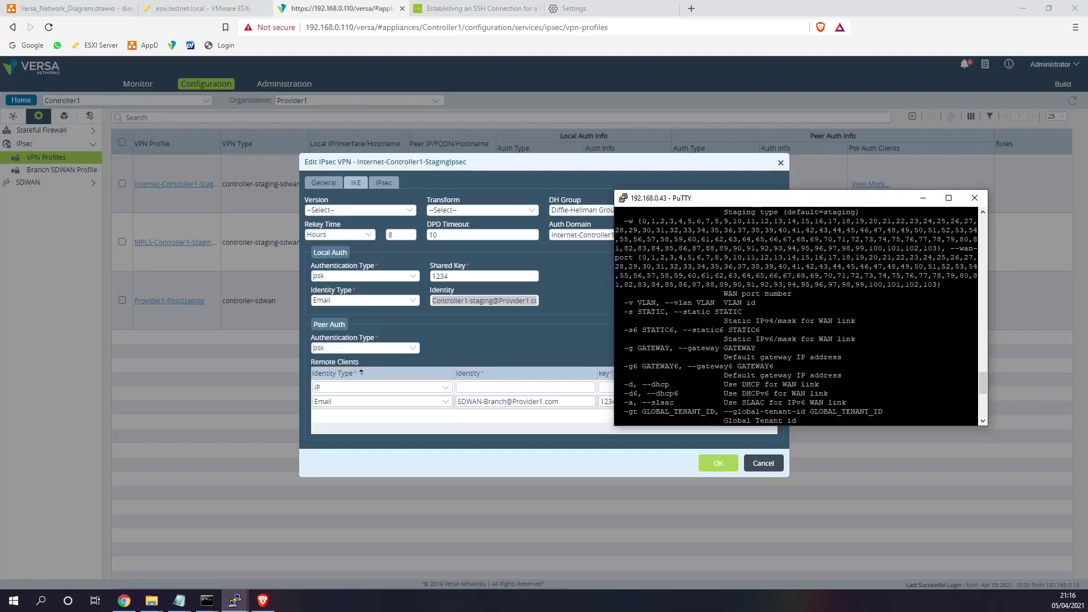
scroll(797, 314, down, 10)
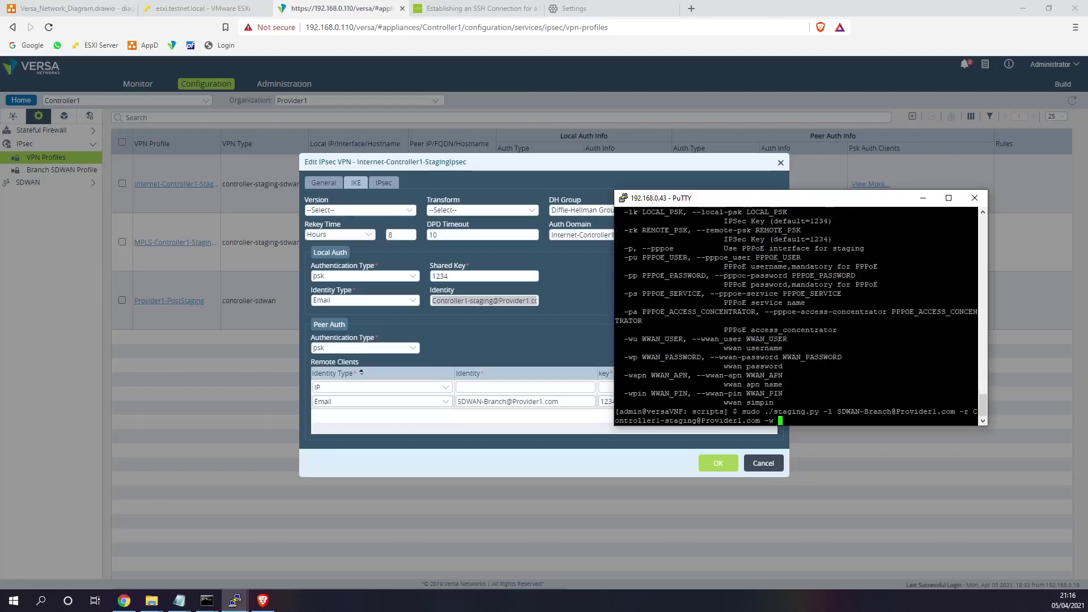
scroll(797, 315, up, 4)
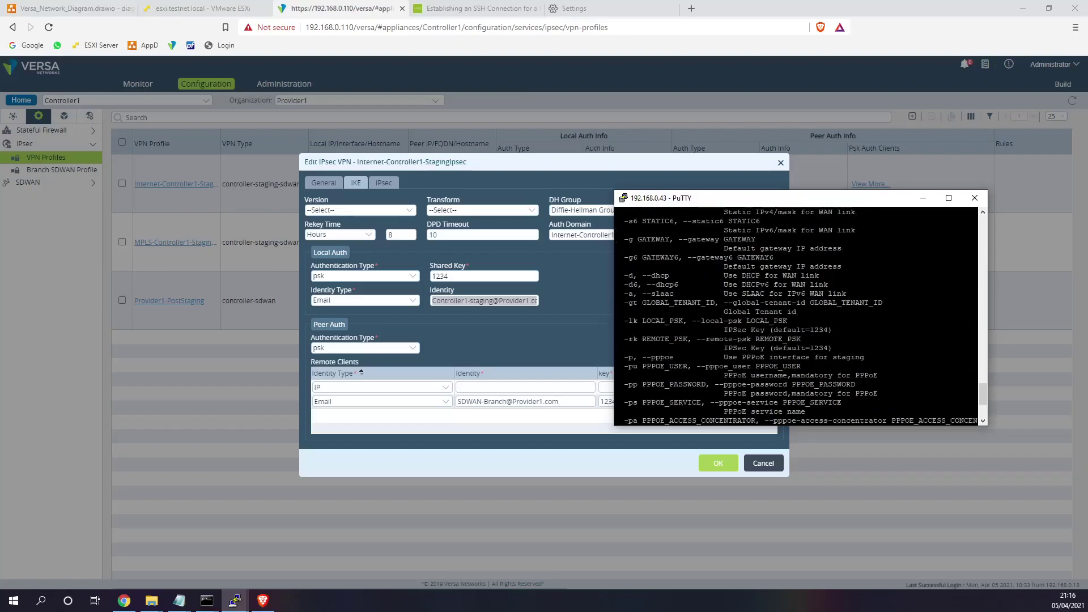
scroll(796, 315, up, 4)
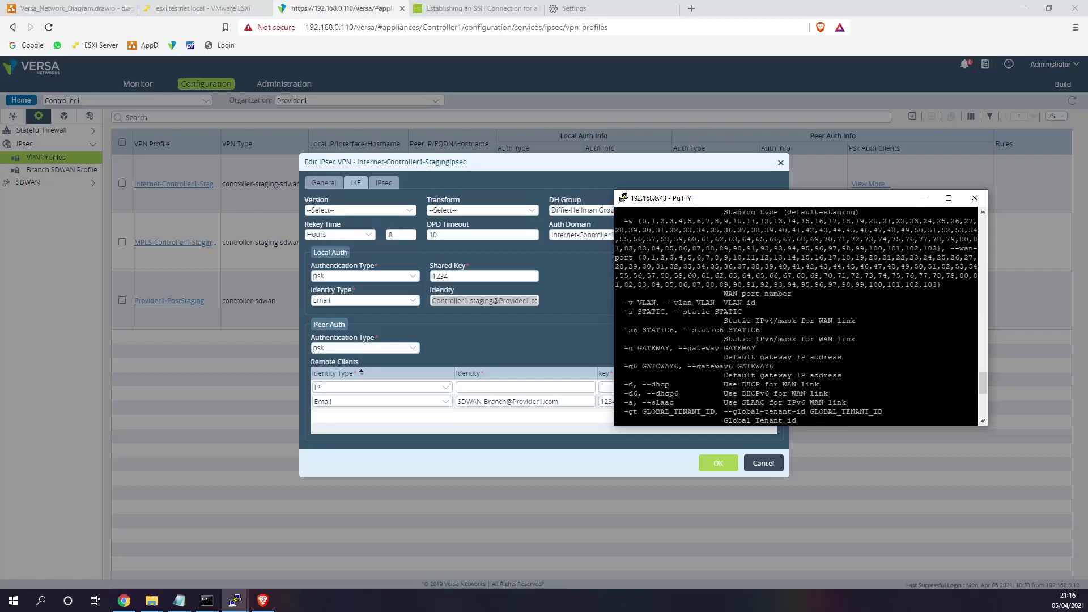
text(0 -s 172.1)
key(BackSpace)
text(30.)
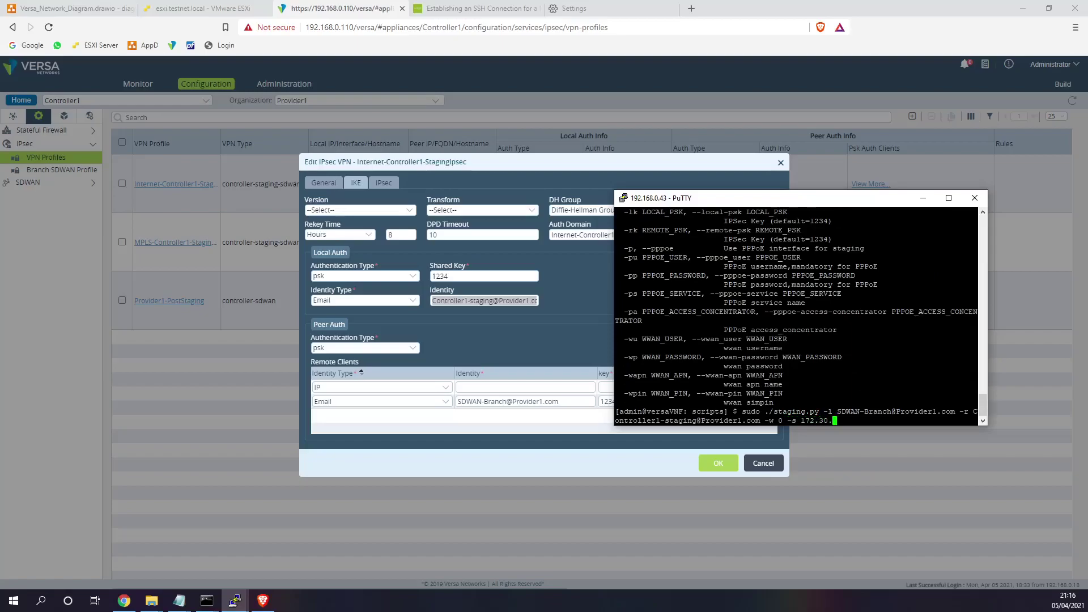
text(1.3/24 -g 172.30.1.1 -c 172.30.1.2)
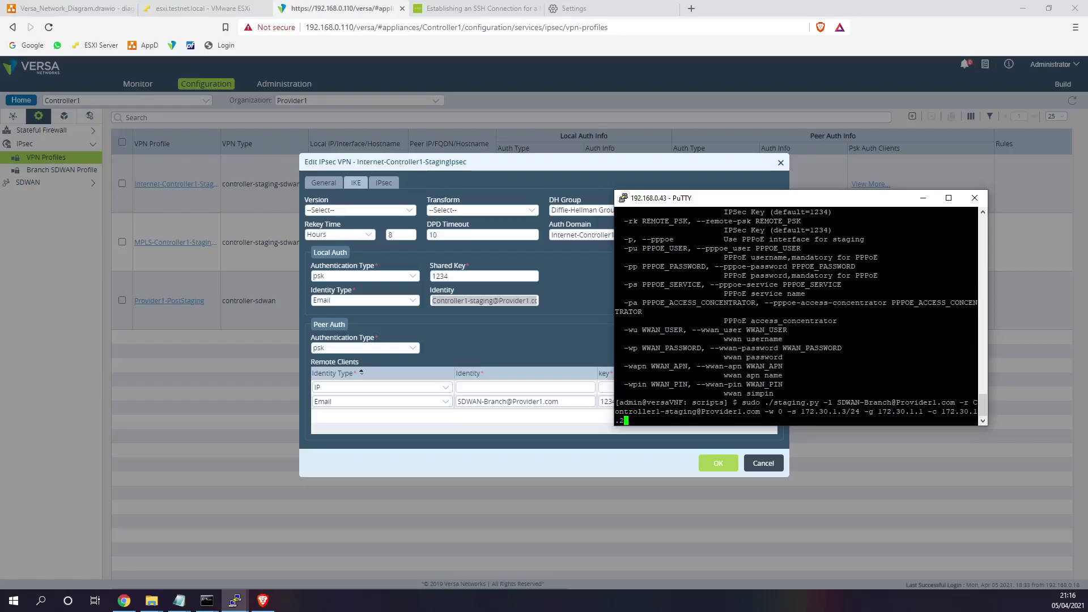
text( -n)
- Close the Edit IPsec VPN window, discarding the changes
click(780, 163)
click(781, 163)
click(595, 244)
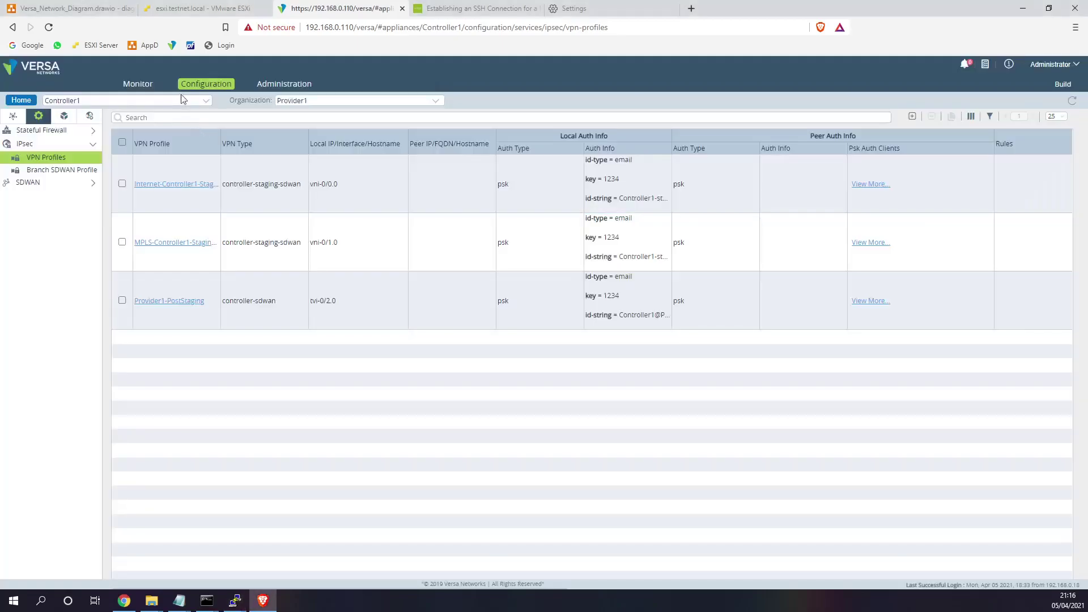
- Look up Site1's serial in Workflows > Devices and add SN100 to the staging command
click(23, 101)
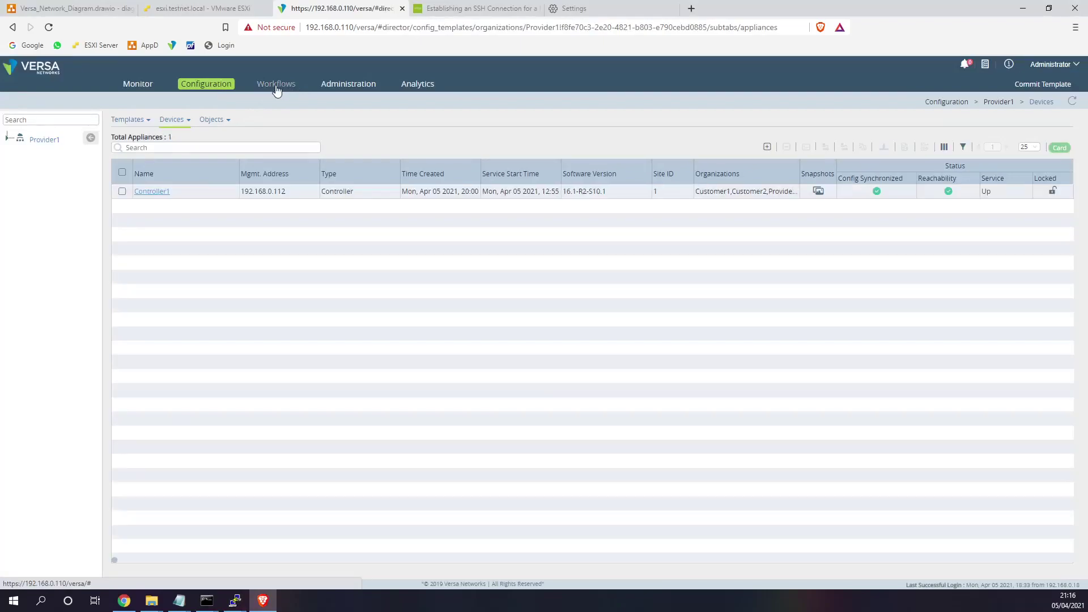
click(276, 86)
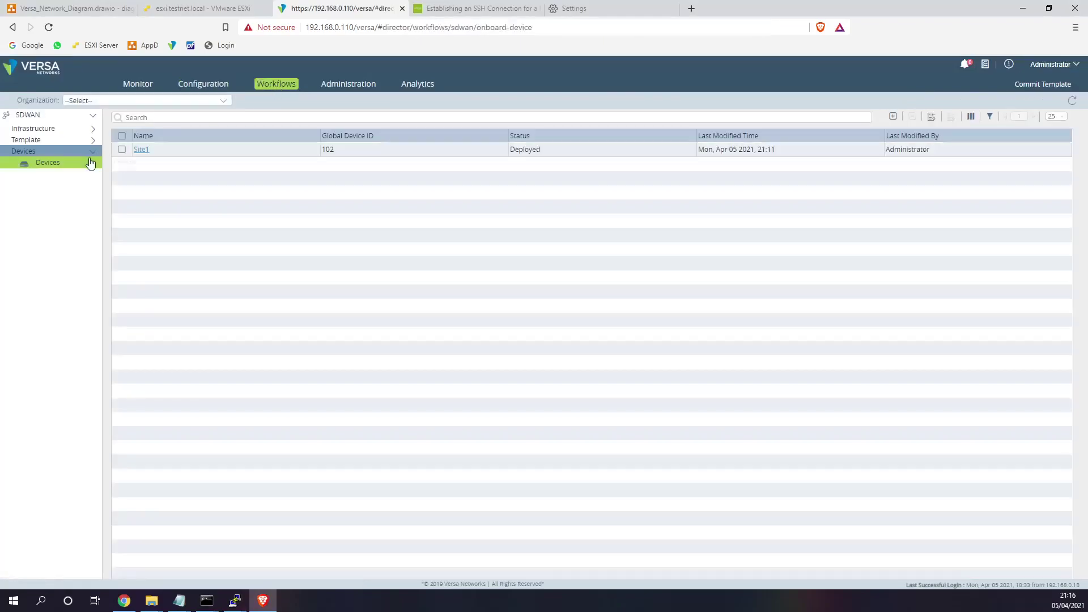
click(141, 150)
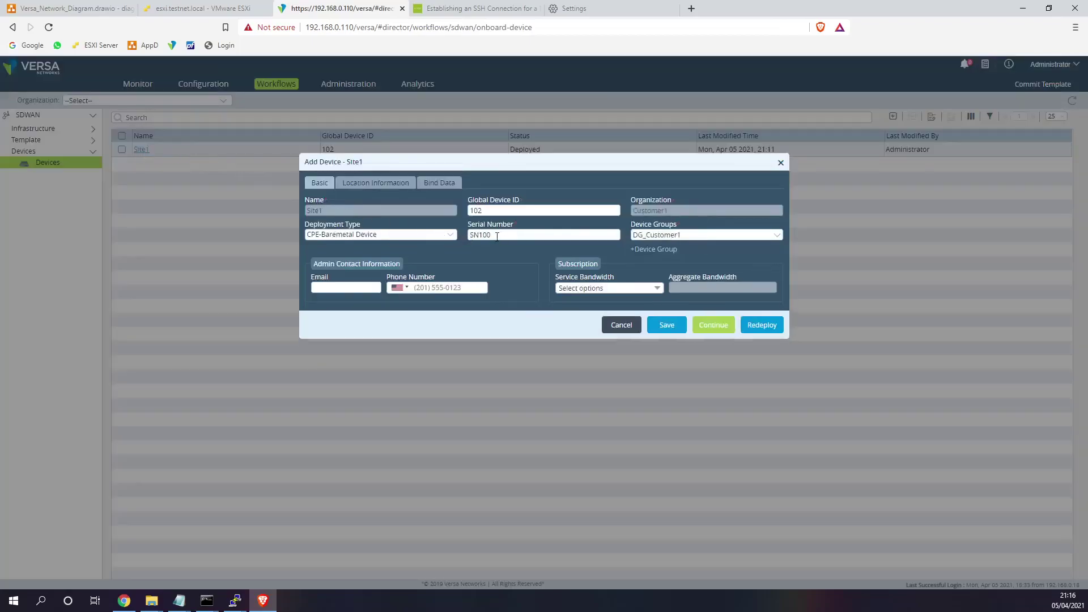
key(alt+Tab)
text(SN100)
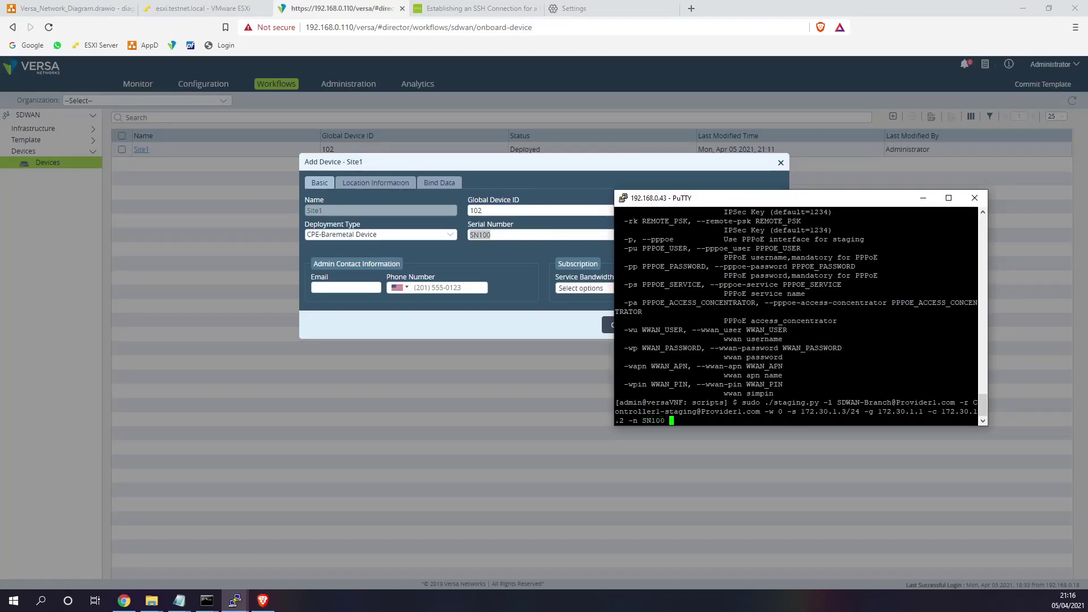
- Run the staging command, then list interfaces with show interfaces brief in the Versa CLI
key(Return)
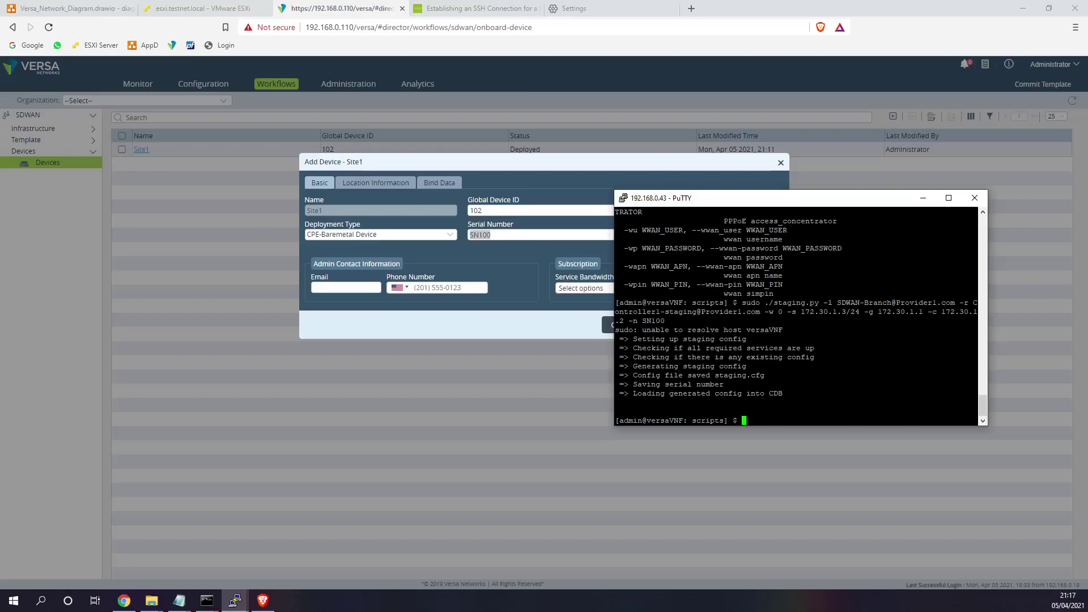
text(cli)
key(Return)
text(show interfaces brief)
key(Return)
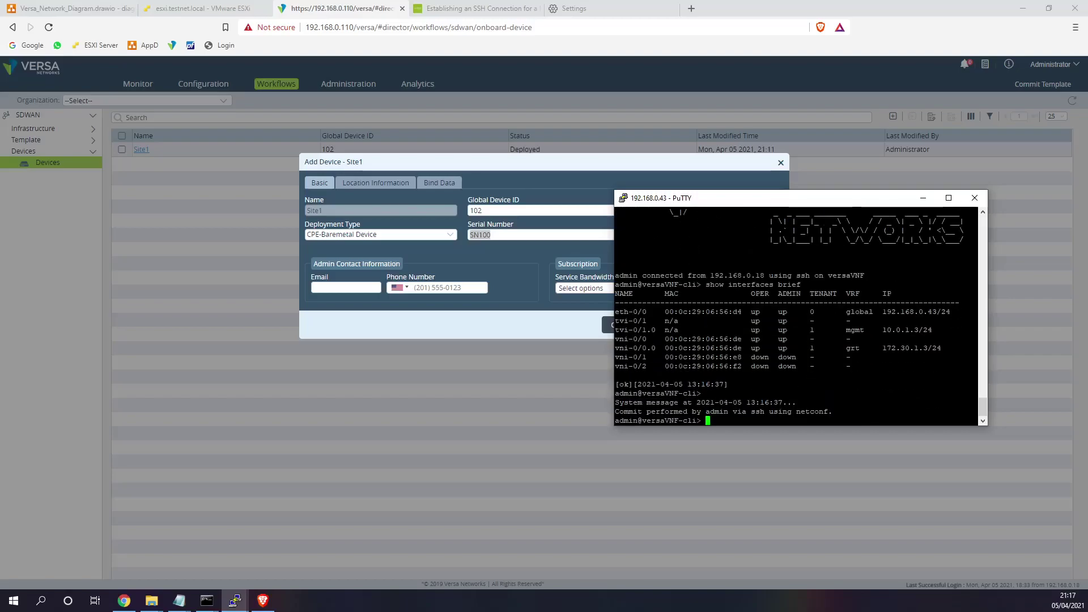
- Confirm tvi-0/1.0 received management address 10.0.1.3/24 in the interface list
drag(976, 414, 620, 404)
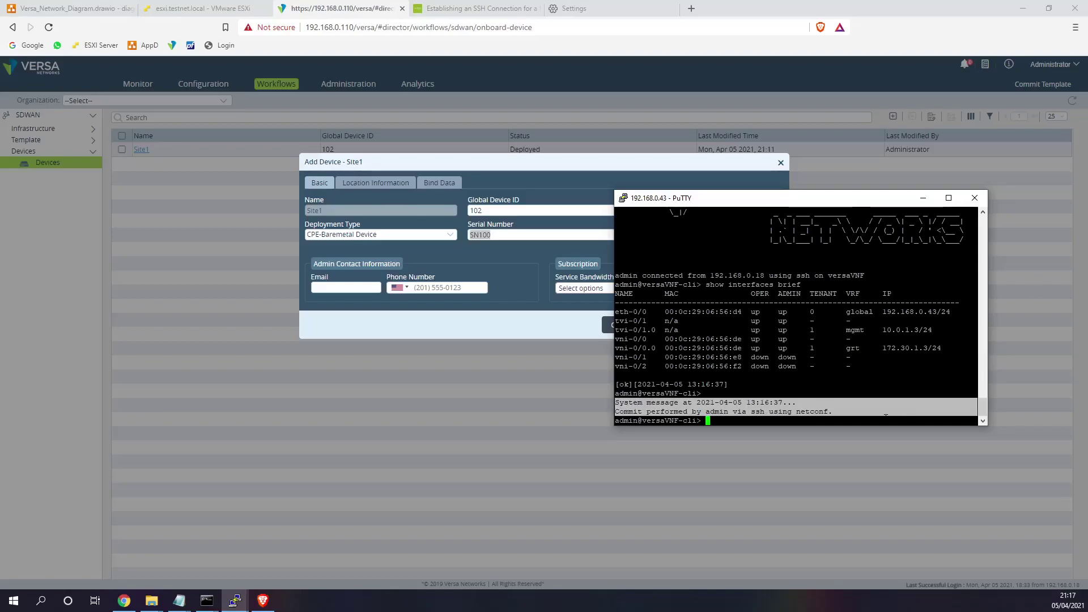
drag(976, 330, 622, 330)
drag(976, 330, 883, 330)
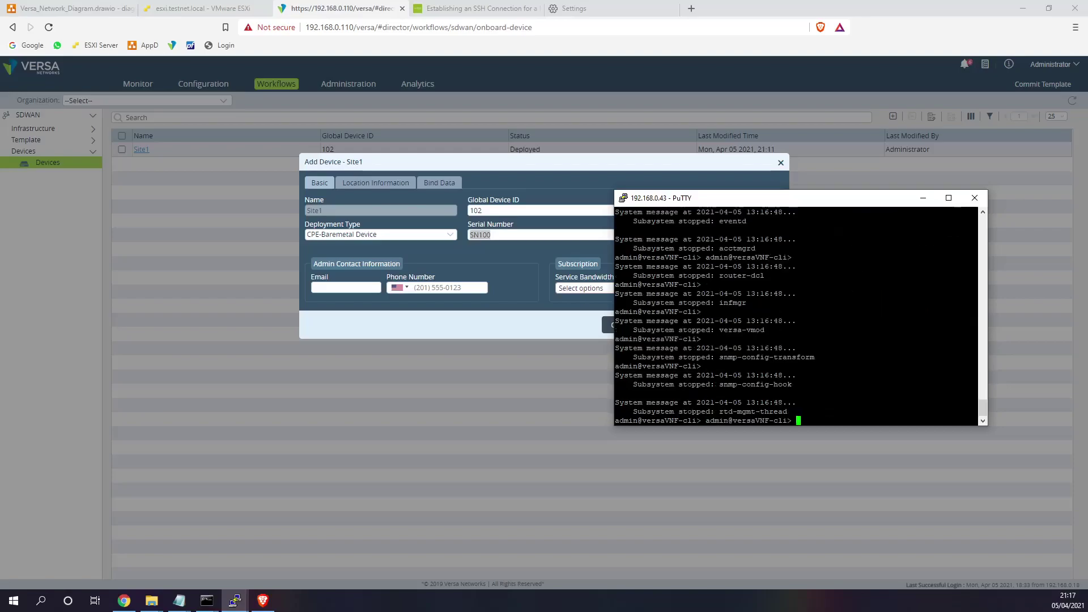
scroll(797, 316, up, 15)
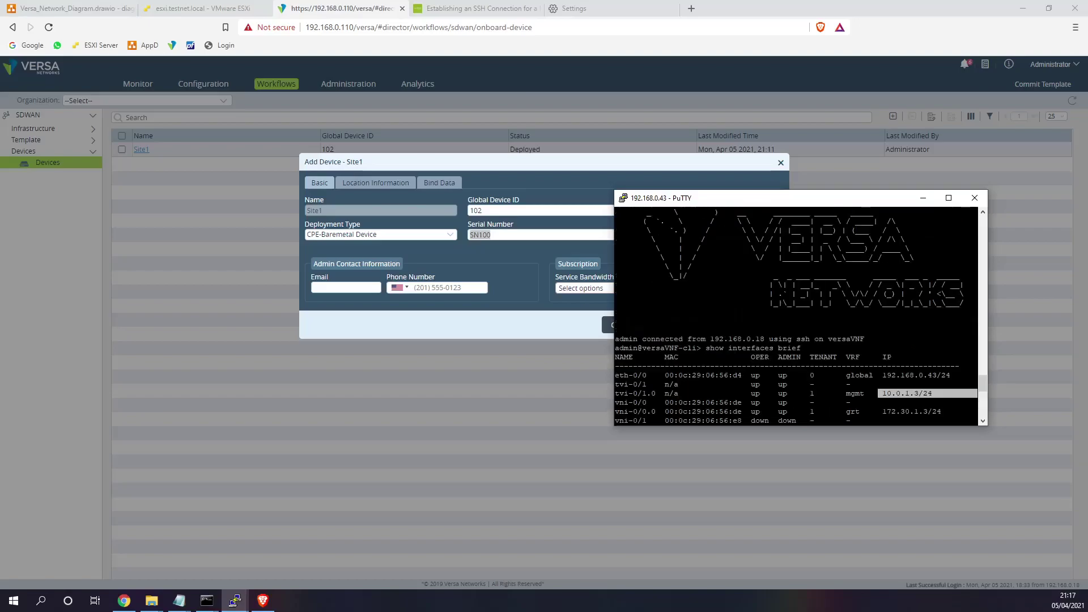
drag(977, 393, 847, 394)
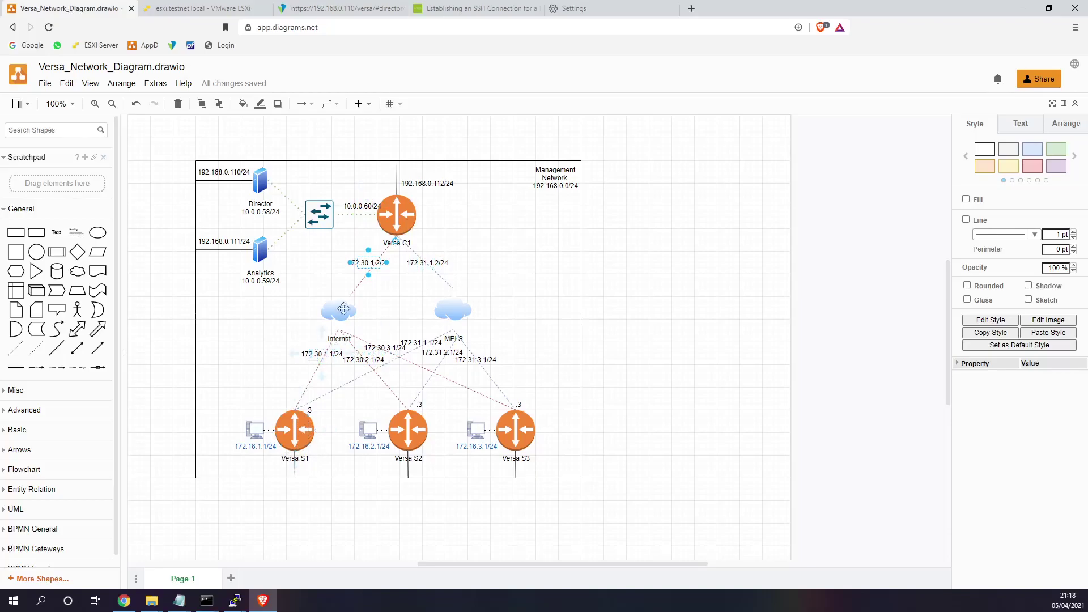
- Inspect the 10.0.0.60/24 label and Director icon in draw.io, dismiss the PuTTY error, and return to ESXi
click(358, 206)
click(260, 183)
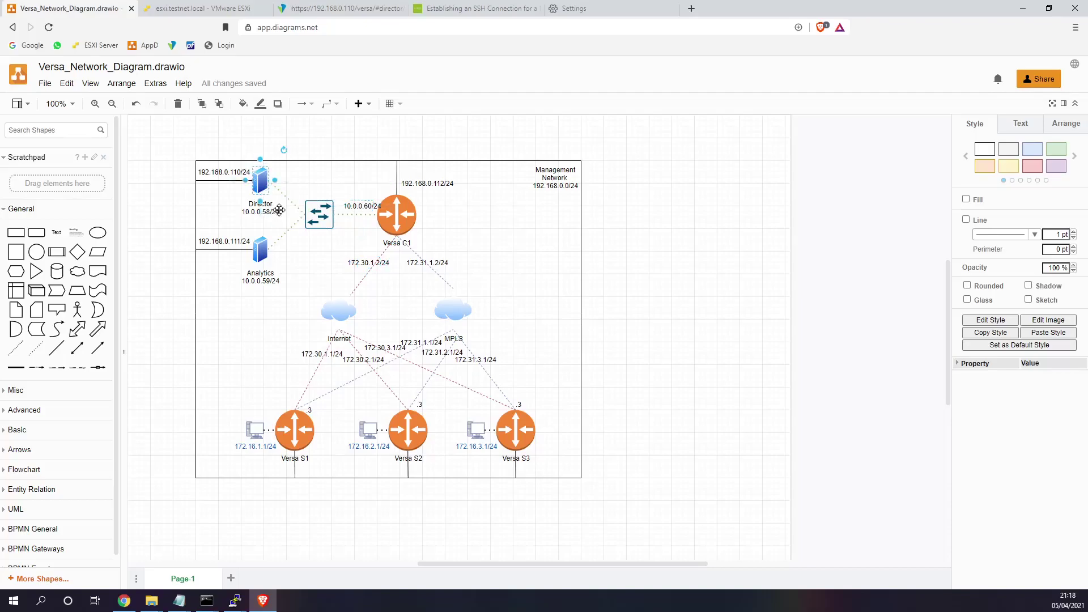
click(518, 269)
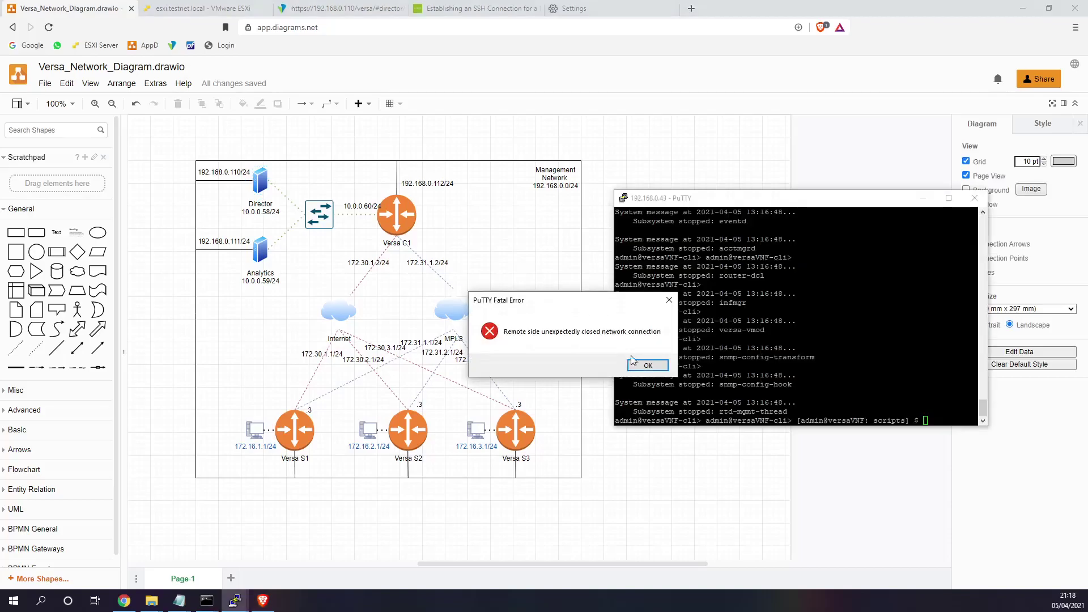
click(635, 363)
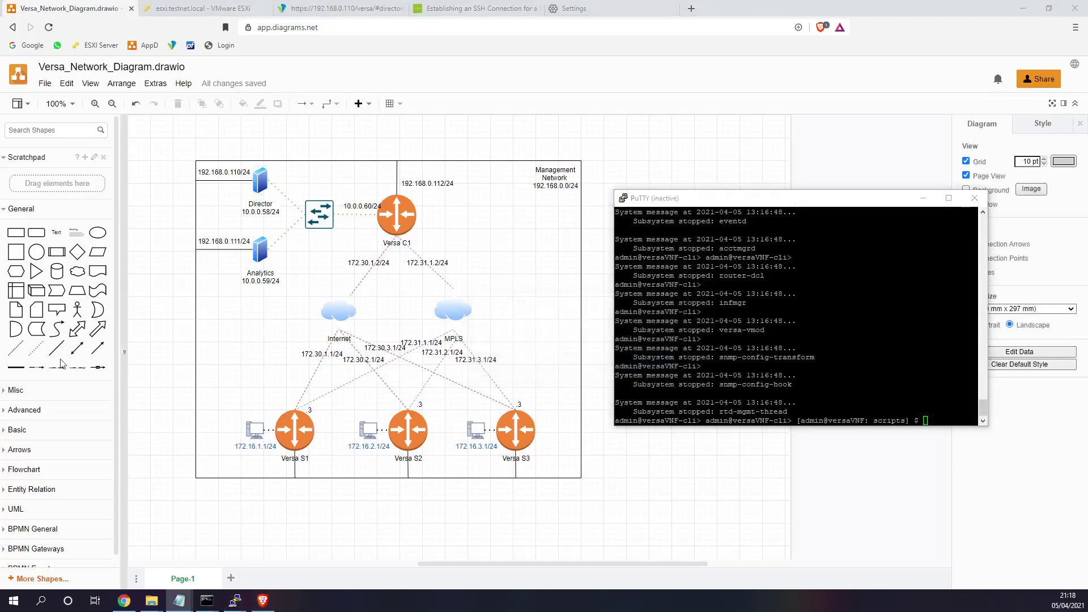
click(219, 12)
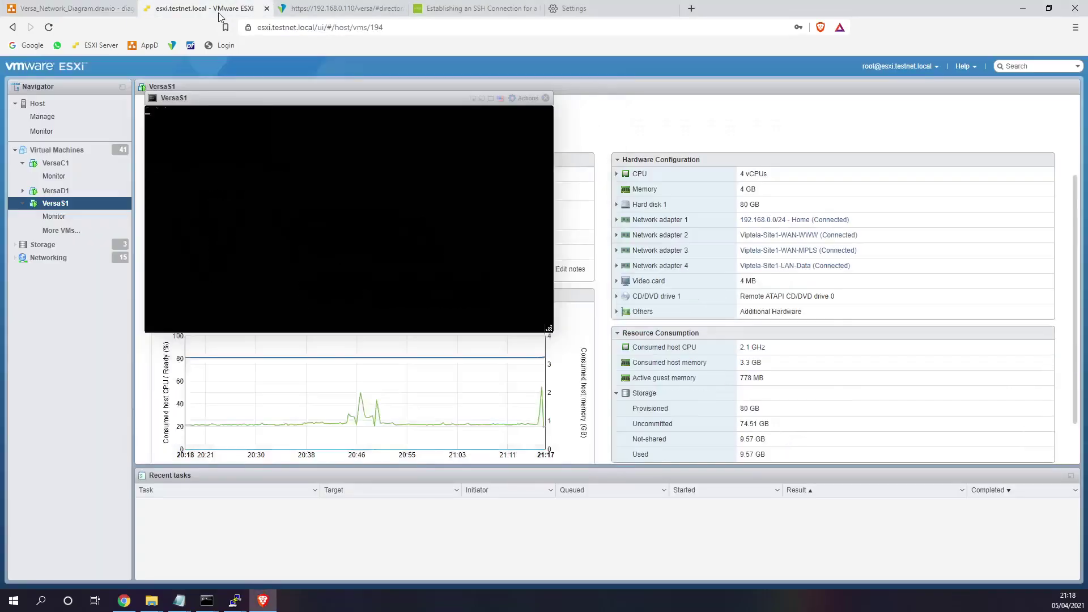
- Close Site1's device window in Versa Director and switch to monitoring the provider's devices
click(364, 11)
click(781, 164)
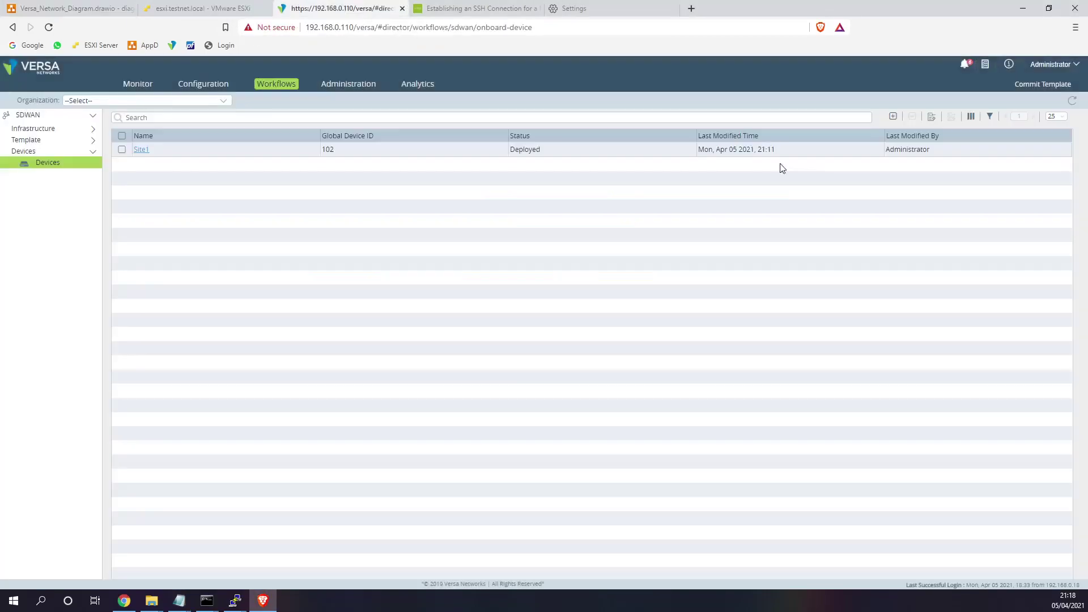
click(330, 85)
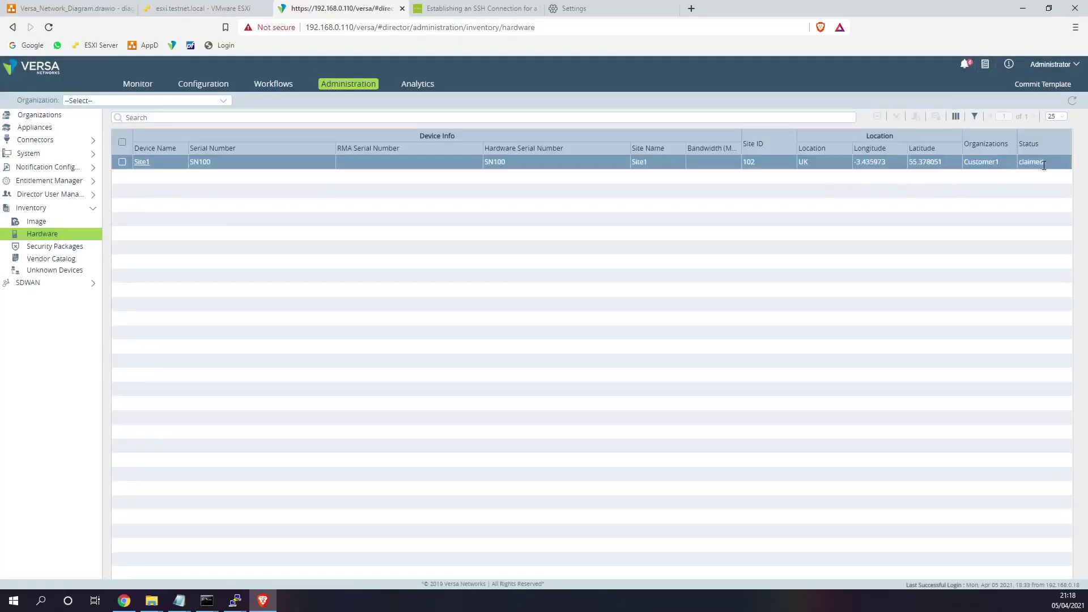
drag(1044, 165, 1020, 165)
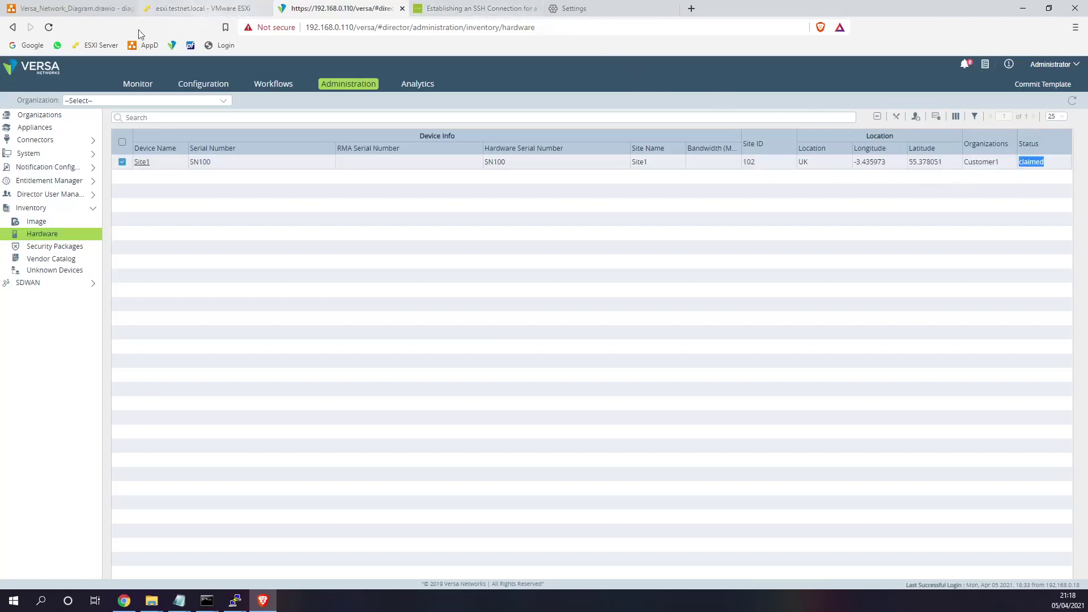
click(136, 85)
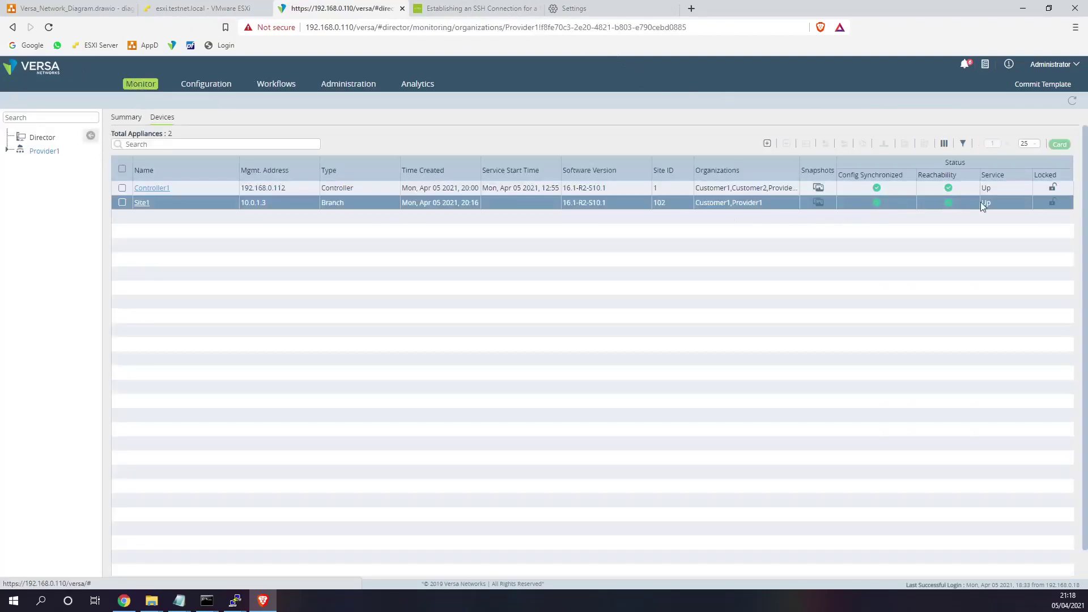
click(222, 11)
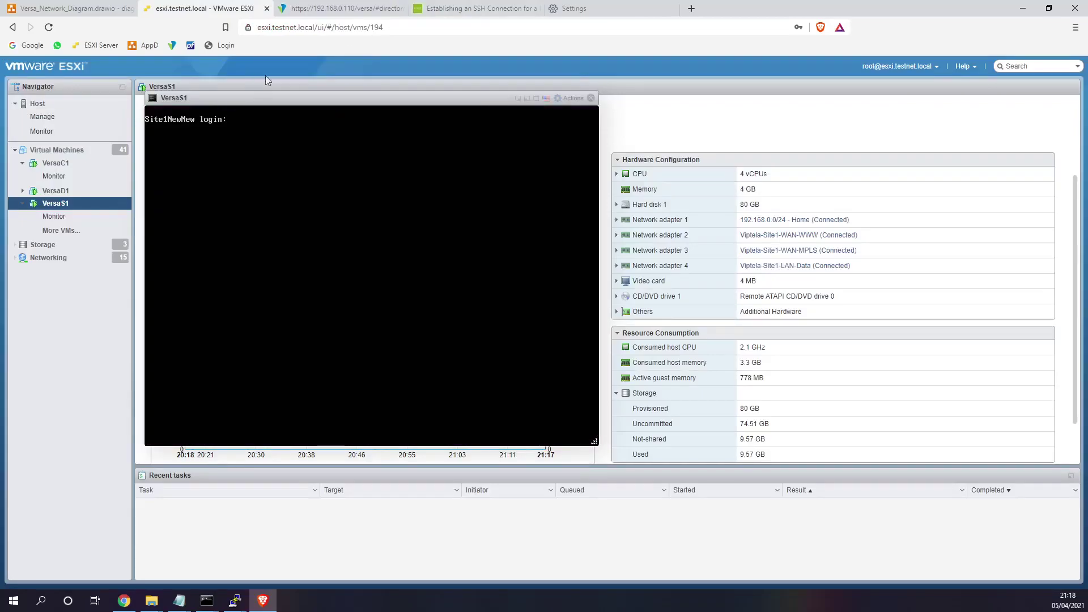
- Refresh the Monitor devices list until Site1 shows reachable, in sync and Up, then open Site1
click(333, 9)
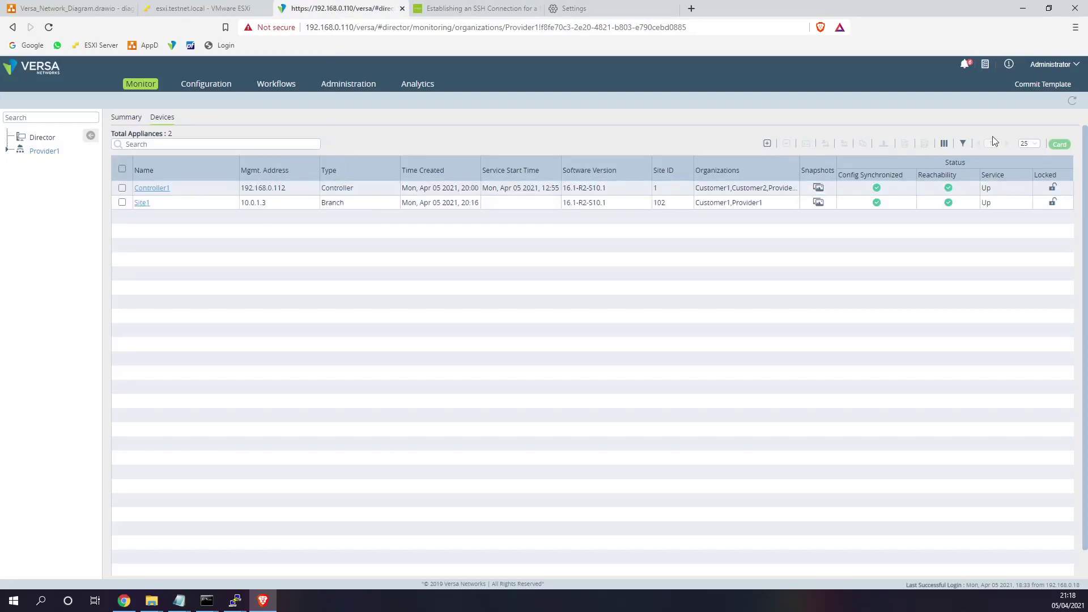
click(1074, 103)
click(1075, 104)
click(1074, 103)
double_click(487, 188)
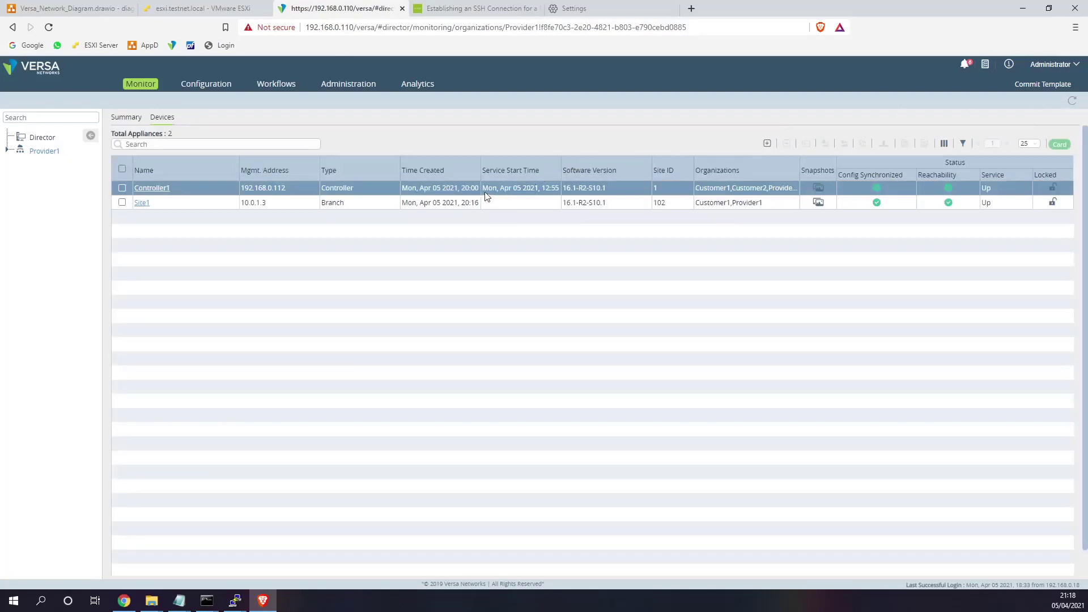
drag(524, 187, 559, 188)
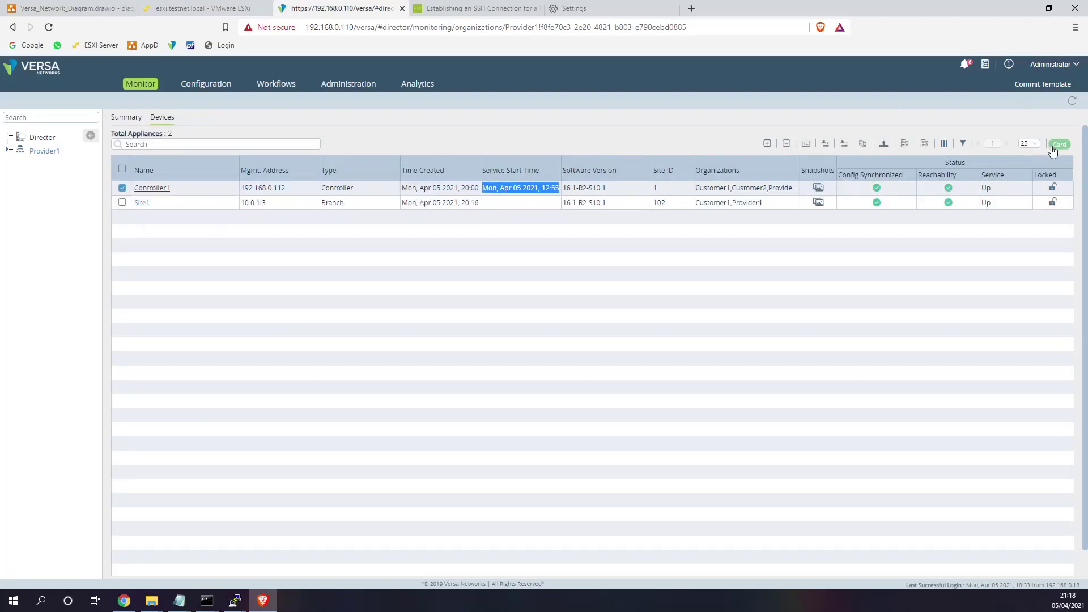
click(1073, 102)
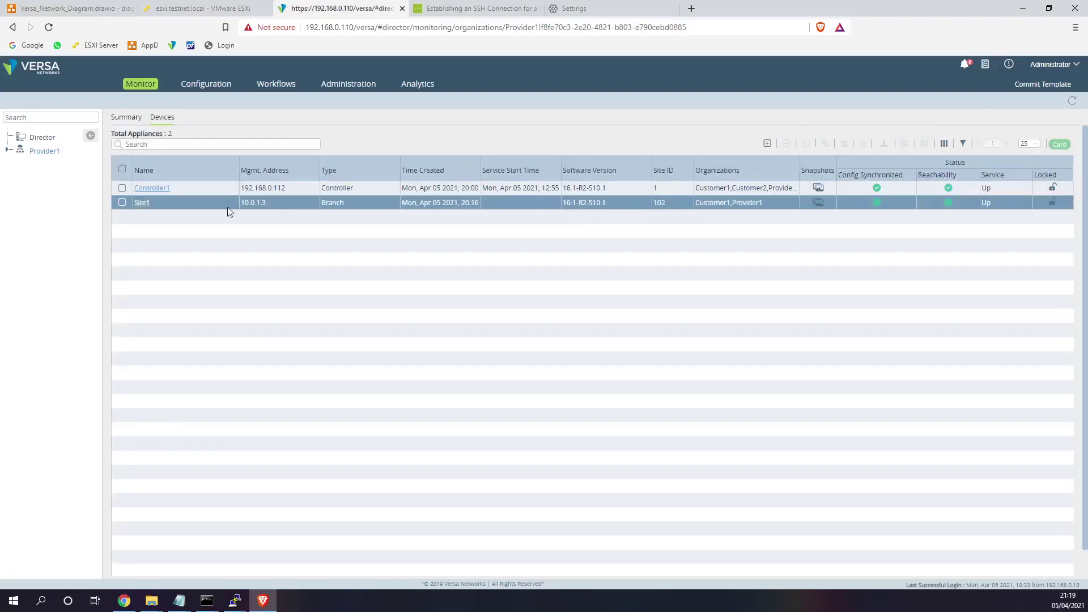
click(142, 206)
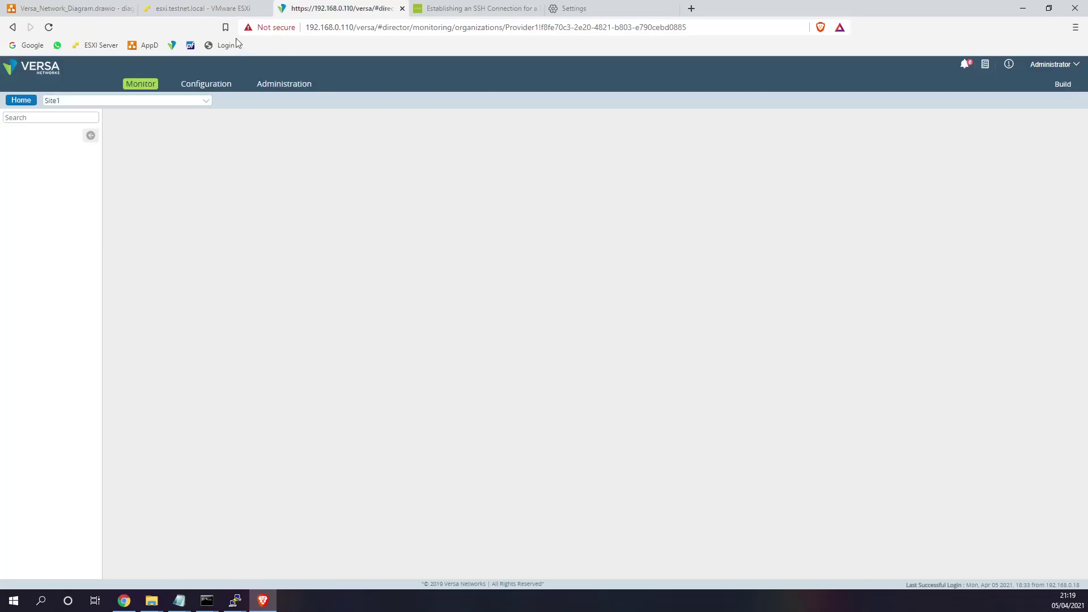
click(201, 11)
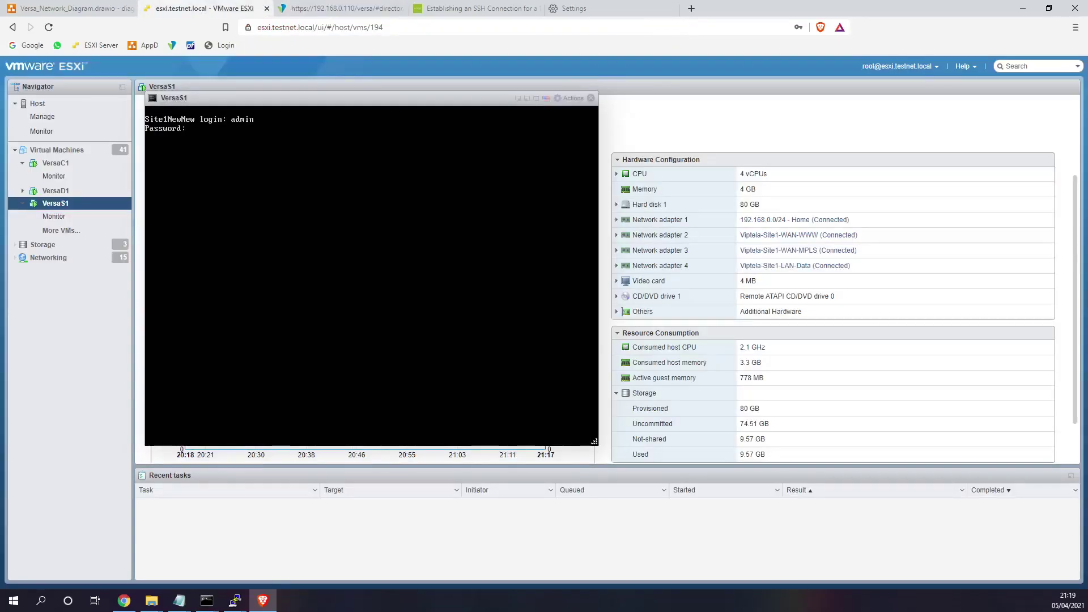
- Log in to the VersaS1 console and run 'vsh status' with sudo to confirm every service is Running
key(Return)
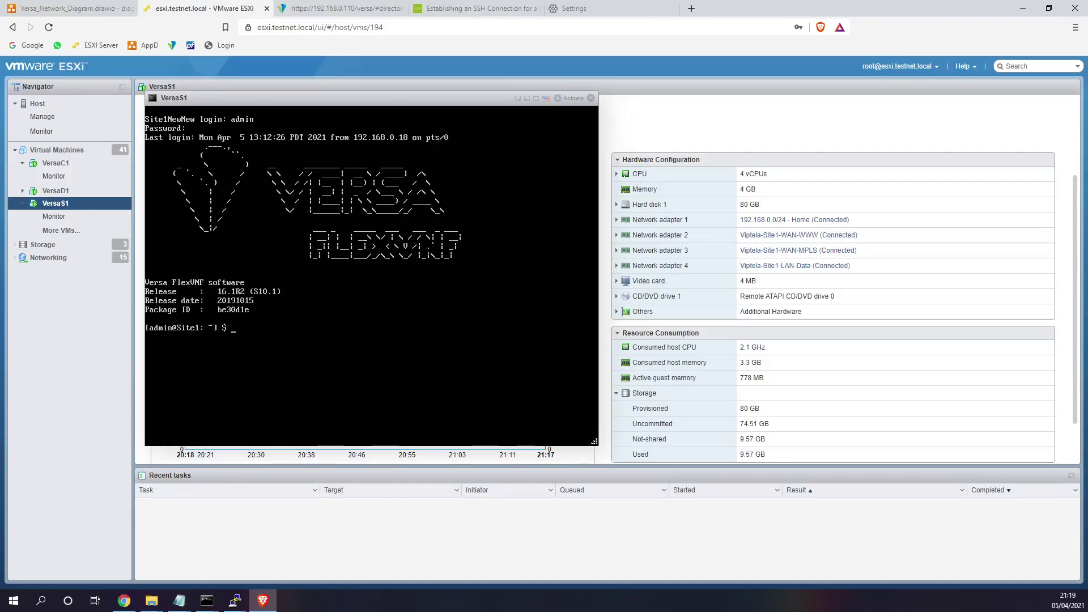
text(vsh statui)
key(BackSpace)
text(s)
key(Return)
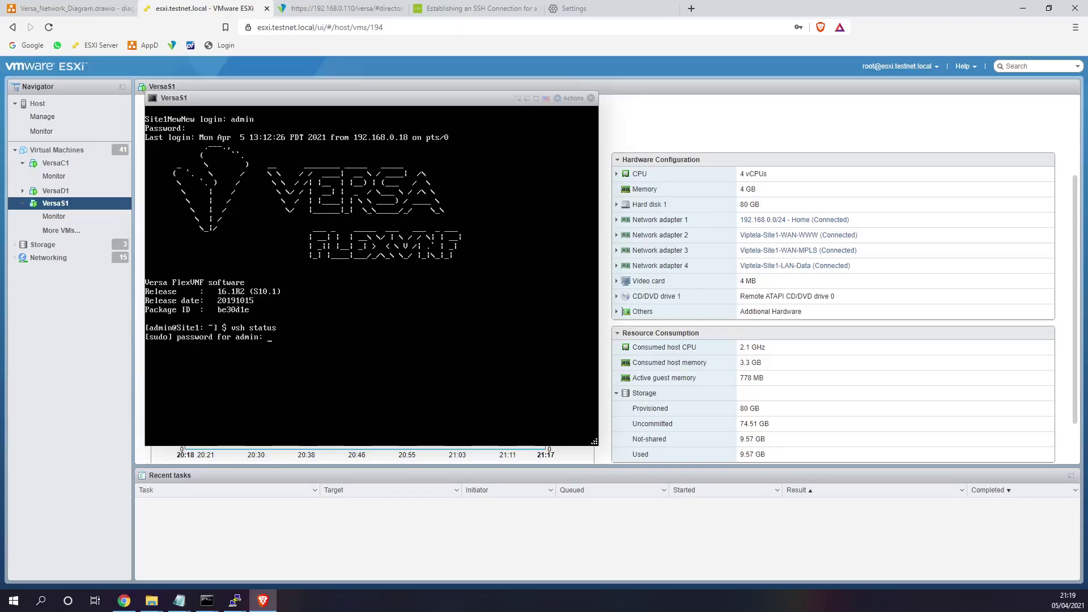
key(Return)
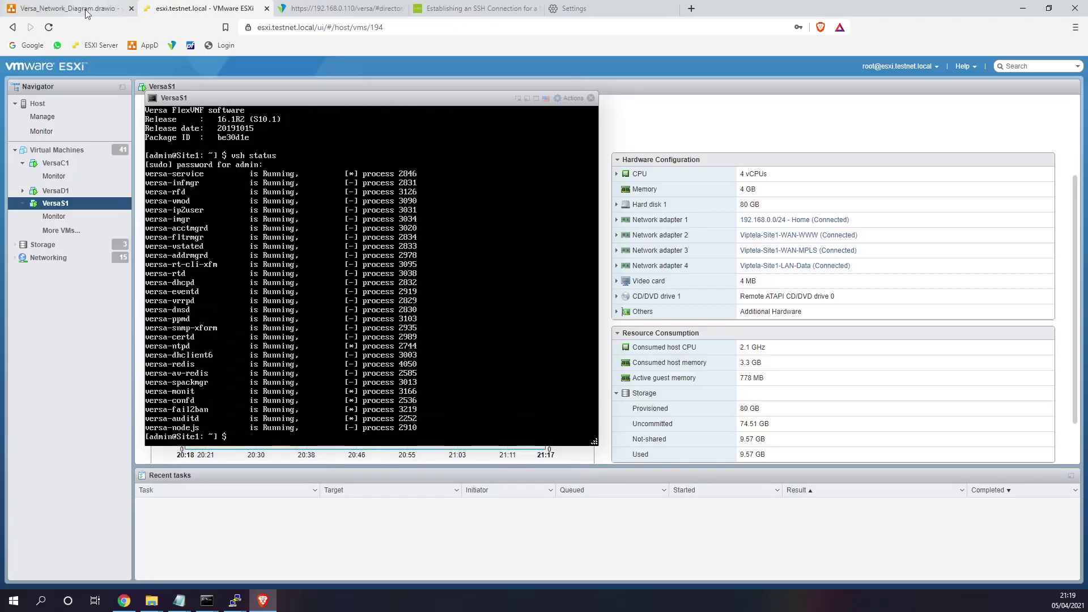
click(343, 8)
- Reload the Monitor devices list and check Site1's new service start time
click(22, 102)
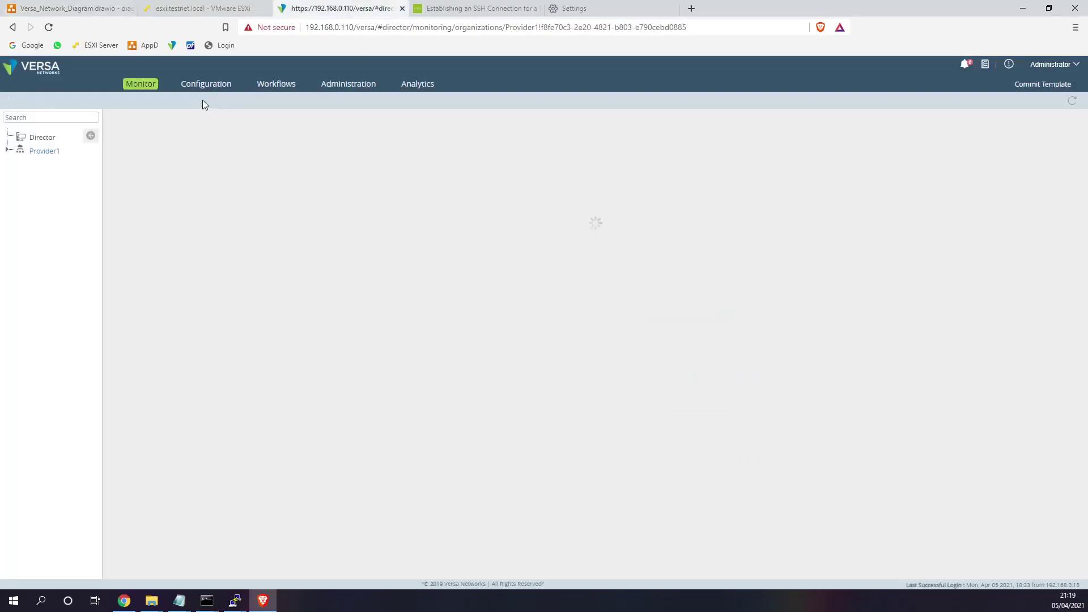
click(536, 203)
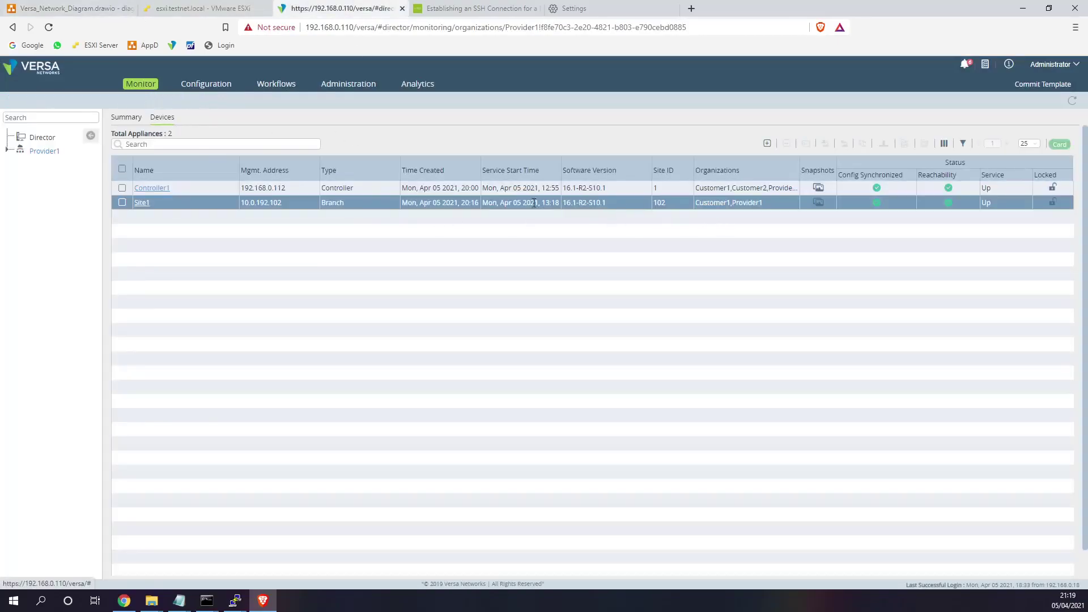
drag(486, 200, 551, 200)
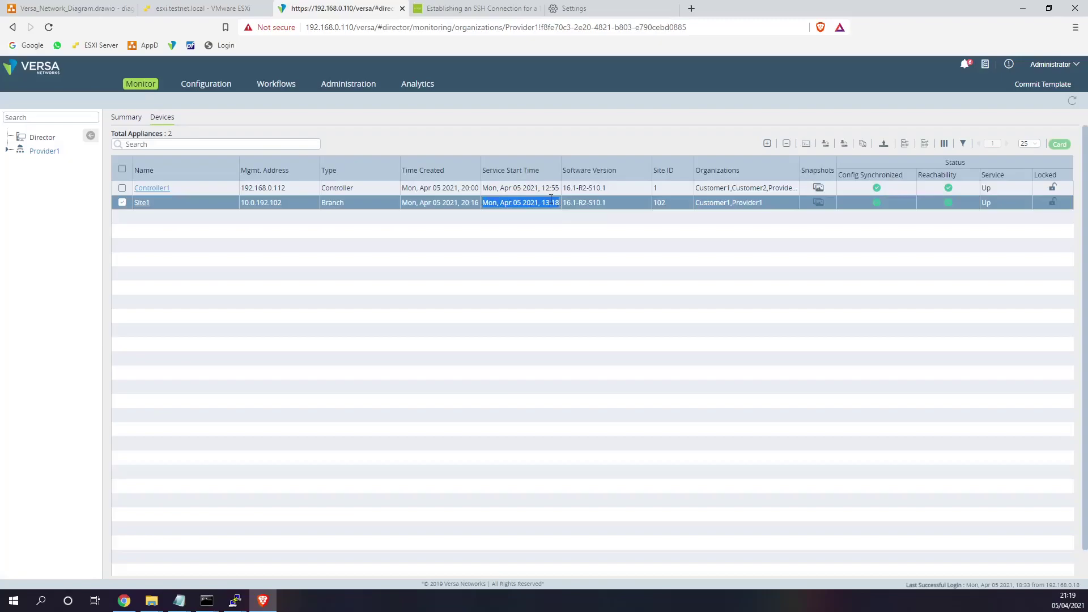
key(F5)
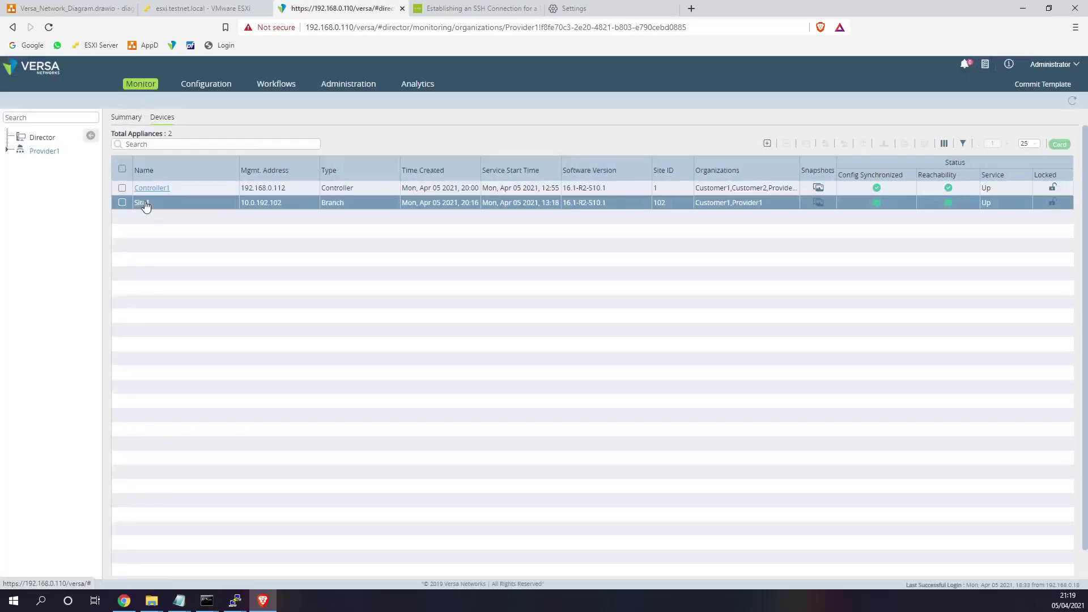
- Open Site1's dashboard and confirm IN_SYNC config, REACHABLE and GOOD service status
click(144, 203)
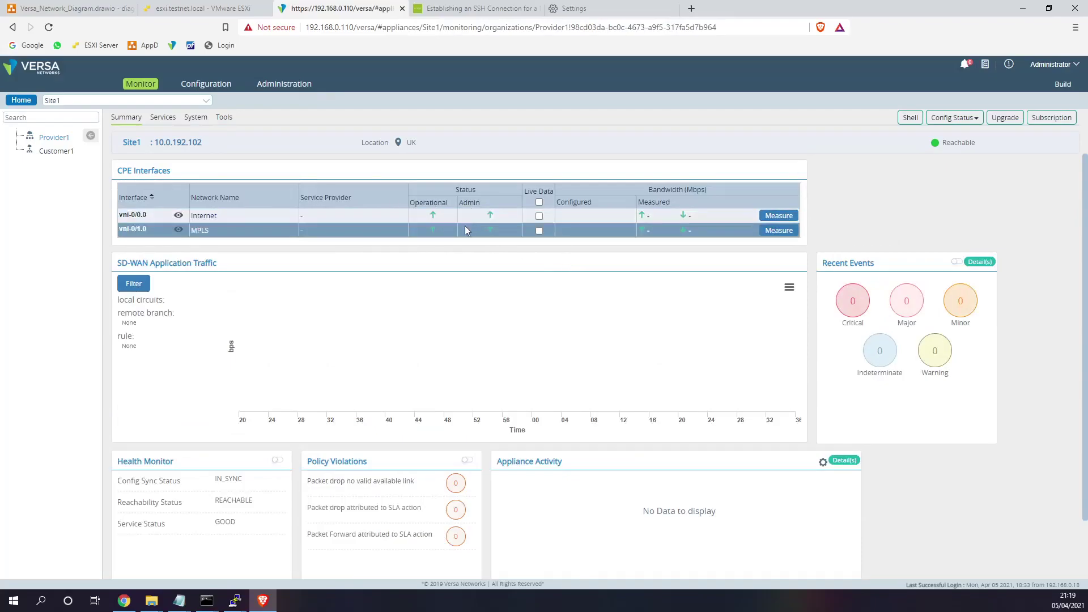
double_click(237, 478)
double_click(249, 502)
double_click(230, 522)
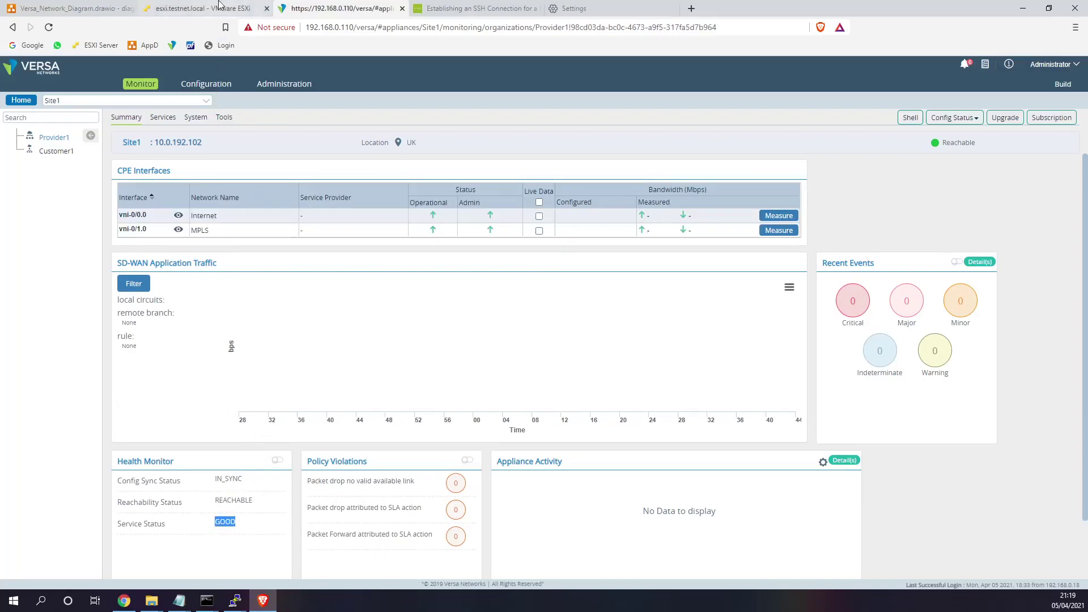
click(163, 7)
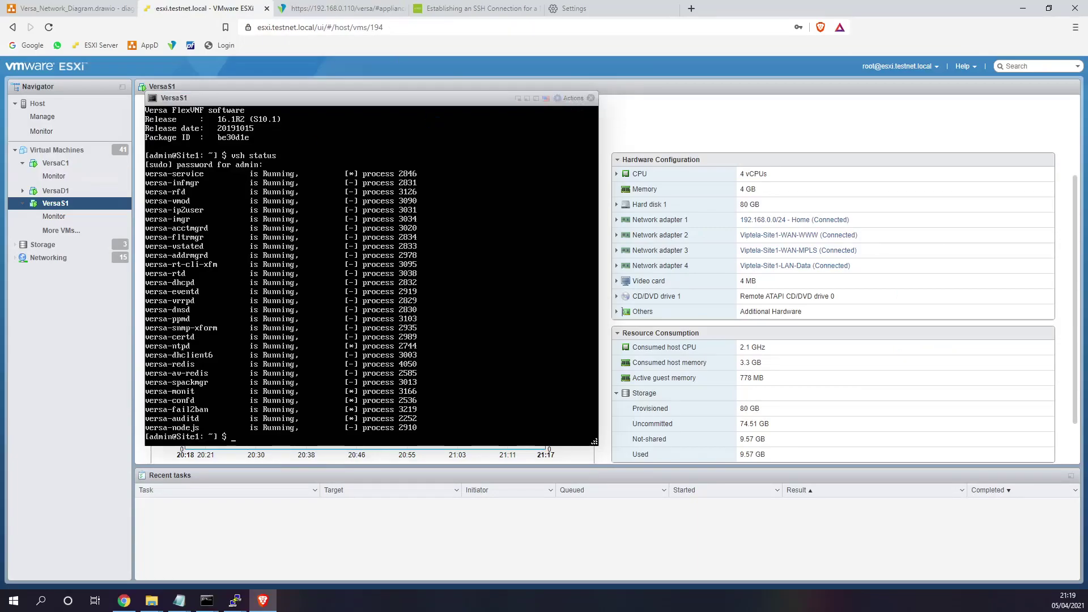
- Close the VersaS1 console and show the Virtual Machines list filtered to 'versa'
click(571, 98)
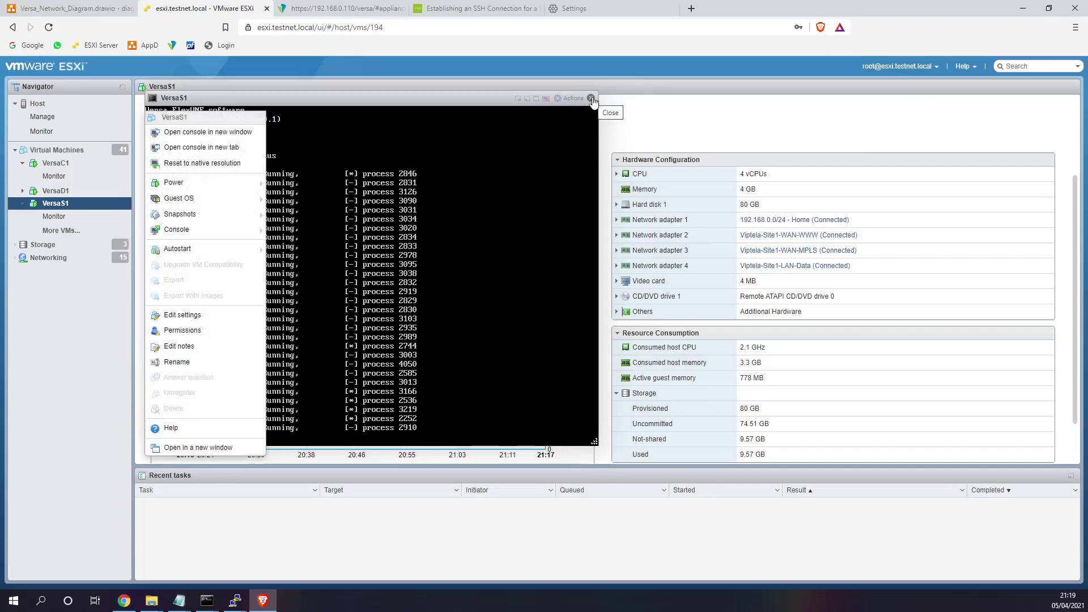
click(592, 99)
click(73, 234)
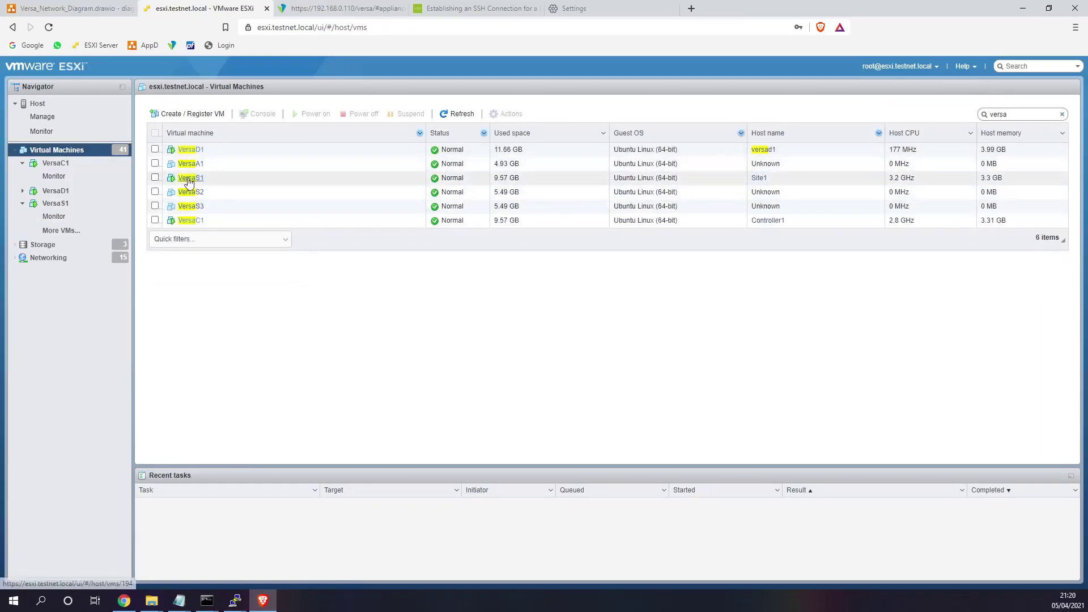
- Select the VersaS2 and VersaS3 VMs and power both on
click(154, 192)
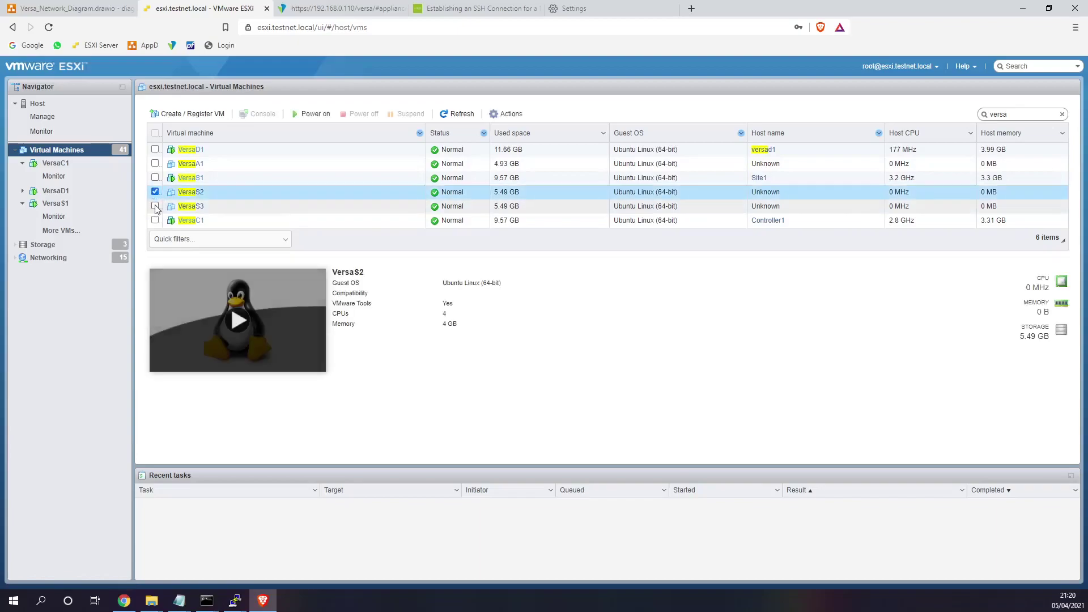
click(155, 206)
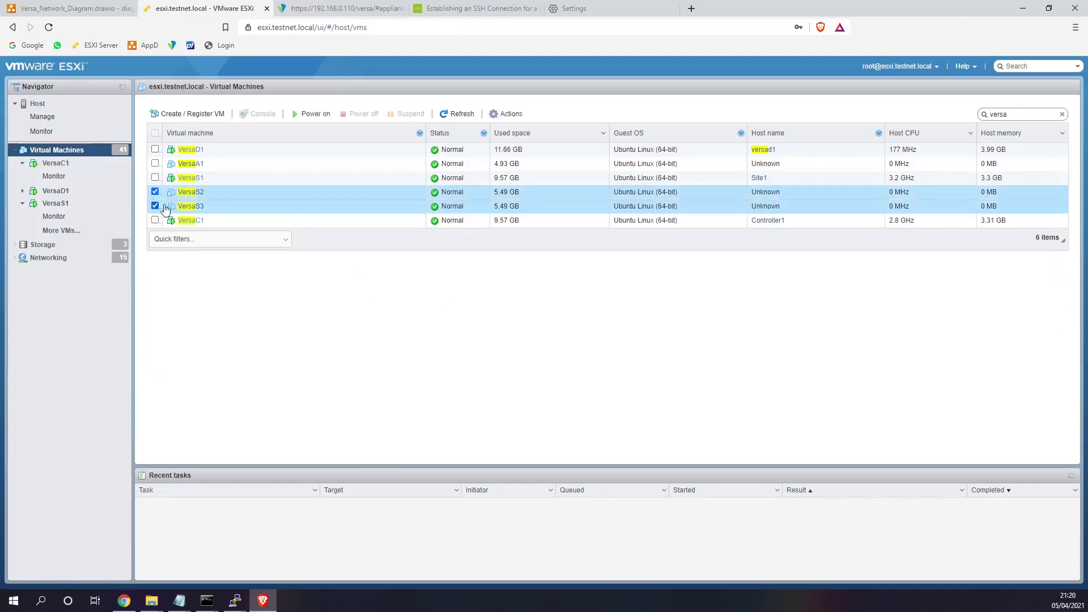
click(311, 115)
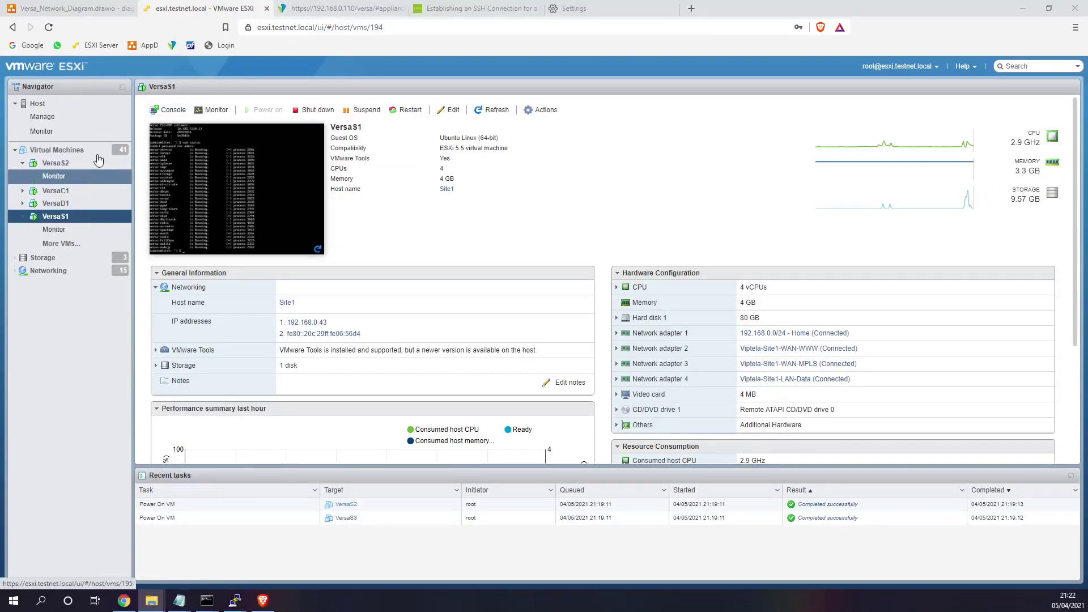
- Go to Workflows > SDWAN > Devices in Versa Director and open the Add Device form
click(316, 9)
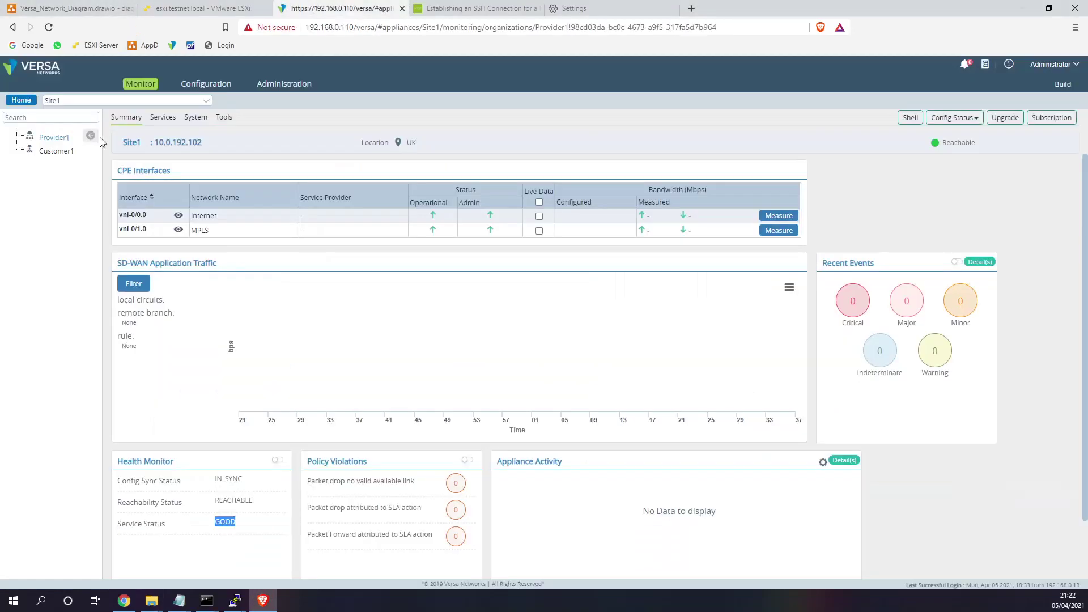
click(205, 88)
click(18, 102)
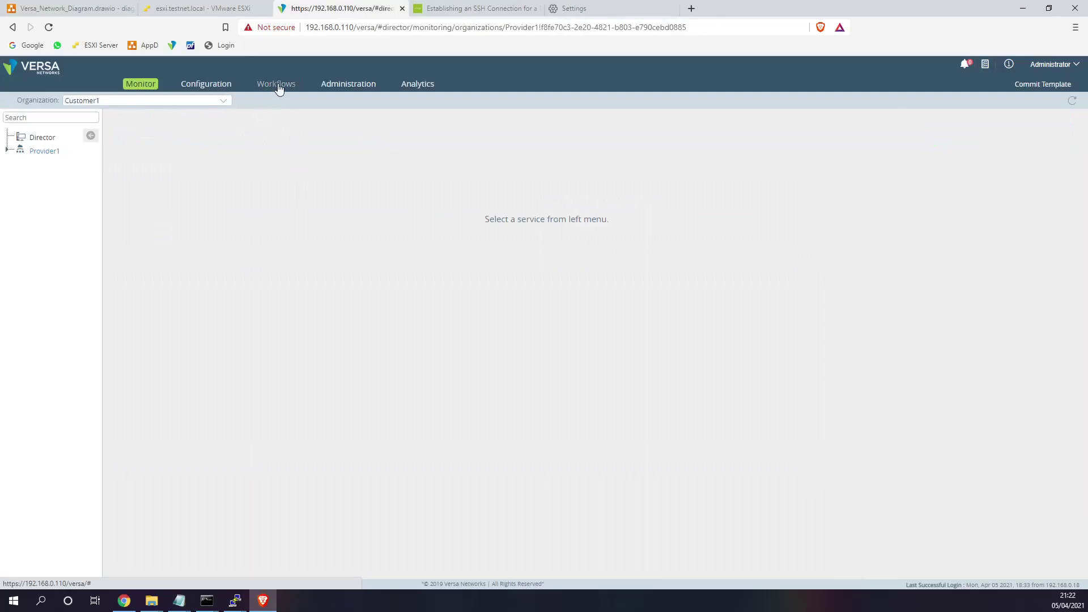
click(278, 86)
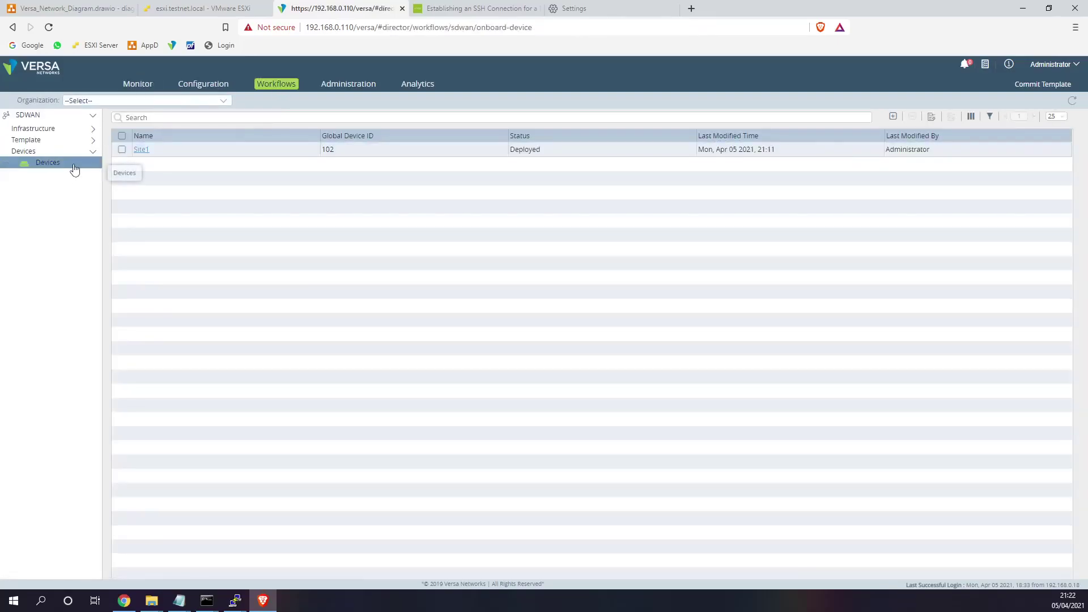
click(893, 116)
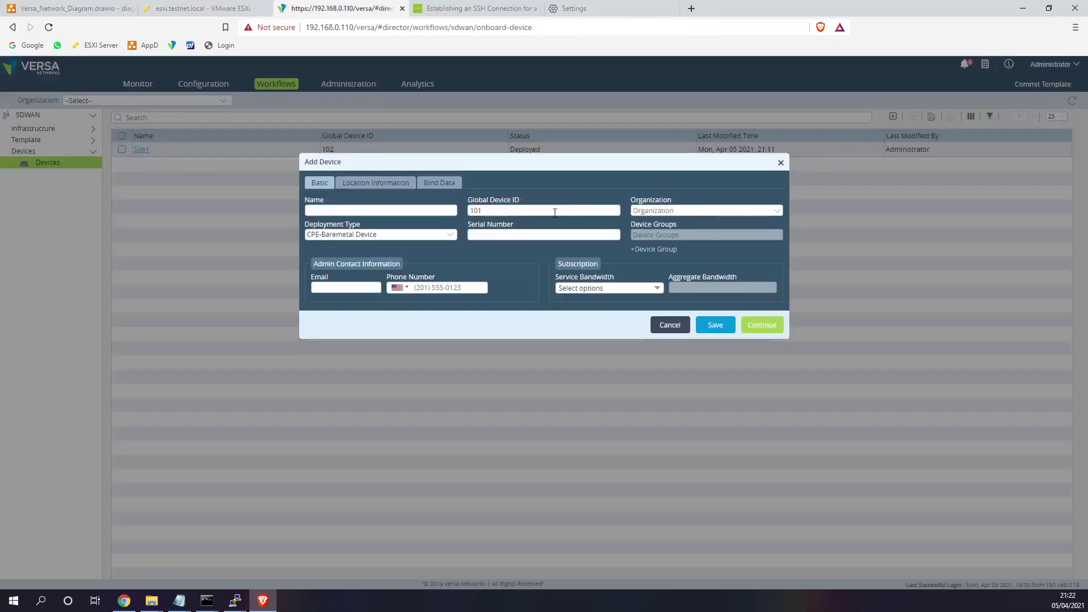
- Name the new device Site2, enter its serial number from the SN101 suggestion, and assign Customer1
click(380, 214)
text(Site2)
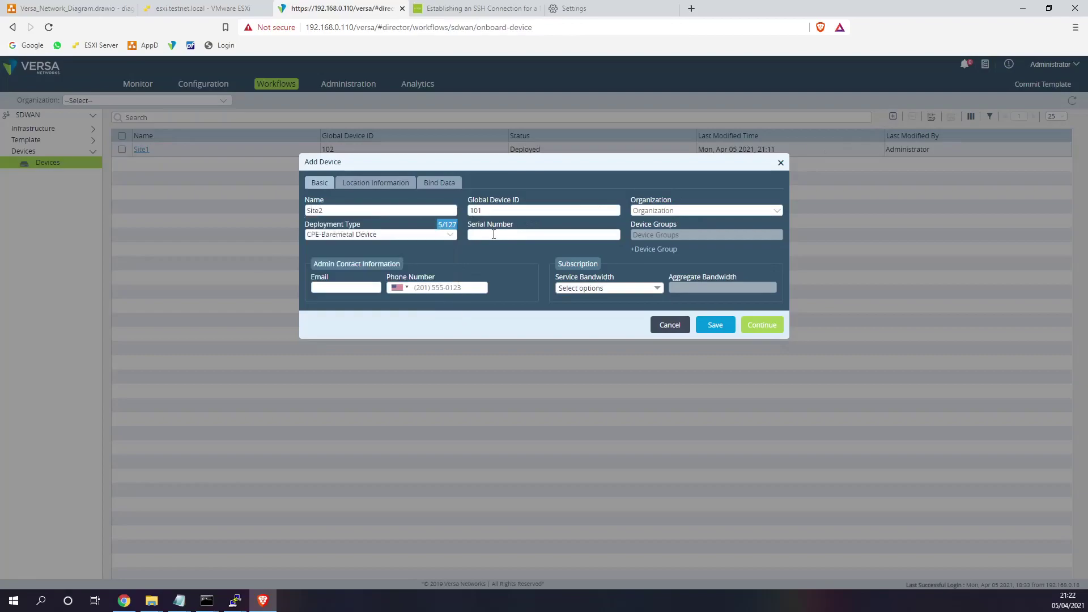
click(493, 234)
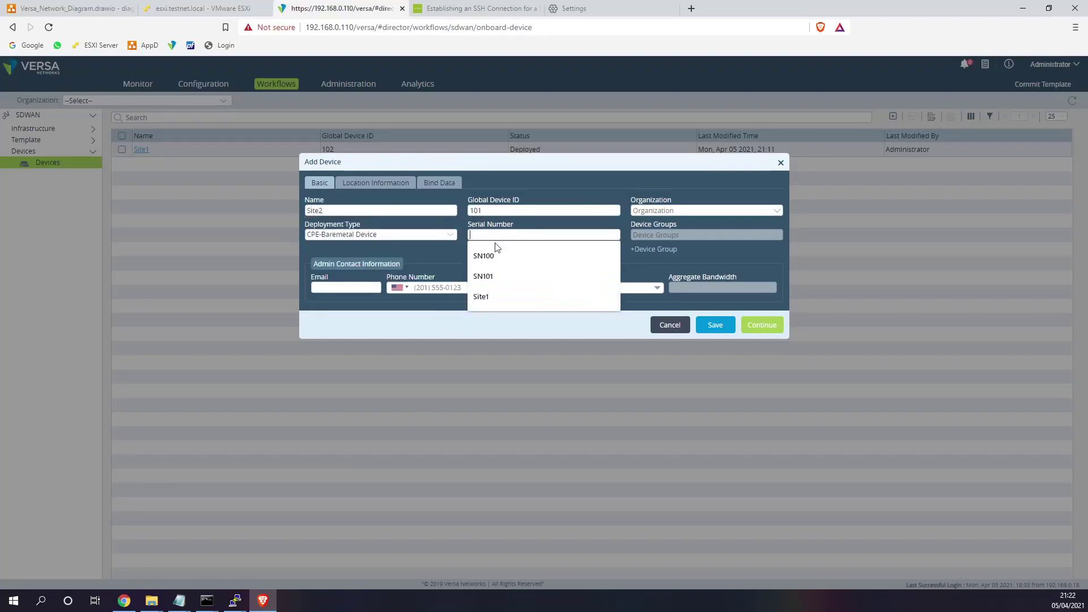
click(501, 276)
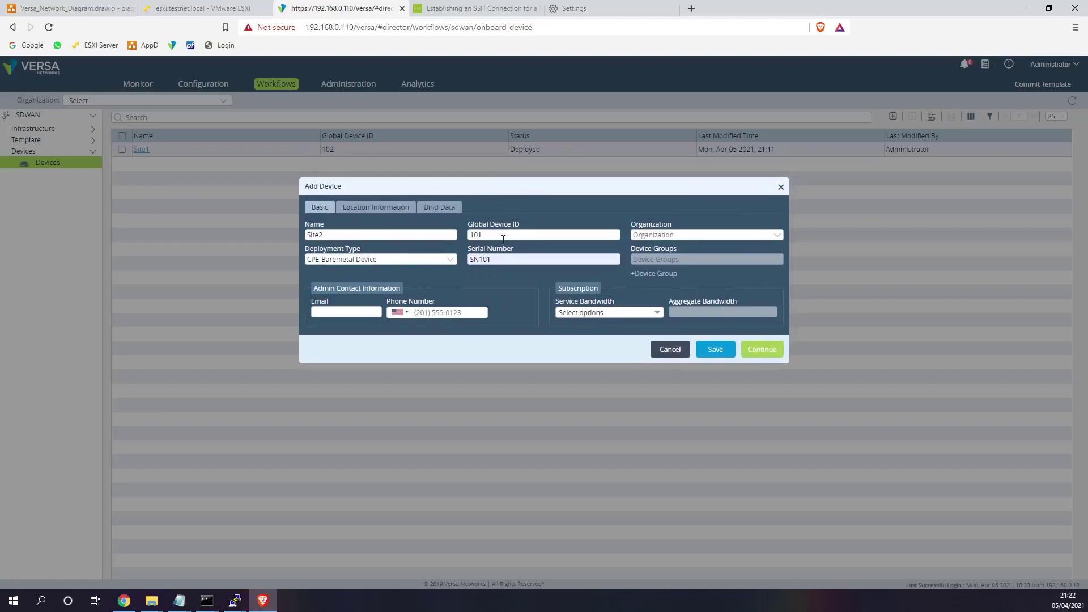
text(2)
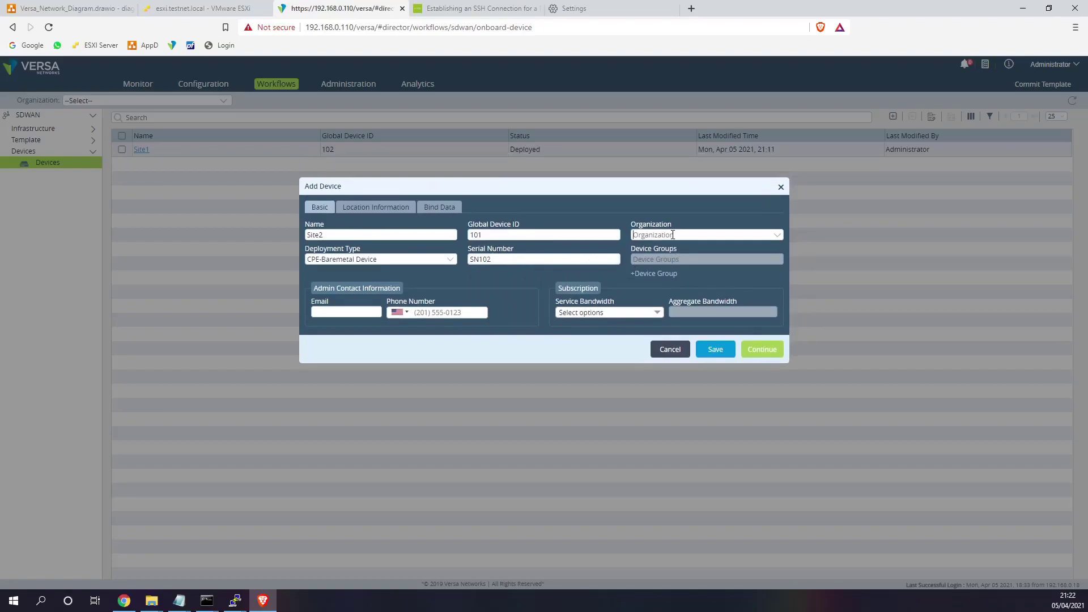
click(673, 235)
click(651, 247)
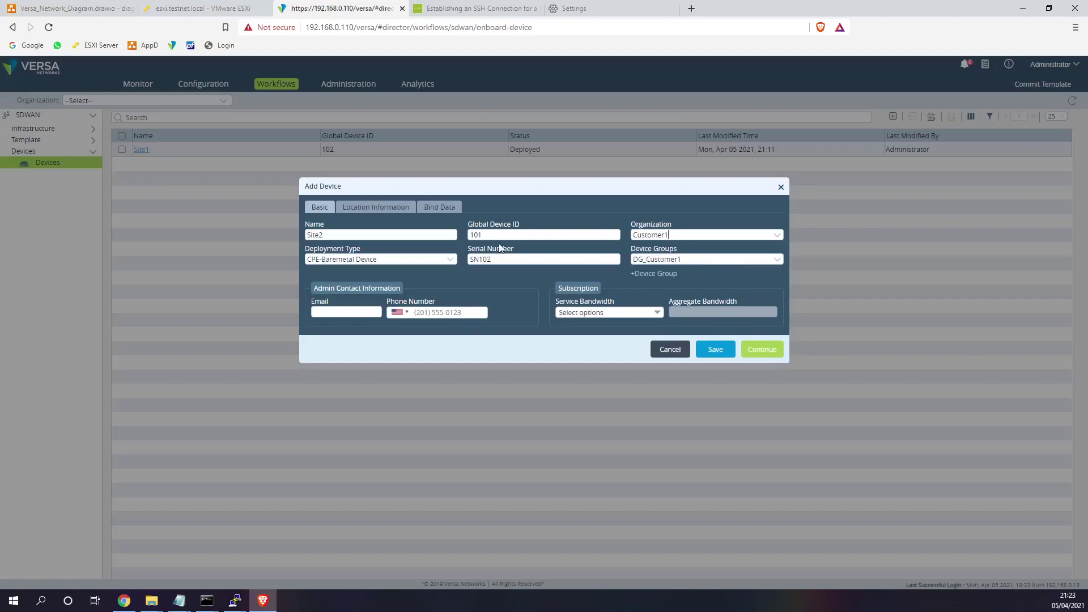
- Fill Site2's DHCP router, Internet gateway 172.30.2.1 and MPLS gateway 172.31.2.1 in Bind Data
click(436, 208)
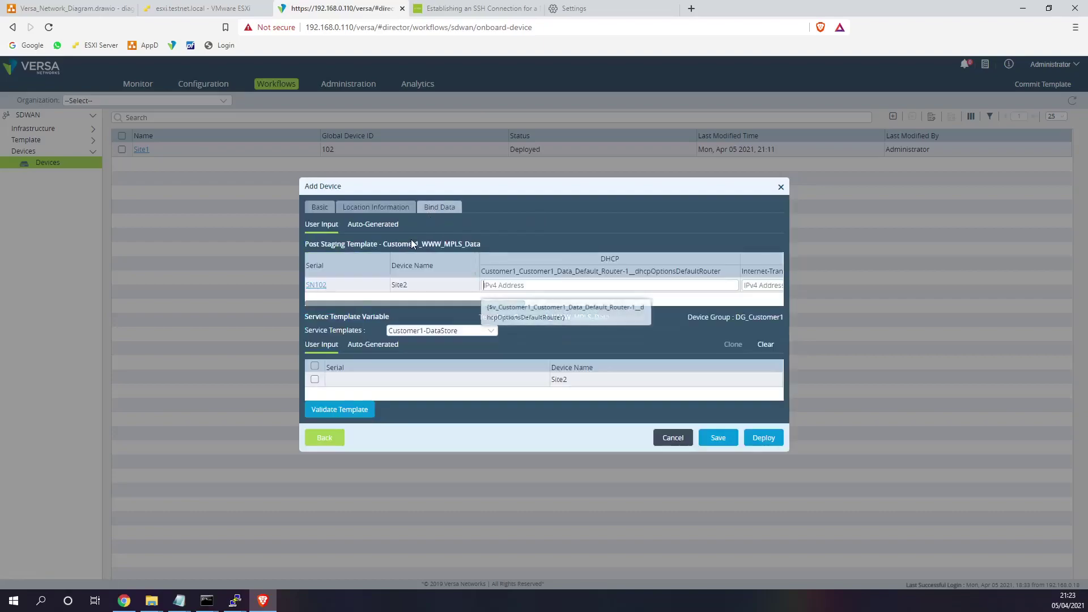
click(510, 285)
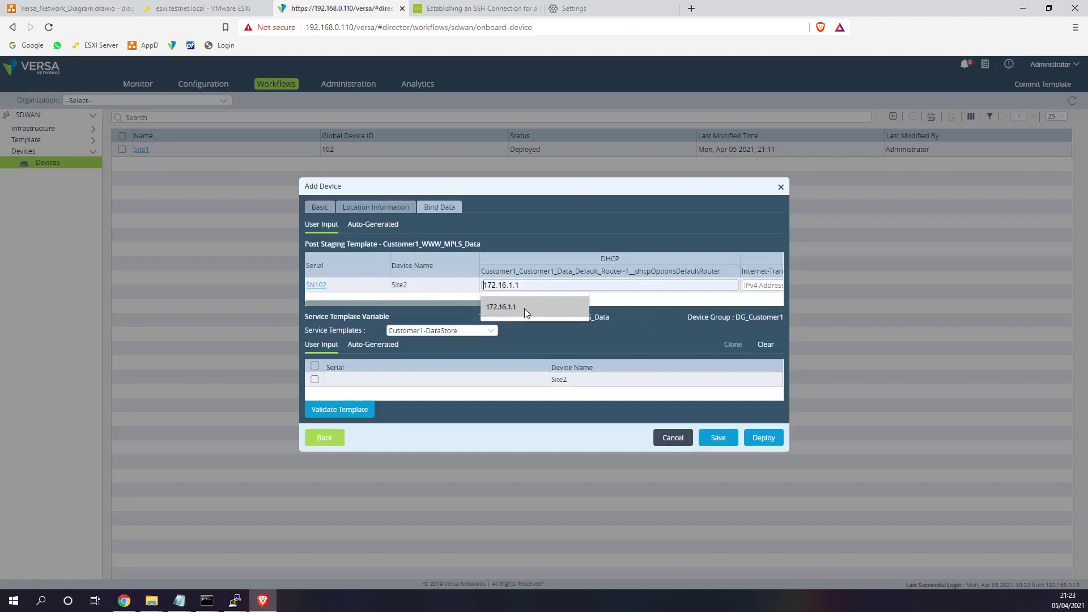
click(516, 309)
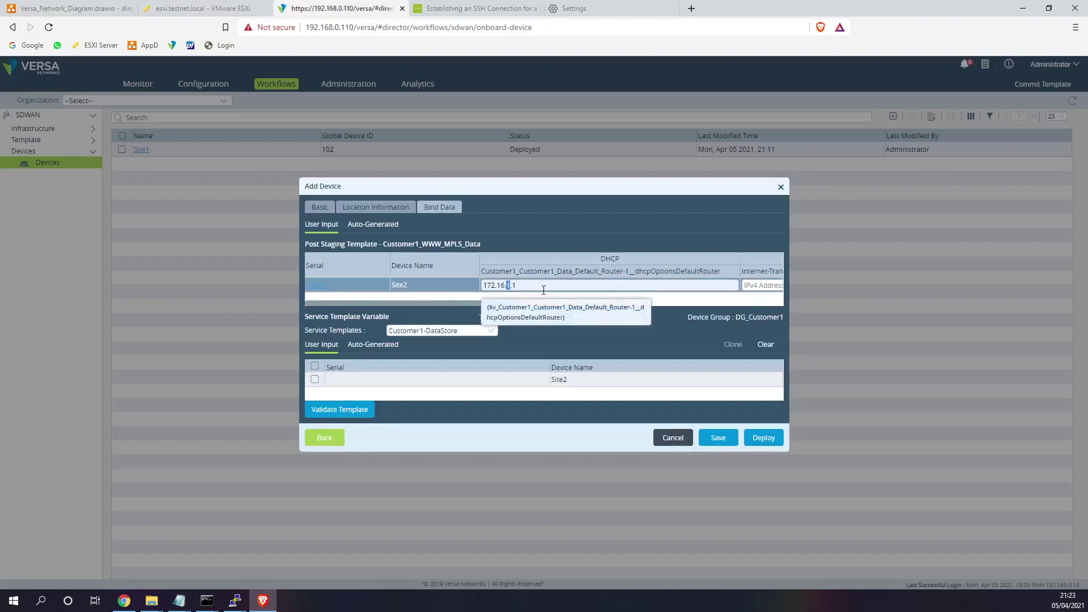
text(2)
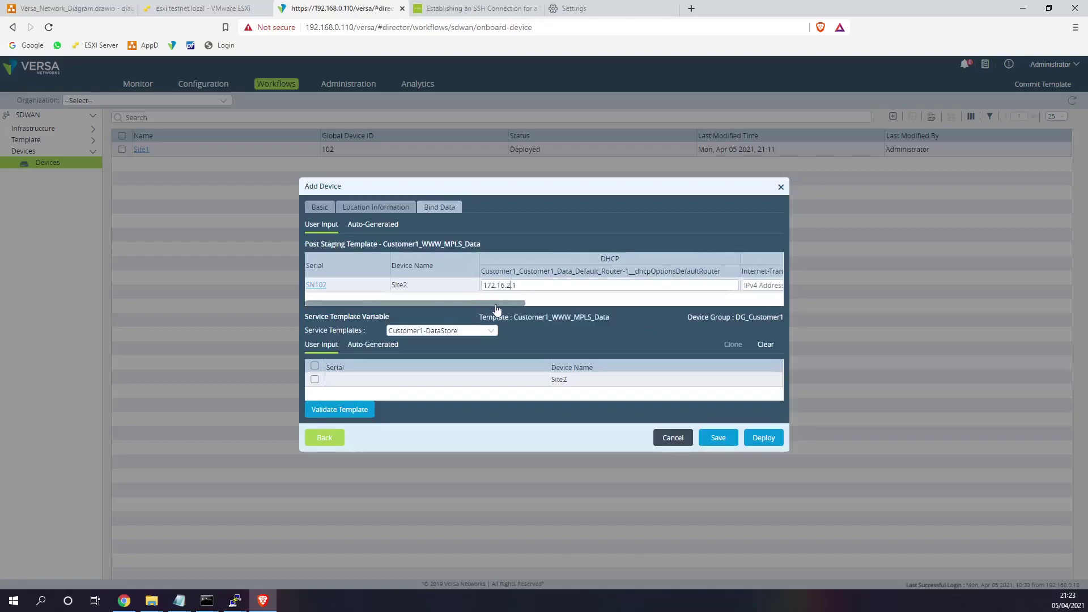
drag(499, 304, 600, 309)
click(603, 285)
click(603, 285)
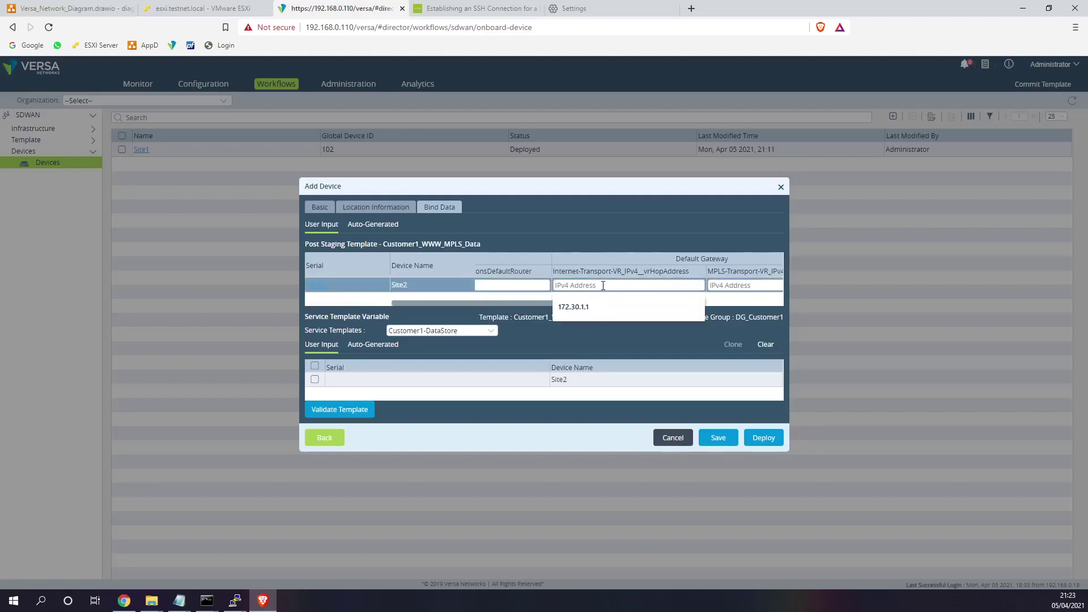
click(588, 304)
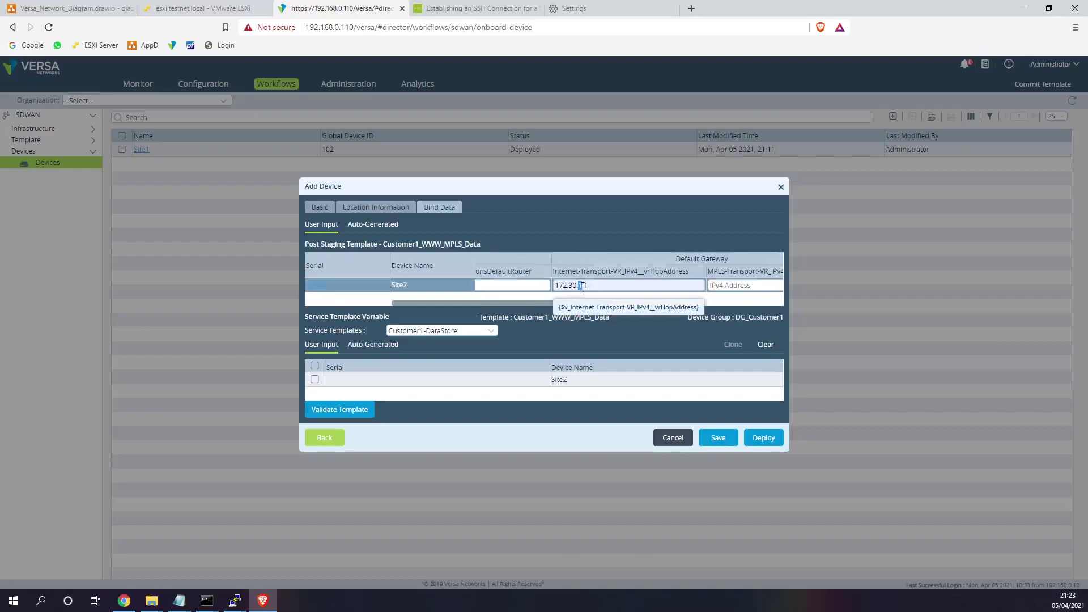
text(2)
drag(595, 287, 551, 287)
drag(602, 309, 636, 306)
click(655, 285)
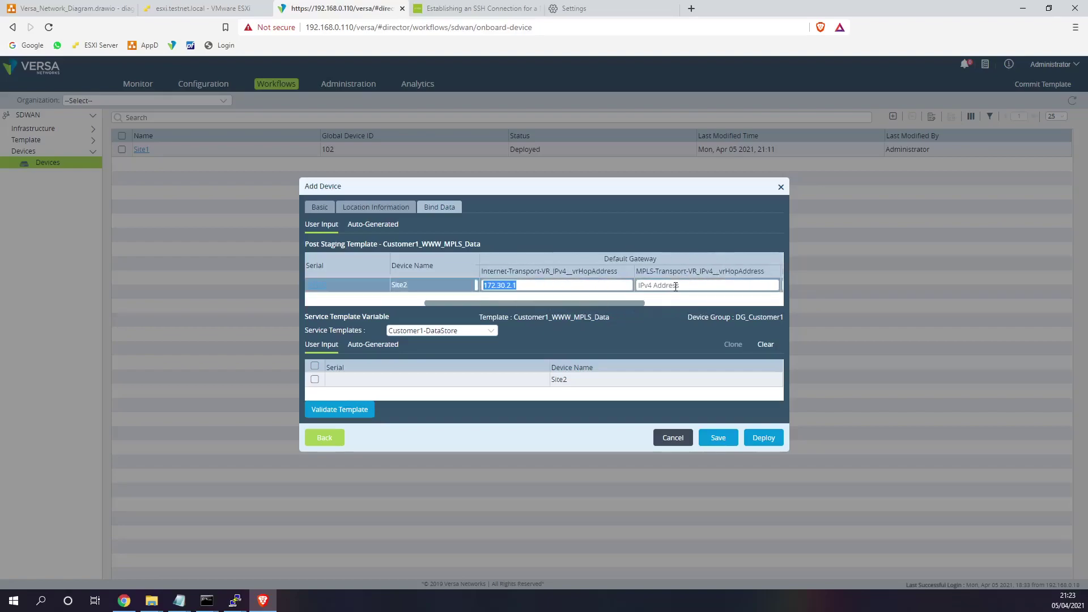
text(172.30.2.1)
click(659, 287)
key(BackSpace)
text(1)
drag(638, 306, 694, 306)
- Set Site2's static addresses: Data 172.16.2.1/24, Internet 172.30.2.3/24, MPLS 172.31.2.3/24
click(703, 286)
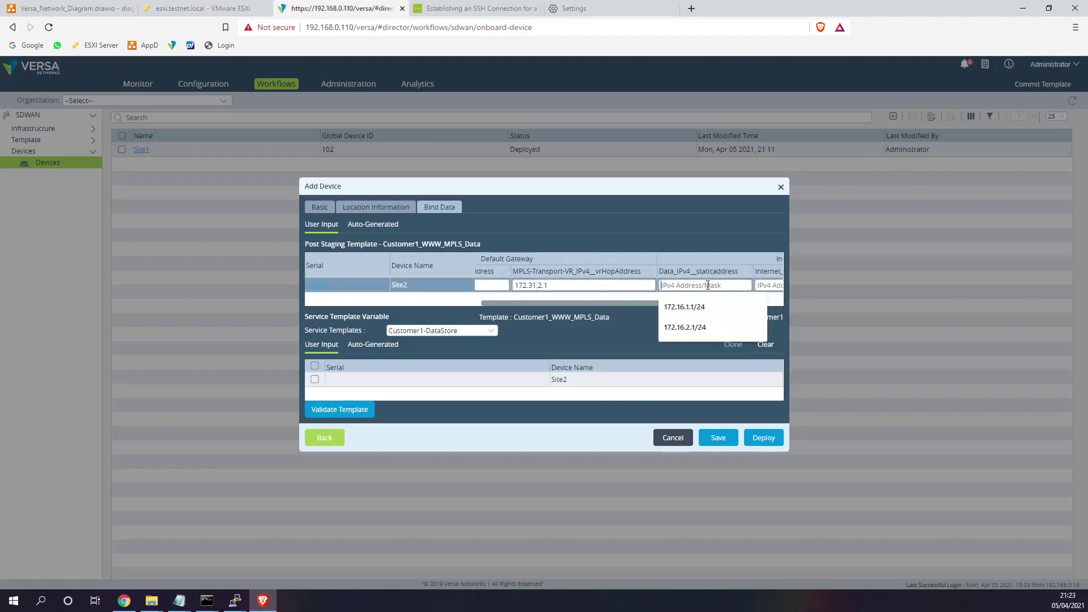
click(702, 321)
drag(694, 309, 739, 309)
click(621, 286)
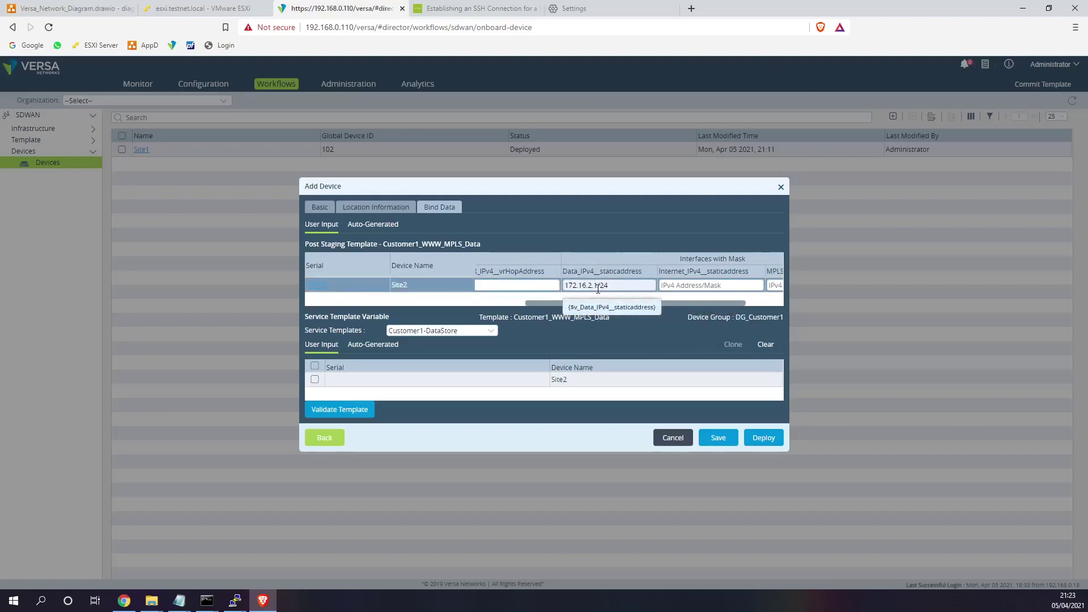
scroll(630, 286, right, 2)
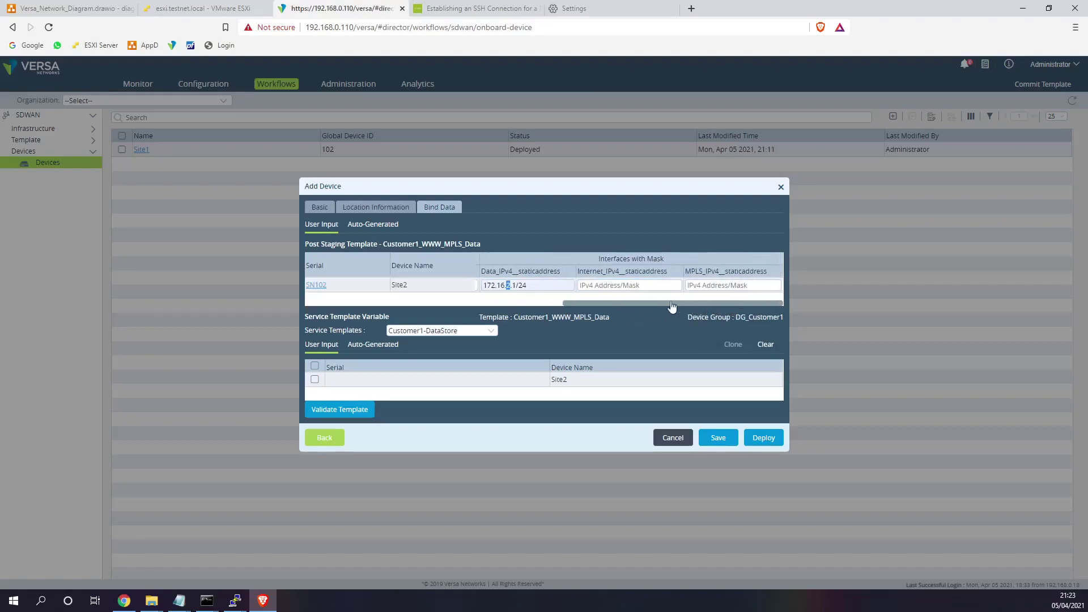
click(630, 287)
click(611, 307)
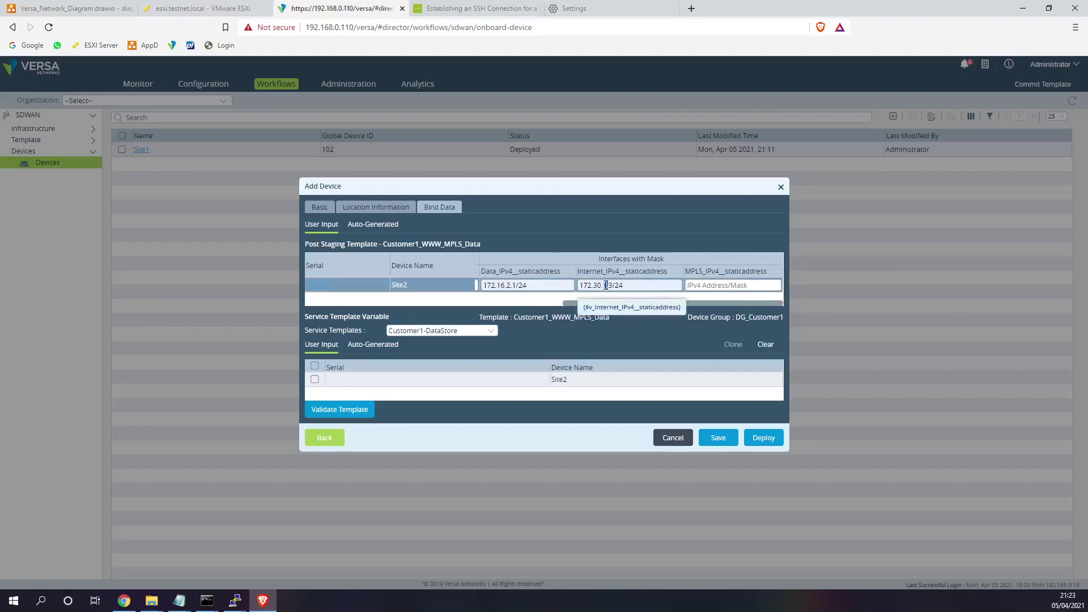
click(610, 285)
key(BackSpace)
text(2.)
key(ctrl+a)
key(ctrl+c)
click(708, 287)
key(ctrl+v)
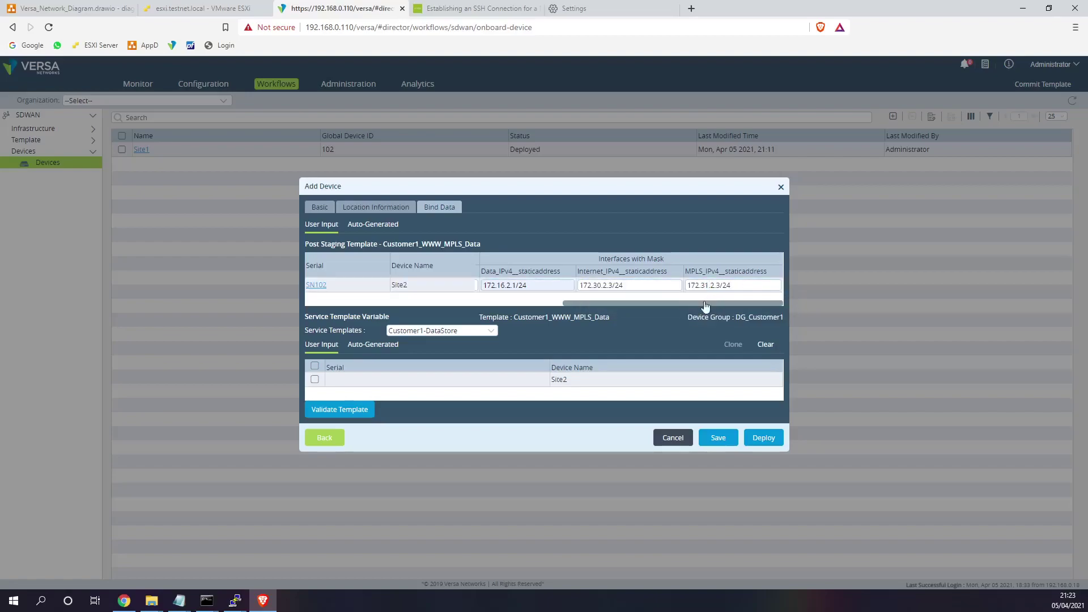
click(708, 287)
key(BackSpace)
text(1)
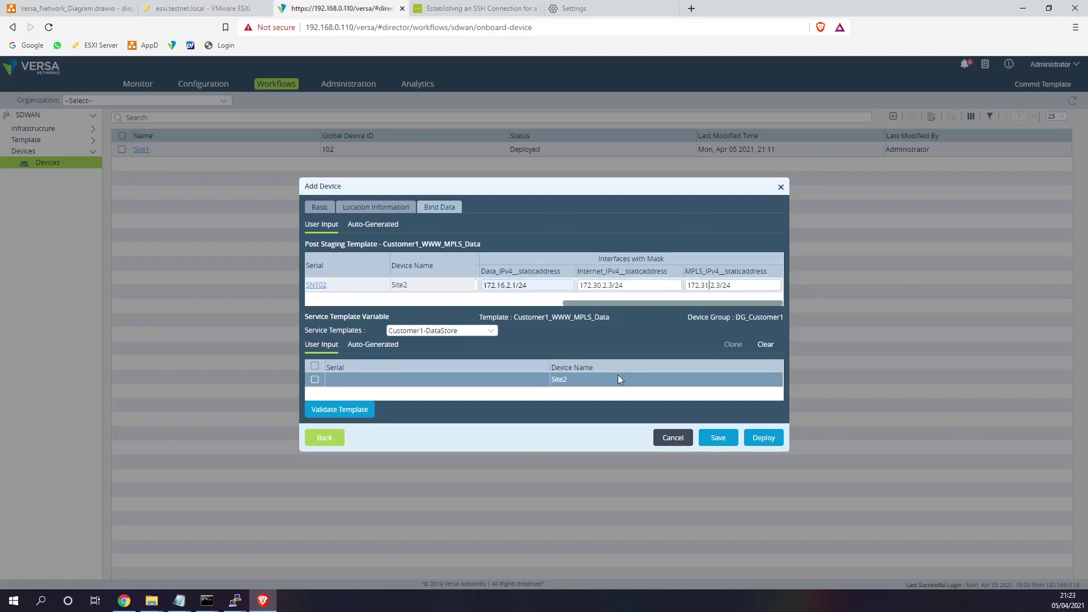
drag(594, 307, 368, 304)
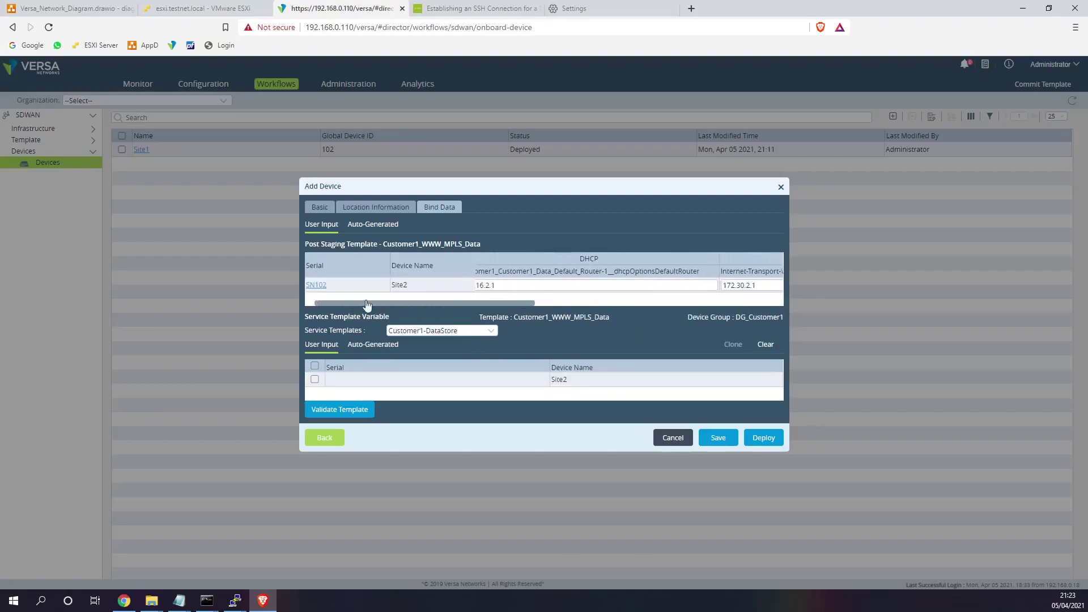
- Set Site2's location country to UK with looked-up coordinates and deploy it
click(764, 438)
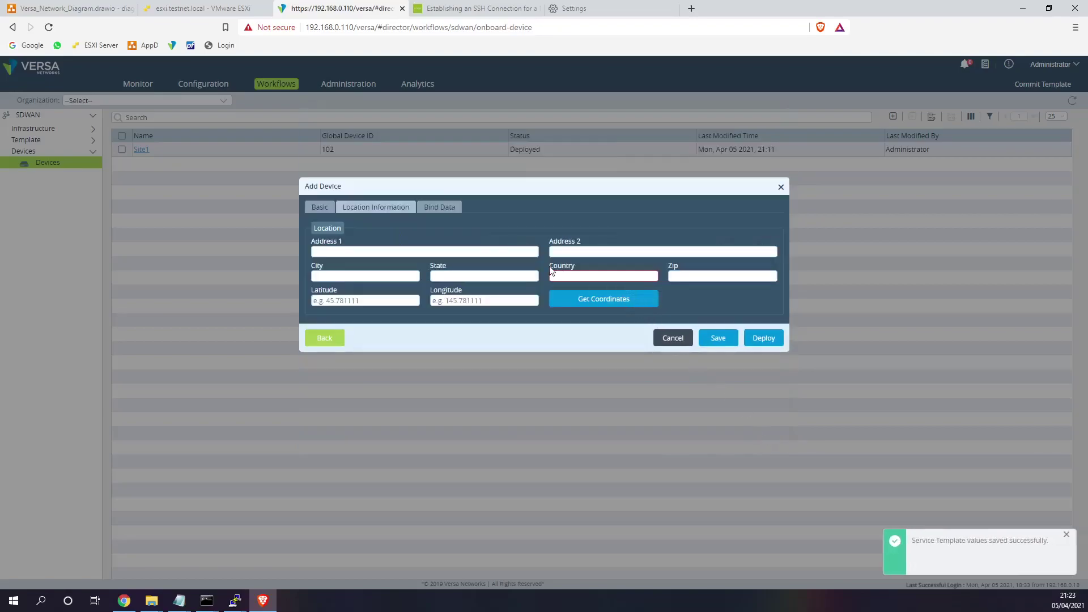
click(564, 276)
click(559, 298)
click(618, 299)
click(765, 339)
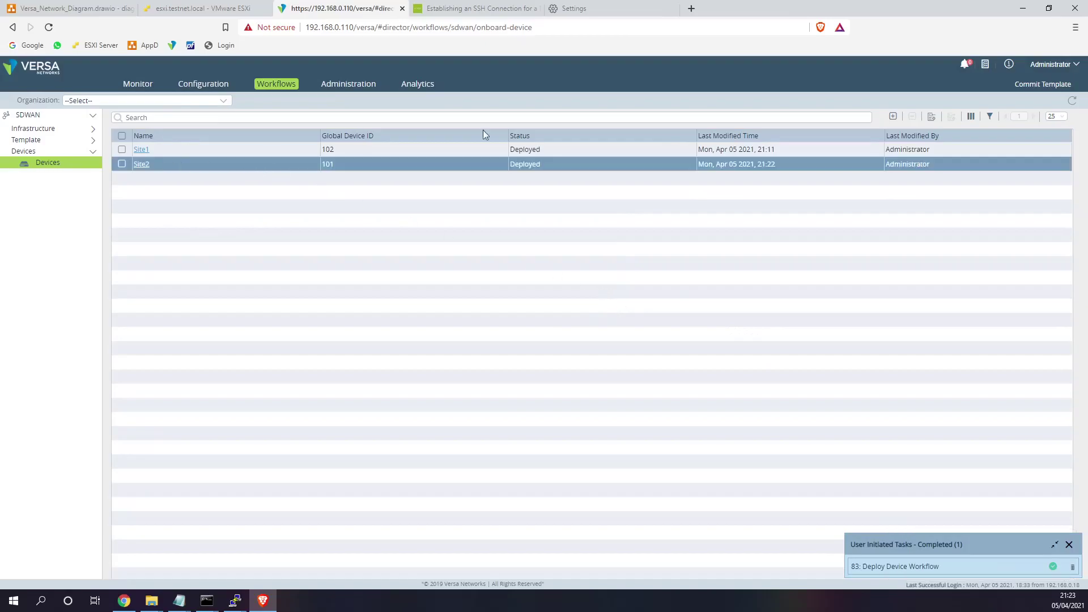
click(893, 116)
- Enter device name Site3, serial SN103, and organization Customer1
click(402, 210)
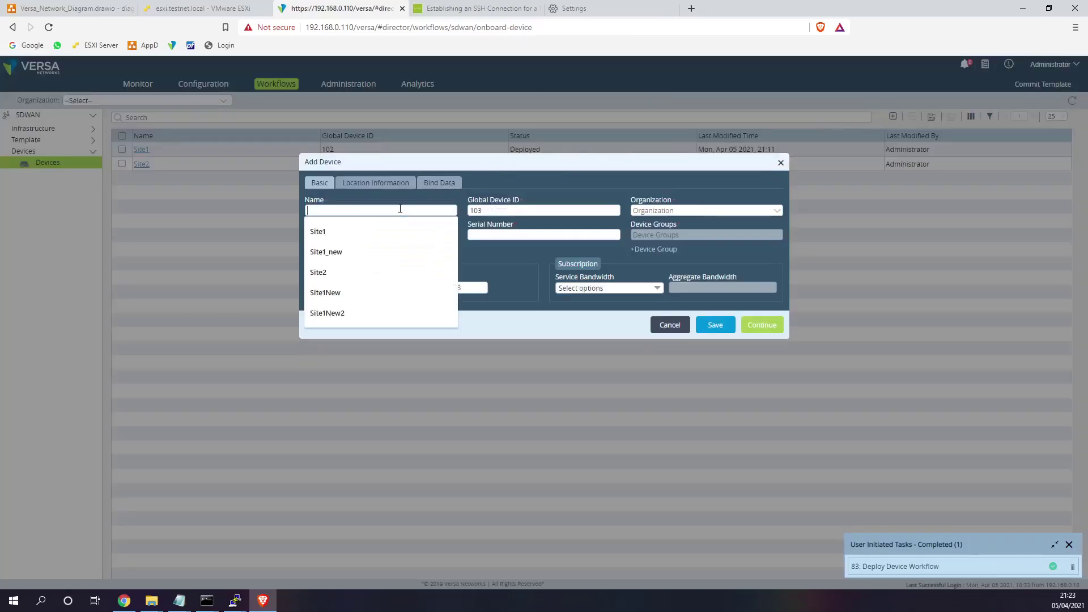
text(Site3)
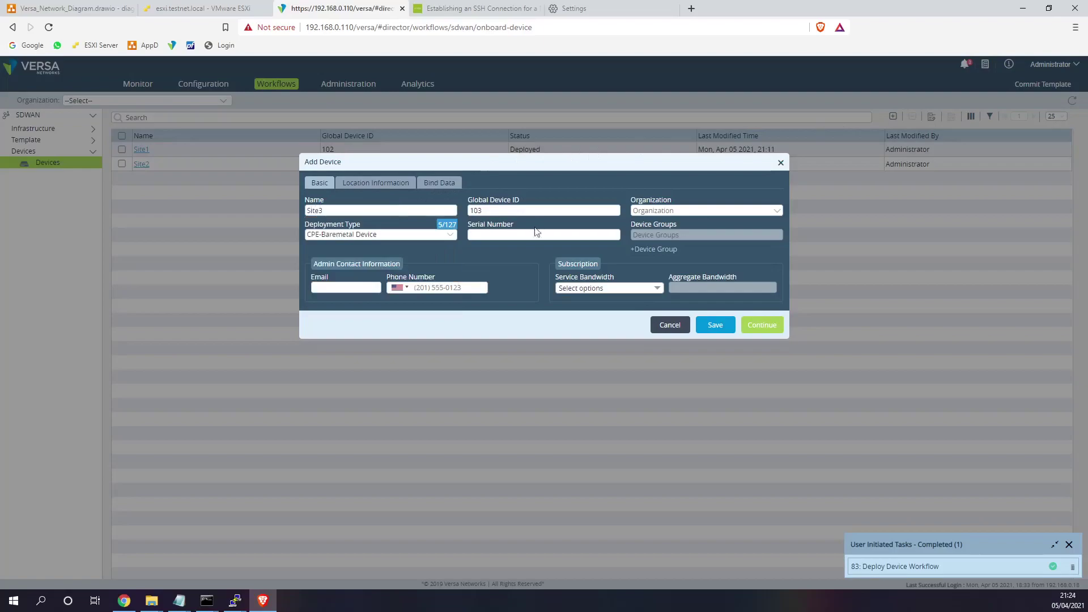
click(528, 234)
text(SN103)
click(669, 211)
click(672, 218)
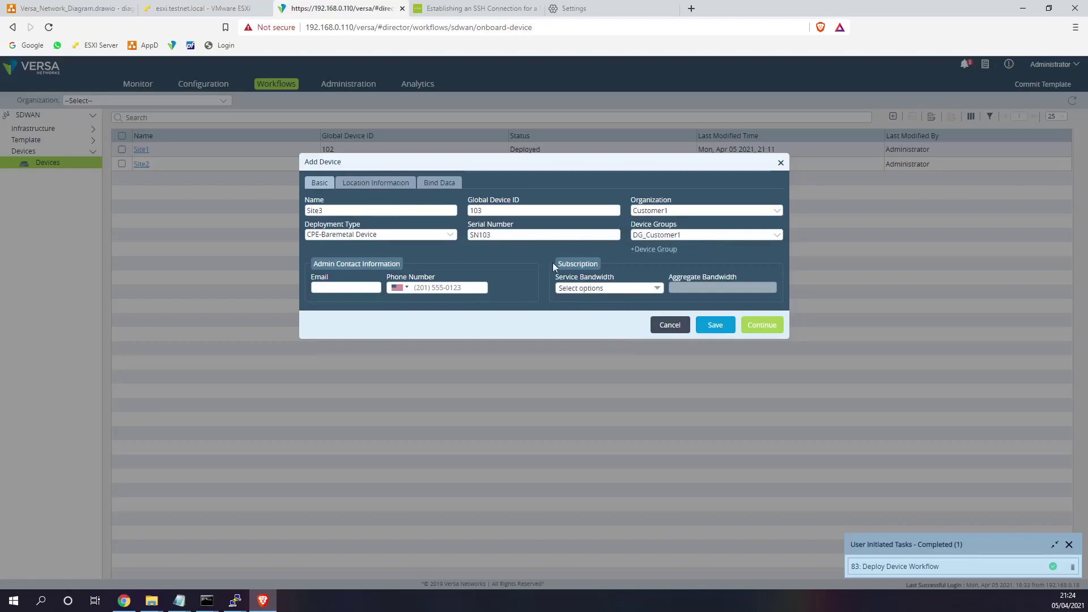
- Set Site3's location country to UK and fetch its coordinates
click(400, 185)
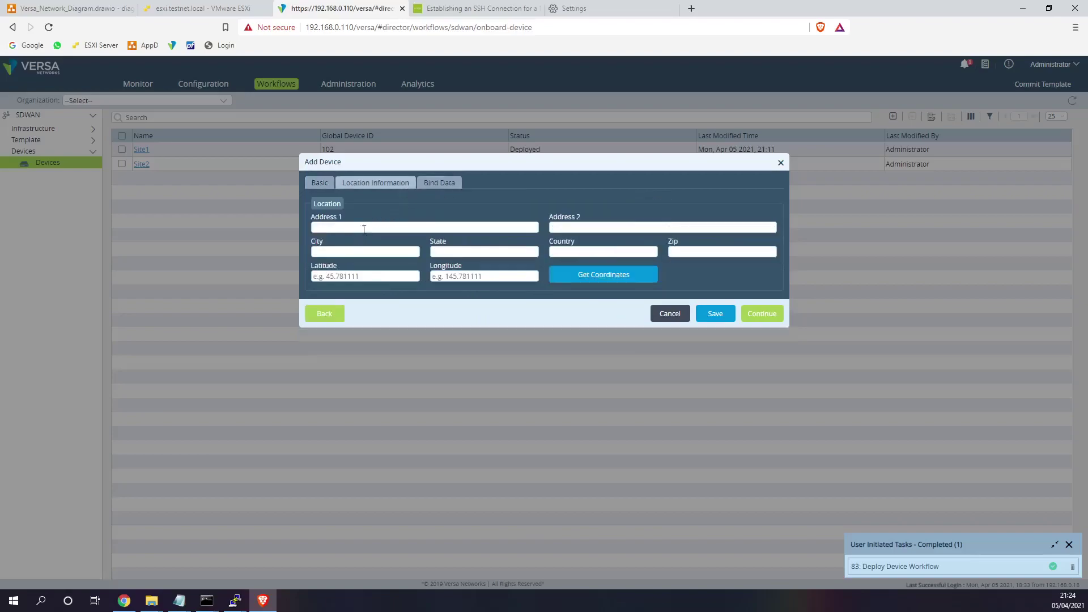
click(600, 247)
text(UK)
click(589, 268)
- Fill Site3's DHCP router, Internet gateway 172.30.1.1 and MPLS gateway 172.31.1.1 in Bind Data
click(448, 185)
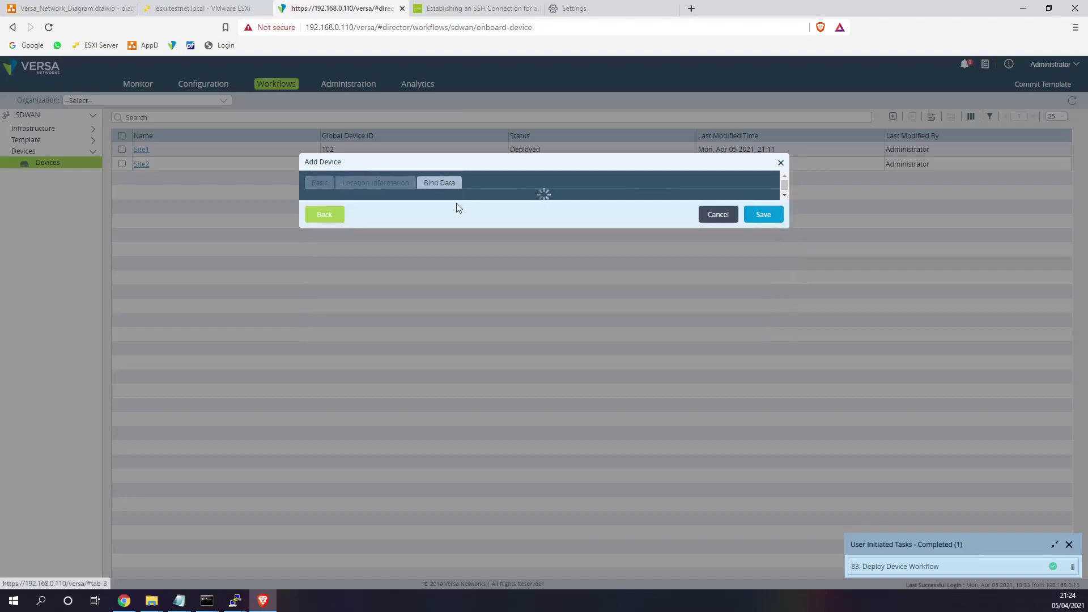
click(513, 261)
click(512, 278)
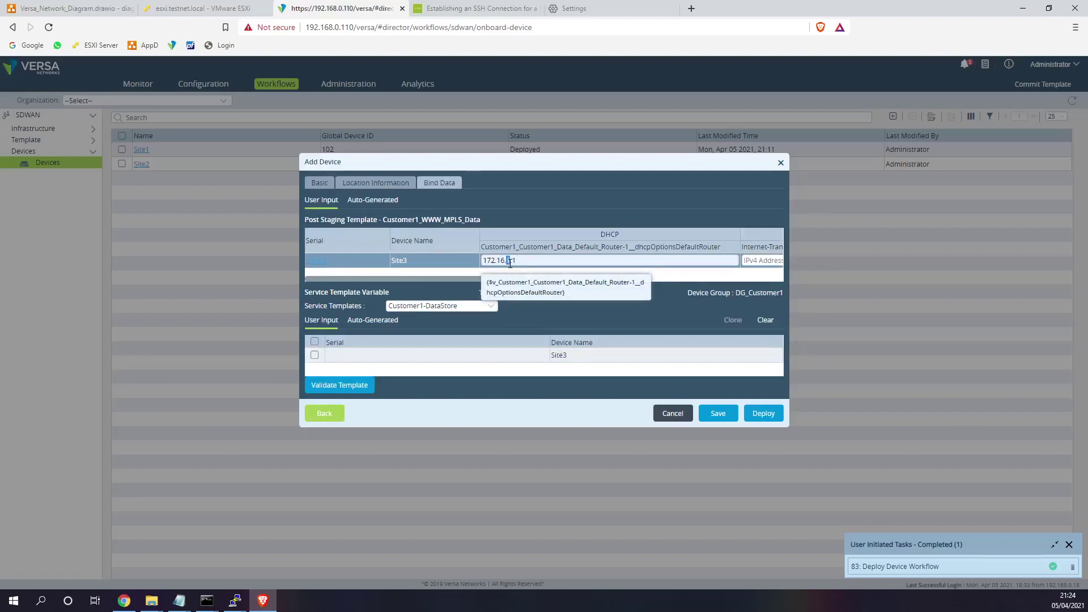
text(3)
drag(516, 281, 617, 283)
click(553, 260)
click(554, 274)
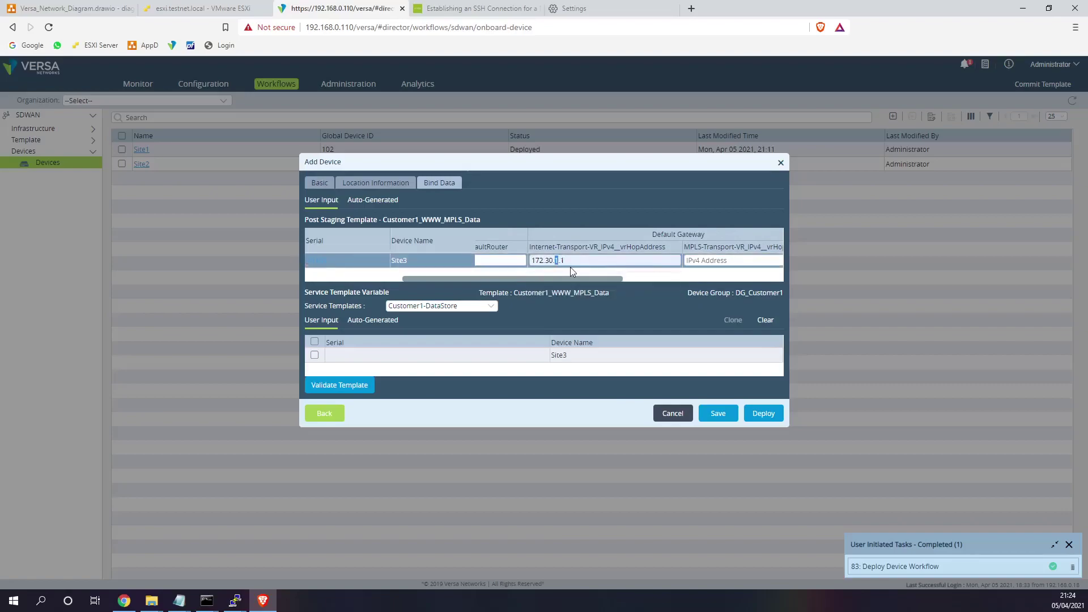
drag(572, 279, 626, 279)
click(632, 259)
click(601, 281)
- Set Site3's static addresses (Data 172.16.3.1/24, Internet 172.30.3.3/24, MPLS 172.31.3.3/24) and deploy it
scroll(623, 270, right, 3)
click(647, 261)
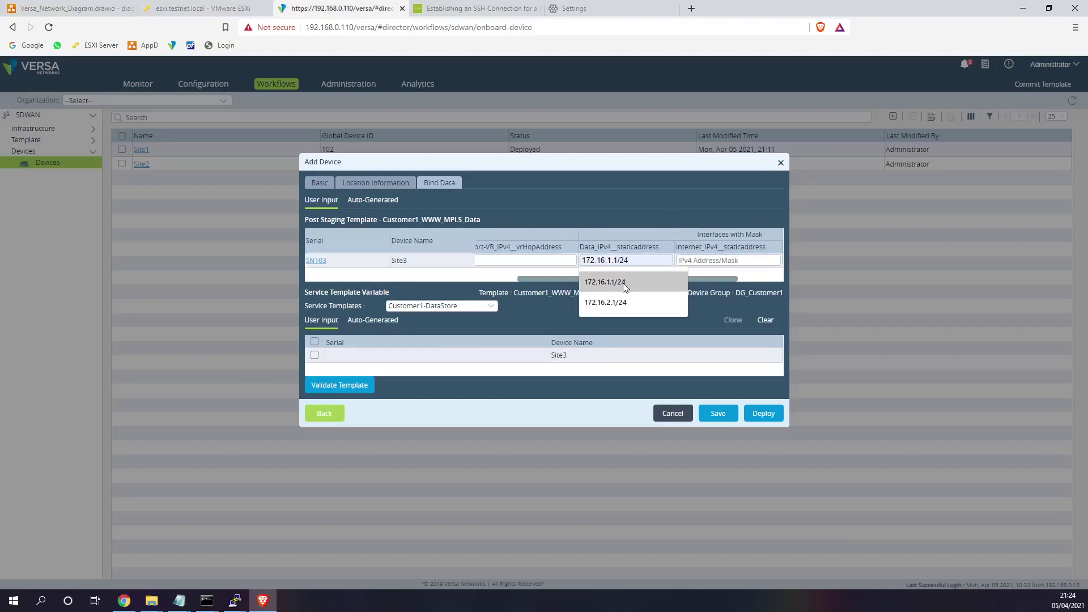
click(621, 301)
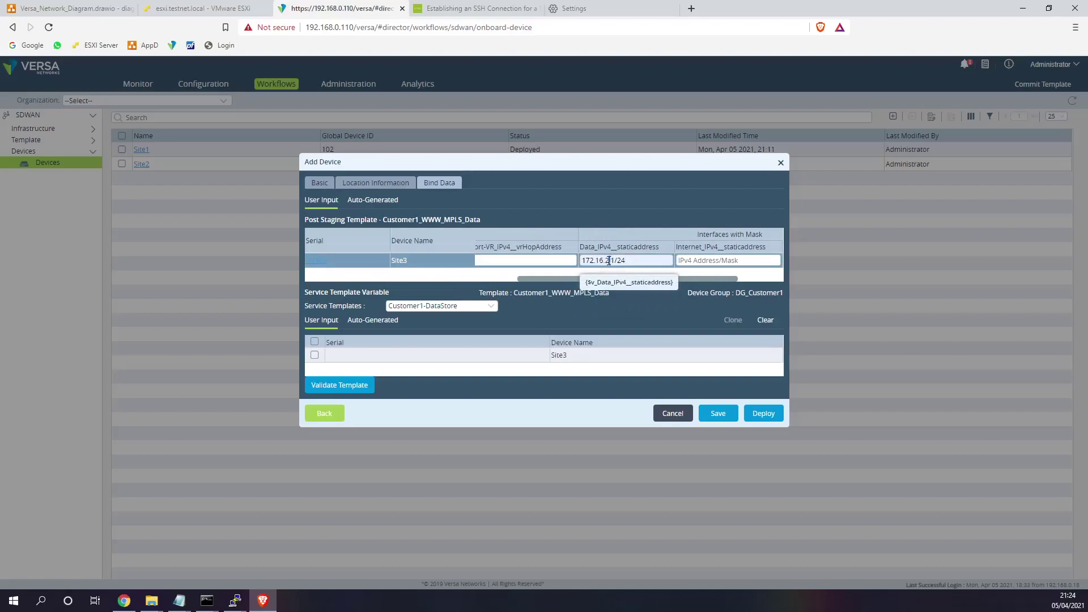
drag(605, 260, 609, 261)
text(3)
click(684, 264)
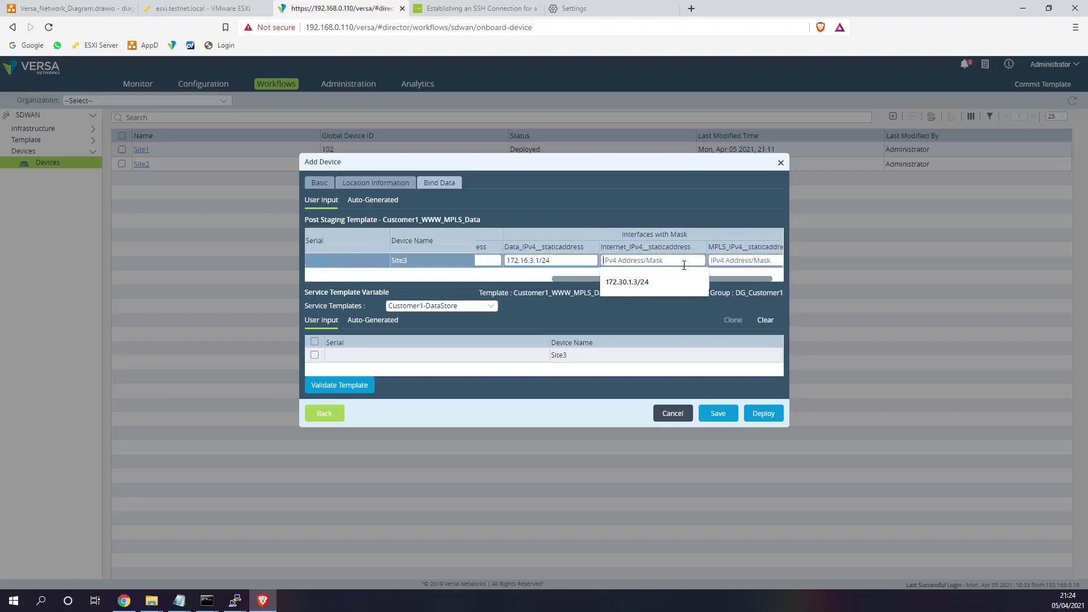
click(643, 282)
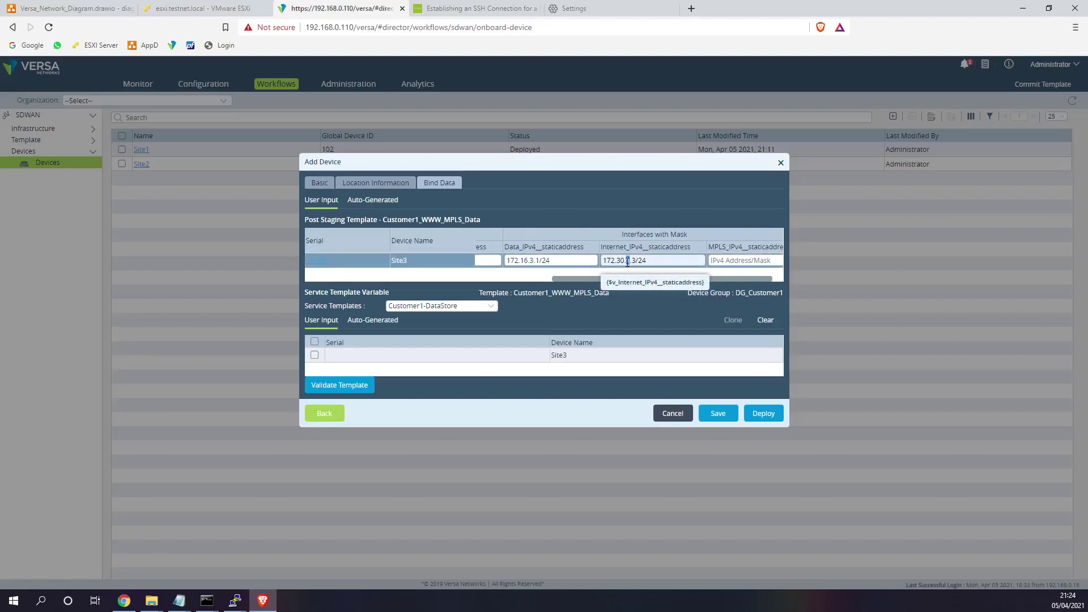
text(3)
triple_click(659, 263)
click(671, 262)
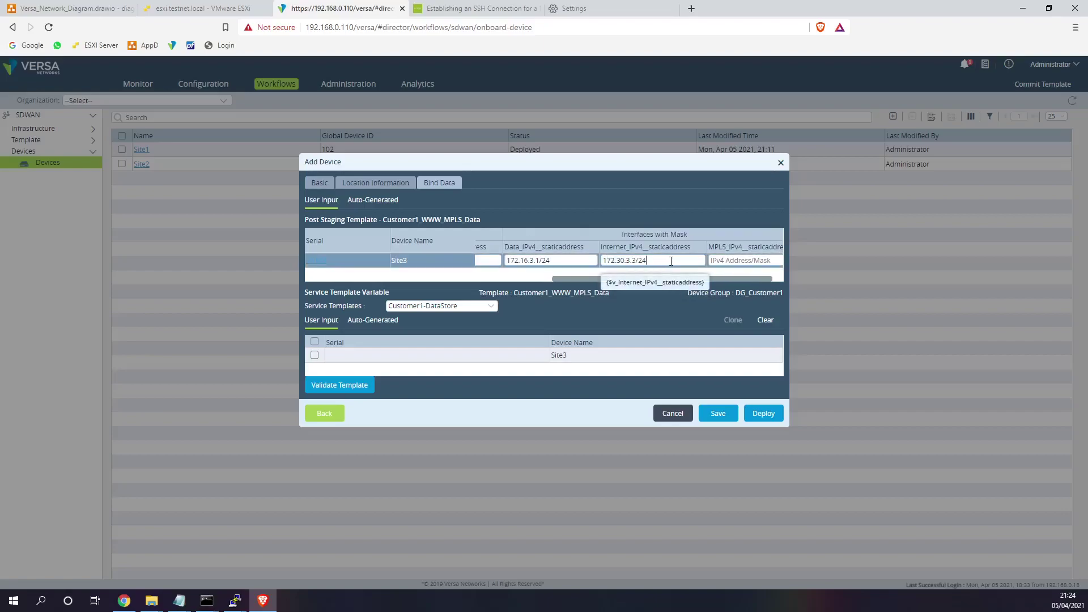
click(716, 262)
key(ctrl+v)
drag(709, 261, 705, 262)
text(1)
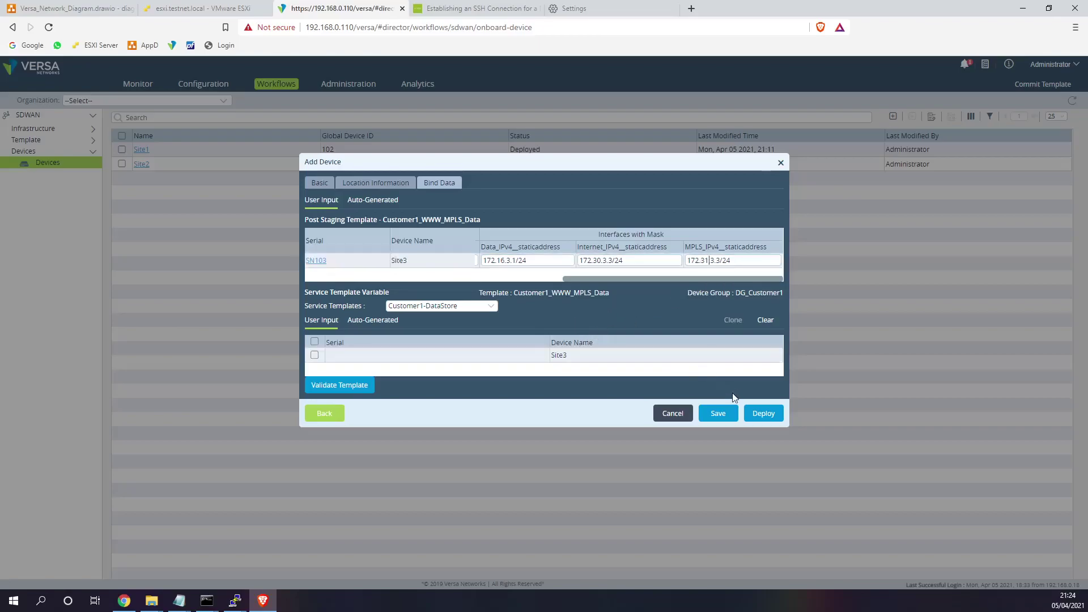
click(763, 414)
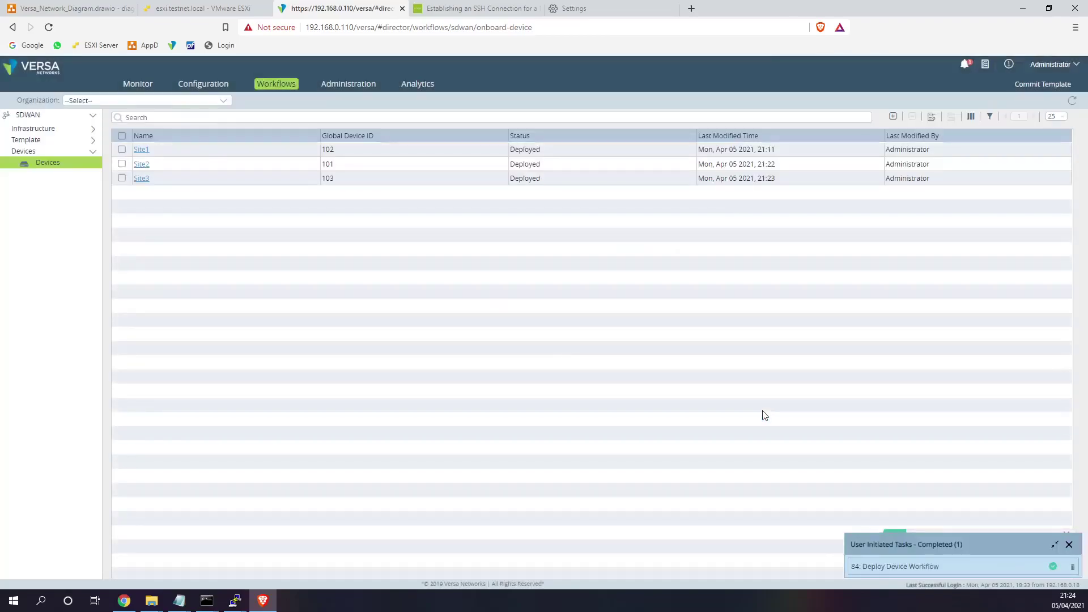
double_click(519, 179)
click(555, 252)
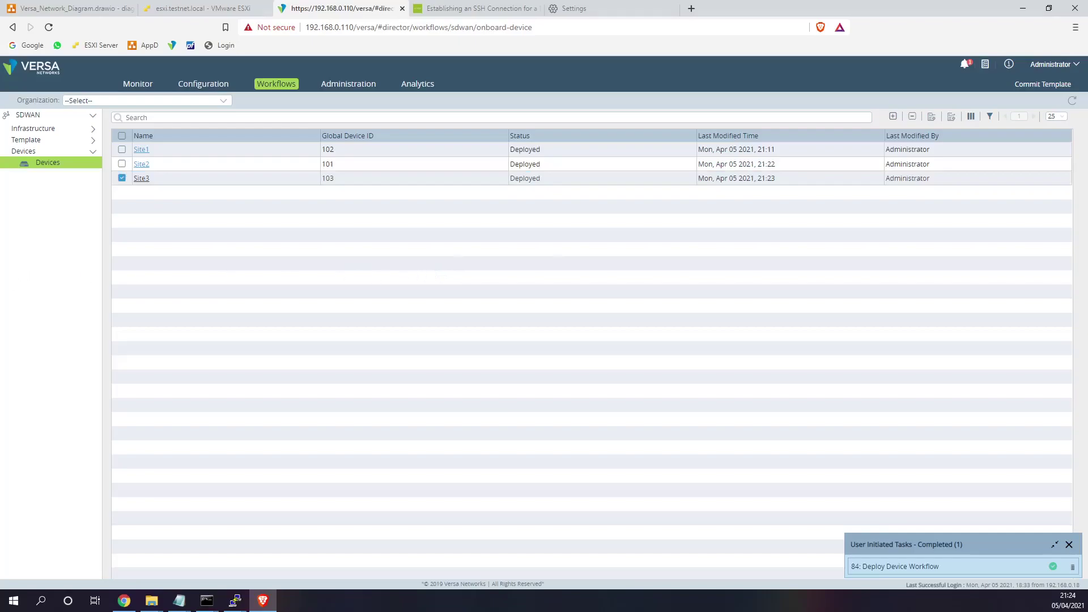
key(alt+Tab)
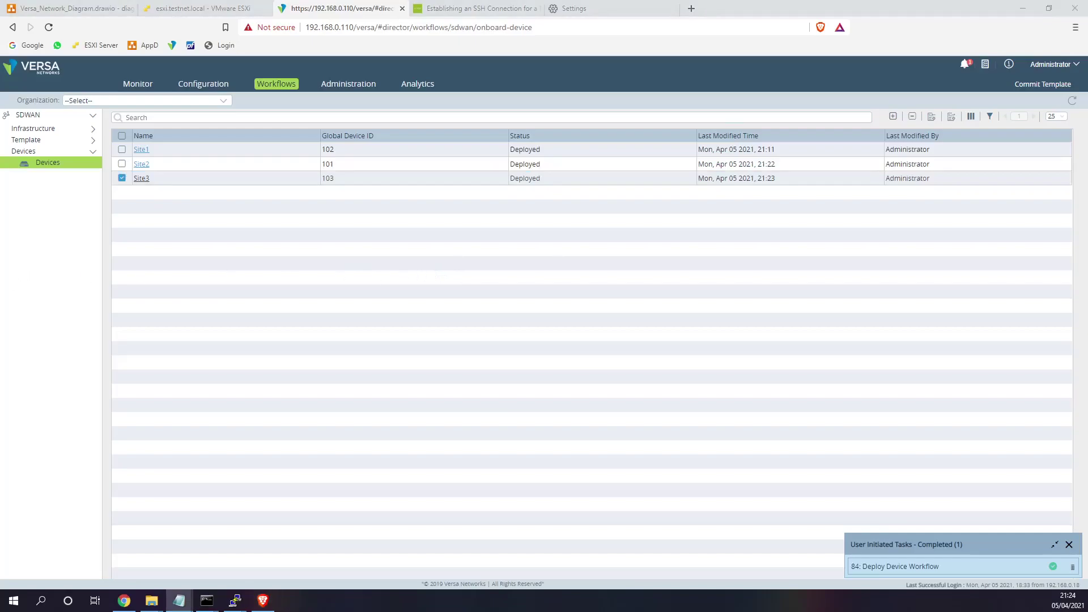
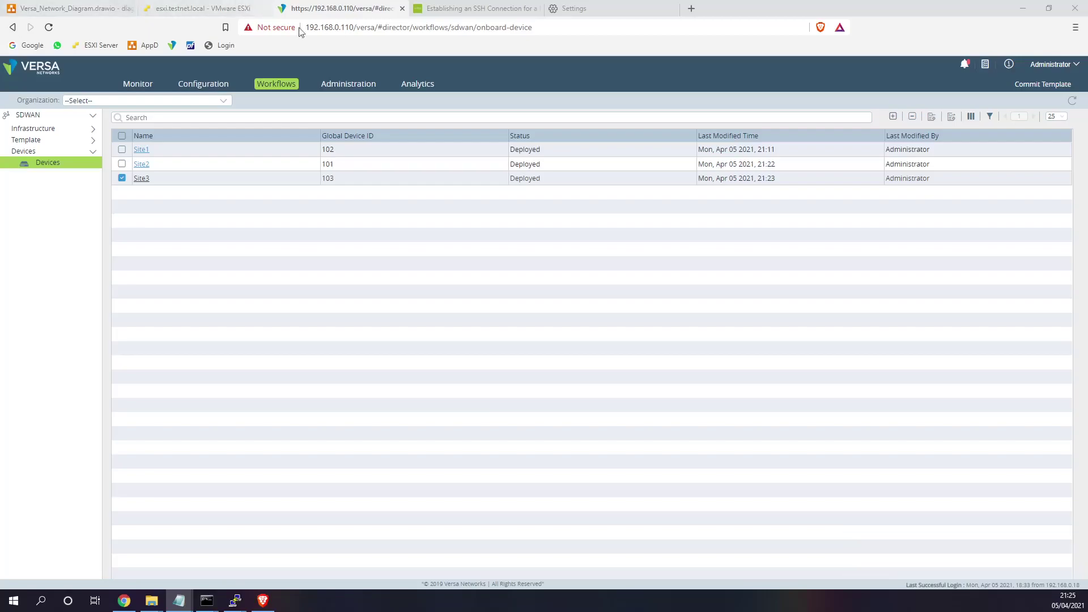
- Confirm serial numbers SN102 for Site2 and SN103 for Site3, then go to the ESXi host page
click(141, 165)
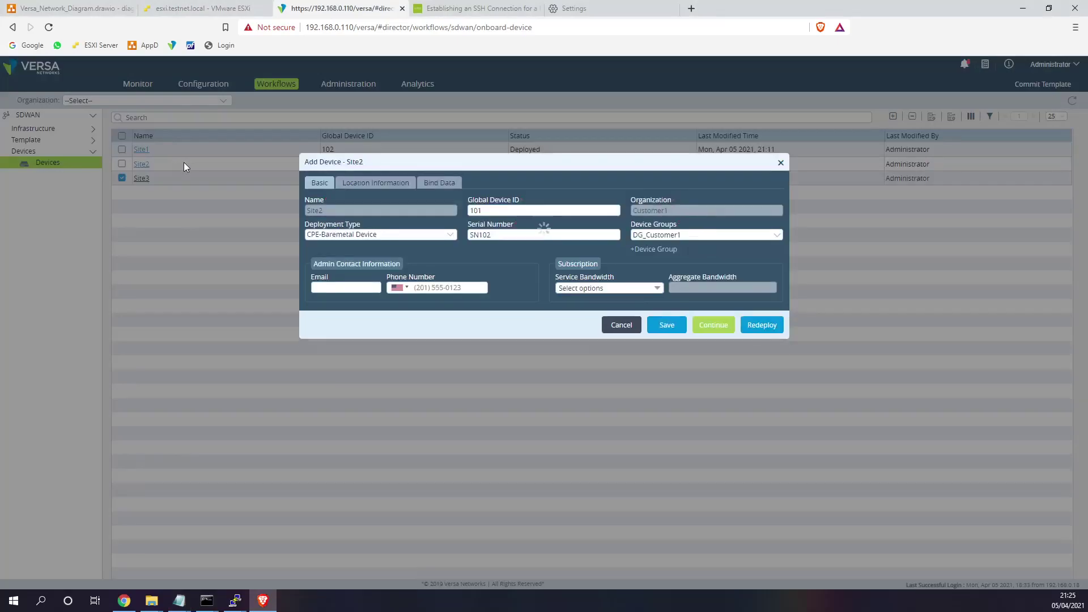
double_click(522, 234)
click(781, 165)
click(141, 178)
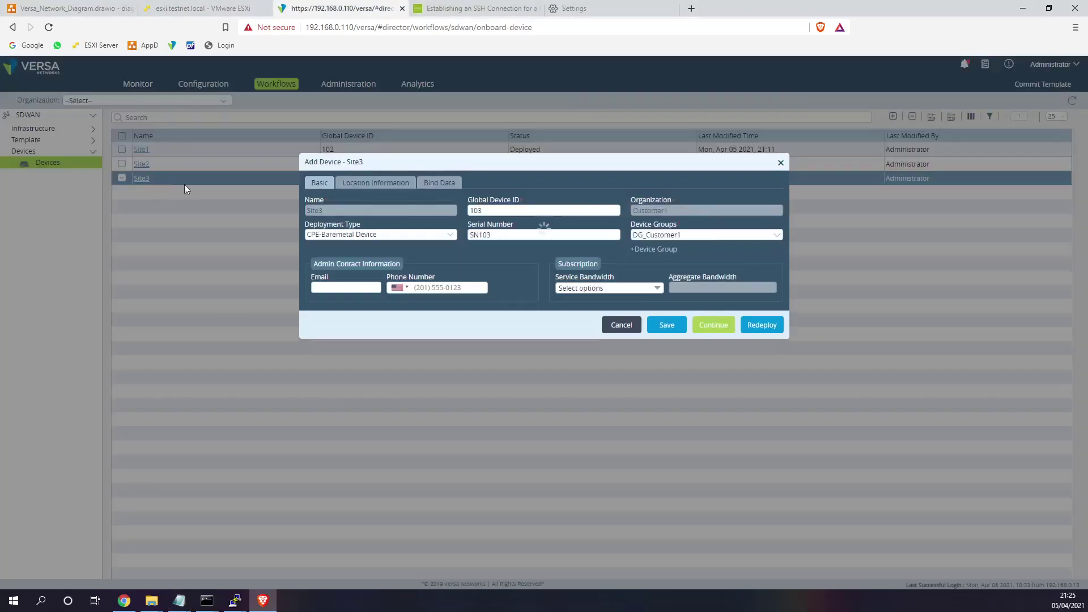
click(780, 163)
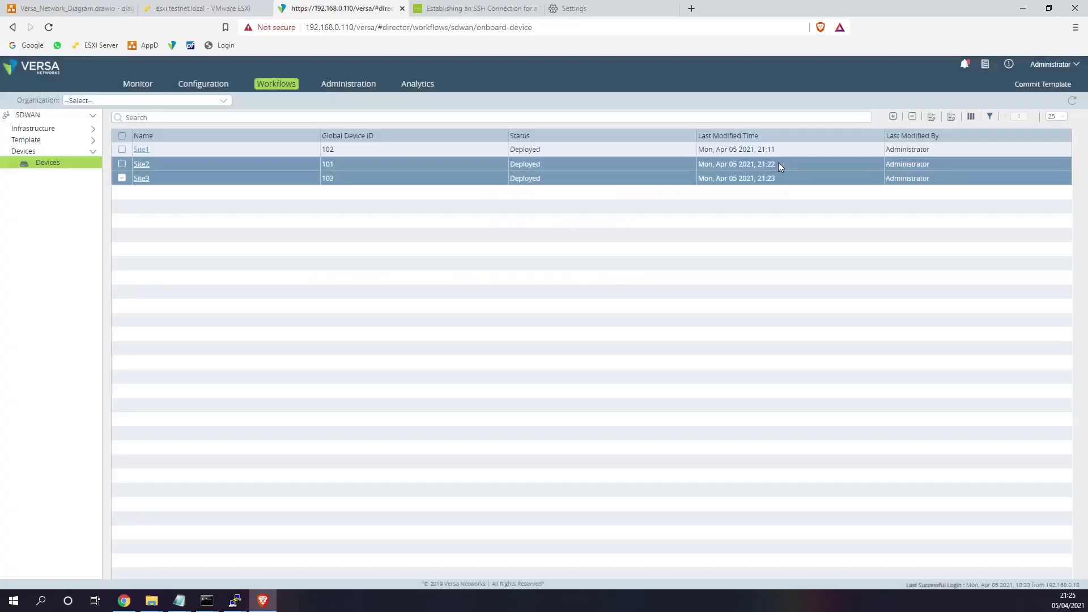
click(203, 9)
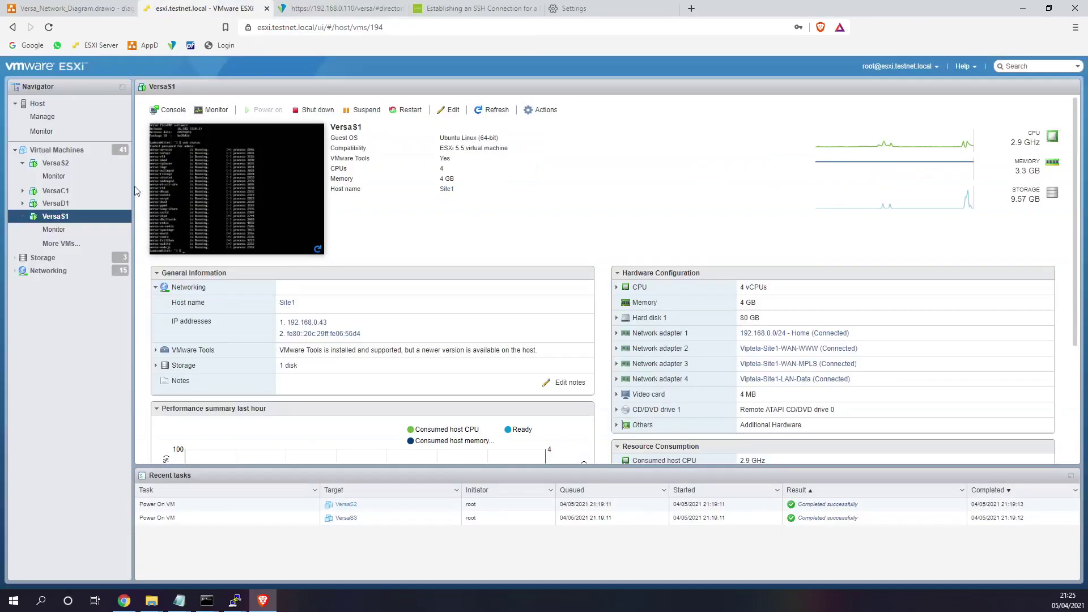
- Log into the VersaS2 console as admin and run ifconfig to find its address
click(68, 164)
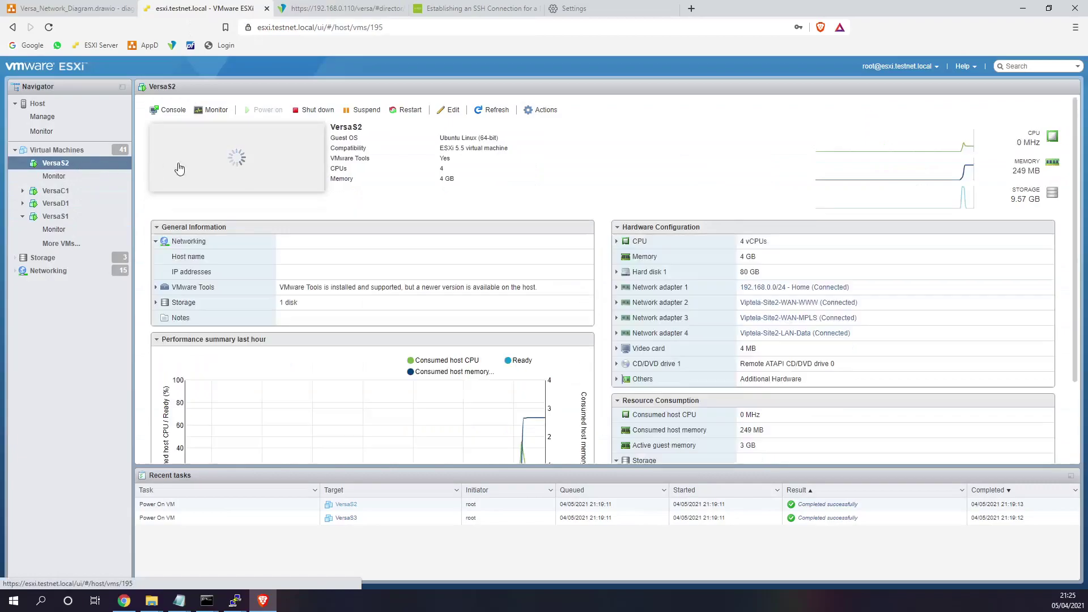
click(238, 167)
text(admin)
key(Return)
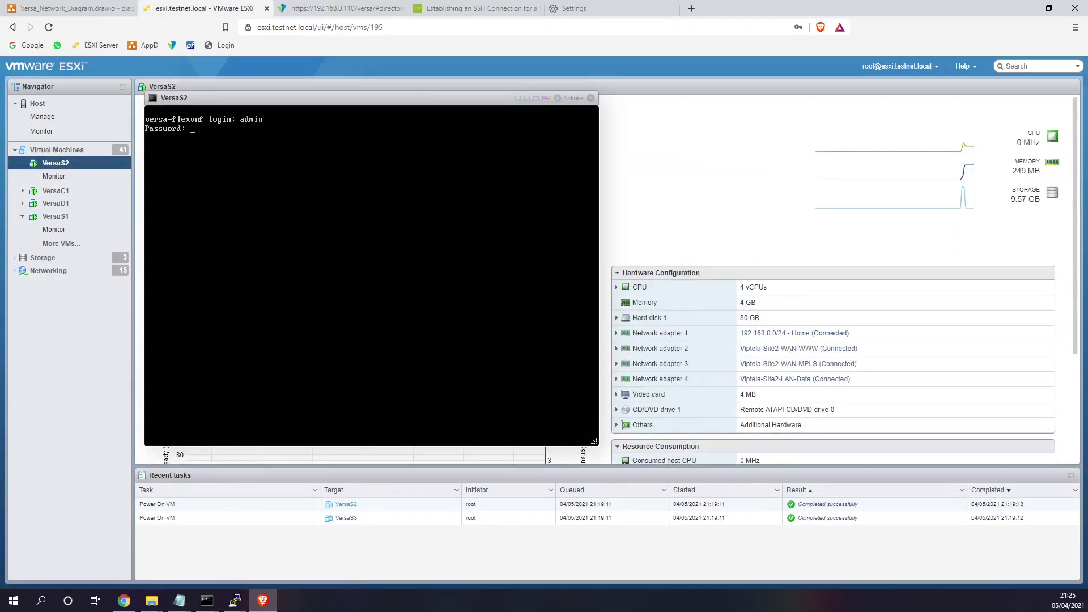
text(ifconfig)
key(Return)
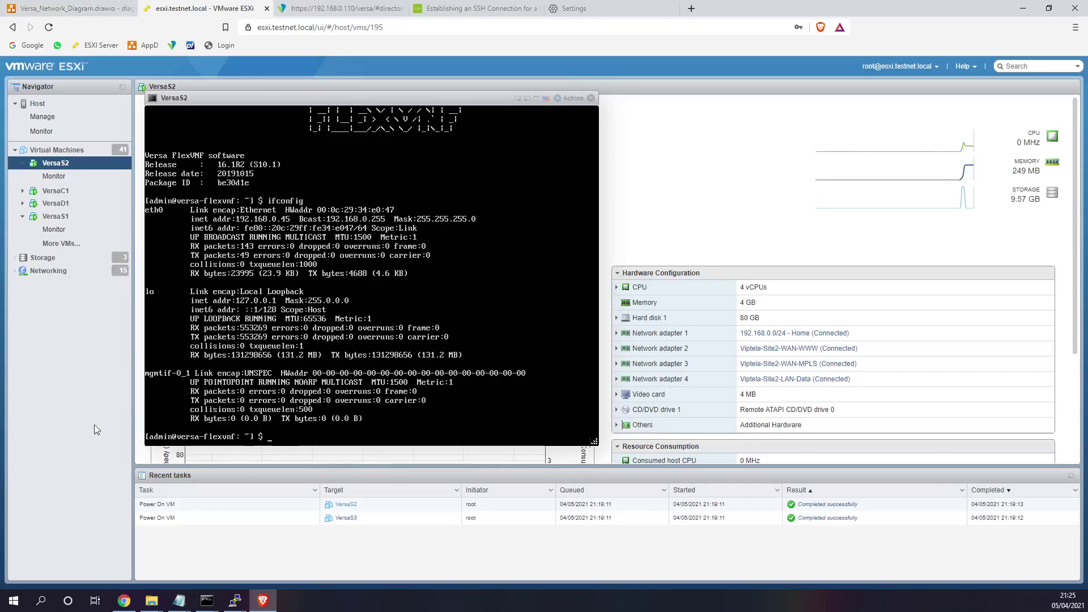
- Start a PuTTY SSH session to the VersaS2 branch address
key(alt+Tab)
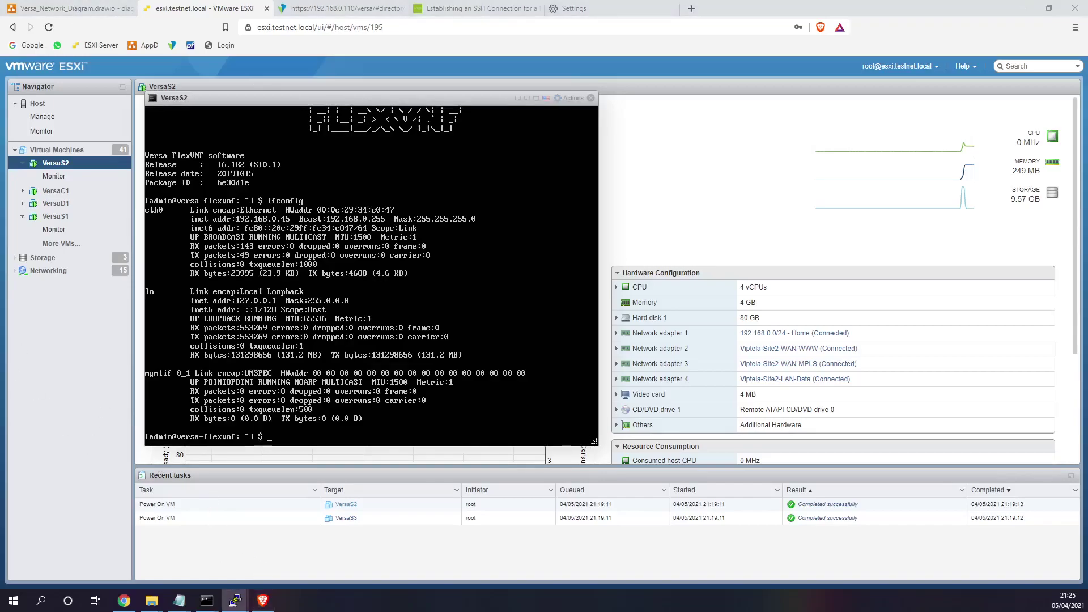
text(192.168)
text(.0.110)
key(Return)
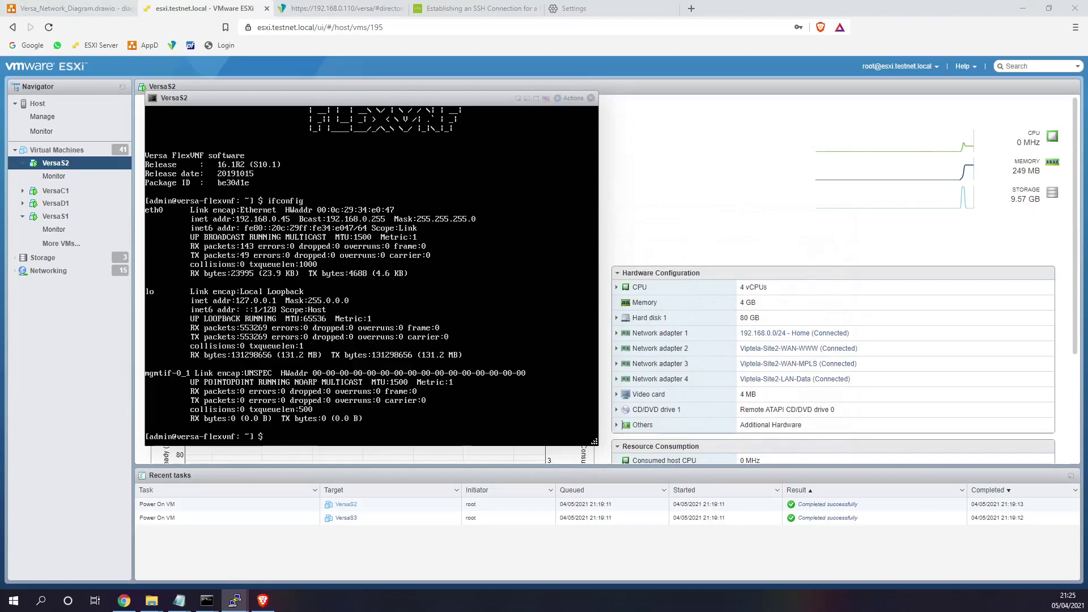
- Log into the VersaS2 SSH session as admin and move the terminal to the right
text(admin)
key(Return)
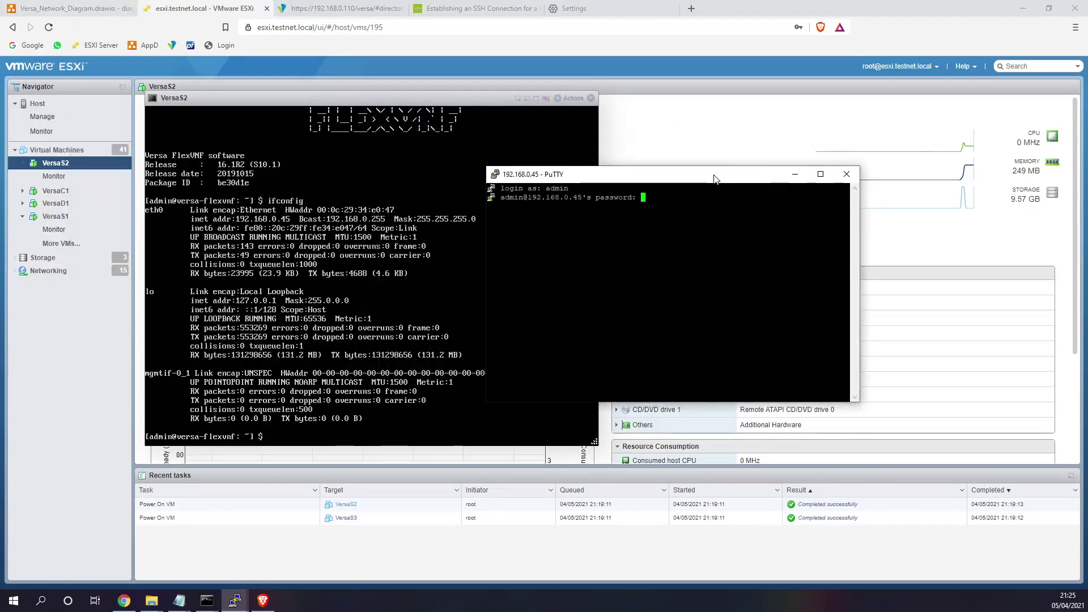
key(Return)
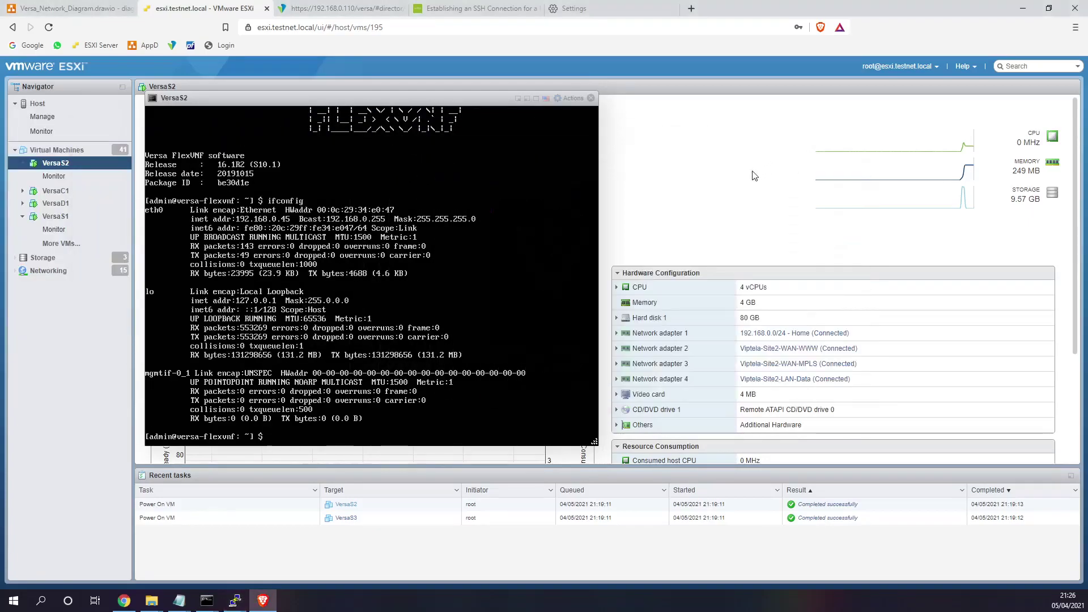
drag(723, 178, 926, 195)
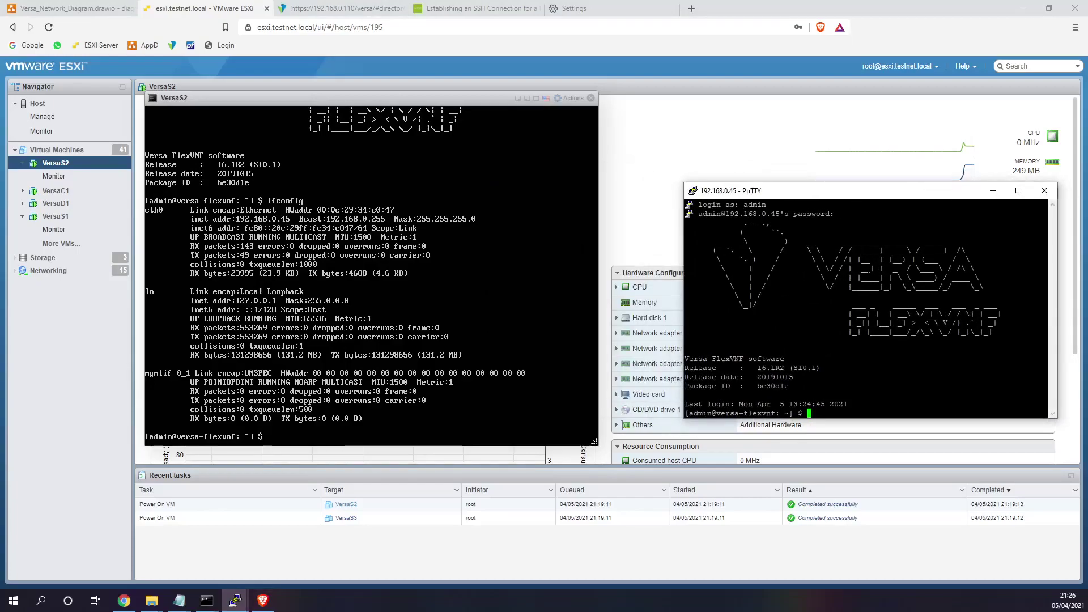
- Change into /opt/versa/scripts from the root directory, then return to Versa Director
text(cd ..)
key(Return)
text(cd ..)
key(Return)
text(cd opt/versa/scripts)
key(Return)
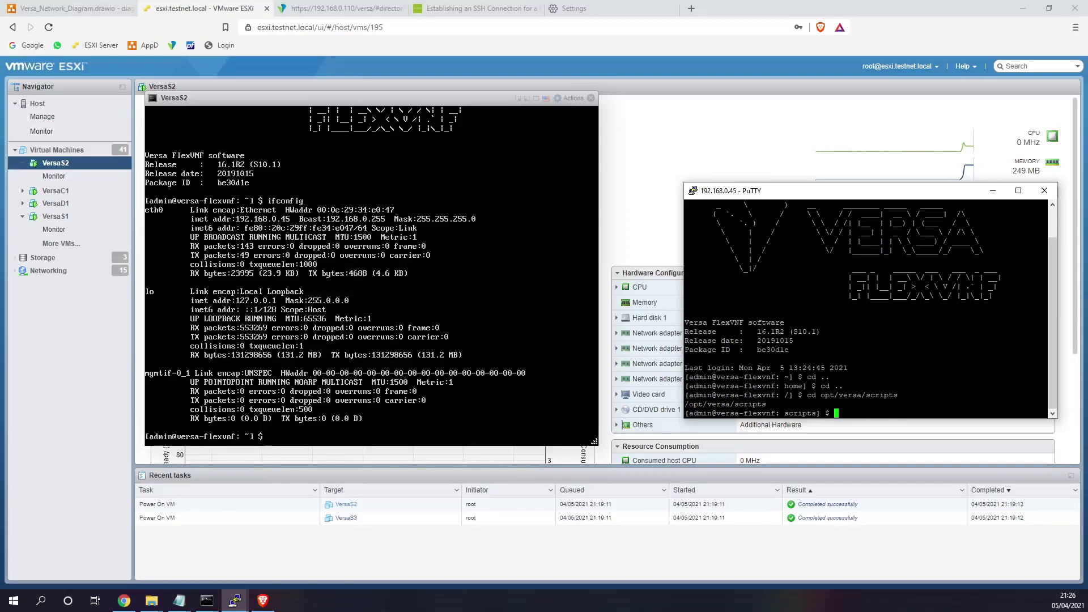
click(342, 8)
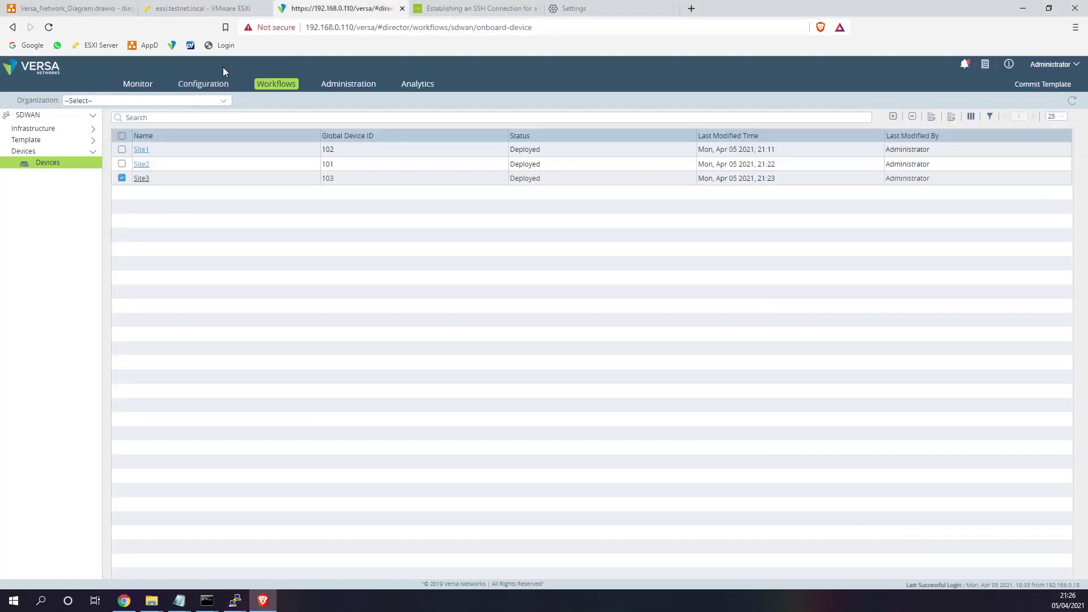
- Show the IPsec VPN profiles in Controller1's services for organization Provider1
click(203, 84)
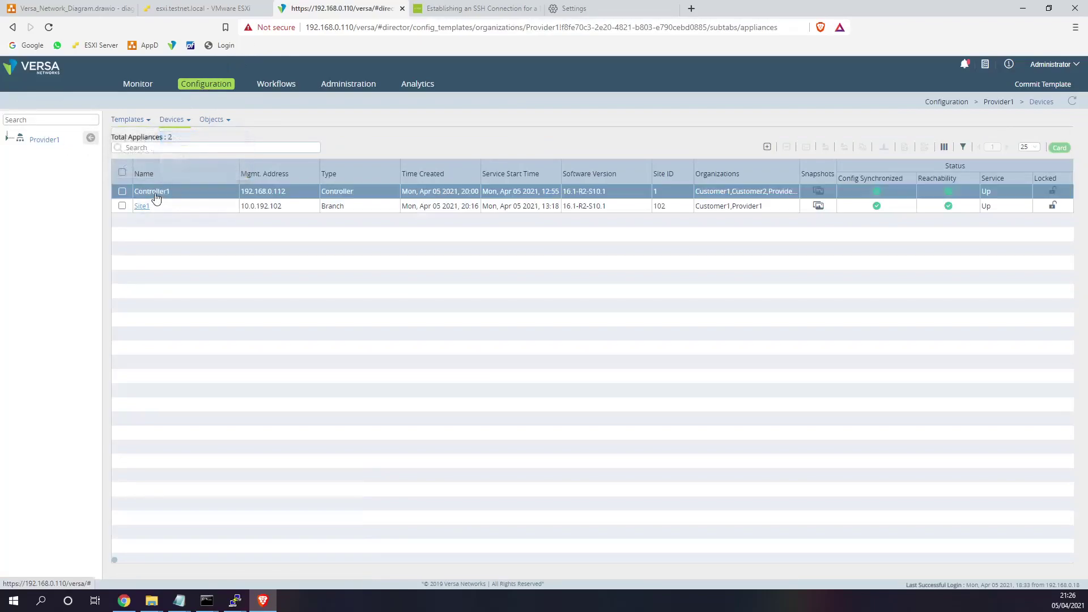
click(154, 195)
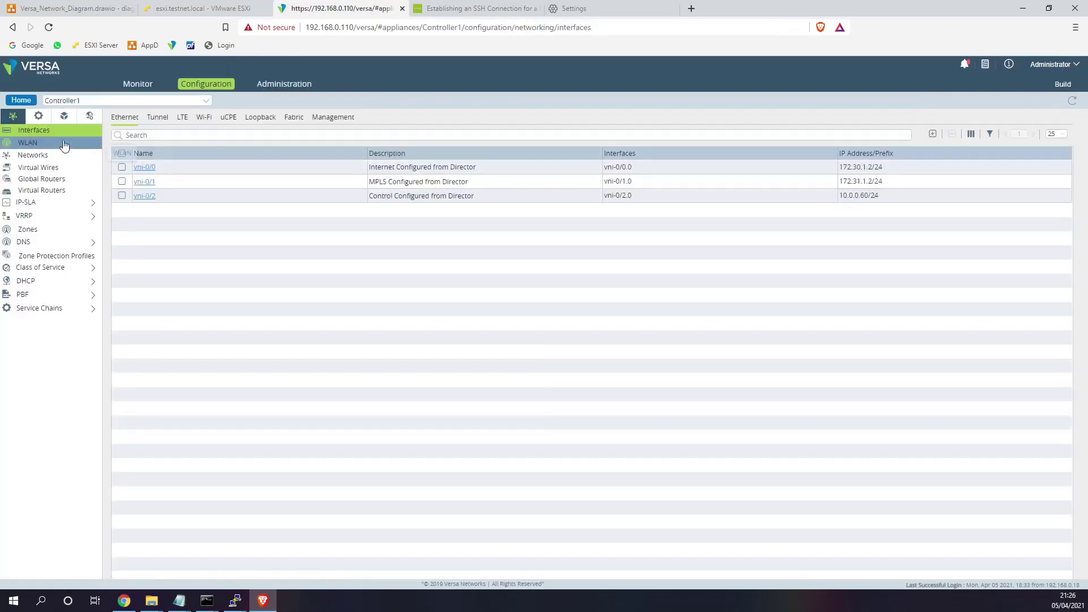
click(38, 116)
click(315, 101)
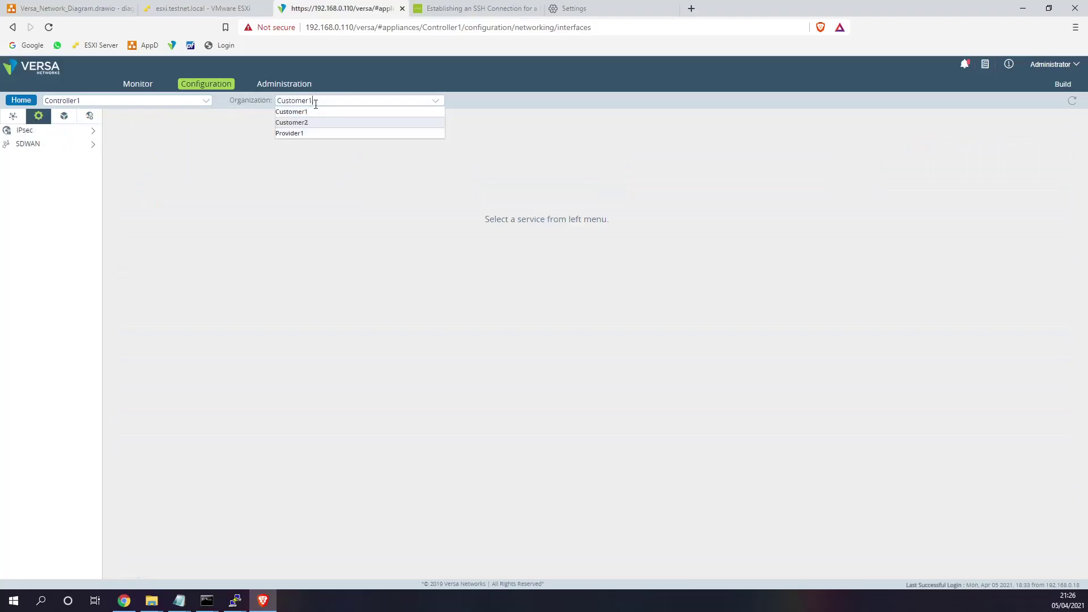
click(300, 134)
click(48, 146)
click(47, 157)
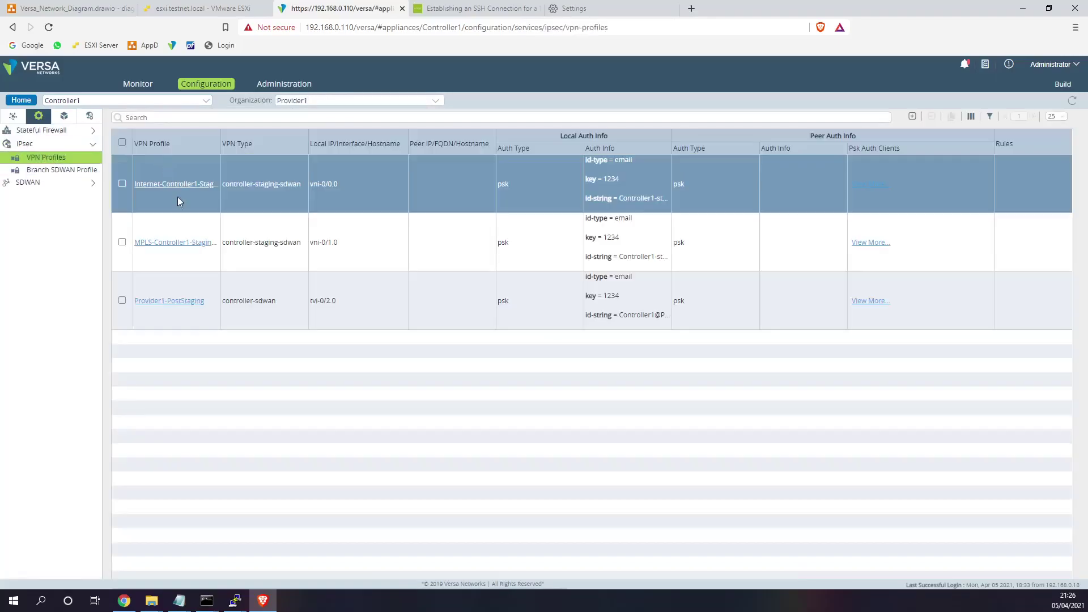
- Copy the IKE local Identity from Internet-Controller1-StagingIpsec and close it without saving
click(185, 184)
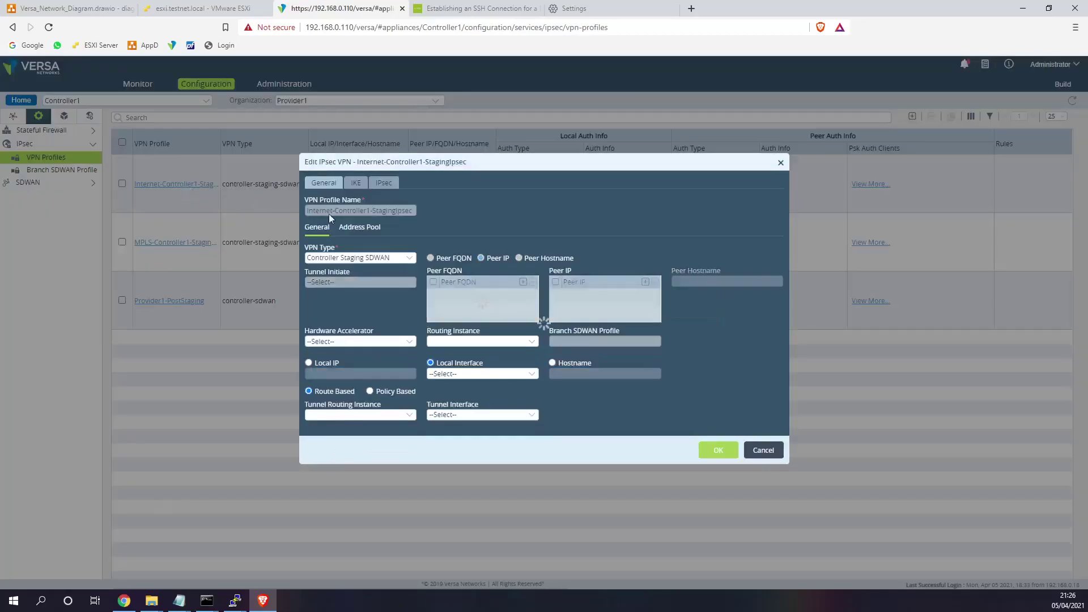
click(358, 184)
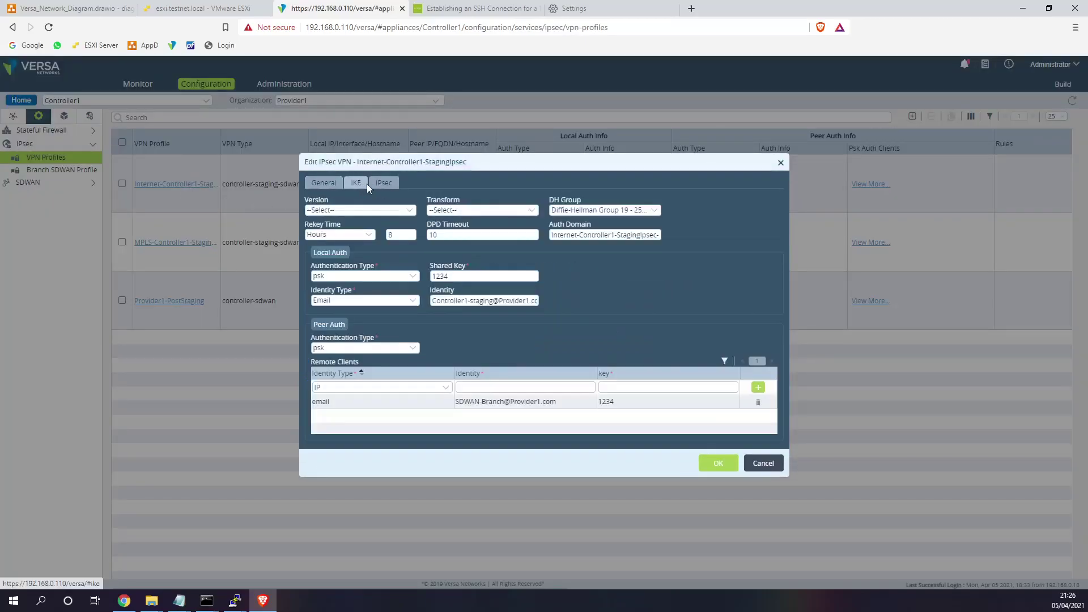
triple_click(505, 300)
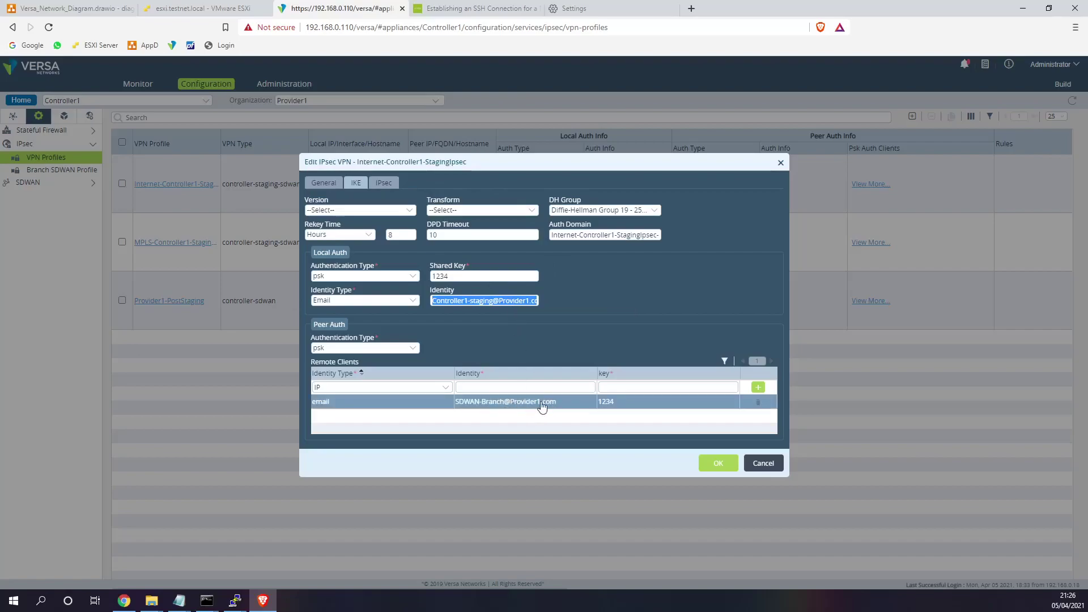
click(498, 299)
triple_click(498, 299)
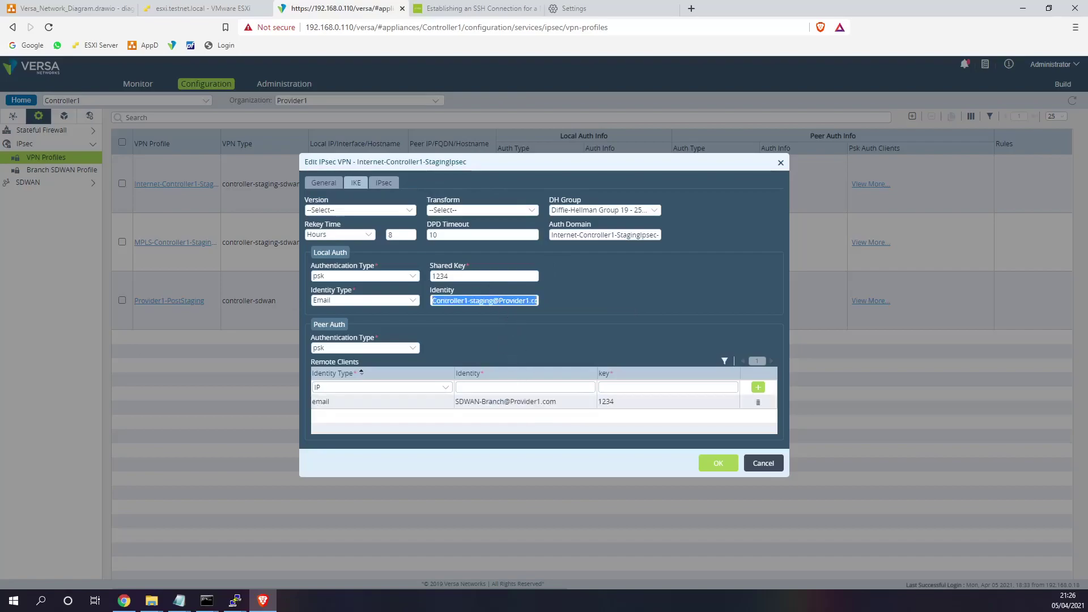
key(alt+Tab)
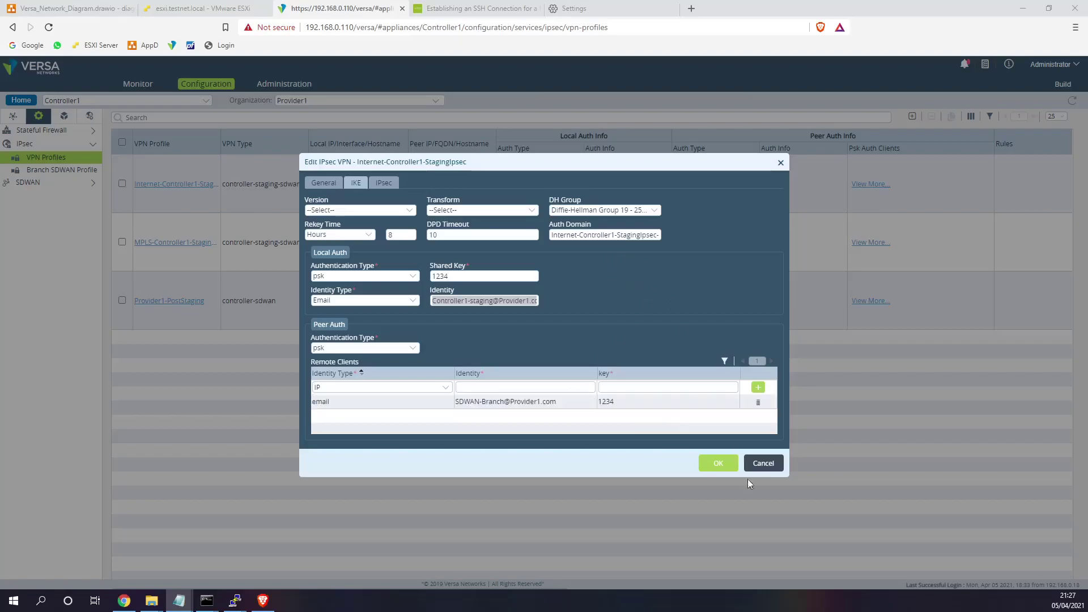
click(764, 463)
- Discard the profile edits, then paste and run the sudo staging command in the VersaS2 shell
click(592, 243)
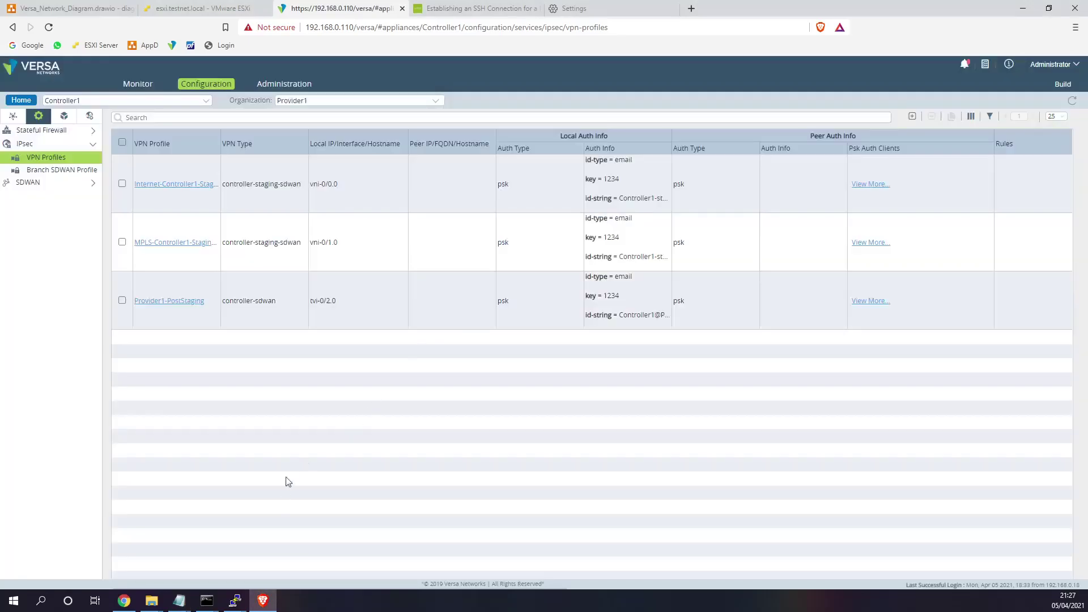
mouse_move(235, 601)
click(486, 548)
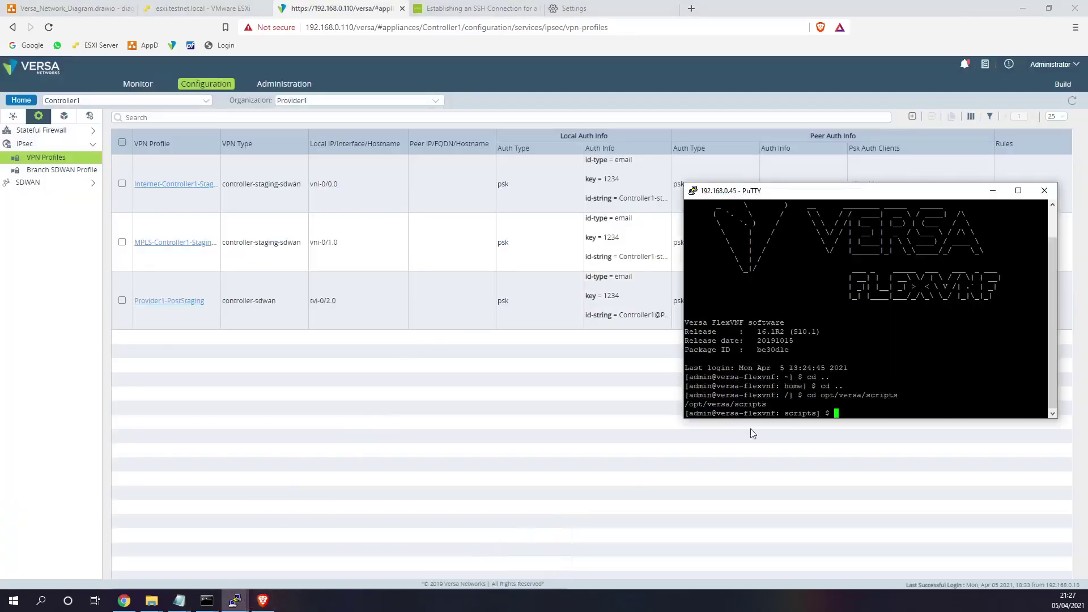
key(alt+Tab)
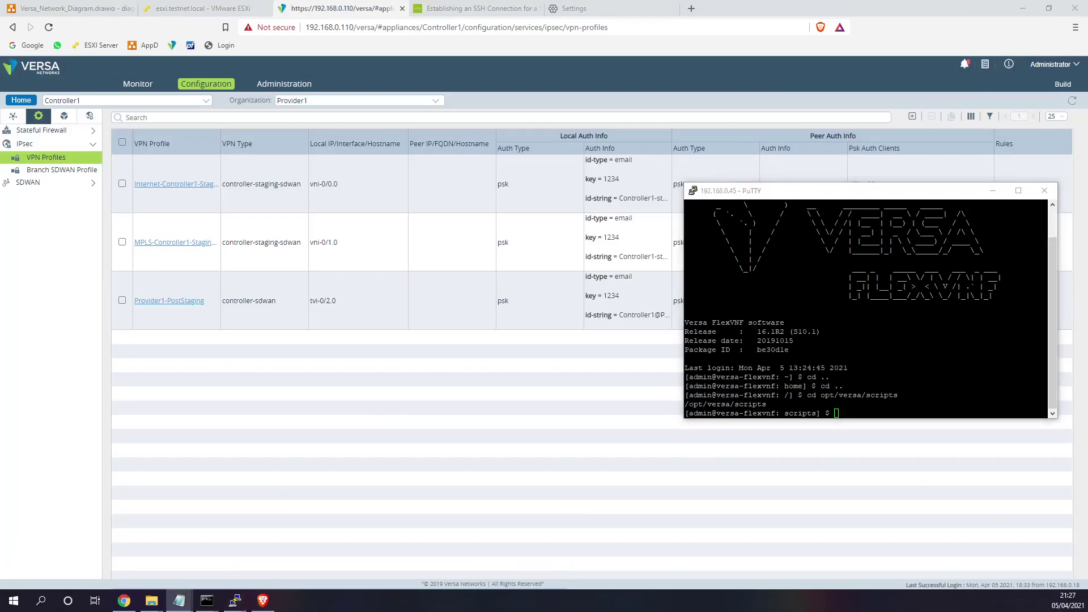
drag(684, 350, 141, 350)
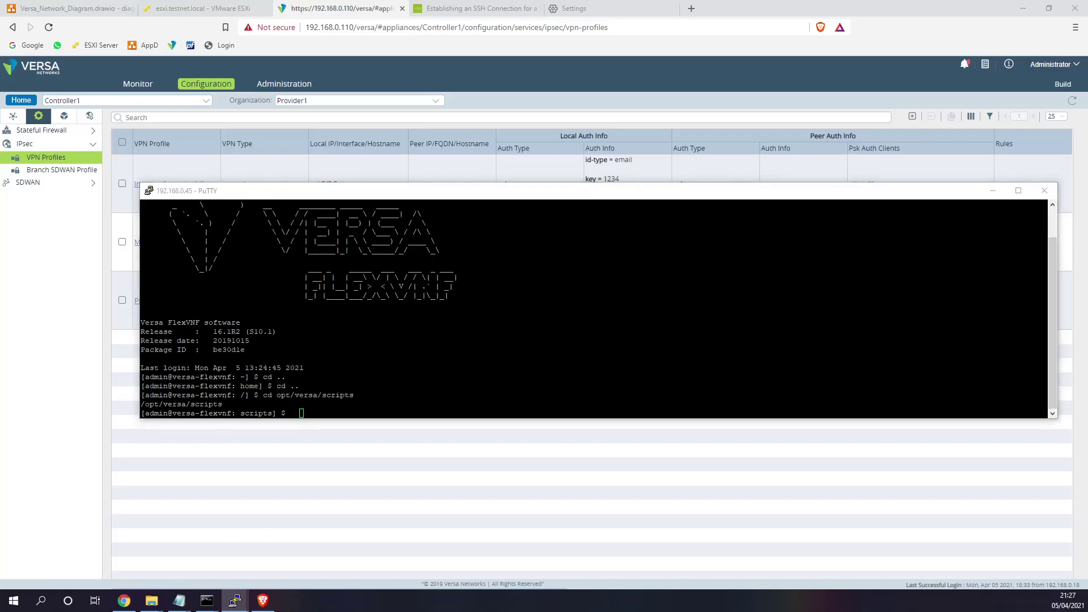
key(alt+Tab)
key(alt+Tab)
key(shift+Insert)
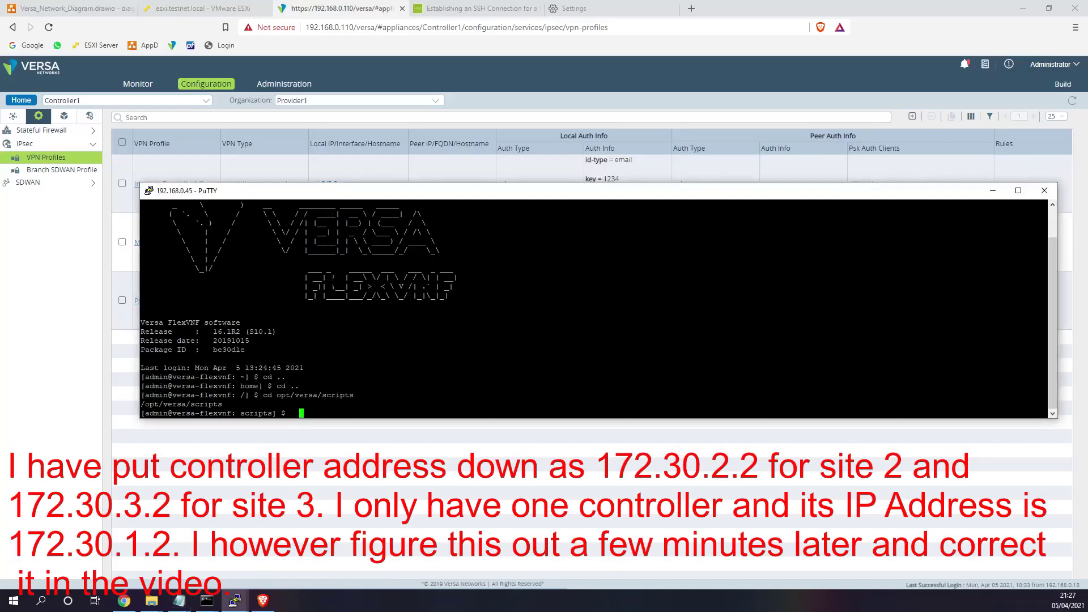
key(Return)
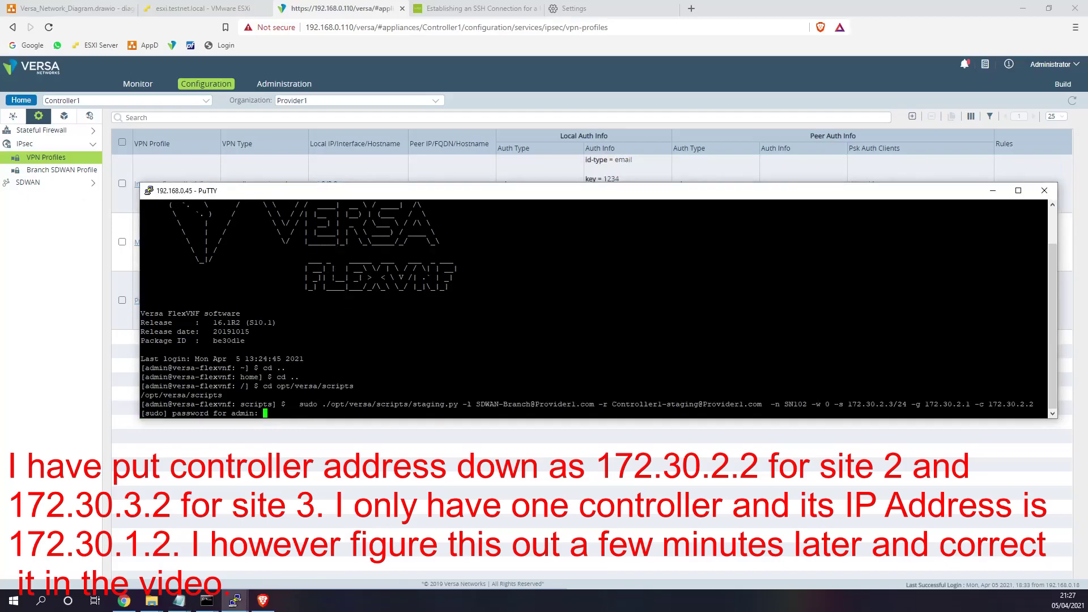
key(Return)
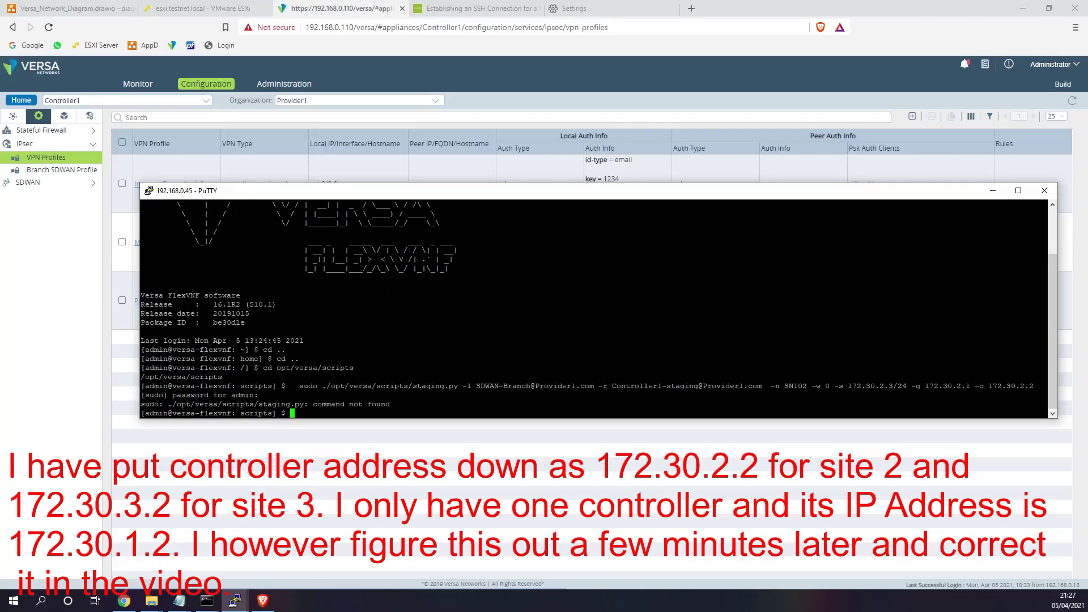
- List the scripts folder to locate the staging.py file
key(Up)
key(Up)
key(Home)
key(Tab)
key(Tab)
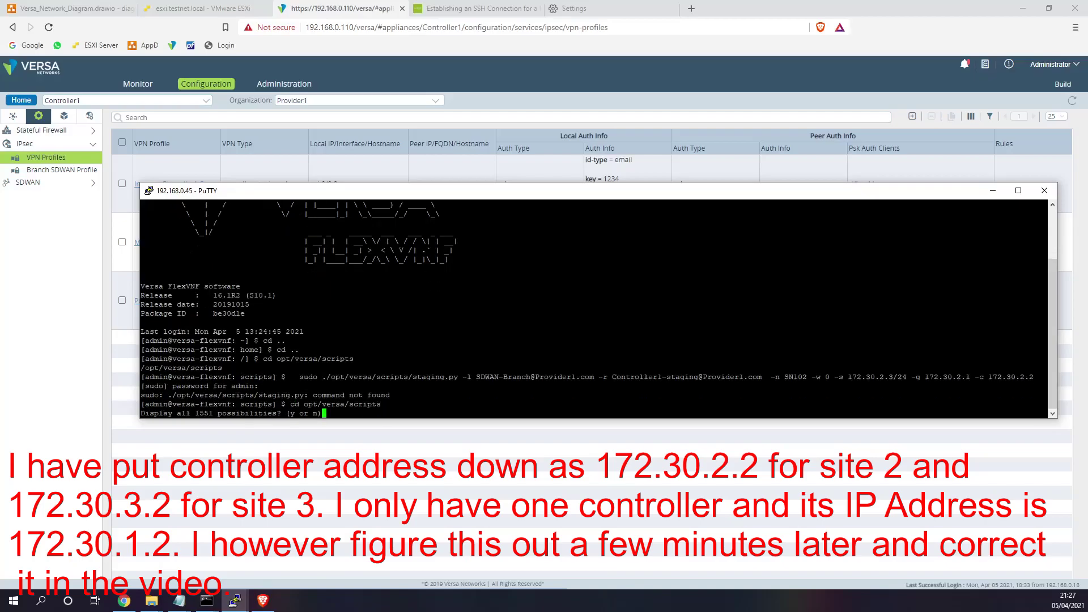
key(ctrl+c)
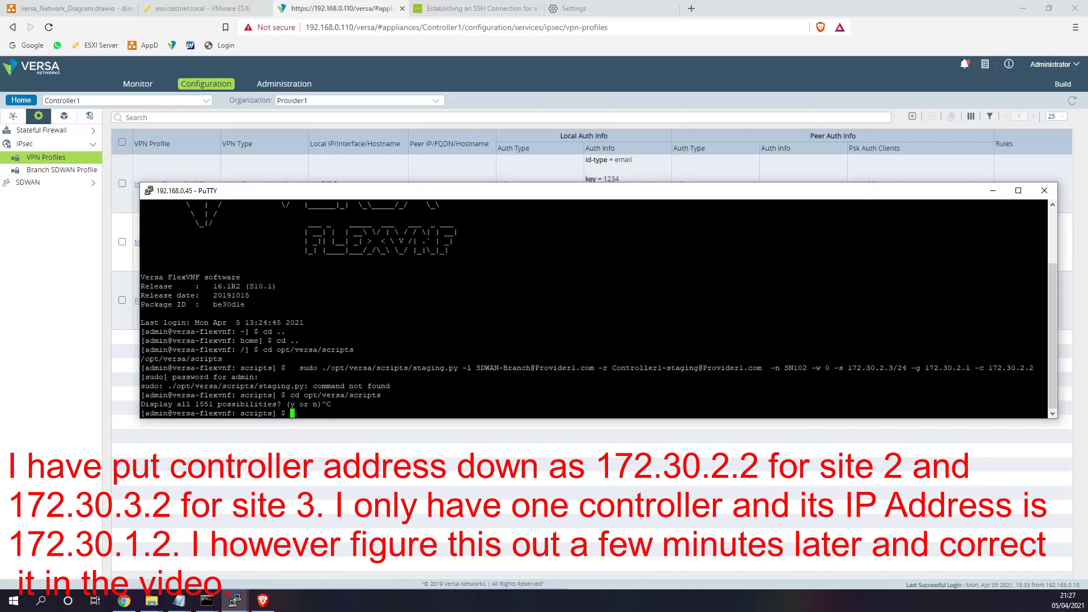
text(ls)
key(Return)
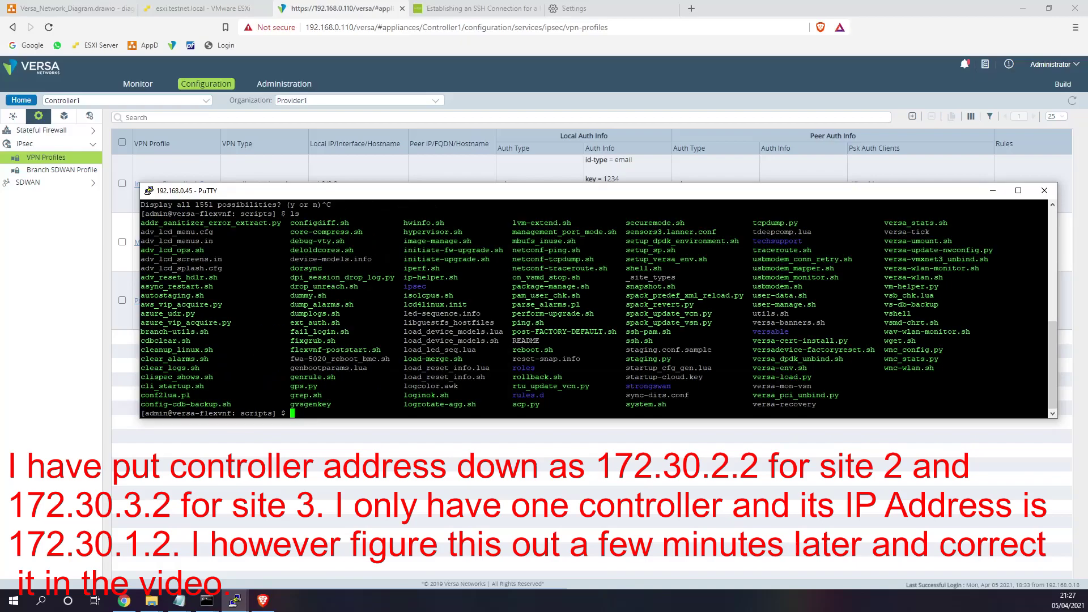
double_click(648, 359)
text(ifconfig)
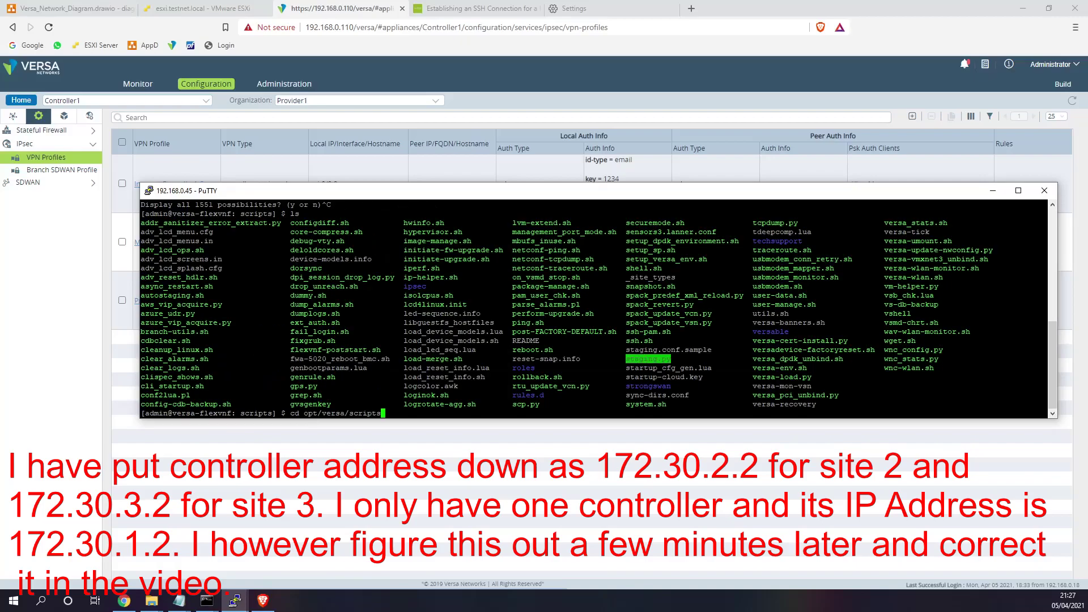
key(BackSpace)
key(BackSpace)
key(BackSpace)
key(BackSpace)
key(BackSpace)
key(BackSpace)
key(BackSpace)
key(BackSpace)
- Rerun the staging command with the path corrected to ./staging.py
key(alt+Tab)
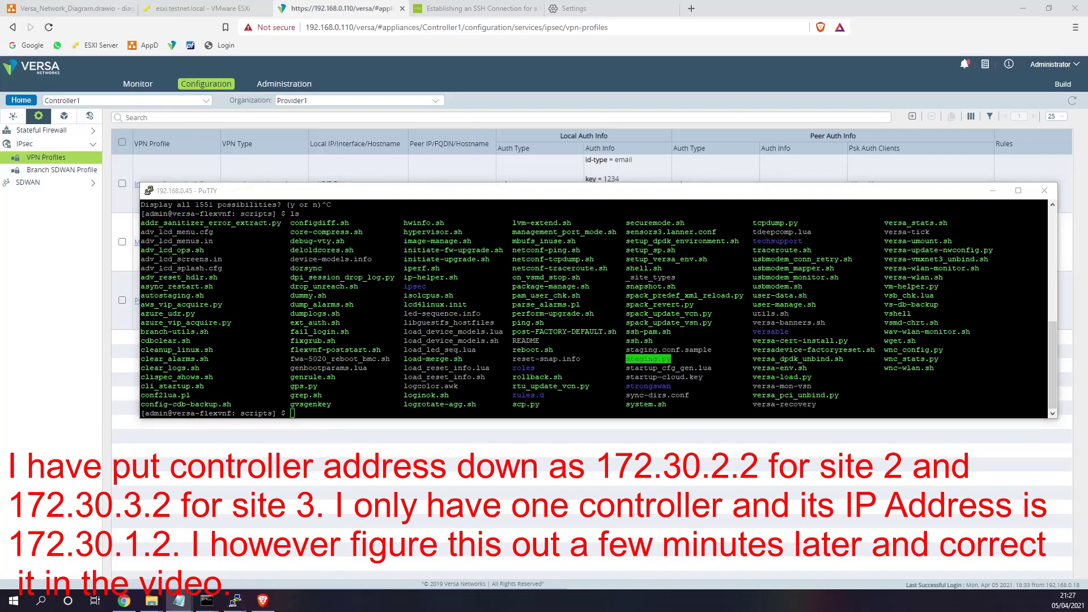
key(alt+Tab)
key(shift+Insert)
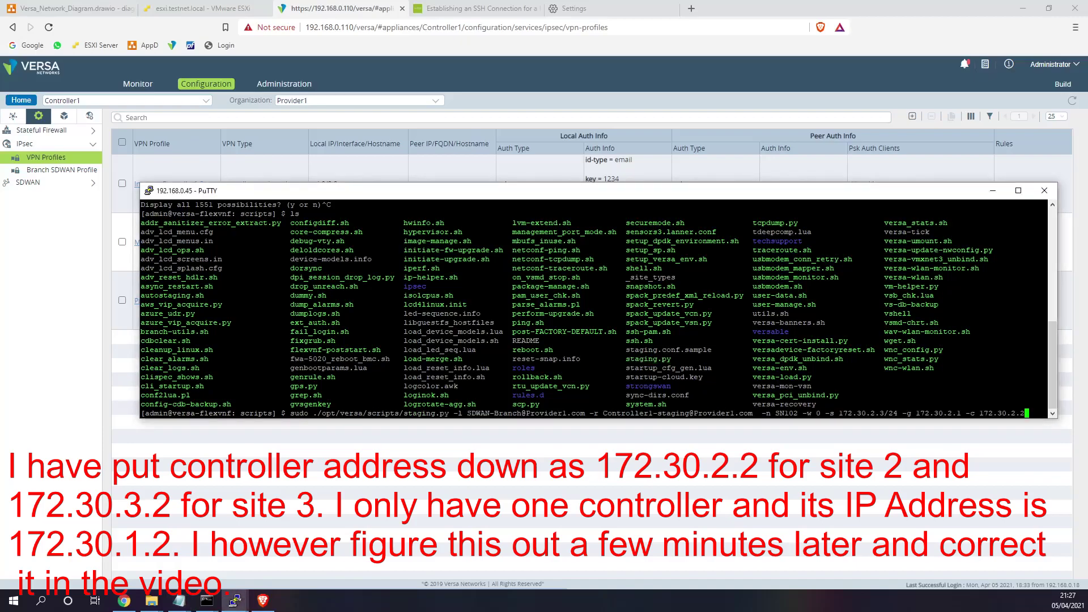
key(Return)
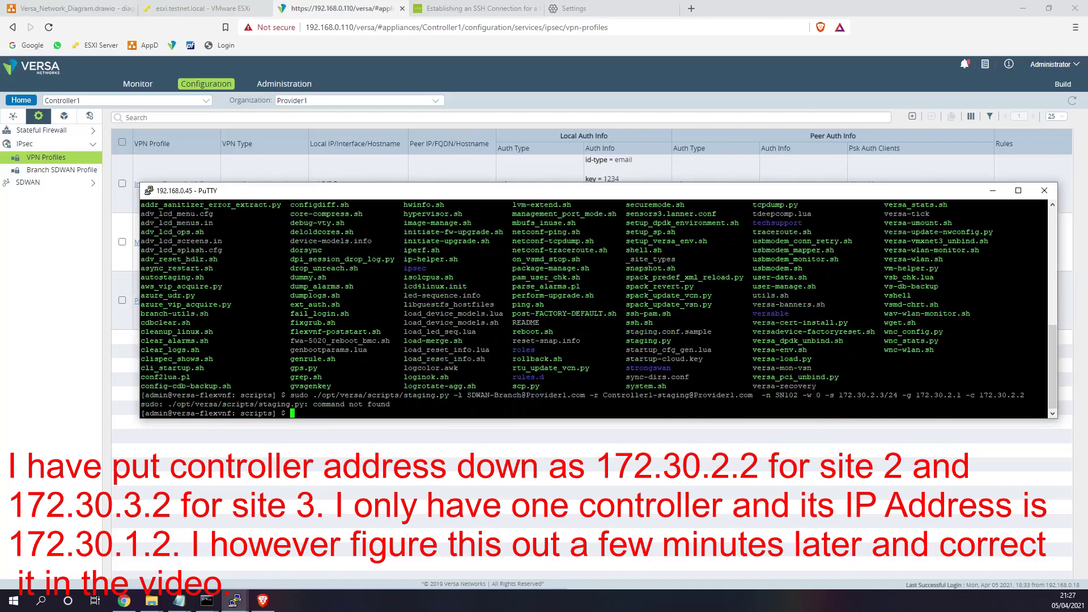
key(Up)
key(Right)
key(Right)
key(Right)
key(Delete)
key(Delete)
key(Delete)
key(Delete)
key(Delete)
key(Delete)
key(Delete)
key(Delete)
key(Delete)
key(Delete)
key(Delete)
key(Delete)
key(Delete)
key(Delete)
key(Delete)
key(Delete)
key(Delete)
key(Delete)
key(Delete)
key(Delete)
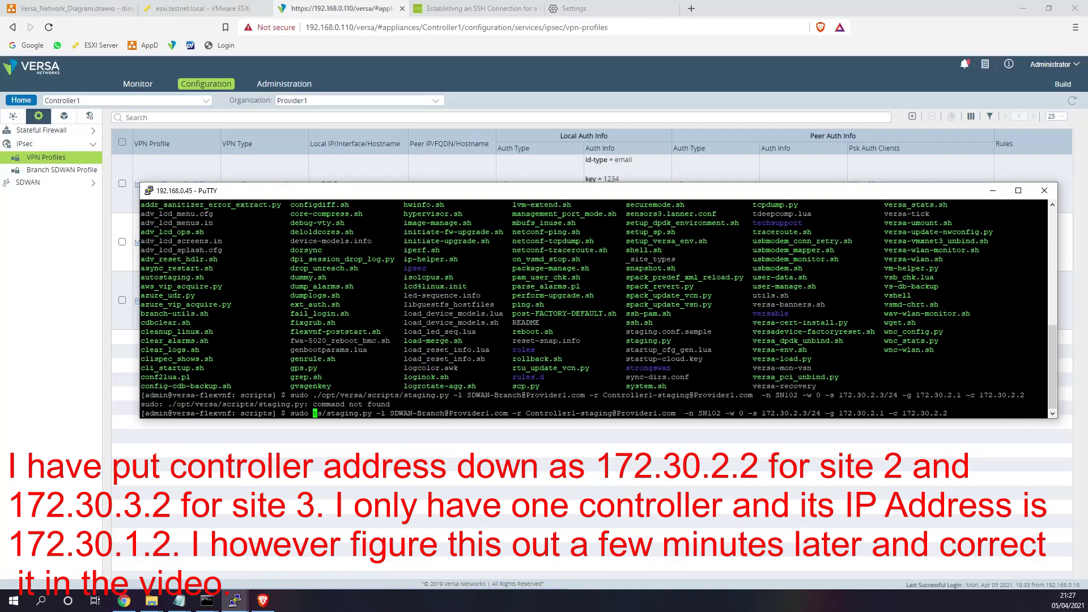
text(./)
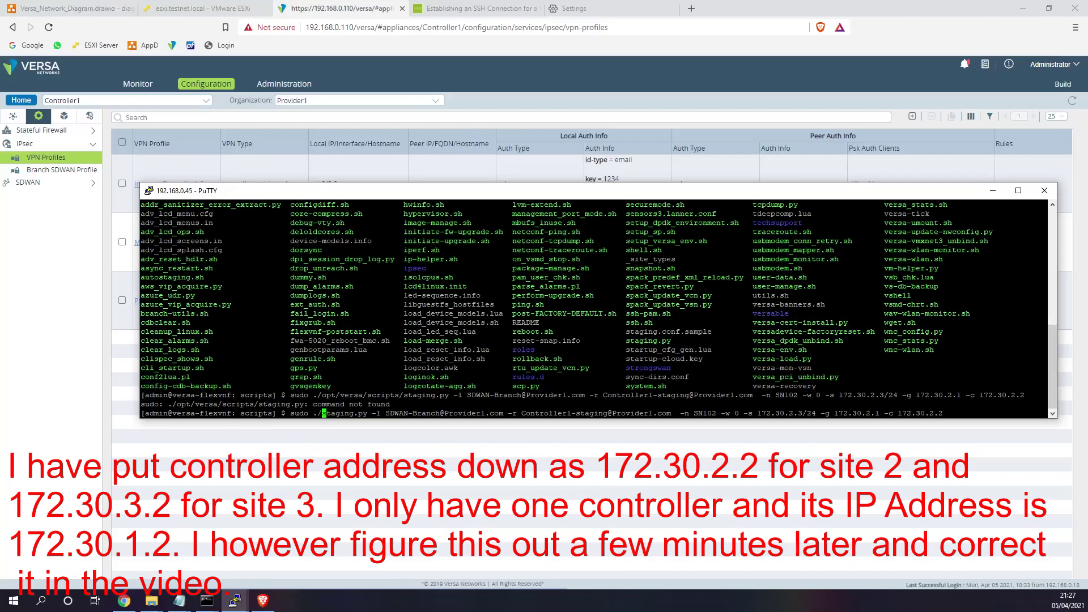
key(Return)
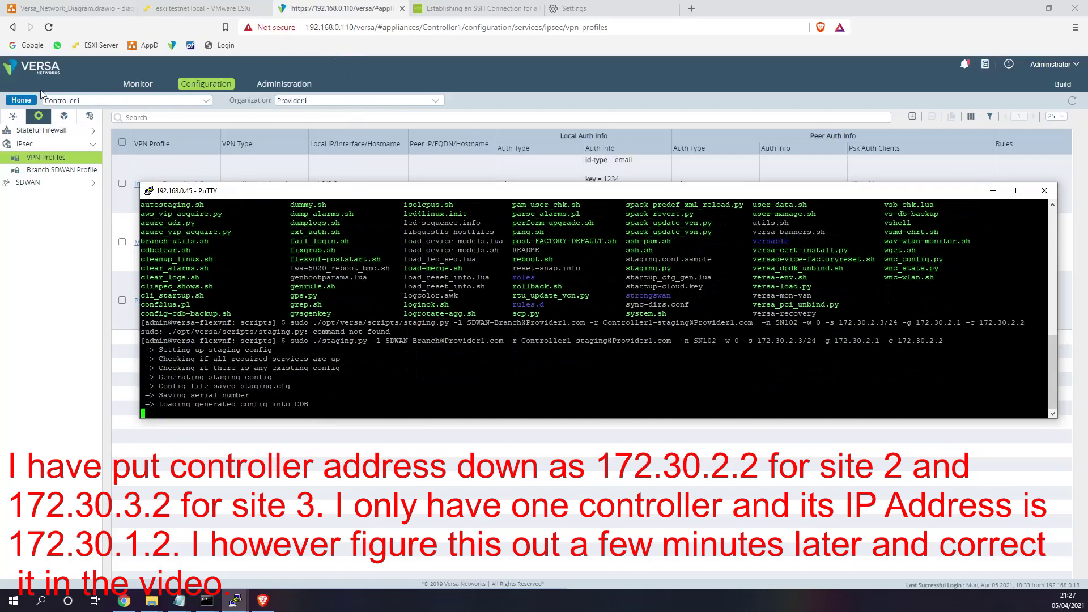
- Show Versa Director's hardware inventory and select the Site2 device
click(22, 100)
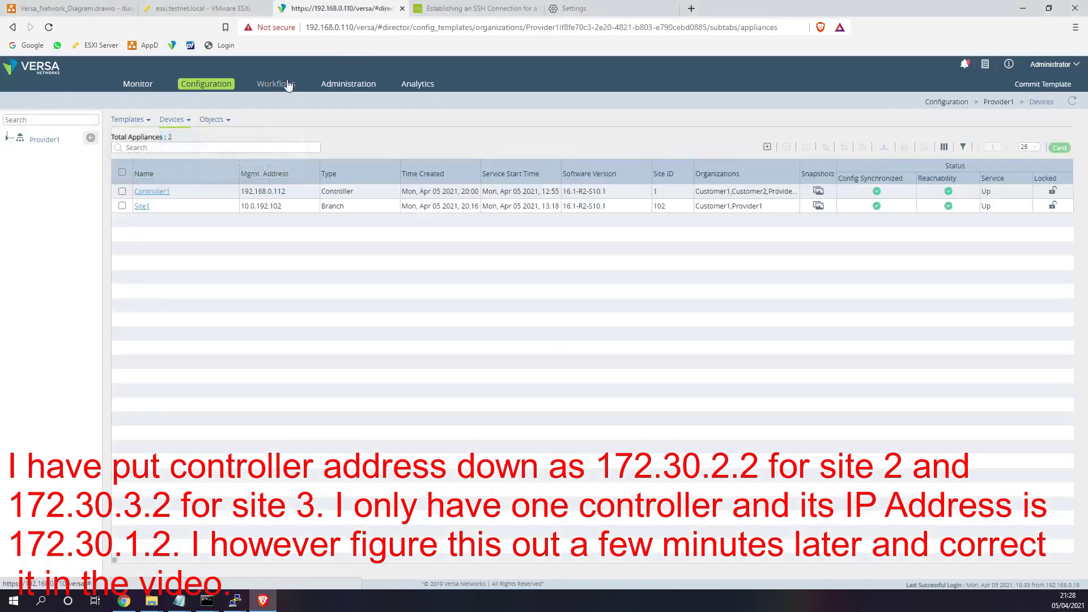
click(287, 84)
click(348, 84)
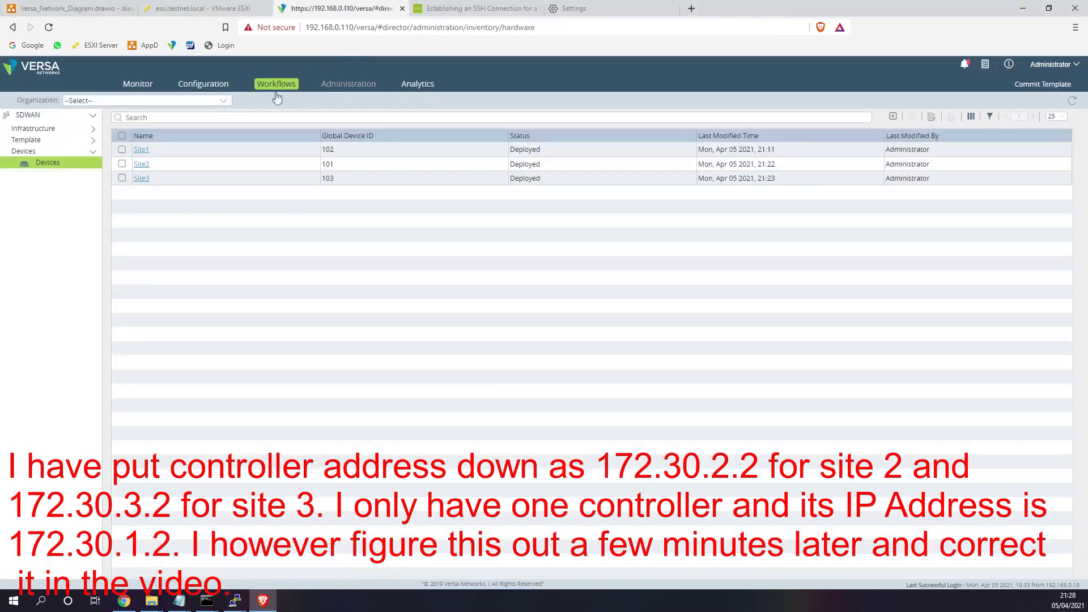
click(1031, 179)
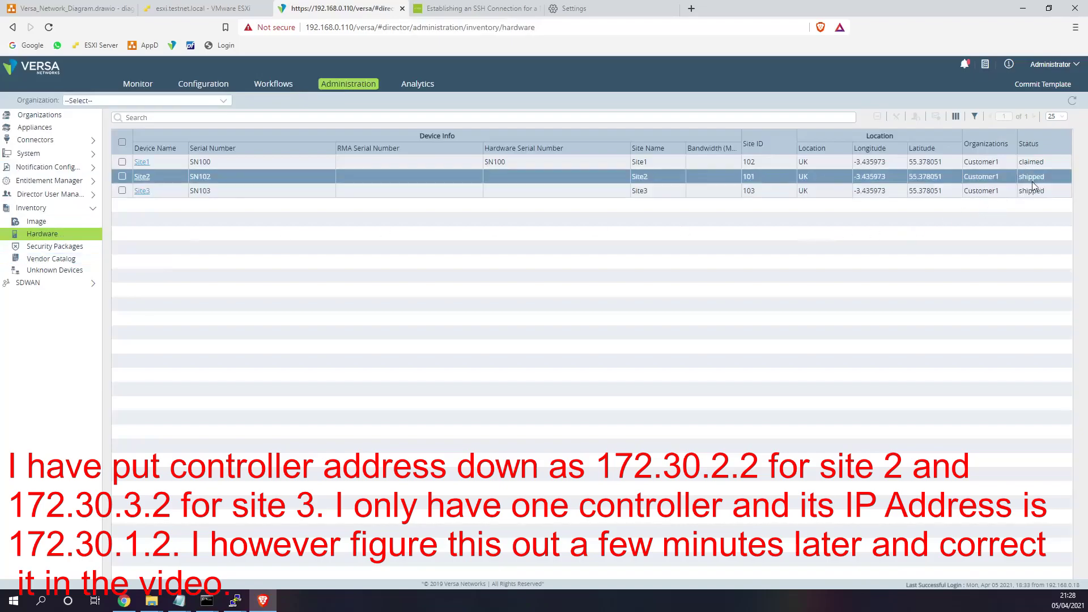
- Close the VersaS2 console in ESXi and reload the virtual machine list
shift+click(1050, 188)
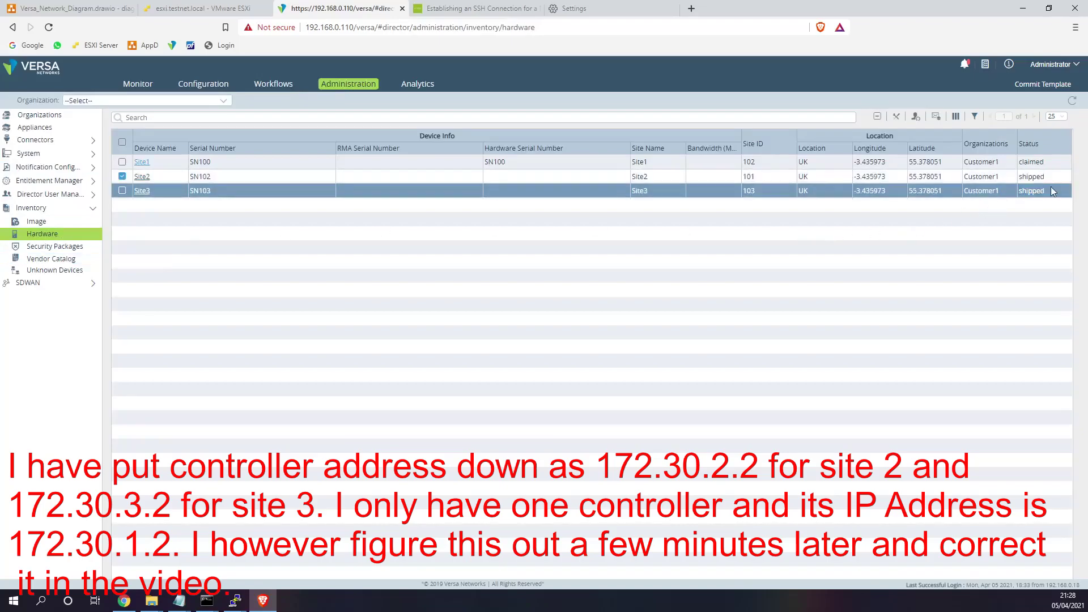
click(199, 8)
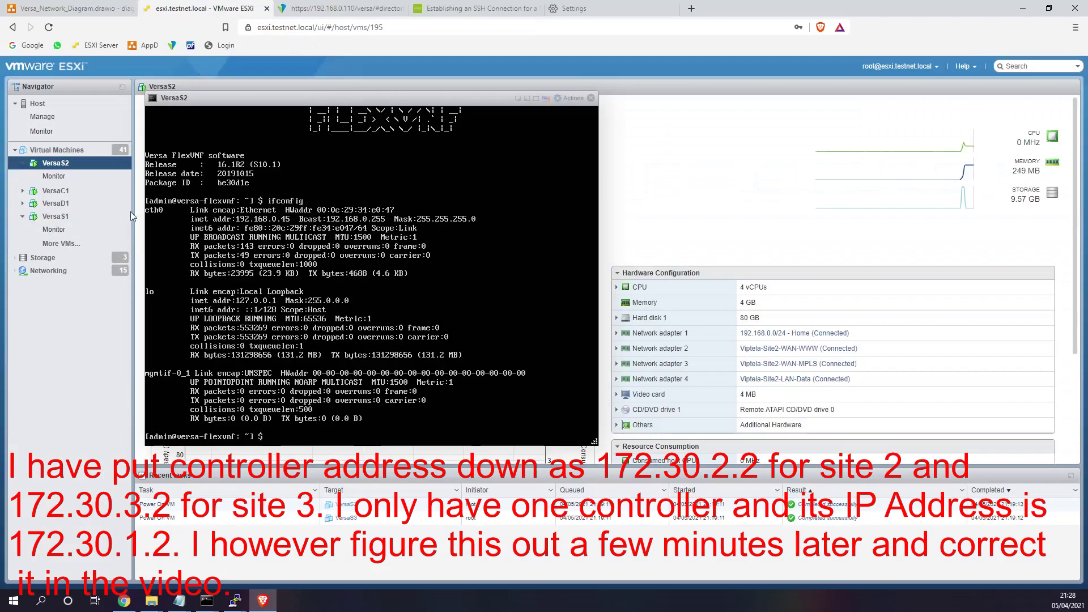
click(62, 244)
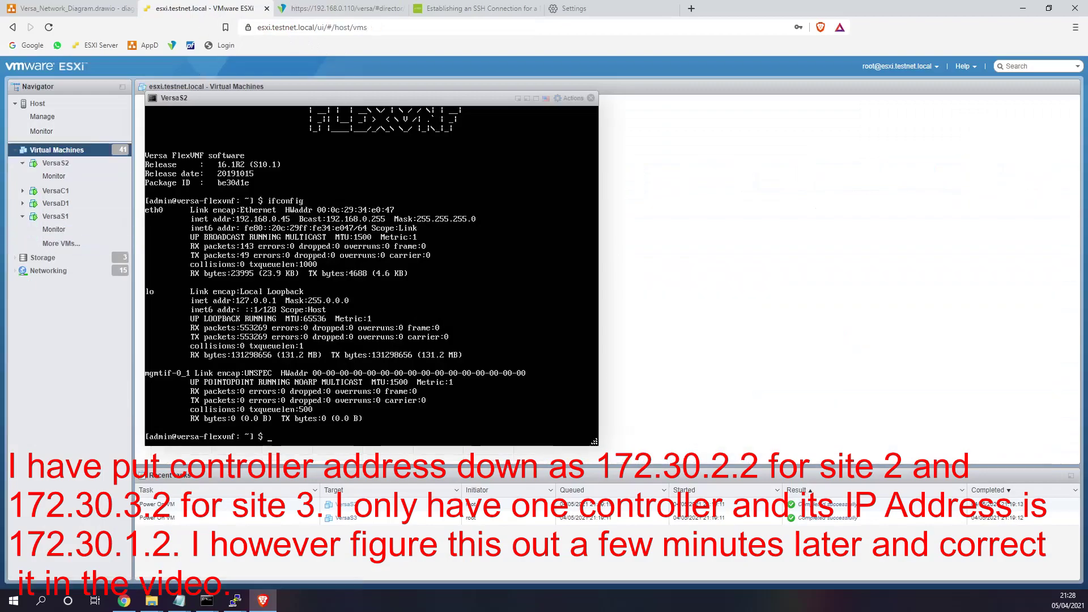
click(591, 98)
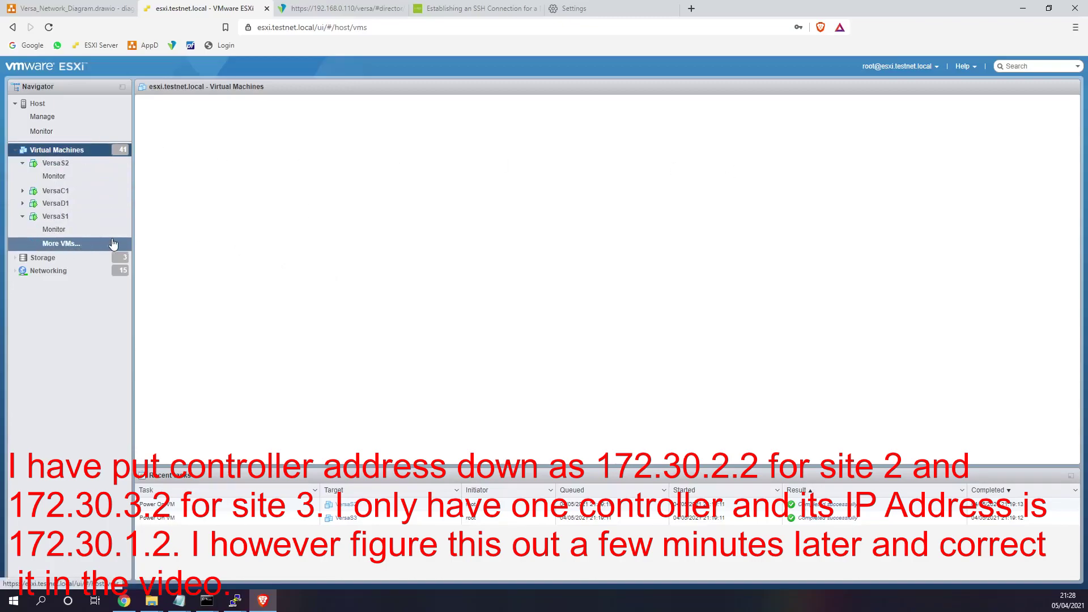
key(F5)
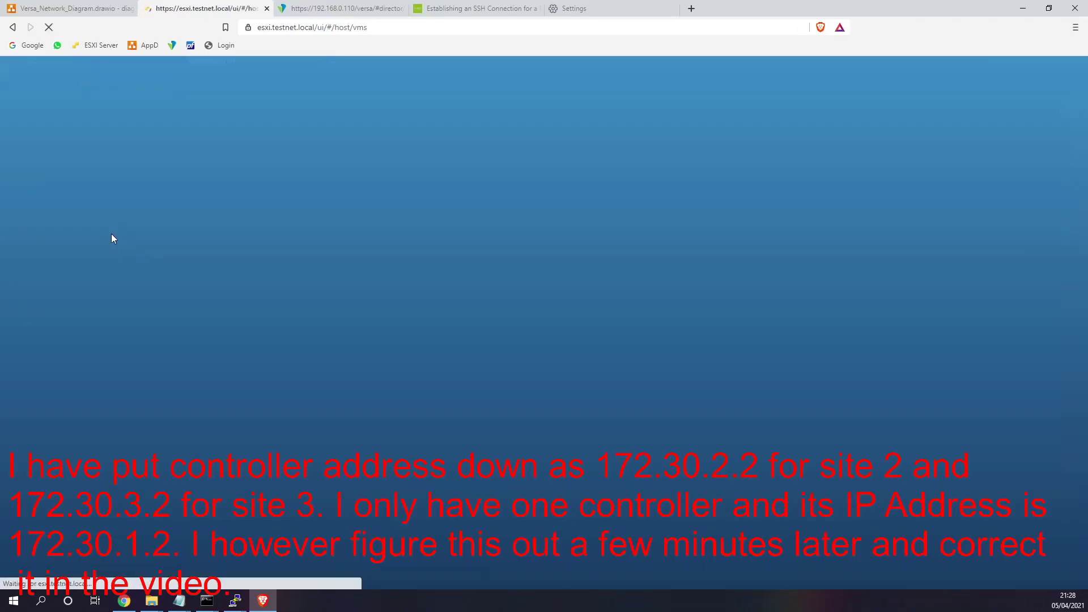
mouse_move(235, 600)
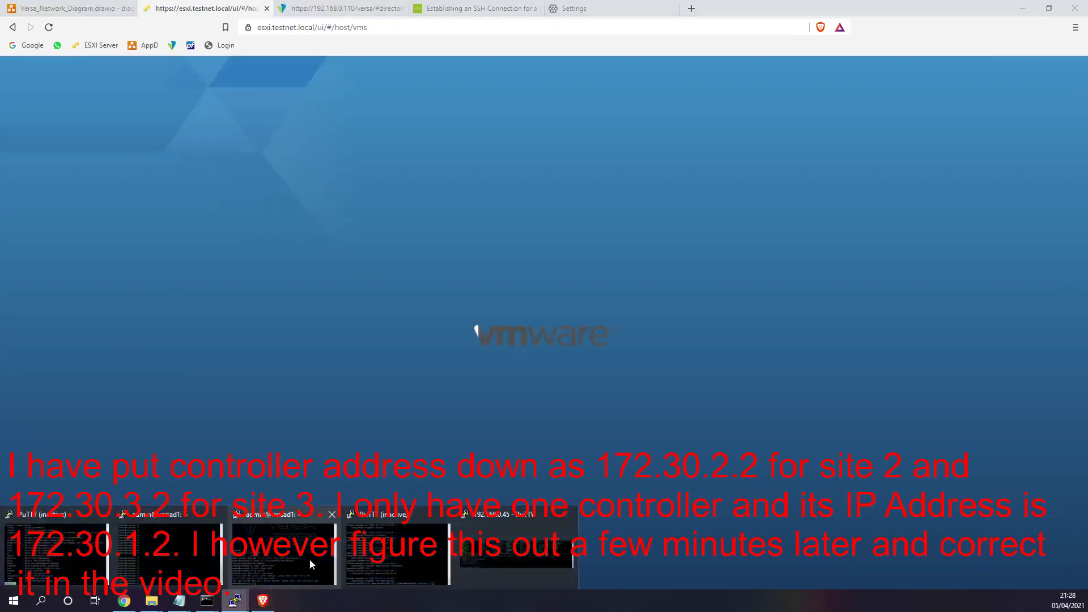
mouse_move(488, 546)
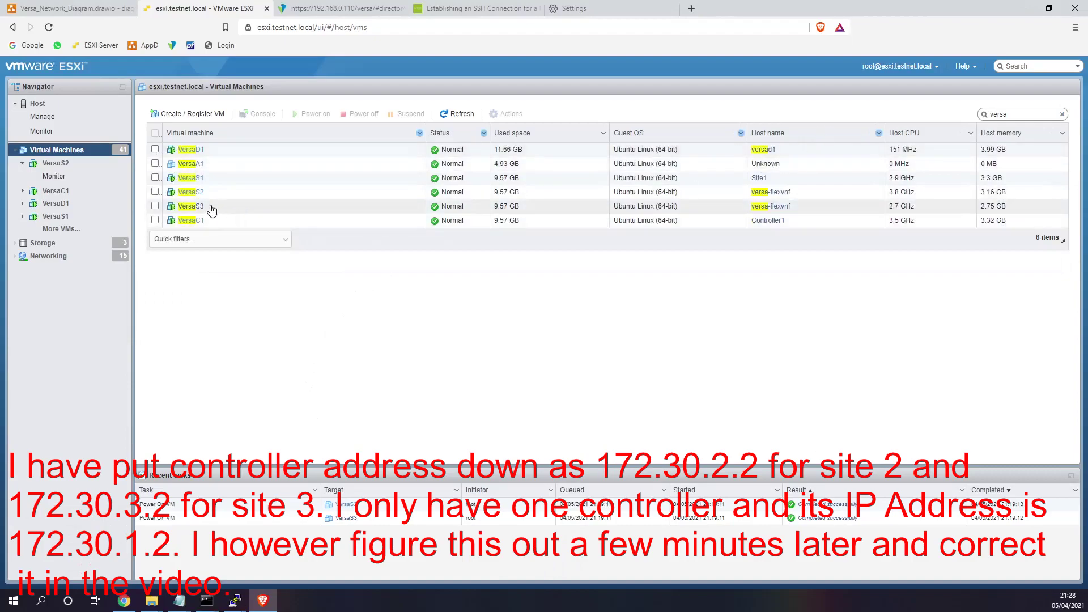
- Log into the VersaS3 console as admin and run ifconfig
click(193, 207)
click(245, 187)
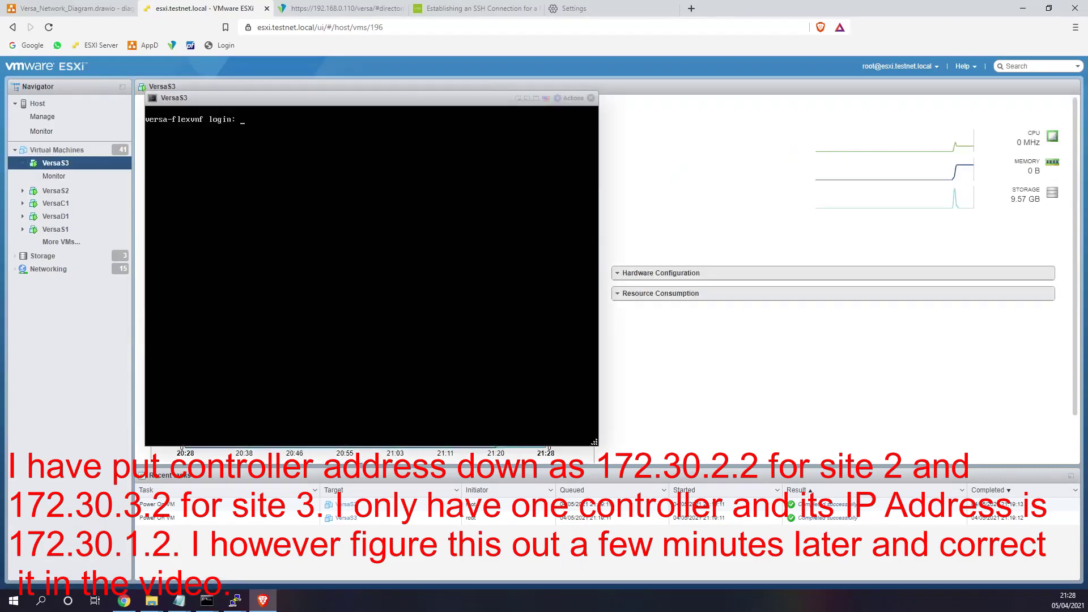
text(i)
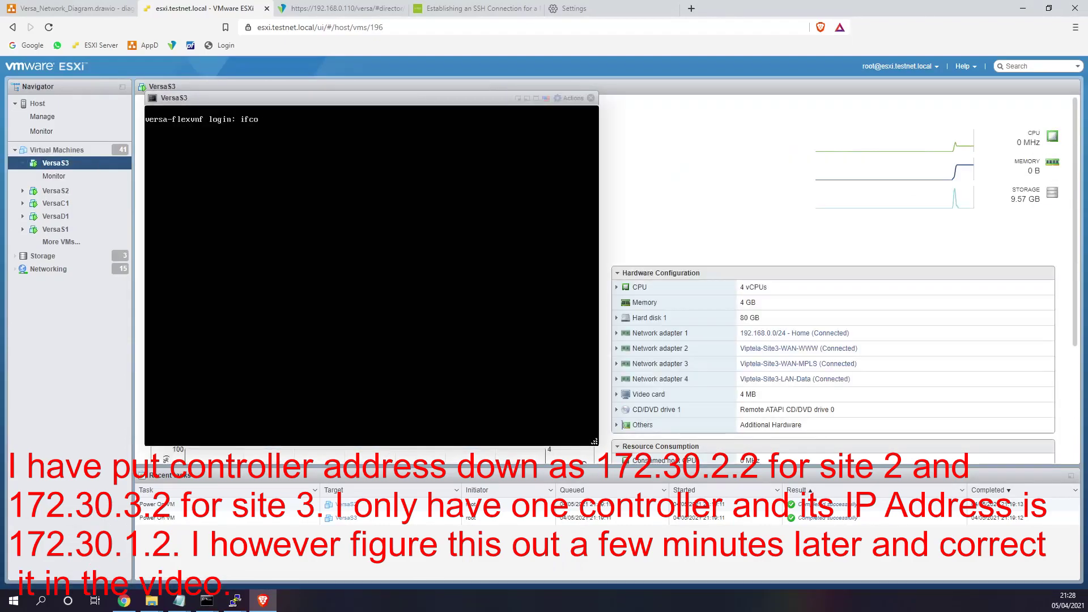
key(BackSpace)
text(admin)
key(Return)
key(Return)
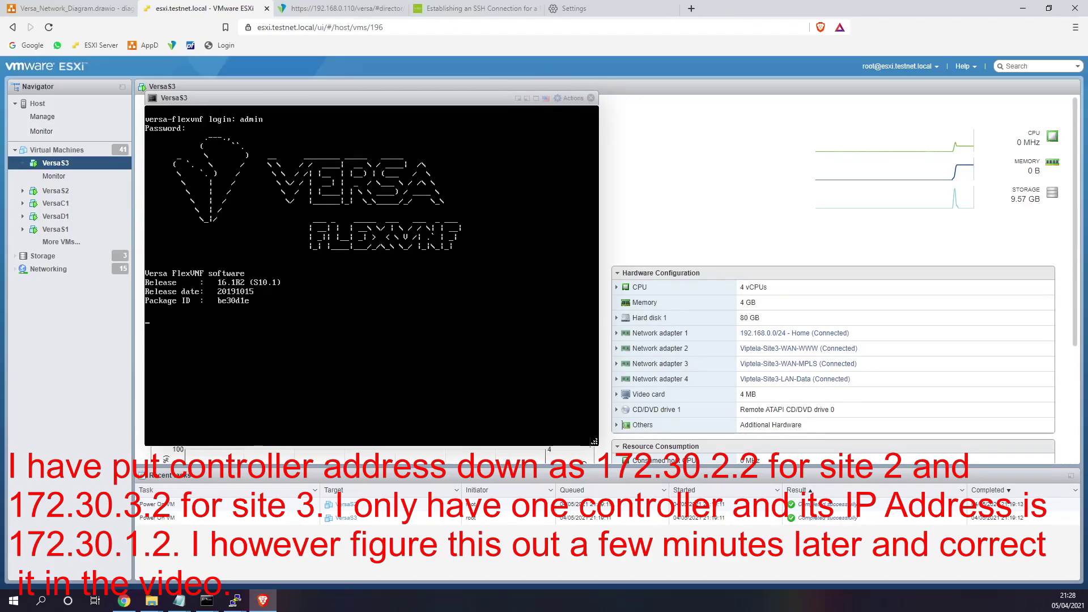
text(ifconfig)
key(Return)
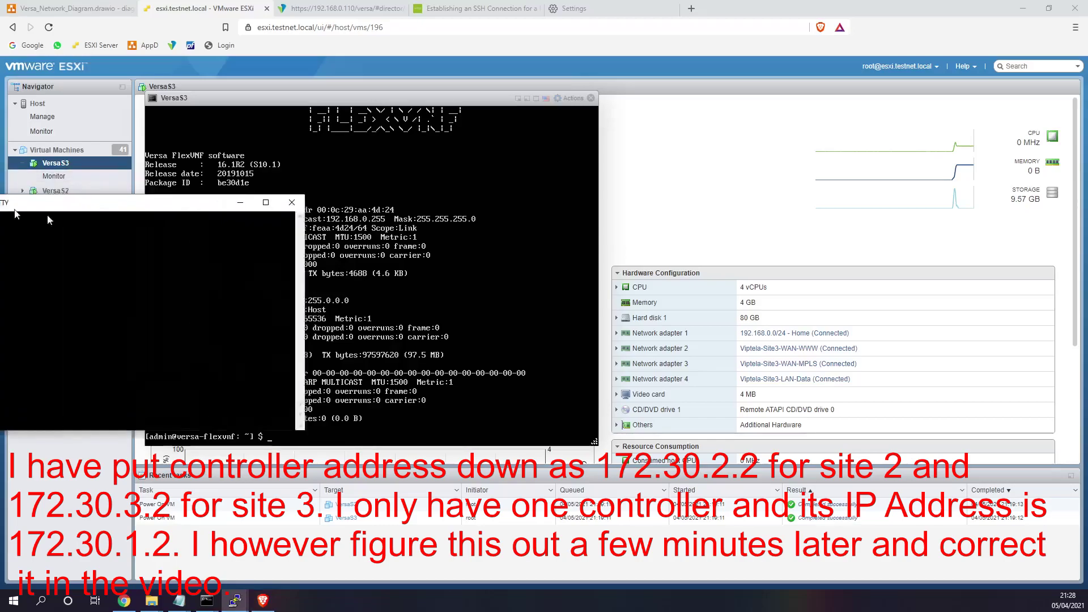
- Log into the new 192.168.0.44 shell as admin and go up to the root directory
drag(0, 189, 579, 270)
text(admin)
key(Return)
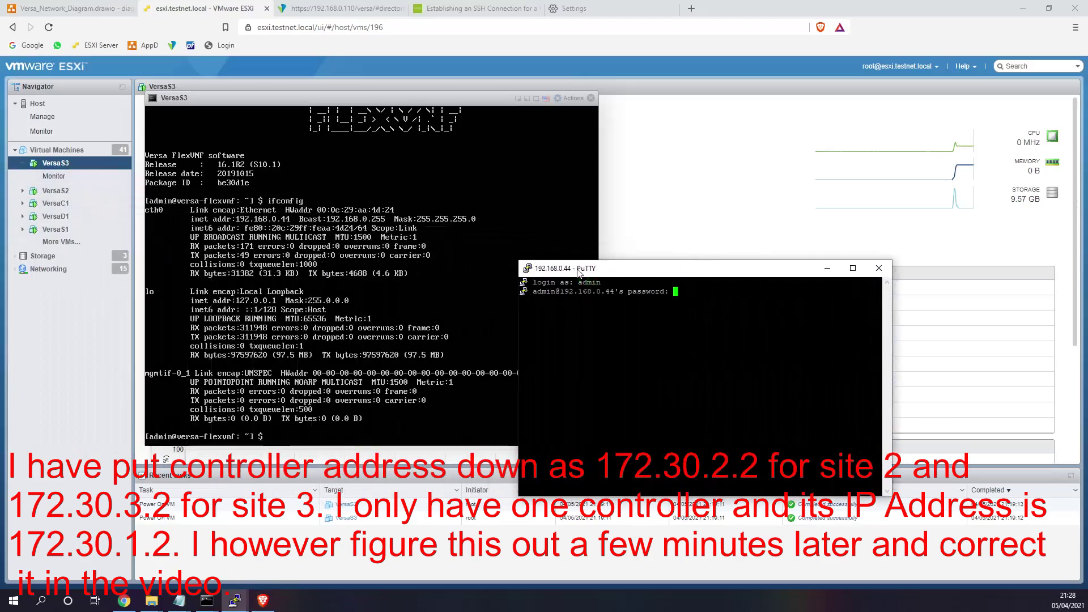
key(Return)
text(cd ..)
key(Return)
text(cd ..)
key(Return)
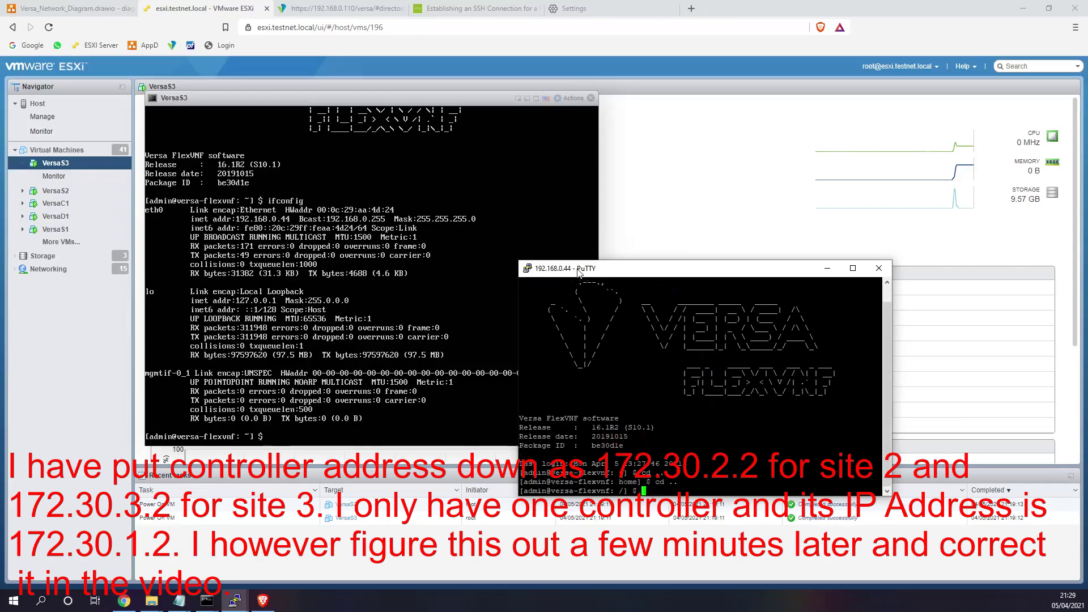
- Paste and run the Site3 staging command with sudo
key(alt+Tab)
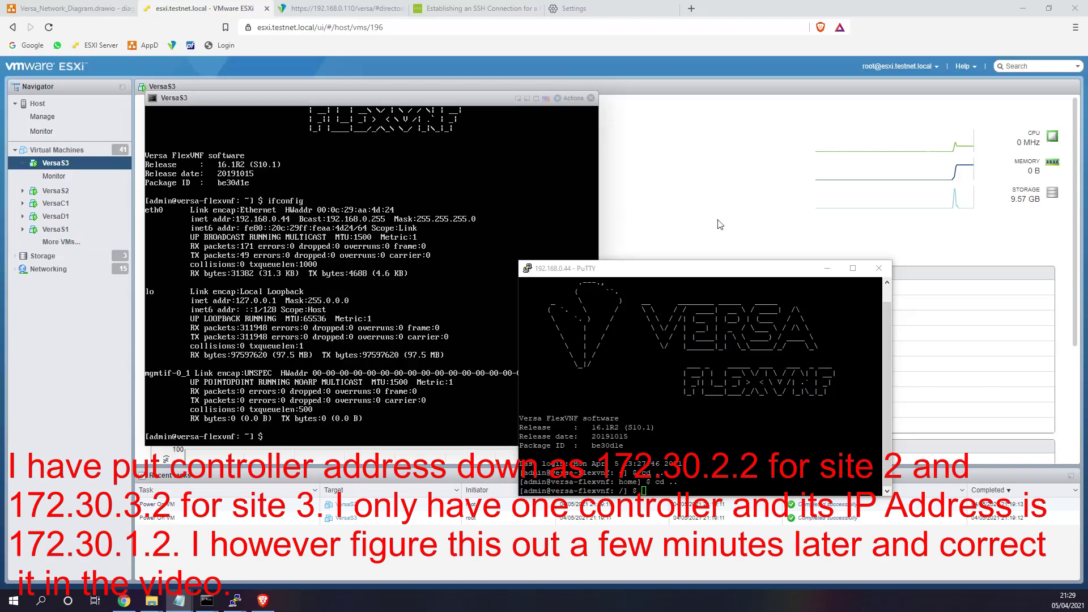
key(alt+Tab)
key(shift+Insert)
key(Return)
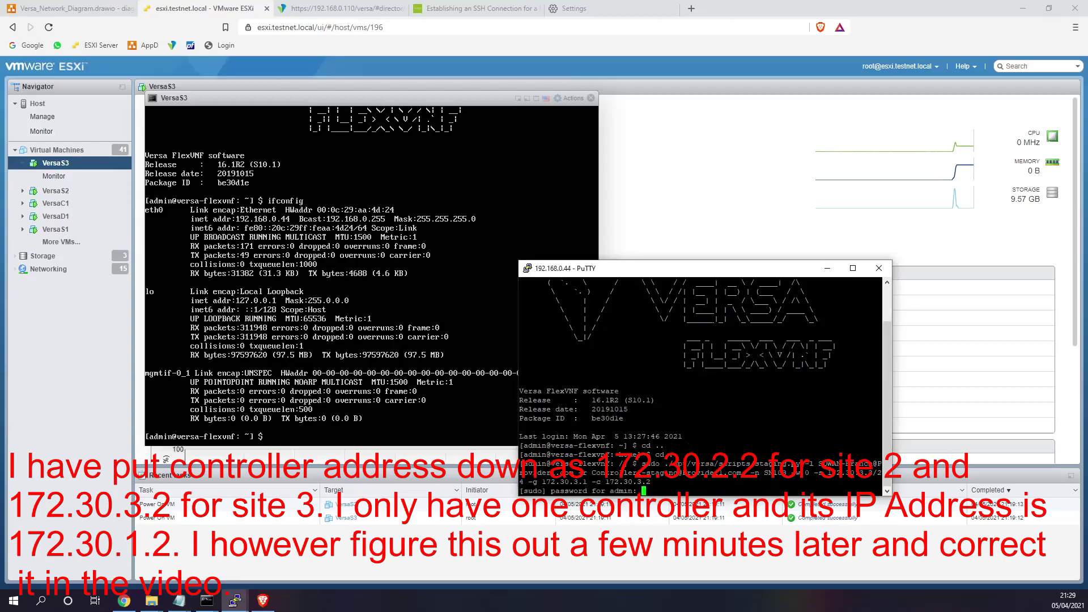
key(Return)
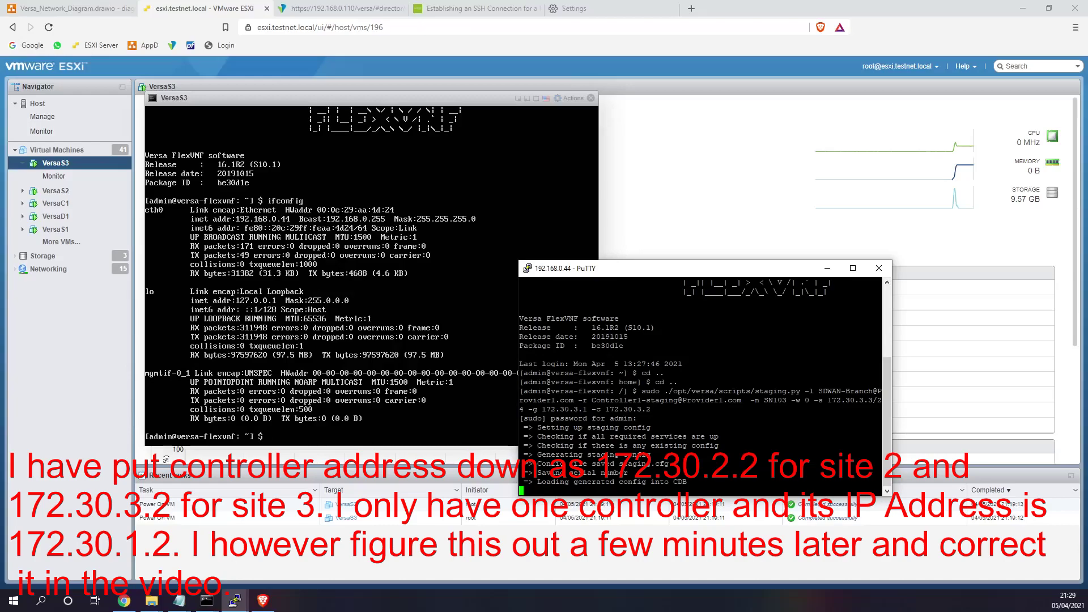
drag(706, 270, 863, 140)
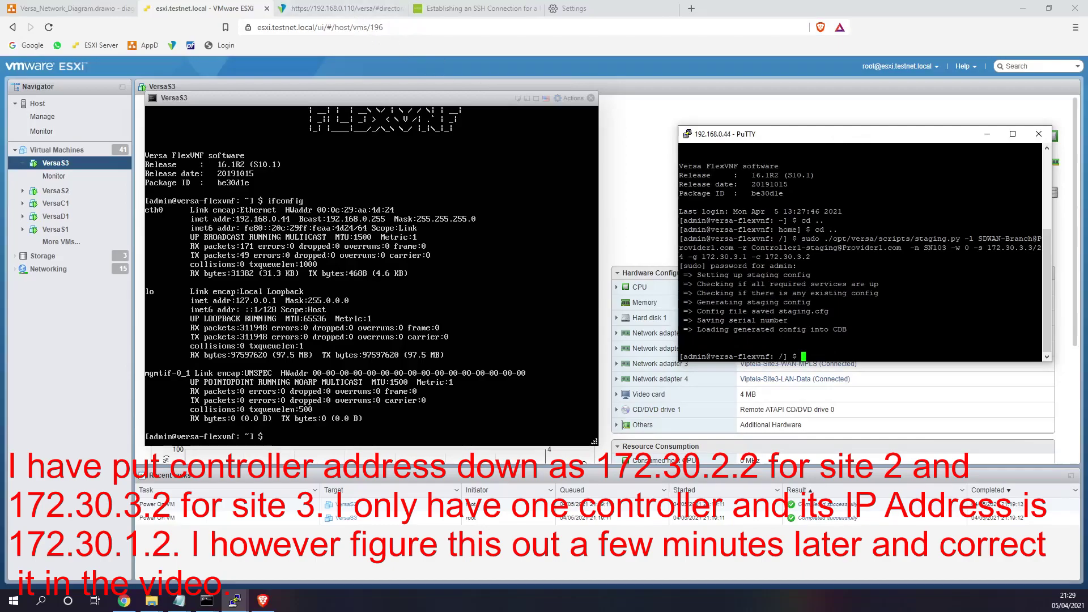
- Run 'show interfaces brief' in the Versa CLI, rerun it, then switch to the 192.168.0.45 session
text(cli)
key(Return)
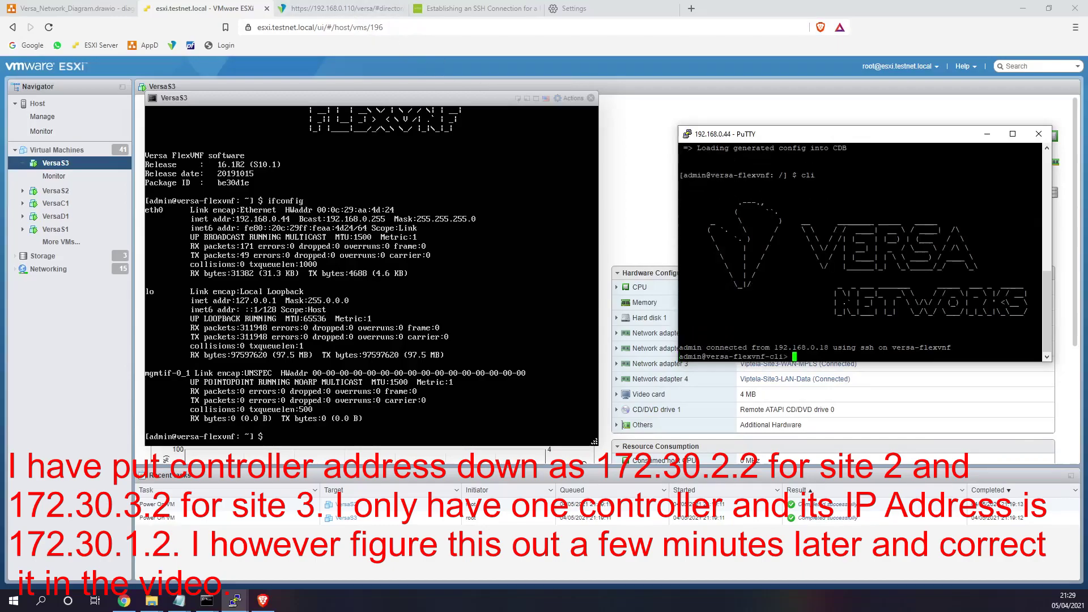
text(show interfaces brief)
key(Return)
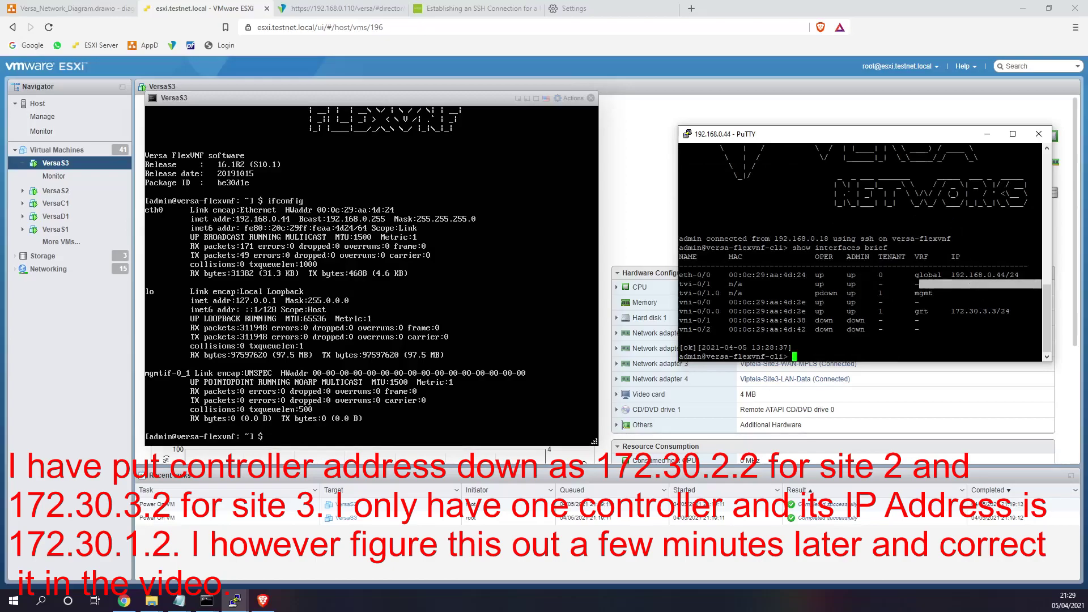
drag(1009, 293, 680, 294)
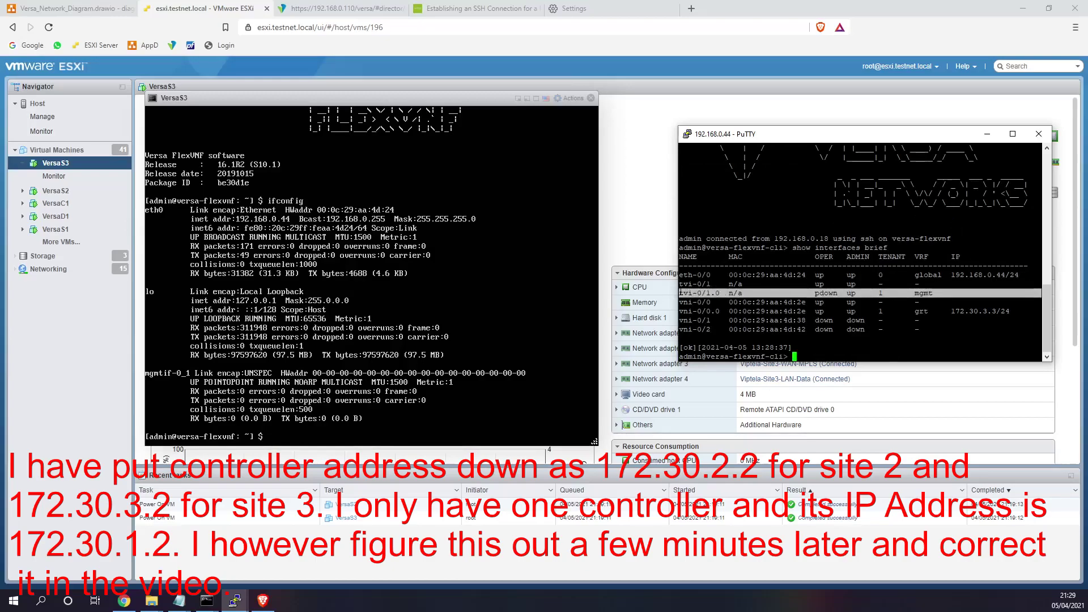
key(Up)
key(Return)
key(Up)
key(Return)
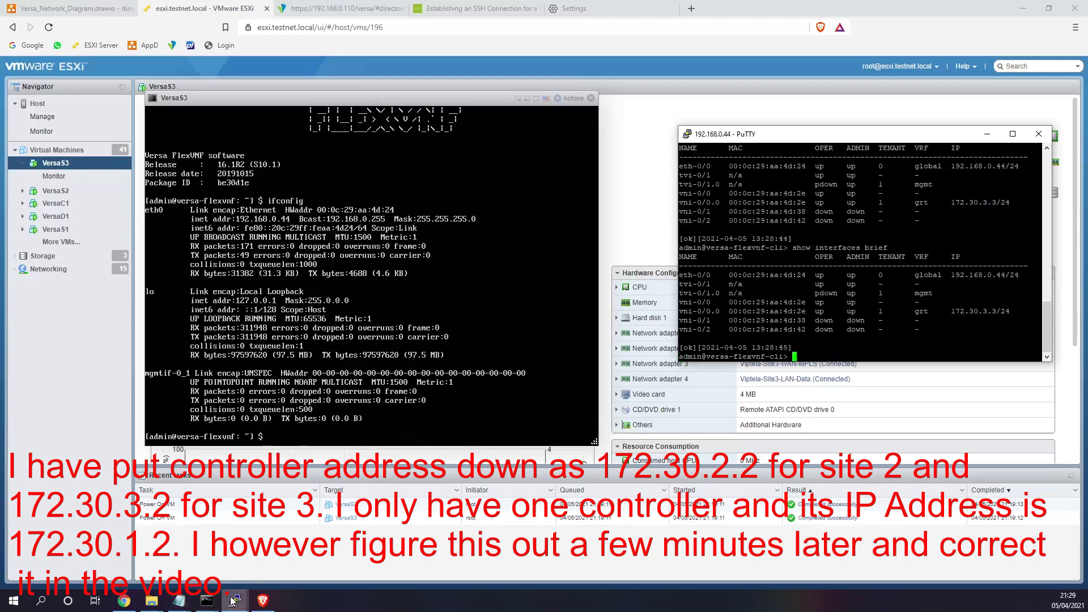
mouse_move(236, 601)
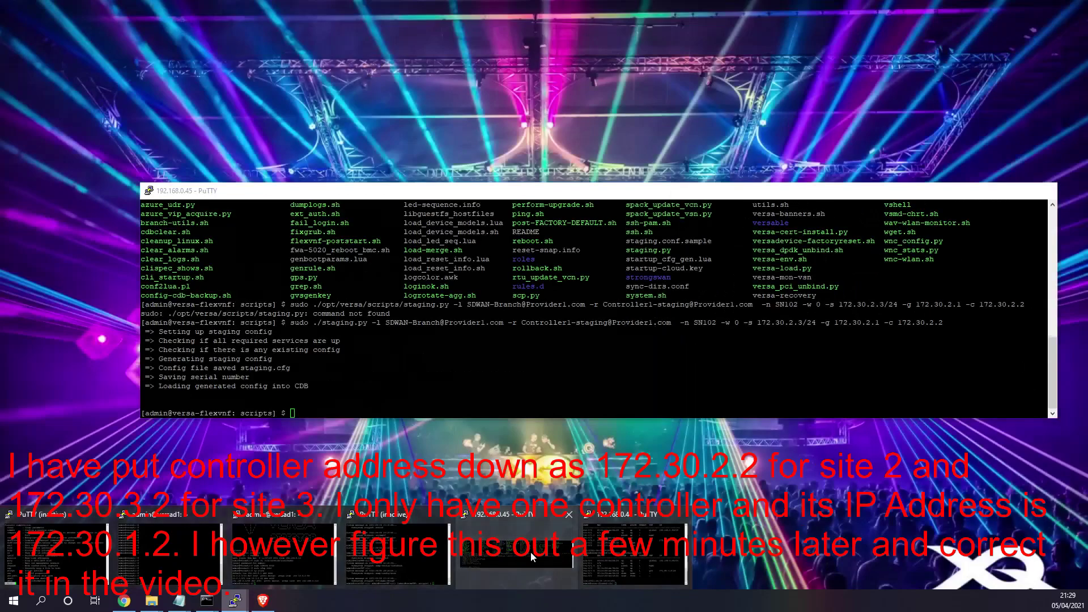
click(531, 553)
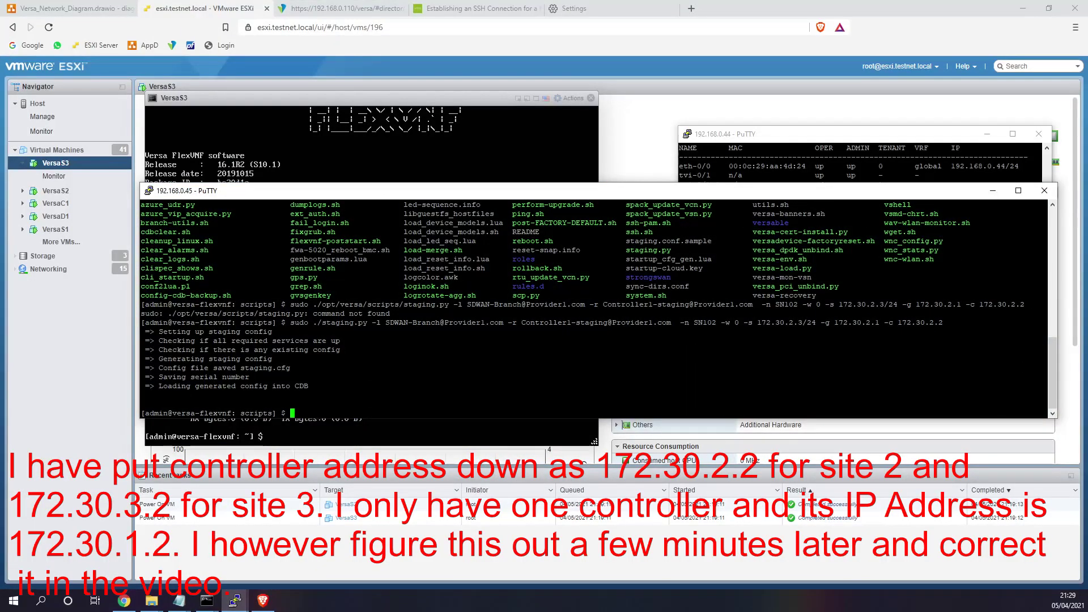
- Run 'show interfaces brief' in the CLI, finding vni-0/0.0 at 172.30.2.3/24 and veth-0/0 at 192.168.0.45/24
text(cli)
key(Return)
text(show i)
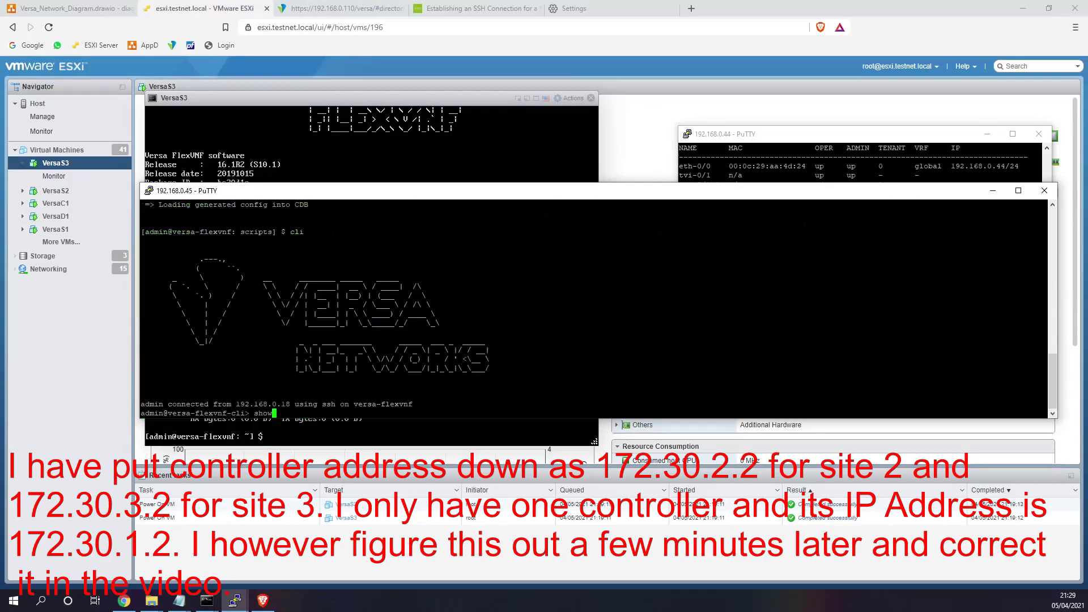
key(Tab)
text(nterfaces brief)
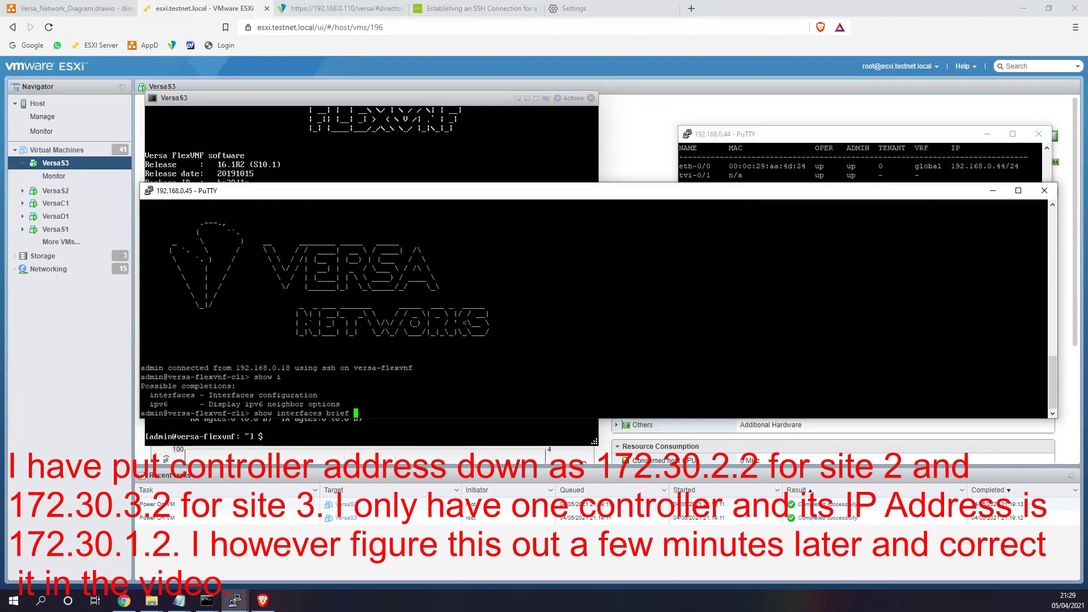
key(Return)
drag(567, 350, 146, 348)
drag(303, 191, 210, 69)
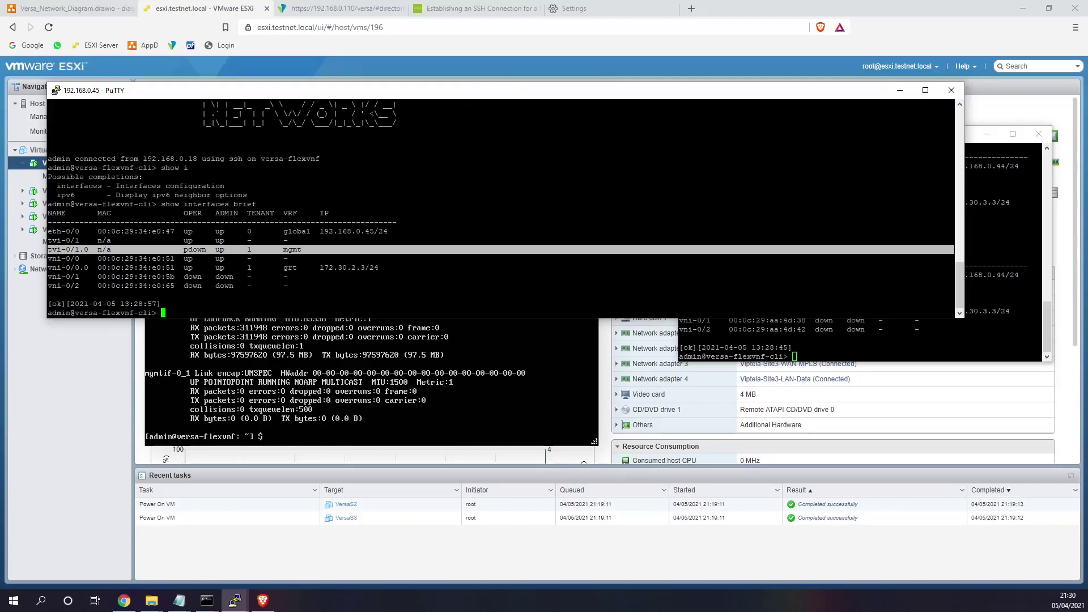
drag(378, 231, 322, 232)
key(ctrl+c)
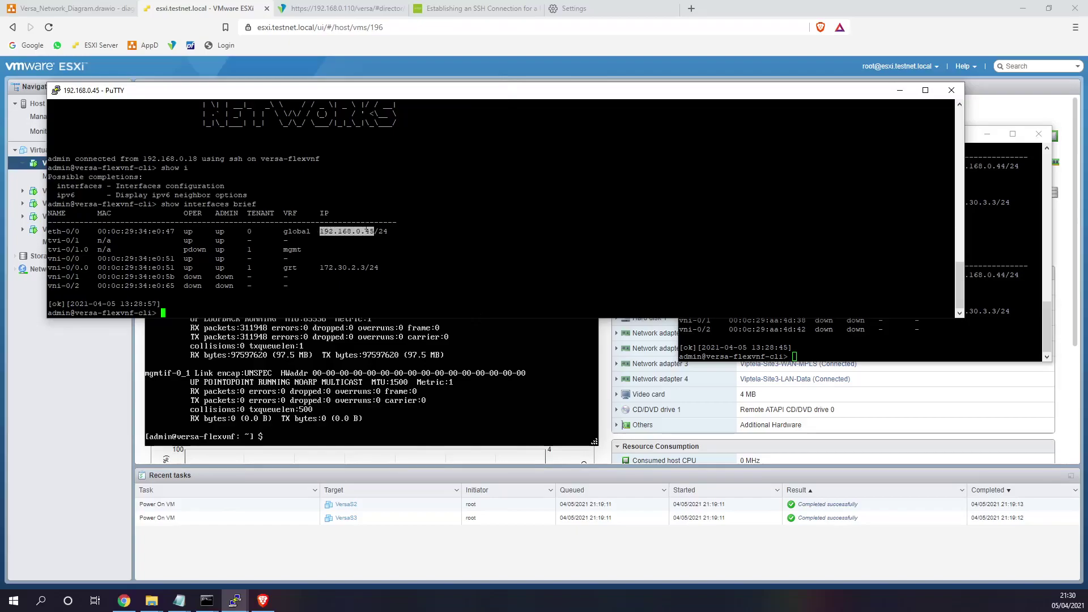
- Open 192.168.0.45 in a new tab, bypass the certificate warning and log in as admin
click(692, 8)
key(ctrl+v)
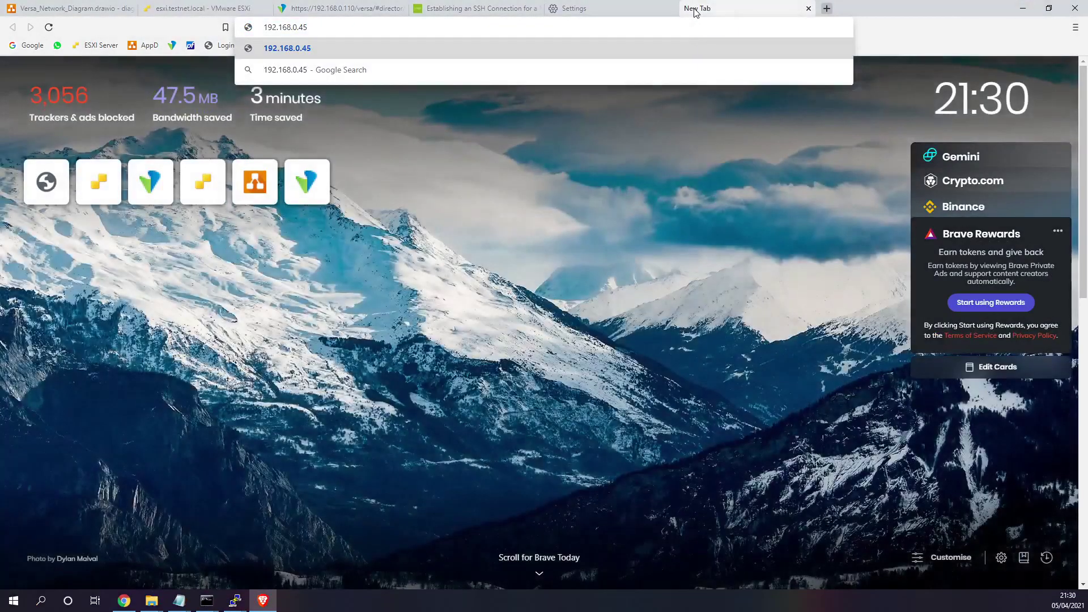
key(Return)
click(392, 307)
click(407, 397)
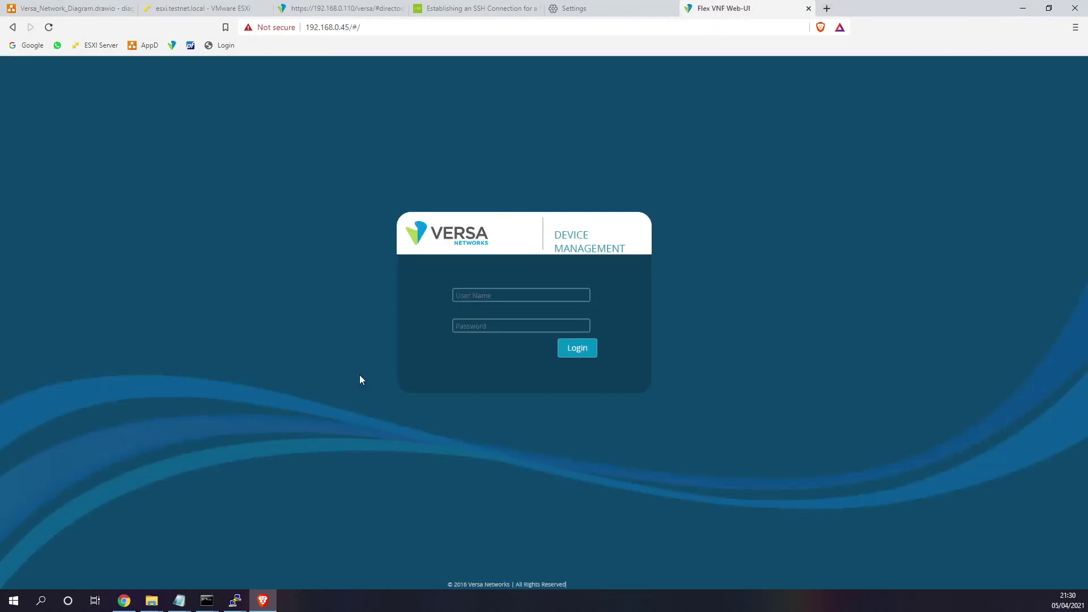
text(admin)
key(Tab)
text(versa123)
key(Return)
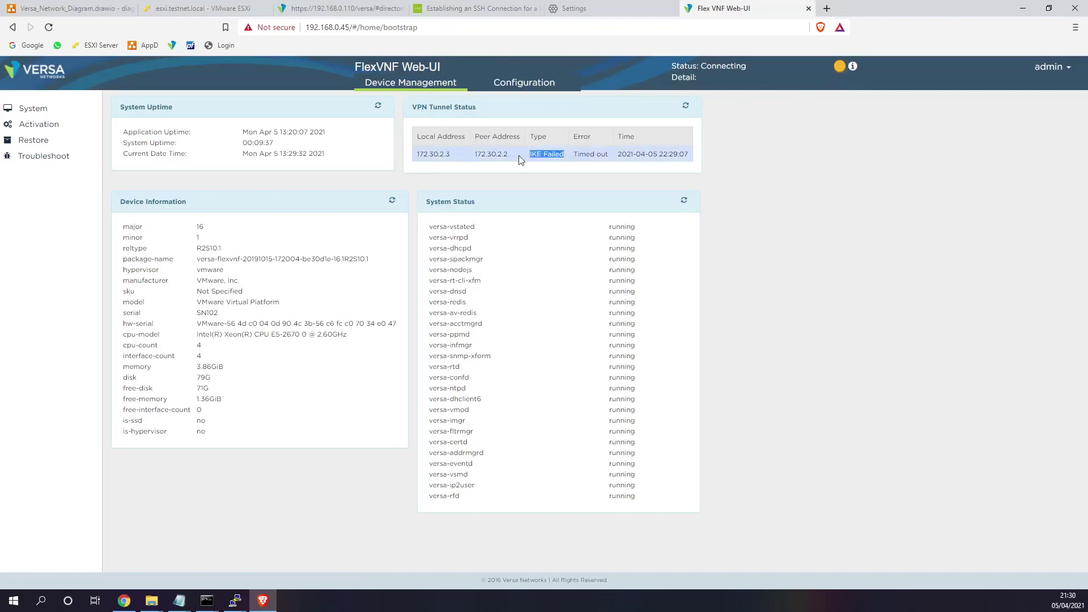
- Point out the tunnel's local address 172.30.2.3 and peer 172.30.2.2 on the dashboard
drag(418, 154, 473, 160)
click(417, 161)
click(450, 155)
click(477, 159)
click(473, 160)
click(236, 601)
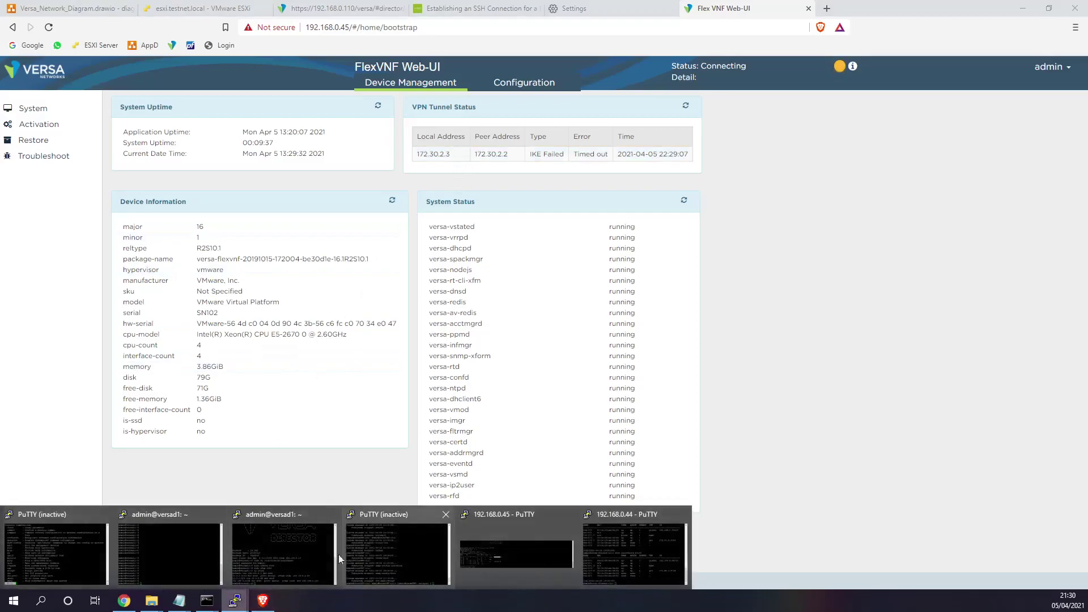
key(Escape)
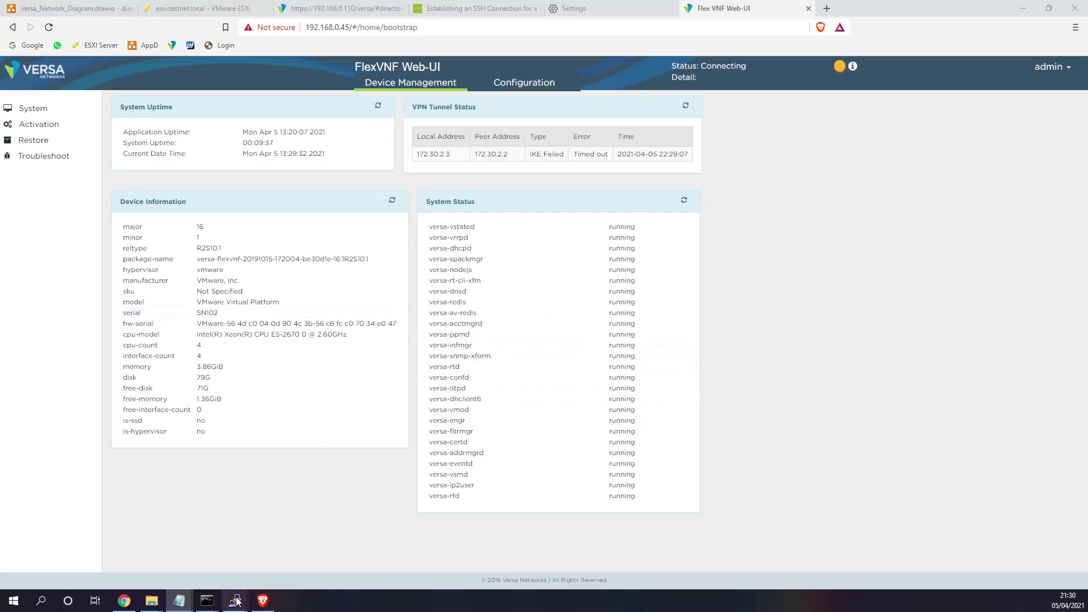
- Erase the running configuration on the 192.168.0.44 session, confirming with yes
mouse_move(235, 601)
click(625, 546)
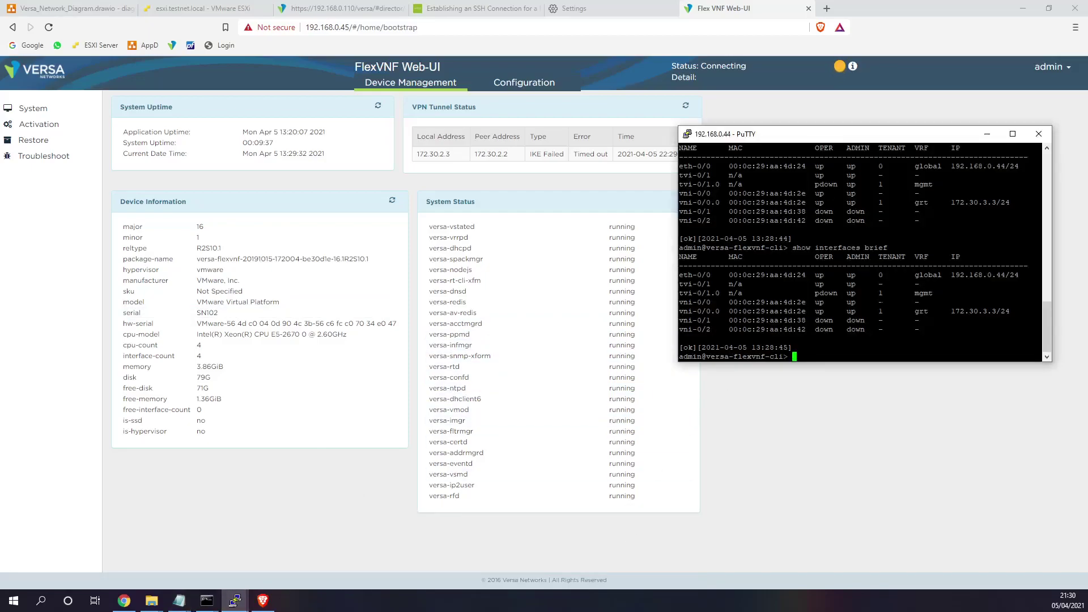
text(cls)
key(Return)
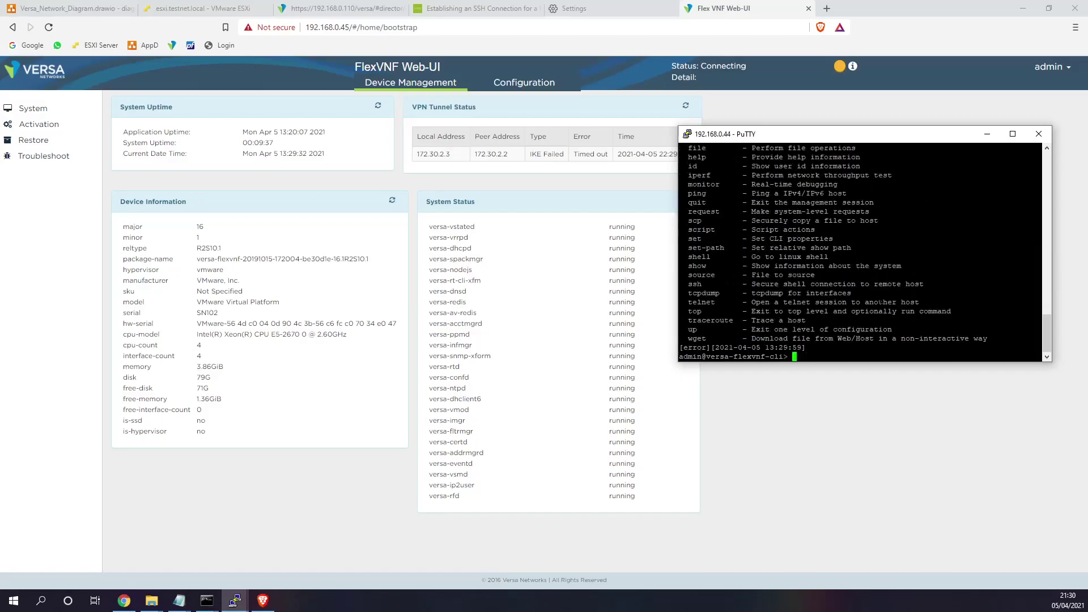
text(request erase running-config)
key(Return)
text(yes] yes)
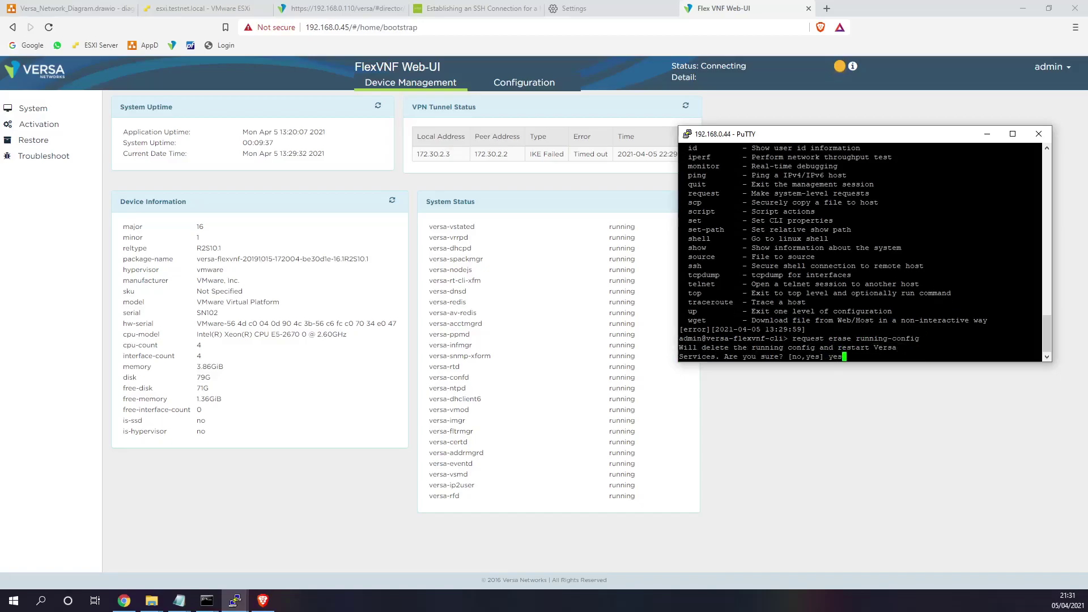
key(Return)
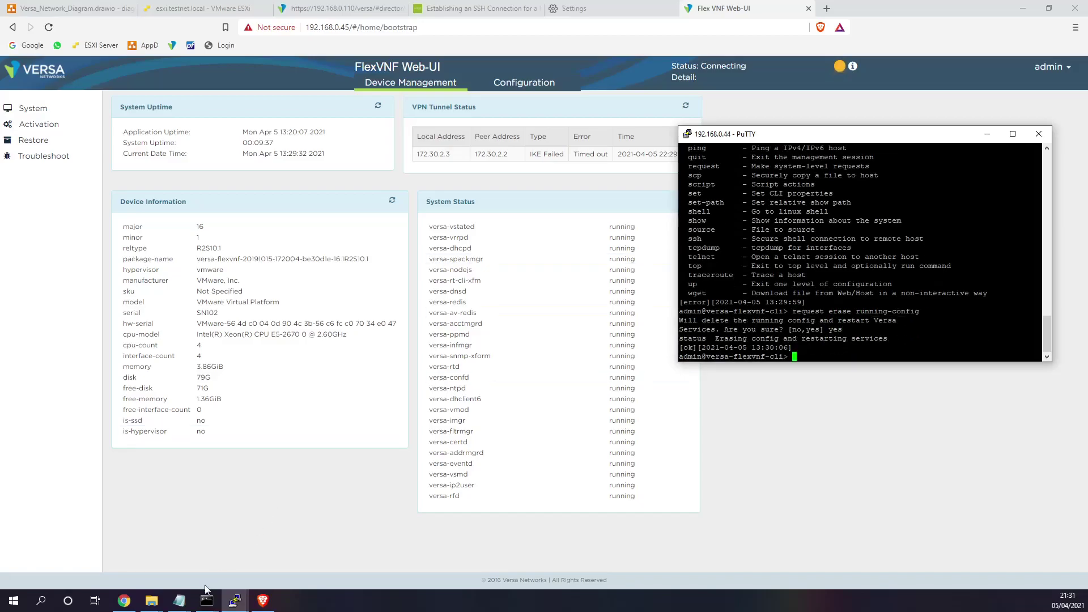
- Copy the erase running-config command into the 192.168.0.45 session and confirm erasing it too
click(237, 602)
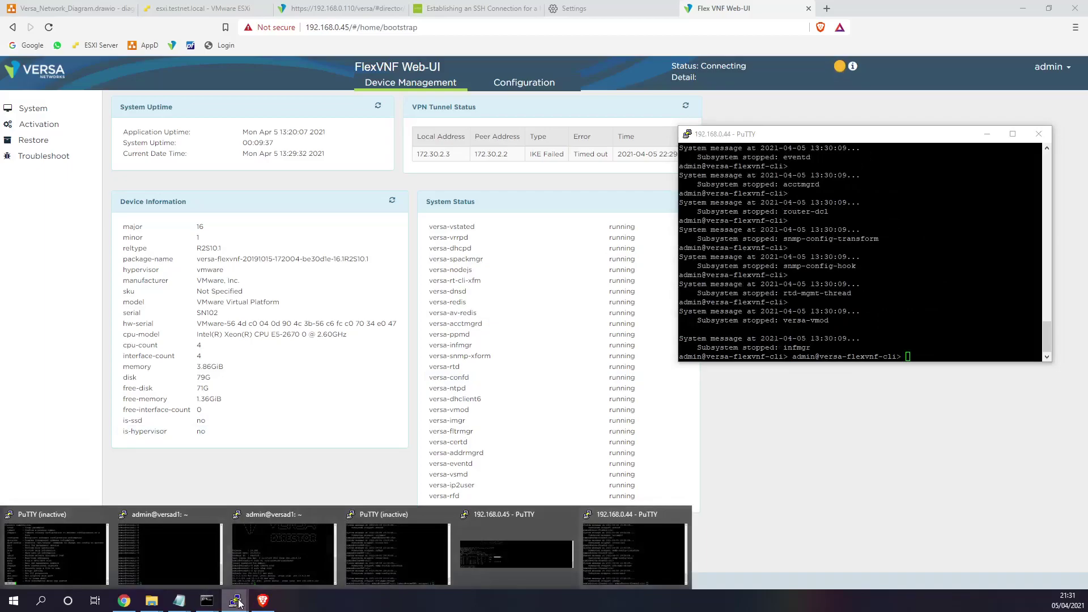
click(540, 550)
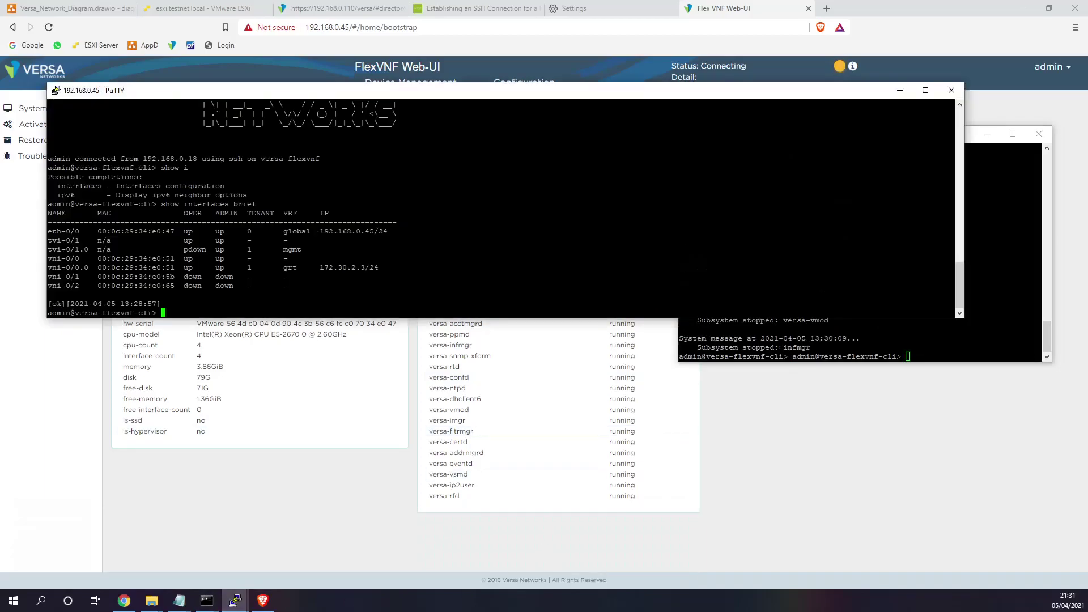
key(Return)
key(Return)
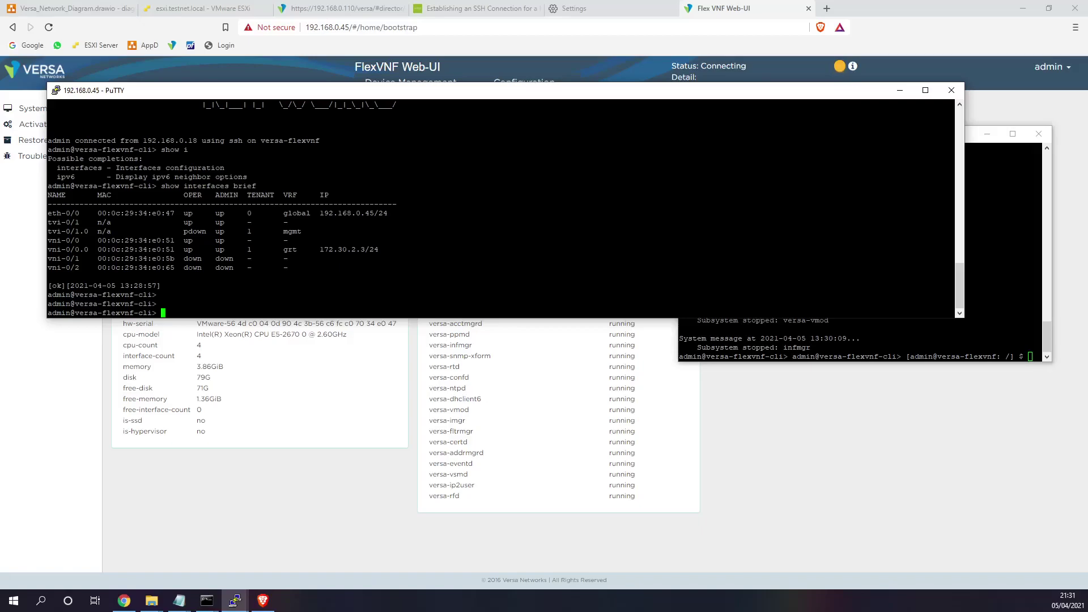
click(907, 340)
scroll(907, 340, up, 8)
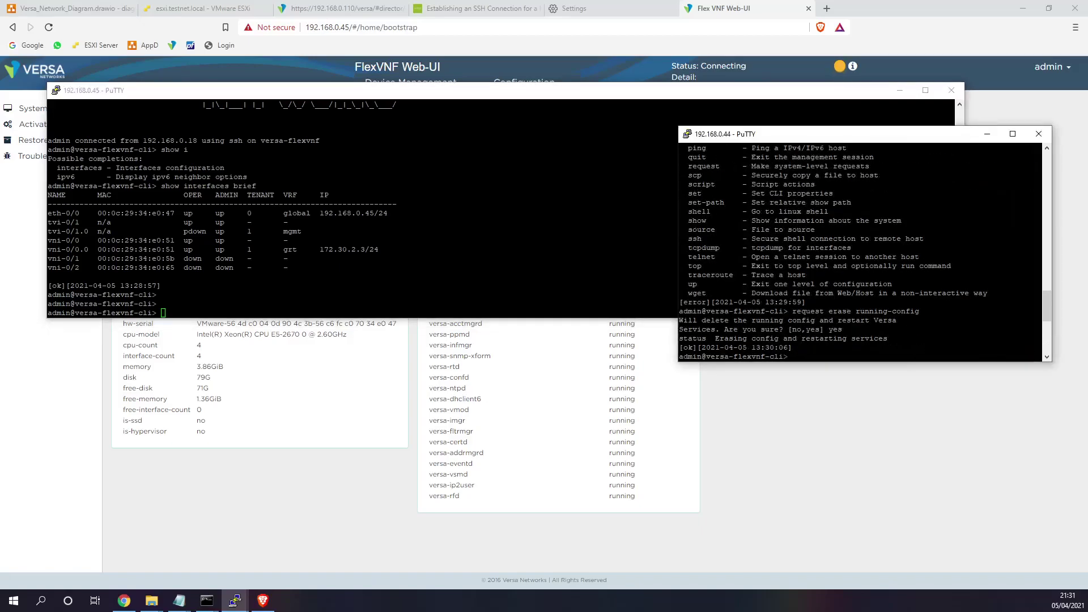
drag(919, 311, 793, 311)
key(super+c)
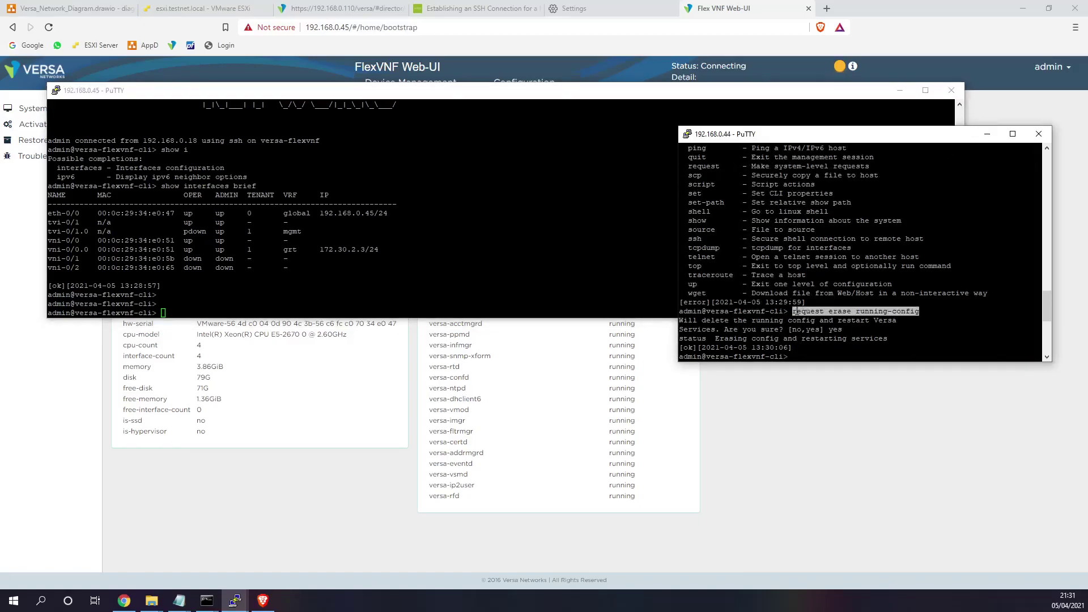
click(566, 272)
right_click(567, 272)
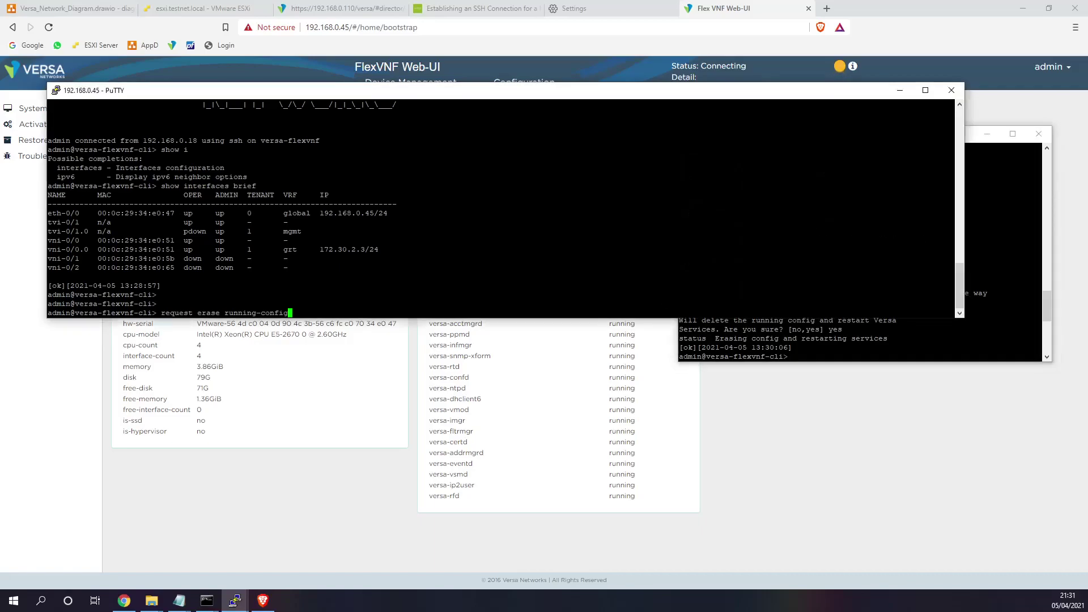
key(Return)
text(yes] yes)
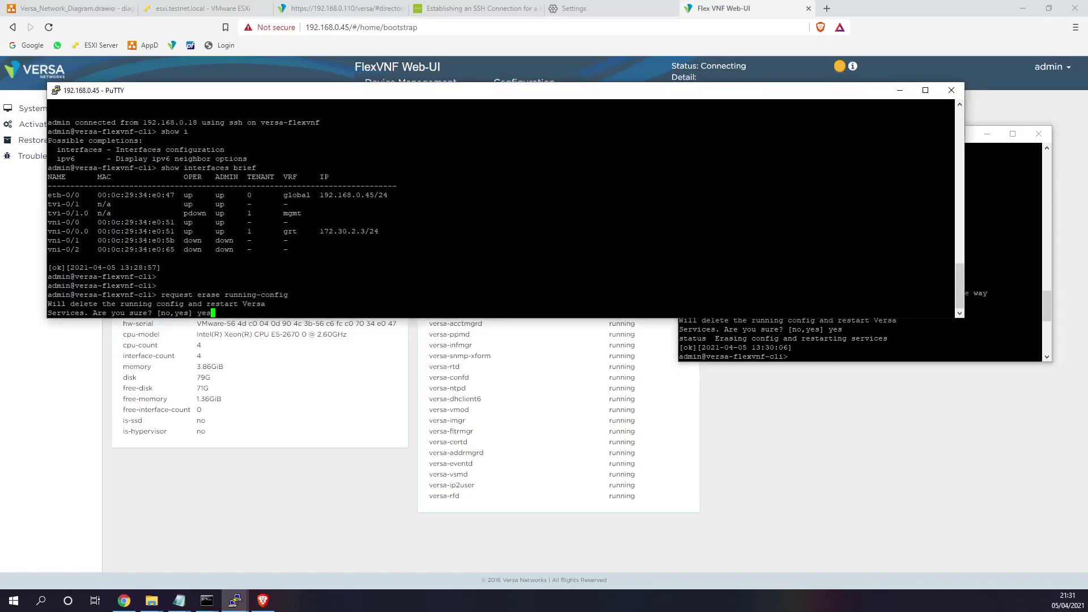
key(Return)
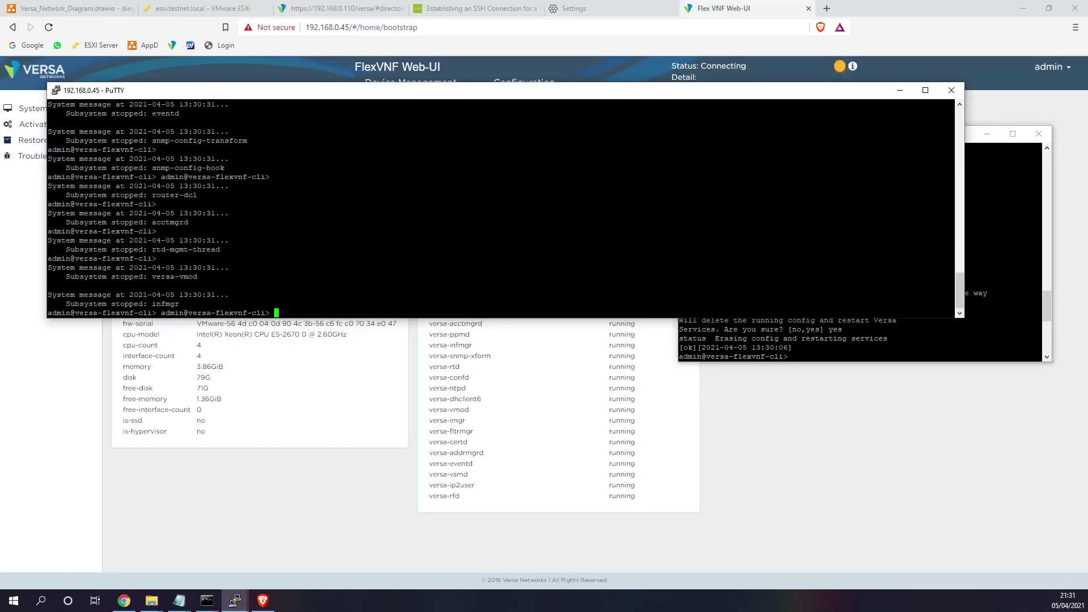
- Bring the 192.168.0.45 terminal back in front and open its window system menu
key(alt+Tab)
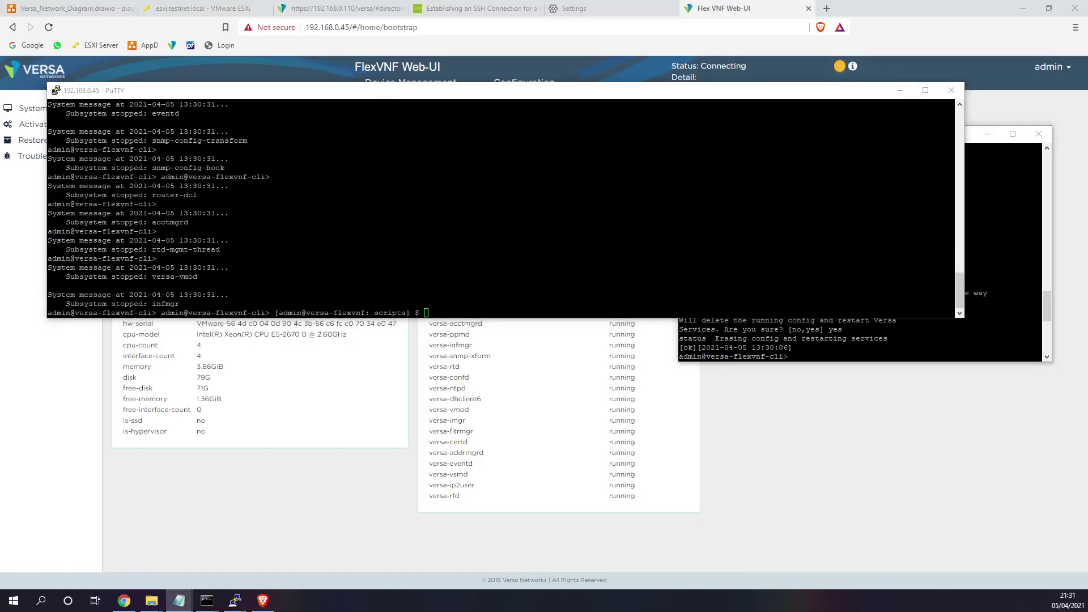
click(854, 339)
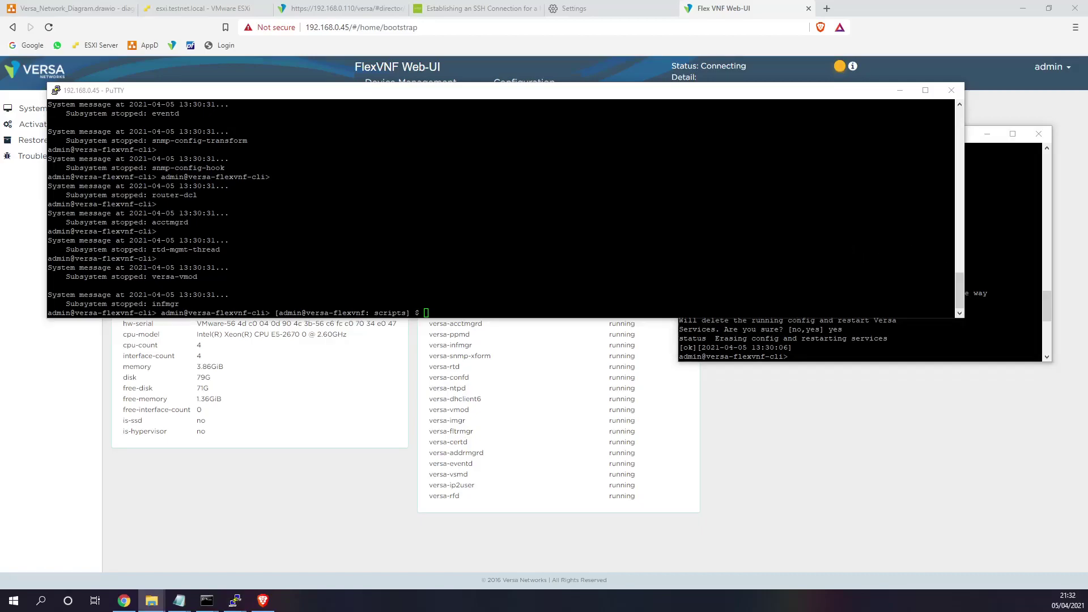
click(78, 284)
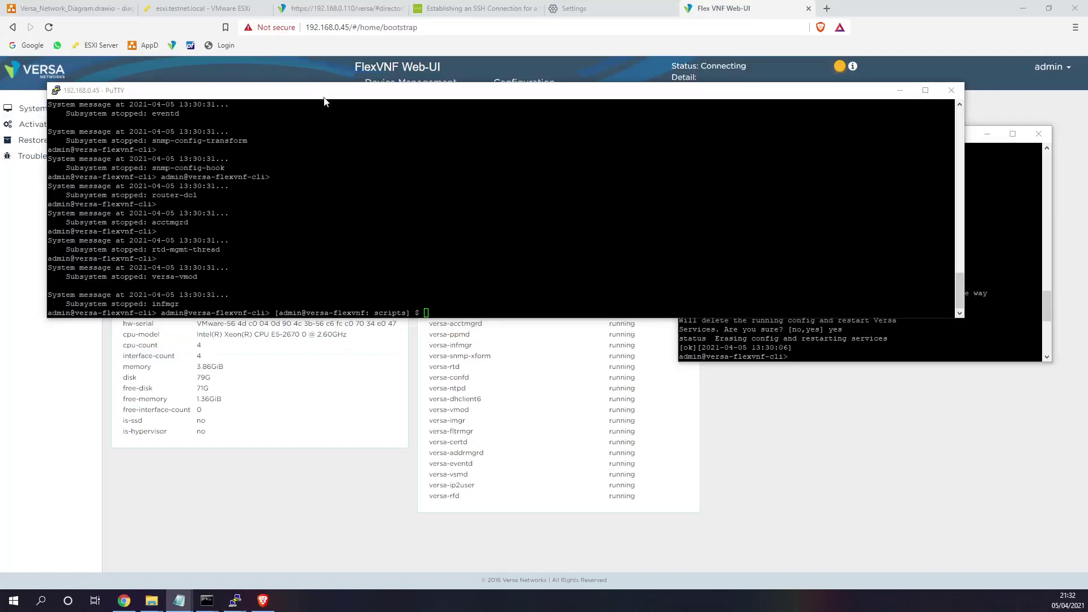
click(225, 10)
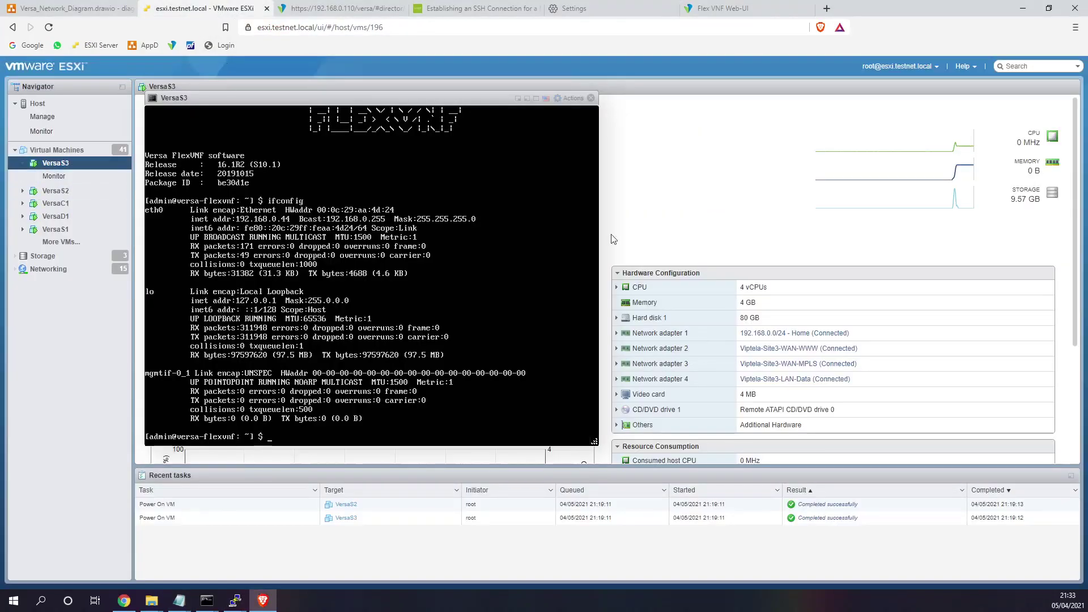
click(238, 602)
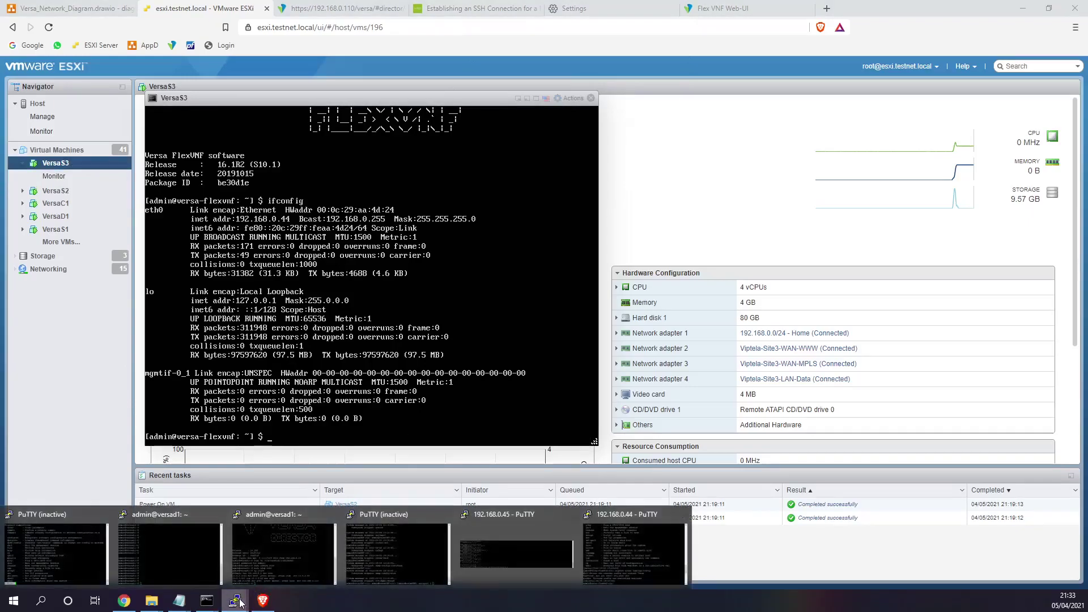
click(521, 564)
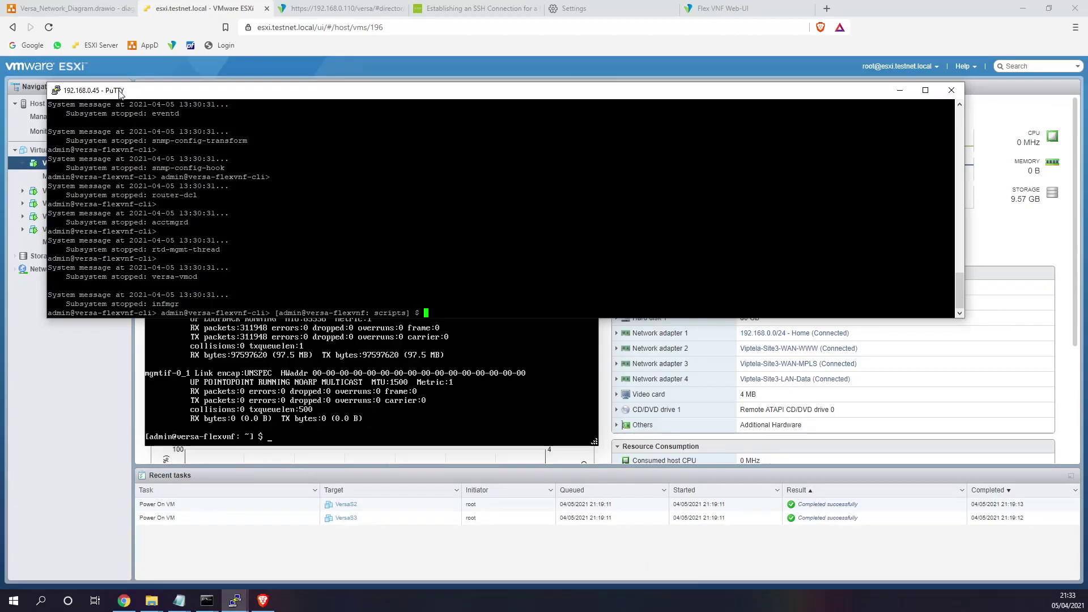
drag(120, 90, 119, 99)
key(alt+Tab)
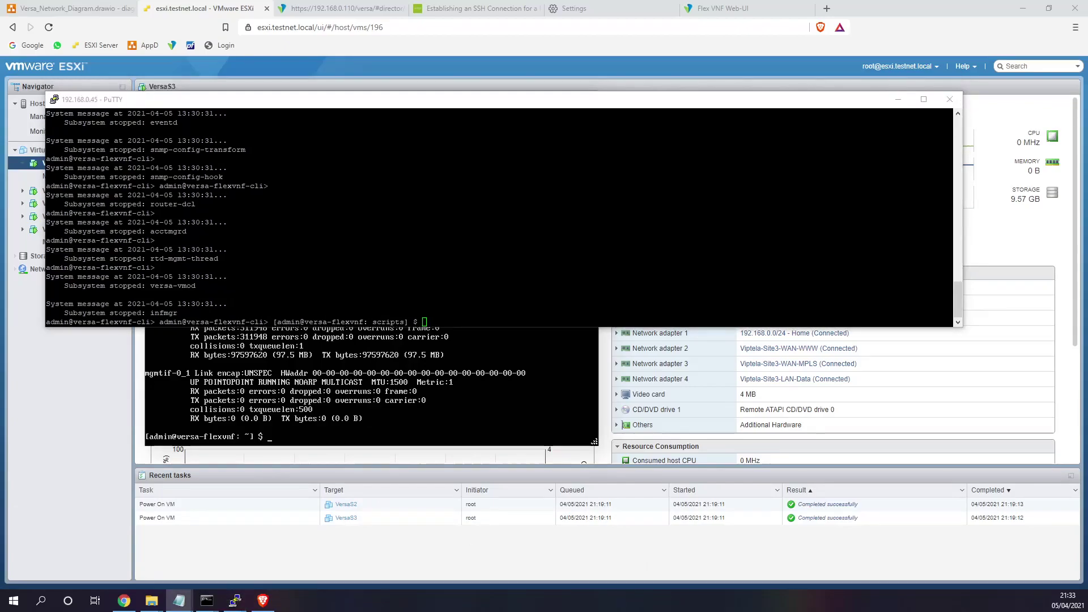
key(alt+Tab)
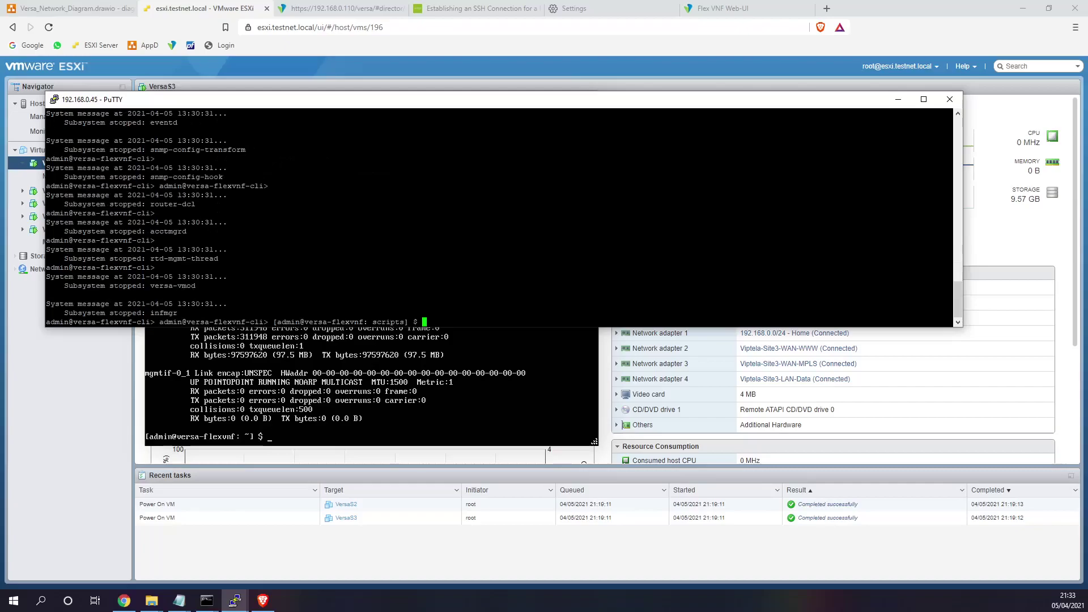
right_click(236, 103)
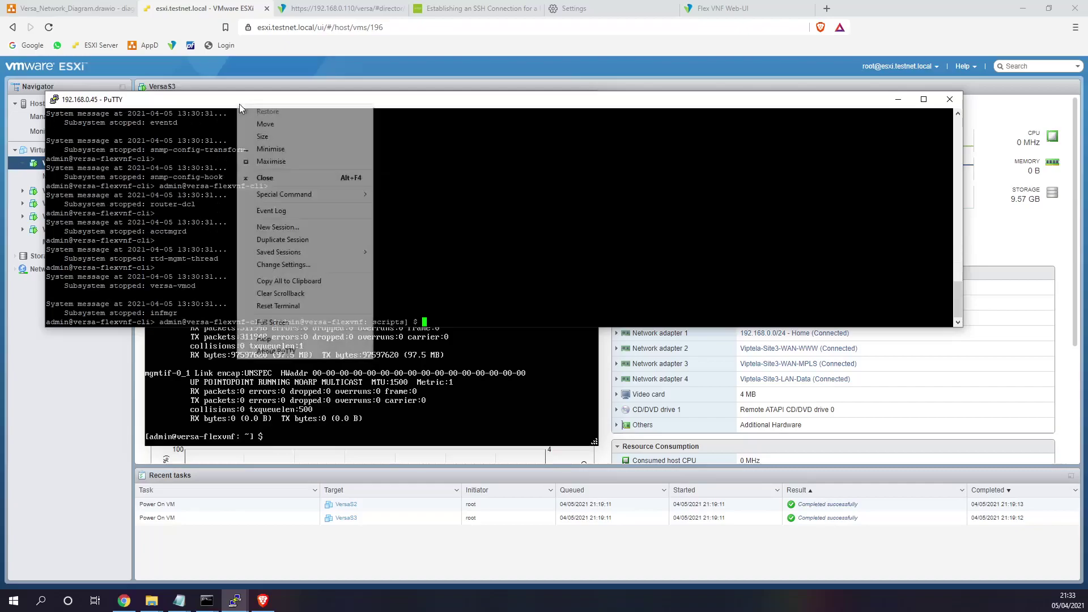
- Duplicate the 192.168.0.45 session, close the old window, and log in as admin
click(284, 240)
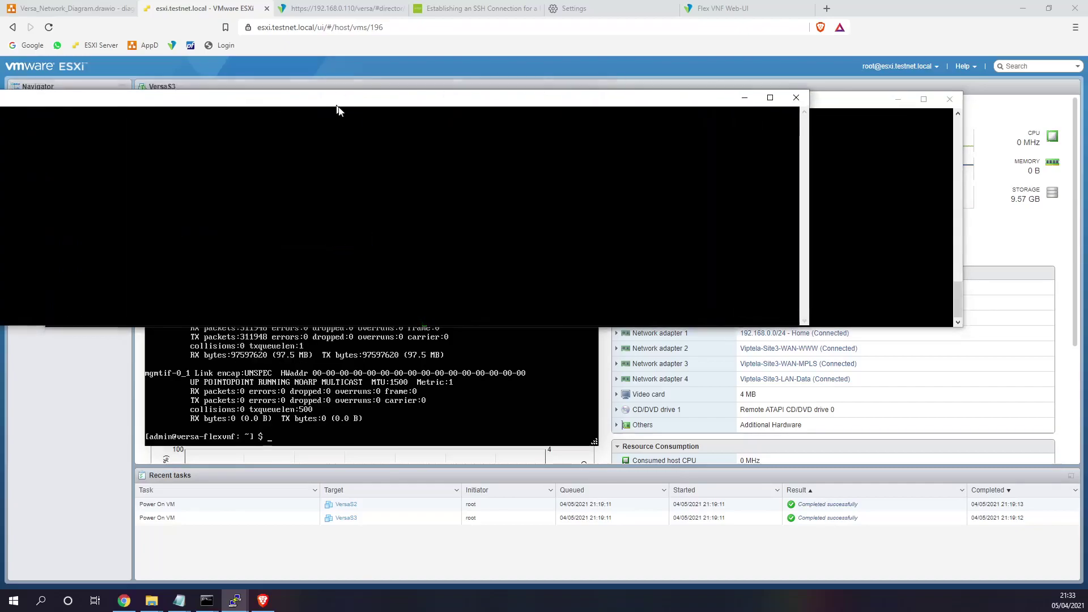
click(950, 99)
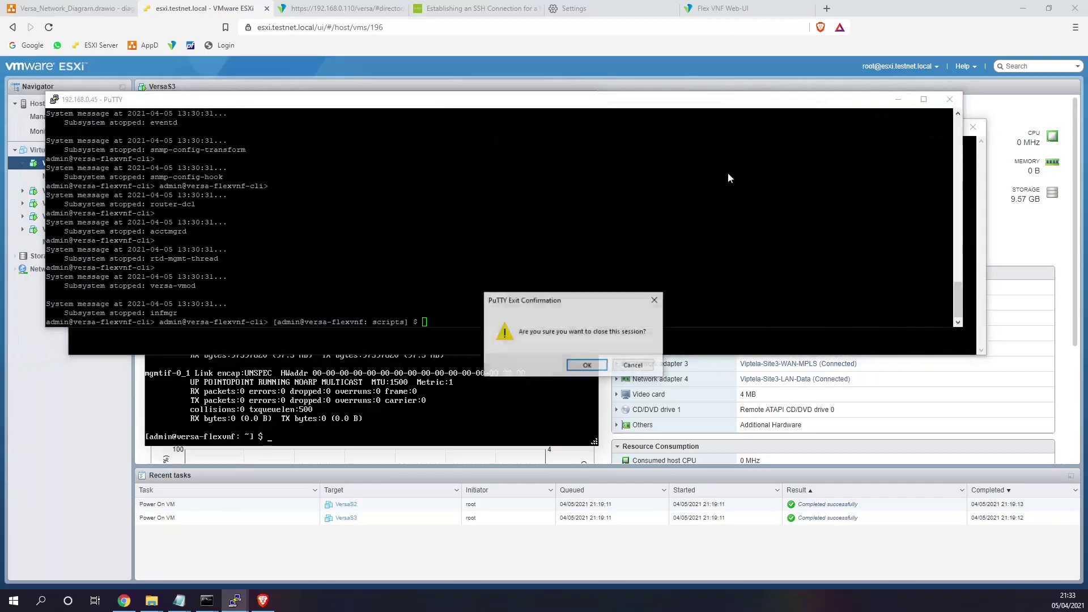
click(583, 363)
text(admin)
key(Return)
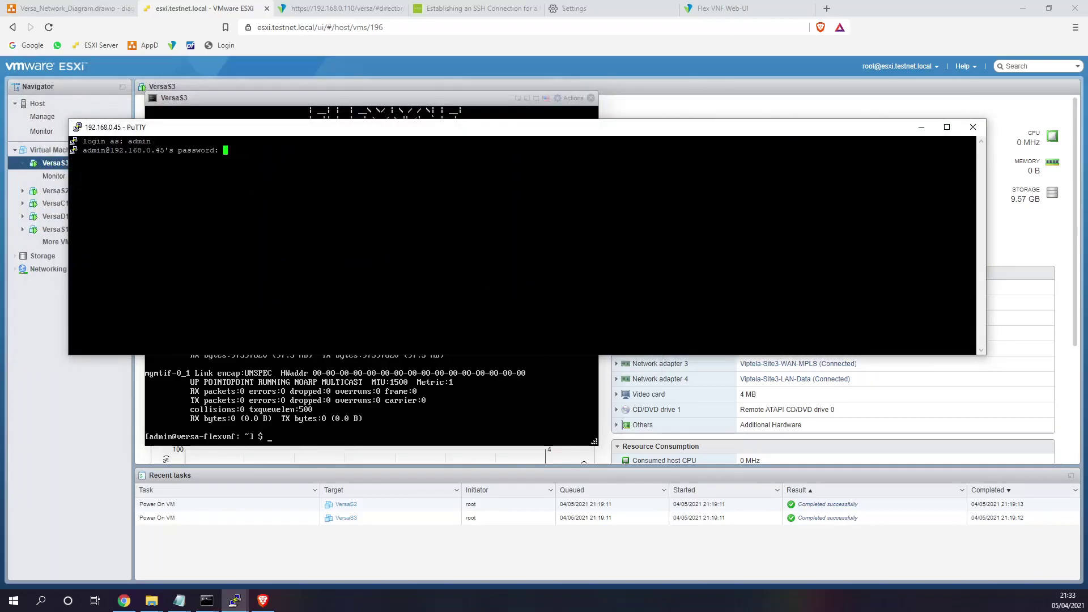
key(Return)
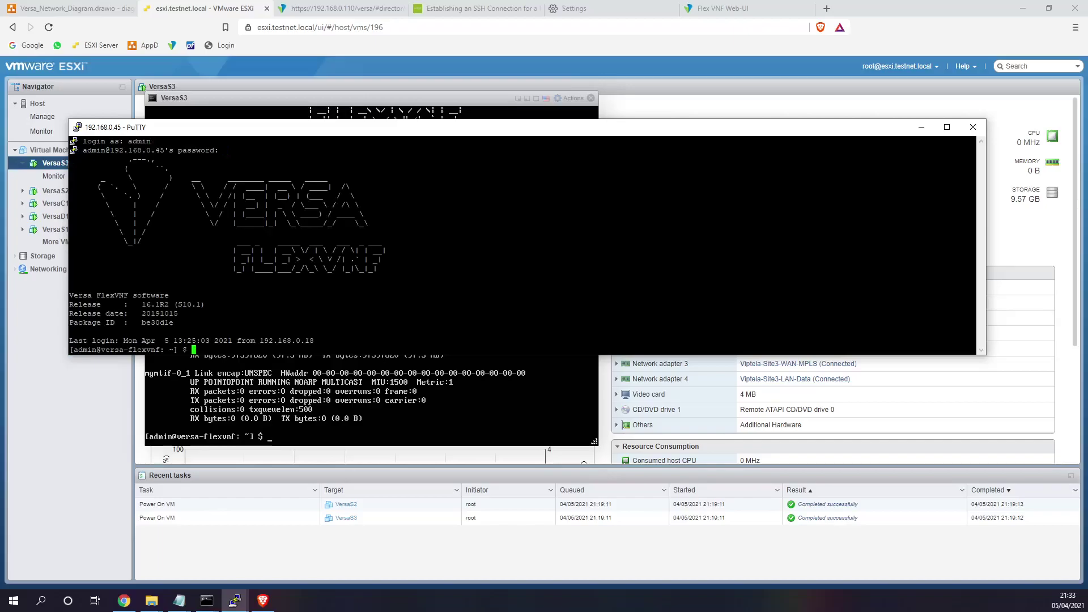
- From the root directory, run the SN102 staging.py command from the notes with sudo toward controller 172.30.1.2
double_click(510, 241)
text(co ..)
key(Return)
text(cd ..)
key(Return)
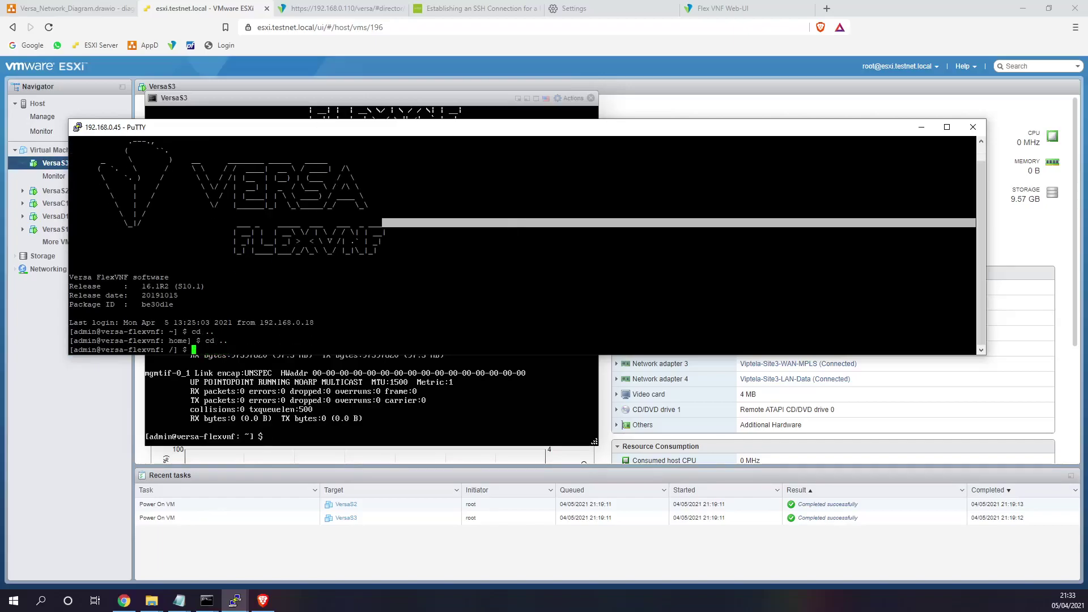
key(alt+Tab)
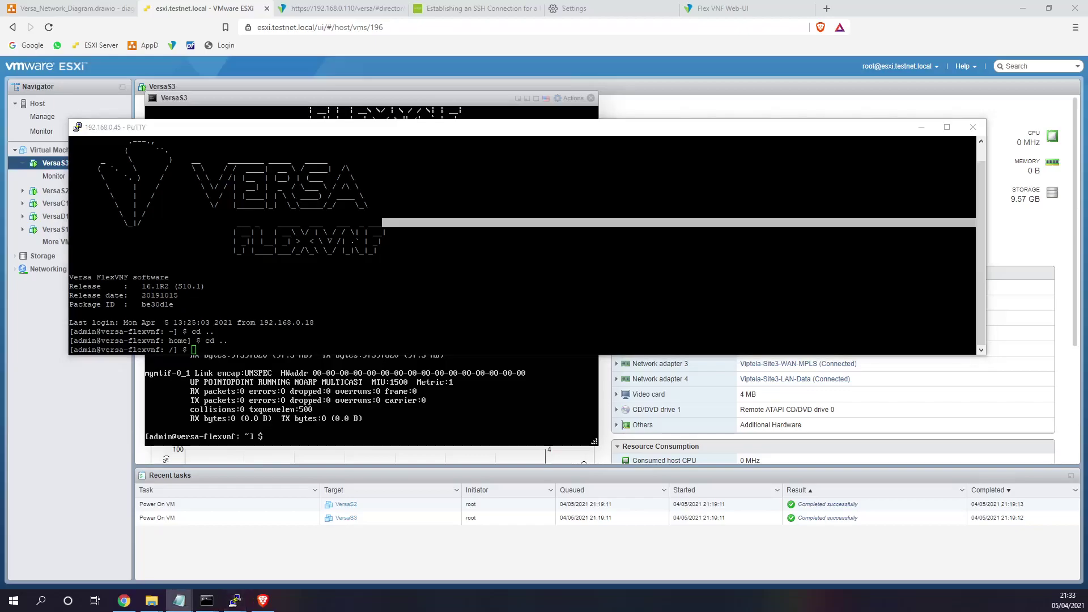
key(ctrl+c)
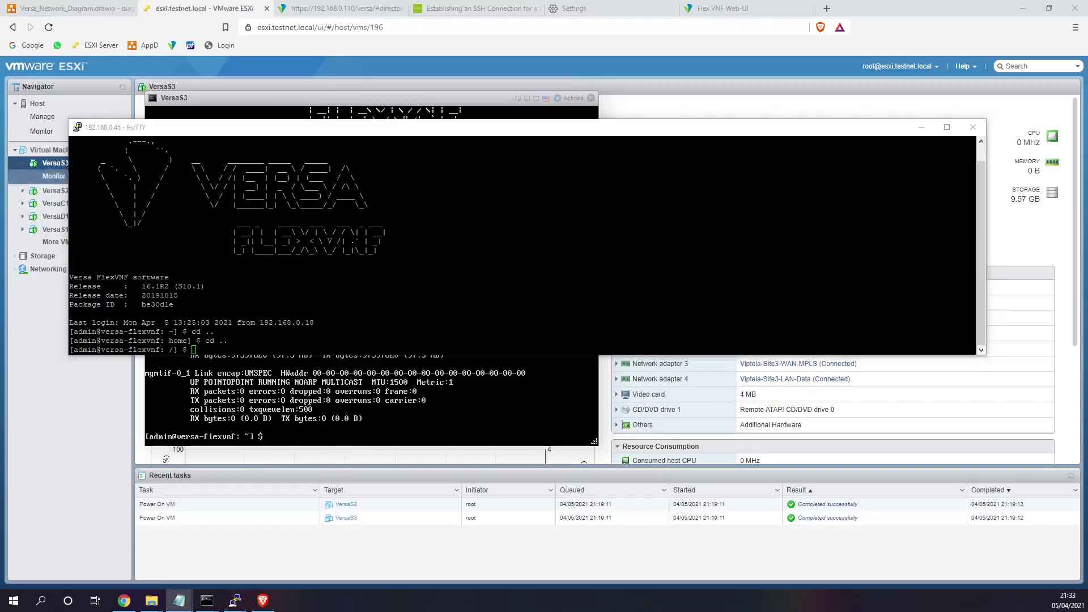
key(alt+Tab)
key(shift+Insert)
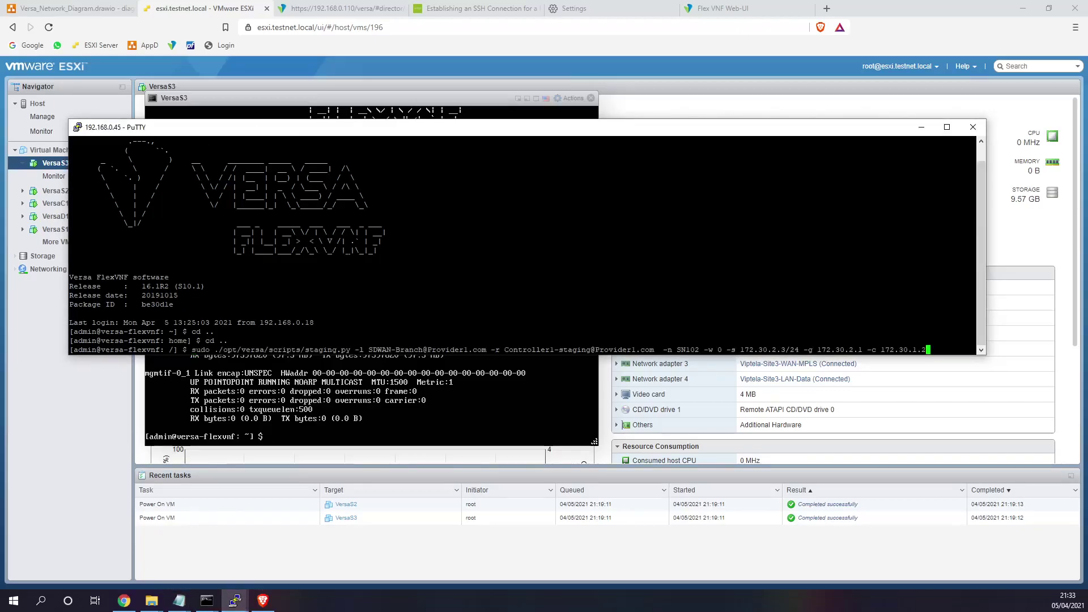
key(Return)
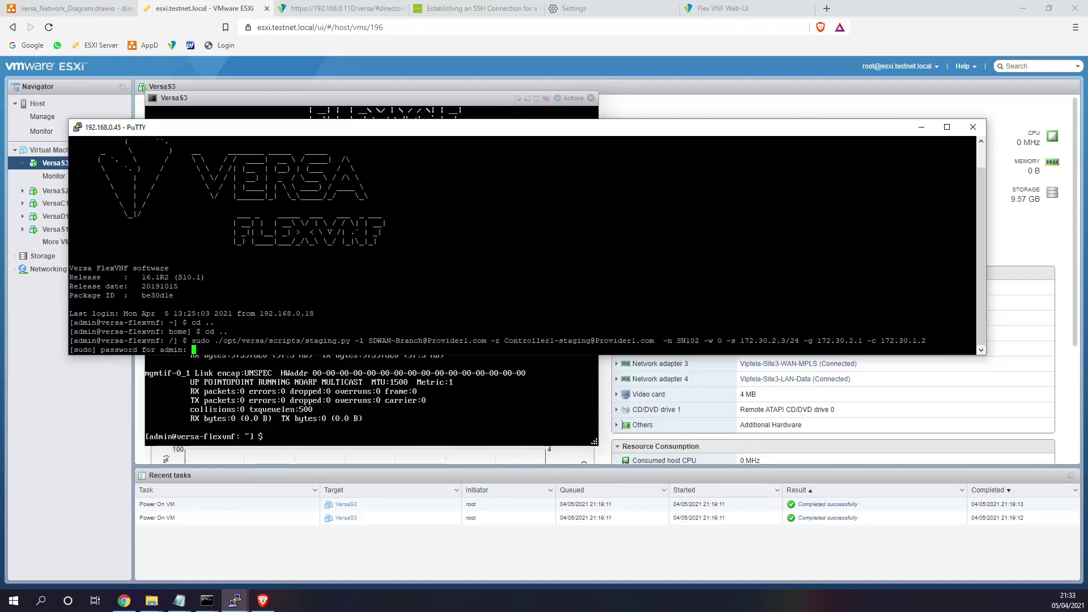
key(Return)
drag(975, 268, 870, 268)
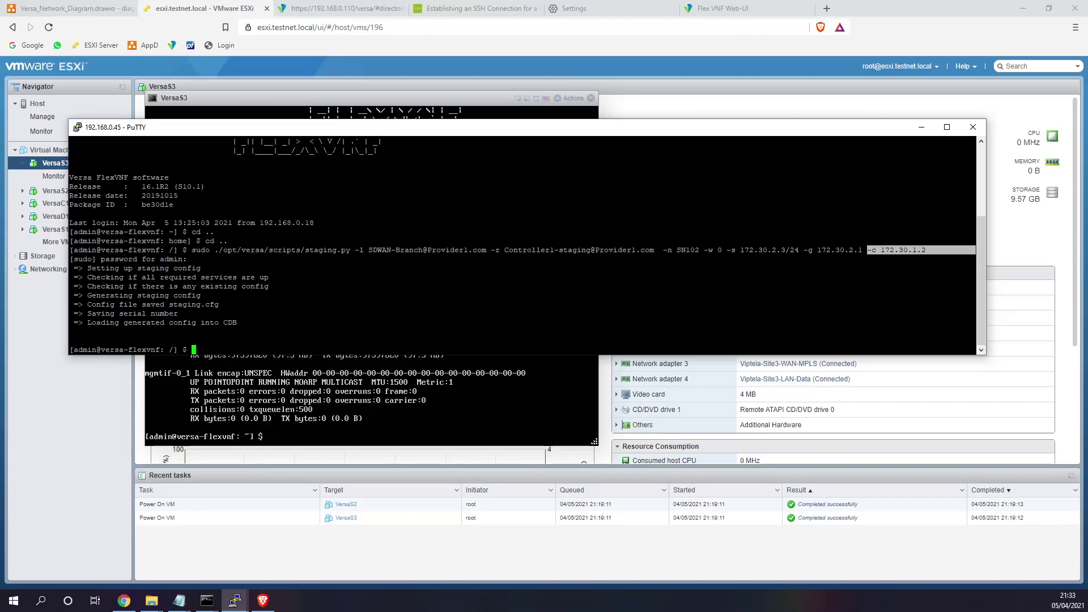
- In the CLI, run show interfaces brief and confirm tvi-0/1.0 has 10.0.1.4/24
text(cli)
key(Return)
text(sh)
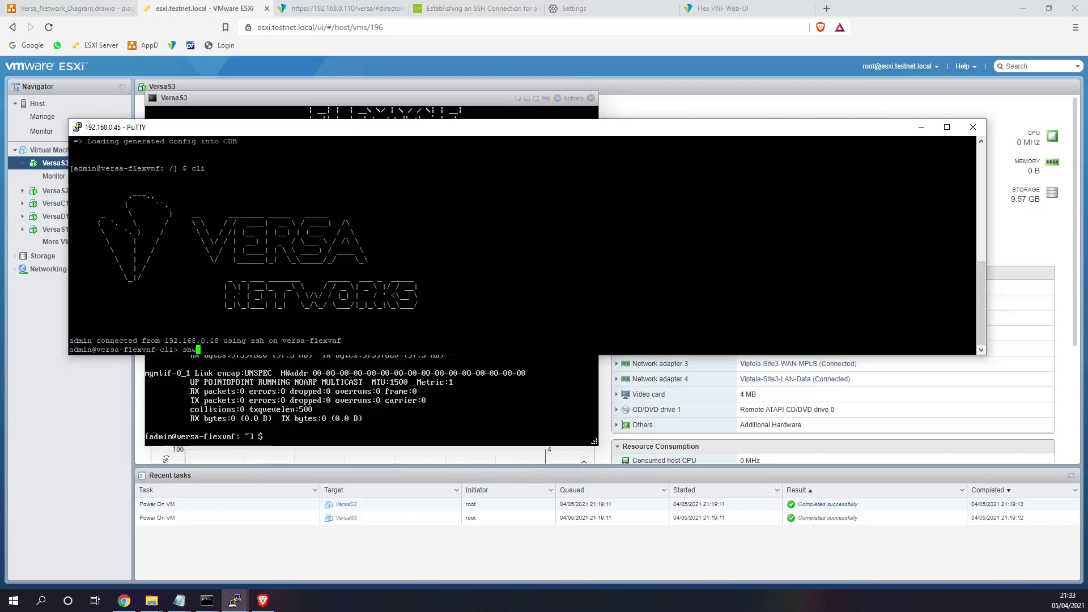
text(ow interfaces brief)
key(Return)
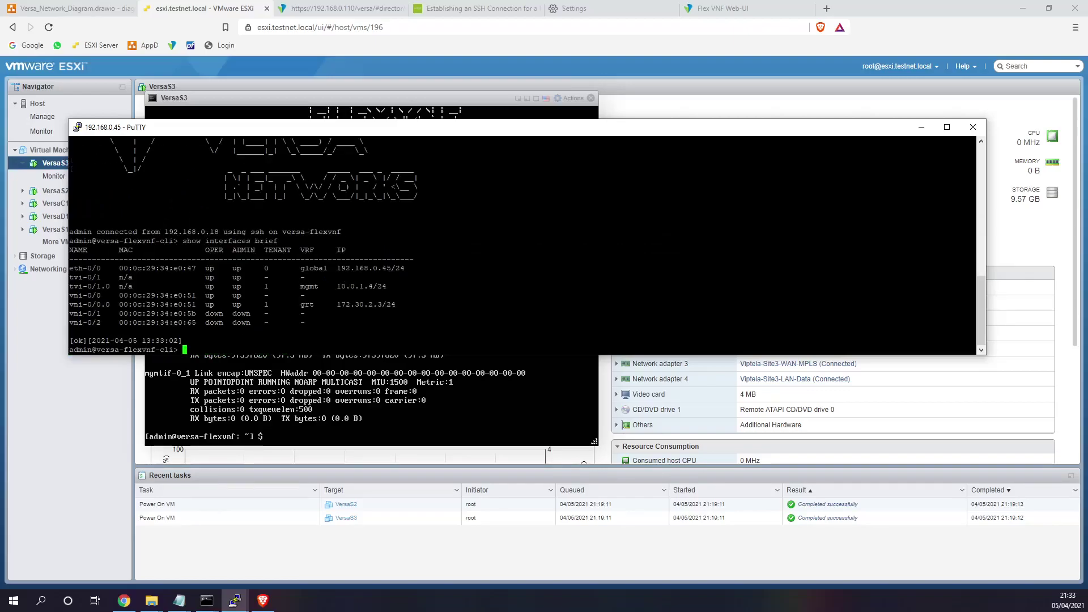
drag(972, 286, 69, 286)
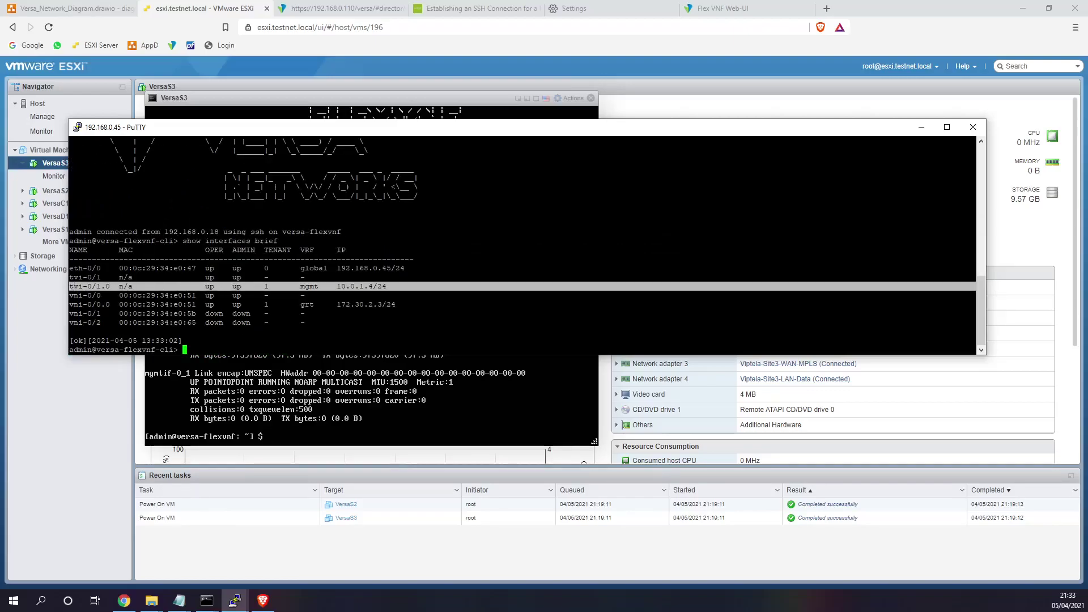
click(236, 600)
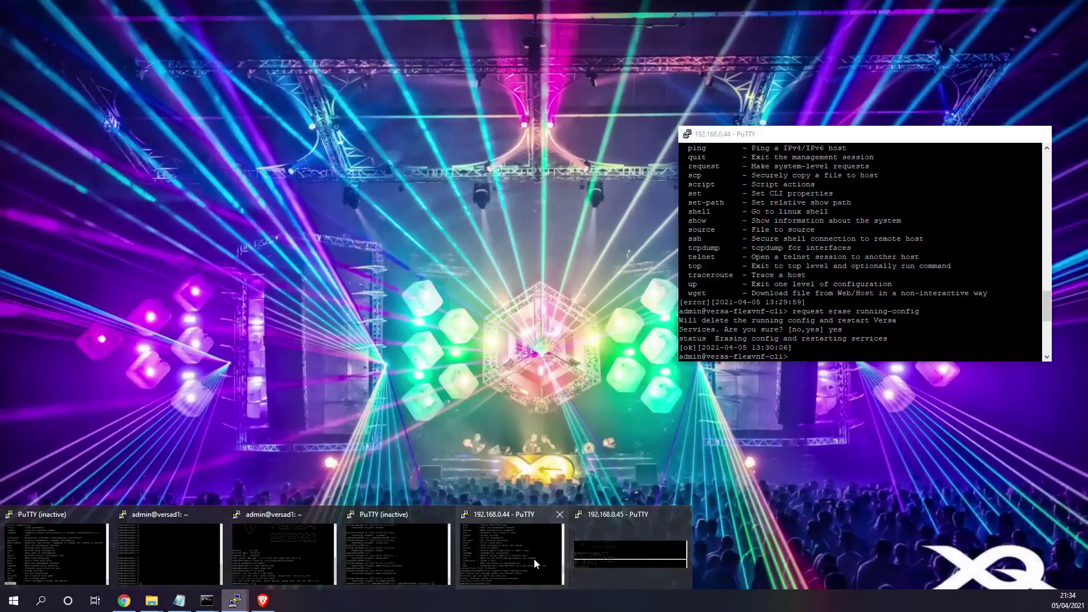
- Reconnect to 192.168.0.44 with a duplicate session, close the old one, and log in as admin
click(534, 559)
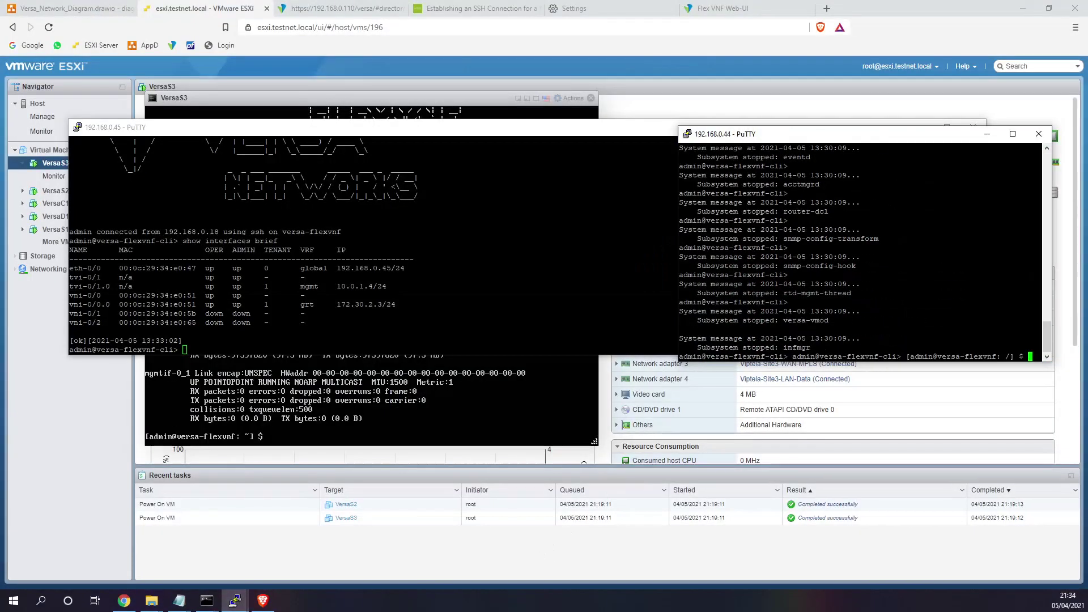
scroll(862, 249, up, 4)
ctrl+right_click(867, 141)
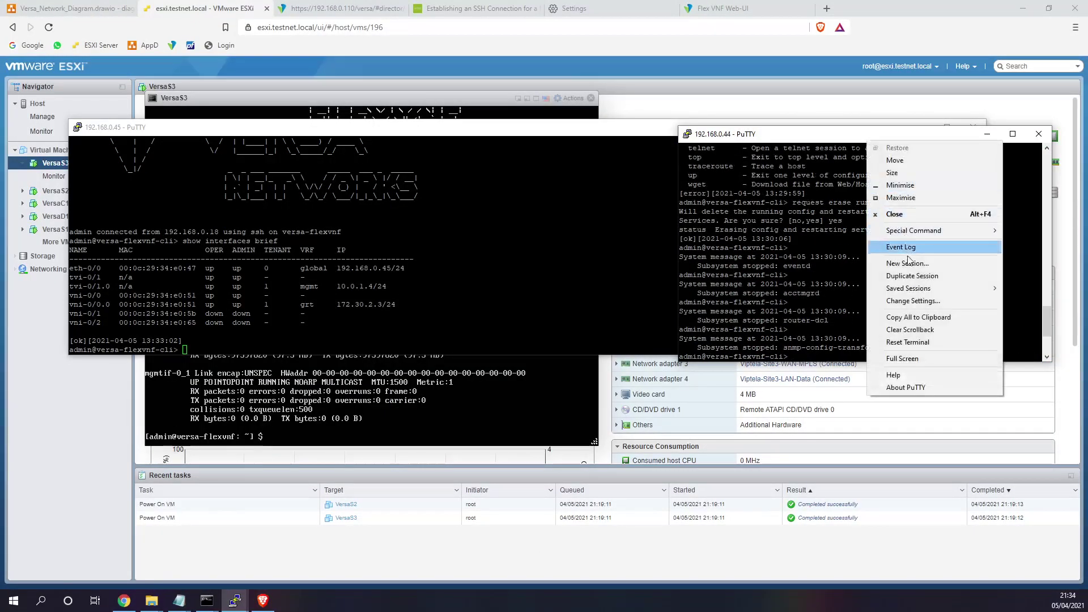
click(913, 277)
click(1040, 134)
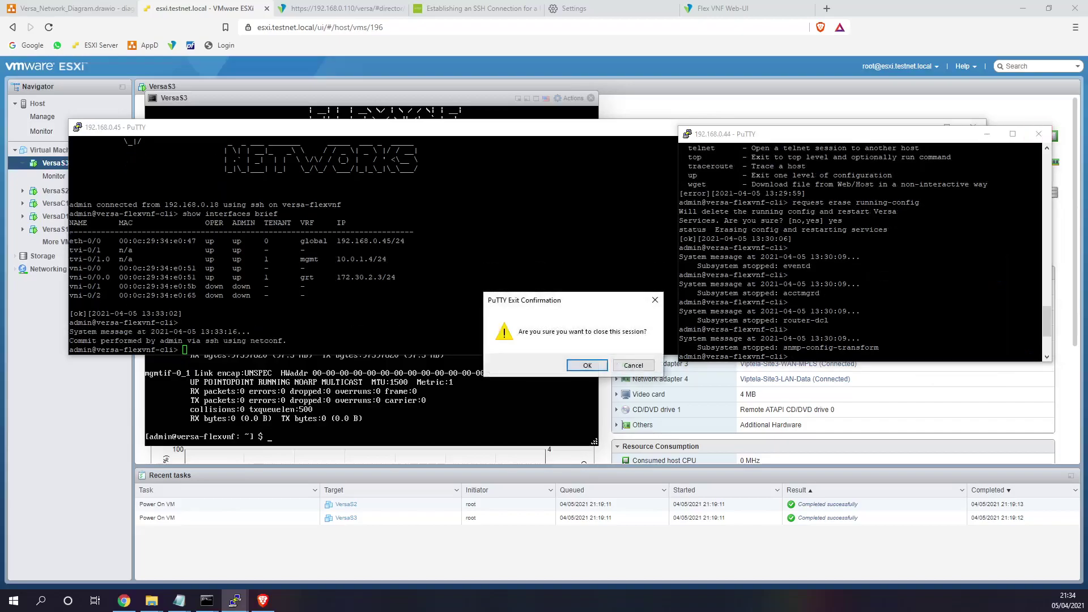
click(587, 366)
drag(381, 144, 574, 224)
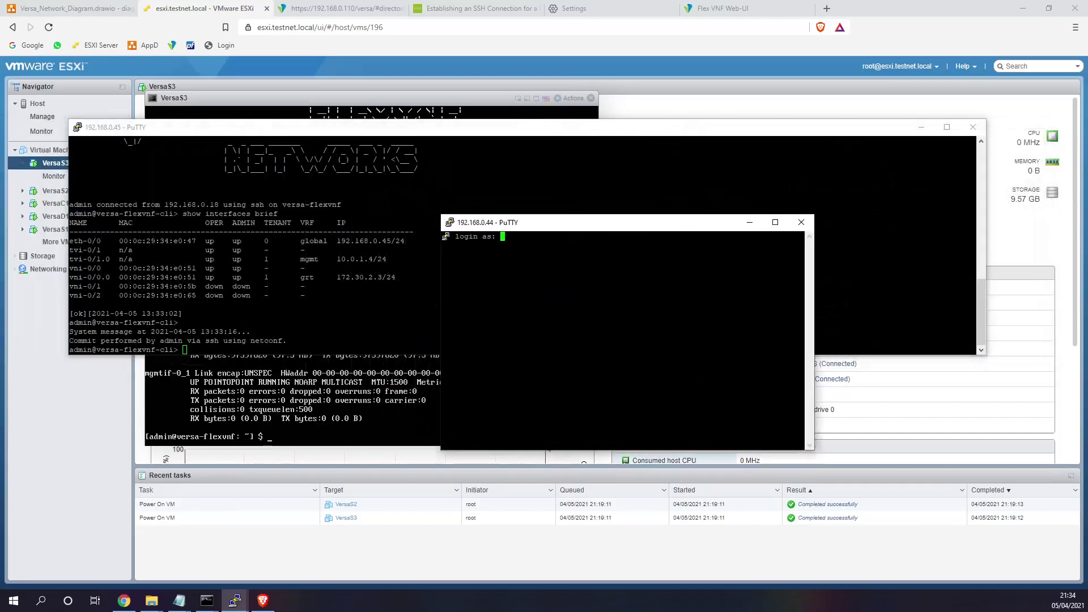
drag(306, 341, 66, 334)
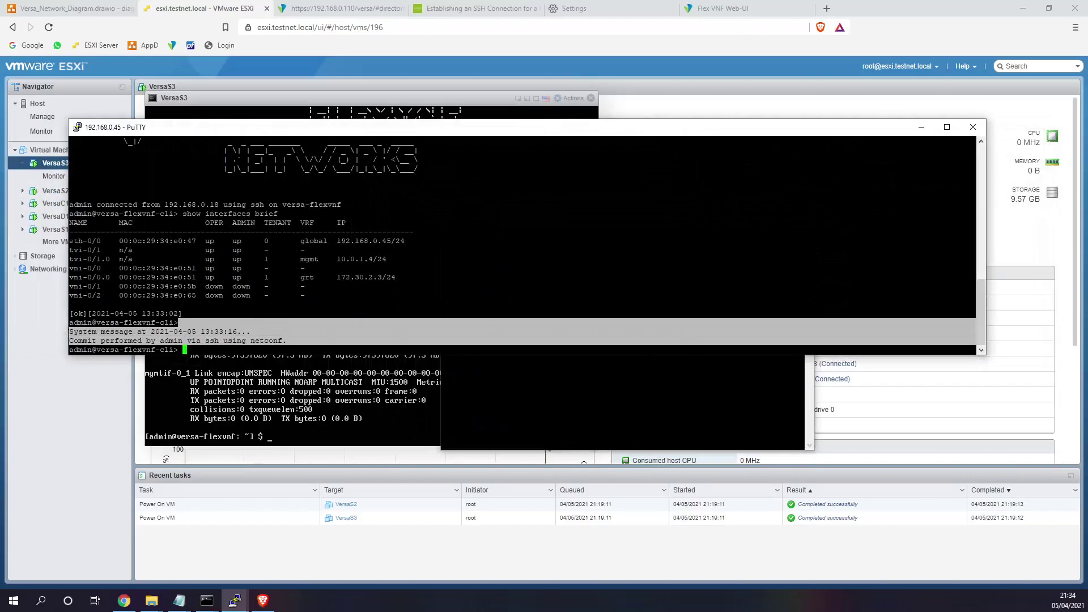
click(529, 371)
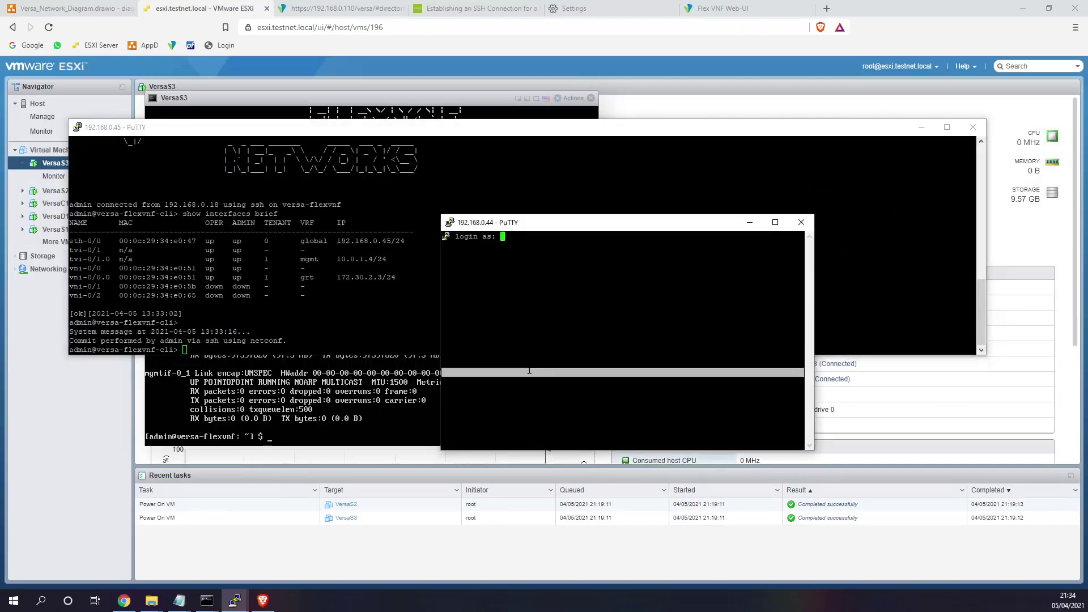
text(admin)
key(Return)
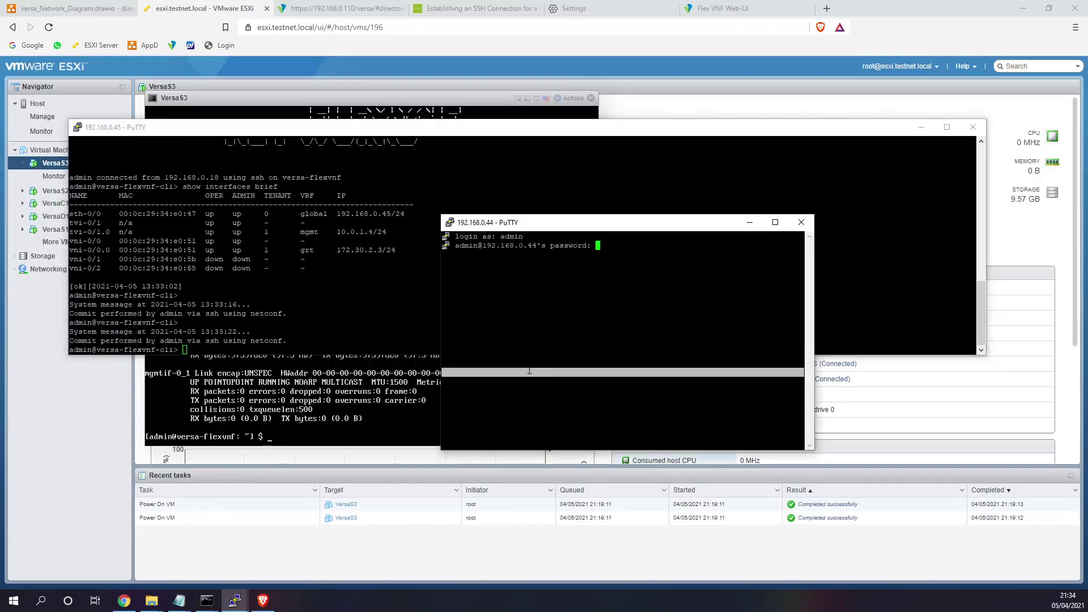
key(Return)
- Paste the SN103 staging command from the notes and run it with sudo
drag(581, 223, 759, 178)
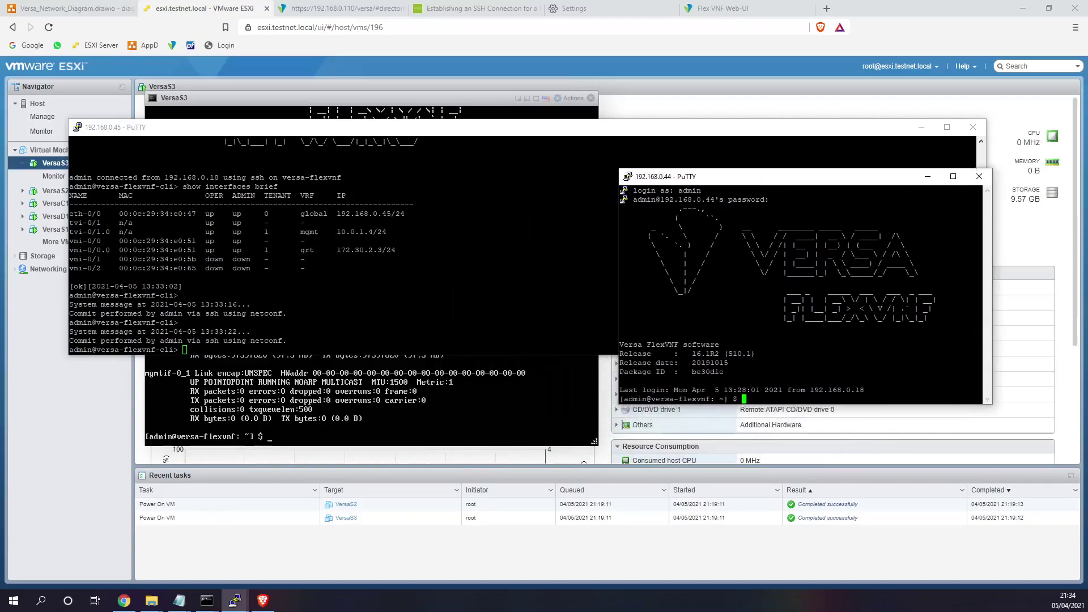
key(alt+Tab)
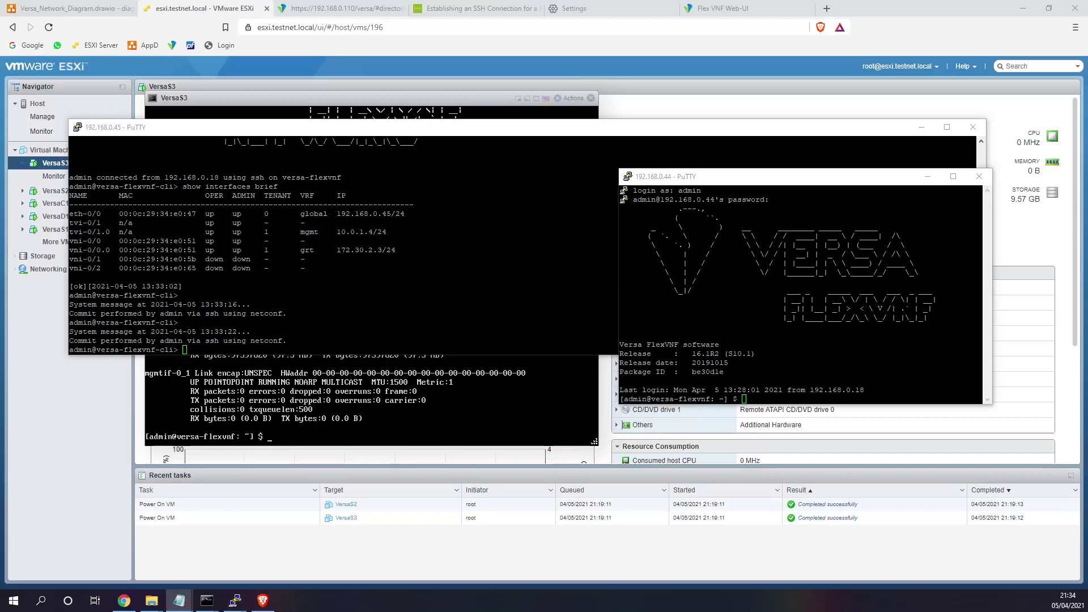
key(alt+Tab)
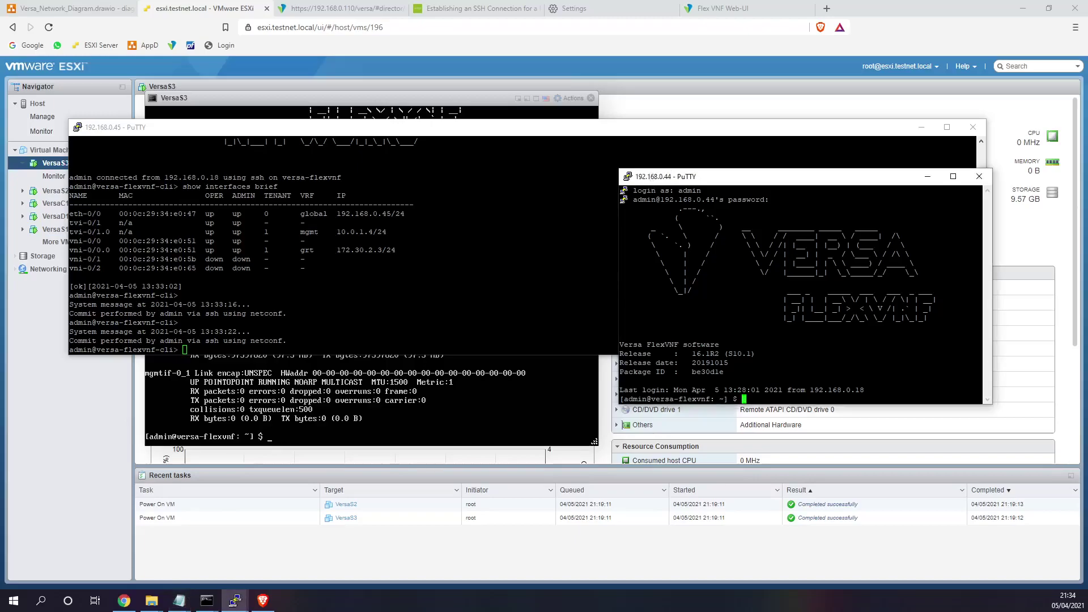
key(shift+Insert)
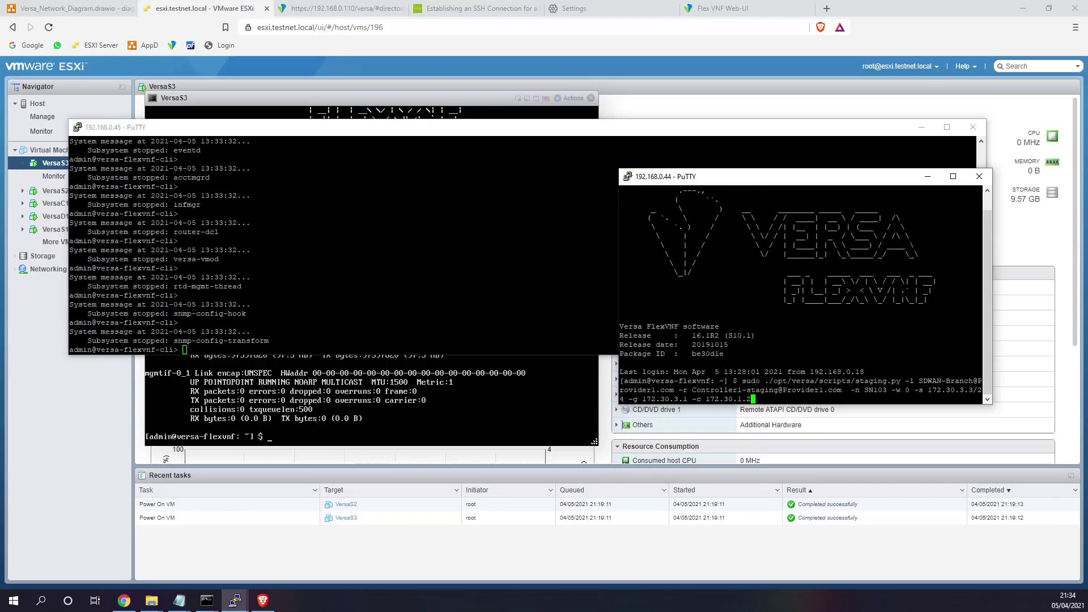
key(Return)
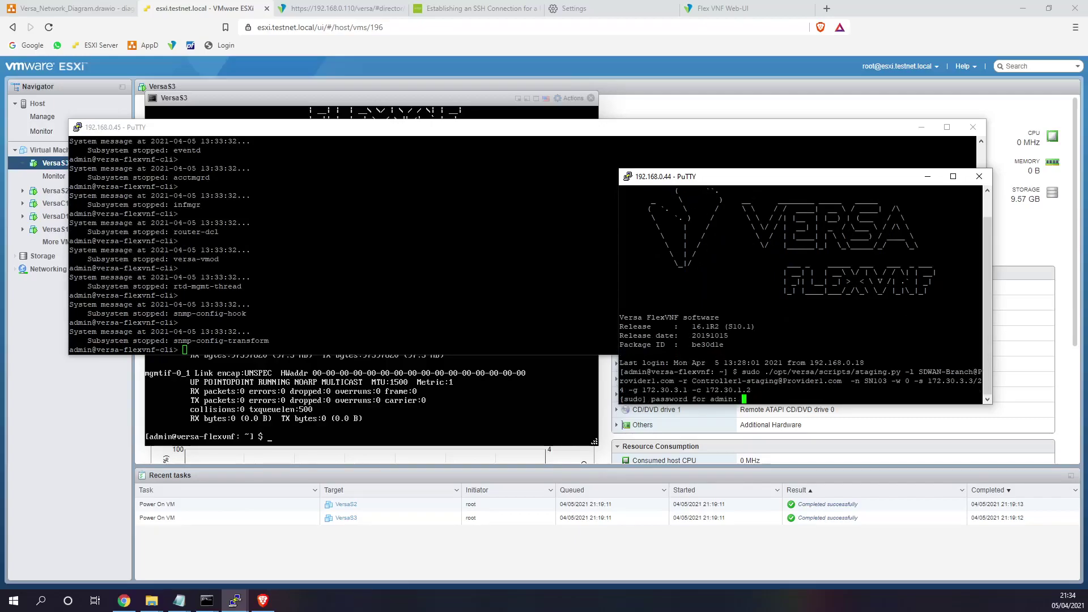
key(Return)
- Move up to / with cd .. twice, rerun the SN103 staging script, and return to the Director inventory
text(cd ..)
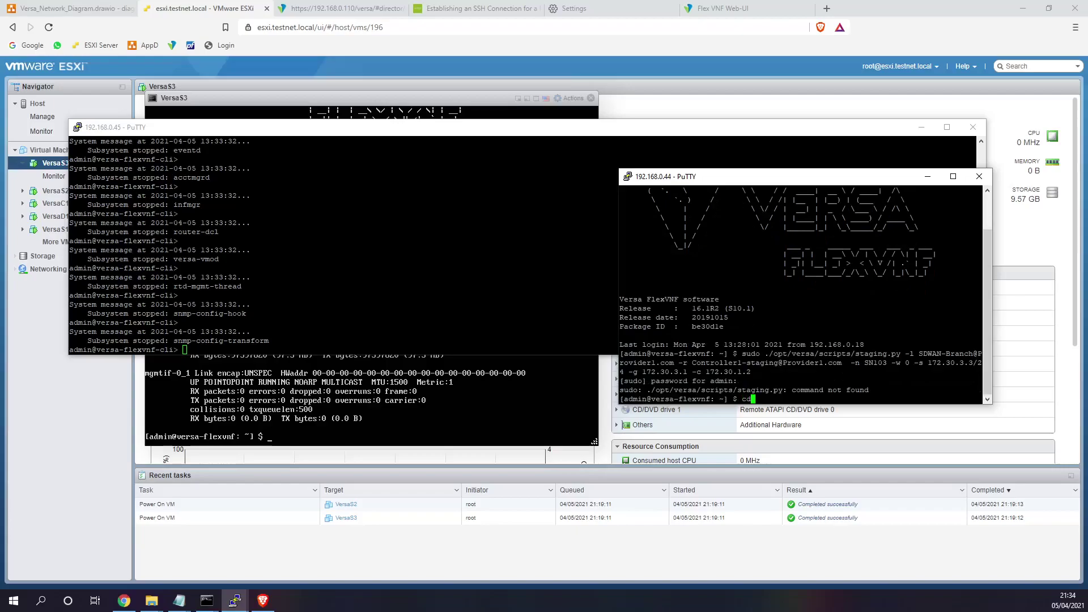
key(Return)
text(cd ..)
key(Return)
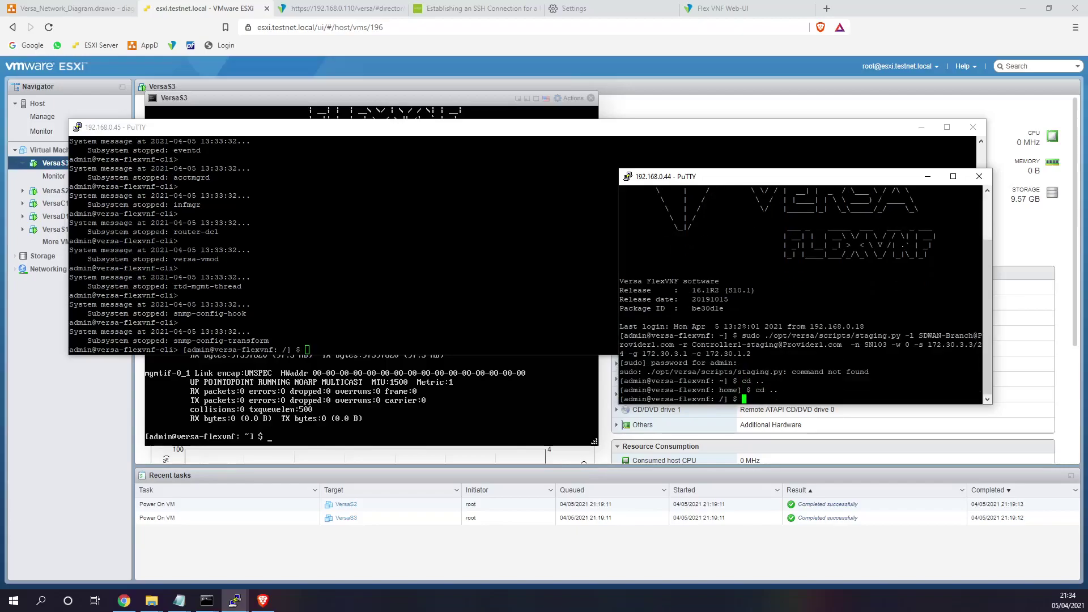
key(shift+Insert)
key(Return)
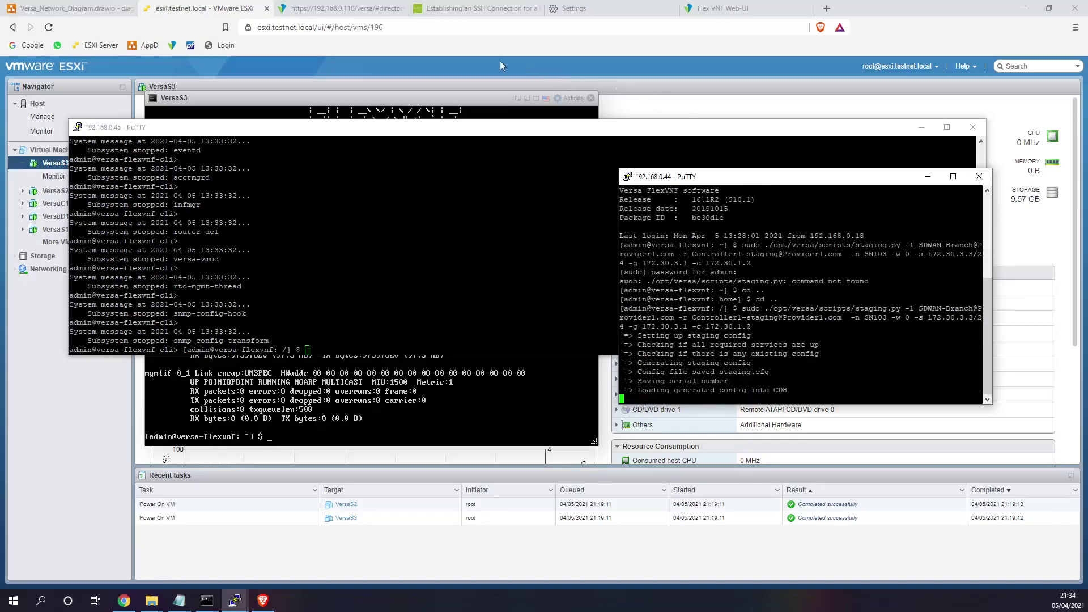
click(316, 8)
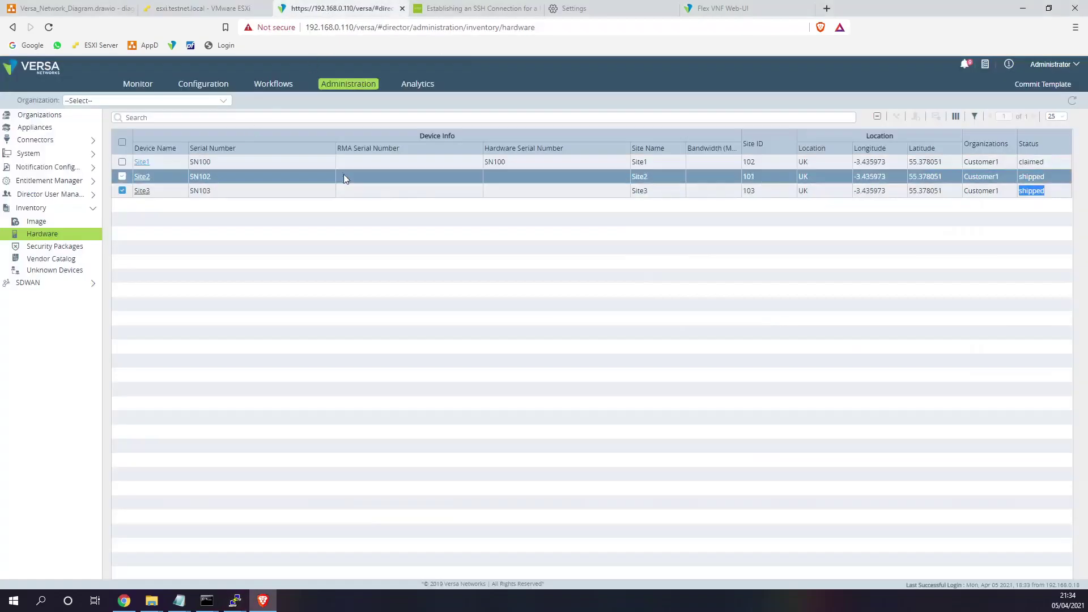
- Refresh the hardware inventory and check Site2 is claimed while Site3 still shows shipped
click(1072, 101)
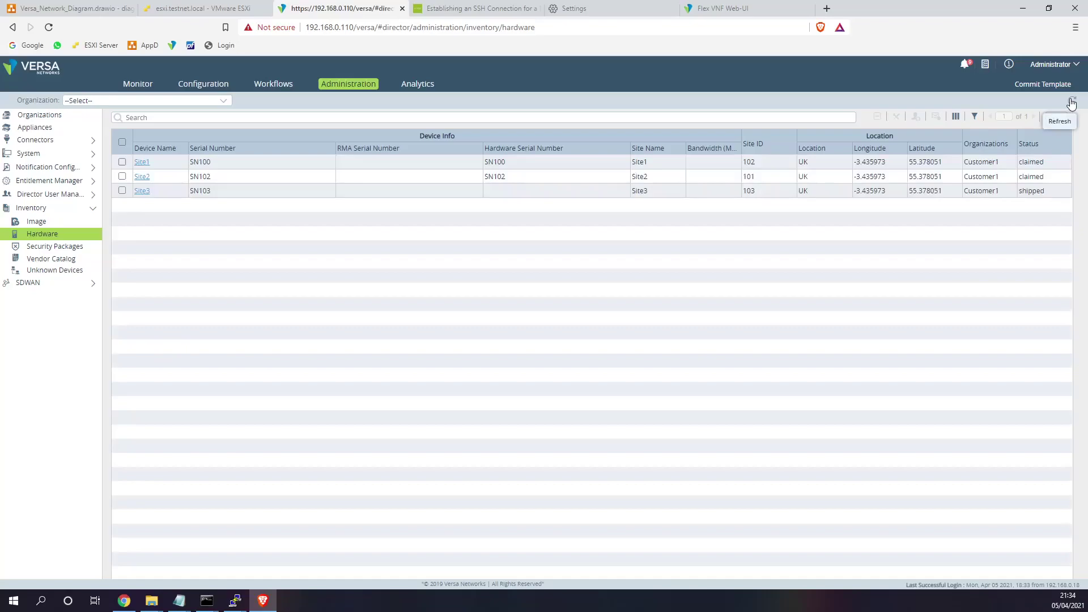
click(997, 177)
drag(997, 177, 131, 178)
drag(1050, 192, 1019, 190)
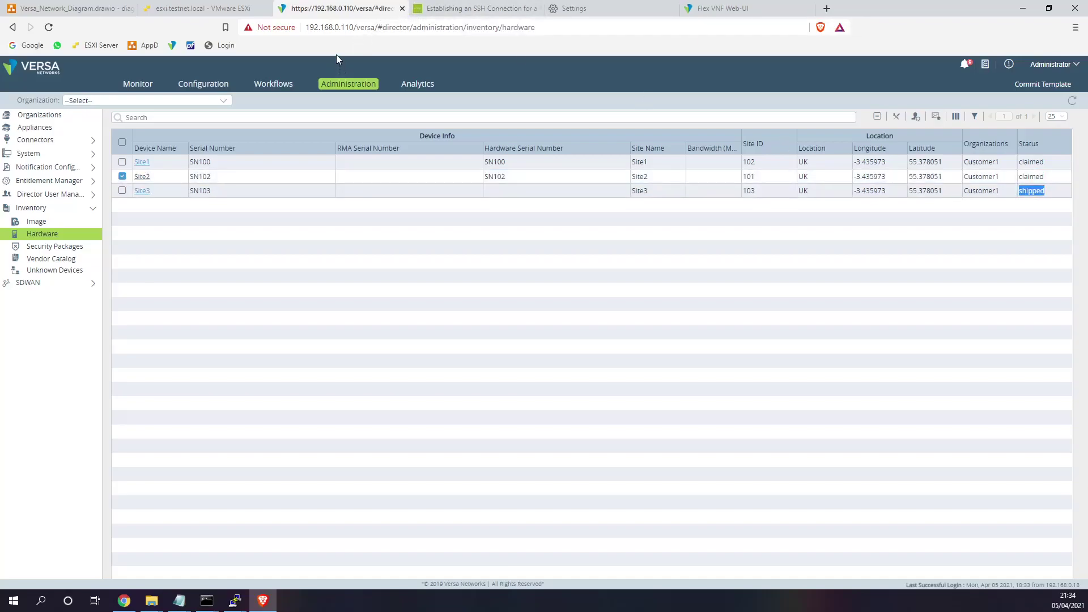
- On the 192.168.0.44 branch, run cli and show interfaces brief to confirm 10.0.1.5/24
key(alt+Tab)
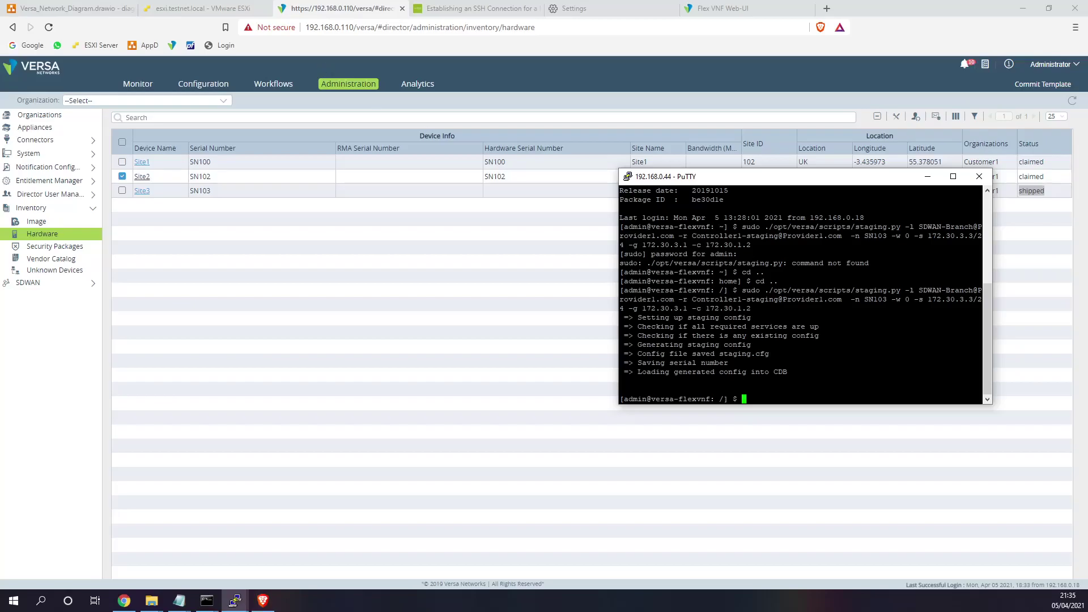
text(cli)
key(Return)
text(show interfaces brief)
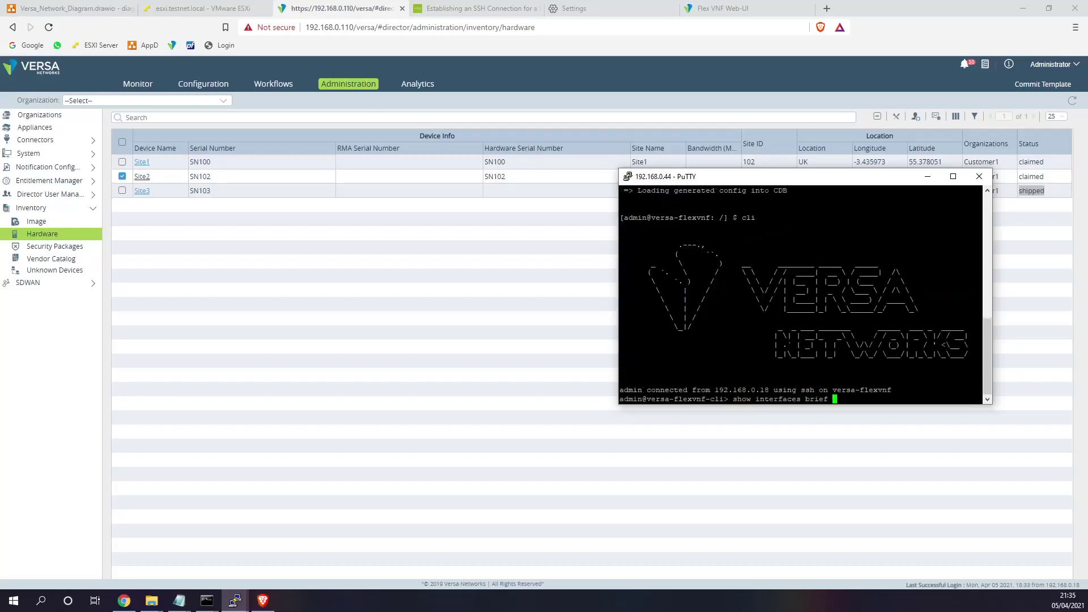
key(Return)
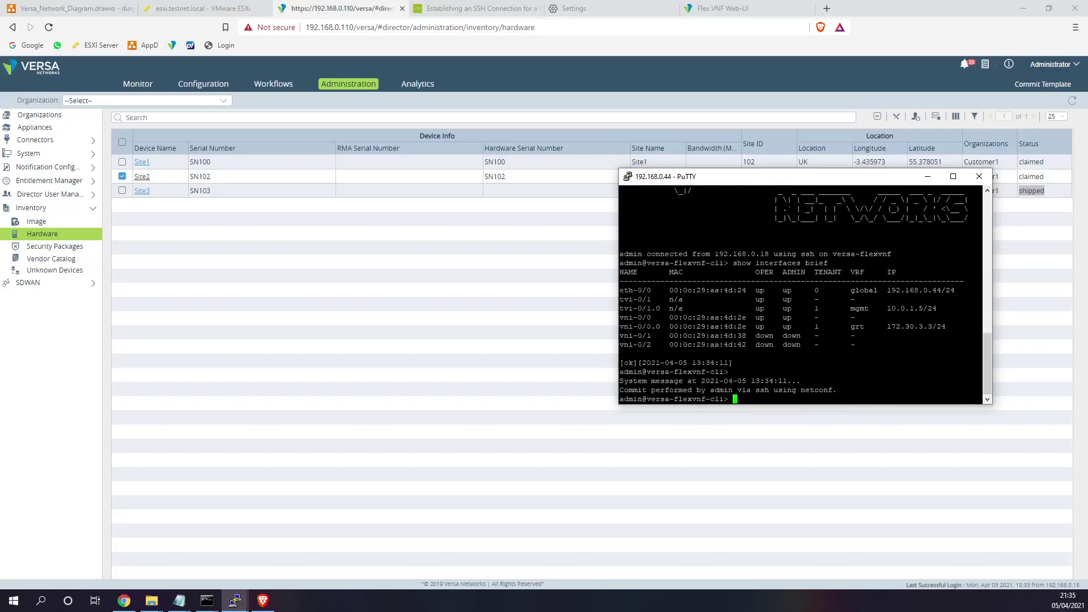
drag(983, 308, 884, 308)
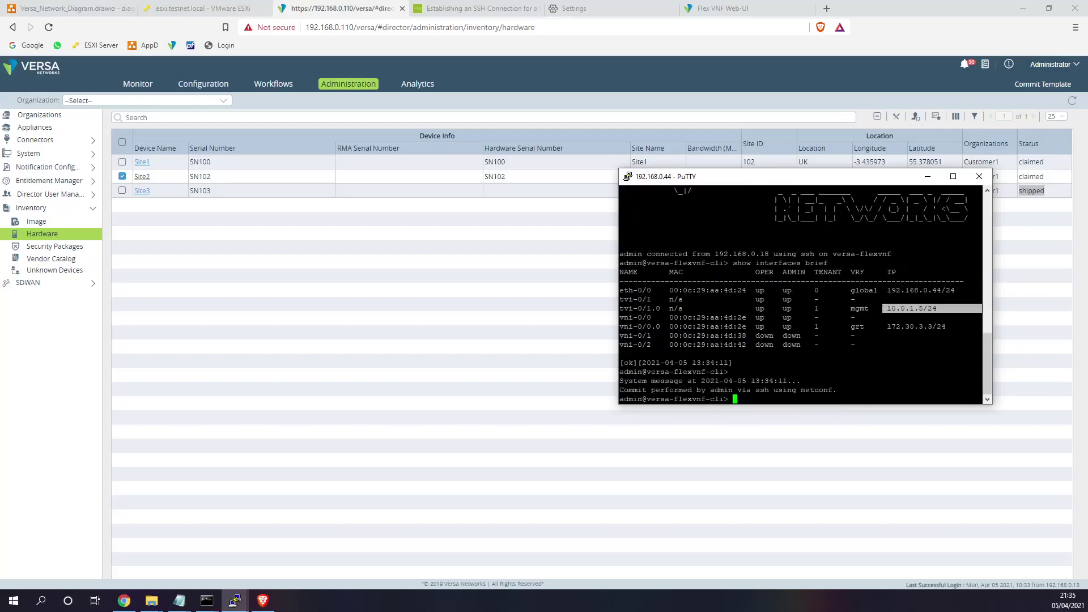
drag(983, 390, 619, 391)
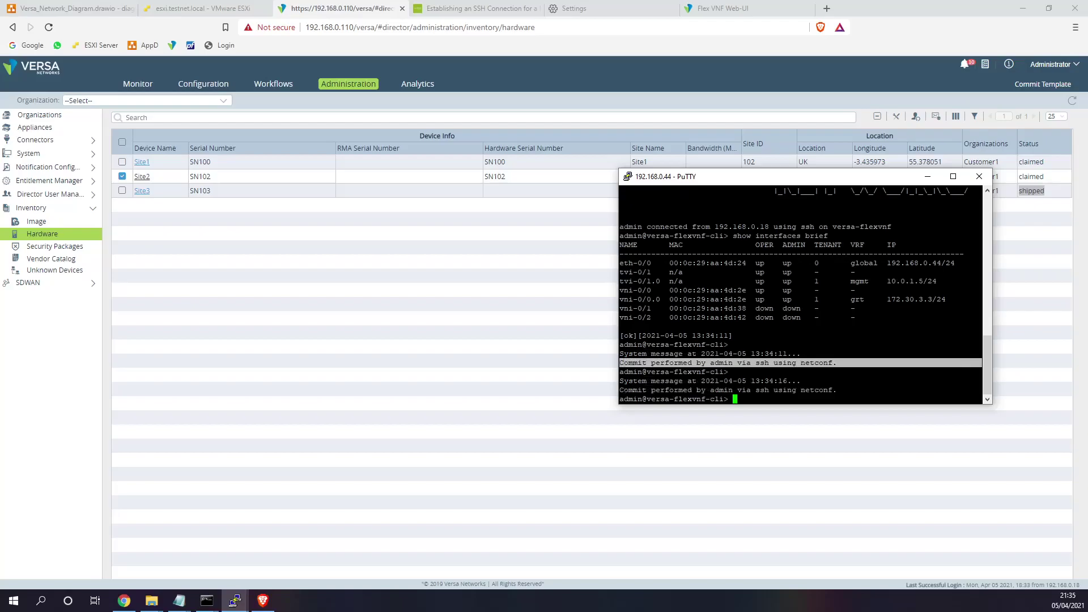
- Refresh the hardware inventory again and confirm Site3 is now claimed
click(1073, 100)
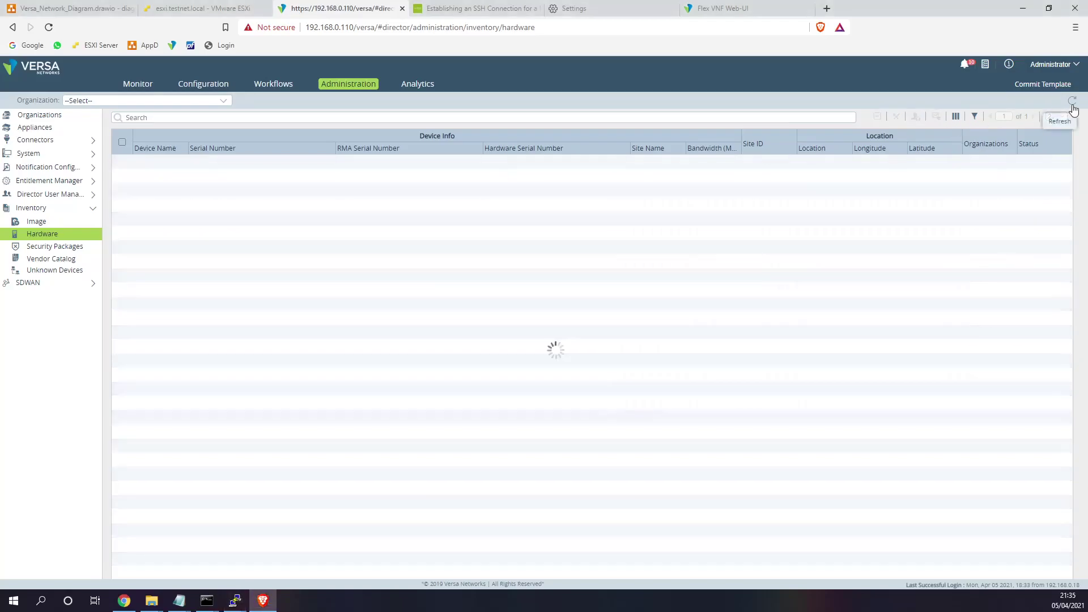
drag(1066, 191, 938, 191)
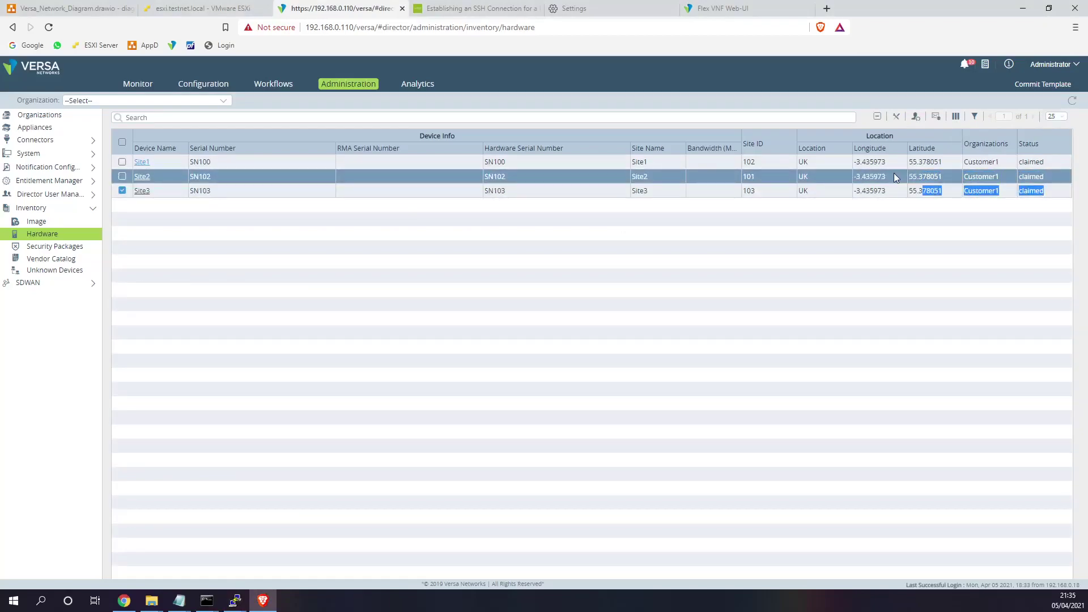
click(328, 85)
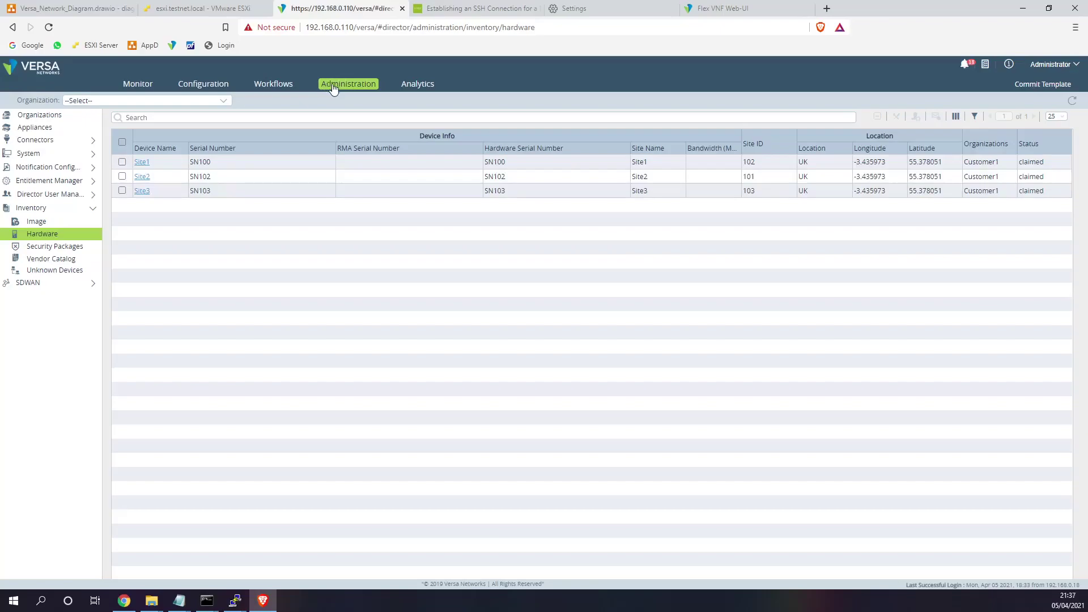
- Refresh the Monitor devices list to see all four appliances Up, then open Site1's appliance page
click(144, 87)
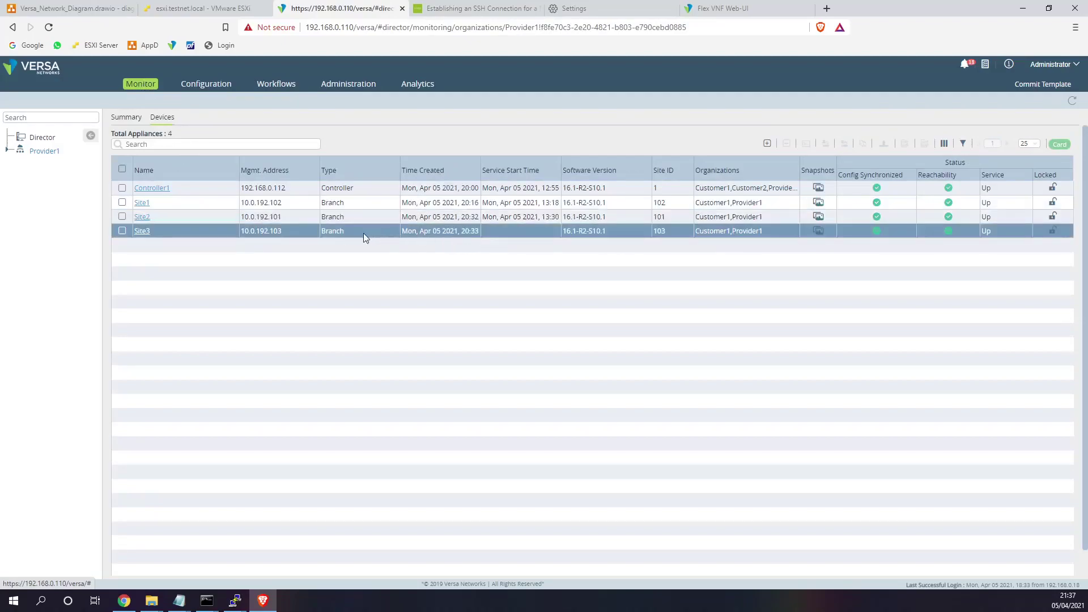
click(1072, 104)
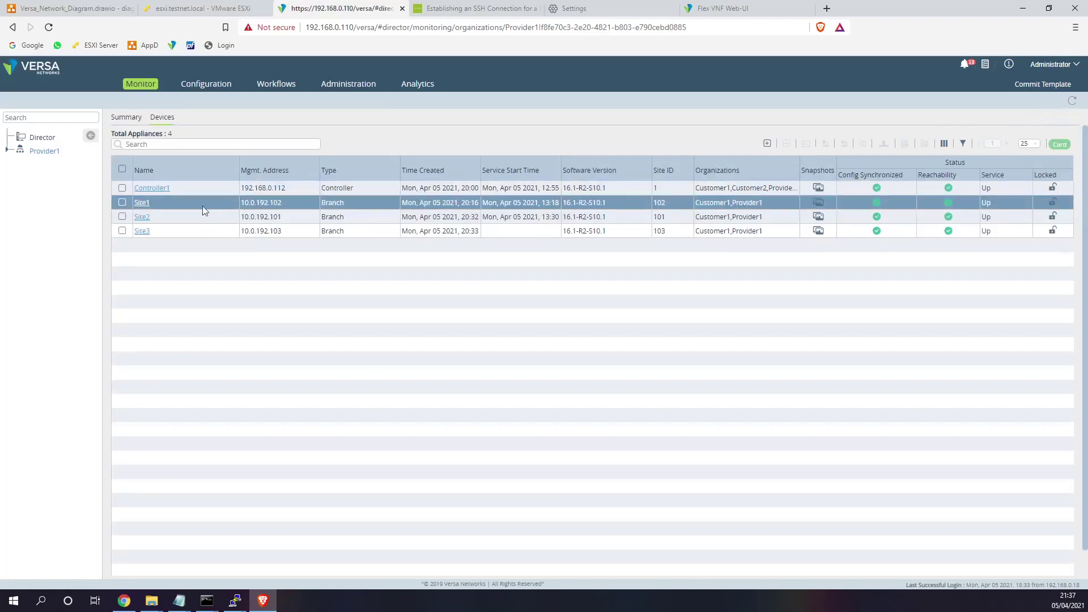
click(142, 203)
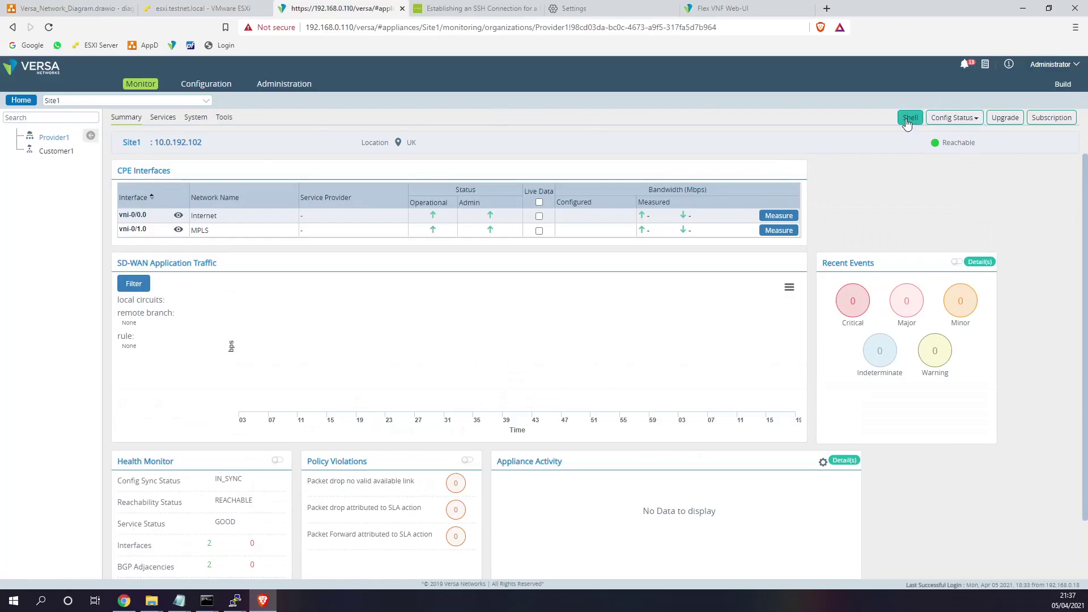
- Open a Shell on Site1 and log in as admin
click(908, 120)
drag(171, 142, 332, 144)
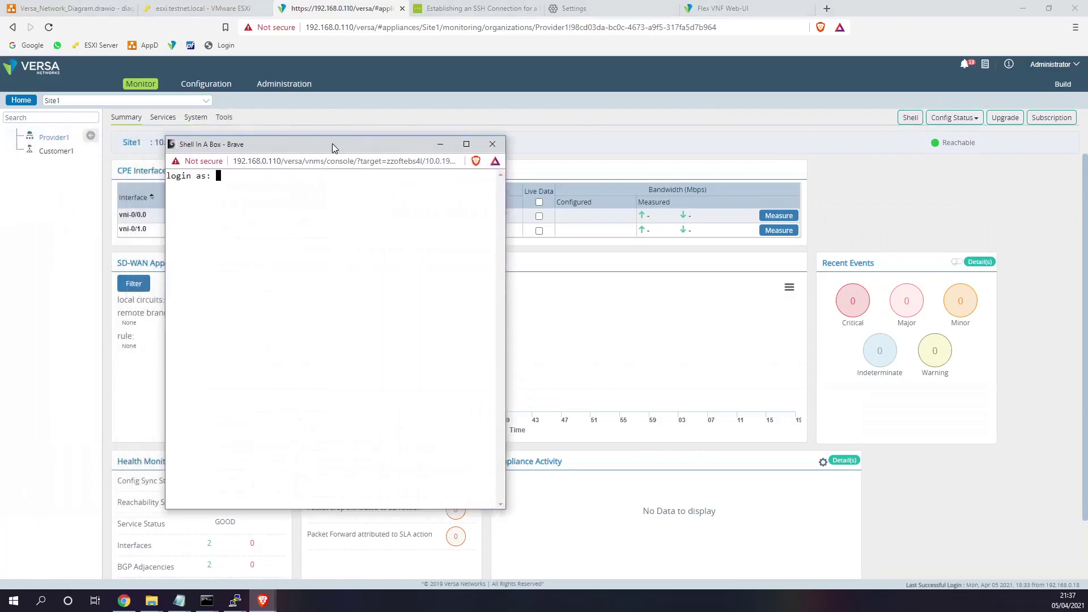
text(admin)
key(Return)
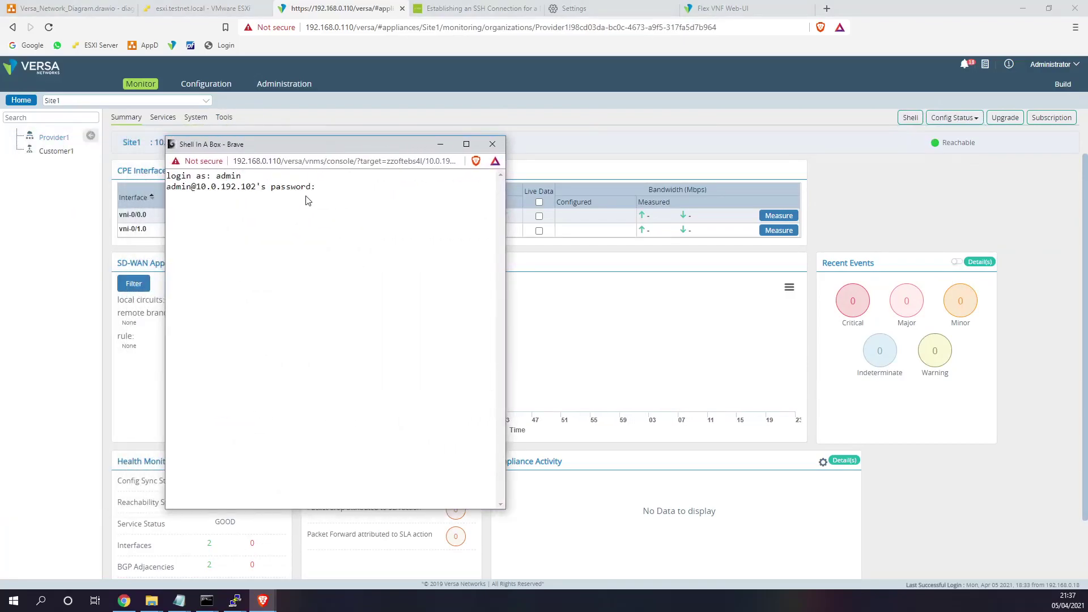
key(Return)
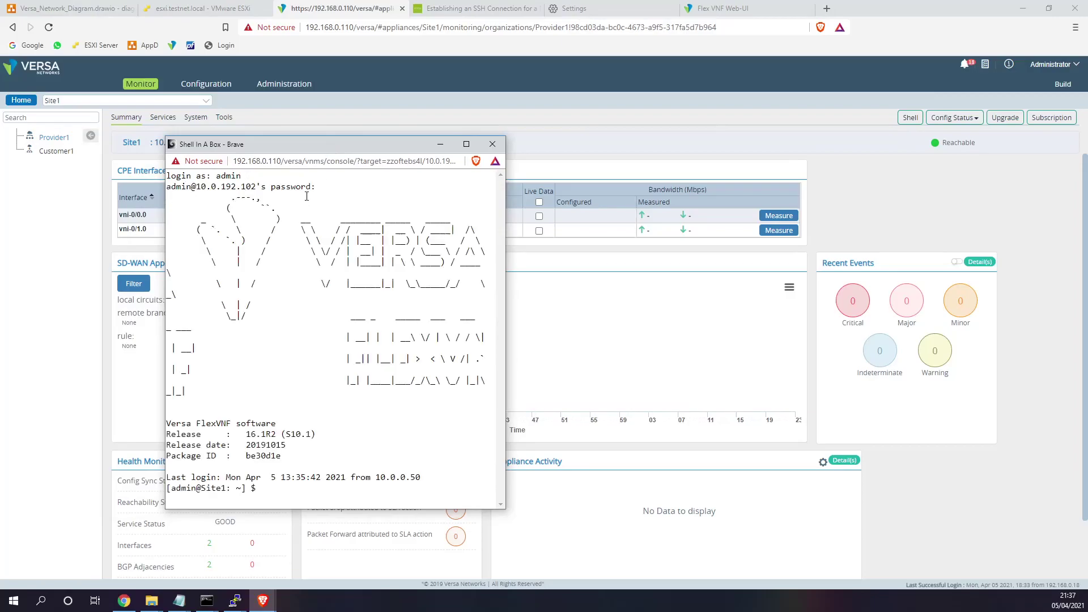
drag(338, 147, 508, 148)
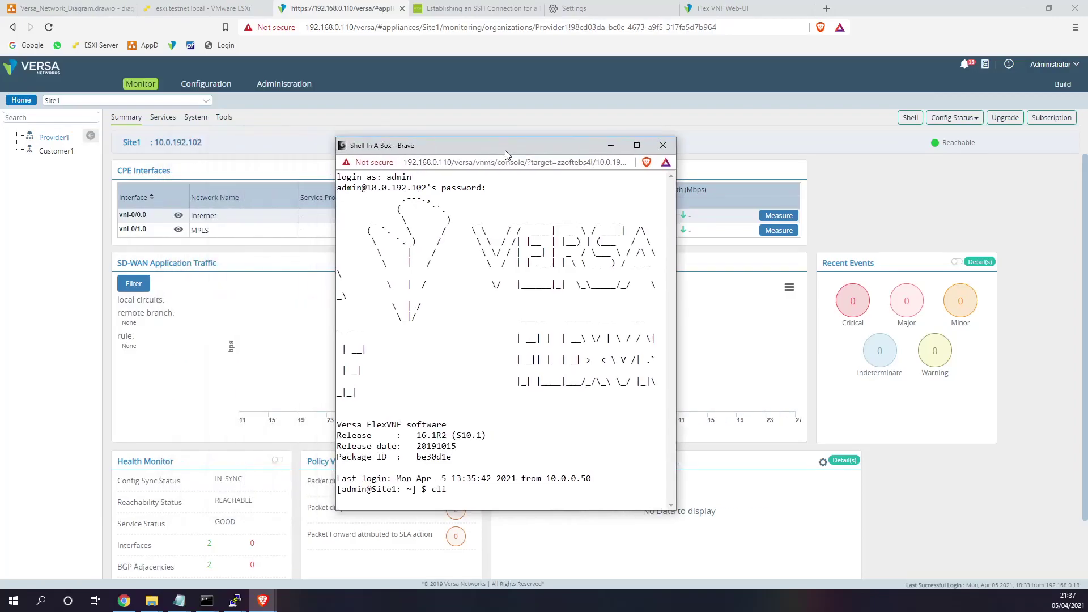
- Enter the CLI, page through show route, then list options with show route routing-instance ?
key(Return)
text(show route)
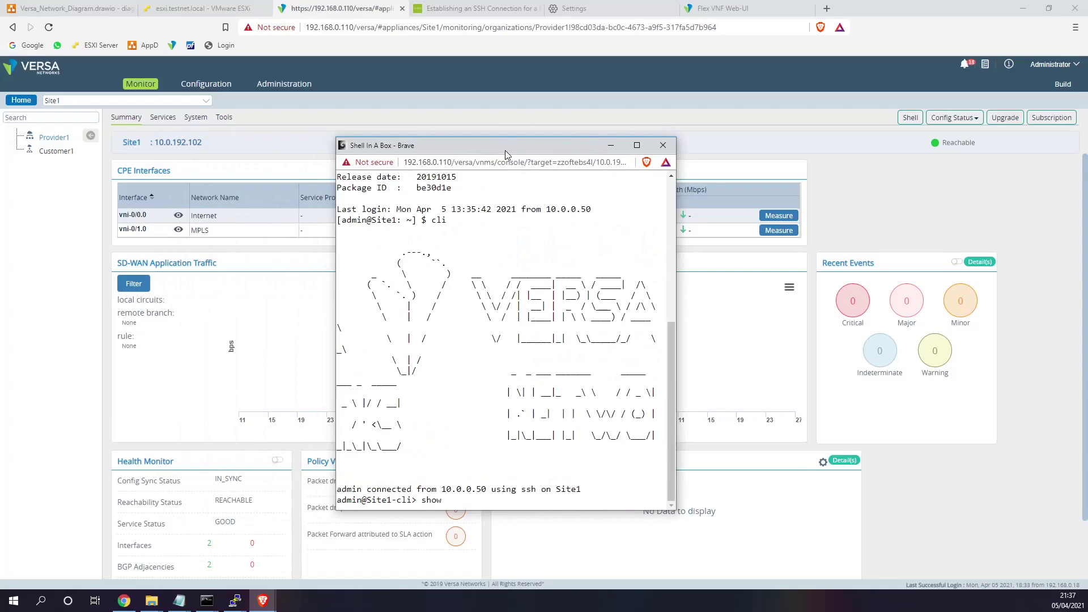
key(Return)
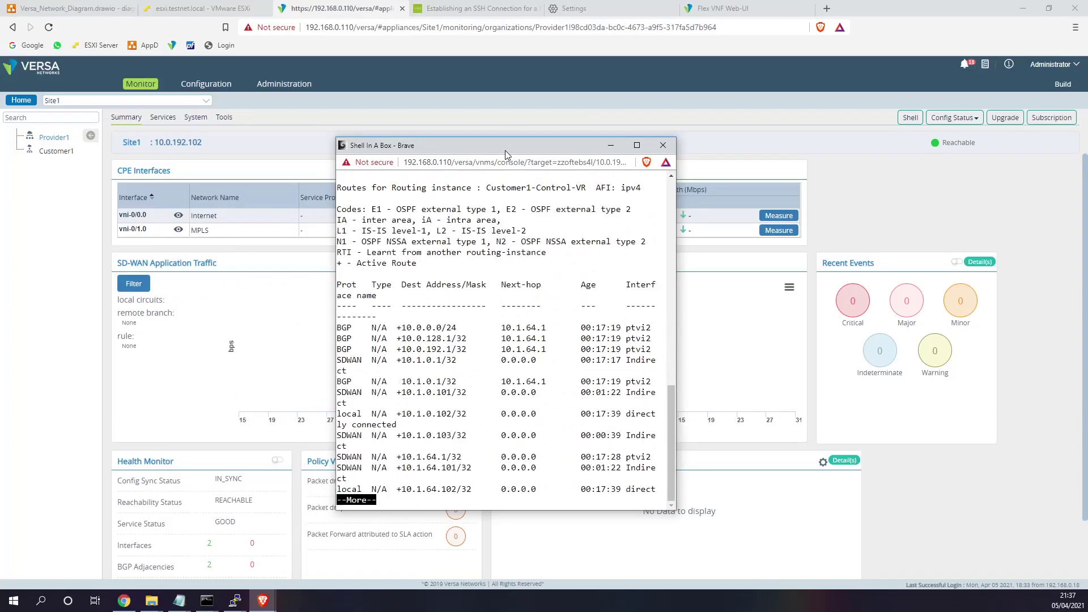
key(space)
key(space)
key(space)
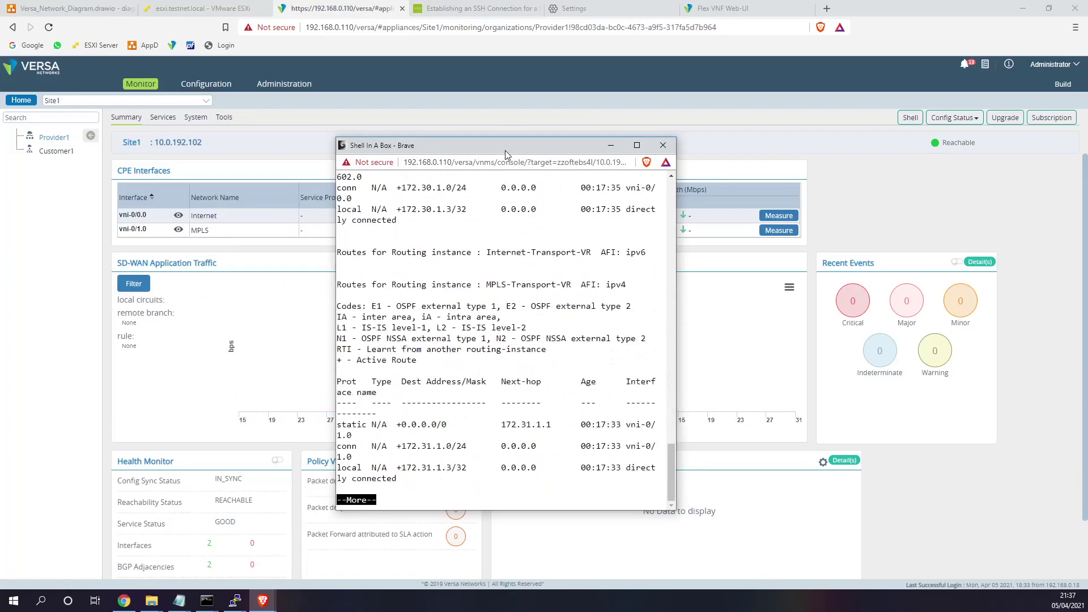
key(space)
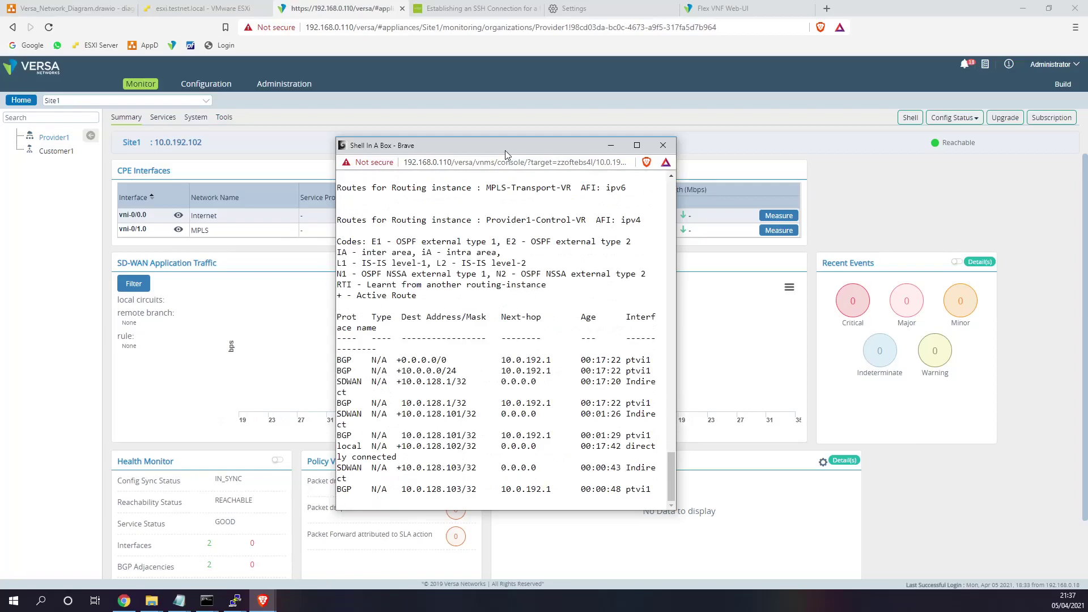
key(space)
key(space)
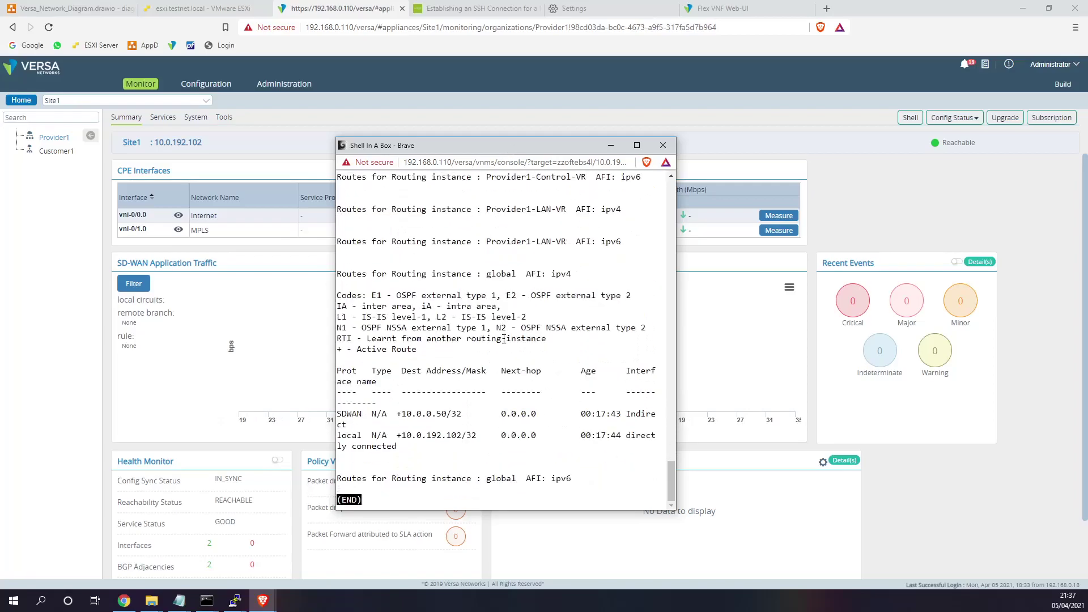
key(q)
key(Up)
text(?)
text(rou)
key(Tab)
text(?)
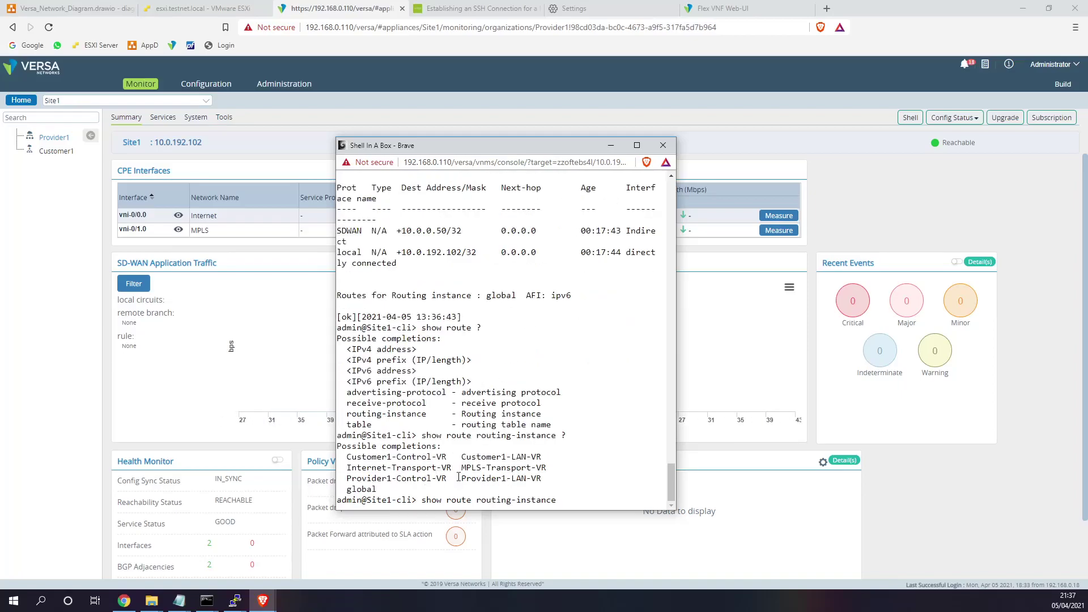
- Show the route table for routing instance Customer1-LAN-VR
double_click(421, 460)
drag(443, 458, 437, 459)
drag(347, 459, 543, 458)
right_click(542, 458)
click(520, 452)
text(Customer1-LAN-VR)
key(Return)
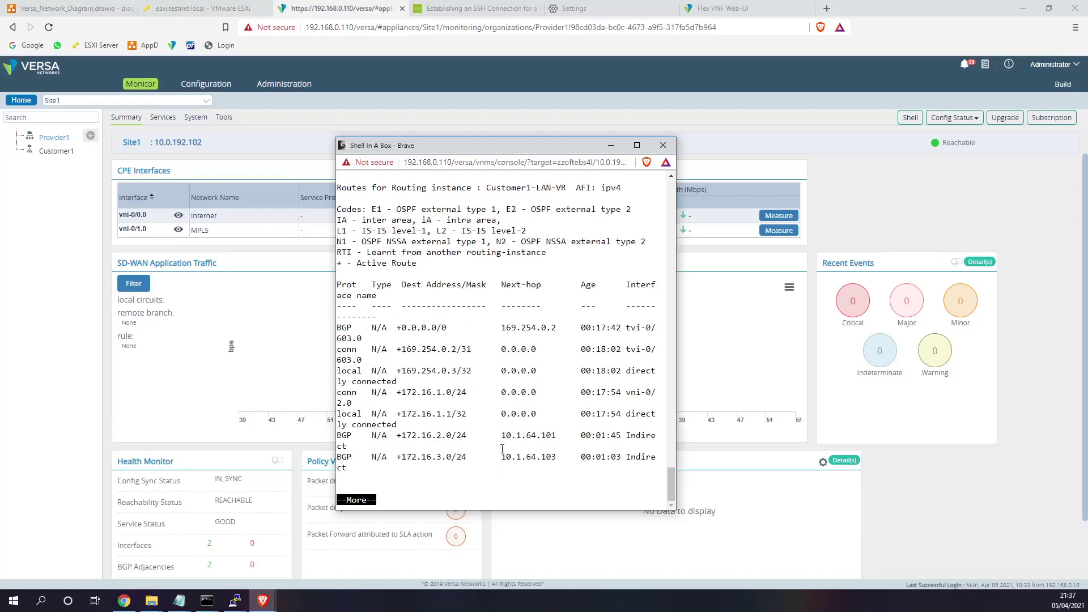
- Review the BGP routes to 172.16.2.0/24 and 172.16.3.0/24 via 10.1.64.101, then exit the pager
drag(676, 489, 902, 486)
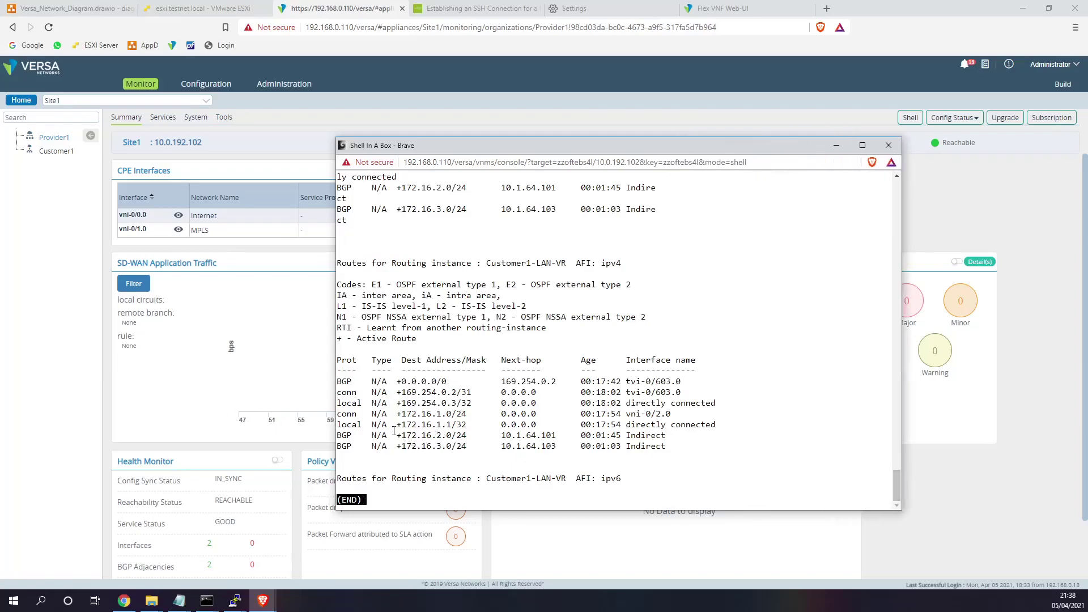
drag(399, 437, 455, 437)
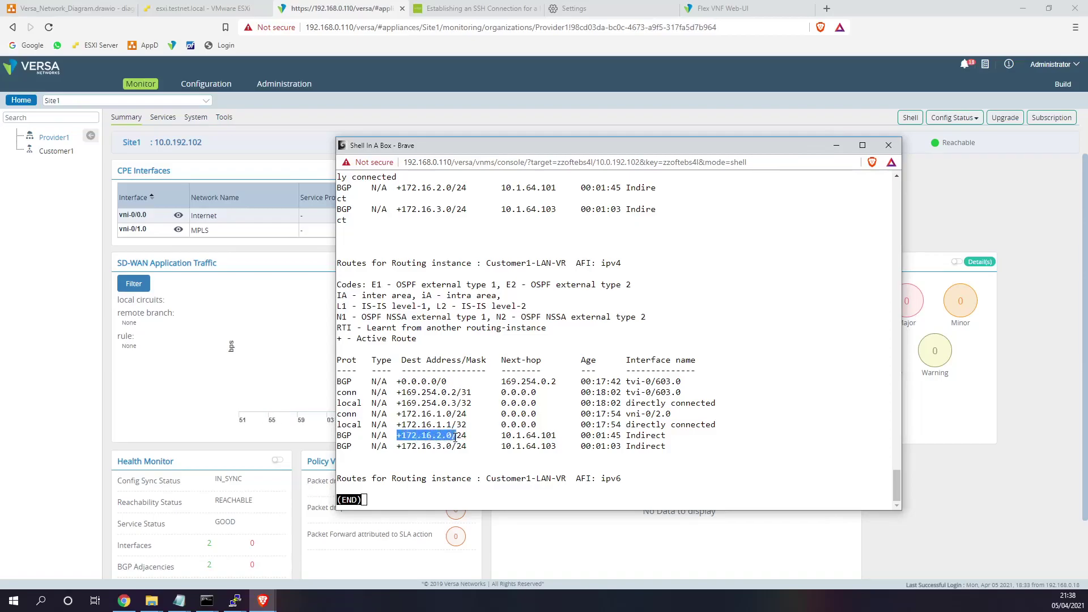
drag(353, 438, 338, 438)
drag(463, 446, 336, 451)
click(503, 443)
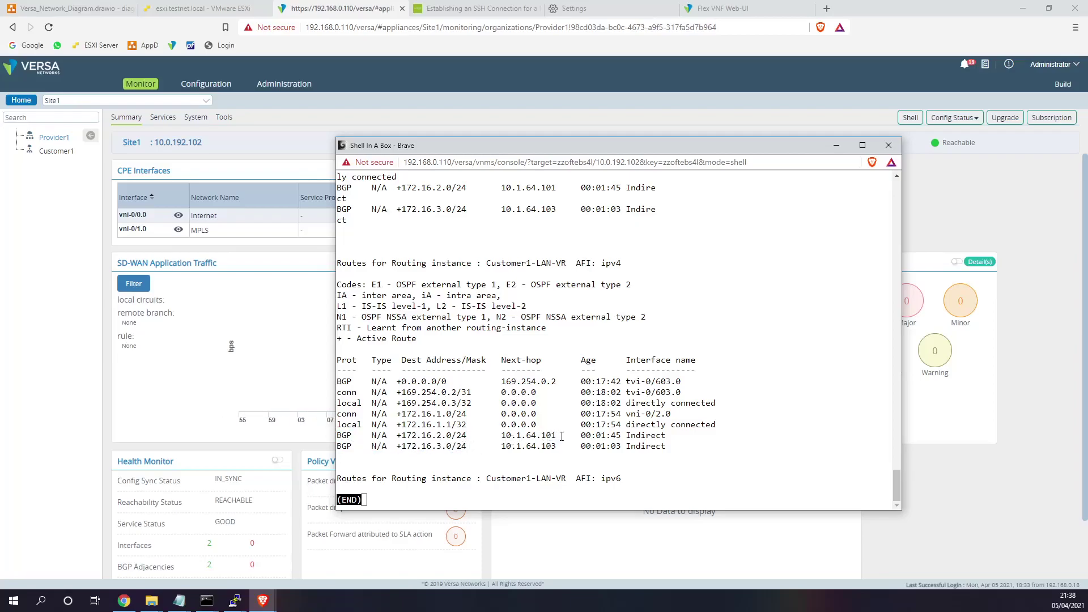
drag(562, 437, 497, 437)
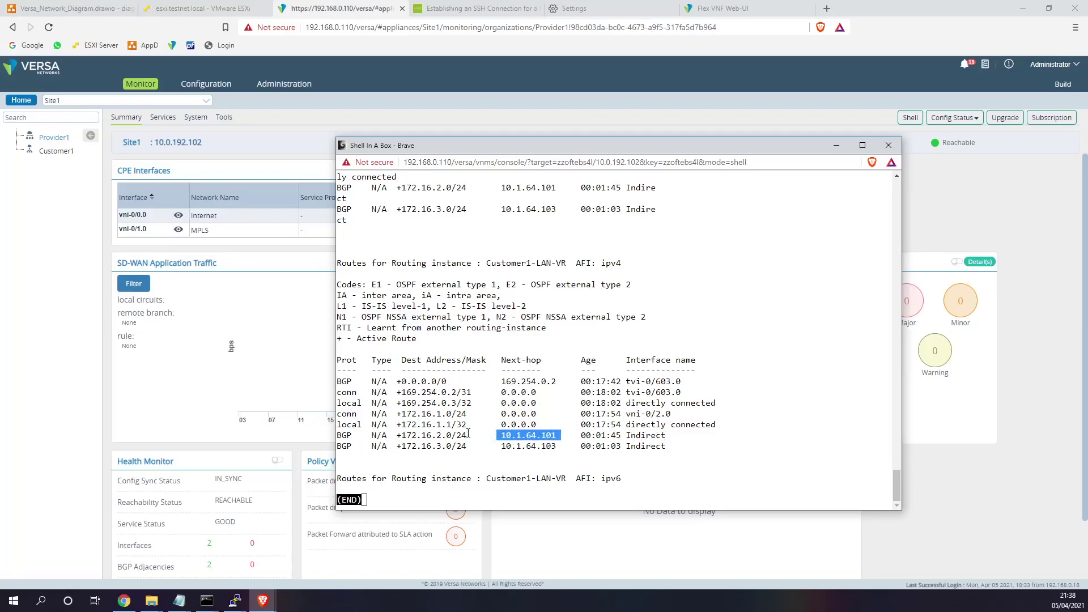
mouse_move(473, 436)
mouse_down()
mouse_move(361, 435)
mouse_move(467, 435)
mouse_move(348, 447)
mouse_move(470, 438)
mouse_move(340, 448)
mouse_move(465, 434)
mouse_up()
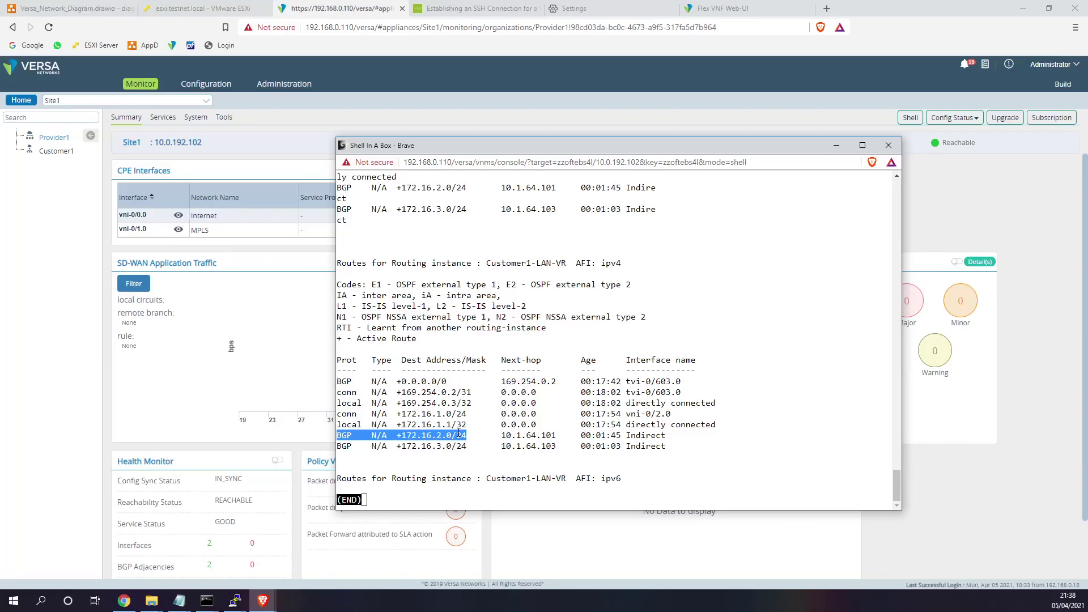
click(579, 436)
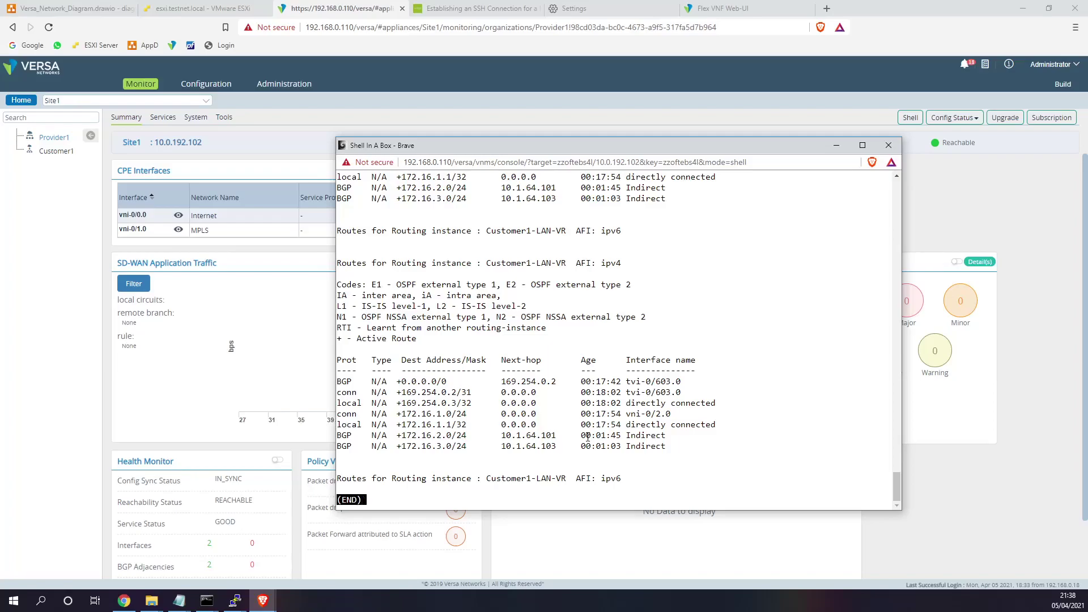
key(q)
key(Return)
key(Return)
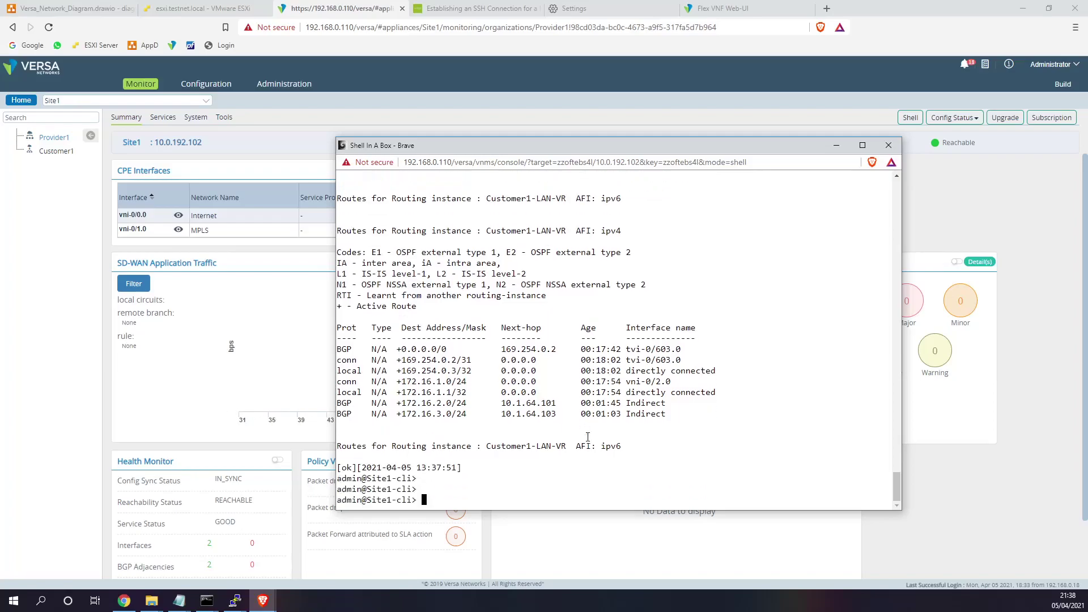
- From the Site1 CLI, ping 172.16.2.1 out of interface vni-0/2
key(Return)
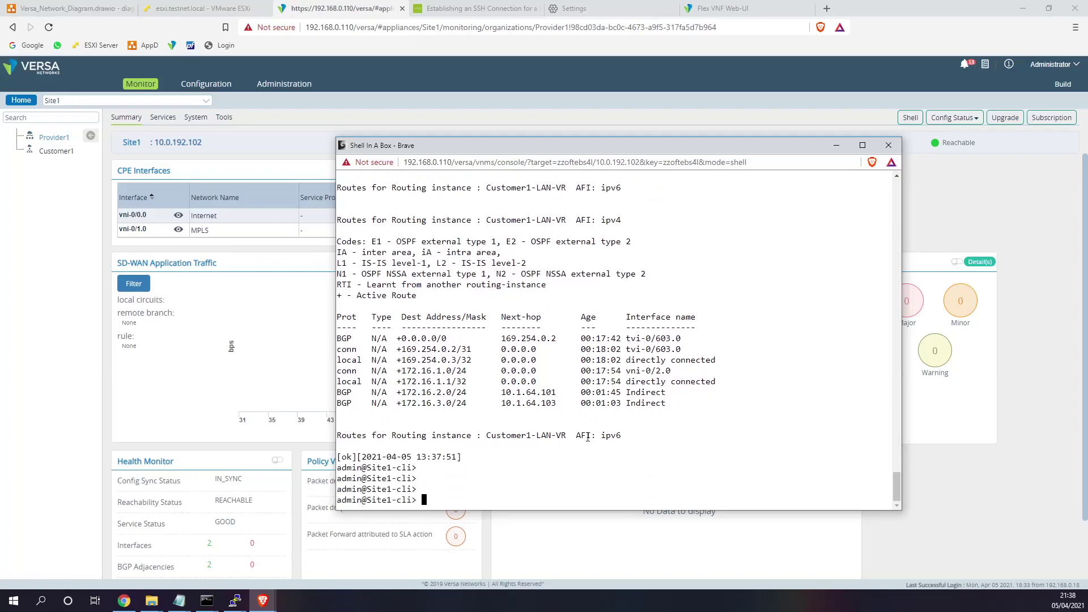
text(ping )
text(17)
text(2.16.1.)
text(2.1)
text( ?)
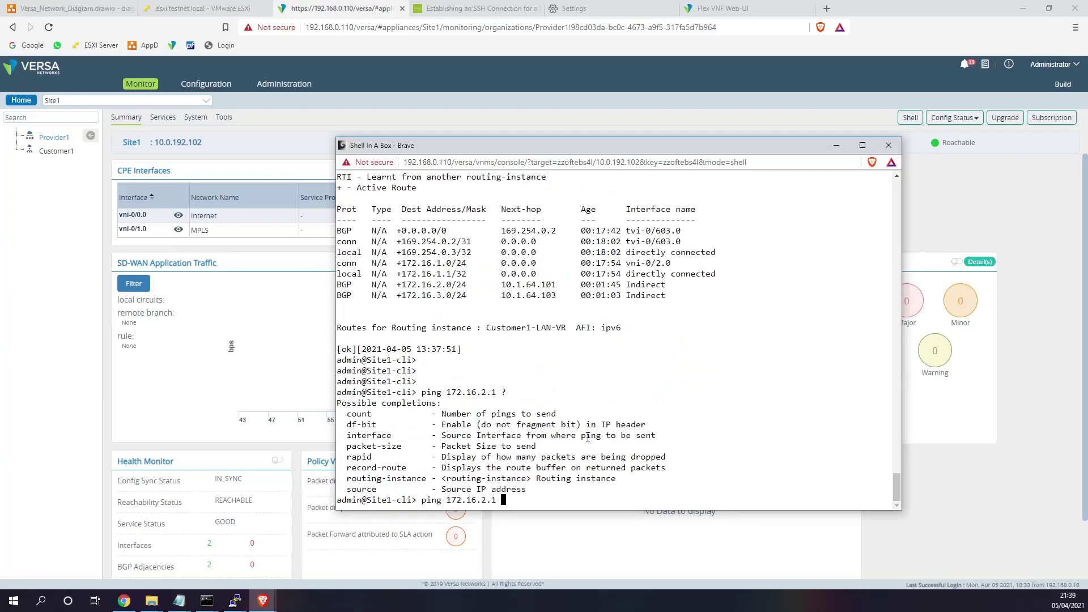
text(source ?)
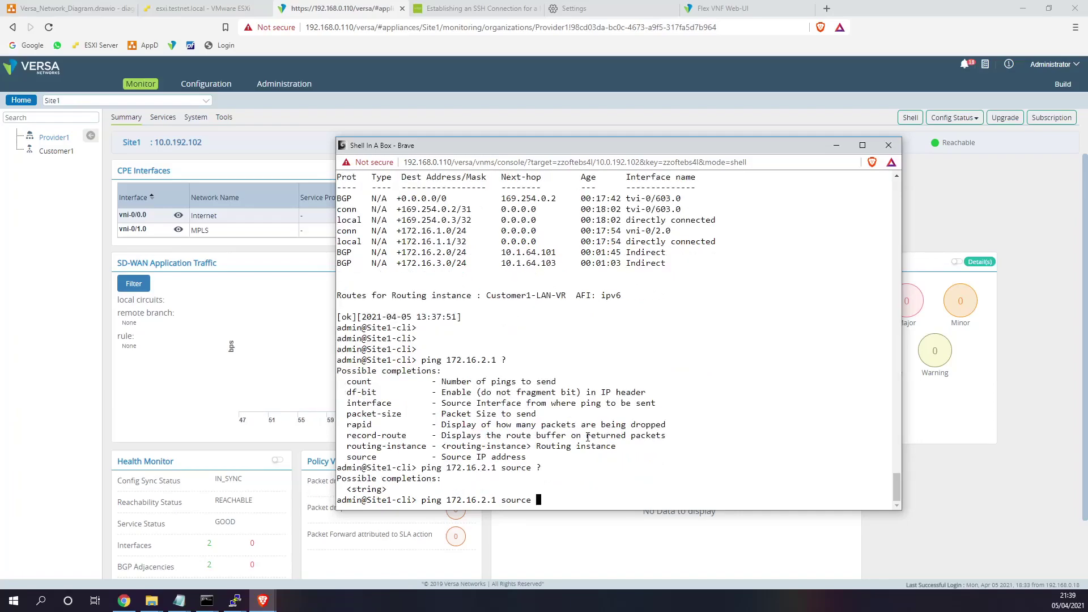
key(BackSpace)
key(BackSpace)
key(BackSpace)
key(BackSpace)
key(BackSpace)
key(BackSpace)
key(Tab)
text(interface)
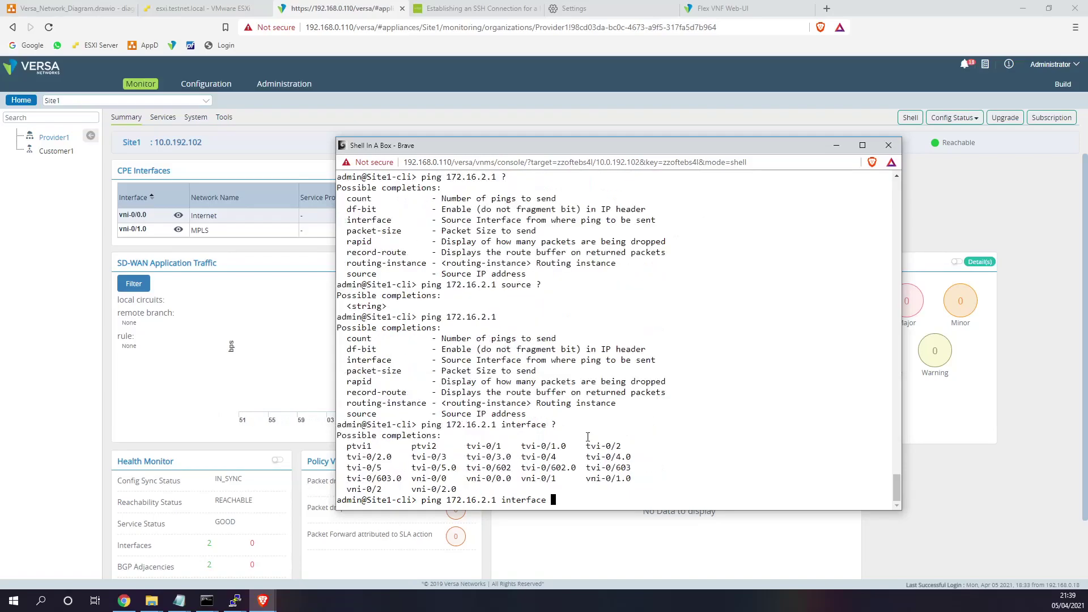
text( ?vni-0/2)
key(Return)
- Retry the ping via vni-0/2.0, then as a plain ping, and stop it when no replies come
key(Up)
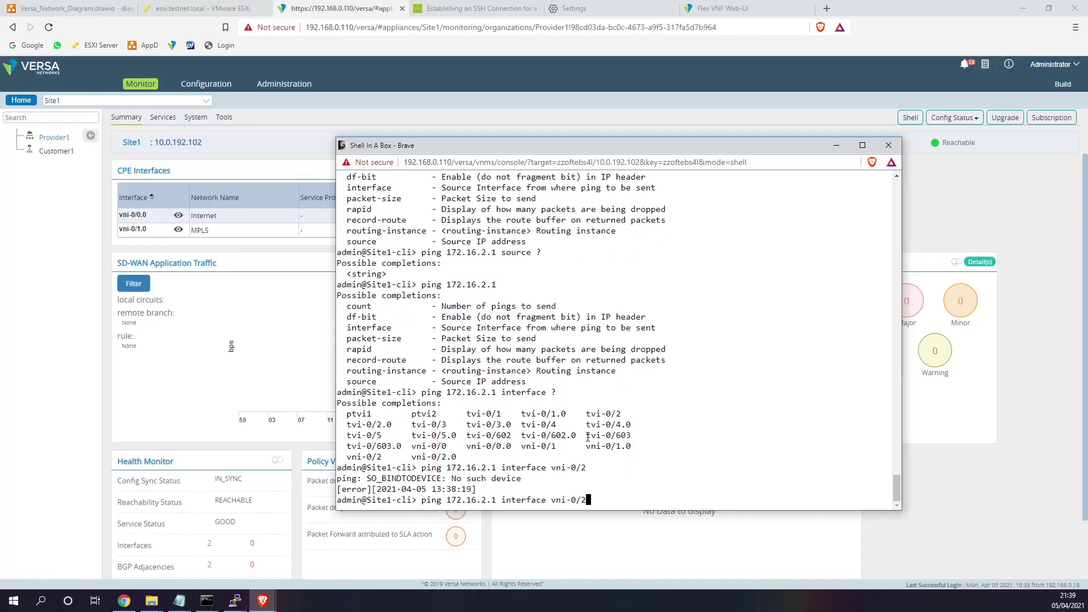
text(.0)
key(Return)
key(Up)
key(BackSpace)
key(BackSpace)
key(BackSpace)
key(BackSpace)
key(BackSpace)
key(BackSpace)
key(BackSpace)
key(BackSpace)
key(BackSpace)
key(BackSpace)
key(BackSpace)
key(BackSpace)
key(BackSpace)
key(BackSpace)
key(BackSpace)
key(BackSpace)
key(BackSpace)
key(BackSpace)
key(BackSpace)
key(BackSpace)
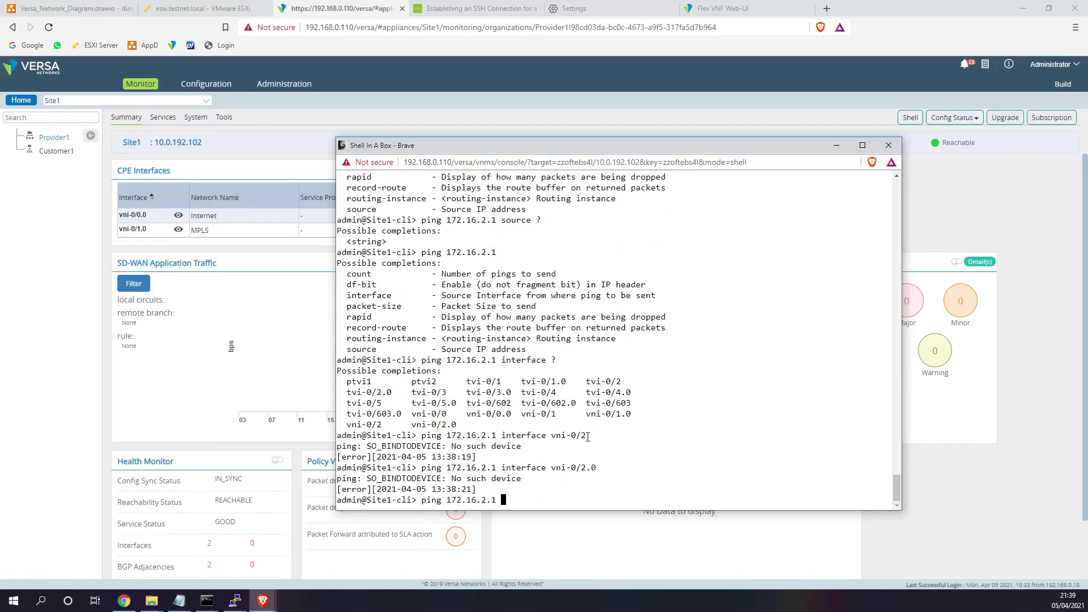
key(Return)
key(ctrl+c)
- Ping 172.16.2.1 inside routing instance Customer1-LAN-VR; all 5 packets are lost
key(Up)
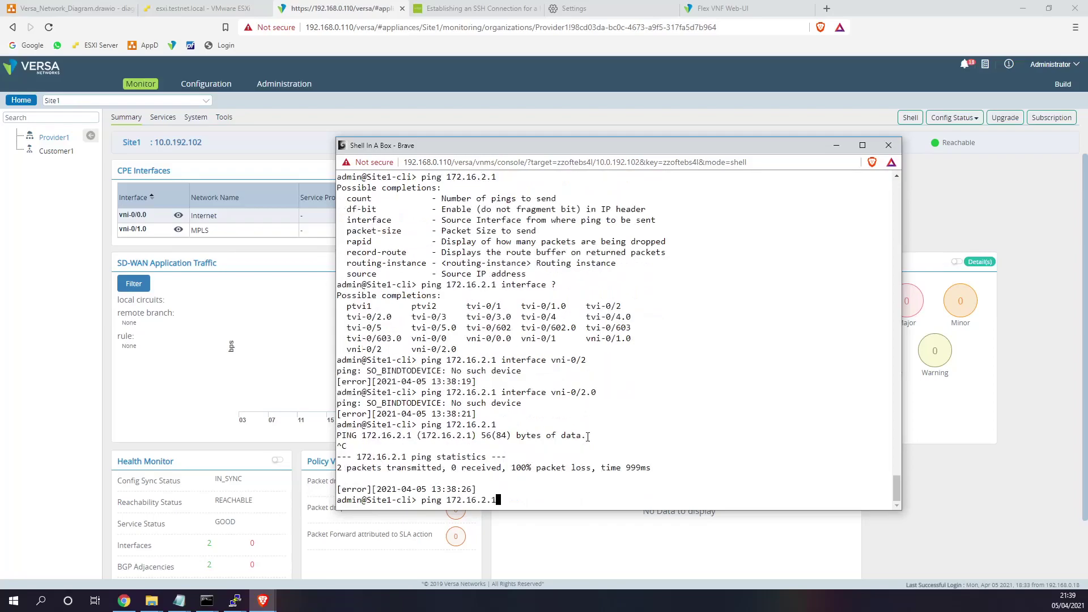
text(?)
text( ro)
key(Tab)
text(?C)
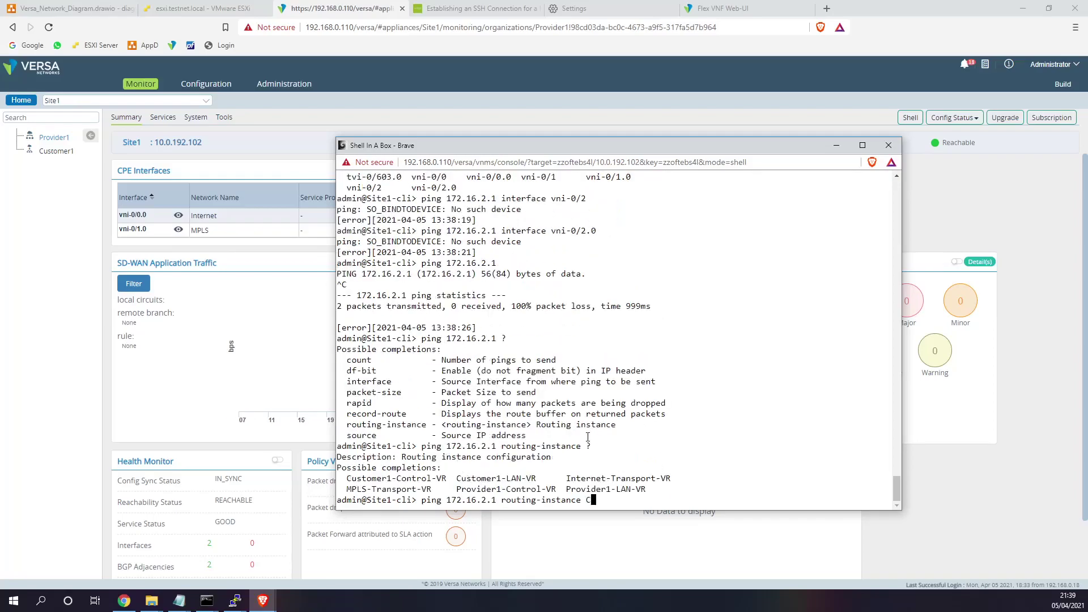
text(ustomer1-Lan)
key(Tab)
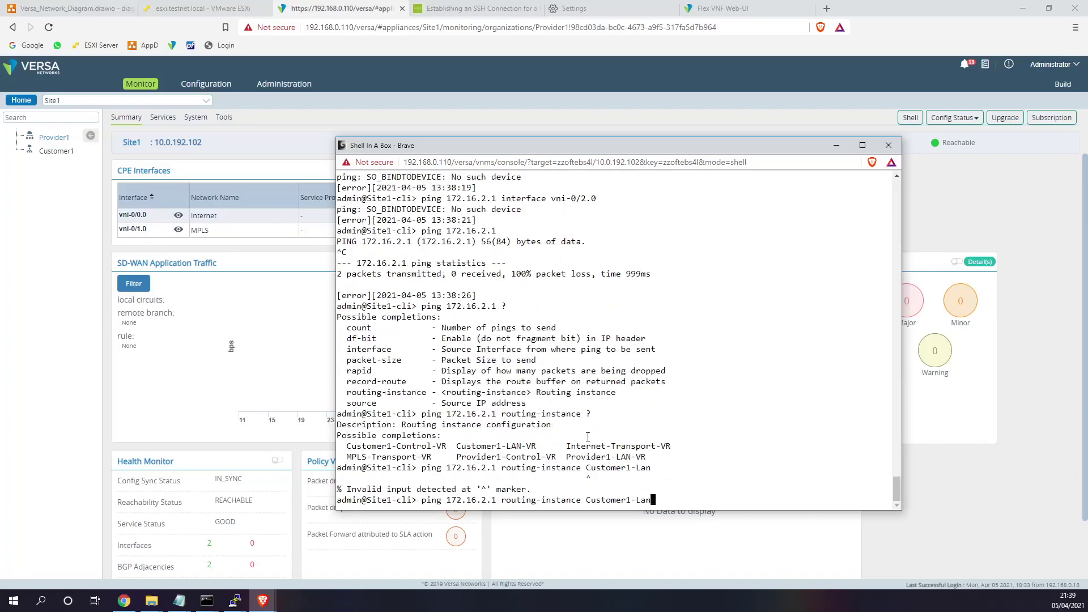
key(BackSpace)
key(BackSpace)
text(AN-VR)
key(Return)
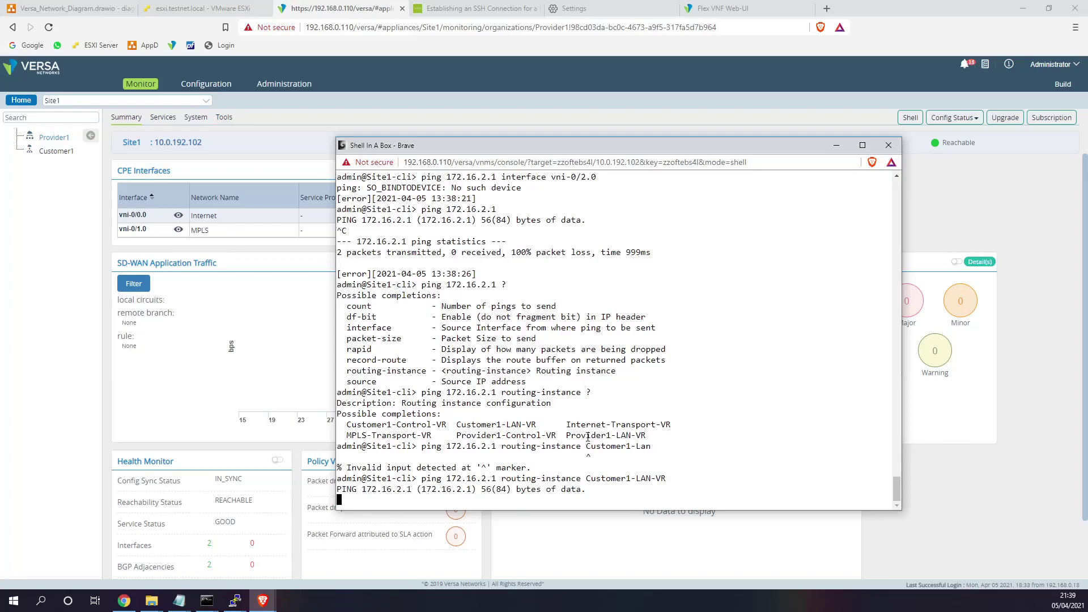
key(ctrl+c)
key(Up)
key(BackSpace)
key(BackSpace)
key(BackSpace)
key(BackSpace)
key(BackSpace)
key(BackSpace)
key(BackSpace)
key(BackSpace)
key(BackSpace)
key(BackSpace)
key(BackSpace)
key(BackSpace)
key(BackSpace)
key(BackSpace)
key(BackSpace)
key(BackSpace)
key(BackSpace)
key(BackSpace)
key(BackSpace)
key(BackSpace)
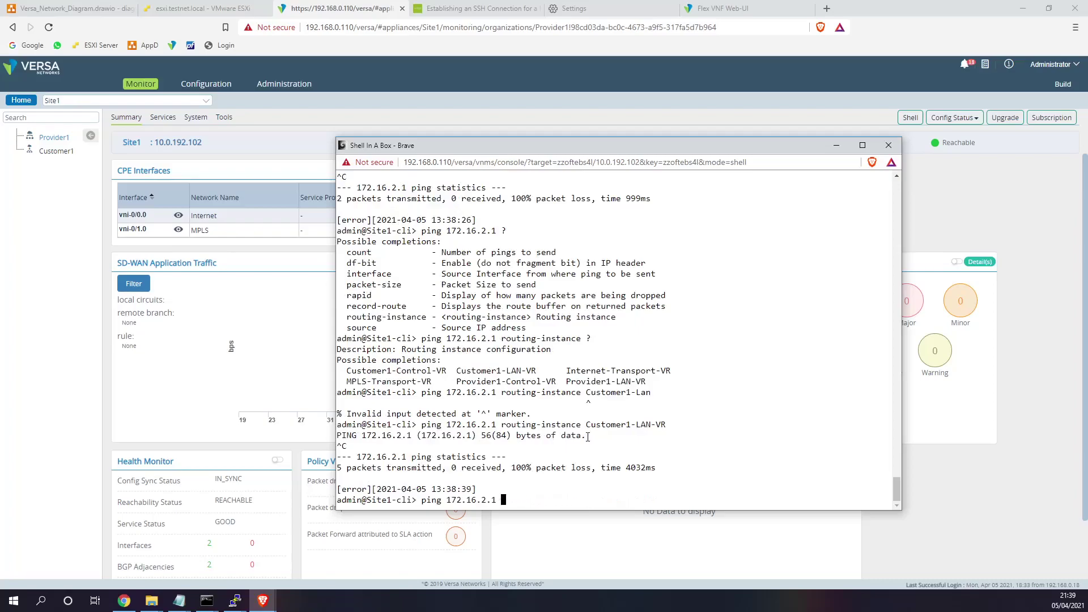
- Ping 172.16.2.1 in Customer1-LAN-VR with source 172.16.1.1, getting 0% loss
text(?)
text(source ?)
text(172.16.1.1)
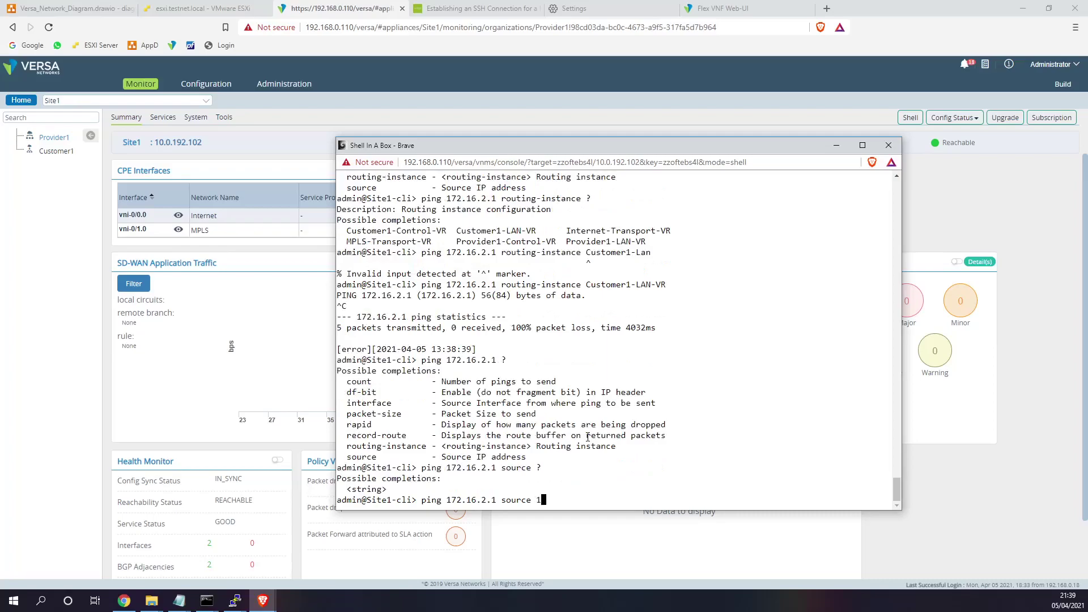
key(Return)
key(Up)
text(?)
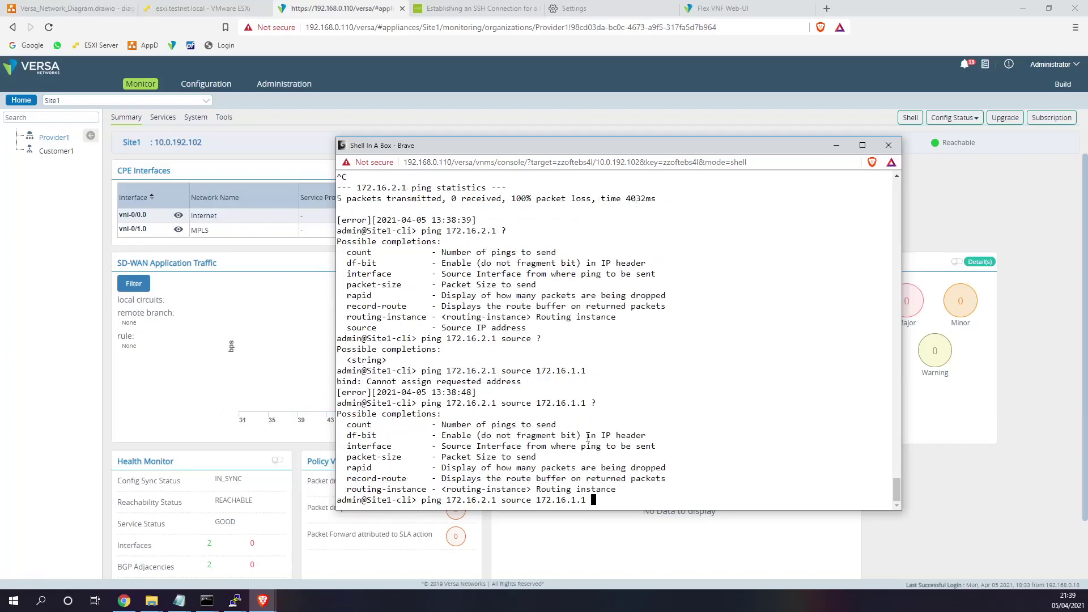
key(BackSpace)
key(BackSpace)
key(BackSpace)
key(BackSpace)
key(BackSpace)
key(BackSpace)
key(BackSpace)
key(BackSpace)
key(BackSpace)
key(BackSpace)
key(BackSpace)
key(BackSpace)
key(BackSpace)
key(BackSpace)
text(routing-instance ?)
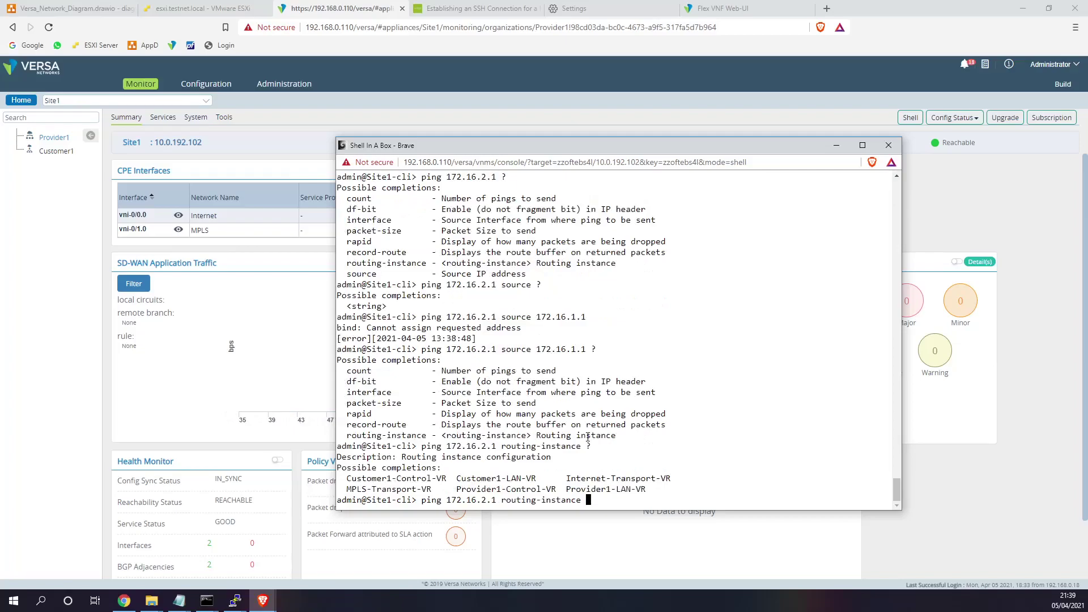
text(Customer1-L)
key(Tab)
text(?)
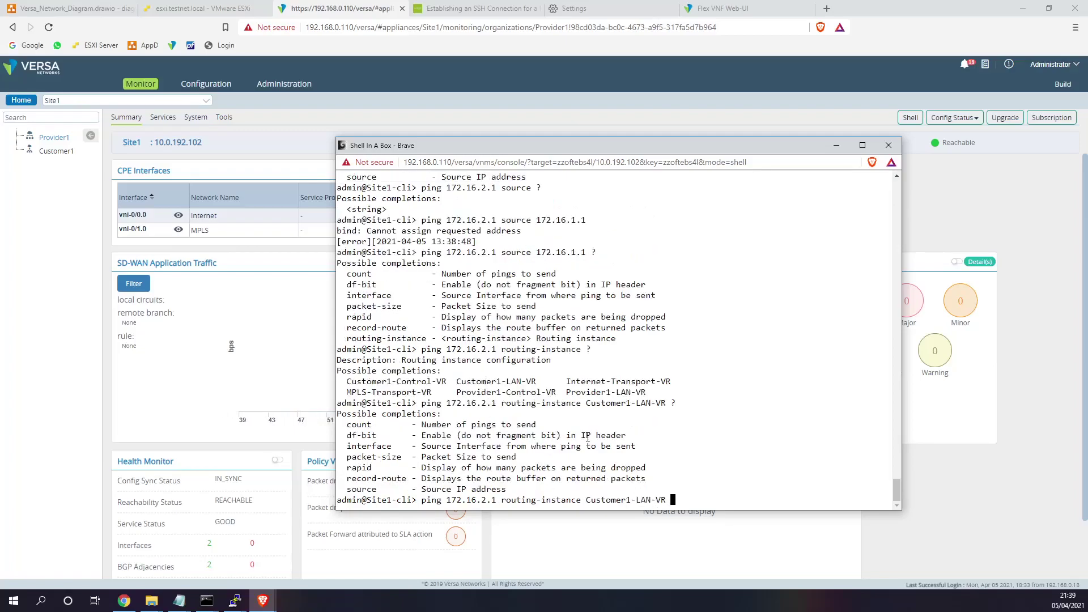
text(source ?172.16.1.1)
key(Return)
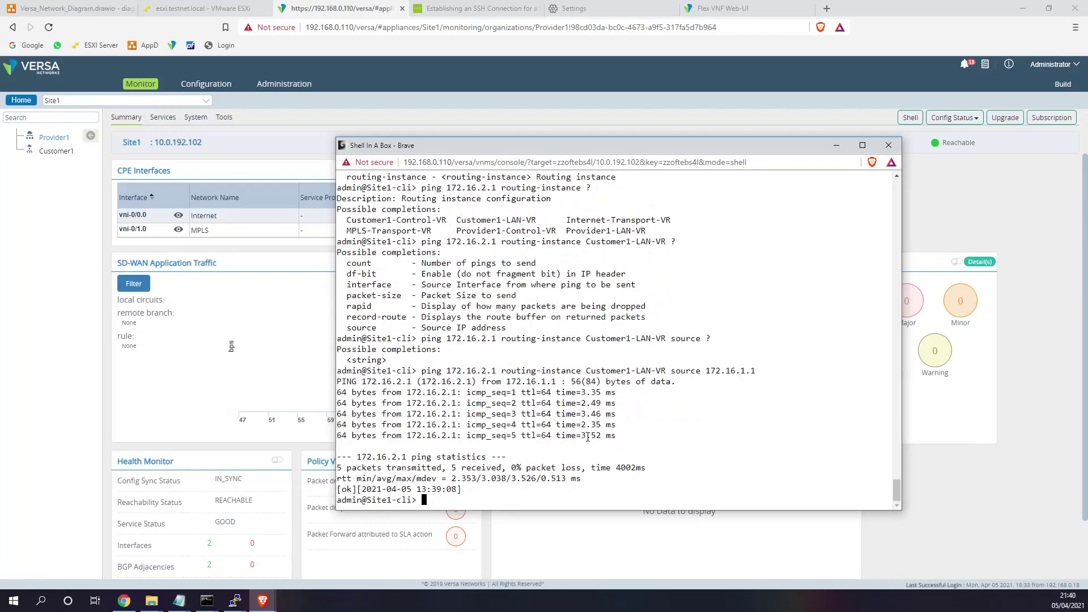
- Rerun the successful ping, stop it, and move the shell window aside
key(Up)
key(Return)
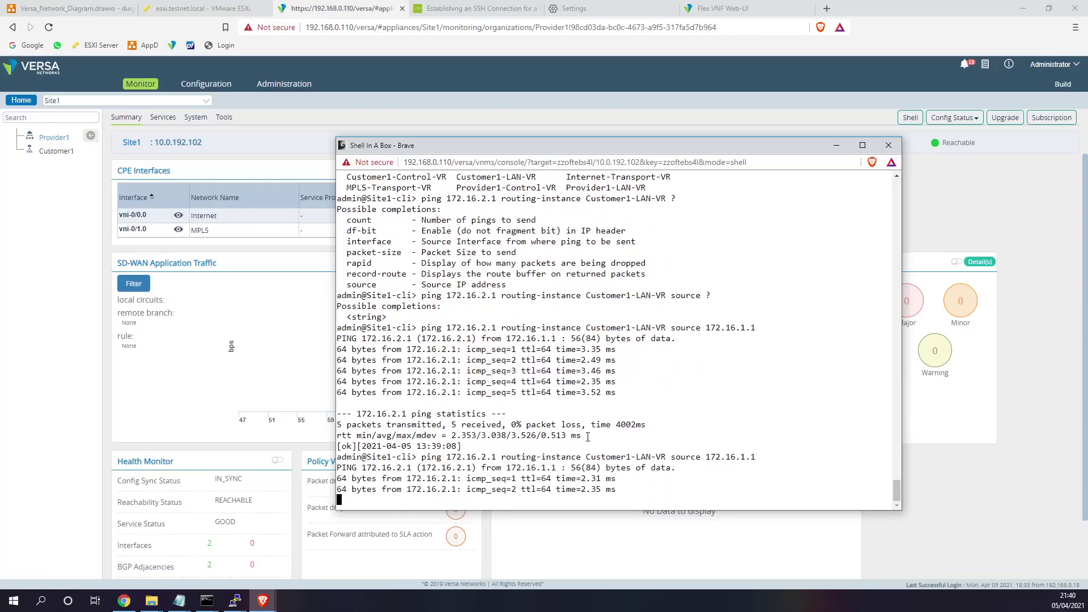
key(ctrl+c)
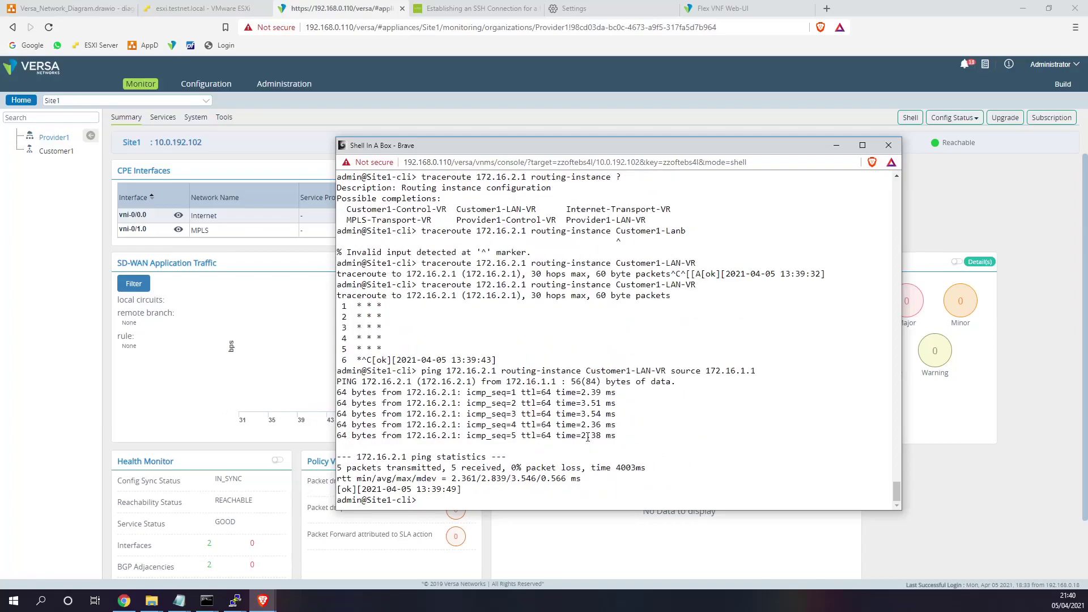
drag(821, 153, 952, 146)
- Close the Site1 shell, switch the dashboard to Site2, and log into Site2's Versa CLI
click(1030, 142)
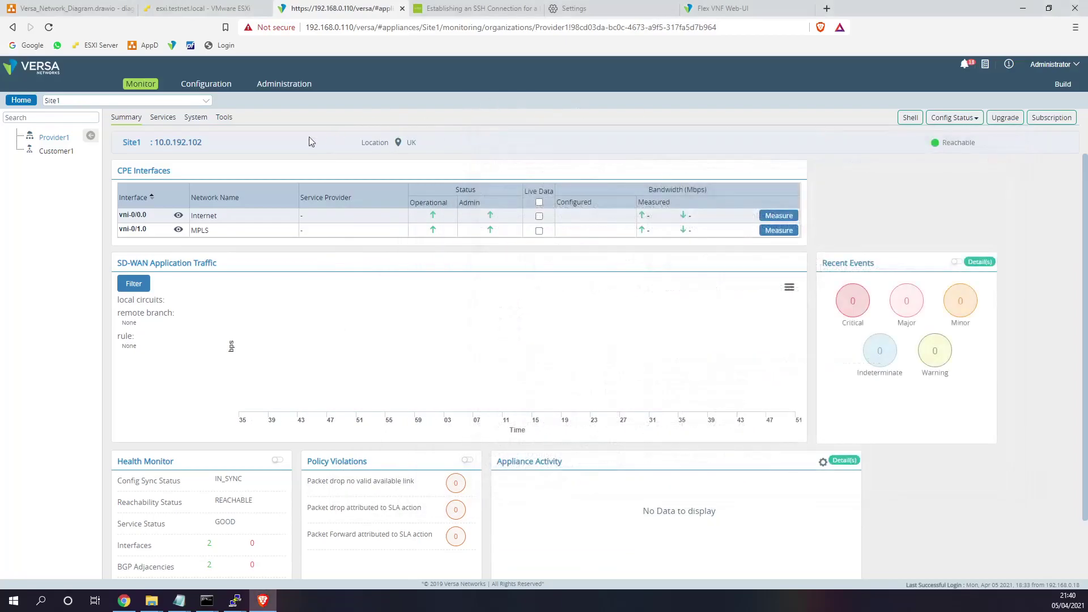
click(109, 105)
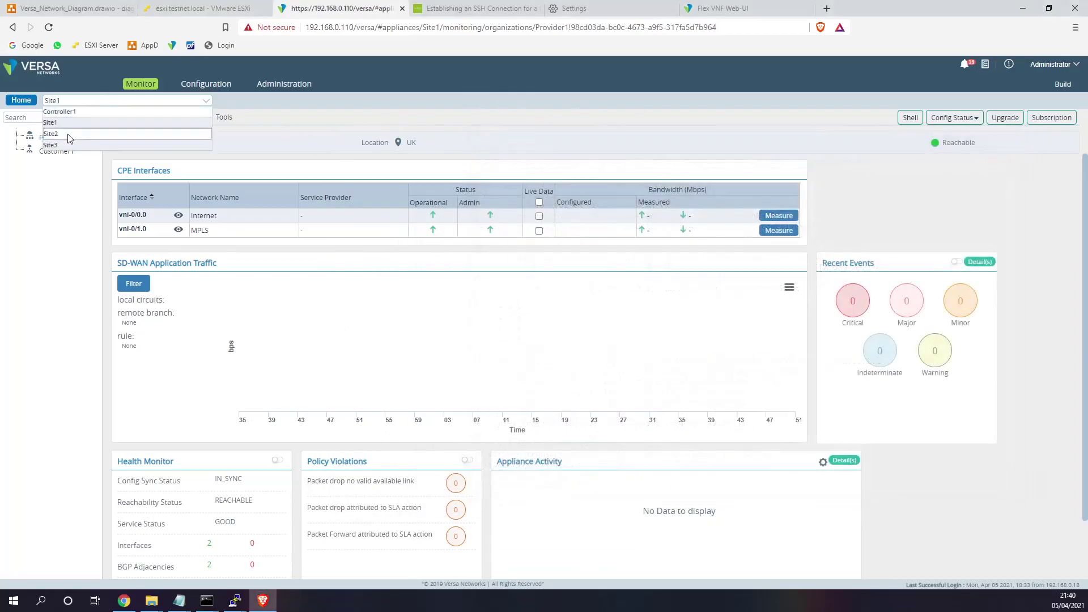
click(200, 136)
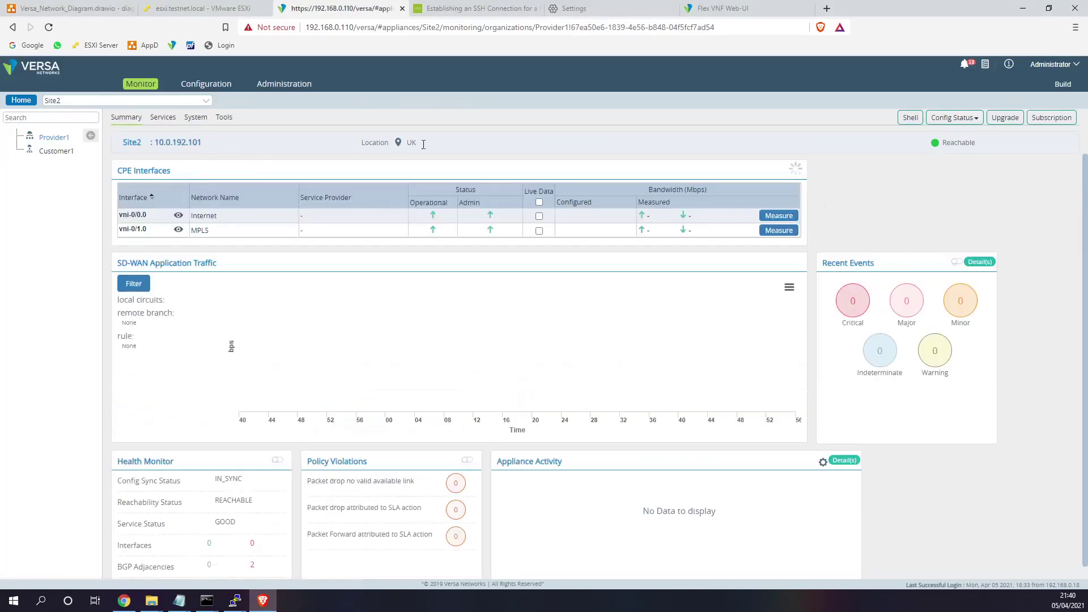
click(910, 118)
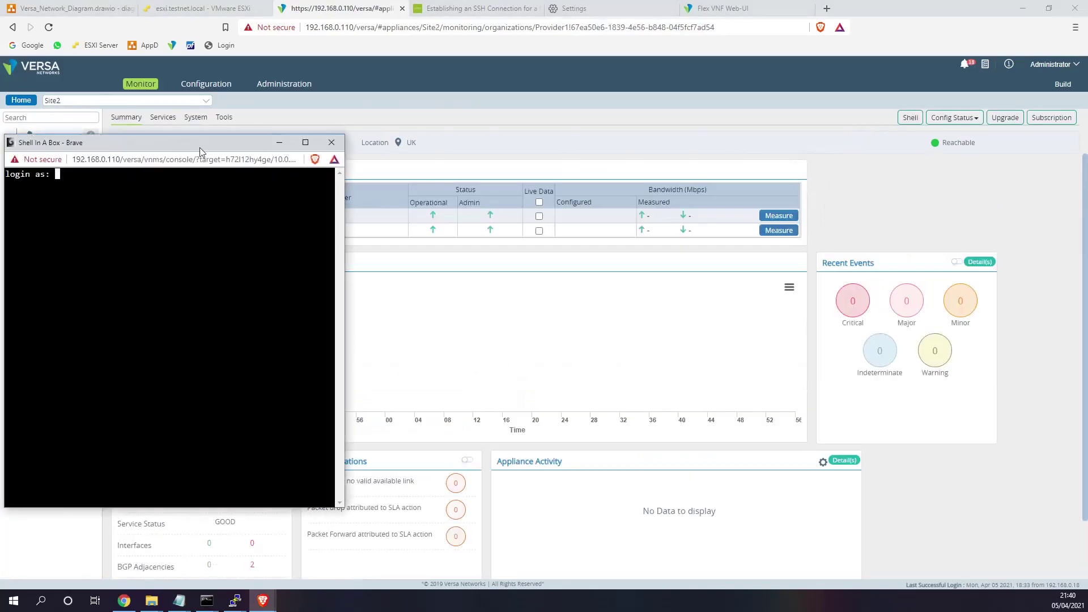
drag(202, 148, 246, 145)
text(admin)
key(Return)
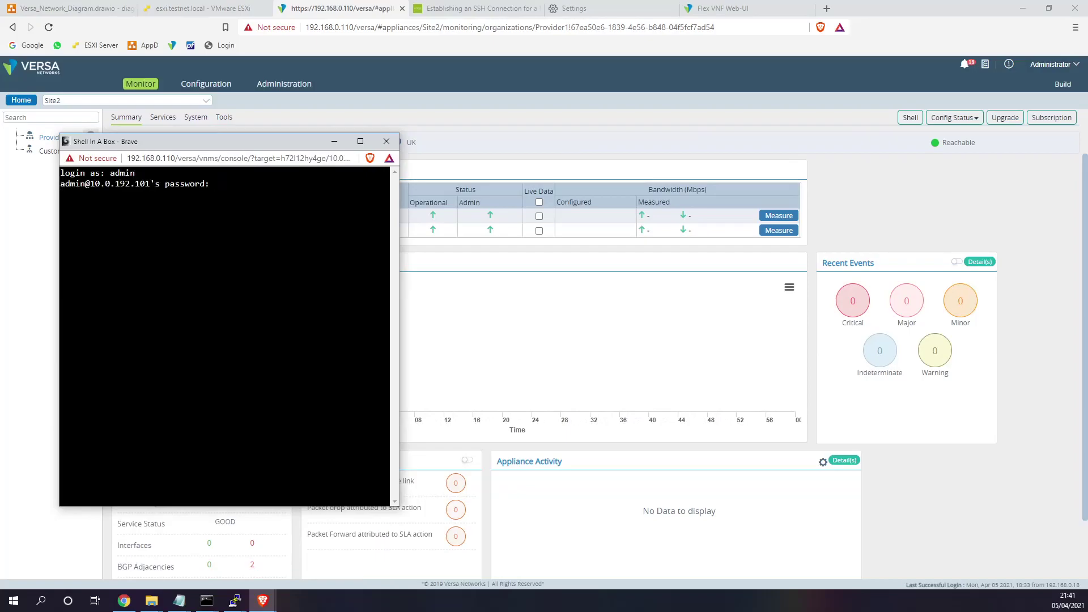
key(Return)
text(cli)
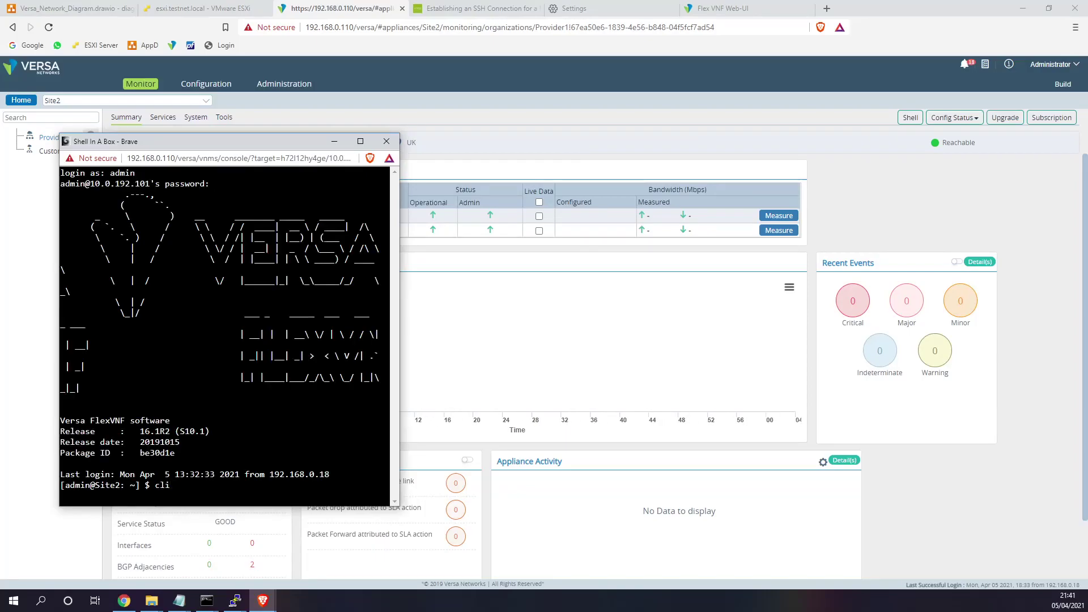
key(Return)
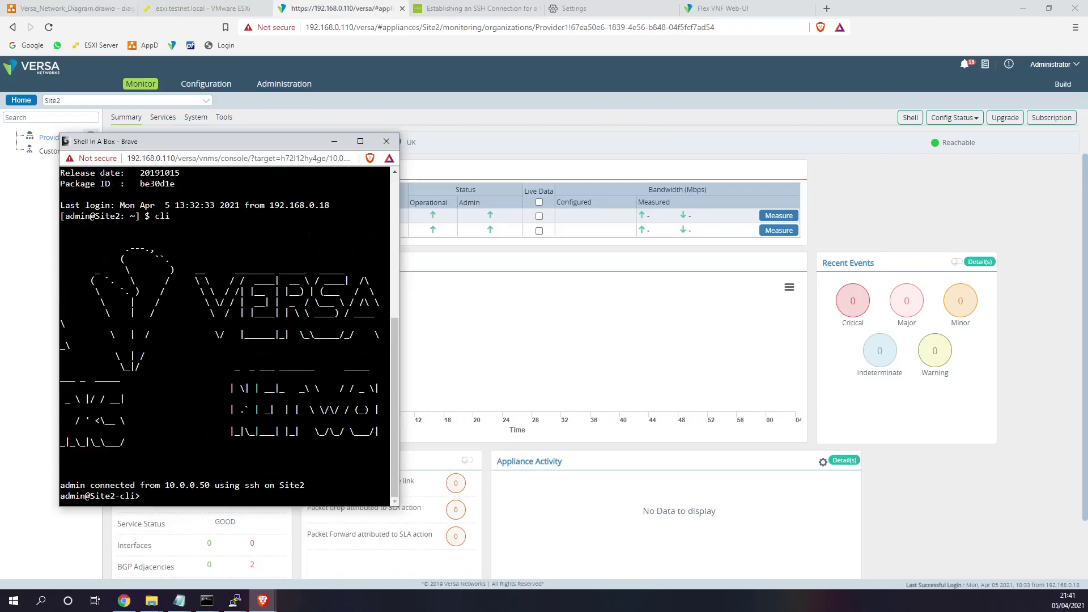
- Ping 172.16.1.1 in Customer1-LAN-VR from source 172.16.2.1, then stop it
text(ping 172.16)
text(.1.1 ?)
text(so)
key(Tab)
text(?)
text(Customer1-LAN)
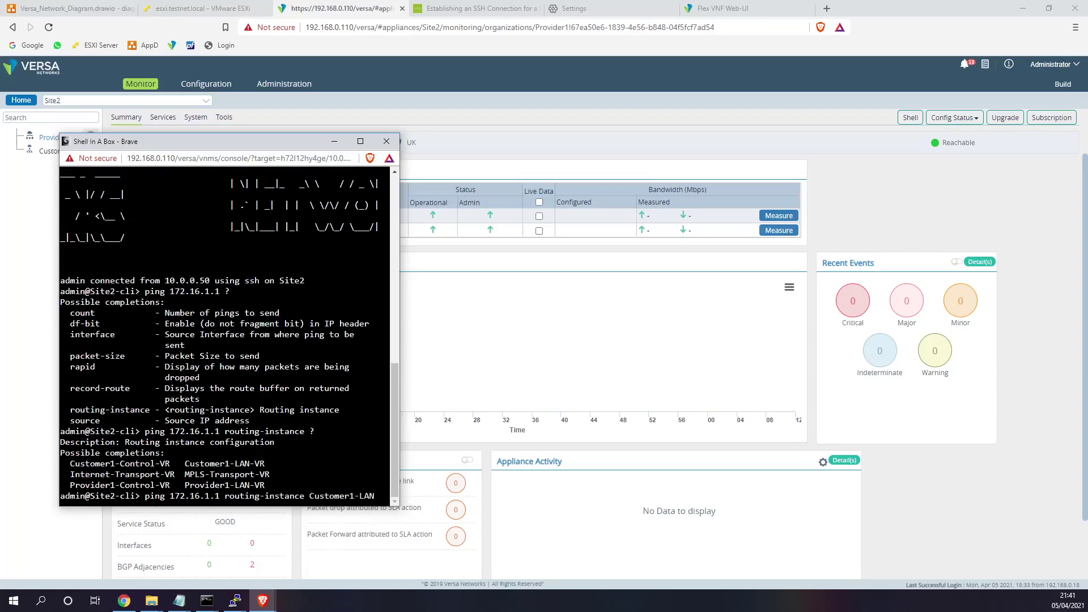
key(Tab)
text(?)
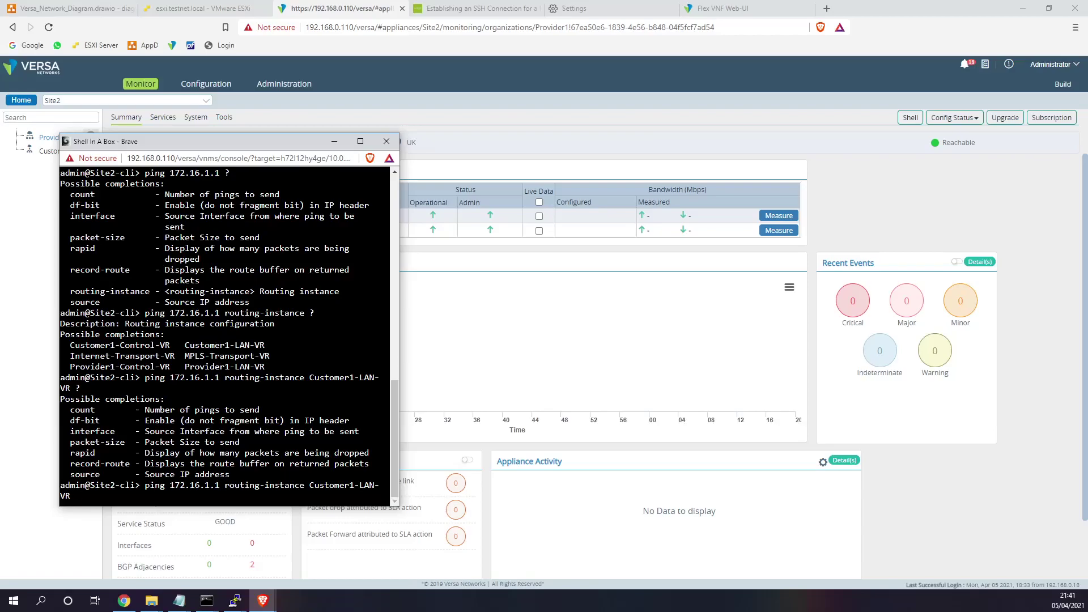
text(urce)
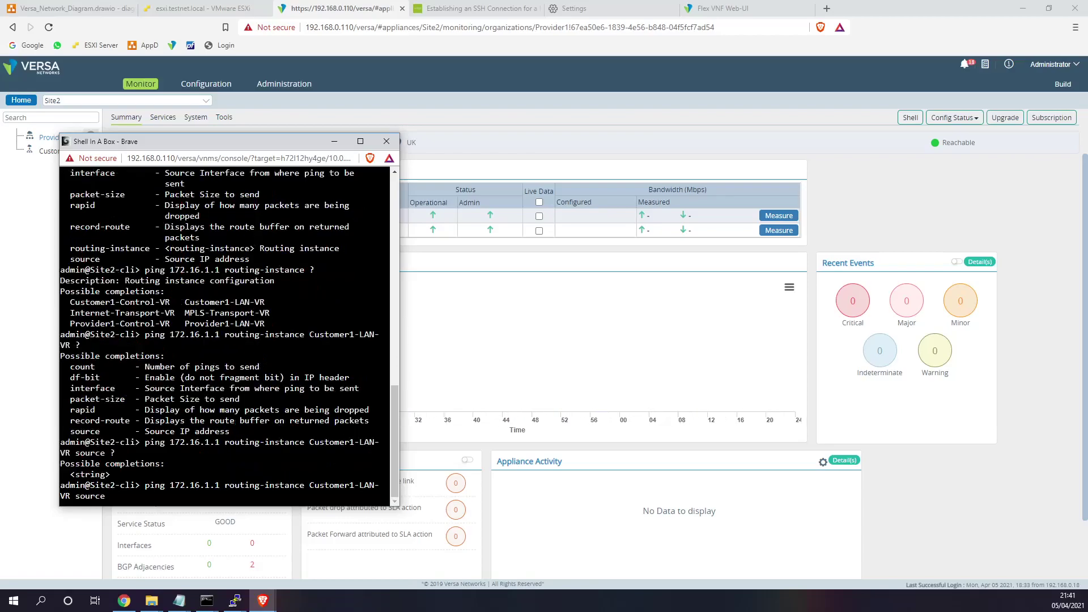
text( ?172.16.2.1)
key(Return)
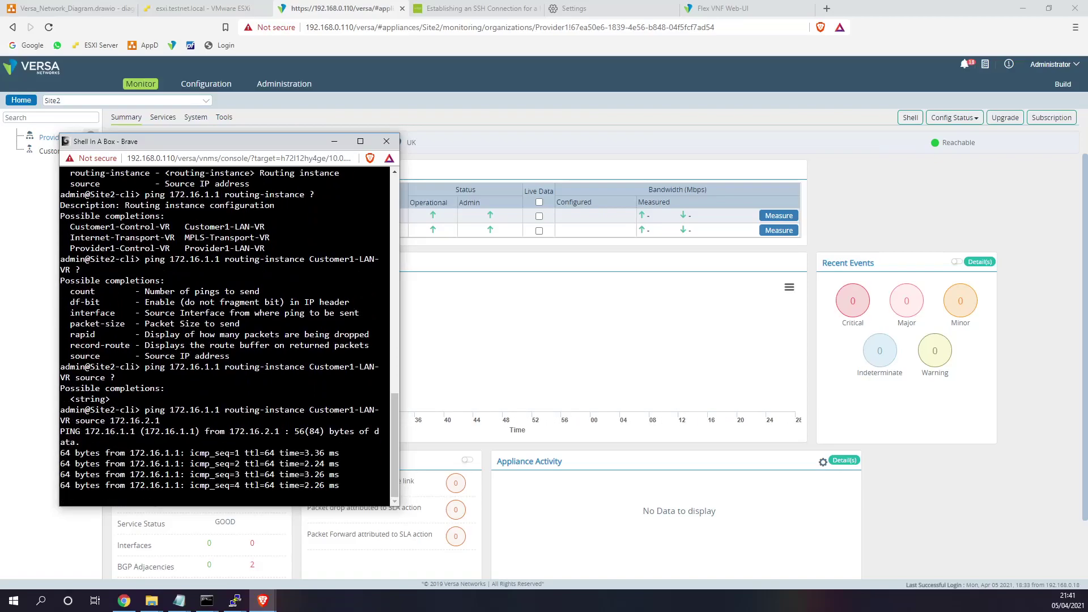
key(ctrl+c)
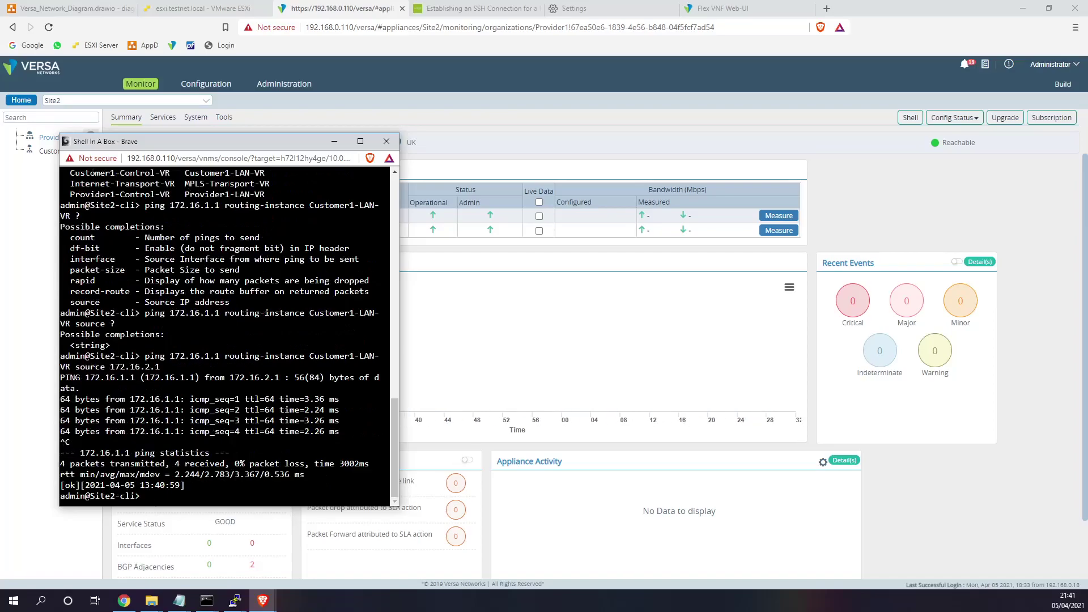
- Select Site1-LL1 and Site2-LL1 in ESXi and power both on
click(198, 8)
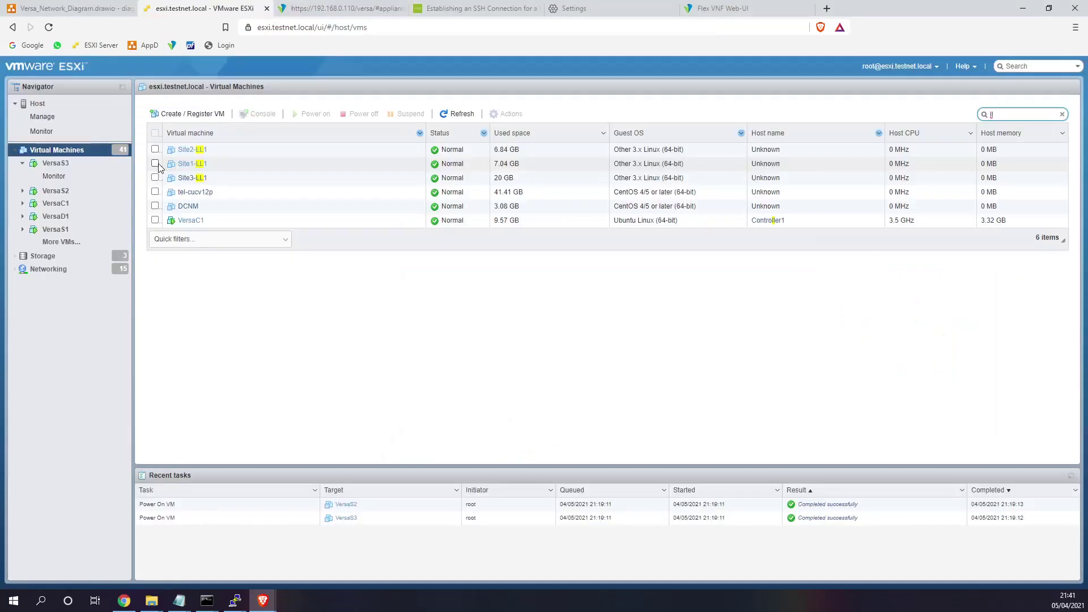
click(155, 163)
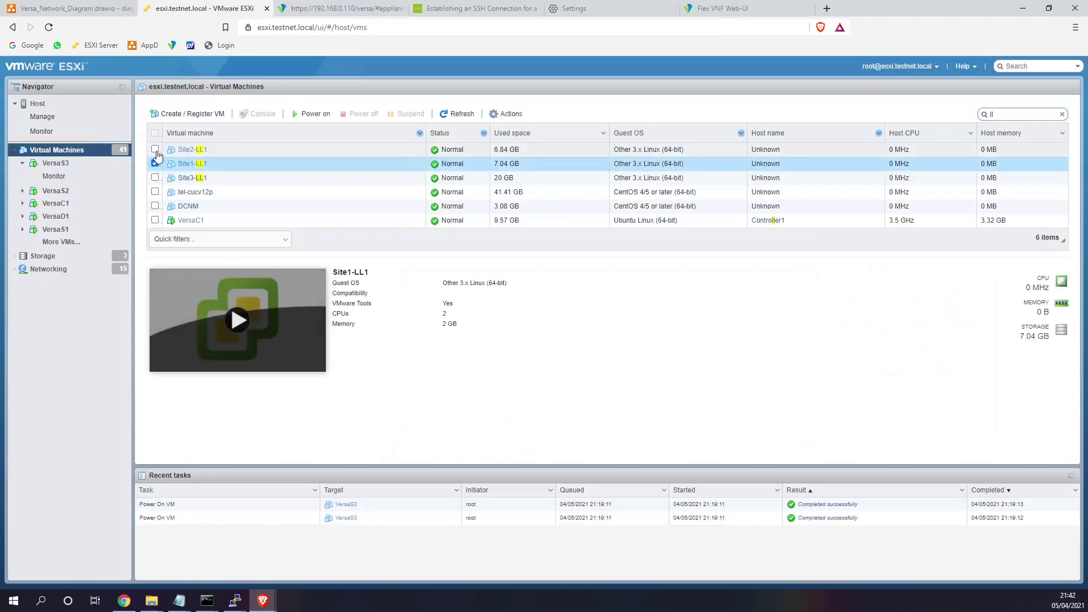
click(155, 149)
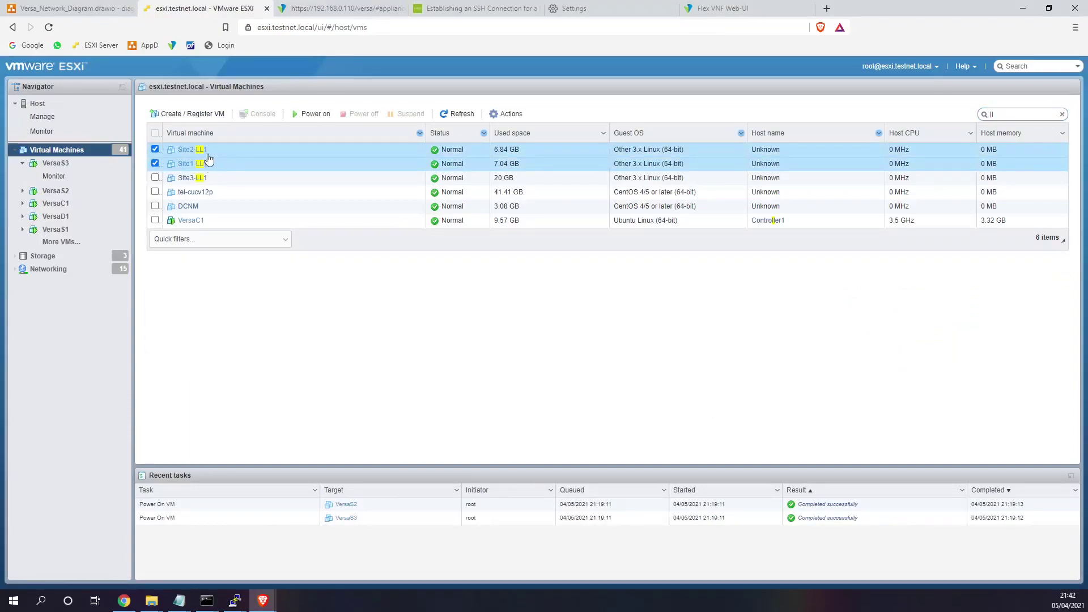
click(301, 113)
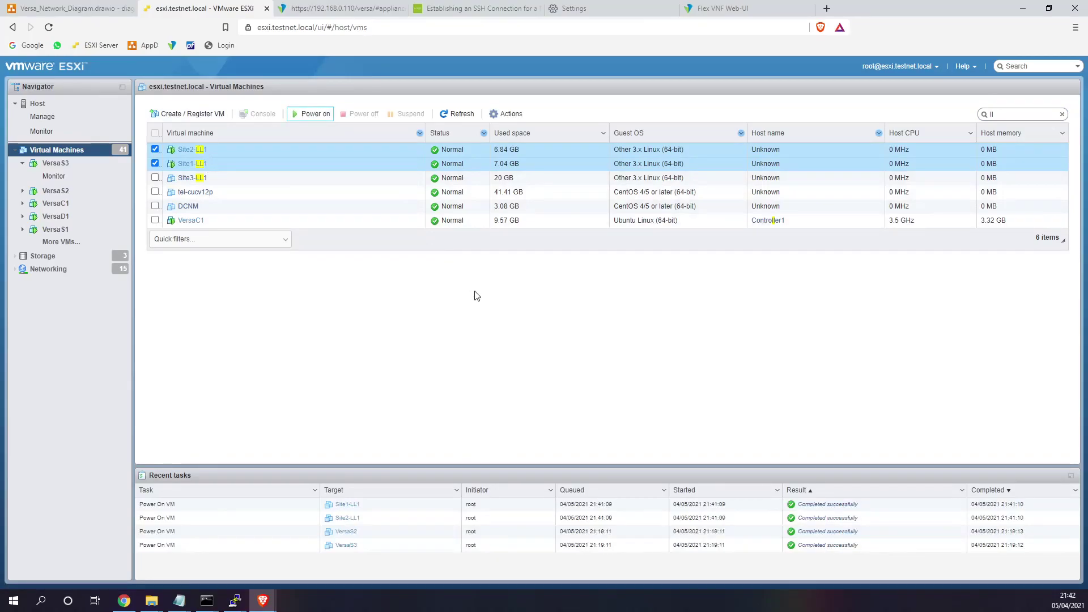
- Review both VMs' details, open and close Site1-LL1's console, and return to the VM list
click(502, 151)
click(507, 165)
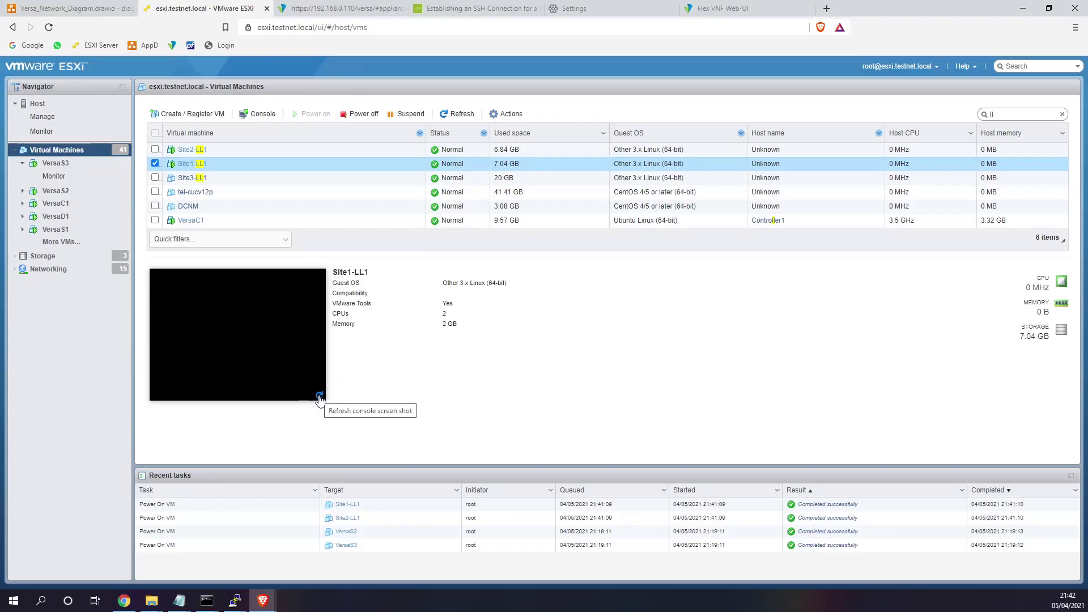
click(200, 170)
click(278, 195)
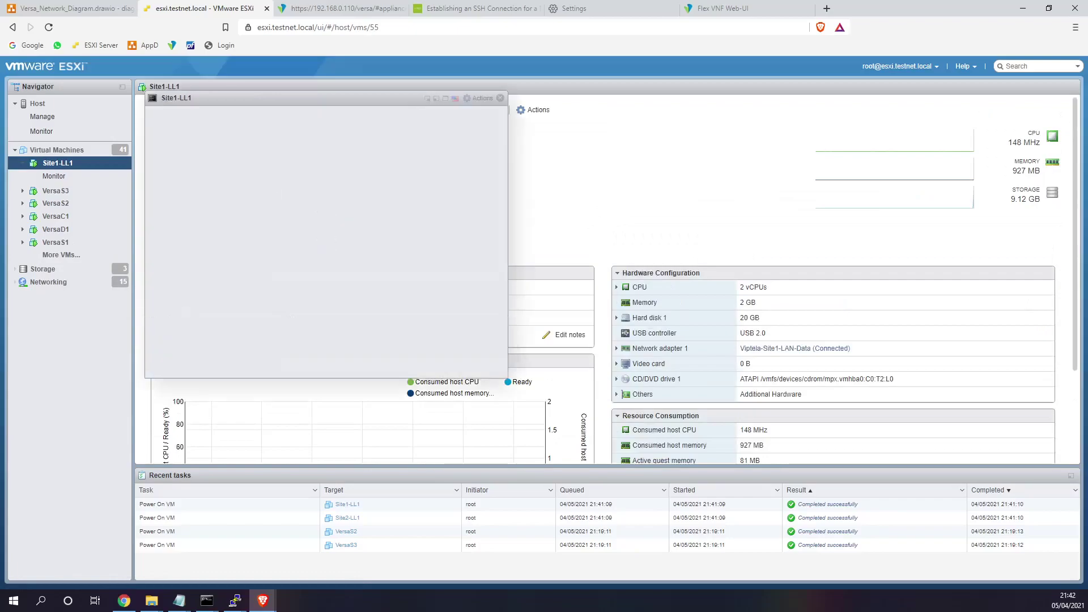
click(500, 98)
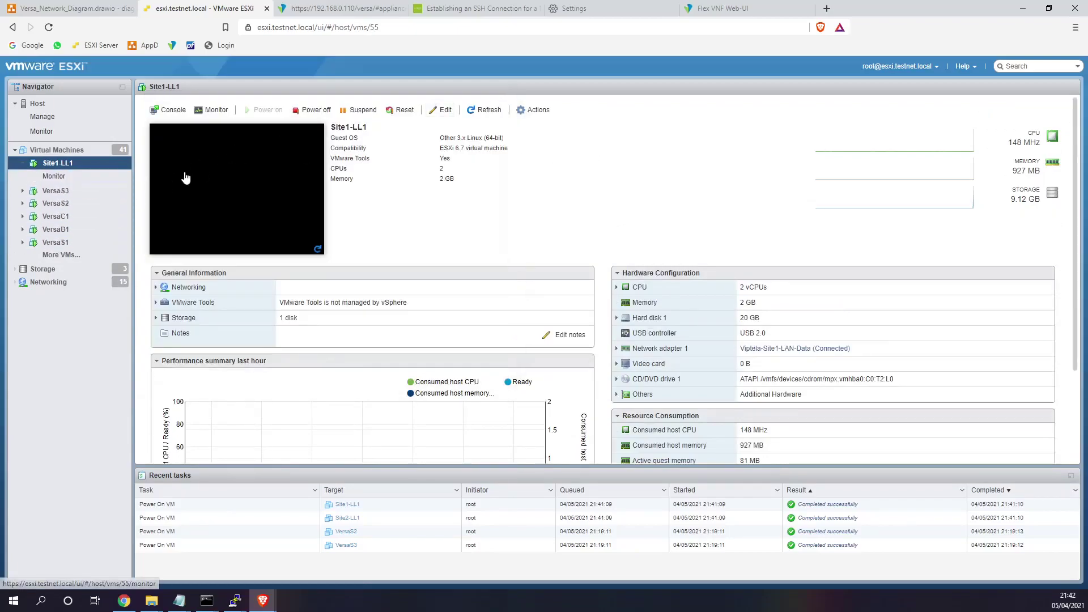
click(62, 255)
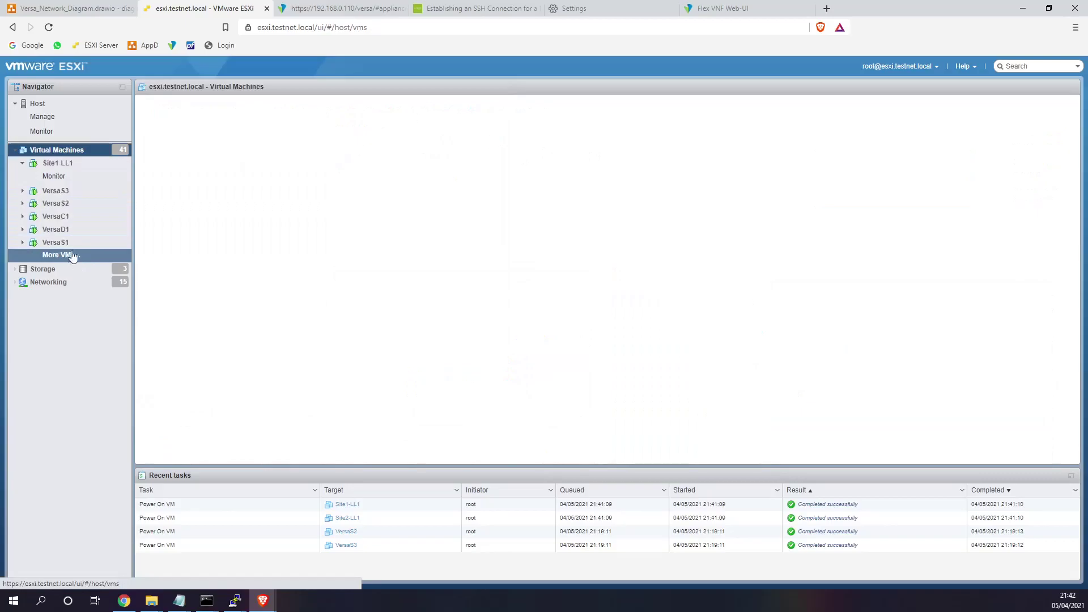
- Inspect Site1-LL1's network connection and Site2-LL1's console, then open Versa Director's Workflows device list
click(63, 163)
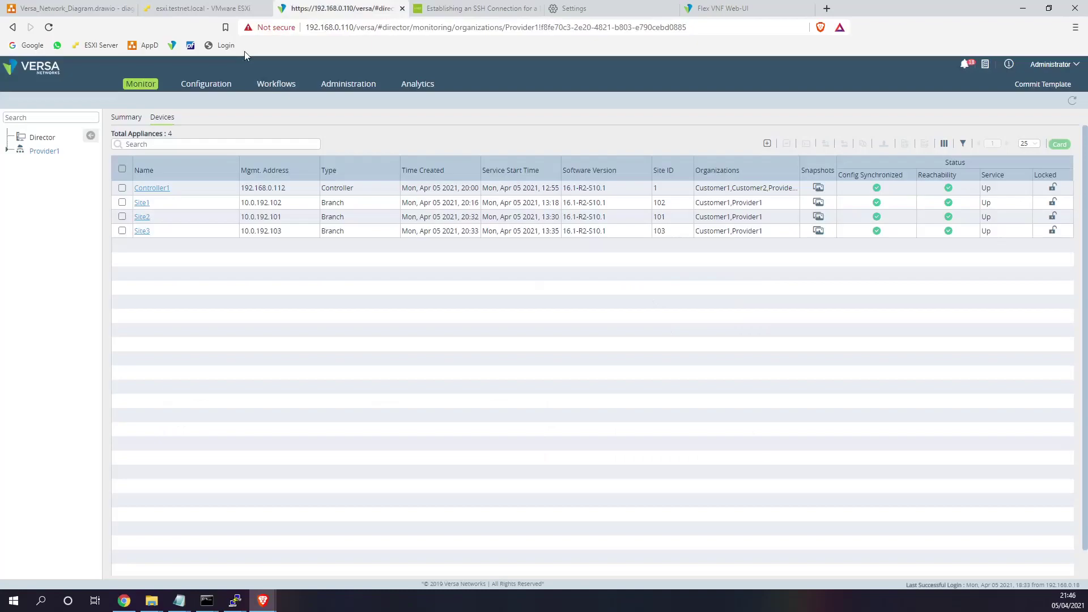
click(196, 10)
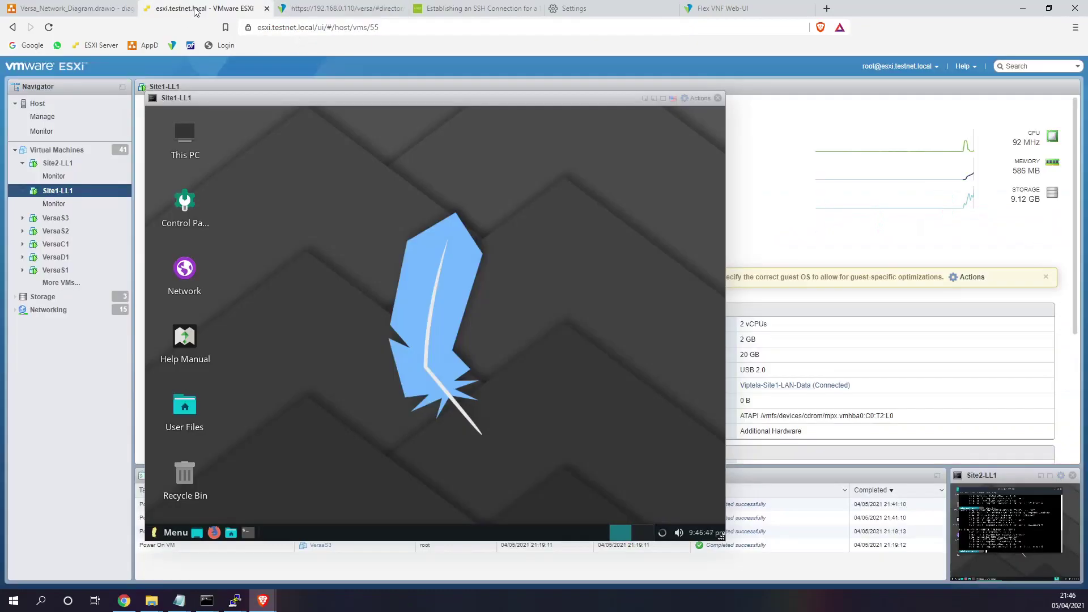
click(663, 533)
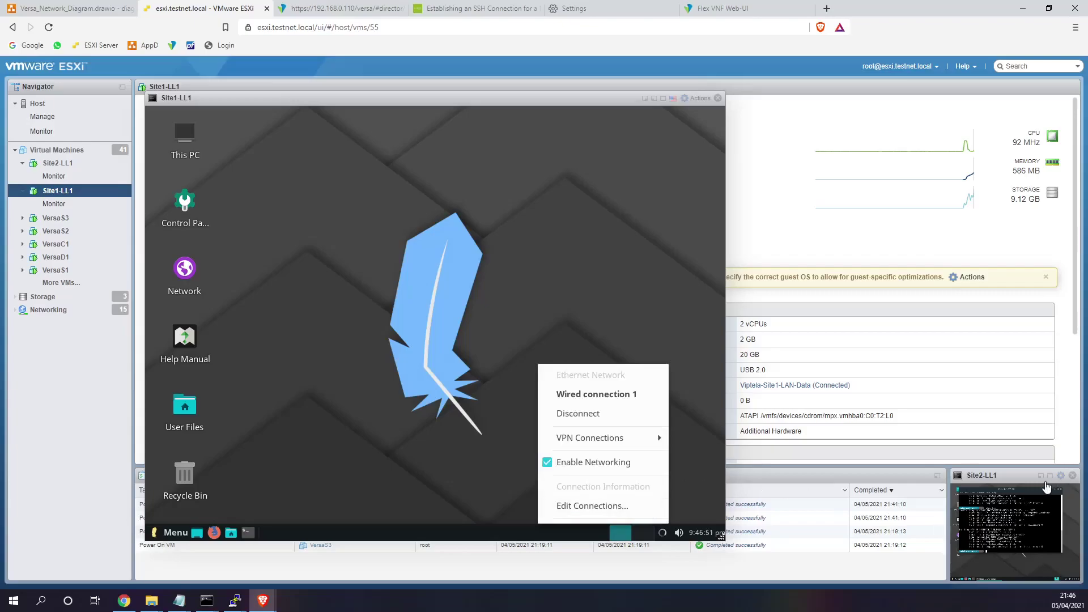
click(662, 535)
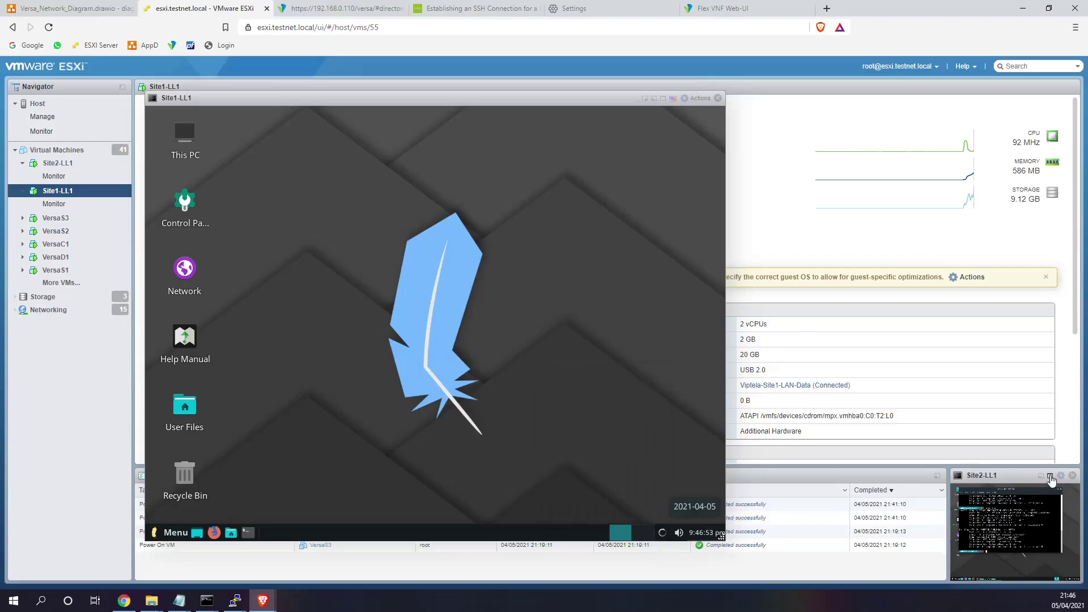
click(1051, 478)
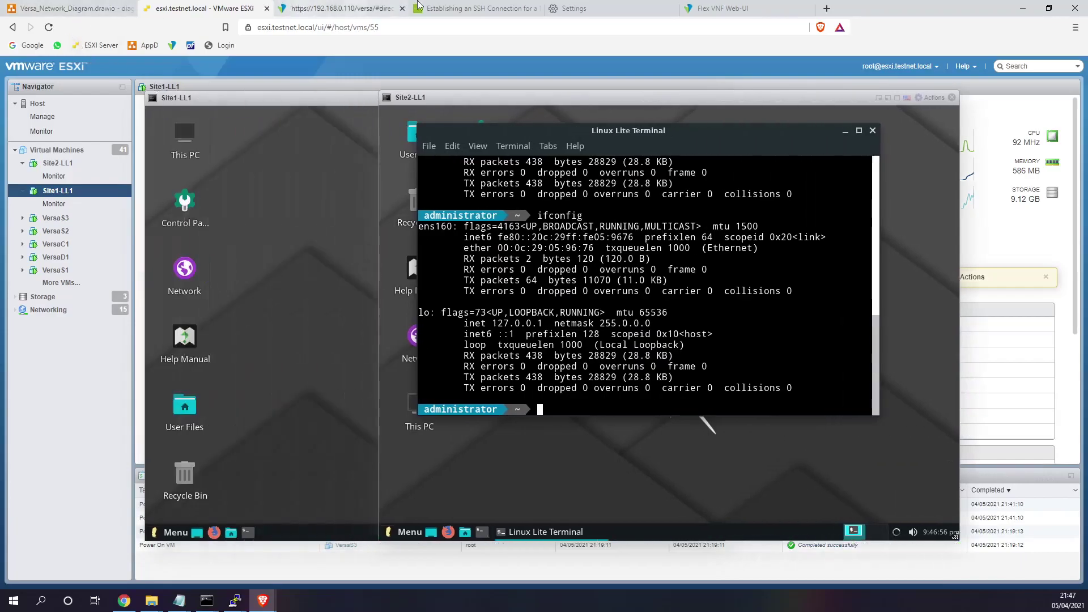
click(376, 9)
click(276, 84)
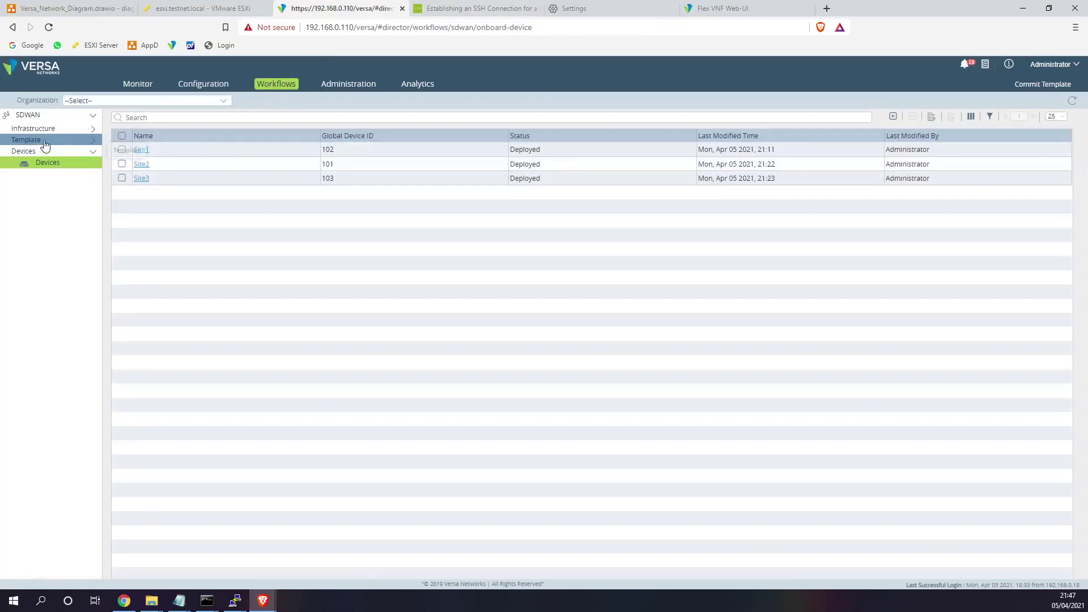
- Open the Customer1_WWW_MPLS_Data template's services settings and set the DHCP LAN interface to Data
click(41, 141)
click(50, 152)
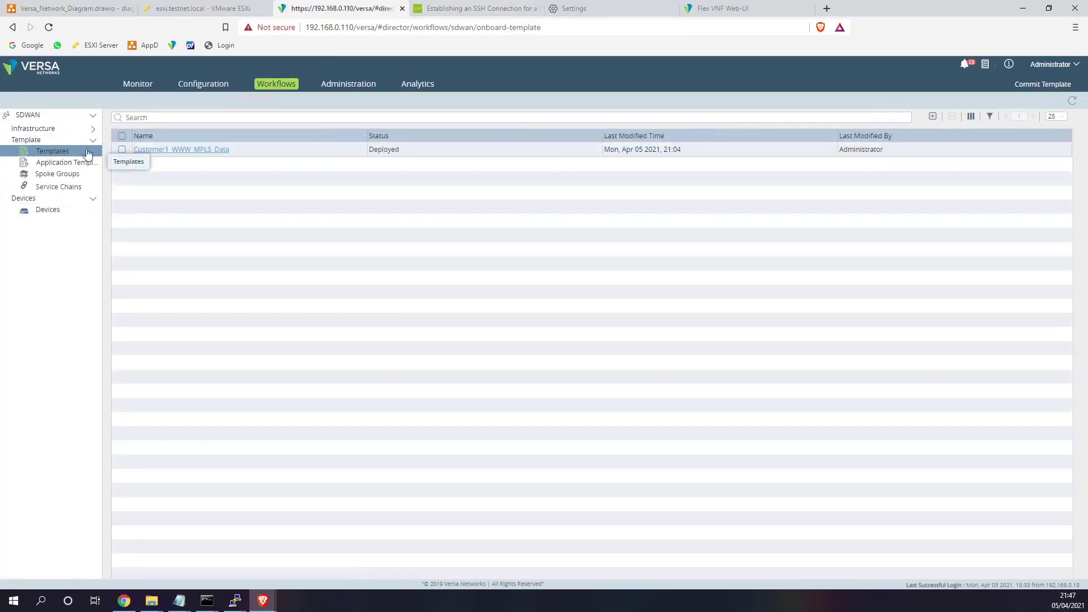
click(176, 150)
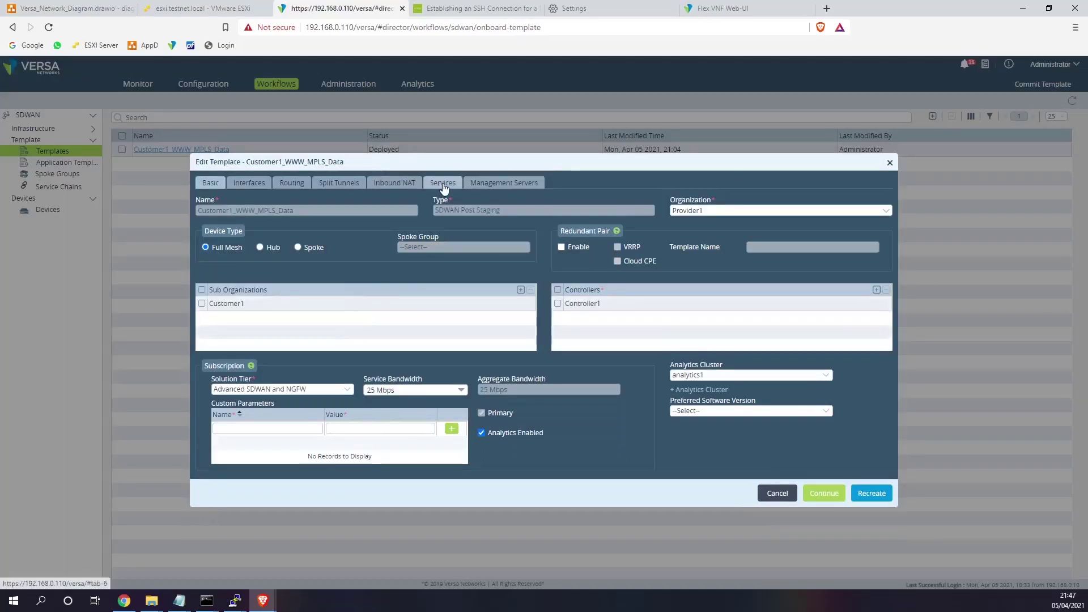
click(442, 183)
click(327, 227)
click(266, 257)
- Start a new Customer1 DHCP options profile, then close the form unsaved
click(416, 229)
click(392, 247)
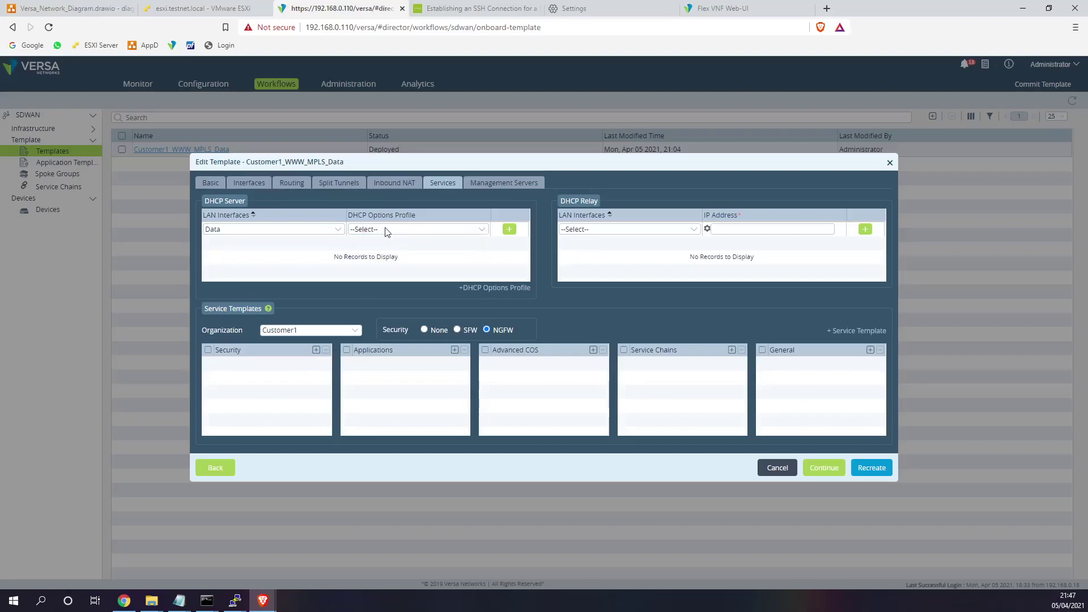
click(500, 287)
click(494, 211)
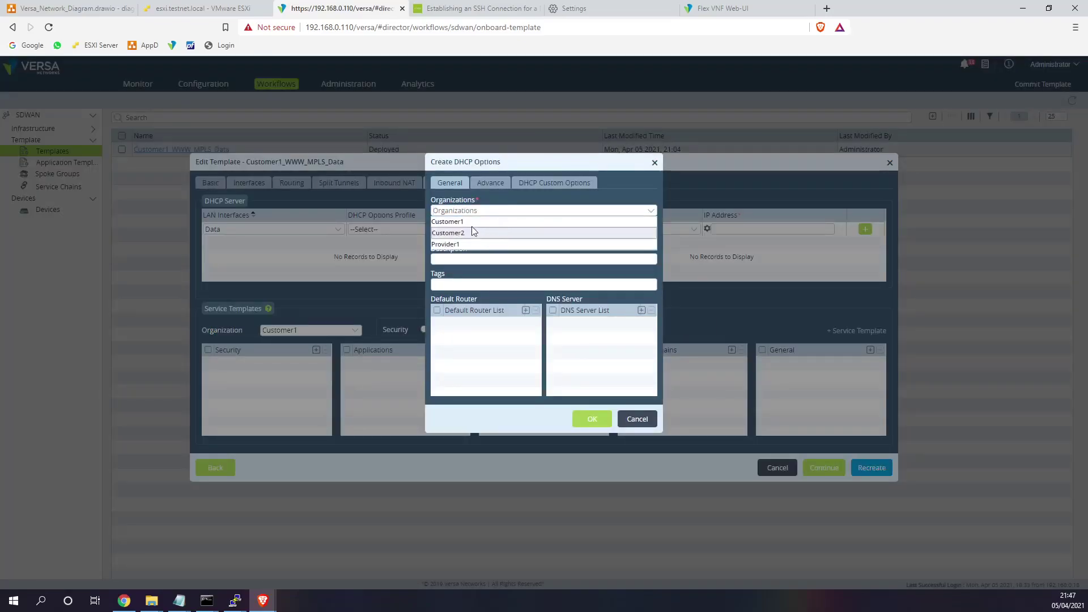
click(471, 224)
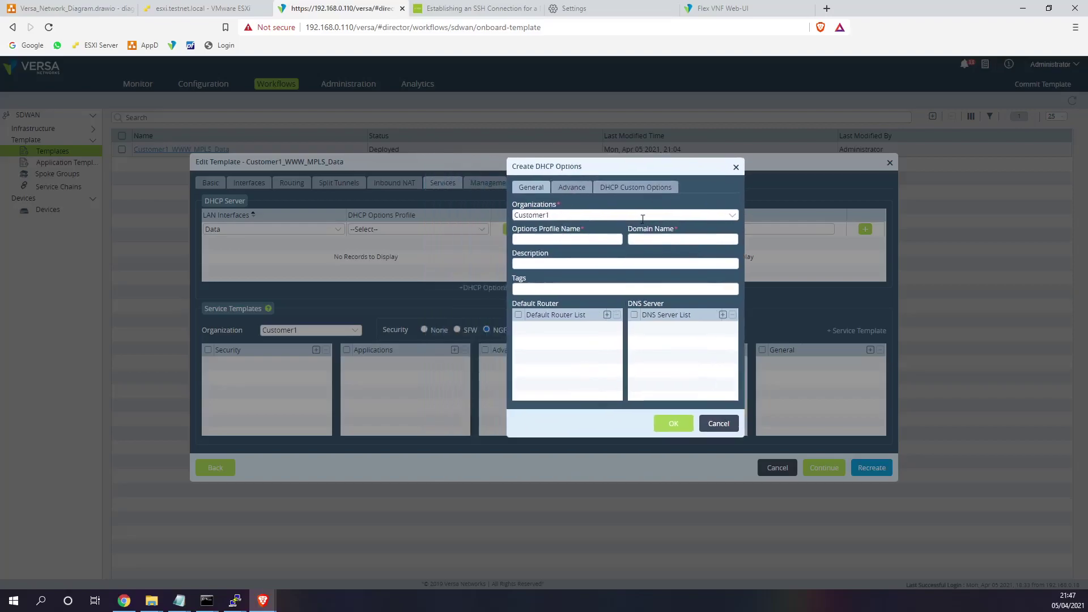
click(735, 169)
- Recheck the Data interface and empty profile choices, then start a new DHCP options profile again
click(391, 232)
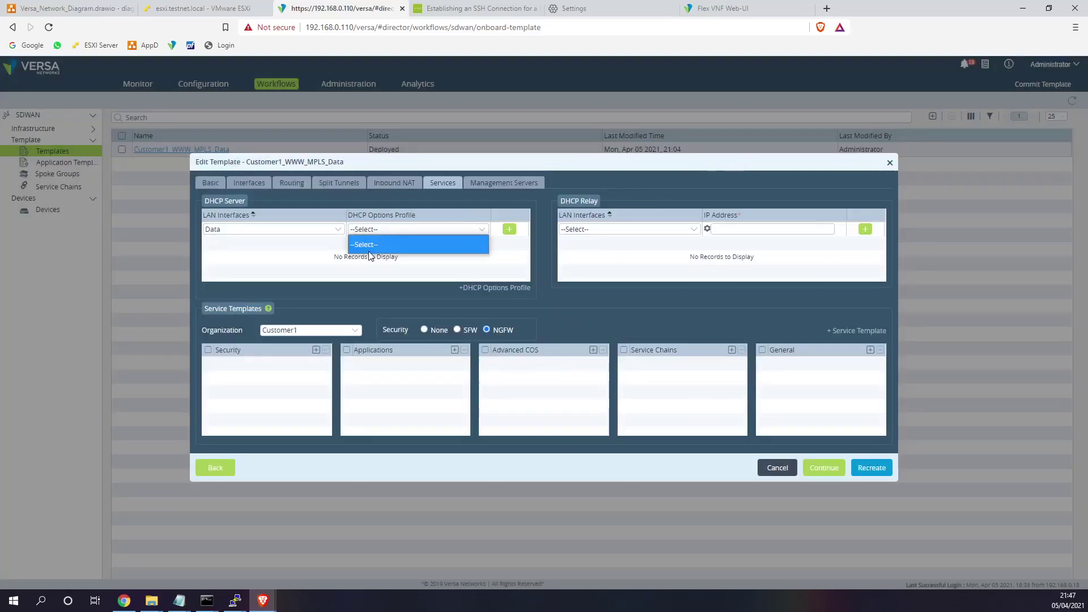
click(324, 230)
click(282, 263)
click(392, 236)
click(391, 233)
click(393, 232)
click(392, 231)
click(392, 231)
click(393, 231)
click(392, 232)
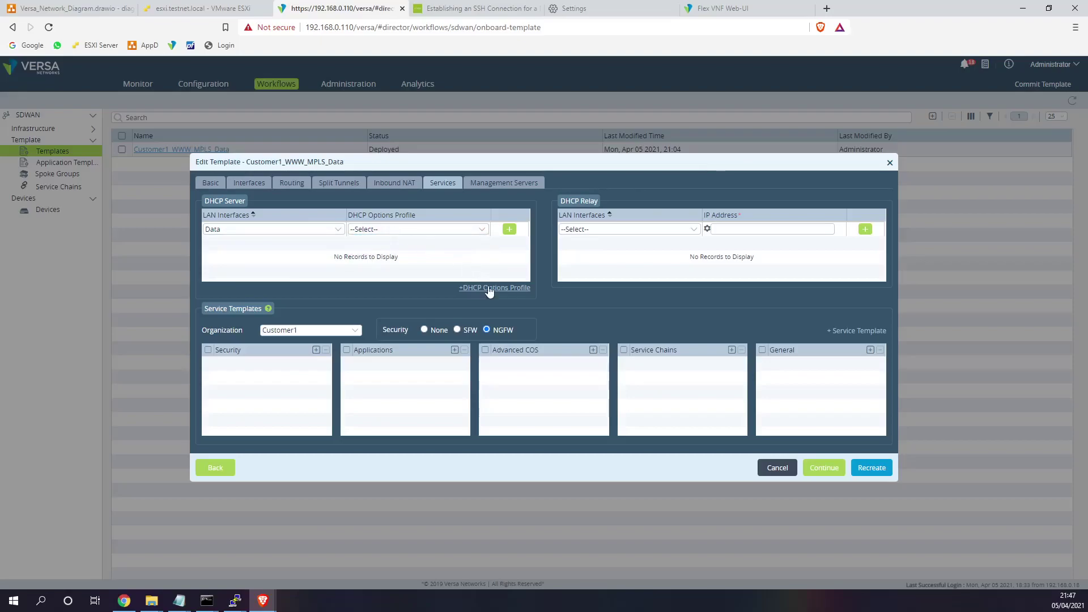
click(488, 287)
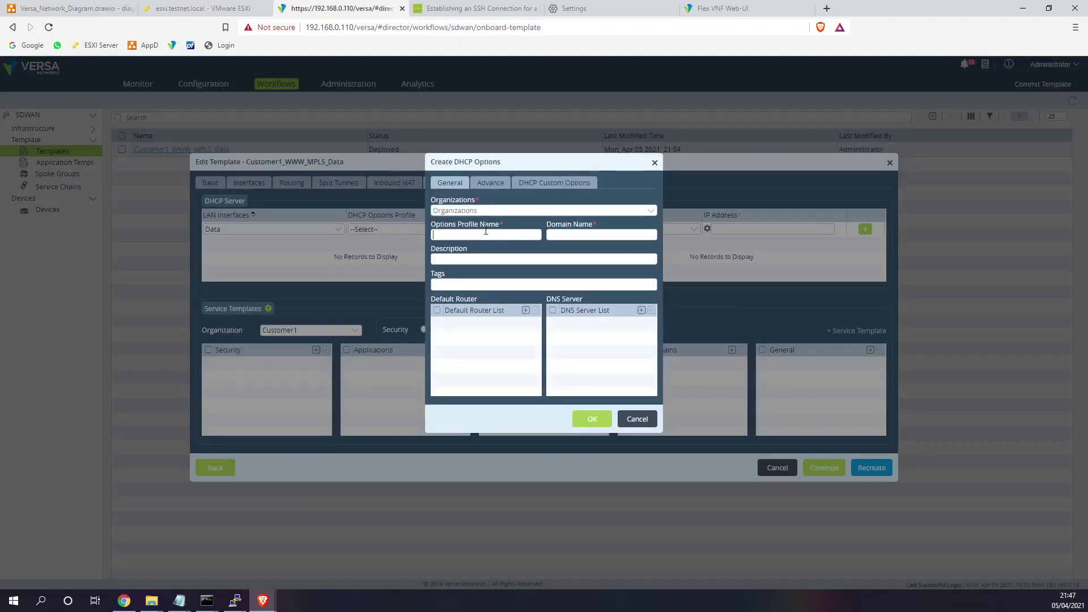
- Create the Customer1 'Data' DHCP options profile with domain testnet.local, default router and DNS 8.8.8.8
click(485, 211)
click(464, 224)
click(464, 237)
text(Data)
click(579, 235)
text(testnet.local)
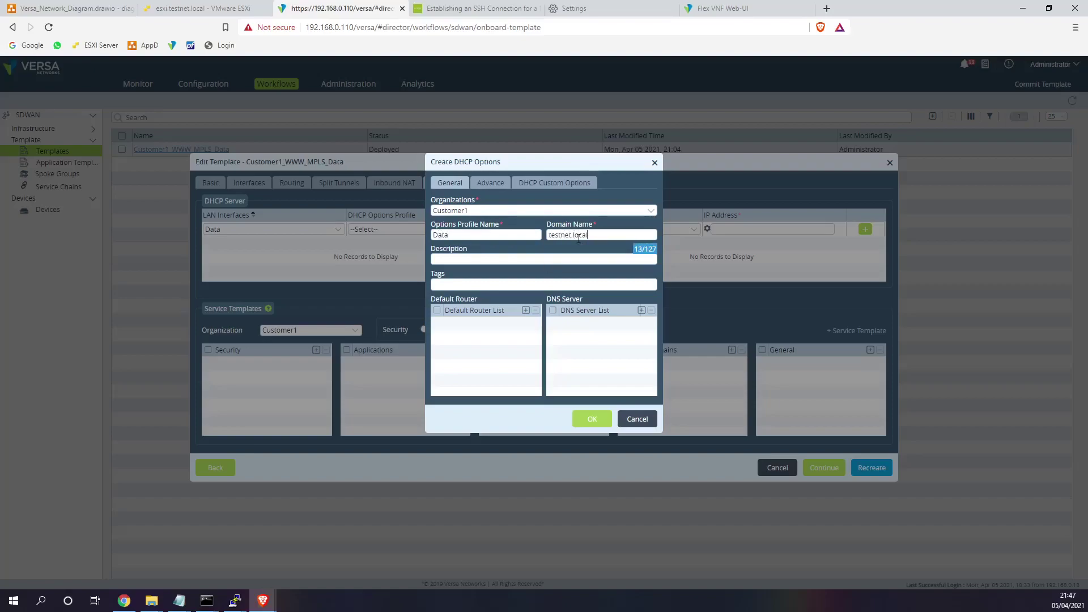
click(525, 311)
click(641, 310)
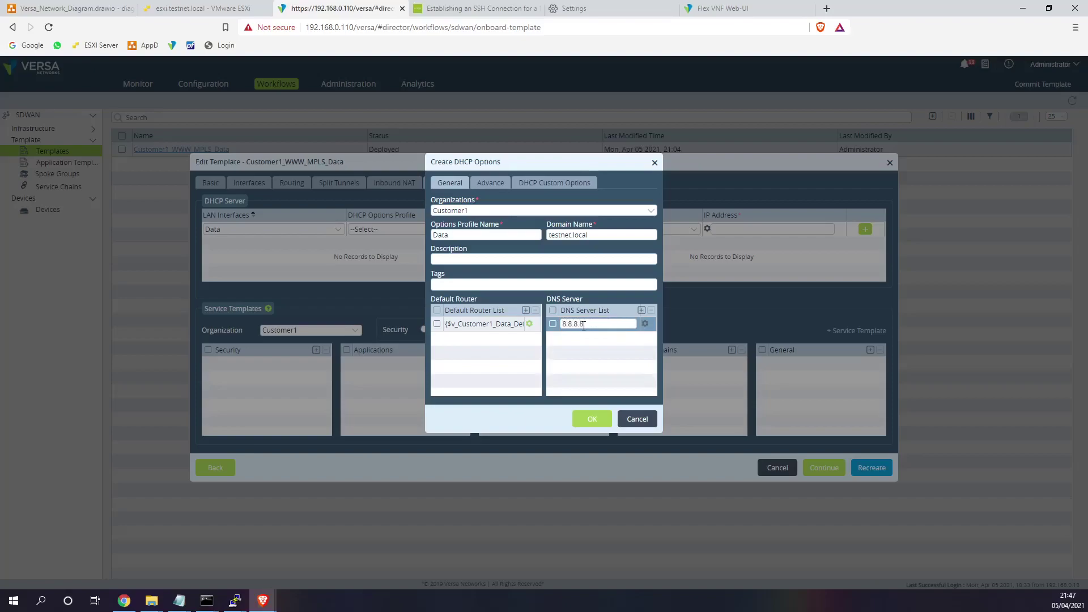
click(592, 419)
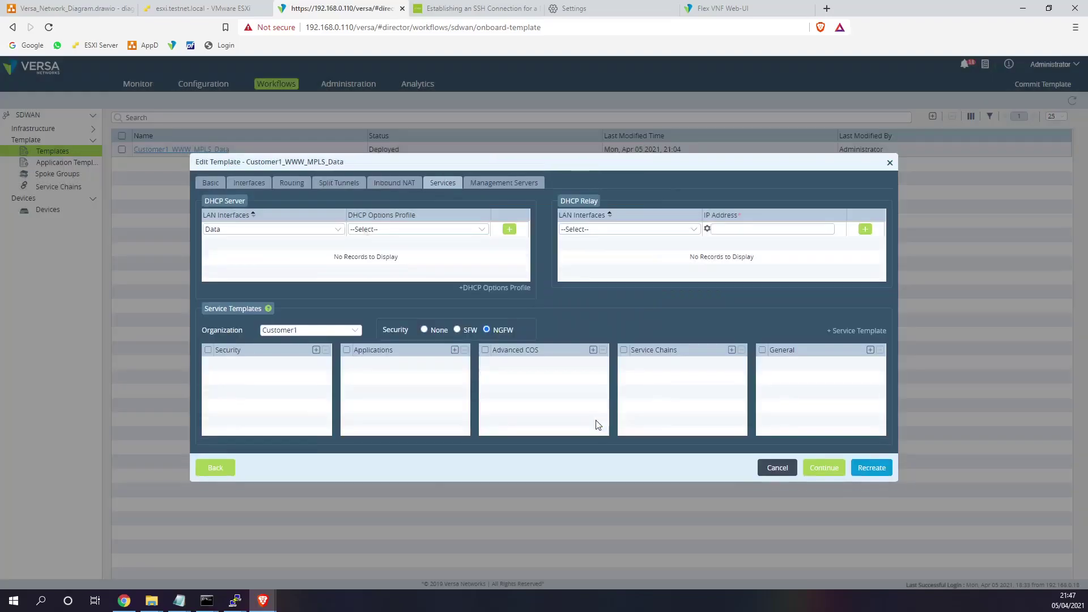
- Add the Data interface with the Data profile to the DHCP server list and recreate the template
click(401, 232)
click(370, 259)
click(872, 473)
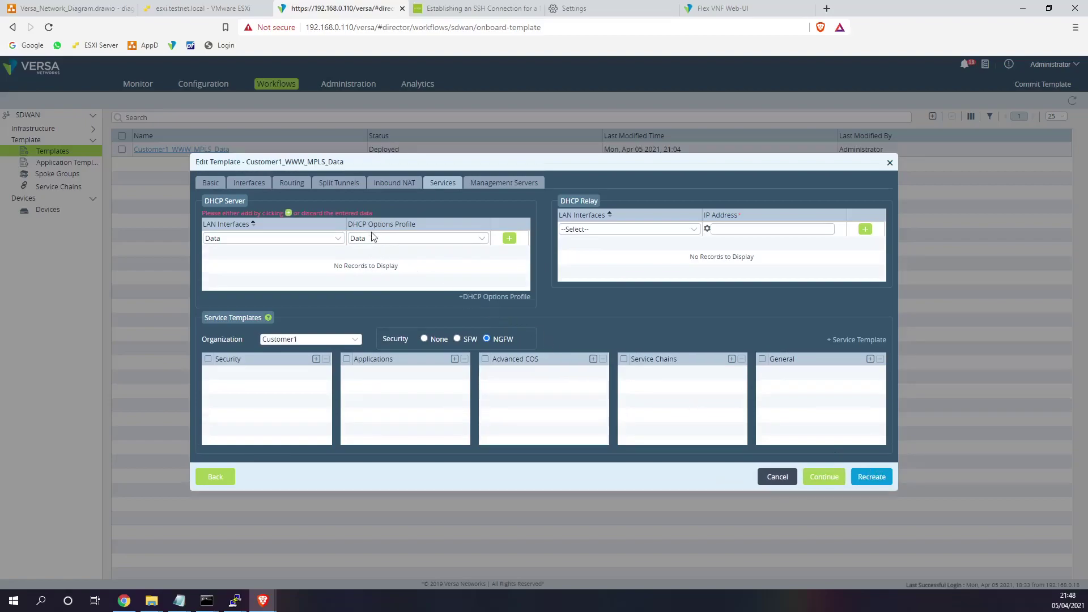
drag(372, 214, 300, 216)
click(509, 239)
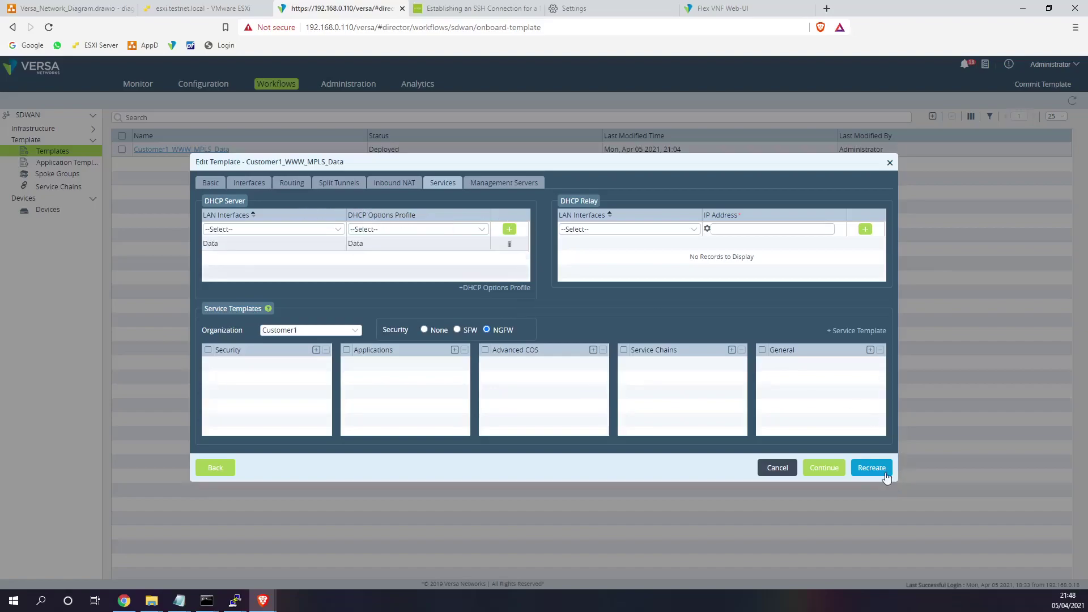
click(872, 471)
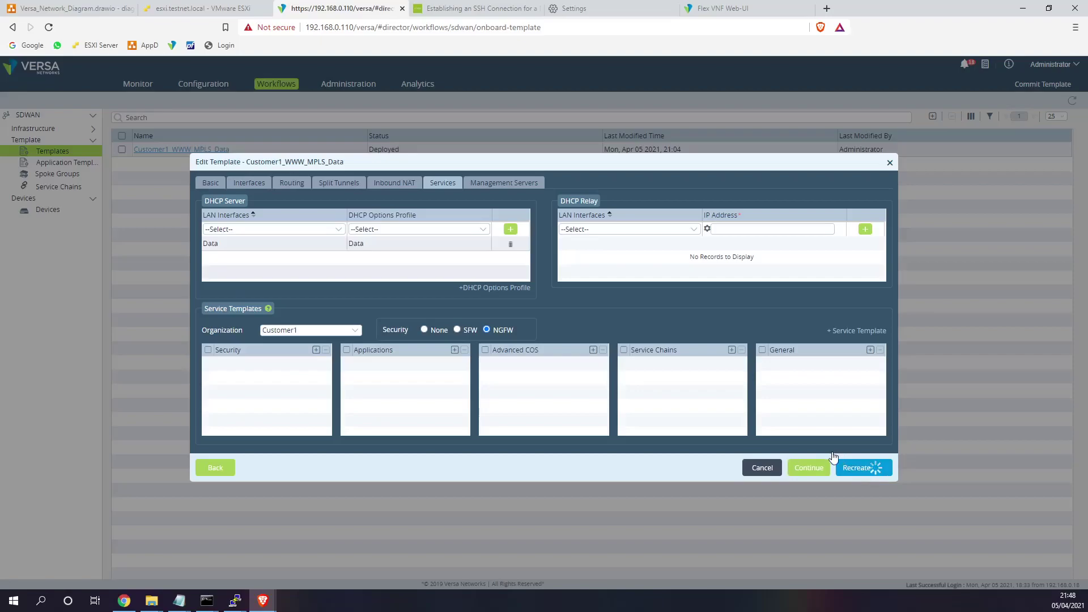
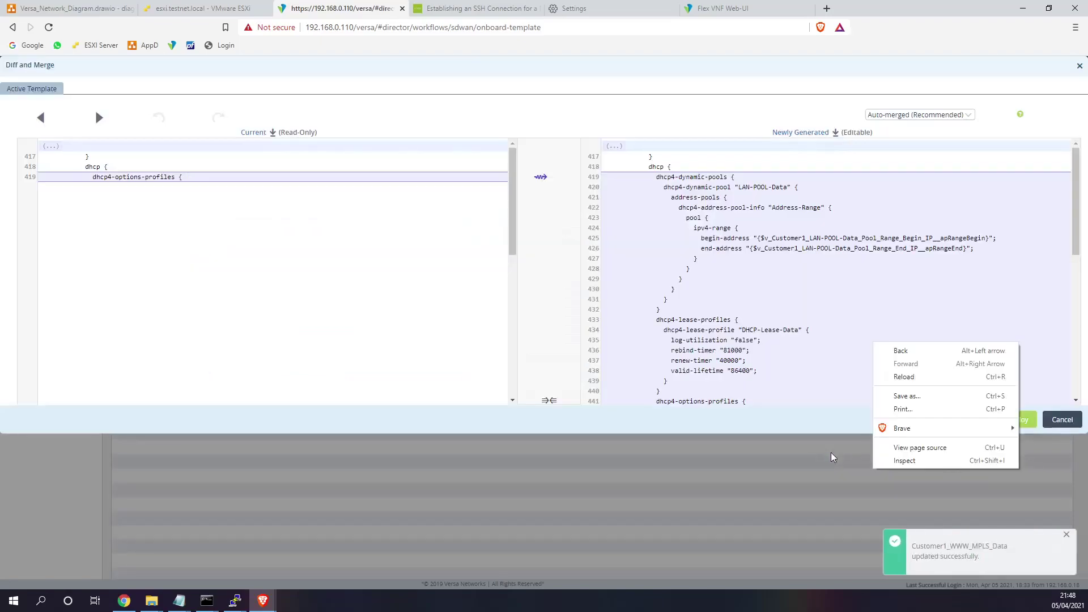
- Review the Diff and Merge panes and deploy the merged Customer1_WWW_MPLS_Data template
click(690, 319)
drag(520, 235, 529, 389)
click(1025, 425)
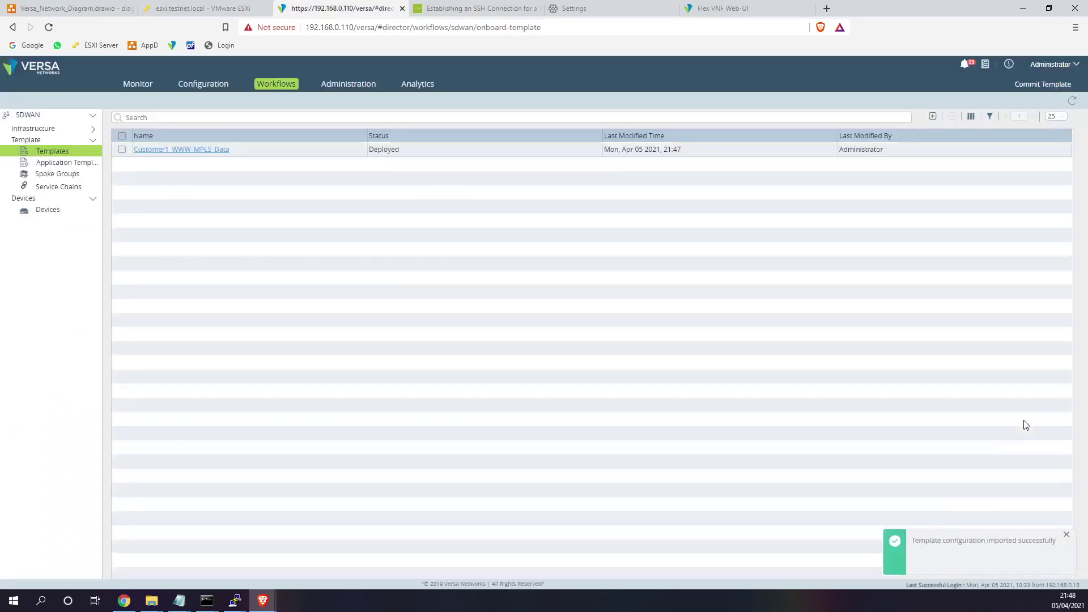
click(216, 89)
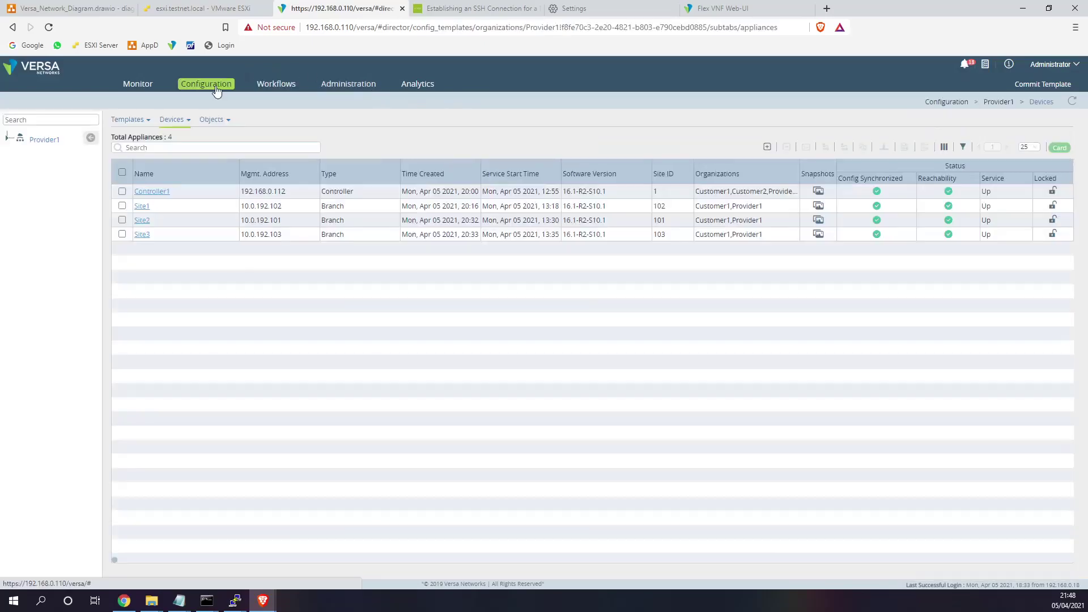
click(141, 139)
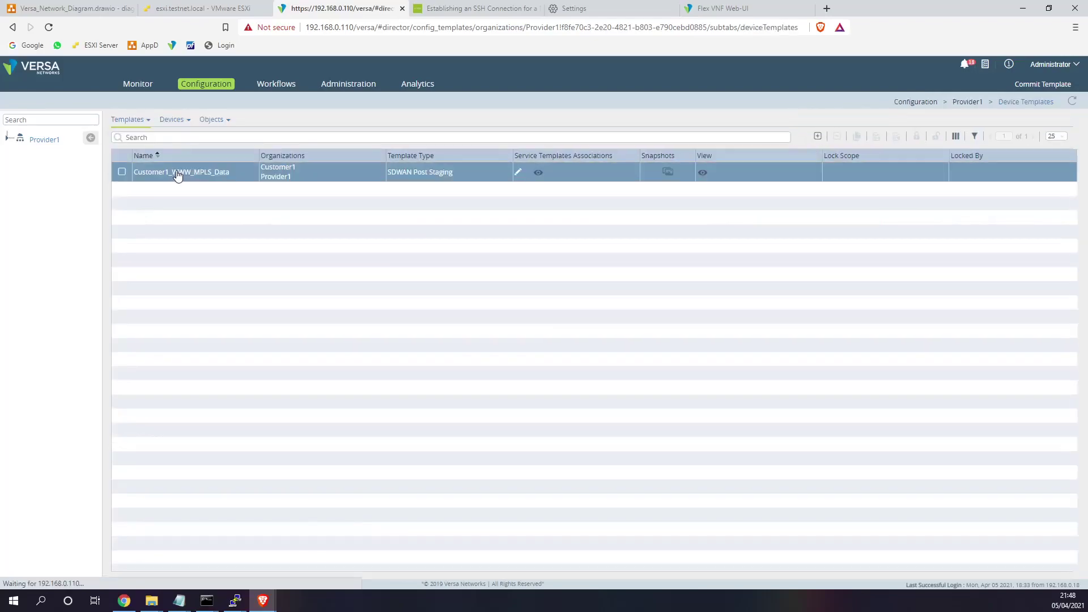
click(177, 174)
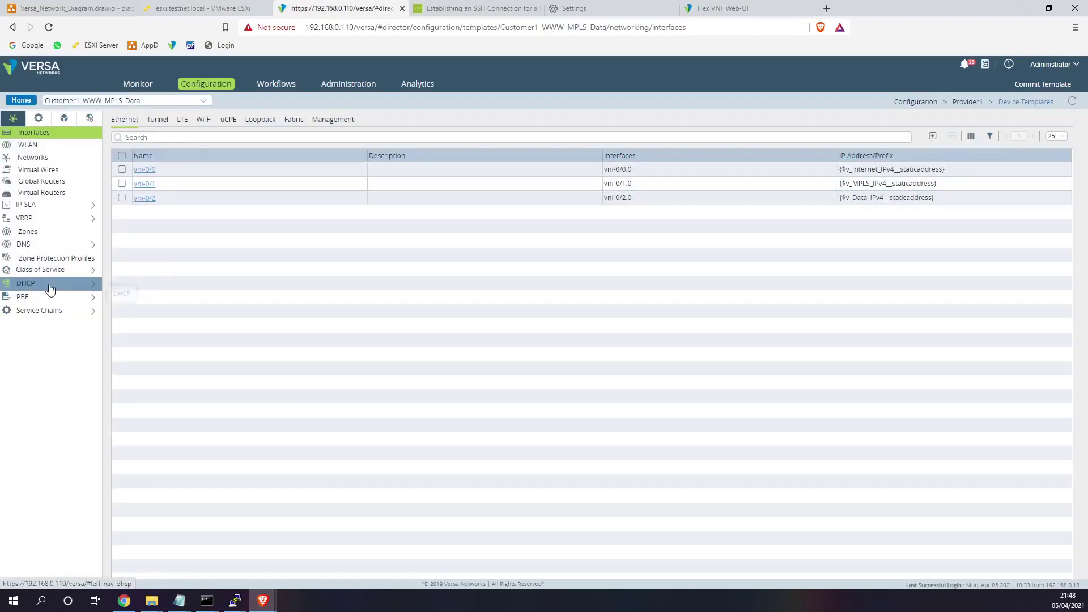
click(45, 283)
click(49, 299)
click(47, 311)
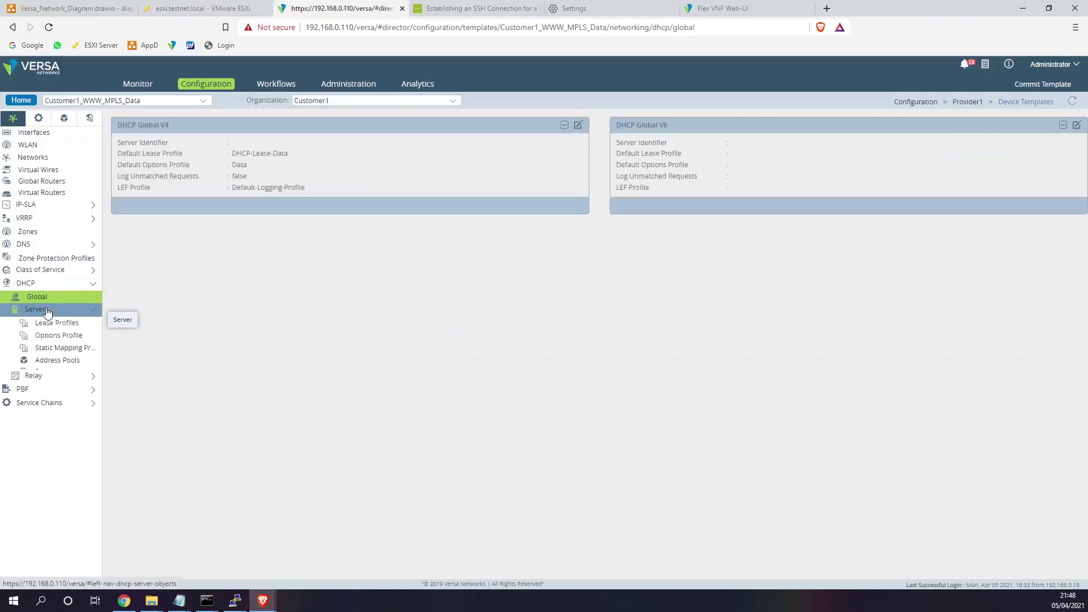
click(55, 324)
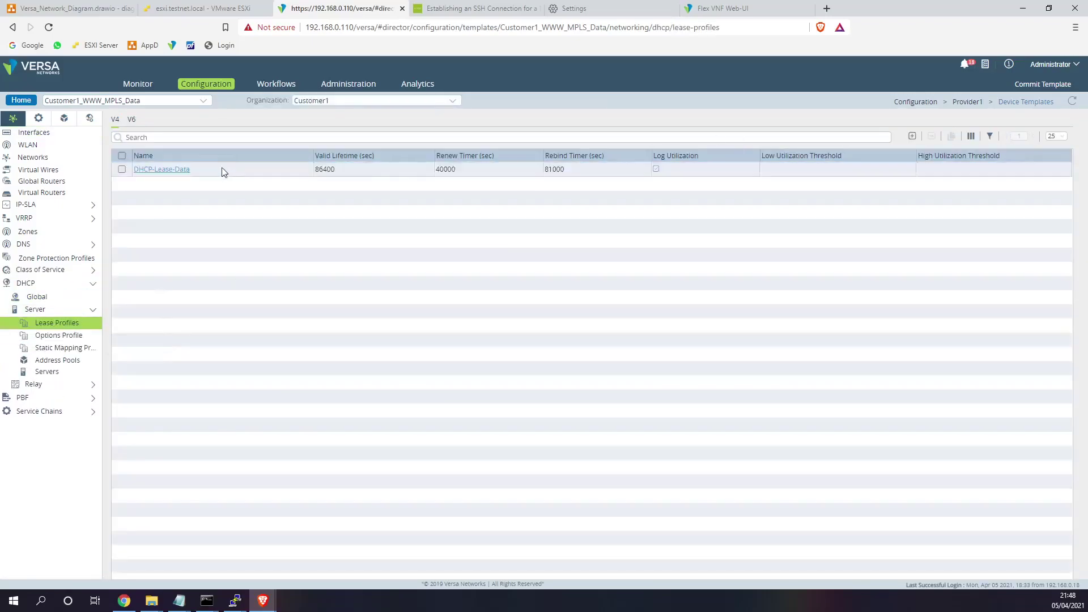
click(56, 335)
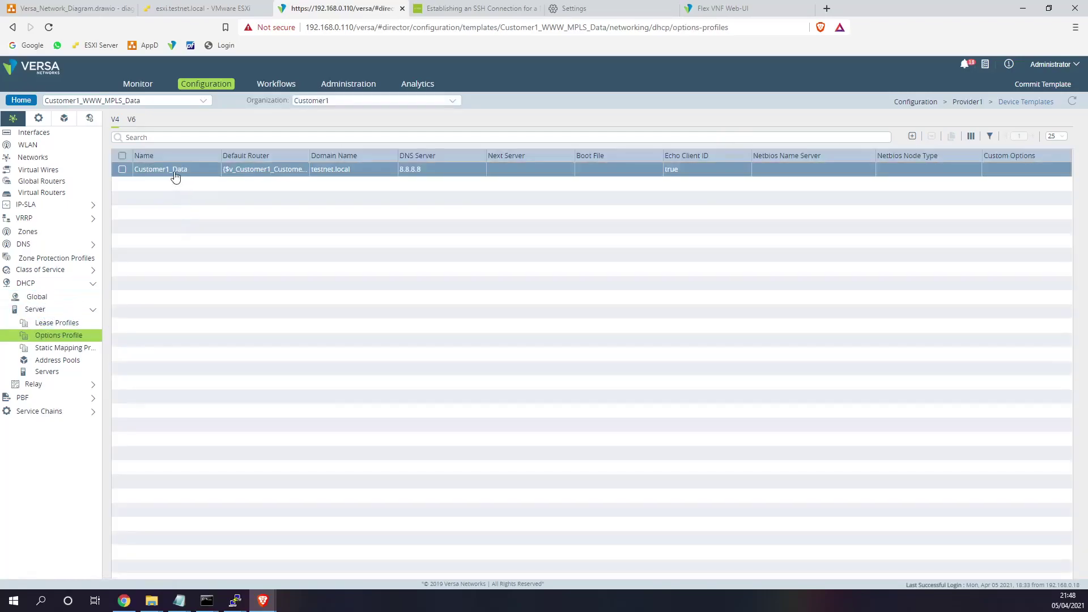
click(175, 172)
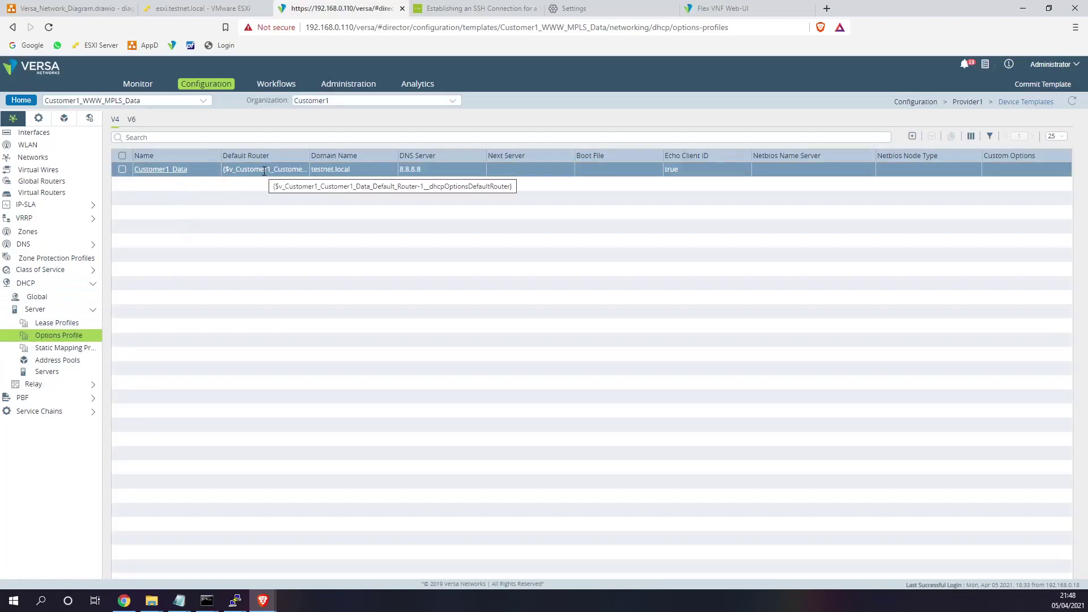
click(340, 100)
click(316, 123)
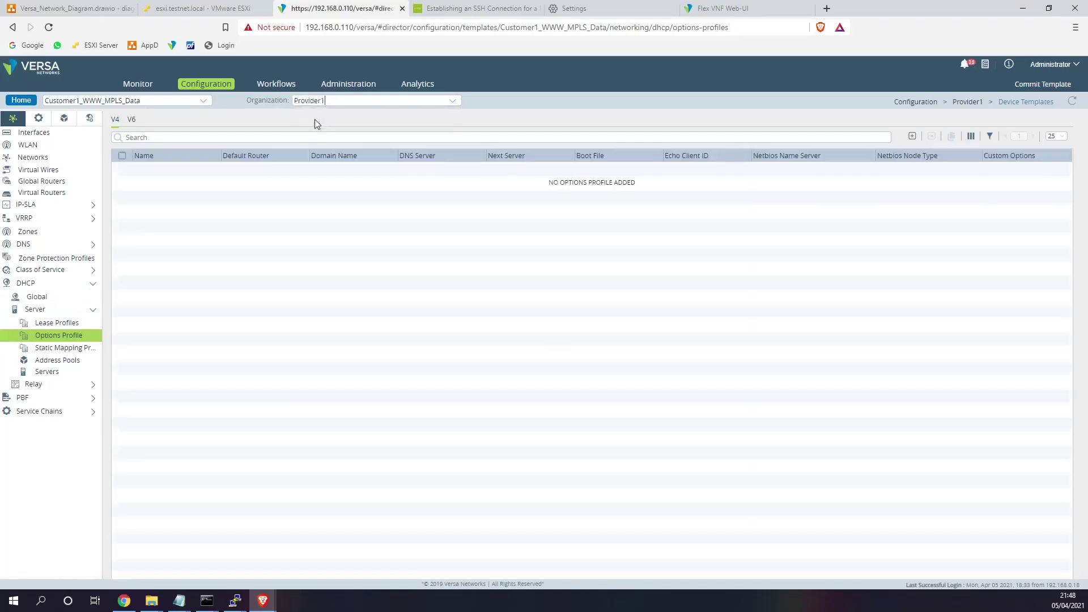
click(68, 323)
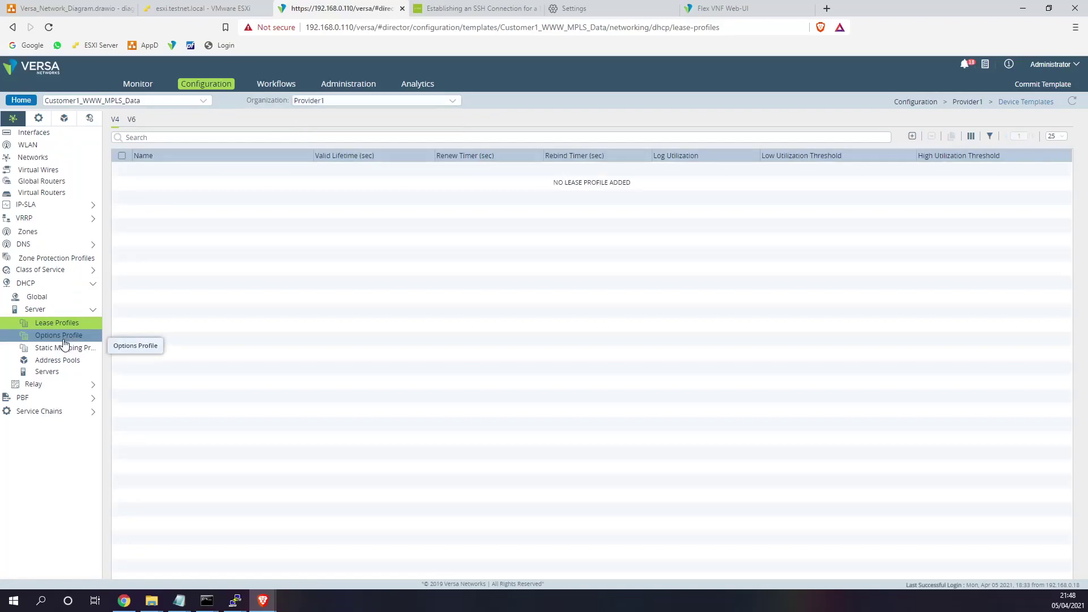
click(64, 339)
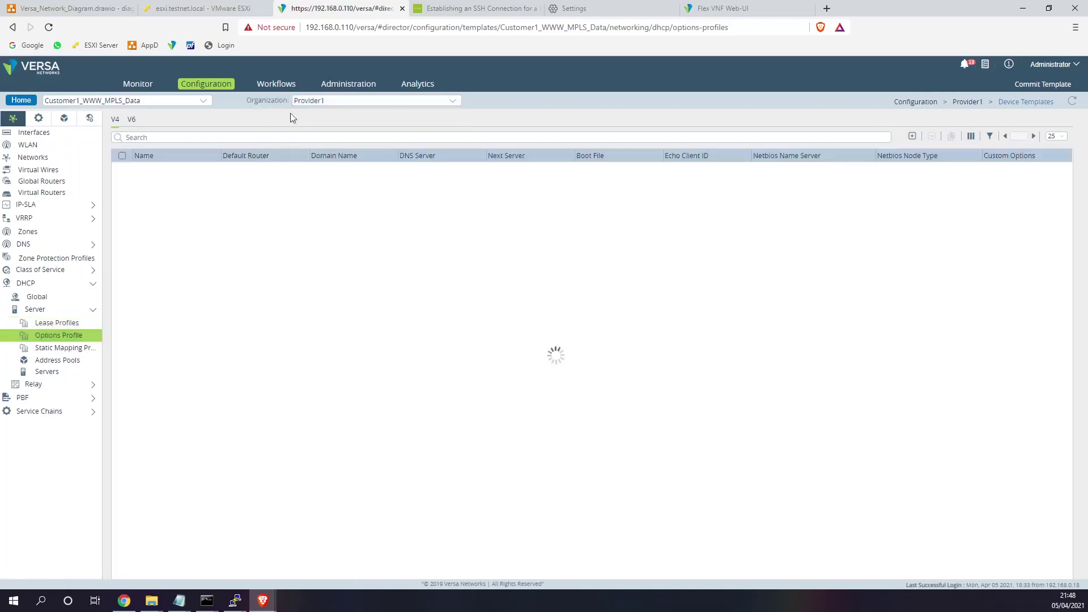
click(85, 322)
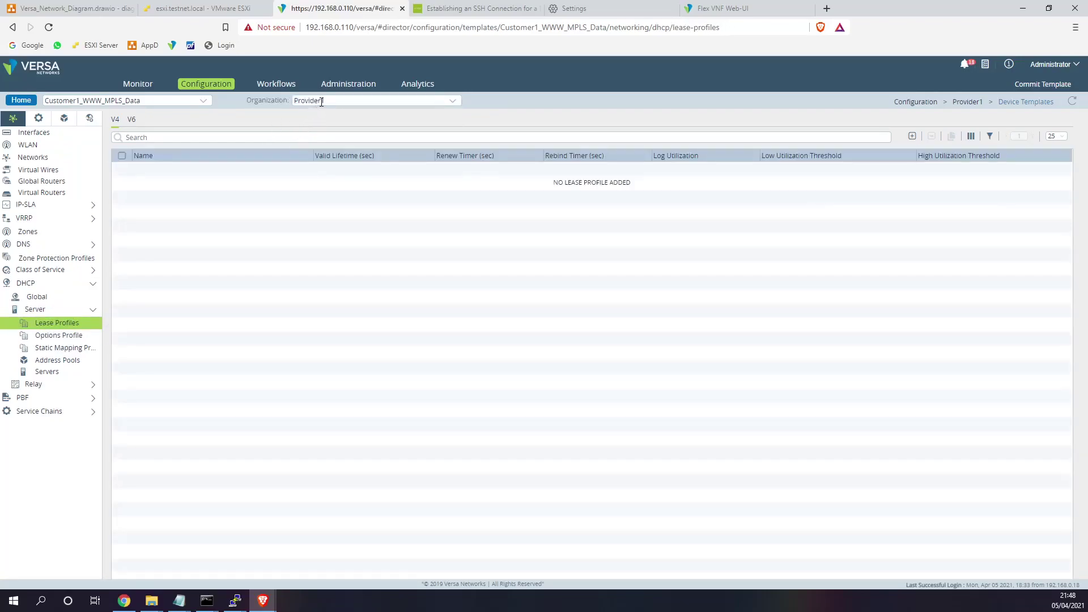
click(321, 102)
click(319, 113)
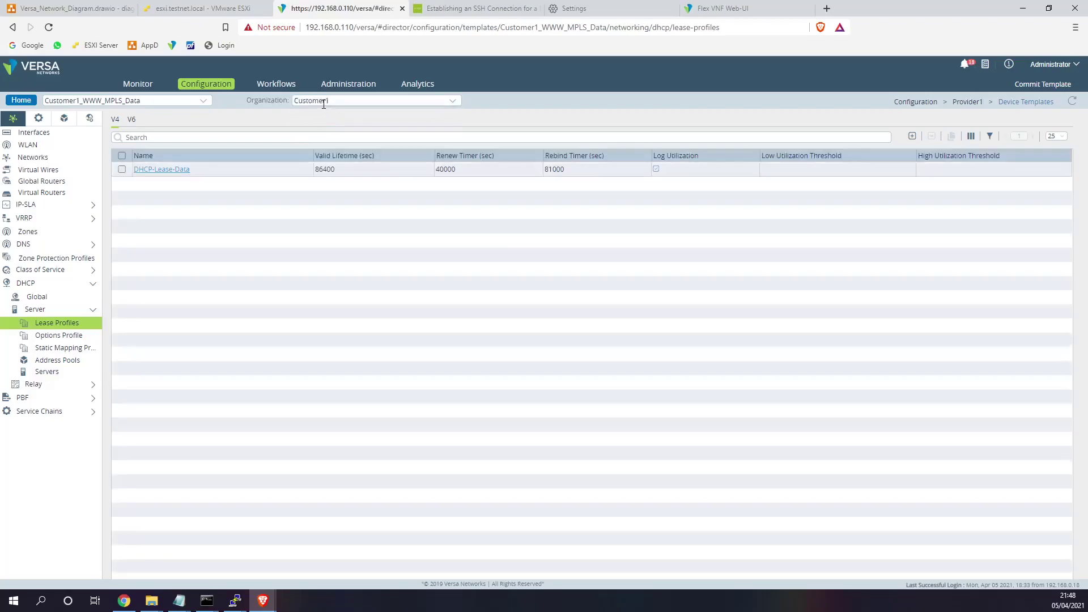
drag(191, 170, 143, 169)
click(80, 336)
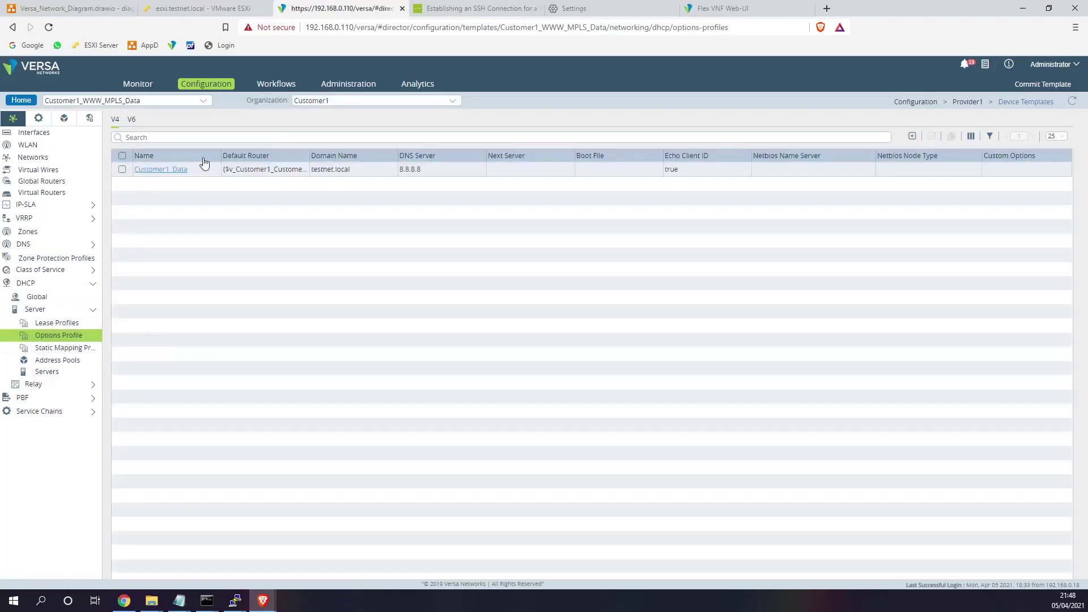
click(276, 85)
- Set Site1's DHCP default router variable to 172.16.1.1 and save its device settings
click(49, 200)
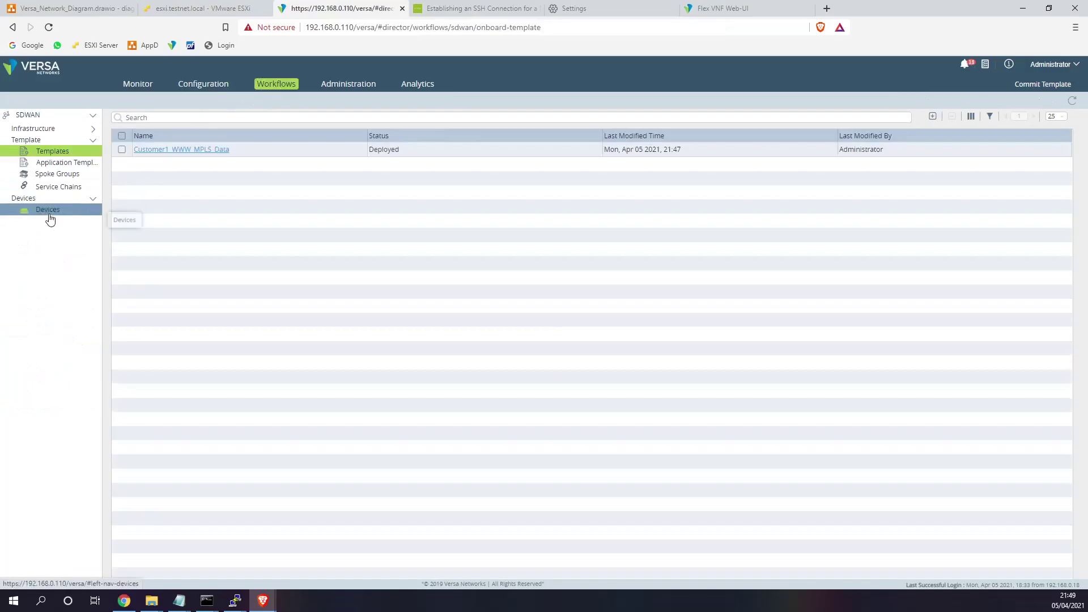
click(48, 211)
click(144, 151)
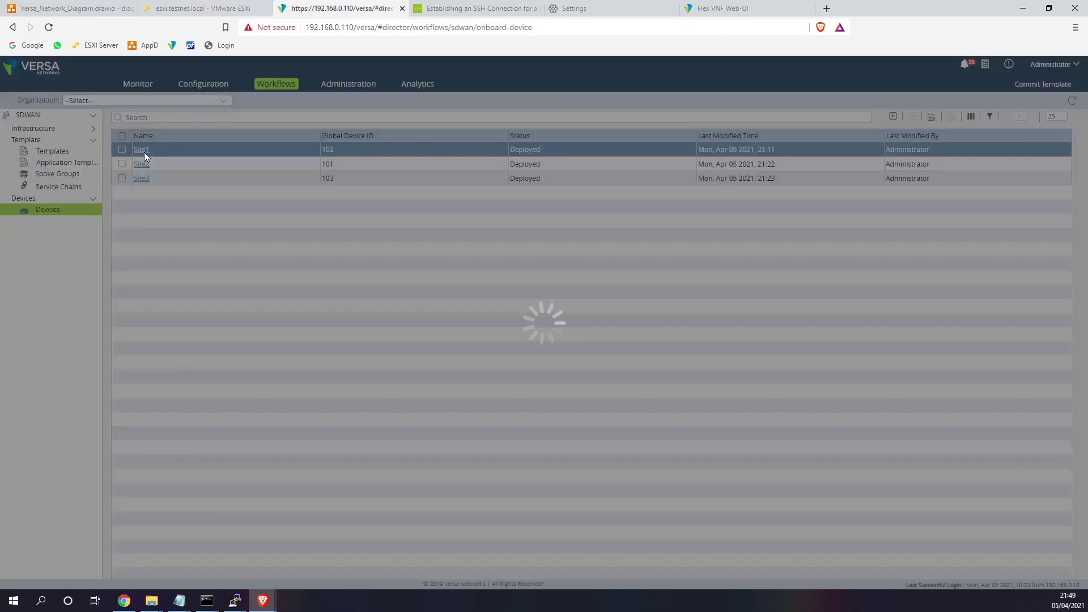
click(442, 182)
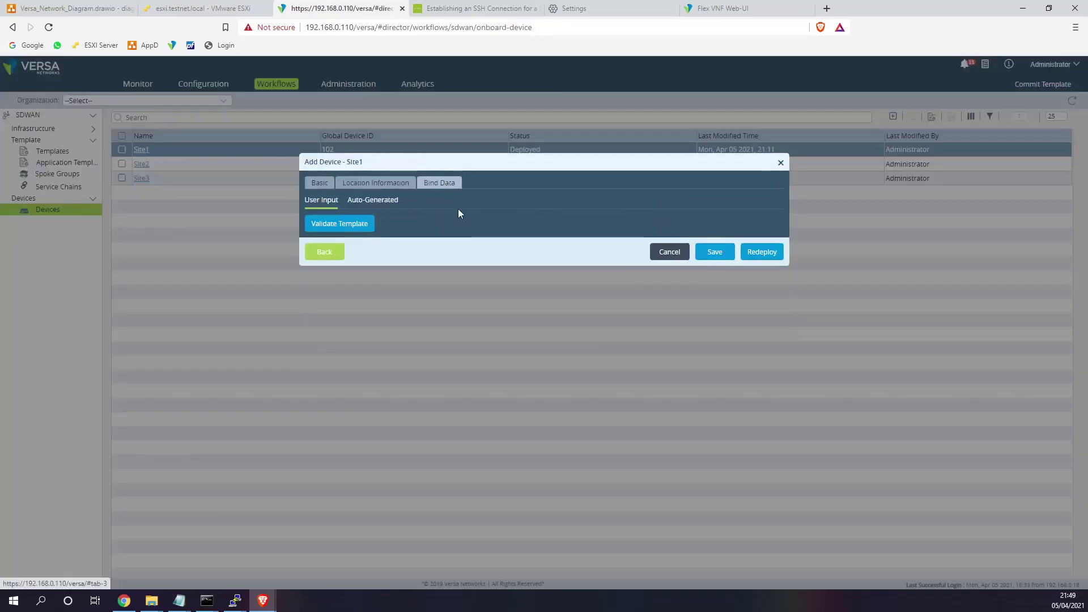
click(629, 367)
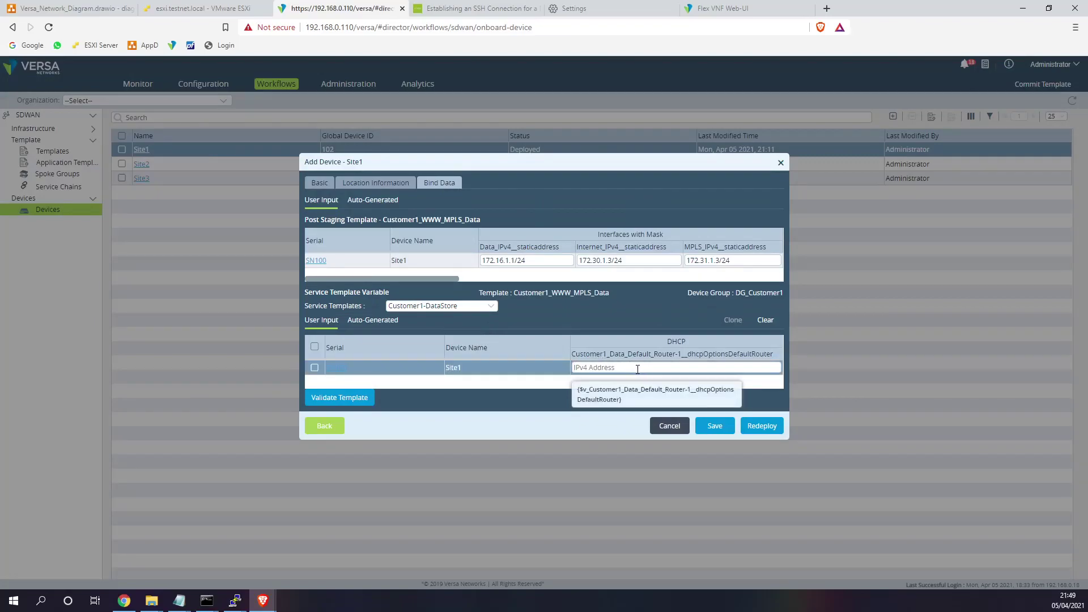
text(172.16.1.1)
key(Tab)
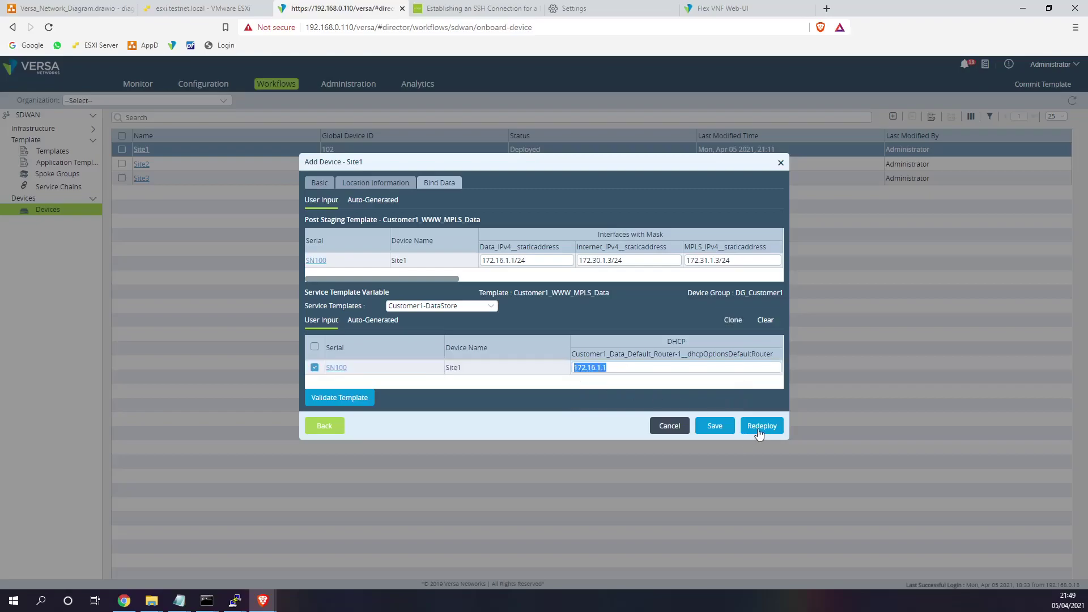
click(727, 432)
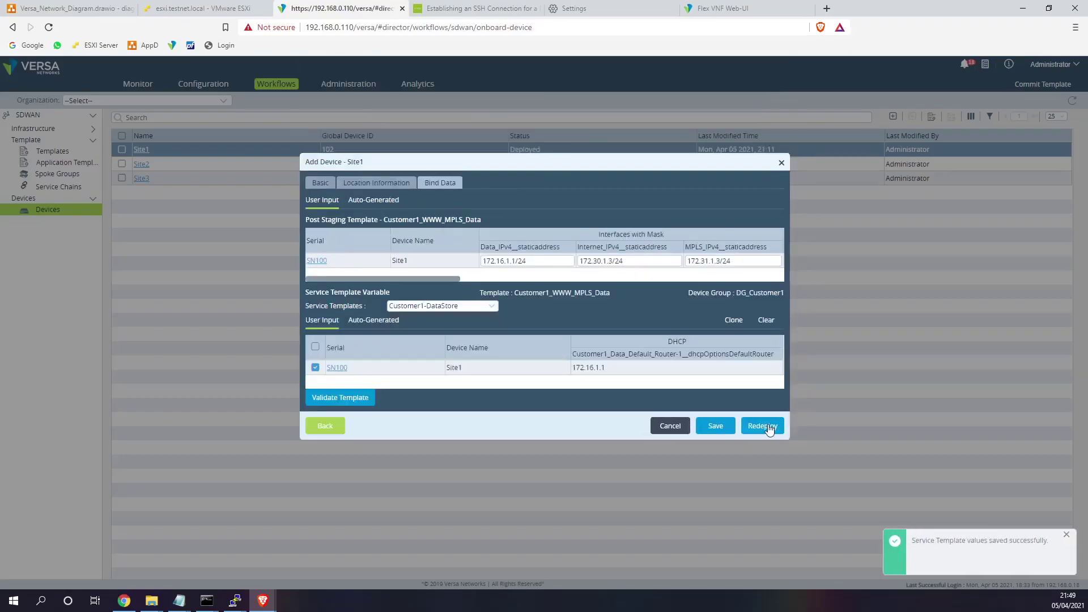
click(717, 430)
- Enter 172.16.1.12 as Site2's default router value and save it
click(141, 164)
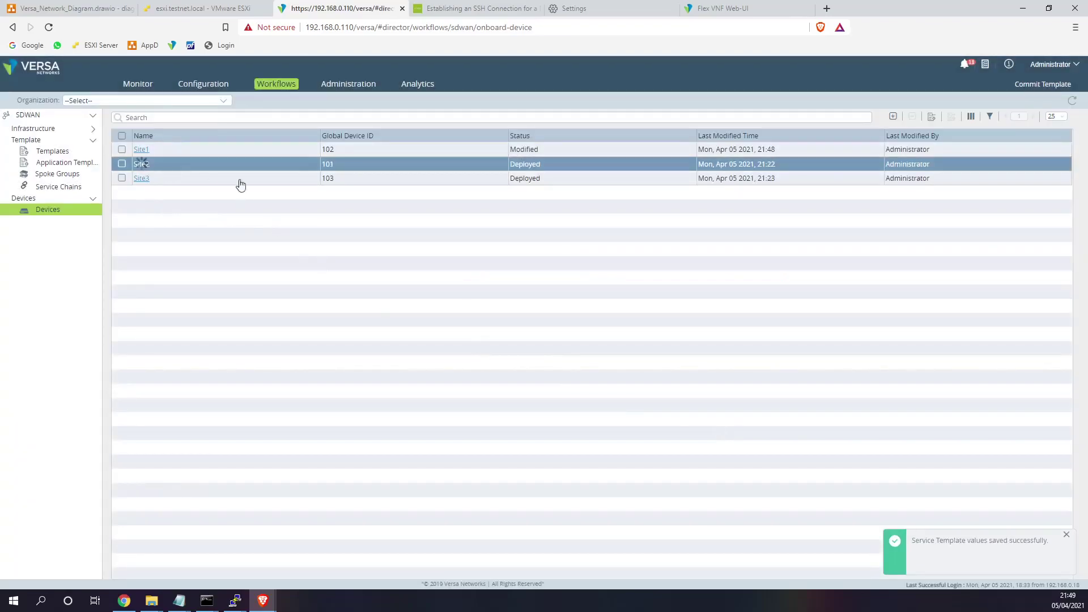
click(434, 181)
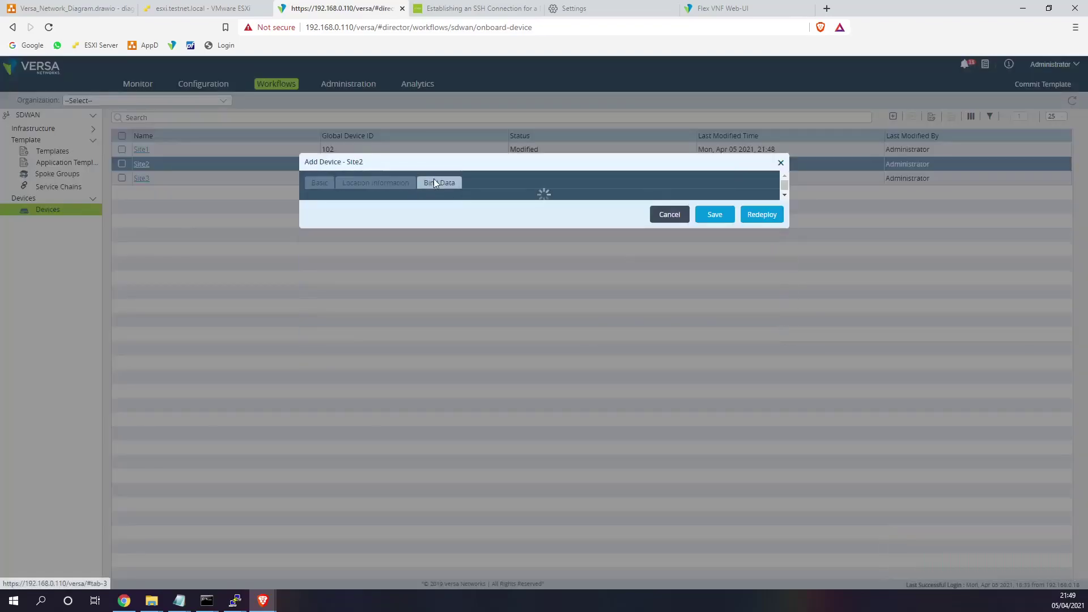
text(172.16.1.1)
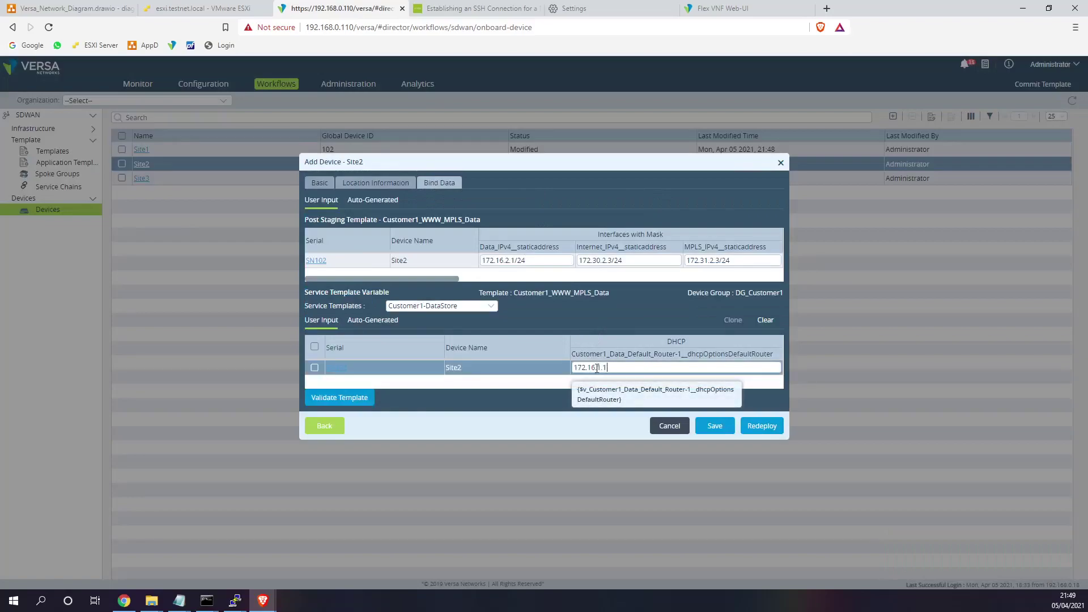
text(2)
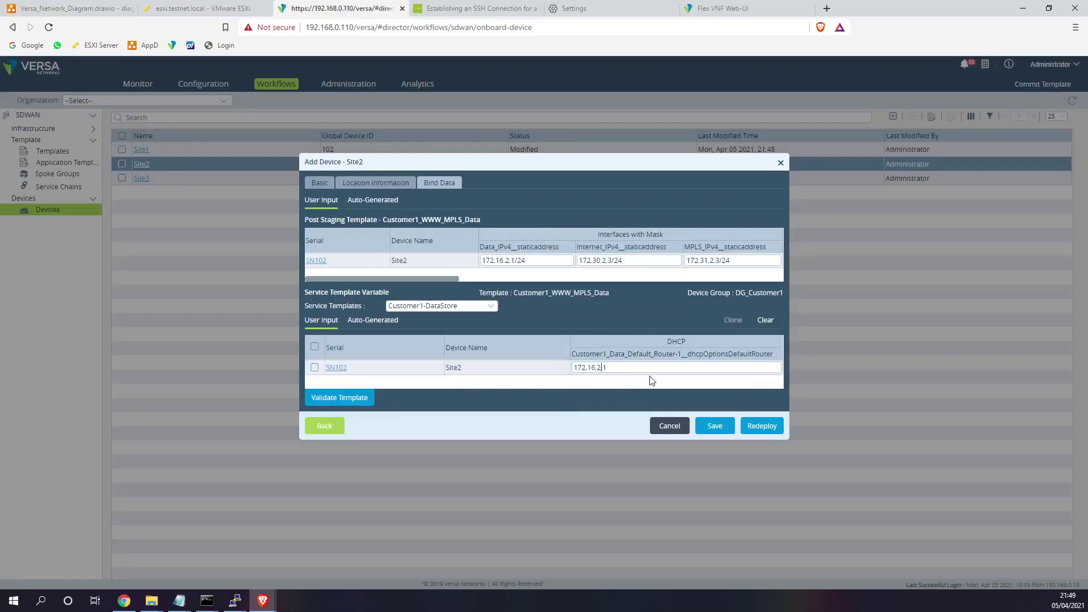
click(762, 427)
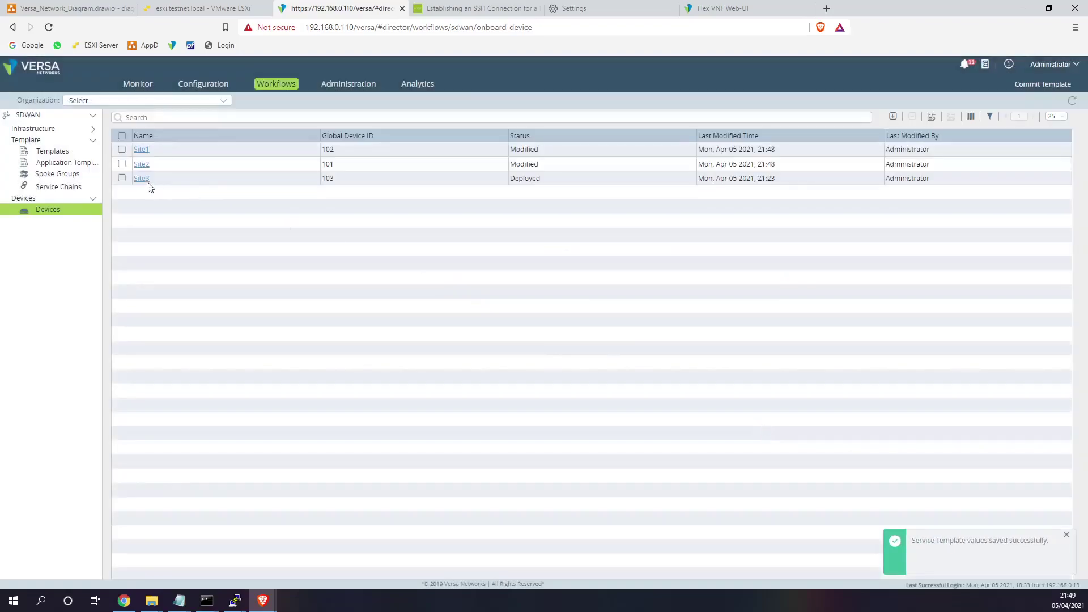
- Correct Site3's default router third octet to 3, save, and redeploy Site3
click(148, 180)
click(444, 184)
click(626, 368)
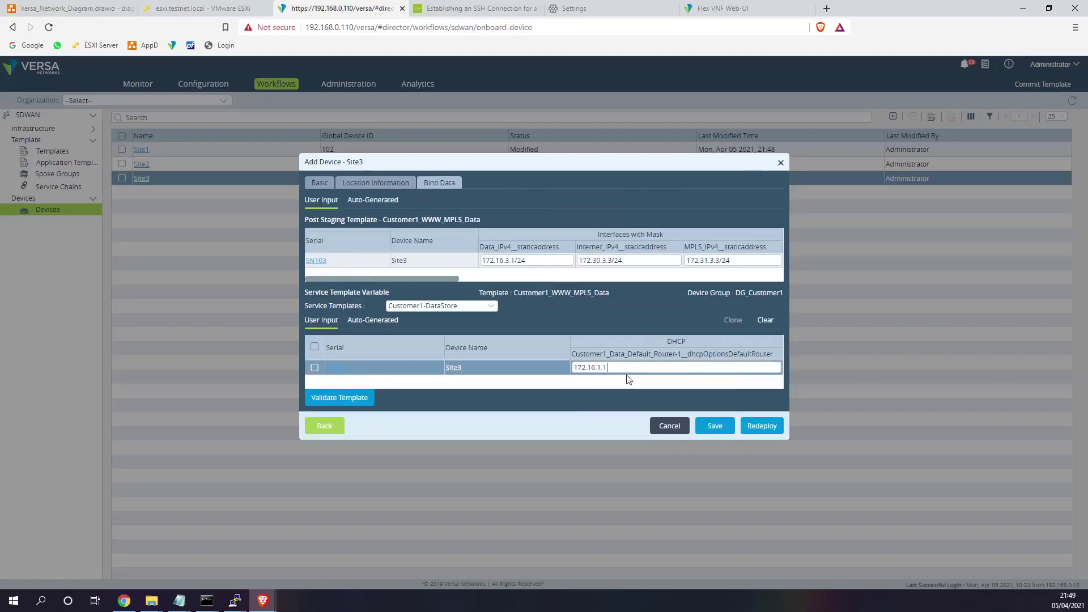
key(Left)
key(Left)
key(BackSpace)
text(3)
click(724, 427)
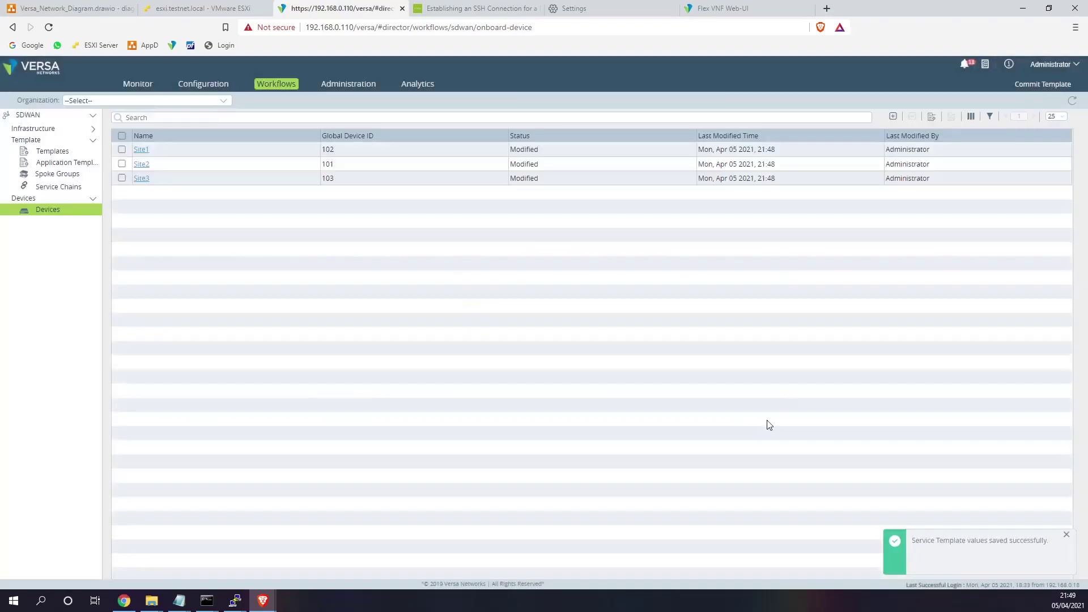
click(142, 179)
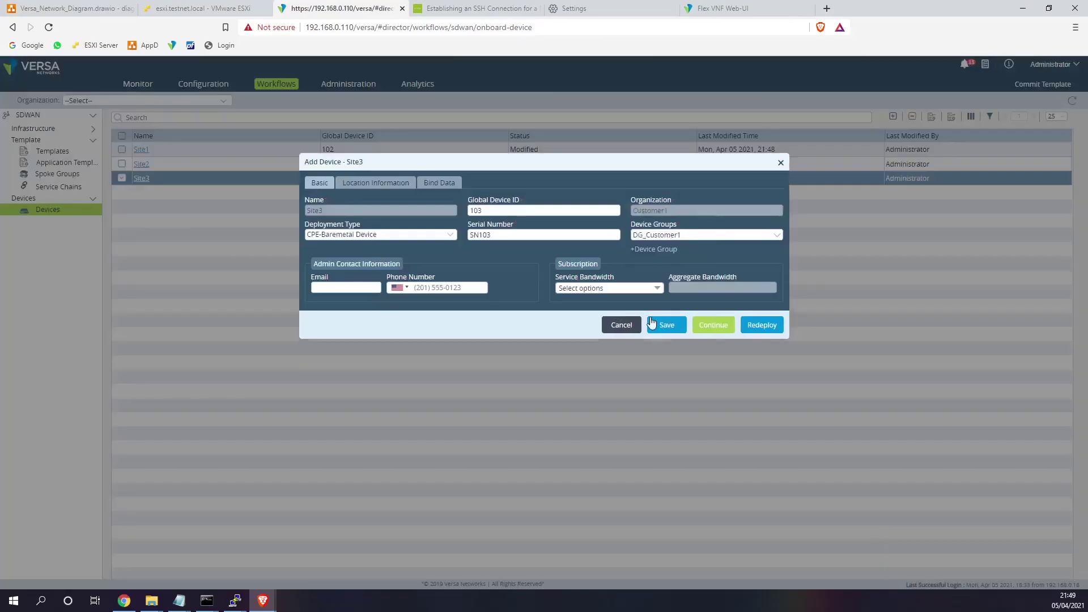
click(759, 327)
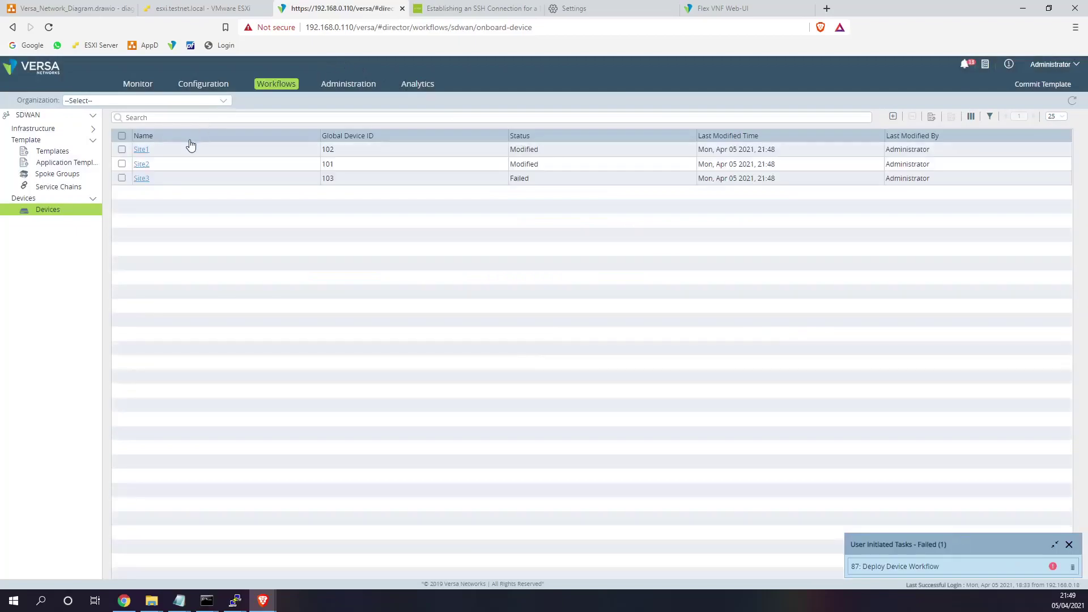
- Refresh the Monitor device list to confirm all appliances are Up, then go to ESXi
click(140, 84)
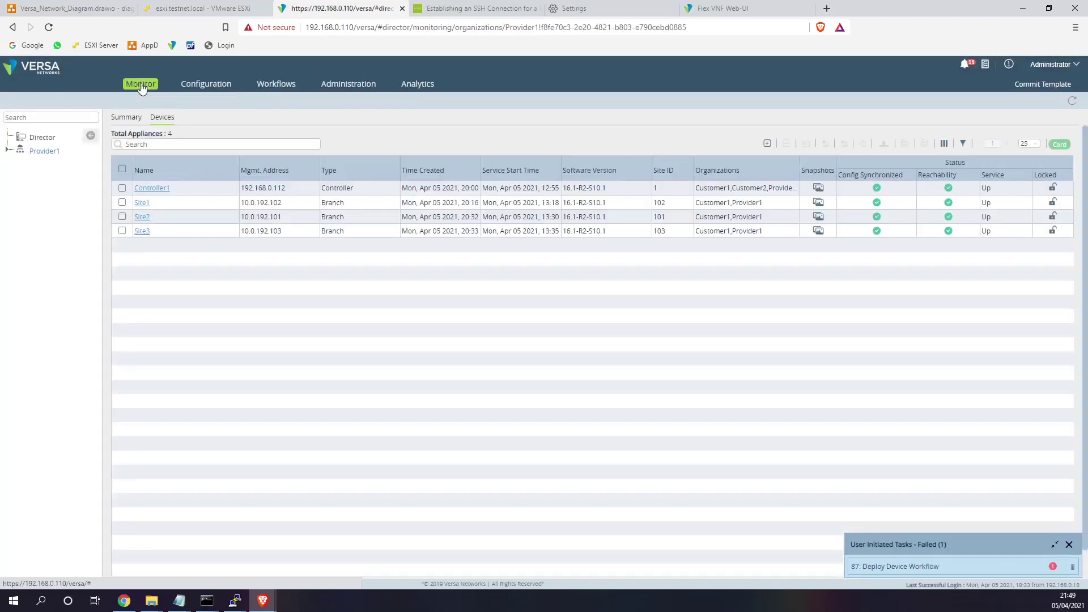
click(869, 189)
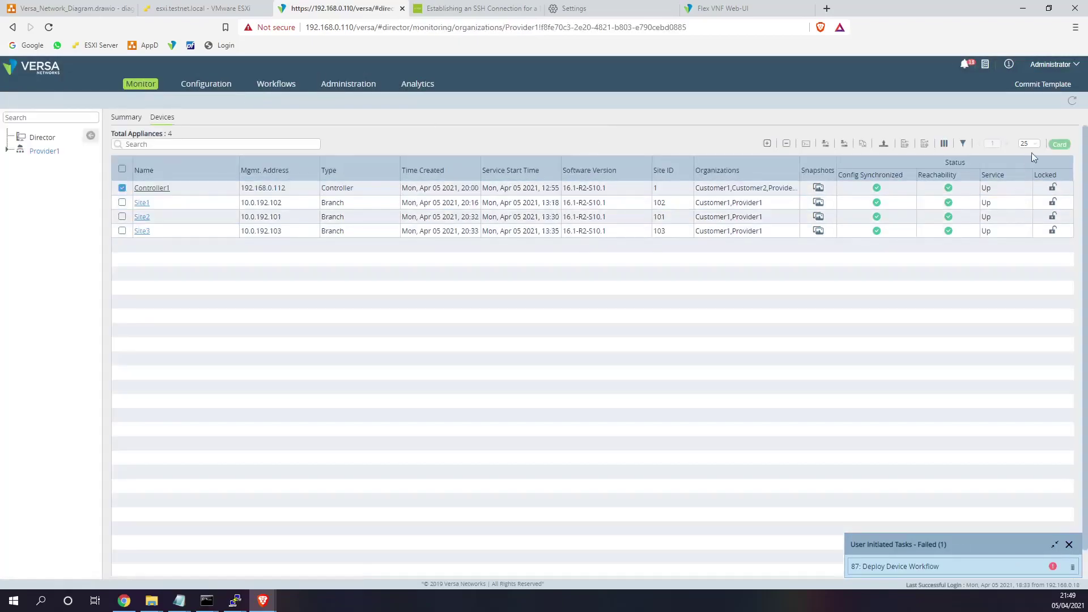
click(1074, 106)
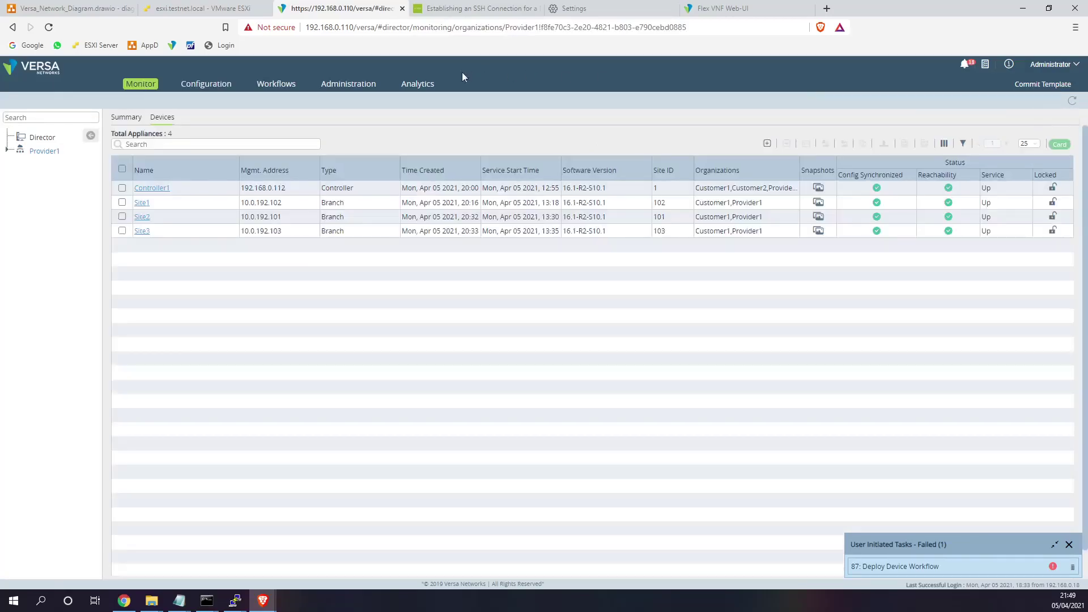
click(178, 14)
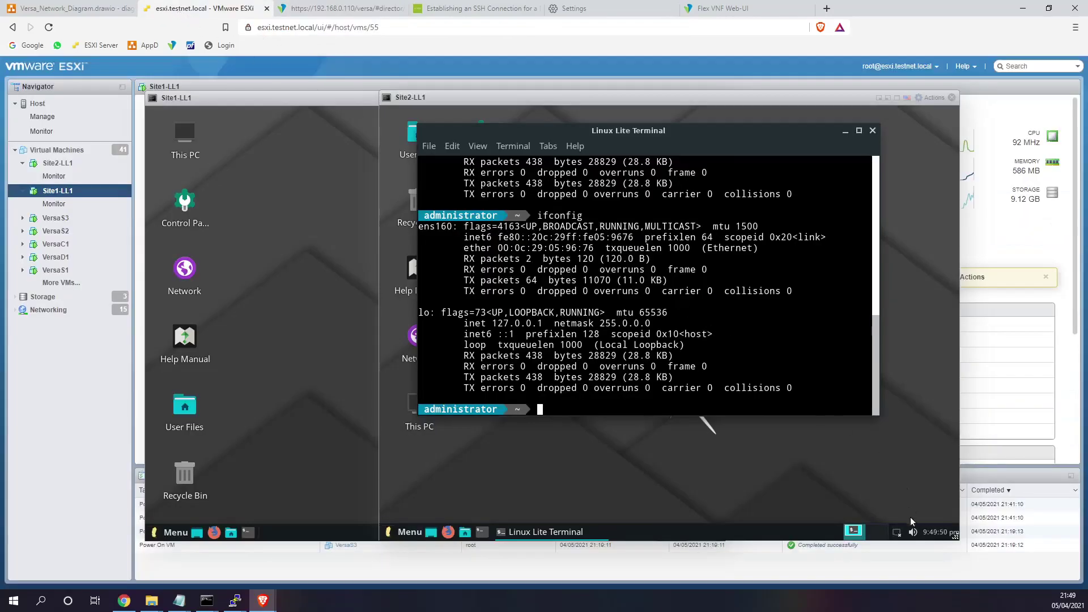
- Bring the Site1-LL1 and Site2-LL1 consoles forward and rerun the interface listing
click(360, 514)
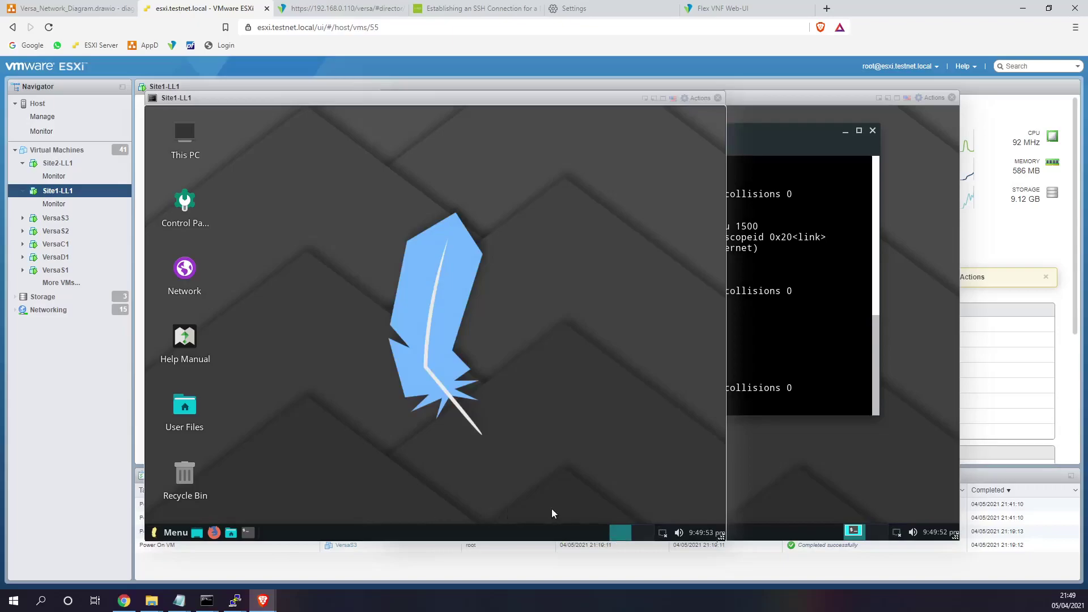
click(663, 534)
click(774, 463)
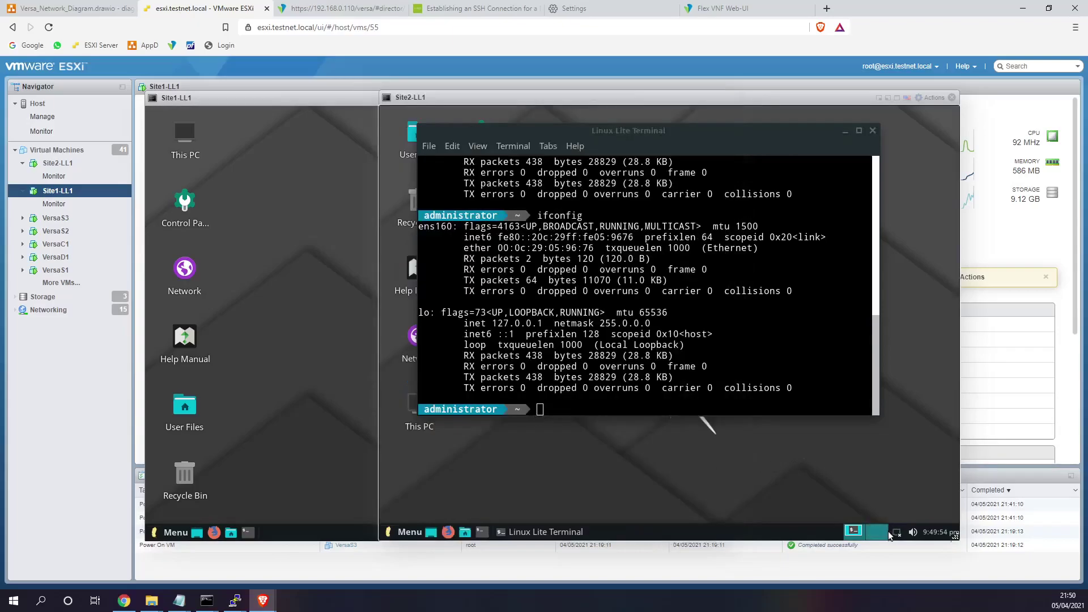
click(894, 535)
click(679, 379)
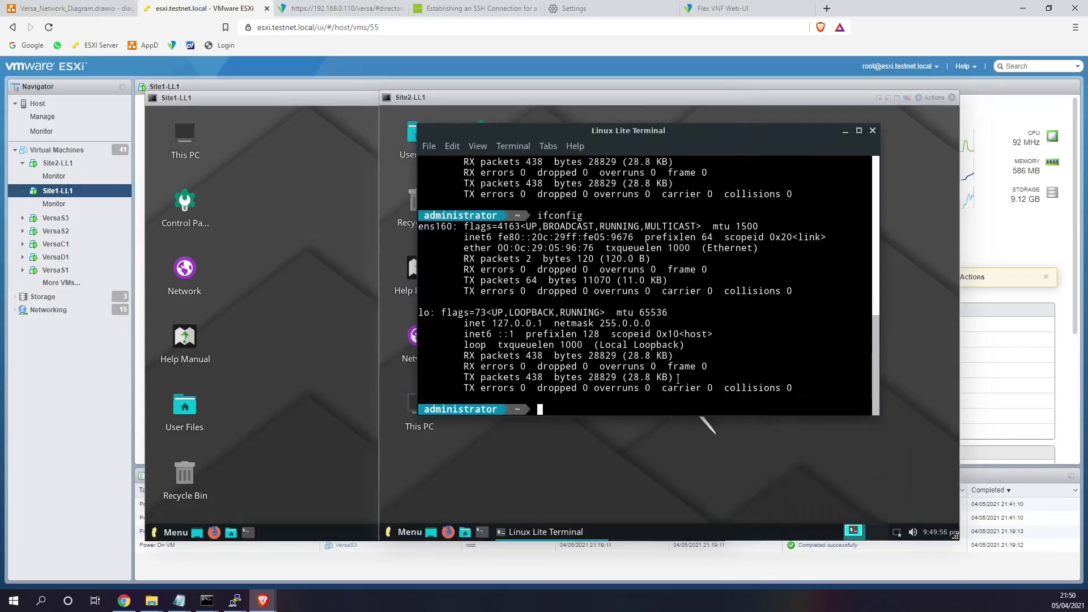
key(Up)
key(Return)
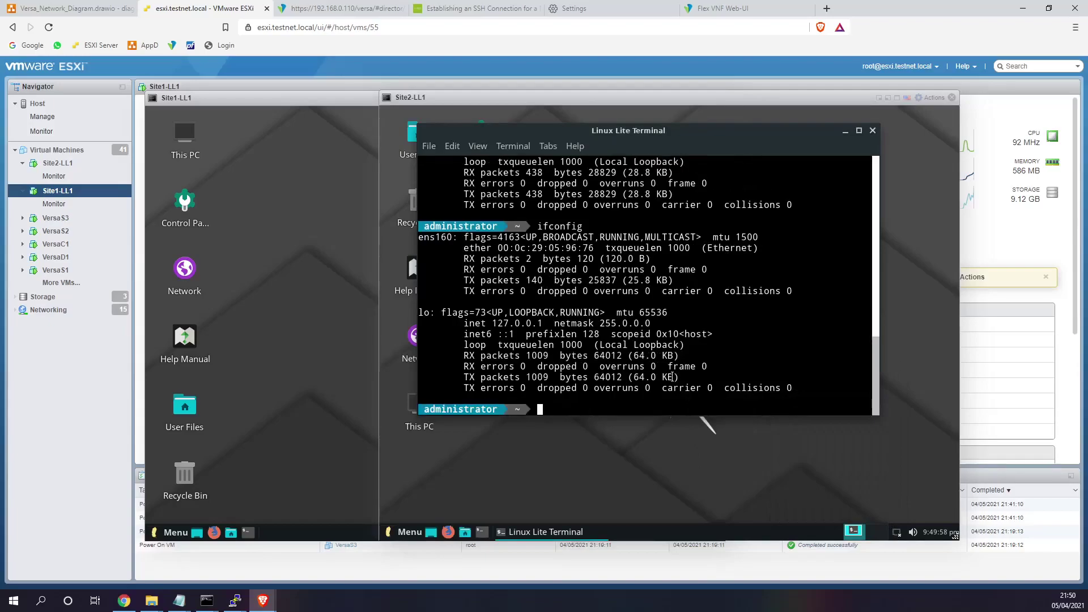
- Disable and re-enable networking in the Site2-LL1 and Site1-LL1 VMs
click(891, 535)
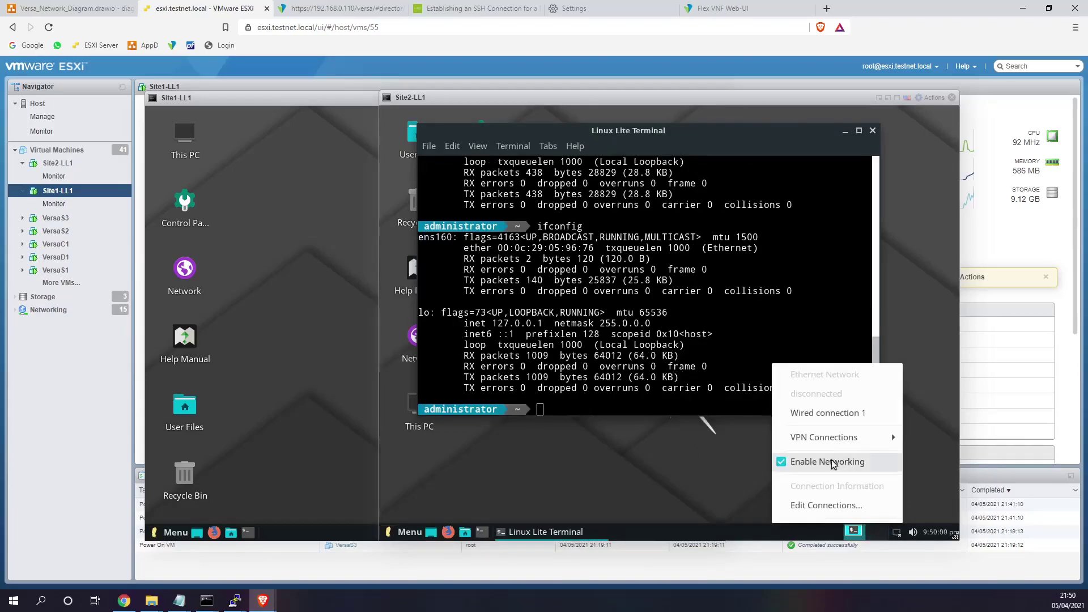
click(830, 462)
click(897, 535)
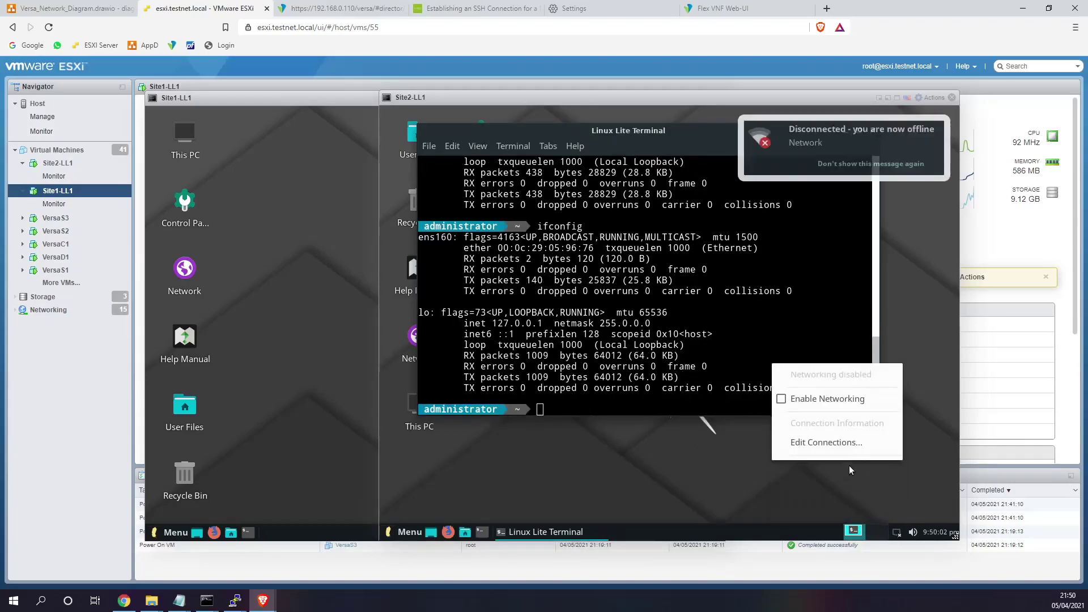
click(836, 404)
click(262, 484)
click(662, 533)
click(594, 462)
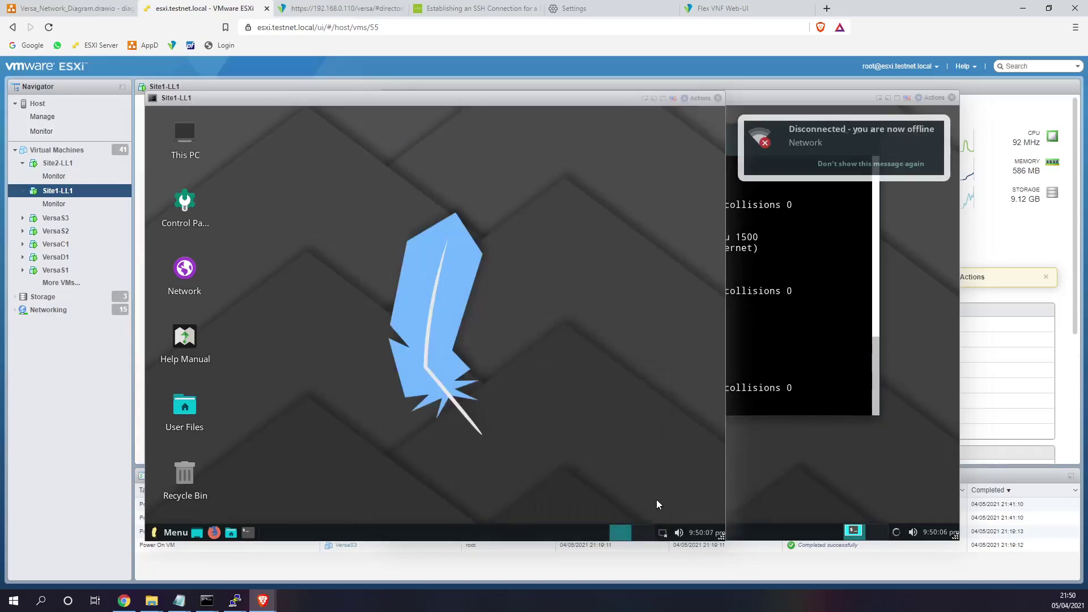
click(662, 532)
click(599, 406)
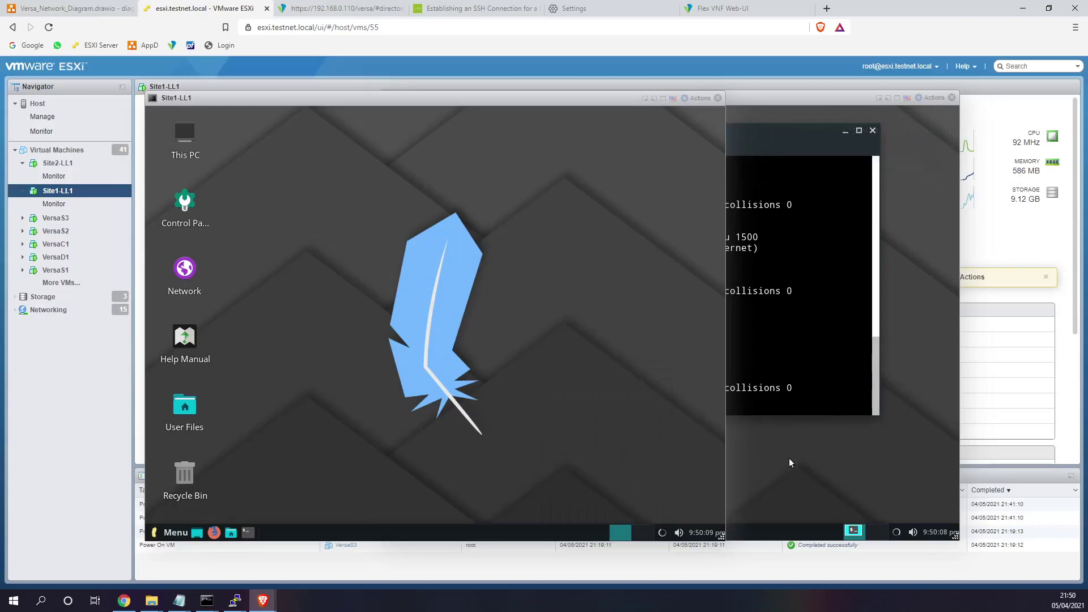
click(789, 458)
- Rerun ifconfig repeatedly in the Site2 terminal to watch the packet counts
click(725, 375)
key(Up)
key(Return)
key(Up)
key(Return)
key(Up)
key(Return)
key(Up)
key(Return)
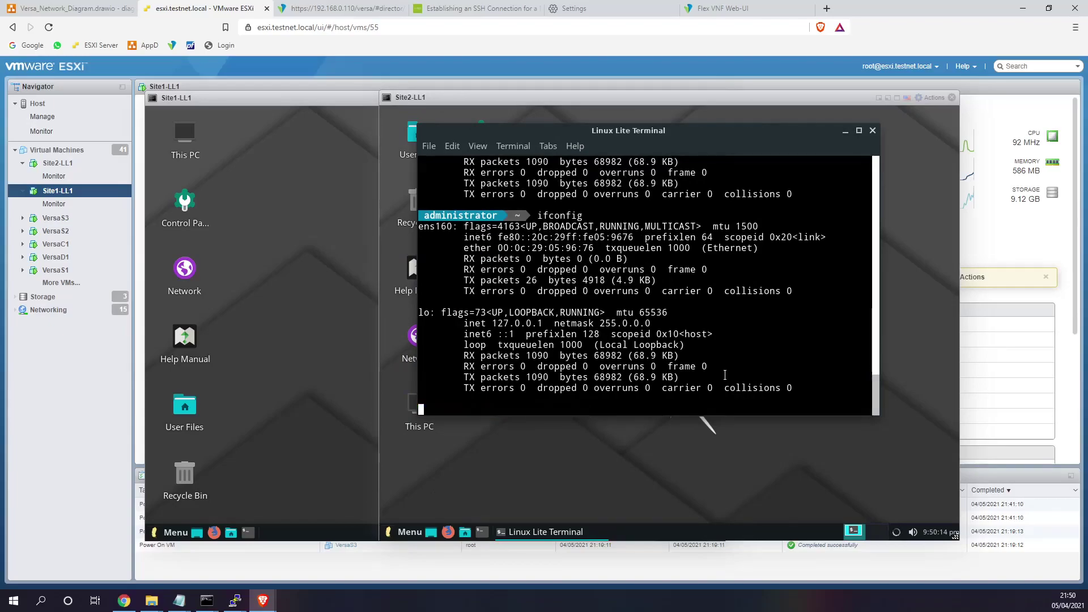
key(Up)
key(Return)
key(Up)
key(Return)
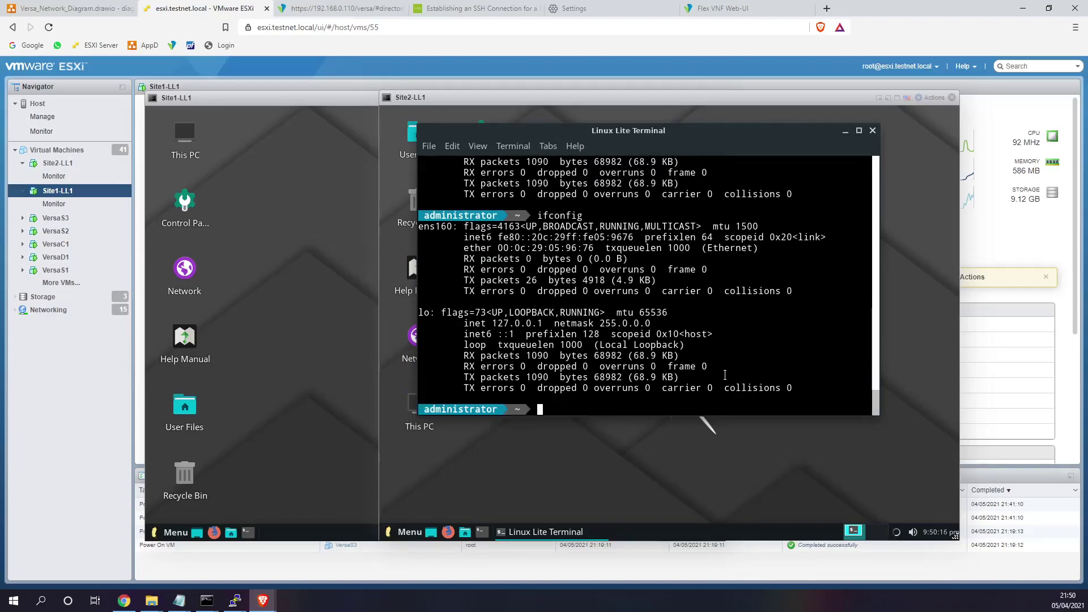
- Run ifconfig in both the Site1-LL1 and Site2-LL1 terminals
click(347, 446)
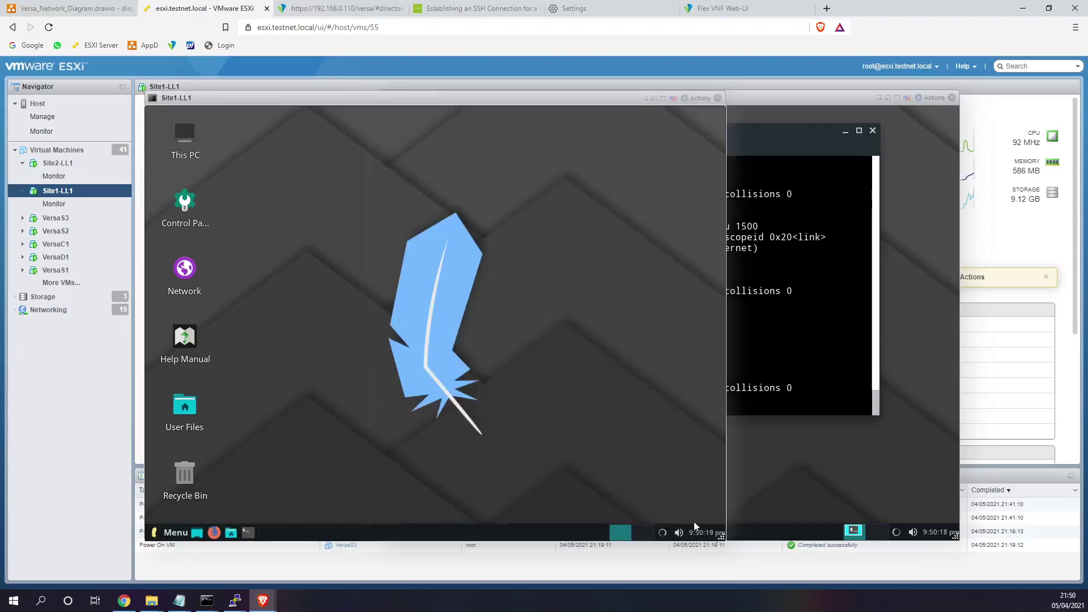
click(664, 534)
click(793, 475)
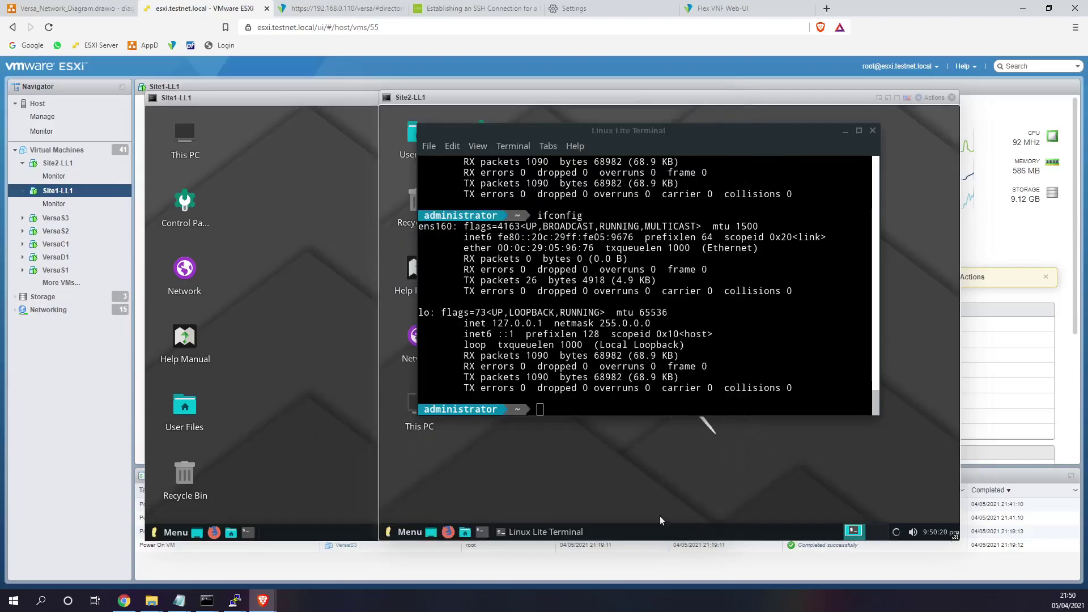
click(349, 501)
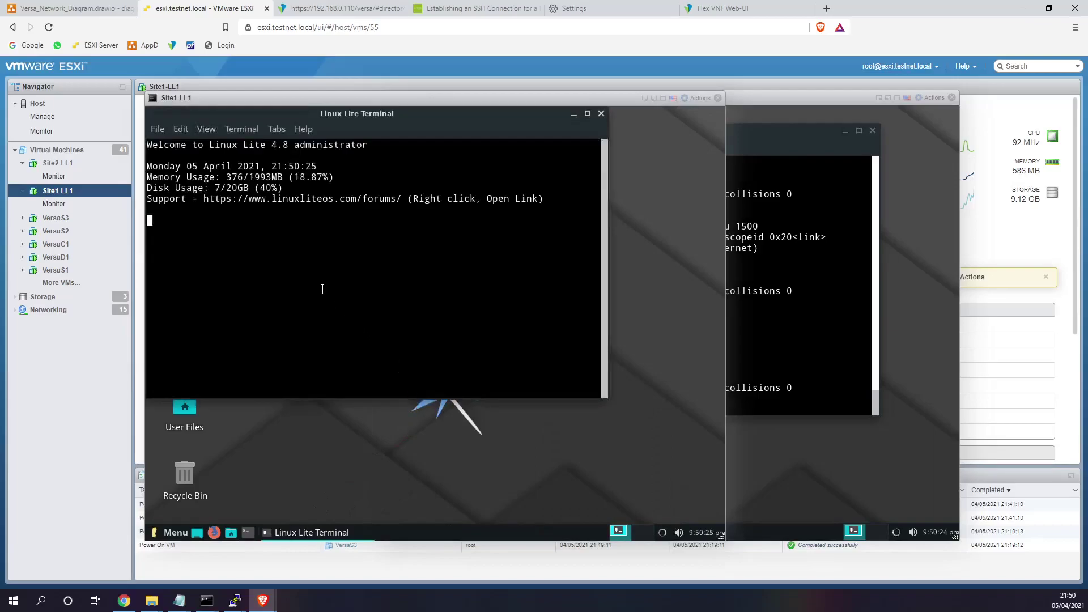
text(ifconfig)
key(Return)
click(773, 264)
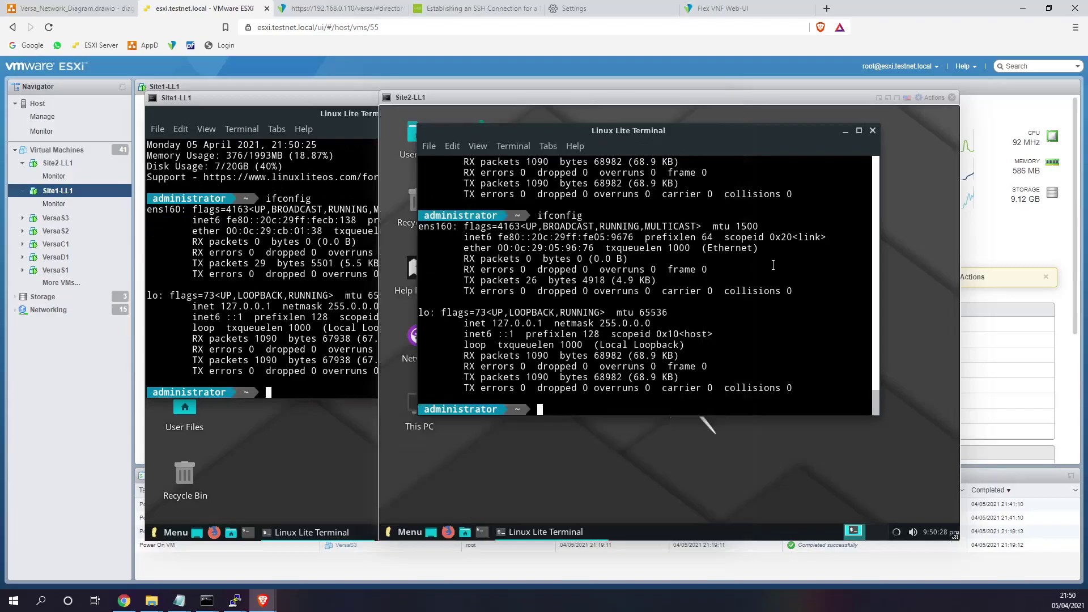
text(ifconfig)
key(Return)
- Check Customer1_WWW_MPLS_Data's Services tab in Workflows templates, then discard without saving
click(346, 8)
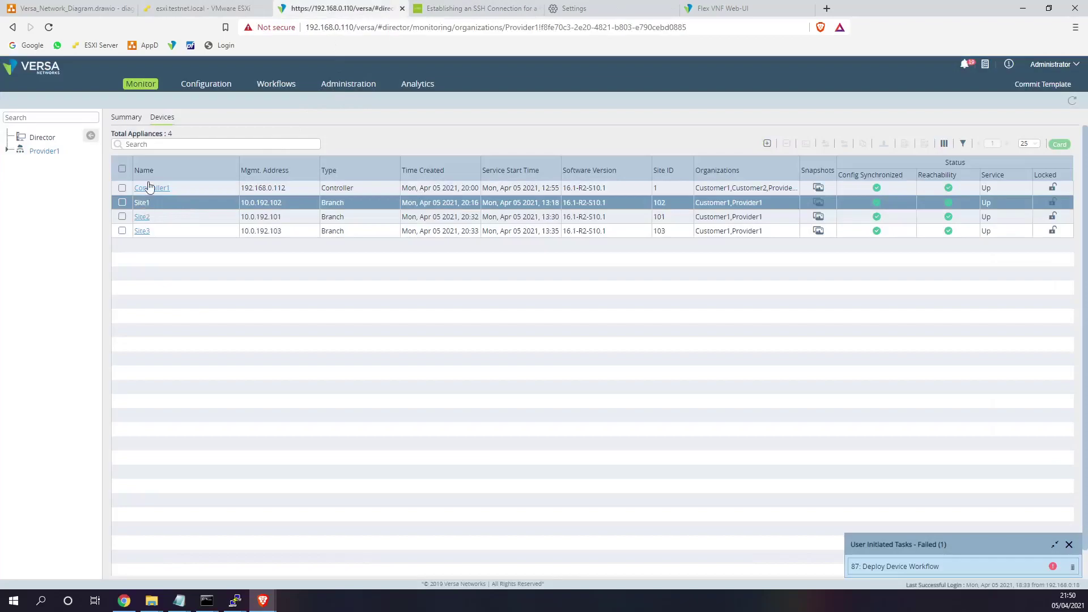
click(281, 86)
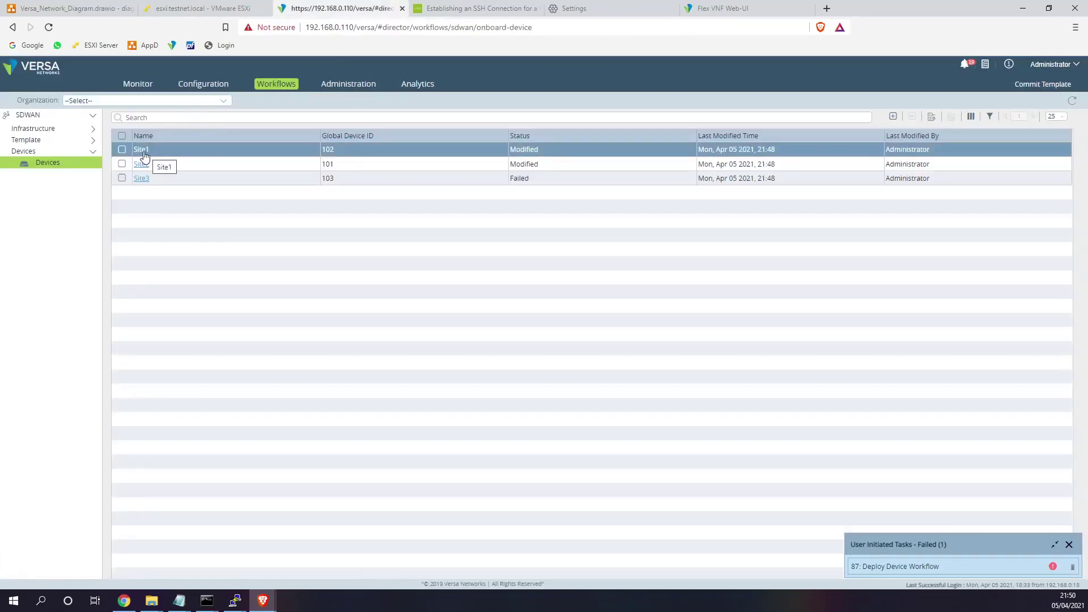
drag(145, 152, 34, 141)
click(34, 141)
click(50, 152)
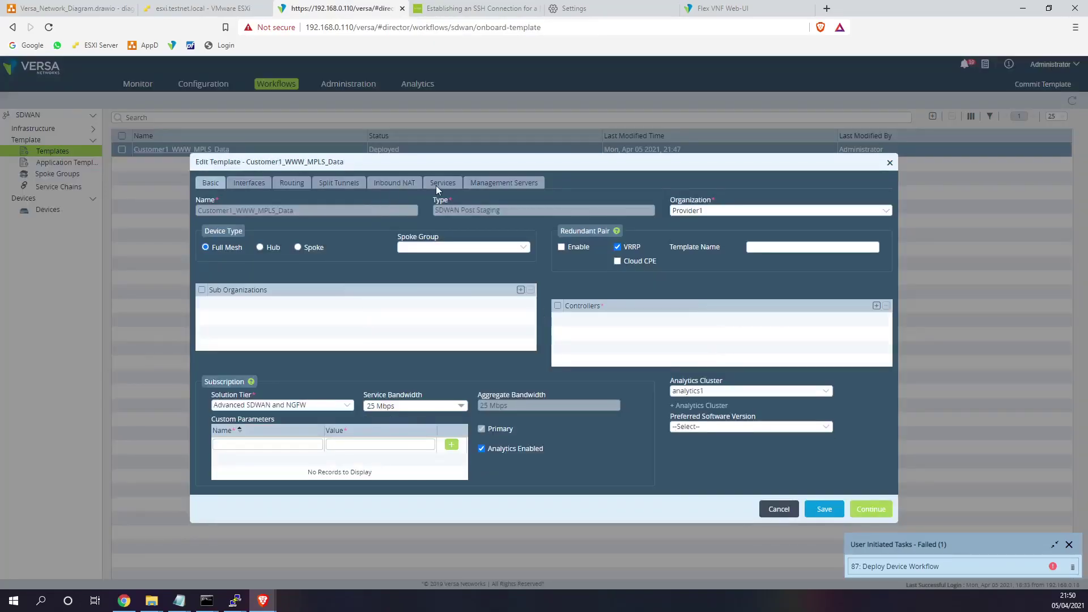
click(437, 183)
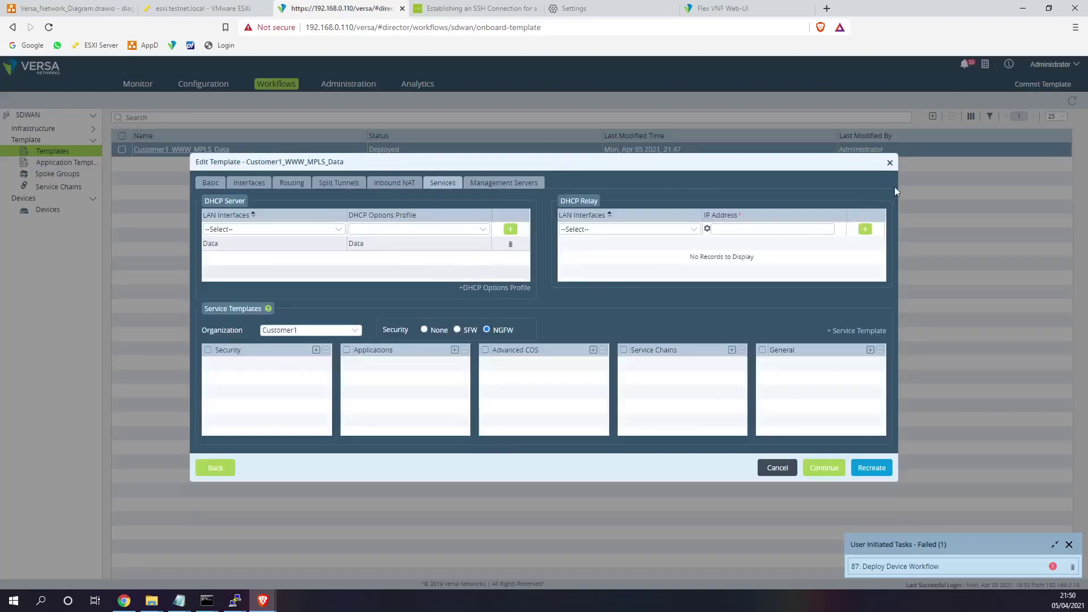
click(890, 164)
click(600, 246)
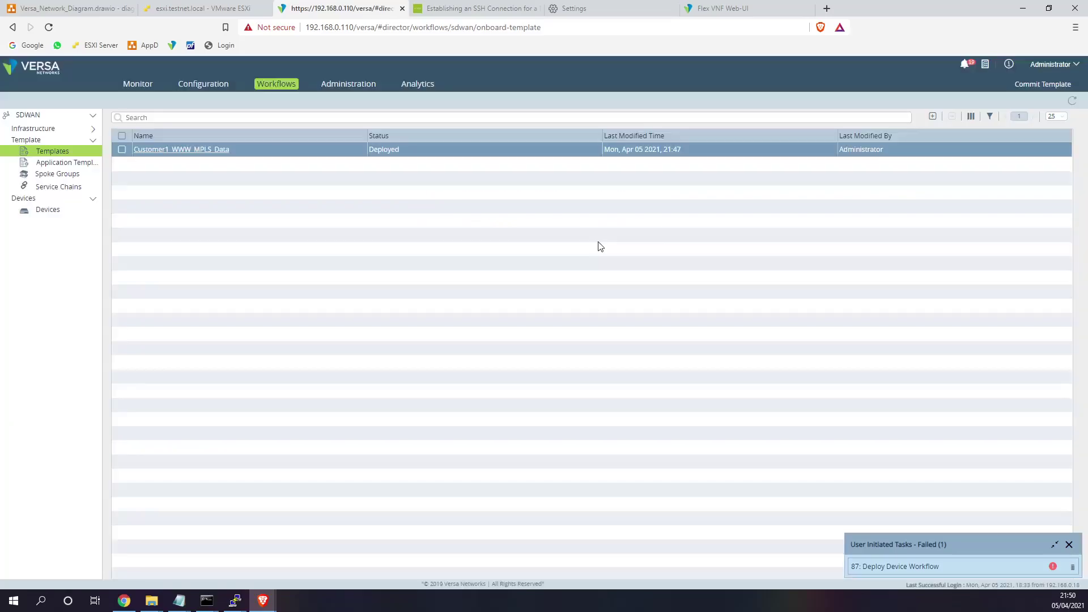
- Inspect the Customer1 DHCP-Lease-Data lease profile in the template's DHCP settings without changes
click(205, 84)
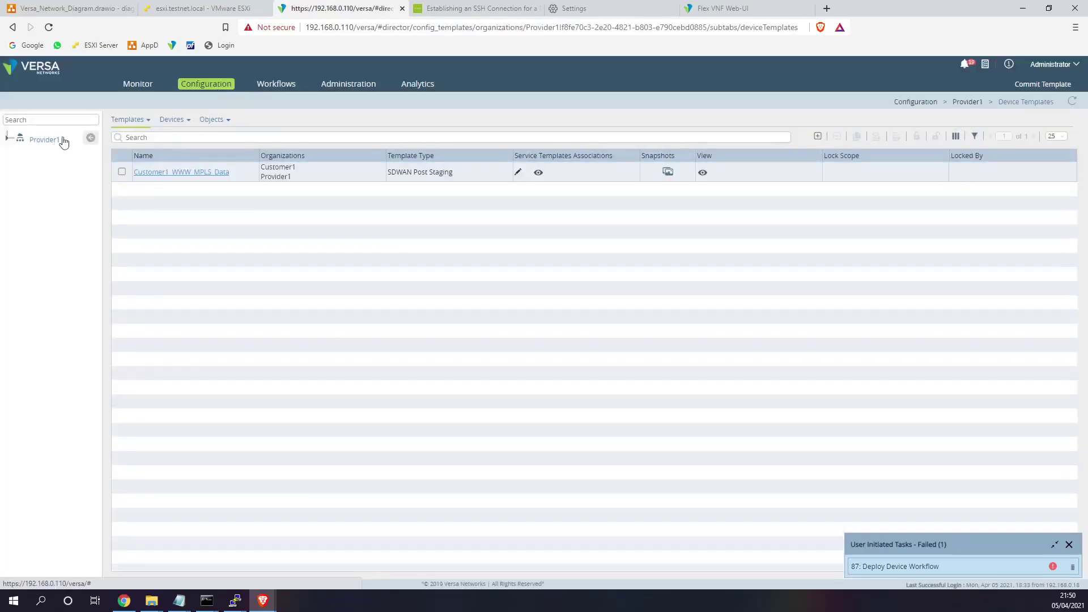
click(172, 173)
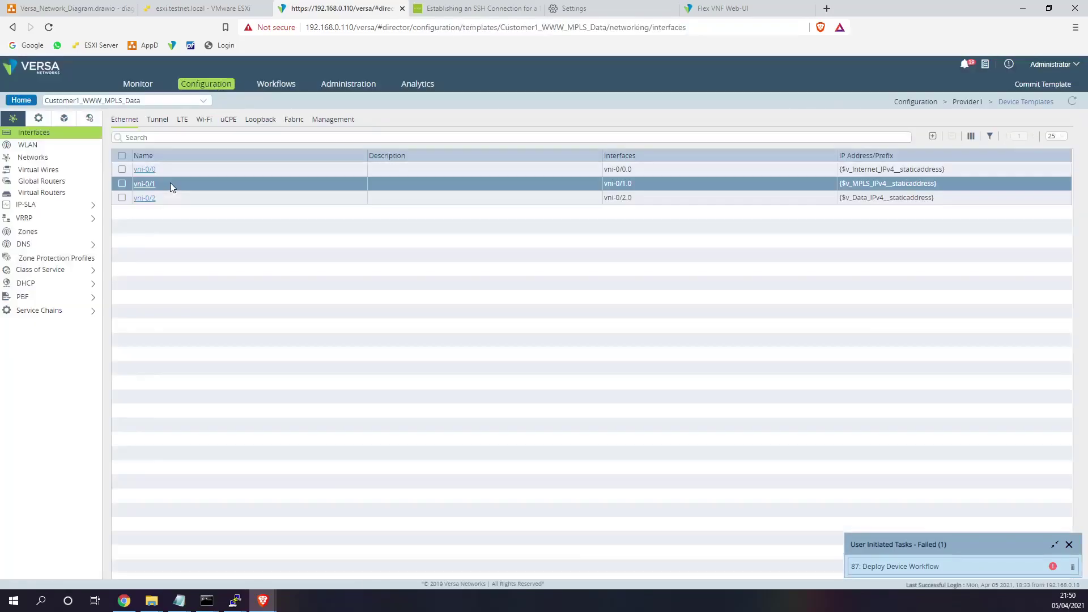
click(36, 284)
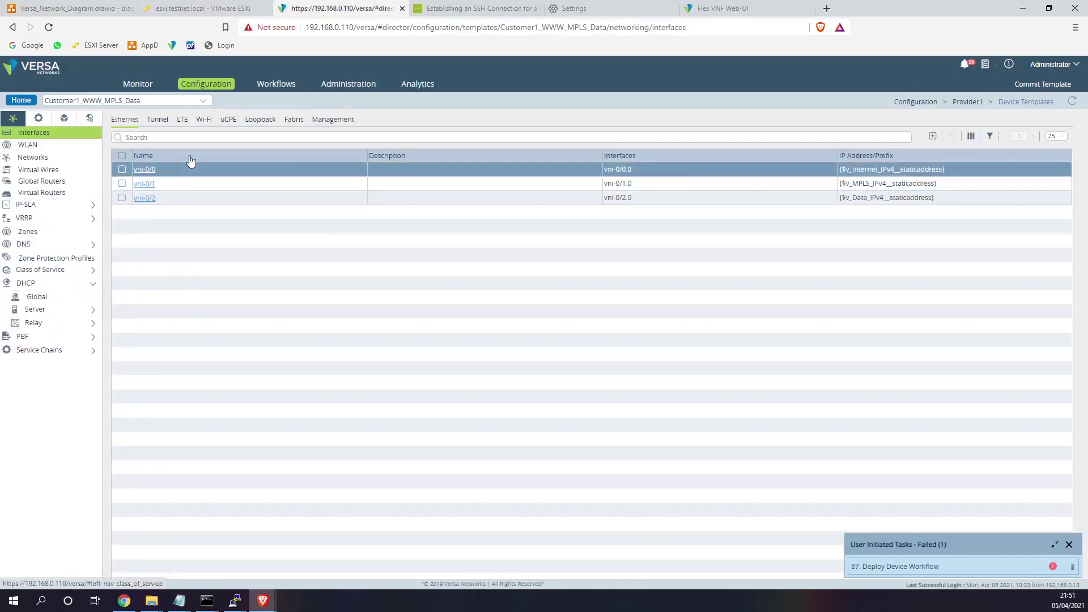
click(47, 299)
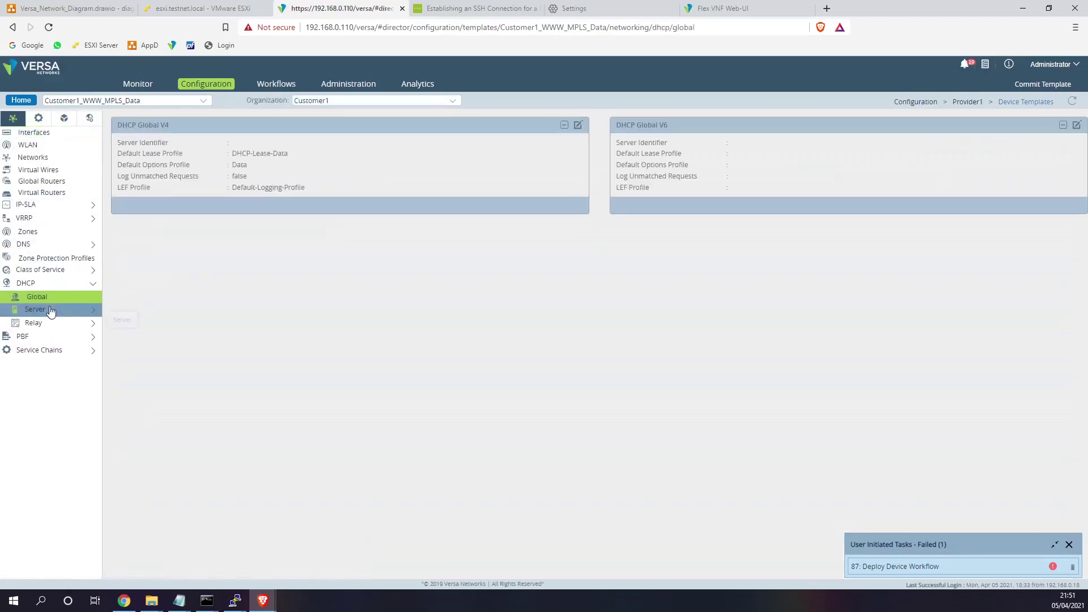
click(358, 99)
click(321, 121)
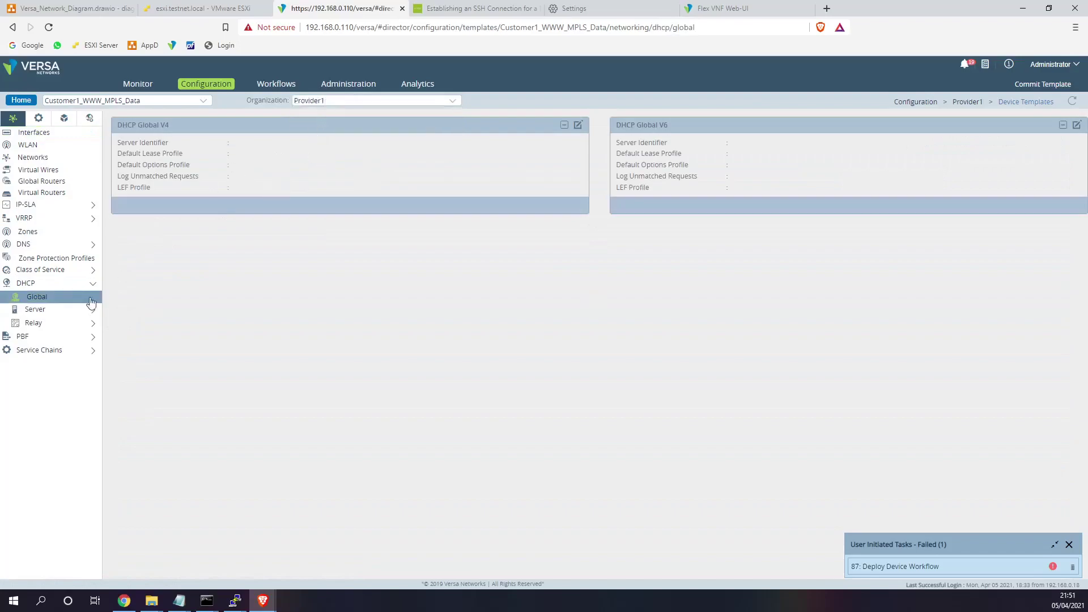
click(51, 310)
click(57, 322)
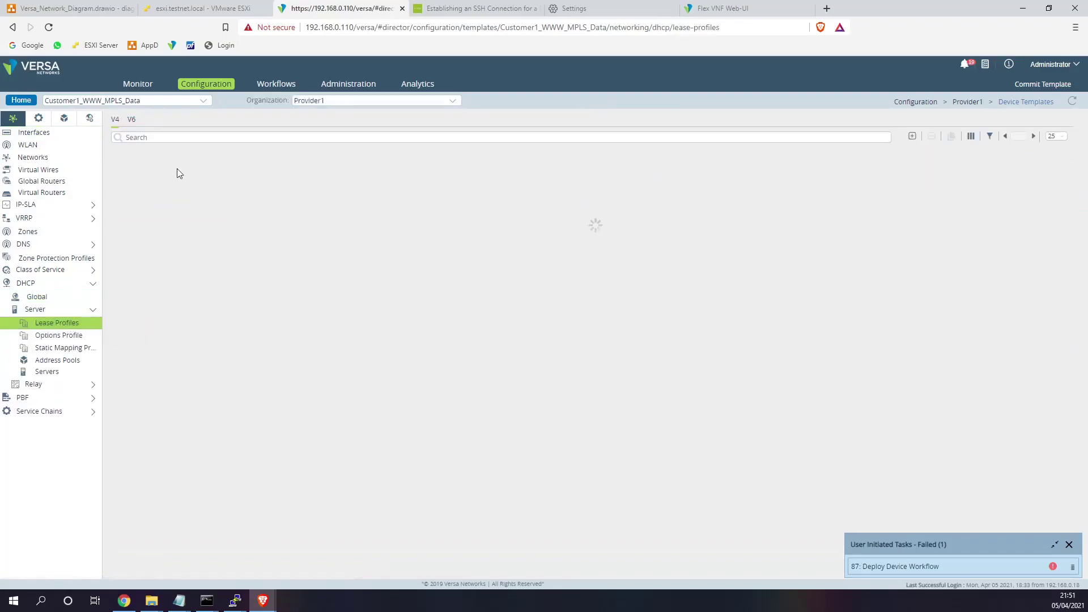
click(327, 101)
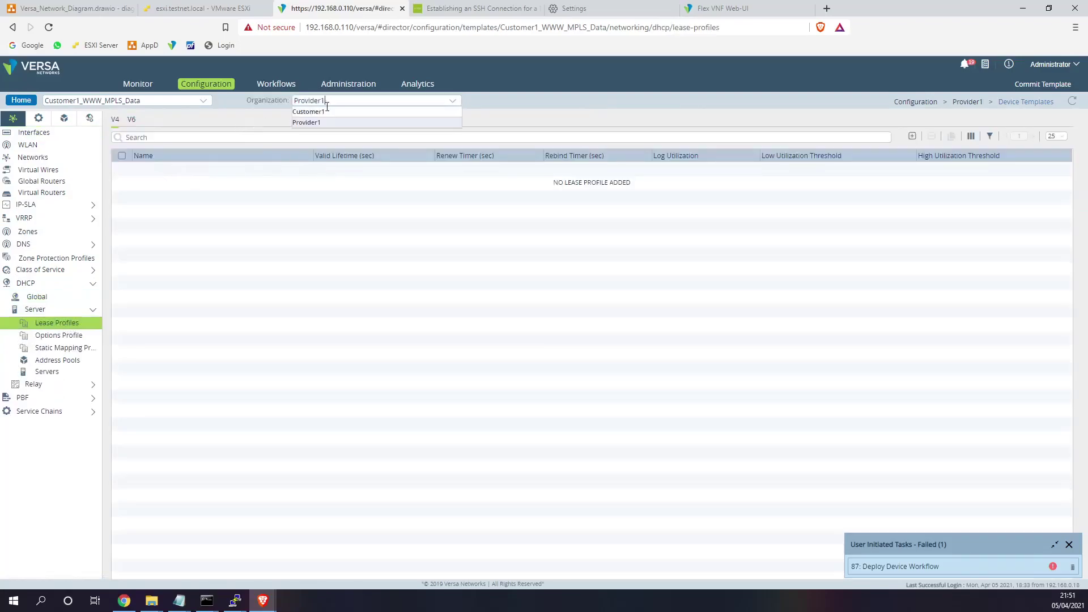
click(323, 113)
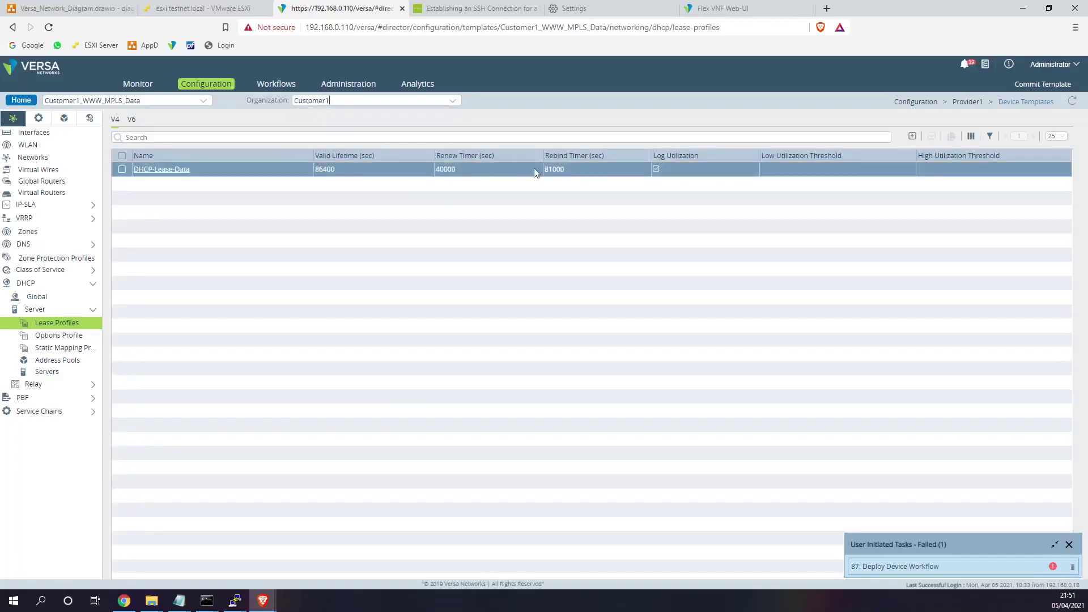
click(164, 171)
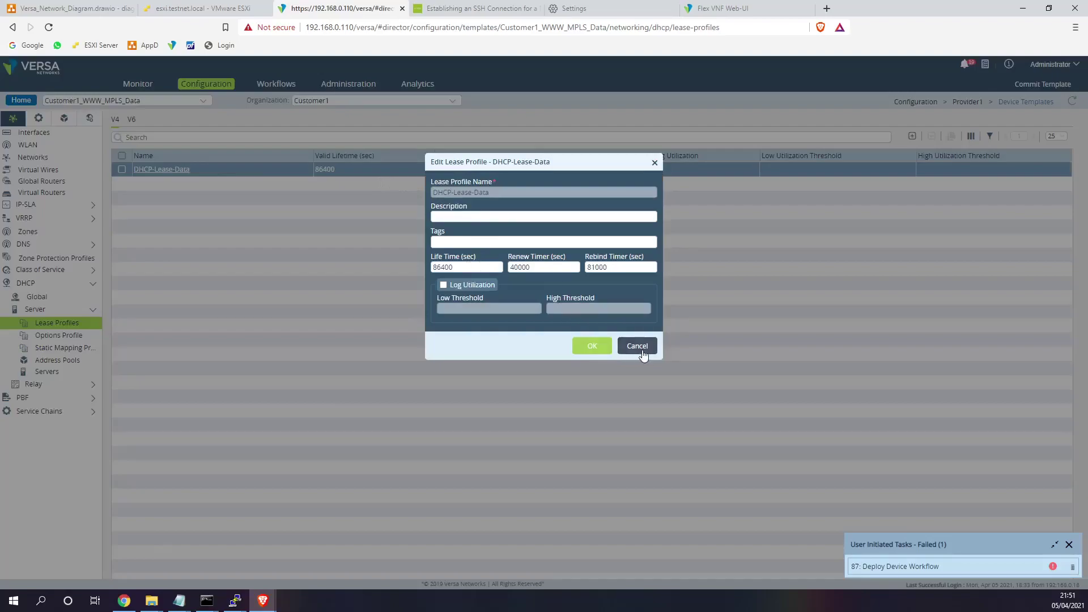
click(639, 347)
- Read failed task 87's error about invalid LAN-POOL range begin/end variables
click(907, 566)
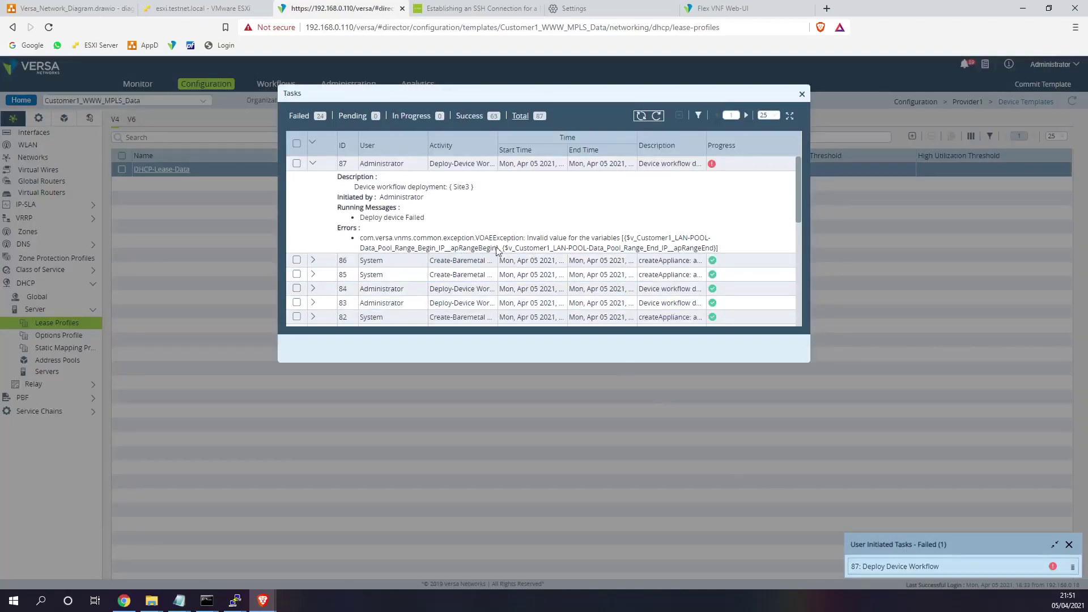
drag(520, 252, 715, 253)
click(383, 255)
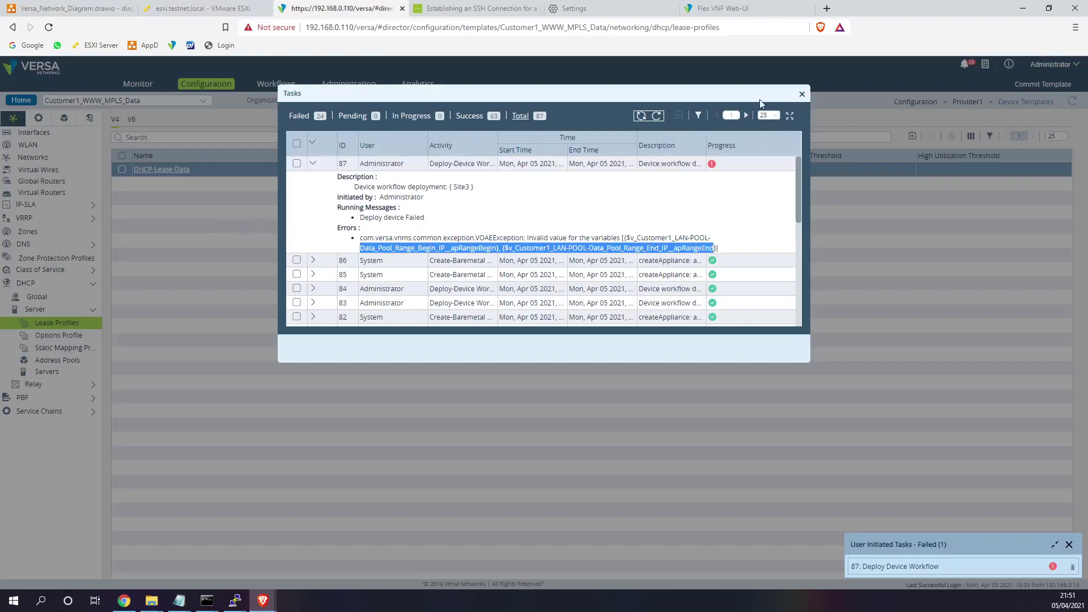
click(803, 96)
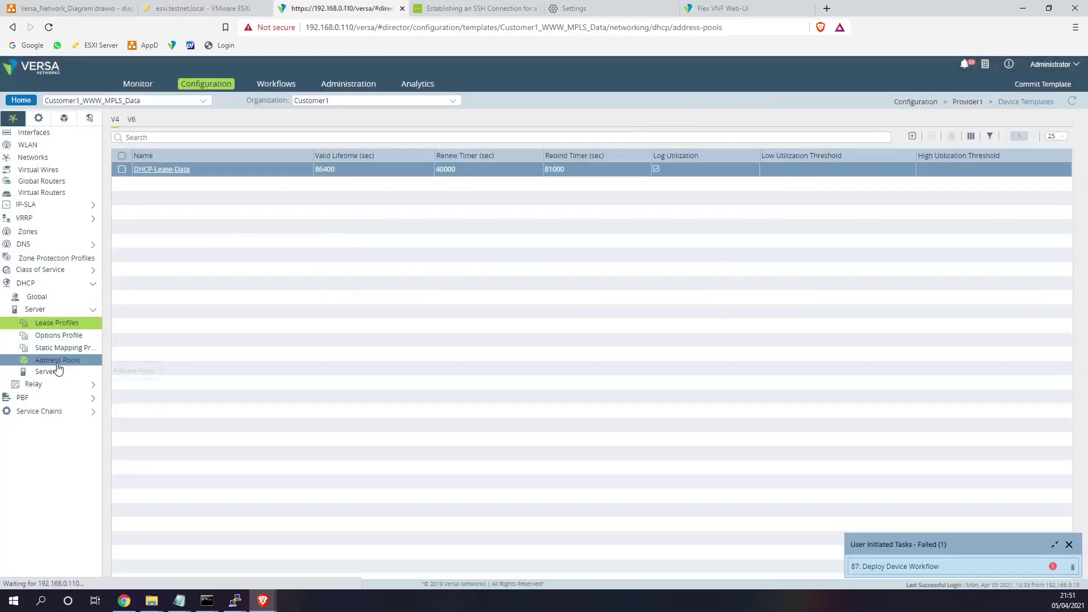
- Inspect LAN-POOL-Data's Address-Range IPv4 begin/end variables and cancel without changes
click(61, 361)
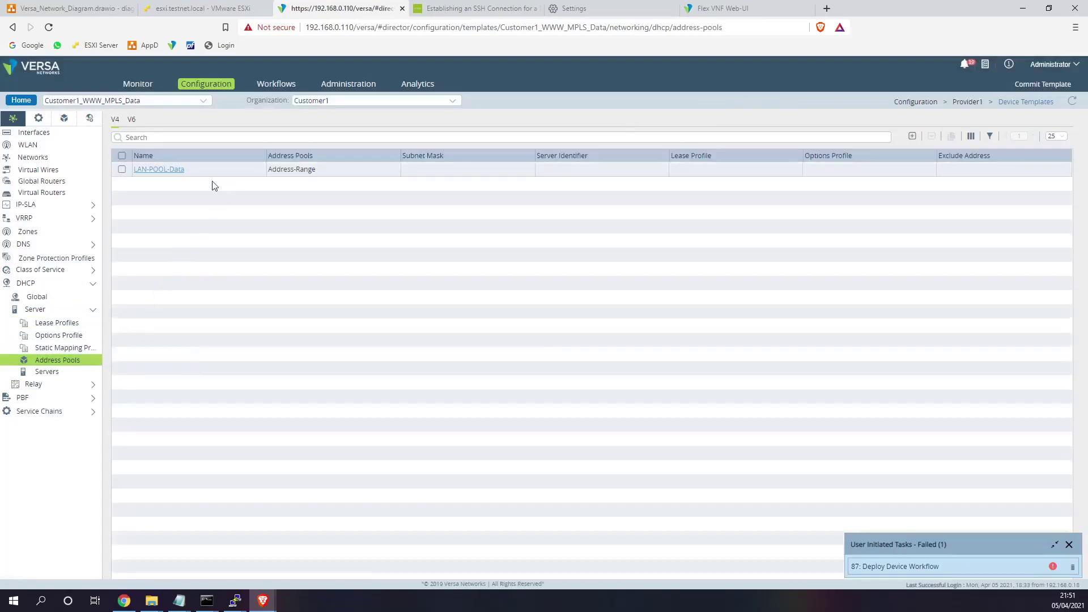
click(165, 170)
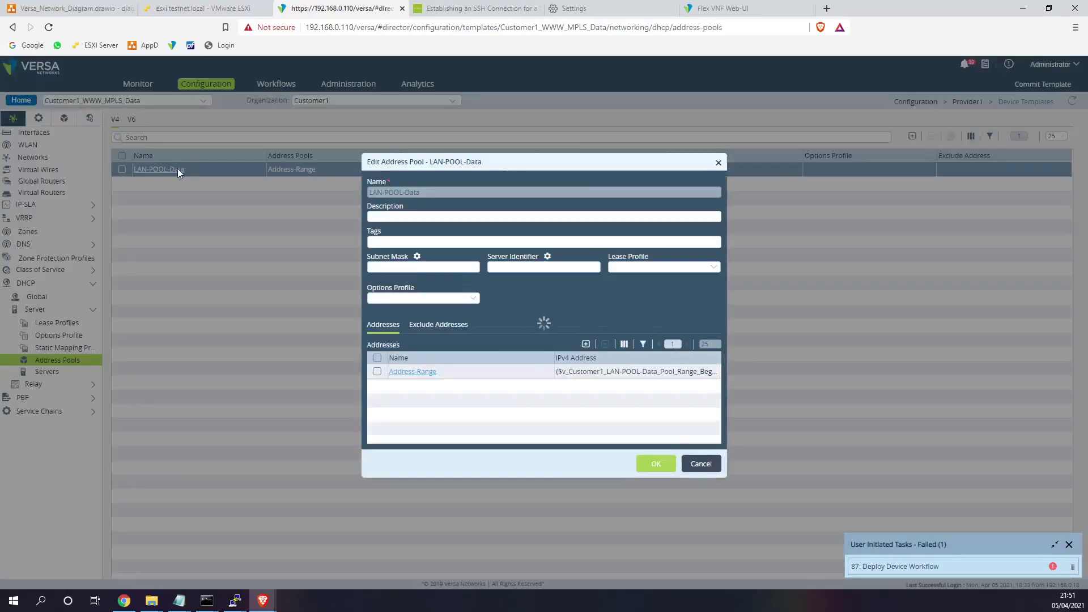
drag(454, 163, 400, 186)
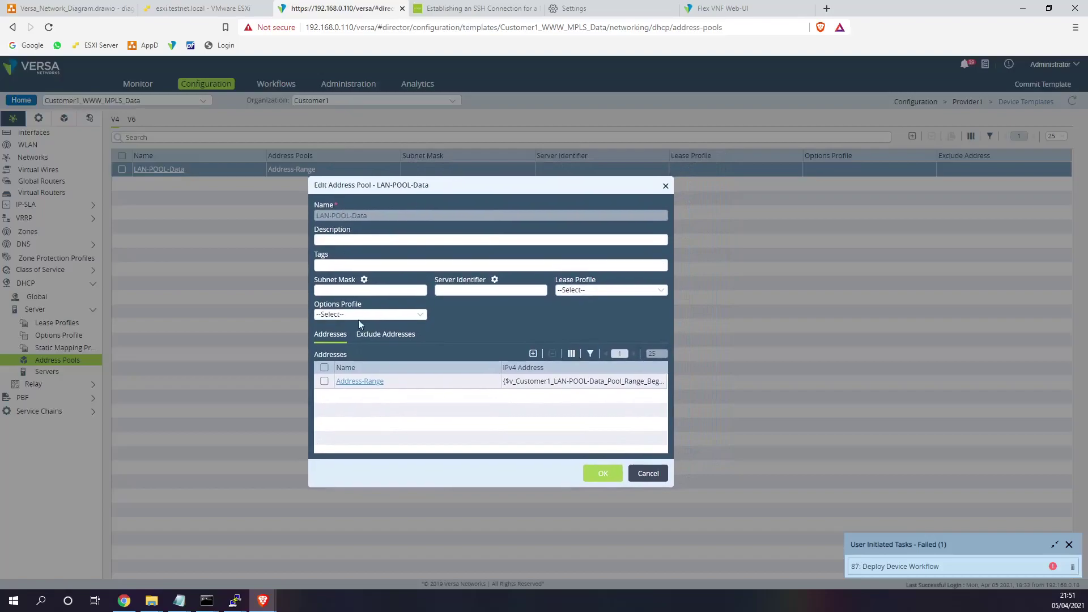
drag(547, 383, 652, 383)
click(624, 382)
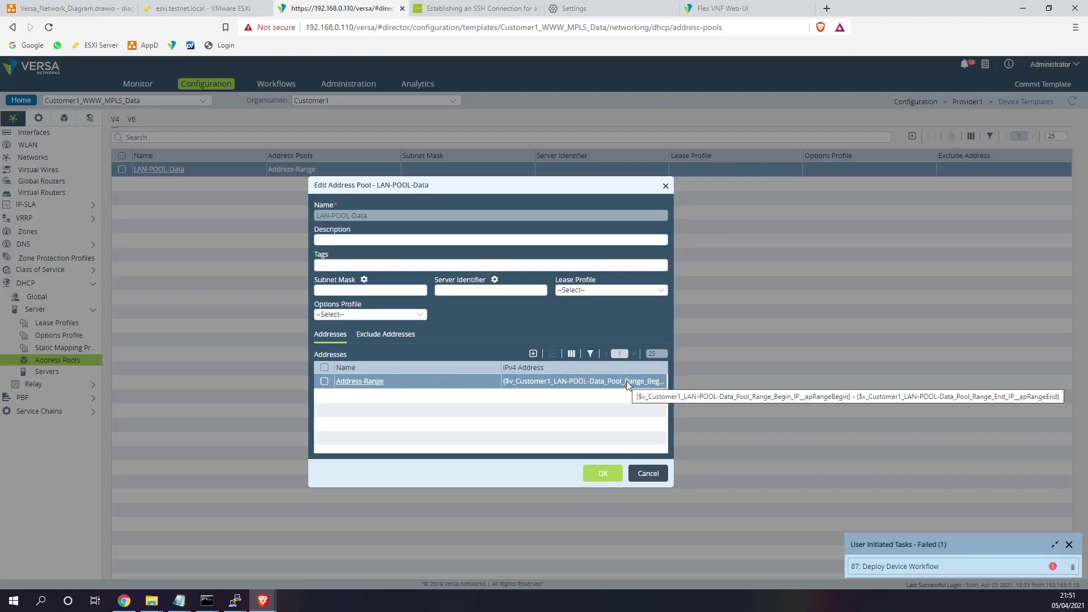
click(637, 471)
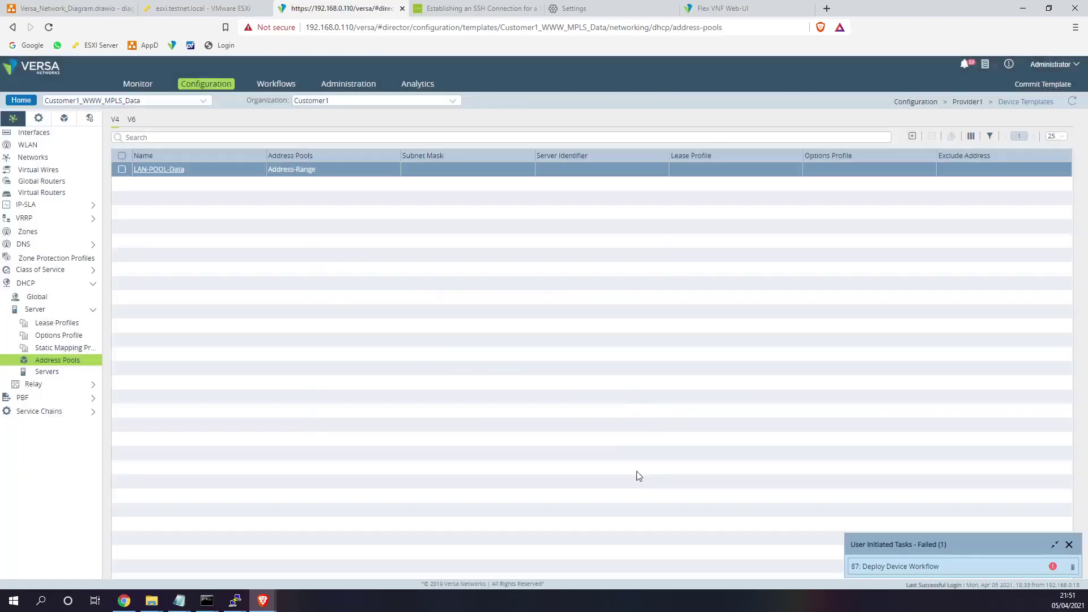
click(277, 84)
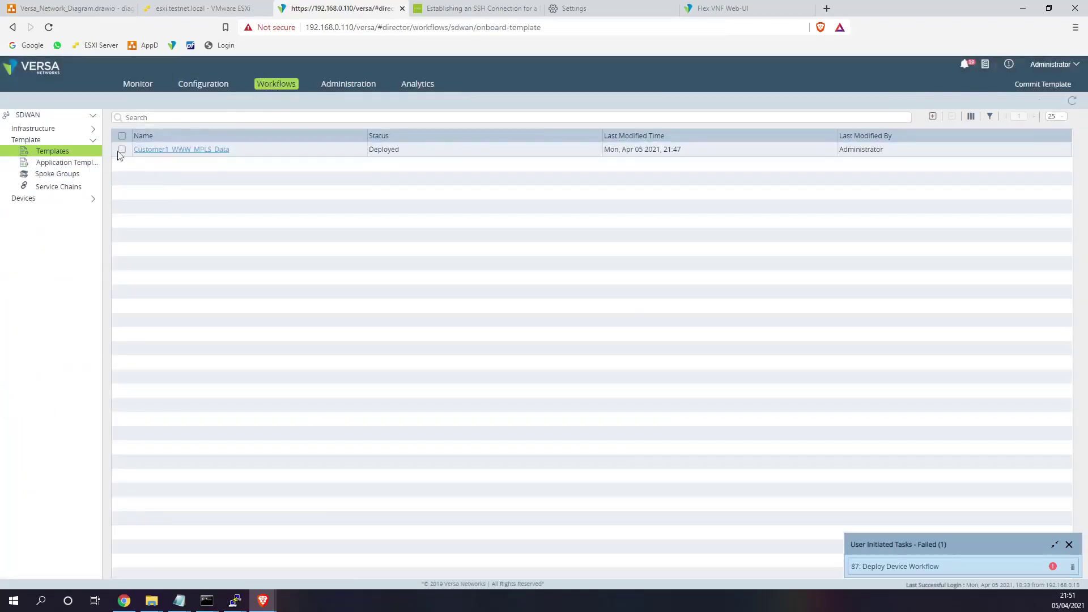
- Set Site1's Bind Data pool range to 172.16.1.100–172.16.1.200 and redeploy Site1
click(53, 197)
click(49, 210)
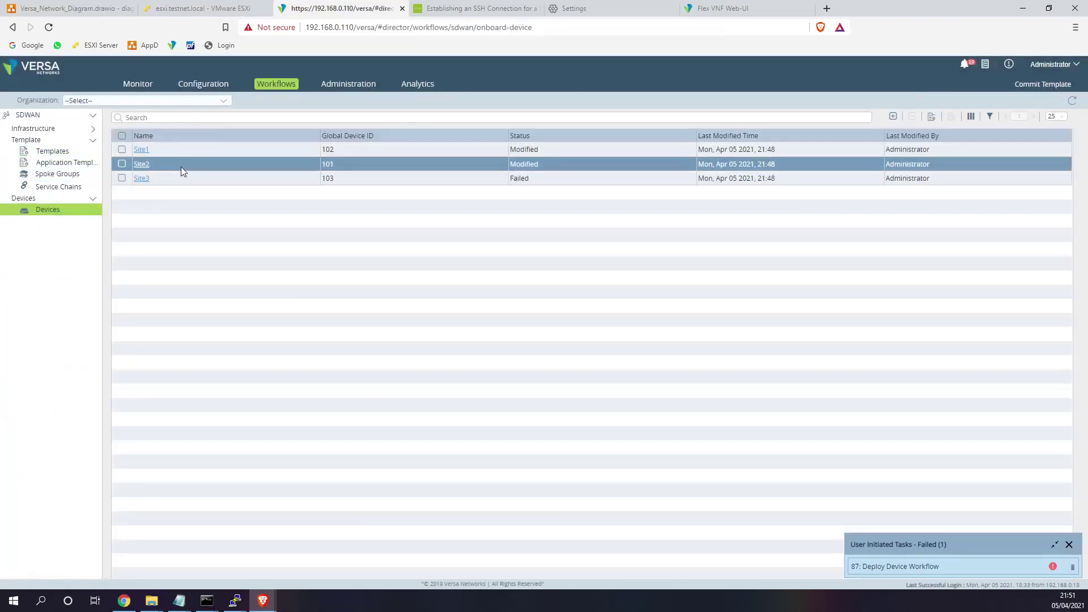
click(141, 149)
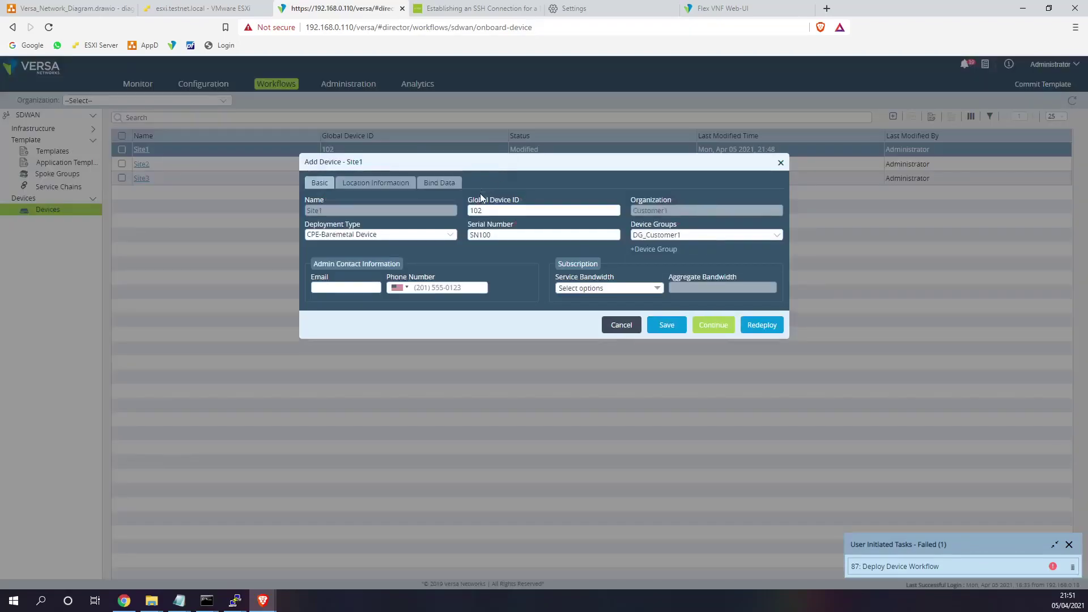
click(440, 182)
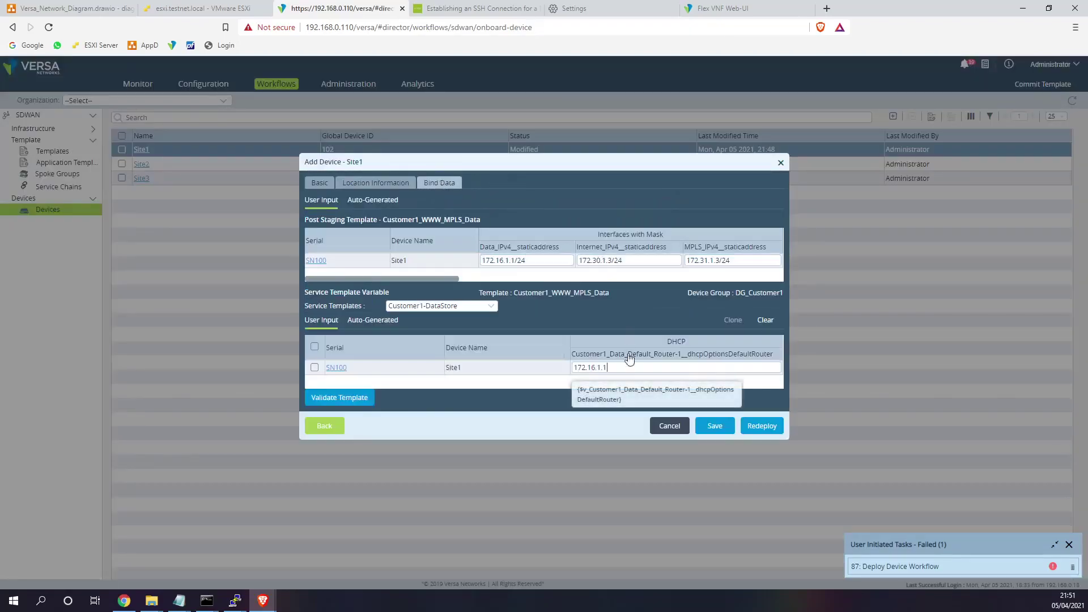
drag(440, 281, 622, 282)
click(645, 258)
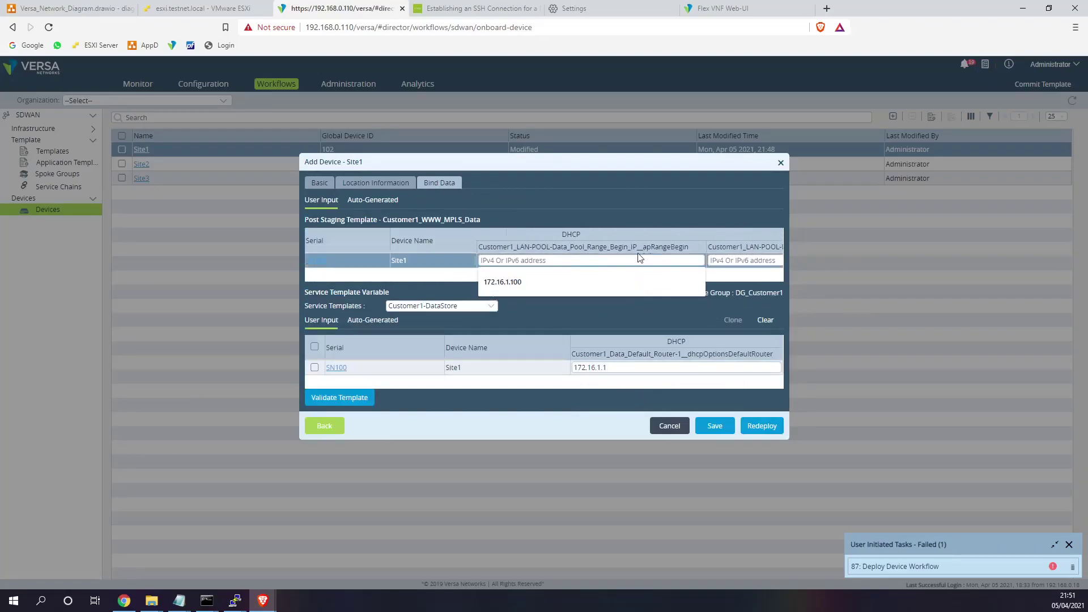
click(521, 281)
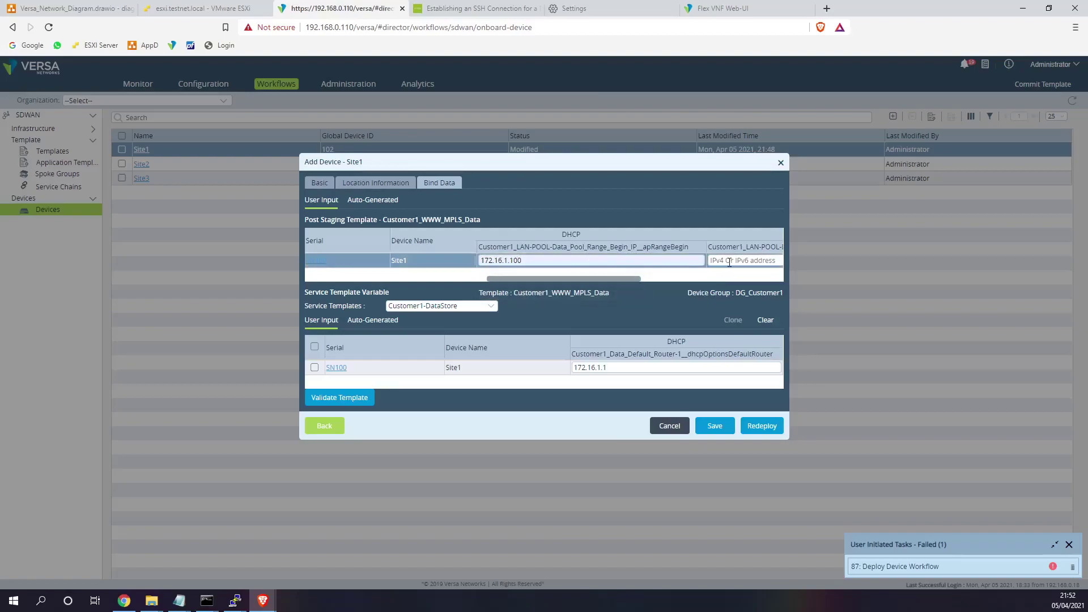
click(725, 260)
click(612, 282)
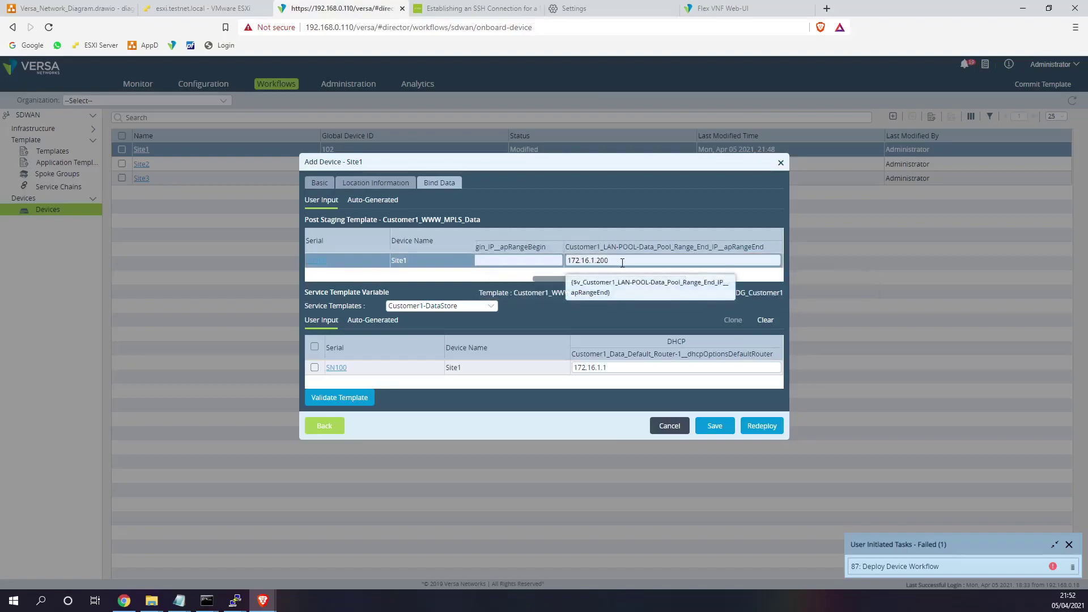
mouse_move(625, 279)
mouse_down()
mouse_move(640, 284)
mouse_move(562, 285)
mouse_move(634, 288)
mouse_up()
click(760, 426)
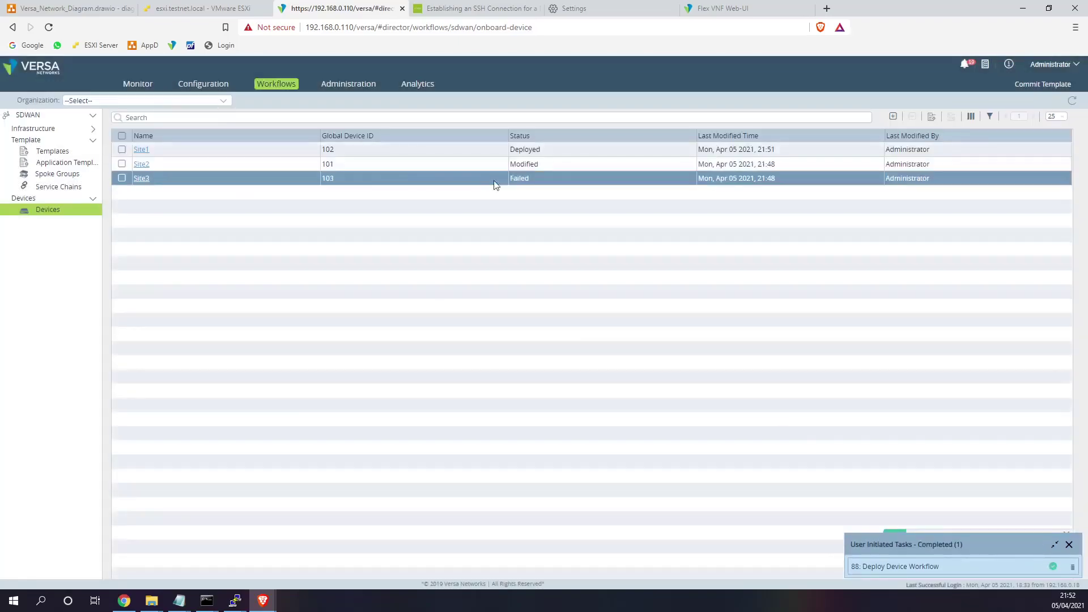
- Set Site2's Range Begin to 172.16.2.100 in Bind Data and copy it
click(141, 165)
click(441, 182)
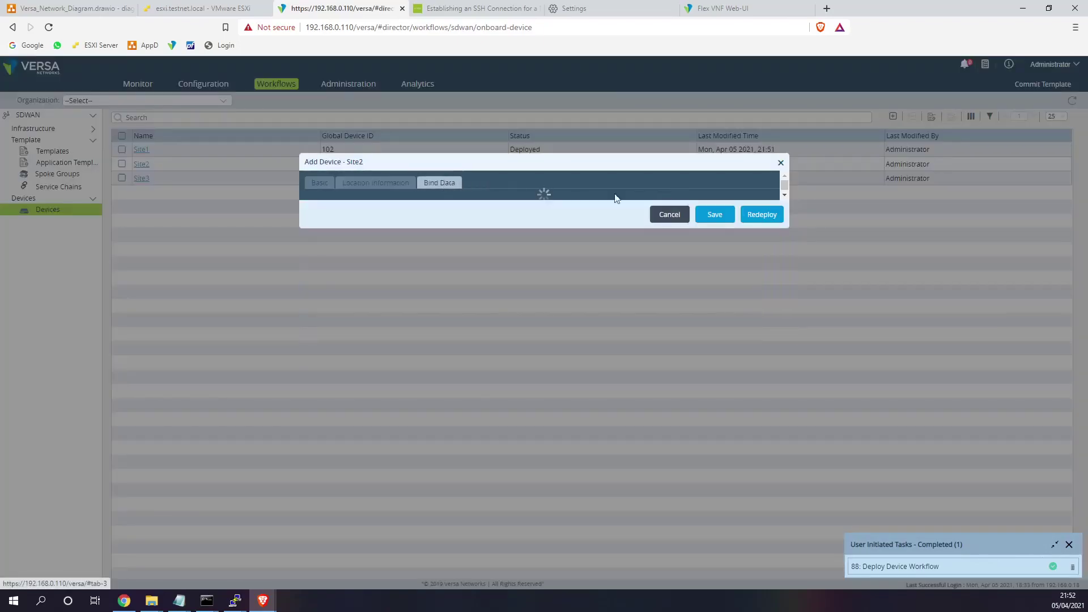
drag(442, 279, 608, 279)
click(592, 260)
click(536, 281)
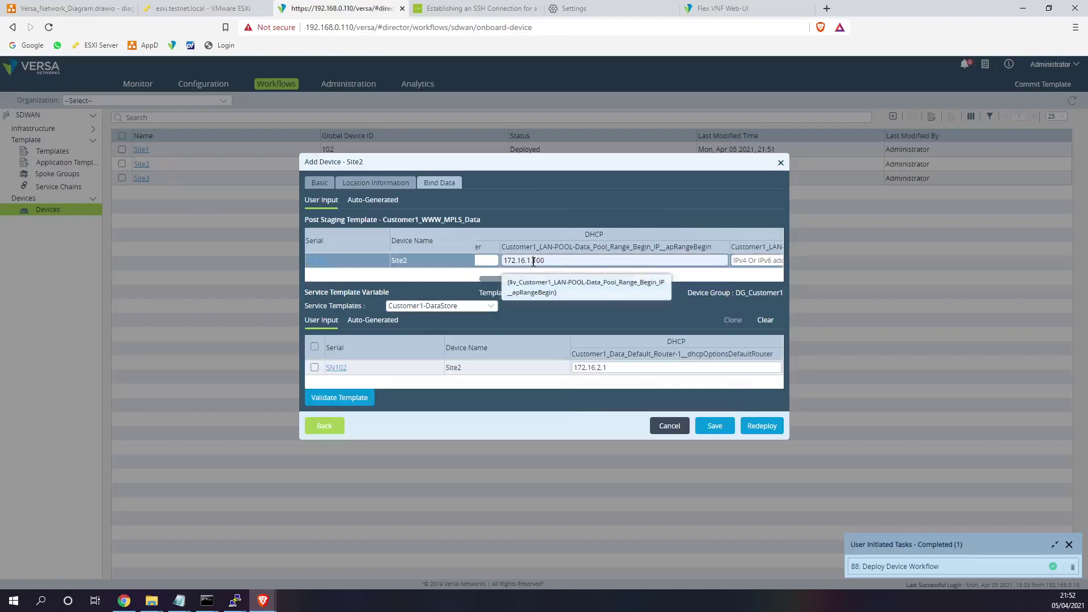
drag(531, 261, 527, 260)
click(531, 262)
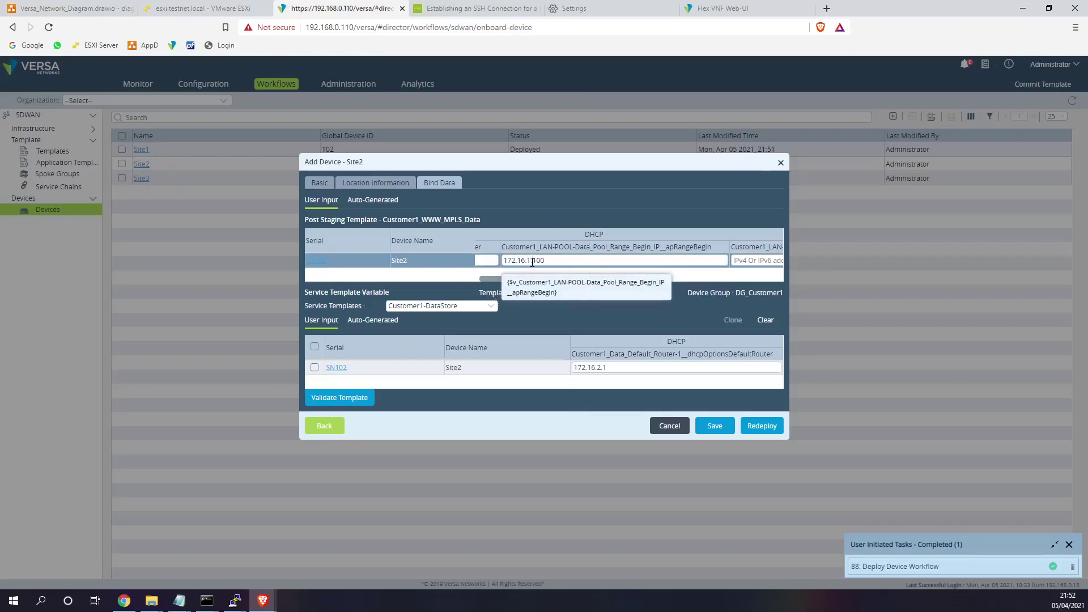
drag(556, 279, 603, 271)
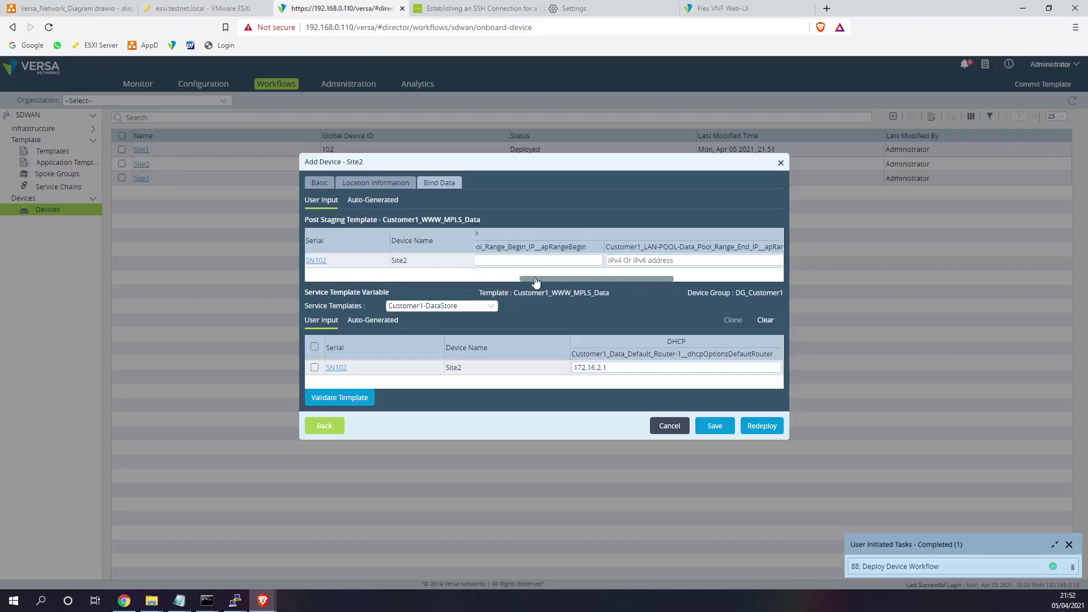
drag(537, 279, 489, 278)
double_click(586, 259)
key(ctrl+c)
- Paste and adjust Site2's Range End to 172.16.2.200, then redeploy Site2
drag(569, 280, 652, 280)
click(563, 260)
key(ctrl+v)
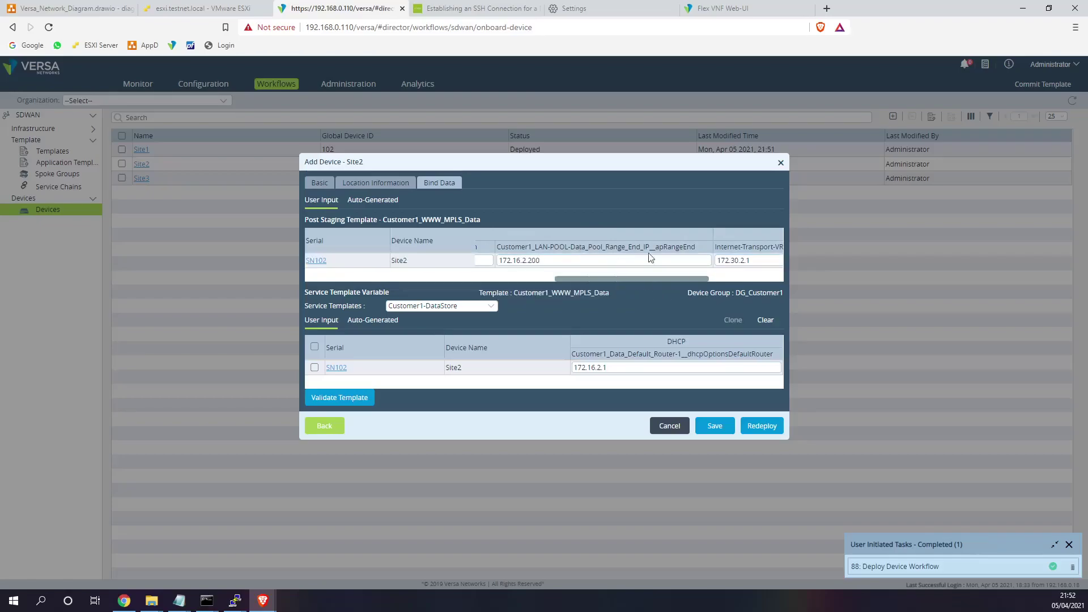
drag(684, 284, 747, 286)
click(762, 427)
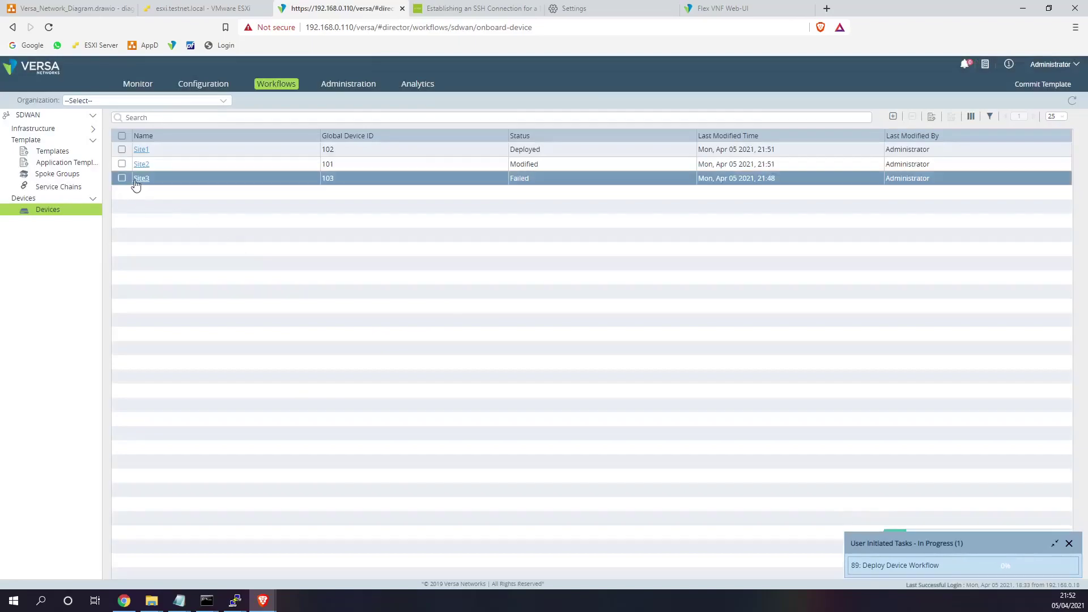
- Open Site3's bind data and set the DHCP Range Begin to 172.16.3.100
click(140, 180)
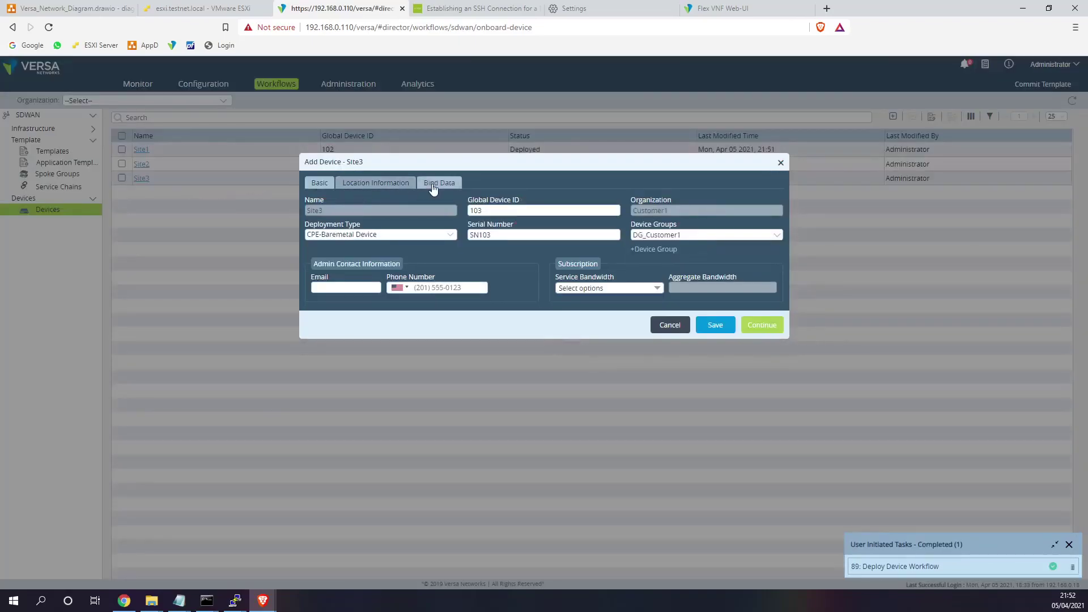
click(433, 187)
drag(441, 279, 609, 279)
click(596, 267)
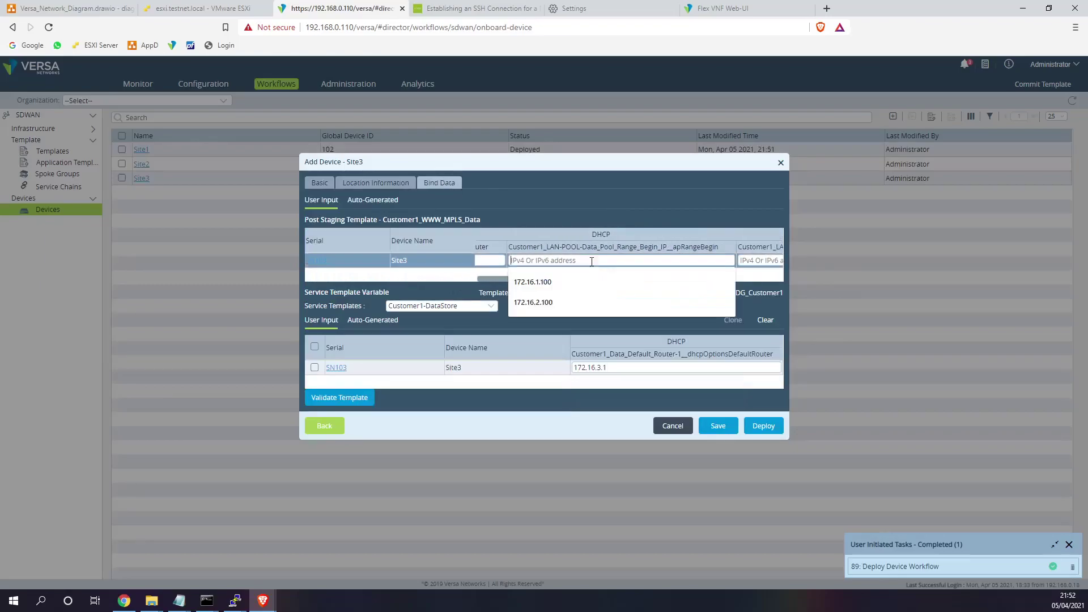
click(556, 299)
click(538, 261)
key(BackSpace)
text(3)
- Copy the address into Range End as 172.16.3.200 and deploy Site3
drag(554, 261, 504, 262)
key(ctrl+c)
key(Tab)
key(ctrl+v)
key(BackSpace)
key(BackSpace)
key(BackSpace)
text(2)
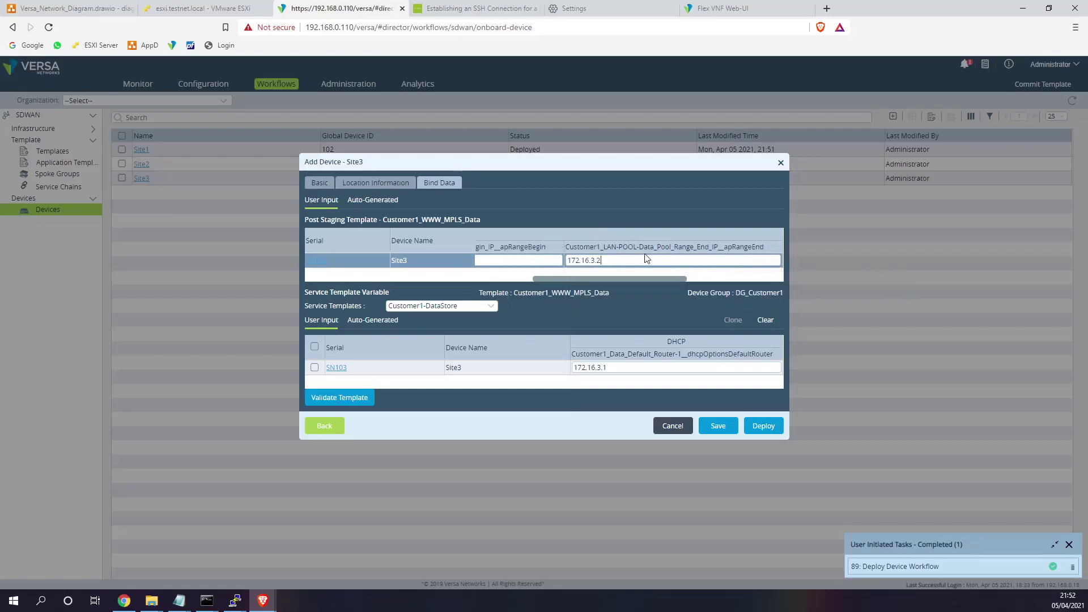
click(765, 429)
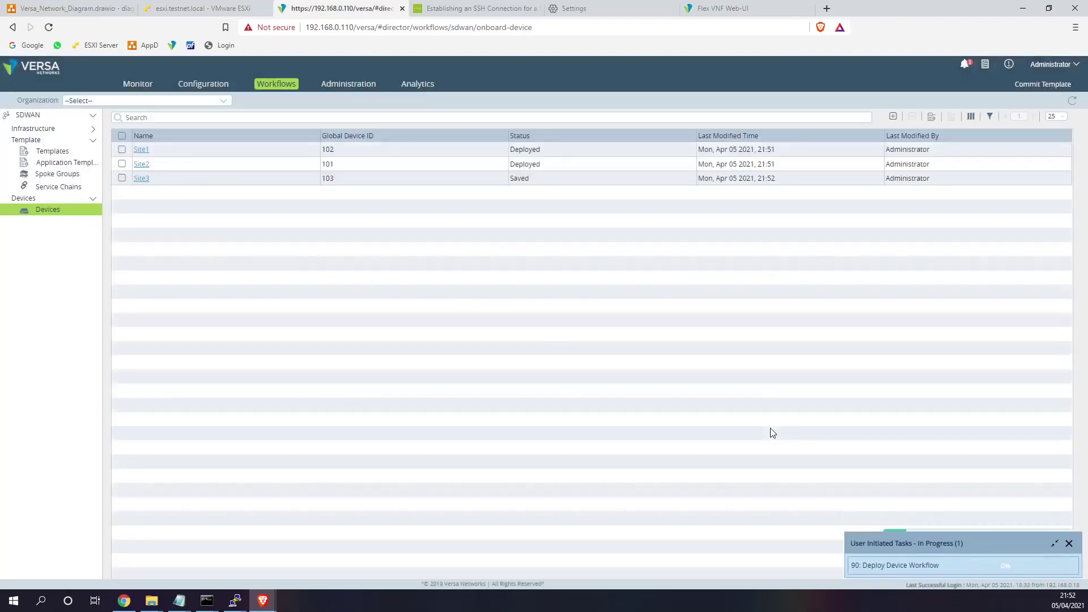
- In the ESXi Site1-LL1 console, rerun ifconfig to check the interface
click(216, 13)
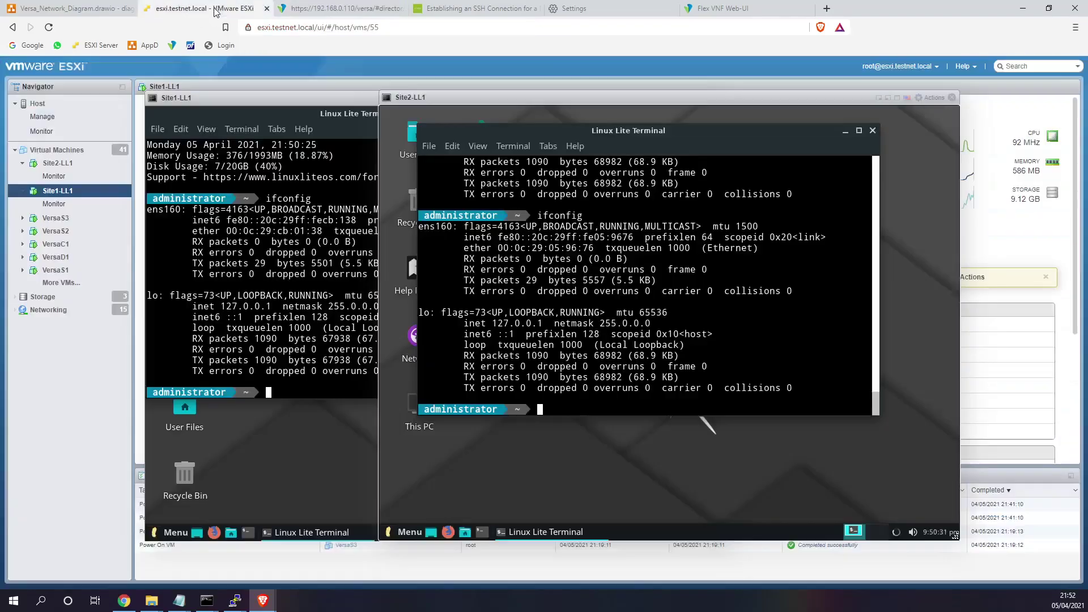
click(370, 360)
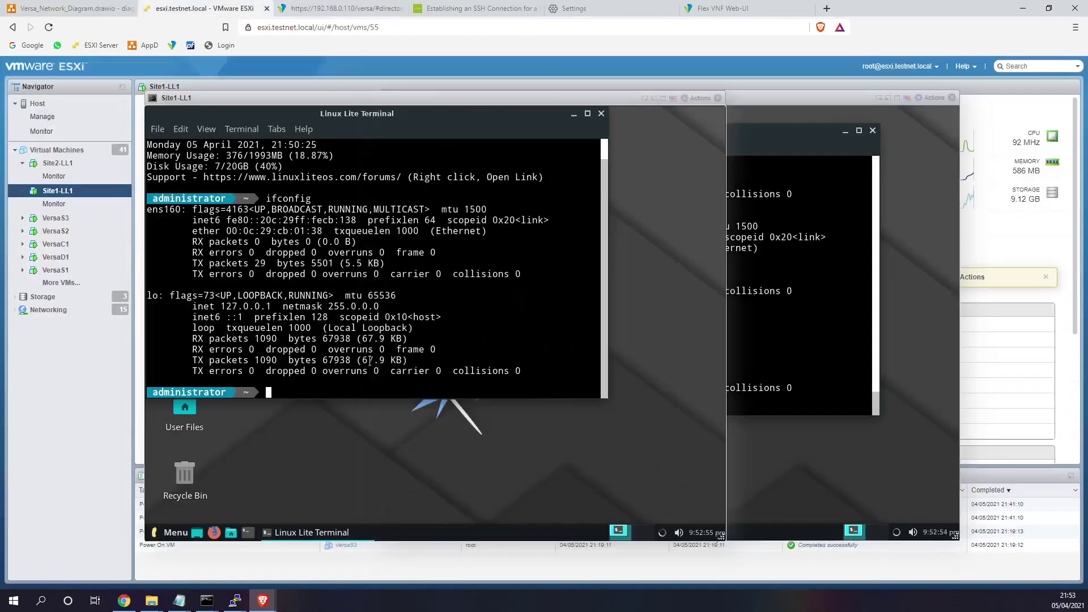
click(492, 323)
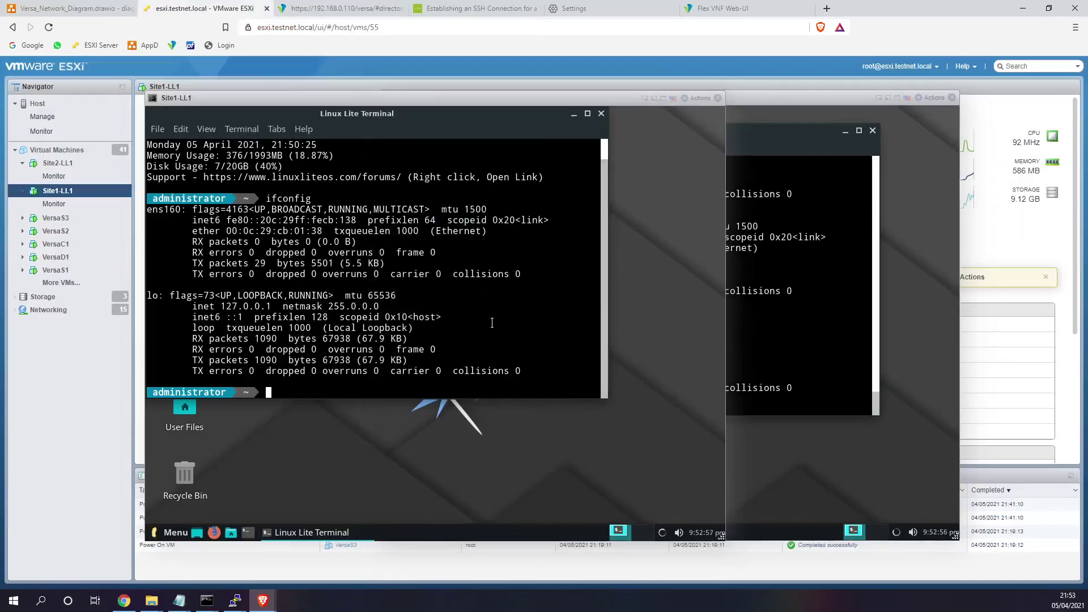
key(Up)
key(Return)
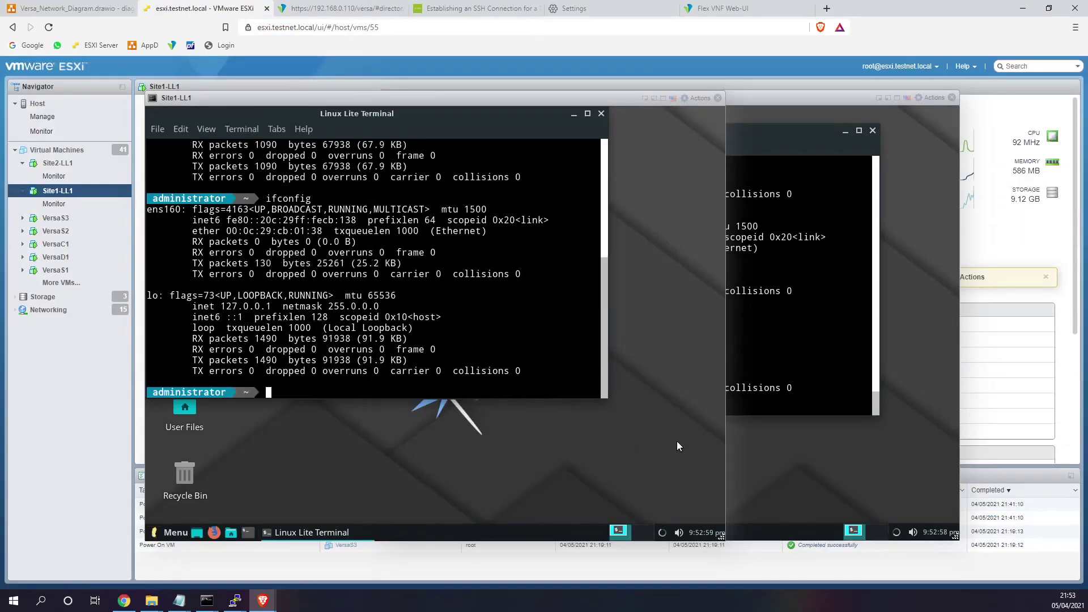
- Turn Site1-LL1 networking off and on, and reconnect Site2-LL1's wired connection
click(665, 528)
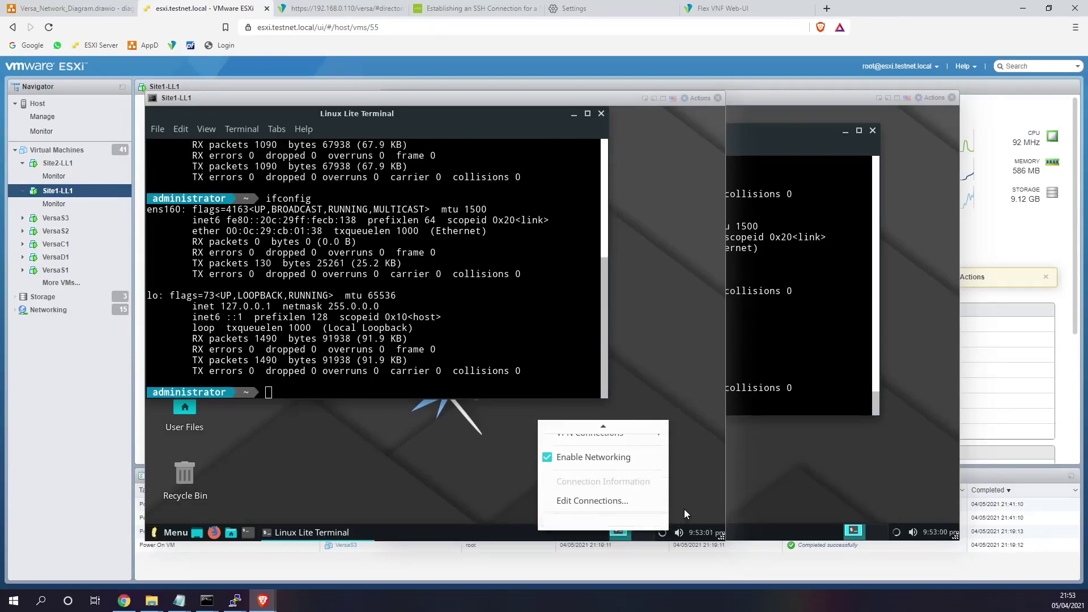
click(618, 459)
click(662, 533)
click(624, 457)
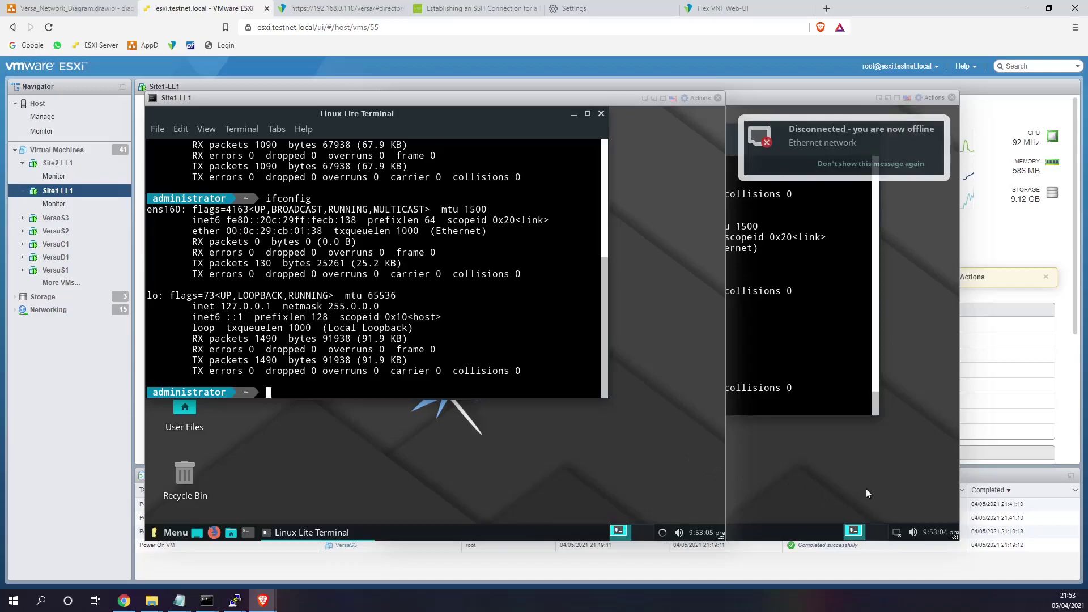
click(866, 490)
click(897, 531)
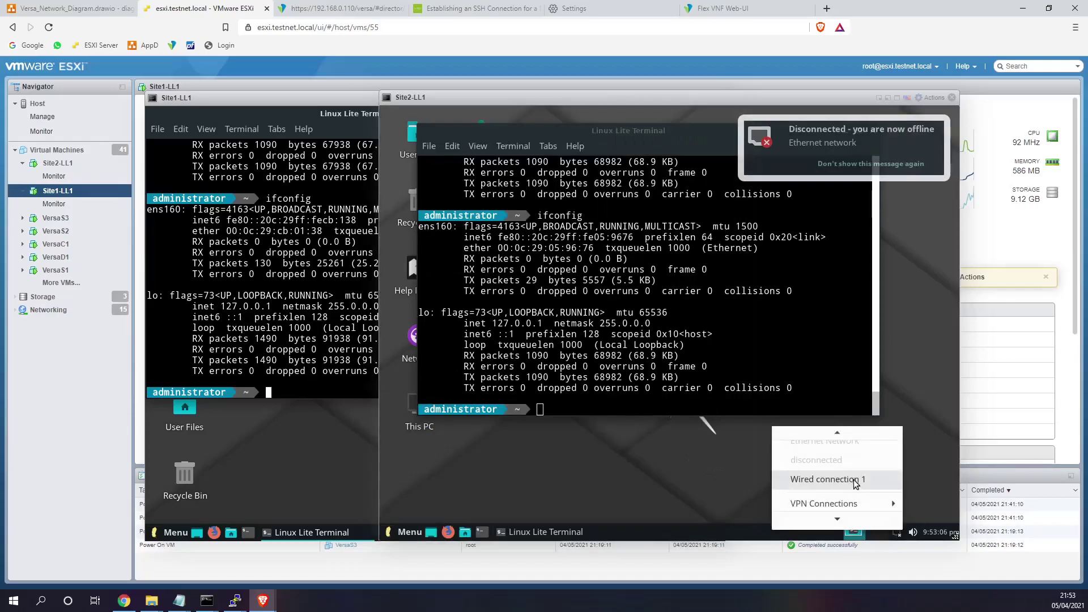
click(856, 481)
- Rerun ifconfig twice on Site1-LL1, then return to the Versa Director device list
click(255, 348)
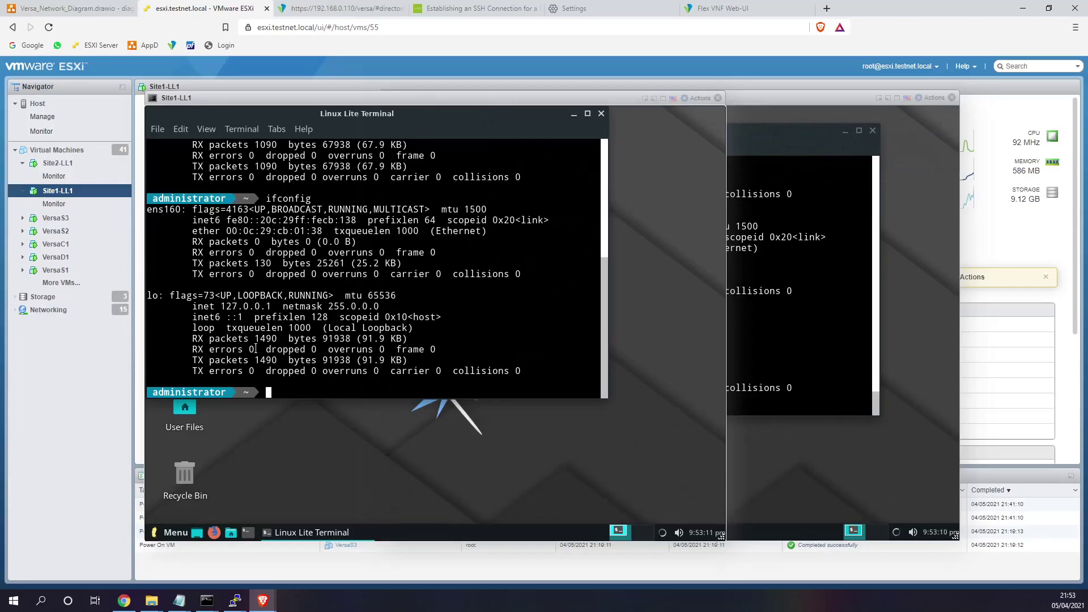
key(Up)
key(Return)
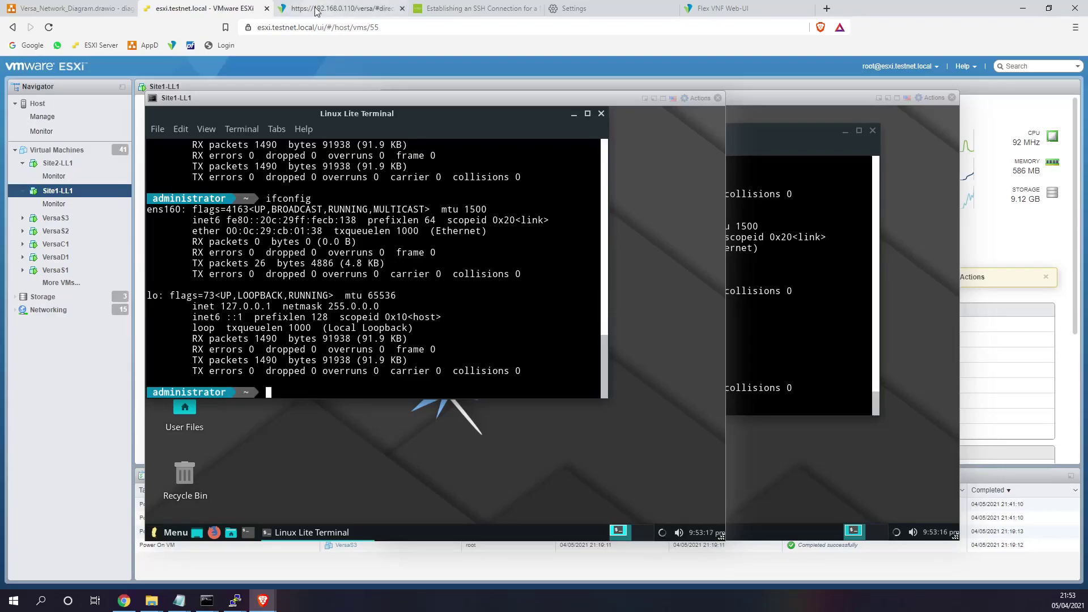
key(Up)
key(Return)
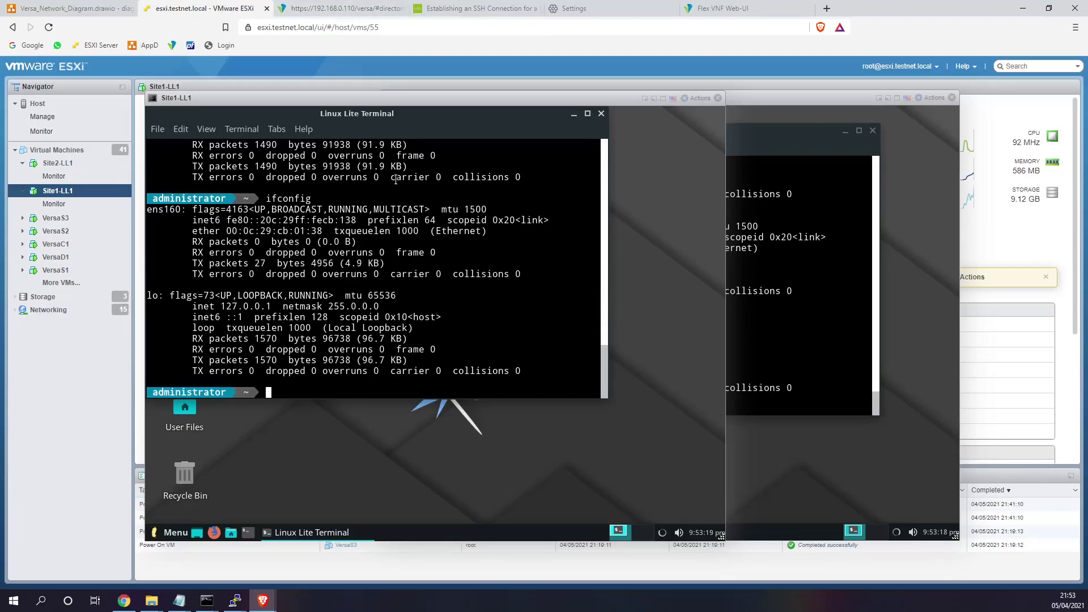
click(341, 8)
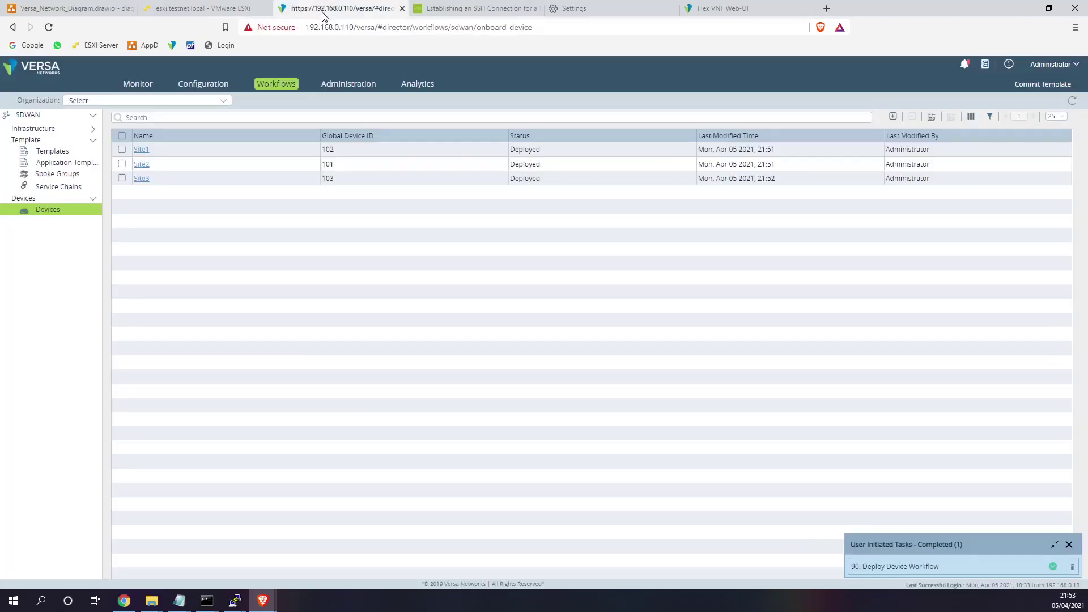
- Show Versa Director's recent notifications, then rerun ifconfig on Site1-LL1 in ESXi
click(965, 65)
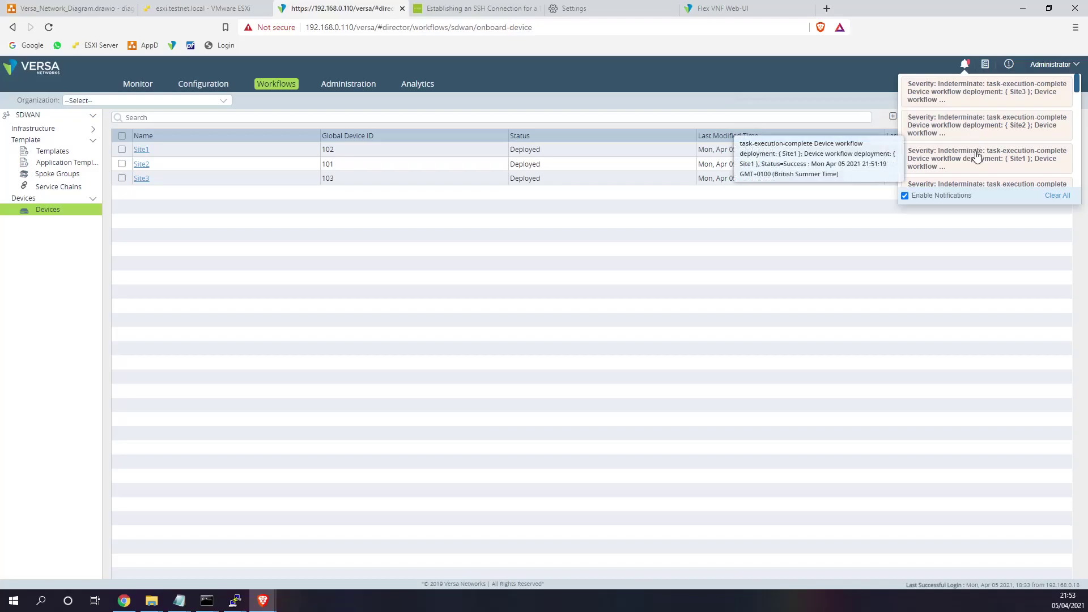
click(203, 8)
key(Up)
key(Return)
- Rerun ifconfig on Site2-LL1 and go back to the Versa Director device list
click(758, 274)
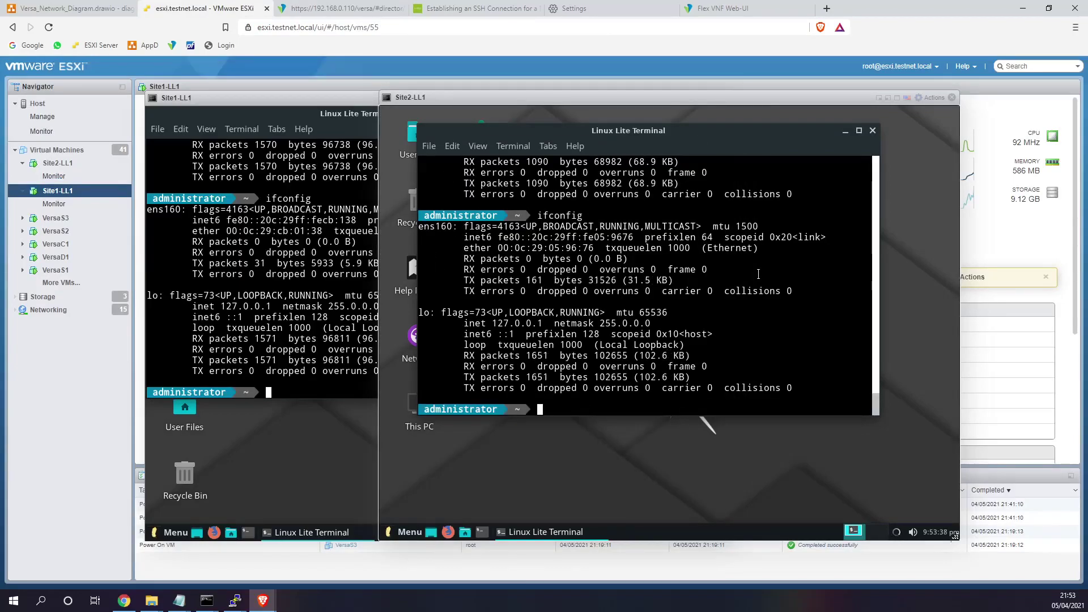
key(Up)
key(Return)
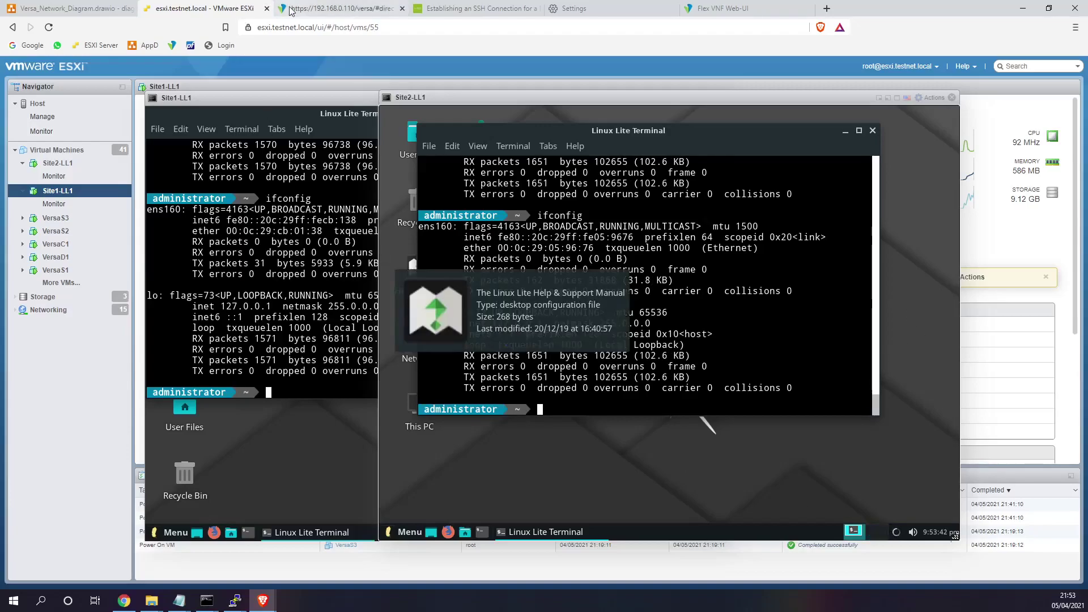
click(332, 11)
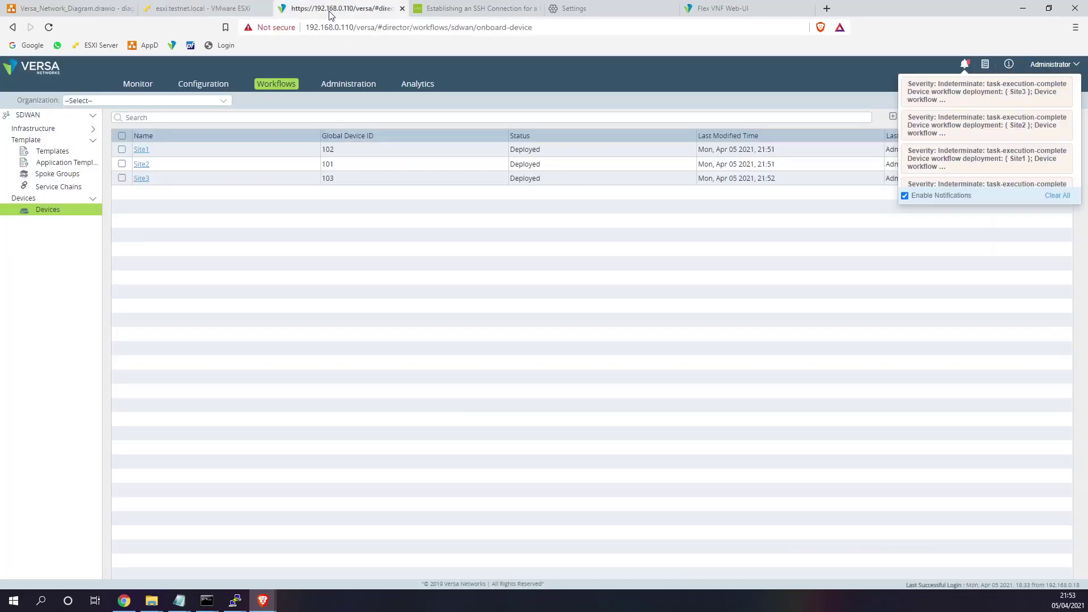
- Review Site1's bind data in the Auto-Generated and User Input views, then close without saving
click(141, 151)
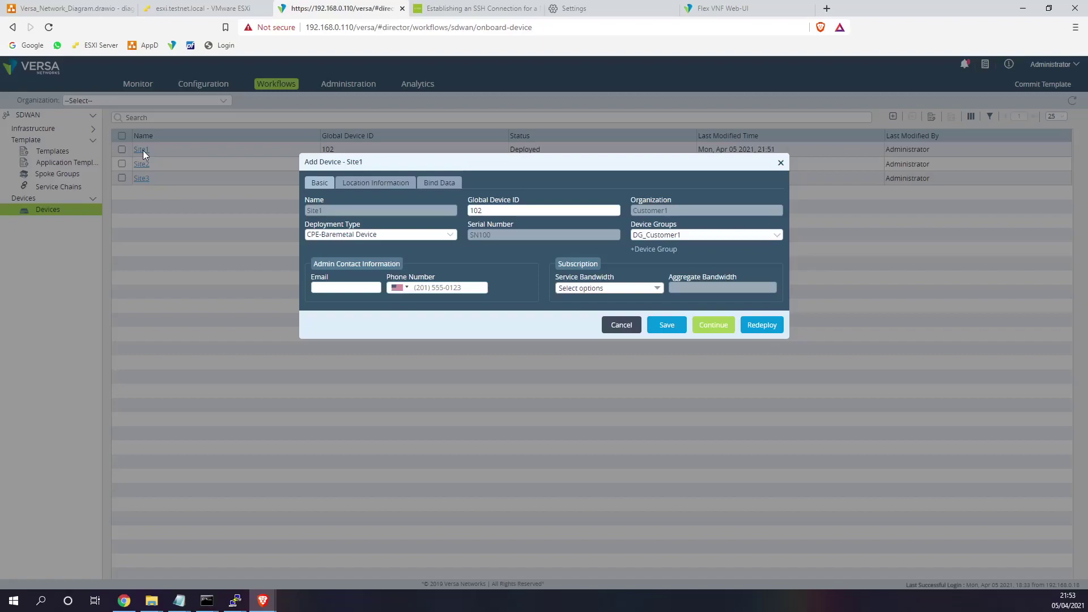
click(428, 175)
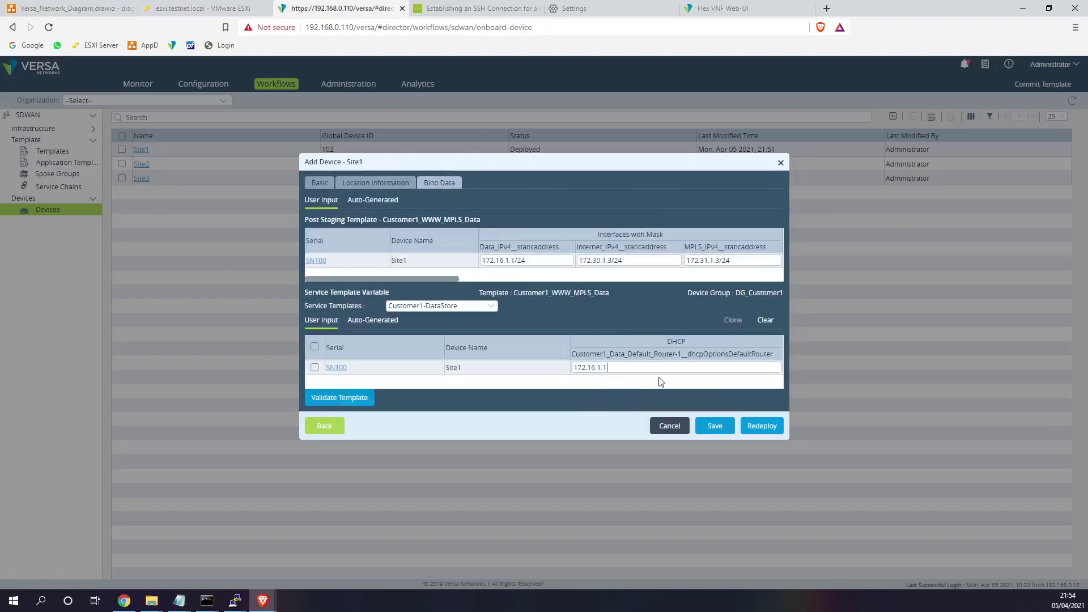
click(373, 321)
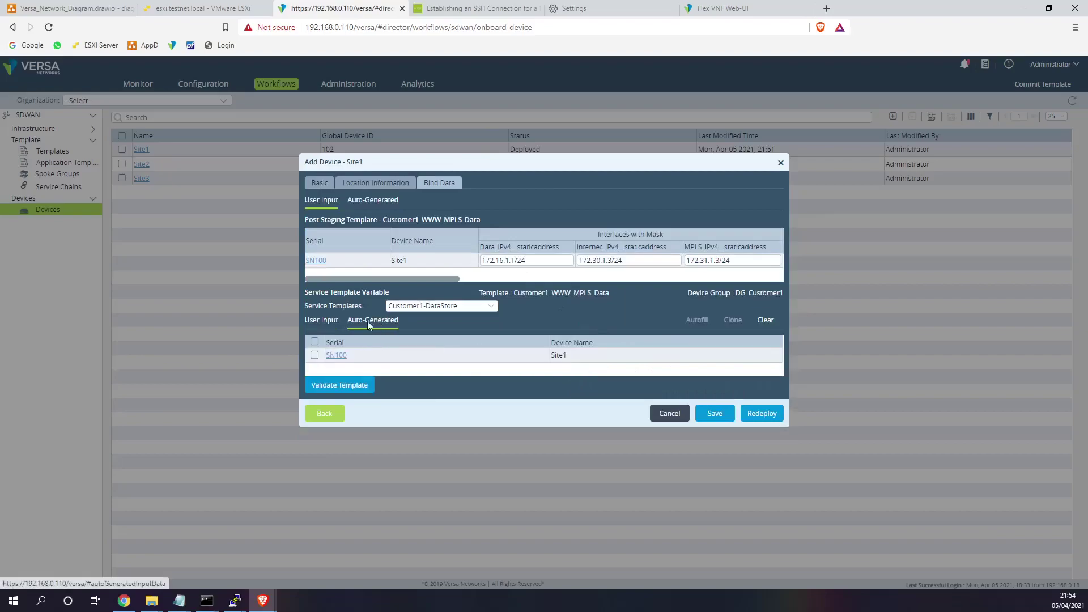
click(321, 321)
drag(445, 279, 769, 284)
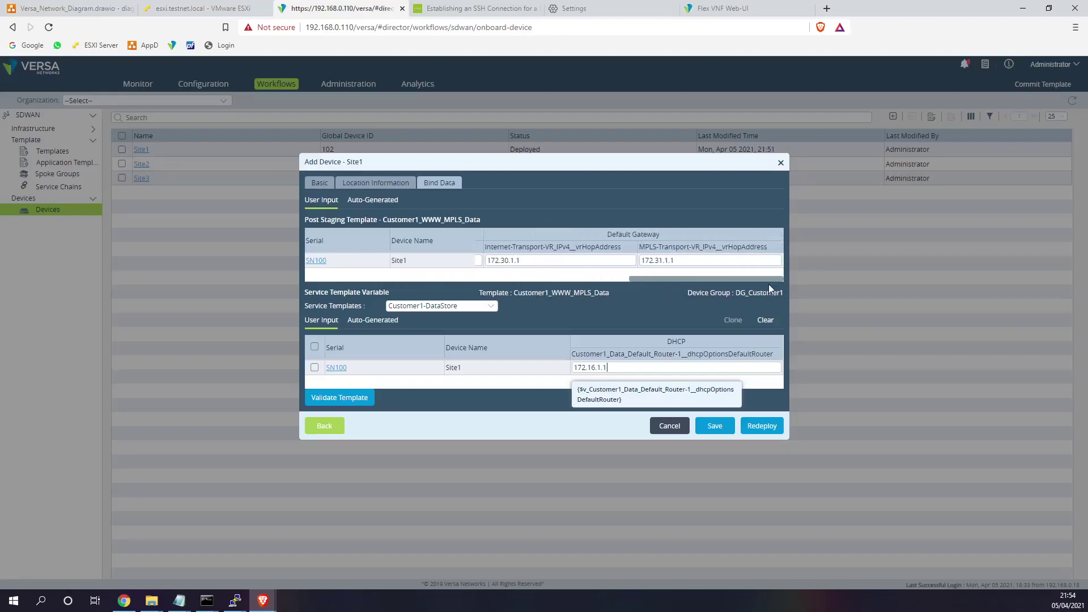
click(781, 163)
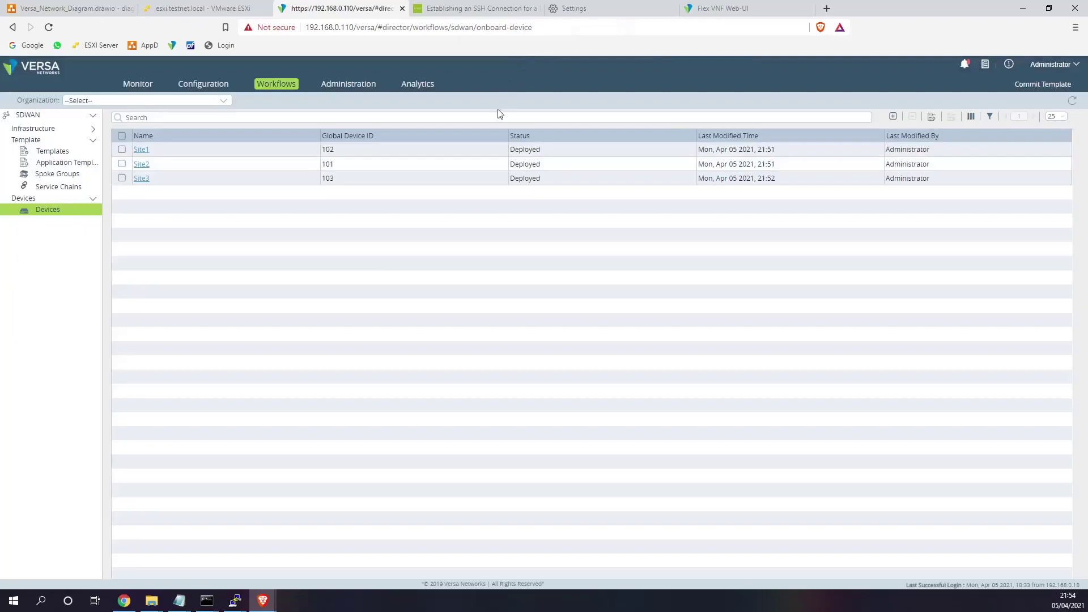
- Rerun ifconfig on the Site1-LL1 console in ESXi
click(208, 13)
click(311, 339)
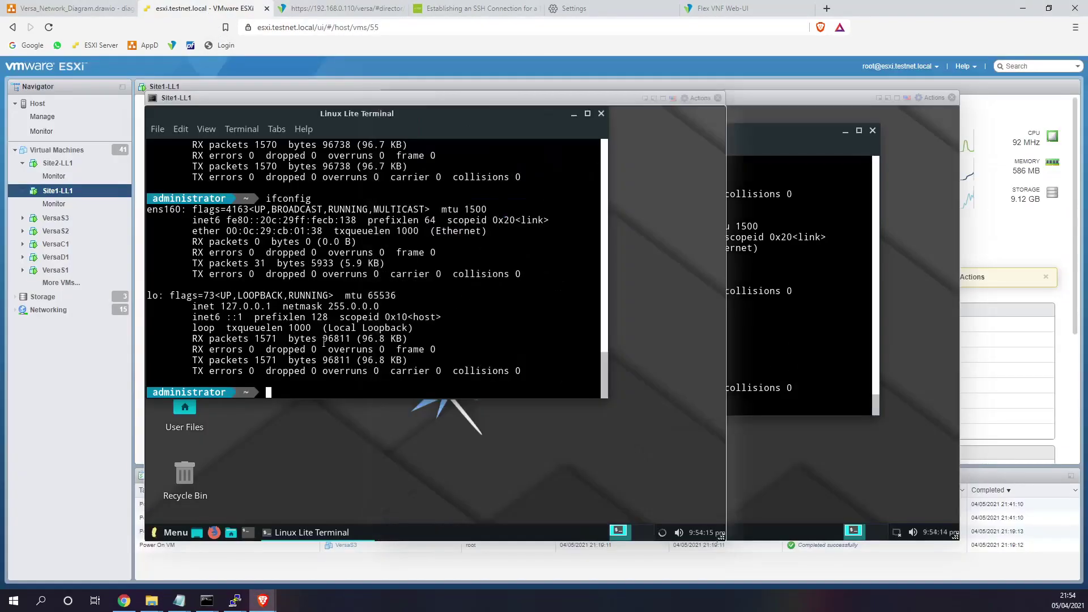
key(Up)
key(Return)
- Open Customer1_WWW_MPLS_Data's DHCP server Options Profiles under Configuration > Device Templates
click(292, 9)
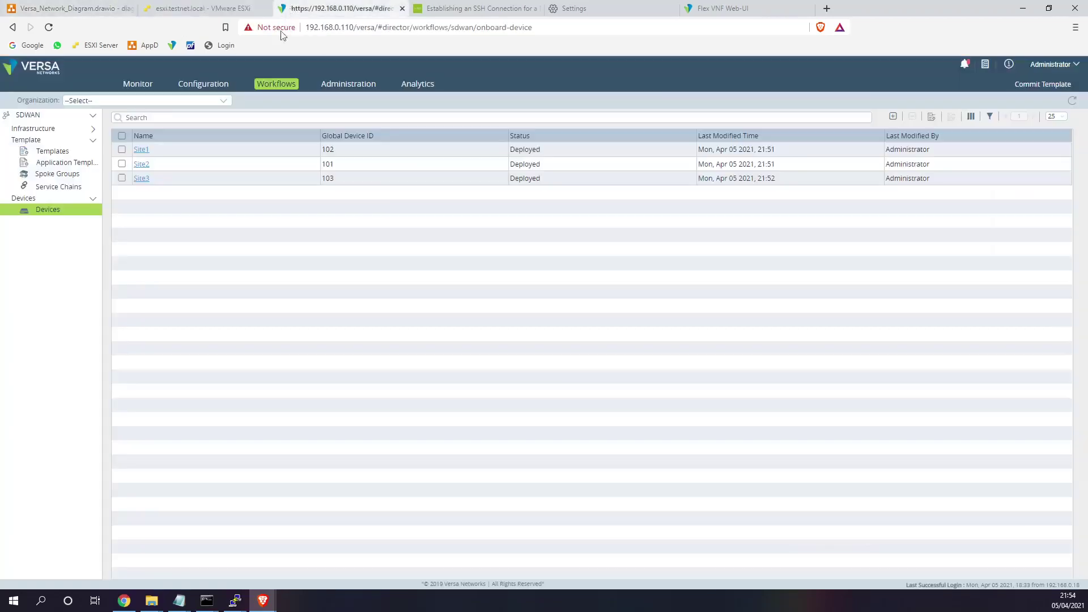
click(215, 87)
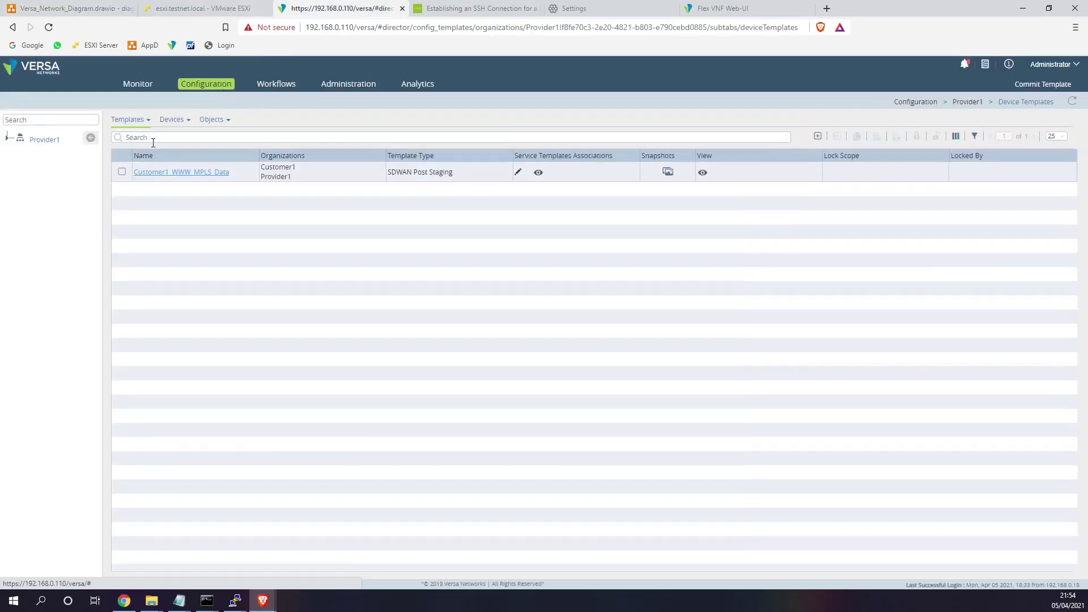
click(181, 172)
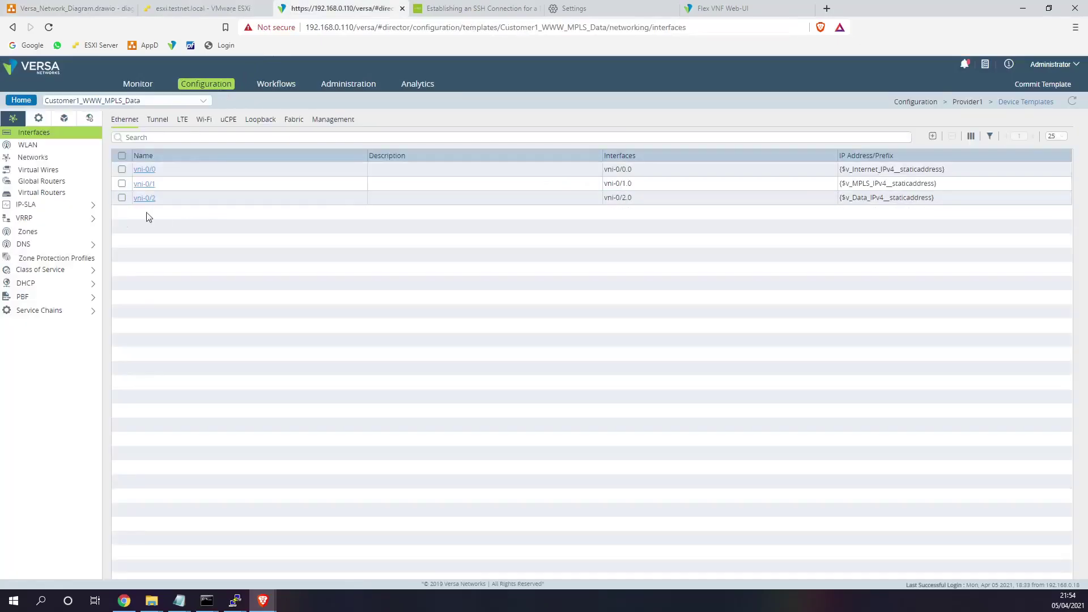
click(28, 282)
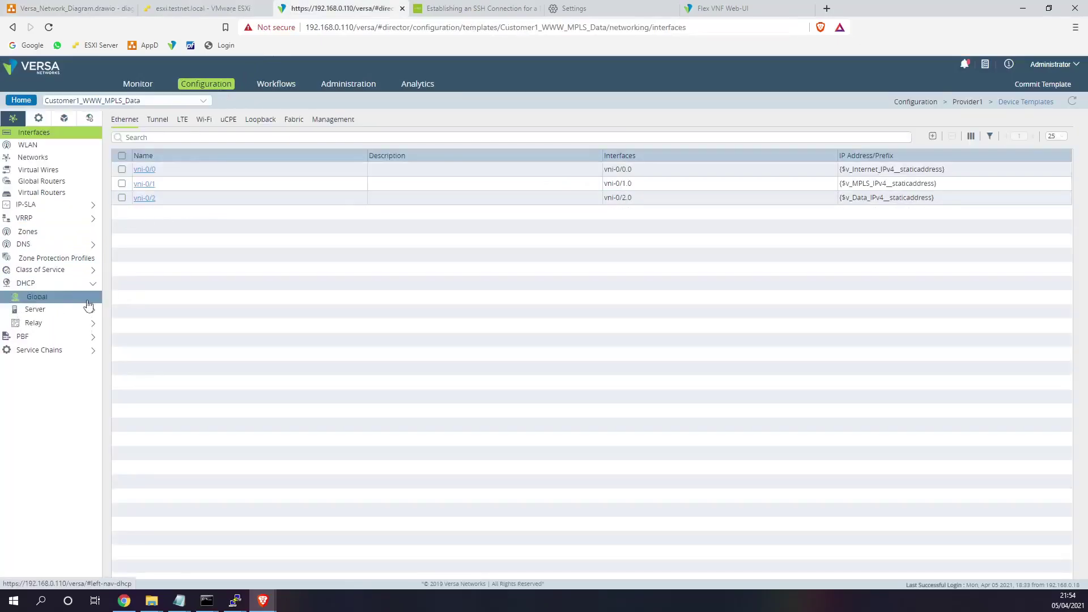
click(57, 305)
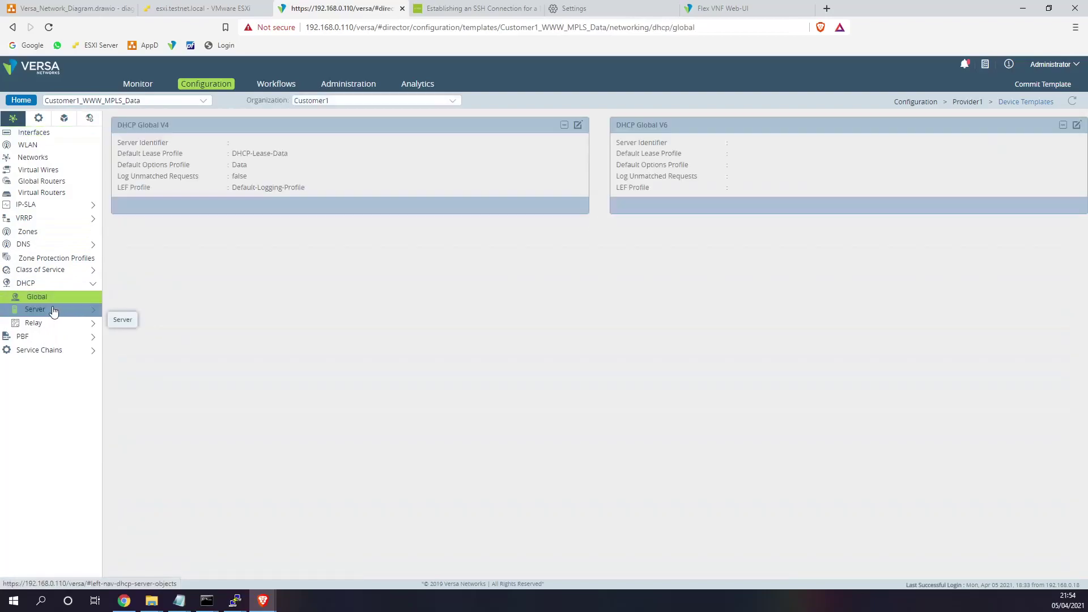
click(53, 311)
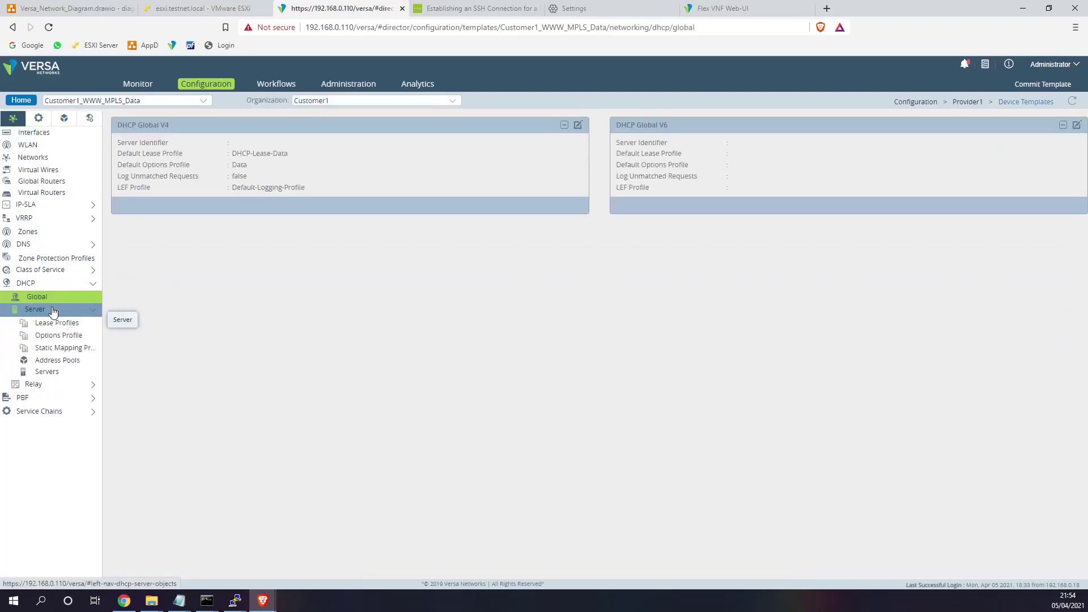
click(56, 326)
click(59, 335)
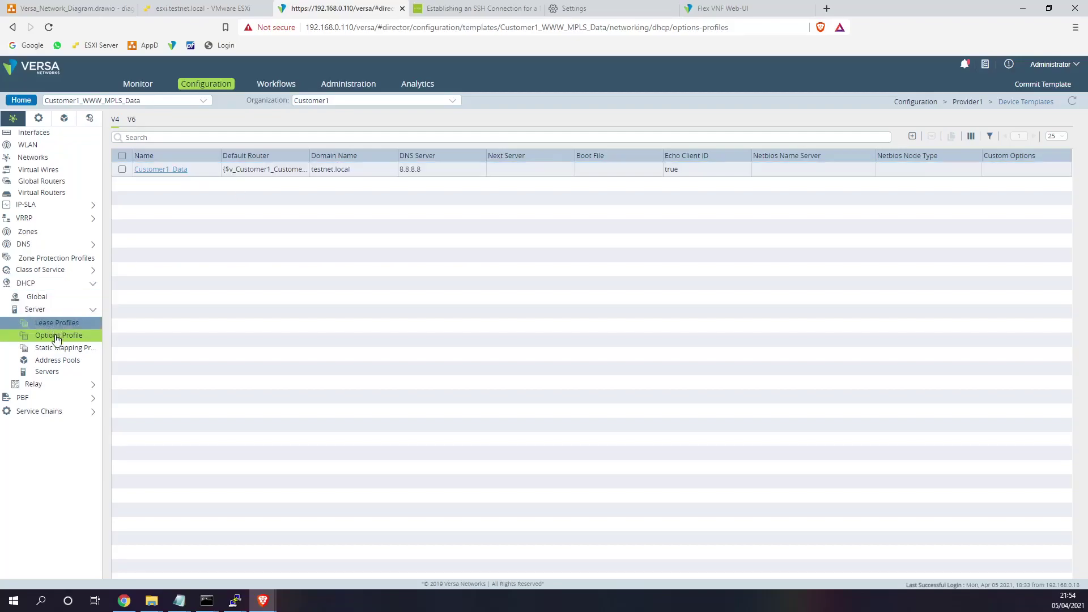
- Switch organization between Customer1 and Provider1, settle on Customer1, and show the Address Pools
click(328, 100)
click(328, 114)
click(331, 100)
click(328, 122)
click(331, 102)
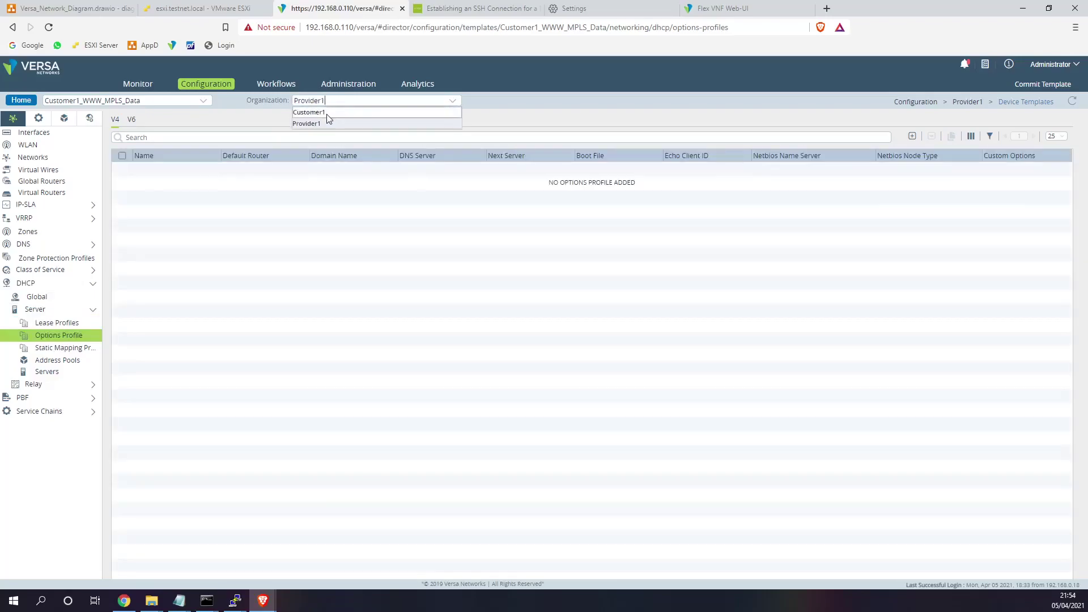
click(328, 113)
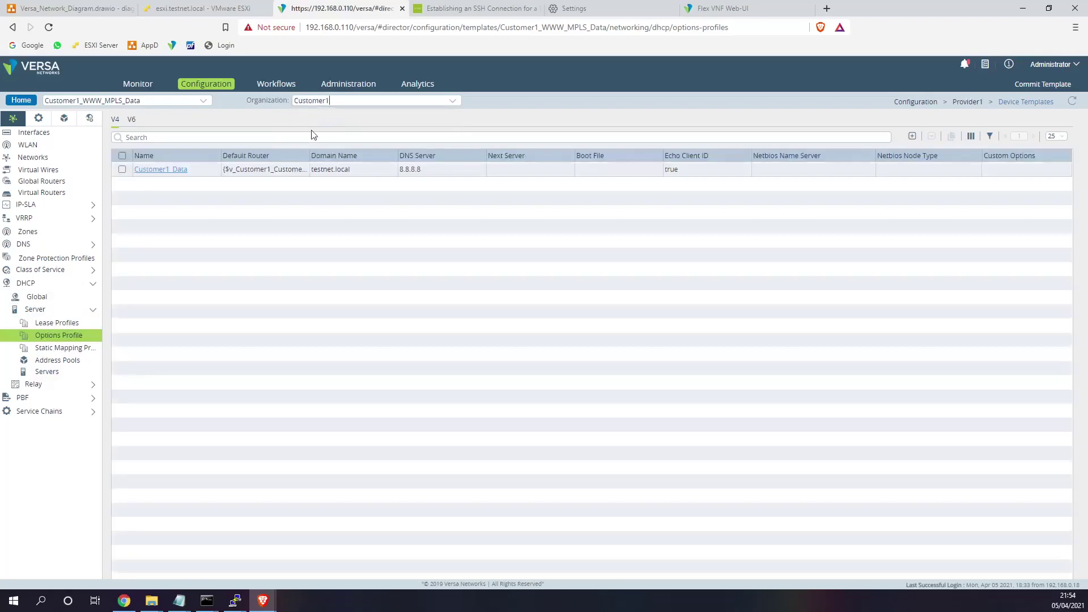
click(67, 361)
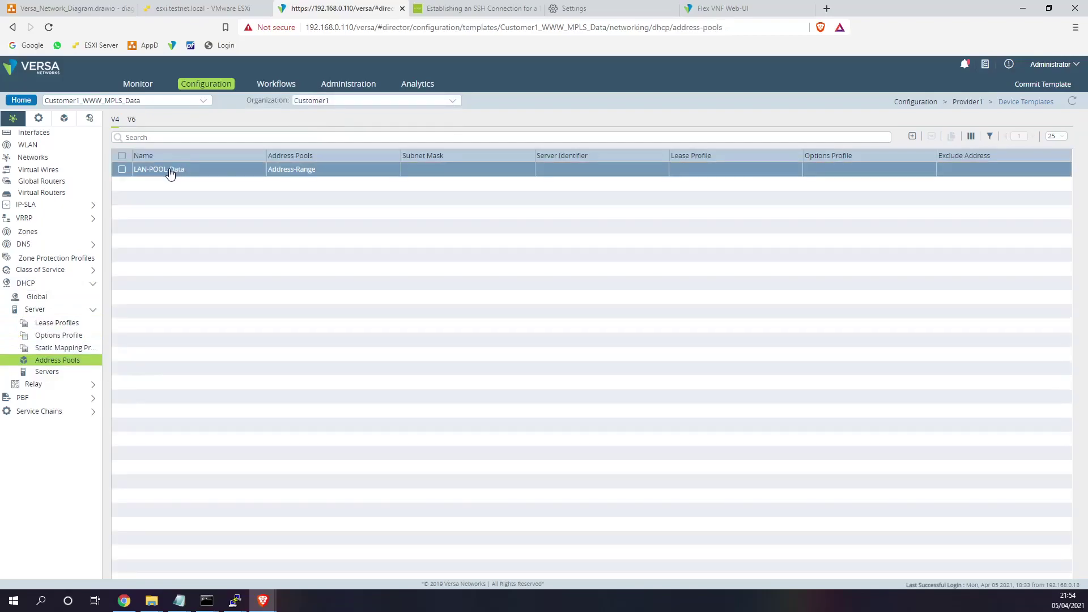
- Assign the Customer1_Data options profile to LAN-POOL-Data and save the pool
click(169, 170)
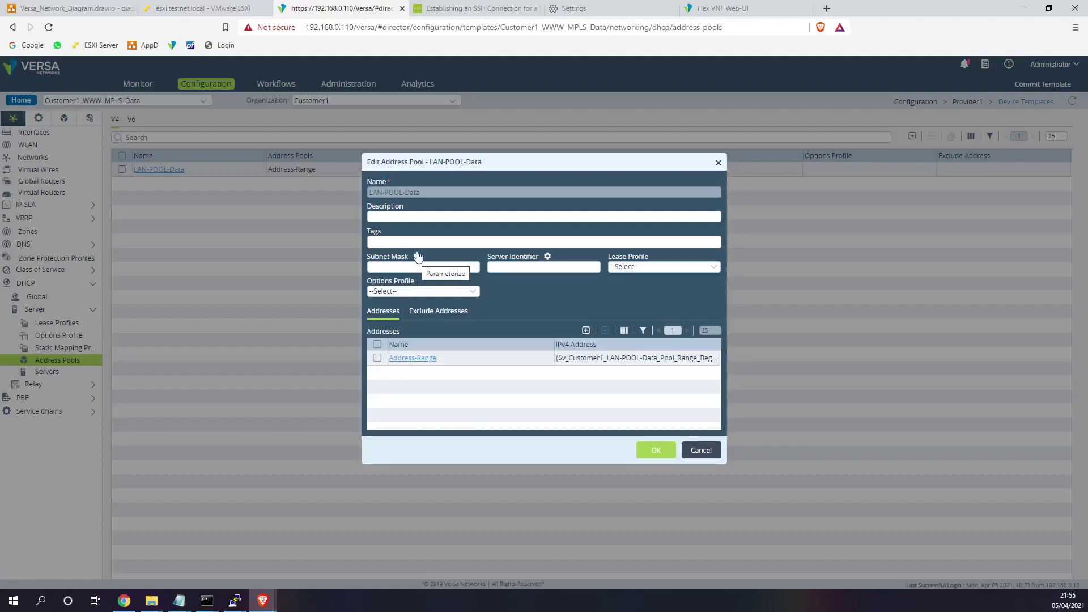
click(412, 291)
click(409, 325)
click(653, 451)
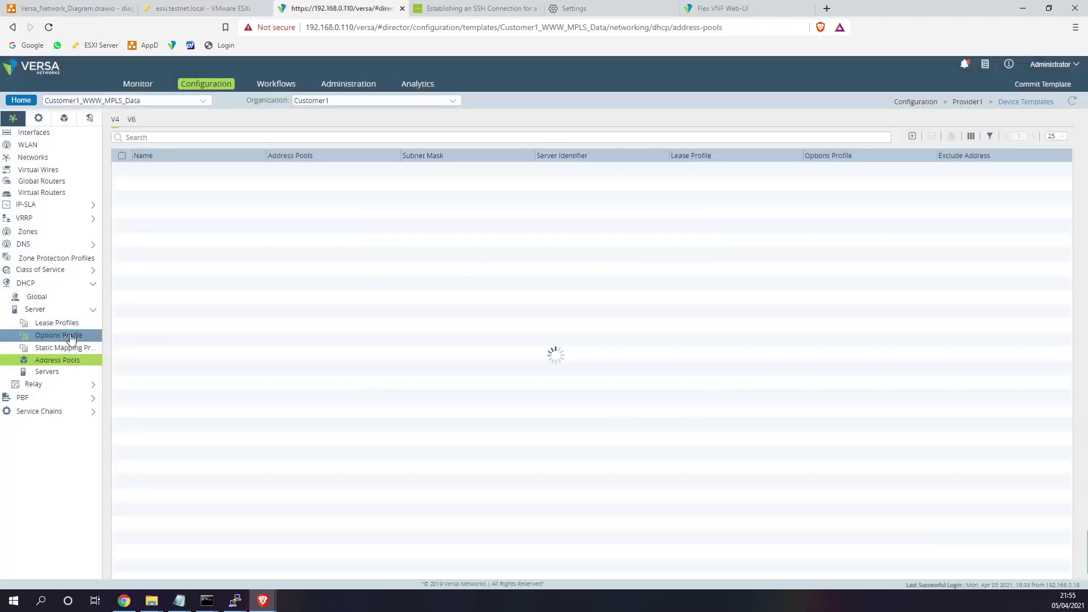
- Check Customer1_Data's default router, then give LAN-POOL-Data the DHCP-Lease-Data lease profile
click(68, 336)
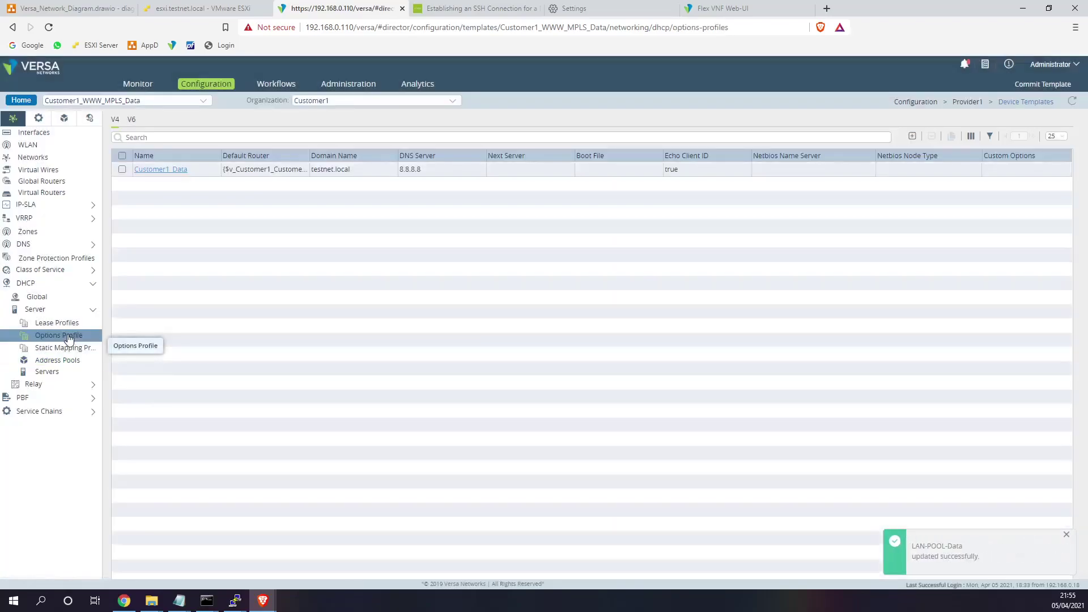
drag(327, 169, 223, 169)
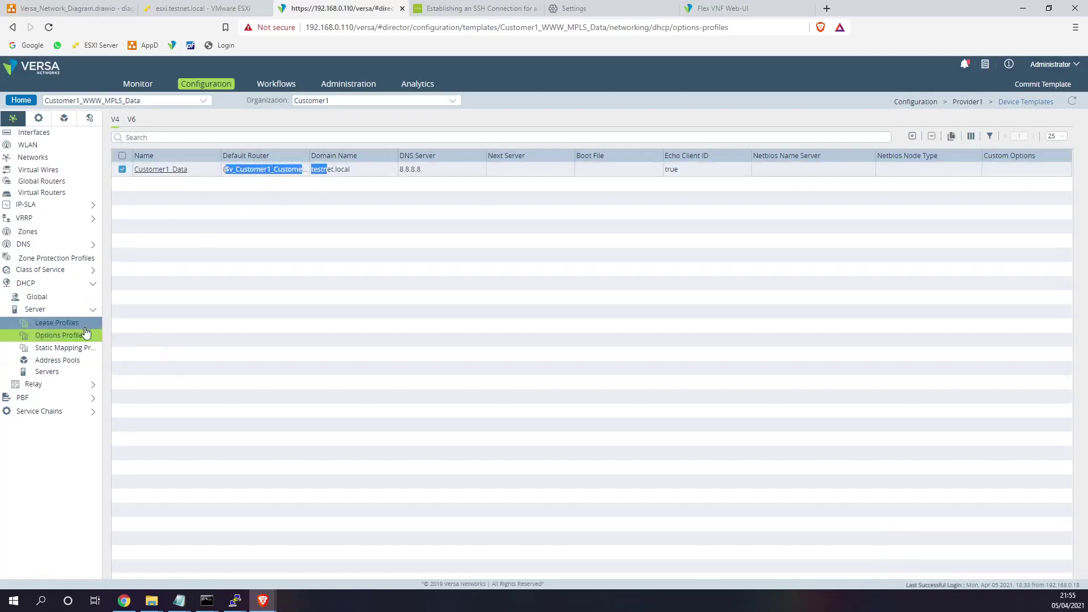
click(71, 361)
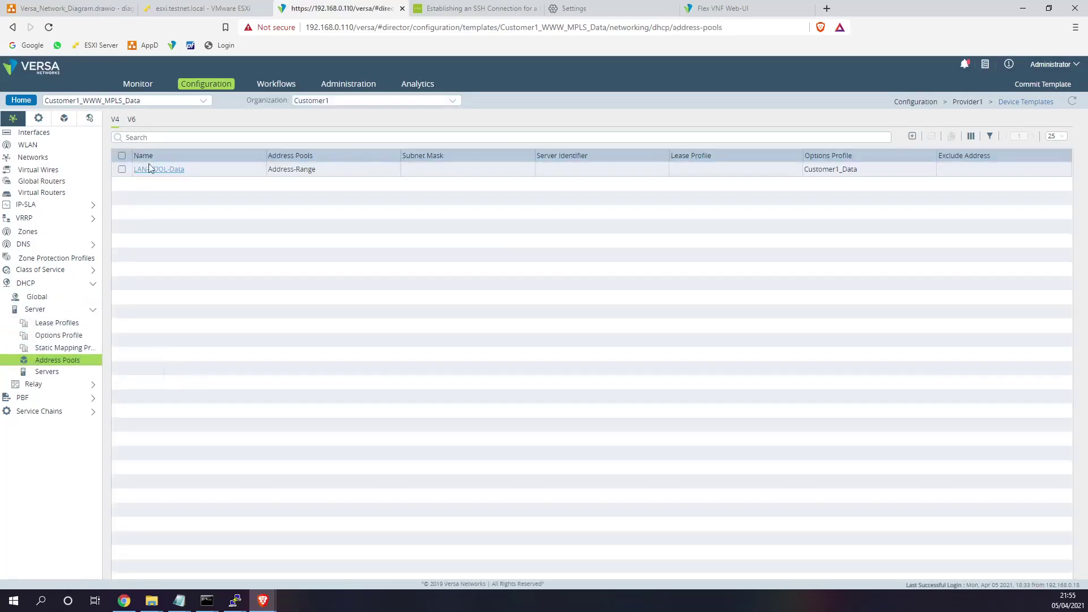
click(151, 169)
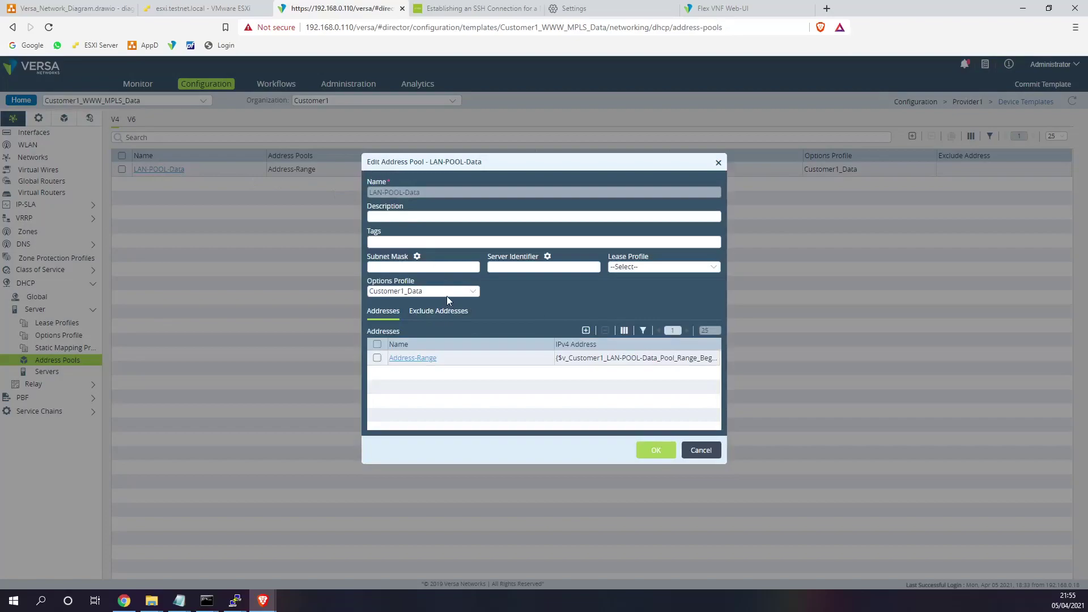
click(648, 265)
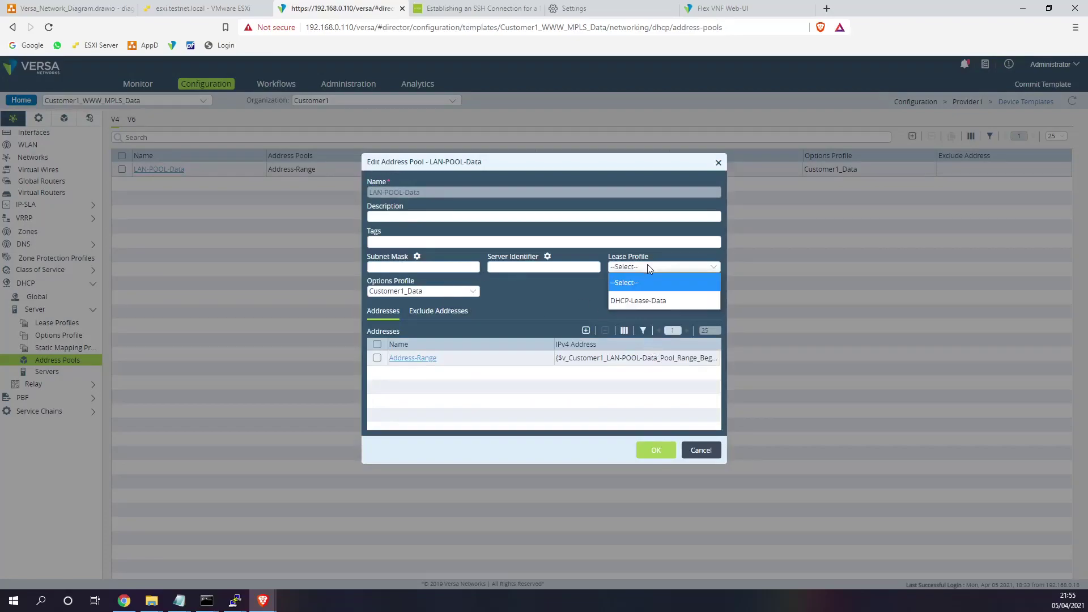
click(648, 301)
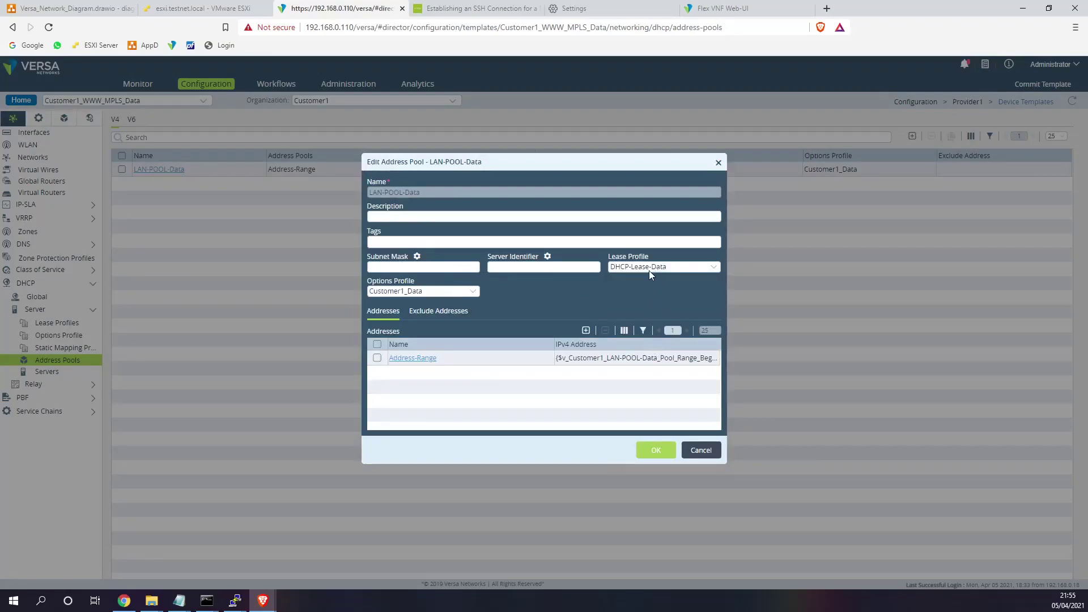
click(657, 450)
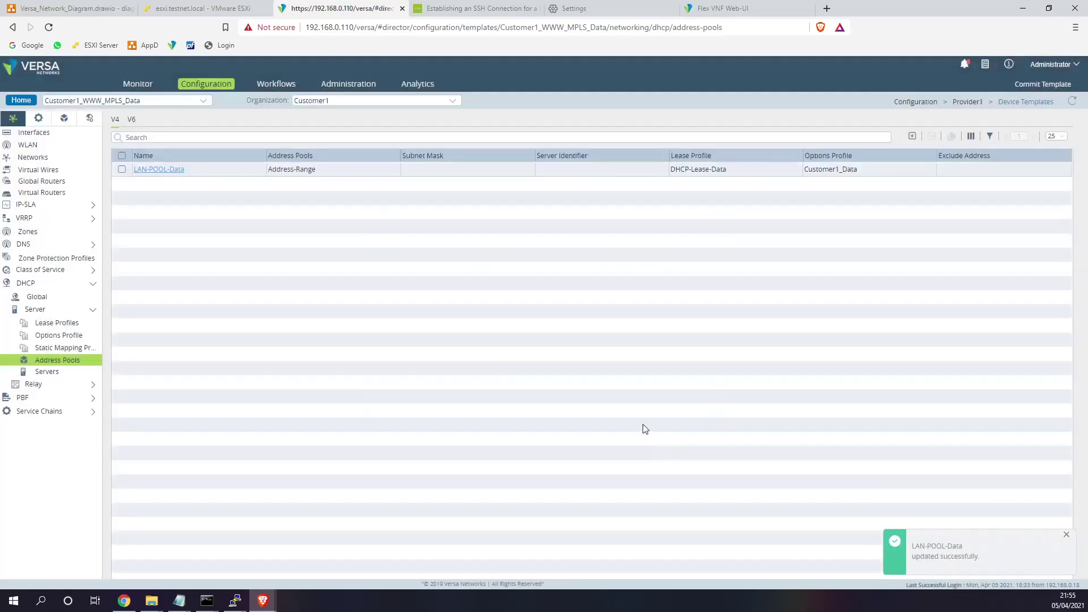
click(1043, 84)
- Push the Customer1_WWW_MPLS_Data template to Site1, Site2 and Site3, then go to the ESXi consoles
click(430, 213)
click(372, 219)
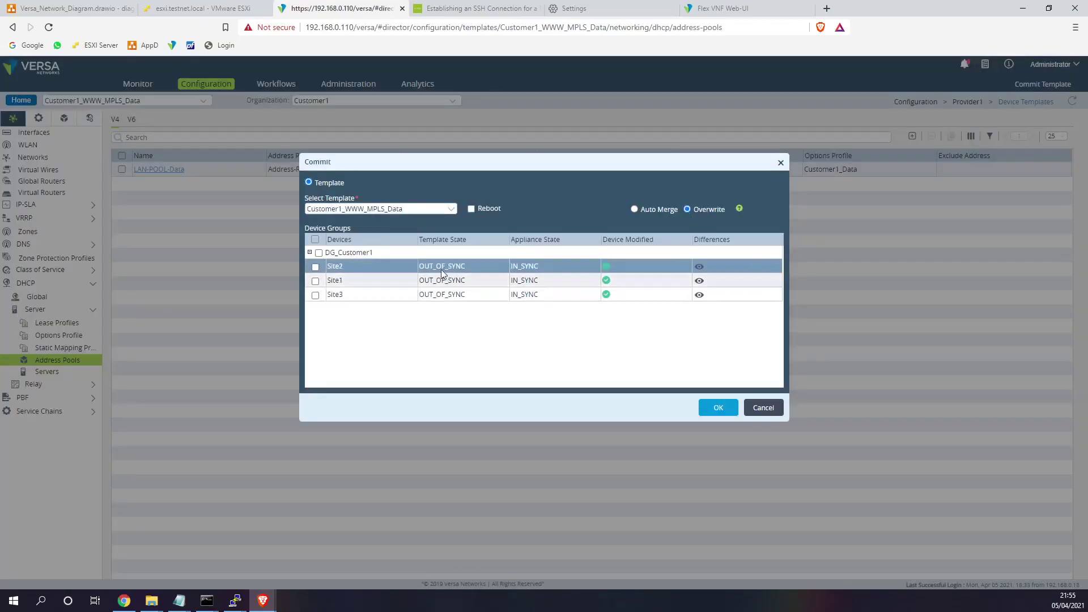
click(461, 267)
click(430, 280)
double_click(442, 295)
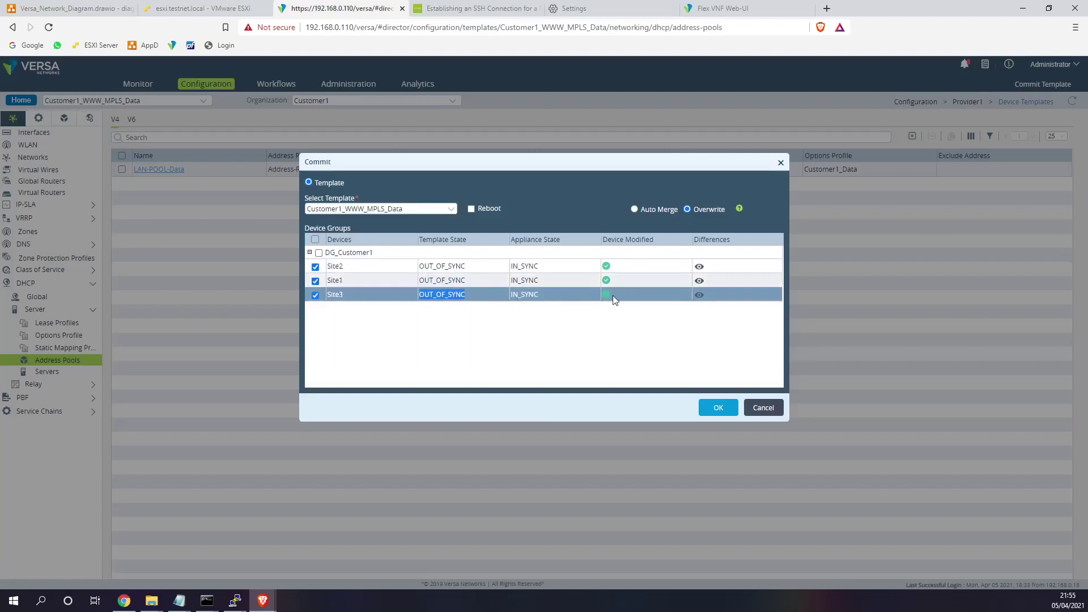
click(720, 408)
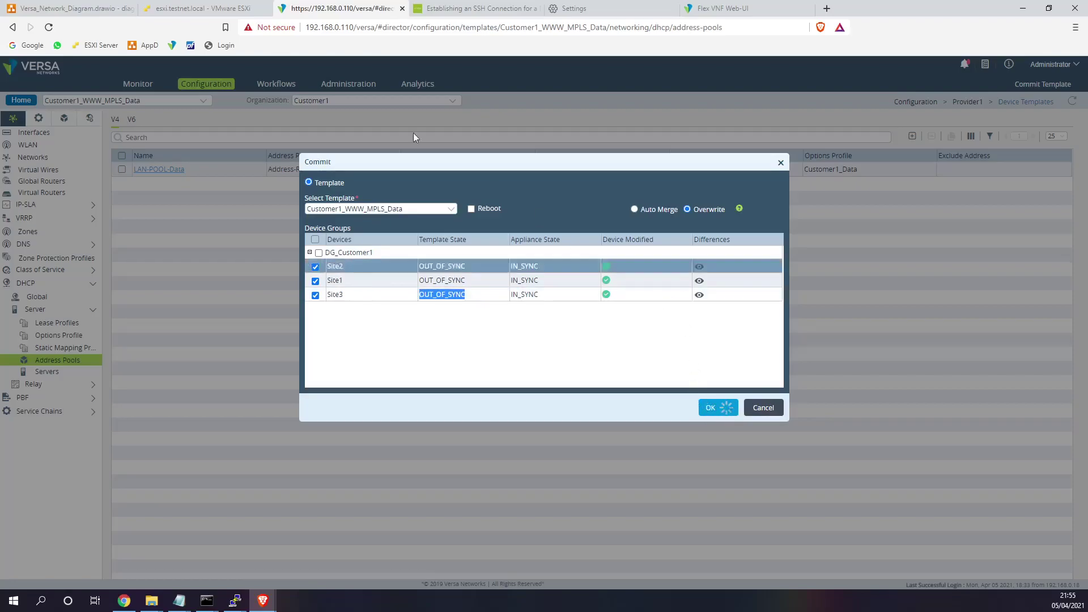
click(218, 10)
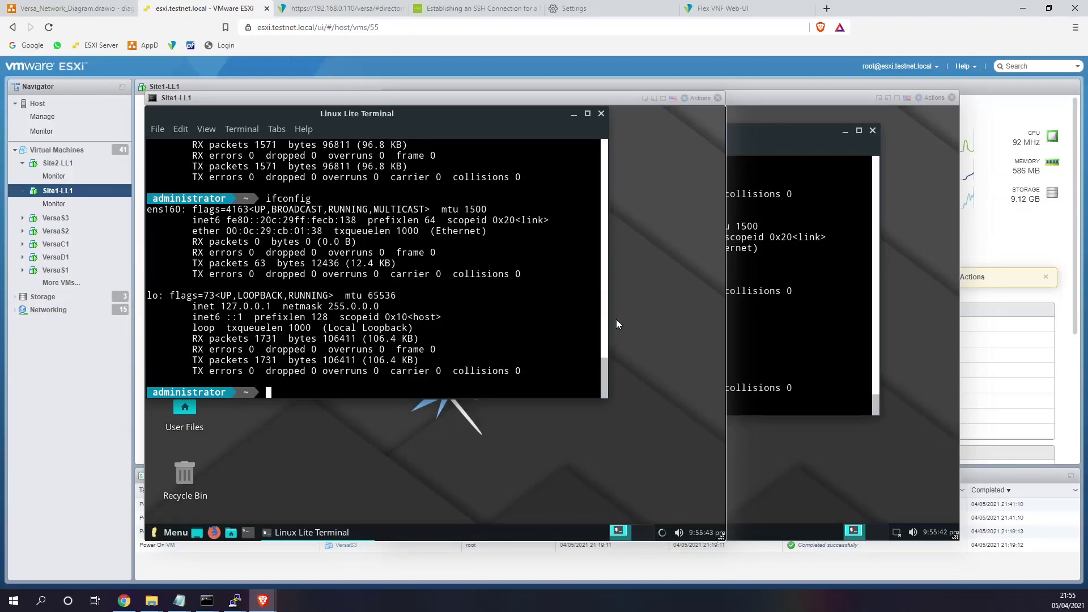
- Toggle networking off and on for the Site2 VM and rerun ifconfig several times
click(896, 534)
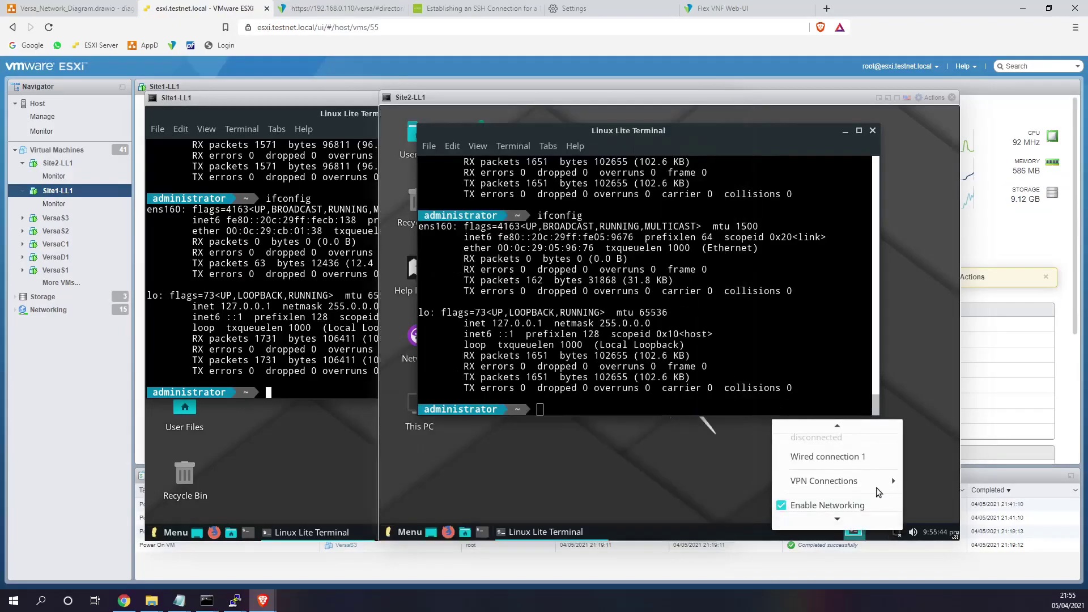
click(895, 533)
click(895, 533)
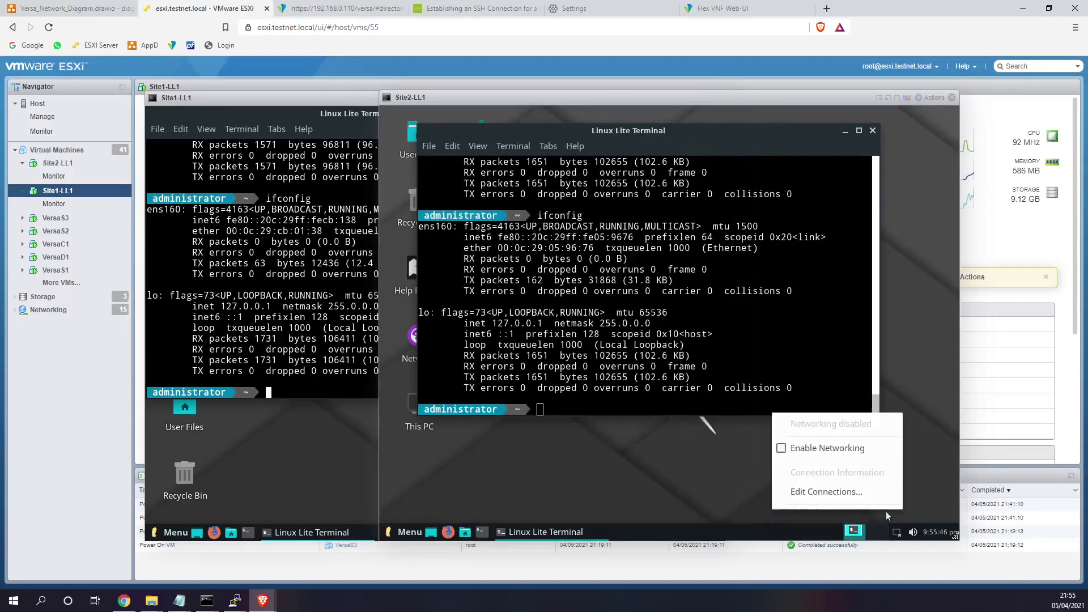
click(842, 453)
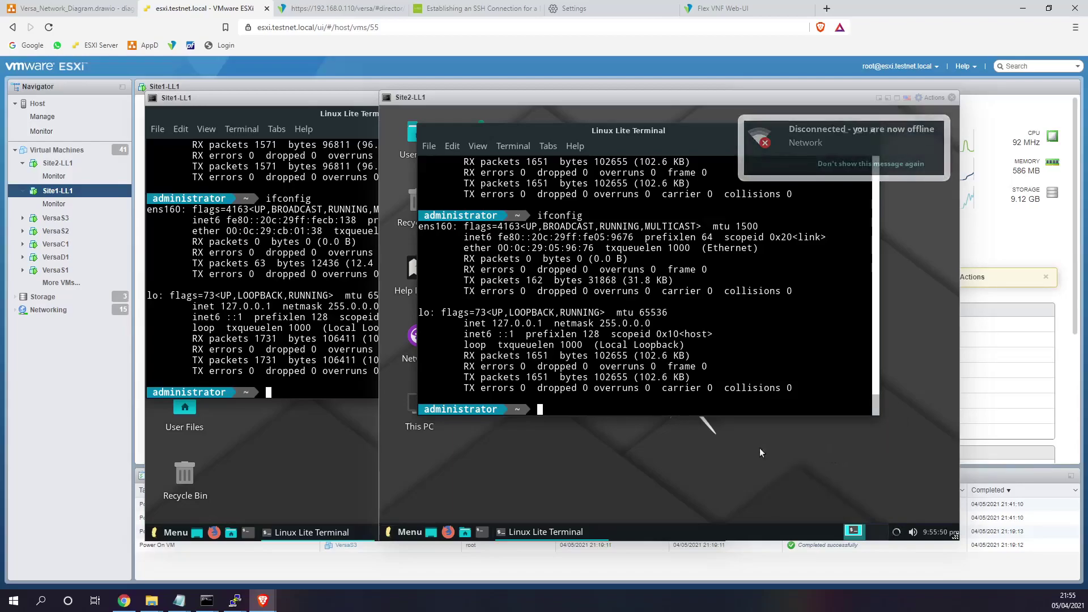
key(Up)
key(Return)
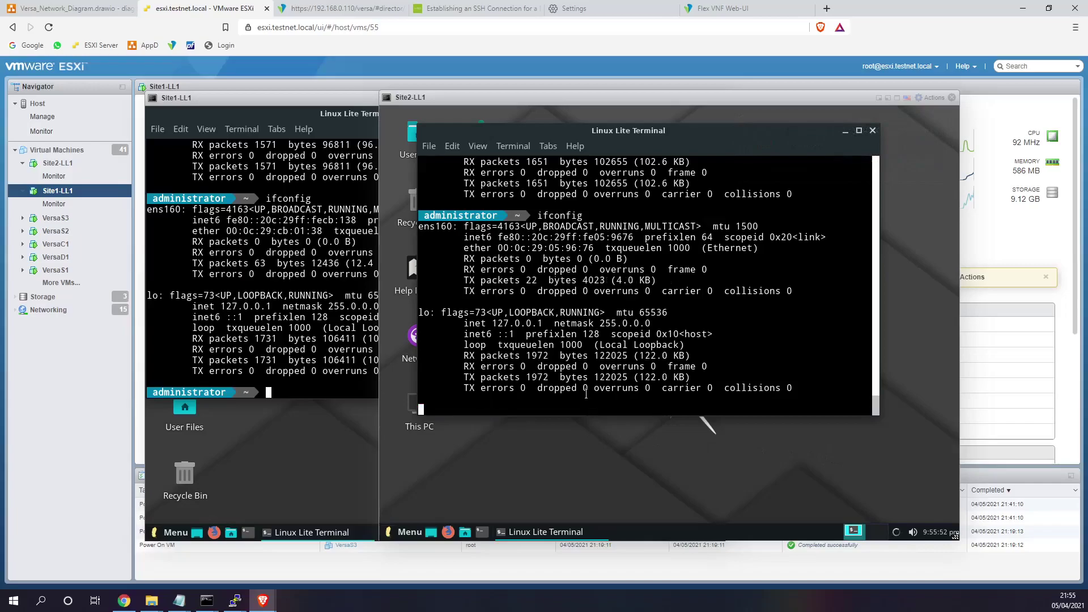
key(Up)
key(Return)
key(Up)
key(Return)
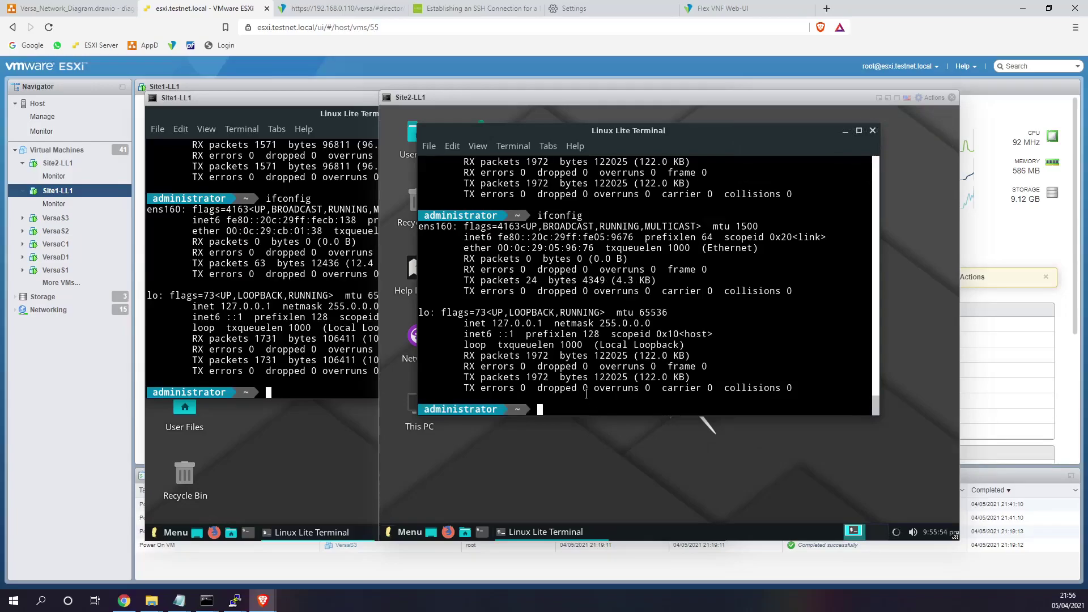
- Rerun ifconfig on Site1 and confirm its new address 172.16.1.101
click(239, 357)
key(Up)
key(Return)
key(Up)
key(Return)
key(Up)
key(Return)
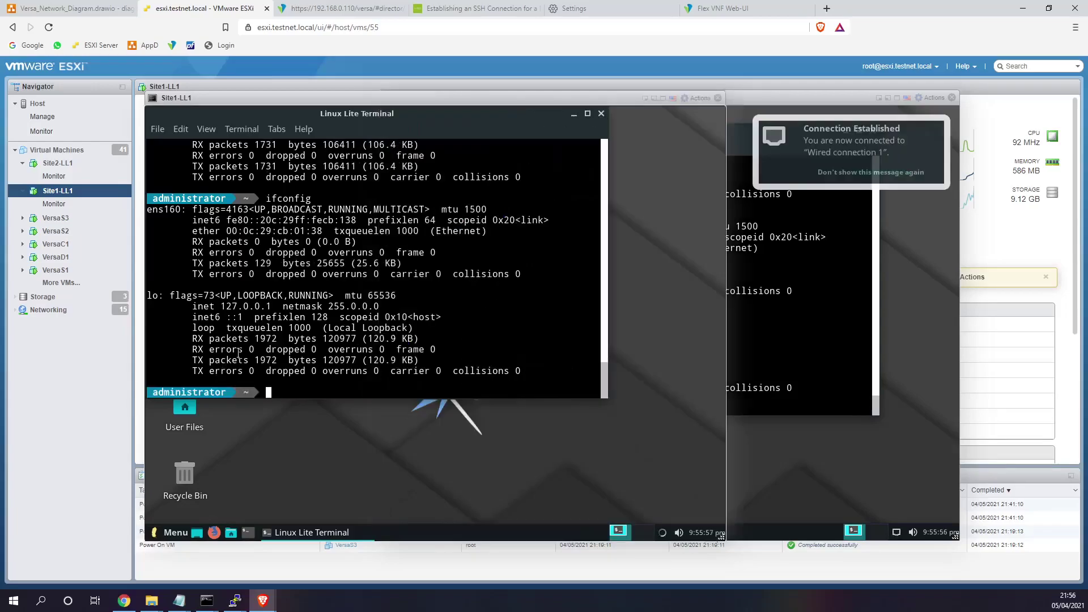
key(Up)
key(Return)
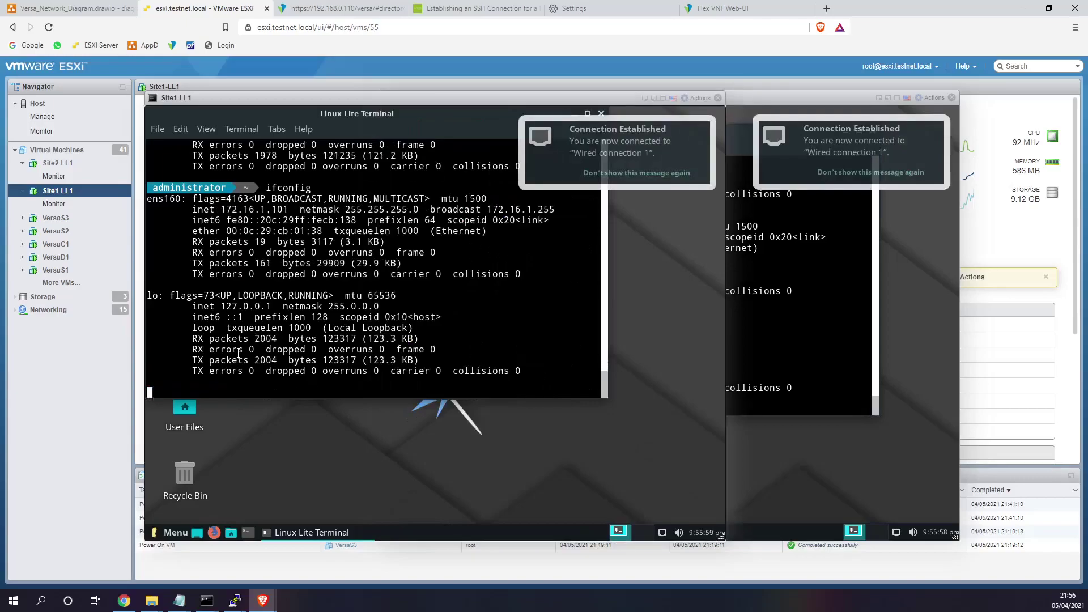
double_click(282, 210)
- Rerun ifconfig on Site2 and confirm its new address 172.16.2.100
click(813, 320)
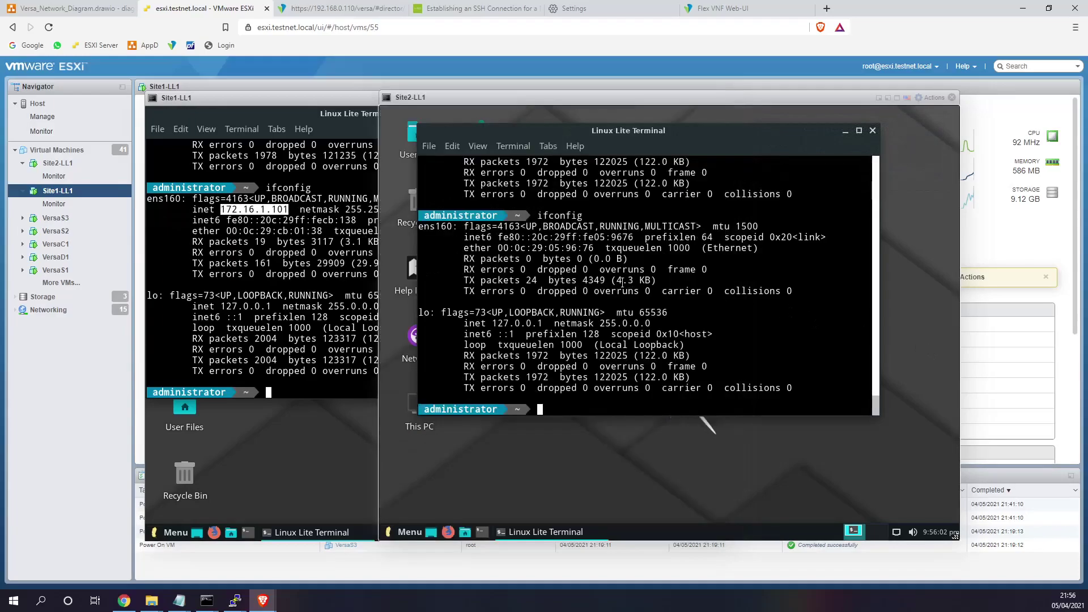
key(Up)
key(Return)
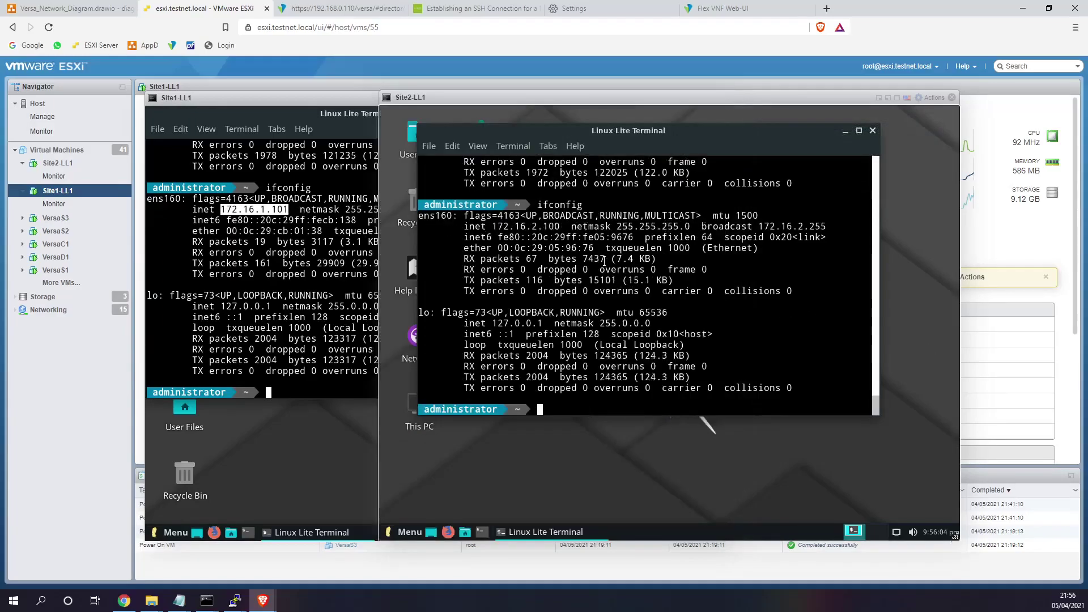
double_click(495, 227)
click(360, 231)
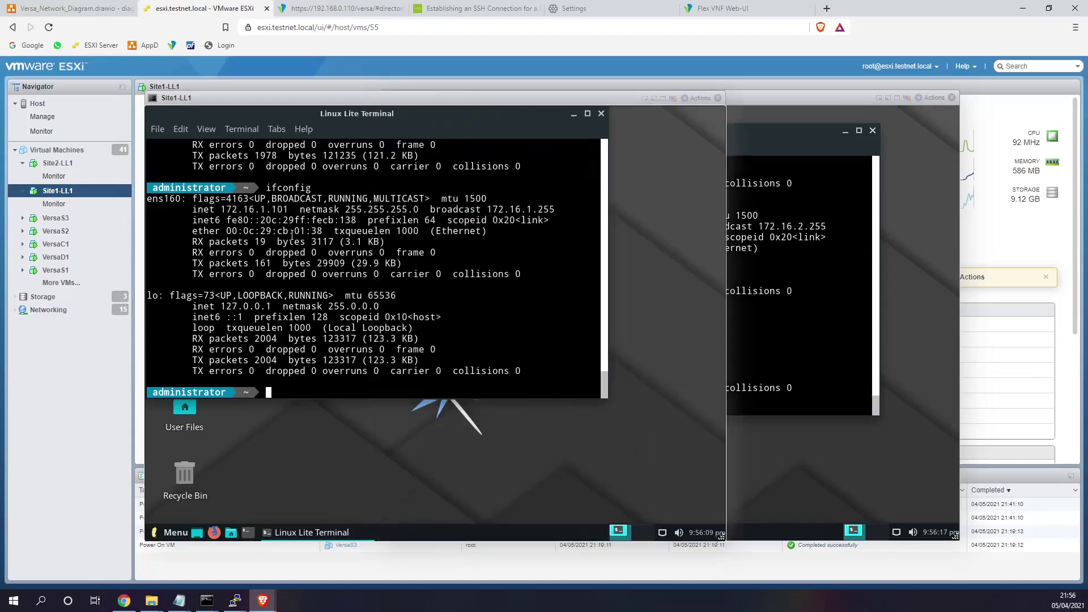
- Ping 8.8.8.8 from both the Site1 and Site2 VM terminals
double_click(223, 209)
click(239, 209)
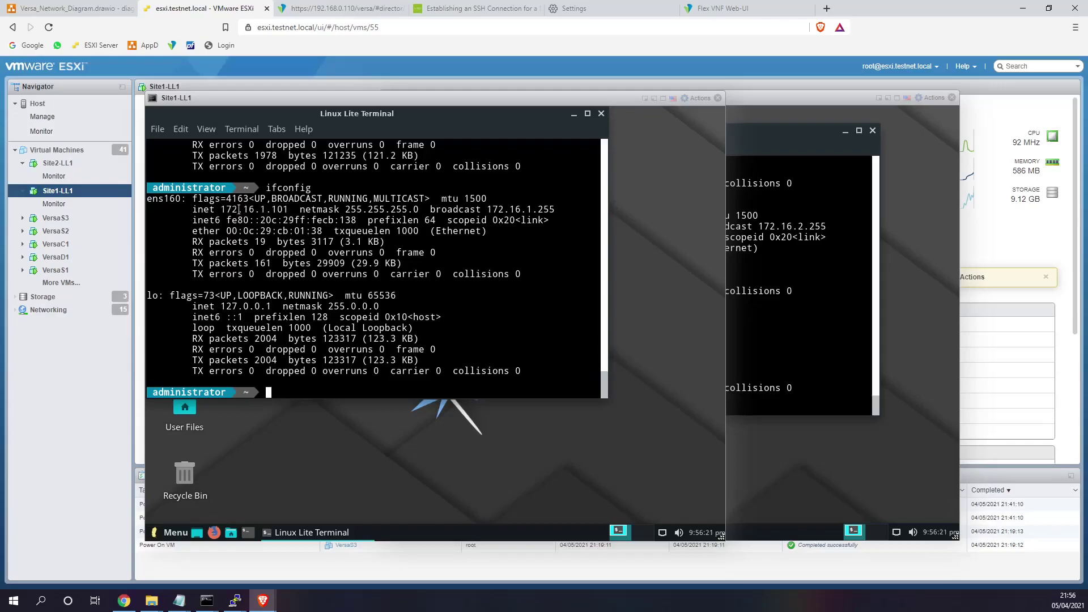
text(ping 8.8.8.8)
key(Return)
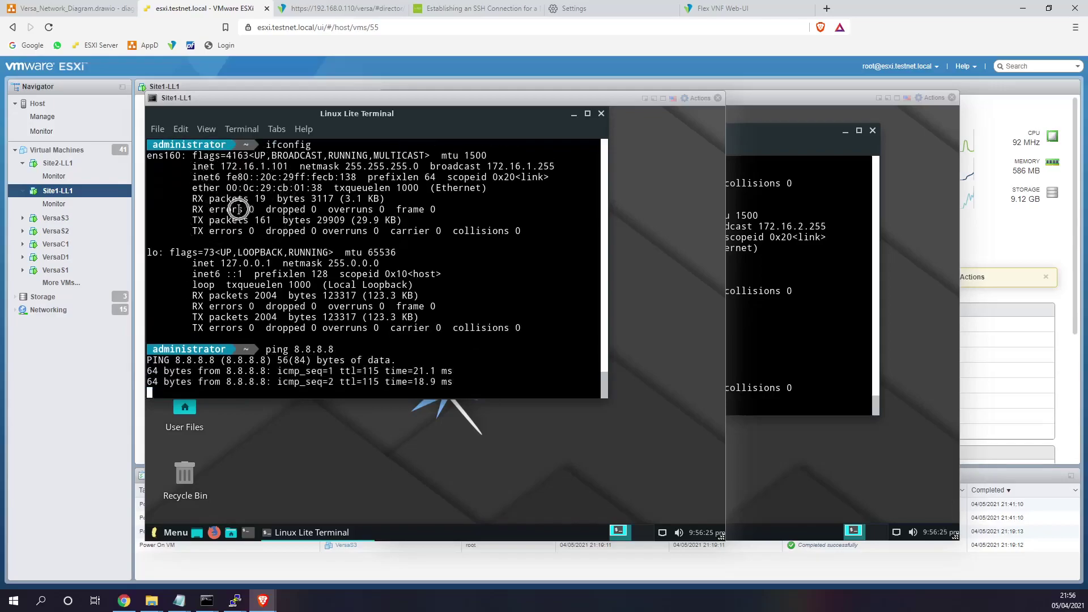
key(ctrl+c)
click(807, 314)
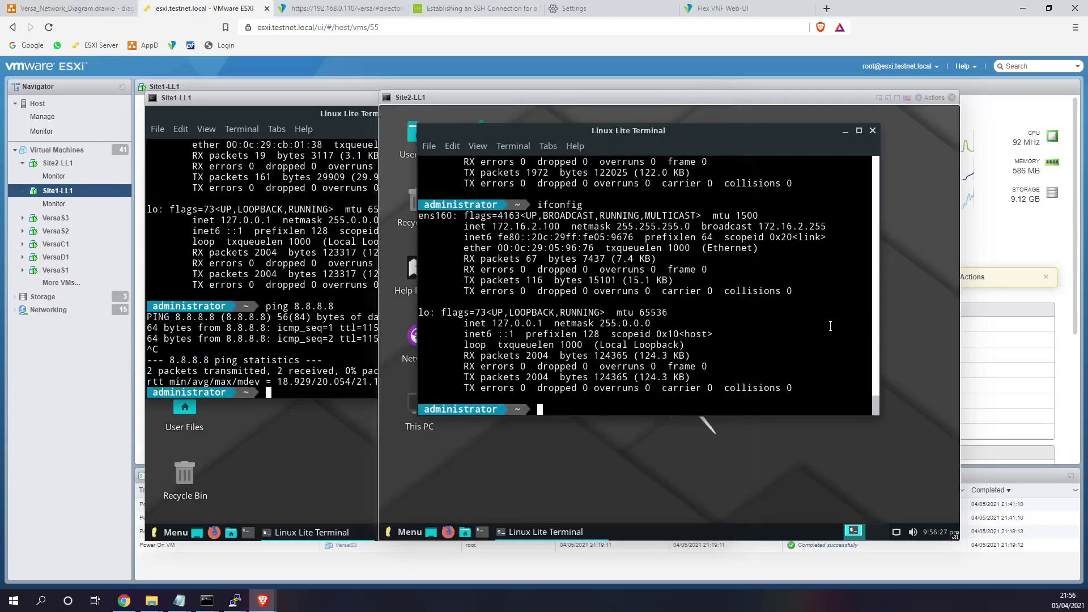
text(ping 8.8.8.8)
key(Return)
key(ctrl+c)
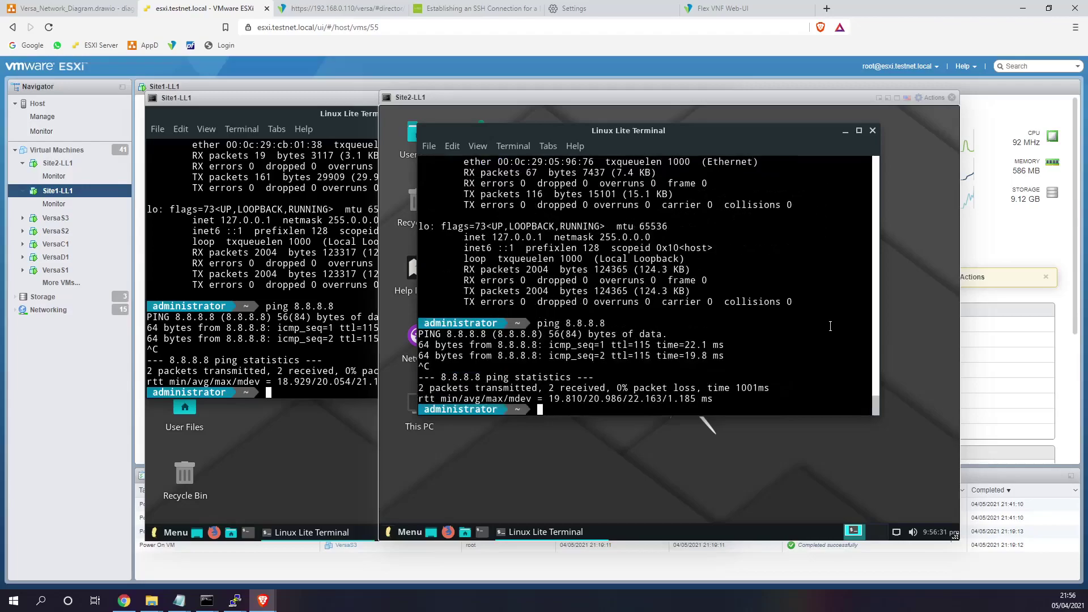
- Ping 172.16.1.101 from Site2, then 172.16.2.100 and gateway 172.16.2.1 from Site1
text(ping 172.16.1.101)
key(Return)
key(ctrl+c)
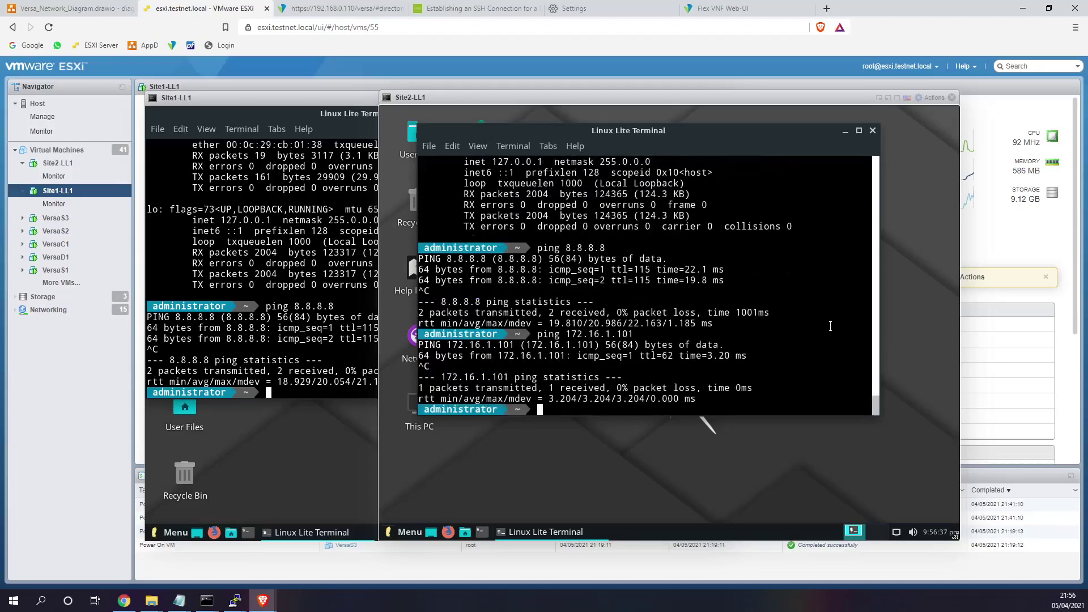
click(322, 339)
text(ping 172.16.2.100)
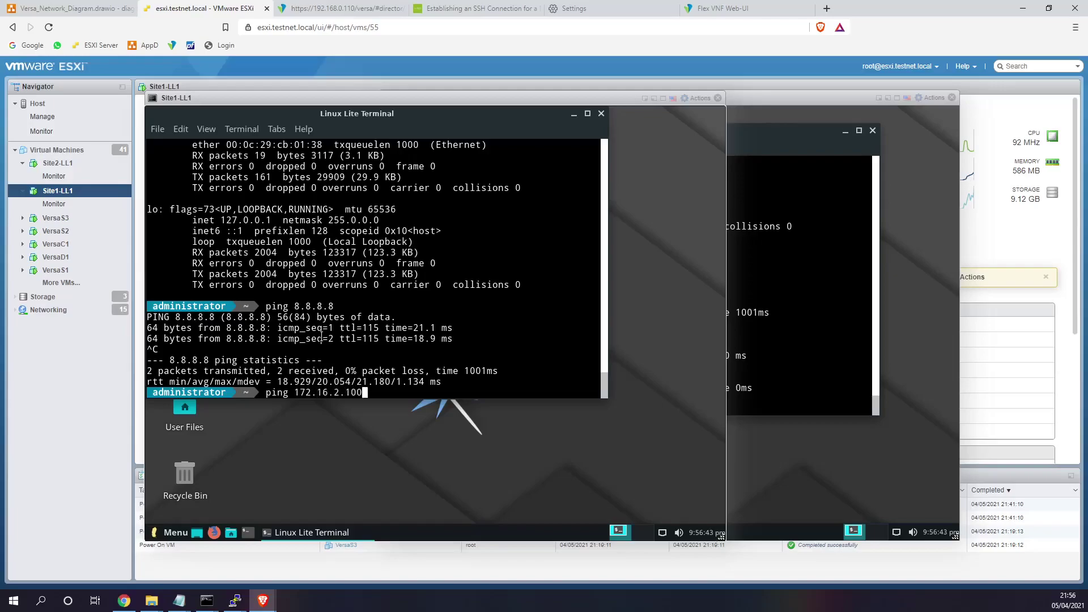
key(Return)
key(ctrl+c)
key(Up)
key(BackSpace)
key(BackSpace)
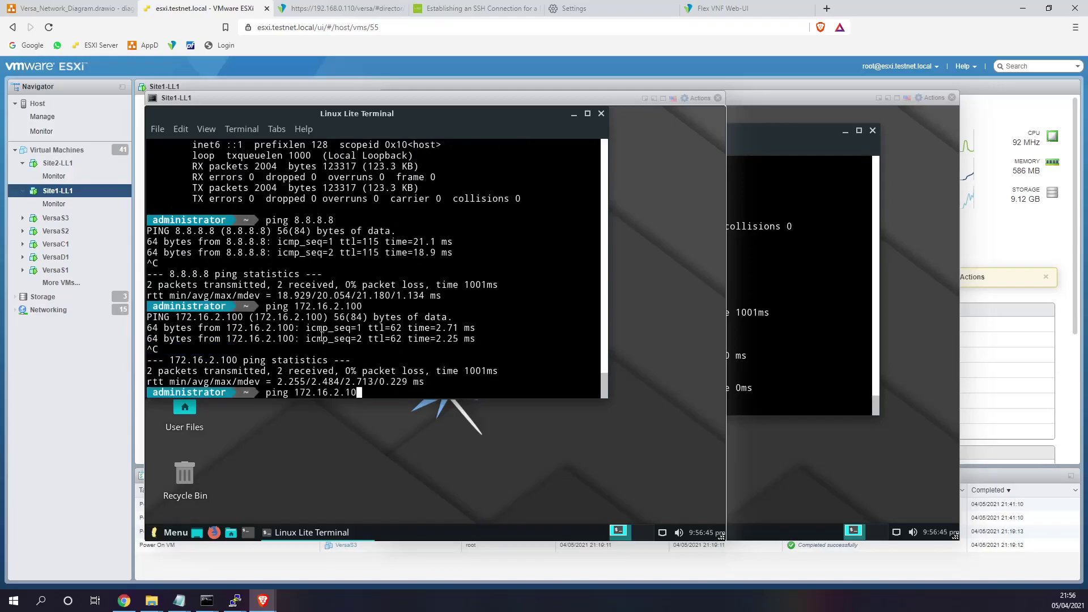
key(Return)
key(ctrl+c)
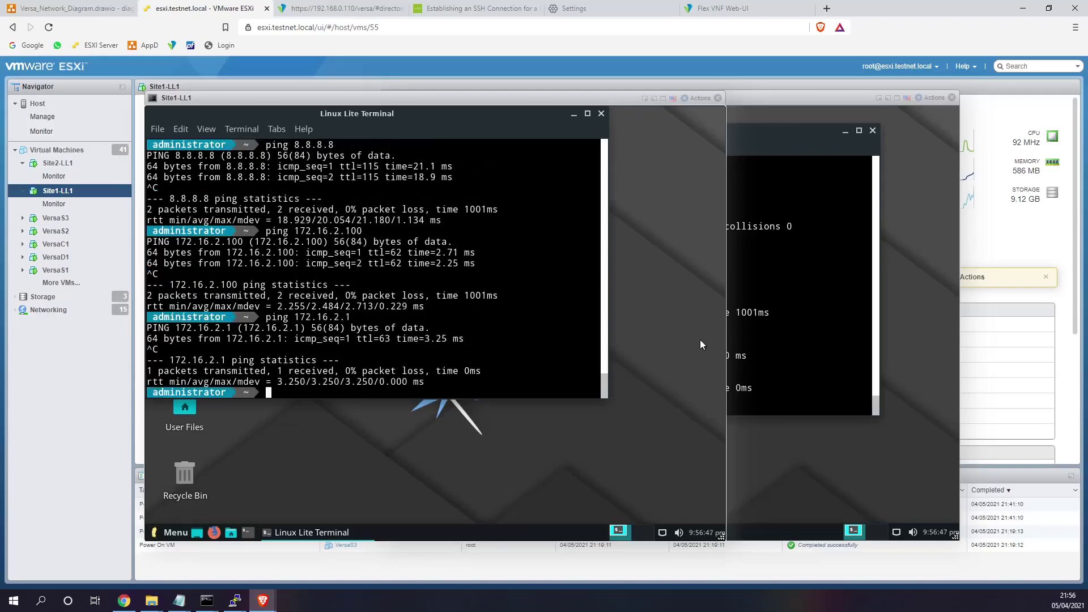
- From Site2, ping gateways 172.16.1.1 and 172.16.2.1
click(748, 322)
key(Up)
key(BackSpace)
key(BackSpace)
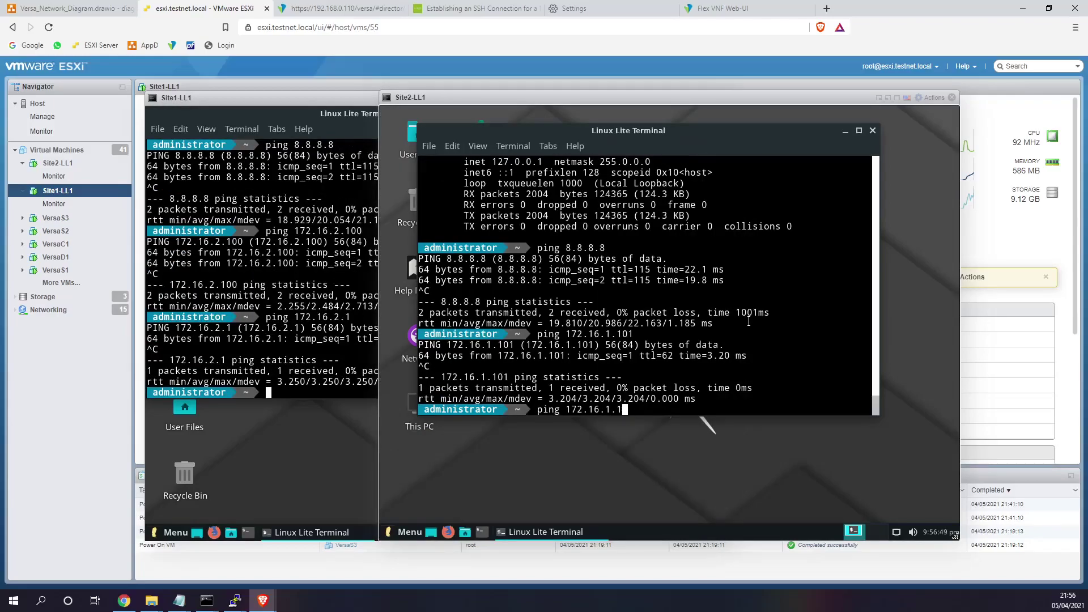
key(Return)
key(ctrl+c)
key(Up)
key(Left)
key(Left)
key(BackSpace)
text(2)
key(Return)
key(ctrl+c)
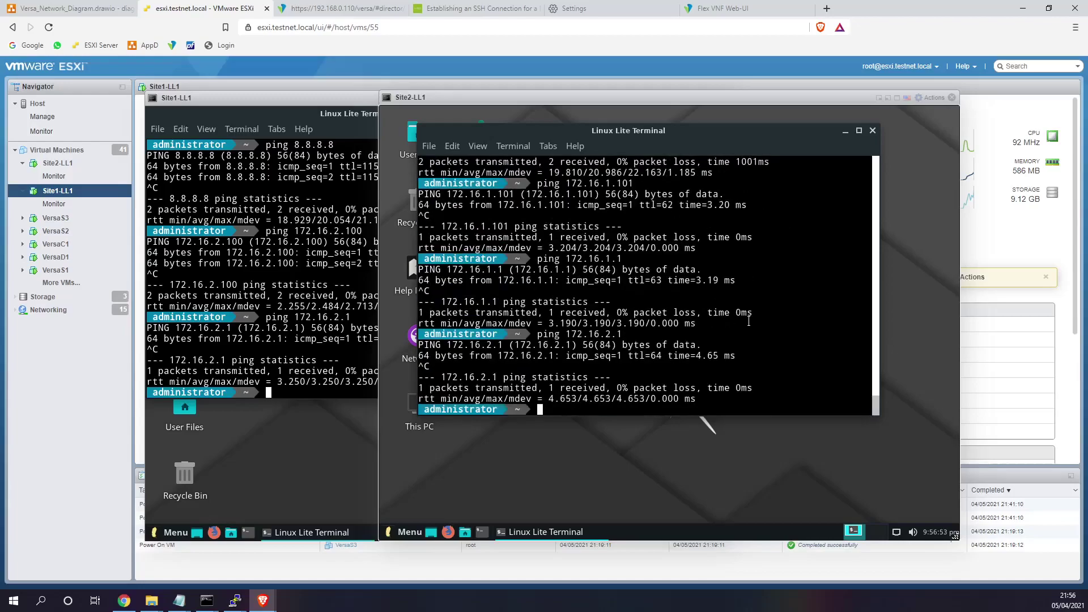
- From Site1, ping gateway 172.16.1.1
click(282, 323)
key(Up)
key(Left)
key(Left)
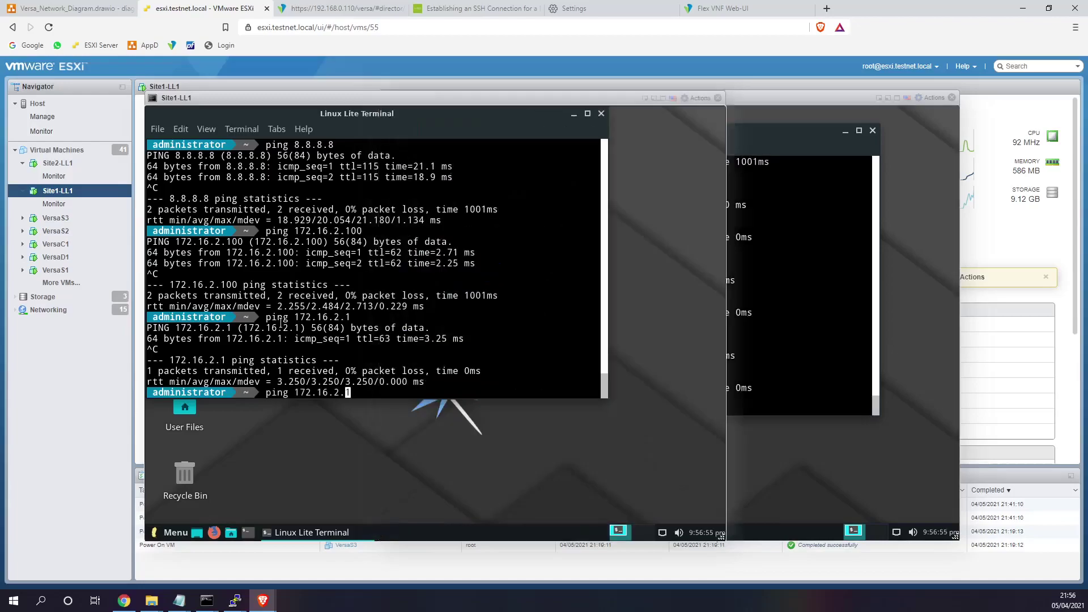
key(BackSpace)
text(1)
key(Return)
key(ctrl+c)
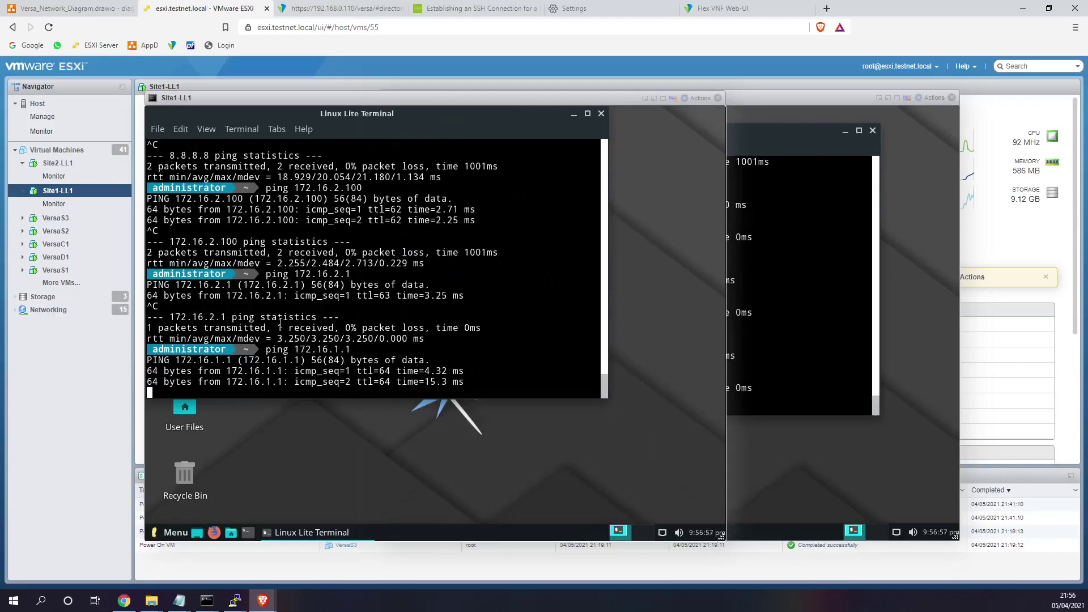
- Review the Site1 and Site2 ping results and reposition the Site2 console
click(785, 318)
click(345, 323)
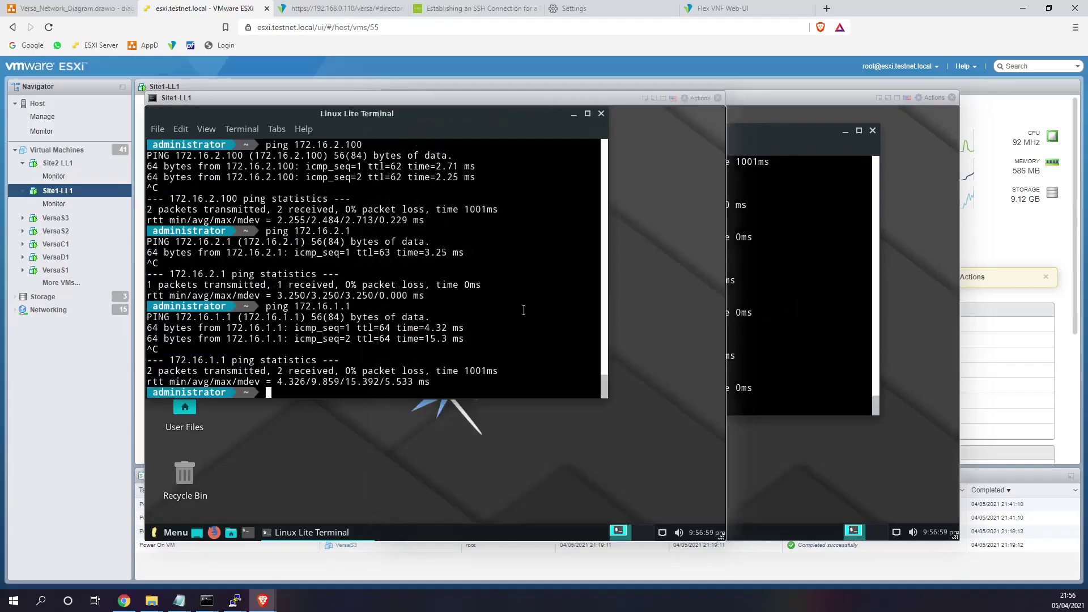
click(786, 307)
click(347, 310)
click(769, 298)
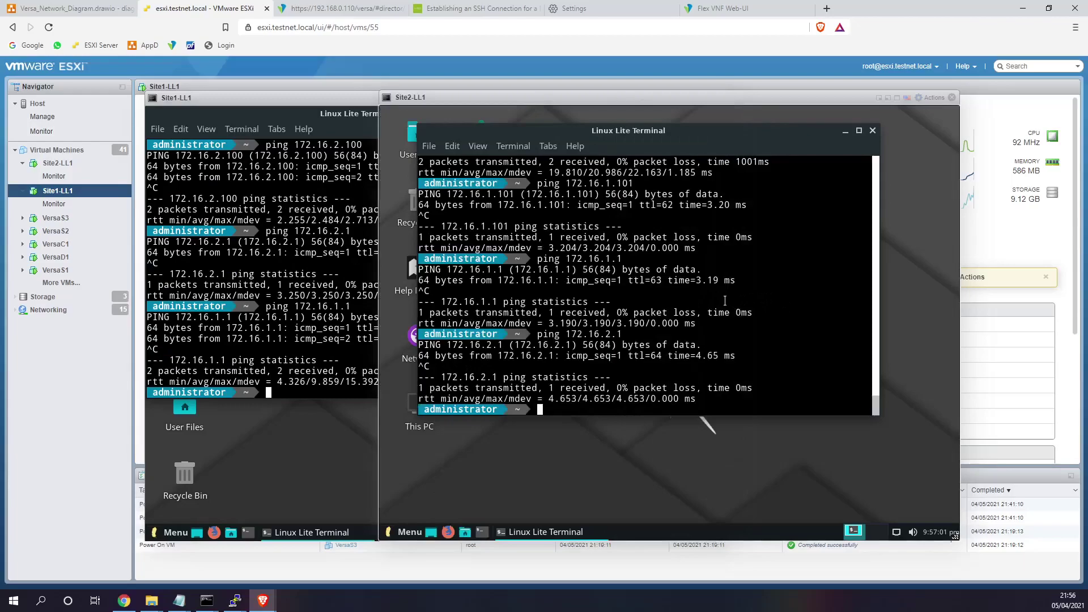
drag(664, 102, 746, 114)
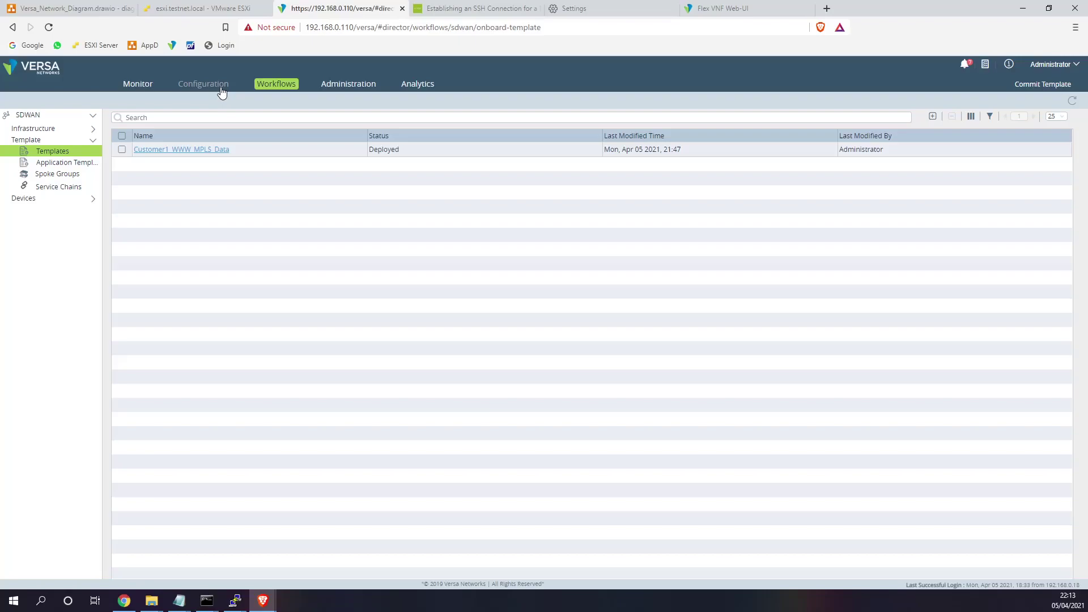
- In the Customer1_WWW_MPLS_Data template, go to Services > Next Gen Firewall > Security > Policies
click(222, 93)
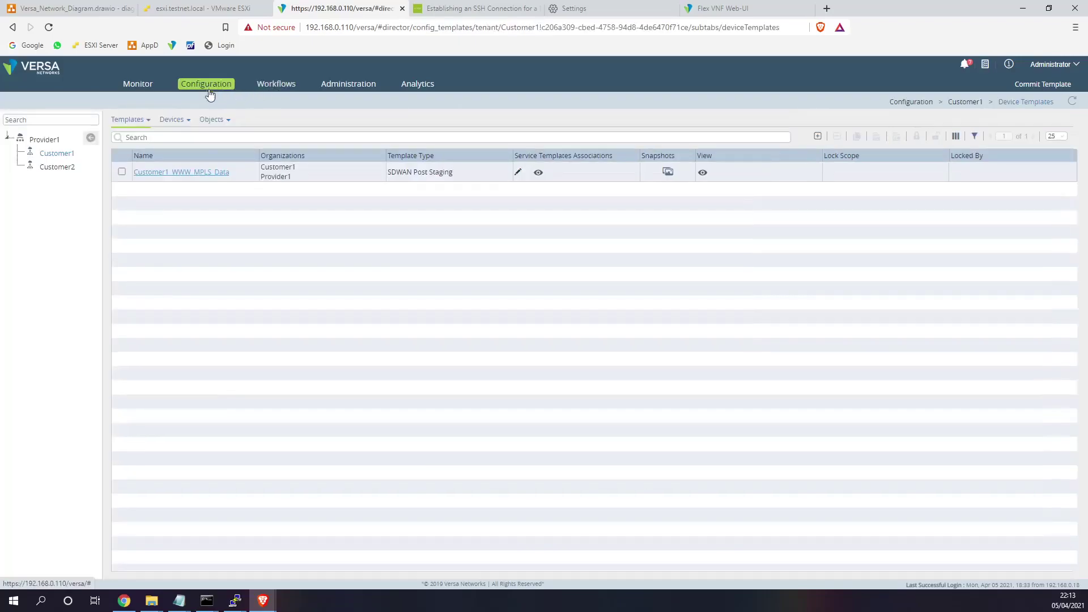
click(169, 174)
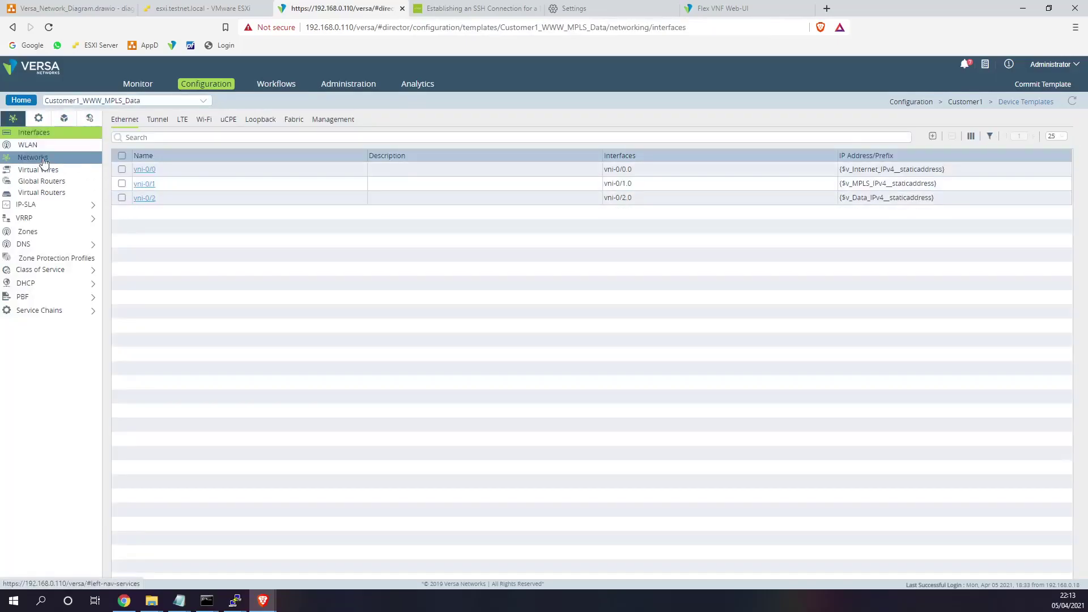
click(38, 119)
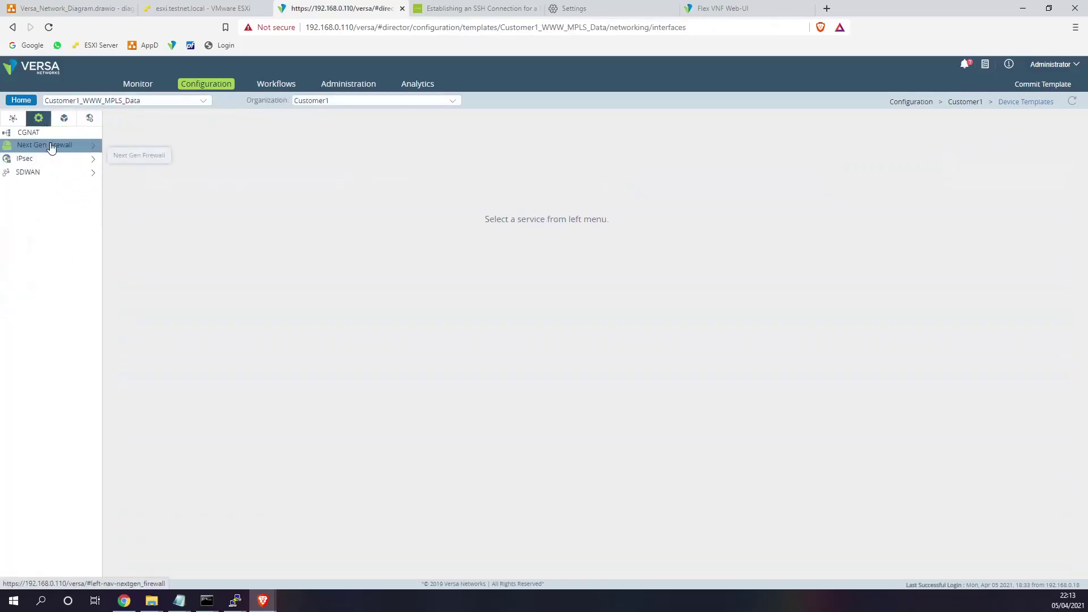
click(49, 146)
click(40, 200)
click(50, 213)
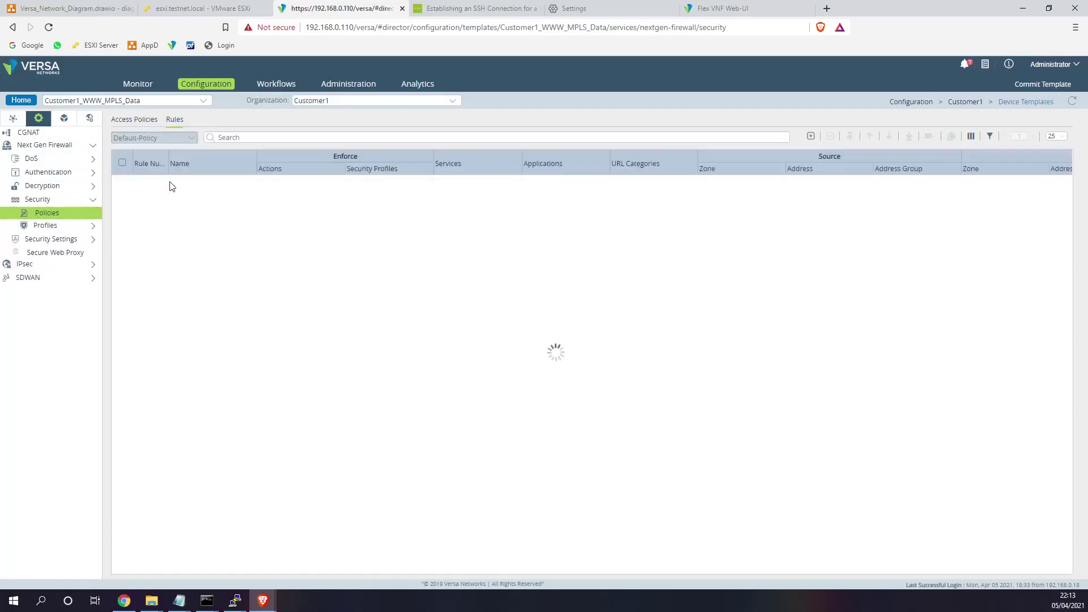
- Add rule Block_GoogleDNS with an 8.8.4.4 description and source zone Intf-Data-Zone
click(811, 136)
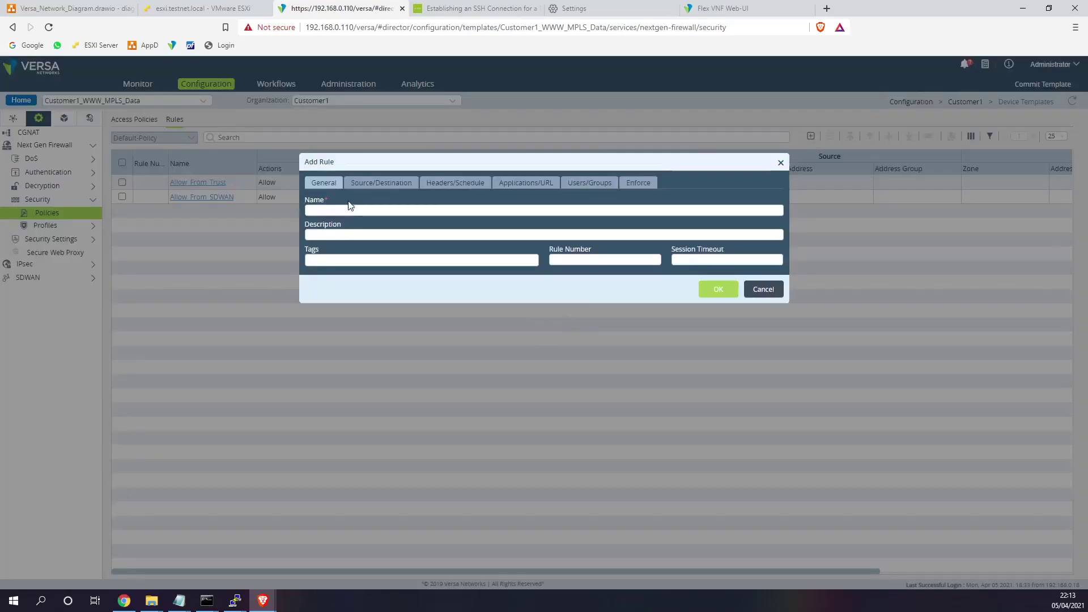
click(349, 209)
text(Block_GoogleDNS)
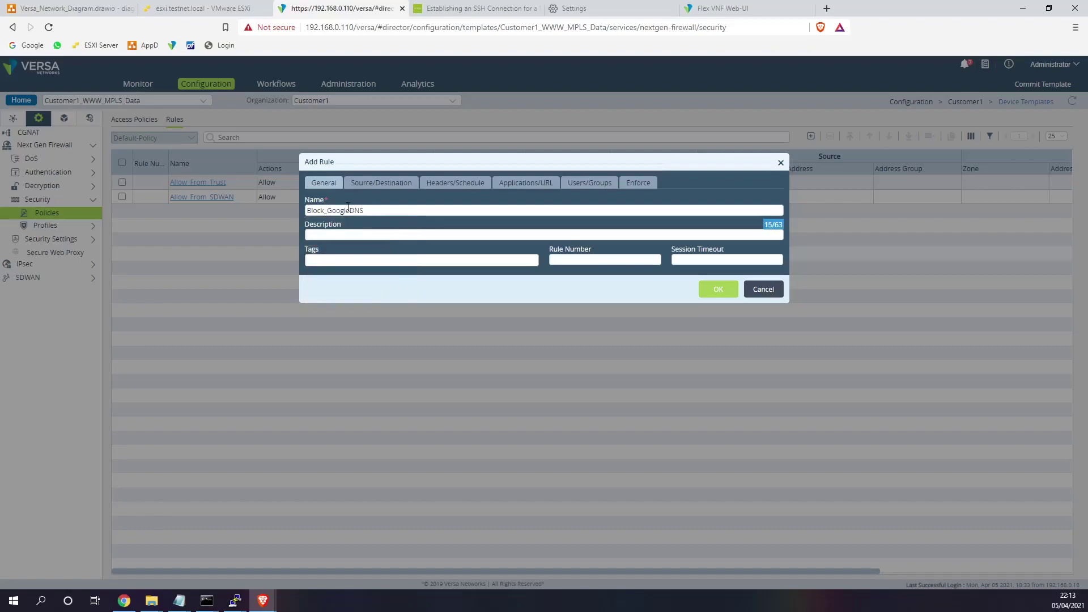
click(362, 245)
text(Block DNS to 8.8.4.4)
key(shift+Right)
key(shift+Right)
key(shift+Right)
text(Ping)
click(406, 184)
click(402, 202)
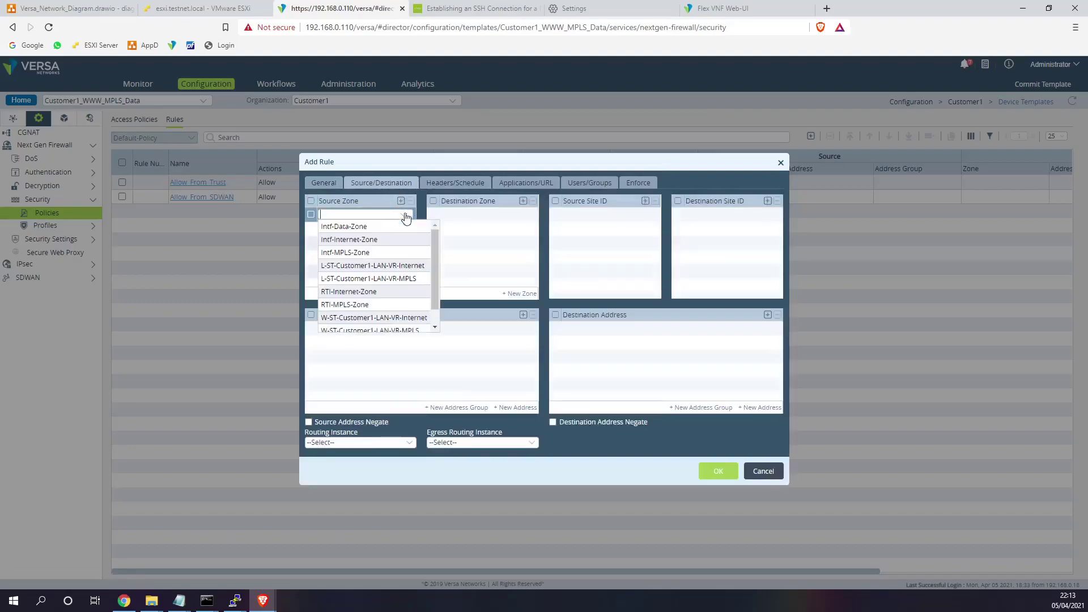
click(370, 229)
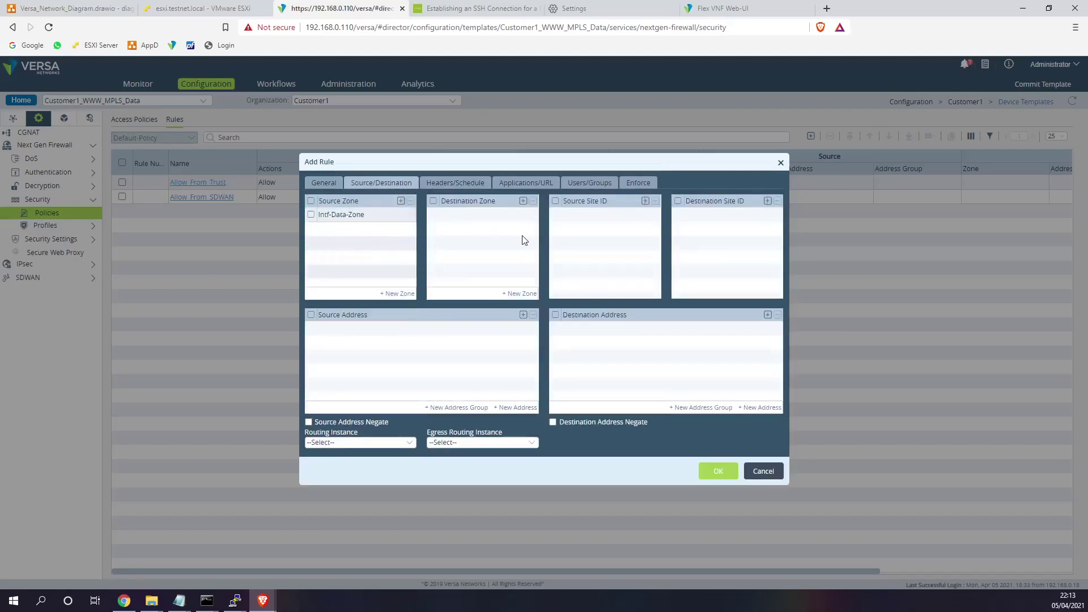
- Create destination address object GoogleDNS8844_New with prefix 8.8.4.4/32
click(761, 407)
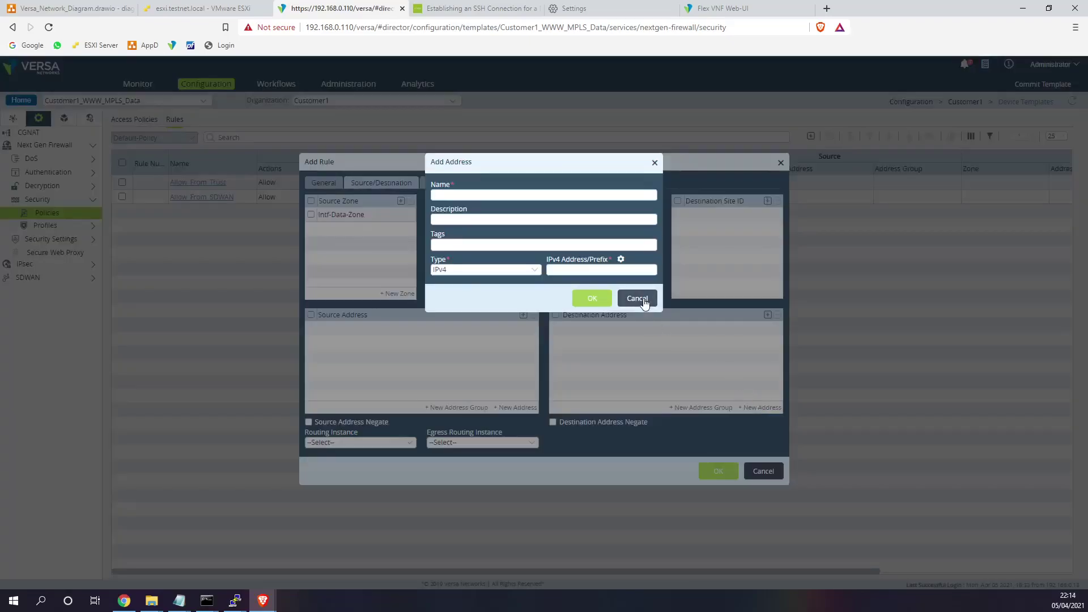
click(528, 196)
text(GoogleDNS8)
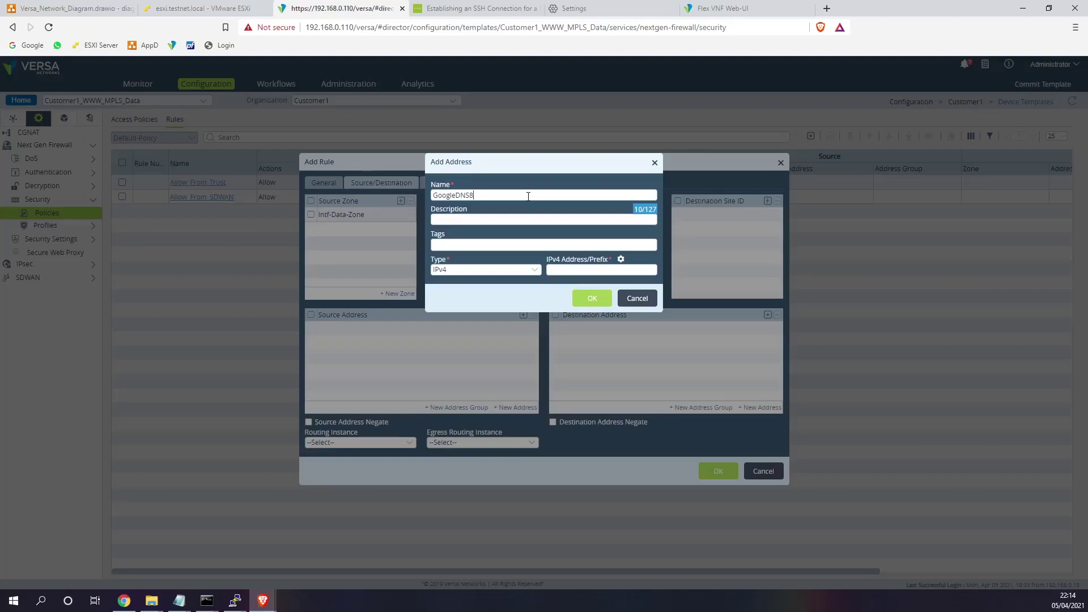
text(.8.44)
click(579, 268)
text(8.8.4.4/32)
click(596, 298)
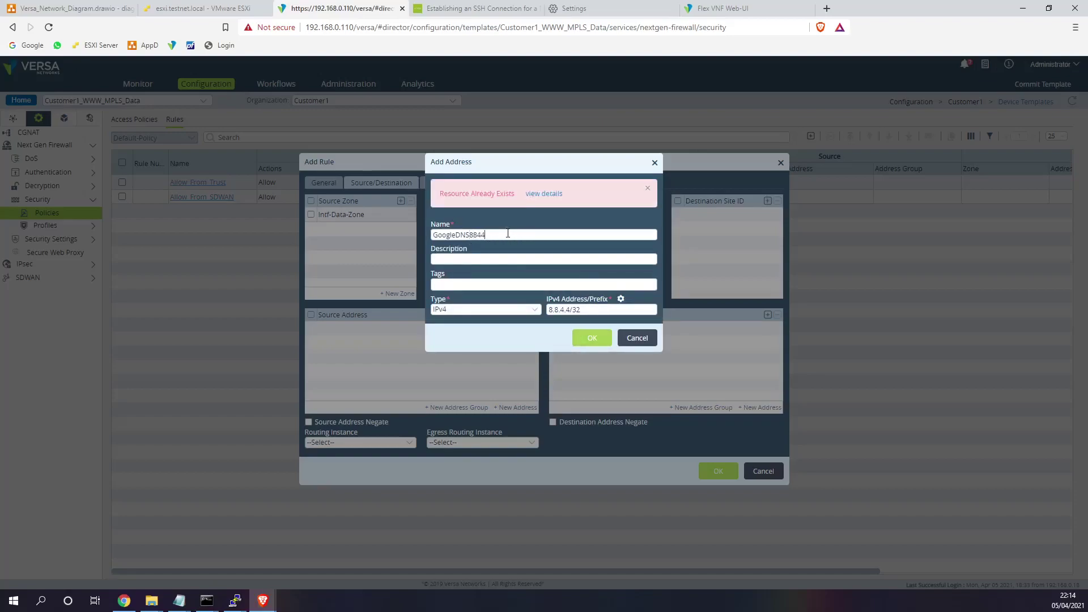
click(508, 233)
text(New)
click(593, 338)
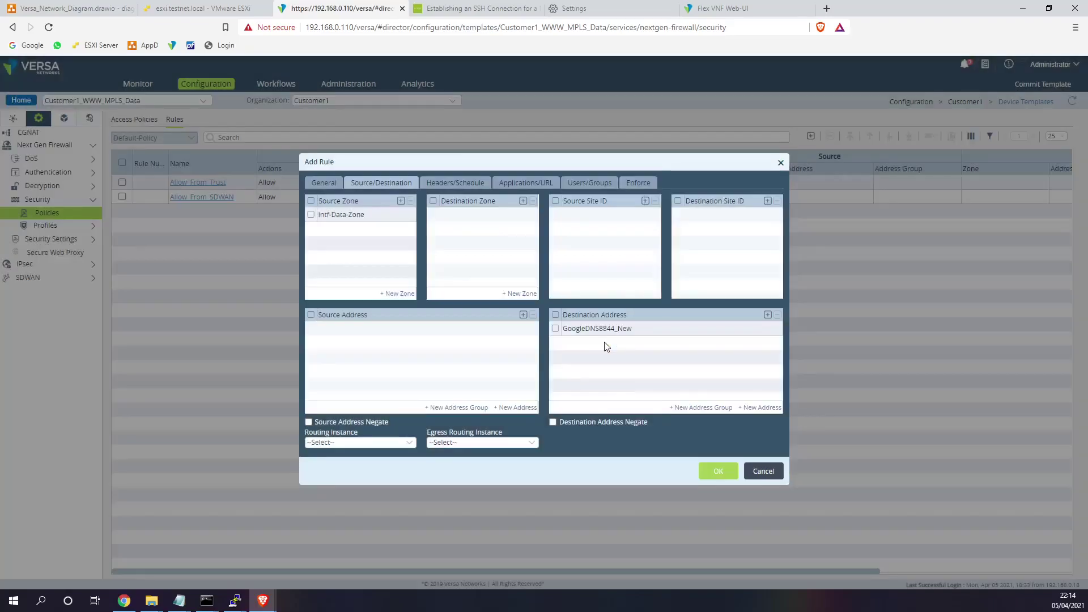
- Set the rule's enforcement to Deny, review its settings, and save it
click(627, 182)
click(358, 219)
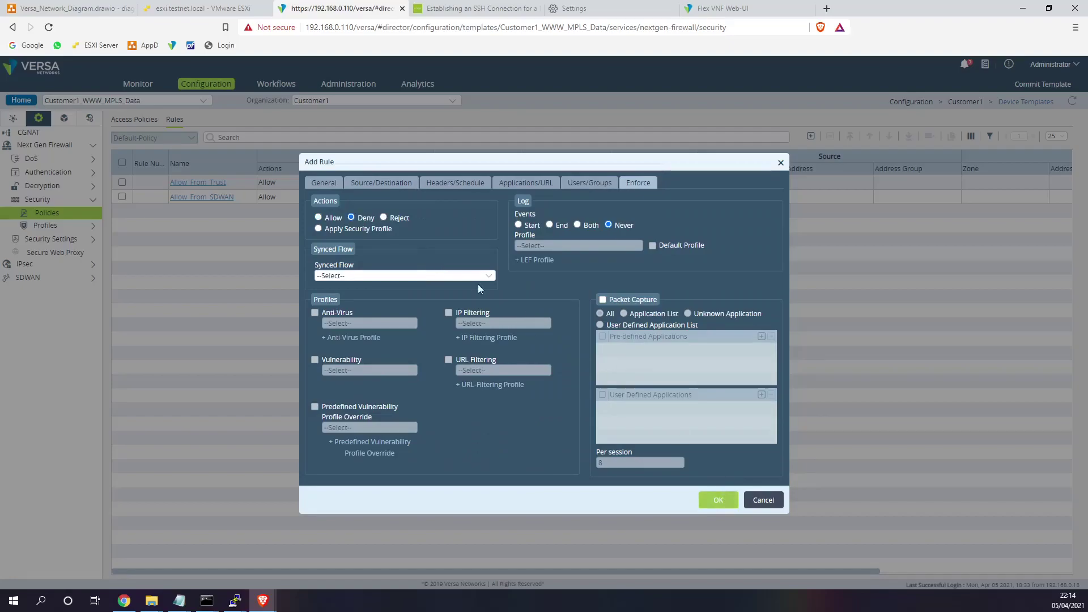
click(324, 182)
click(409, 190)
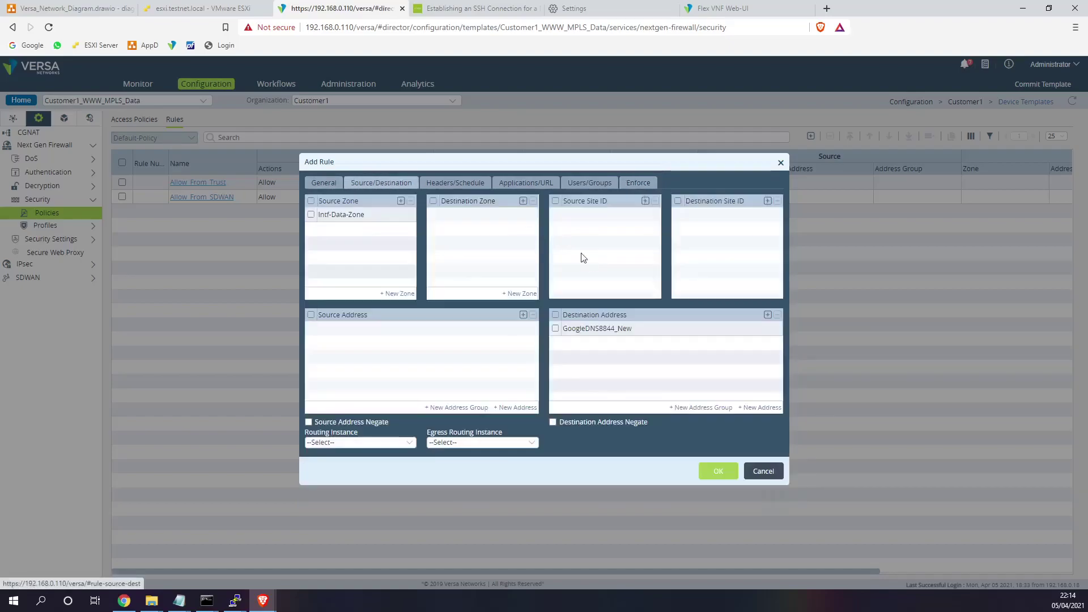
click(724, 473)
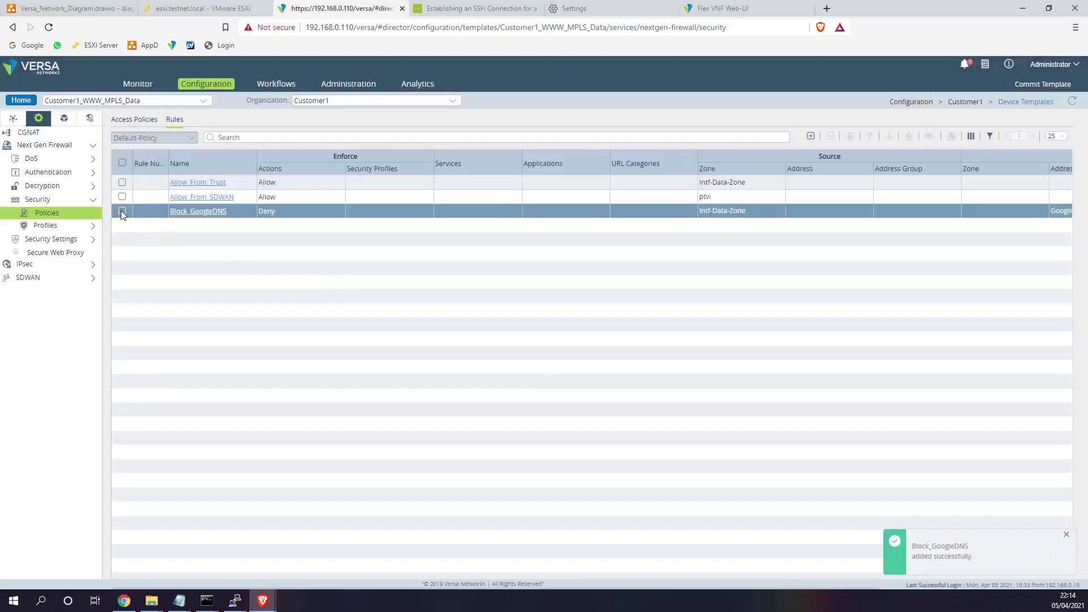
- Move Block_GoogleDNS to the top and commit Customer1_WWW_MPLS_Data to DG_Customer1
click(122, 212)
click(850, 137)
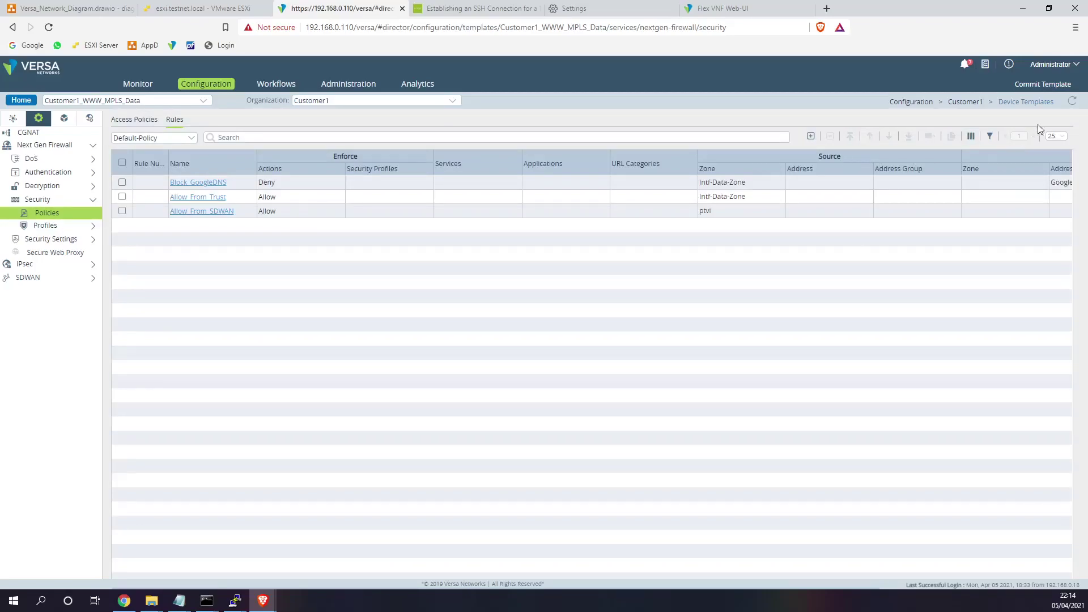
click(1054, 85)
click(451, 209)
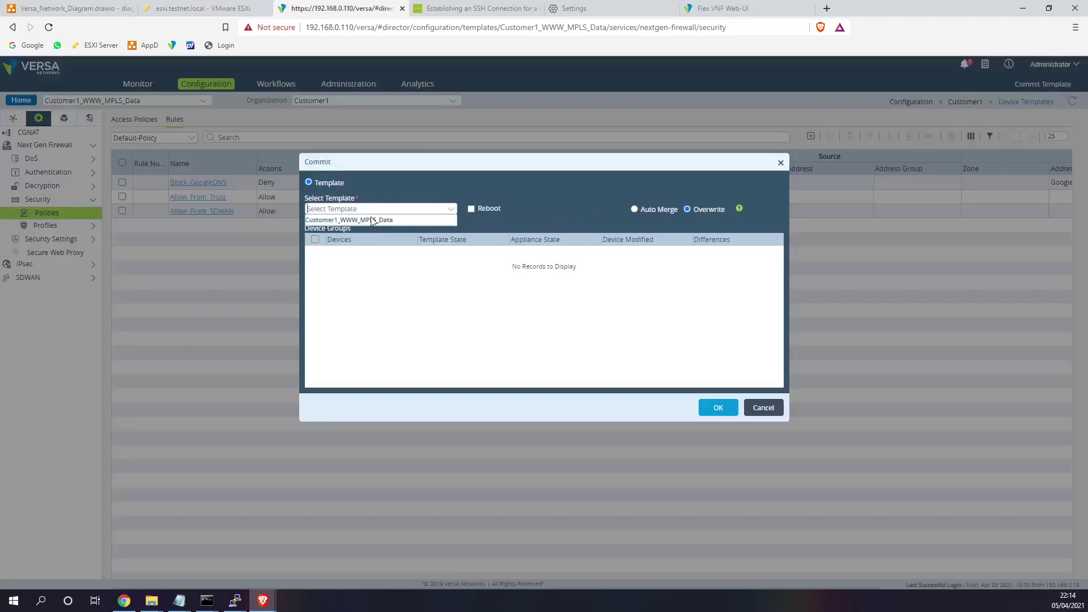
click(335, 223)
click(319, 253)
click(711, 411)
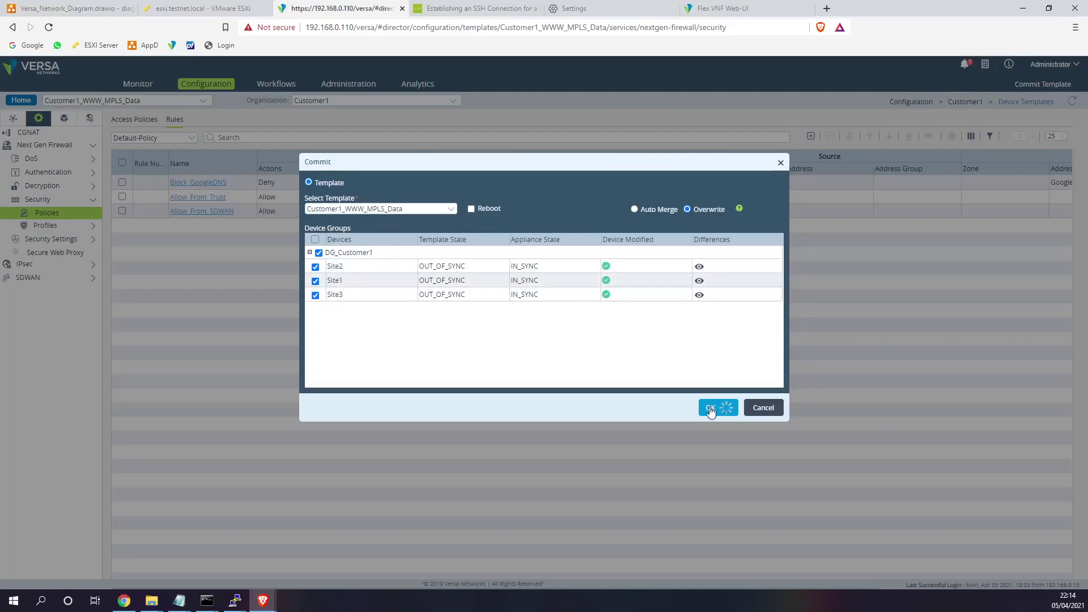
- In the ESXi Site1-LL1 terminal, recall the ping 8.8.4.4 command
click(178, 10)
click(310, 190)
key(Up)
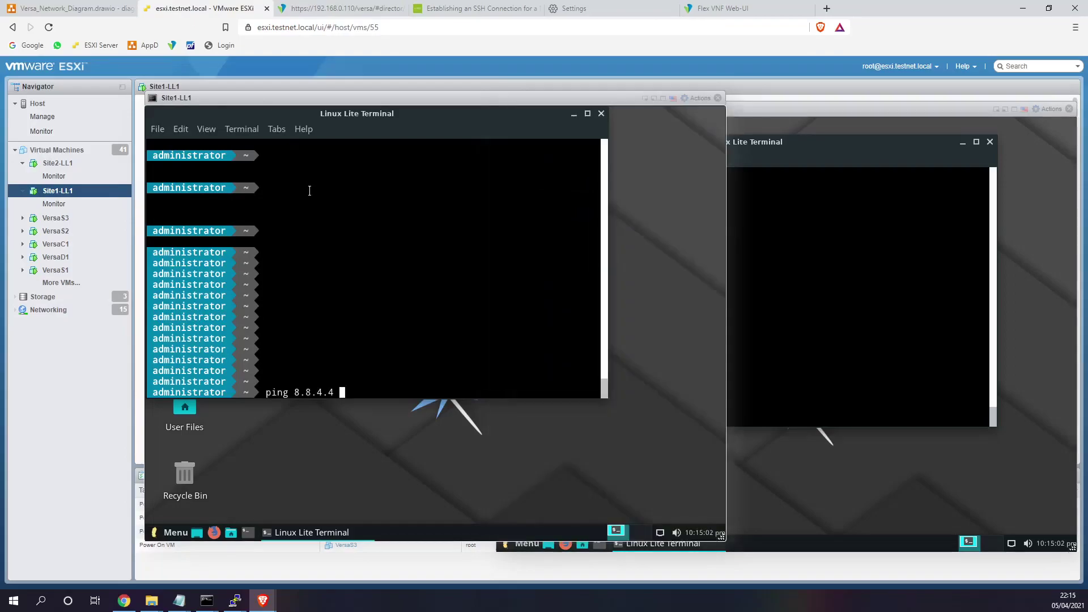
- Ping 8.8.4.4 from Site1 and Site2 while checking the Versa Director rules
key(Return)
click(772, 315)
key(Up)
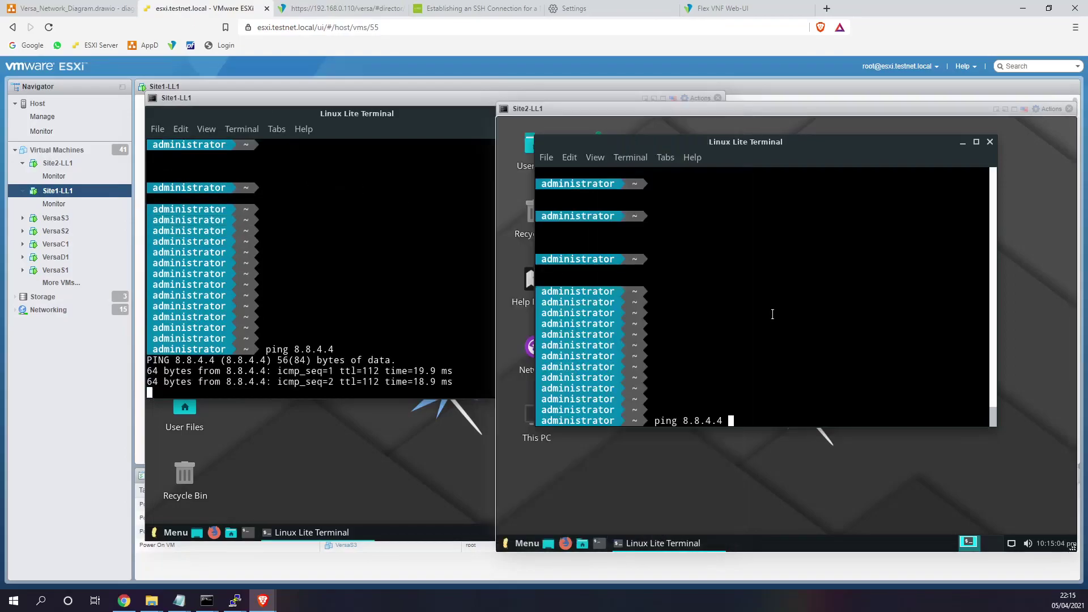
key(Return)
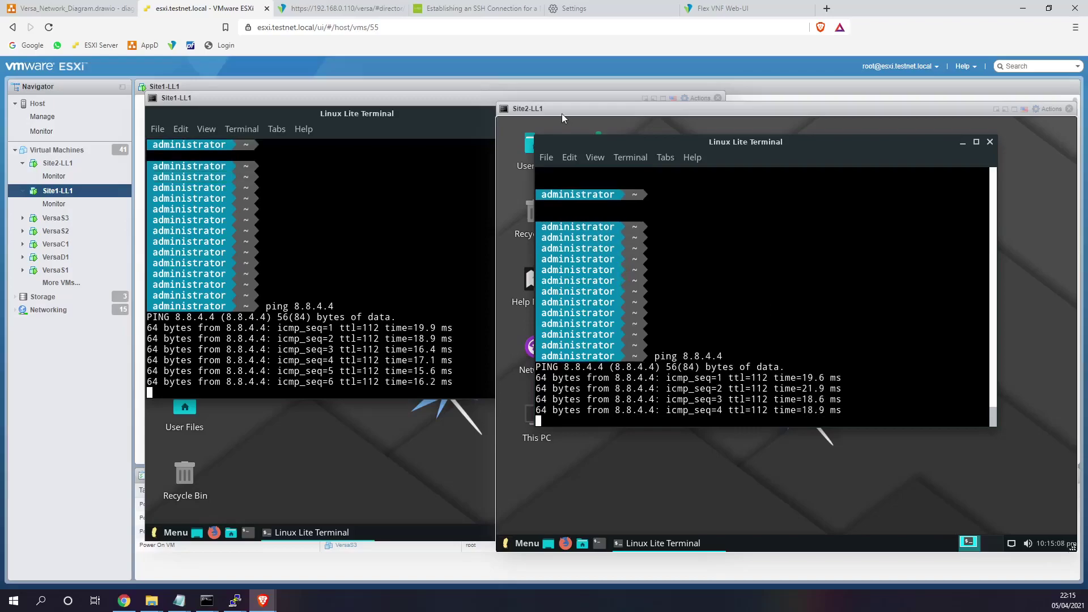
click(343, 9)
click(212, 14)
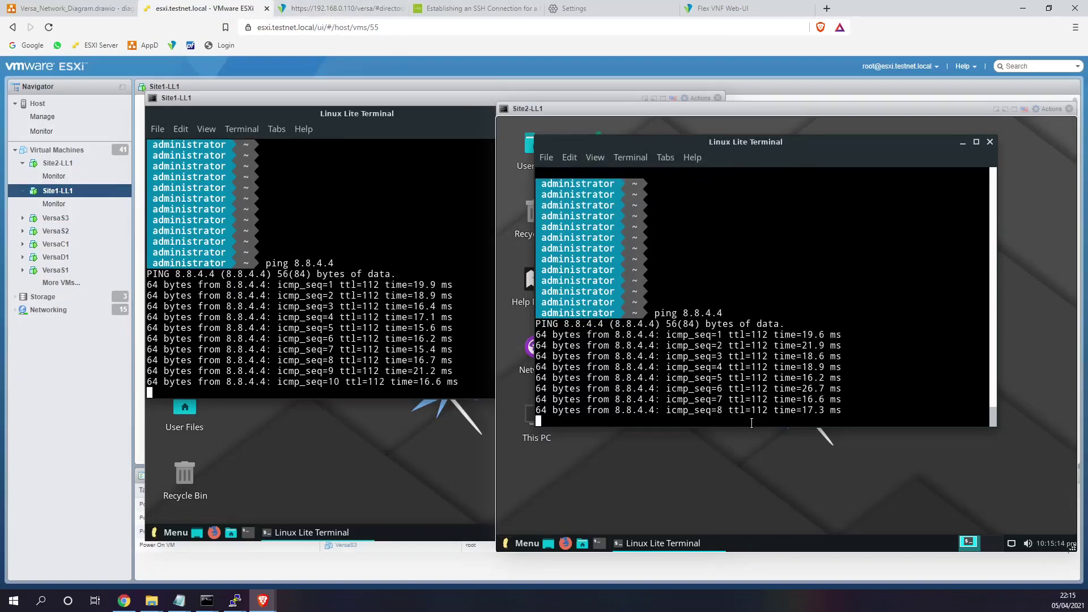
click(356, 10)
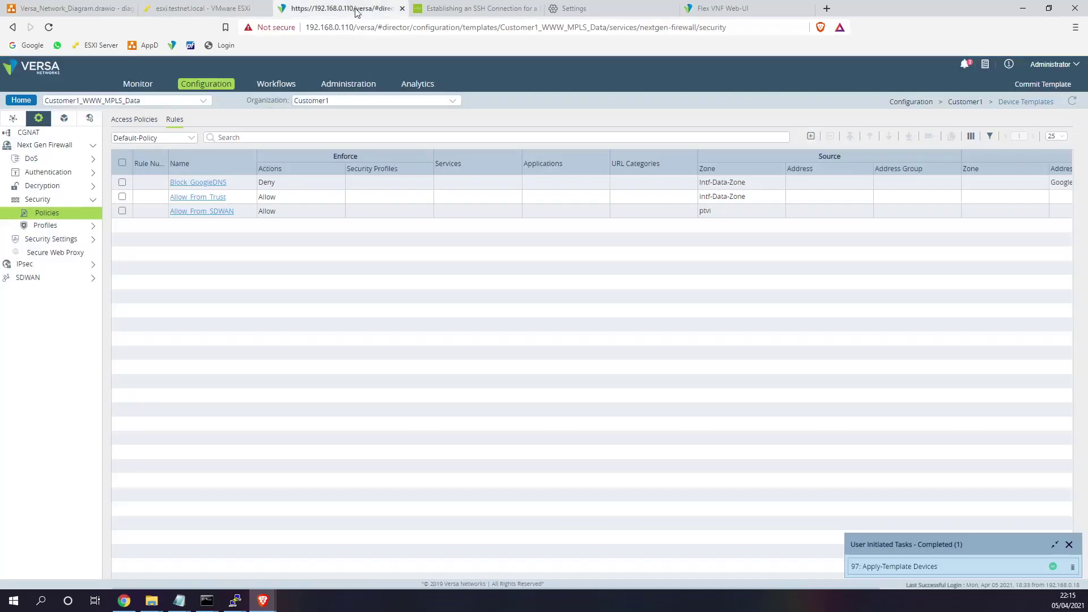
click(201, 9)
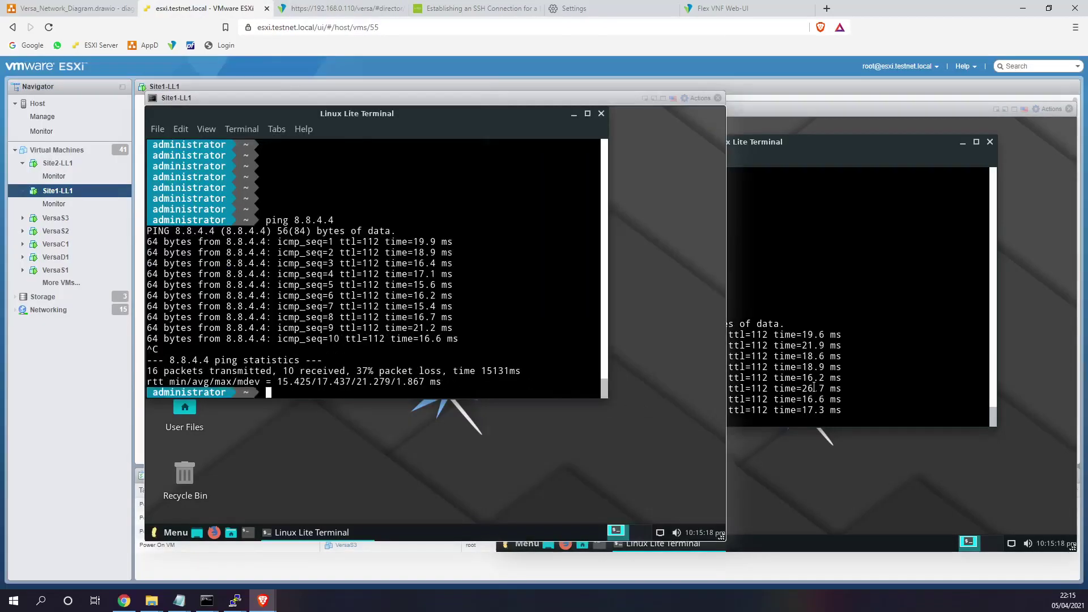
- Ping 8.8.8.8 from Site1 and Site2, then re-test 8.8.4.4 from Site2
text(ping 8.8.8.8)
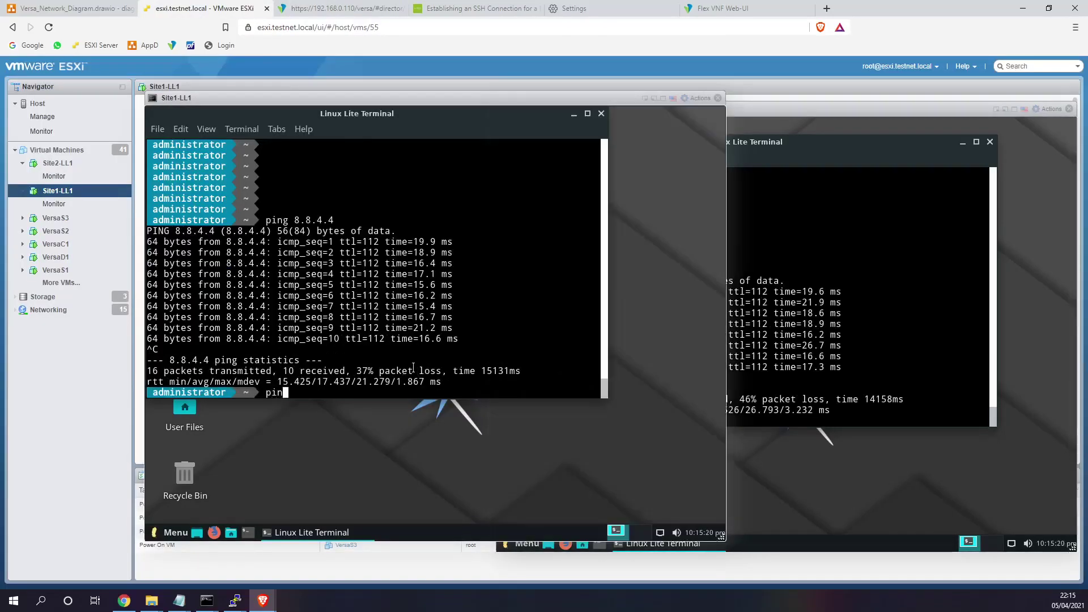
key(Return)
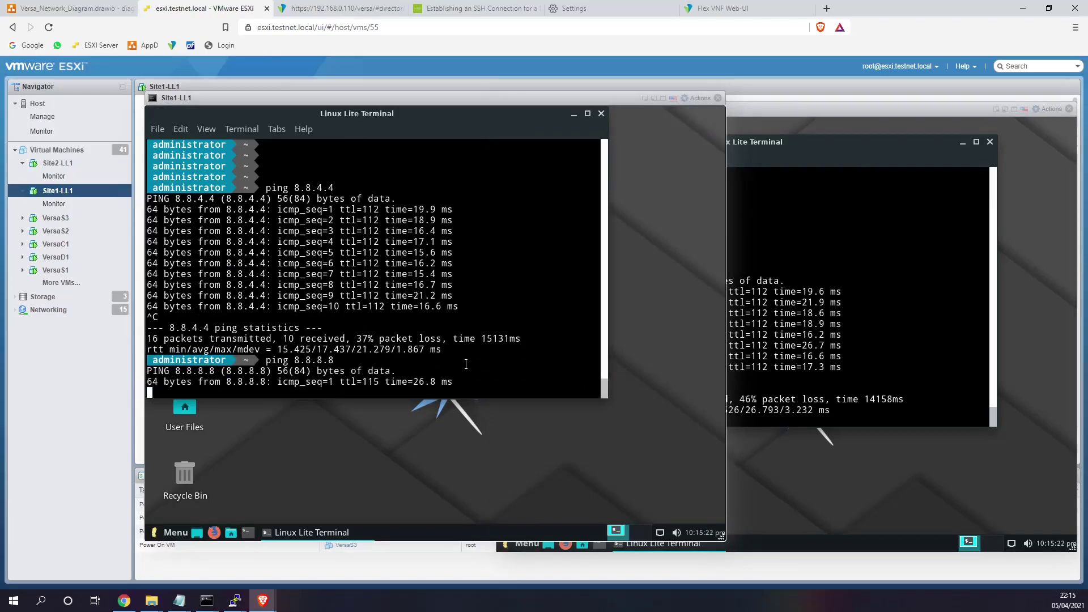
click(851, 361)
text(ping 8.8.8.8)
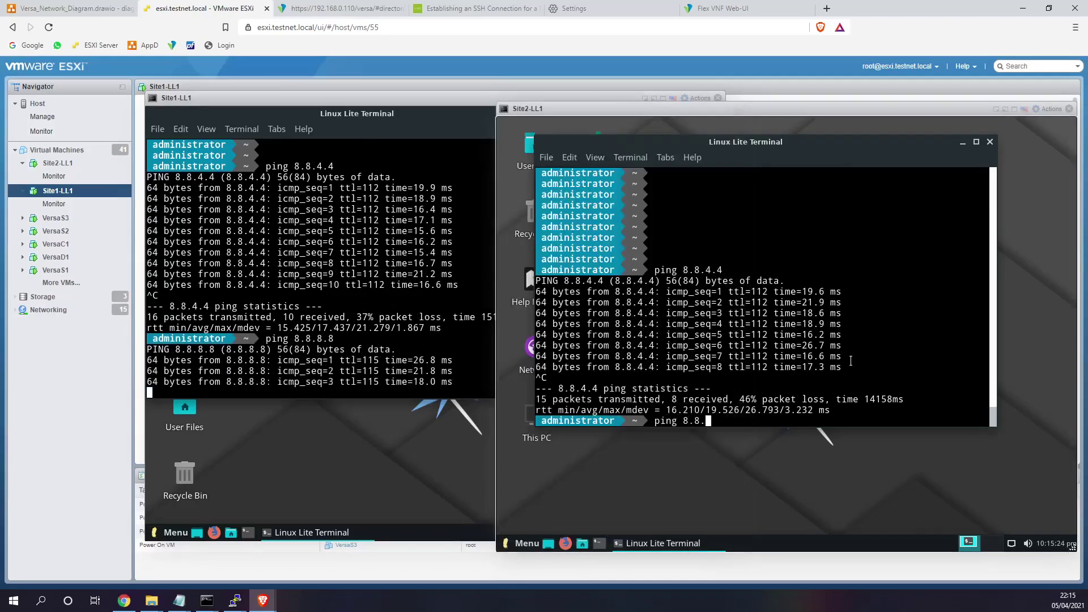
key(Return)
key(ctrl+c)
key(Up)
key(BackSpace)
key(BackSpace)
key(BackSpace)
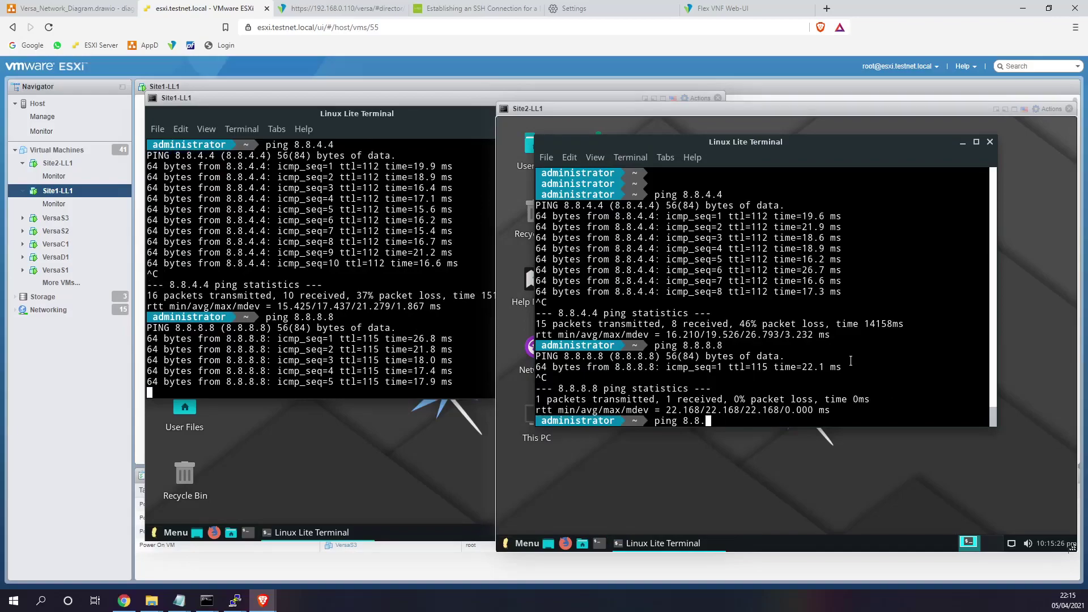
text(4.4)
key(Return)
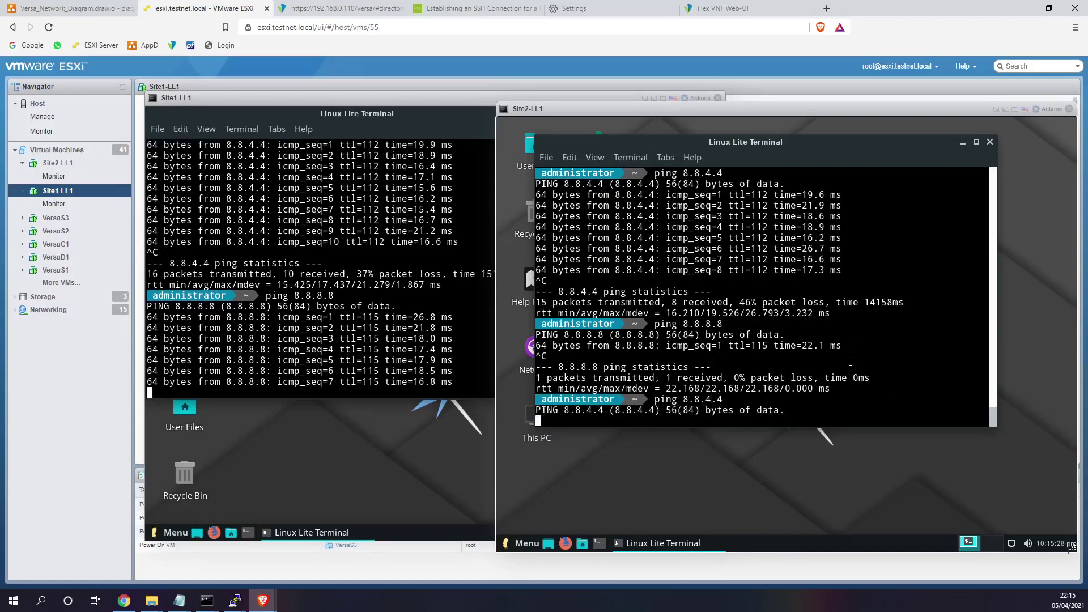
key(ctrl+c)
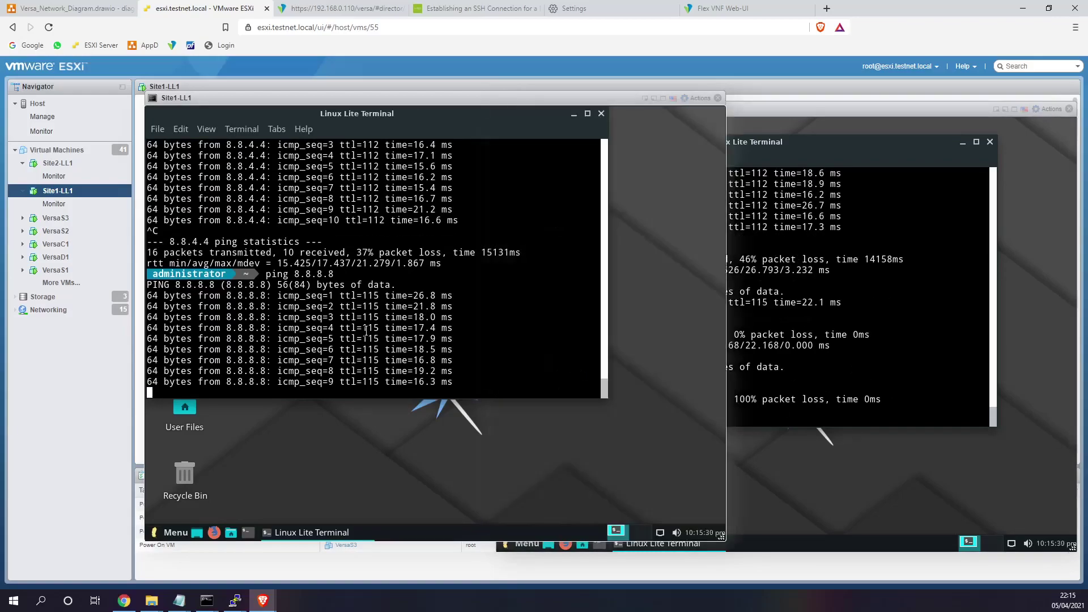
key(ctrl+c)
- Close the terminal Title popup and return to the Versa Director firewall rules
click(365, 8)
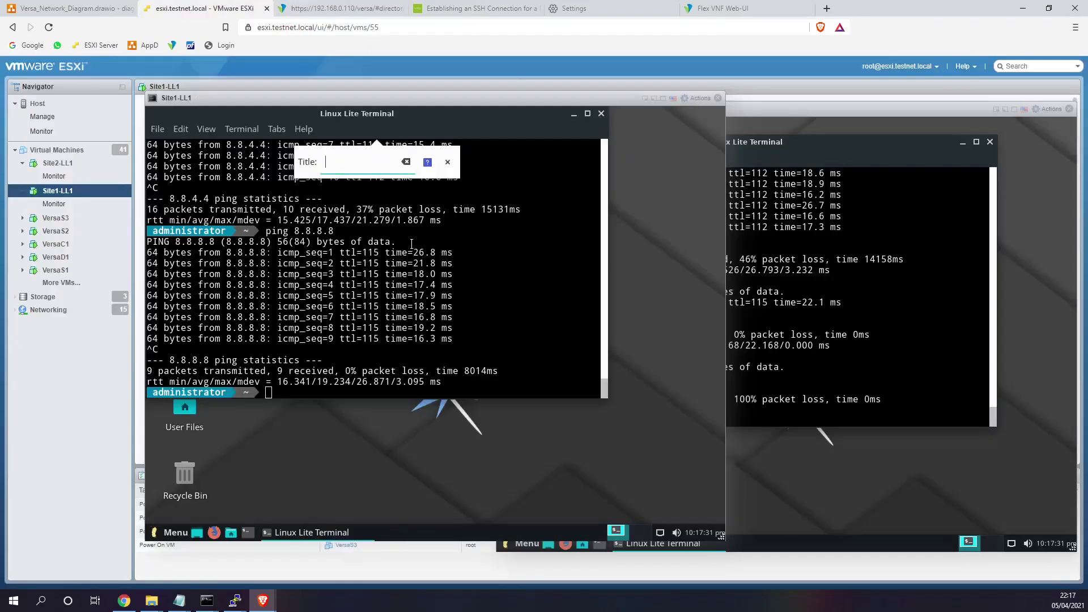
click(446, 163)
click(412, 447)
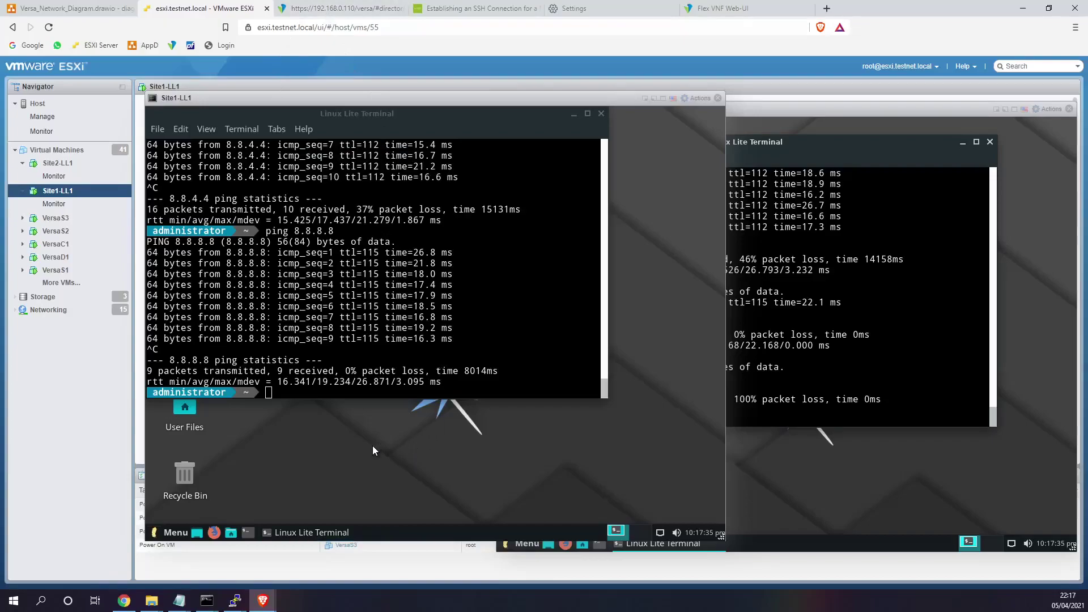
click(349, 11)
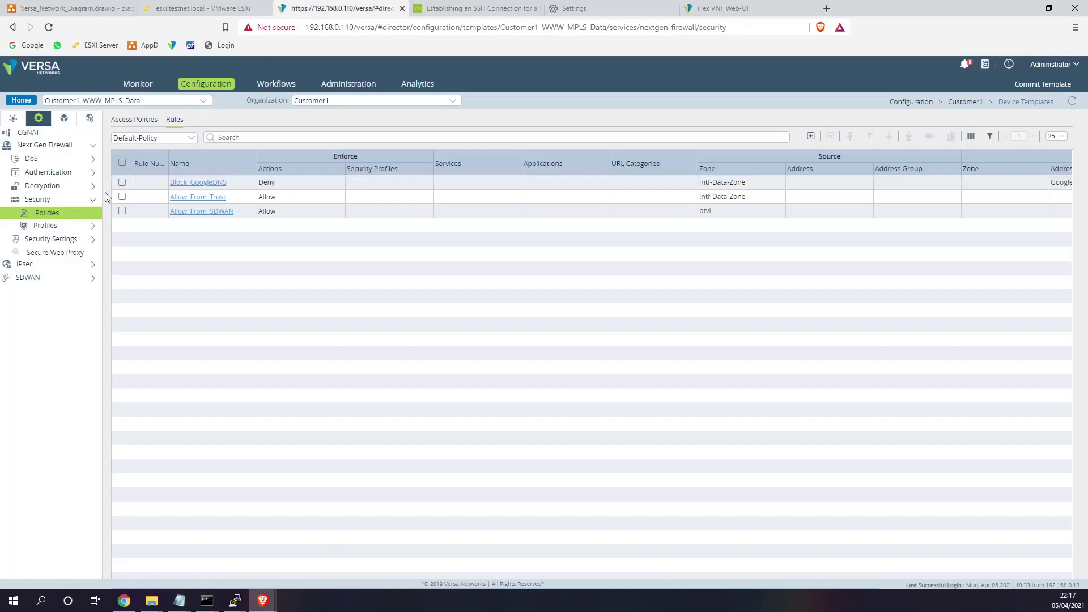
- Add a new rule named Block_Social with source zone Intf-Data-Zone
click(45, 218)
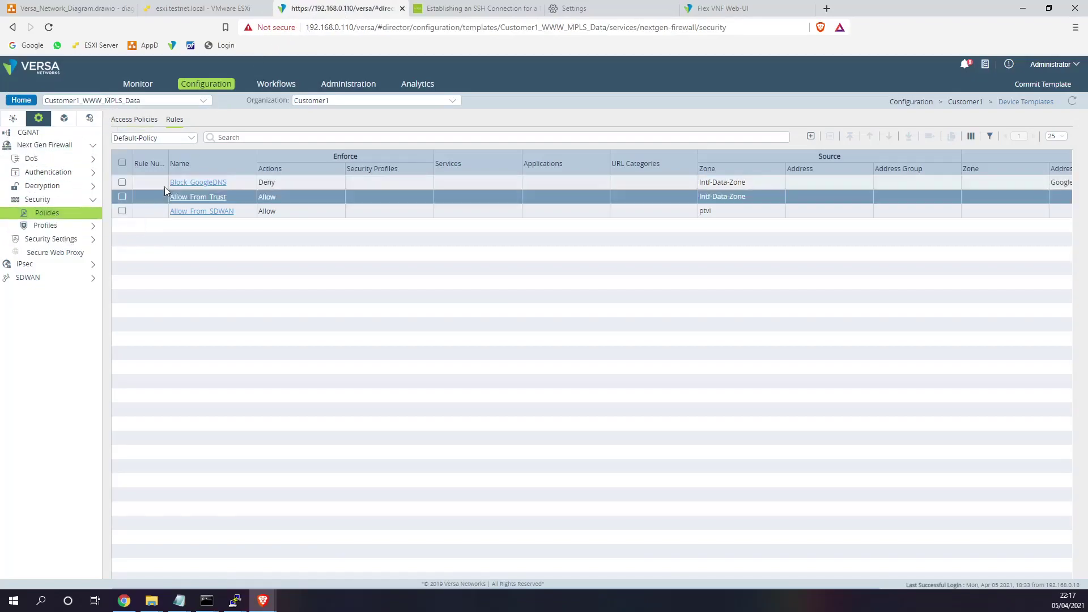
click(813, 137)
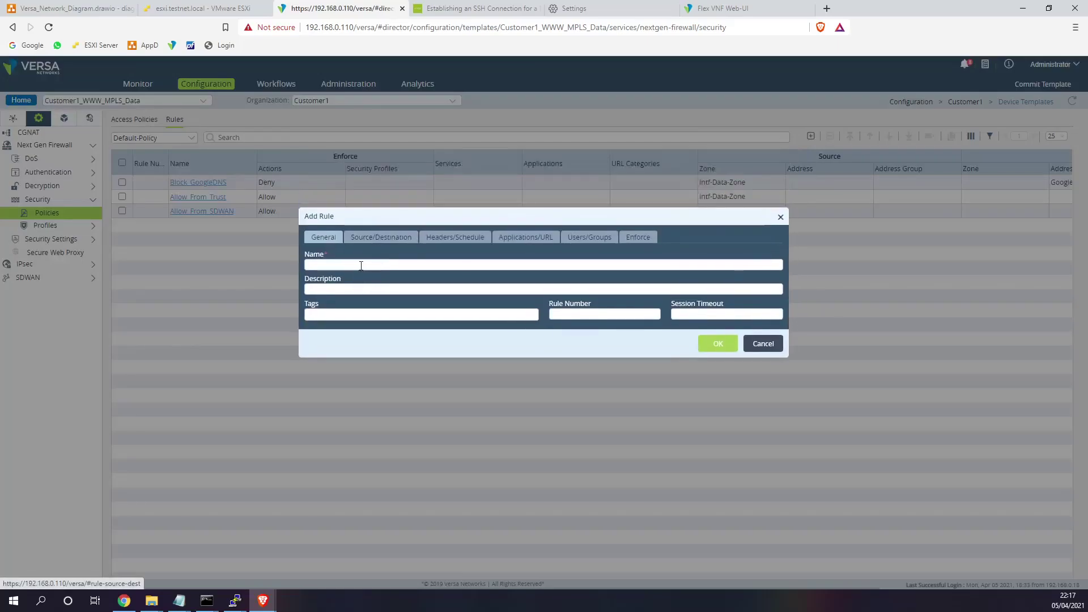
click(361, 266)
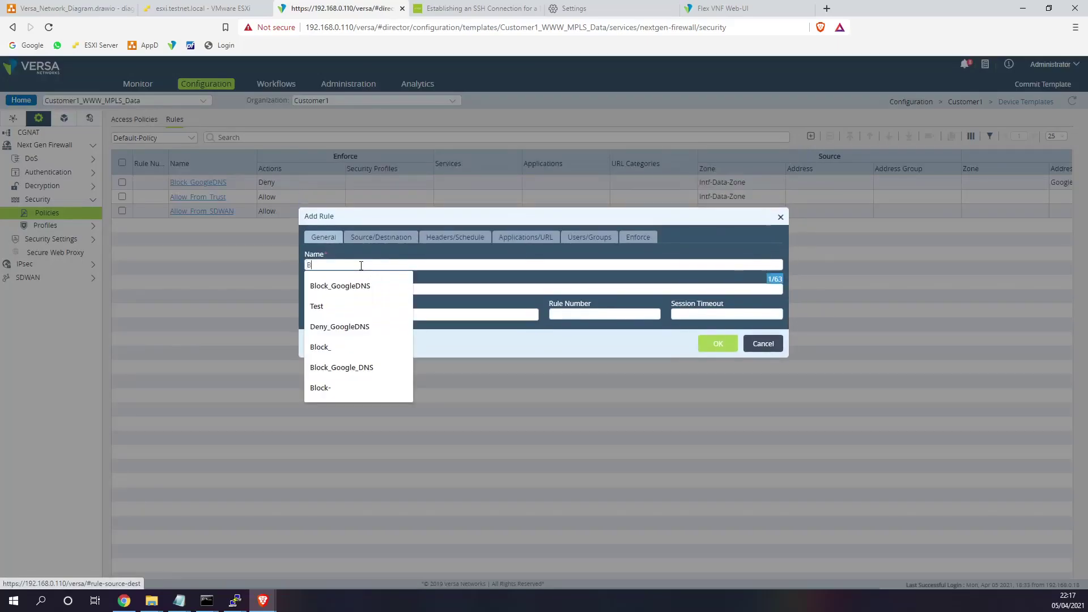
text(Block)
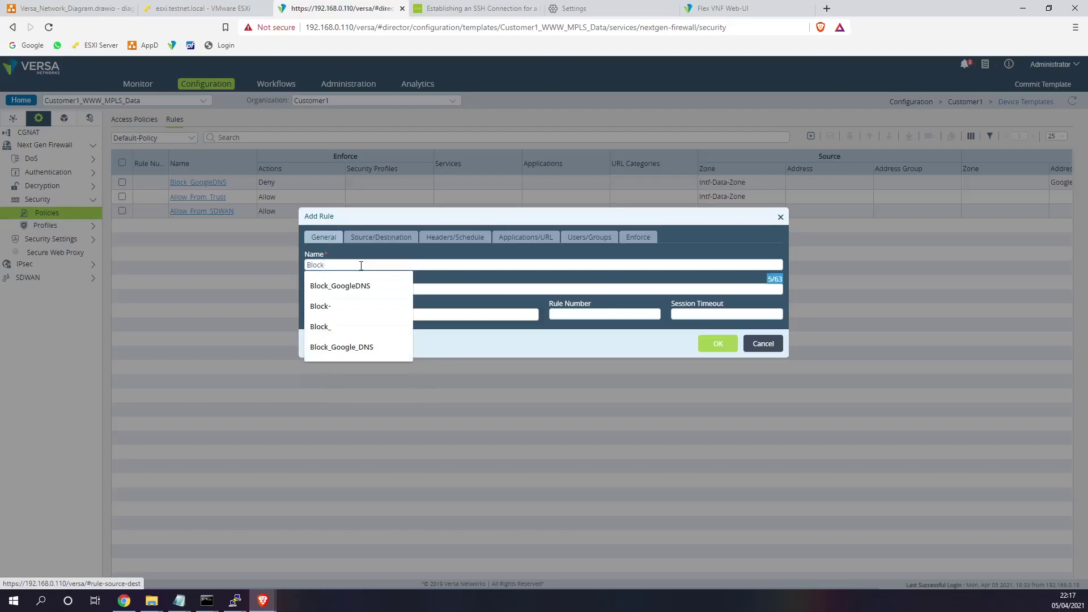
text(_So)
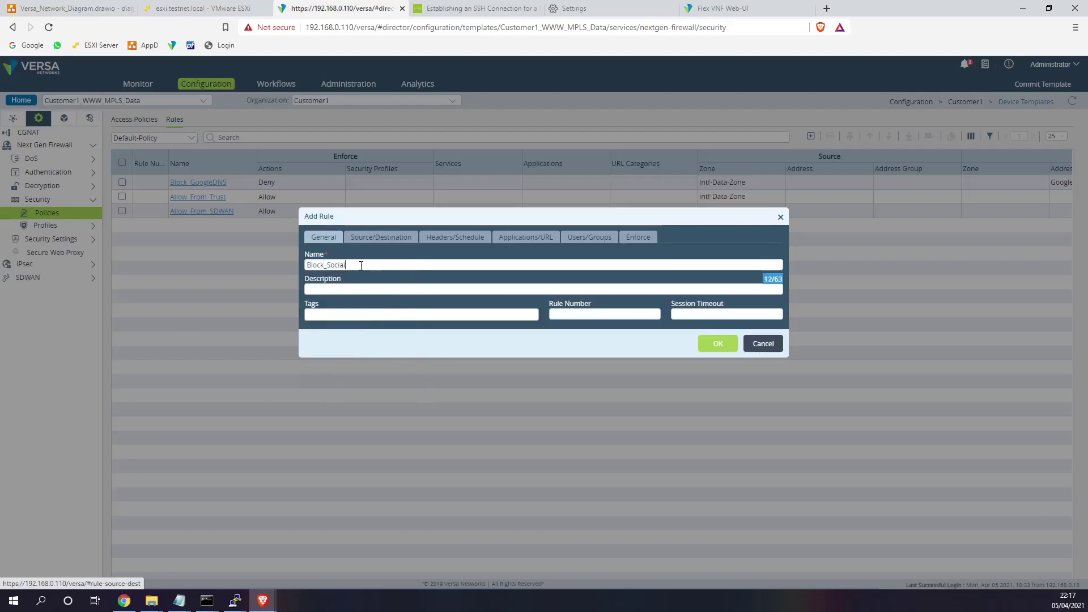
text(cial)
click(638, 237)
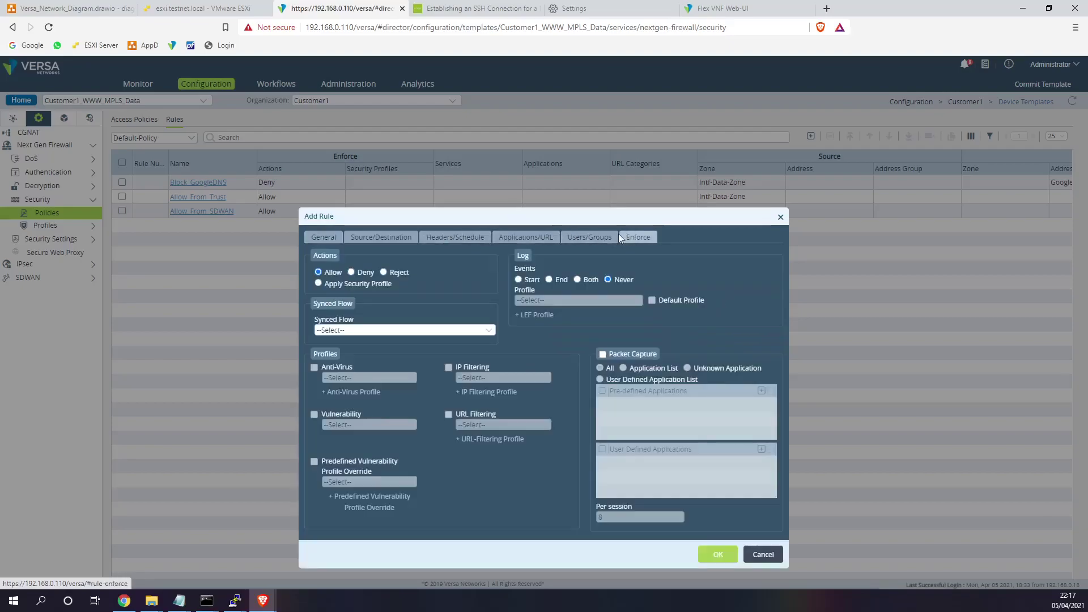
click(335, 240)
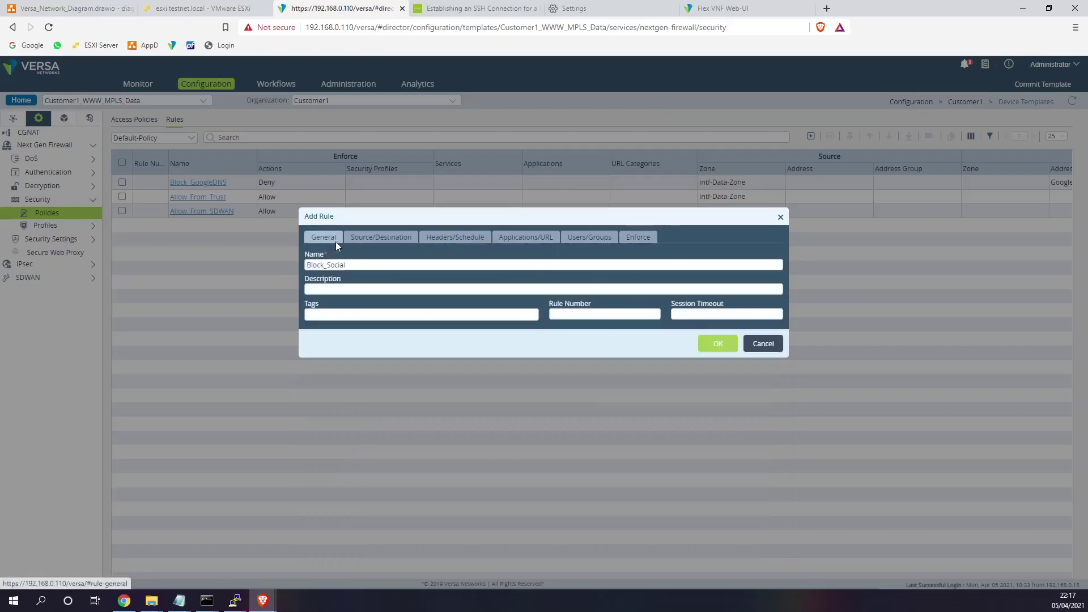
double_click(358, 267)
click(399, 240)
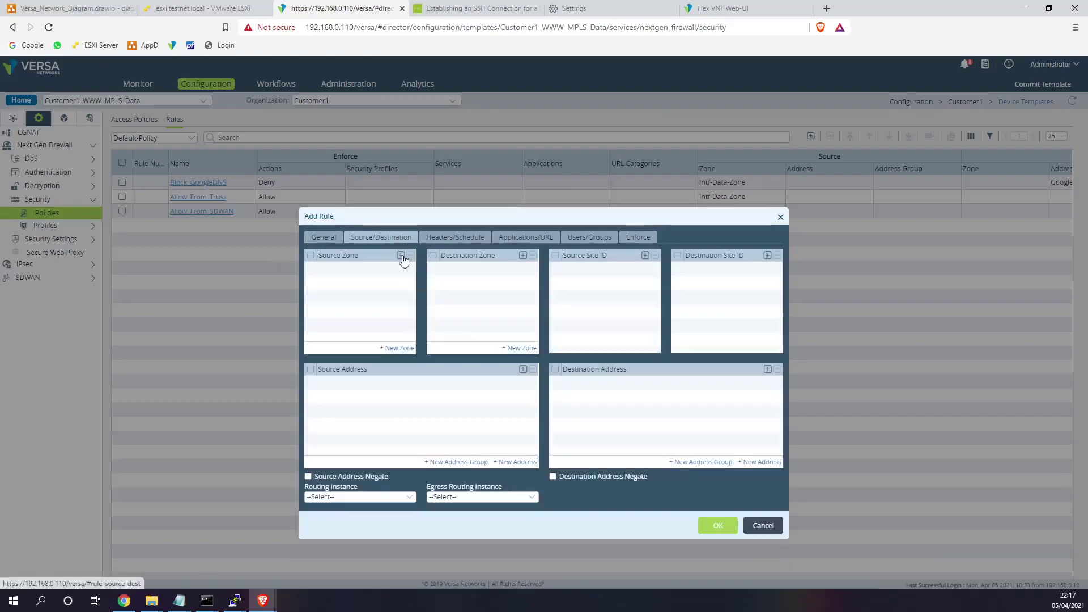
click(402, 255)
click(408, 270)
click(377, 288)
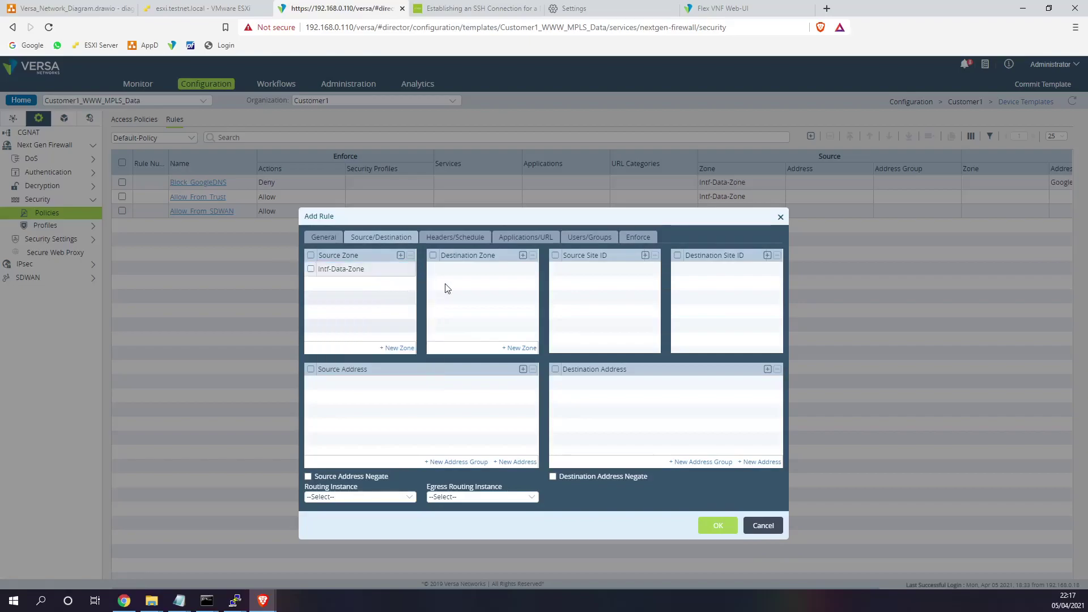
- Add the social_network URL category to the Block_Social rule
click(533, 241)
click(769, 266)
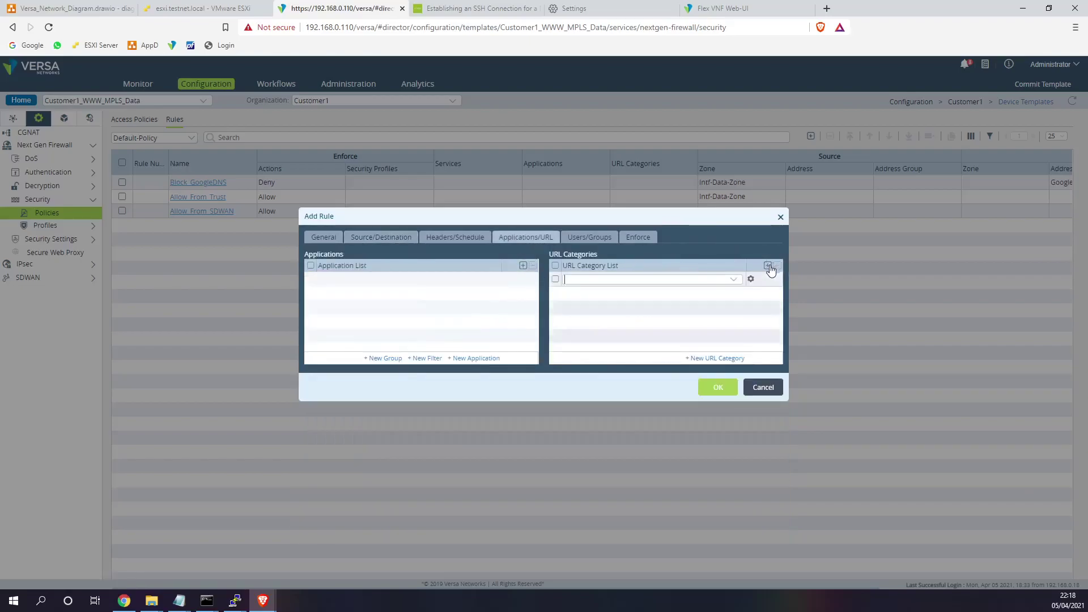
click(734, 279)
drag(736, 289, 736, 366)
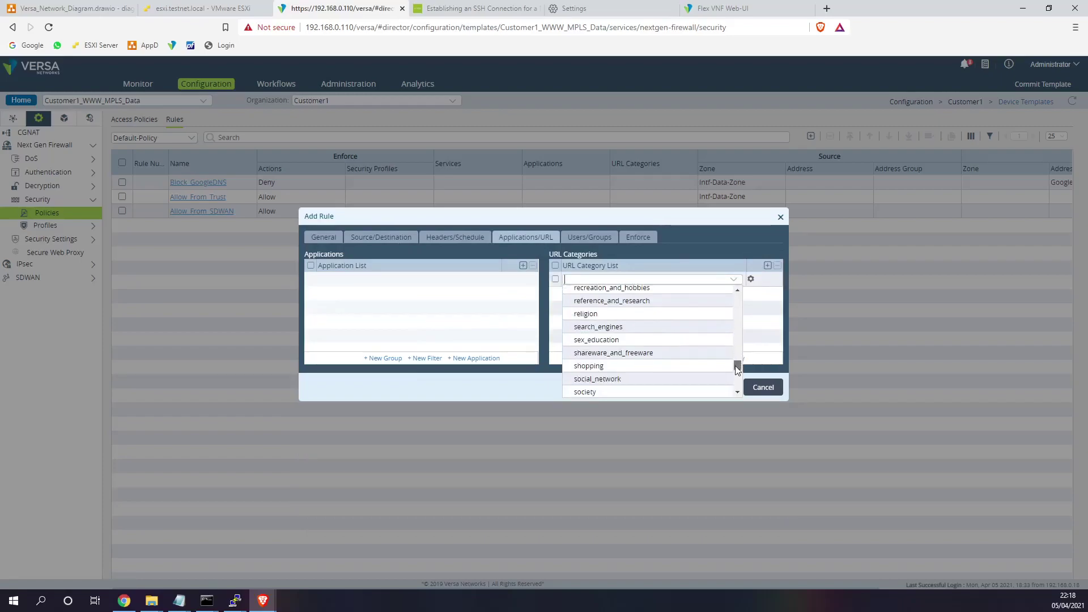
click(615, 375)
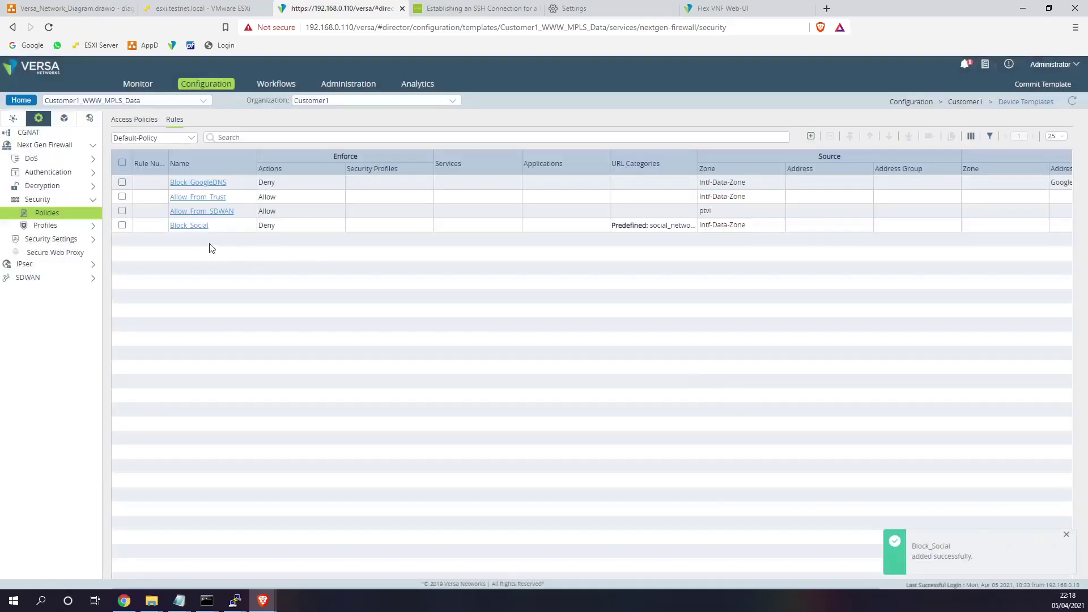
- Move Block_Social to the top, commit Customer1_WWW_MPLS_Data to DG_Customer1, and switch to ESXi
click(123, 229)
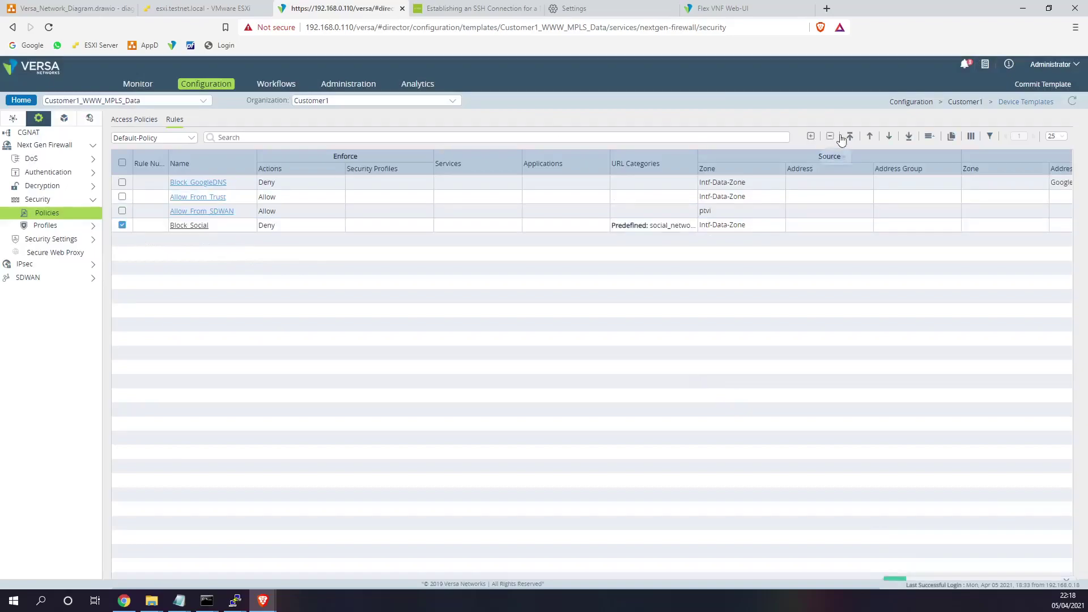
click(848, 135)
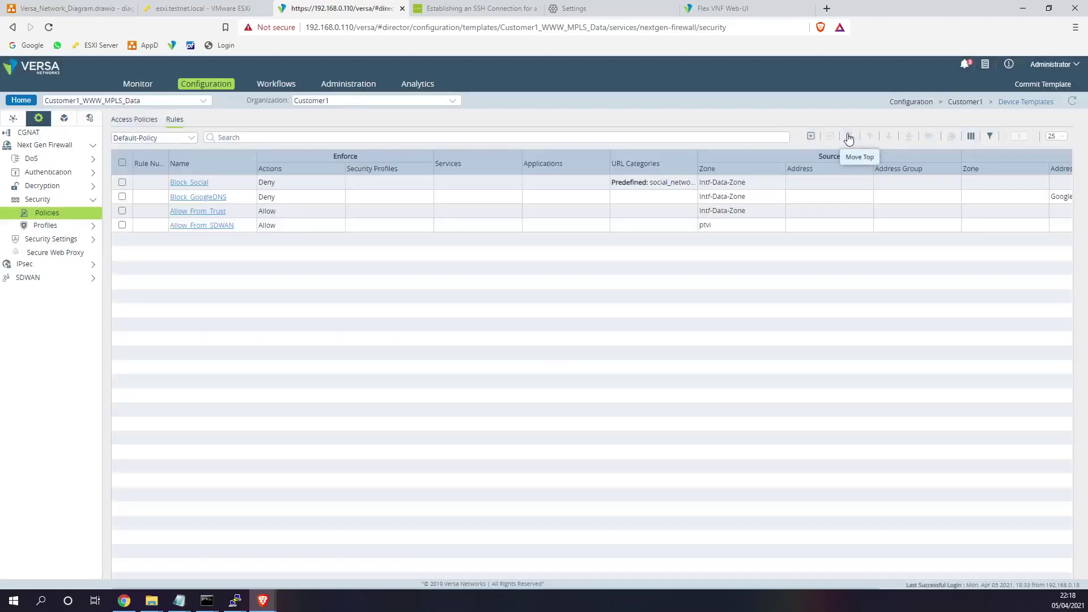
click(1044, 85)
click(374, 208)
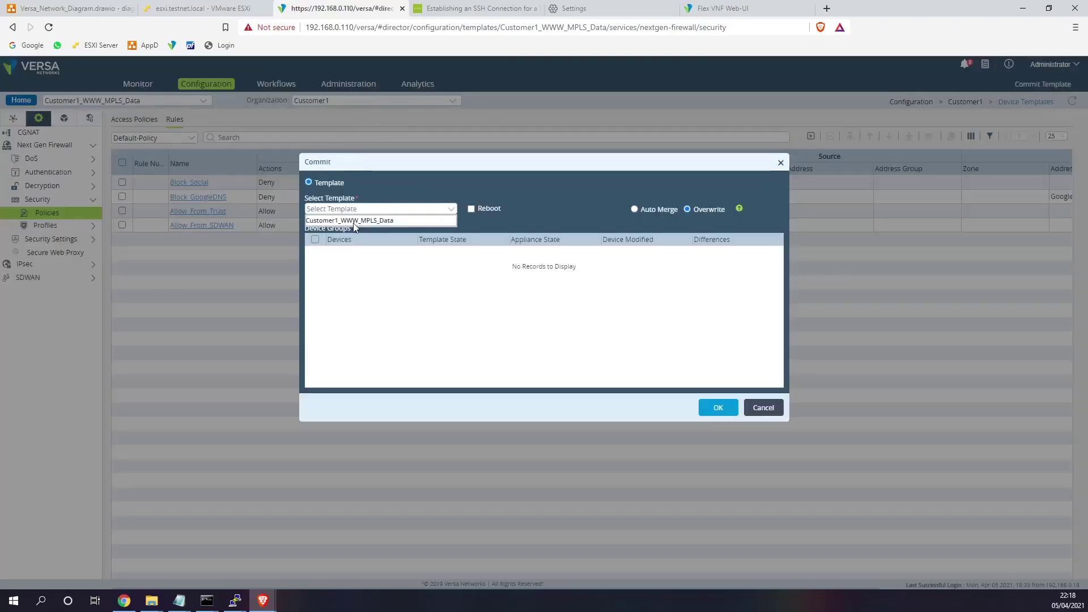
click(352, 220)
click(318, 253)
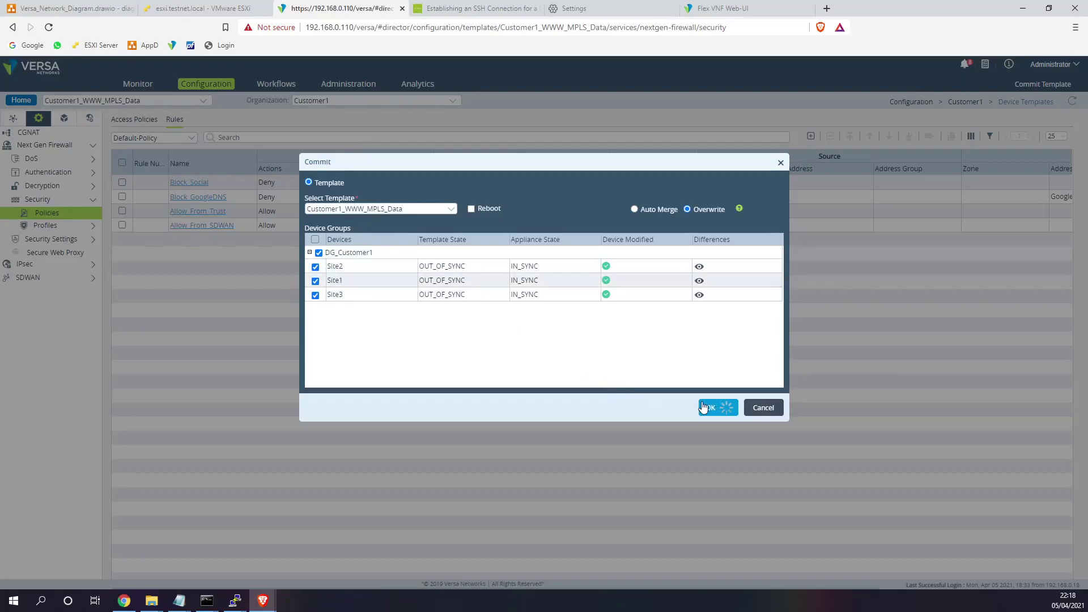
click(225, 8)
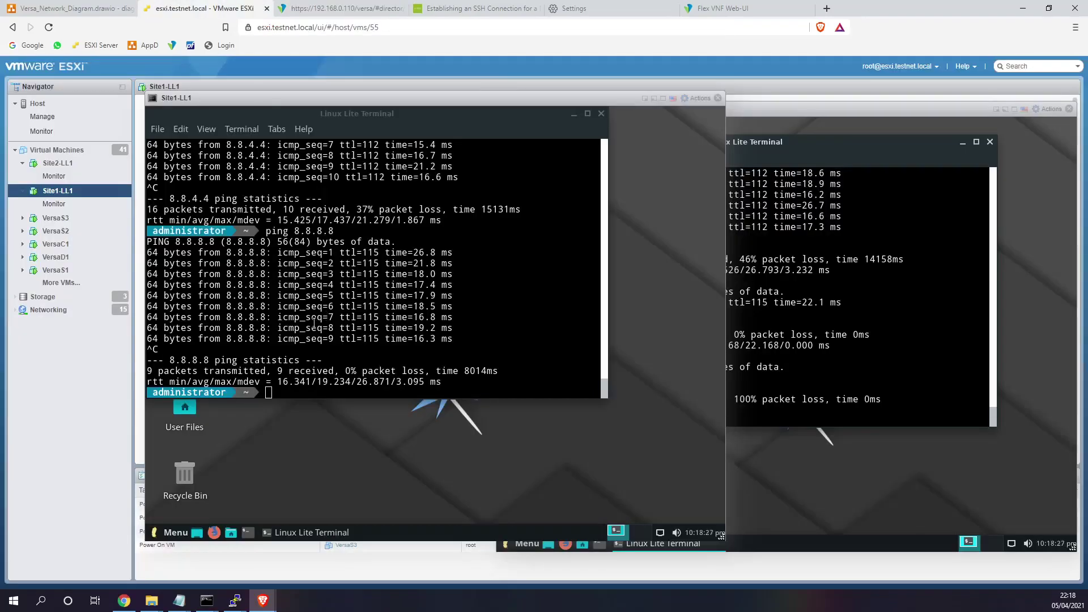
- Launch Firefox in the VM and load BBC and Facebook in separate tabs
click(214, 533)
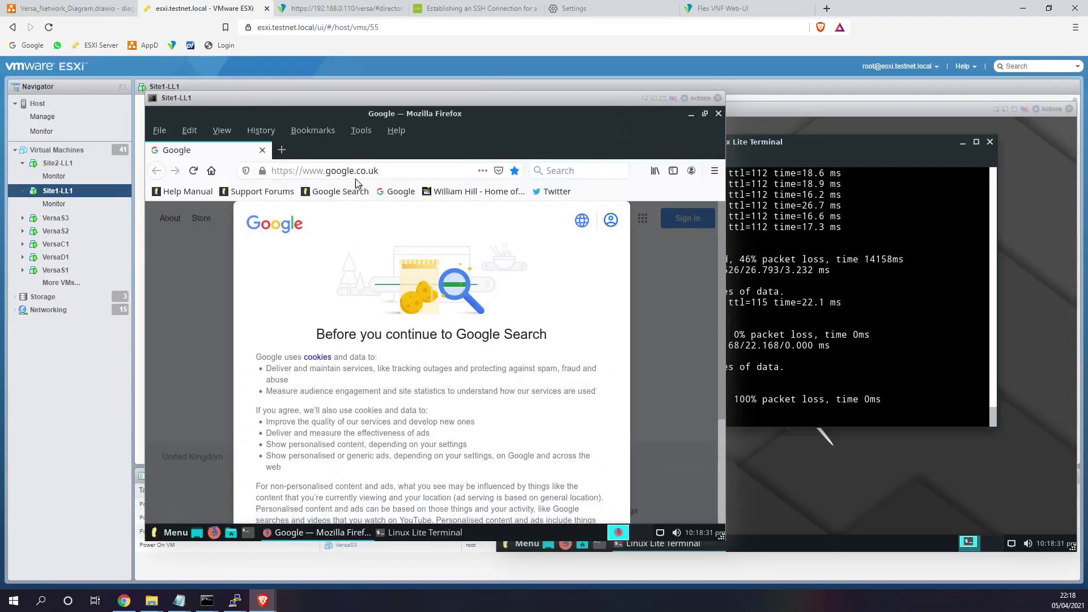
click(282, 150)
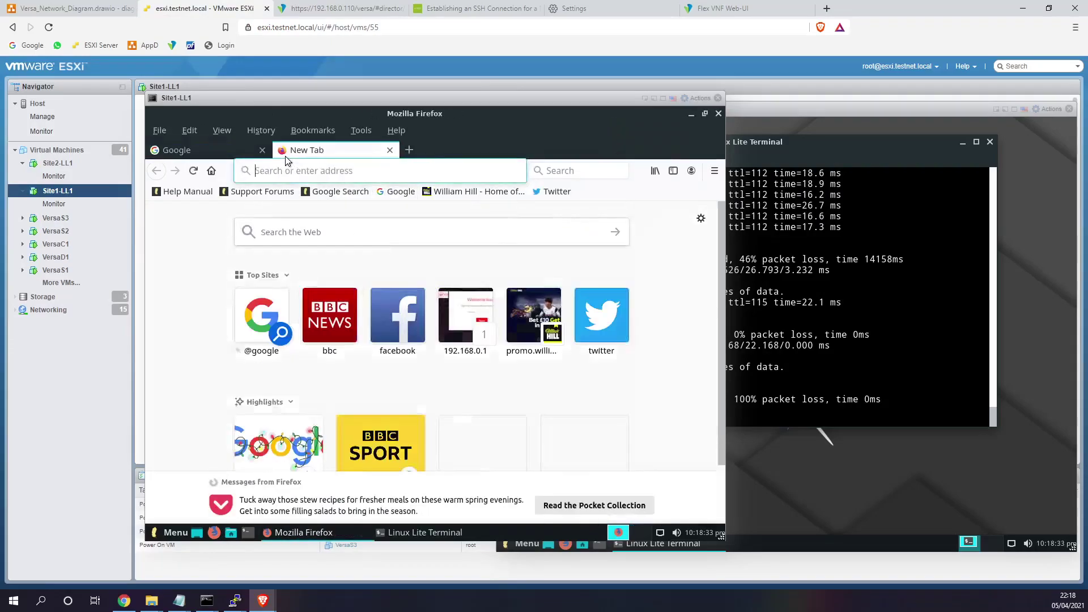
text(bbc.co.uk)
key(Return)
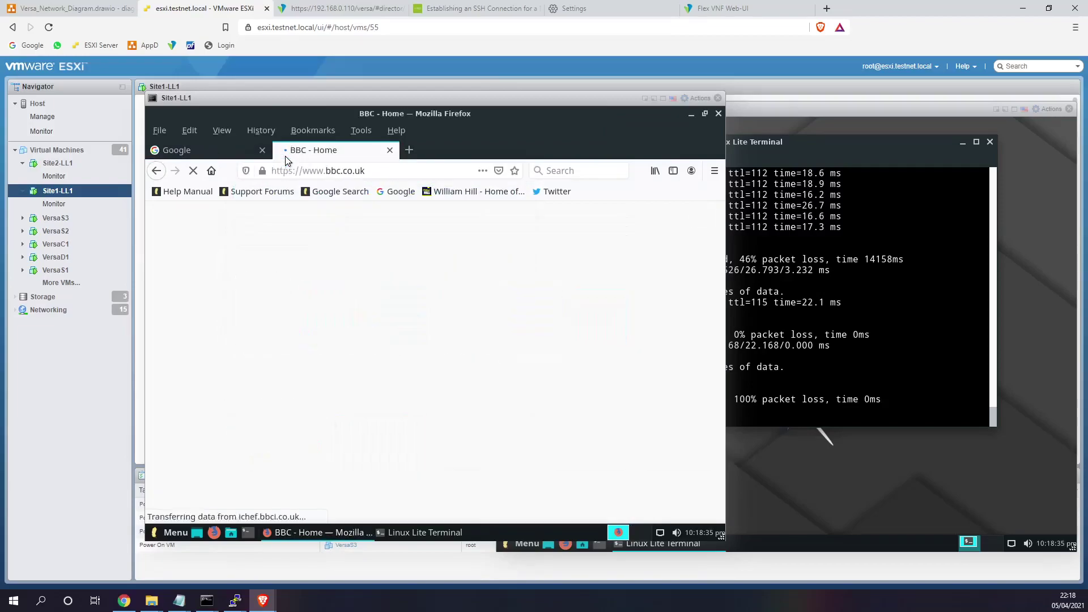
click(409, 151)
text(facebook.com)
key(Return)
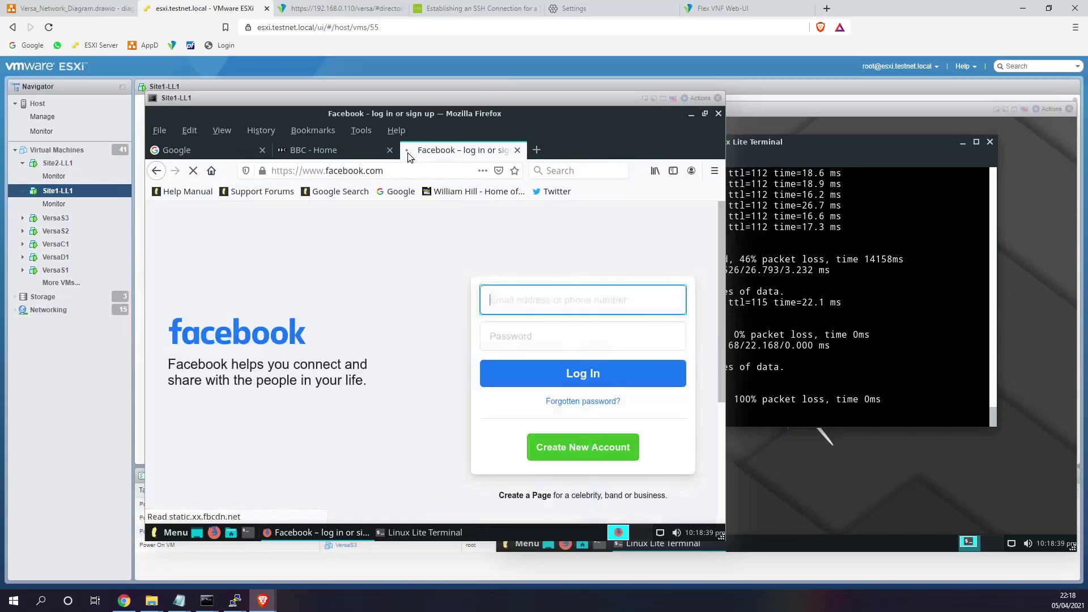
- Check the Versa Director rules page, then retest Twitter and facebook.com in the VM's Firefox
click(328, 10)
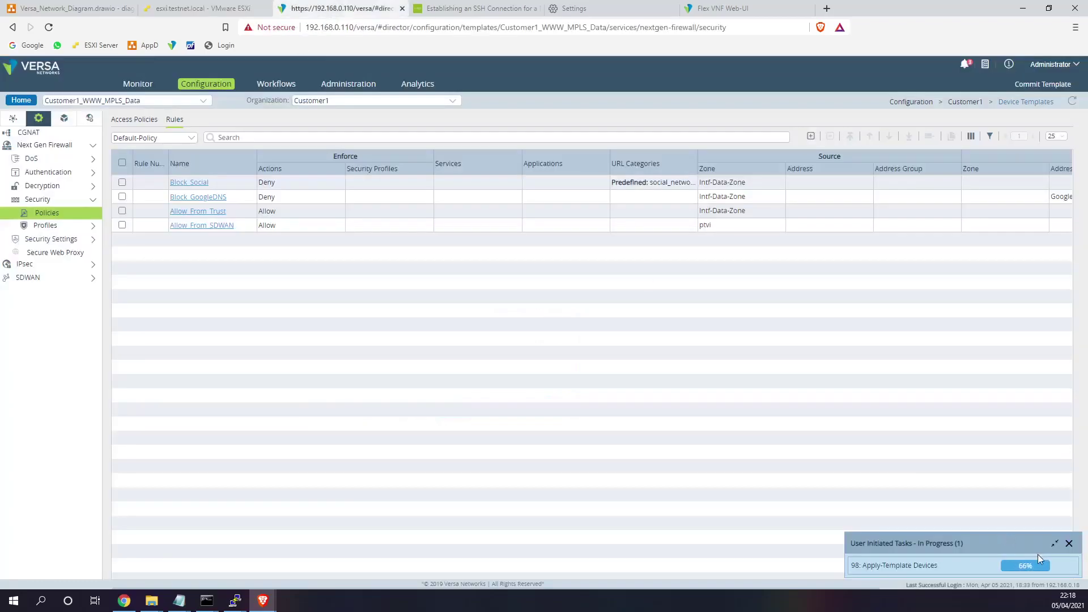
click(217, 7)
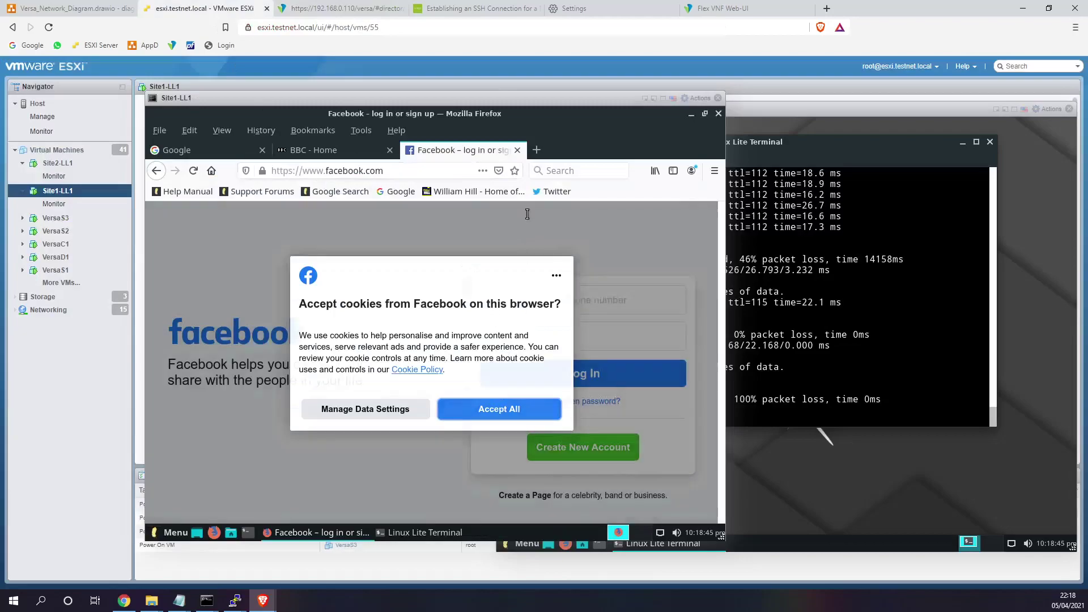
click(542, 196)
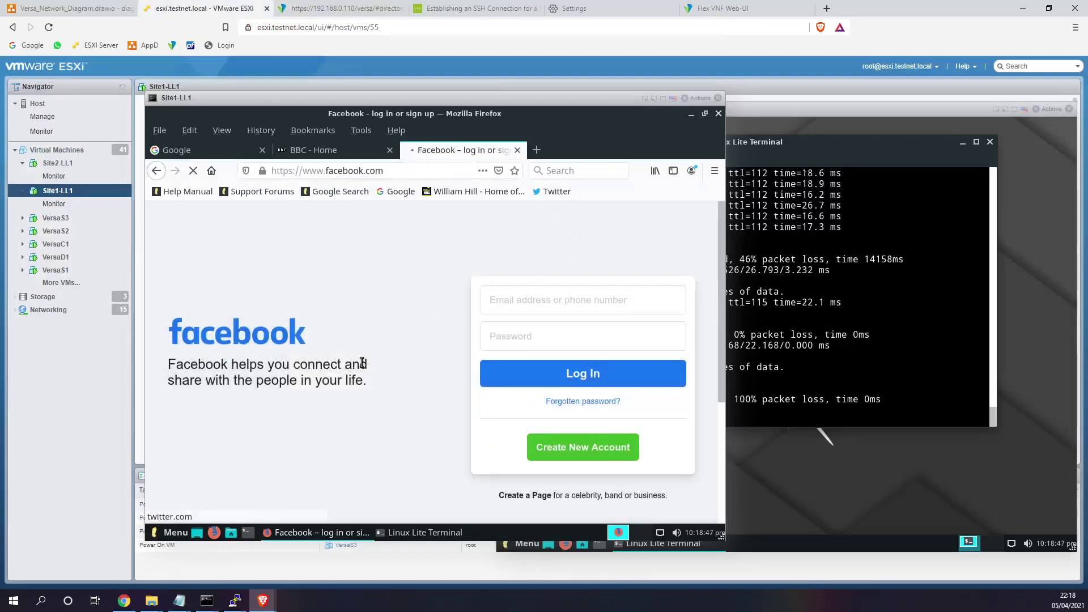
click(536, 151)
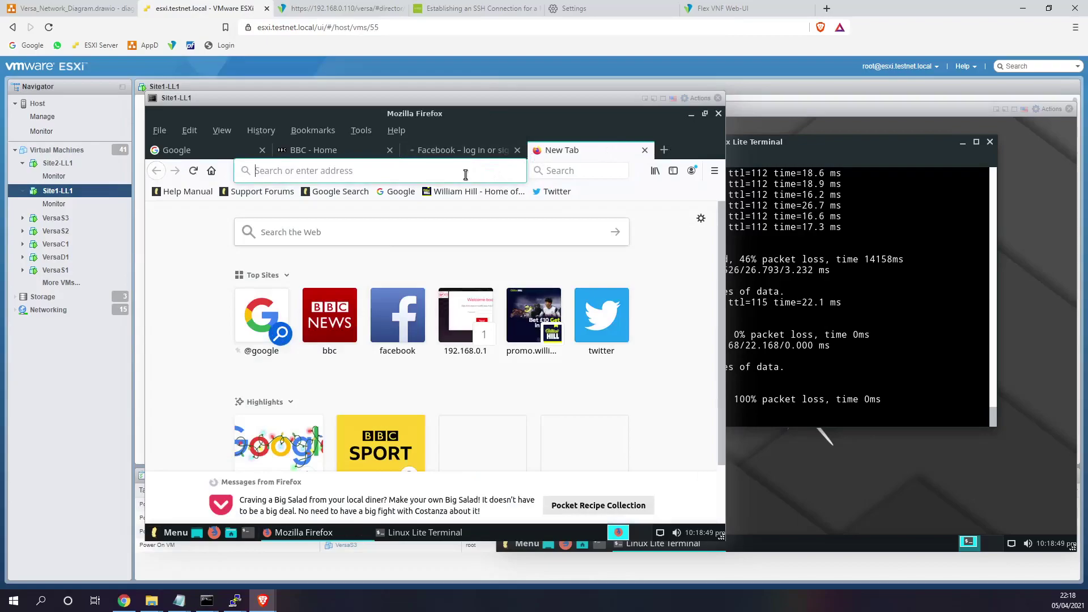
text(face)
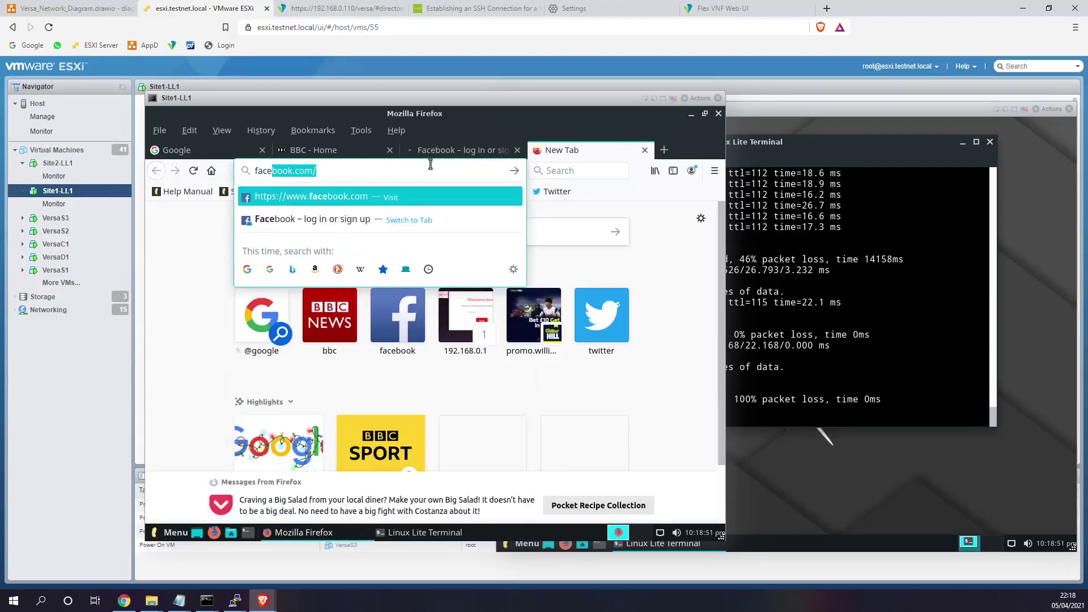
key(Return)
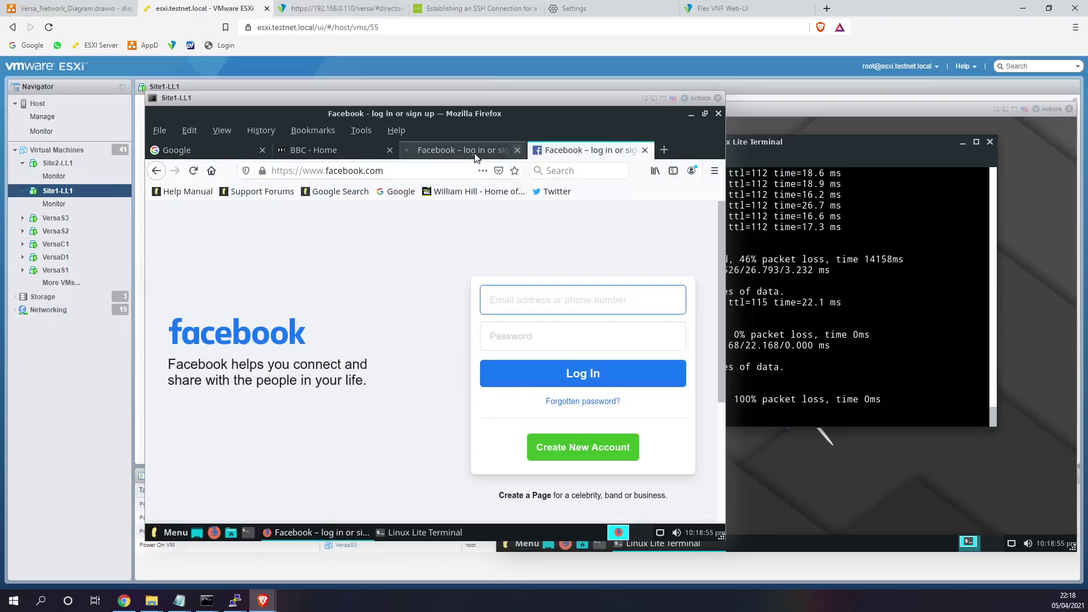
- Close both Facebook tabs, leaving a fresh blank tab in Firefox
click(507, 151)
click(517, 151)
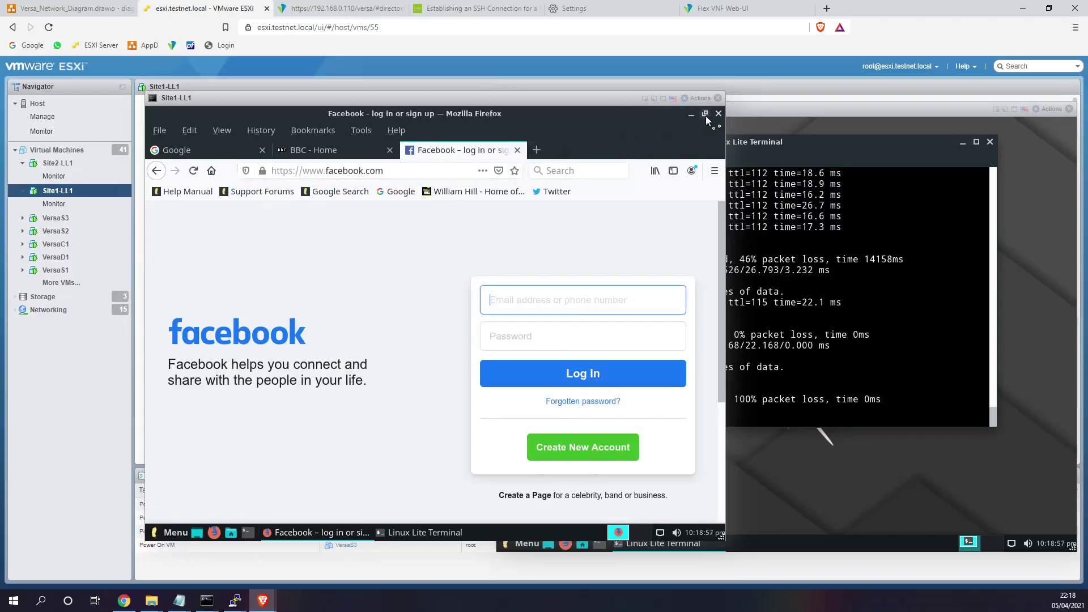
click(518, 150)
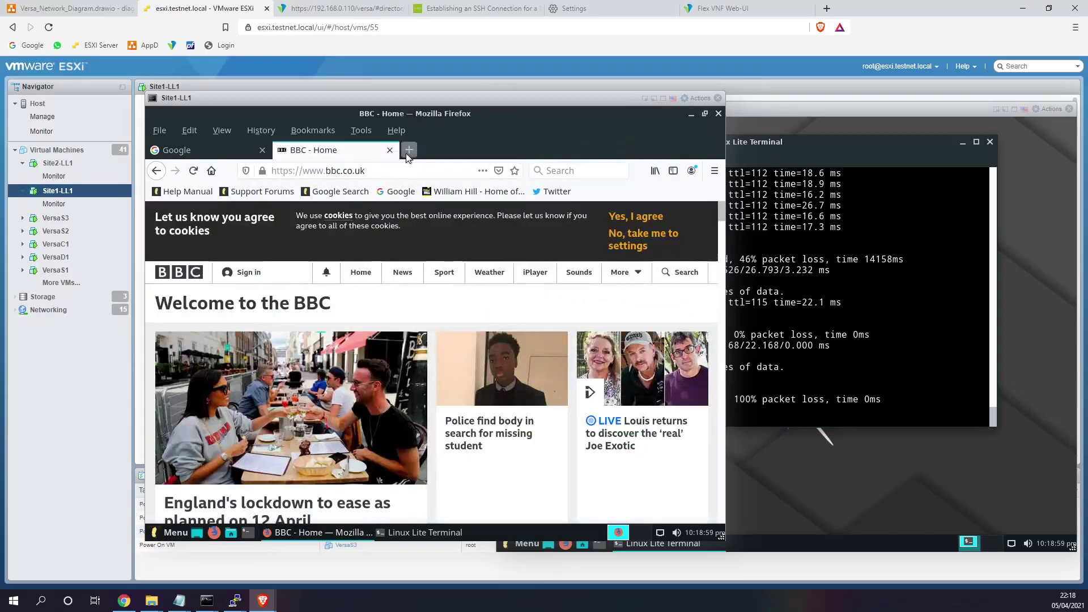
click(408, 150)
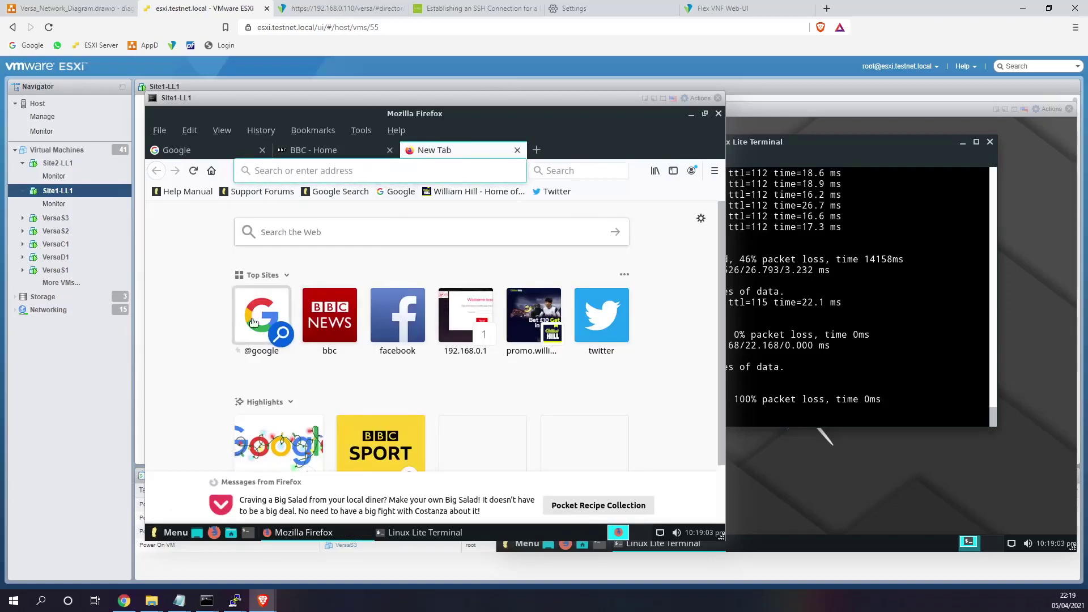
- Search Google for 'social networking websites' and accept the cookie consent
click(368, 233)
text(social netwr)
key(BackSpace)
key(BackSpace)
text(working websites)
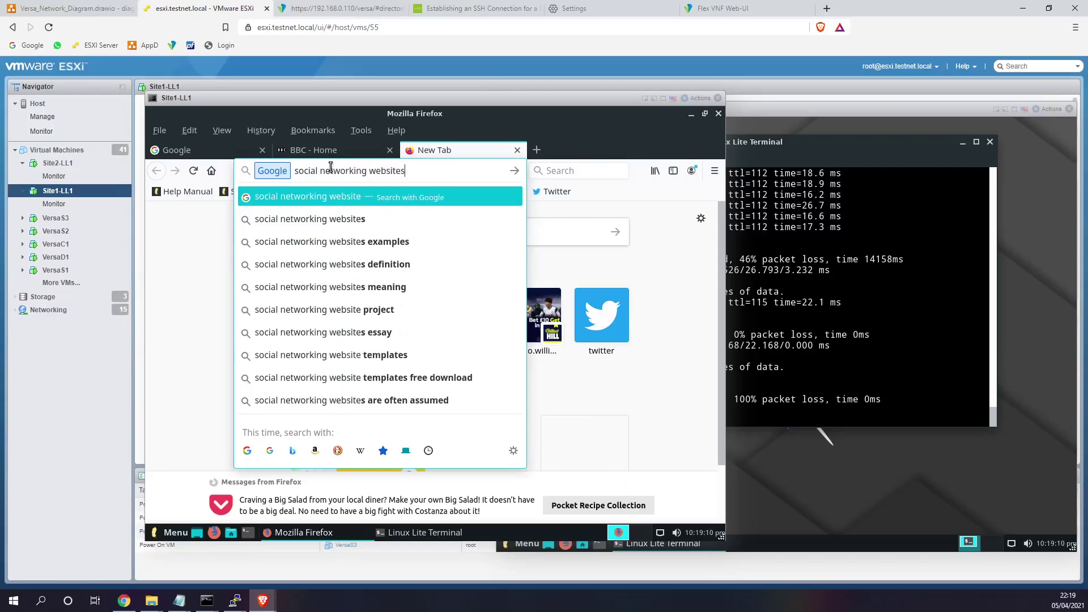
key(Return)
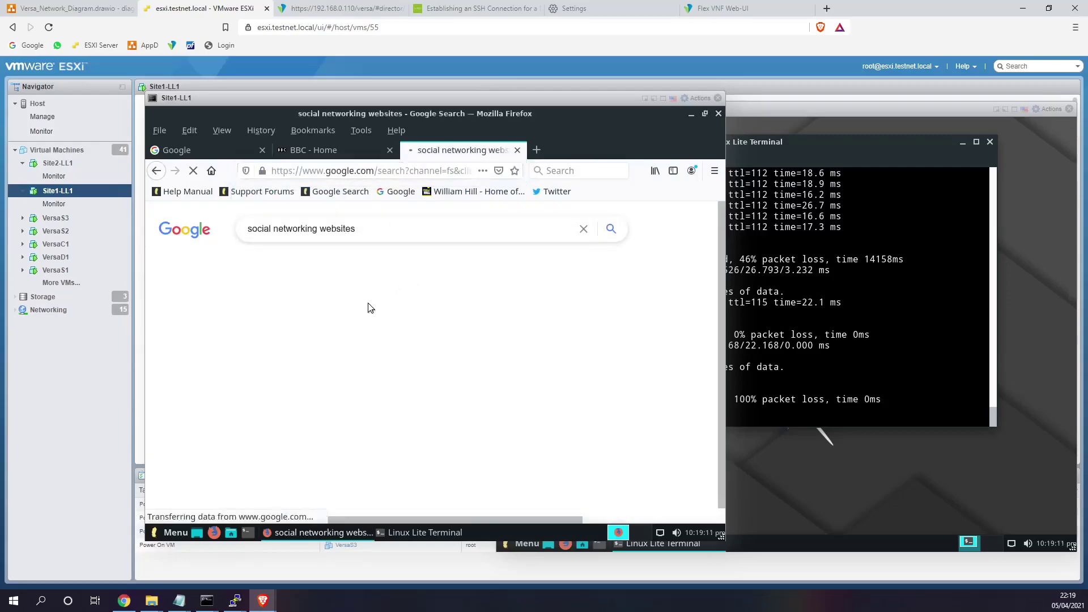
drag(596, 498, 547, 392)
click(548, 389)
scroll(545, 388, down, 5)
scroll(542, 387, up, 1)
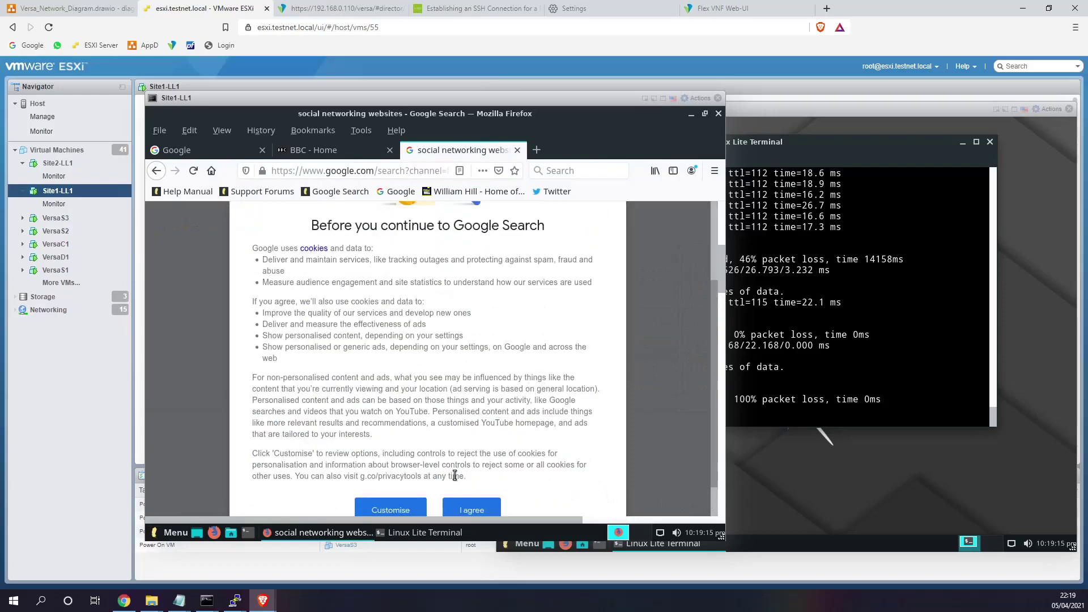
scroll(490, 505, down, 1)
click(473, 484)
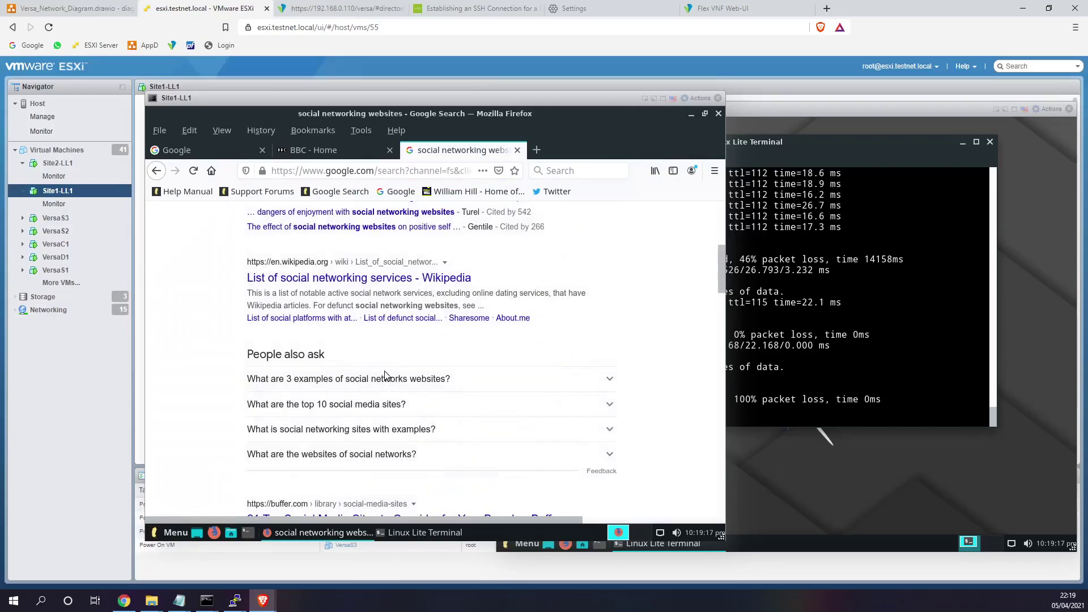
scroll(386, 375, up, 3)
scroll(397, 363, up, 1)
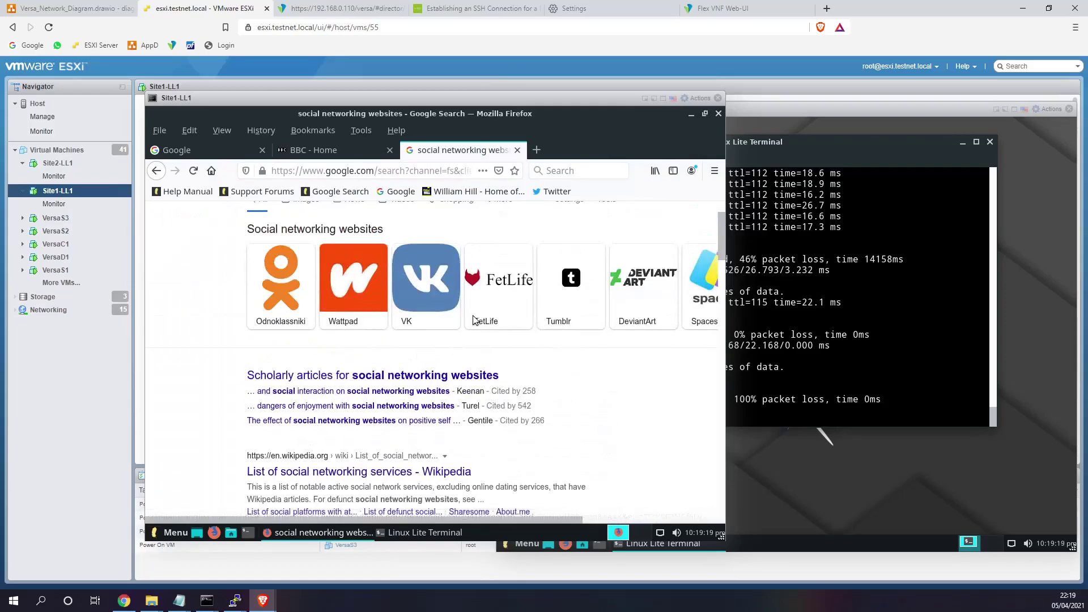
- Visit the Wattpad and Tumblr websites from the Google results
click(348, 328)
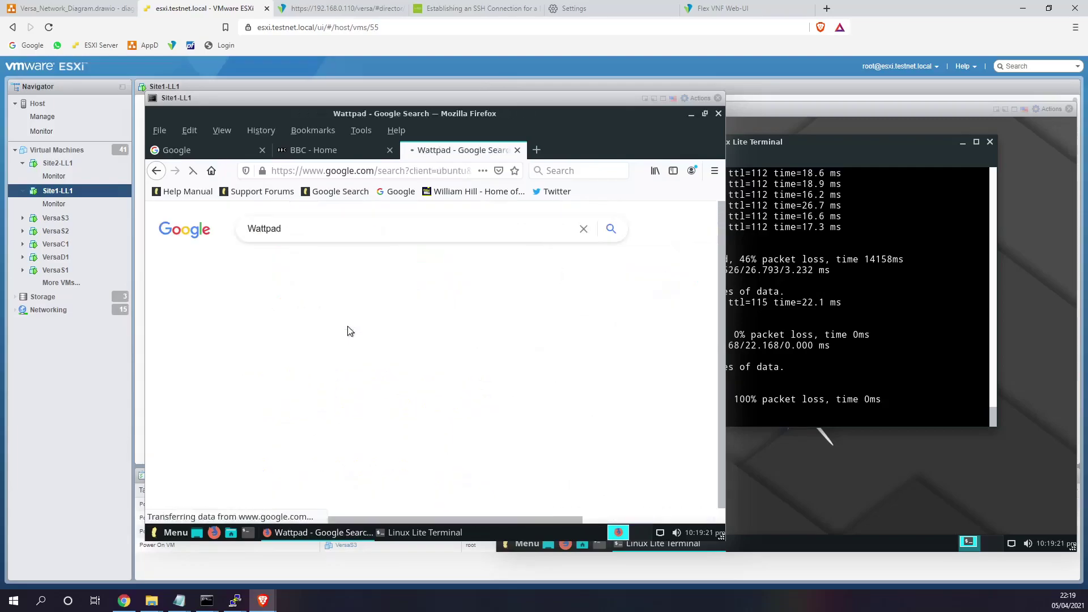
click(341, 457)
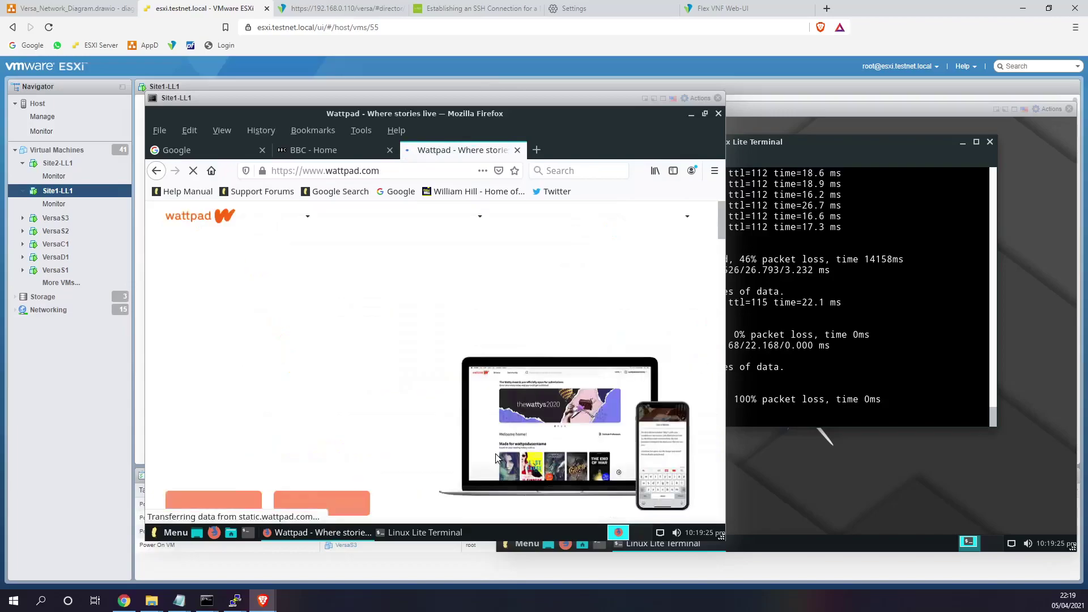
click(153, 177)
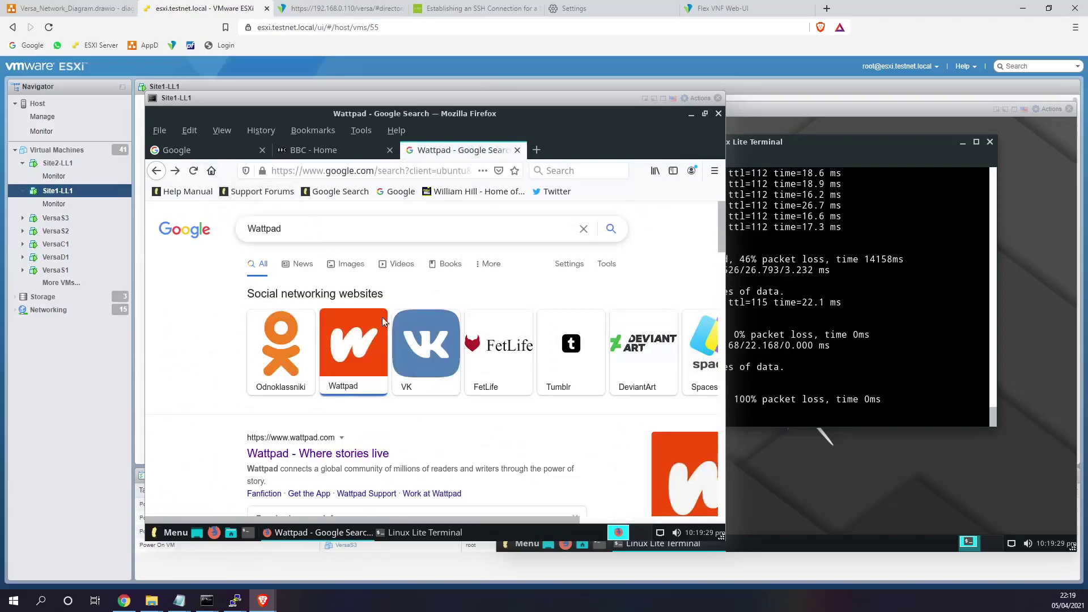
scroll(431, 332, down, 1)
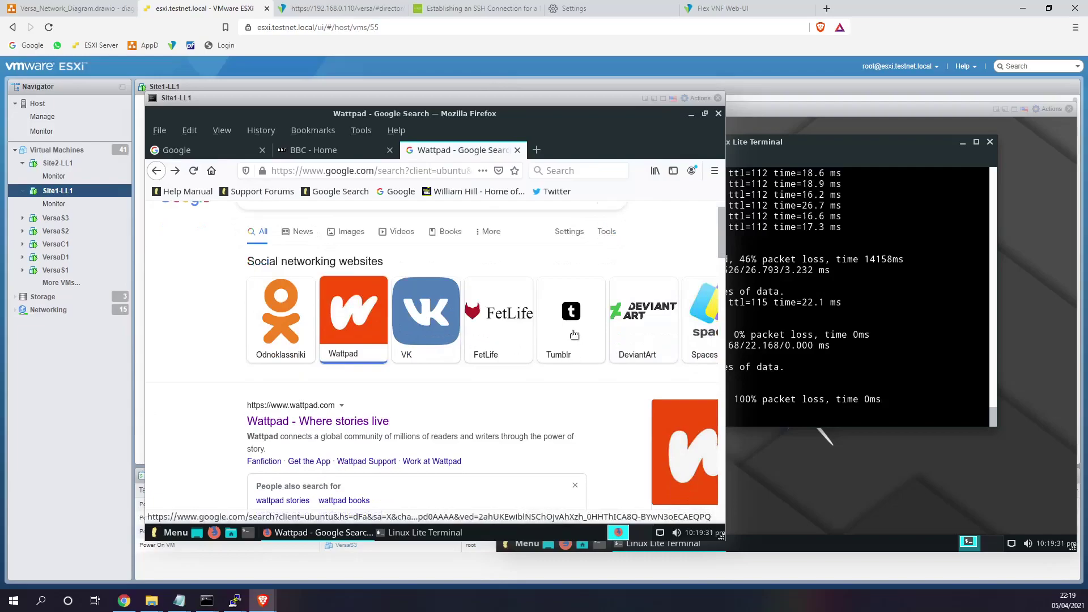
click(573, 331)
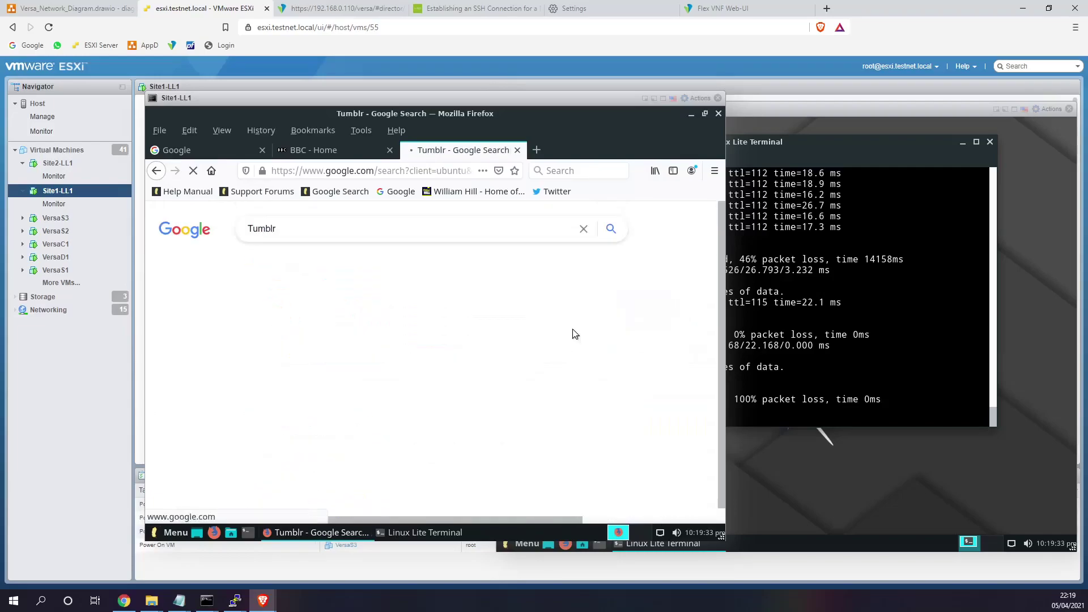
click(359, 452)
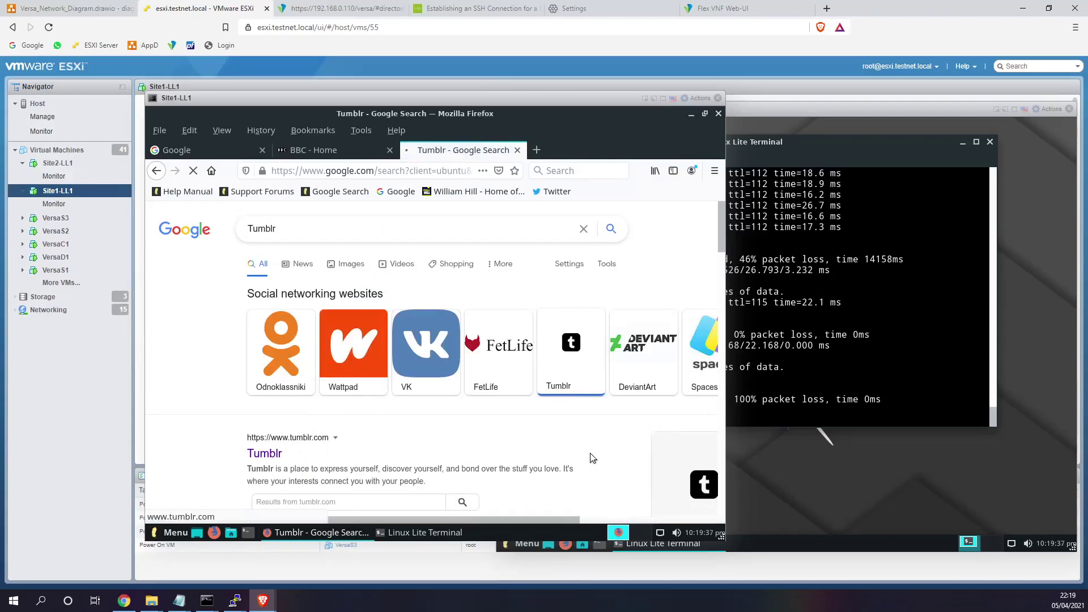
- Load and reload facebook.com in a new tab, open Twitter from the bookmarks, and leave a blank tab open
click(537, 150)
text(facebook.com/)
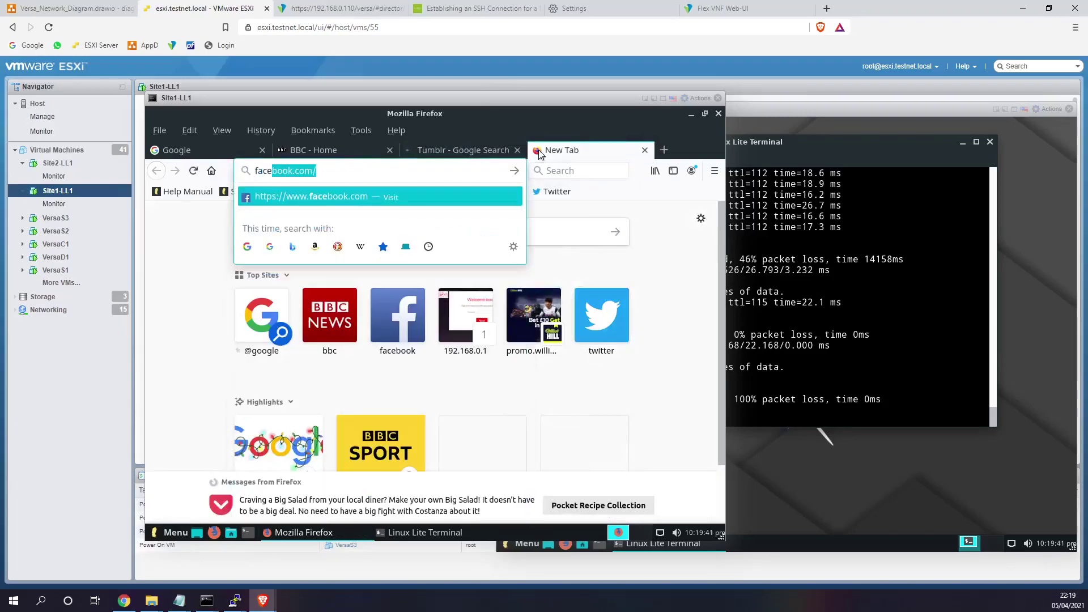
key(Return)
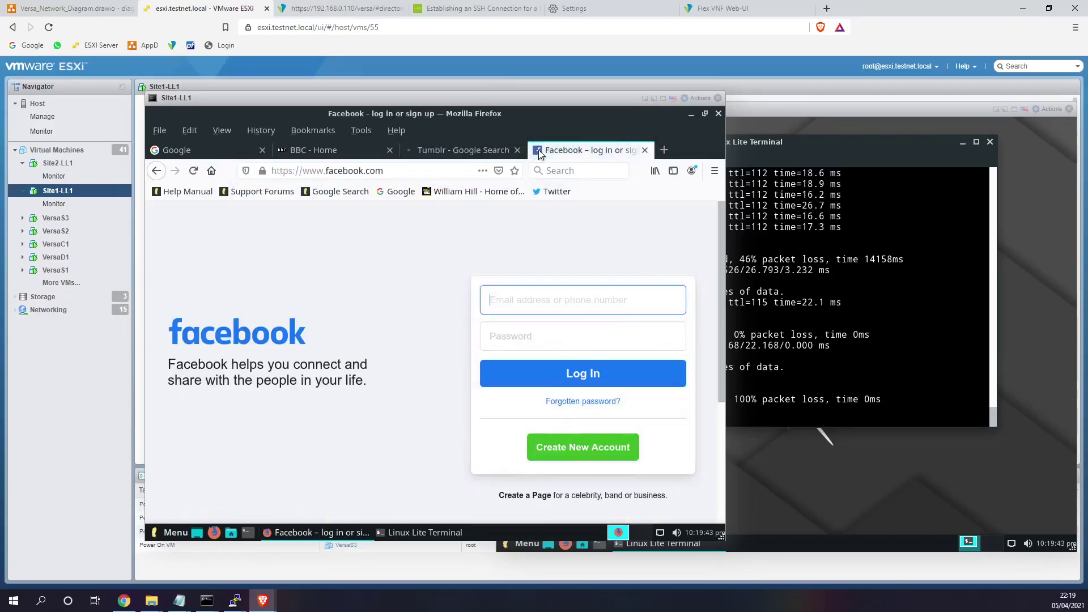
click(350, 173)
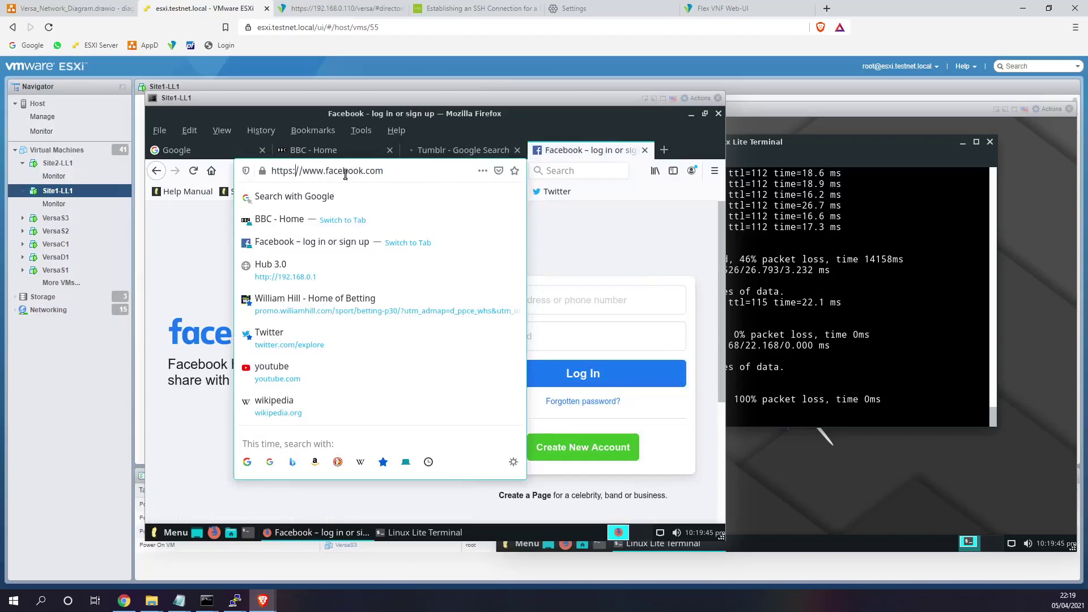
key(Return)
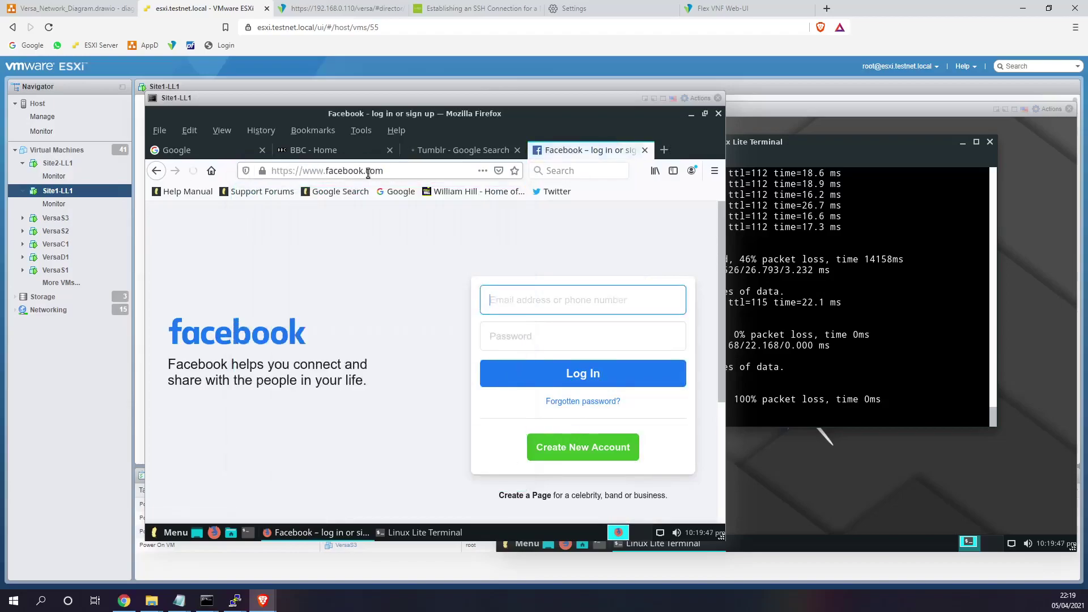
click(556, 192)
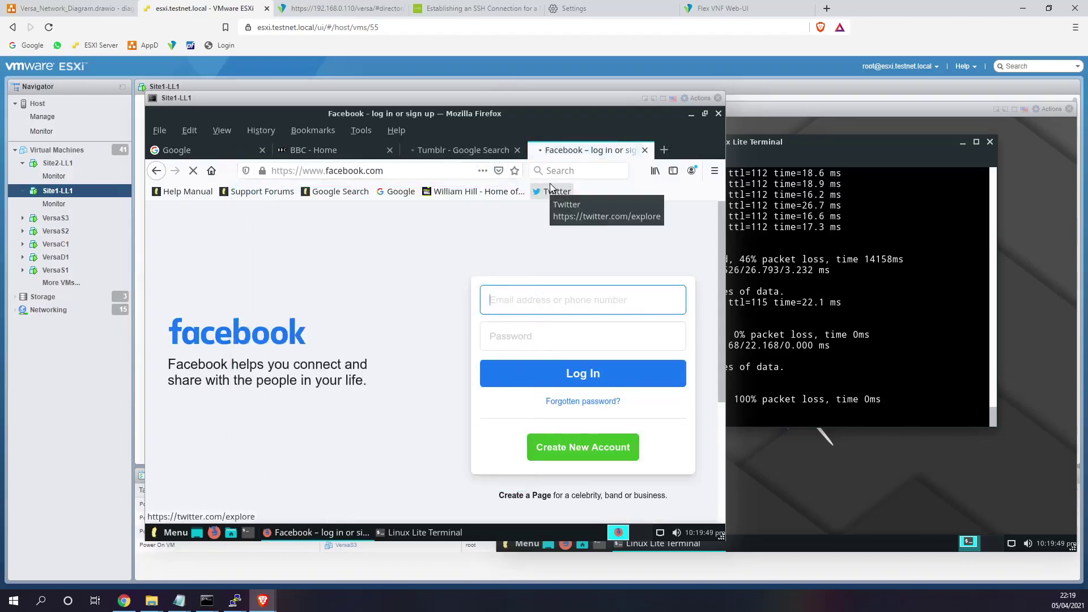
click(664, 149)
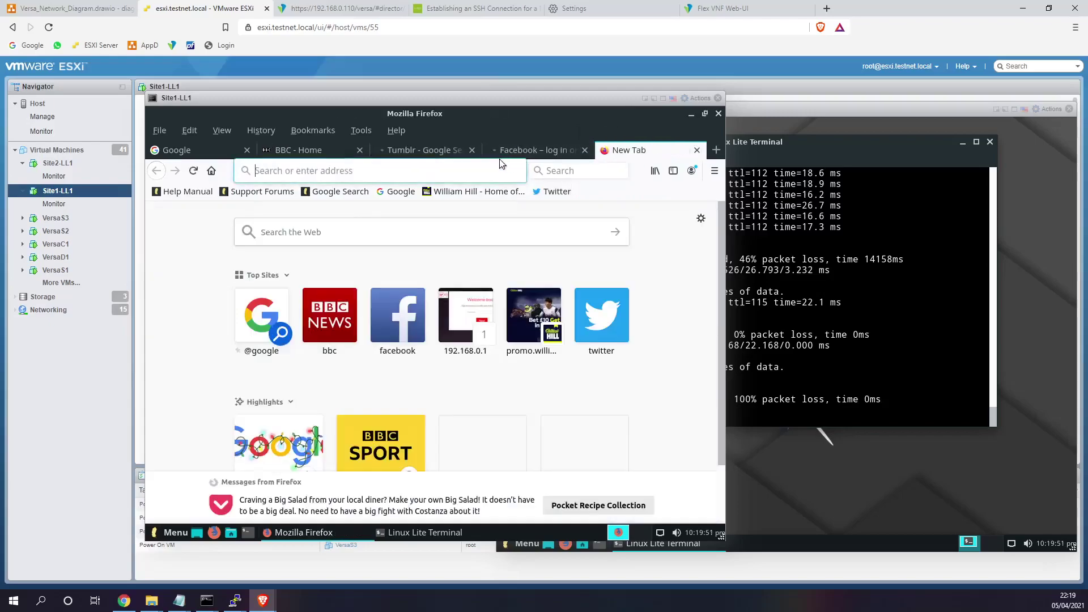
- Move the Block_Social rule to the bottom of the Default-Policy rules
click(332, 7)
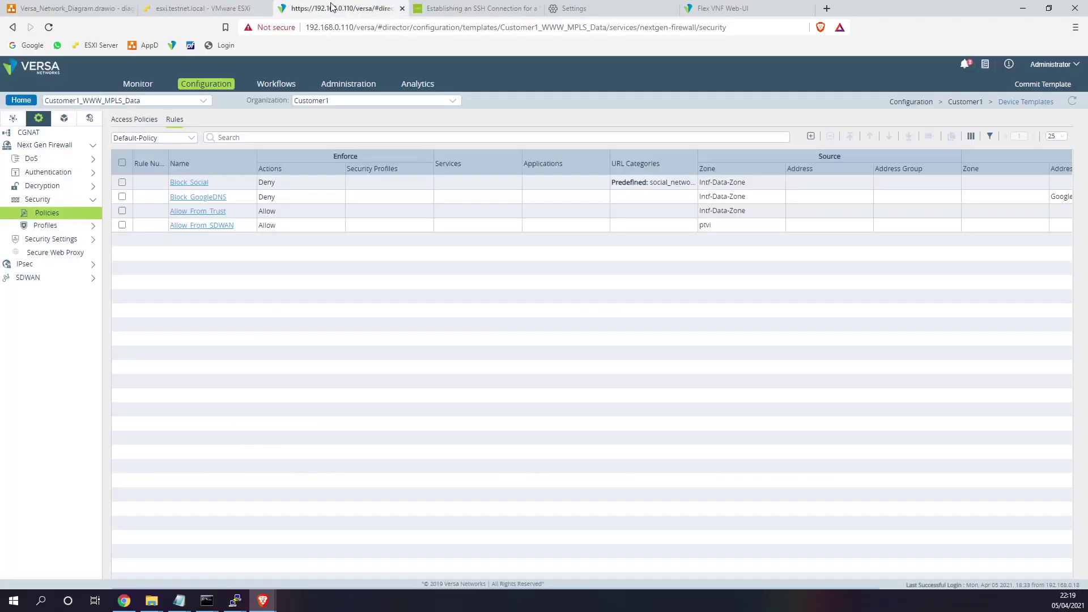
click(122, 183)
click(868, 138)
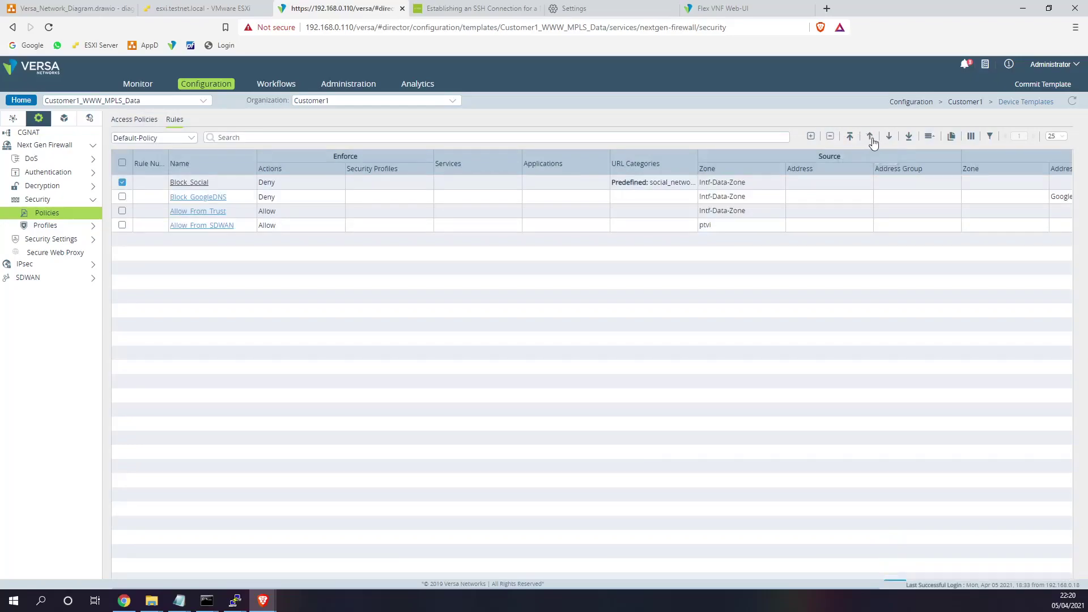
click(907, 137)
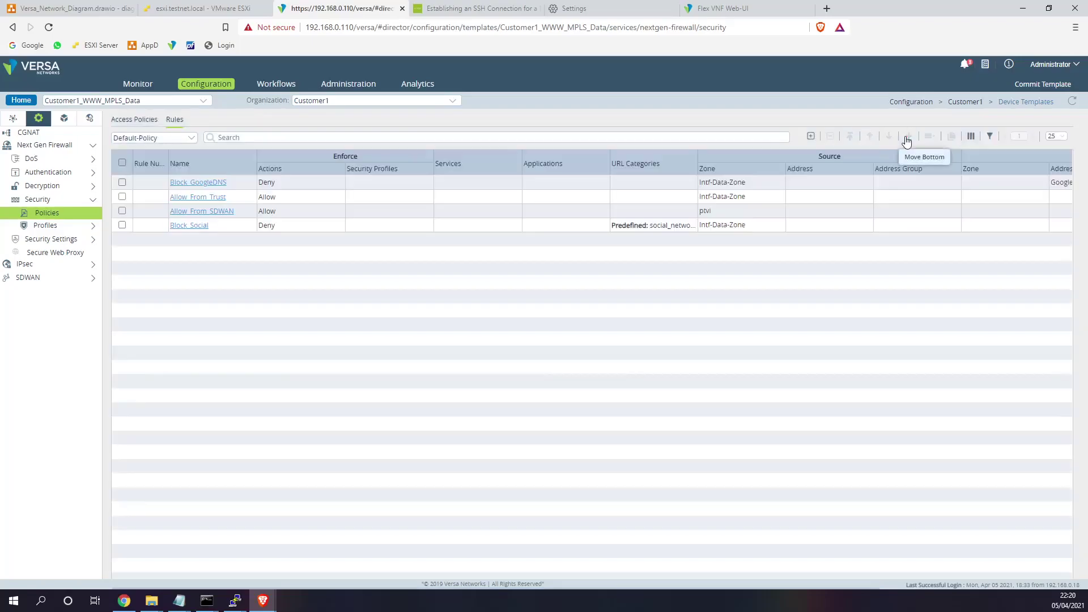
- Commit the Customer1_WWW_MPLS_Data template and push it to its devices
click(1048, 87)
click(374, 209)
click(377, 222)
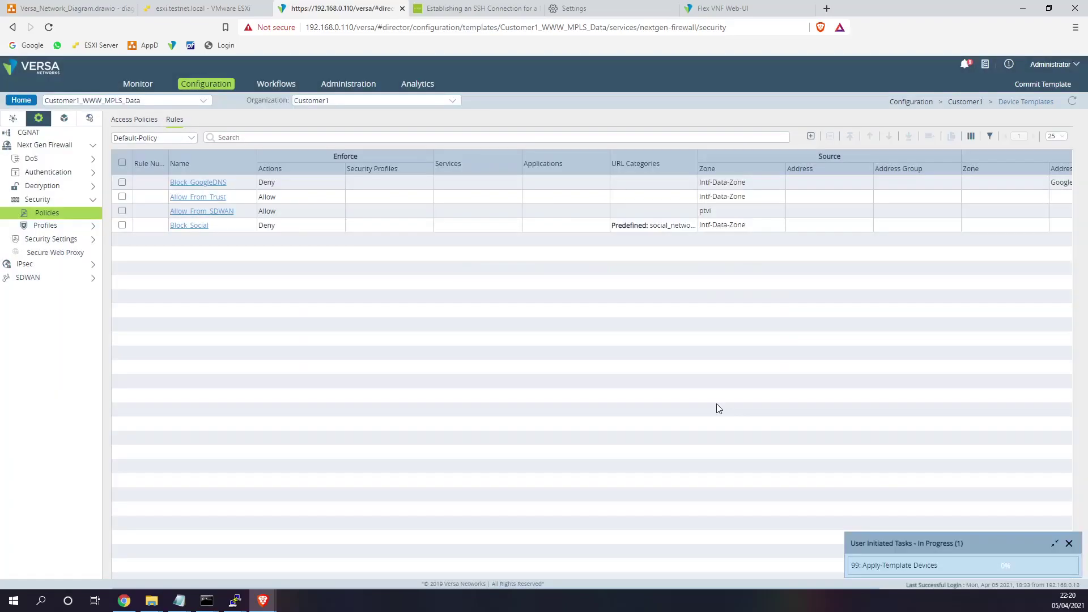
- Retest the Twitter bookmark in the VM and check Versa's tasks for the finished template push
click(203, 8)
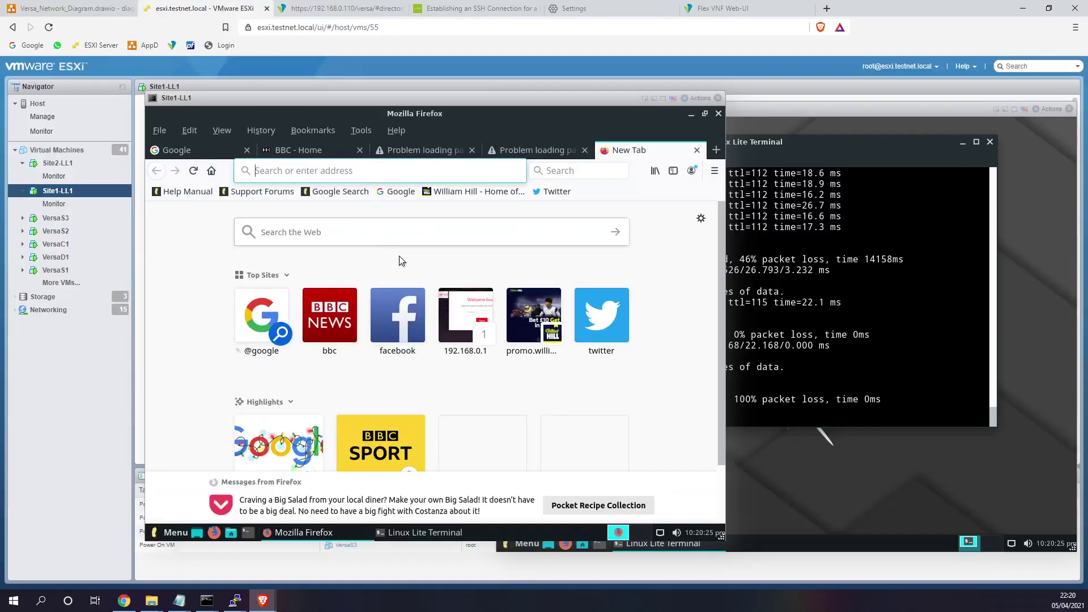
click(545, 194)
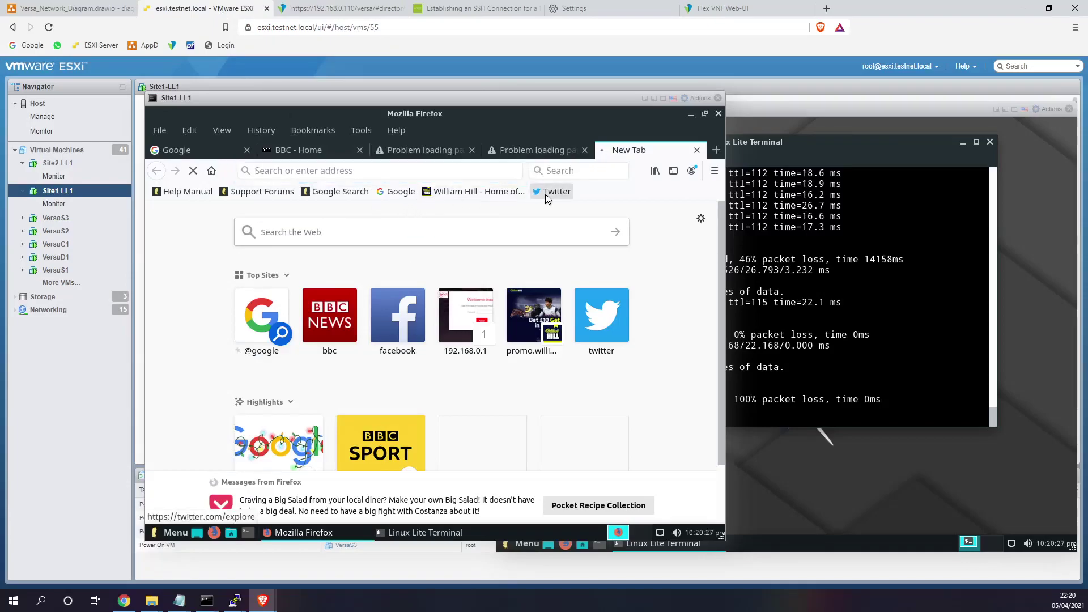
click(366, 8)
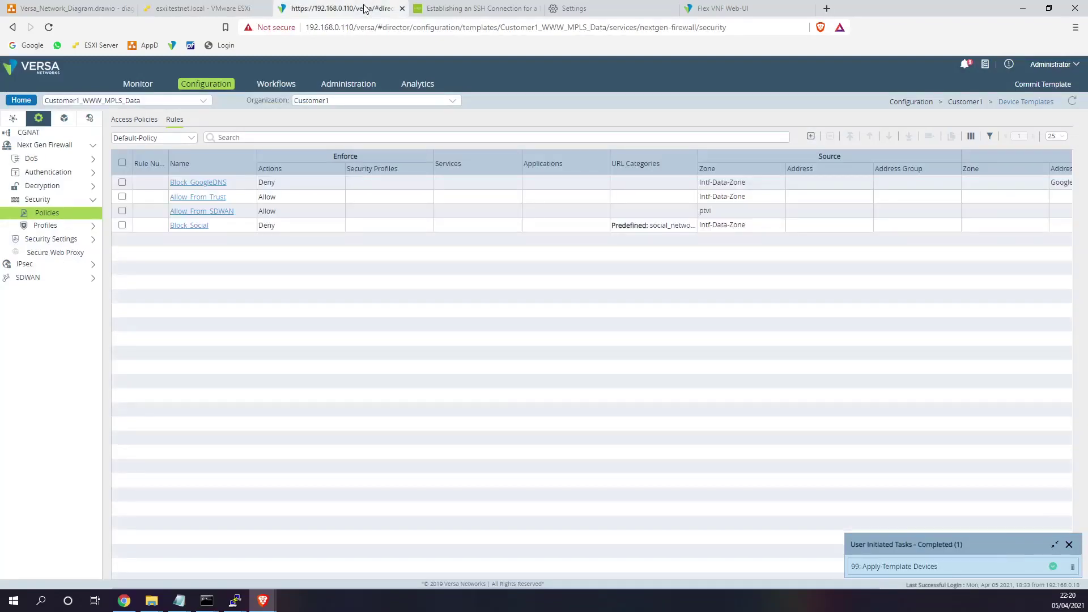
click(199, 8)
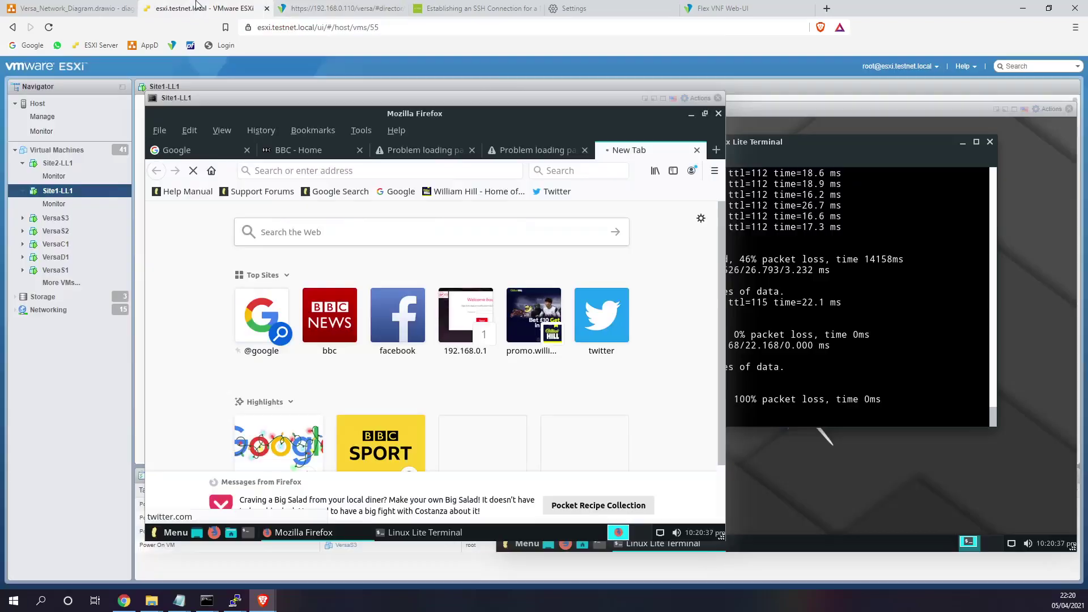